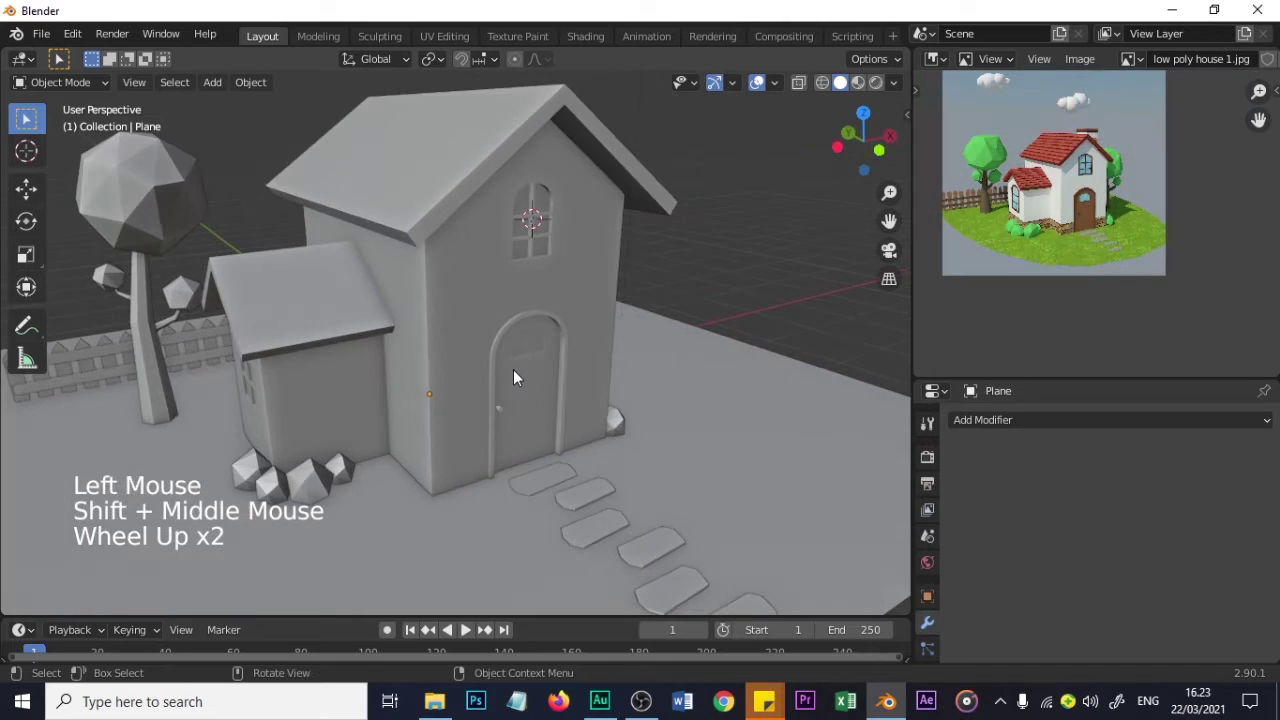
pyautogui.keyDown('shift'); pyautogui.moveTo(514, 375); pyautogui.dragTo(522, 357, button='middle'); pyautogui.keyUp('shift')
pyautogui.scroll(-1, 522, 357)
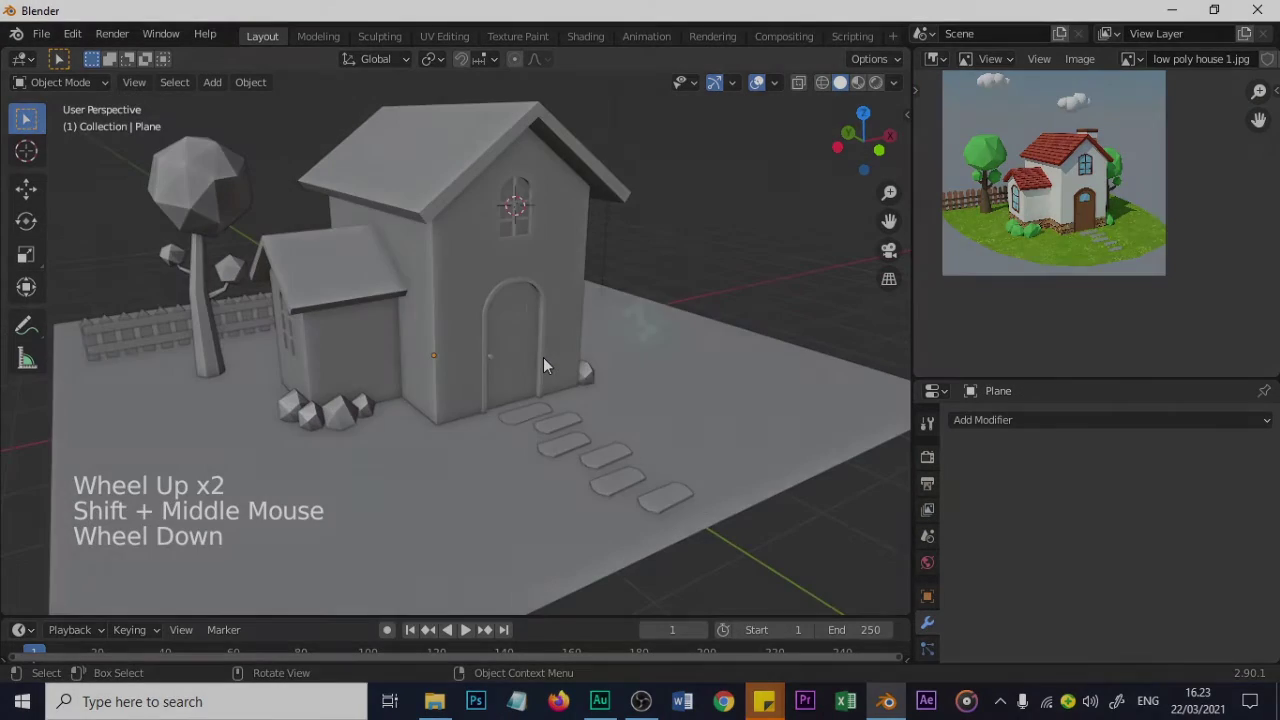
pyautogui.scroll(1, 543, 357)
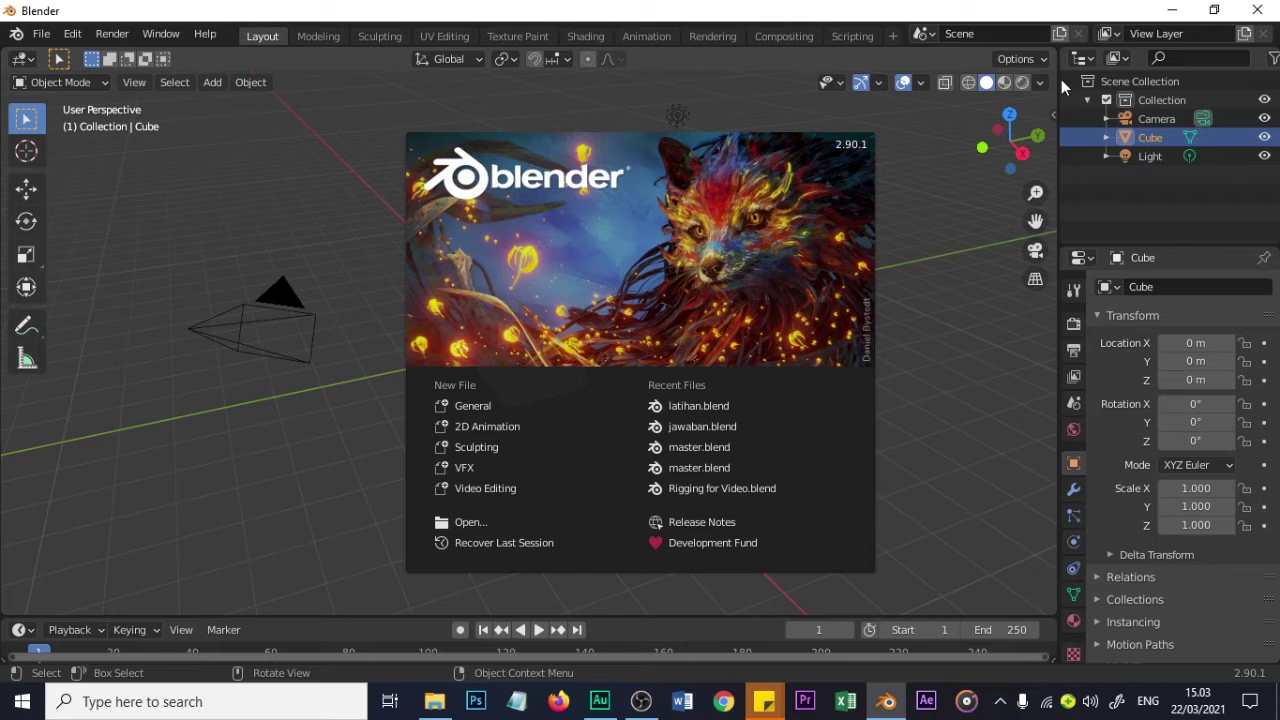
# - Dismiss the splash screen, widen the Outliner and Properties areas, enlarge the Outliner's height, and deselect the cube
pyautogui.click(1058, 232)
pyautogui.moveTo(1058, 232); pyautogui.dragTo(985, 381)
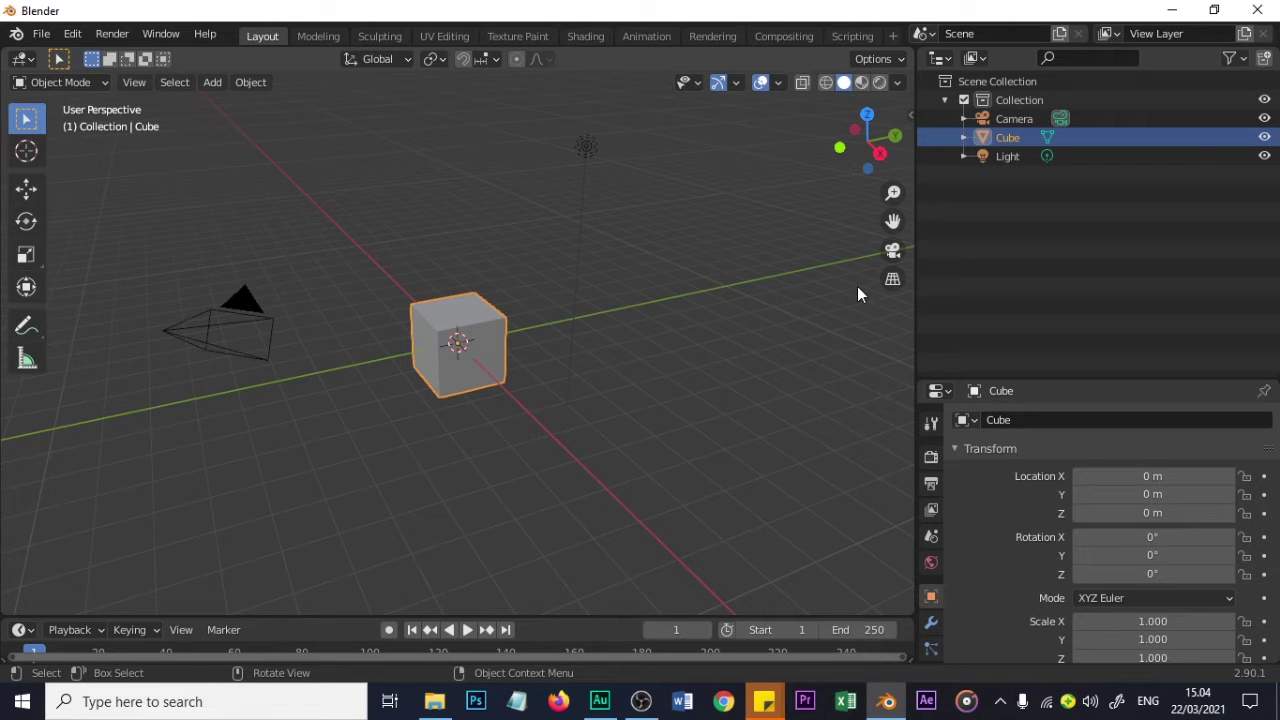
pyautogui.click(822, 490)
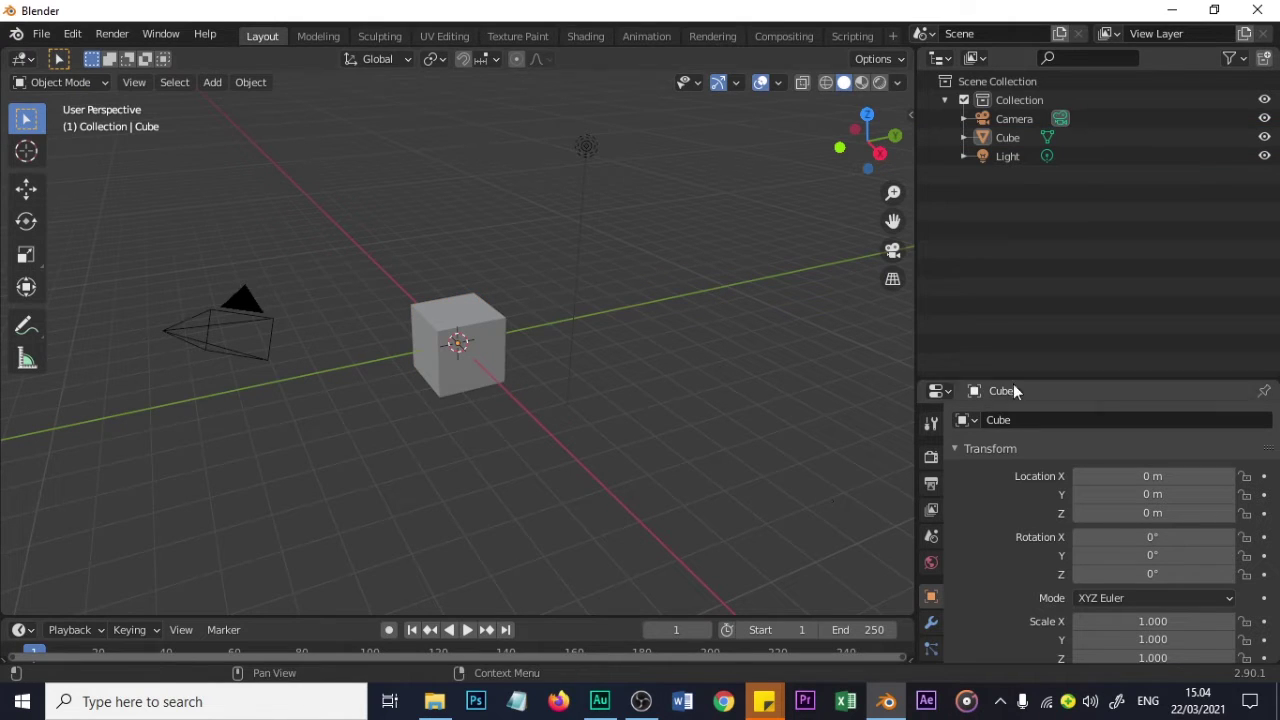
# - Switch the Outliner area to an Image Editor
pyautogui.click(938, 59)
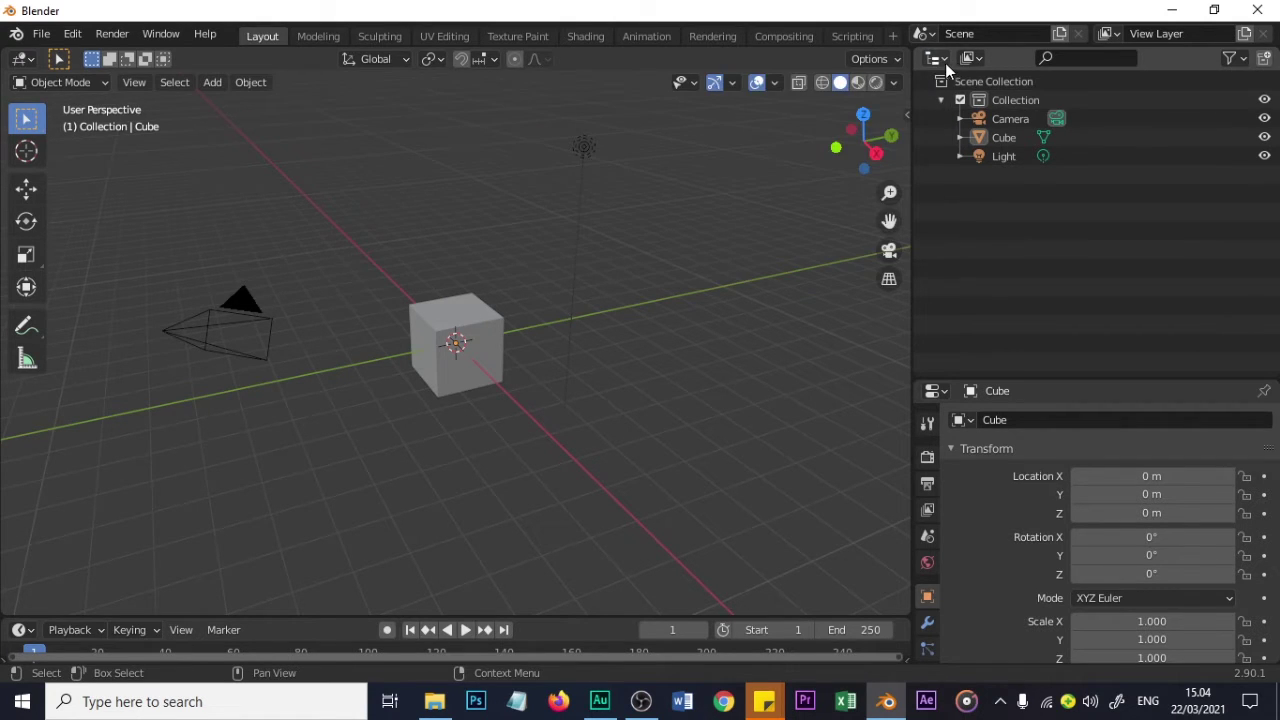
pyautogui.click(938, 60)
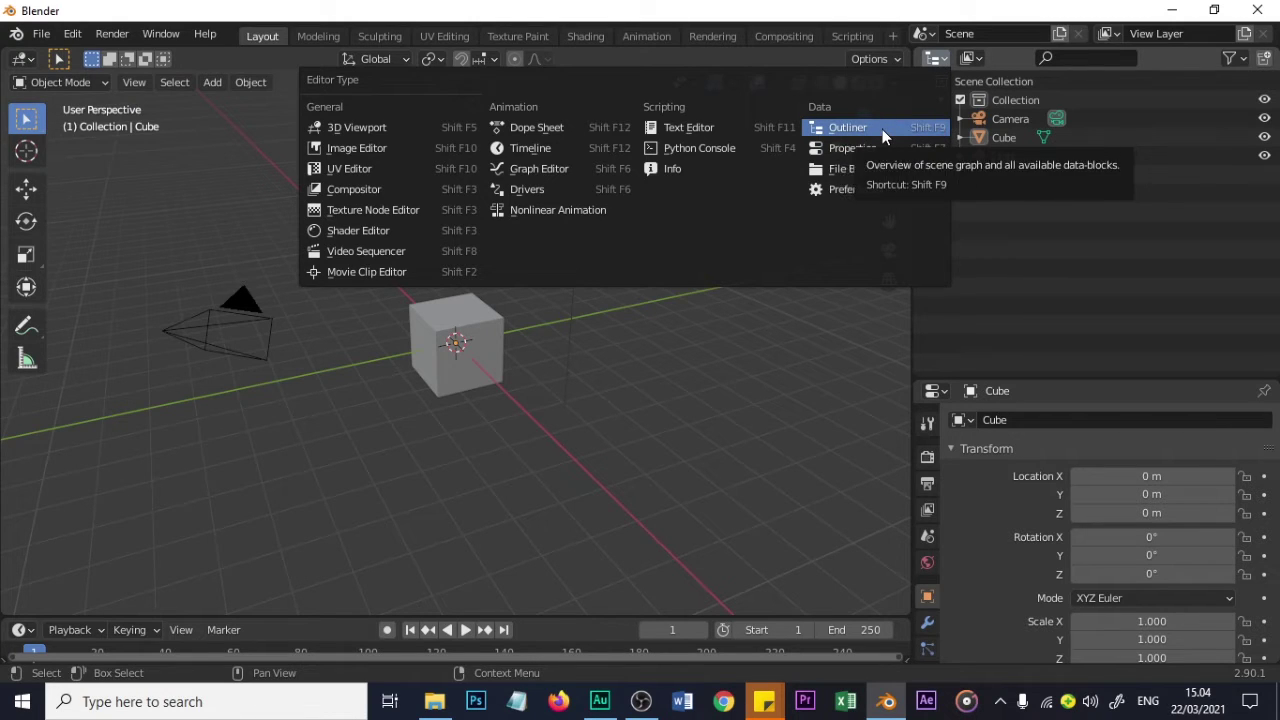
pyautogui.click(340, 148)
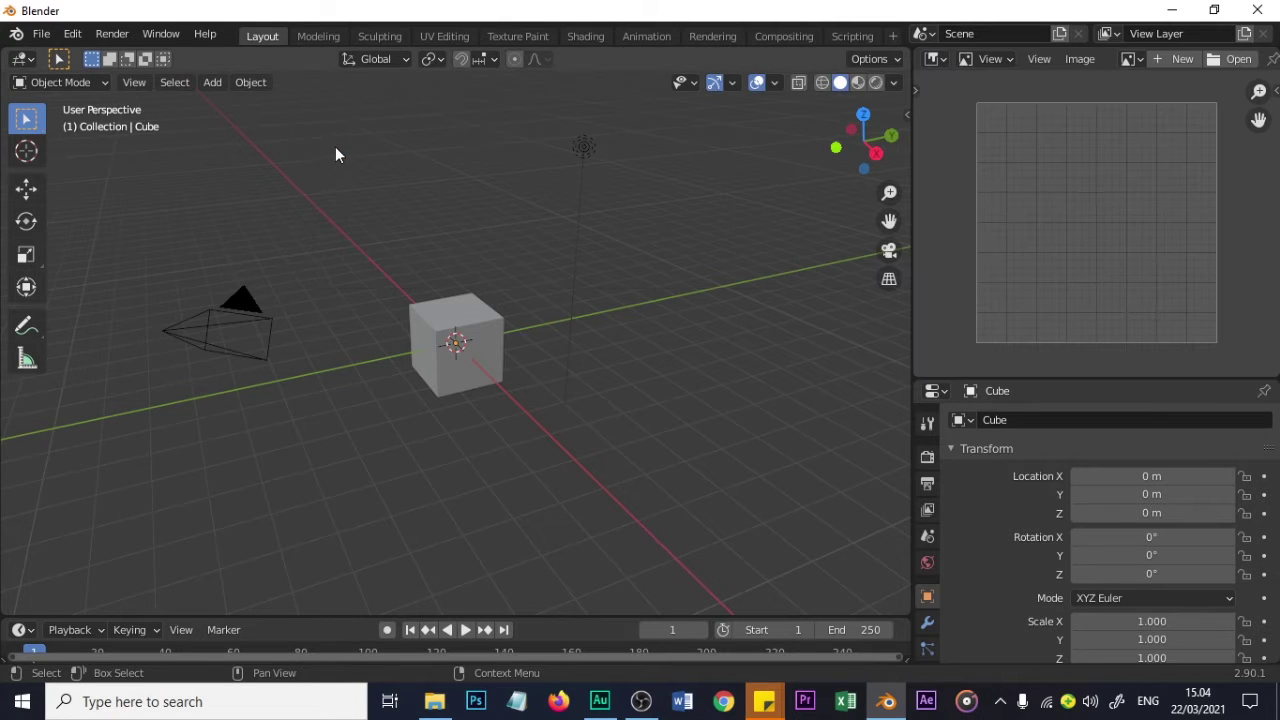
# - Open low poly house 1.jpg from the Pertemuan 3 folder as the reference image and fit it in the Image Editor
pyautogui.click(1238, 60)
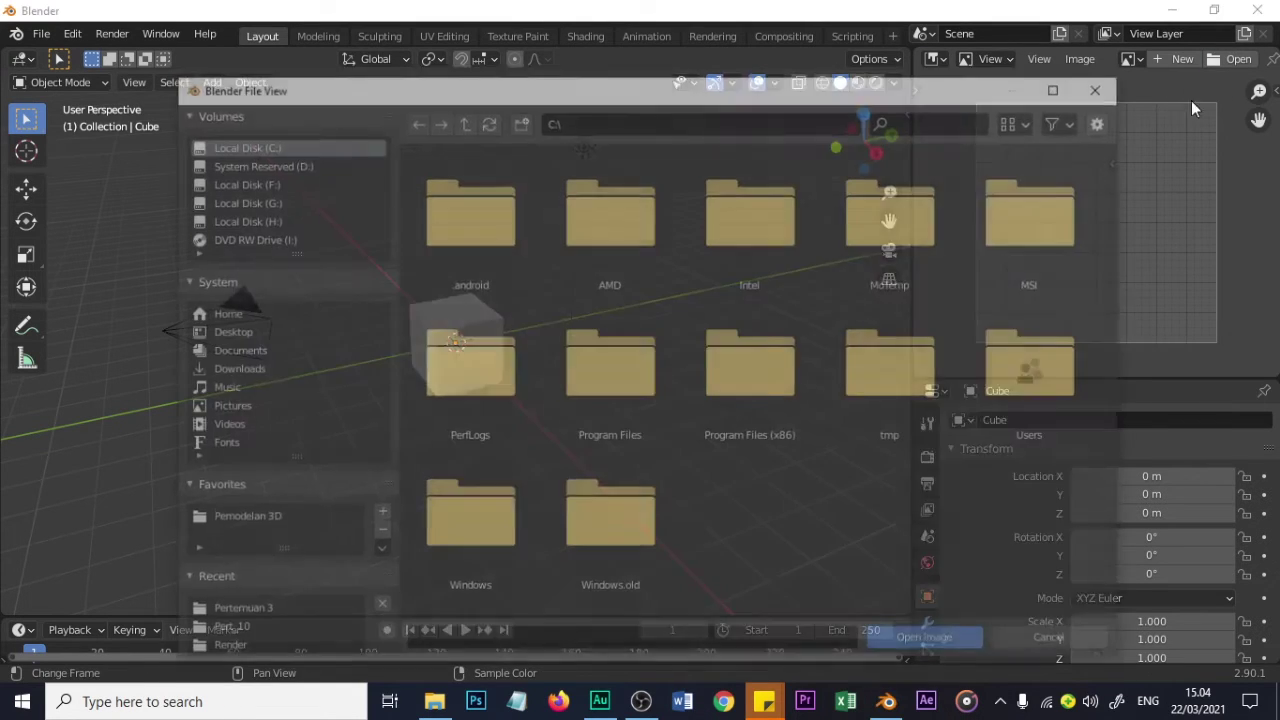
pyautogui.click(267, 518)
pyautogui.doubleClick(608, 246)
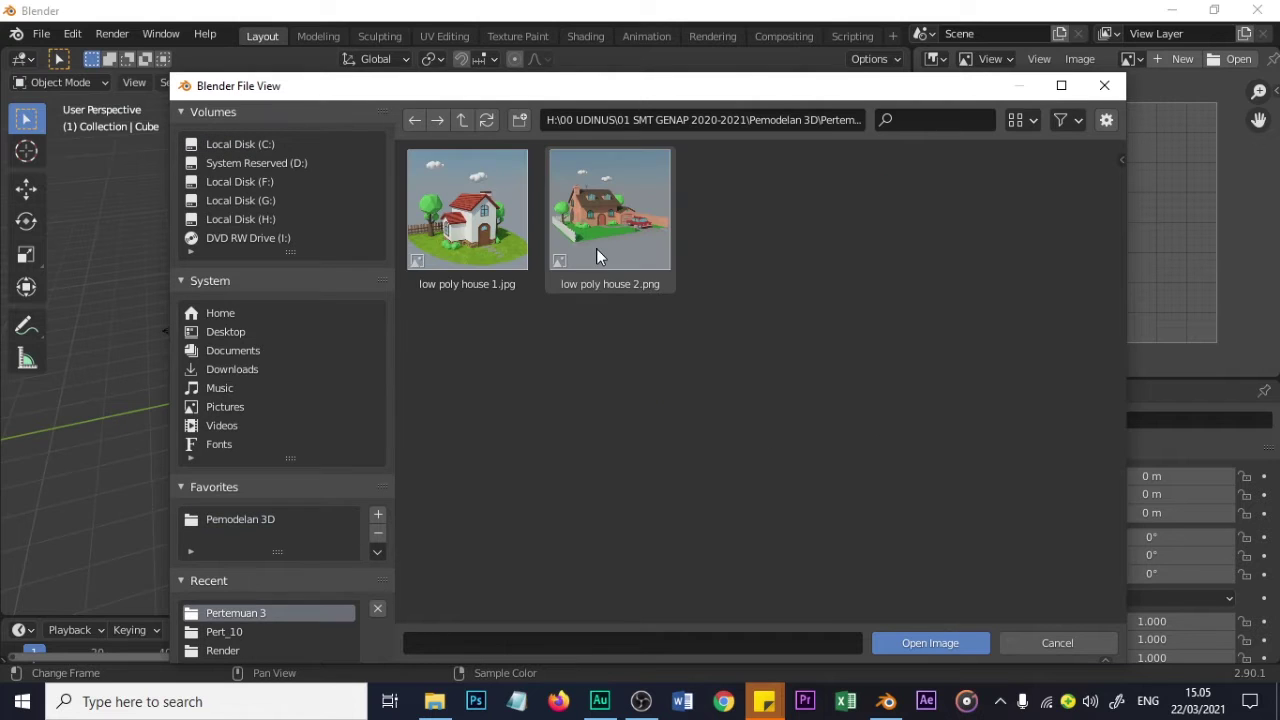
pyautogui.click(473, 204)
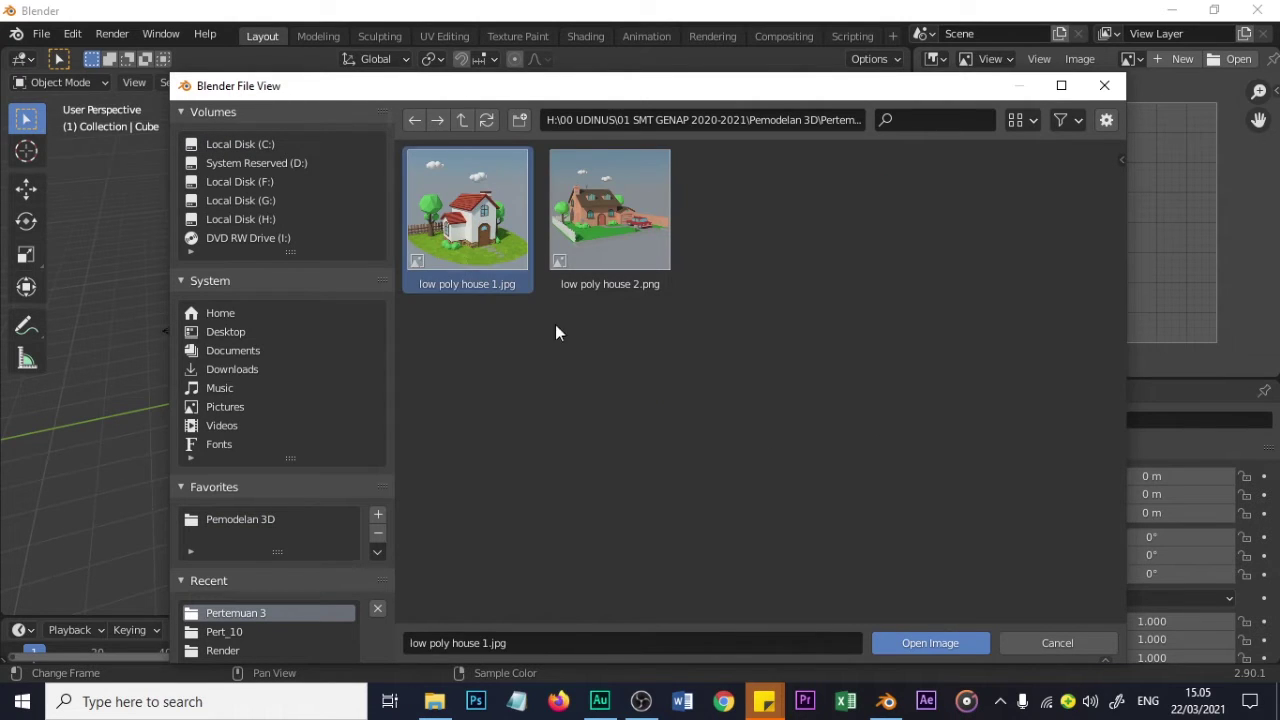
pyautogui.click(586, 248)
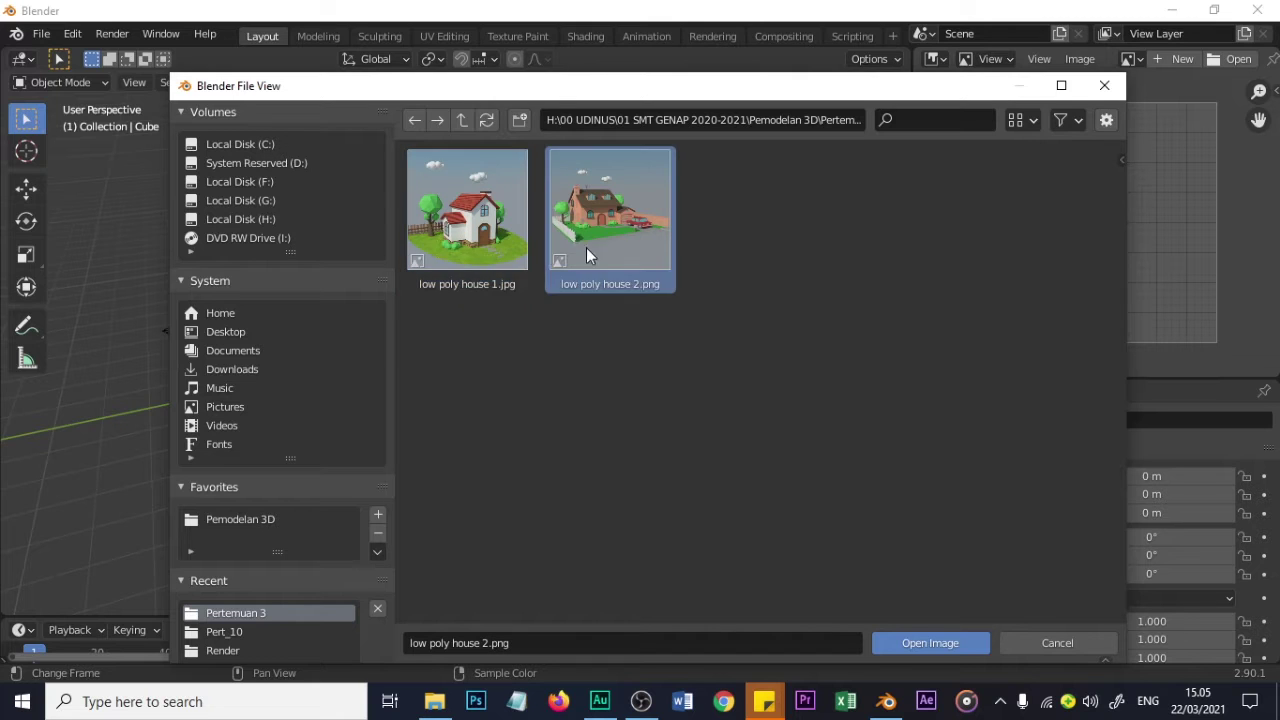
pyautogui.click(476, 257)
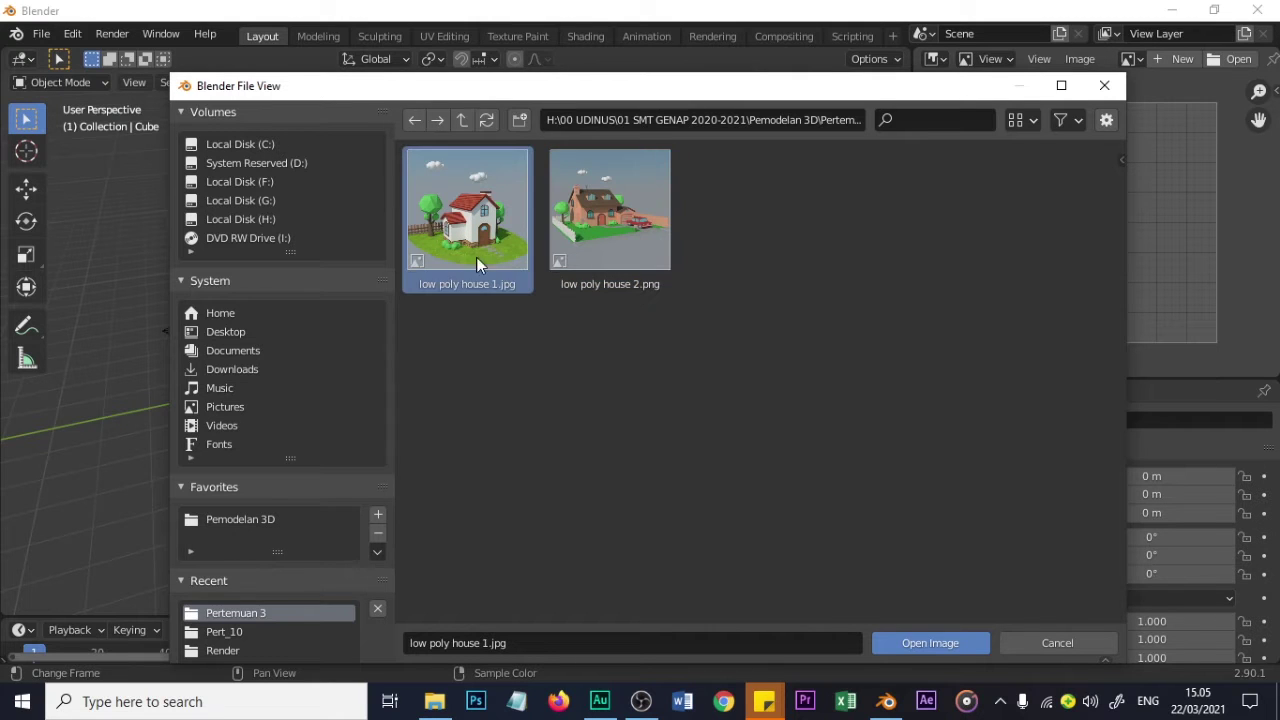
pyautogui.click(955, 640)
pyautogui.scroll(-4, 1106, 300)
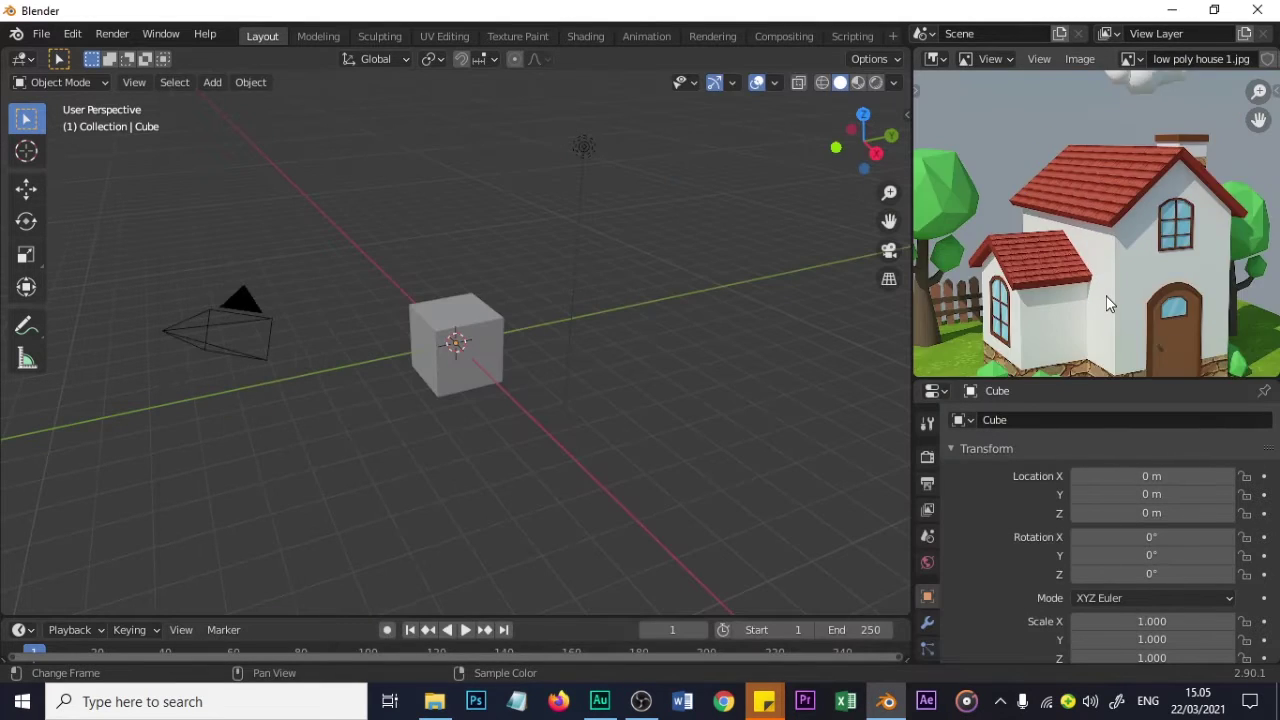
pyautogui.scroll(-1, 1106, 296)
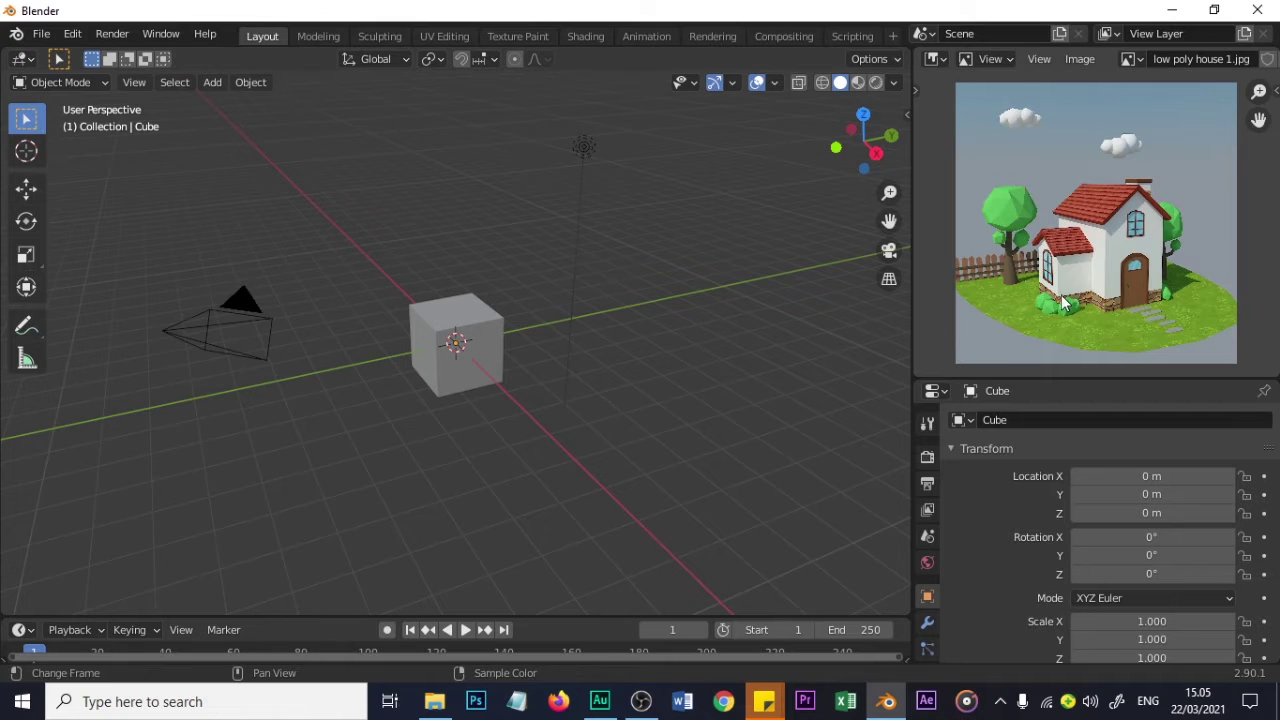
# - Turn the Properties area into a second 3D Viewport showing the cube up close in Front Orthographic view
pyautogui.click(936, 390)
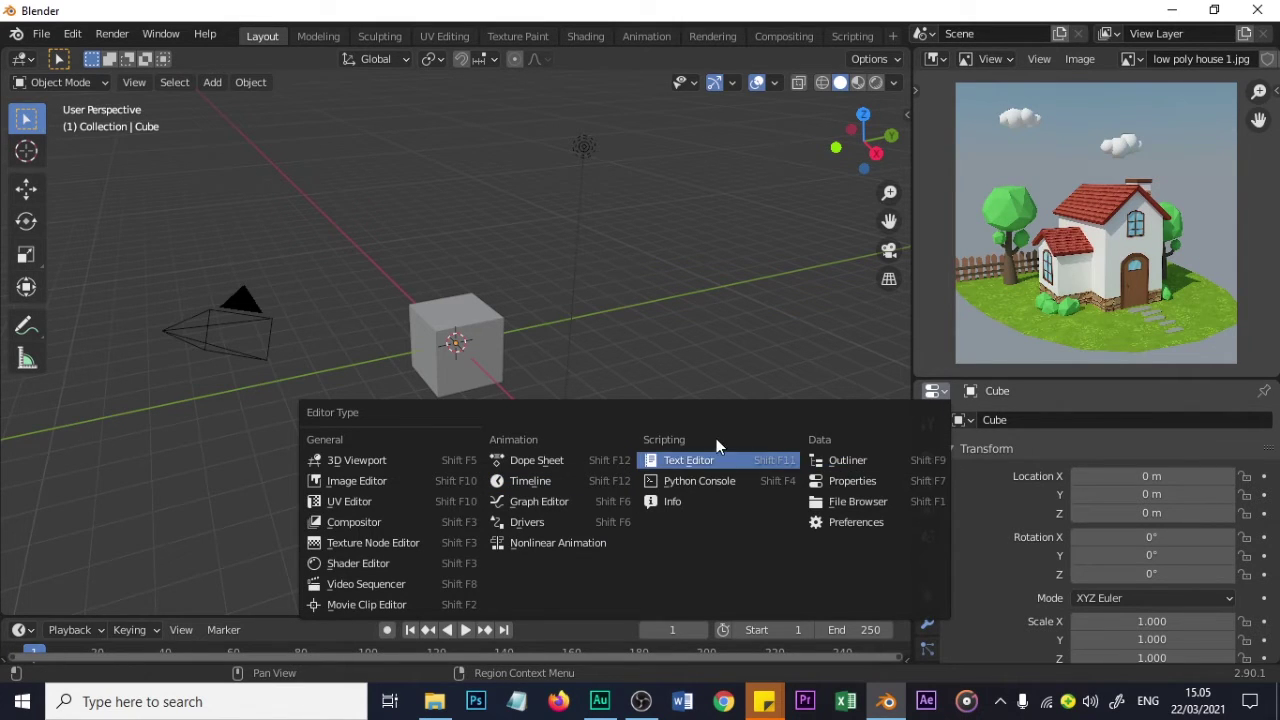
pyautogui.click(390, 459)
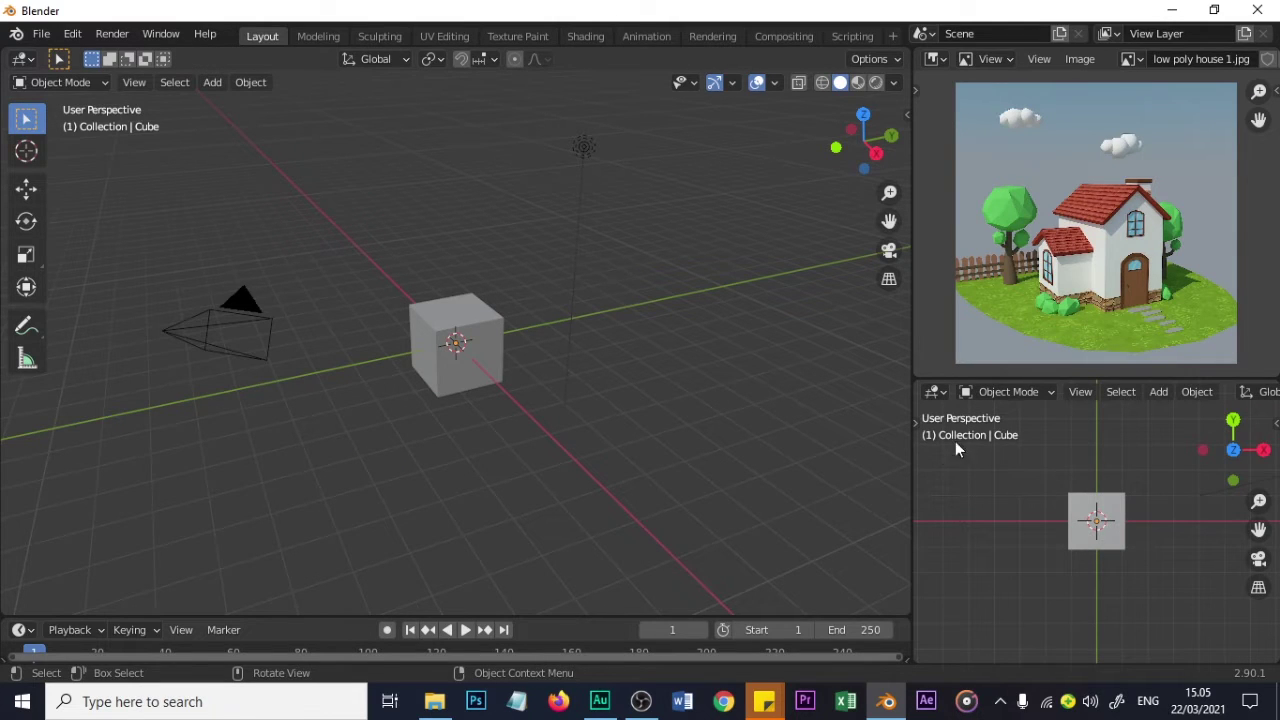
pyautogui.press('KP_1')
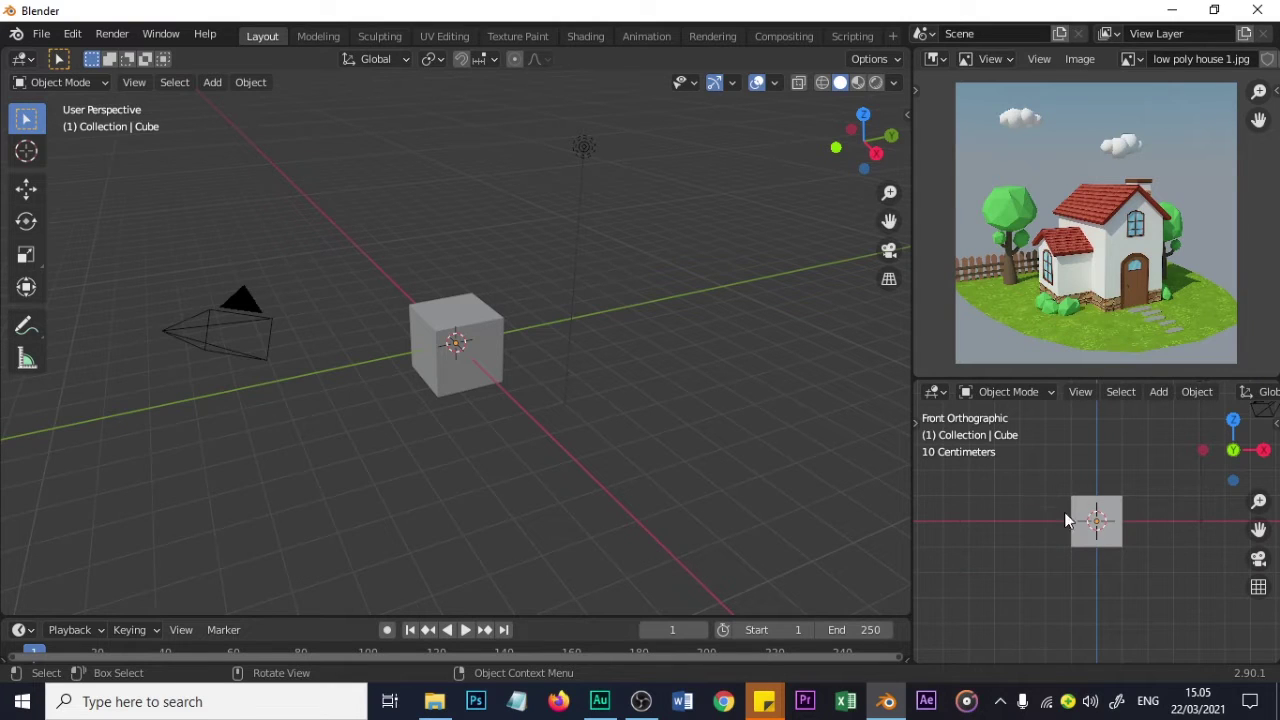
pyautogui.scroll(5, 1088, 527)
pyautogui.scroll(4, 1091, 527)
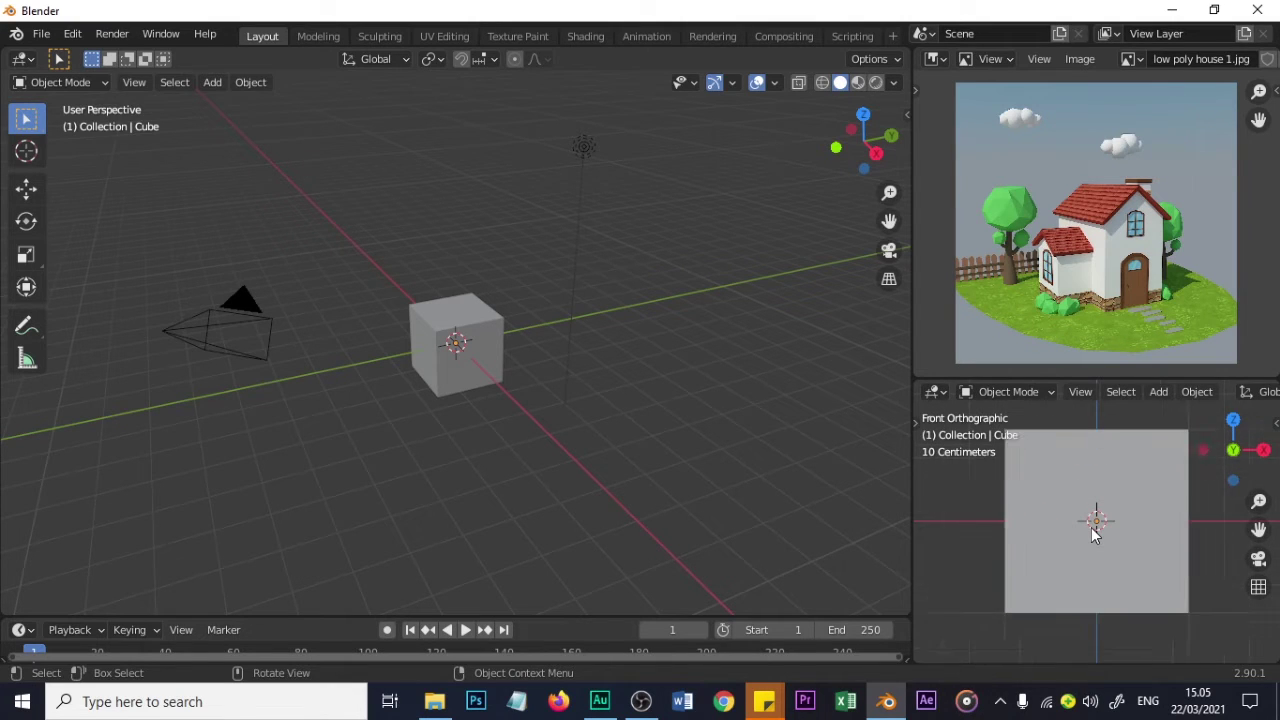
pyautogui.scroll(-3, 1091, 527)
pyautogui.scroll(1, 1089, 535)
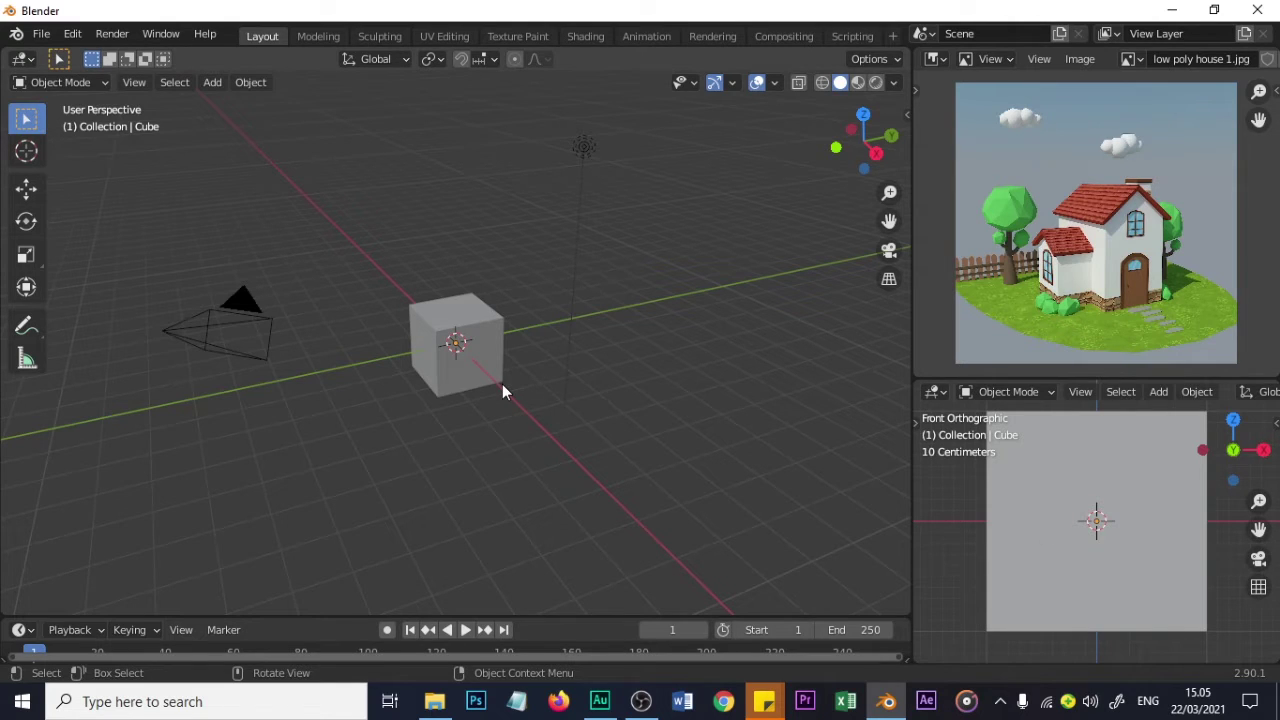
# - Add a mesh plane at the origin and scale it up about 6.14 times as the ground
pyautogui.click(477, 342)
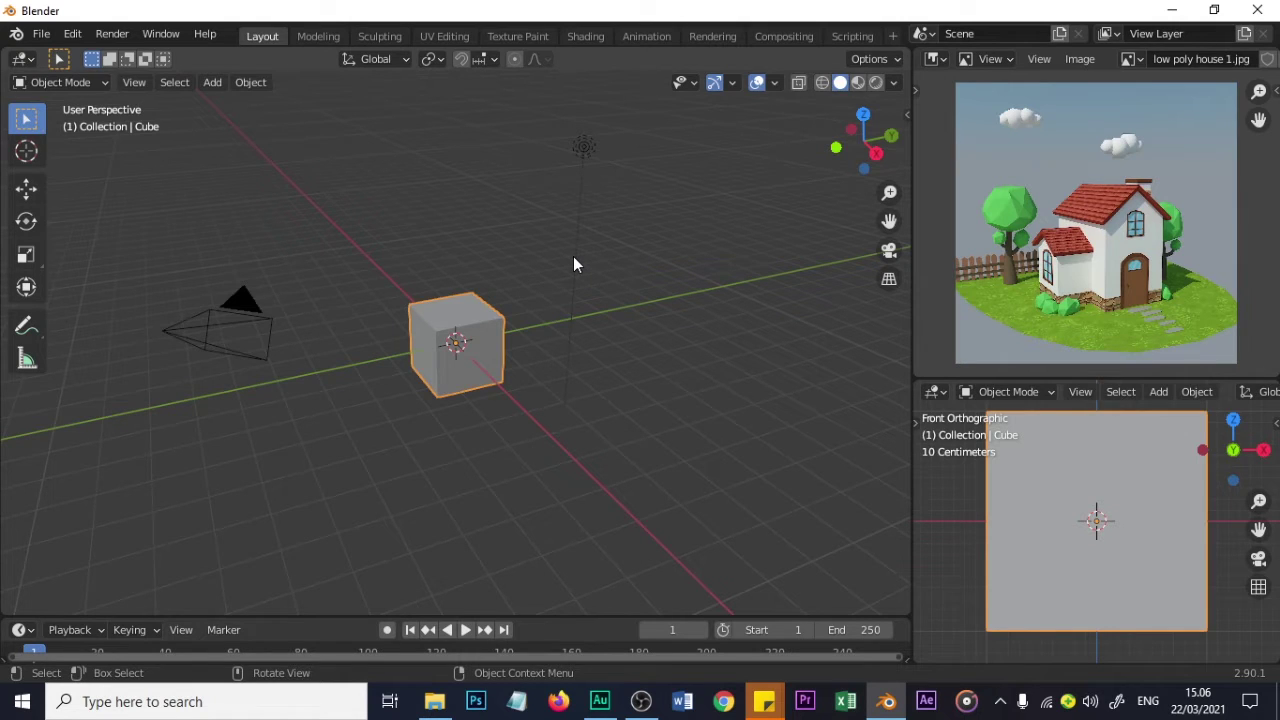
pyautogui.hotkey('shift', 'a')
pyautogui.moveTo(543, 264)
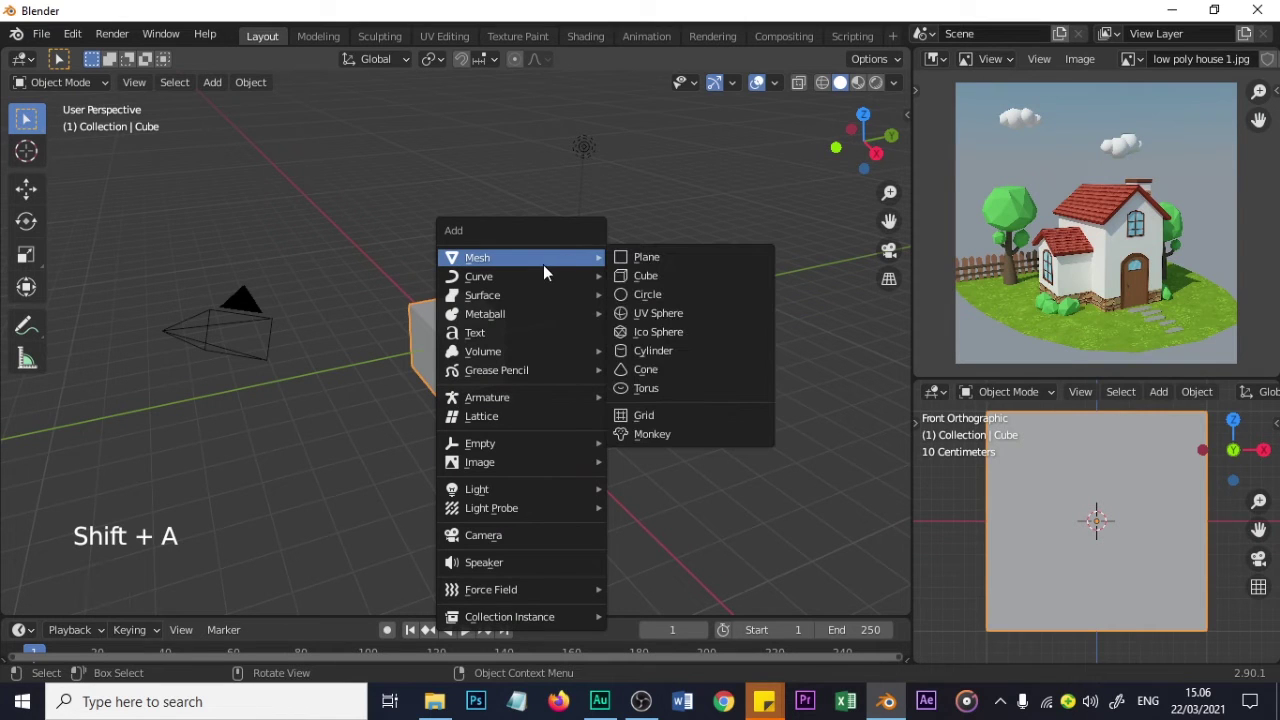
pyautogui.click(672, 259)
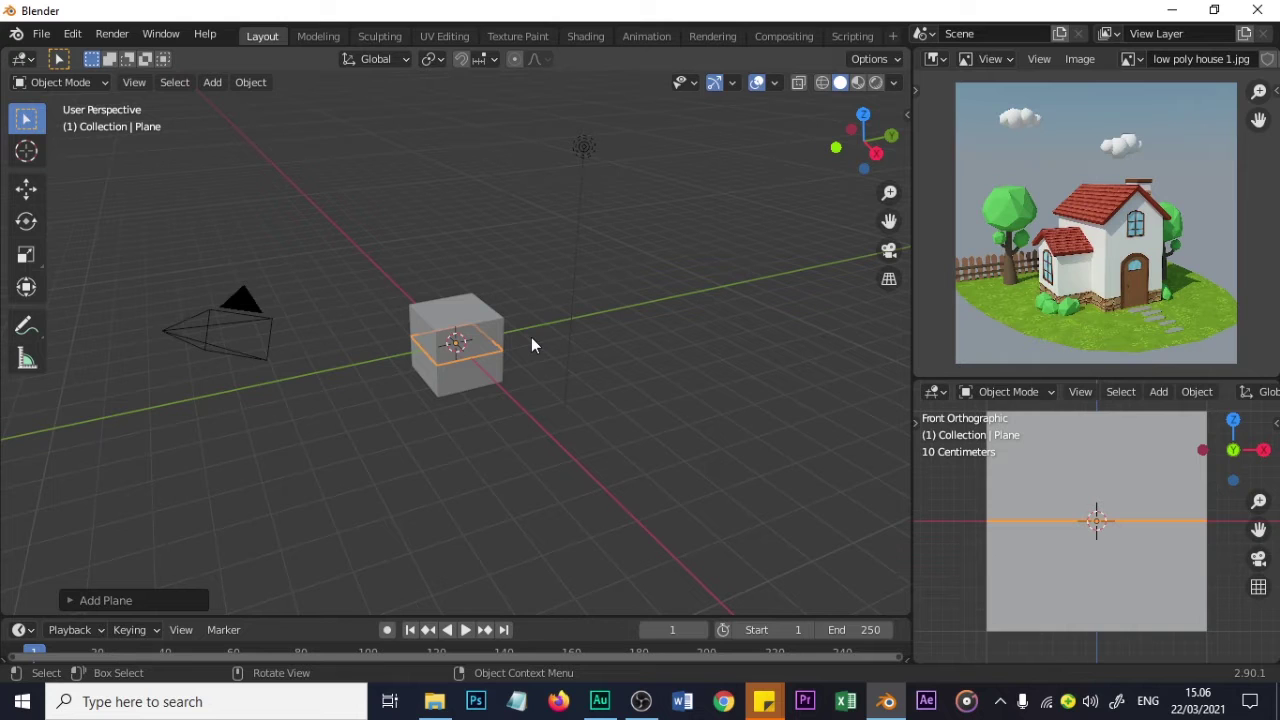
pyautogui.press('s')
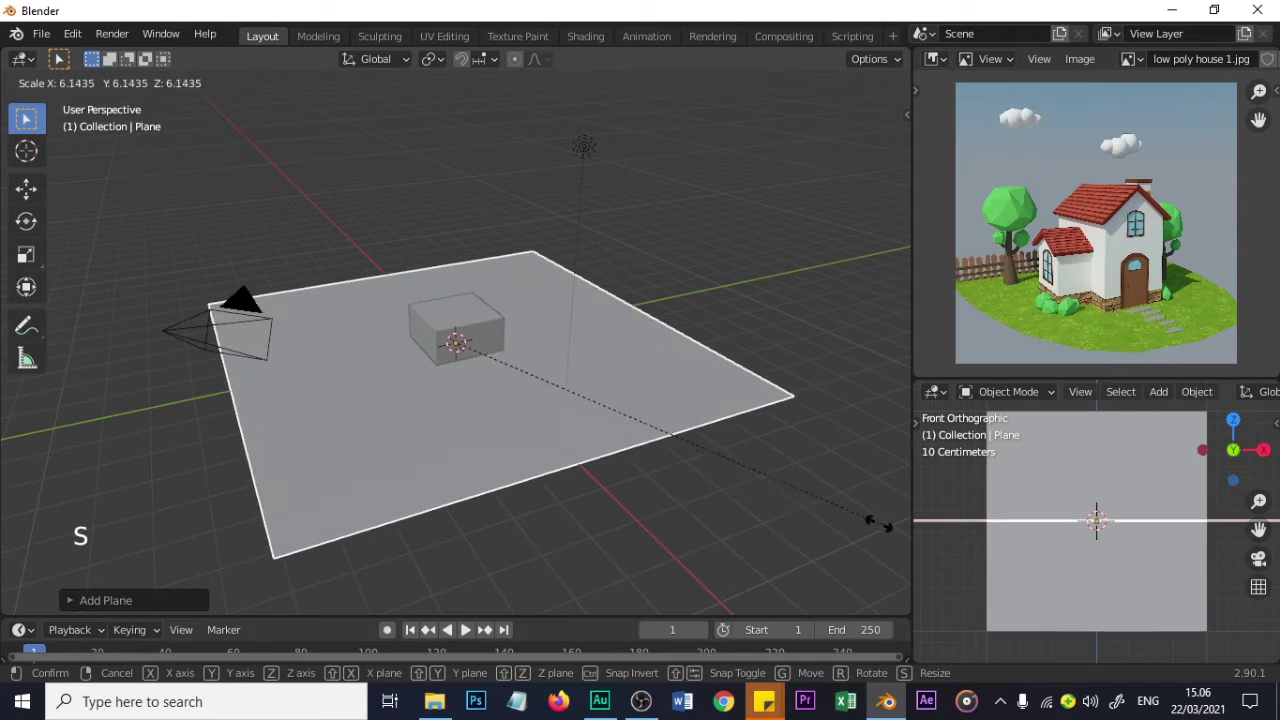
pyautogui.click(876, 540)
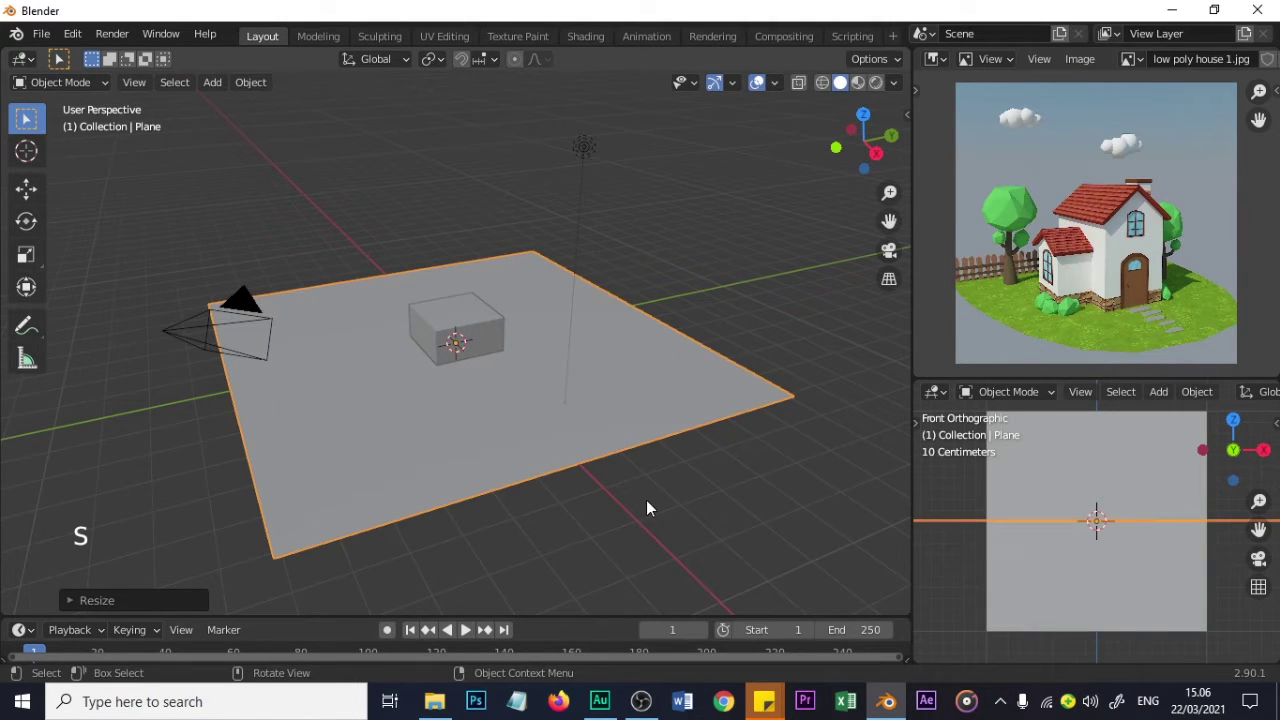
# - Move the cube up about 1 m along the Z axis so its base rests on the ground plane
pyautogui.click(498, 334)
pyautogui.click(455, 343)
pyautogui.scroll(4, 460, 343)
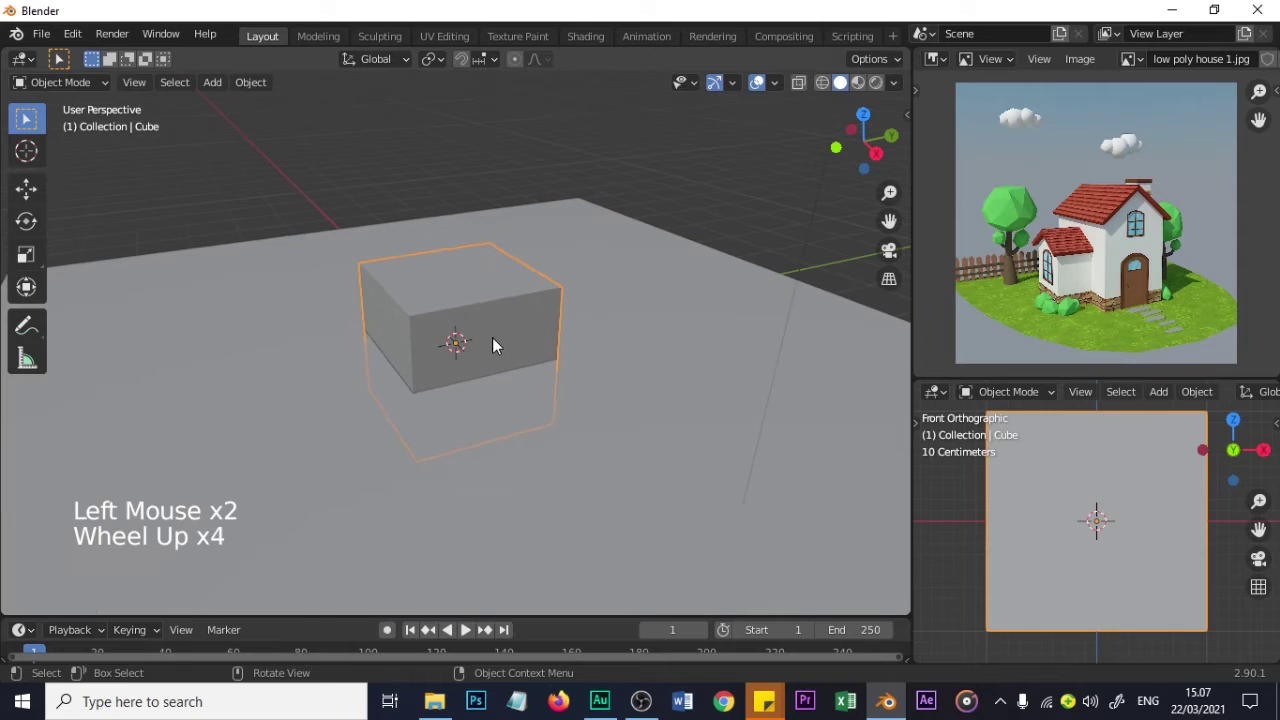
pyautogui.press('g')
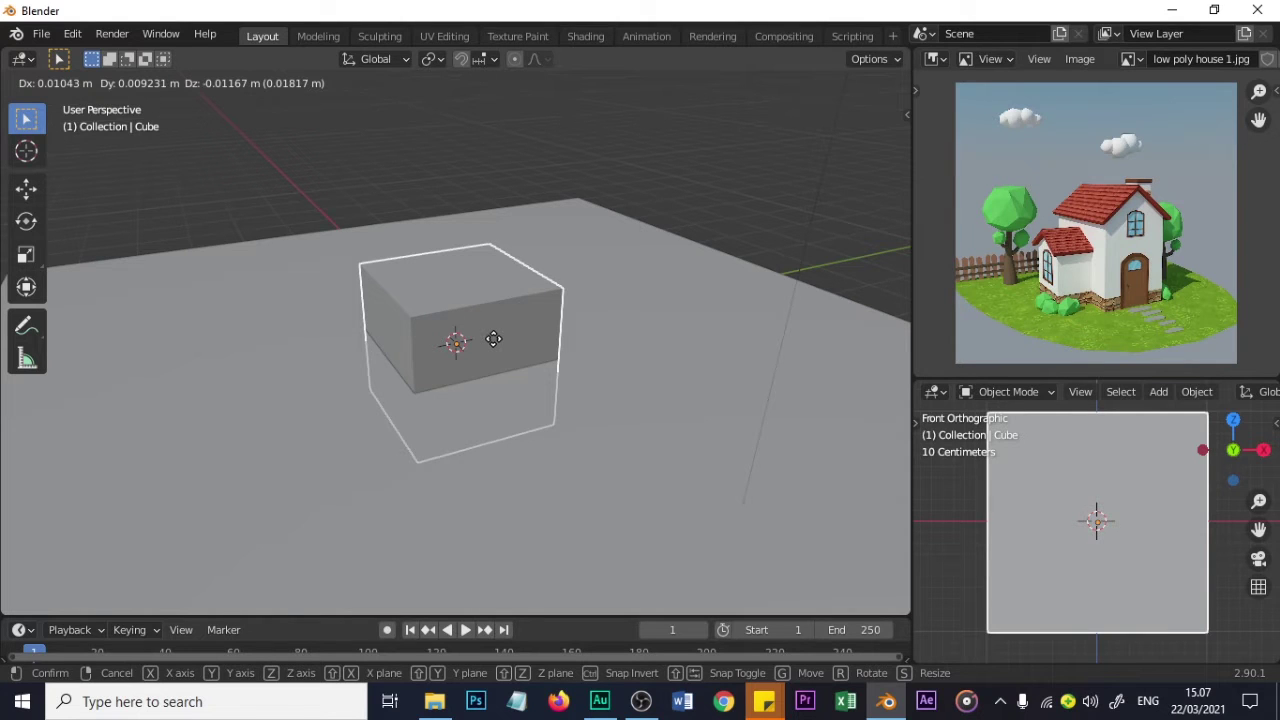
pyautogui.press('z')
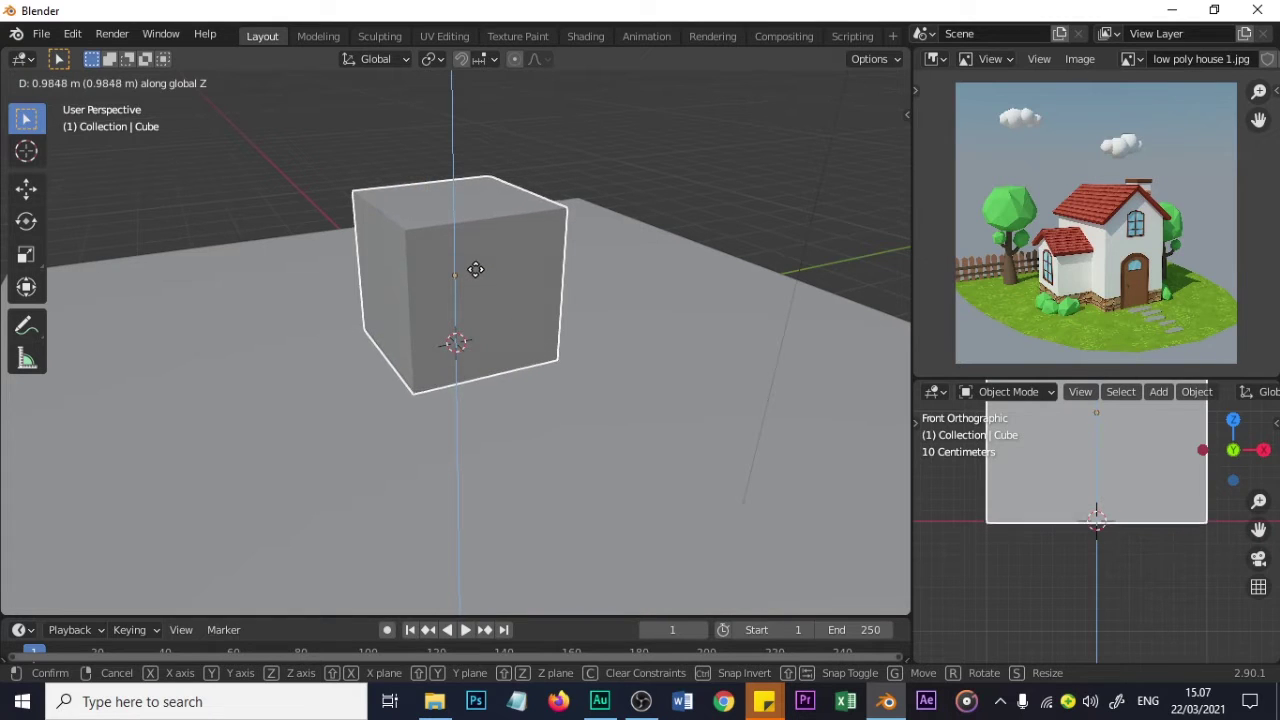
pyautogui.click(475, 270)
pyautogui.click(634, 160)
pyautogui.click(500, 336)
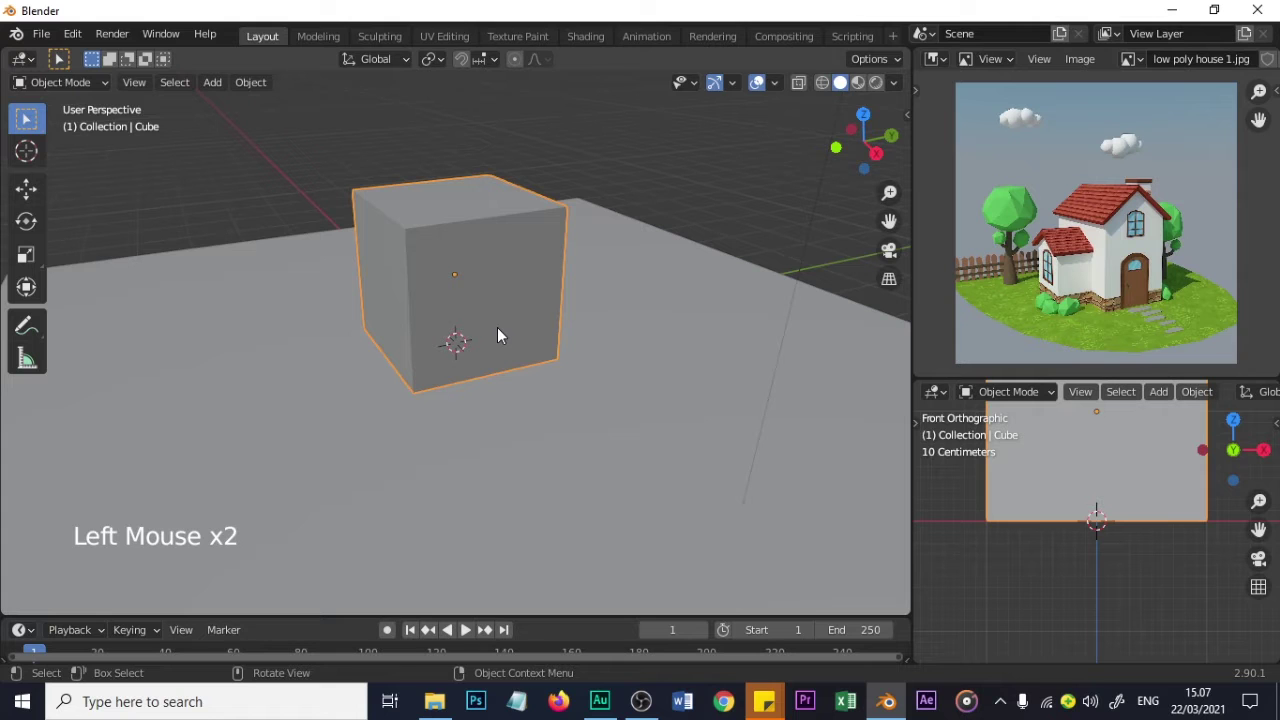
# - Enable Cavity in the main viewport's shading with its type set to World, and reselect the cube
pyautogui.moveTo(484, 286)
pyautogui.mouseDown(button='middle')
pyautogui.moveTo(391, 269)
pyautogui.moveTo(417, 354)
pyautogui.moveTo(502, 320)
pyautogui.moveTo(511, 335)
pyautogui.mouseUp(button='middle')
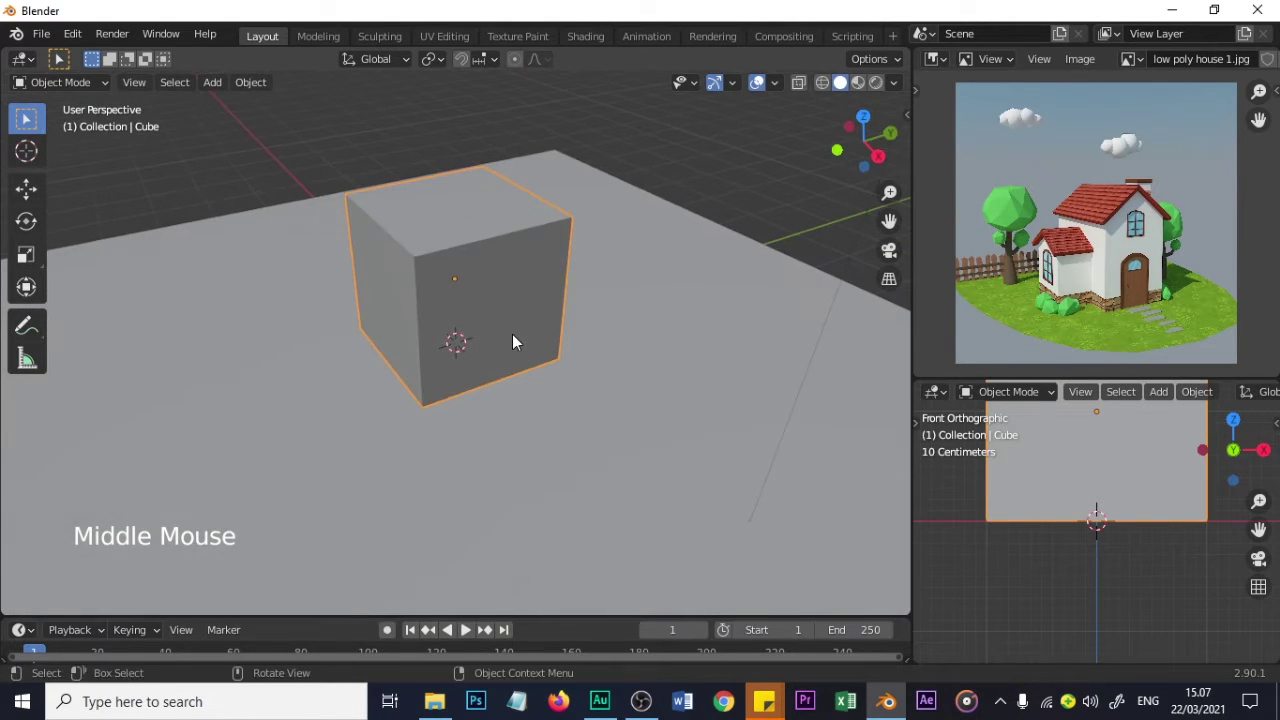
pyautogui.click(893, 82)
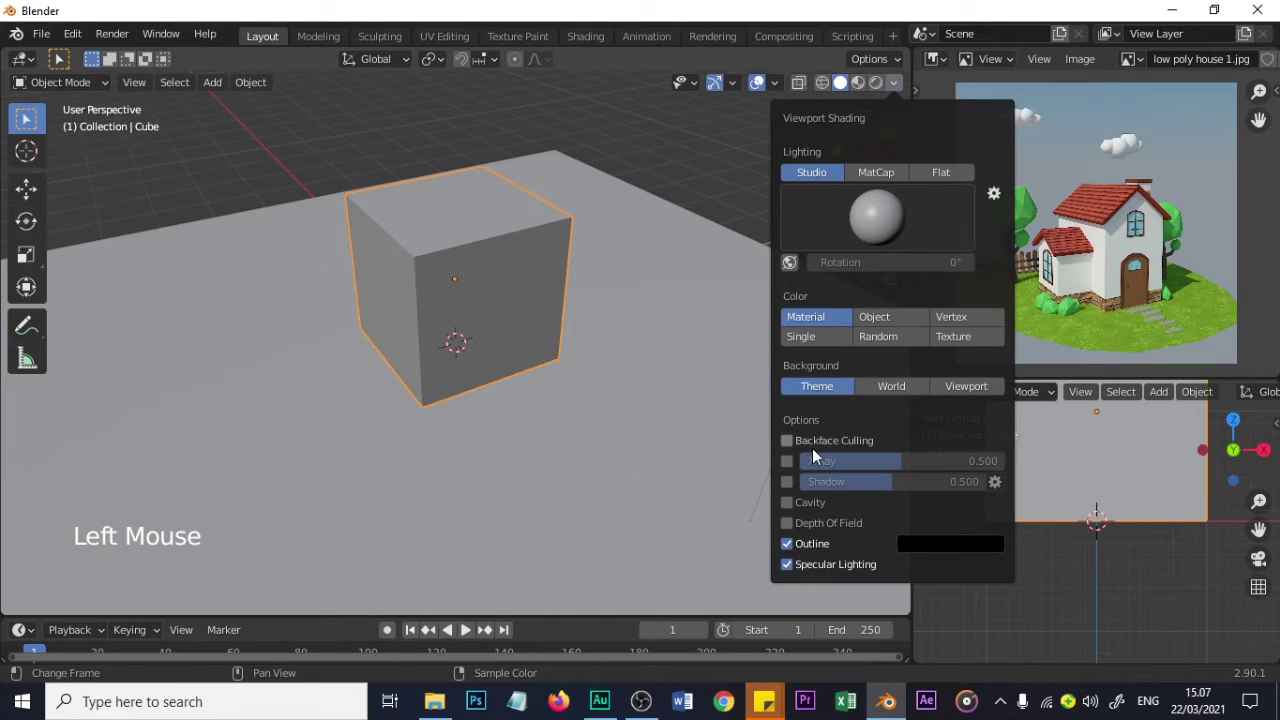
pyautogui.click(786, 502)
pyautogui.click(974, 502)
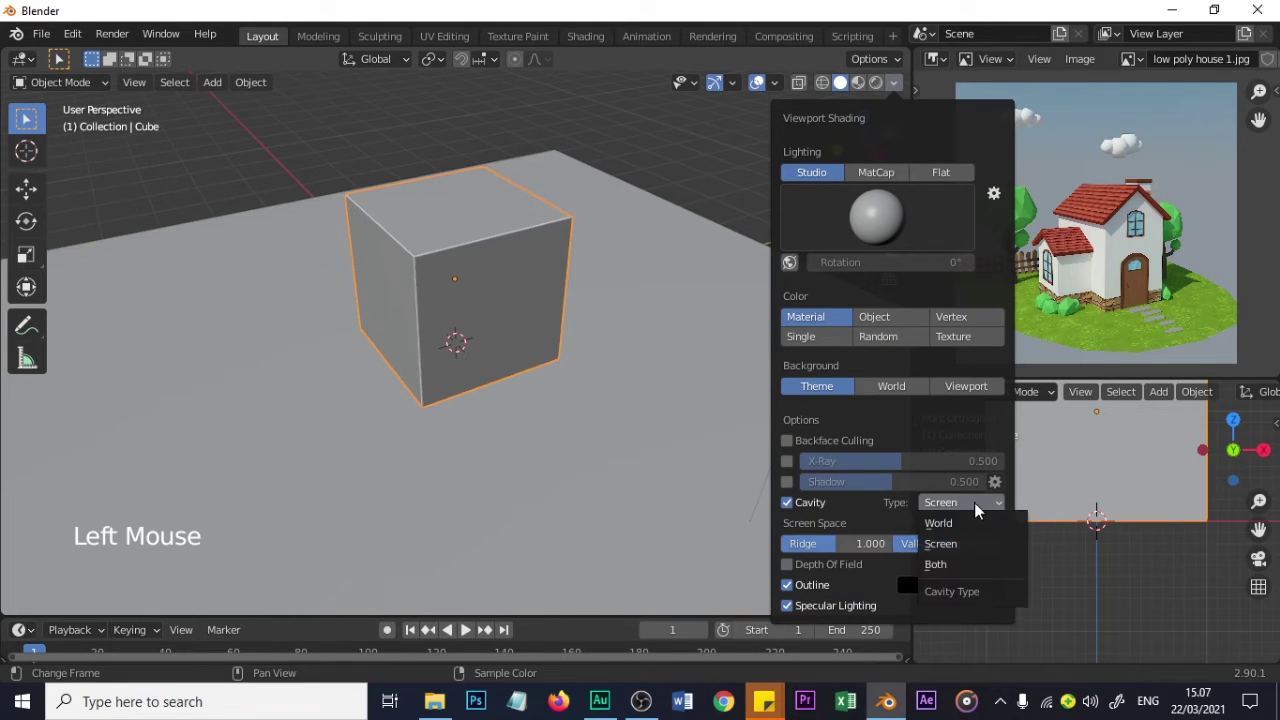
pyautogui.click(974, 502)
pyautogui.click(946, 503)
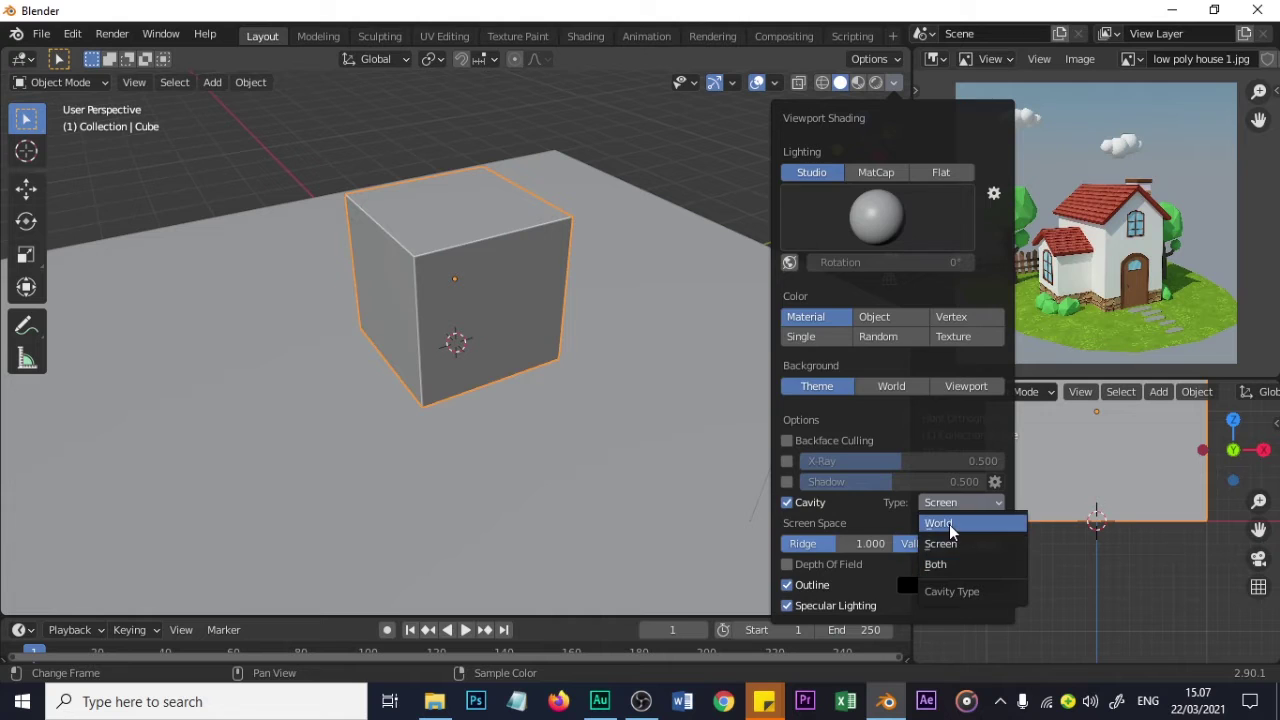
pyautogui.click(950, 527)
pyautogui.click(595, 399)
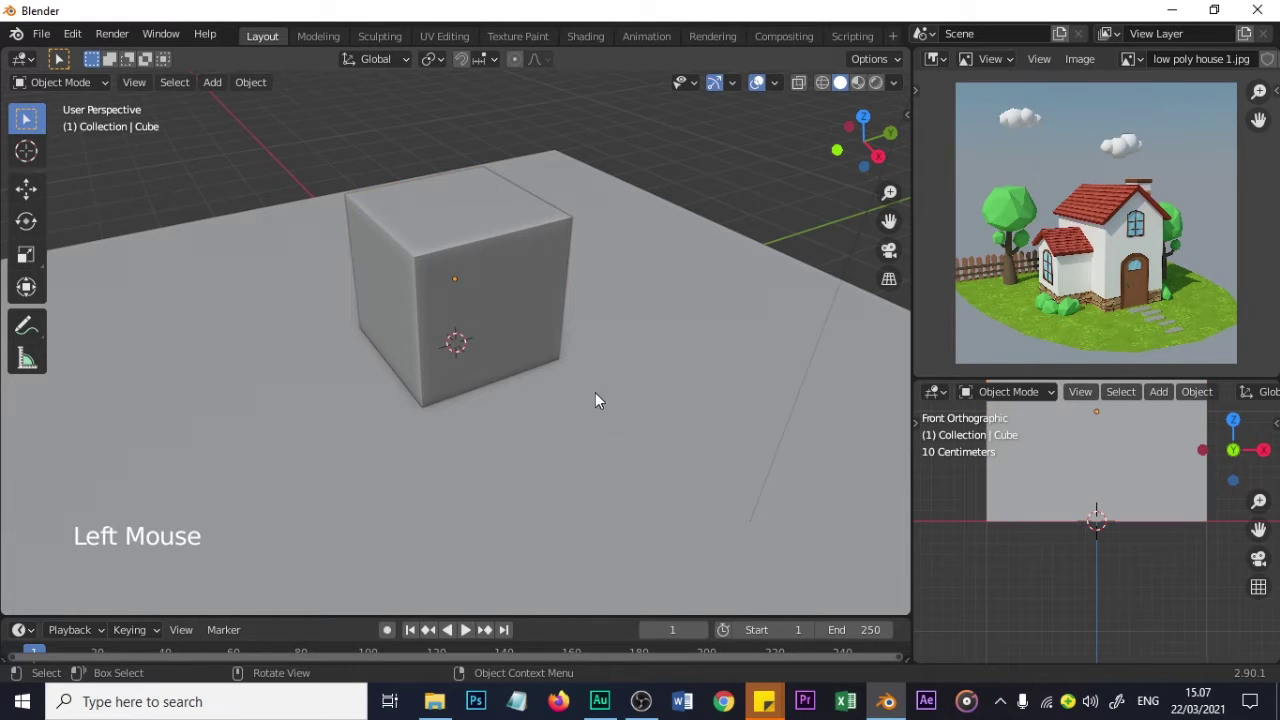
pyautogui.click(502, 310)
pyautogui.moveTo(488, 329); pyautogui.dragTo(501, 325, button='middle')
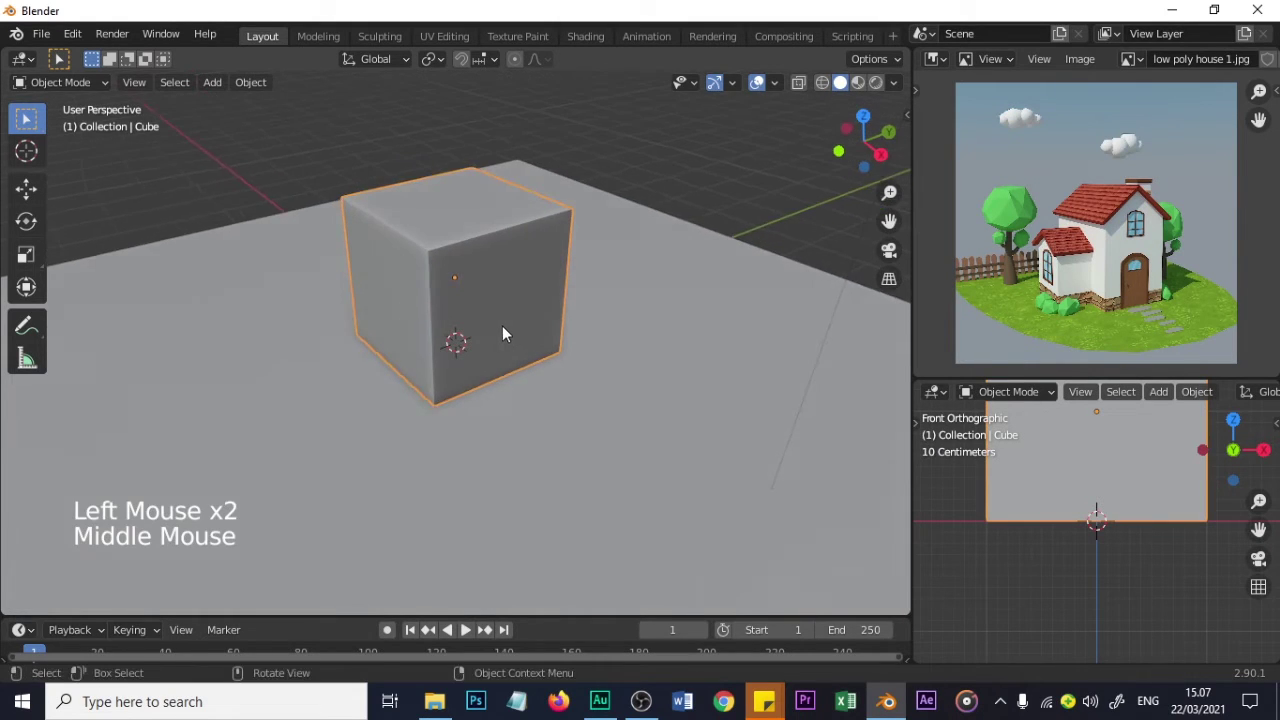
pyautogui.scroll(1, 505, 330)
pyautogui.scroll(2, 505, 336)
pyautogui.scroll(-2, 506, 346)
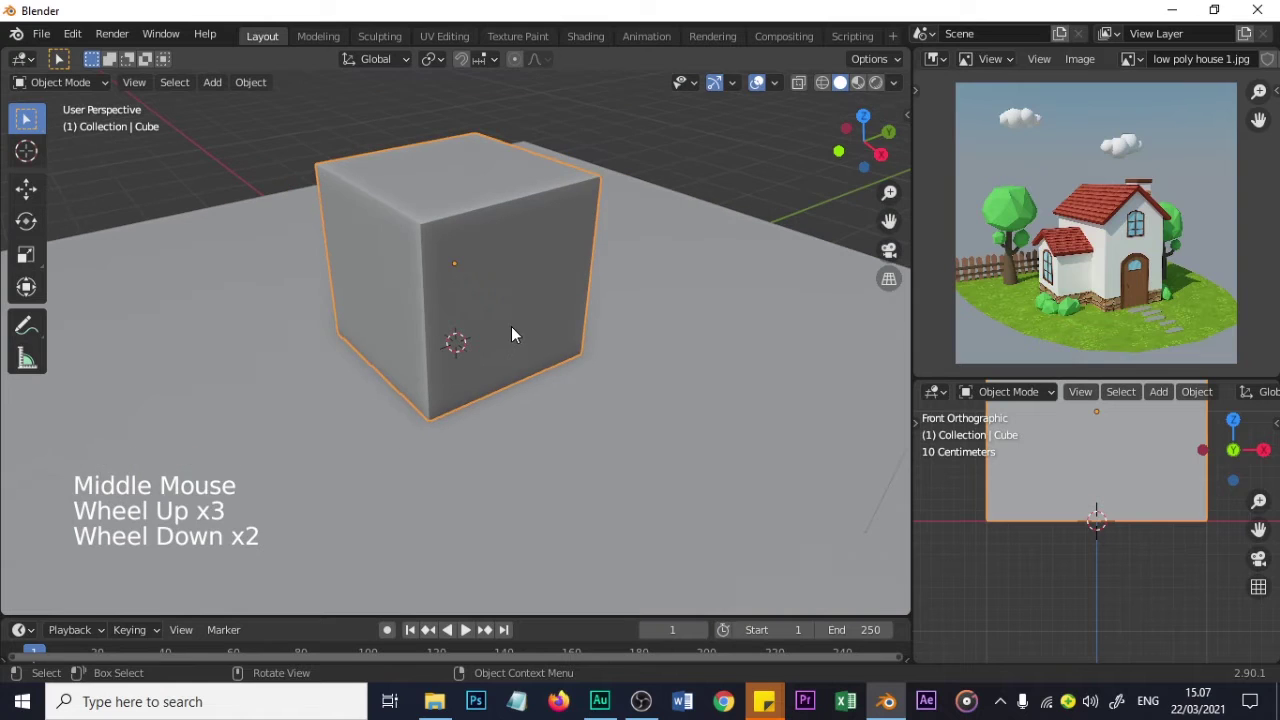
# - Adjust the cube's height along the Z axis so its base rests on the ground plane, and keep the cube selected
pyautogui.press('g')
pyautogui.press('z')
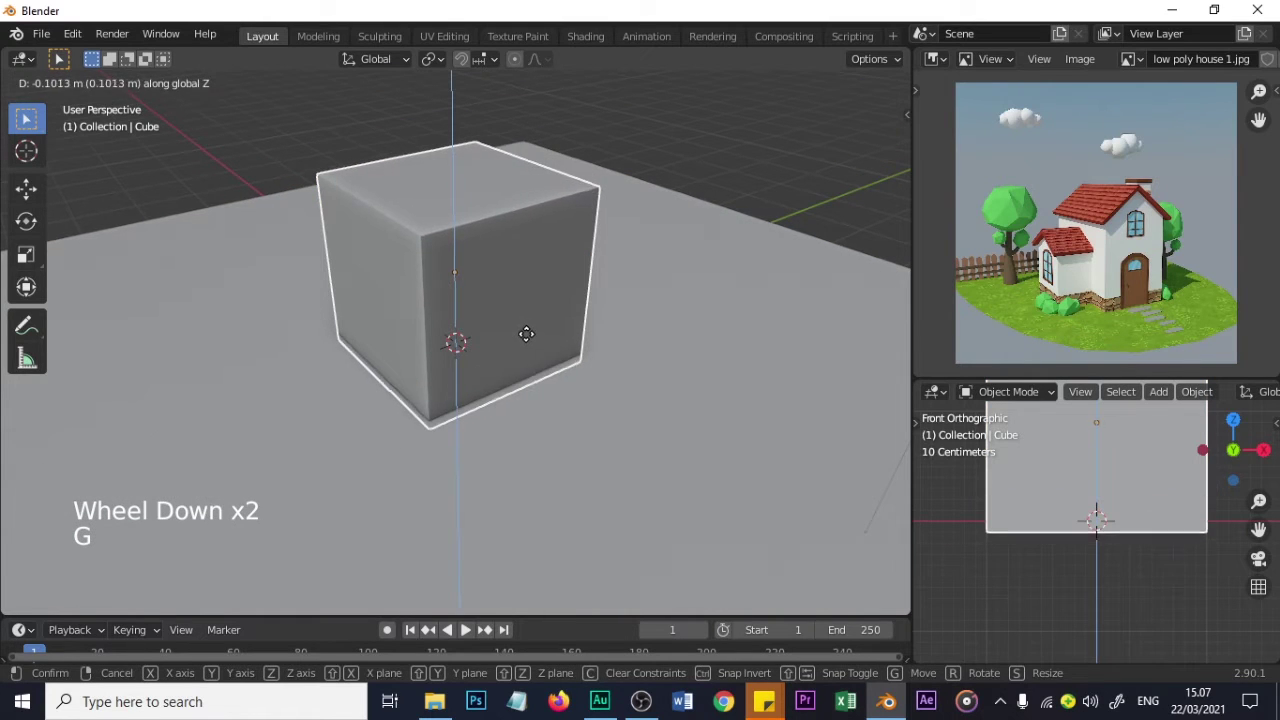
pyautogui.click(527, 333)
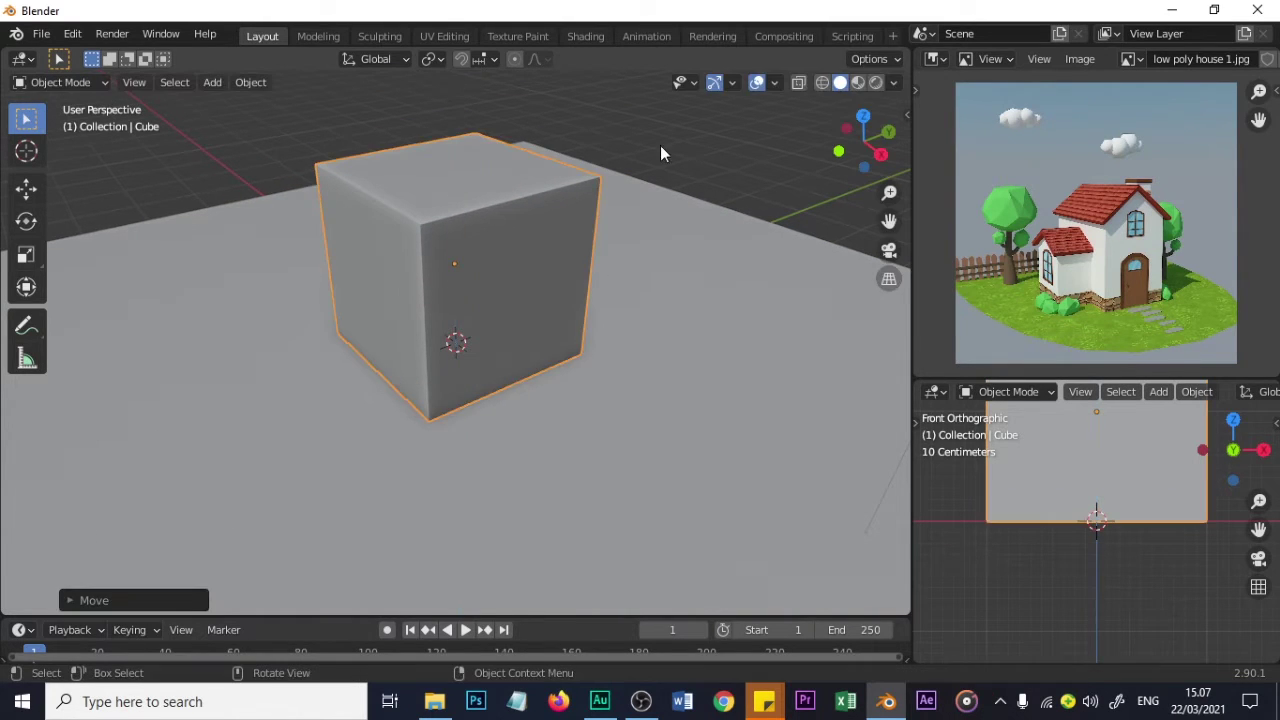
pyautogui.click(661, 154)
pyautogui.scroll(2, 515, 312)
pyautogui.moveTo(508, 386); pyautogui.dragTo(493, 353, button='middle')
pyautogui.click(493, 345)
pyautogui.press('g')
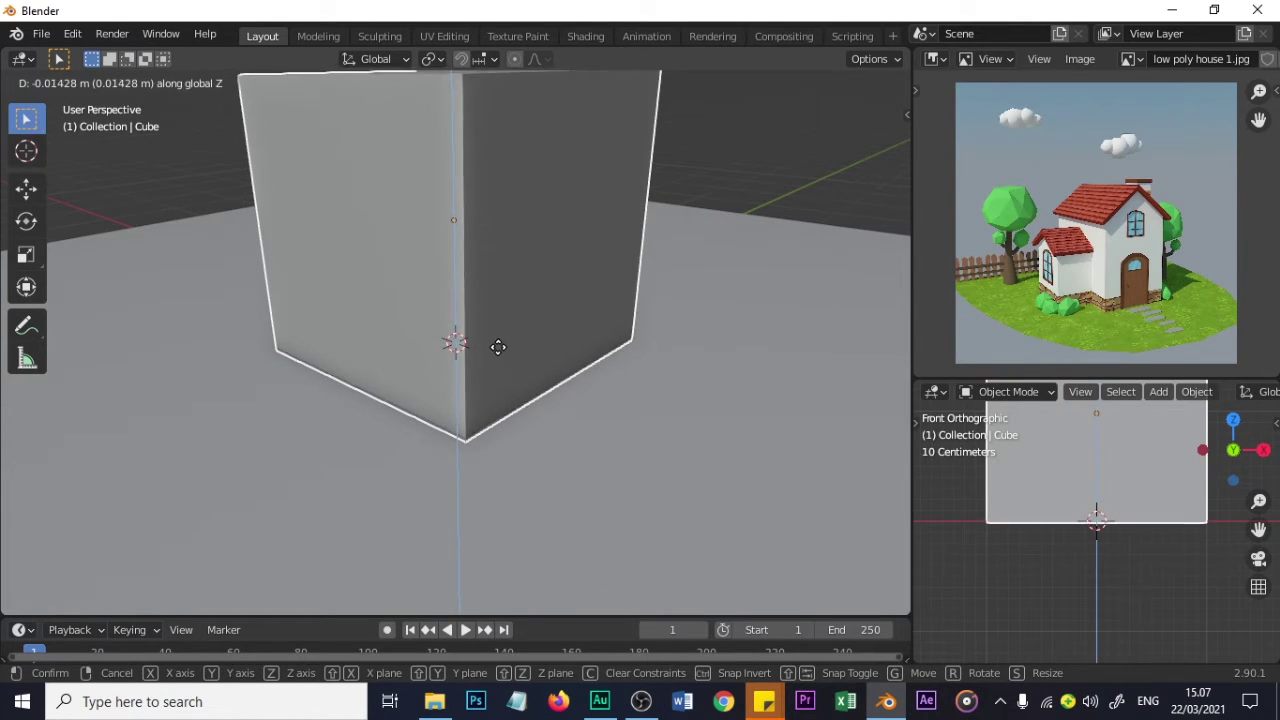
pyautogui.click(500, 346)
pyautogui.scroll(-3, 569, 351)
pyautogui.click(651, 209)
pyautogui.moveTo(569, 297); pyautogui.dragTo(537, 305, button='middle')
pyautogui.click(537, 303)
pyautogui.scroll(1, 585, 318)
pyautogui.moveTo(626, 329)
pyautogui.mouseDown(button='middle')
pyautogui.moveTo(623, 306)
pyautogui.moveTo(630, 314)
pyautogui.mouseUp(button='middle')
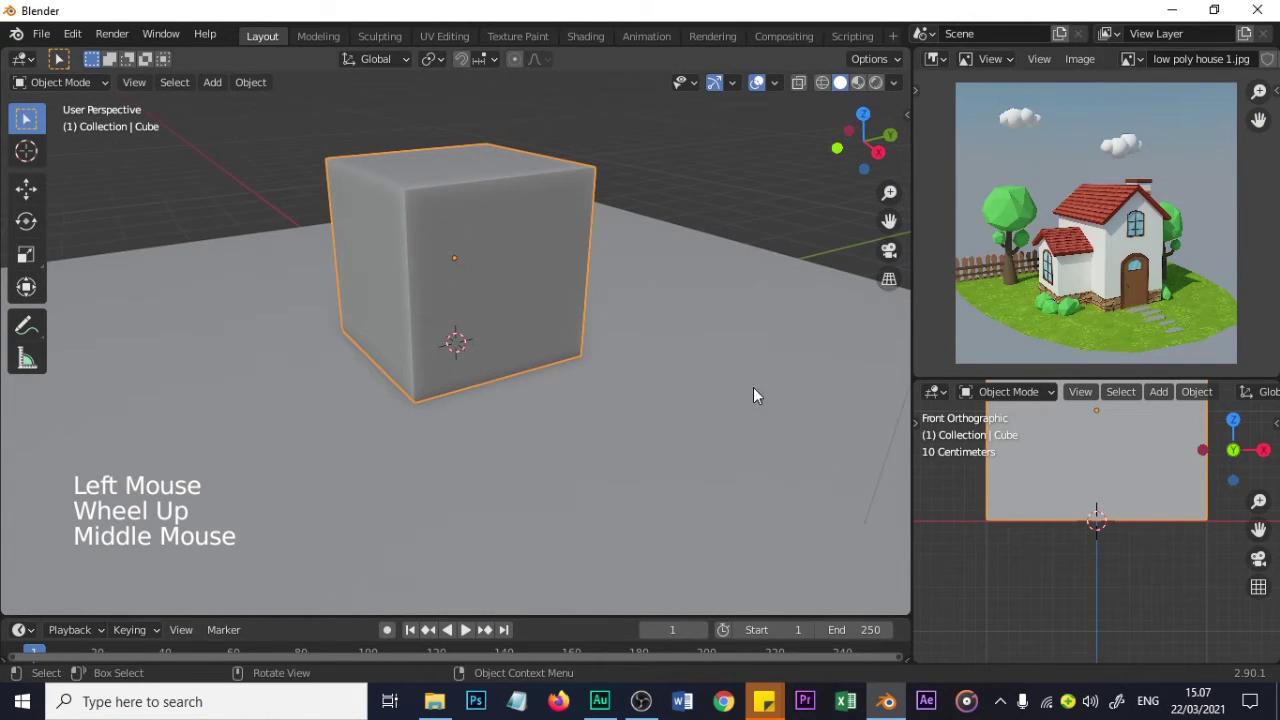
# - In Edit Mode, add one centred vertical loop cut that divides the cube into two equal halves
pyautogui.scroll(1, 568, 273)
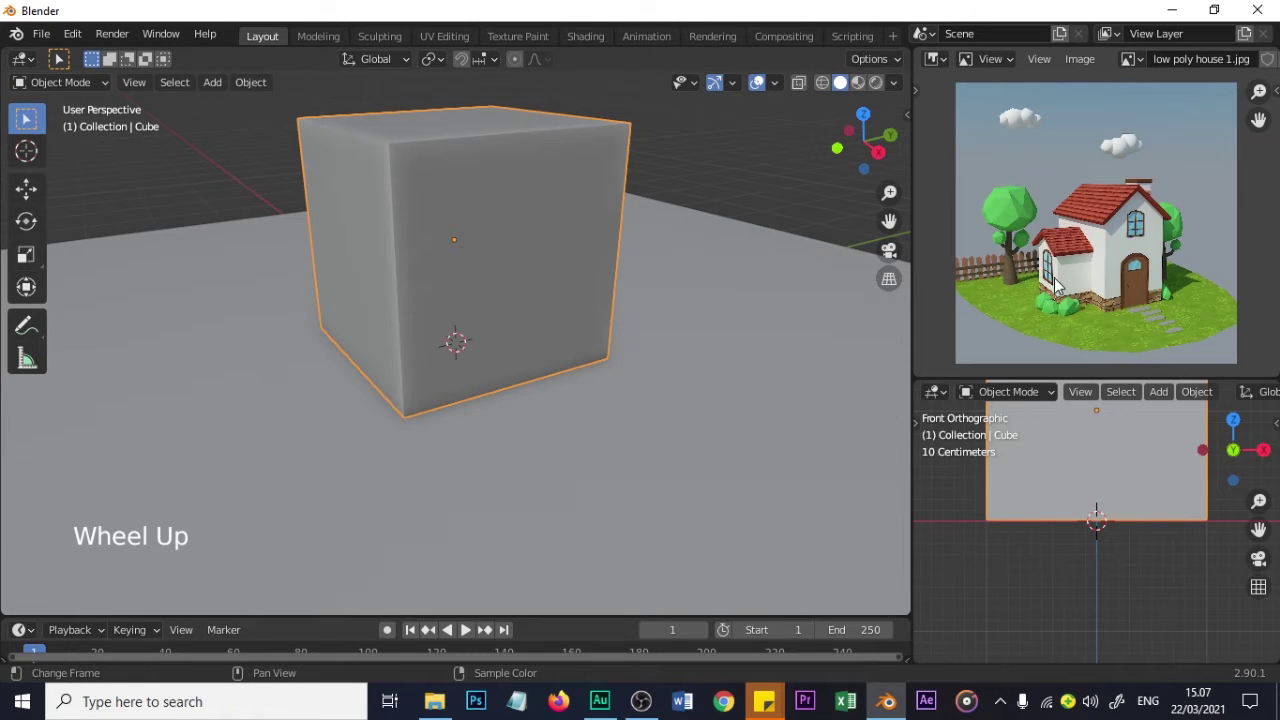
pyautogui.scroll(2, 1155, 278)
pyautogui.keyDown('shift'); pyautogui.moveTo(1155, 278); pyautogui.dragTo(1138, 246, button='middle'); pyautogui.keyUp('shift')
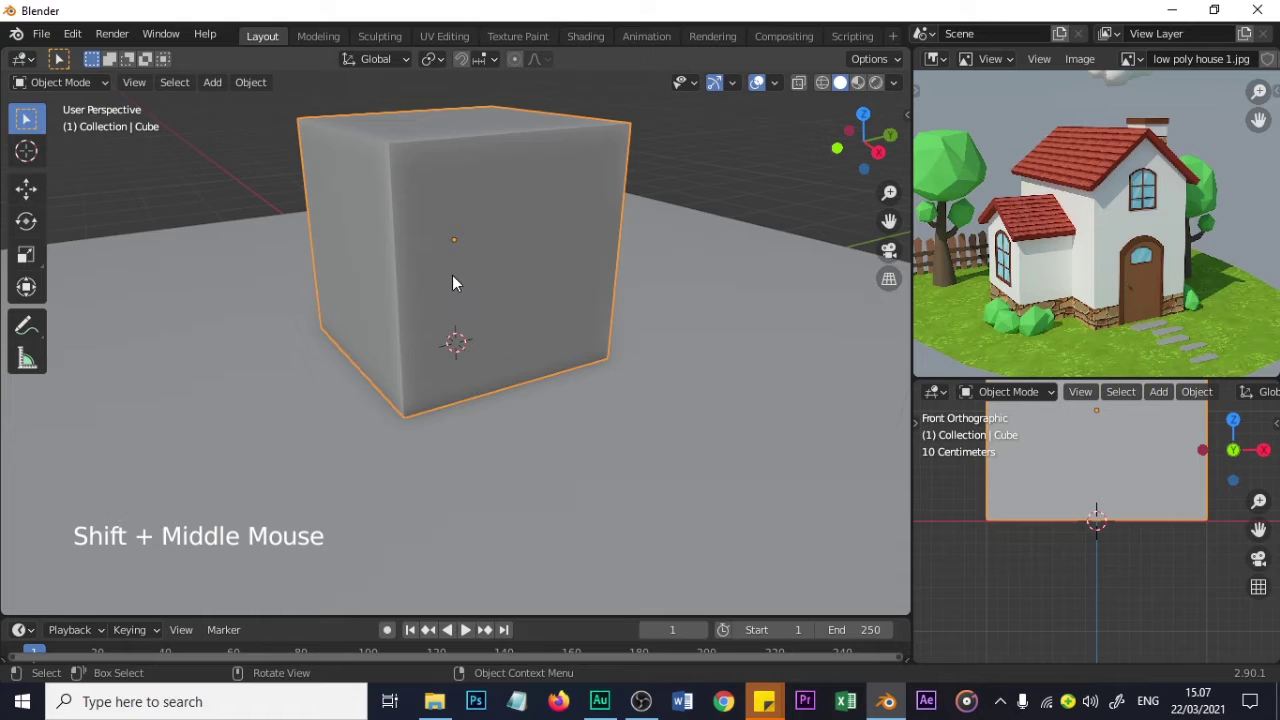
pyautogui.scroll(-1, 465, 275)
pyautogui.scroll(1, 477, 277)
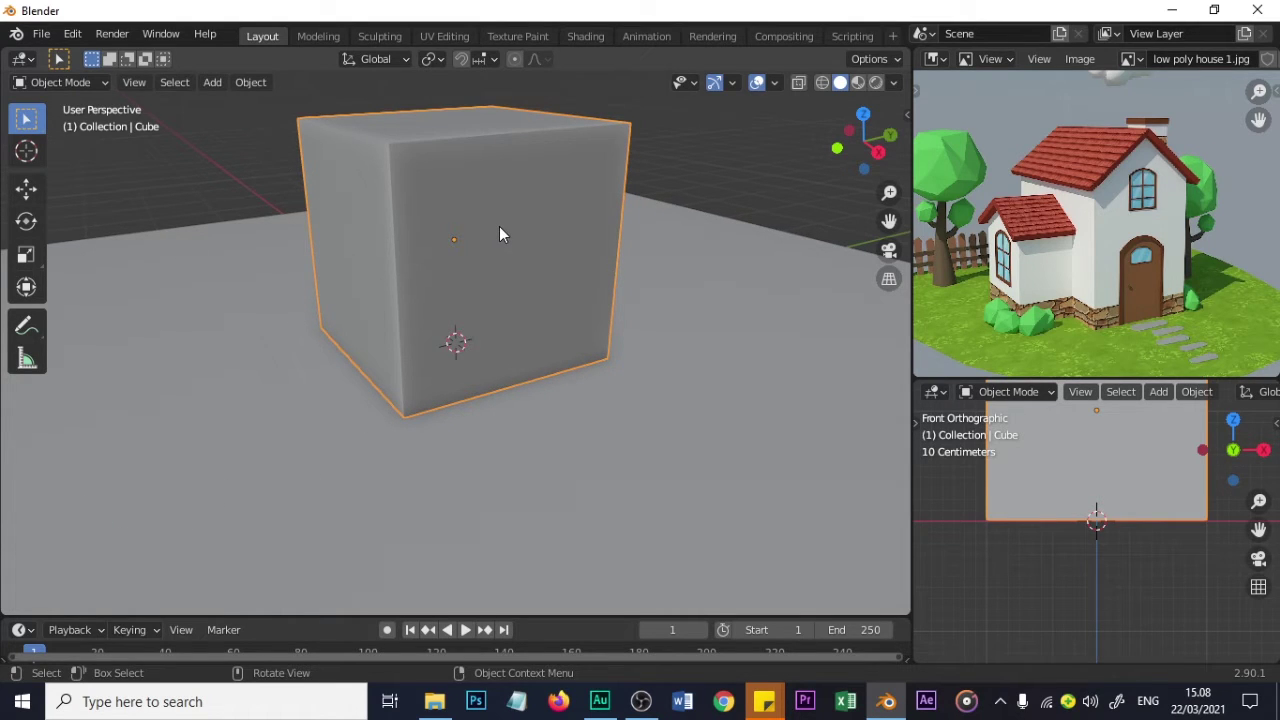
pyautogui.press('Tab')
pyautogui.scroll(-1, 528, 284)
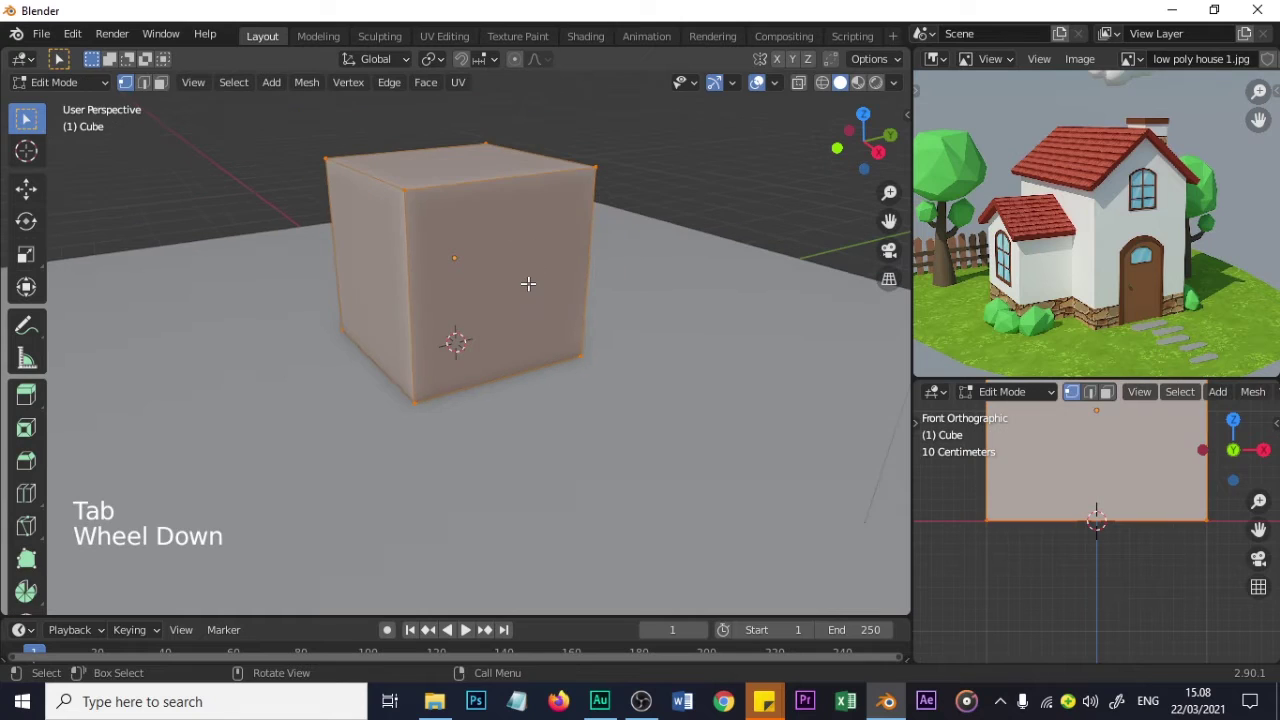
pyautogui.hotkey('ctrl', 'r')
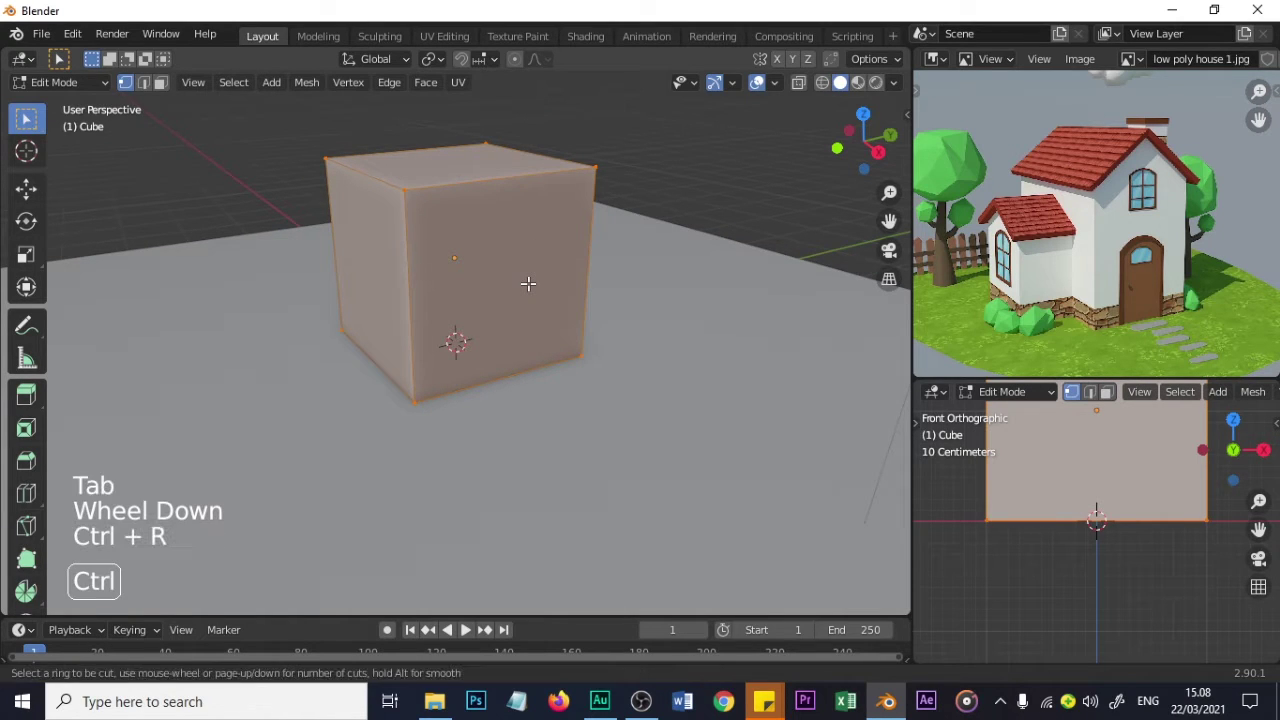
pyautogui.click(487, 179)
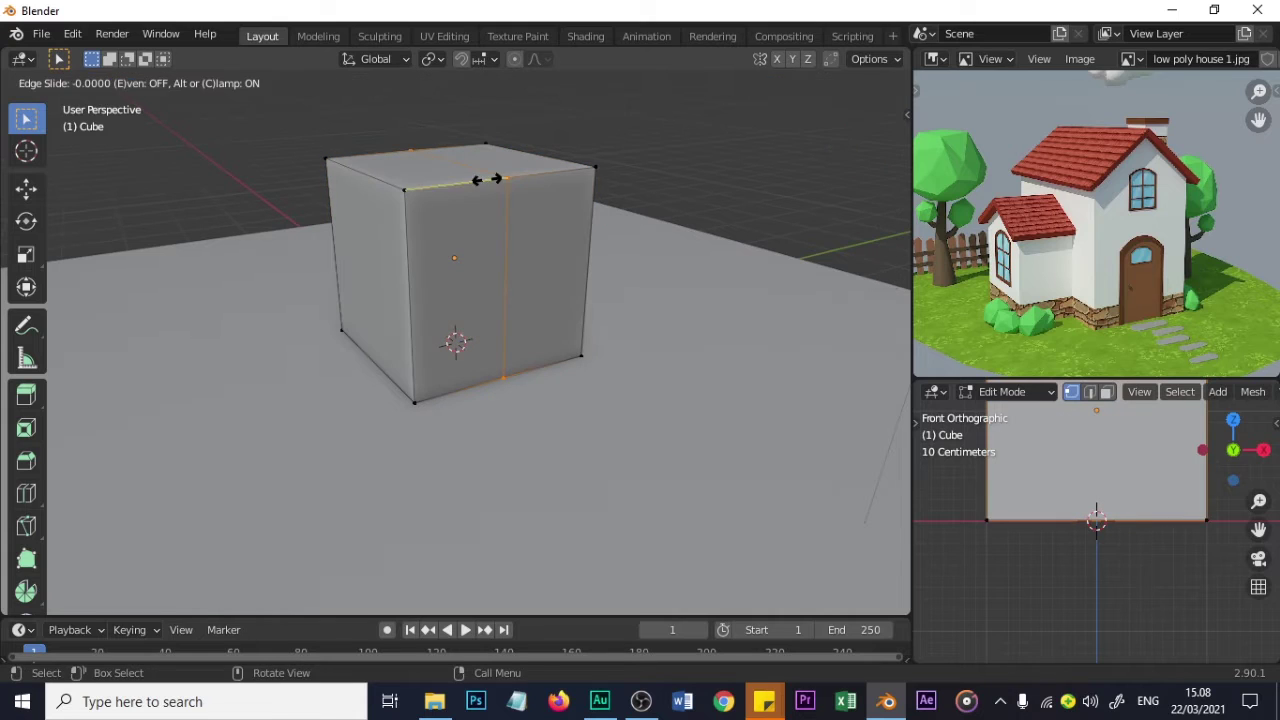
pyautogui.click(485, 165)
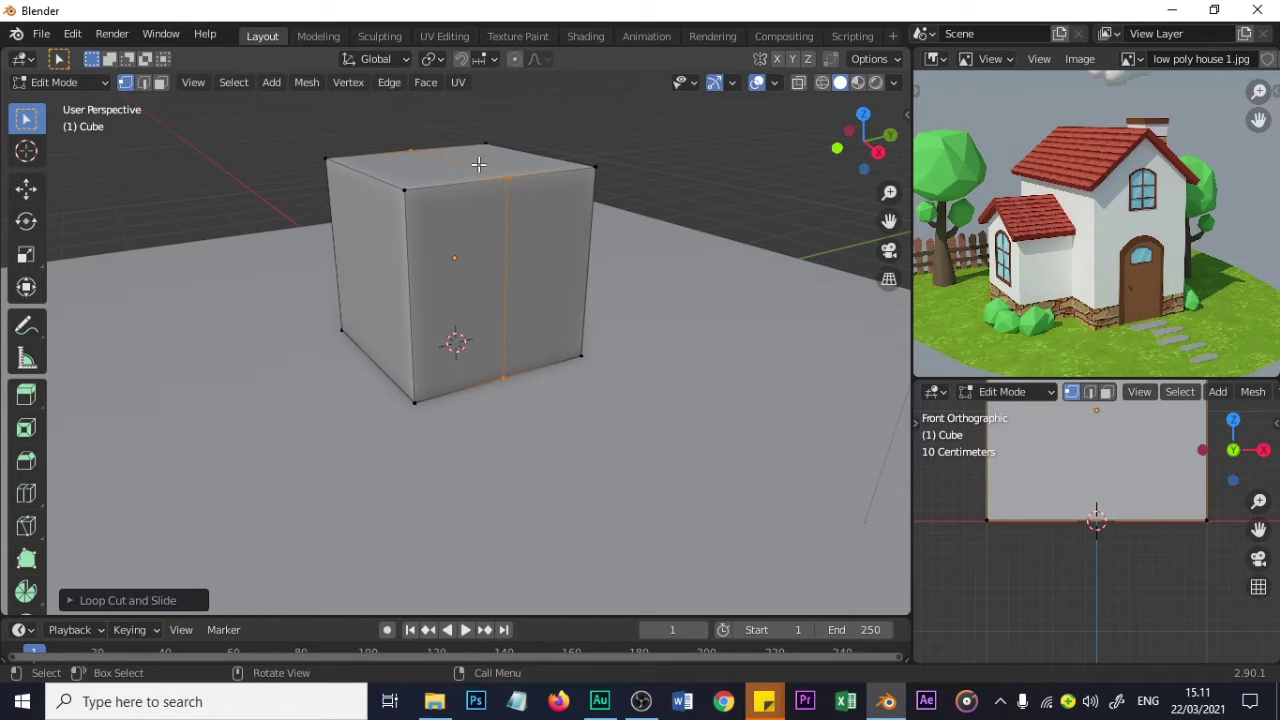
pyautogui.click(468, 164)
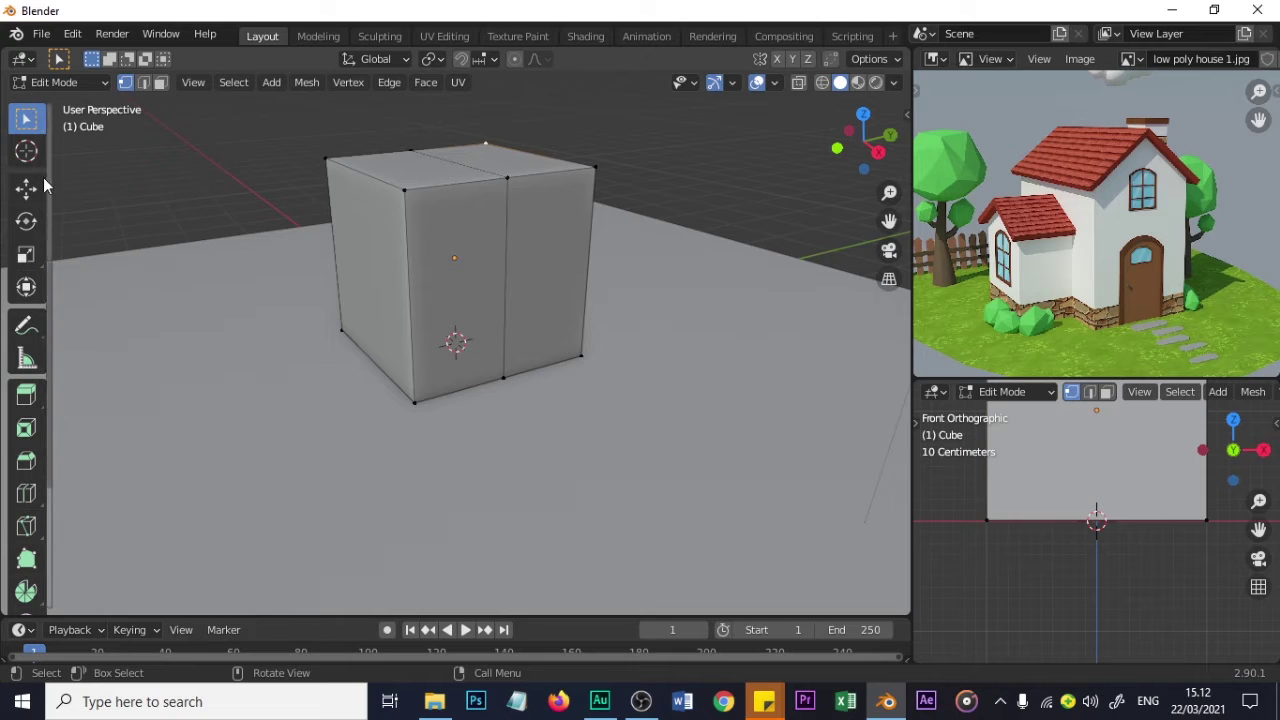
# - In Object Mode, rotate the cube -90 degrees about the Z axis so the loop cut faces the front
pyautogui.keyDown('shift'); pyautogui.moveTo(1130, 430); pyautogui.dragTo(1140, 600, button='middle'); pyautogui.keyUp('shift')
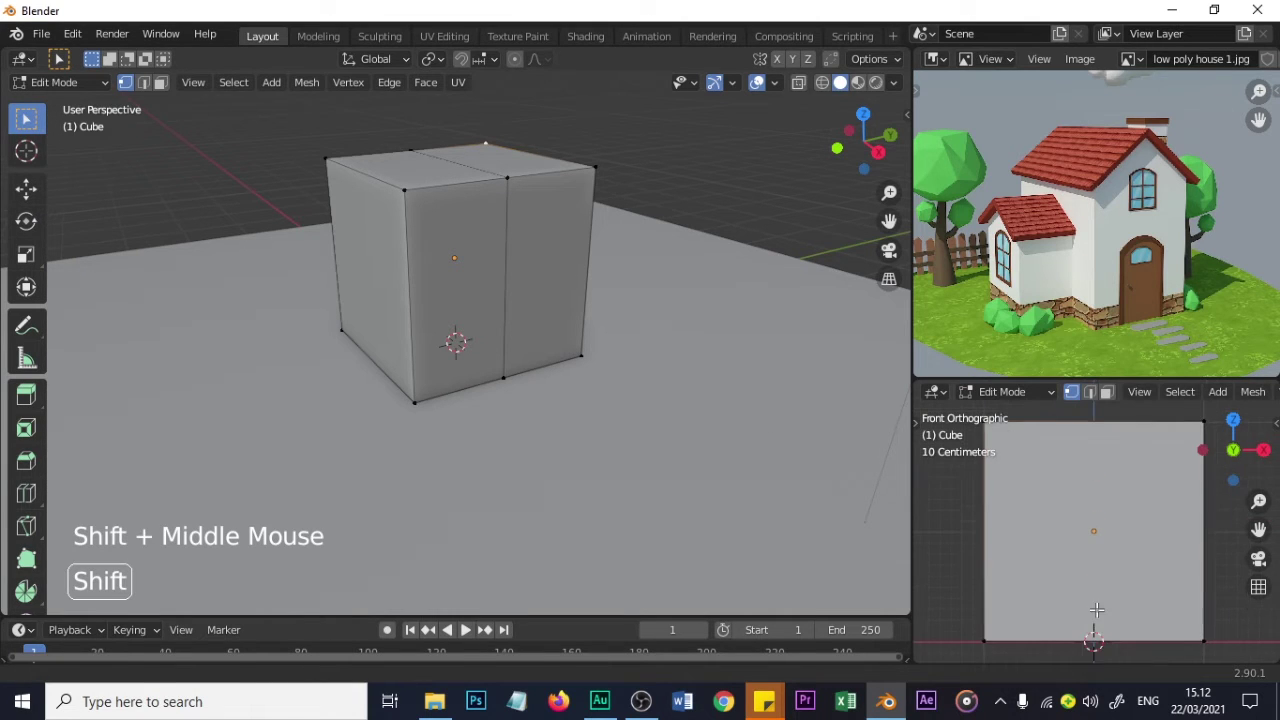
pyautogui.scroll(-2, 1140, 581)
pyautogui.press('KP_1')
pyautogui.press('KP_3')
pyautogui.press('KP_1')
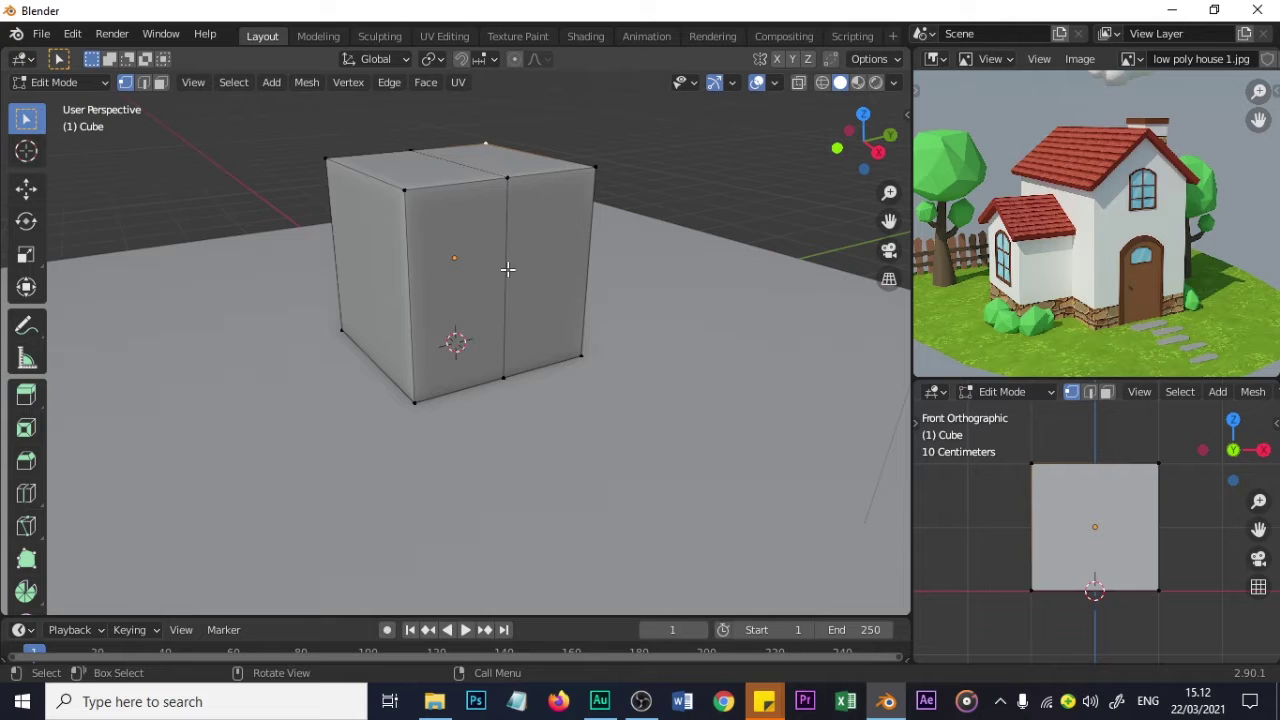
pyautogui.scroll(-1, 443, 238)
pyautogui.scroll(1, 443, 238)
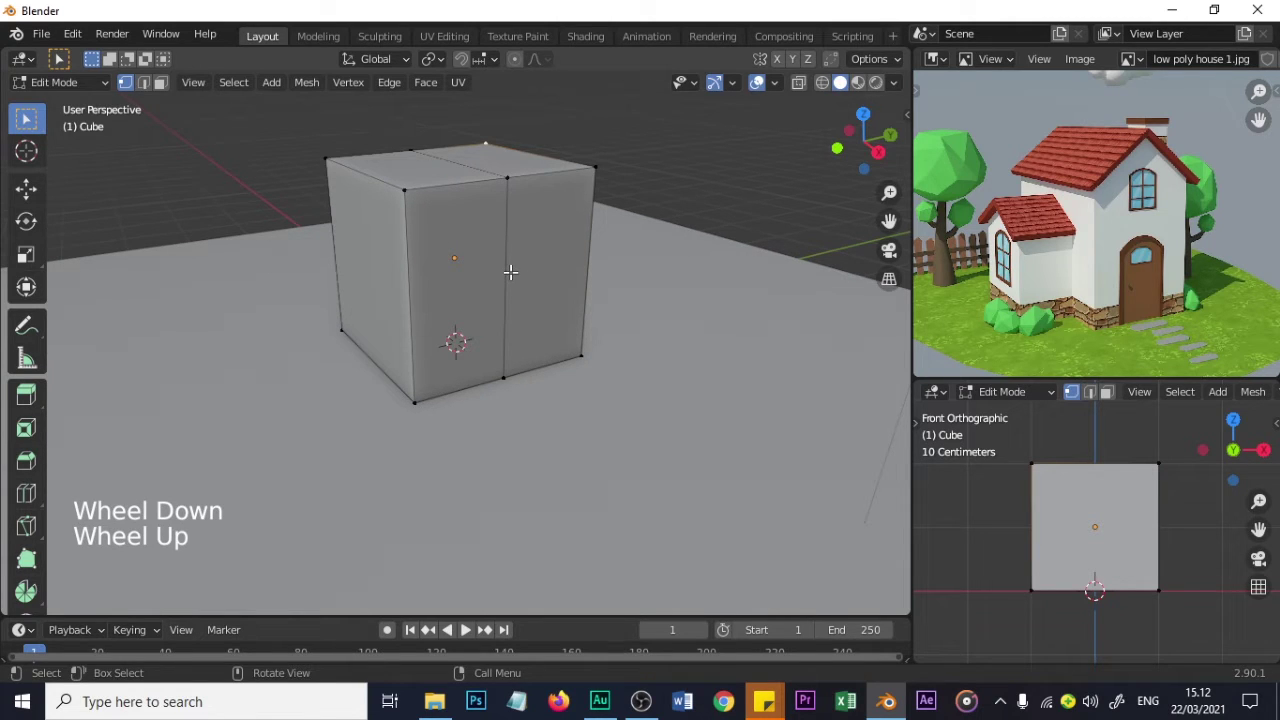
pyautogui.press('Tab')
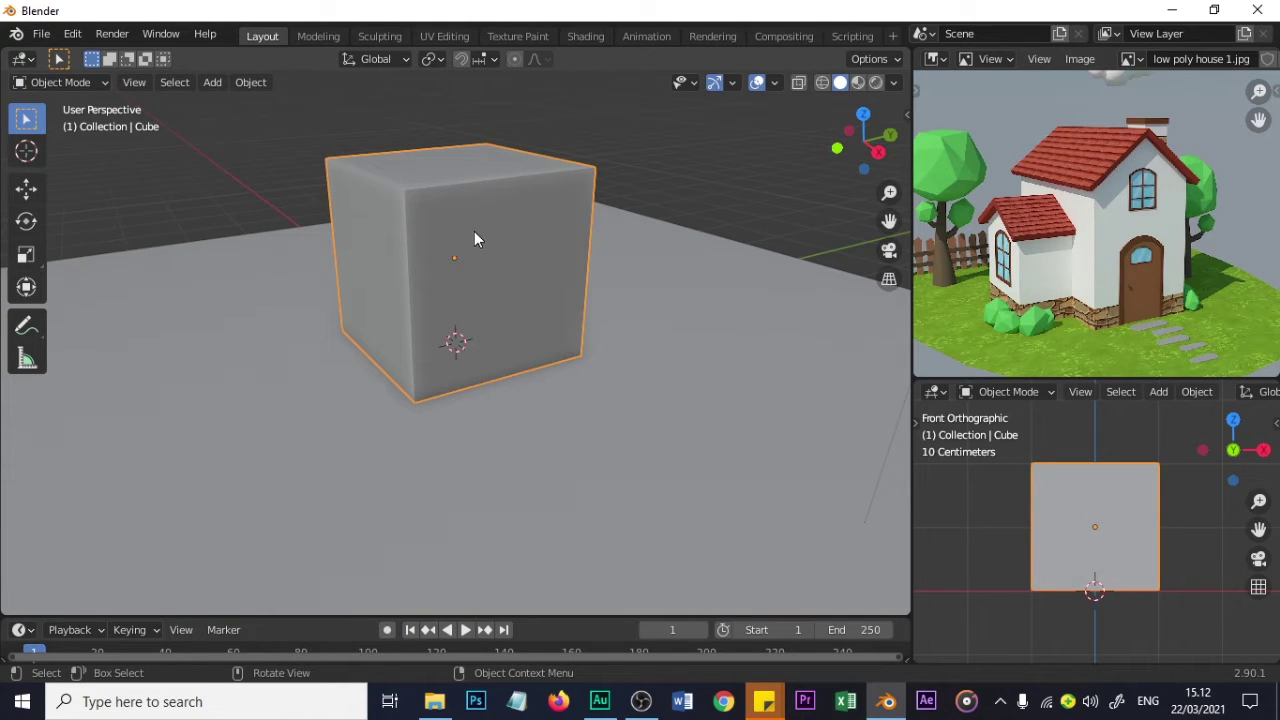
pyautogui.press('r')
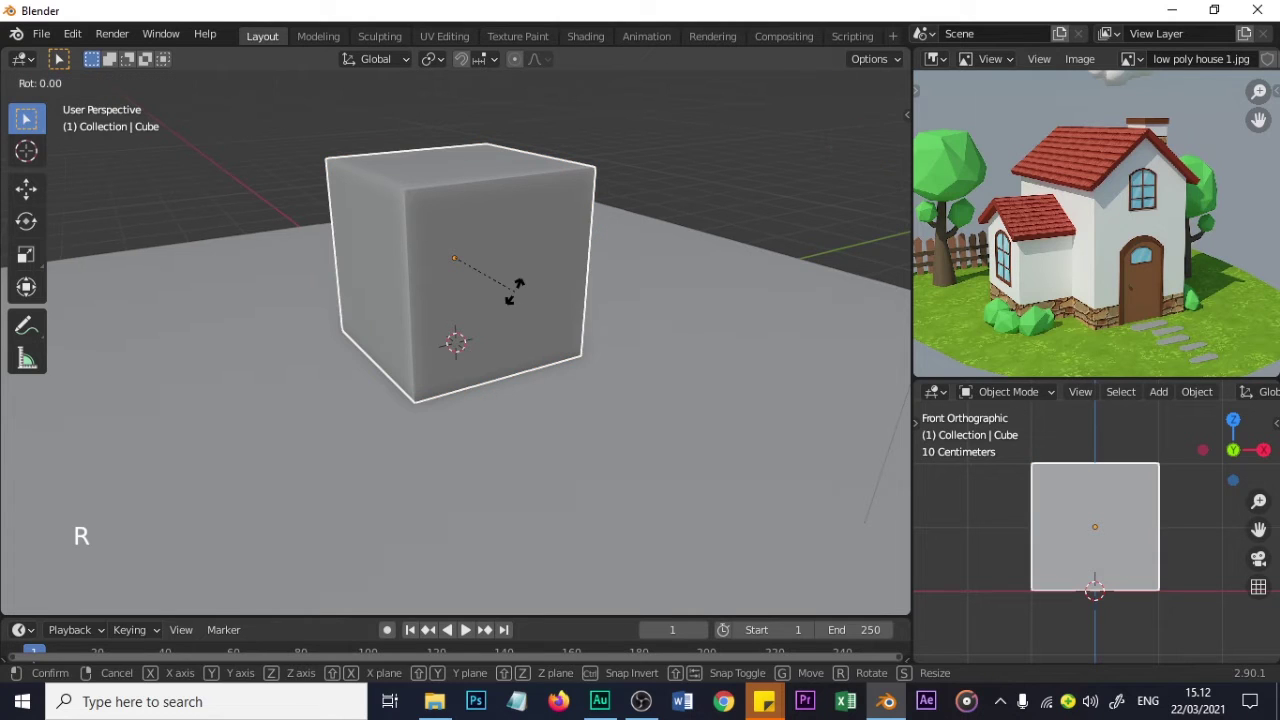
pyautogui.press('z')
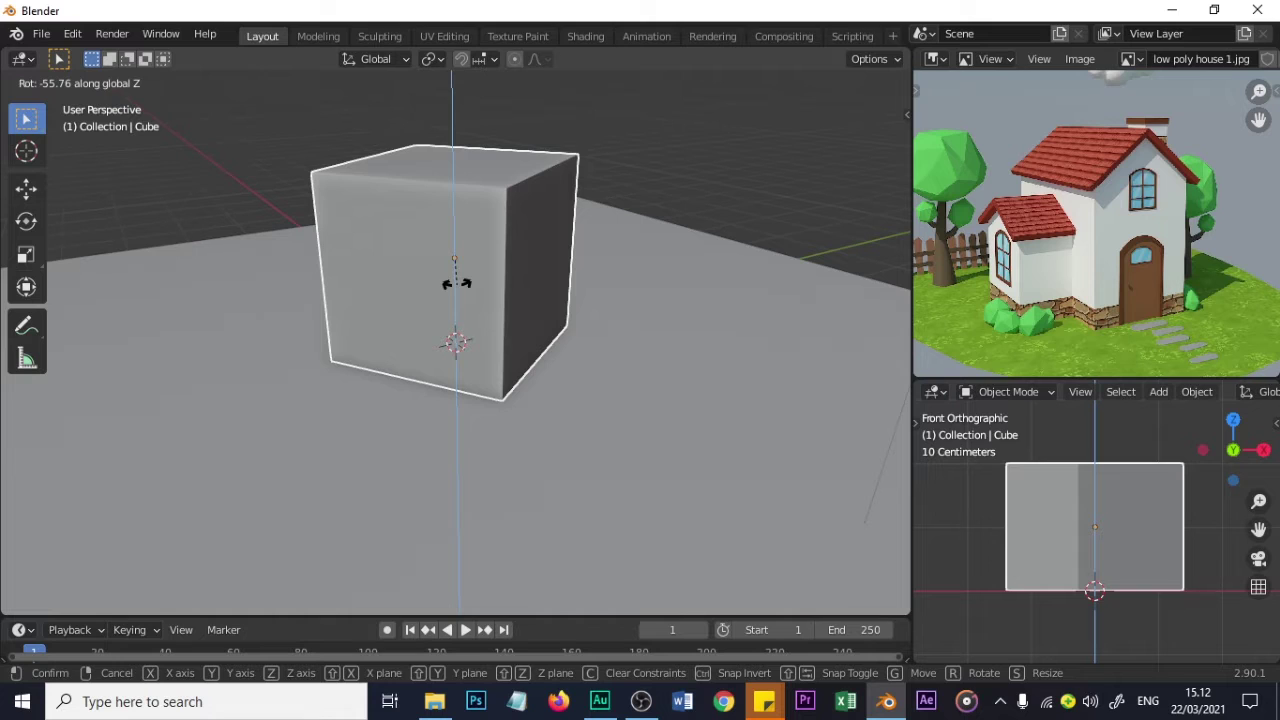
pyautogui.write('-90')
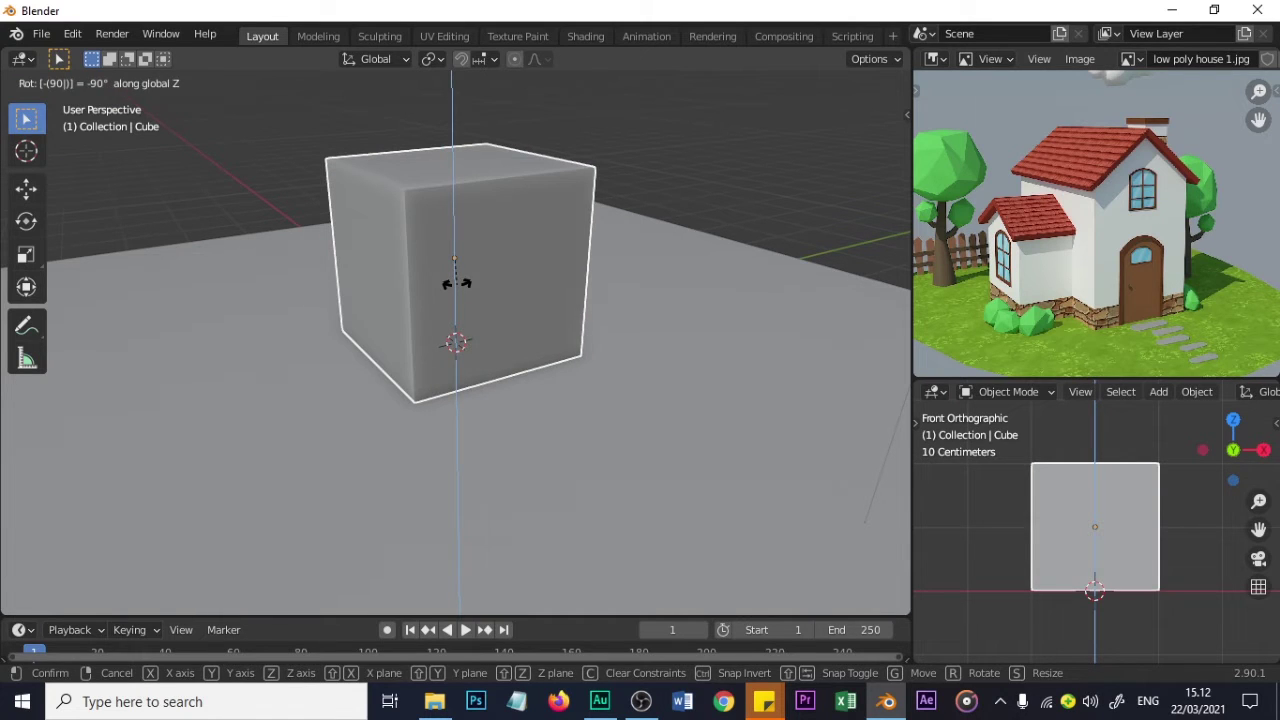
pyautogui.press('Return')
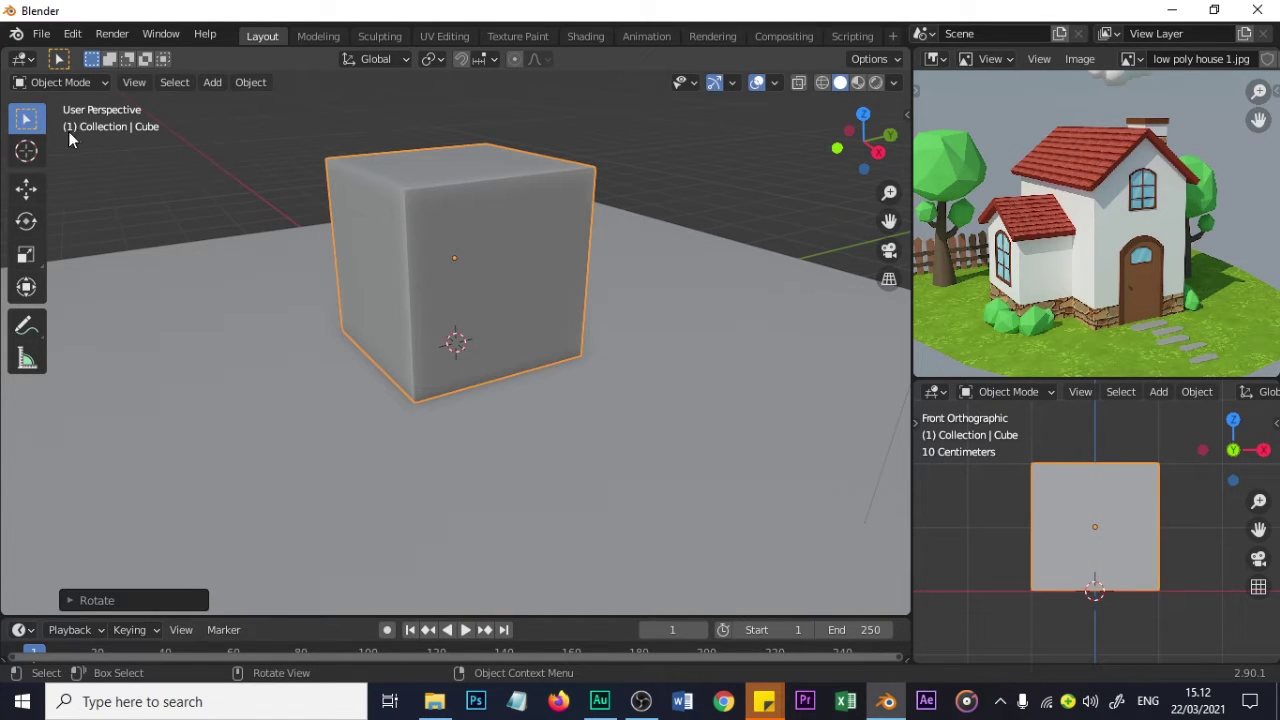
# - Enter Edit Mode on the cube, switch to face selection and select the right half of its front side
pyautogui.press('Tab')
pyautogui.moveTo(266, 315); pyautogui.dragTo(340, 324, button='middle')
pyautogui.scroll(-2, 1023, 550)
pyautogui.scroll(3, 1023, 550)
pyautogui.scroll(-1, 1011, 543)
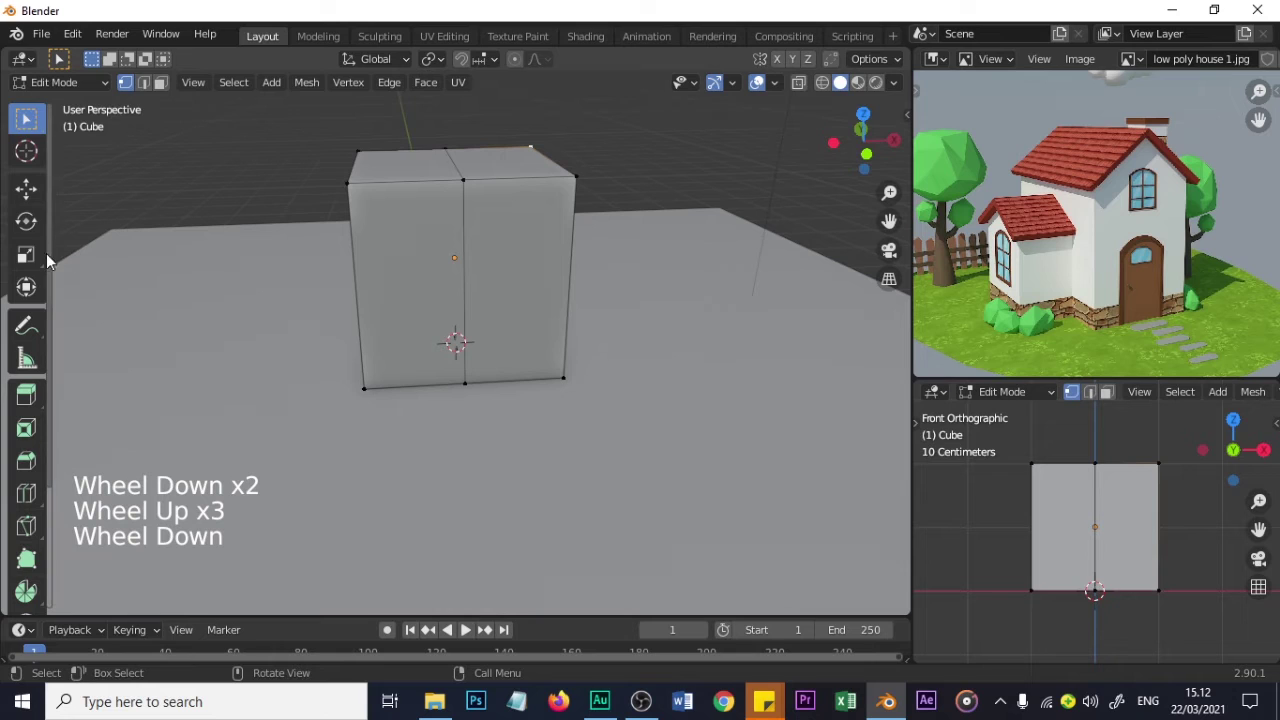
pyautogui.click(158, 84)
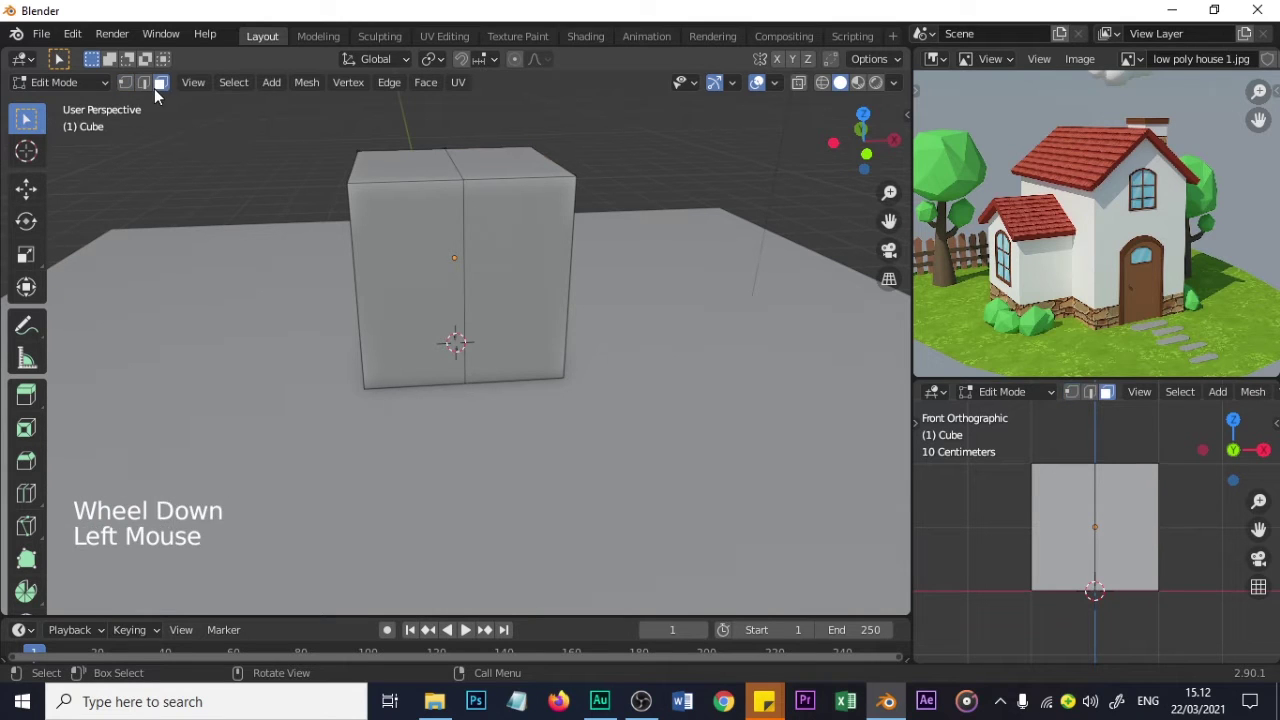
pyautogui.click(511, 265)
pyautogui.scroll(3, 1136, 534)
pyautogui.scroll(-2, 1136, 534)
pyautogui.scroll(2, 1136, 534)
pyautogui.scroll(-1, 1136, 534)
pyautogui.moveTo(518, 338); pyautogui.dragTo(548, 366, button='middle')
pyautogui.moveTo(1080, 526); pyautogui.dragTo(1095, 528, button='middle')
pyautogui.press('KP_1')
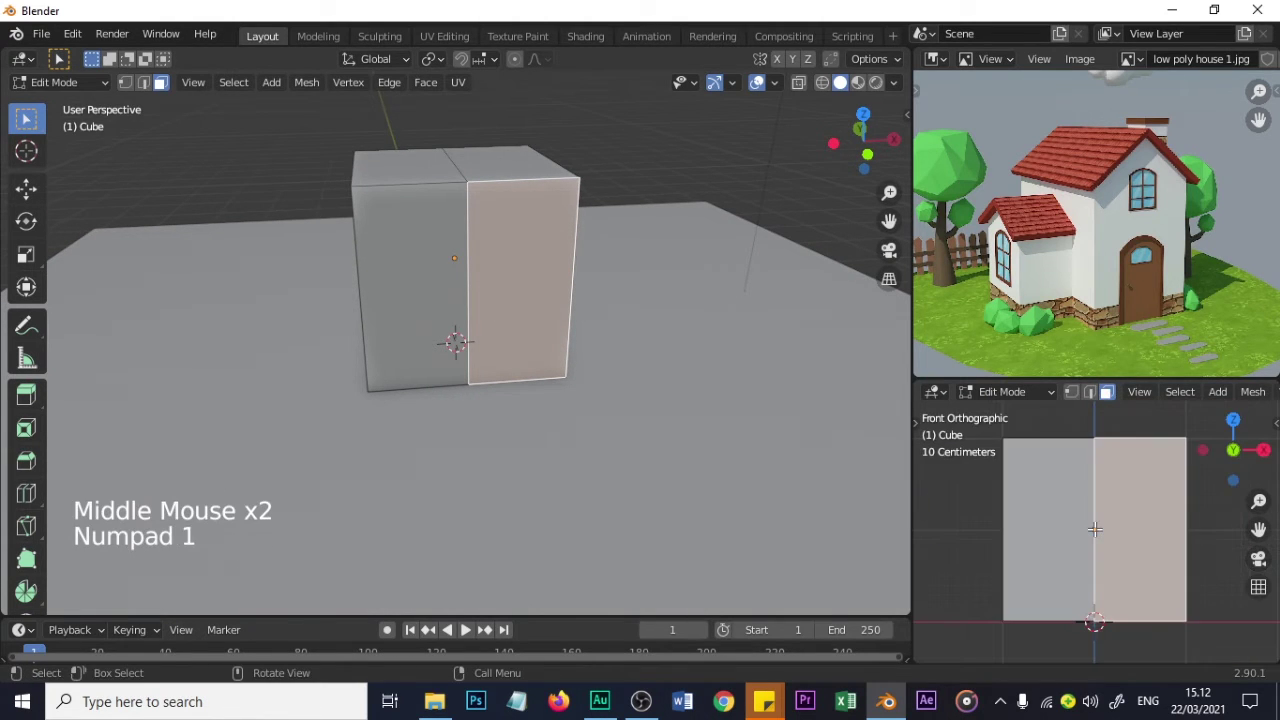
# - Switch to edge selection and raise the centre edge on top of the cube along the Z axis to form a gabled roof shape
pyautogui.moveTo(453, 241); pyautogui.dragTo(497, 254, button='middle')
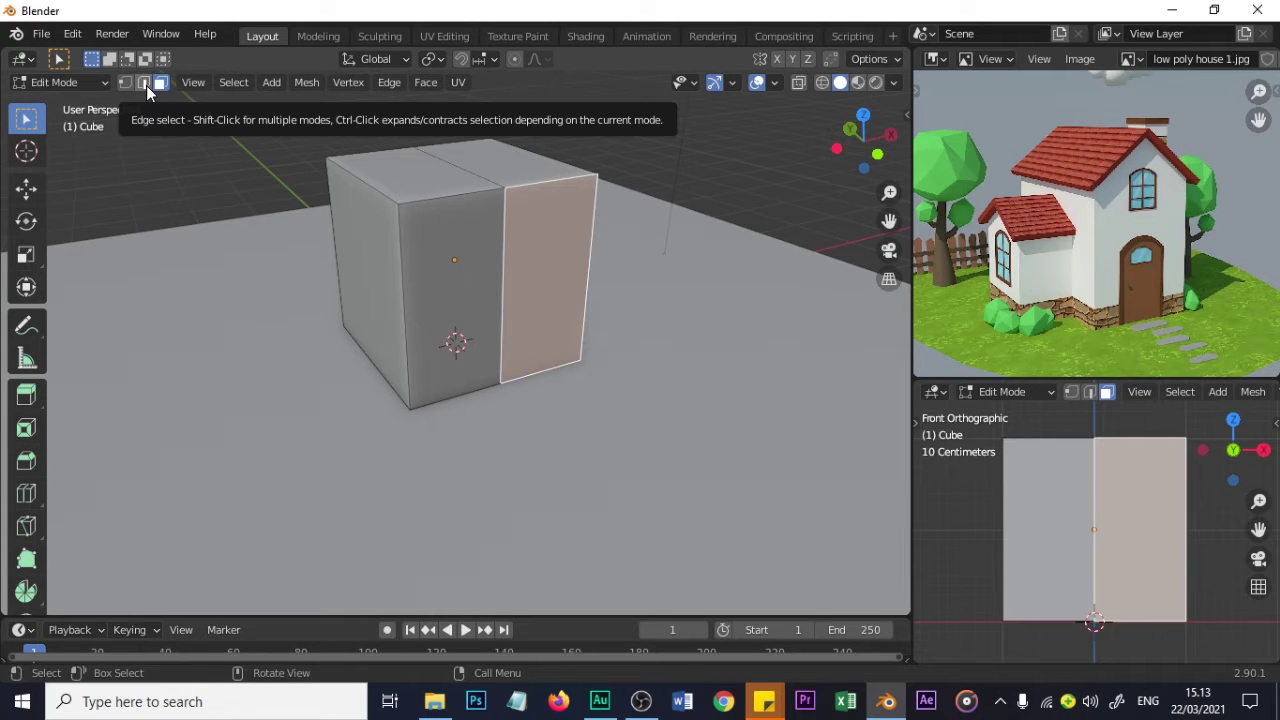
pyautogui.press('2')
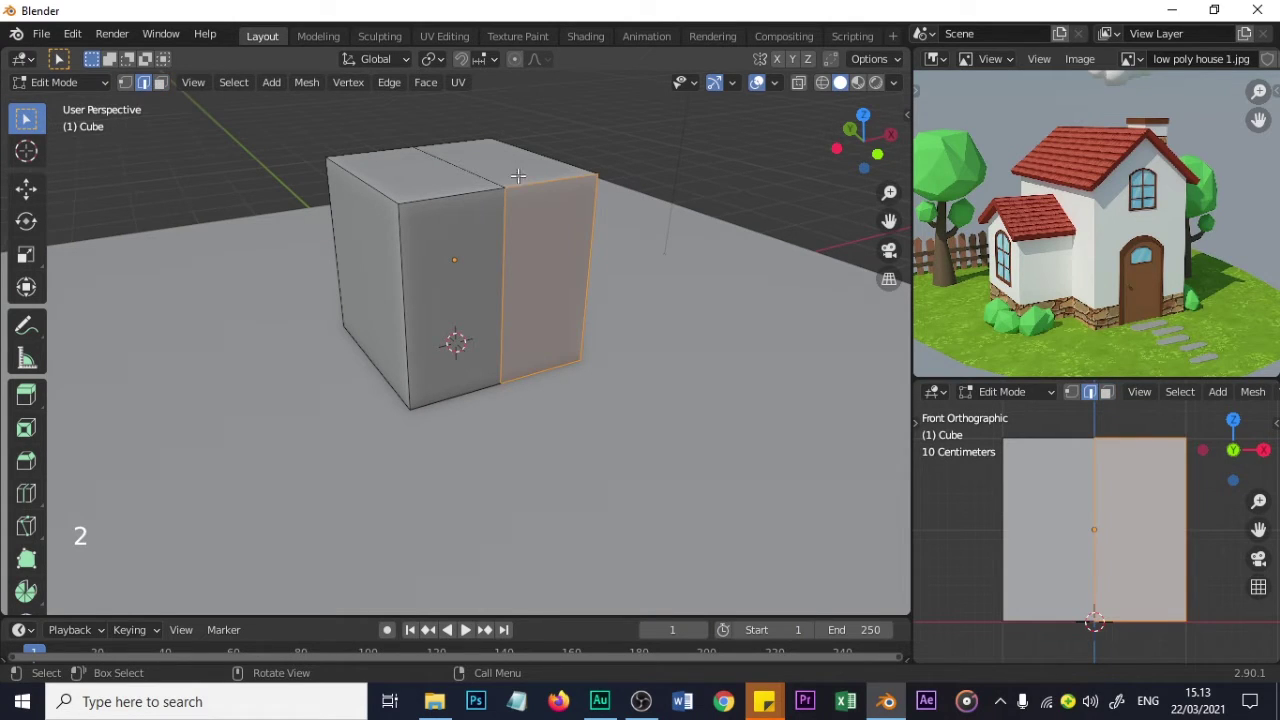
pyautogui.click(480, 174)
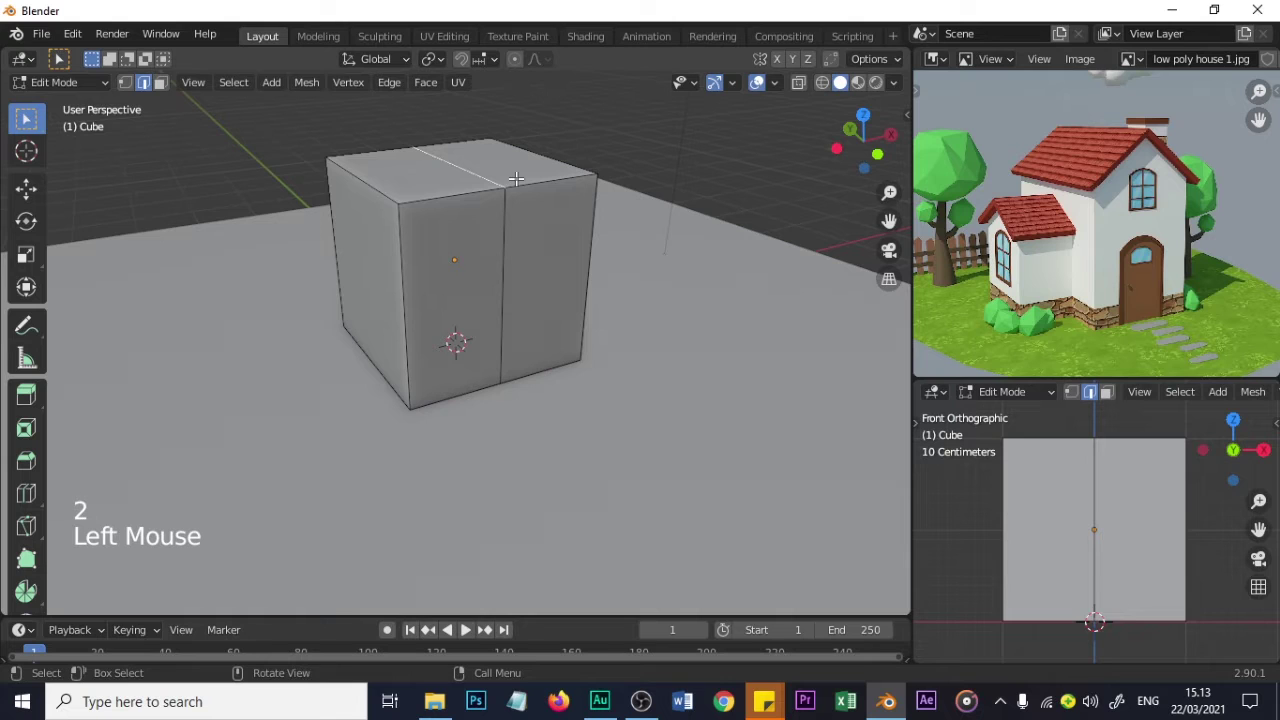
pyautogui.press('g')
pyautogui.press('z')
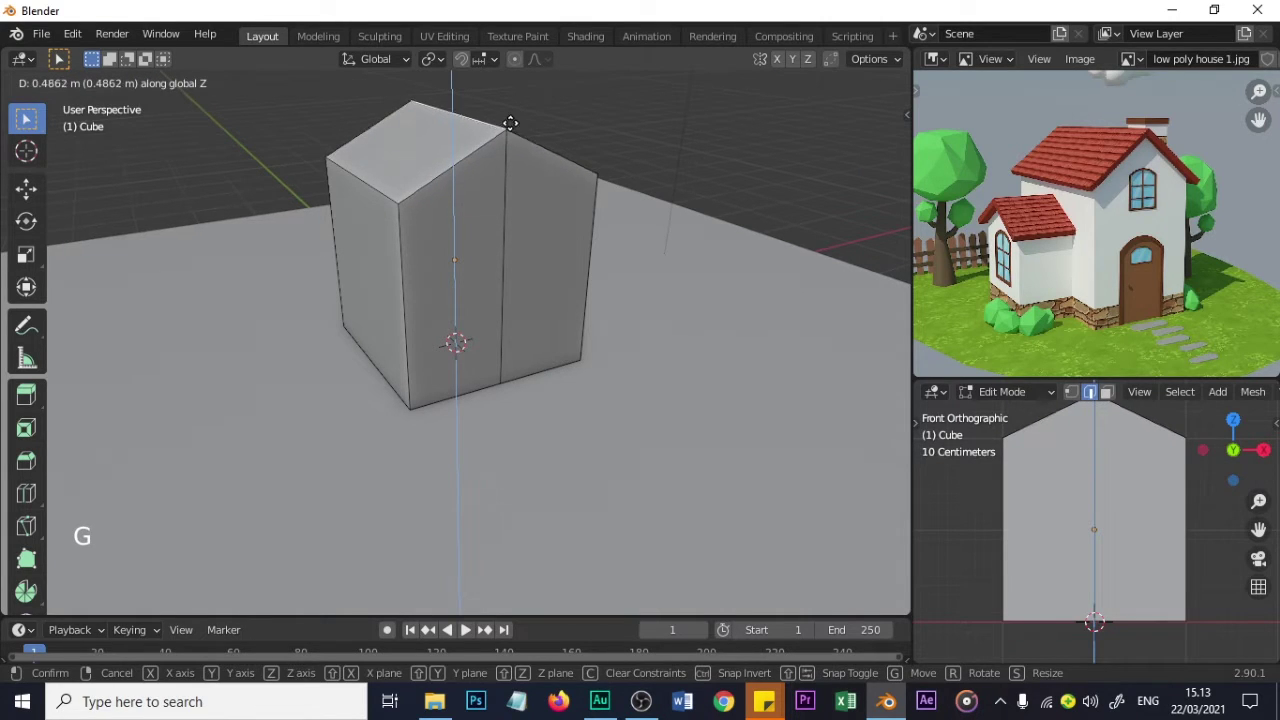
pyautogui.click(505, 99)
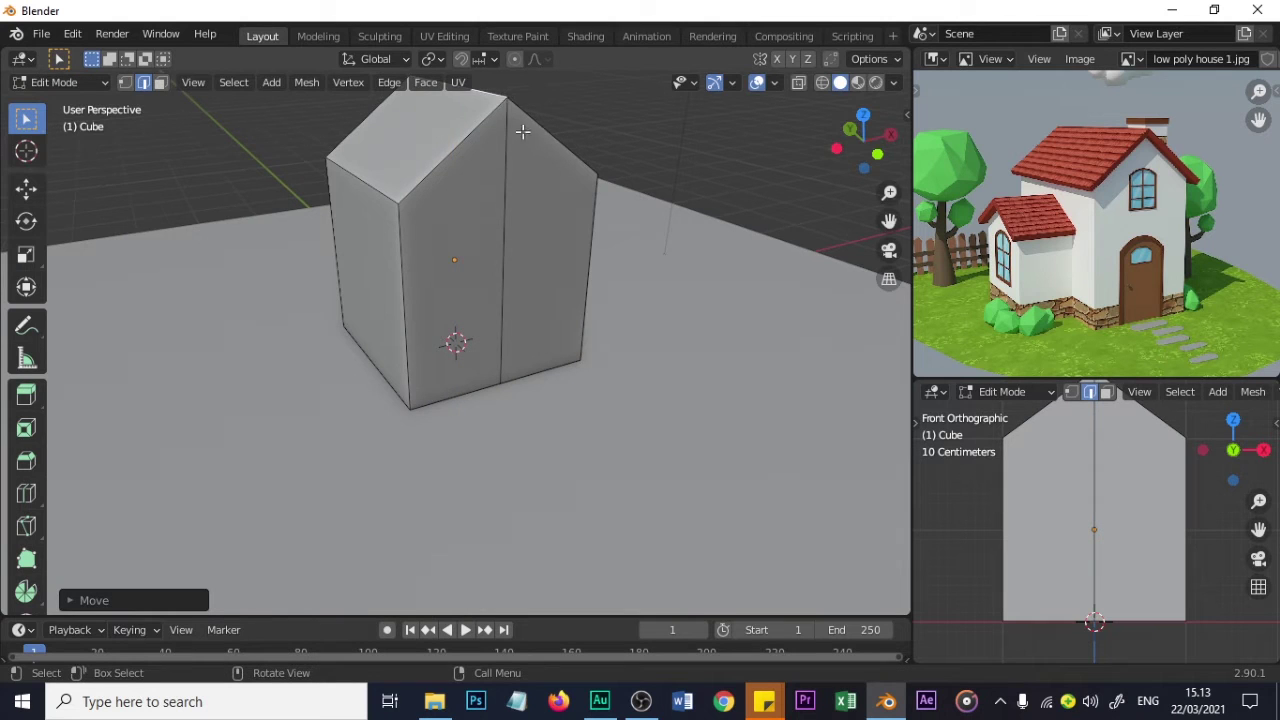
# - Examine the gabled house body from several angles and distances to check its proportions against the reference image
pyautogui.scroll(-3, 750, 300)
pyautogui.scroll(-2, 1100, 504)
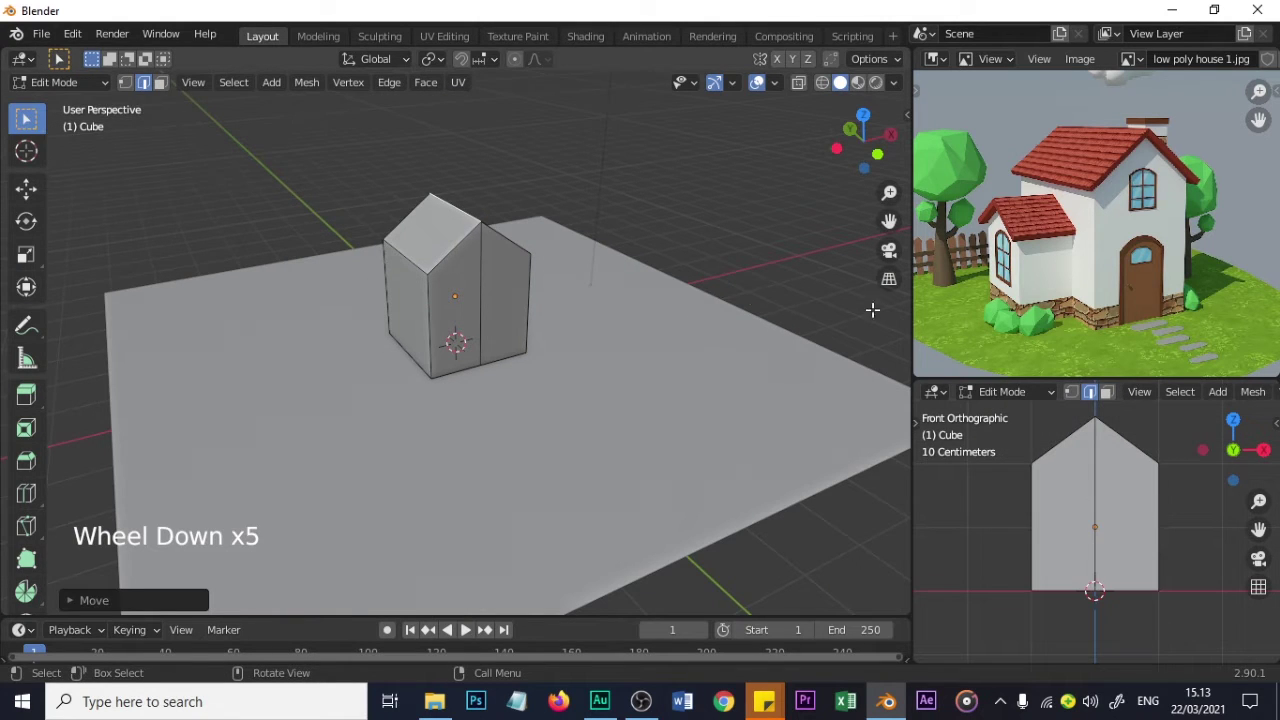
pyautogui.scroll(2, 591, 266)
pyautogui.keyDown('shift'); pyautogui.moveTo(491, 200); pyautogui.dragTo(504, 273, button='middle'); pyautogui.keyUp('shift')
pyautogui.scroll(3, 505, 280)
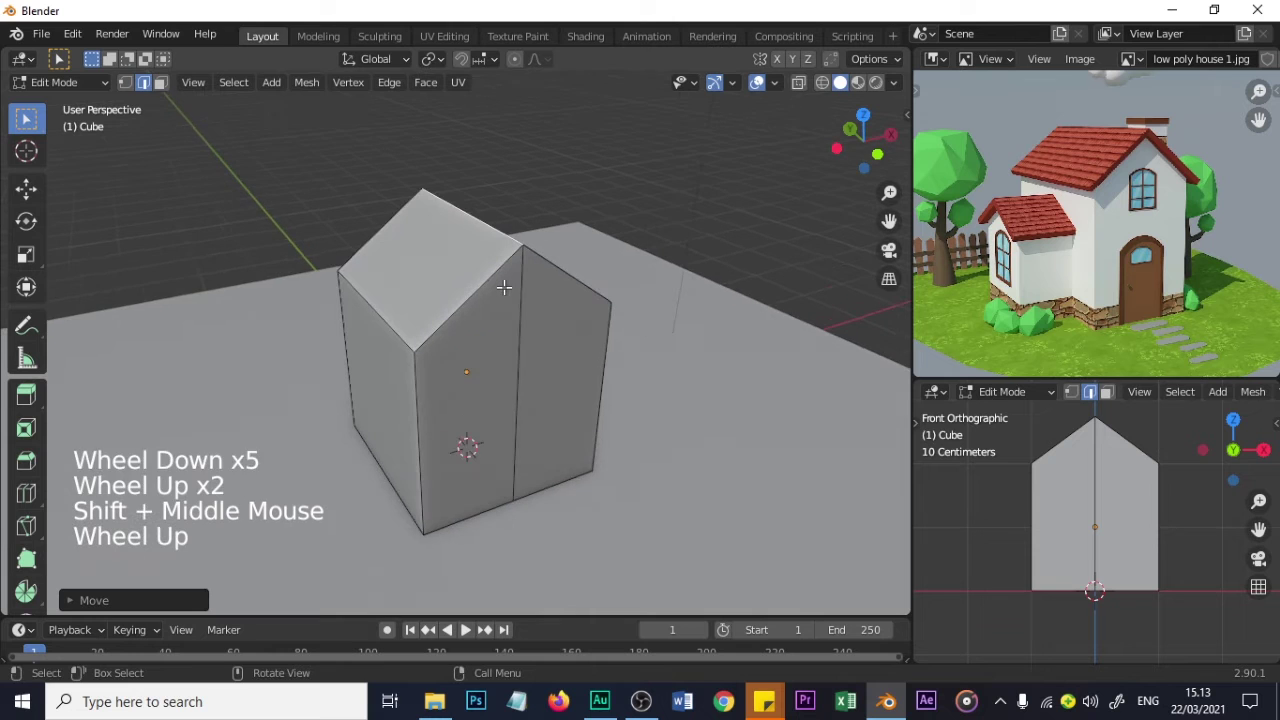
pyautogui.scroll(-1, 507, 285)
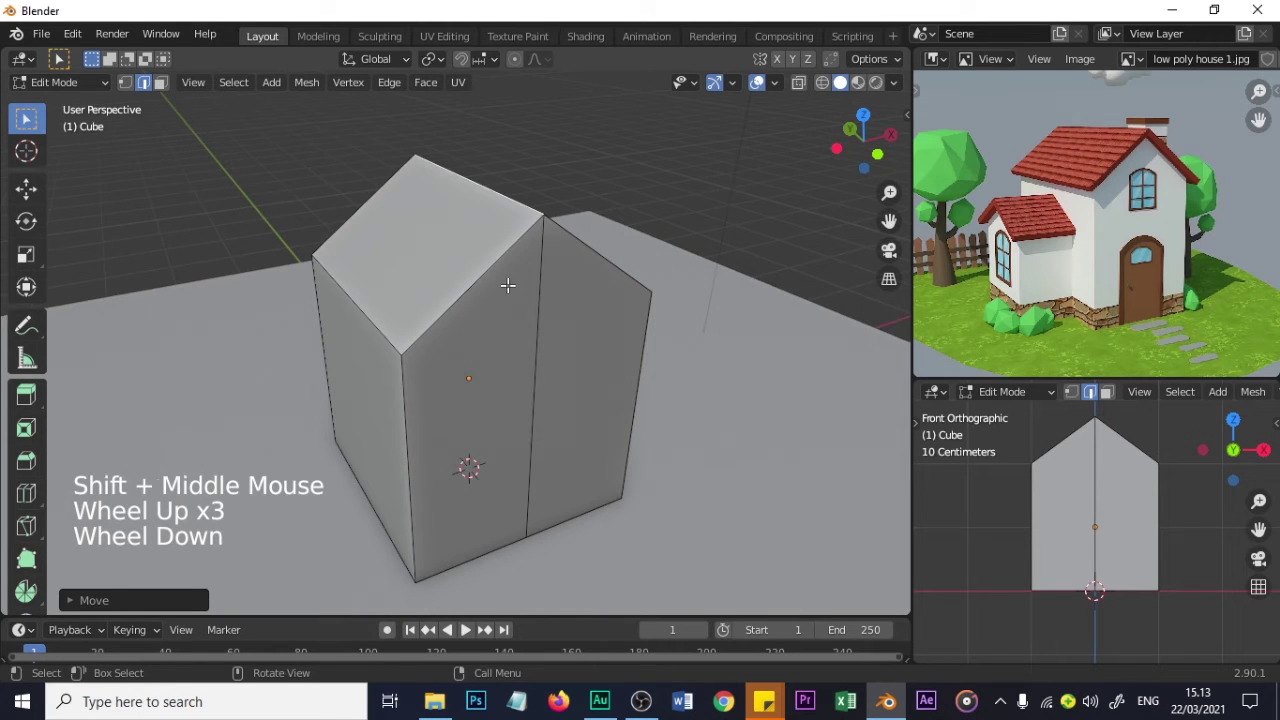
pyautogui.moveTo(546, 346); pyautogui.dragTo(555, 298, button='middle')
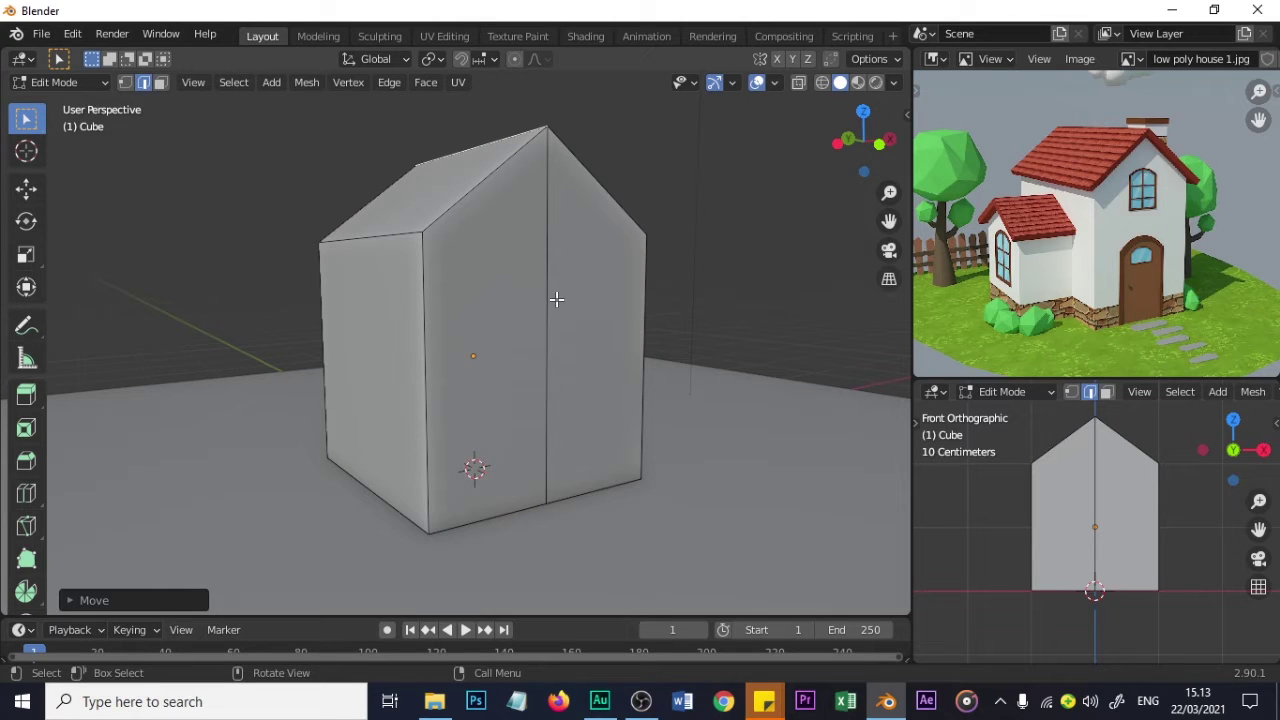
pyautogui.moveTo(556, 289); pyautogui.dragTo(548, 313, button='middle')
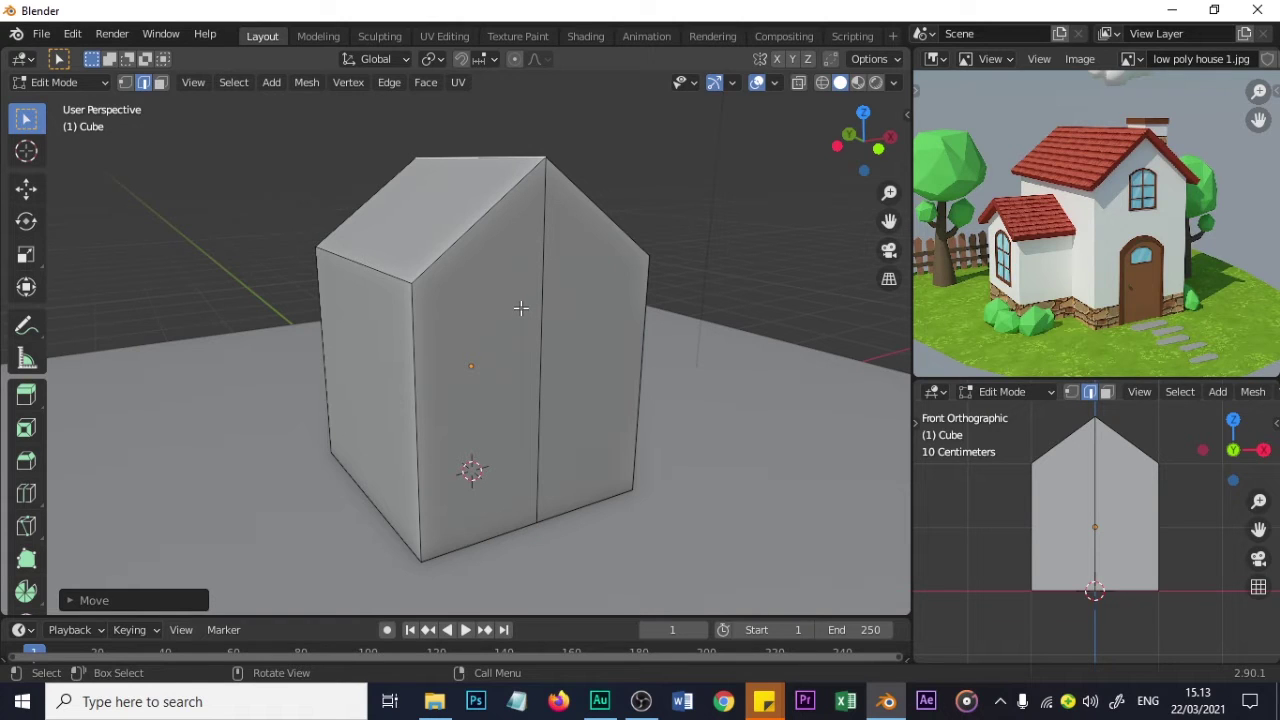
pyautogui.scroll(-2, 520, 308)
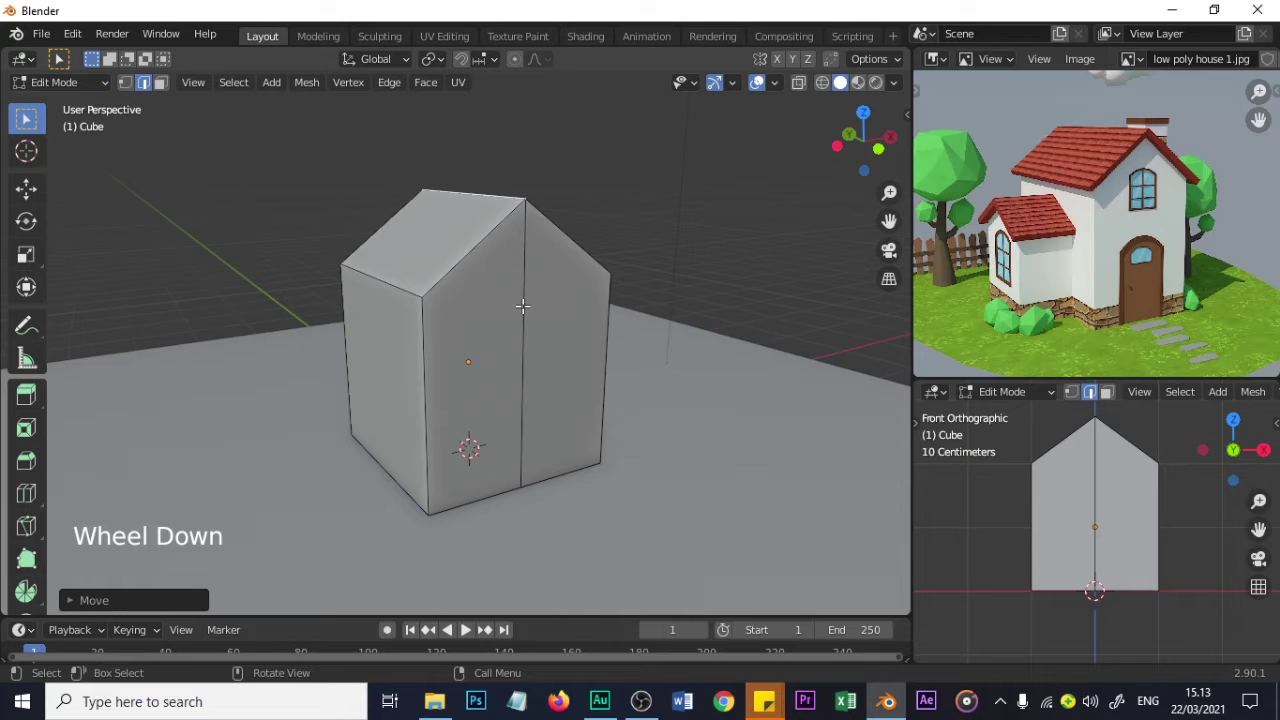
pyautogui.scroll(-1, 536, 321)
pyautogui.scroll(1, 536, 321)
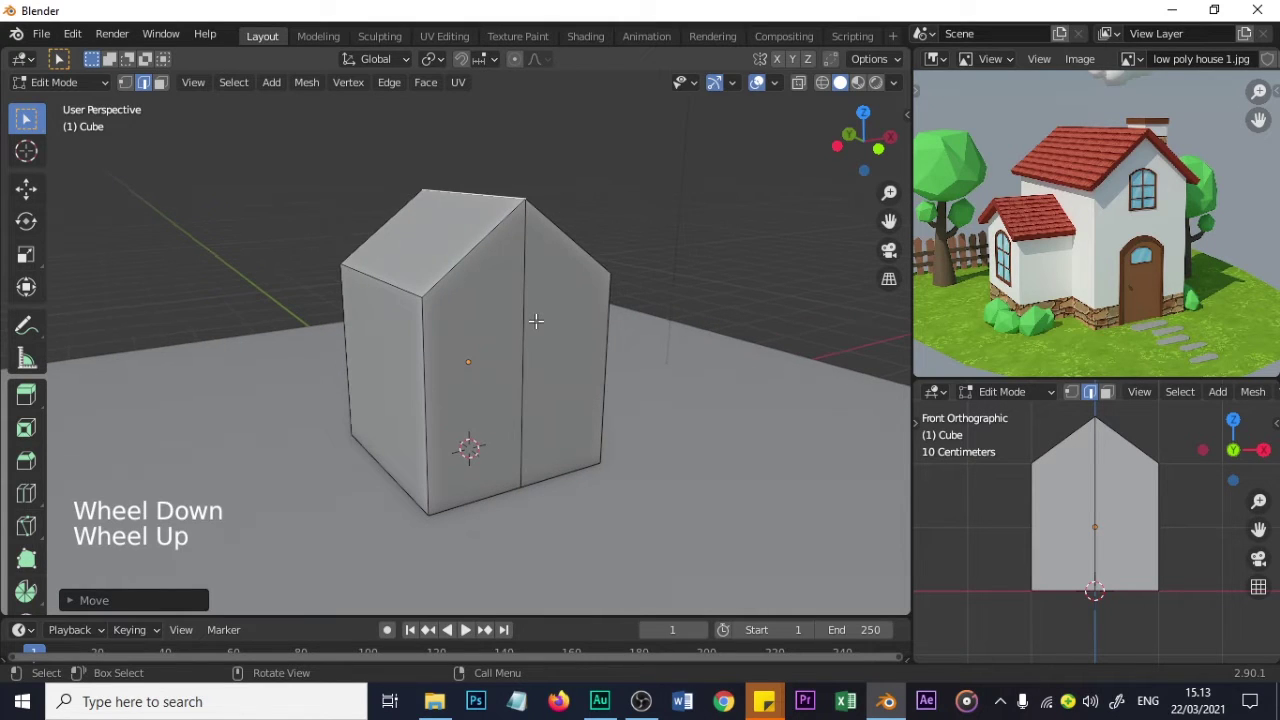
# - In face selection mode, select both halves of the house's front wall and move them outward along the Y axis to deepen the body
pyautogui.scroll(-1, 457, 343)
pyautogui.scroll(1, 457, 343)
pyautogui.press('3')
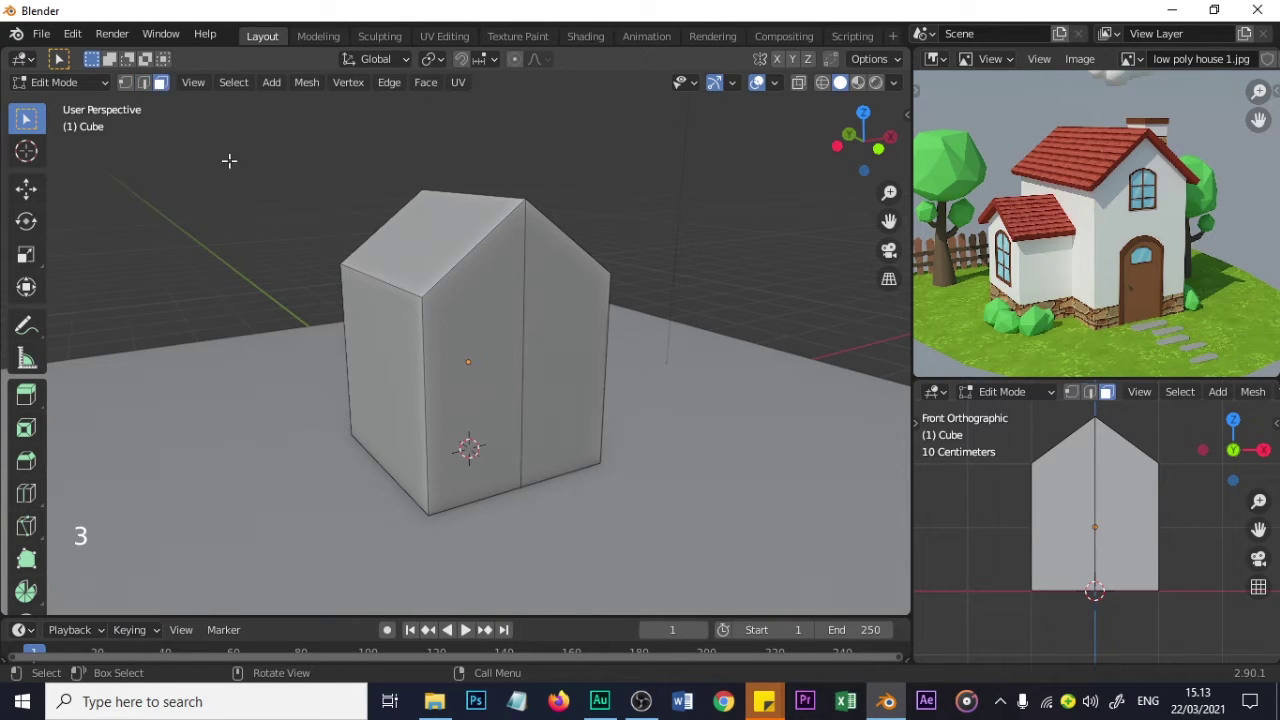
pyautogui.click(552, 365)
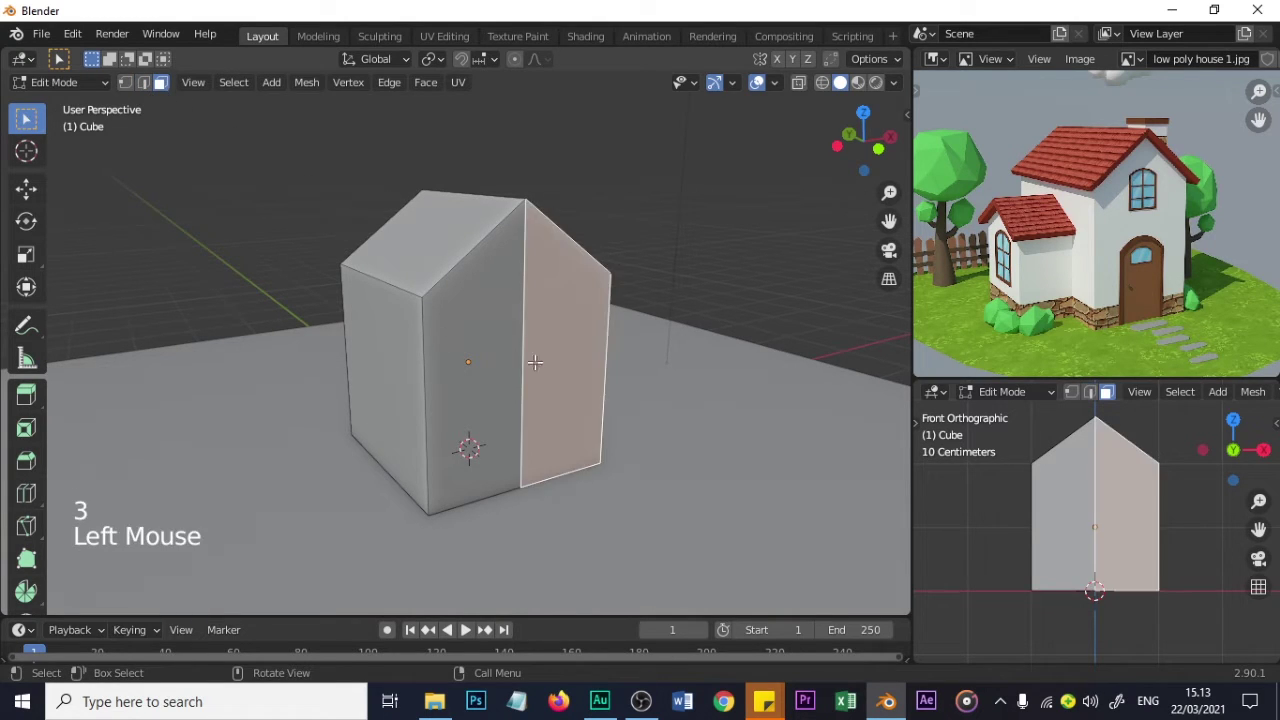
pyautogui.keyDown('shift'); pyautogui.click(464, 369); pyautogui.keyUp('shift')
pyautogui.scroll(-2, 464, 369)
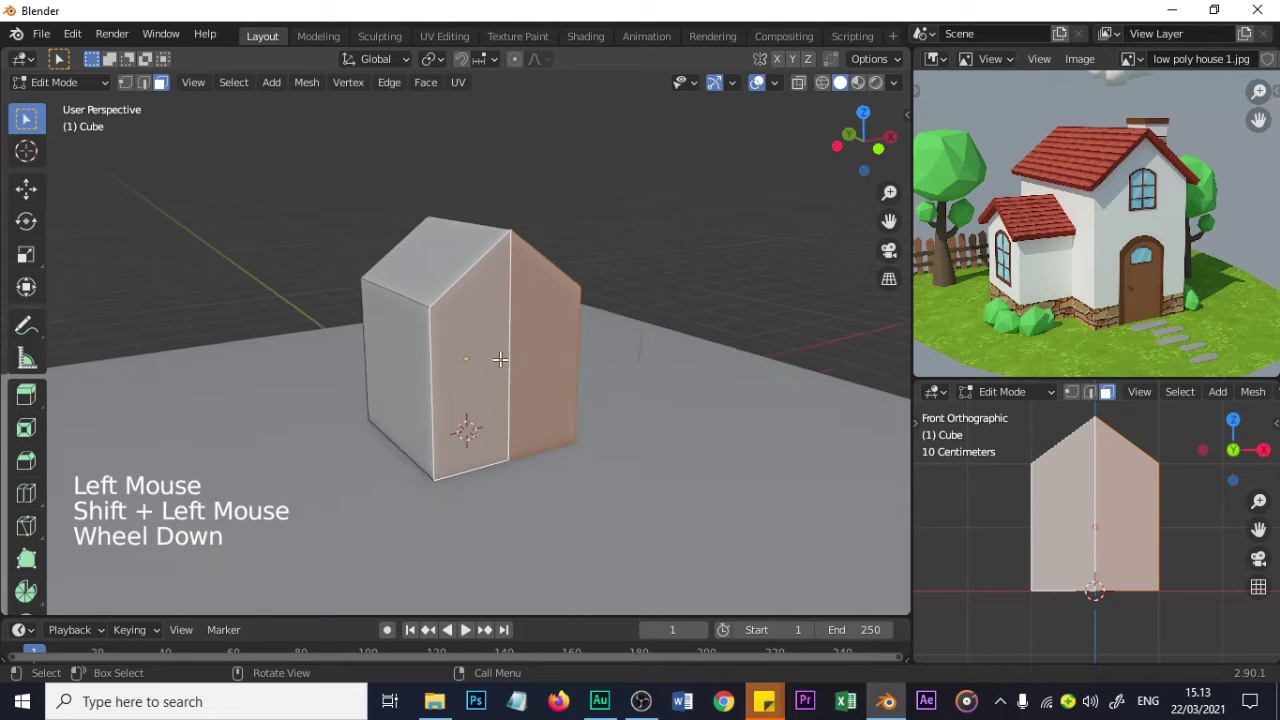
pyautogui.moveTo(371, 371); pyautogui.dragTo(514, 421, button='middle')
pyautogui.scroll(1, 513, 420)
pyautogui.scroll(-2, 513, 420)
pyautogui.scroll(-2, 514, 421)
pyautogui.scroll(2, 514, 420)
pyautogui.scroll(-2, 514, 420)
pyautogui.scroll(2, 513, 418)
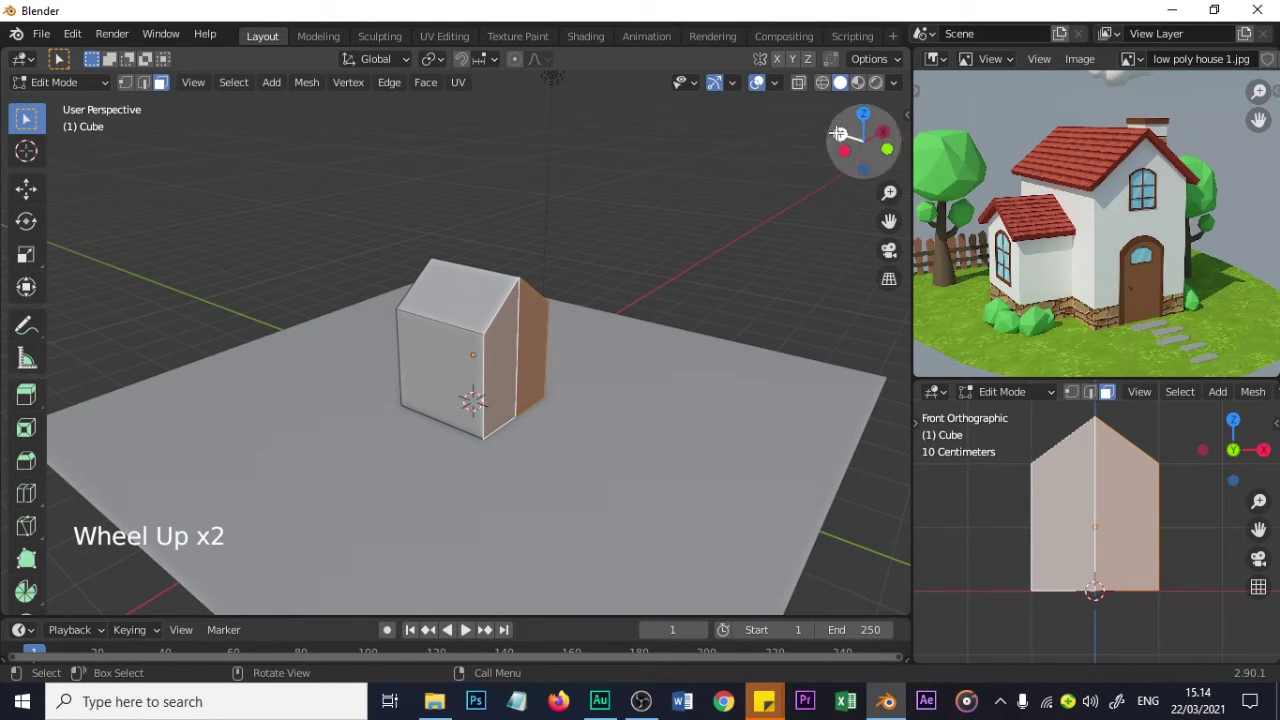
pyautogui.scroll(2, 481, 390)
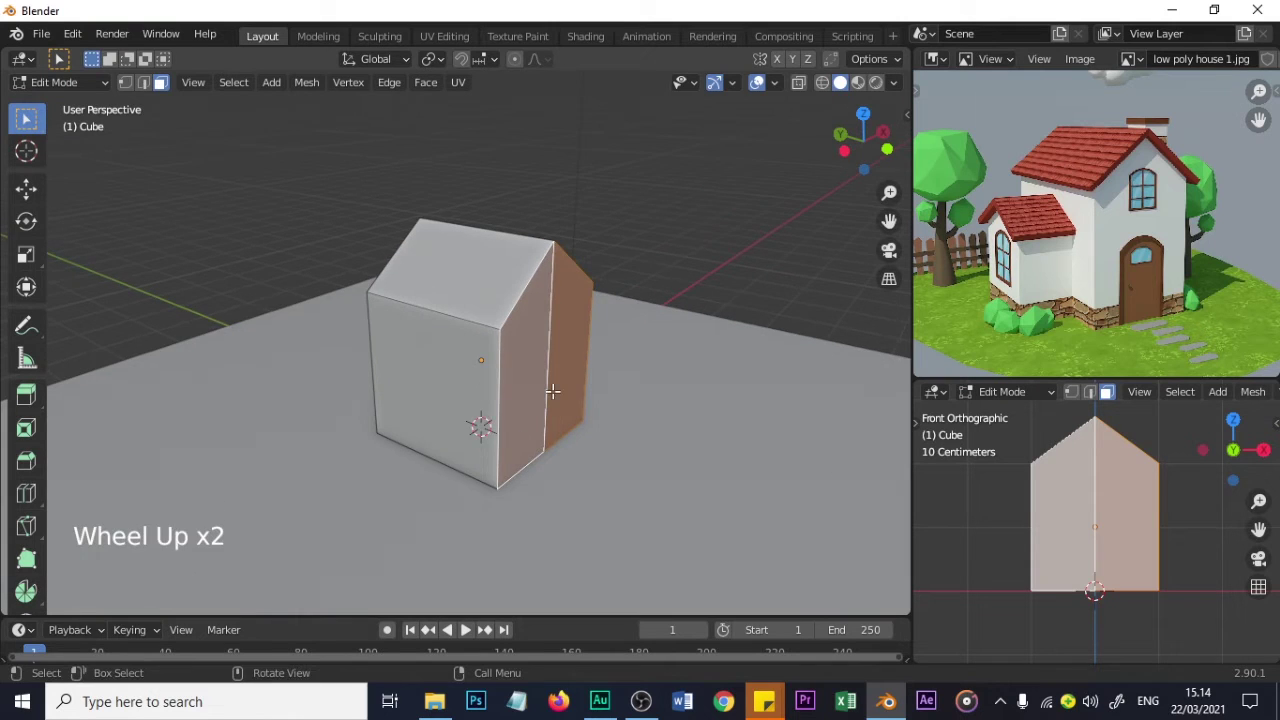
pyautogui.moveTo(553, 392); pyautogui.dragTo(529, 385, button='middle')
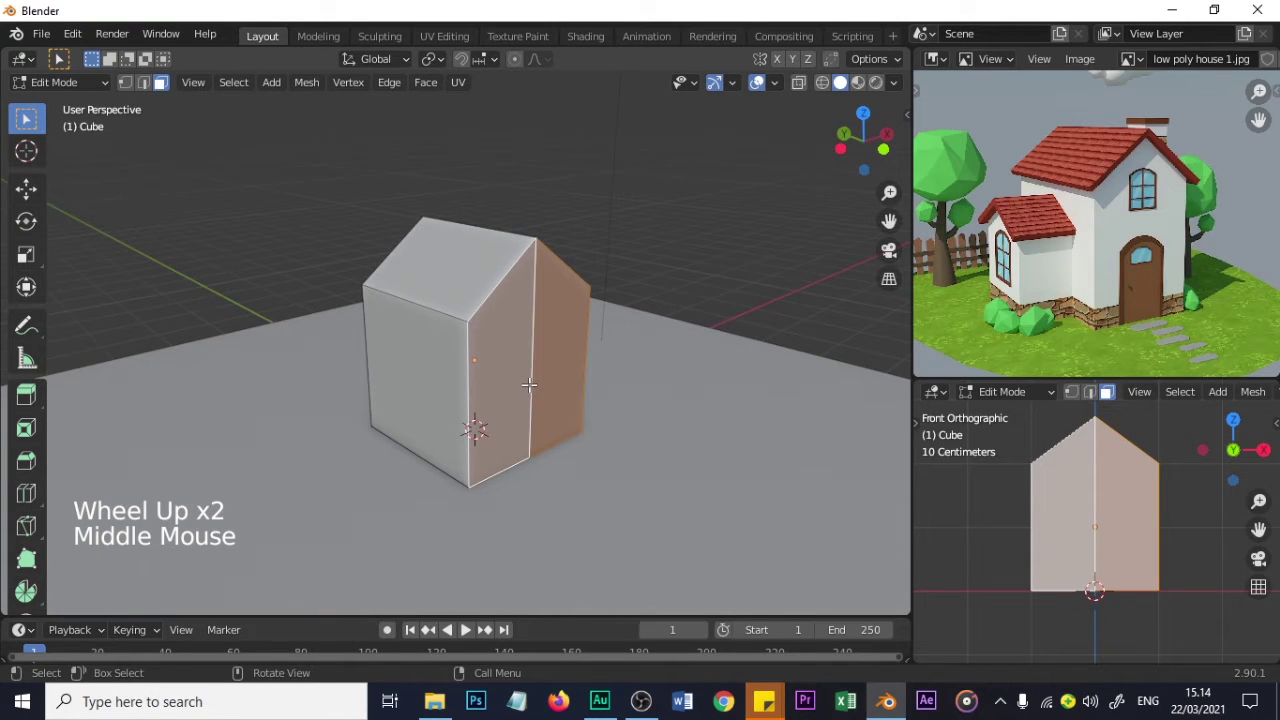
pyautogui.press('g')
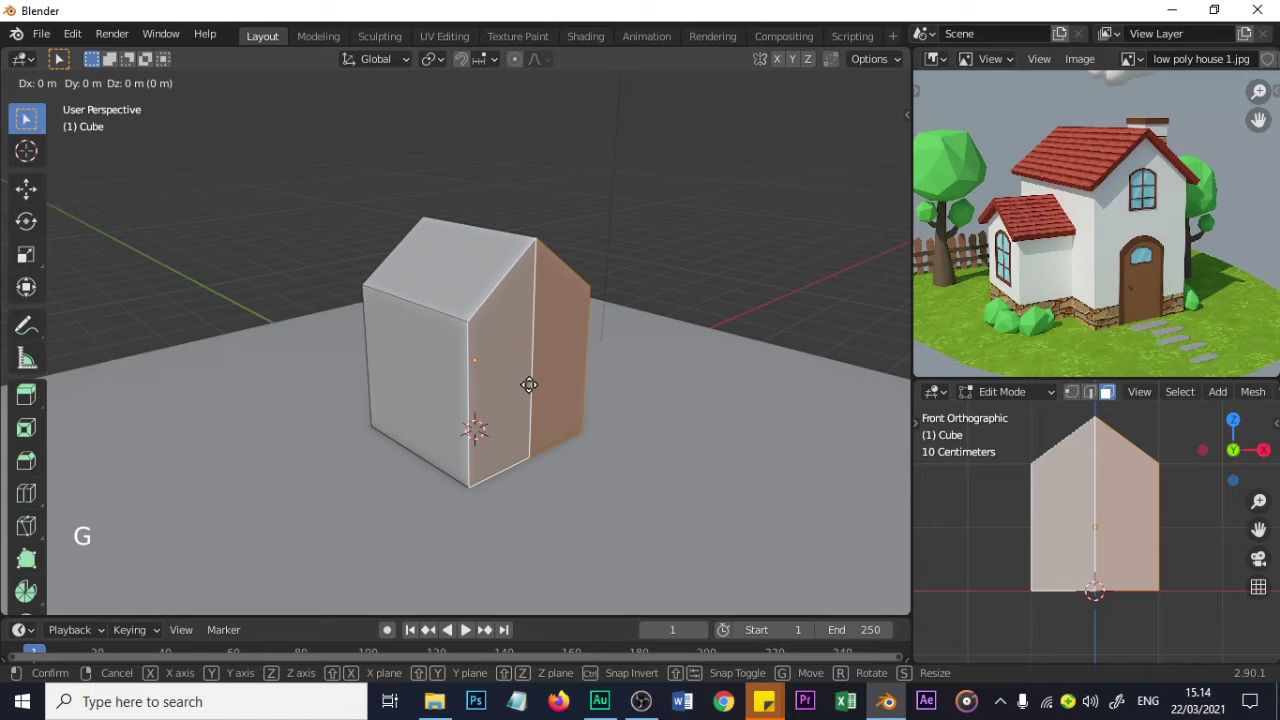
pyautogui.press('y')
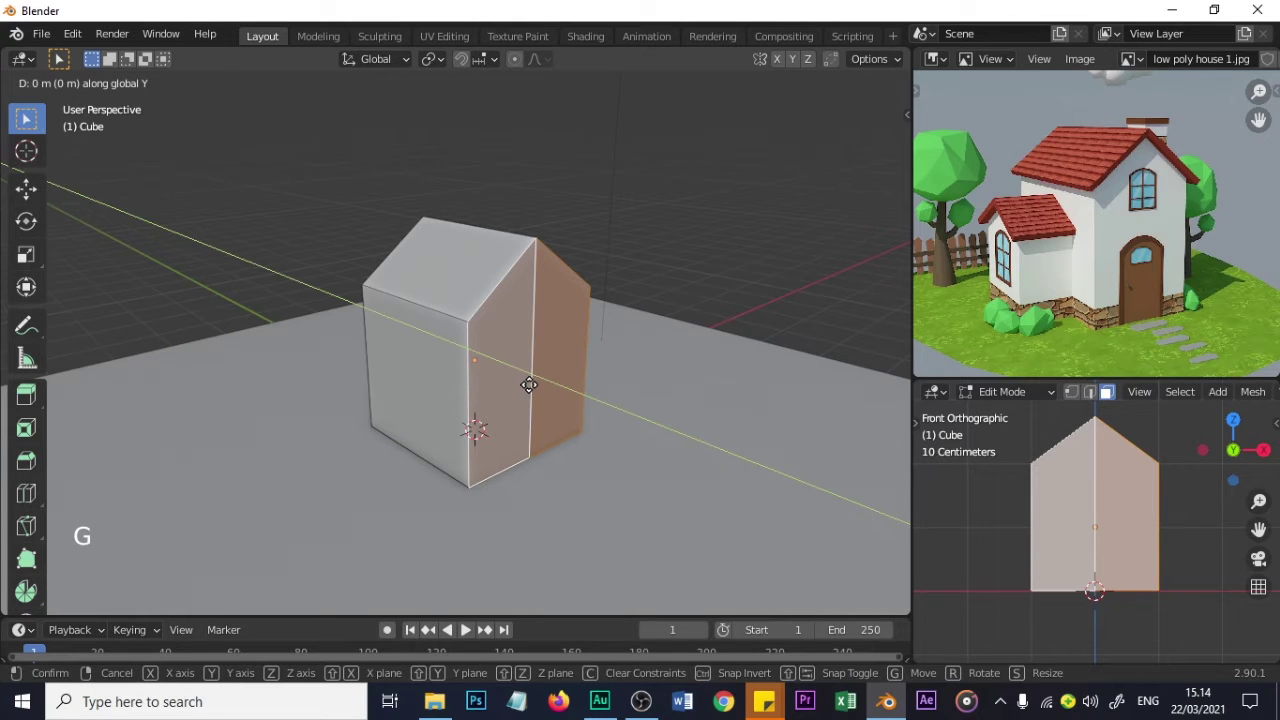
pyautogui.click(581, 398)
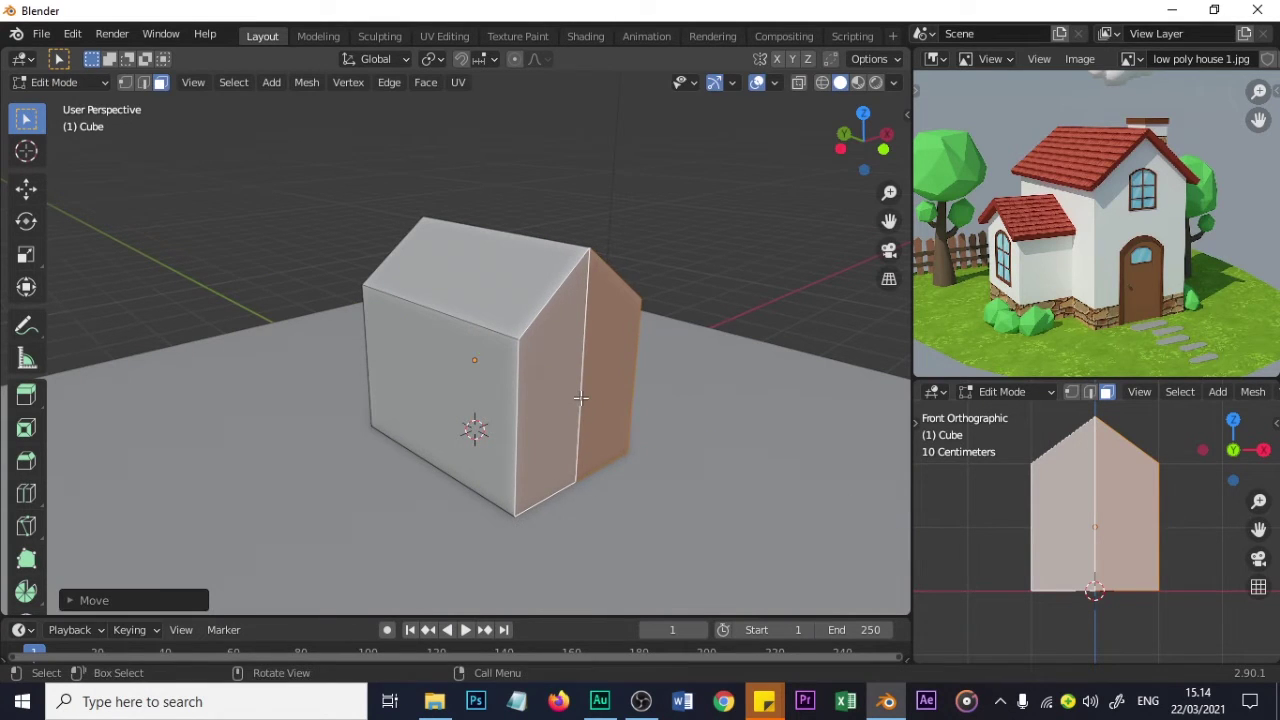
# - Move the selected front wall slightly further along the Y axis after checking the body's depth
pyautogui.scroll(-2, 471, 420)
pyautogui.moveTo(471, 409); pyautogui.dragTo(565, 428, button='middle')
pyautogui.scroll(2, 565, 428)
pyautogui.moveTo(480, 423); pyautogui.dragTo(549, 385, button='middle')
pyautogui.scroll(-1, 548, 388)
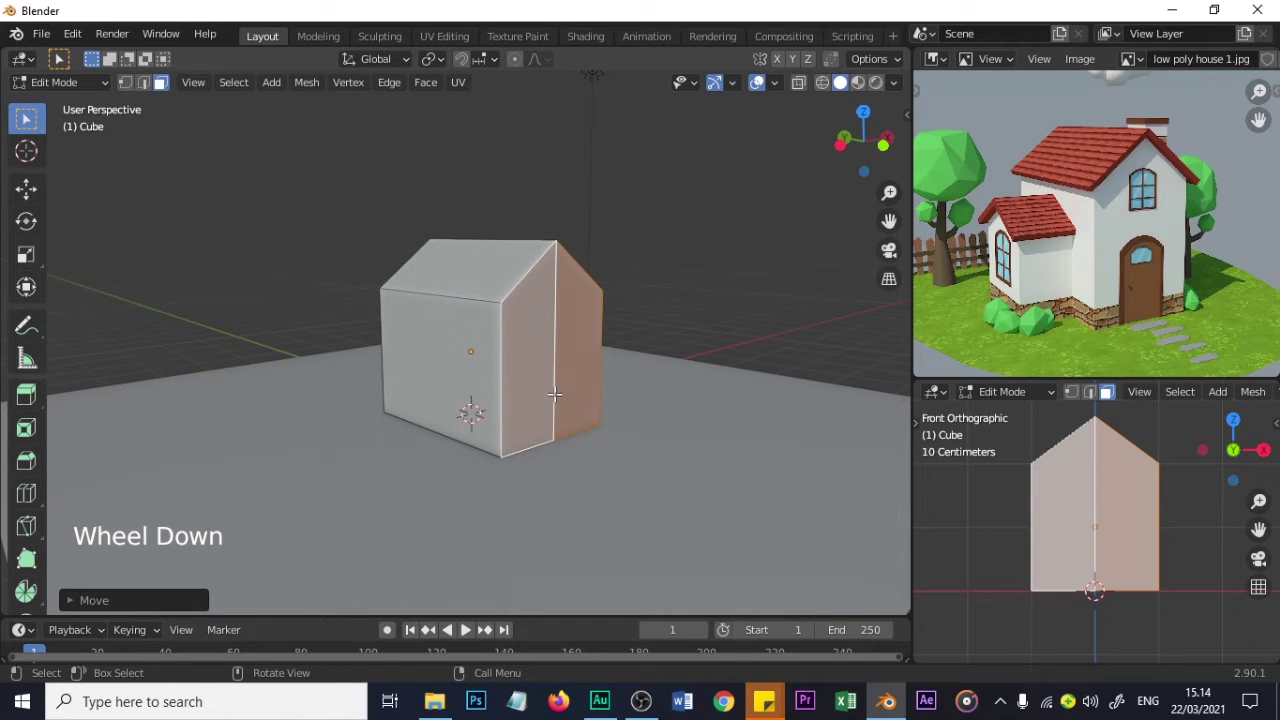
pyautogui.press('g')
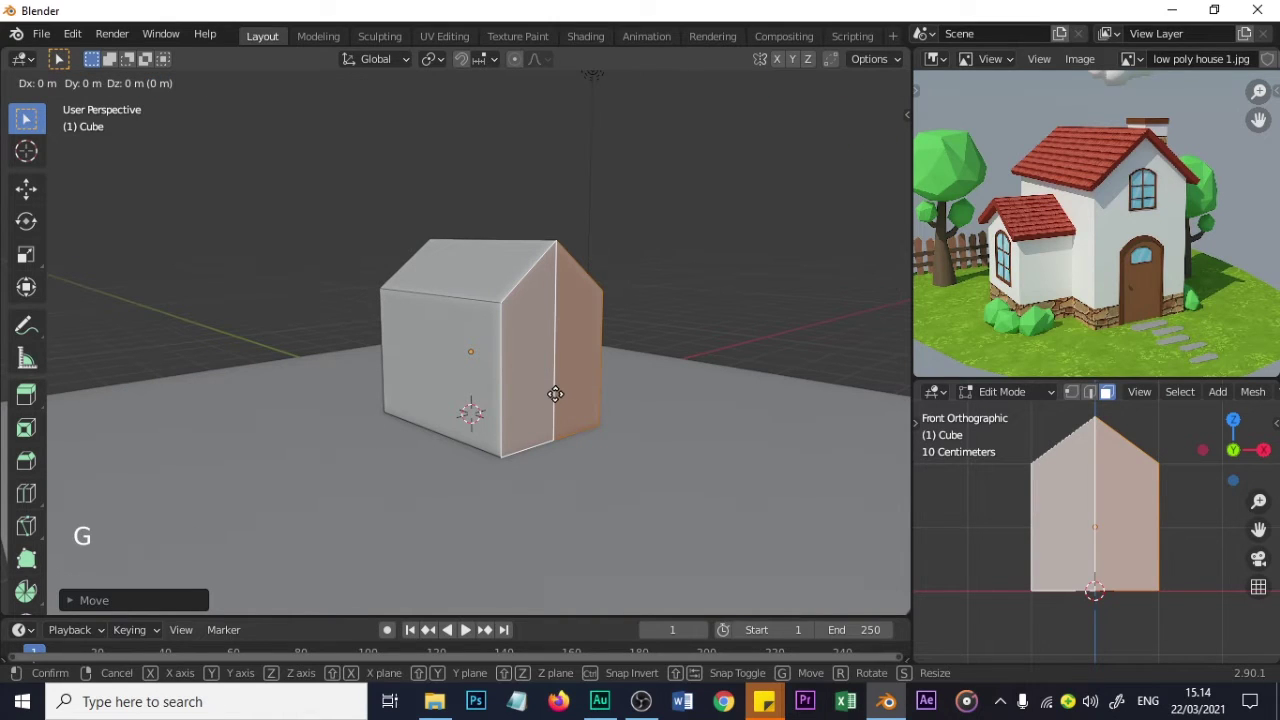
pyautogui.press('y')
pyautogui.click(565, 396)
# - Select both sloped roof faces and raise them about 0.42 m along the Z axis to make the house taller
pyautogui.moveTo(565, 396); pyautogui.dragTo(528, 430, button='middle')
pyautogui.click(469, 306)
pyautogui.moveTo(469, 306); pyautogui.dragTo(494, 333, button='middle')
pyautogui.keyDown('shift'); pyautogui.click(491, 314); pyautogui.keyUp('shift')
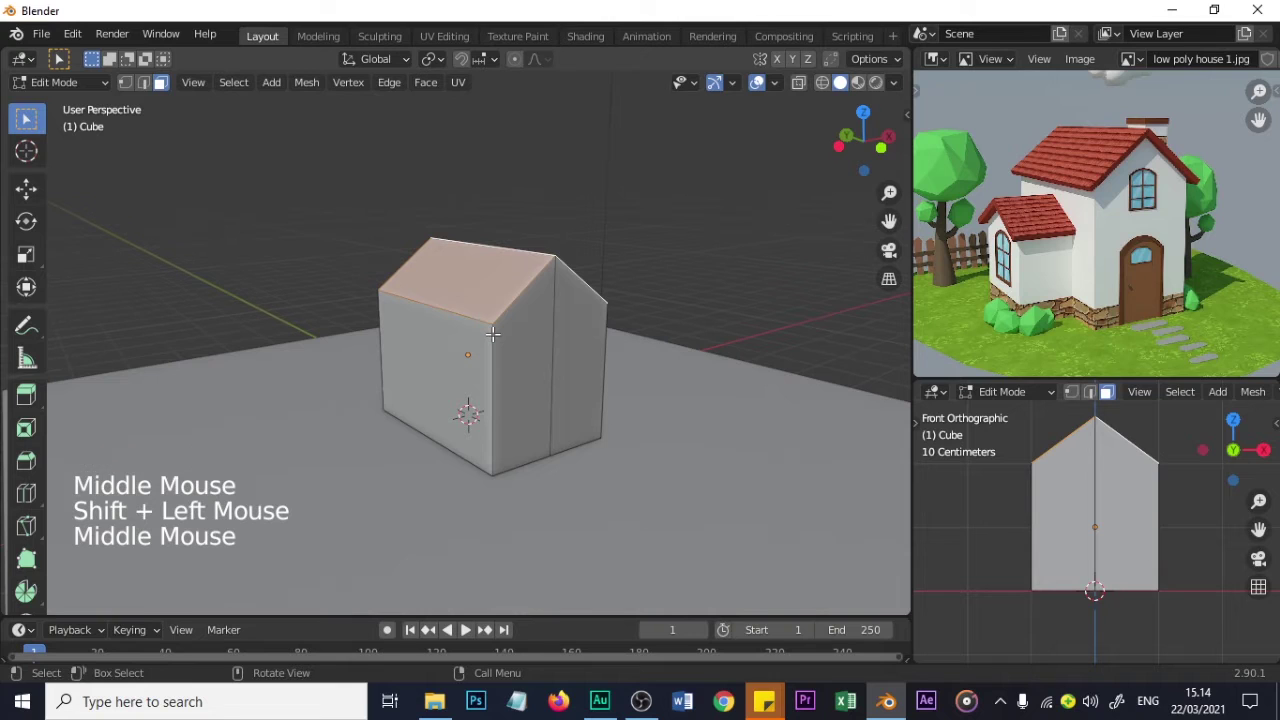
pyautogui.press('g')
pyautogui.press('z')
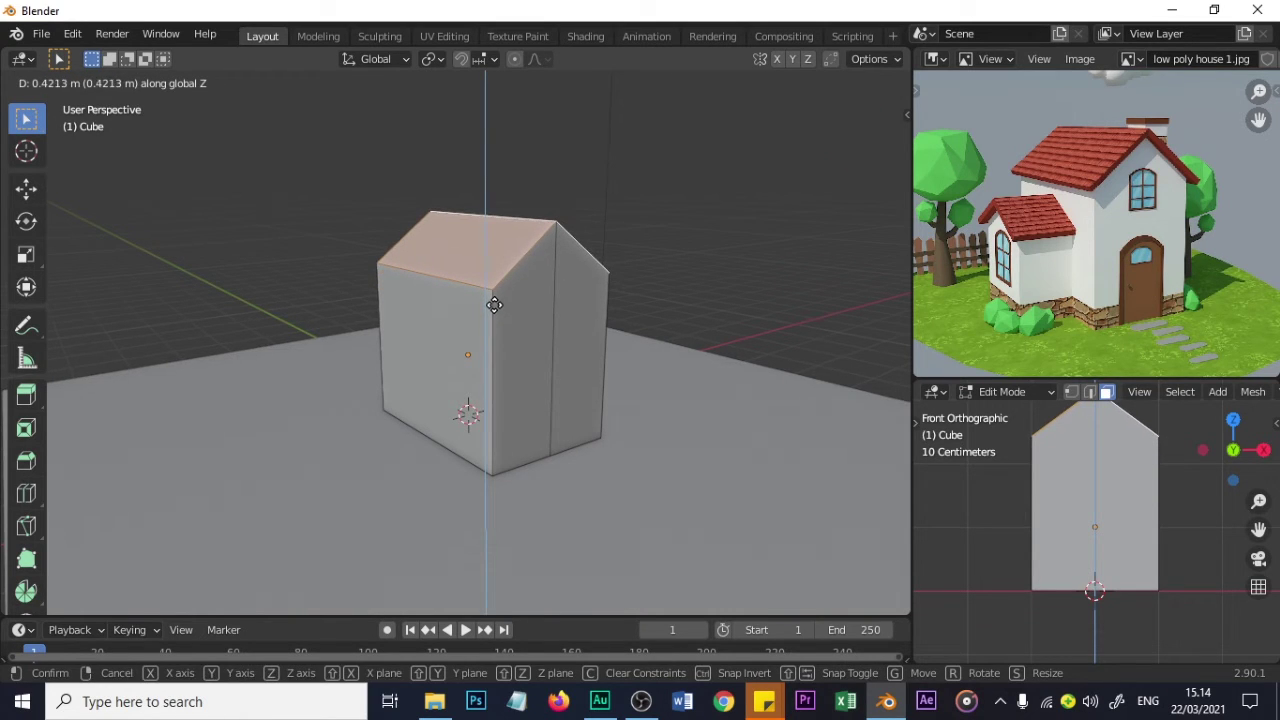
pyautogui.click(494, 302)
# - Examine the house body's proportions and study the small side wing in the reference image up close
pyautogui.moveTo(480, 417)
pyautogui.mouseDown(button='middle')
pyautogui.moveTo(535, 416)
pyautogui.moveTo(451, 414)
pyautogui.moveTo(471, 414)
pyautogui.mouseUp(button='middle')
pyautogui.scroll(-2, 507, 423)
pyautogui.scroll(-1, 507, 423)
pyautogui.scroll(3, 508, 421)
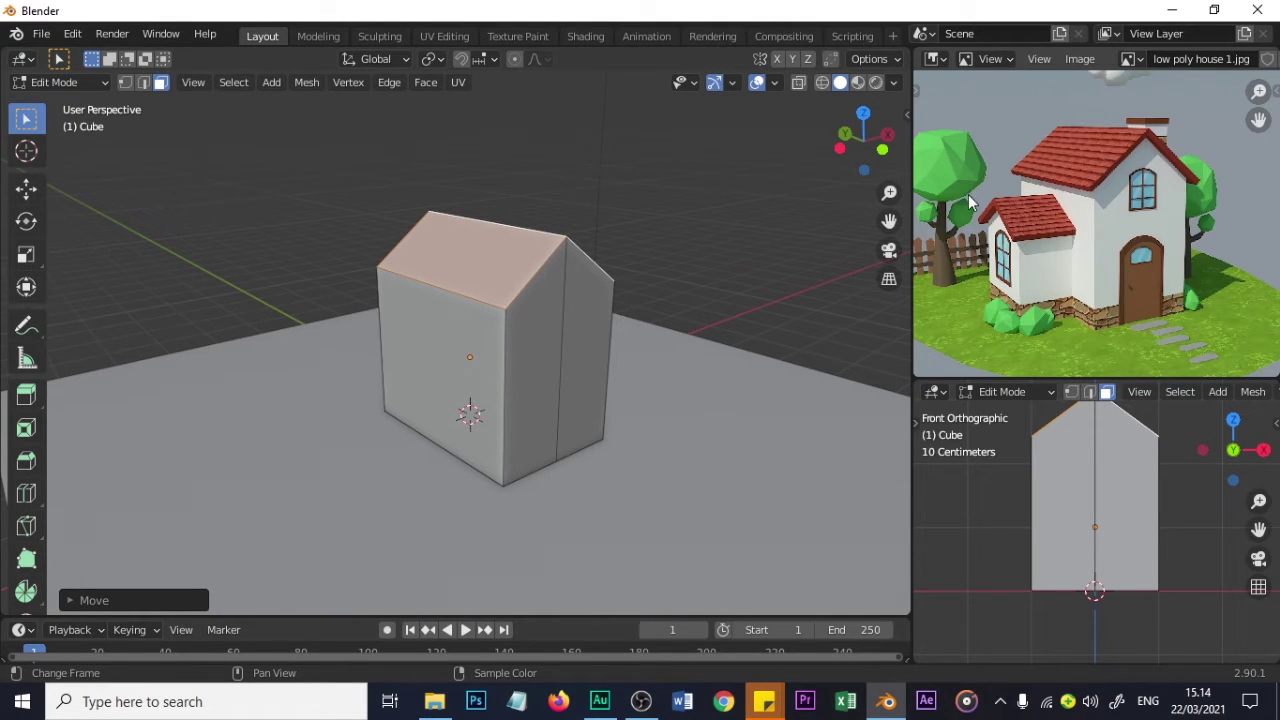
pyautogui.scroll(2, 1036, 242)
pyautogui.keyDown('shift'); pyautogui.moveTo(1020, 264); pyautogui.dragTo(1080, 239, button='middle'); pyautogui.keyUp('shift')
pyautogui.scroll(2, 1050, 240)
pyautogui.scroll(-1, 1048, 242)
pyautogui.scroll(-1, 1081, 237)
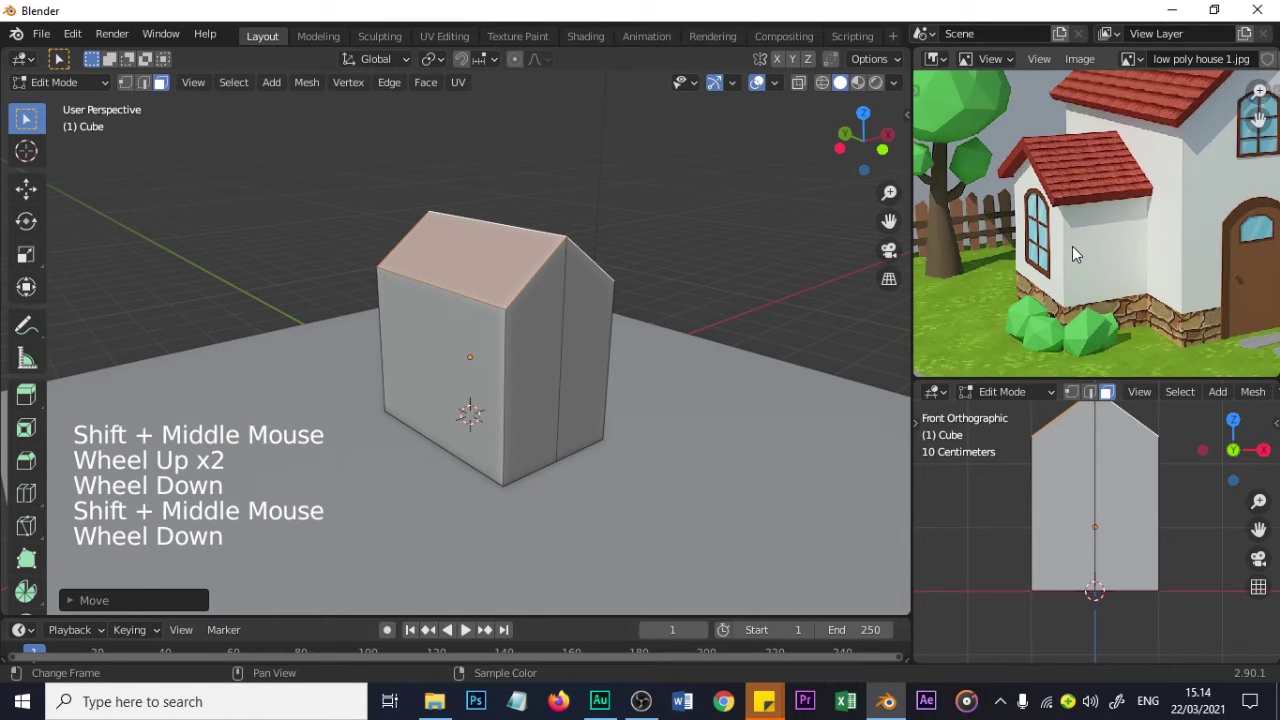
pyautogui.scroll(1, 1072, 246)
pyautogui.scroll(-1, 1072, 249)
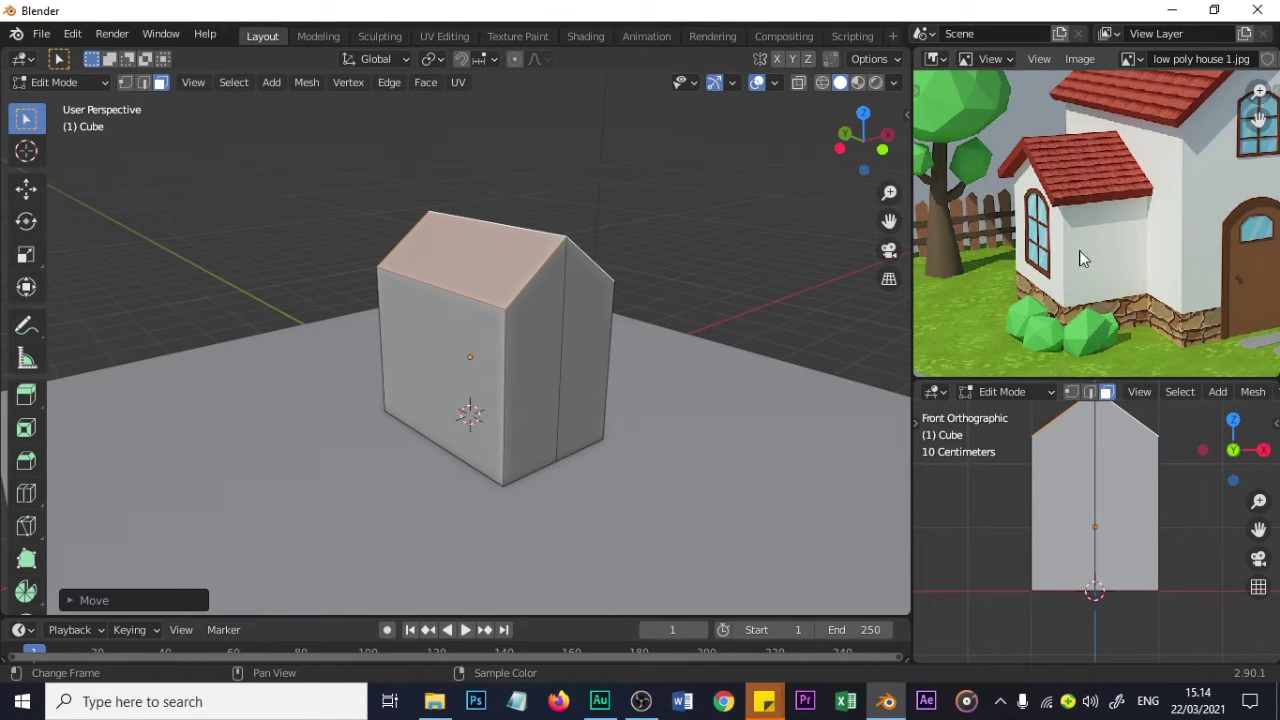
pyautogui.moveTo(704, 370); pyautogui.dragTo(641, 391, button='middle')
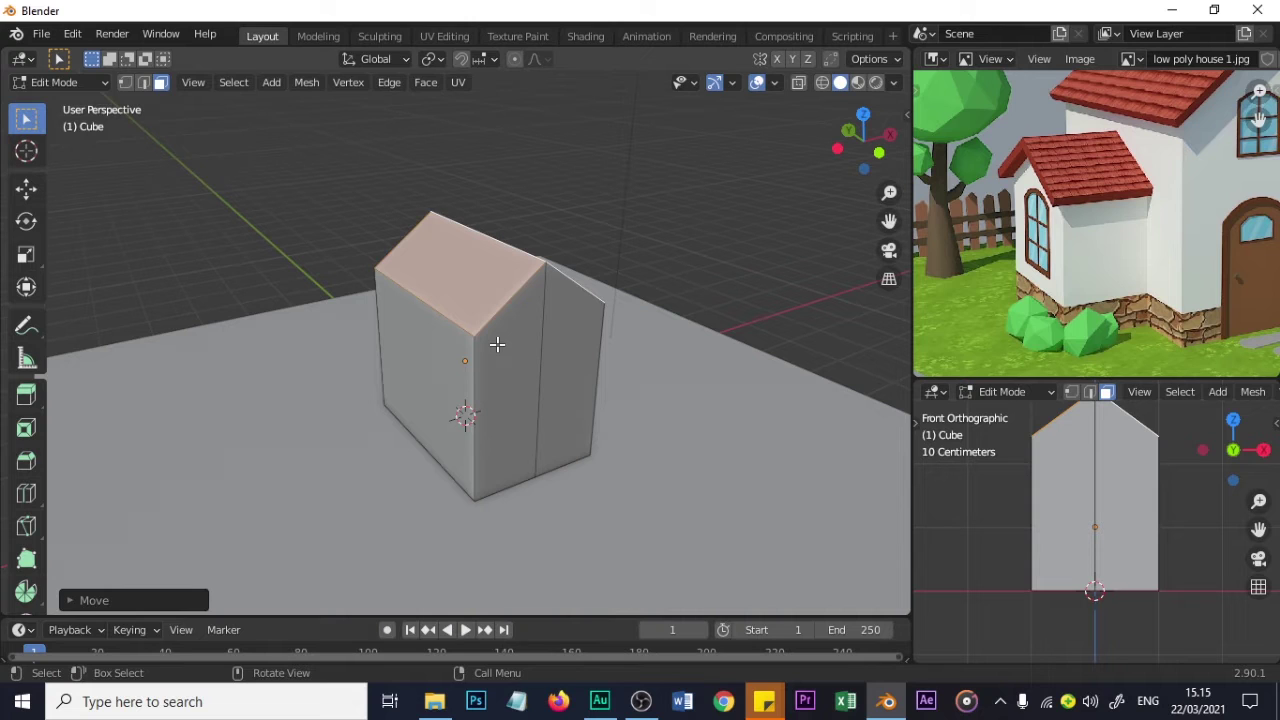
pyautogui.moveTo(516, 390); pyautogui.dragTo(428, 352, button='middle')
pyautogui.moveTo(469, 396); pyautogui.dragTo(485, 404, button='middle')
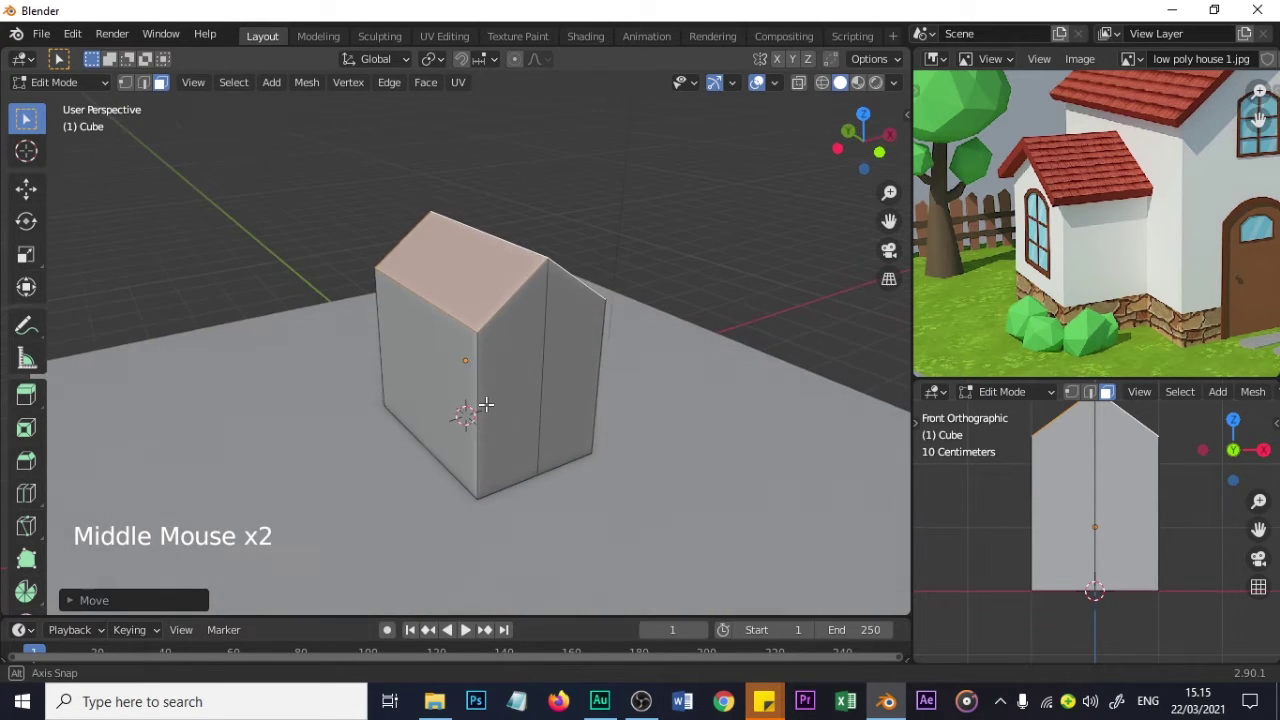
# - Select all linked geometry of the house body, duplicate it and place the copy beside the original along the negative X axis
pyautogui.click(522, 340)
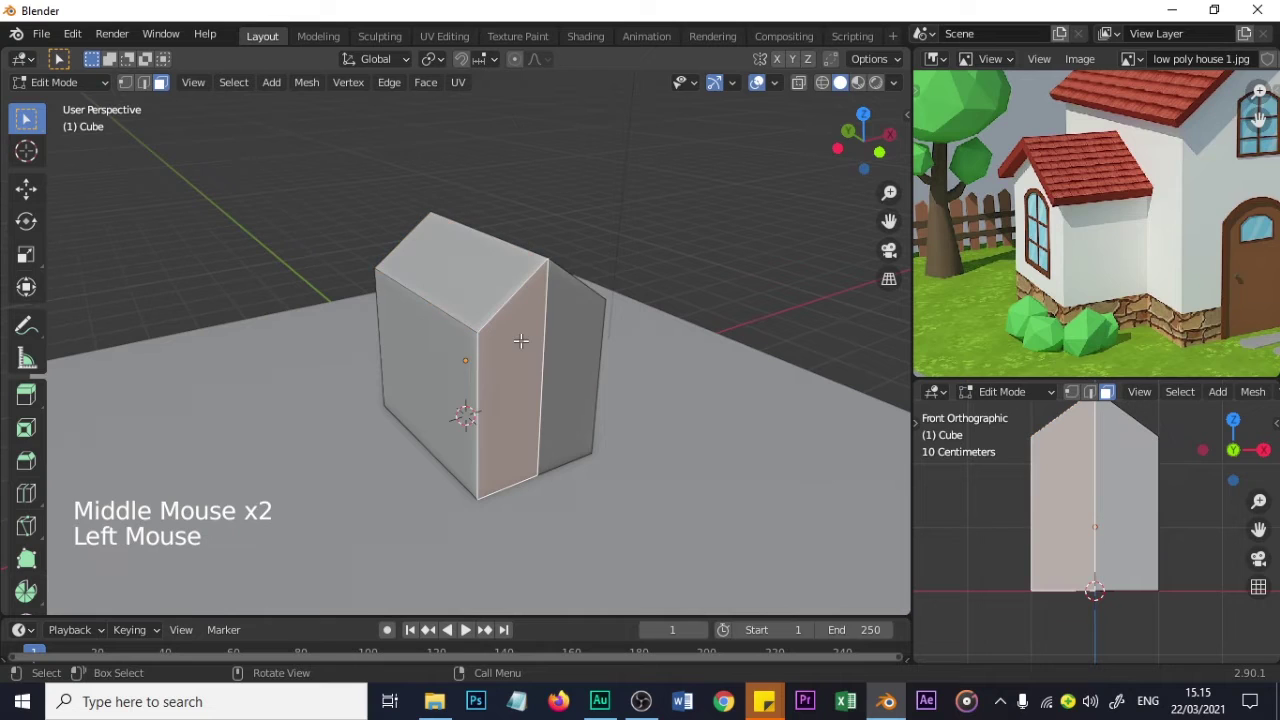
pyautogui.click(476, 284)
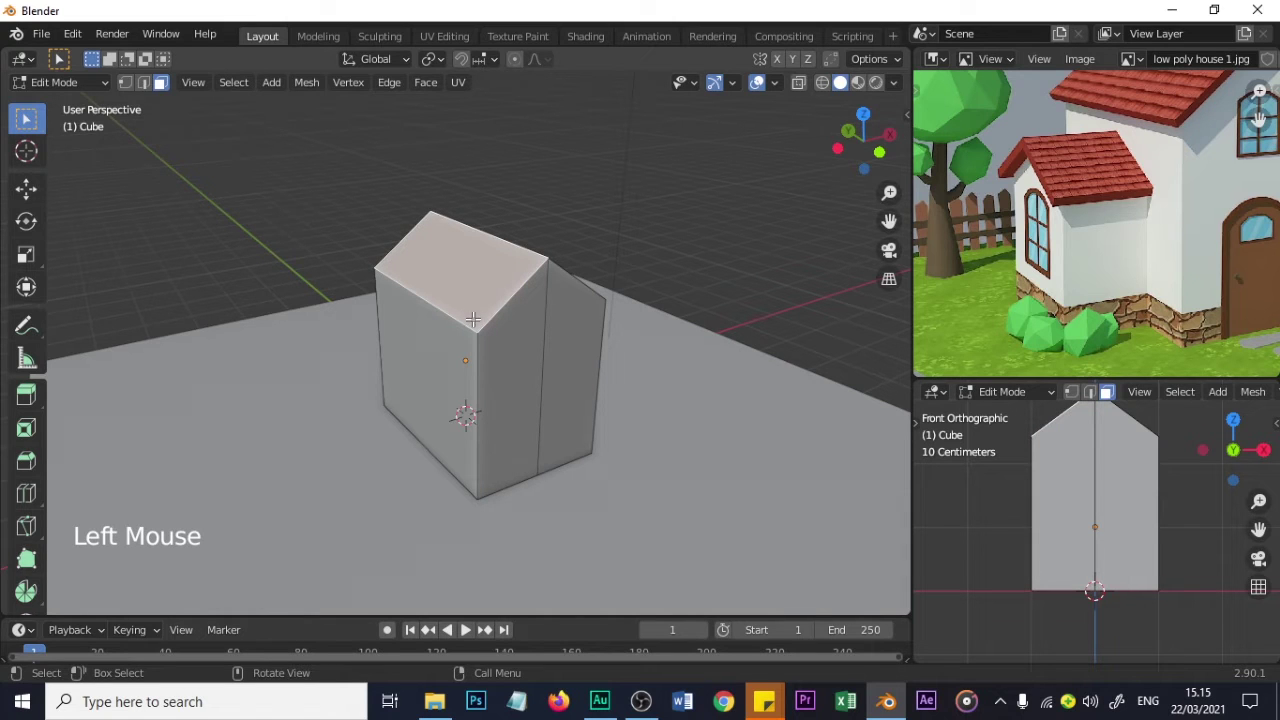
pyautogui.press('l')
pyautogui.moveTo(540, 375)
pyautogui.mouseDown(button='middle')
pyautogui.moveTo(255, 373)
pyautogui.moveTo(645, 357)
pyautogui.moveTo(480, 382)
pyautogui.moveTo(554, 377)
pyautogui.mouseUp(button='middle')
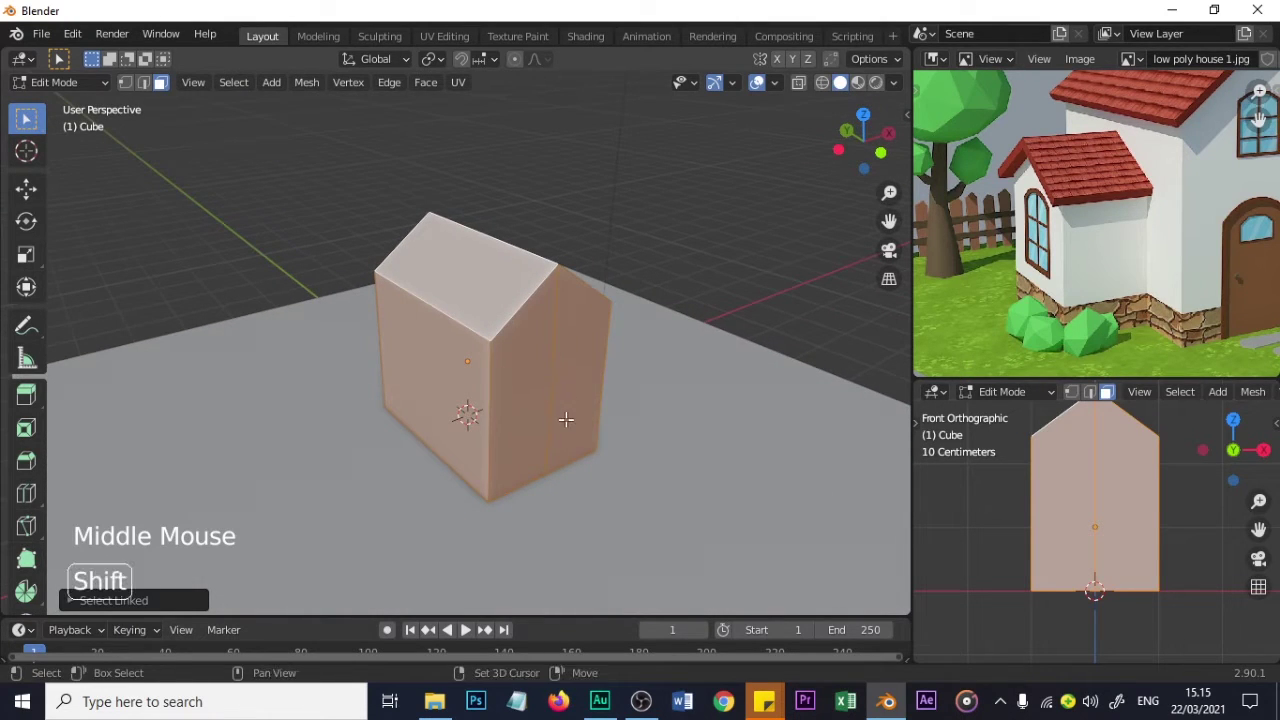
pyautogui.hotkey('shift', 'd')
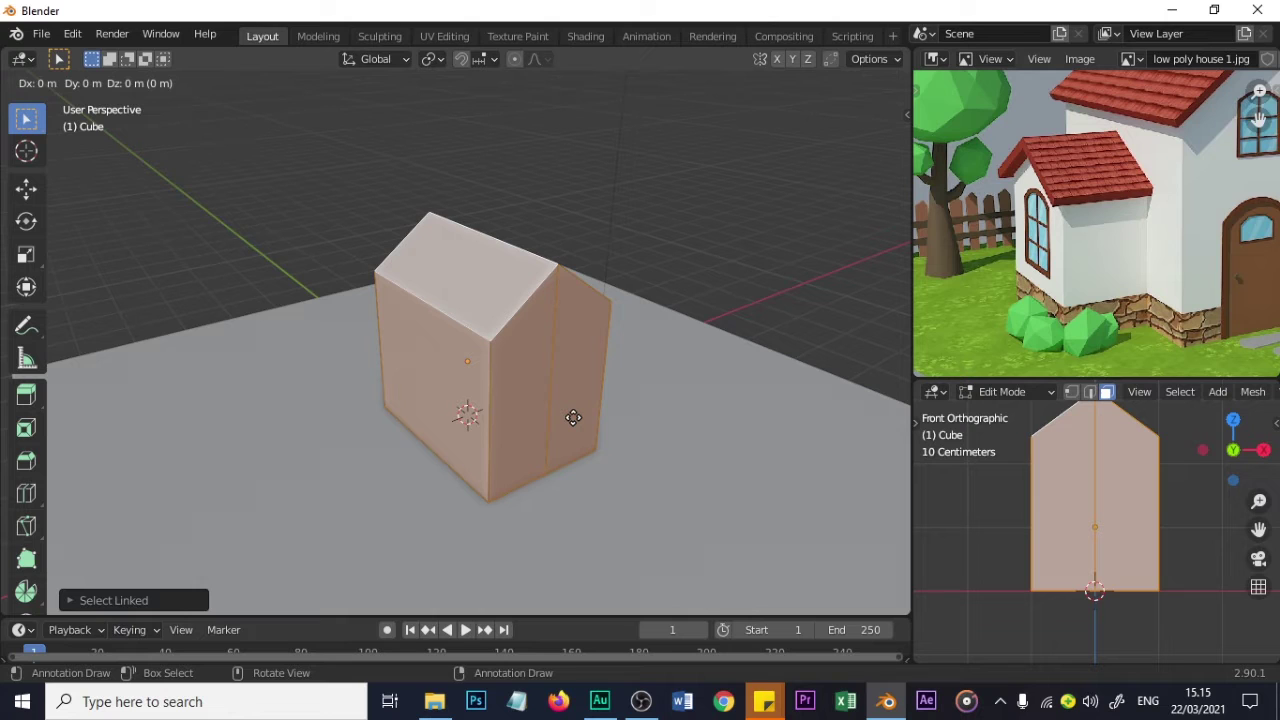
pyautogui.press('x')
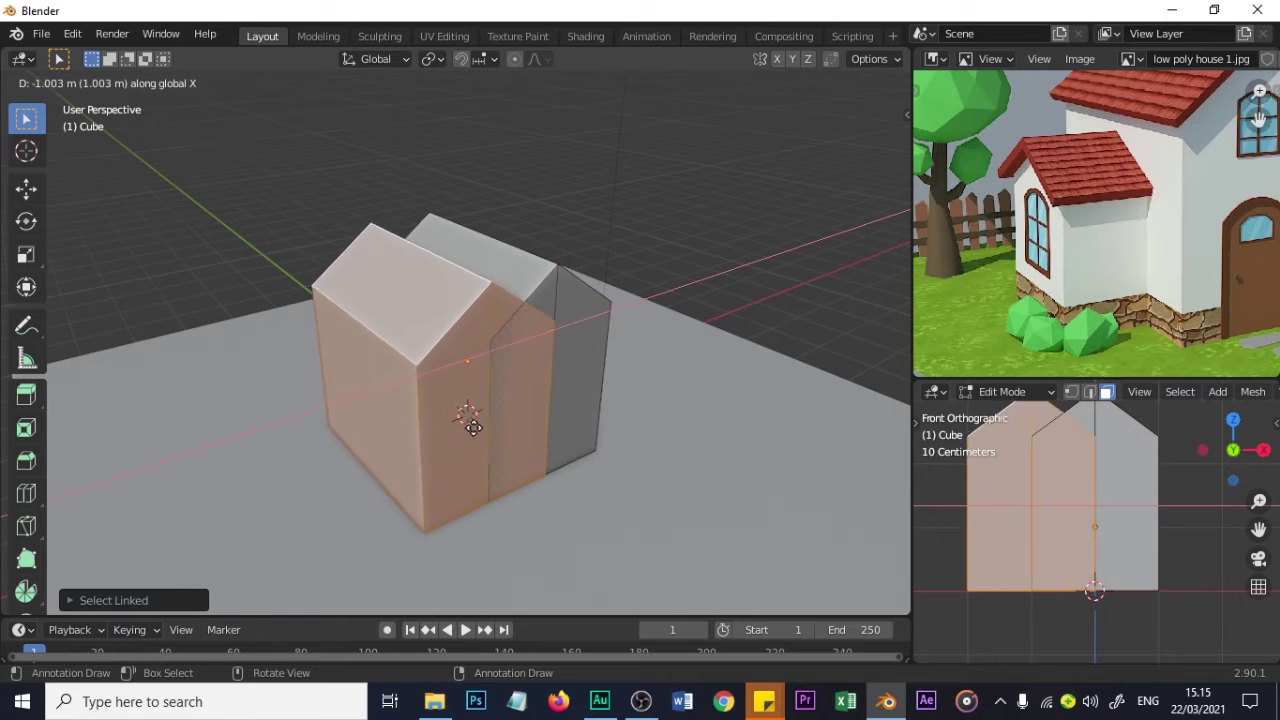
pyautogui.click(368, 448)
pyautogui.scroll(-2, 409, 457)
pyautogui.scroll(1, 414, 458)
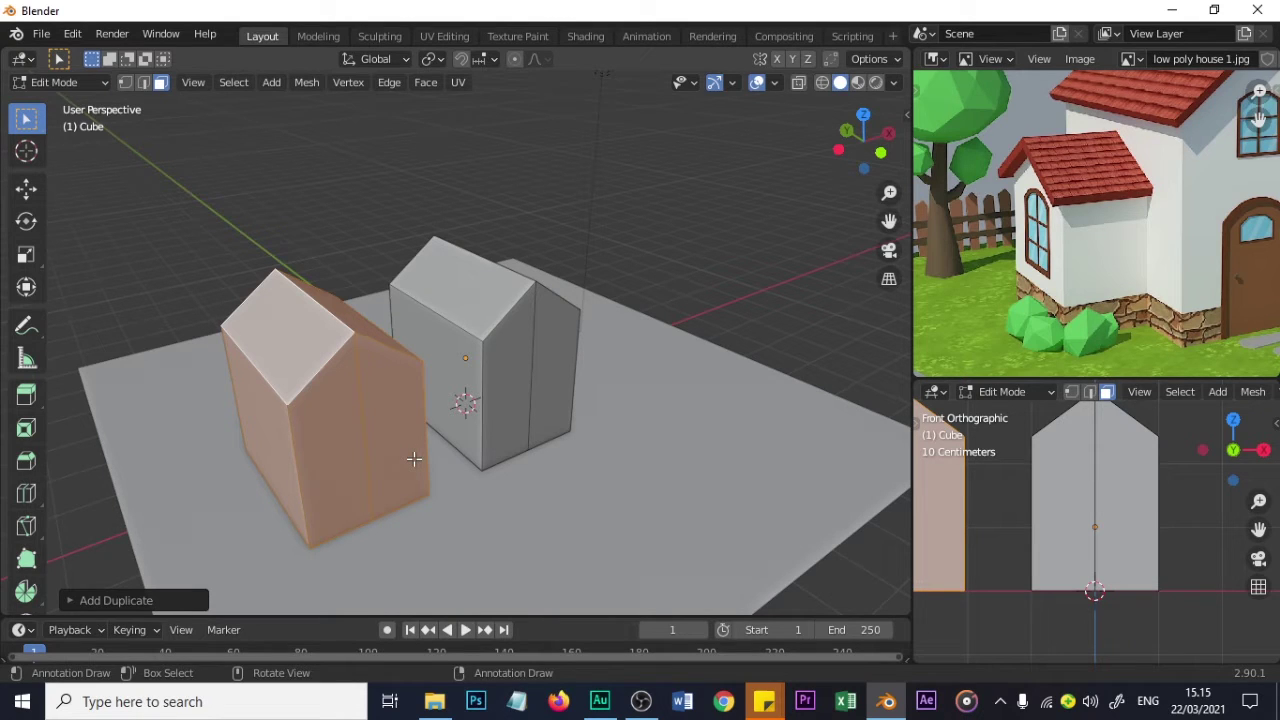
# - Rotate the duplicated house body 90 degrees about the Z axis
pyautogui.press('r')
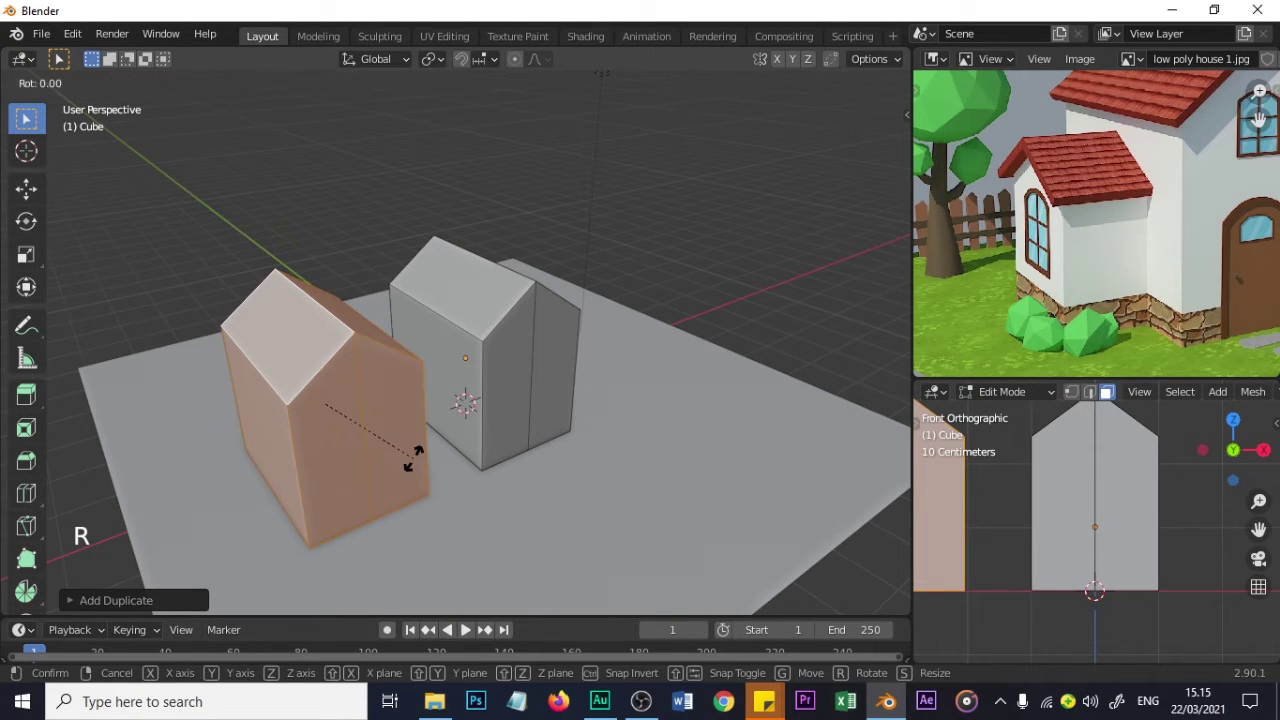
pyautogui.press('z')
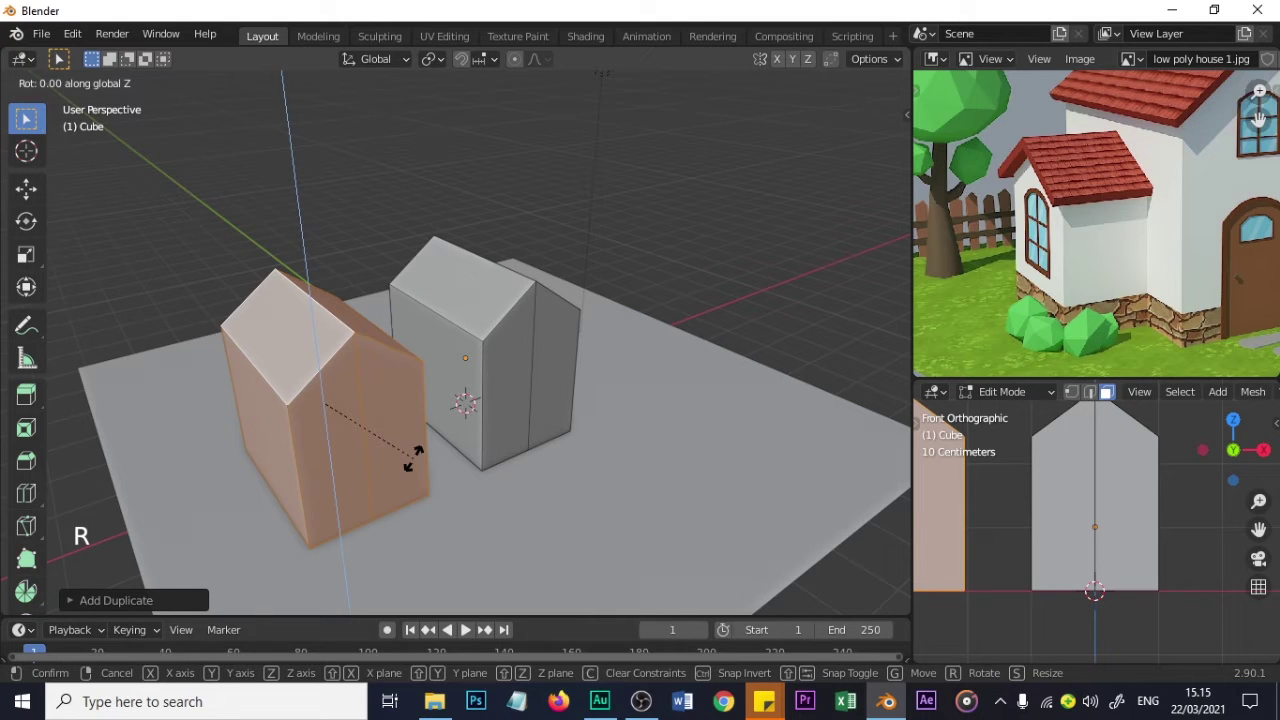
pyautogui.write('90')
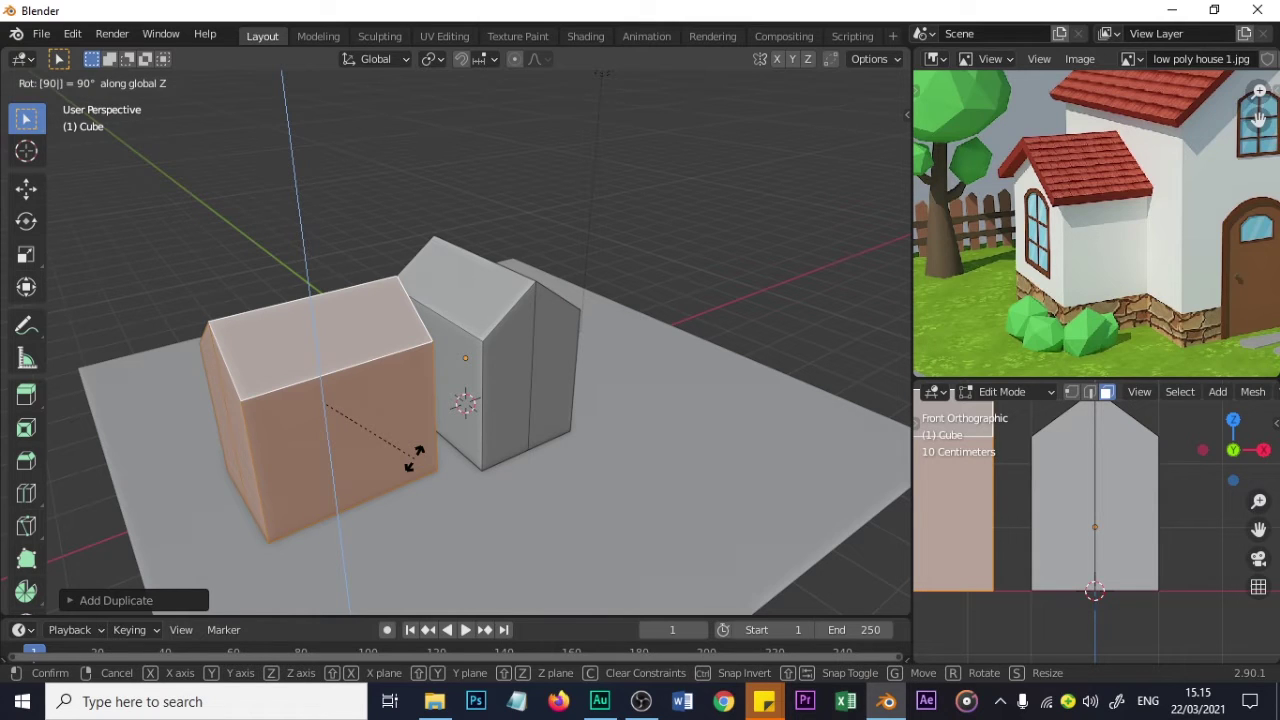
pyautogui.press('Return')
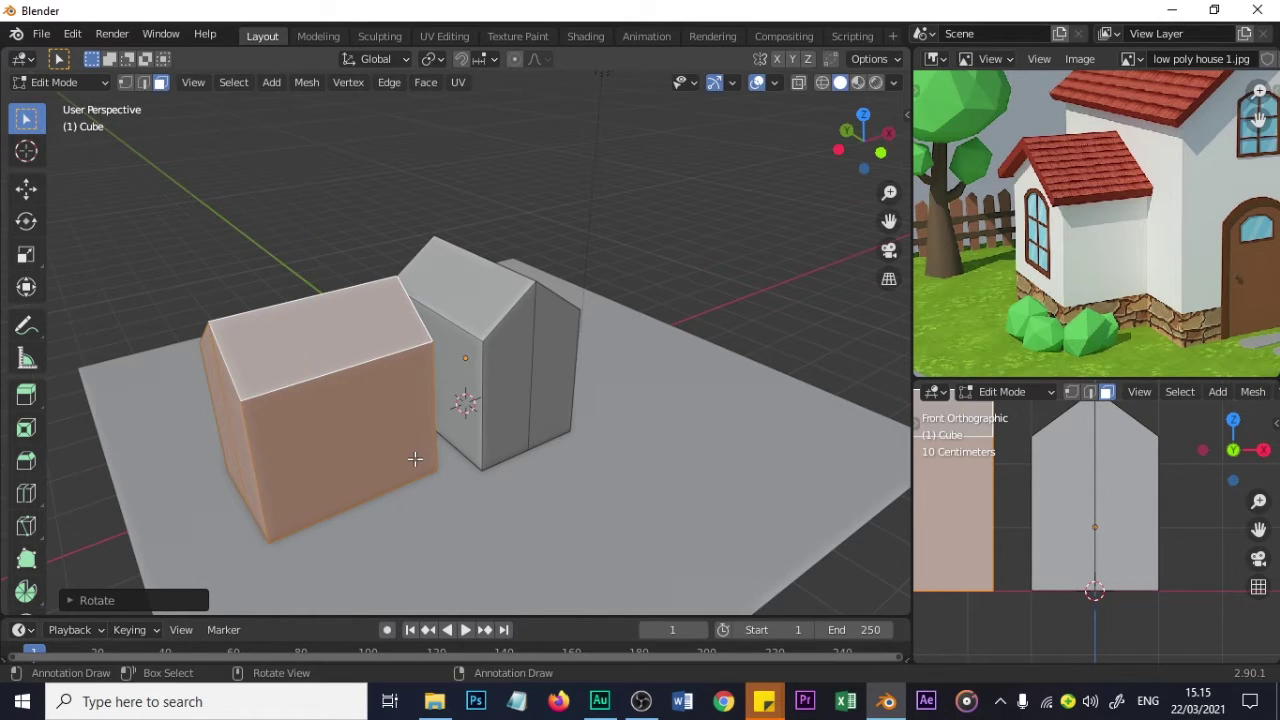
# - Scale the rotated copy down uniformly in two passes to side-wing size, using a factor of about 0.87 in the second
pyautogui.press('s')
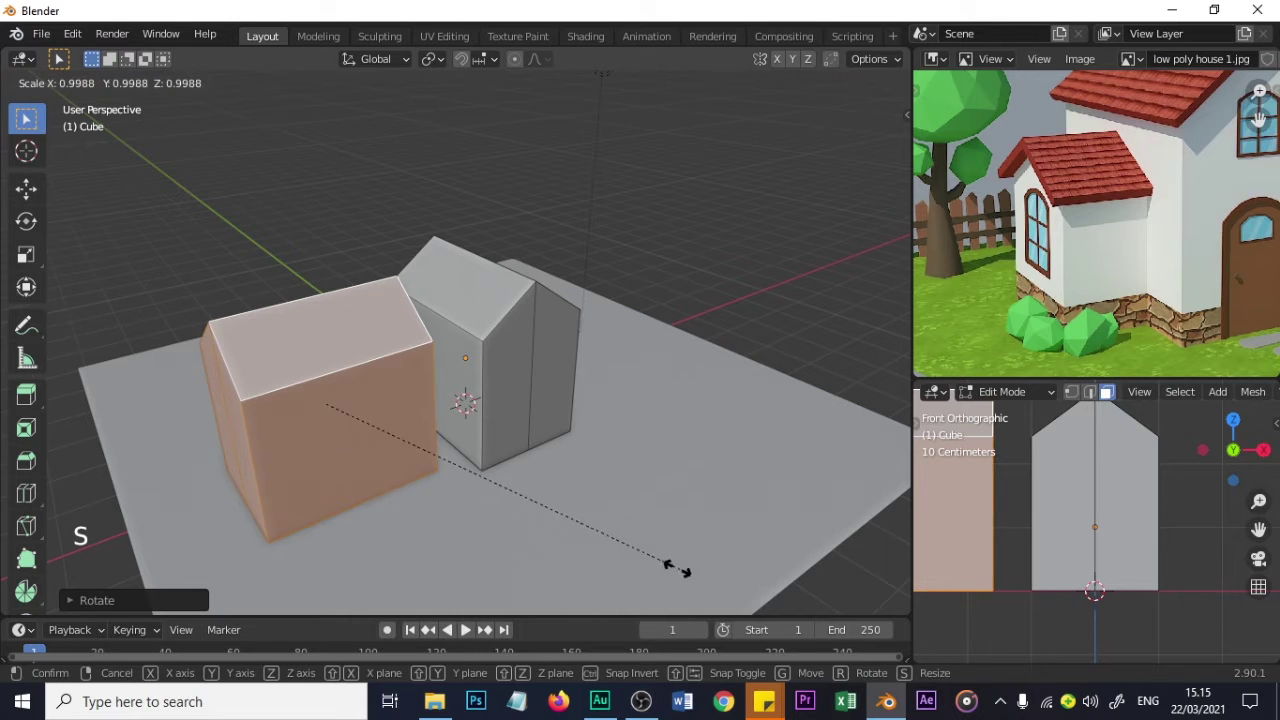
pyautogui.click(568, 520)
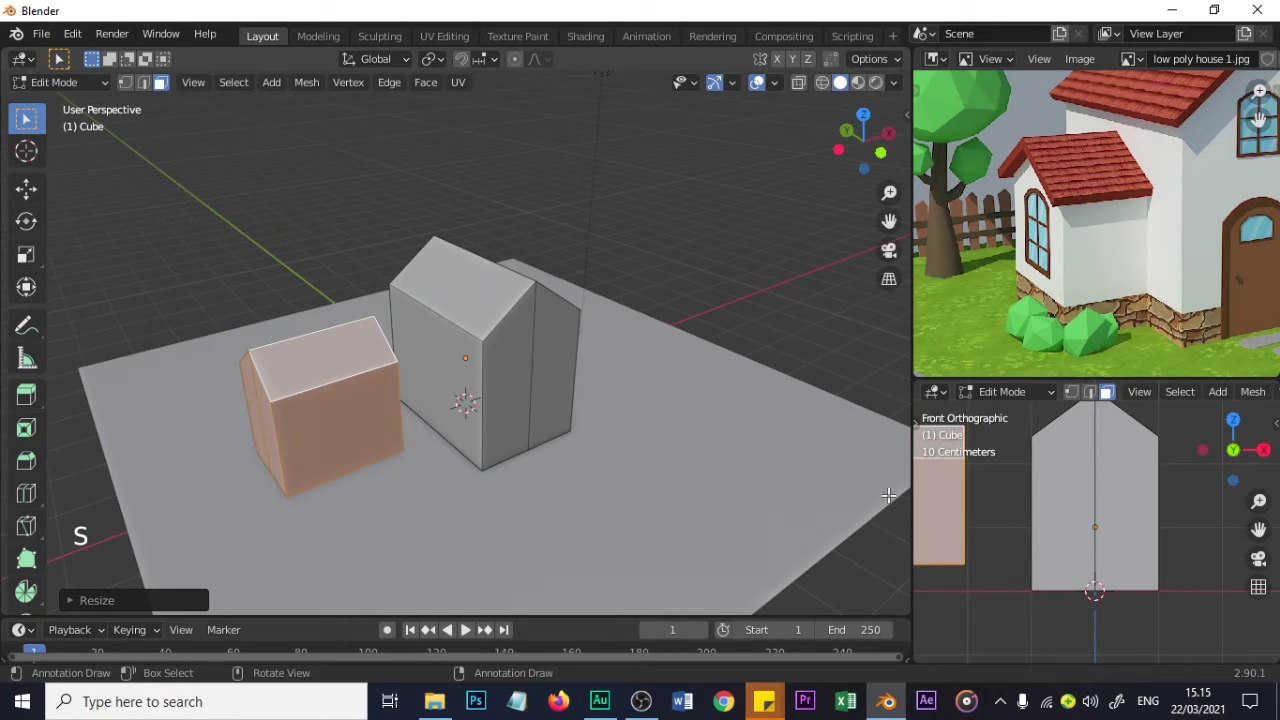
pyautogui.keyDown('shift'); pyautogui.moveTo(1061, 507); pyautogui.dragTo(1179, 516, button='middle'); pyautogui.keyUp('shift')
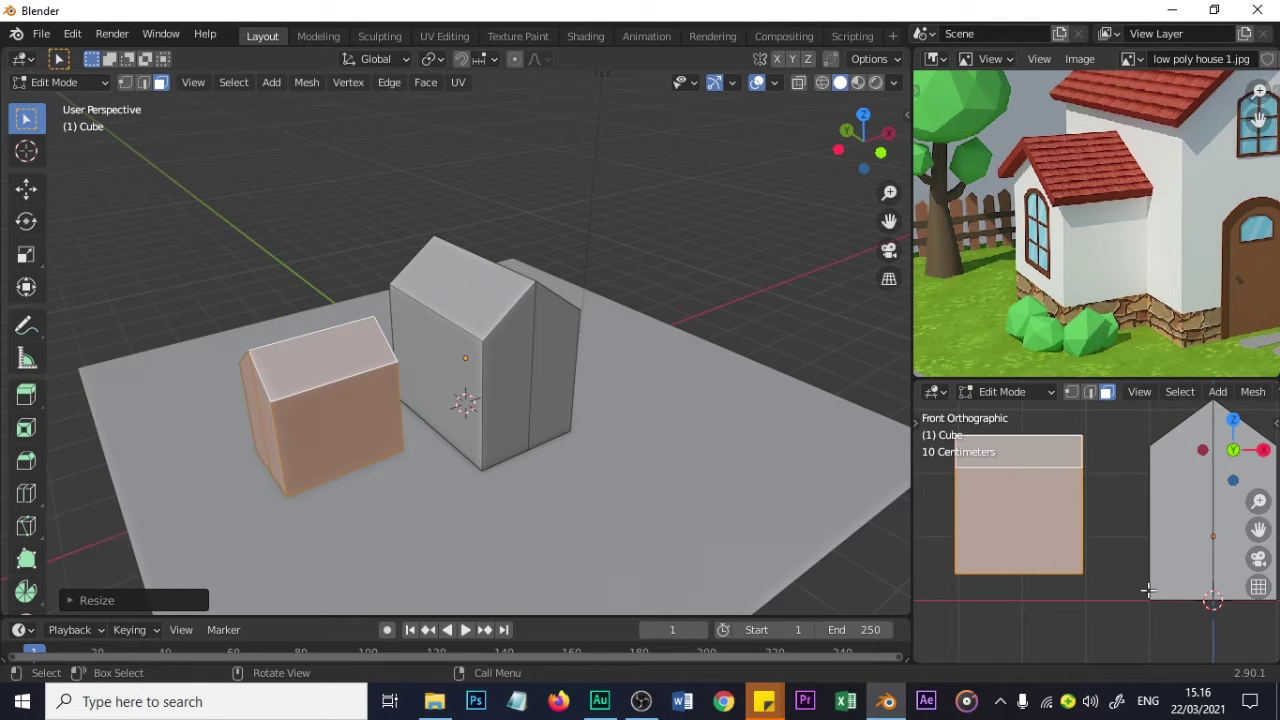
pyautogui.press('s')
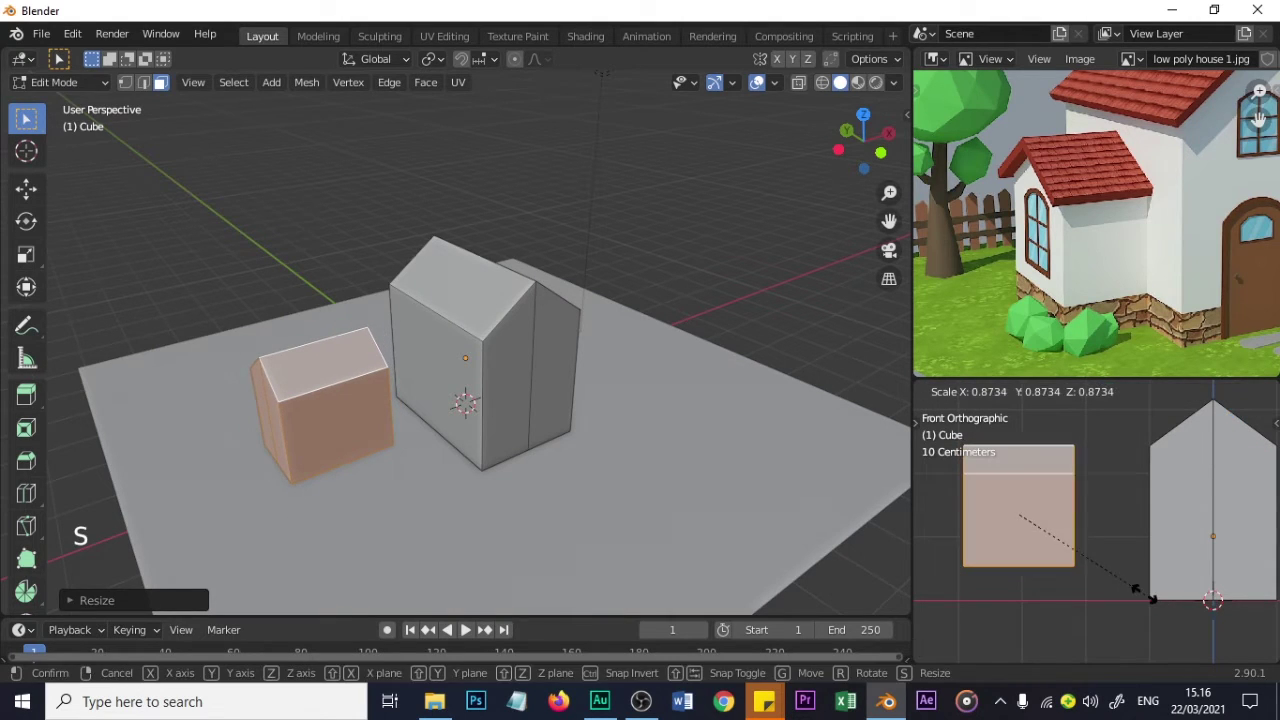
pyautogui.click(1145, 594)
# - In the front view, move the small copy about 1.19 m in X and -0.53 m in Z, onto the ground against the main house's side wall
pyautogui.press('g')
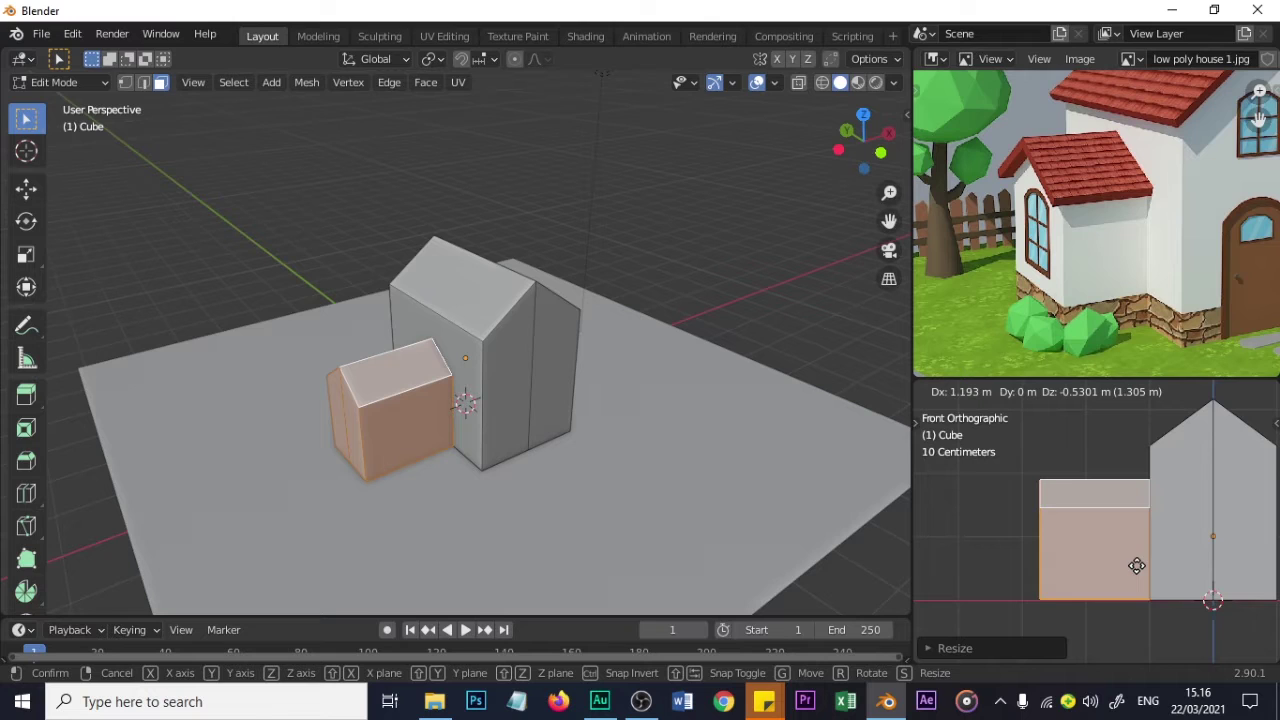
pyautogui.click(1137, 566)
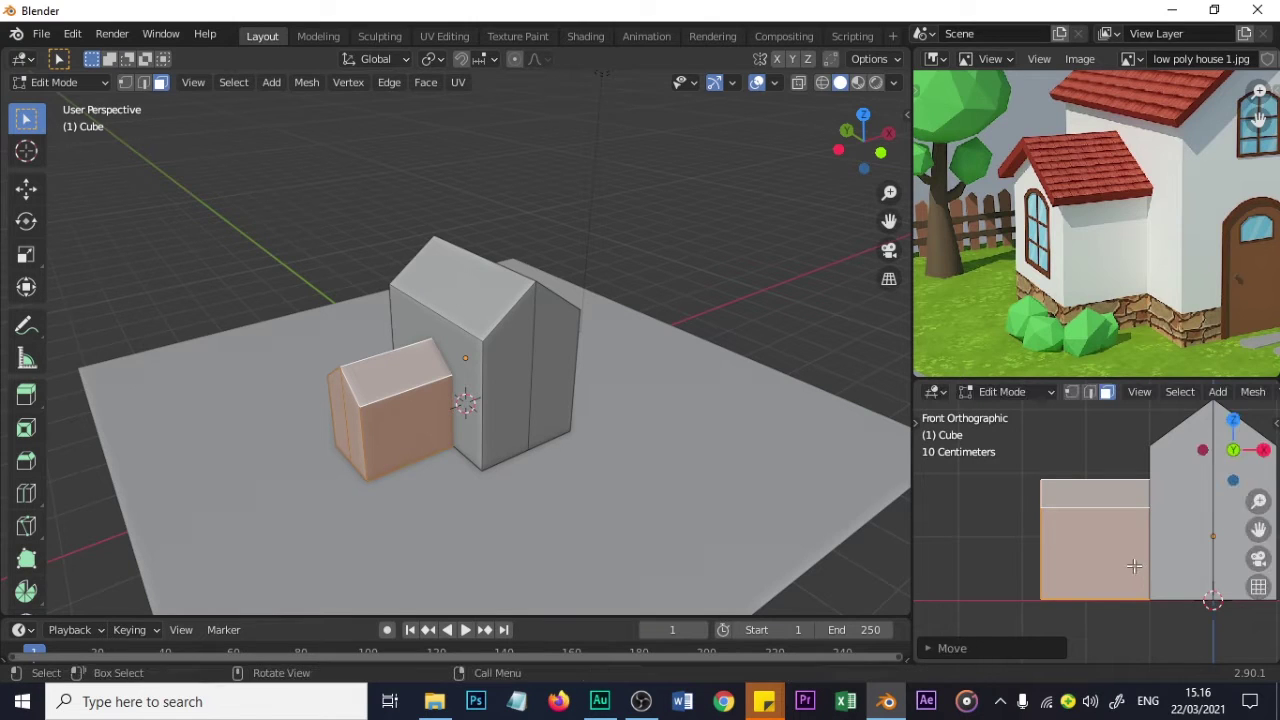
pyautogui.scroll(-2, 1120, 565)
pyautogui.scroll(1, 1107, 563)
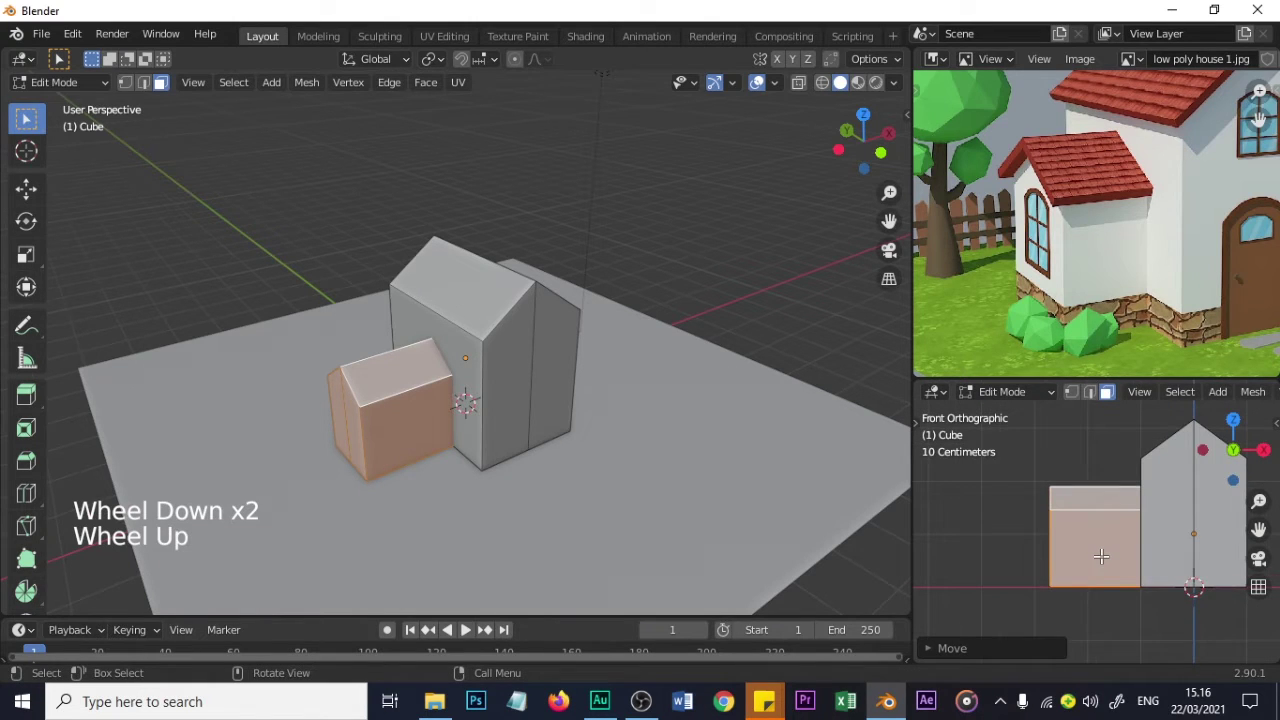
# - Select both outer gable-end faces of the side wing and move them about 0.59 m along X to shorten the wing
pyautogui.moveTo(377, 491); pyautogui.dragTo(432, 455, button='middle')
pyautogui.scroll(2, 432, 455)
pyautogui.click(410, 430)
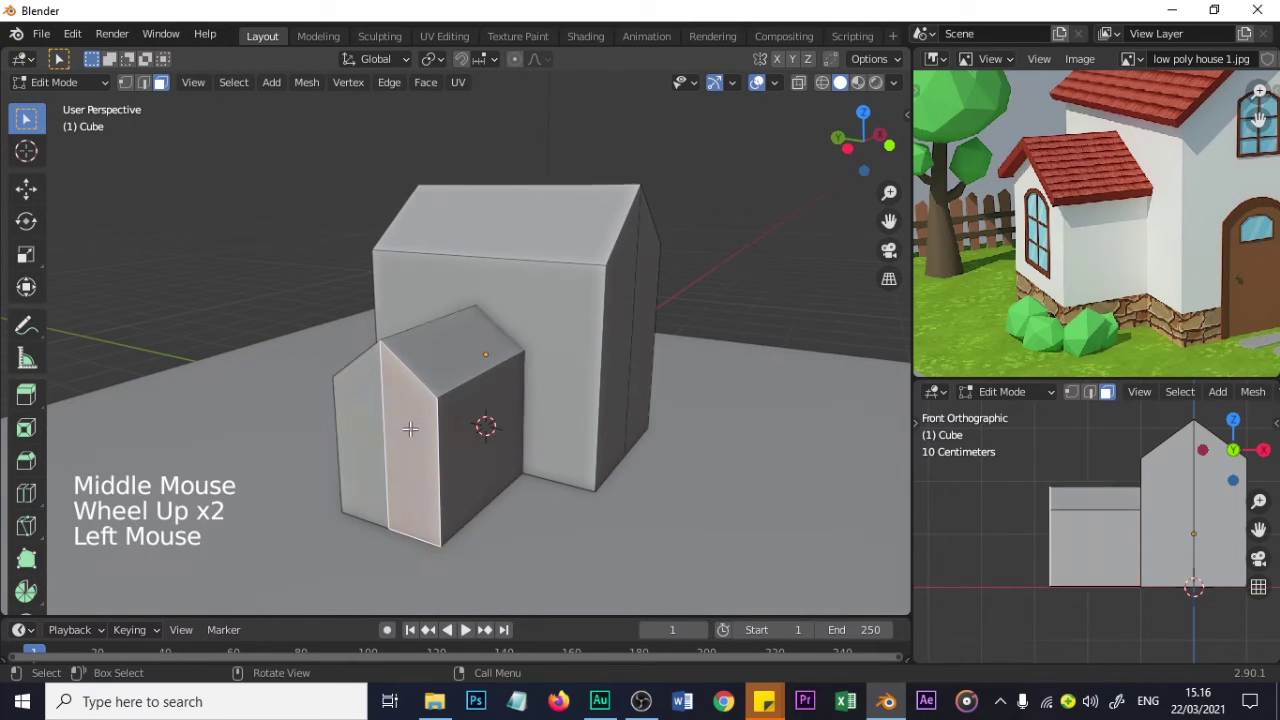
pyautogui.keyDown('shift'); pyautogui.click(400, 430); pyautogui.keyUp('shift')
pyautogui.moveTo(486, 433); pyautogui.dragTo(428, 449, button='middle')
pyautogui.scroll(-3, 428, 449)
pyautogui.scroll(3, 427, 450)
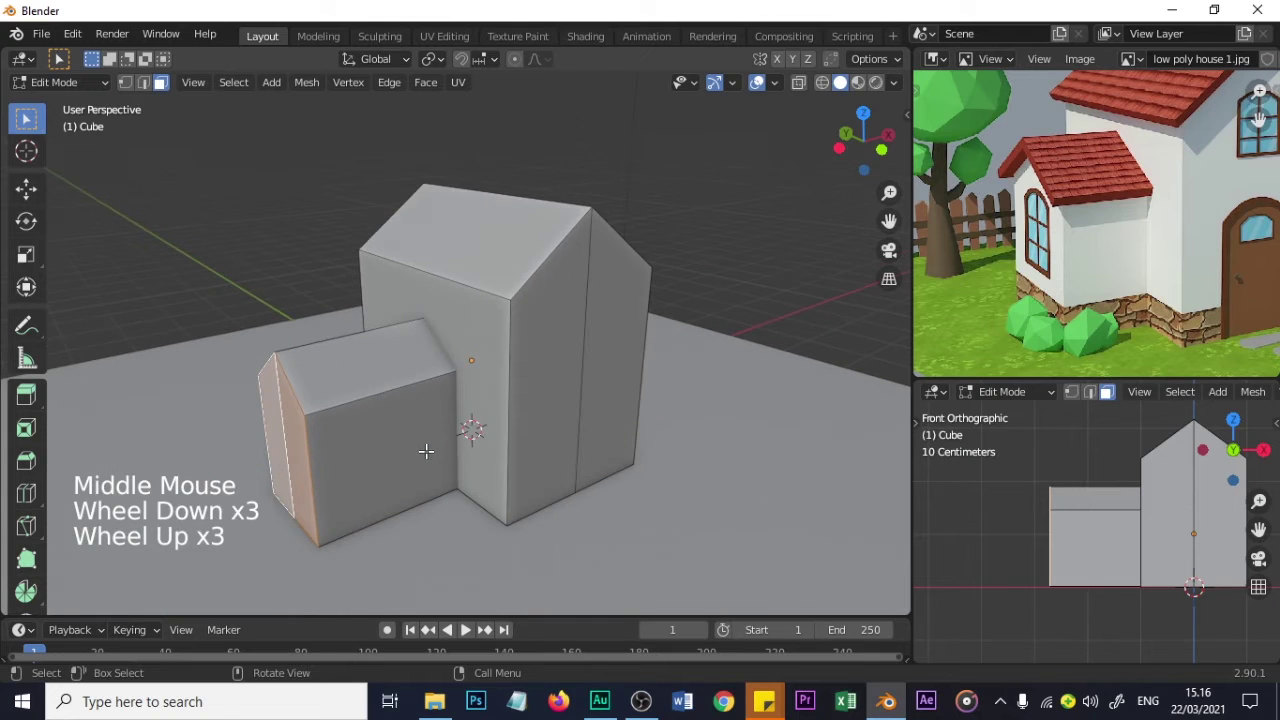
pyautogui.press('g')
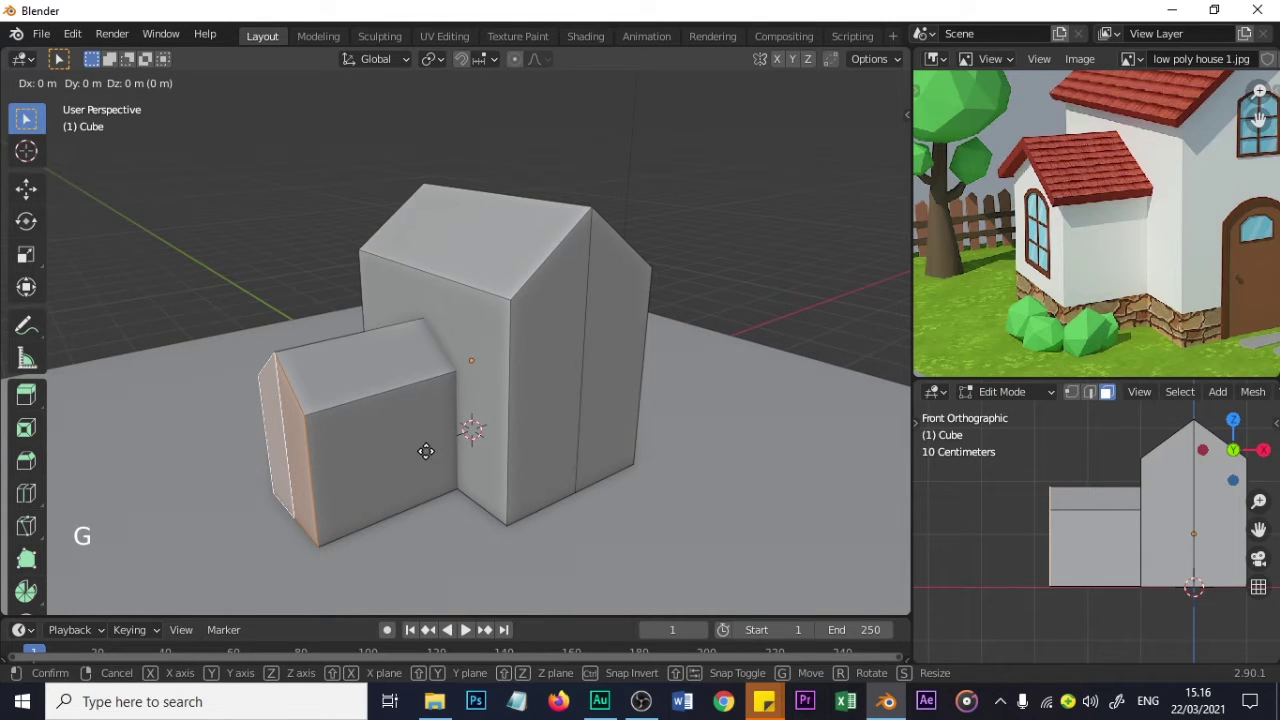
pyautogui.press('x')
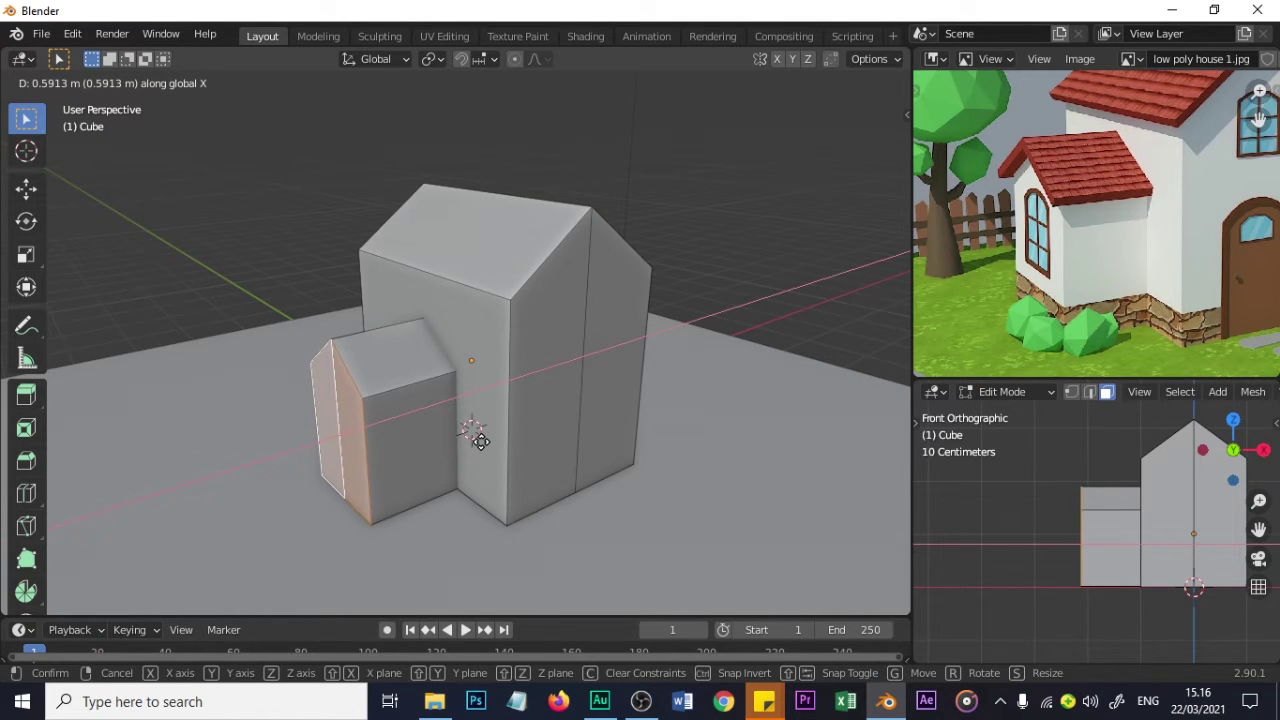
pyautogui.click(481, 440)
# - Select both roof faces of the main house, duplicate them and raise the copy about 0.03 m along Z
pyautogui.scroll(-2, 520, 437)
pyautogui.scroll(2, 571, 417)
pyautogui.scroll(-2, 612, 400)
pyautogui.moveTo(612, 400); pyautogui.dragTo(585, 378, button='middle')
pyautogui.scroll(2, 514, 366)
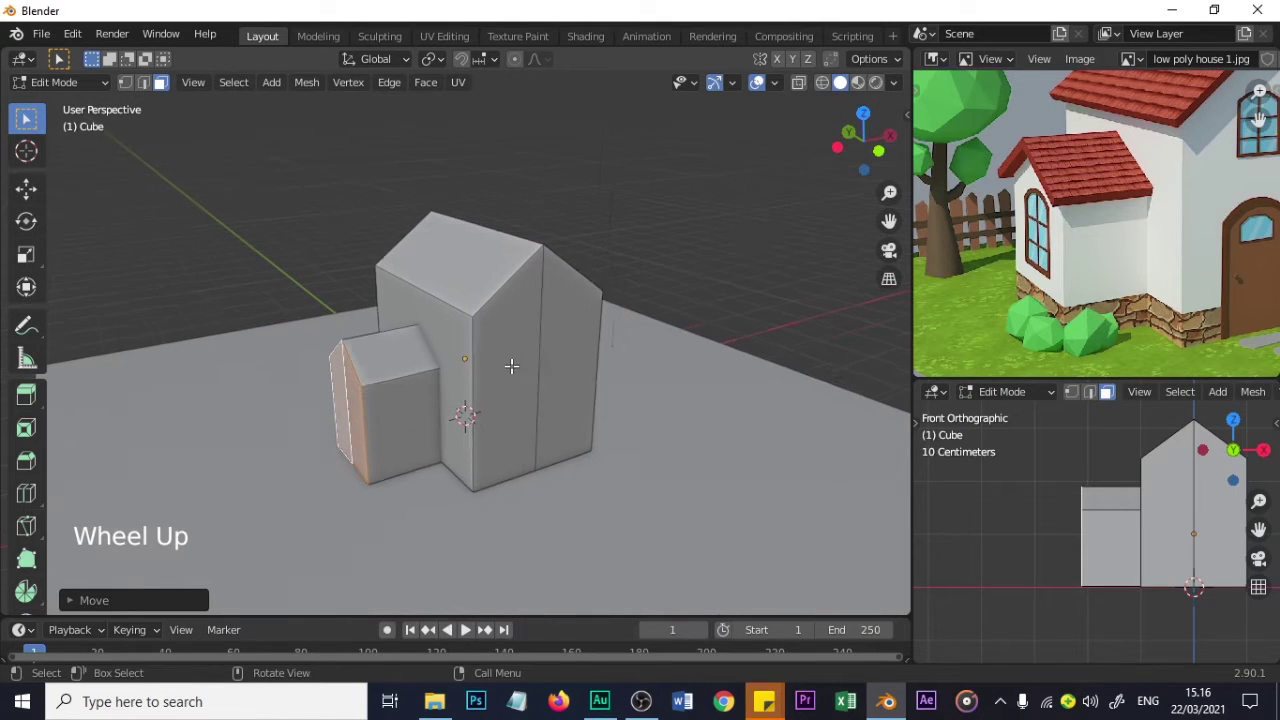
pyautogui.scroll(-1, 533, 332)
pyautogui.click(510, 268)
pyautogui.moveTo(610, 328); pyautogui.dragTo(519, 355, button='middle')
pyautogui.scroll(-2, 515, 352)
pyautogui.scroll(2, 515, 352)
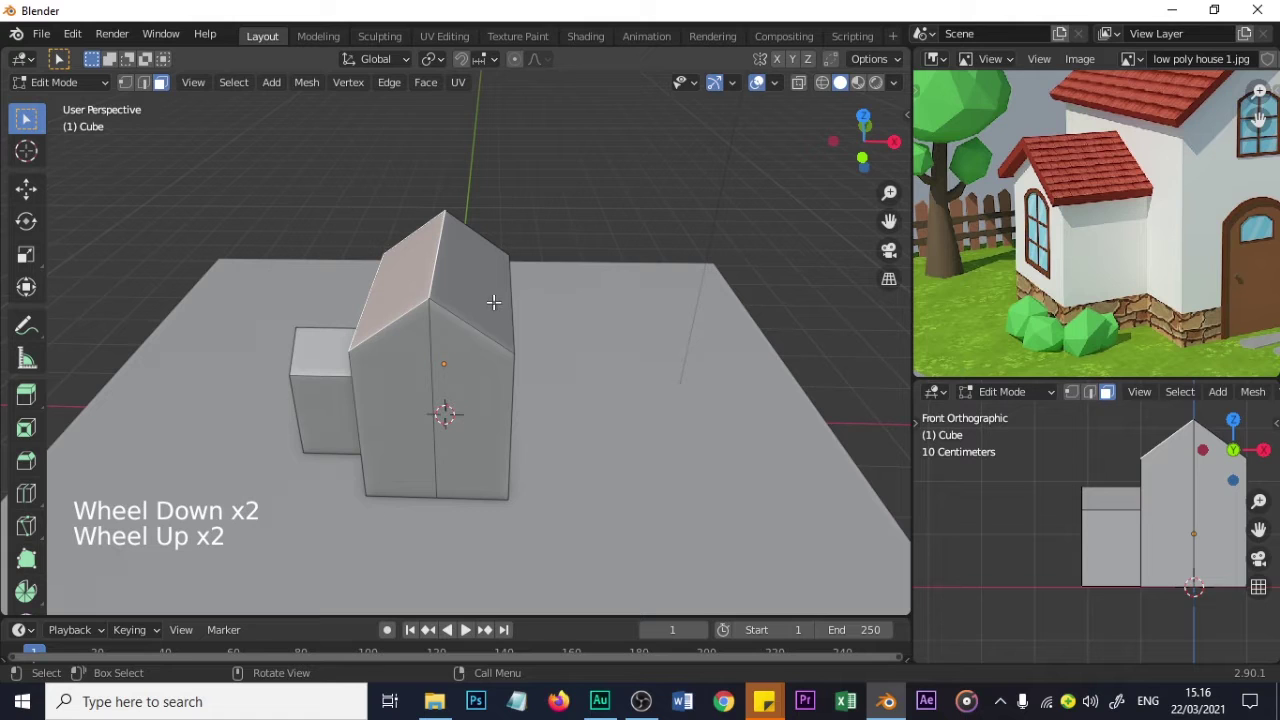
pyautogui.press('shift')
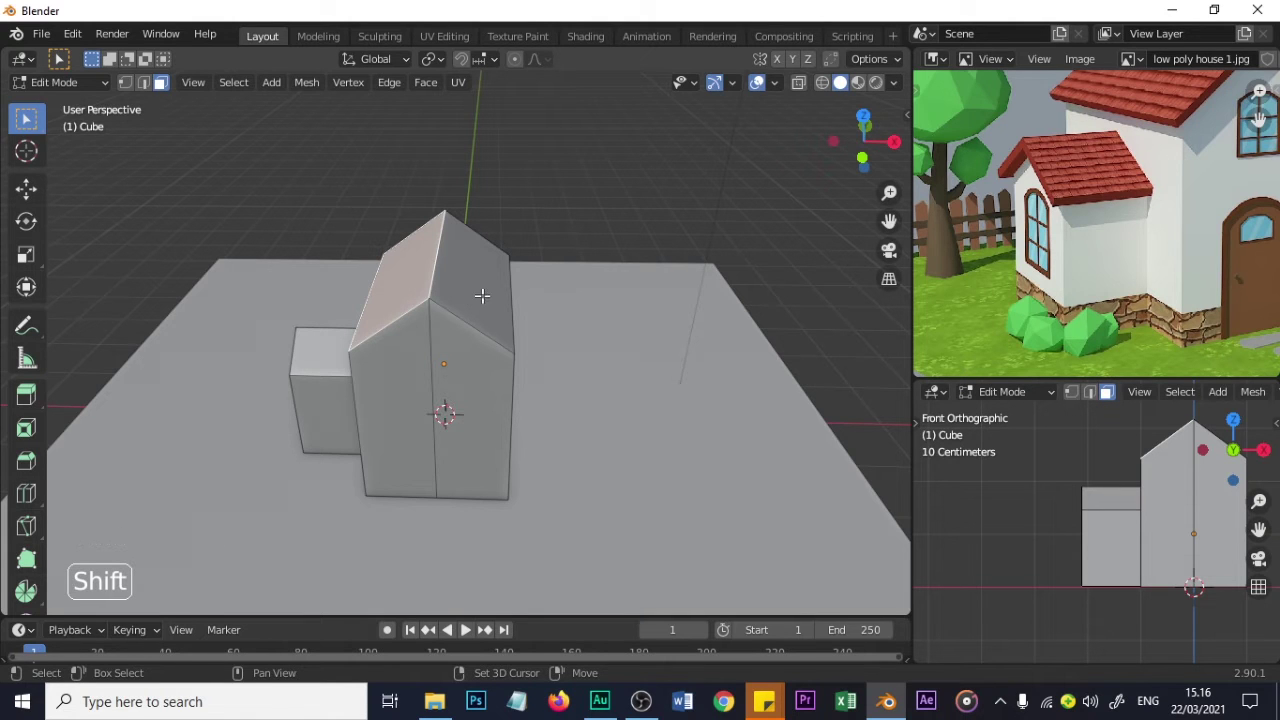
pyautogui.keyDown('shift'); pyautogui.click(468, 295); pyautogui.keyUp('shift')
pyautogui.moveTo(468, 295); pyautogui.dragTo(465, 333, button='middle')
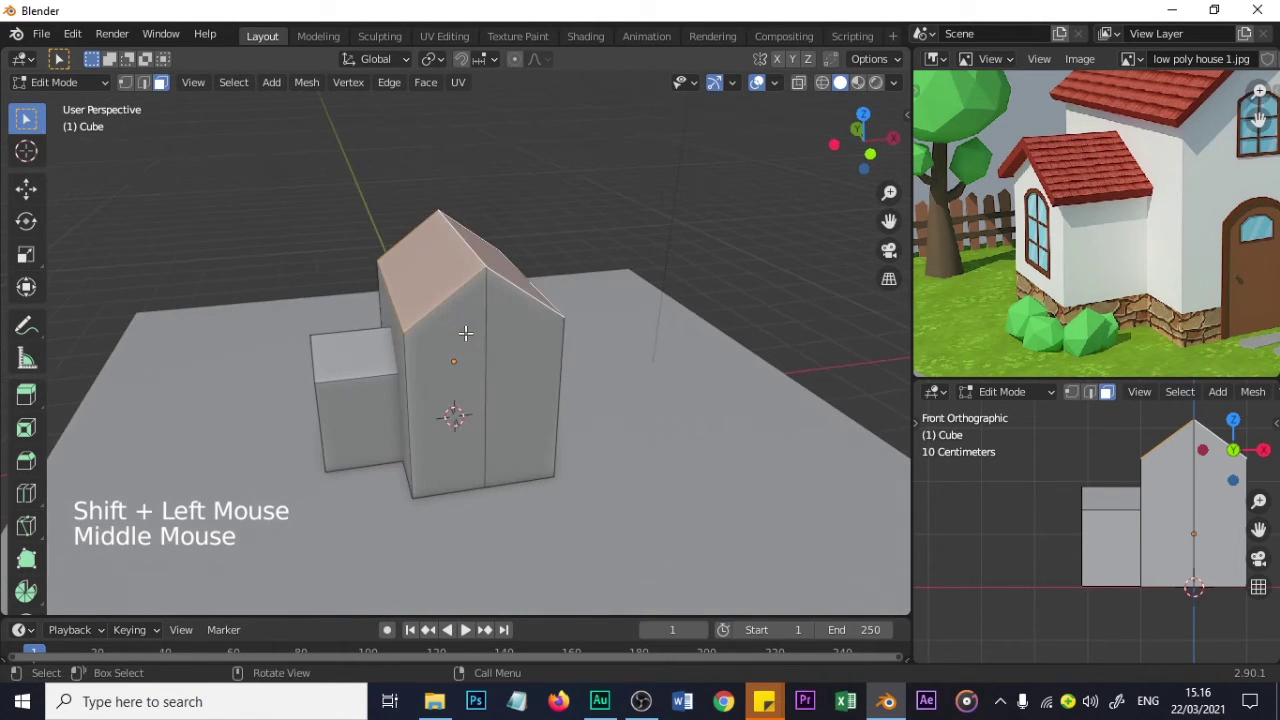
pyautogui.hotkey('shift', 'd')
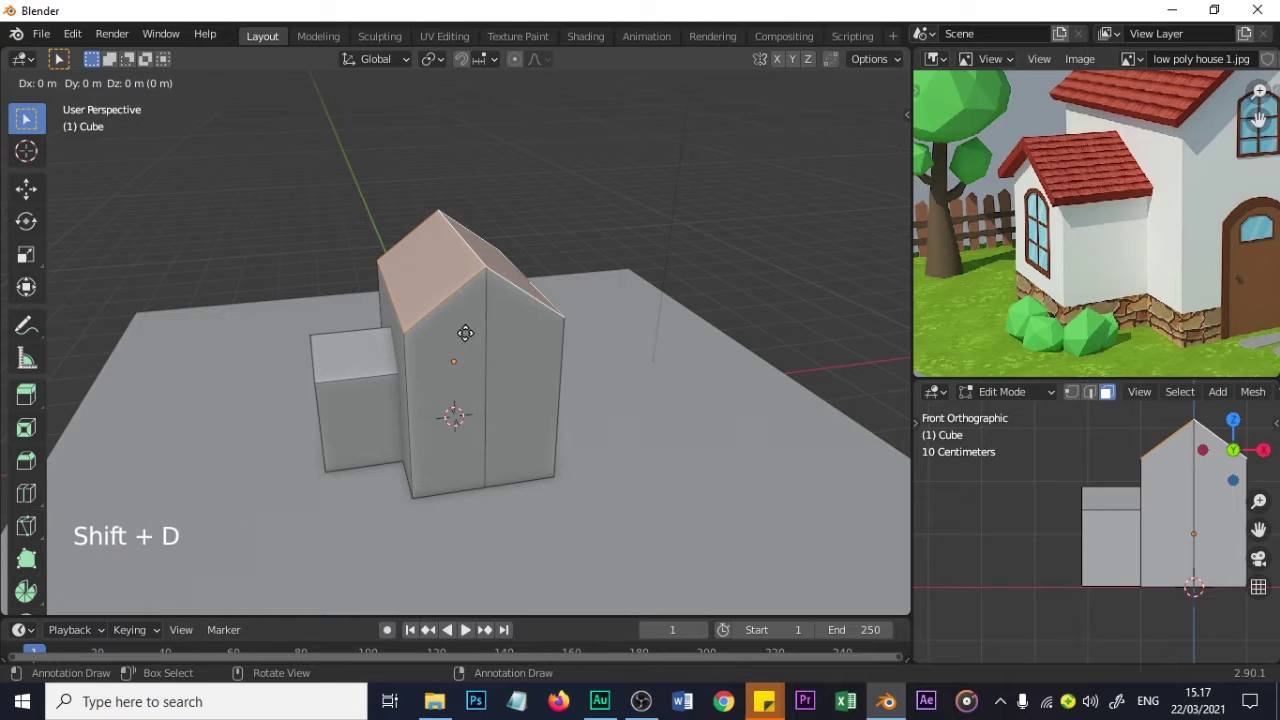
pyautogui.press('z')
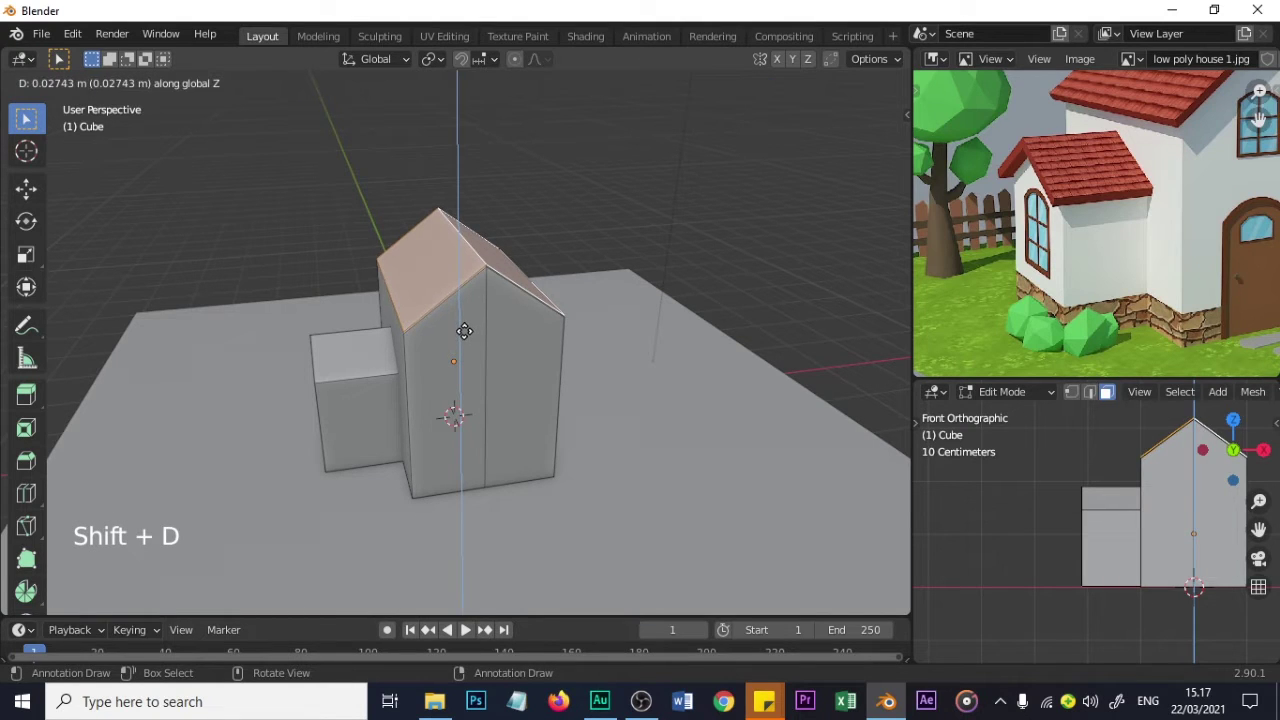
pyautogui.click(465, 333)
pyautogui.scroll(1, 538, 342)
pyautogui.moveTo(538, 342); pyautogui.dragTo(552, 312, button='middle')
pyautogui.scroll(2, 518, 210)
pyautogui.keyDown('shift'); pyautogui.moveTo(518, 210); pyautogui.dragTo(522, 424, button='middle'); pyautogui.keyUp('shift')
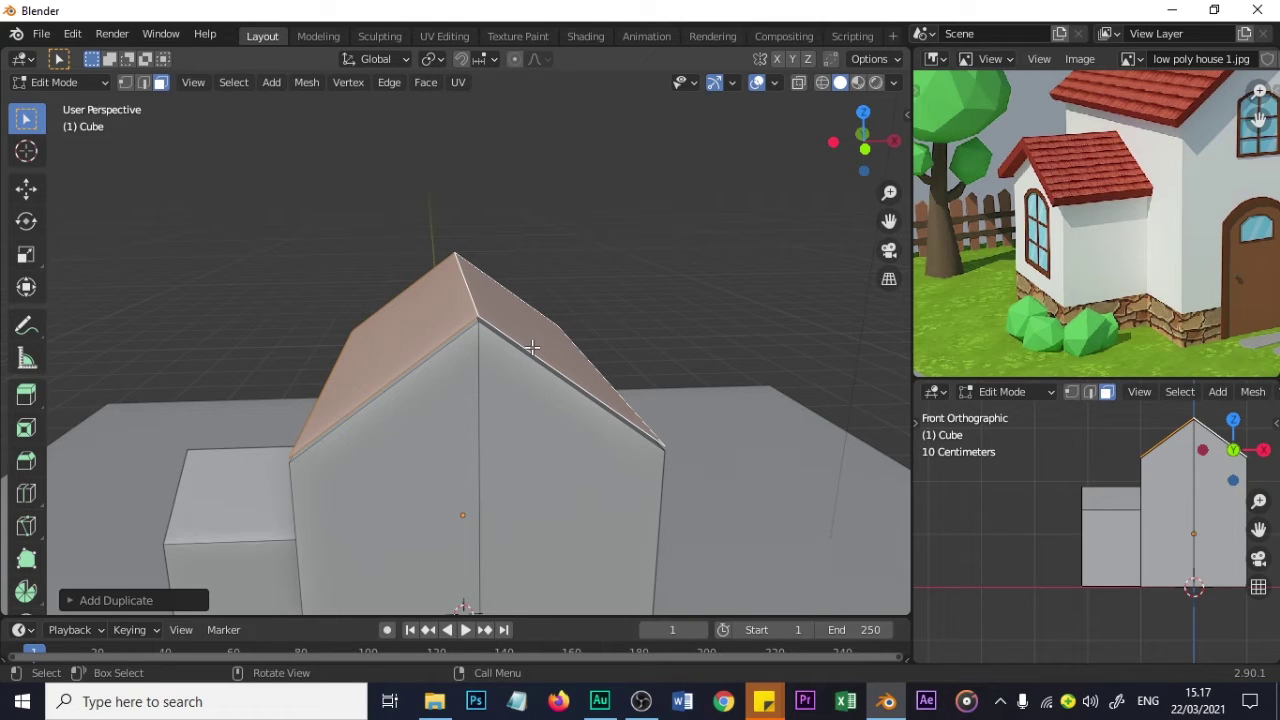
pyautogui.press('e')
pyautogui.press('z')
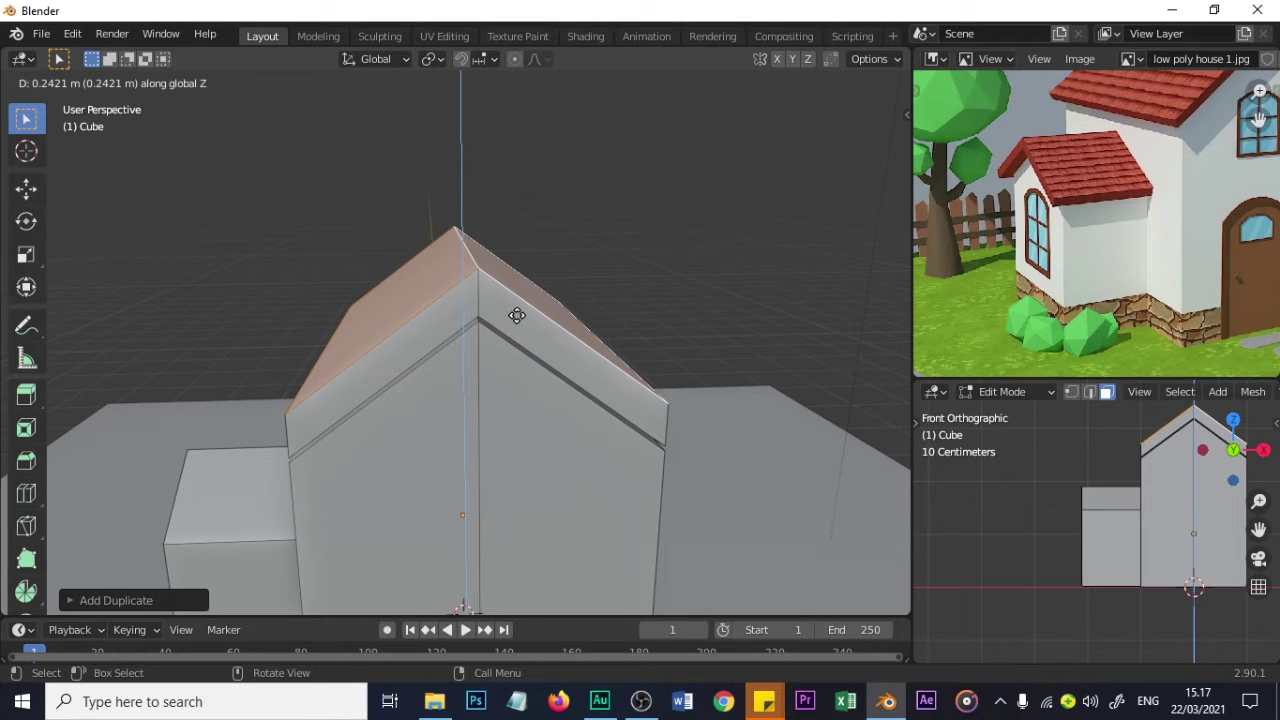
pyautogui.press('Escape')
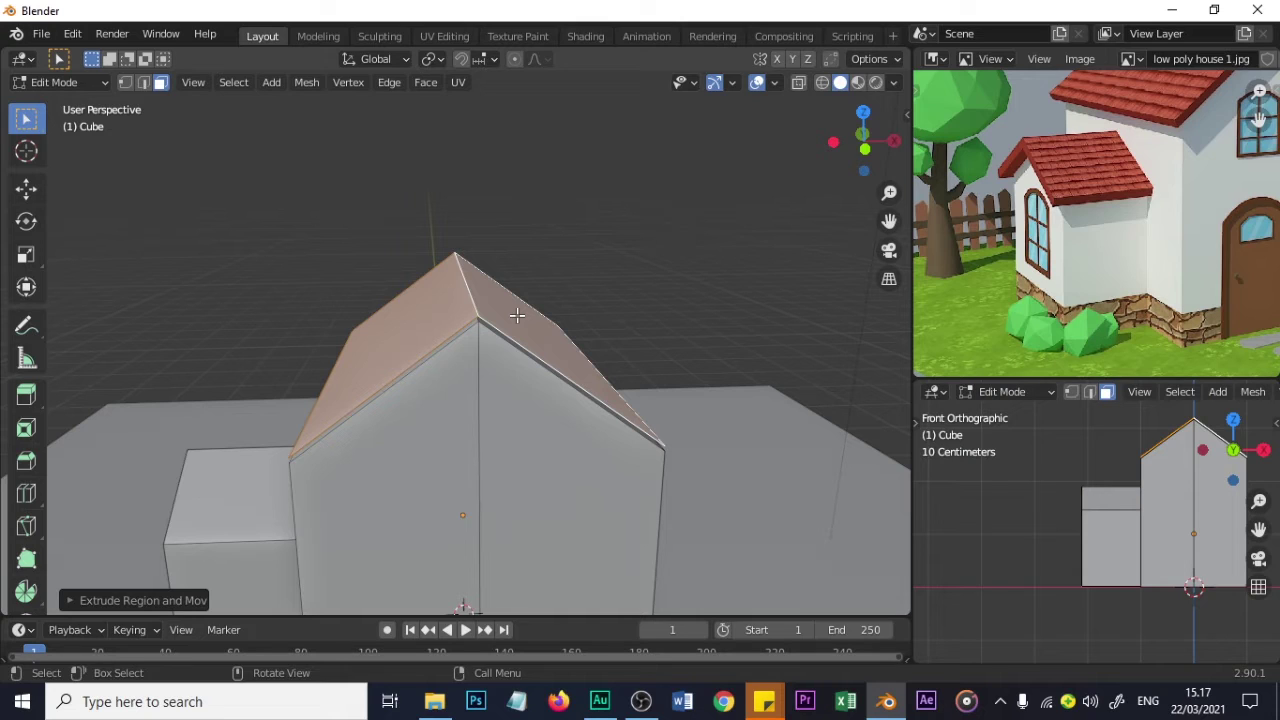
# - Extrude the duplicated main roof faces along their normals by about 0.11 m to form a roof slab, using Extrude Along Normals
pyautogui.click(27, 398)
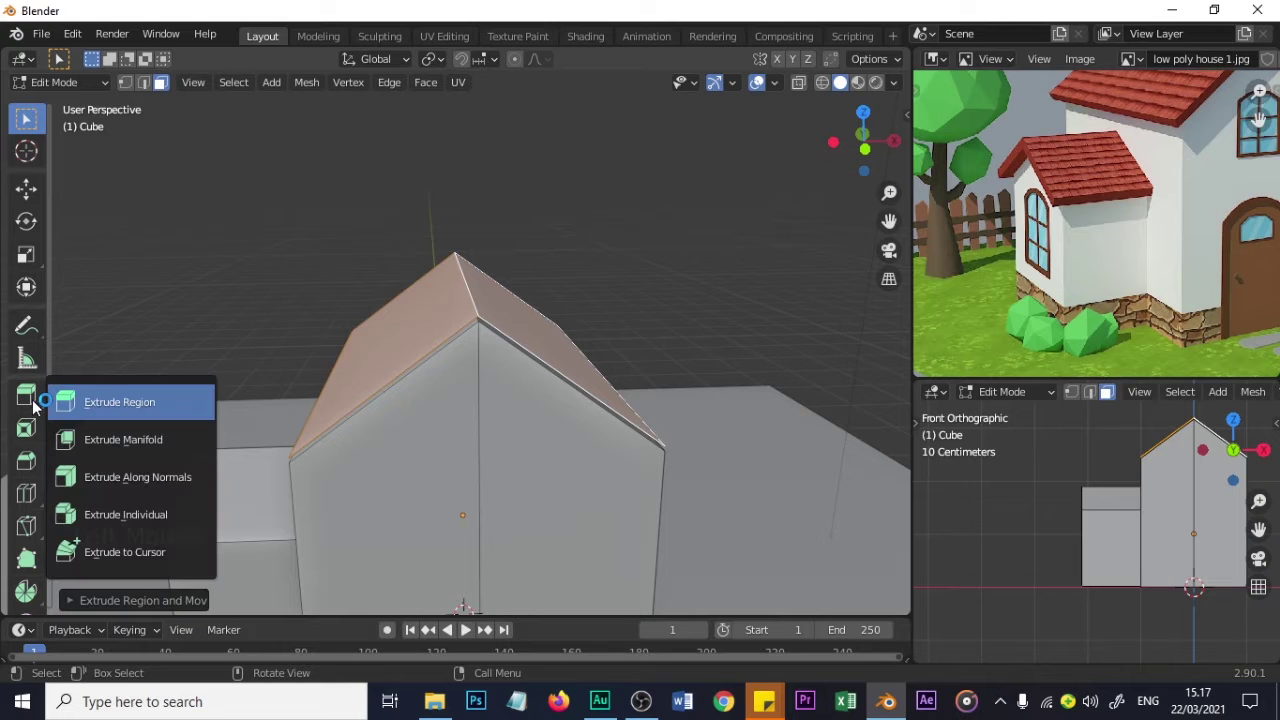
pyautogui.click(36, 403)
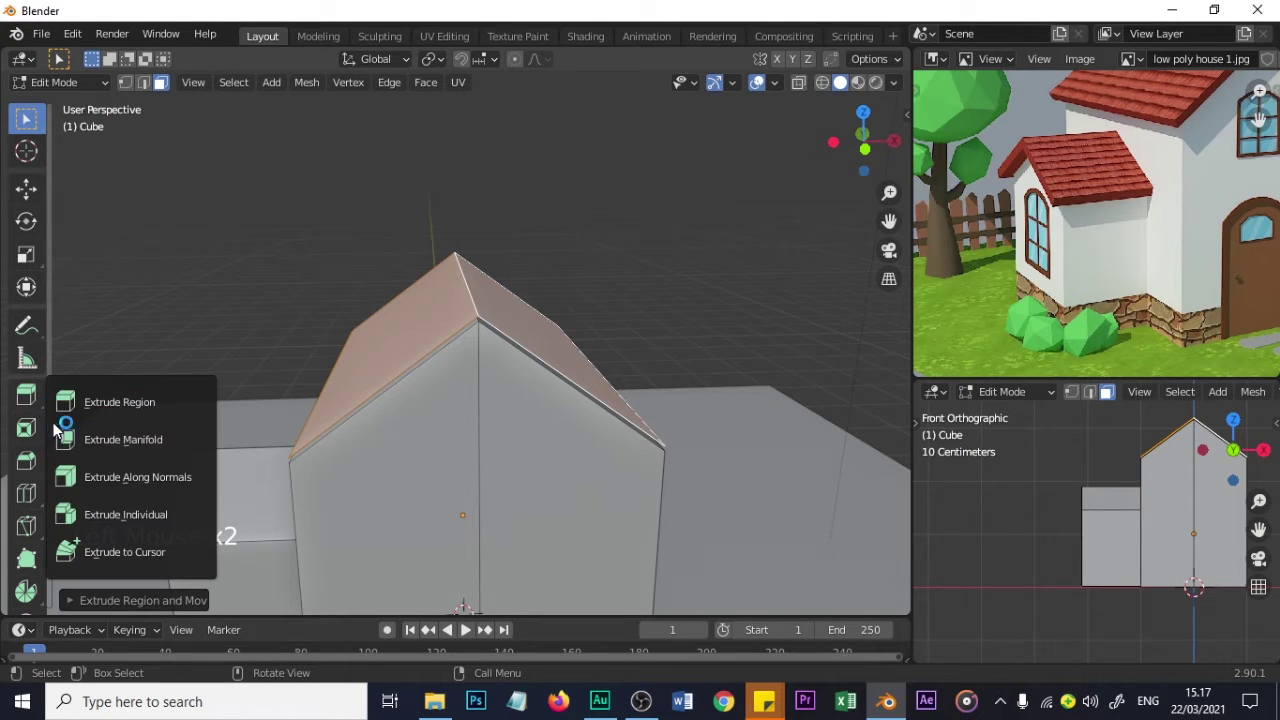
pyautogui.click(65, 478)
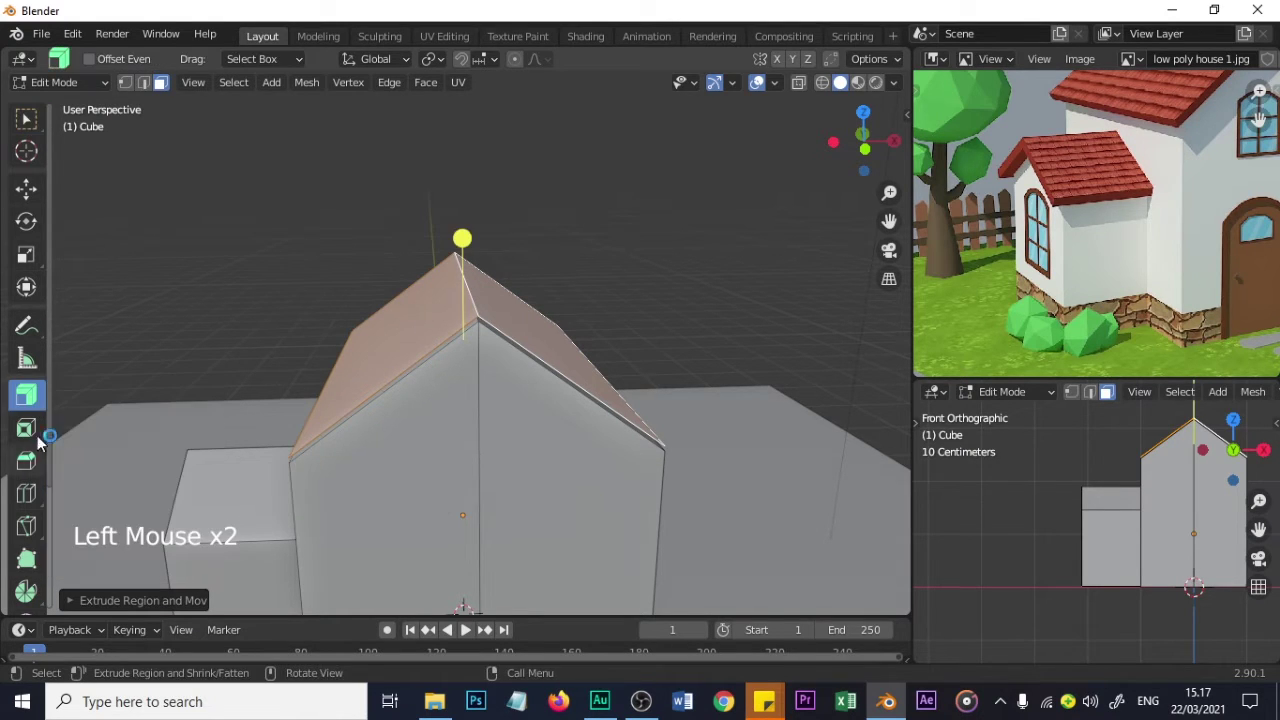
pyautogui.click(27, 397)
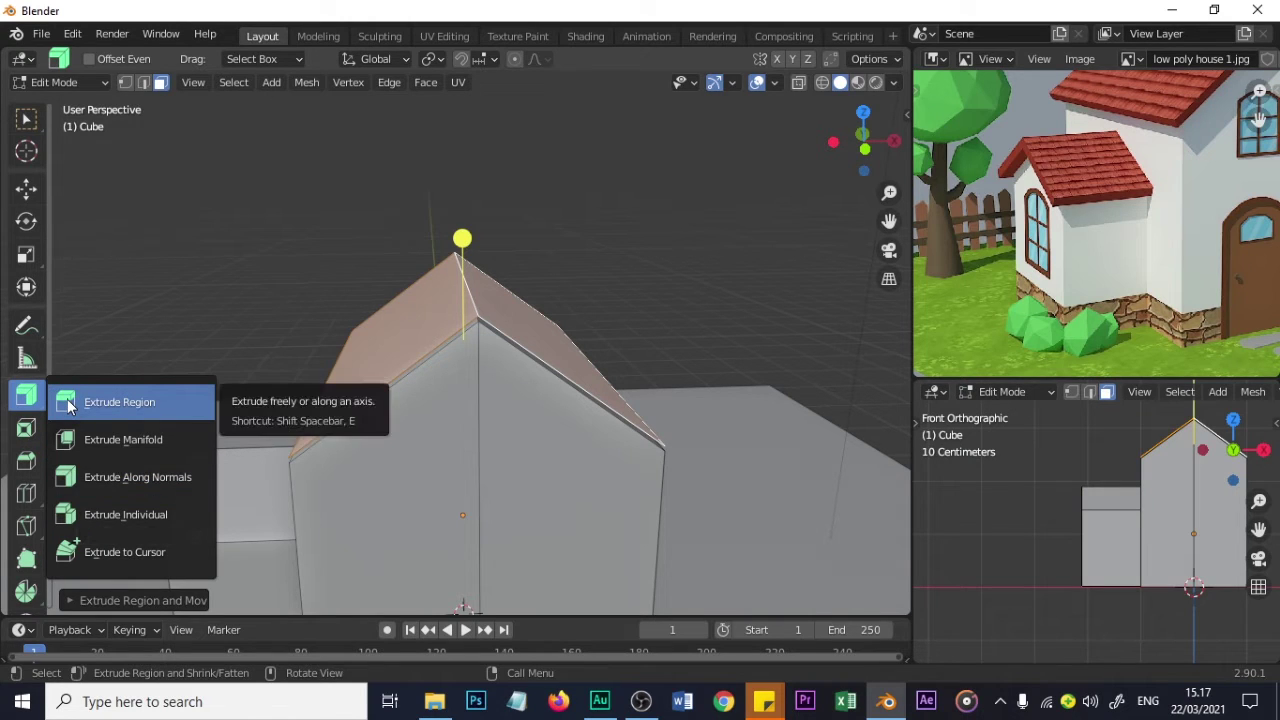
pyautogui.click(101, 479)
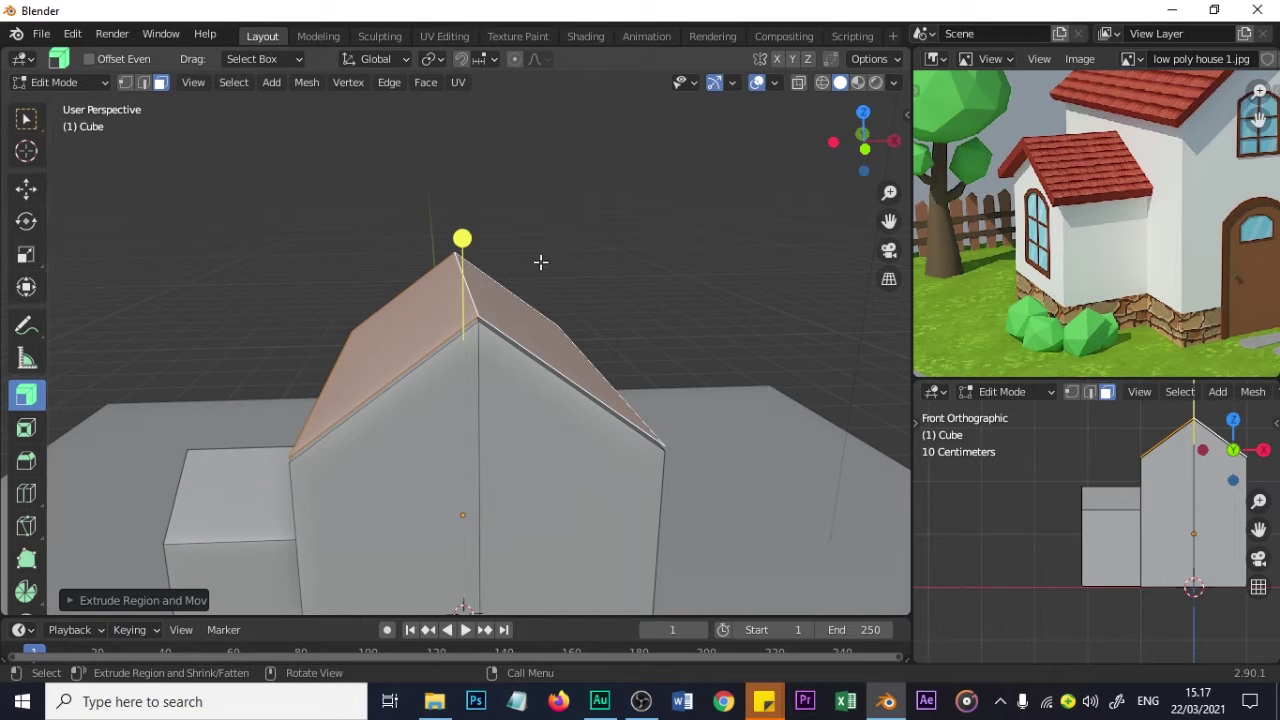
pyautogui.moveTo(458, 216); pyautogui.dragTo(500, 271, button='middle')
pyautogui.scroll(2, 497, 260)
pyautogui.scroll(-1, 497, 260)
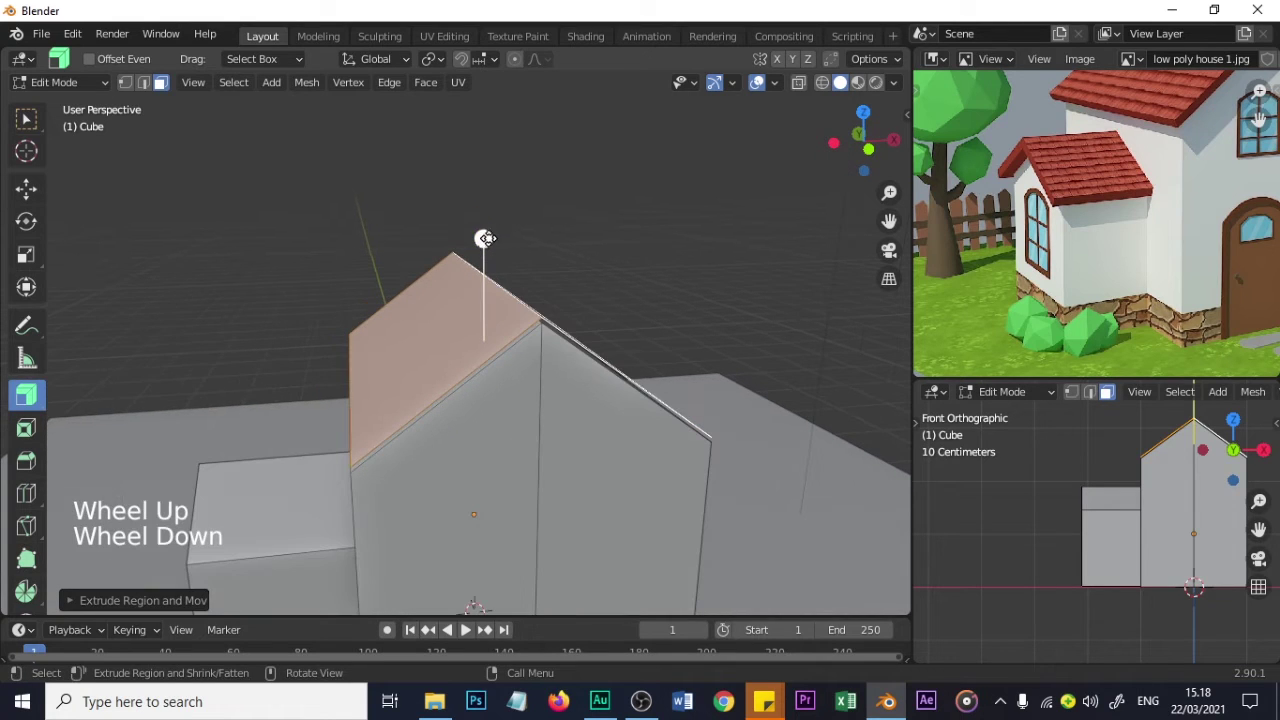
pyautogui.moveTo(484, 242); pyautogui.dragTo(473, 240)
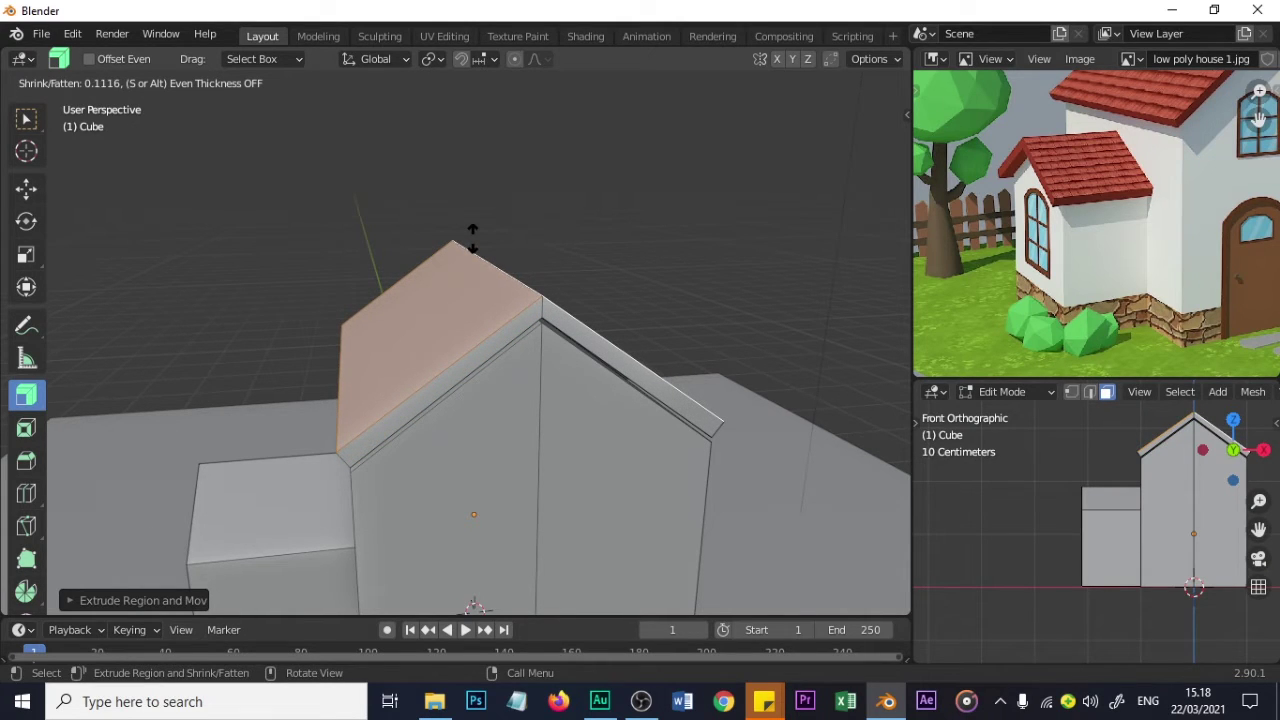
pyautogui.click(473, 240)
# - Select all linked geometry of the main roof slab and scale it up uniformly in three passes so it overhangs the walls
pyautogui.moveTo(503, 288)
pyautogui.mouseDown(button='middle')
pyautogui.moveTo(486, 297)
pyautogui.moveTo(537, 329)
pyautogui.moveTo(500, 332)
pyautogui.moveTo(512, 311)
pyautogui.mouseUp(button='middle')
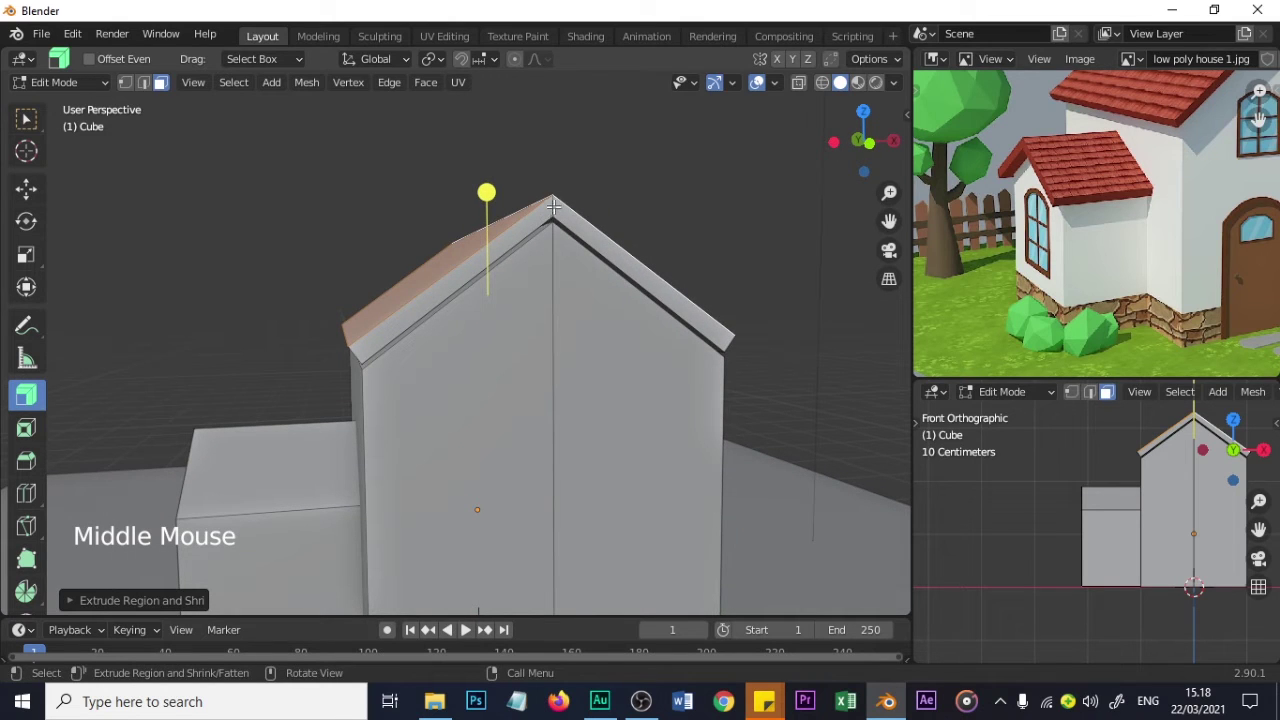
pyautogui.press('l')
pyautogui.moveTo(565, 255); pyautogui.dragTo(522, 314, button='middle')
pyautogui.scroll(-1, 540, 320)
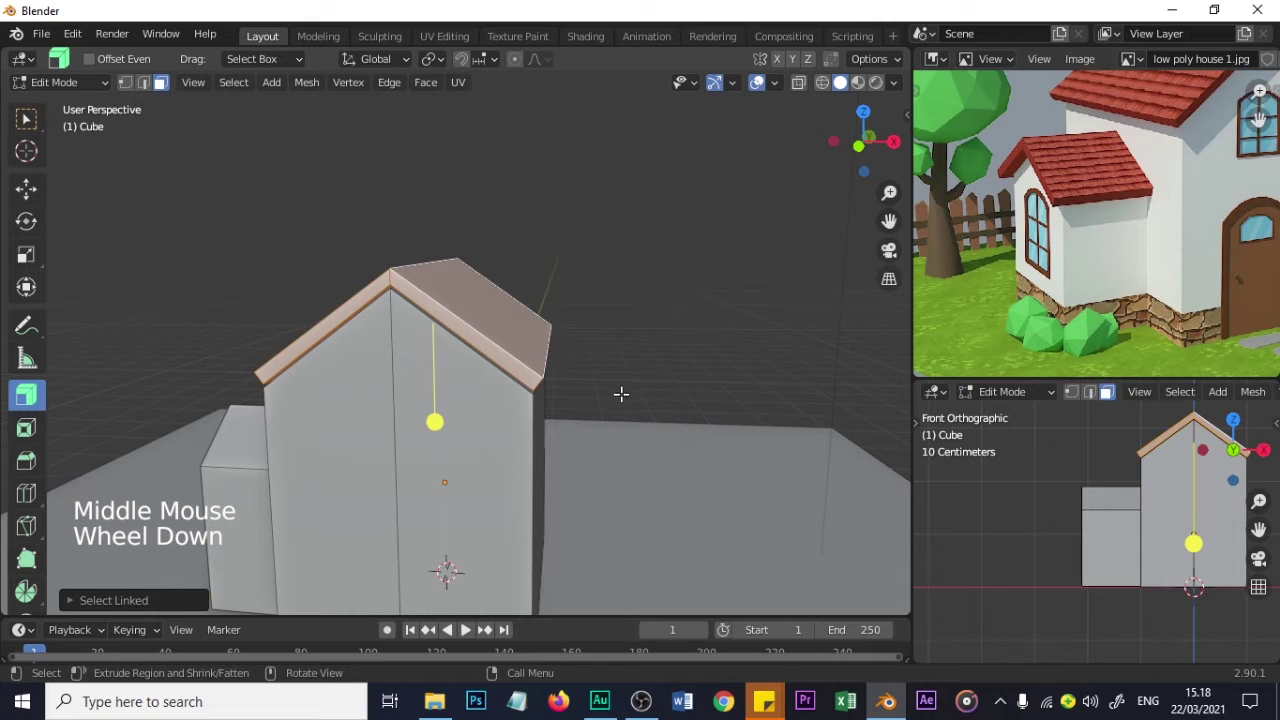
pyautogui.press('s')
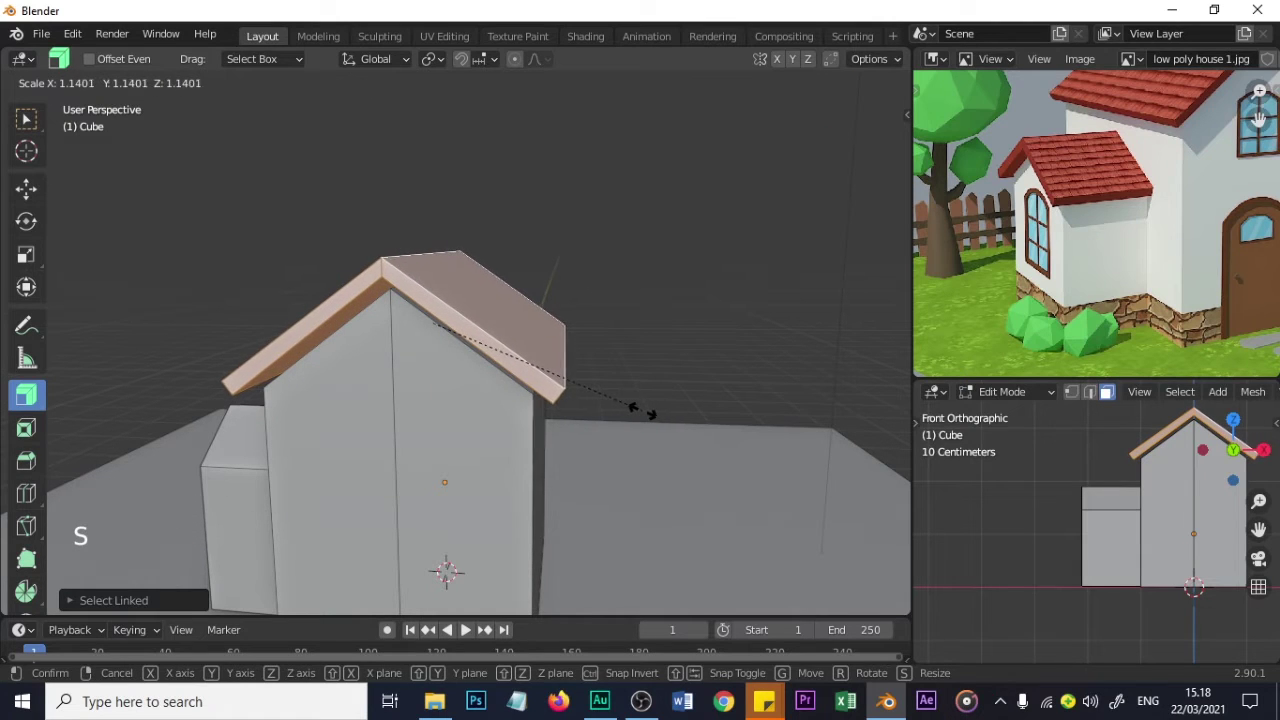
pyautogui.click(643, 410)
pyautogui.moveTo(437, 423); pyautogui.dragTo(480, 400, button='middle')
pyautogui.press('s')
pyautogui.click(605, 415)
pyautogui.moveTo(590, 410); pyautogui.dragTo(520, 408, button='middle')
pyautogui.press('s')
pyautogui.click(569, 409)
# - In the front view, scale the main roof slab down slightly to trim its overhang
pyautogui.keyDown('shift'); pyautogui.moveTo(1125, 493); pyautogui.dragTo(1020, 525, button='middle'); pyautogui.keyUp('shift')
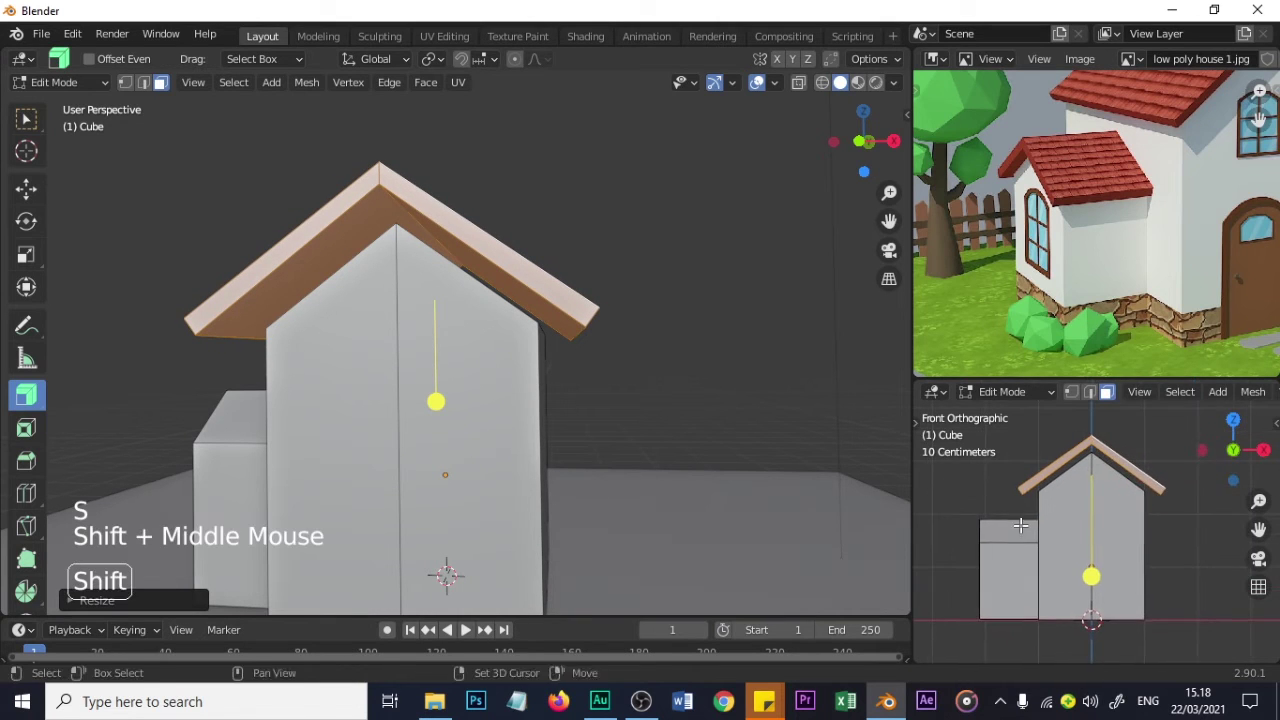
pyautogui.scroll(2, 1020, 525)
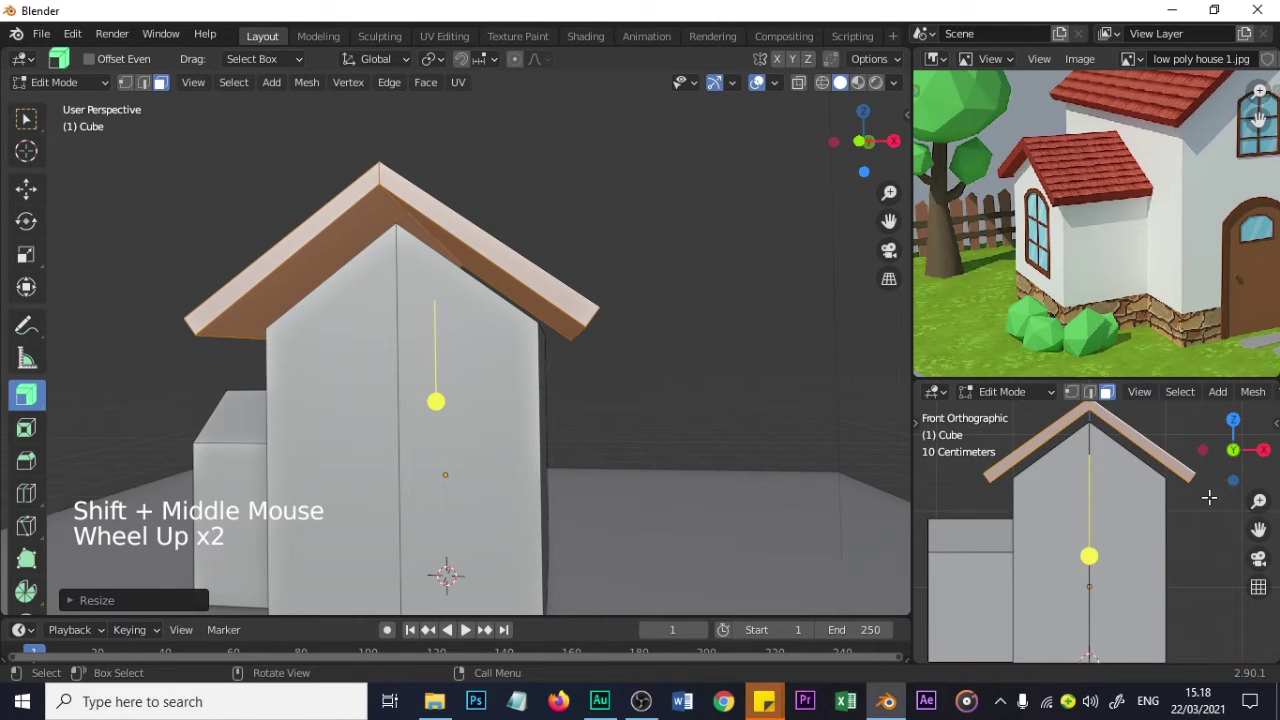
pyautogui.press('s')
pyautogui.click(1155, 500)
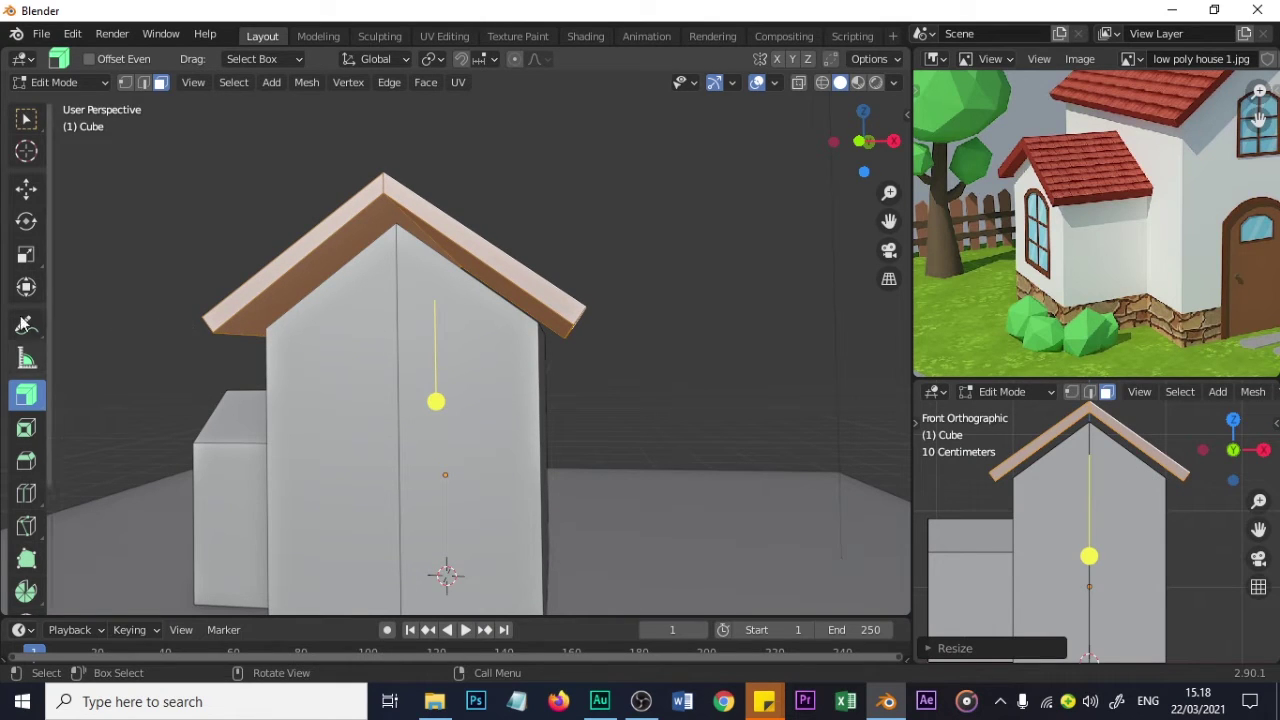
# - Return to the selection tool and lower the main roof slab along Z until it rests on the gable walls
pyautogui.click(27, 122)
pyautogui.press('g')
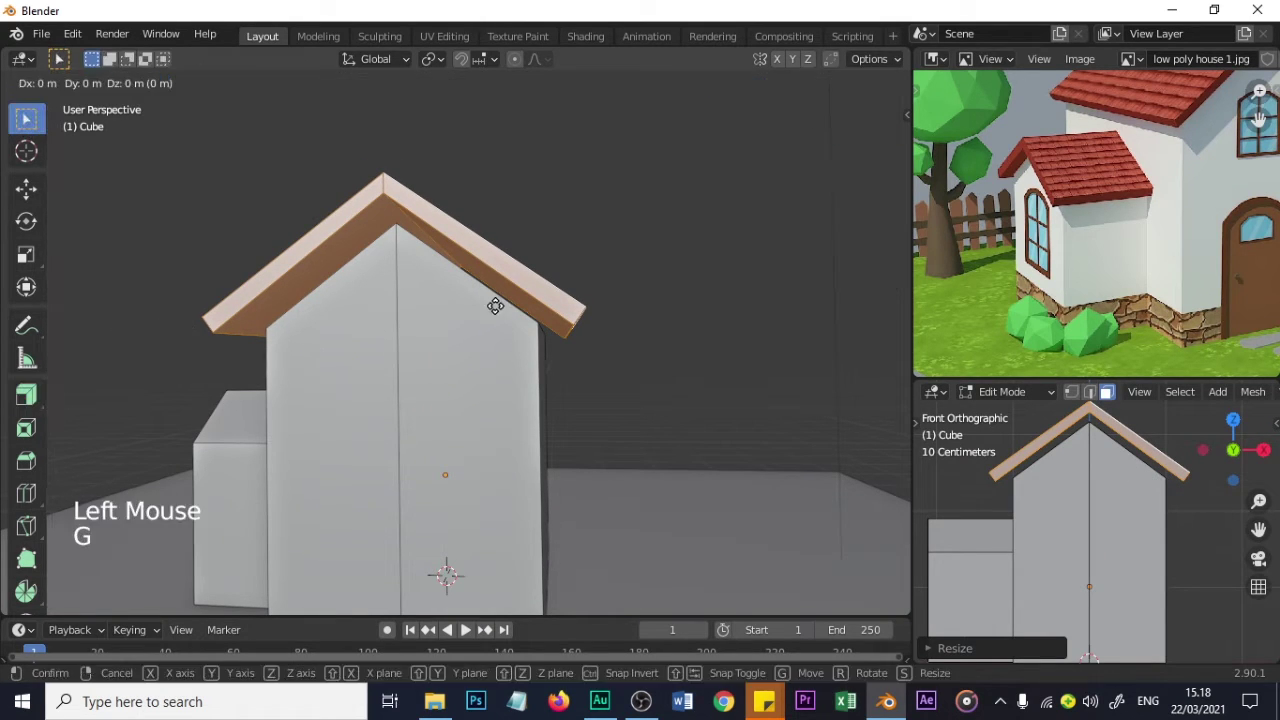
pyautogui.press('z')
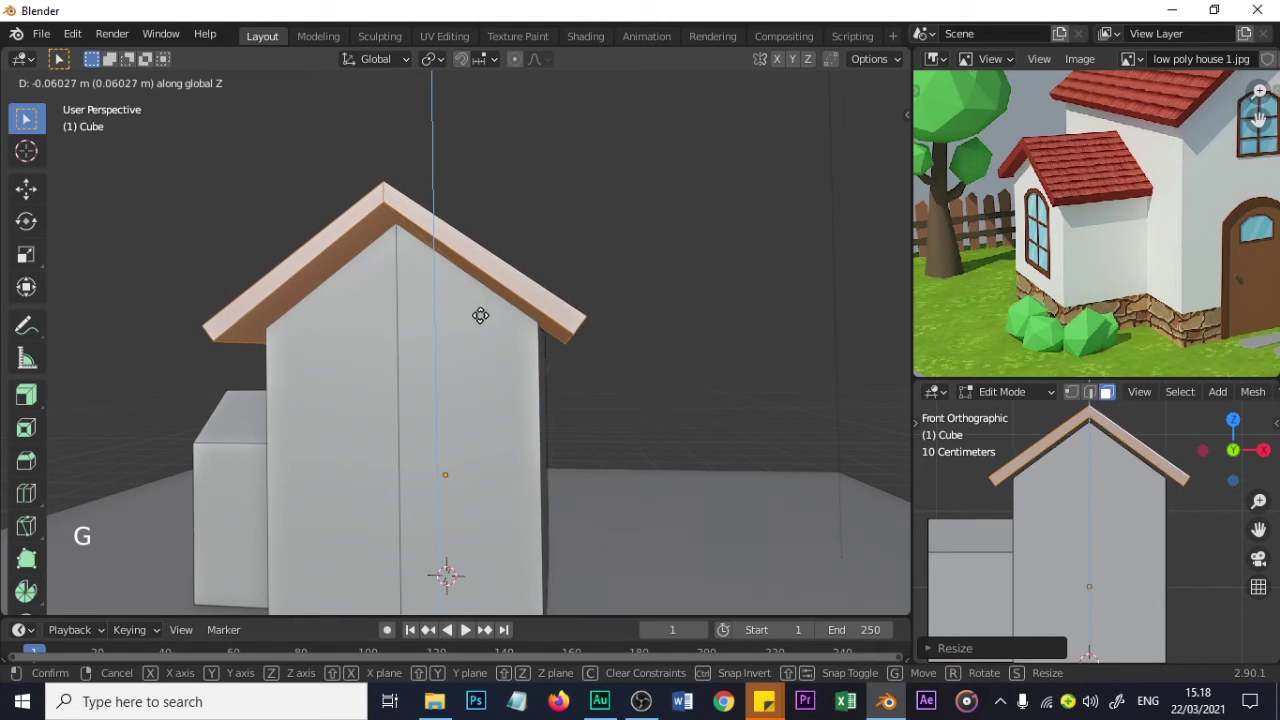
pyautogui.click(480, 320)
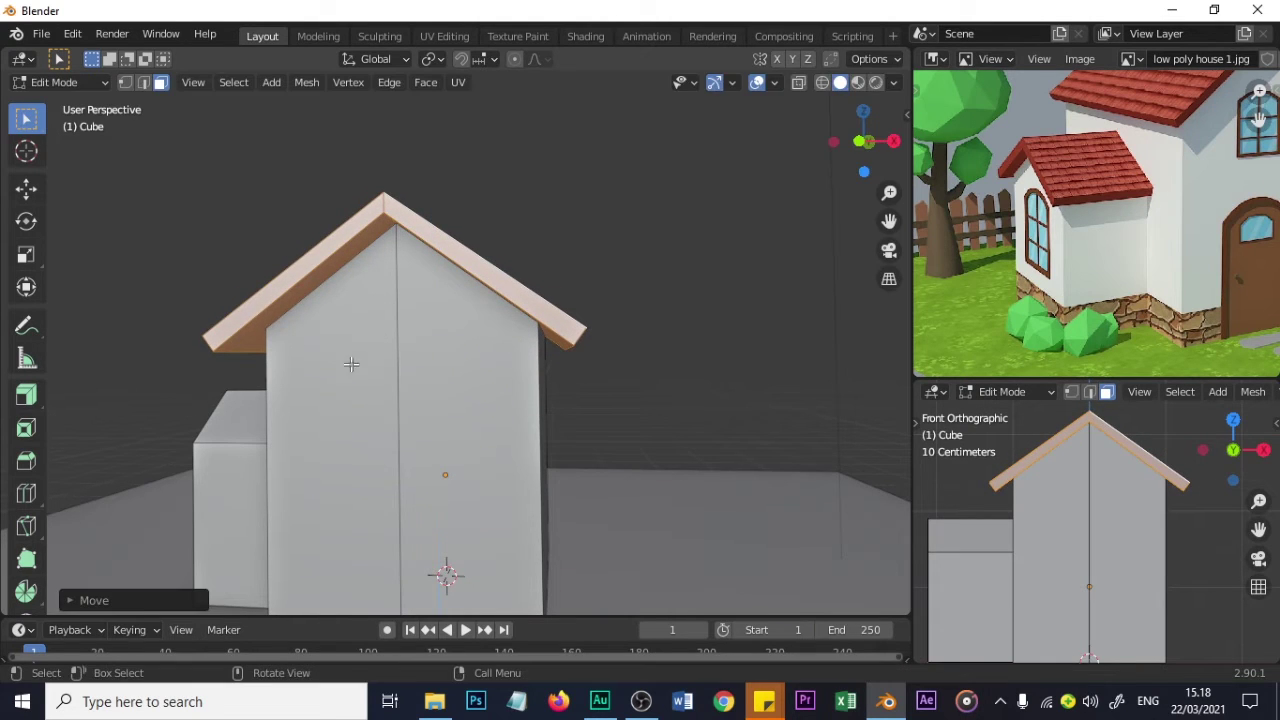
# - Select both roof faces of the side wing and duplicate them in place
pyautogui.moveTo(354, 386); pyautogui.dragTo(590, 447, button='middle')
pyautogui.click(476, 451)
pyautogui.keyDown('shift'); pyautogui.click(588, 445); pyautogui.keyUp('shift')
pyautogui.scroll(2, 590, 447)
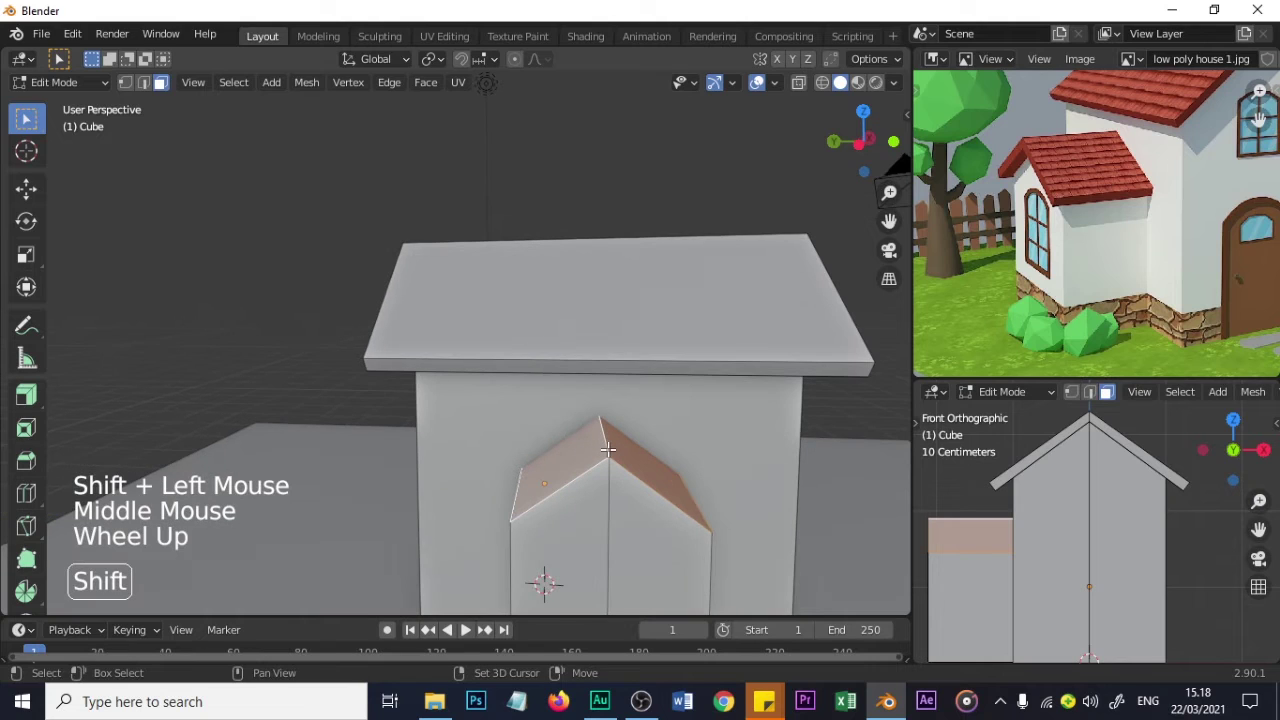
pyautogui.hotkey('shift', 'd')
pyautogui.click(608, 449)
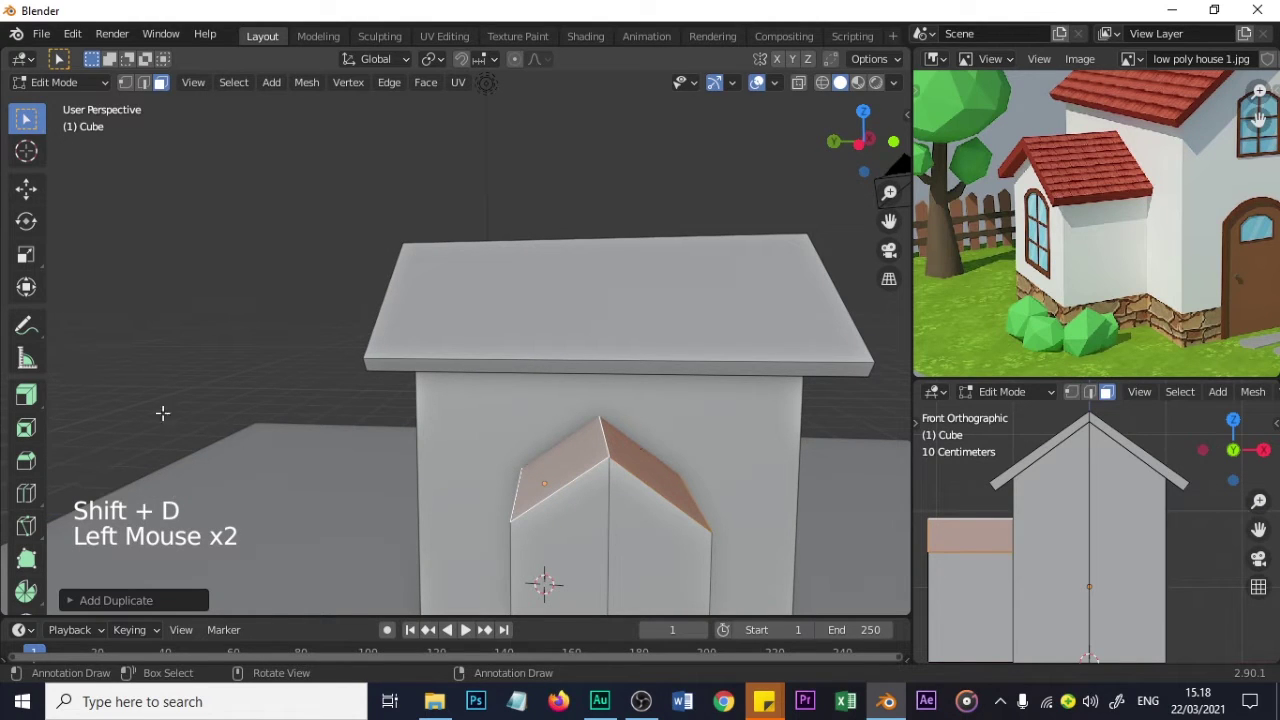
# - Extrude the duplicated side-wing roof faces along their normals by about 0.08 m to form a roof slab
pyautogui.click(26, 395)
pyautogui.click(604, 372)
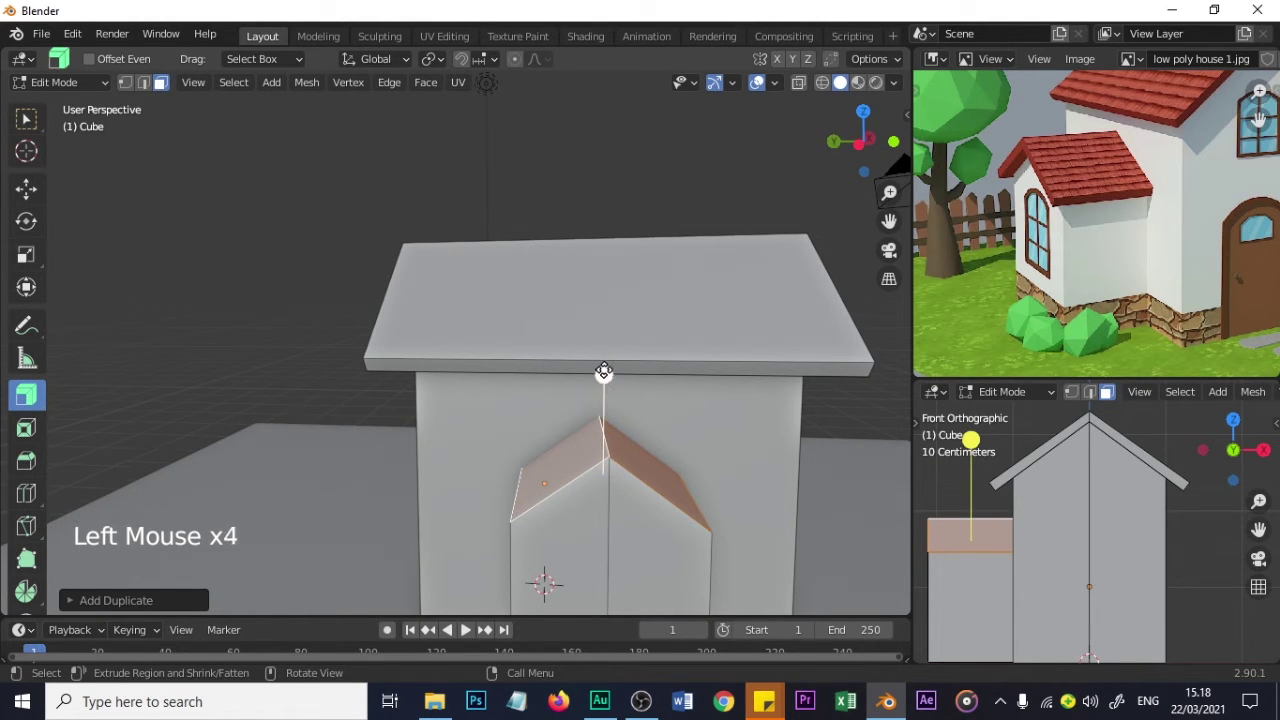
pyautogui.moveTo(602, 371); pyautogui.dragTo(599, 365)
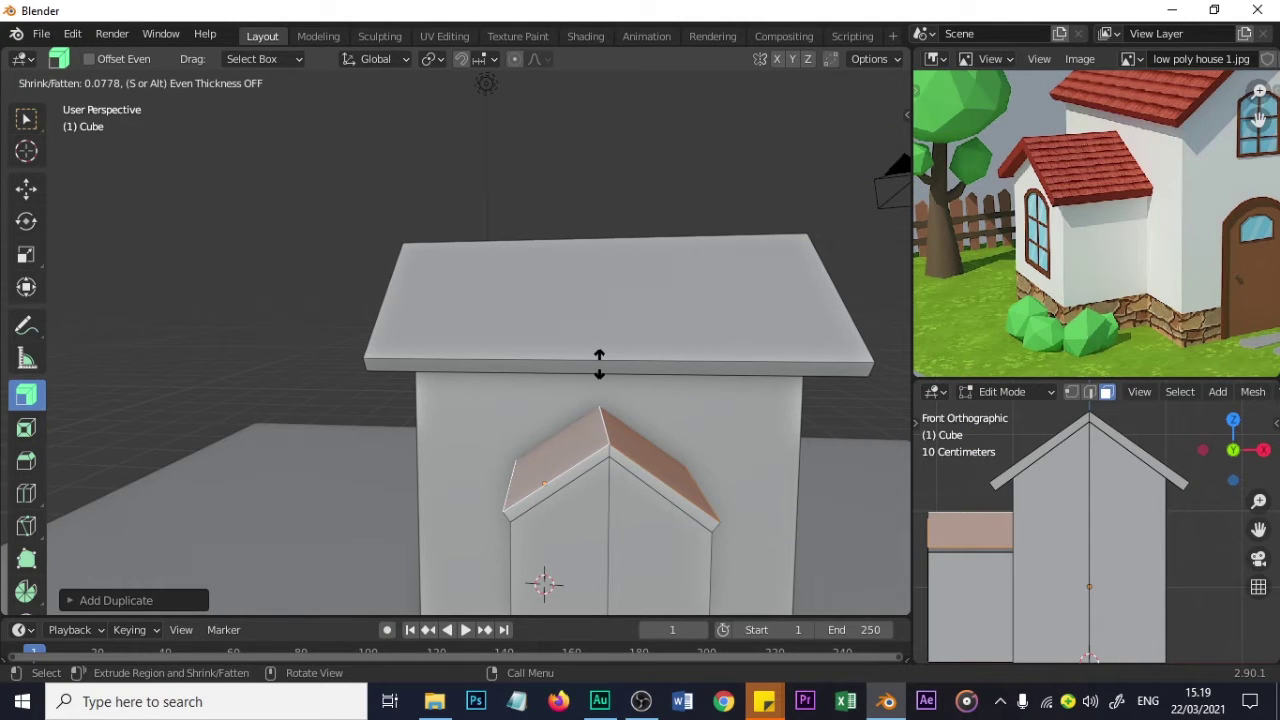
pyautogui.click(599, 365)
pyautogui.moveTo(1063, 488); pyautogui.dragTo(1064, 489, button='middle')
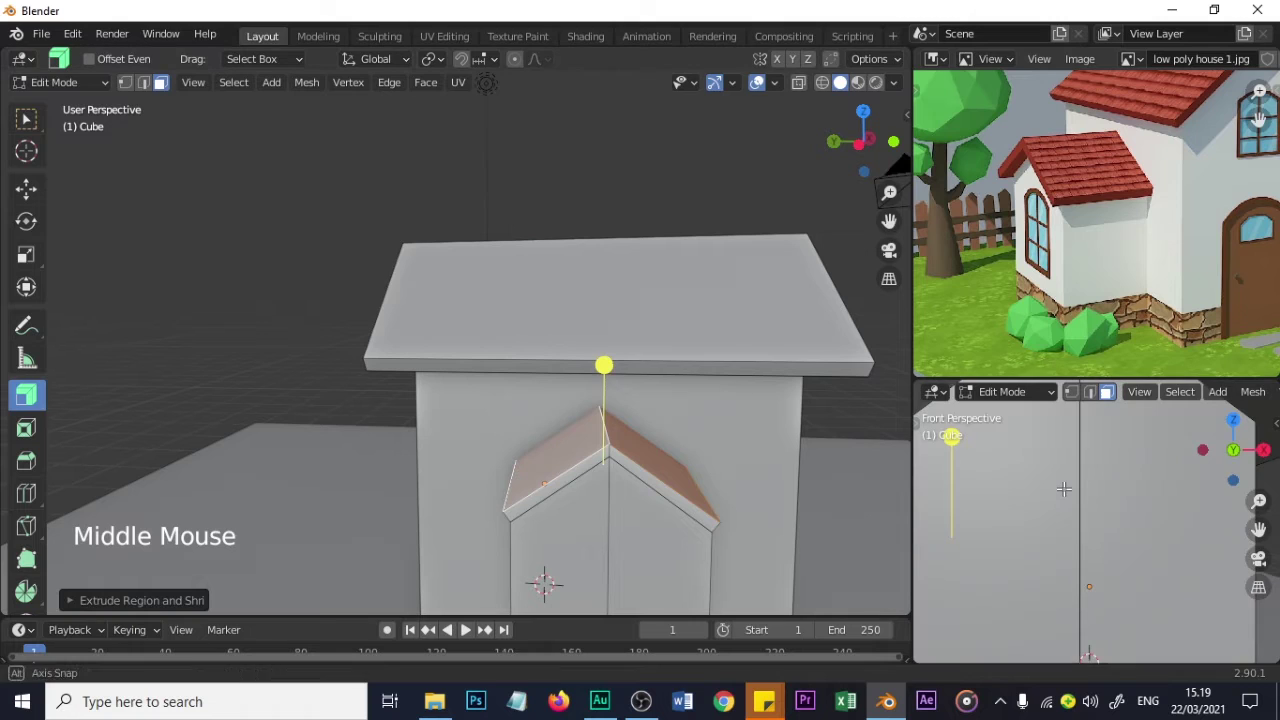
pyautogui.press('KP_3')
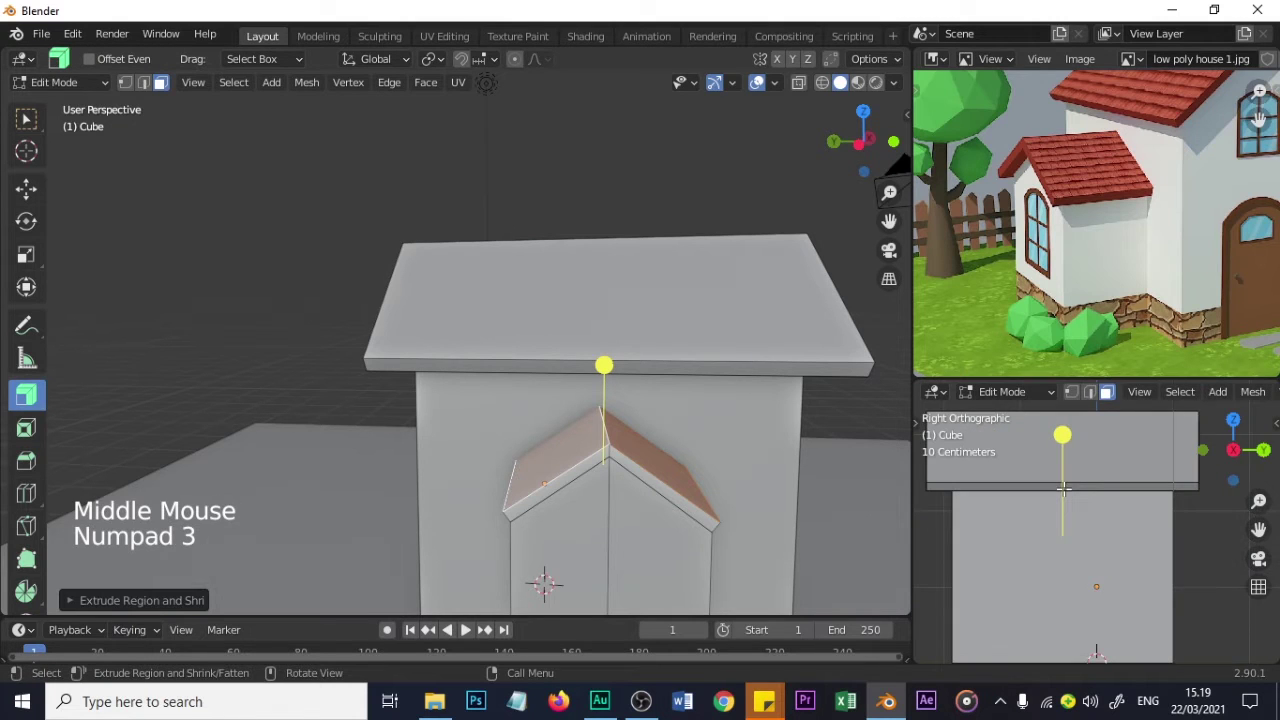
# - Set the secondary viewport to the left orthographic view, framed closely on the side-wing roof
pyautogui.scroll(-2, 1063, 488)
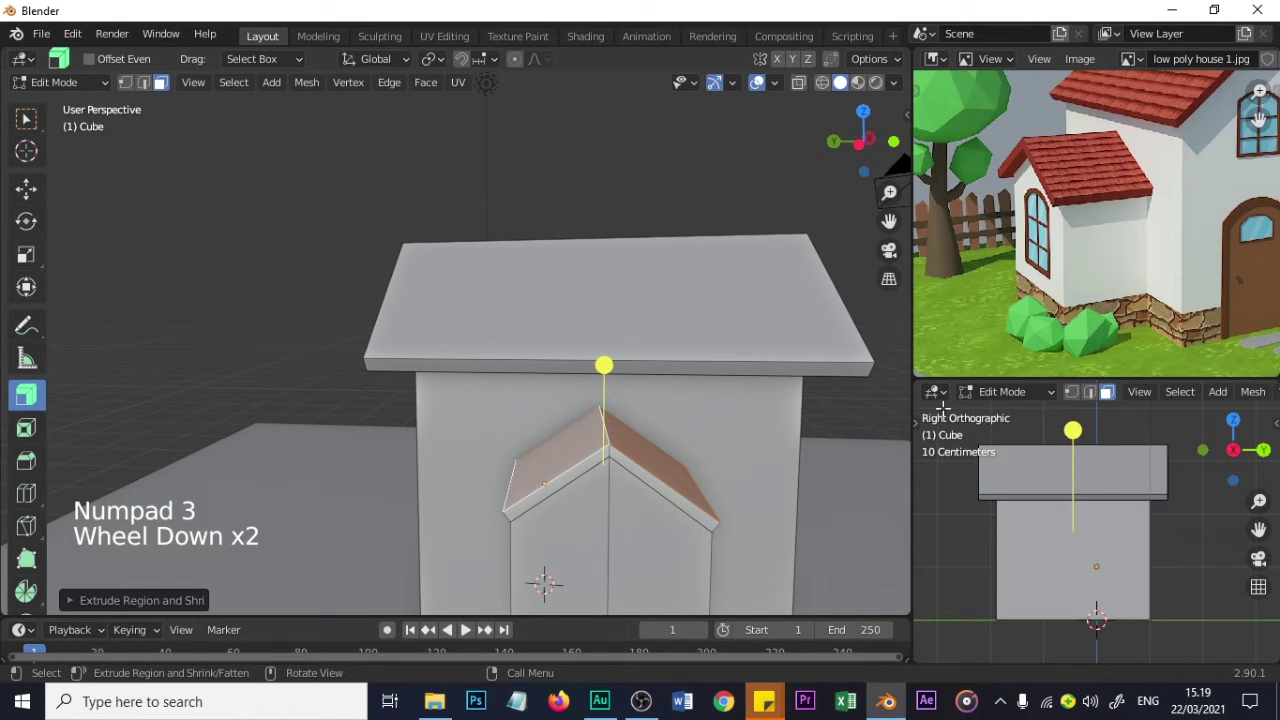
pyautogui.press('`')
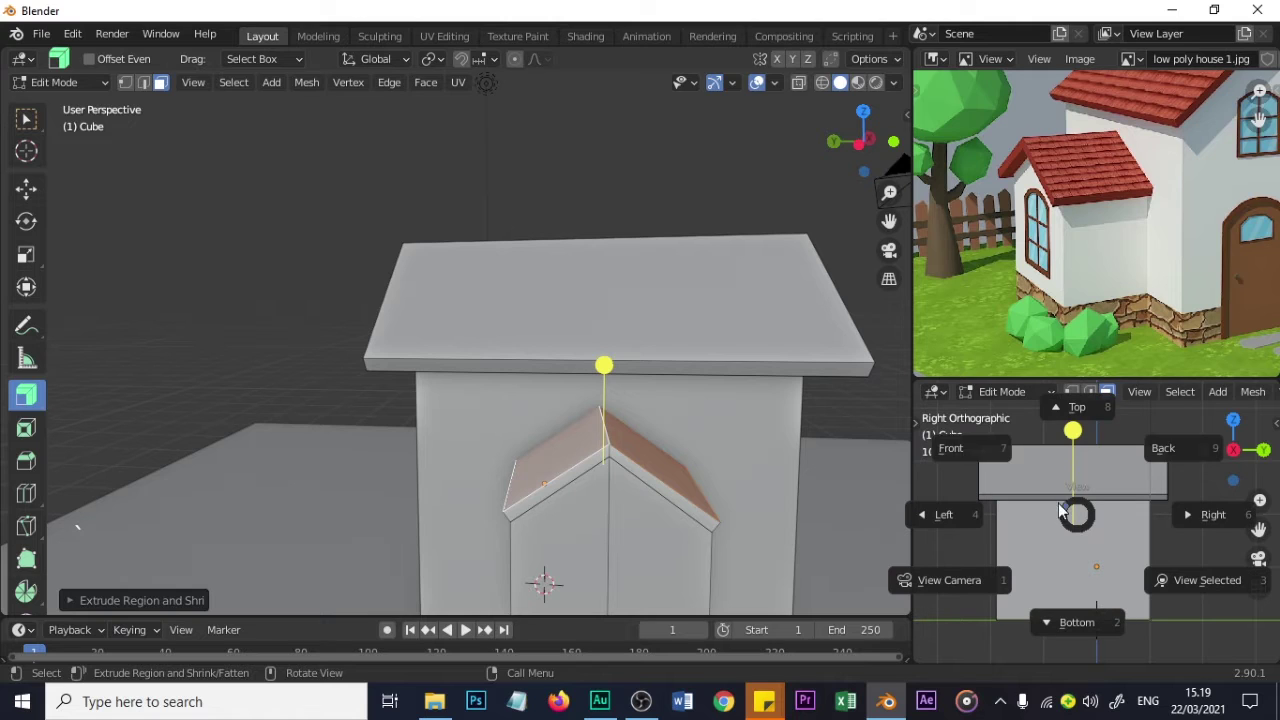
pyautogui.click(940, 517)
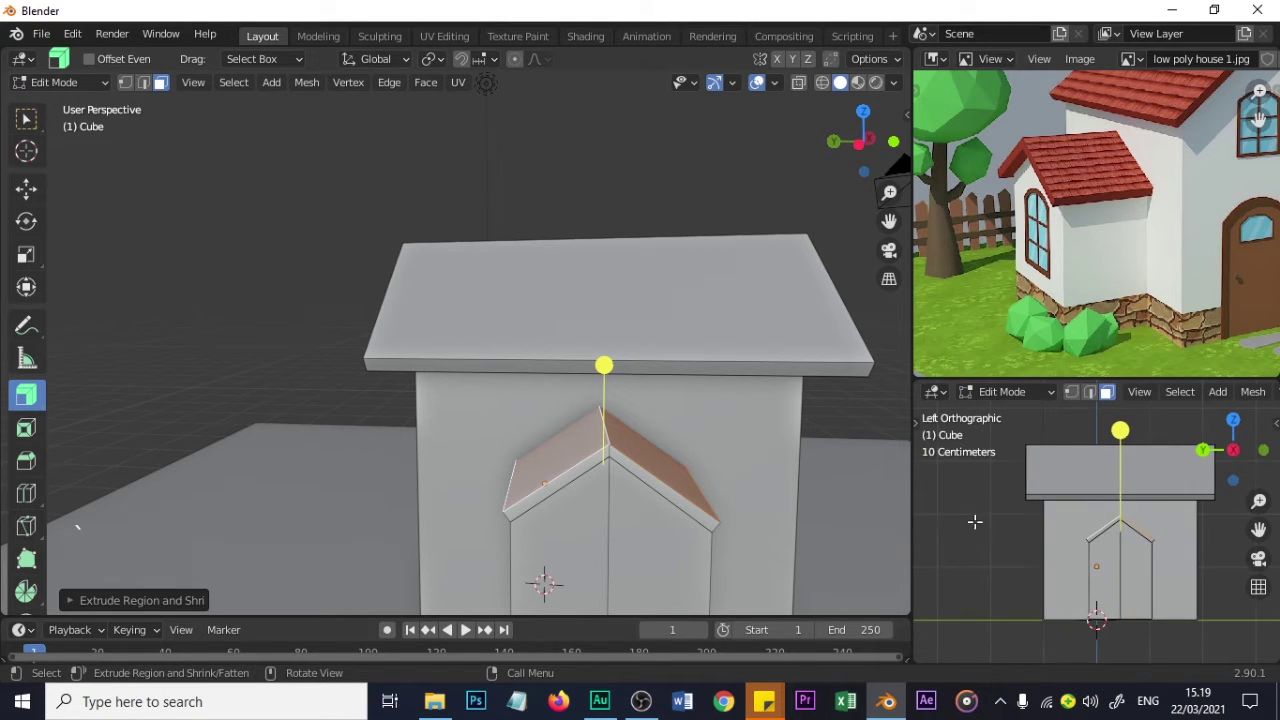
pyautogui.scroll(7, 1118, 540)
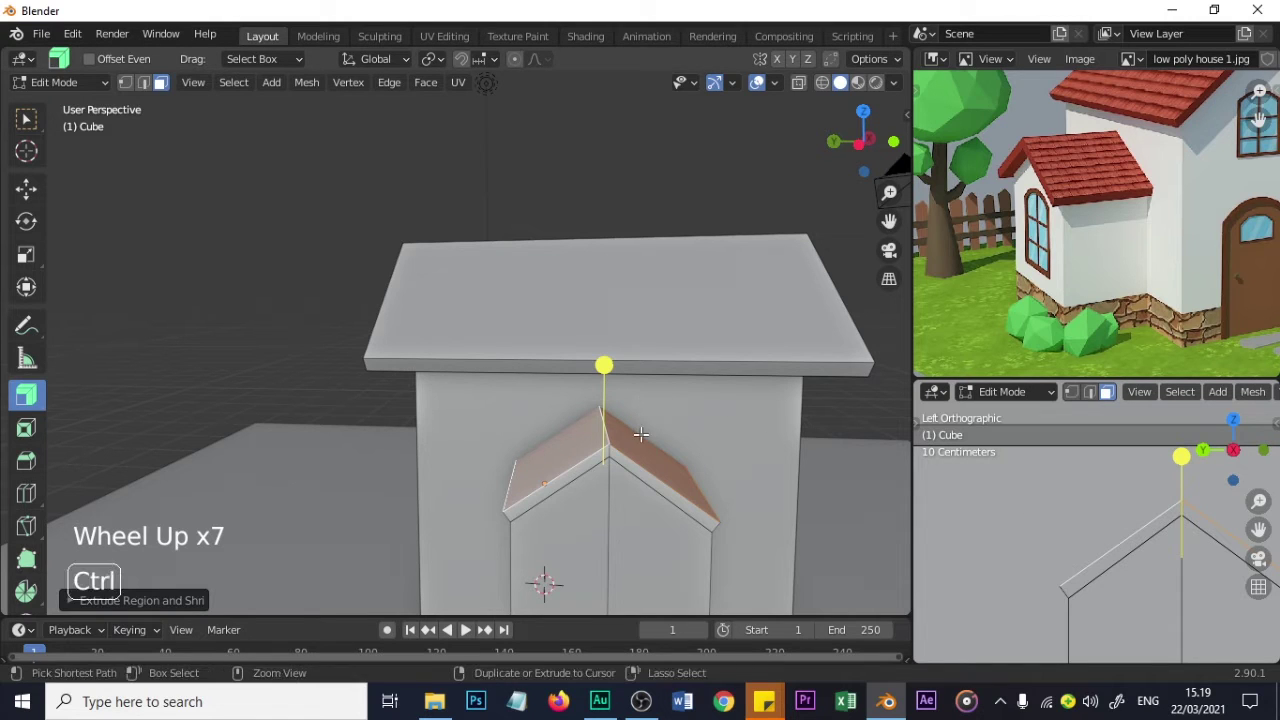
pyautogui.hotkey('ctrl', 'z')
pyautogui.moveTo(604, 366); pyautogui.dragTo(608, 369)
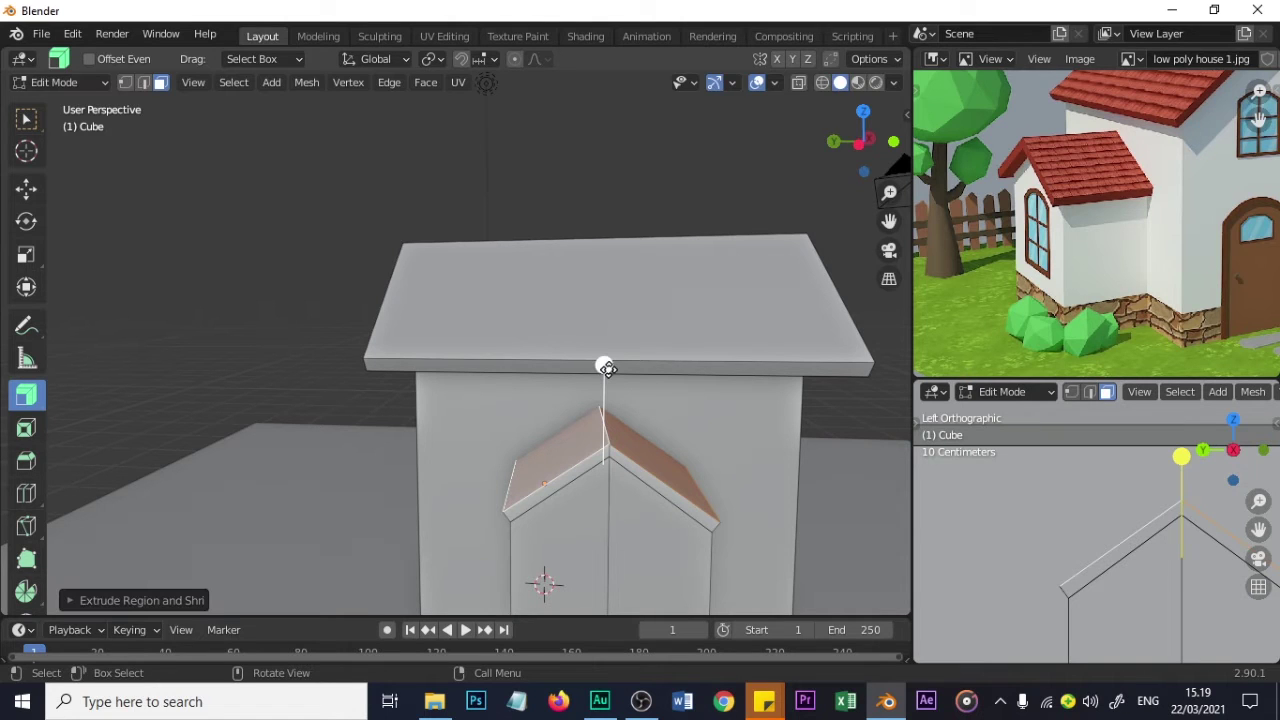
pyautogui.press('l')
pyautogui.click(648, 457)
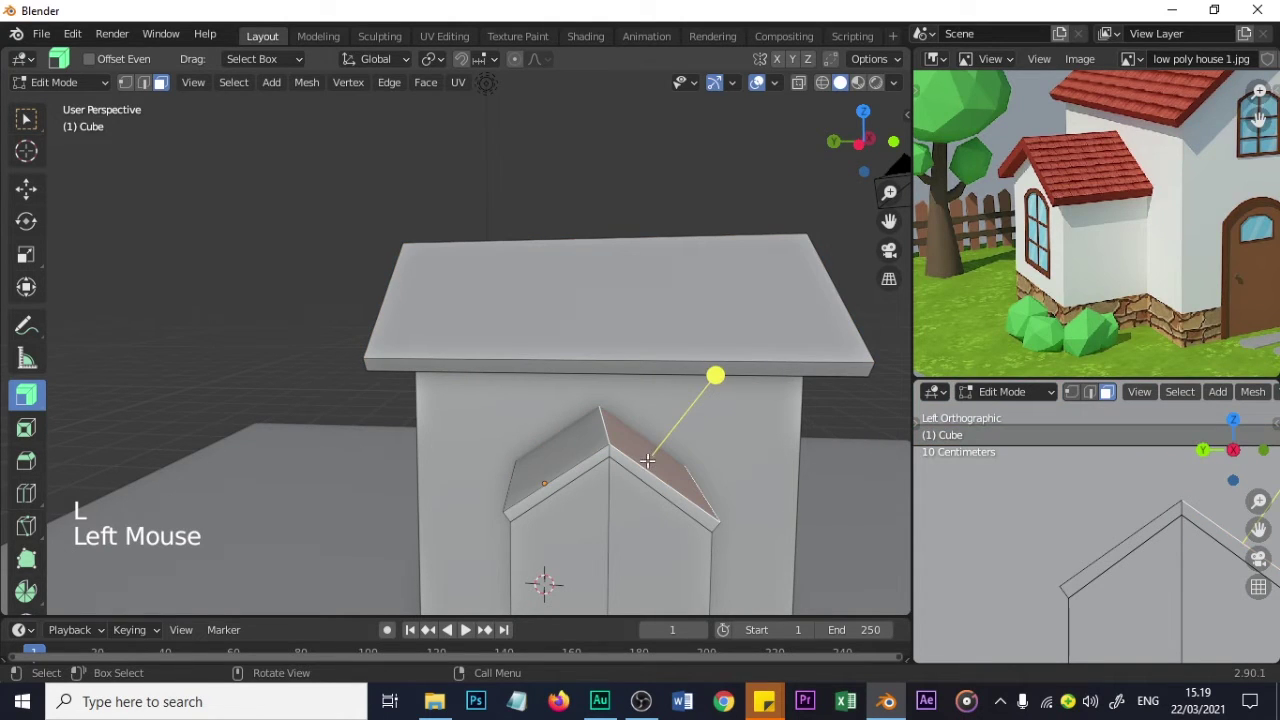
pyautogui.press('l')
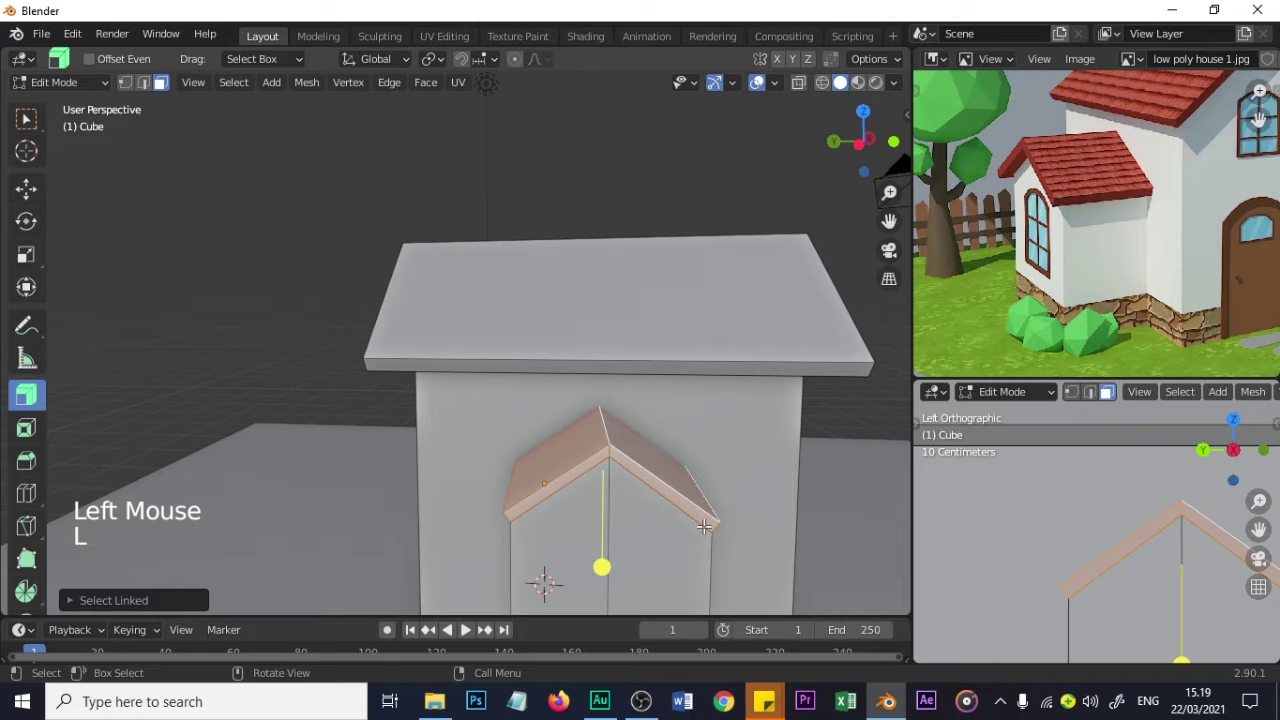
# - With the selection tool, select the whole linked side-wing roof slab and scale it up uniformly by about 1.3
pyautogui.click(26, 118)
pyautogui.click(300, 260)
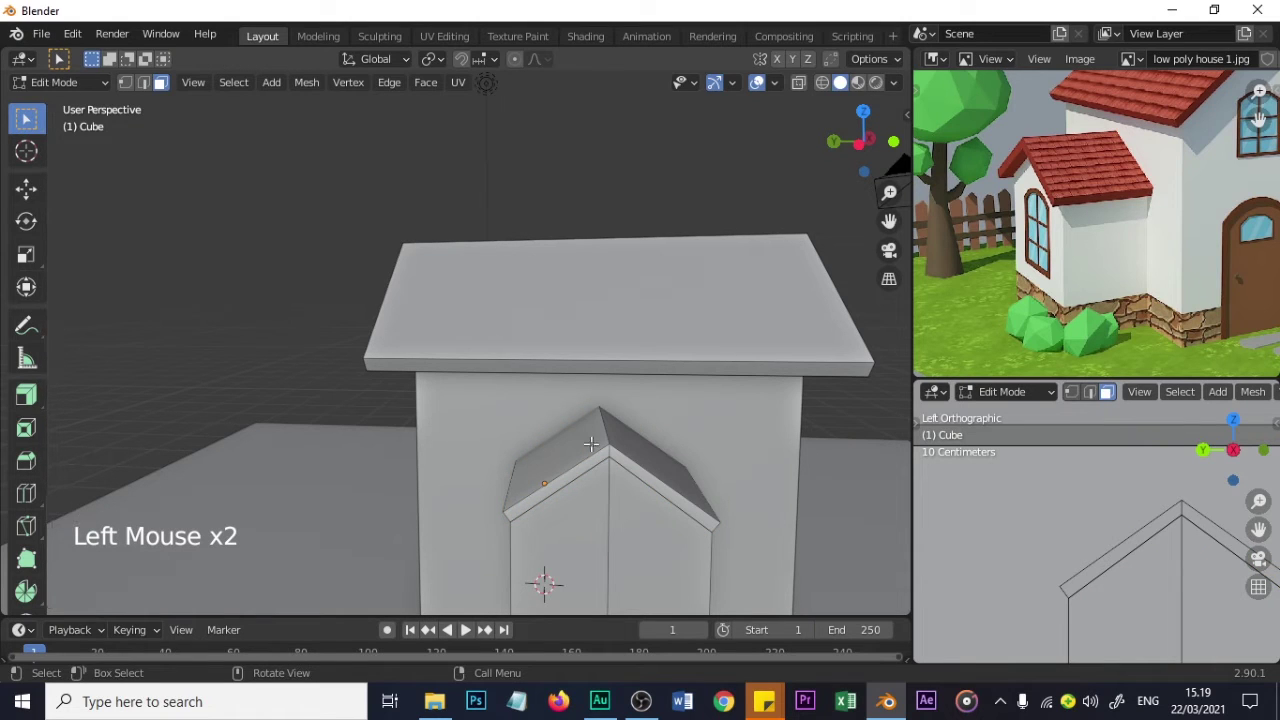
pyautogui.click(664, 459)
pyautogui.press('l')
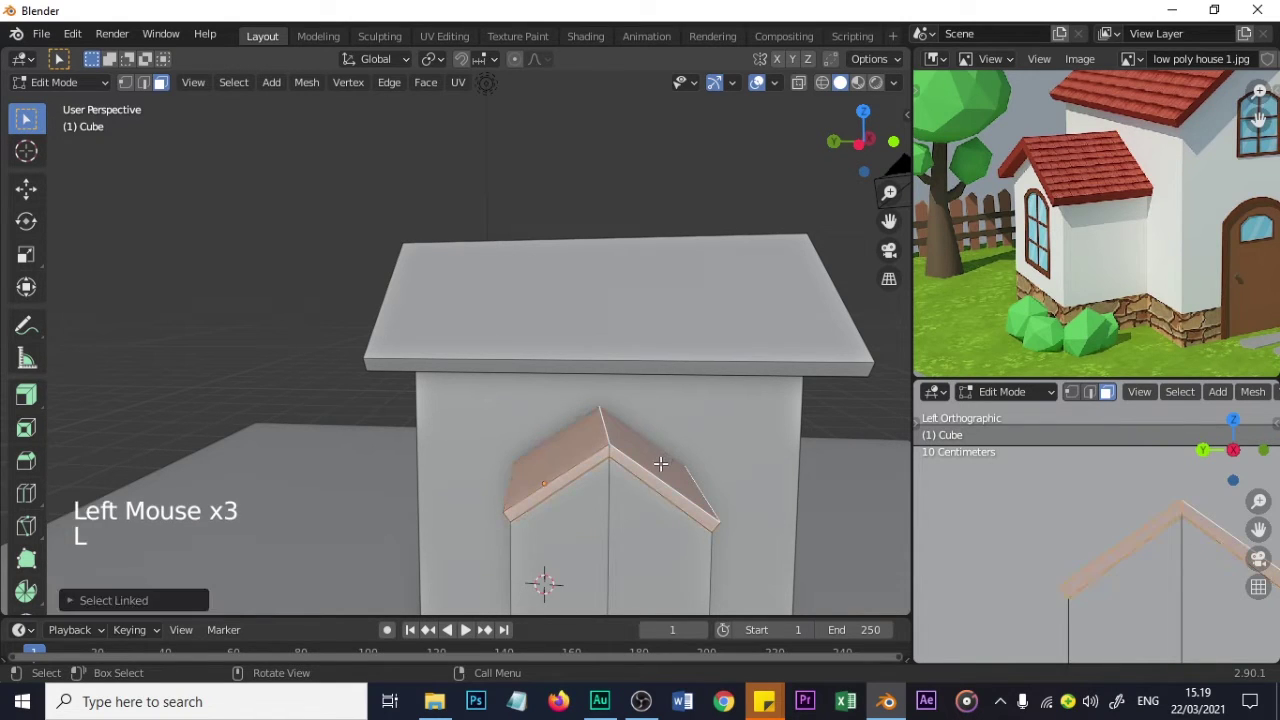
pyautogui.press('s')
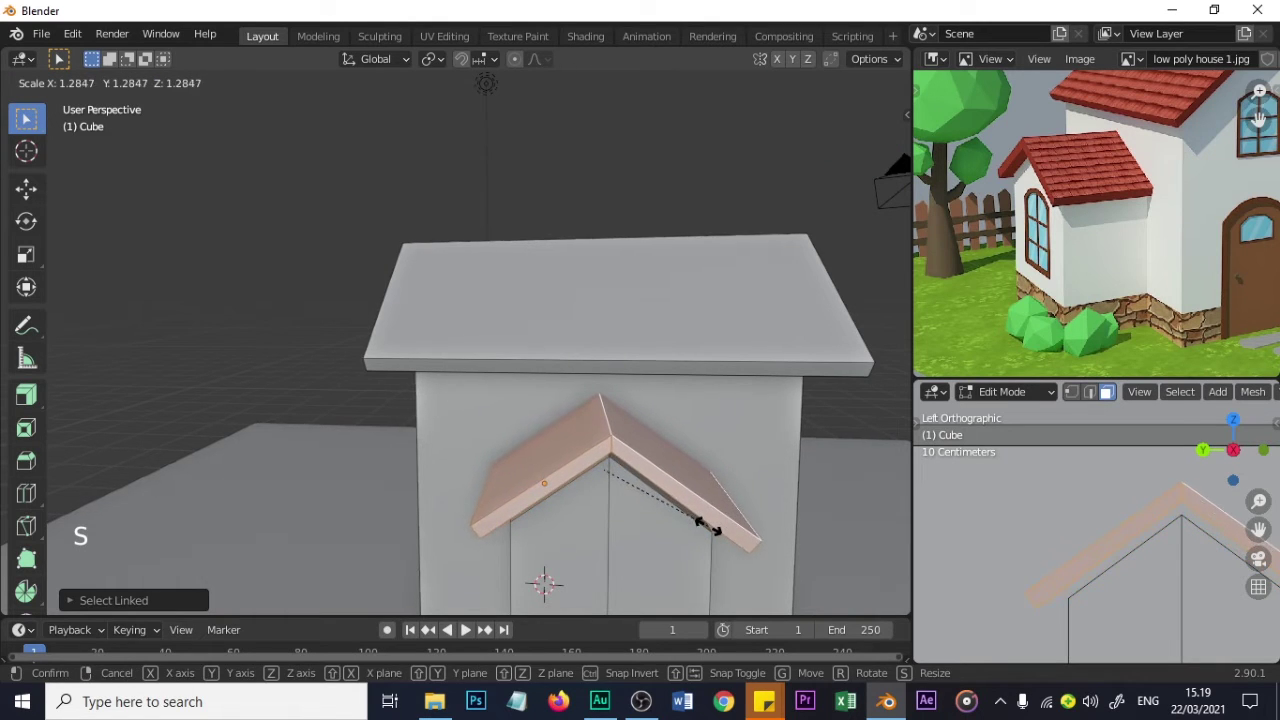
pyautogui.click(705, 531)
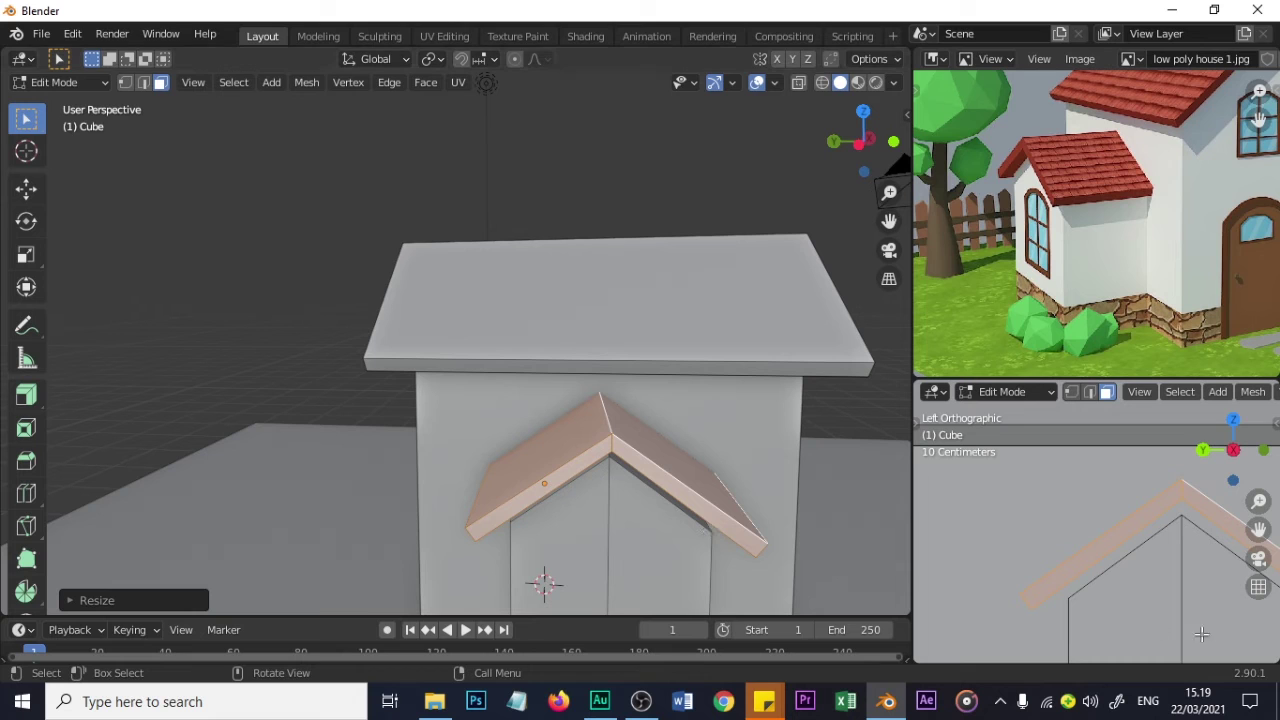
# - Lower the side-wing roof slab about 0.09 m along Z so it rests on the gable walls
pyautogui.scroll(-4, 1146, 575)
pyautogui.scroll(1, 1149, 557)
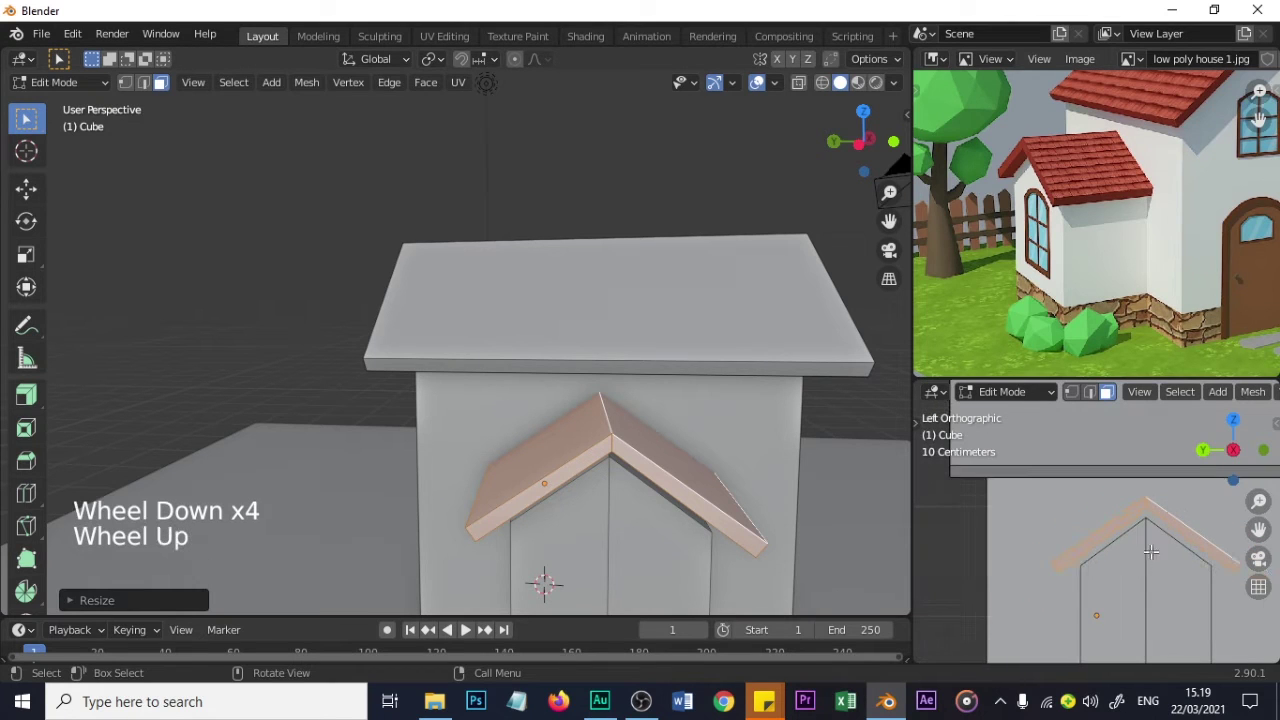
pyautogui.press('g')
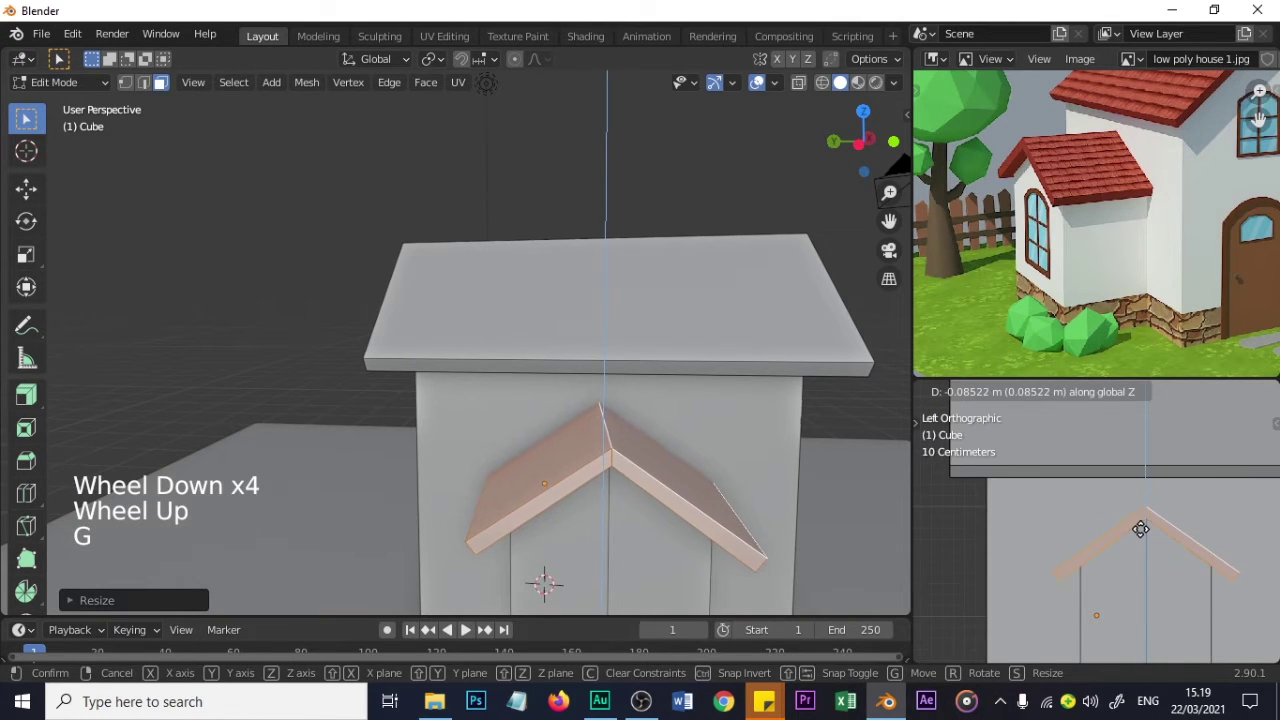
pyautogui.click(1148, 551)
# - Examine both roof slabs from around the house and compare their proportions with the full reference image
pyautogui.moveTo(691, 491); pyautogui.dragTo(555, 448, button='middle')
pyautogui.scroll(-3, 600, 477)
pyautogui.scroll(-3, 585, 467)
pyautogui.scroll(1, 555, 448)
pyautogui.scroll(3, 555, 448)
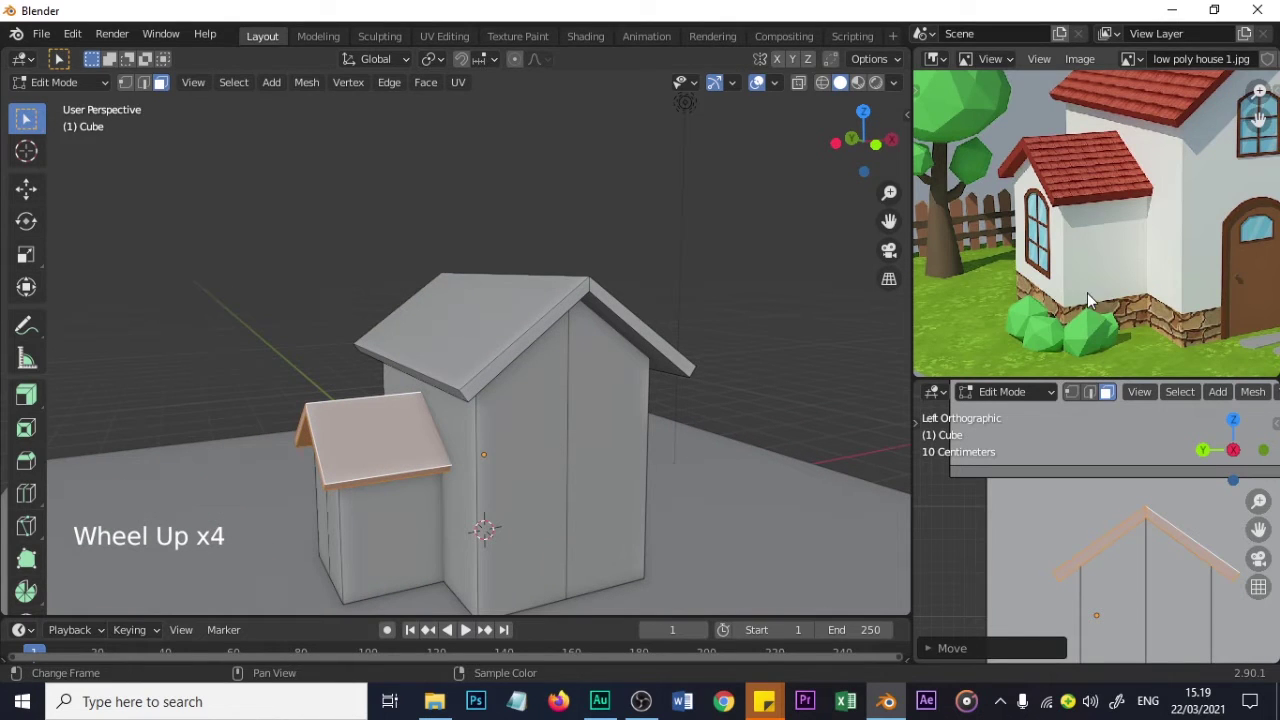
pyautogui.scroll(-4, 1090, 292)
pyautogui.scroll(2, 1097, 288)
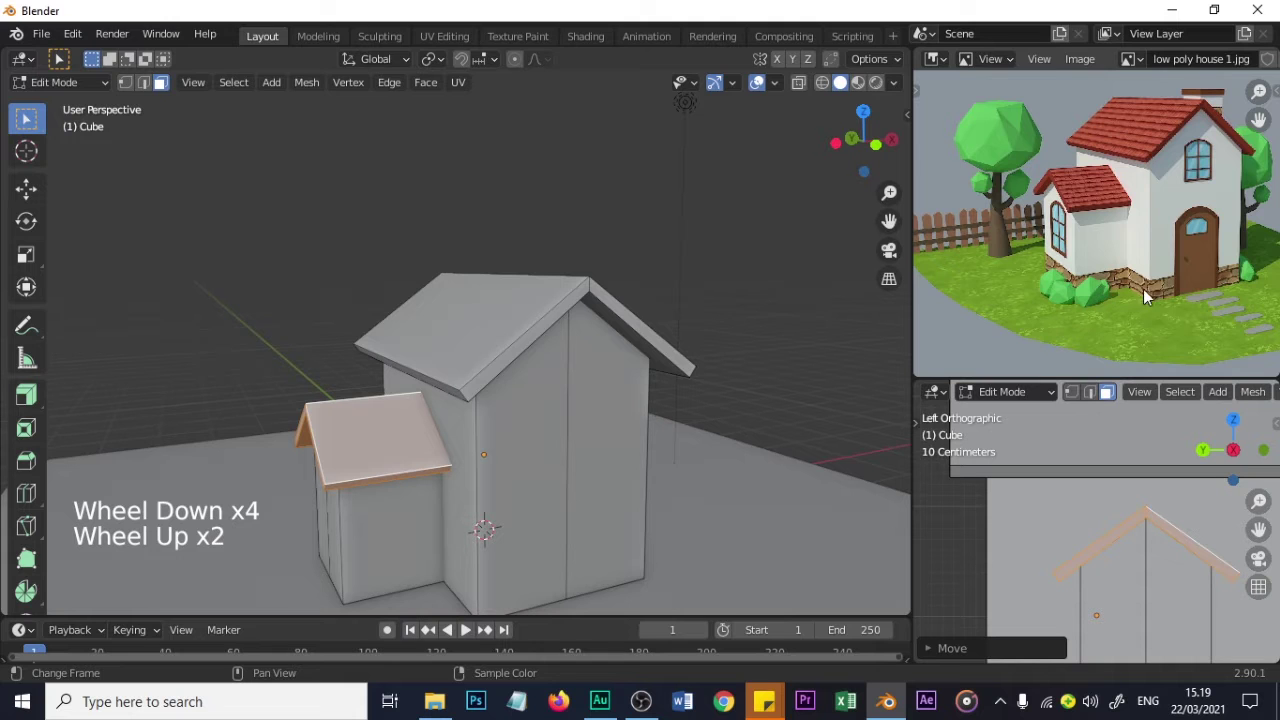
pyautogui.scroll(-2, 600, 450)
pyautogui.moveTo(600, 450); pyautogui.dragTo(474, 477, button='middle')
pyautogui.scroll(2, 481, 453)
pyautogui.scroll(-2, 481, 453)
pyautogui.moveTo(543, 457); pyautogui.dragTo(496, 444, button='middle')
# - View the house in Object Mode and examine the stone base along the walls in the reference image
pyautogui.press('Tab')
pyautogui.moveTo(615, 460); pyautogui.dragTo(483, 459, button='middle')
pyautogui.scroll(2, 483, 459)
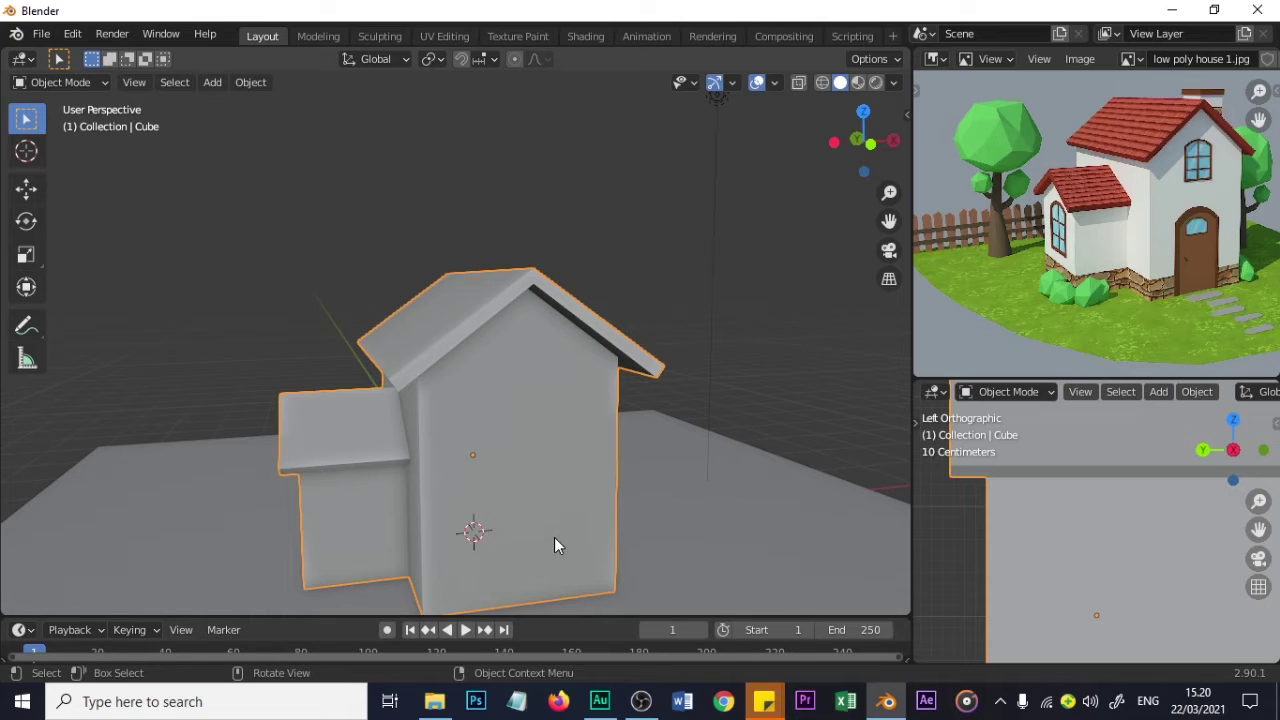
pyautogui.scroll(-2, 540, 524)
pyautogui.scroll(2, 540, 525)
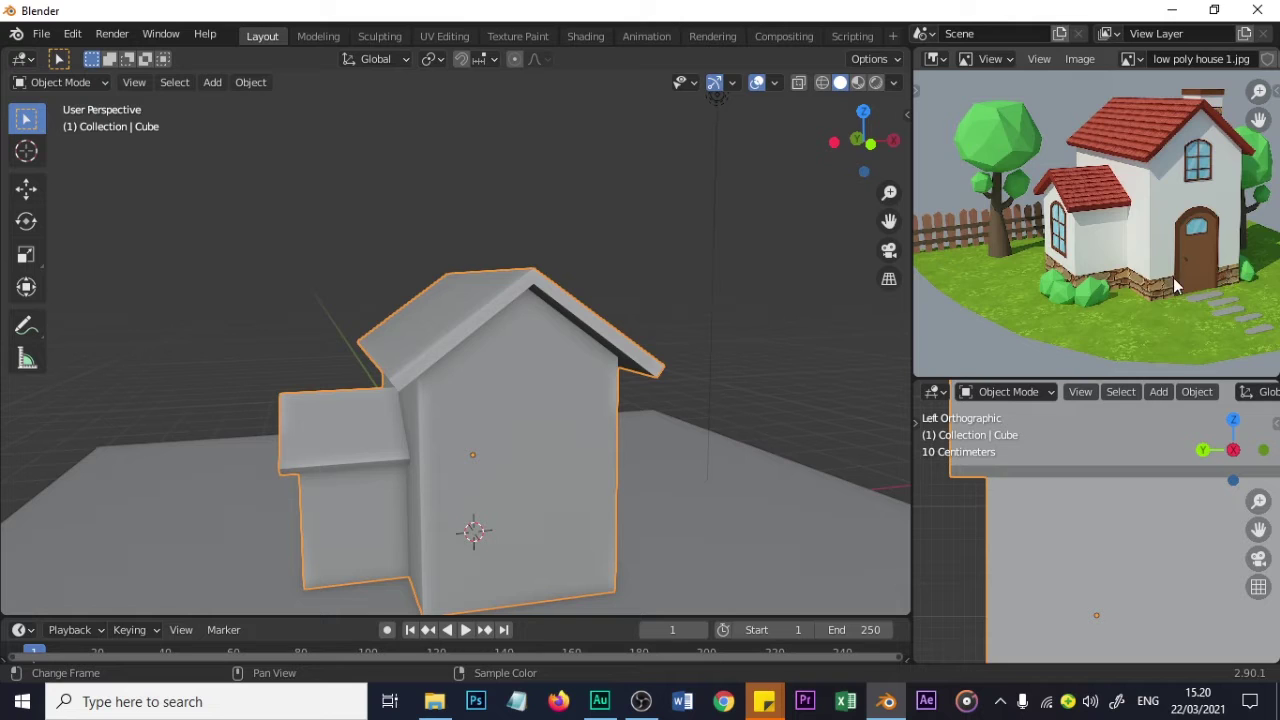
pyautogui.scroll(4, 1160, 295)
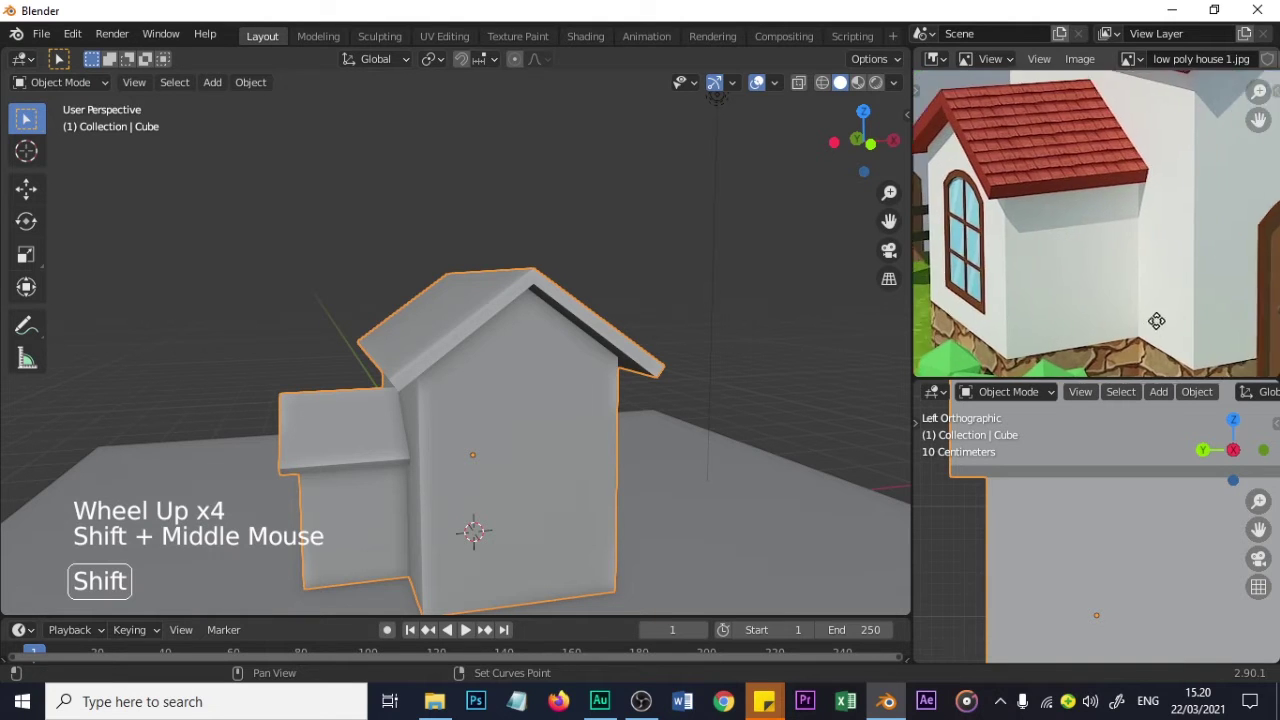
pyautogui.keyDown('shift'); pyautogui.moveTo(1177, 303); pyautogui.dragTo(1104, 262, button='middle'); pyautogui.keyUp('shift')
pyautogui.scroll(-2, 525, 479)
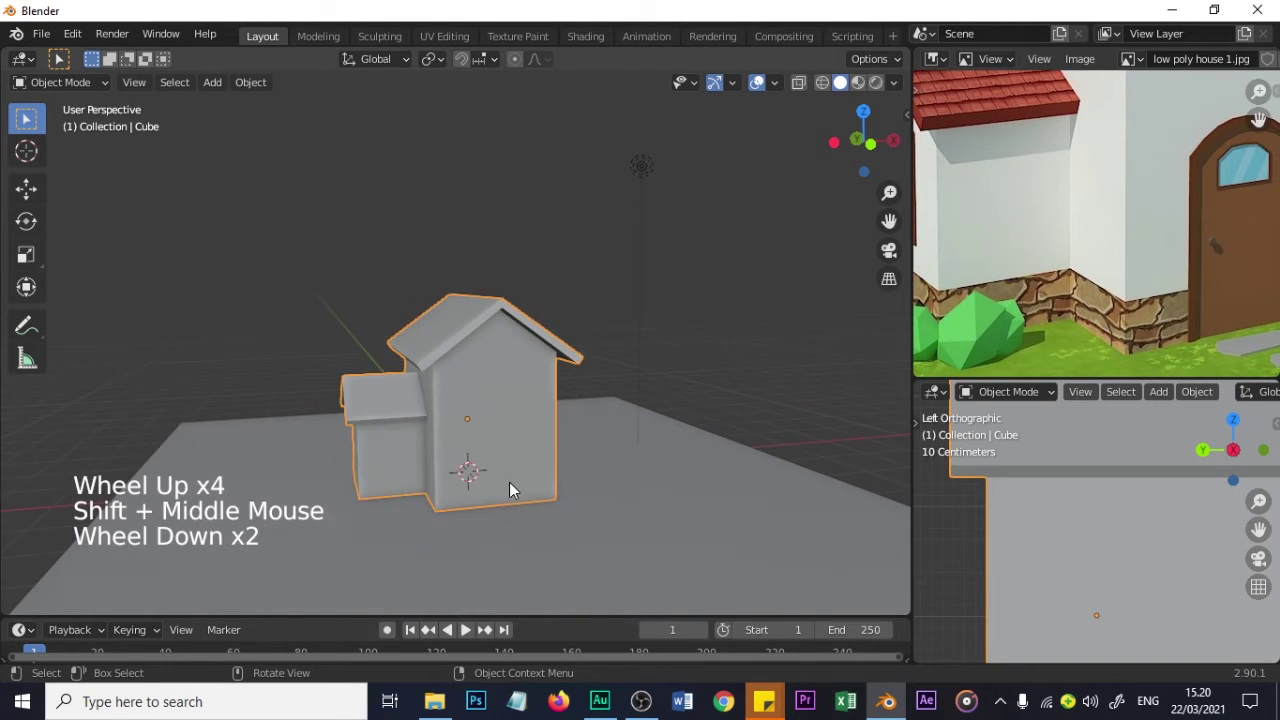
# - Return to Edit Mode and add a horizontal loop cut around the side-wing walls, slid down near the ground
pyautogui.scroll(1, 508, 490)
pyautogui.press('Tab')
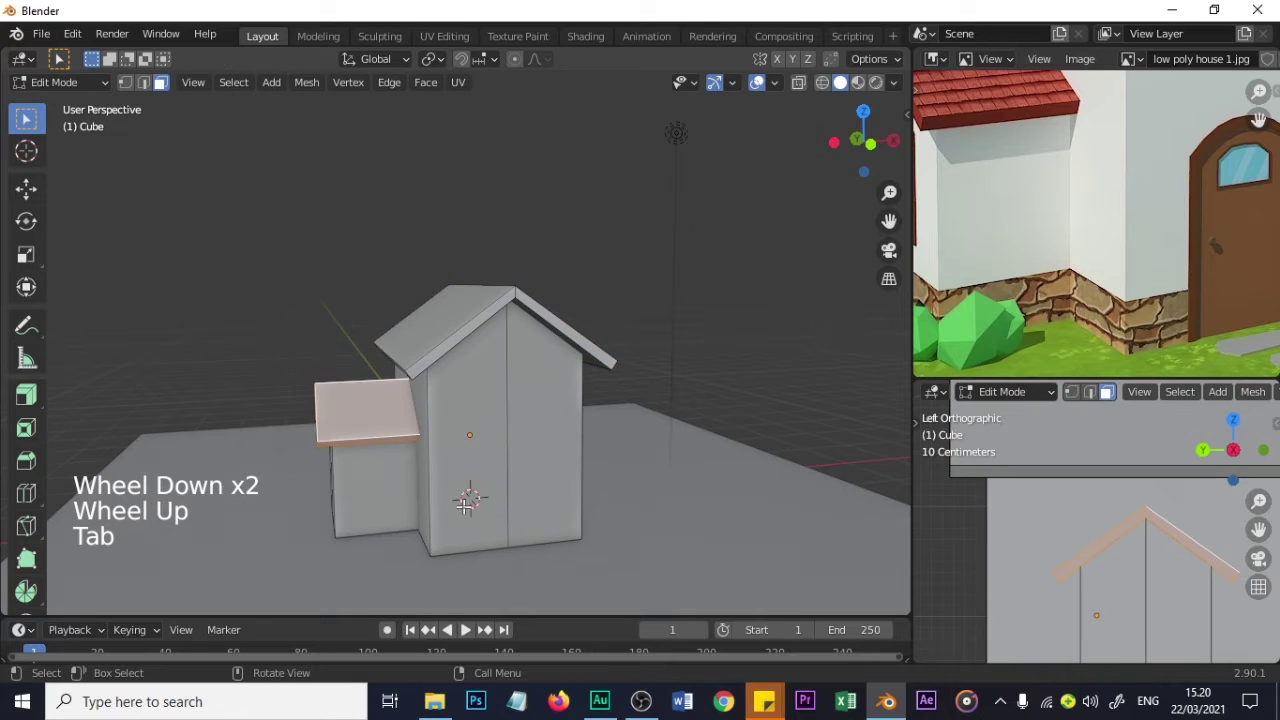
pyautogui.scroll(1, 466, 503)
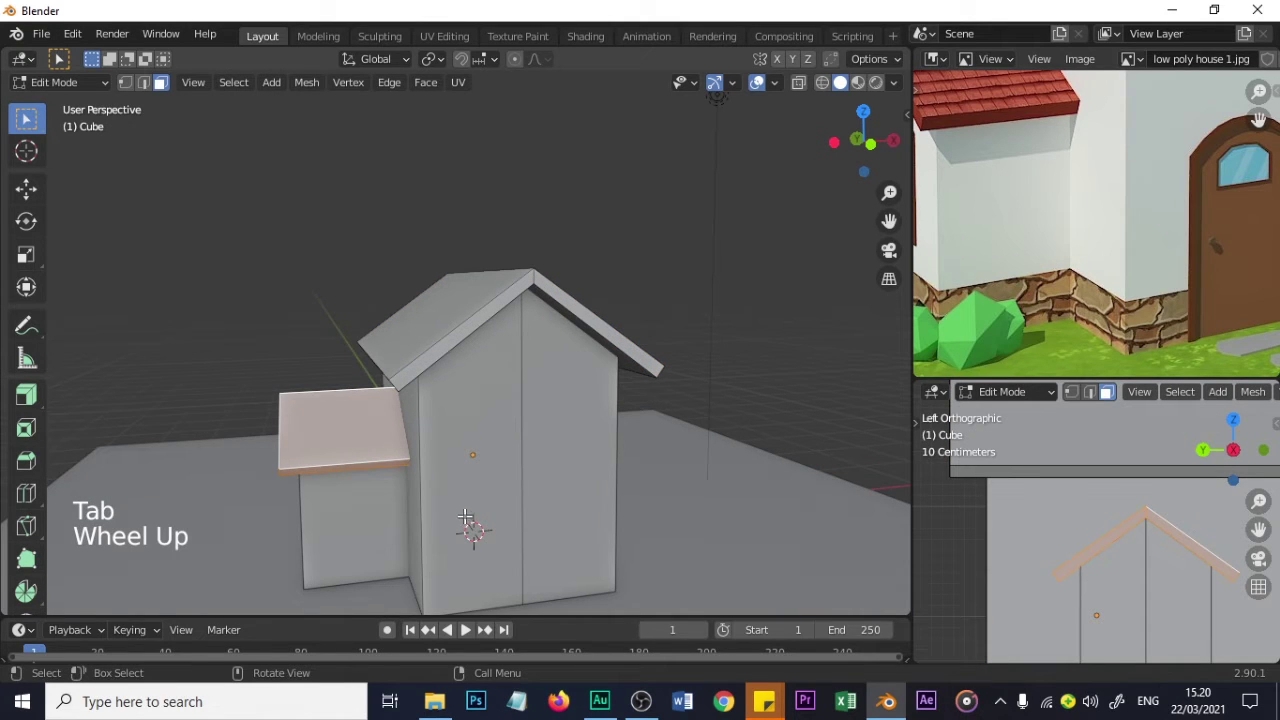
pyautogui.keyDown('shift'); pyautogui.moveTo(471, 529); pyautogui.dragTo(574, 443, button='middle'); pyautogui.keyUp('shift')
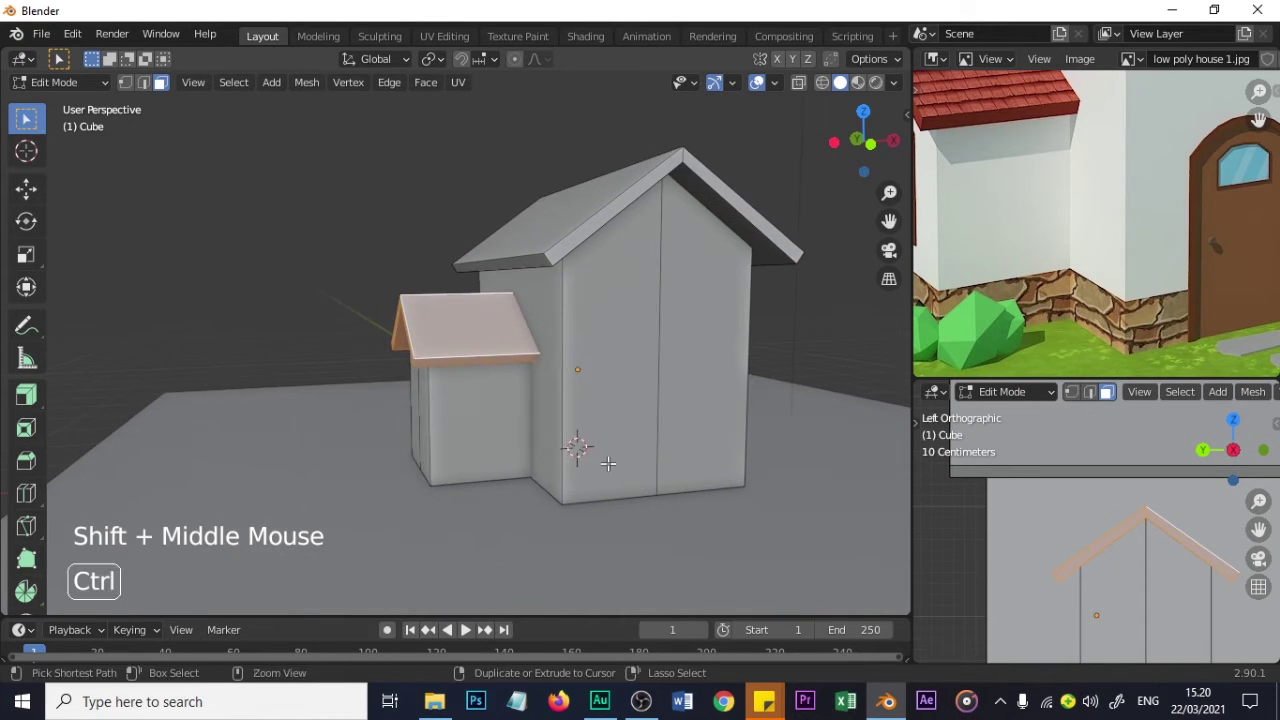
pyautogui.hotkey('ctrl', 'r')
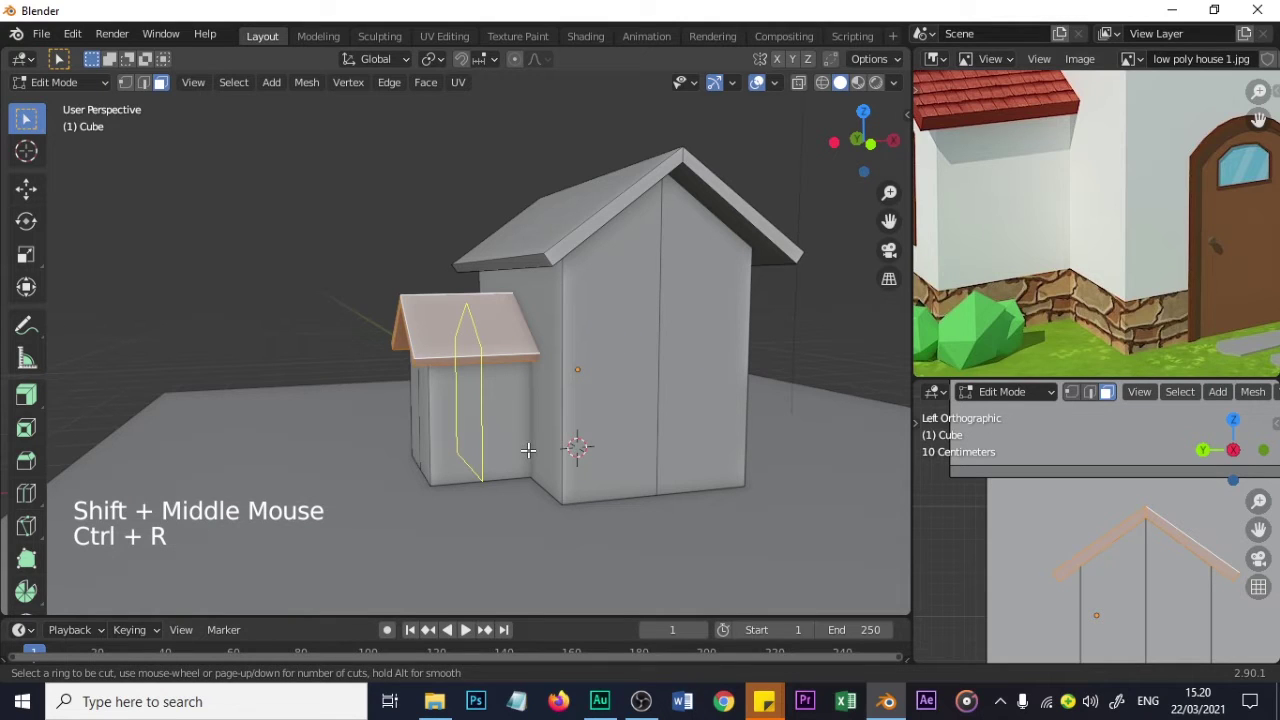
pyautogui.click(449, 452)
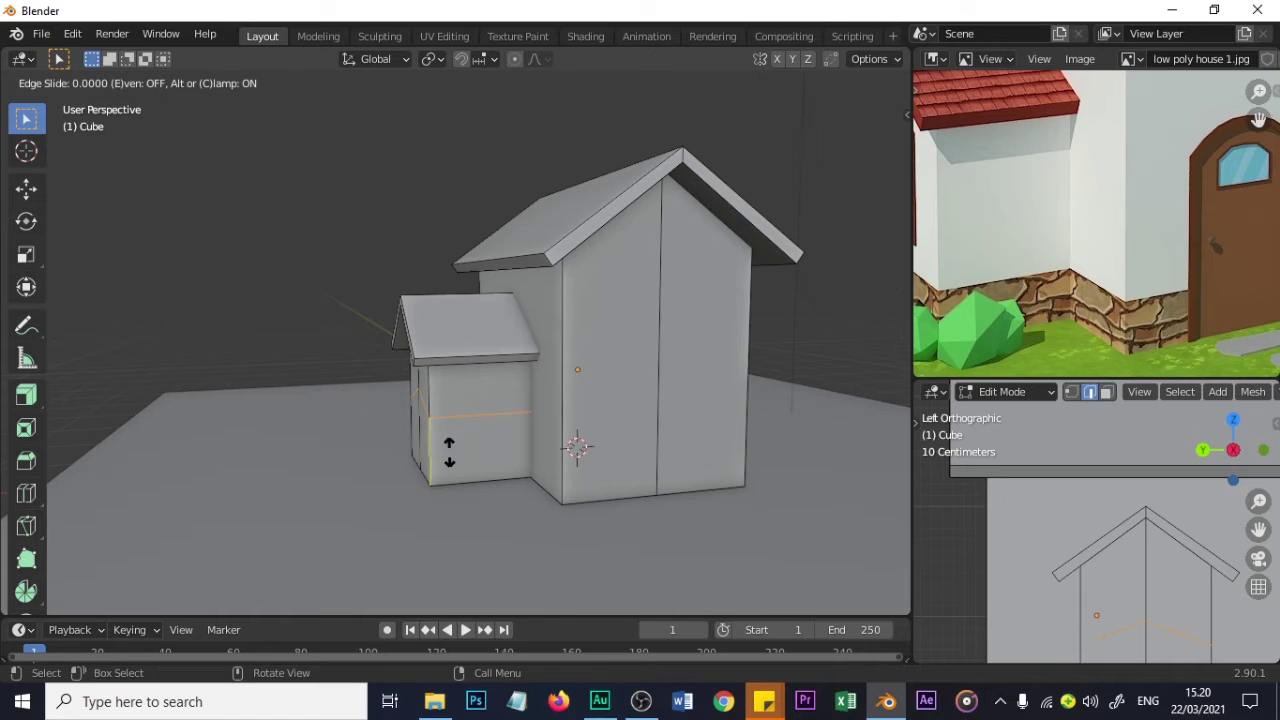
pyautogui.moveTo(449, 452); pyautogui.dragTo(461, 492)
pyautogui.moveTo(465, 494); pyautogui.dragTo(466, 492)
# - Raise the new edge loop on the side-wing walls slightly along Z
pyautogui.moveTo(466, 492); pyautogui.dragTo(437, 483, button='middle')
pyautogui.scroll(2, 481, 476)
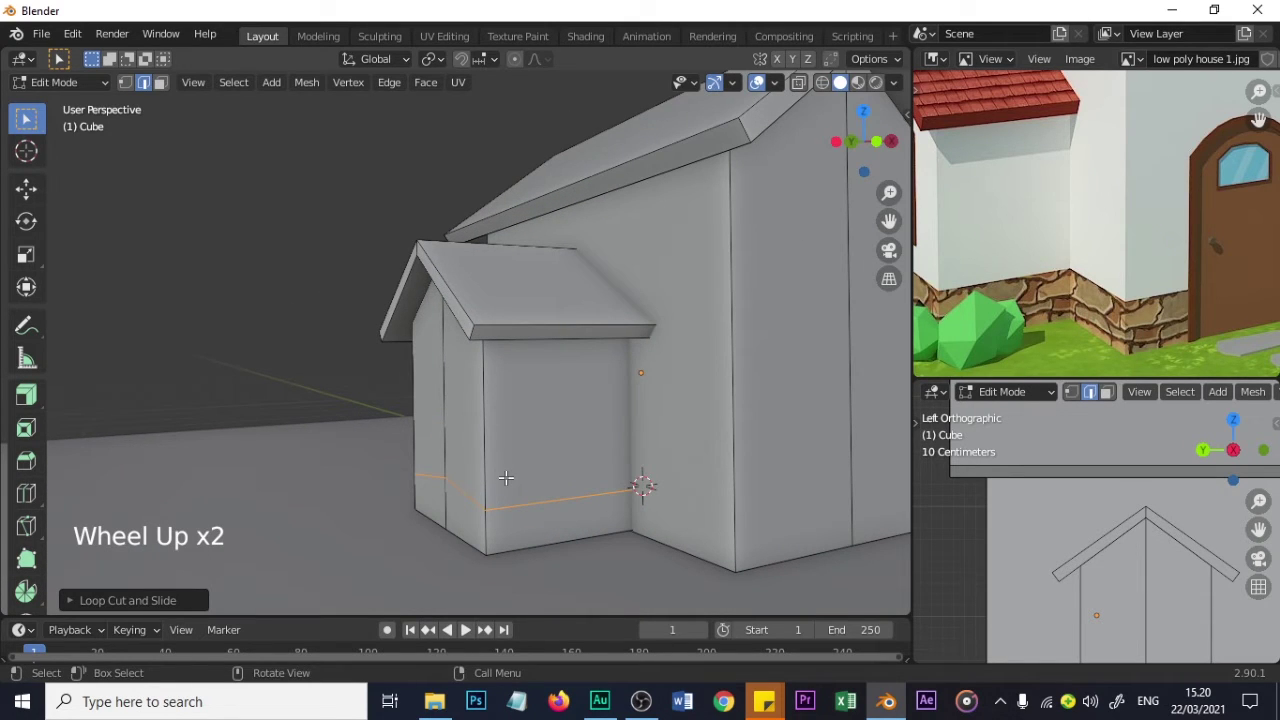
pyautogui.press('g')
pyautogui.press('z')
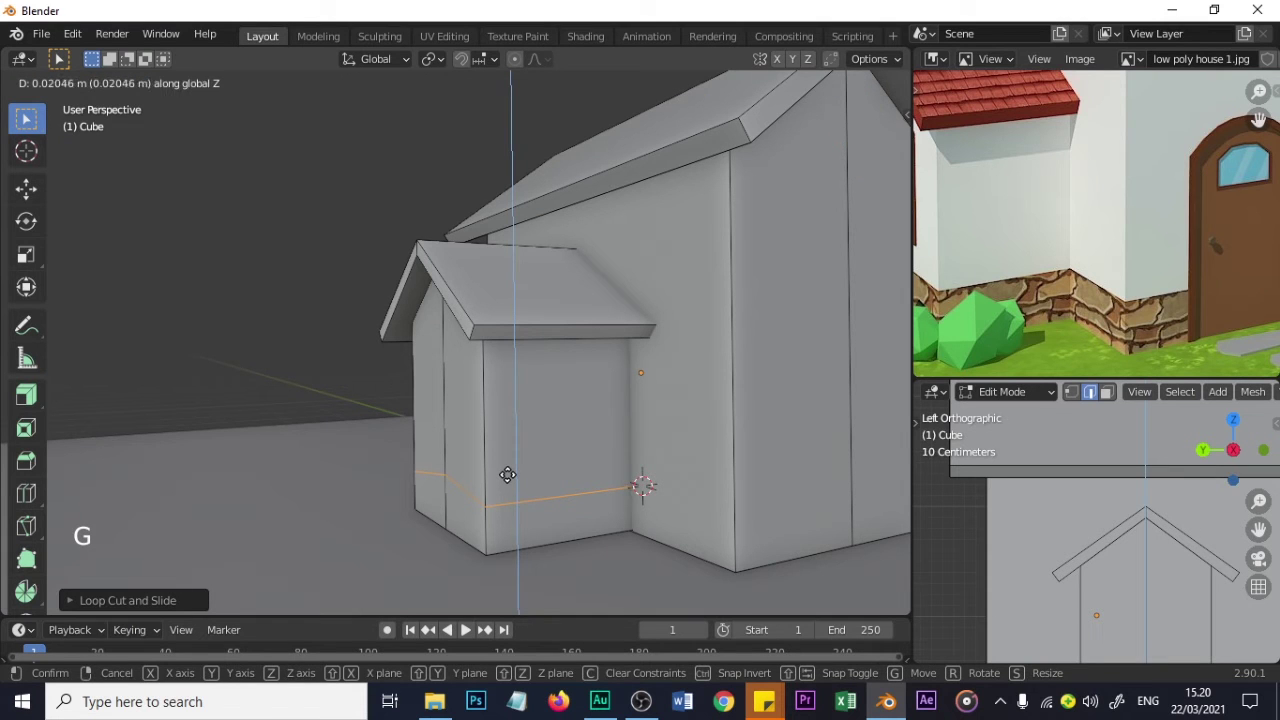
pyautogui.click(509, 471)
# - In vertex mode, lower the loop's middle vertex on the wing's gable wall about 0.08 m along Z, level with its neighbours
pyautogui.moveTo(509, 471); pyautogui.dragTo(544, 420, button='middle')
pyautogui.scroll(3, 695, 455)
pyautogui.scroll(1, 544, 420)
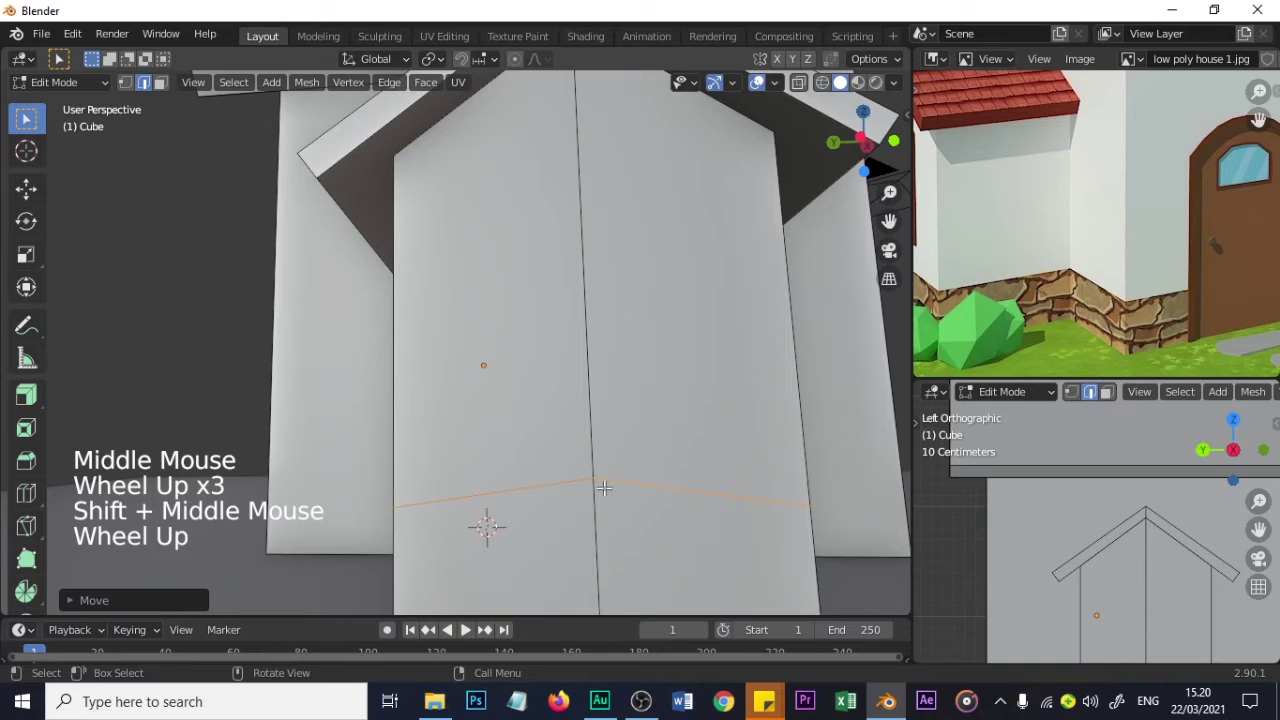
pyautogui.scroll(-2, 558, 176)
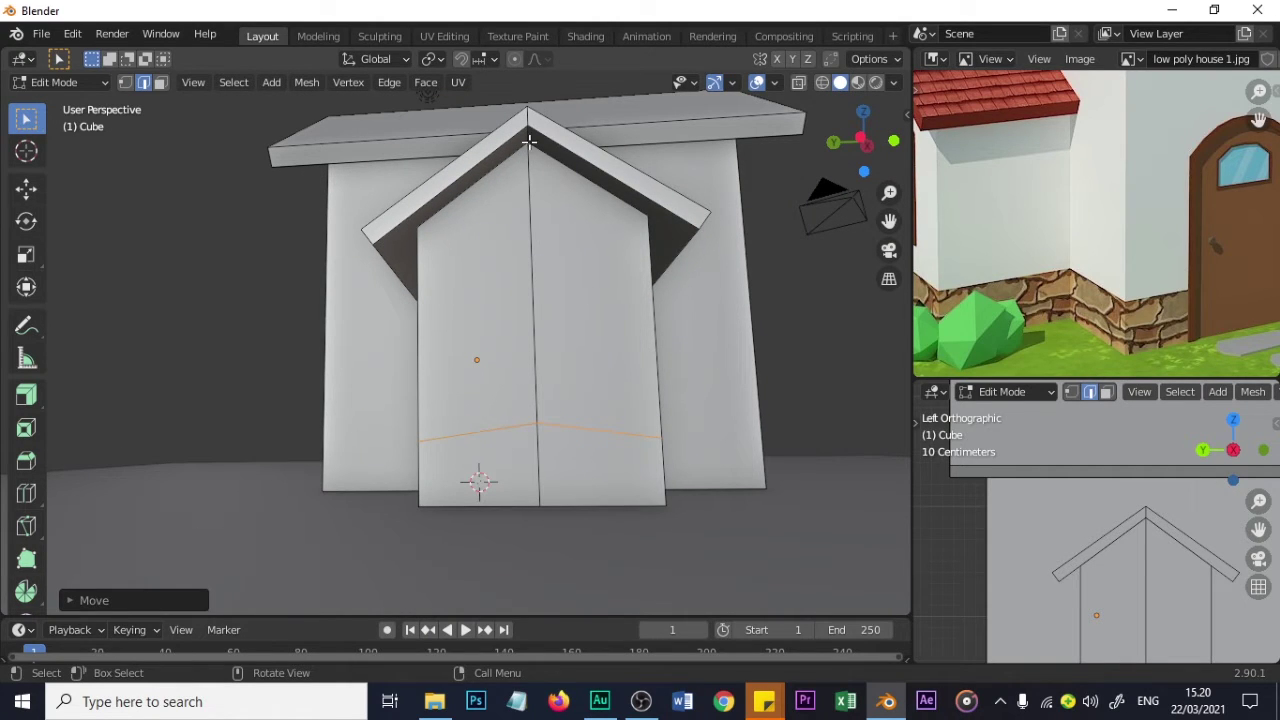
pyautogui.scroll(1, 510, 423)
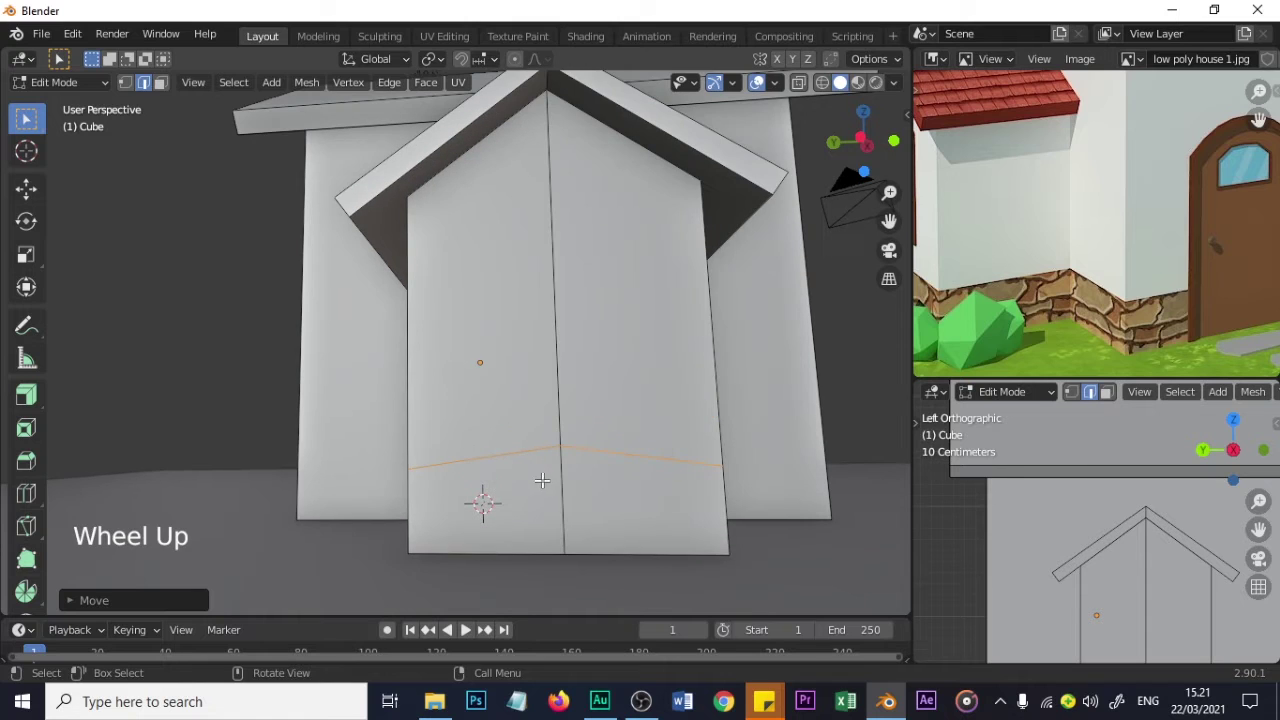
pyautogui.press('1')
pyautogui.click(560, 440)
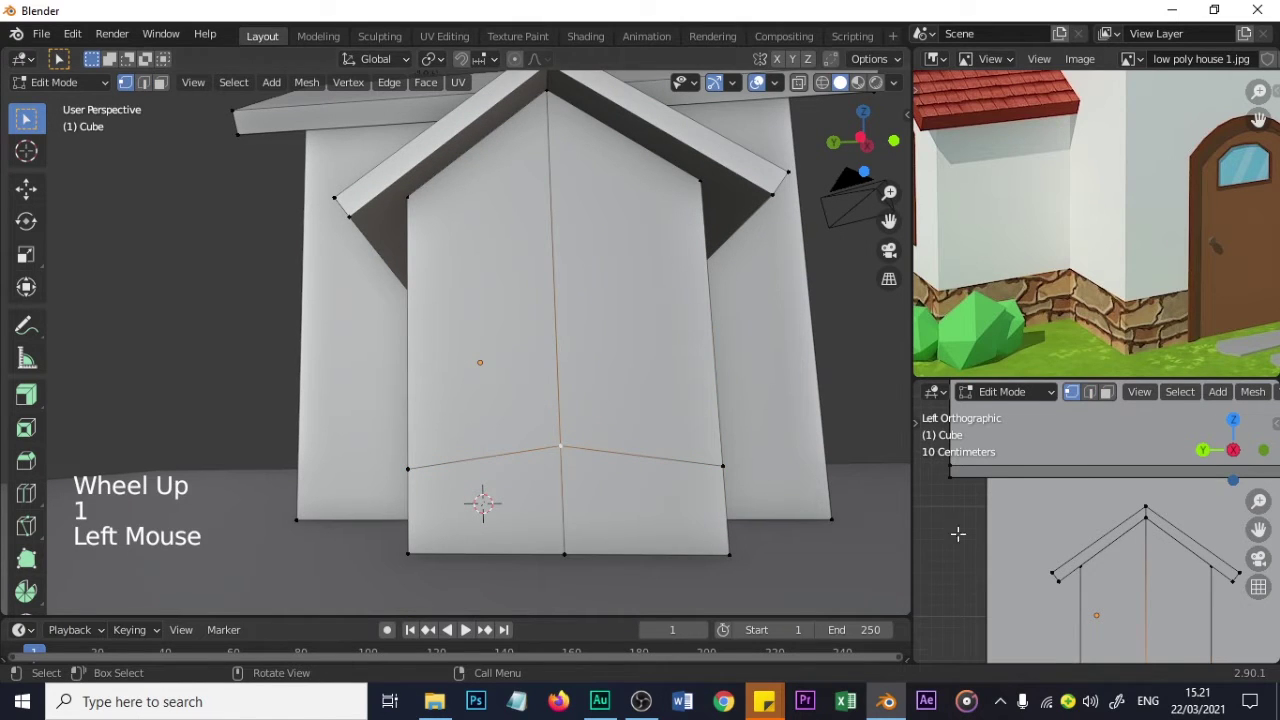
pyautogui.scroll(-2, 1150, 610)
pyautogui.scroll(1, 1155, 625)
pyautogui.scroll(5, 1111, 521)
pyautogui.keyDown('shift'); pyautogui.scroll(1, 1111, 521); pyautogui.keyUp('shift')
pyautogui.keyDown('shift'); pyautogui.moveTo(1110, 520); pyautogui.dragTo(1100, 518, button='middle'); pyautogui.keyUp('shift')
pyautogui.press('g')
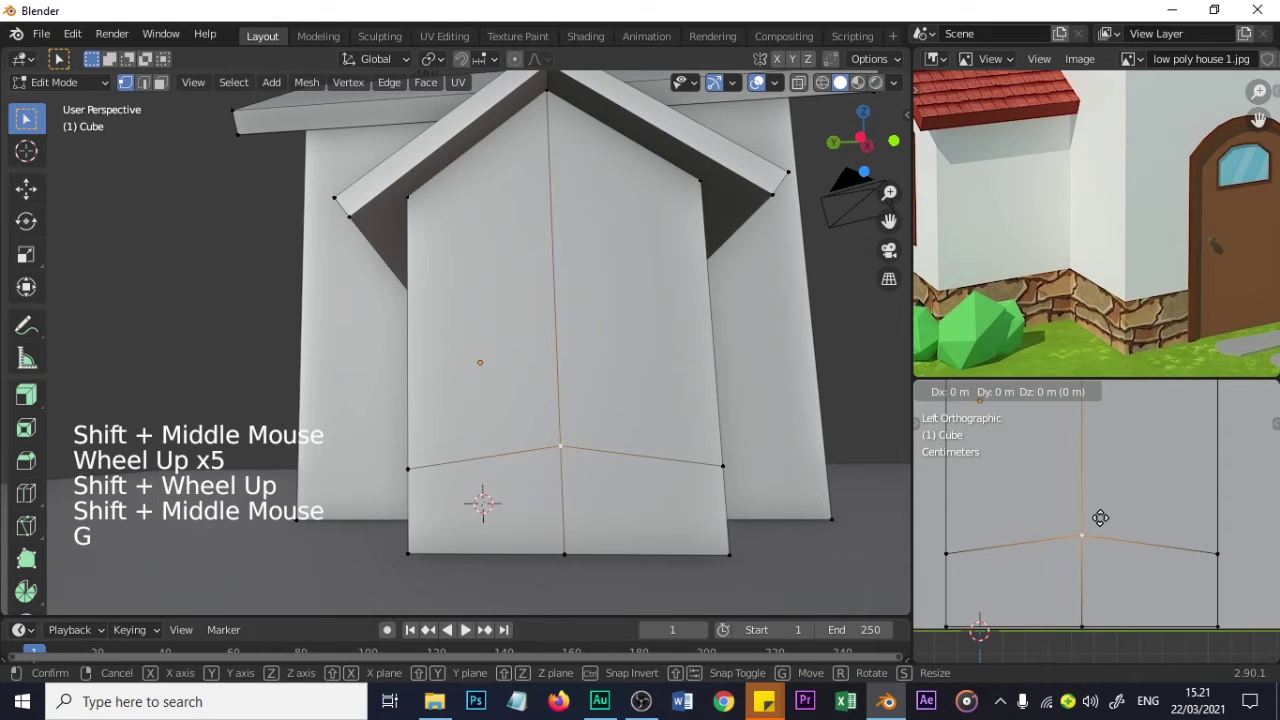
pyautogui.press('z')
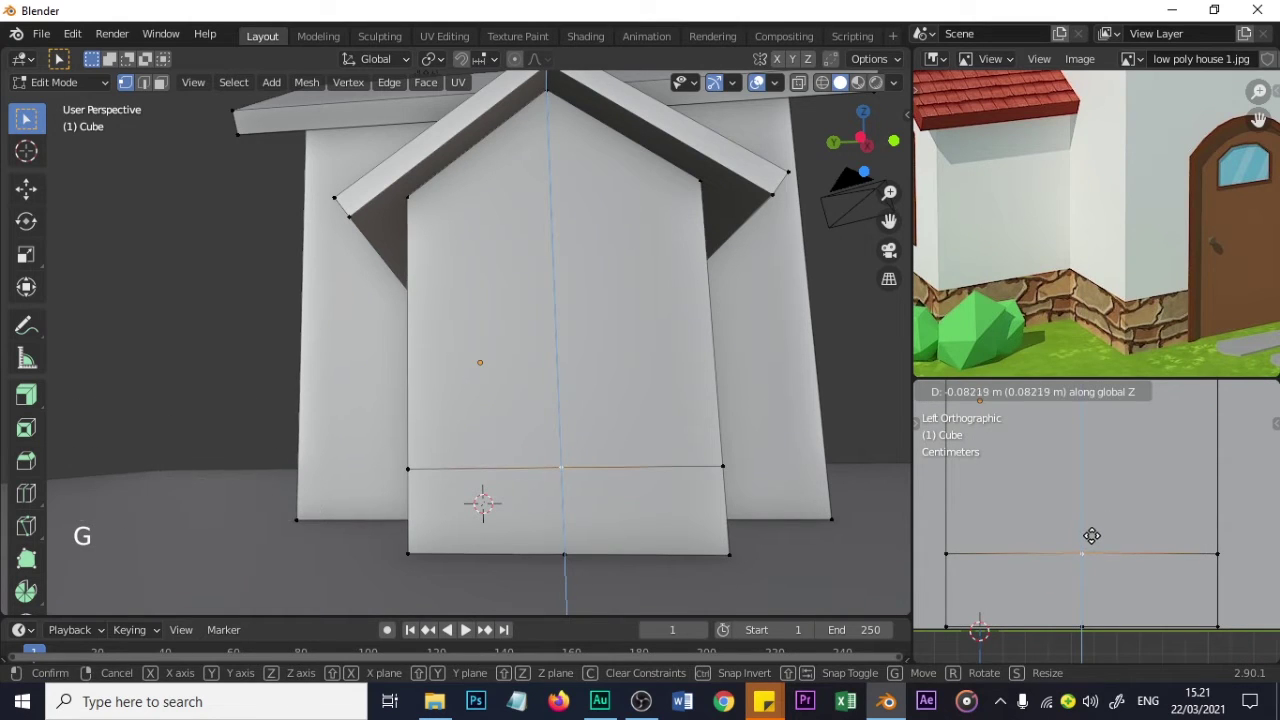
pyautogui.click(1091, 535)
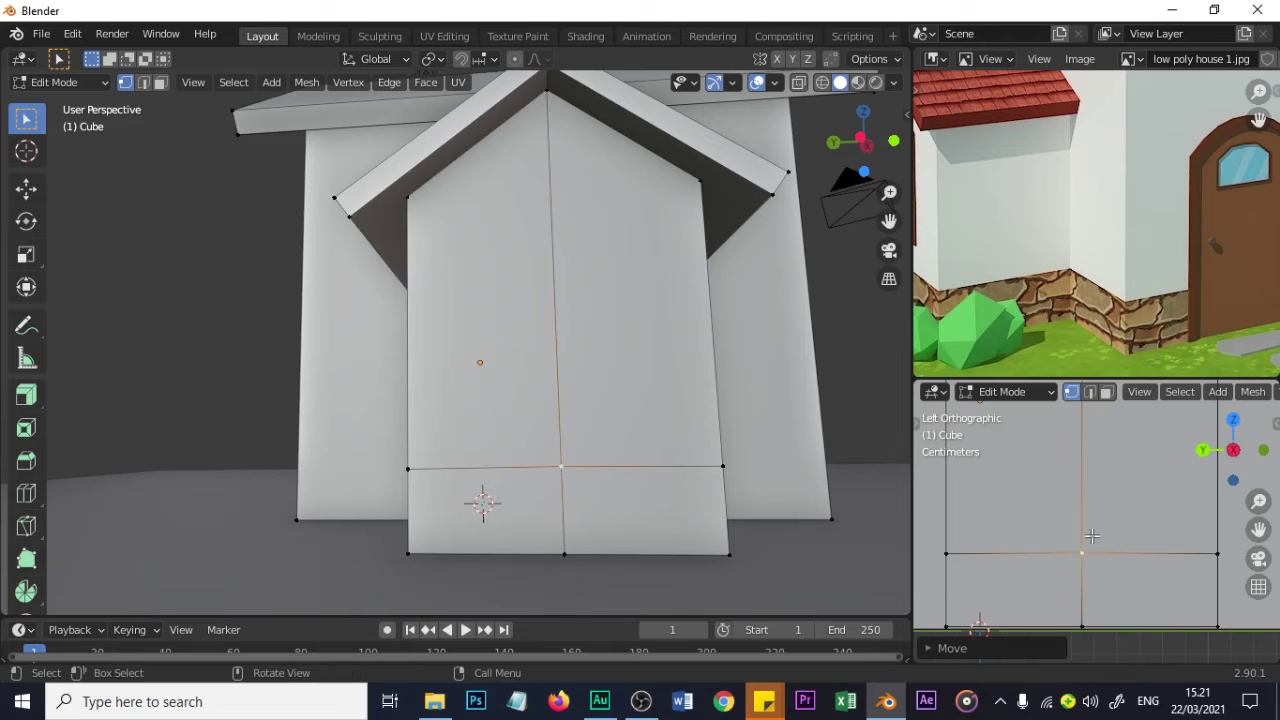
# - Add a horizontal loop cut around the main house walls, slid down to about the height of the side wing's lower edge loop
pyautogui.moveTo(466, 363); pyautogui.dragTo(480, 410, button='middle')
pyautogui.scroll(-3, 506, 427)
pyautogui.click(593, 419)
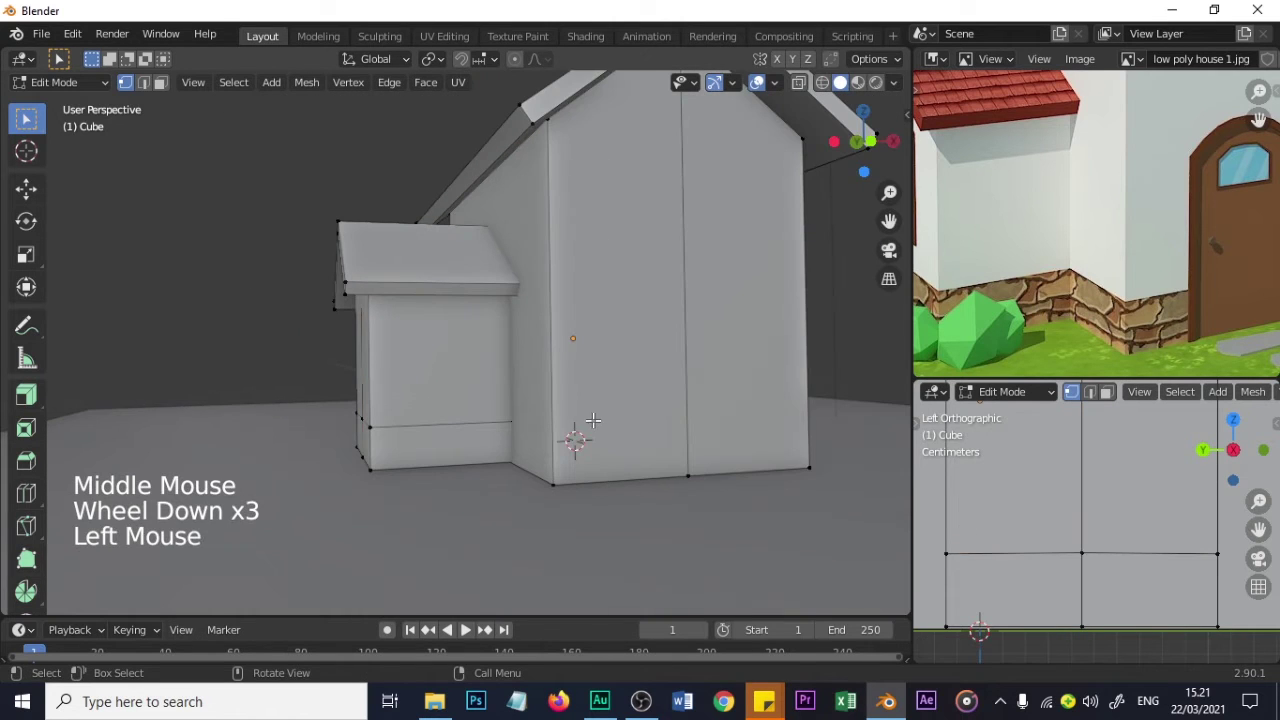
pyautogui.click(552, 428)
pyautogui.click(552, 478)
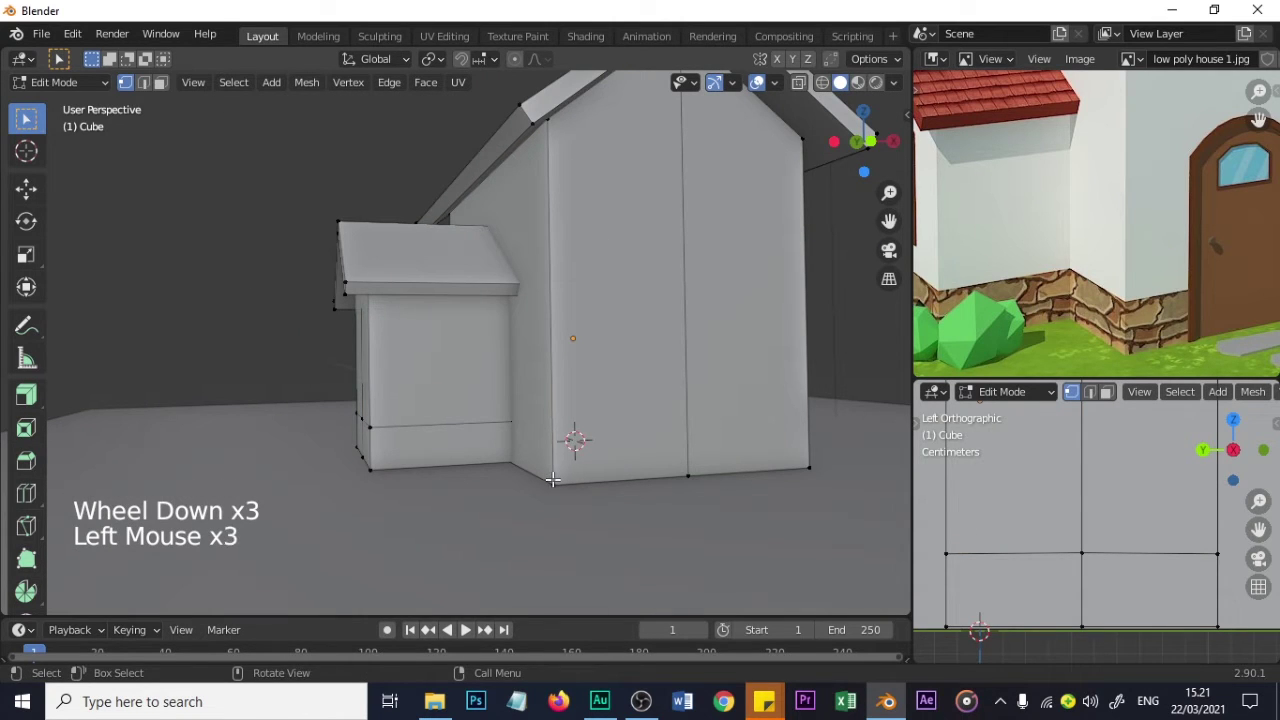
pyautogui.hotkey('ctrl', 'r')
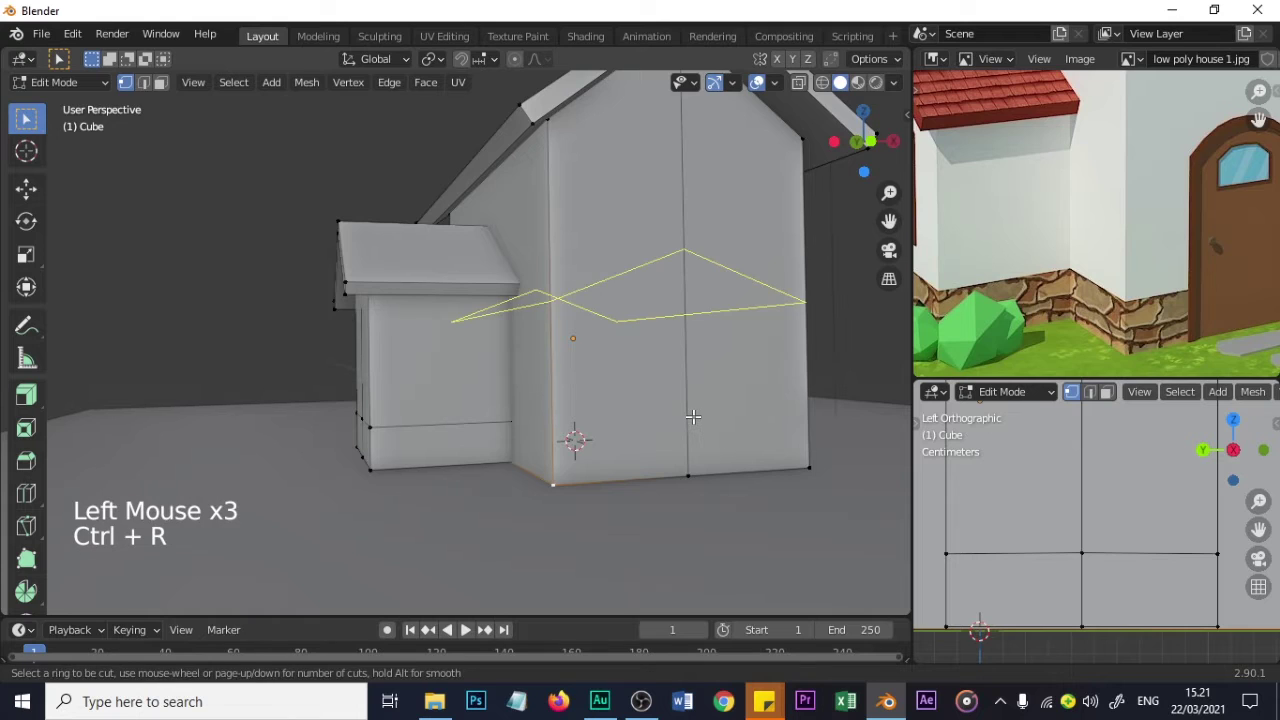
pyautogui.click(692, 418)
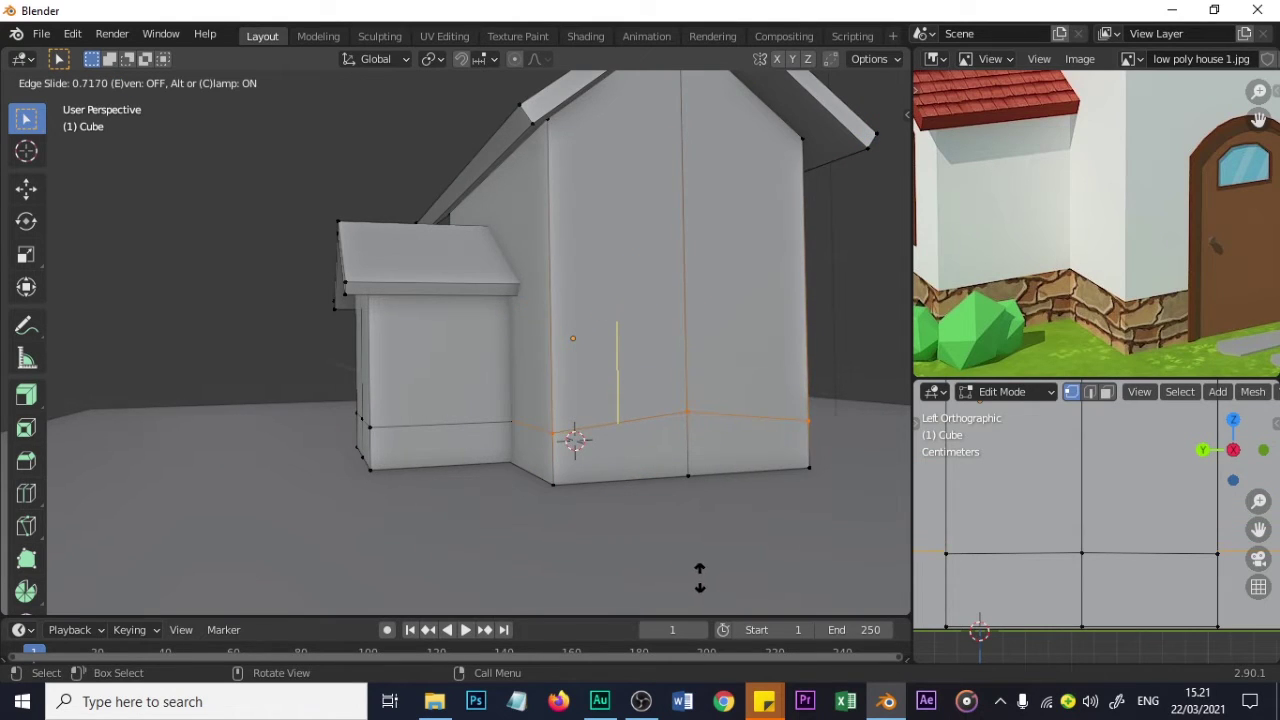
pyautogui.click(700, 577)
# - Lower the new main-wall edge loop about 0.014 m along Z so it meets the wing's edge at the inner corner
pyautogui.scroll(6, 691, 537)
pyautogui.keyDown('shift'); pyautogui.moveTo(691, 537); pyautogui.dragTo(587, 343, button='middle'); pyautogui.keyUp('shift')
pyautogui.scroll(5, 491, 314)
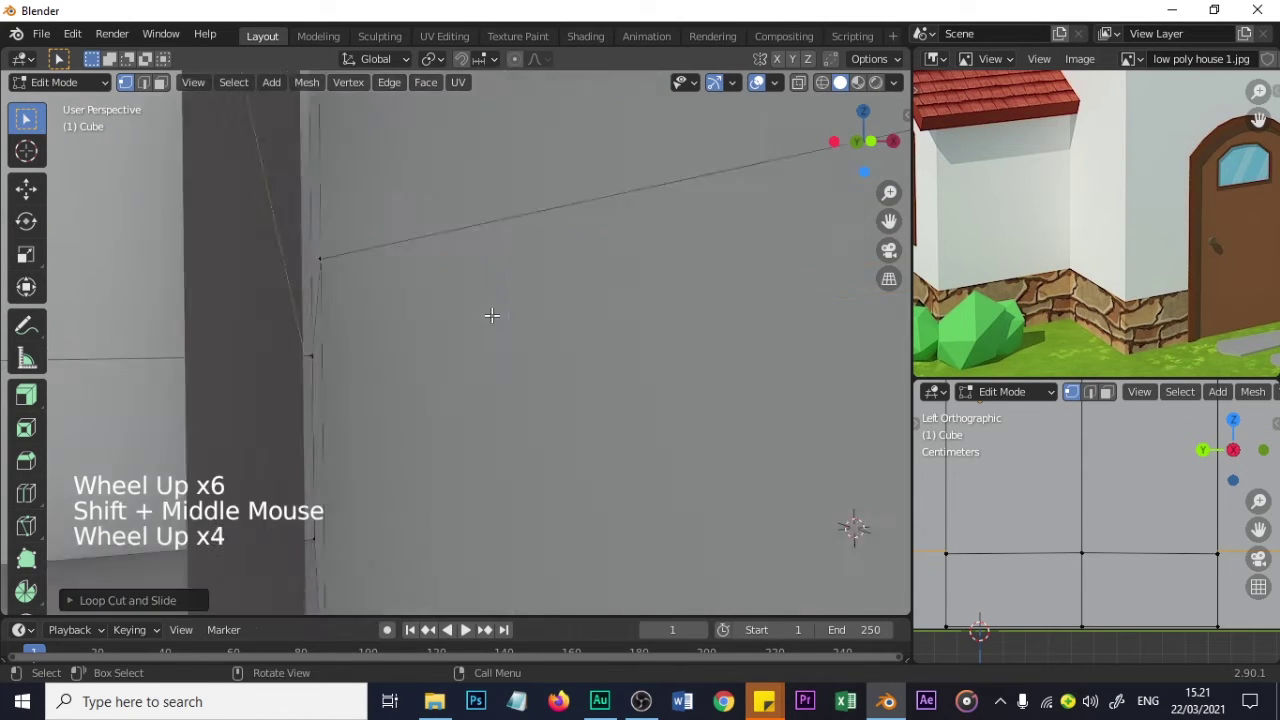
pyautogui.scroll(-2, 512, 312)
pyautogui.keyDown('shift'); pyautogui.moveTo(507, 300); pyautogui.dragTo(503, 340, button='middle'); pyautogui.keyUp('shift')
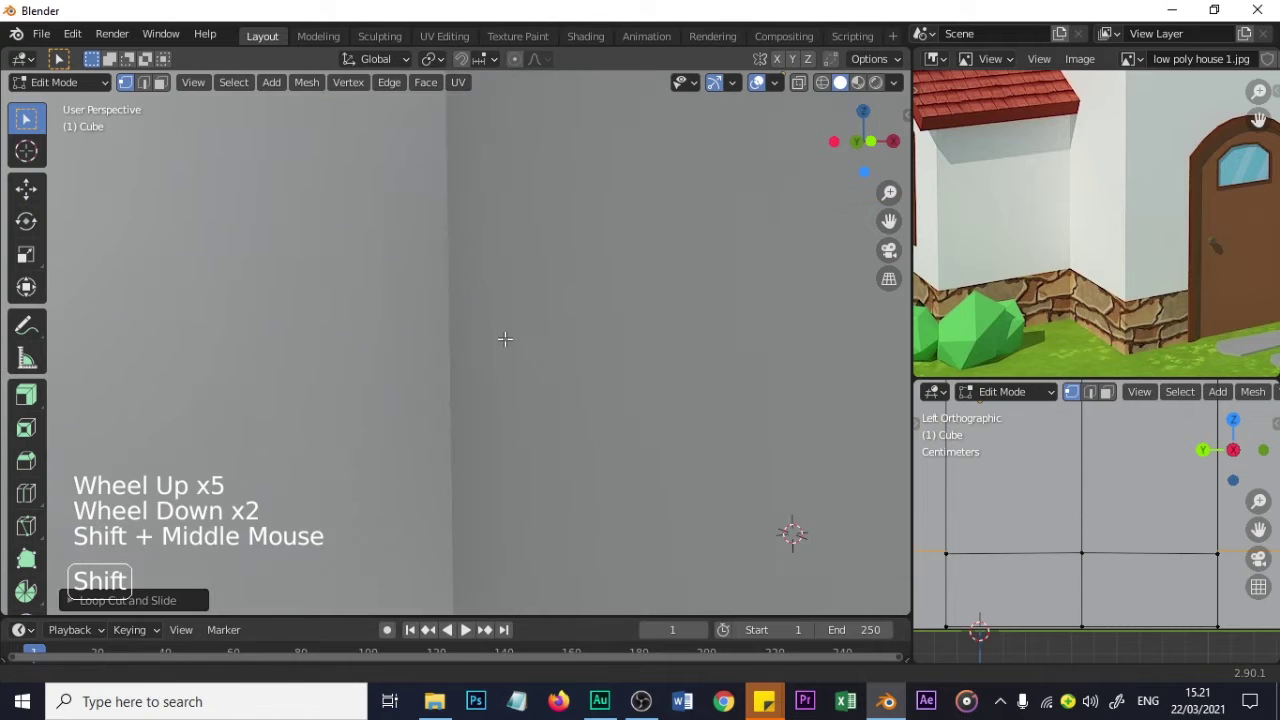
pyautogui.scroll(-1, 507, 342)
pyautogui.scroll(1, 477, 415)
pyautogui.keyDown('shift'); pyautogui.moveTo(477, 420); pyautogui.dragTo(483, 395, button='middle'); pyautogui.keyUp('shift')
pyautogui.press('g')
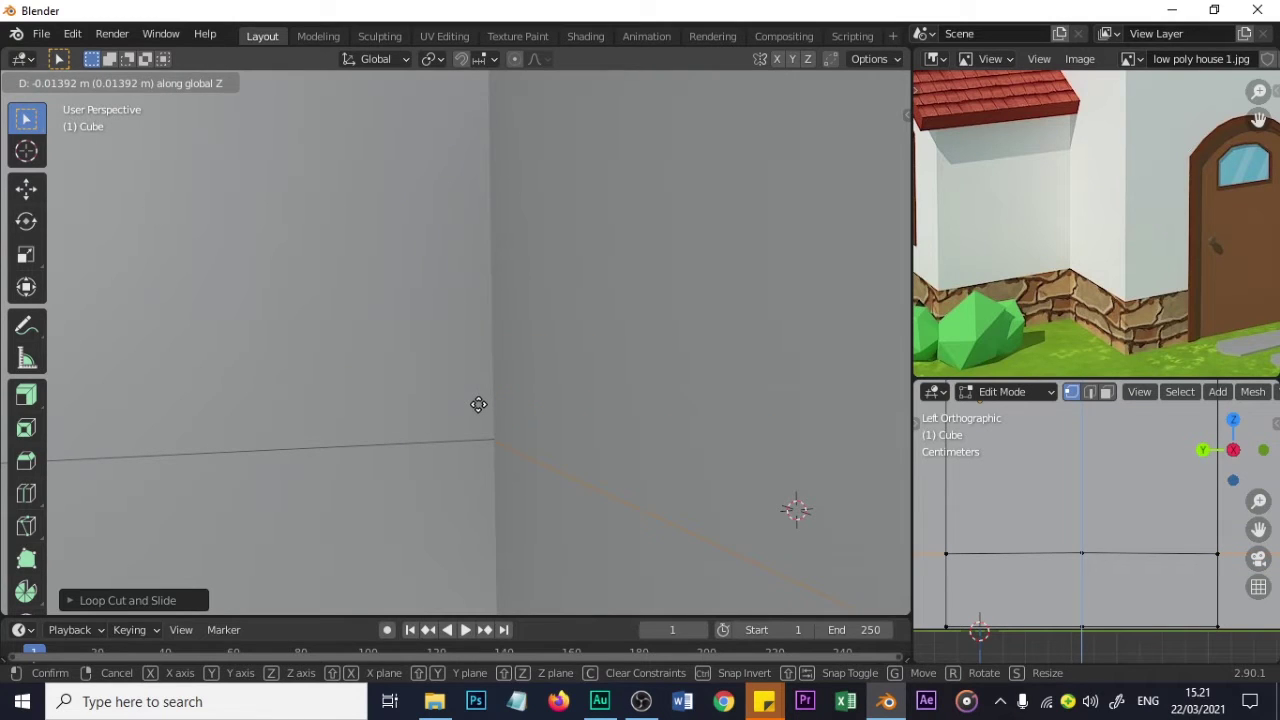
pyautogui.click(478, 404)
pyautogui.scroll(-6, 500, 410)
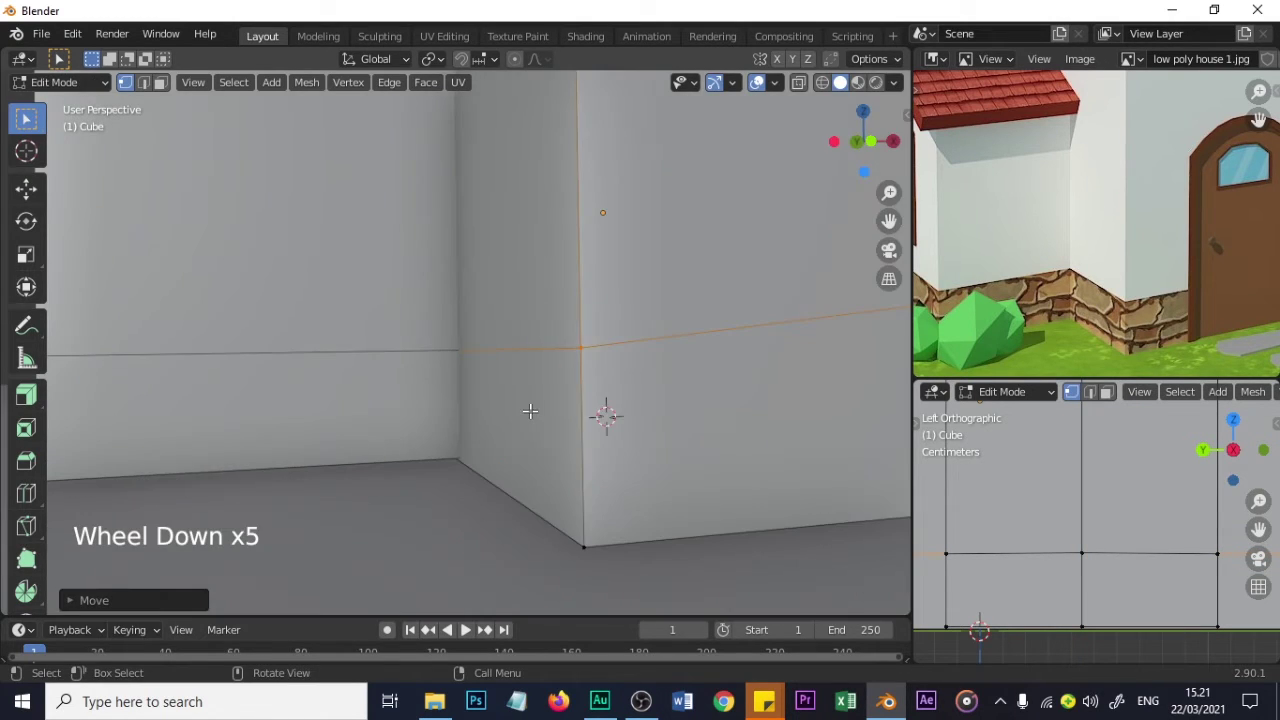
# - Lower the loop's middle vertex on the main front gable wall about 0.107 m along Z, level with its neighbours
pyautogui.moveTo(635, 360); pyautogui.dragTo(729, 391, button='middle')
pyautogui.scroll(-3, 1086, 507)
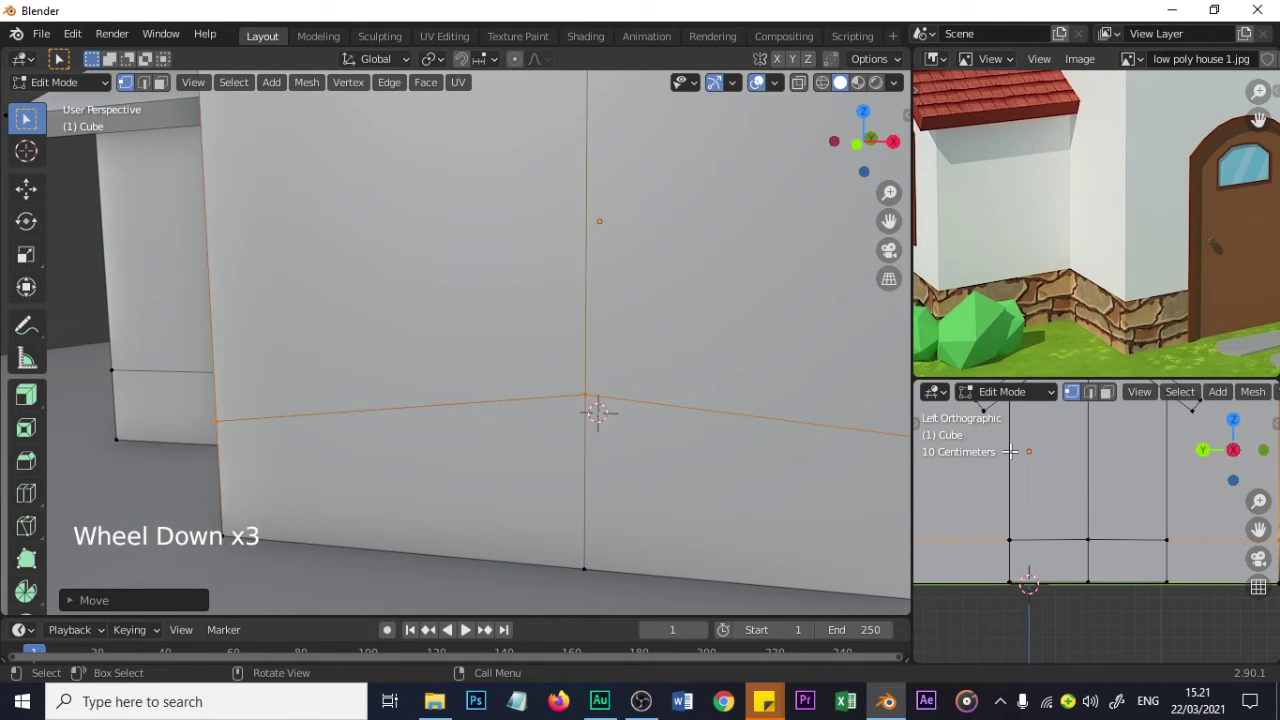
pyautogui.press('KP_1')
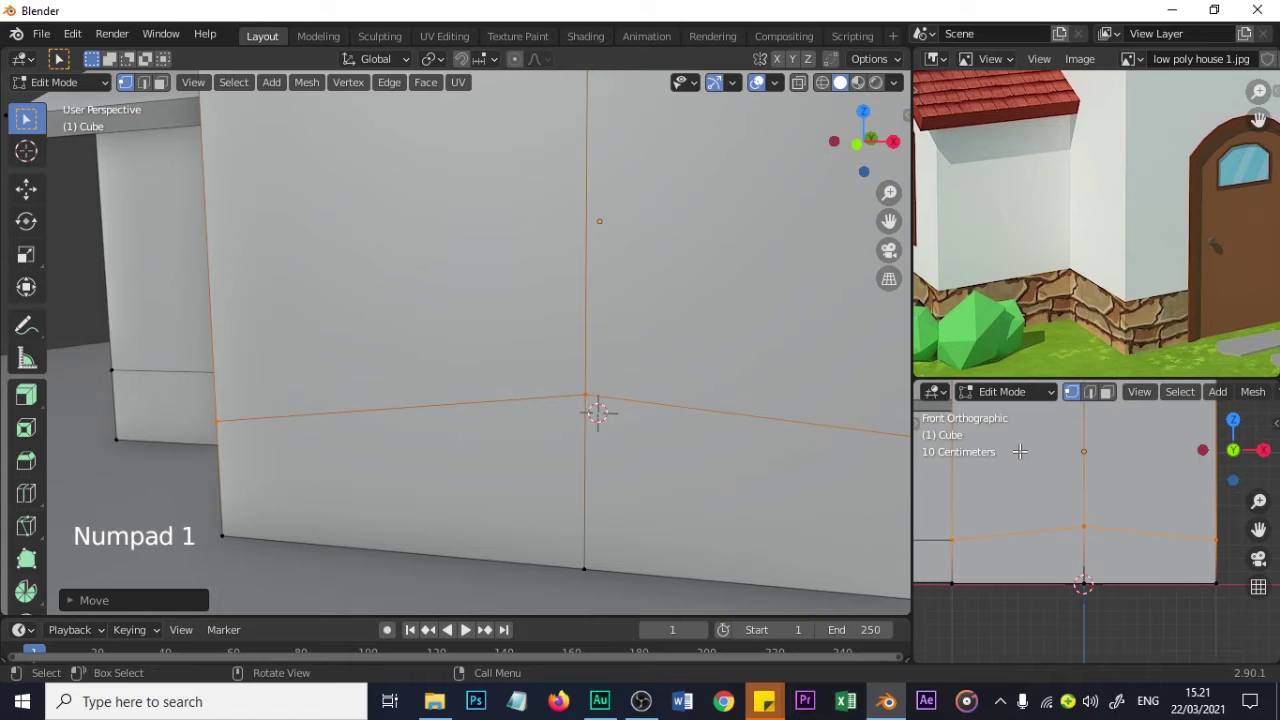
pyautogui.click(592, 395)
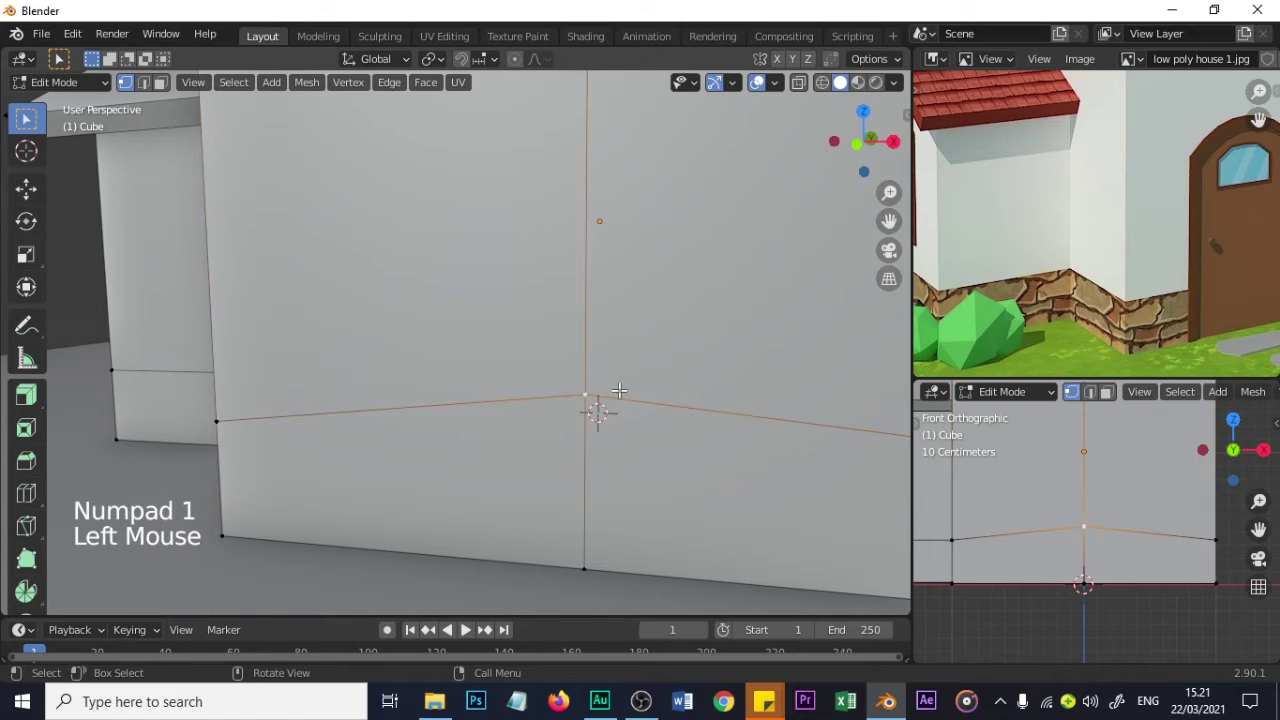
pyautogui.press('g')
pyautogui.press('z')
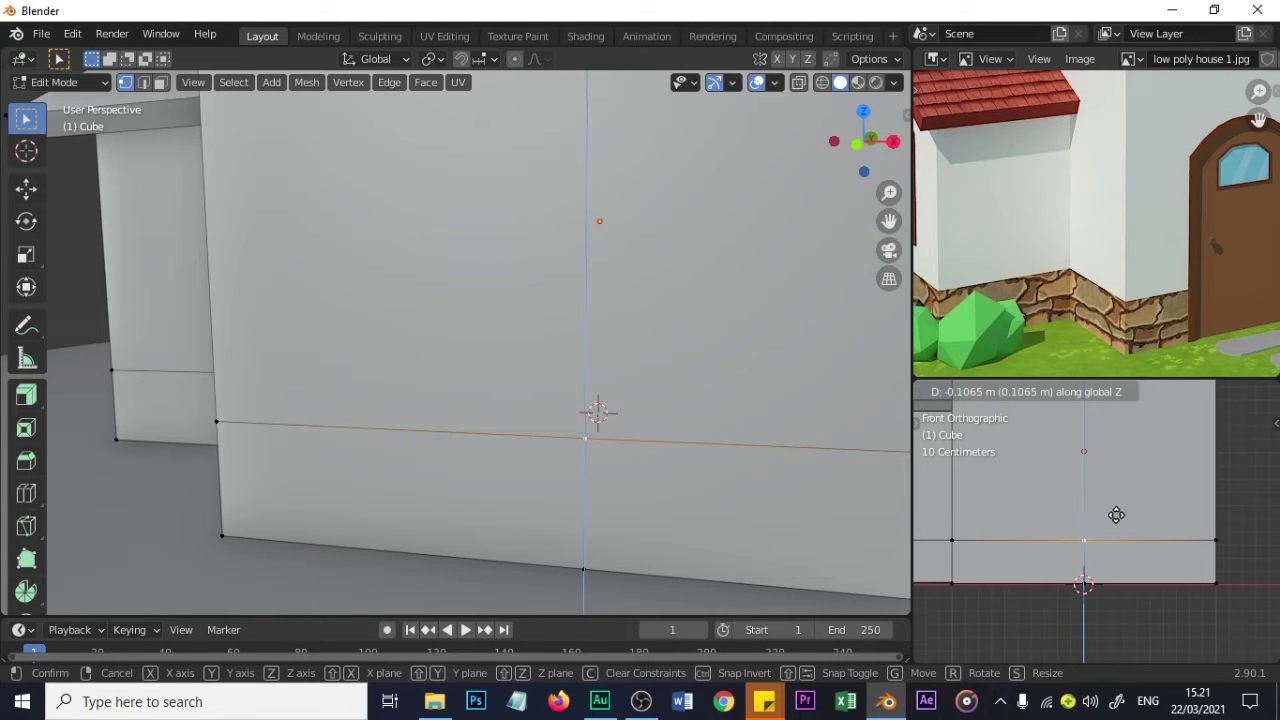
pyautogui.click(1116, 515)
pyautogui.scroll(-5, 1028, 486)
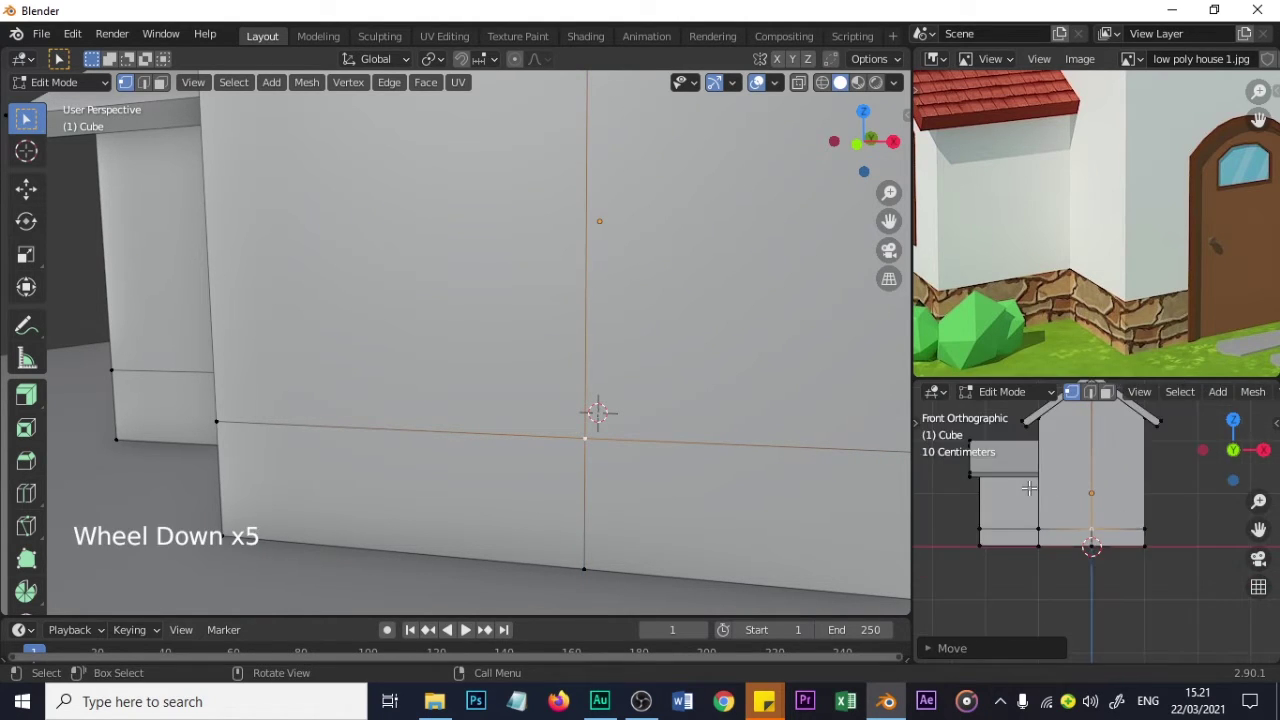
# - Inspect the base edge loops around the whole house in Edit and Object Mode and compare them with the reference image's stone base
pyautogui.scroll(-3, 527, 432)
pyautogui.scroll(-2, 527, 432)
pyautogui.moveTo(527, 432); pyautogui.dragTo(591, 414, button='middle')
pyautogui.scroll(3, 545, 439)
pyautogui.scroll(-2, 591, 414)
pyautogui.press('Tab')
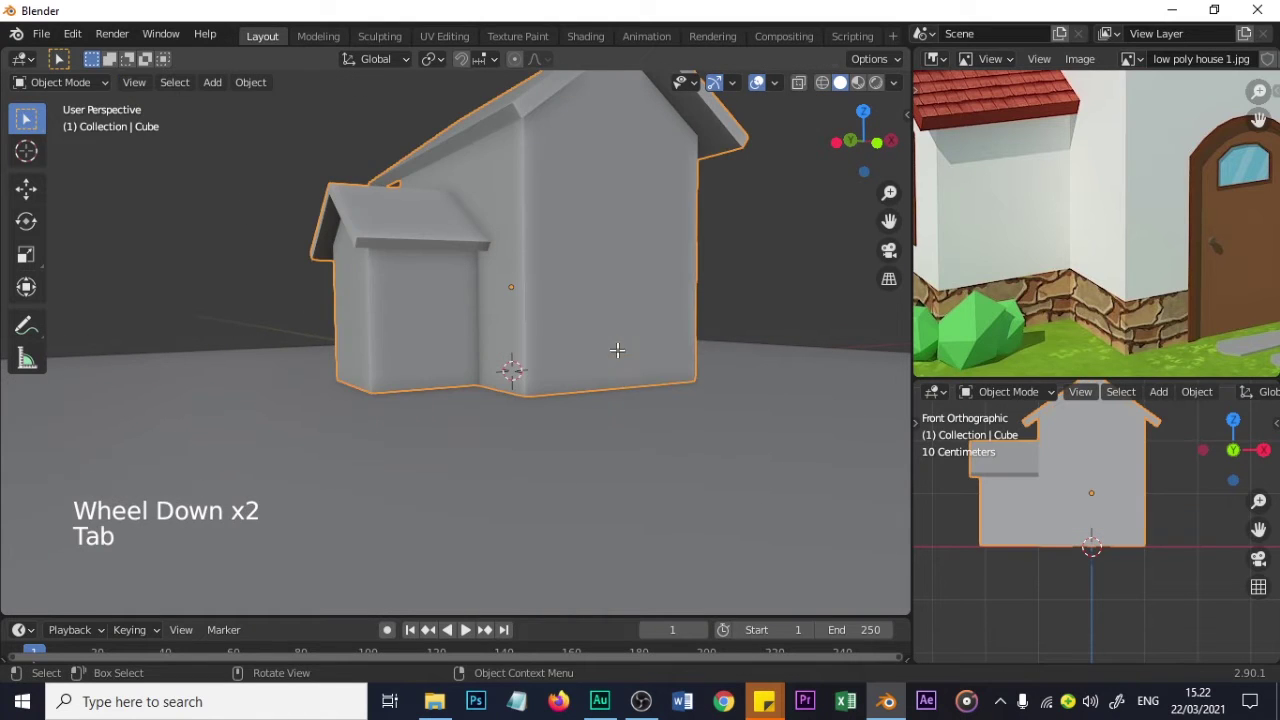
pyautogui.press('Tab')
pyautogui.scroll(-1, 603, 369)
pyautogui.scroll(1, 603, 369)
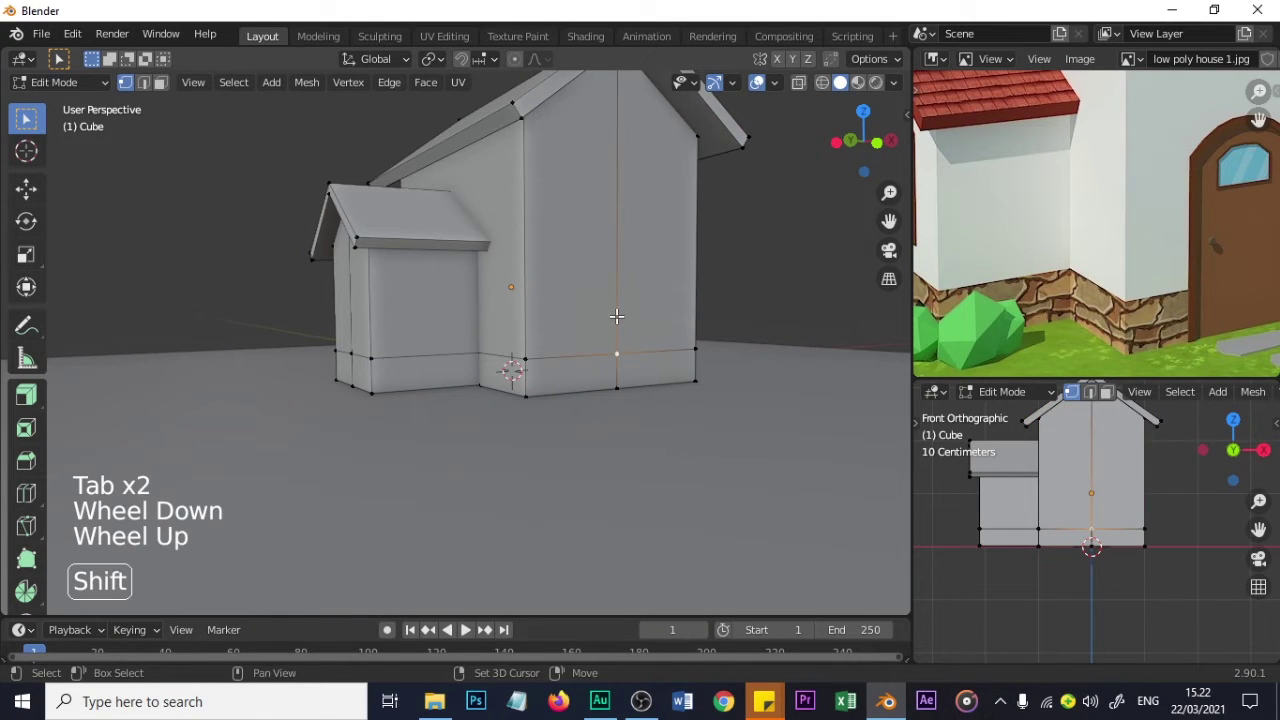
pyautogui.keyDown('shift'); pyautogui.moveTo(609, 339); pyautogui.dragTo(601, 377, button='middle'); pyautogui.keyUp('shift')
pyautogui.scroll(-3, 1033, 330)
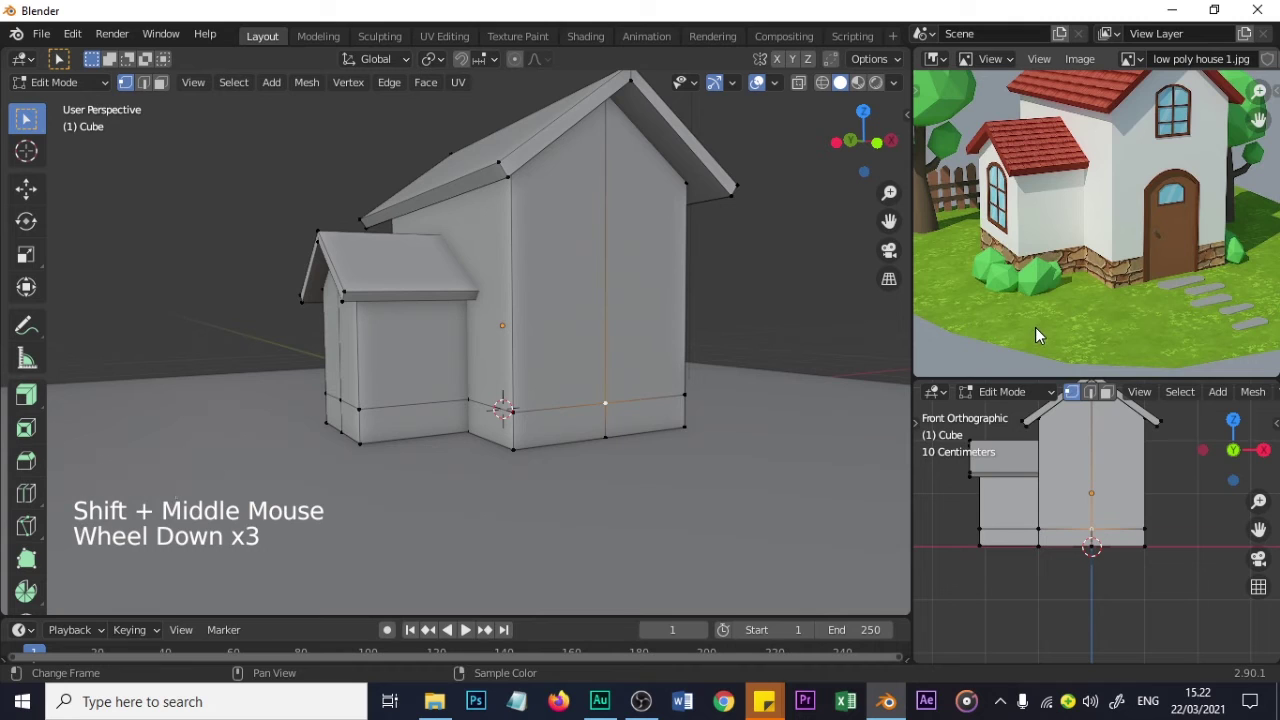
pyautogui.scroll(1, 584, 366)
pyautogui.scroll(-1, 581, 366)
pyautogui.scroll(1, 581, 366)
pyautogui.scroll(1, 581, 366)
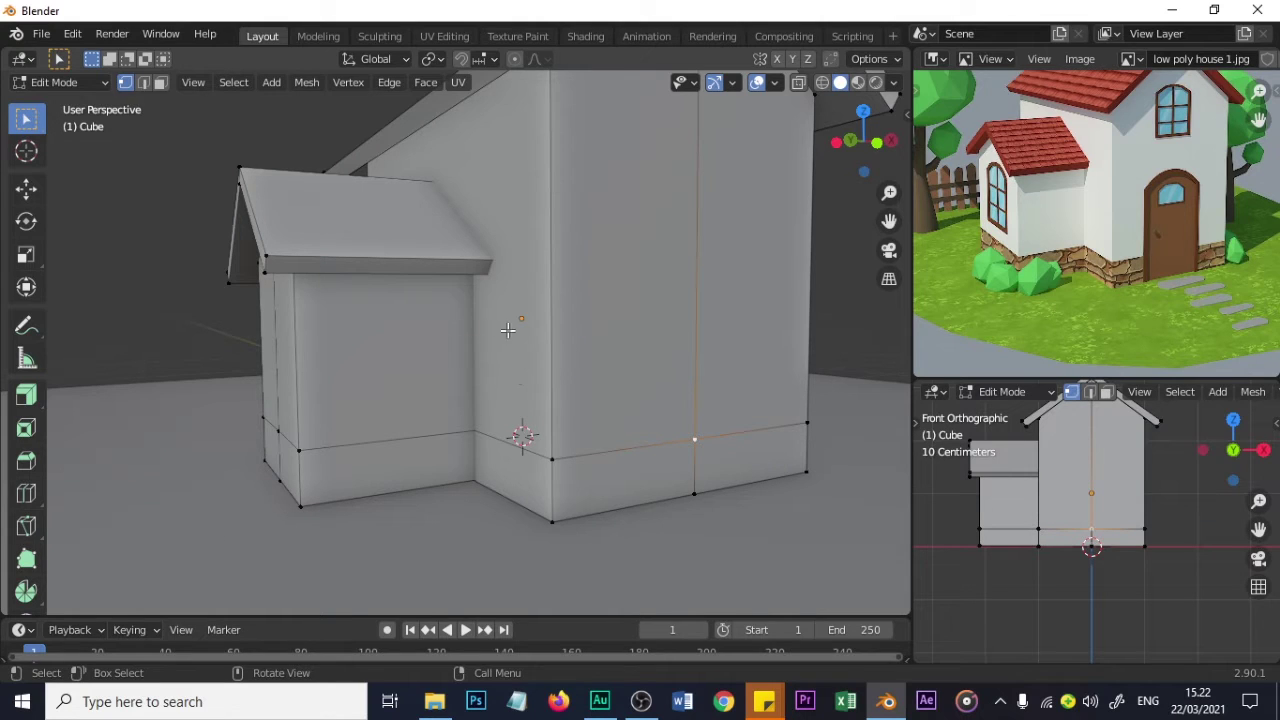
# - Switch the house to Object Mode and examine the arched door in the reference image
pyautogui.click(59, 80)
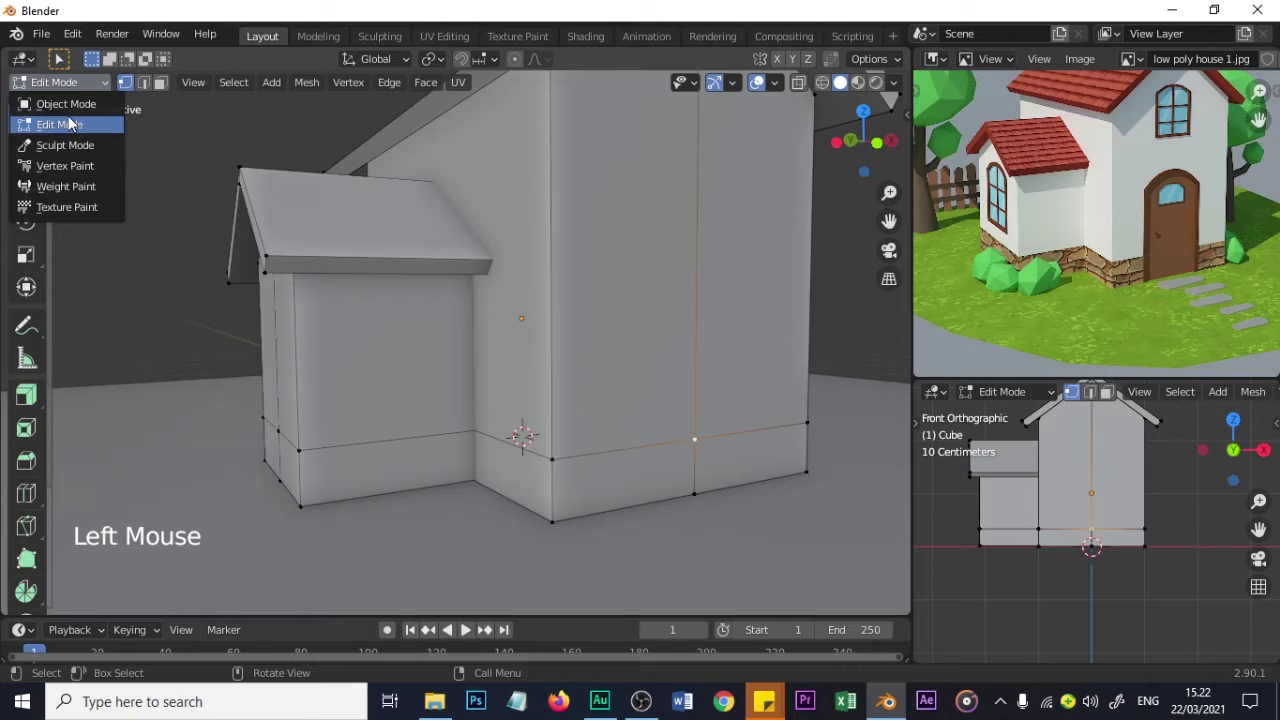
pyautogui.click(62, 104)
pyautogui.scroll(-2, 680, 431)
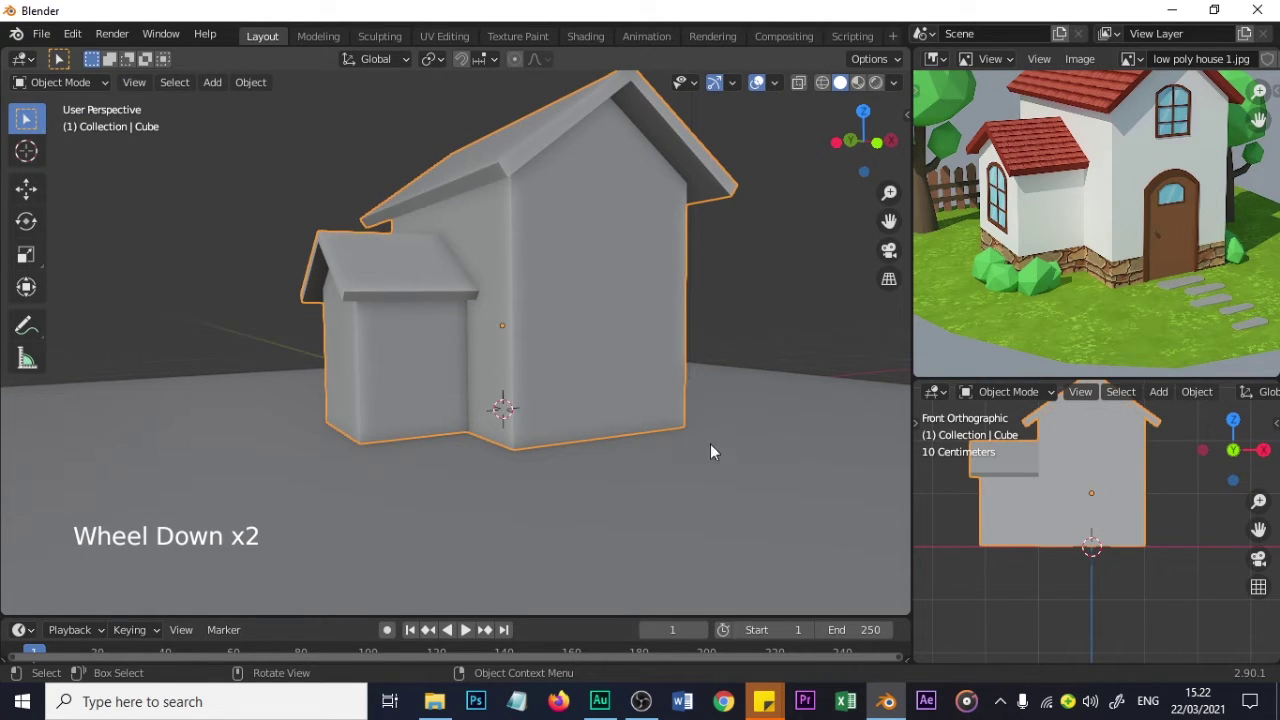
pyautogui.moveTo(661, 388); pyautogui.dragTo(609, 411, button='middle')
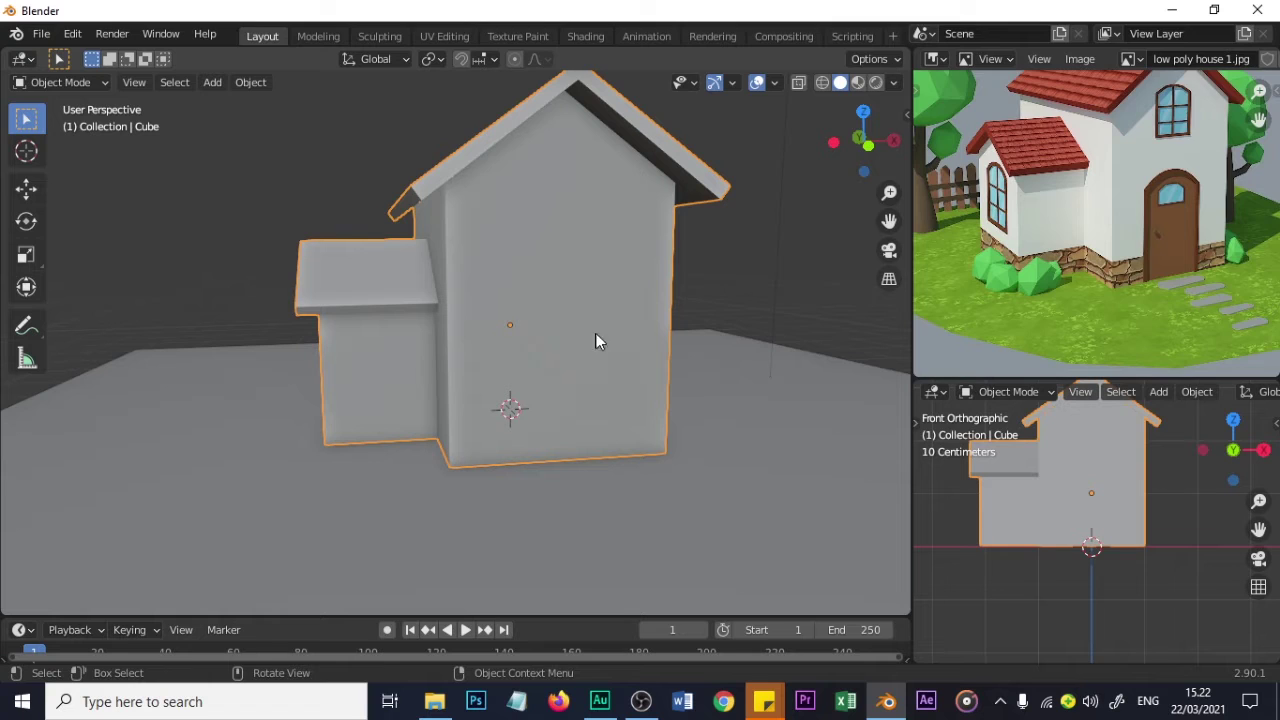
pyautogui.scroll(3, 1186, 298)
pyautogui.keyDown('shift'); pyautogui.moveTo(1204, 273); pyautogui.dragTo(1113, 270, button='middle'); pyautogui.keyUp('shift')
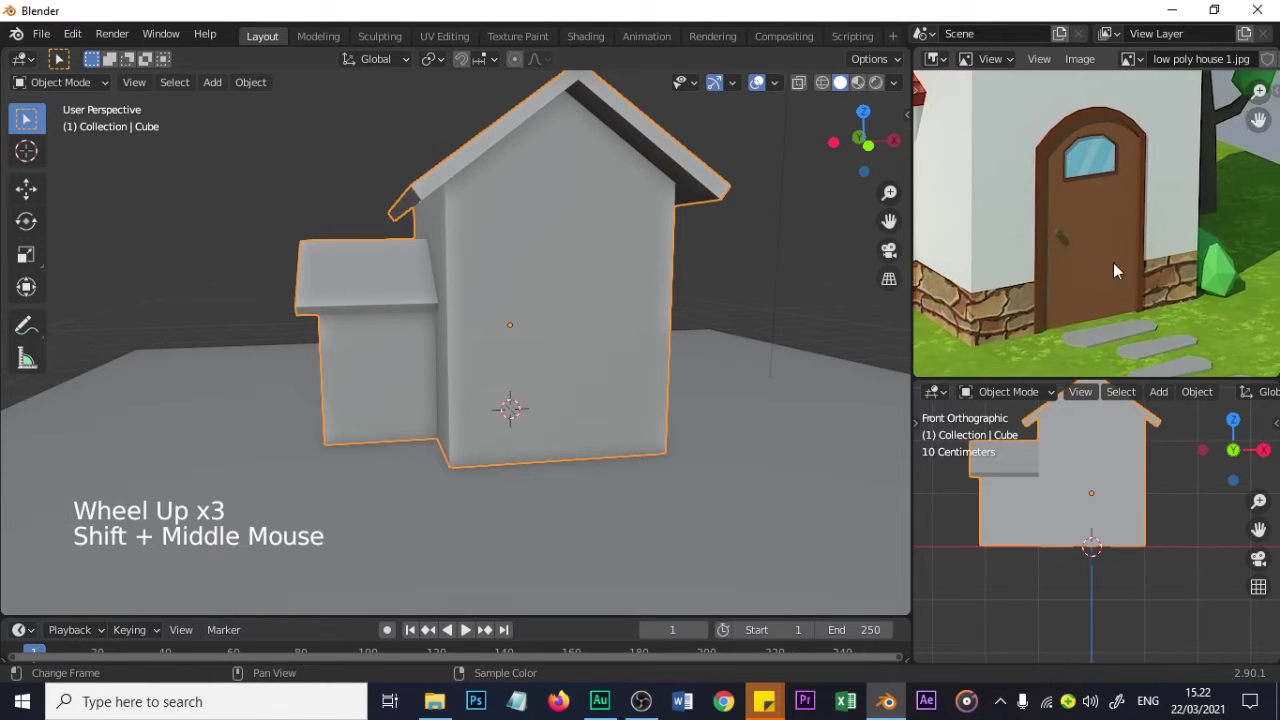
pyautogui.scroll(3, 1150, 266)
pyautogui.scroll(-2, 1156, 275)
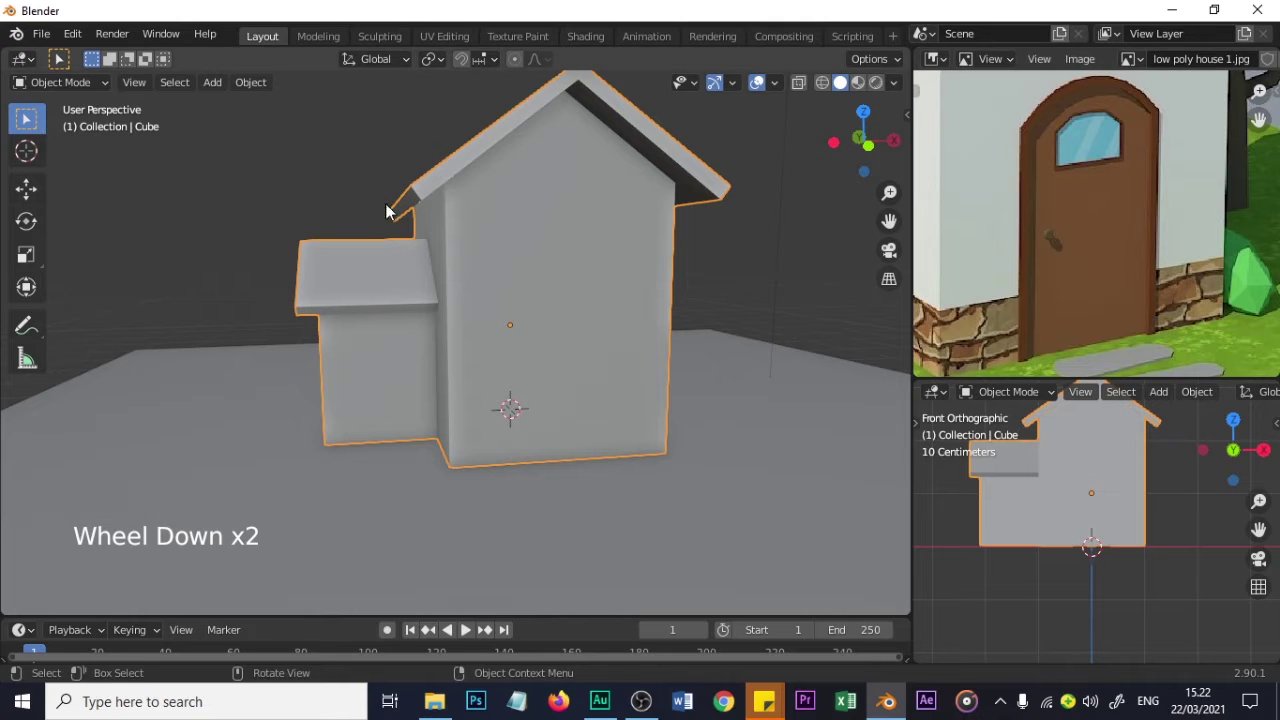
pyautogui.keyDown('shift'); pyautogui.moveTo(575, 366); pyautogui.dragTo(575, 387, button='middle'); pyautogui.keyUp('shift')
pyautogui.scroll(-1, 582, 412)
pyautogui.scroll(1, 583, 414)
pyautogui.scroll(-1, 585, 420)
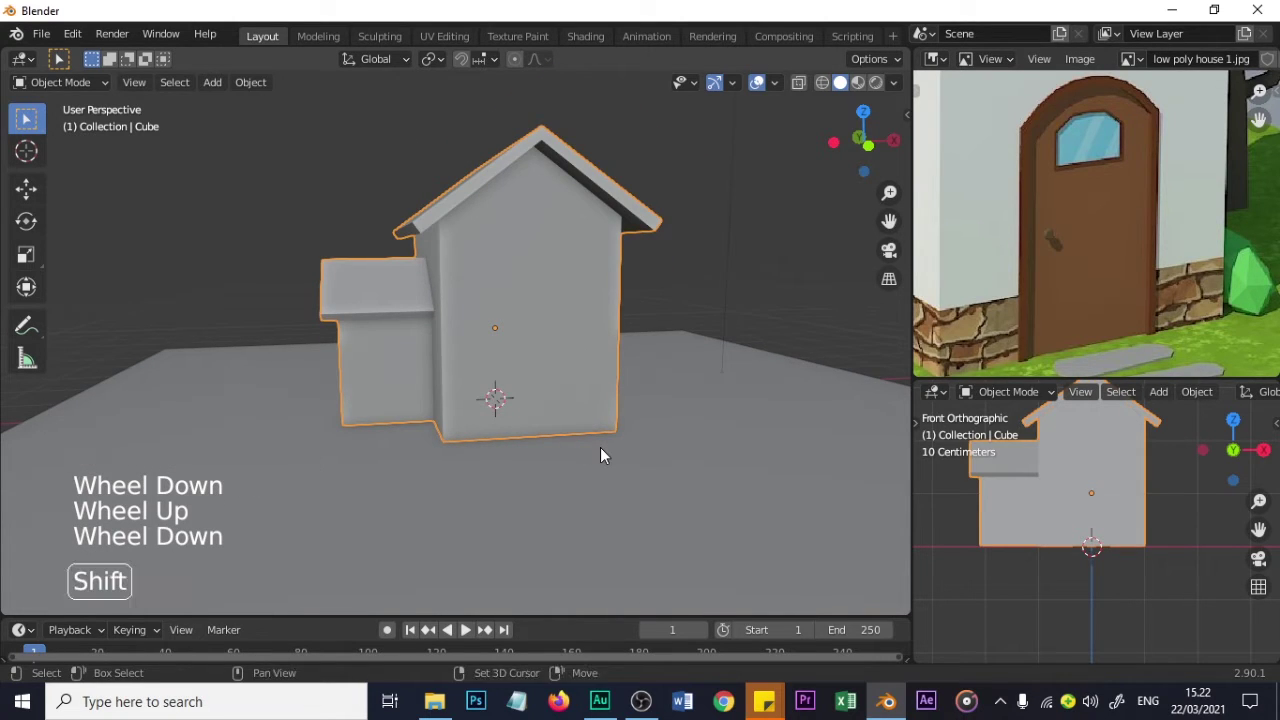
# - Add a cube mesh and move it about 3.1 m along negative Y, out in front of the house
pyautogui.hotkey('shift', 'a')
pyautogui.moveTo(566, 302)
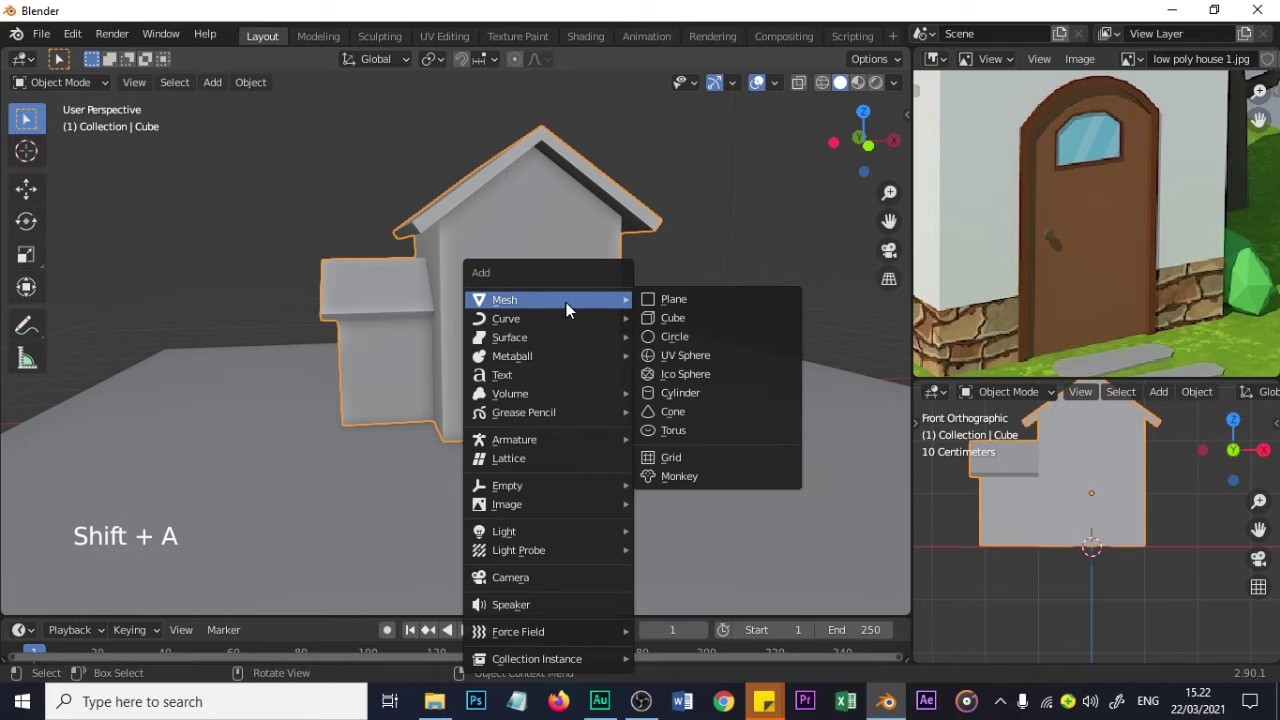
pyautogui.click(676, 317)
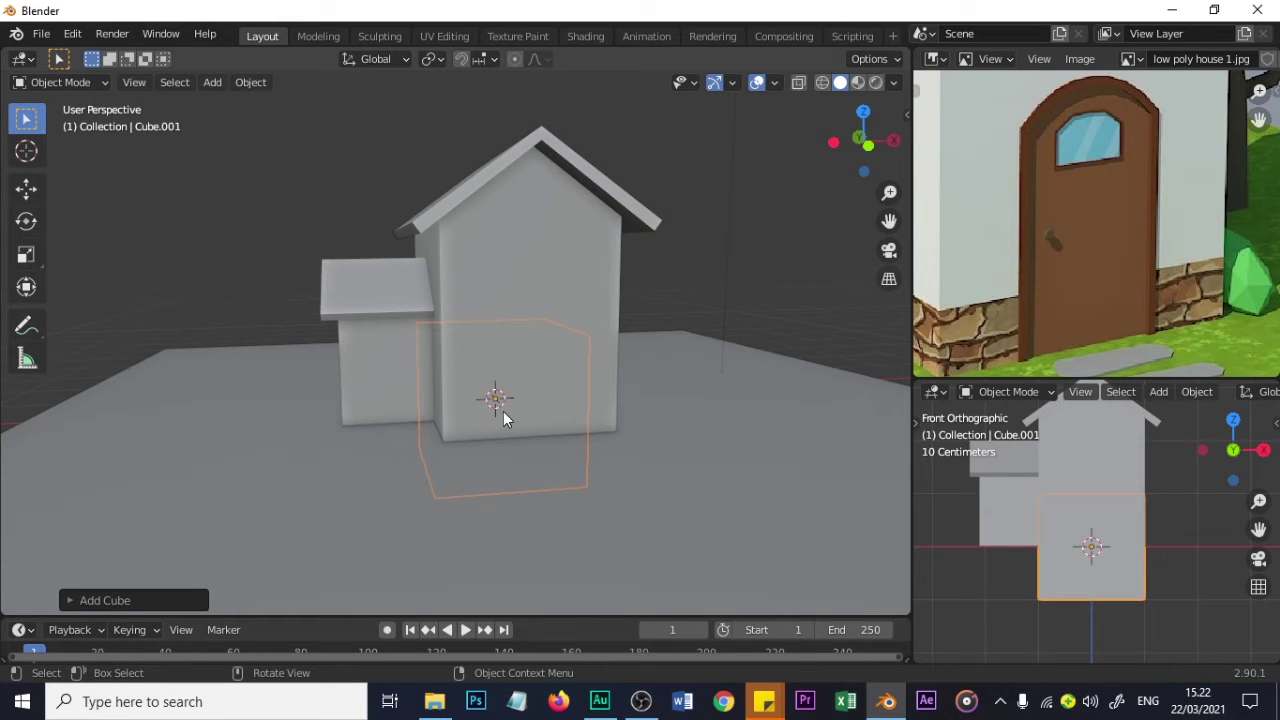
pyautogui.moveTo(501, 413); pyautogui.dragTo(460, 448, button='middle')
pyautogui.scroll(-2, 480, 444)
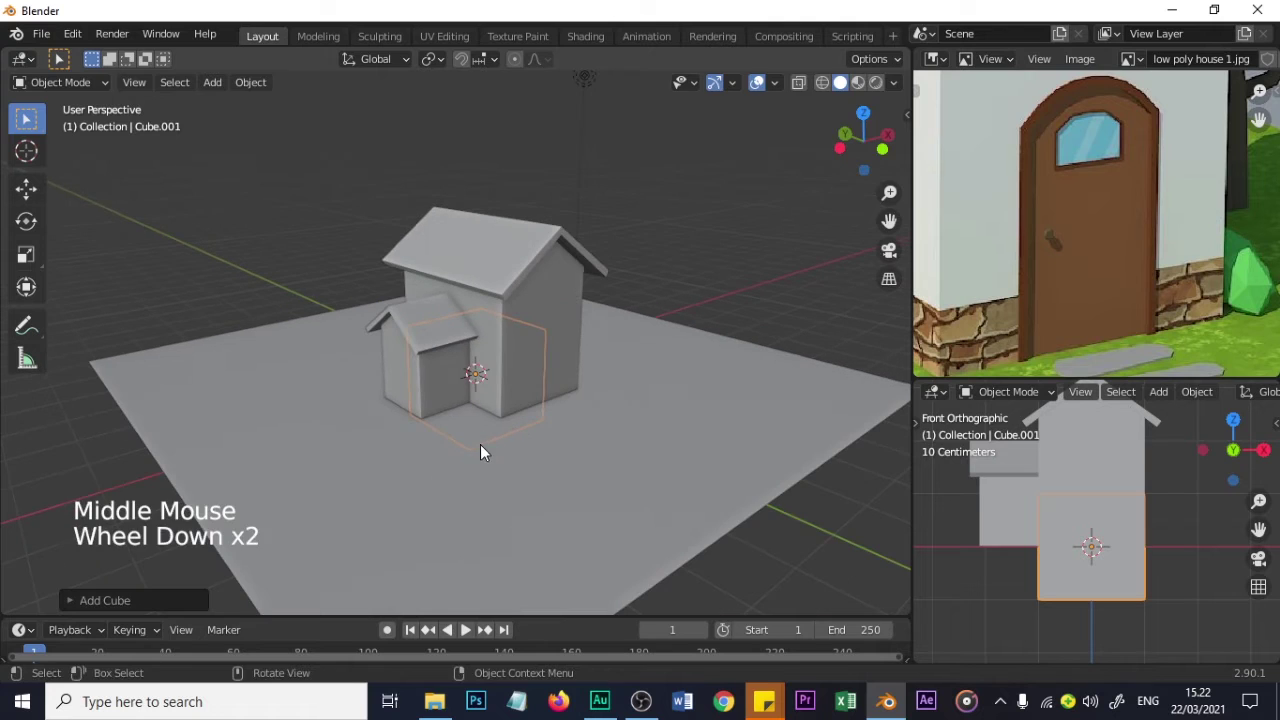
pyautogui.press('g')
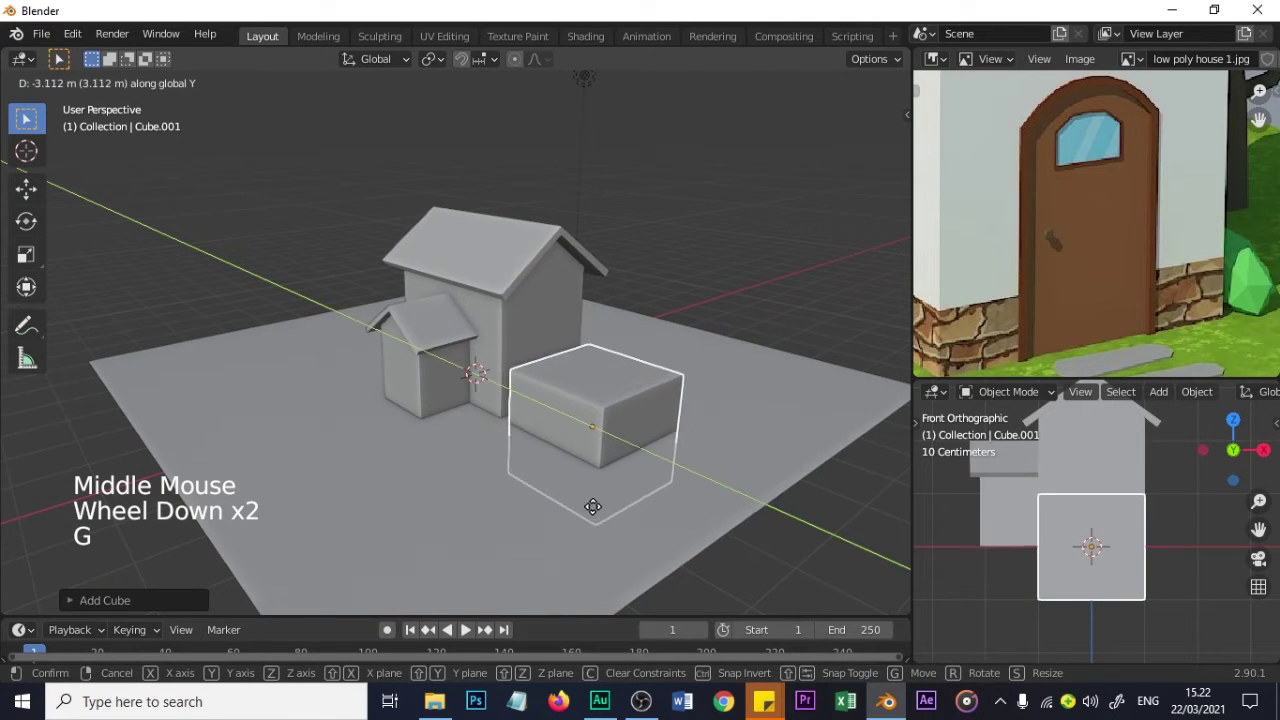
pyautogui.click(591, 506)
# - Scale the new cube down to less than half its size and raise it along Z out of the ground plane
pyautogui.press('s')
pyautogui.click(662, 487)
pyautogui.press('g')
pyautogui.press('z')
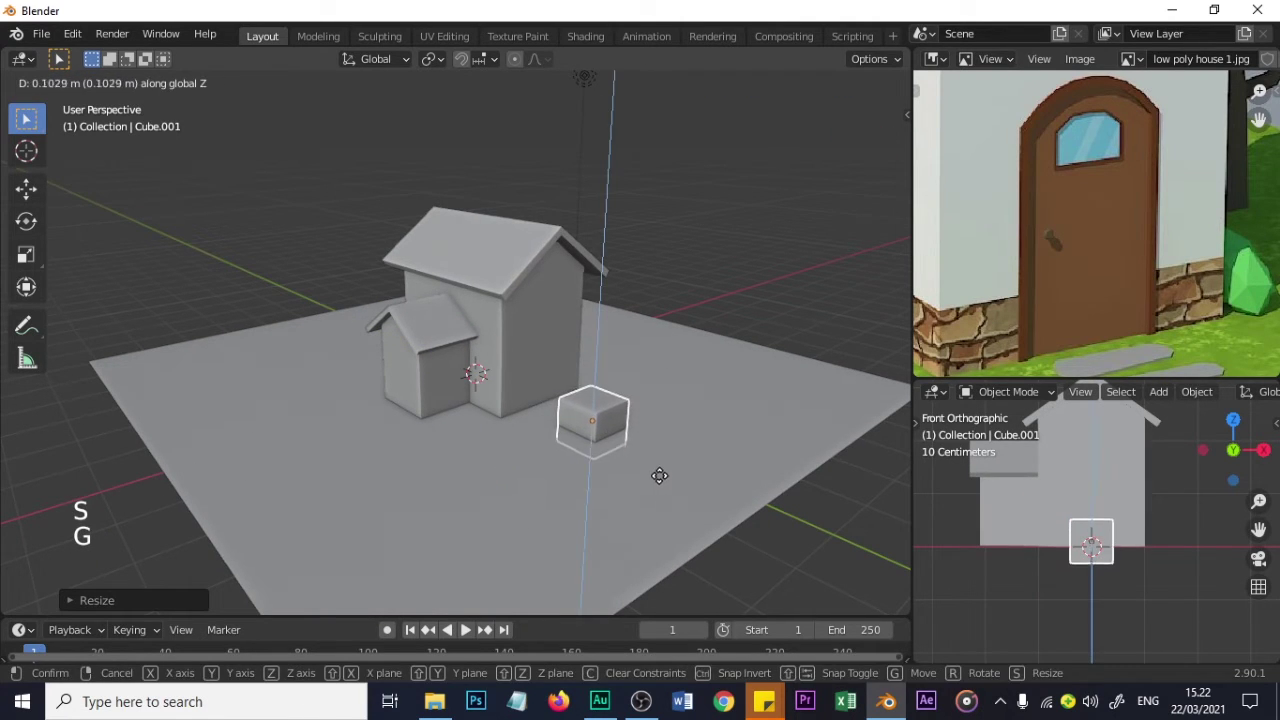
pyautogui.click(655, 452)
pyautogui.scroll(2, 658, 446)
pyautogui.scroll(1, 658, 446)
pyautogui.moveTo(658, 446); pyautogui.dragTo(632, 447, button='middle')
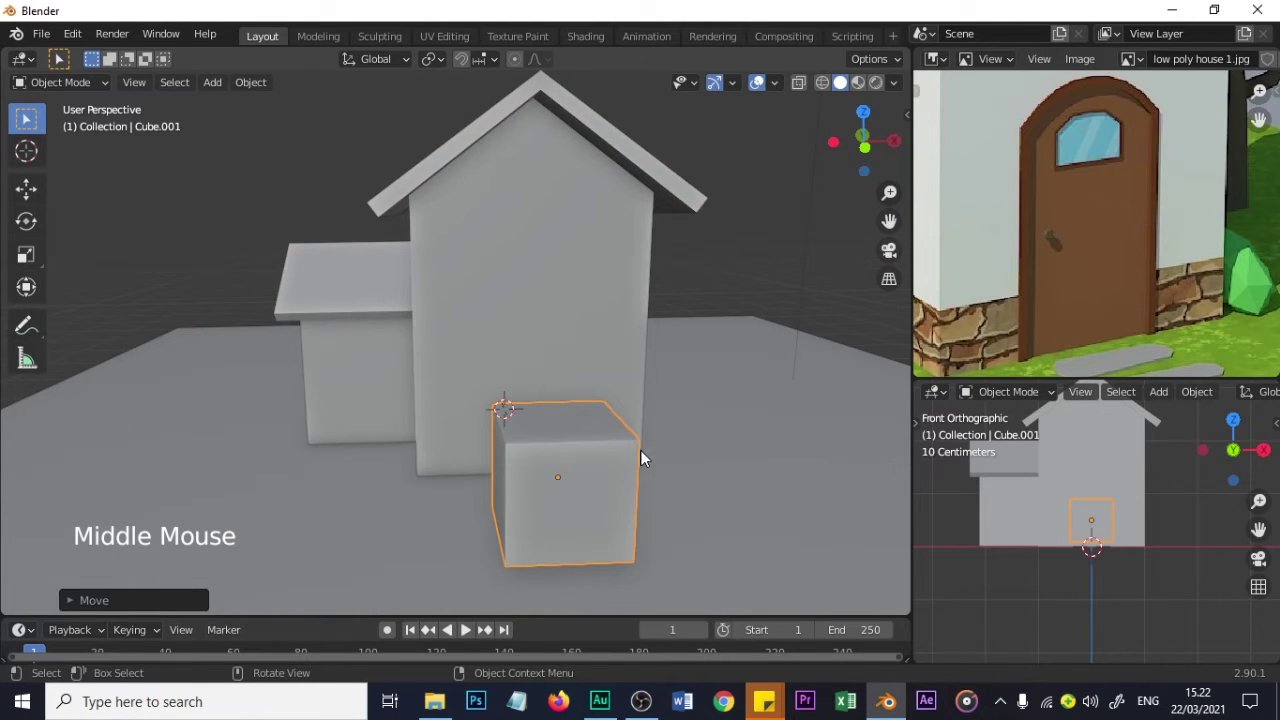
# - Lower the small cube about 0.09 m along Z so its underside rests on the ground line in the front view
pyautogui.scroll(2, 646, 457)
pyautogui.scroll(1, 1111, 535)
pyautogui.scroll(4, 1117, 539)
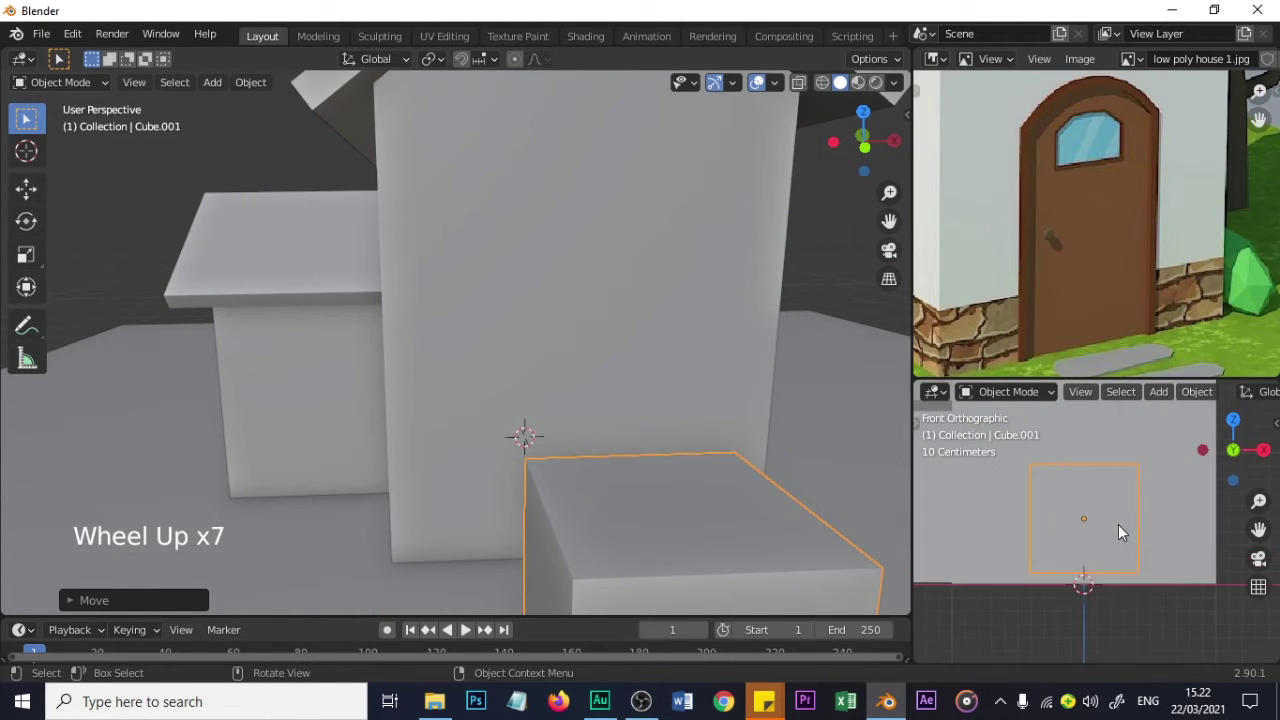
pyautogui.press('g')
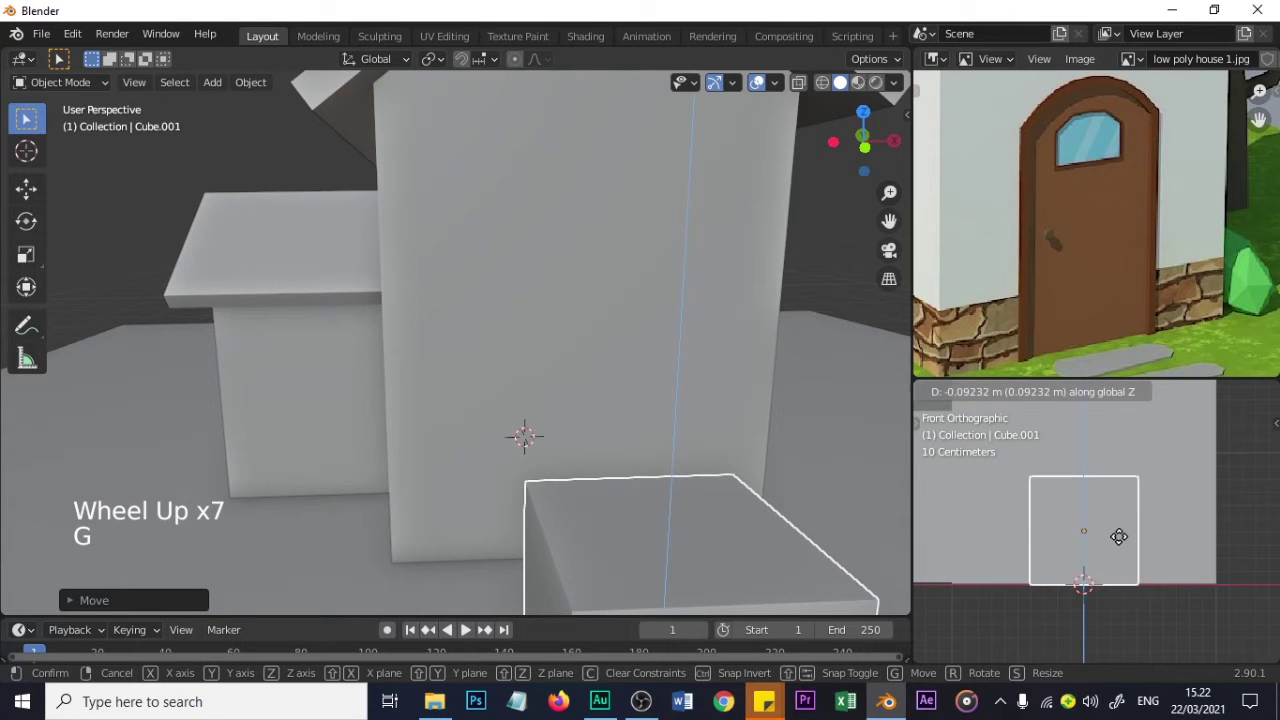
pyautogui.click(1119, 536)
pyautogui.scroll(-3, 714, 517)
pyautogui.moveTo(714, 517); pyautogui.dragTo(580, 470, button='middle')
pyautogui.scroll(-2, 1060, 251)
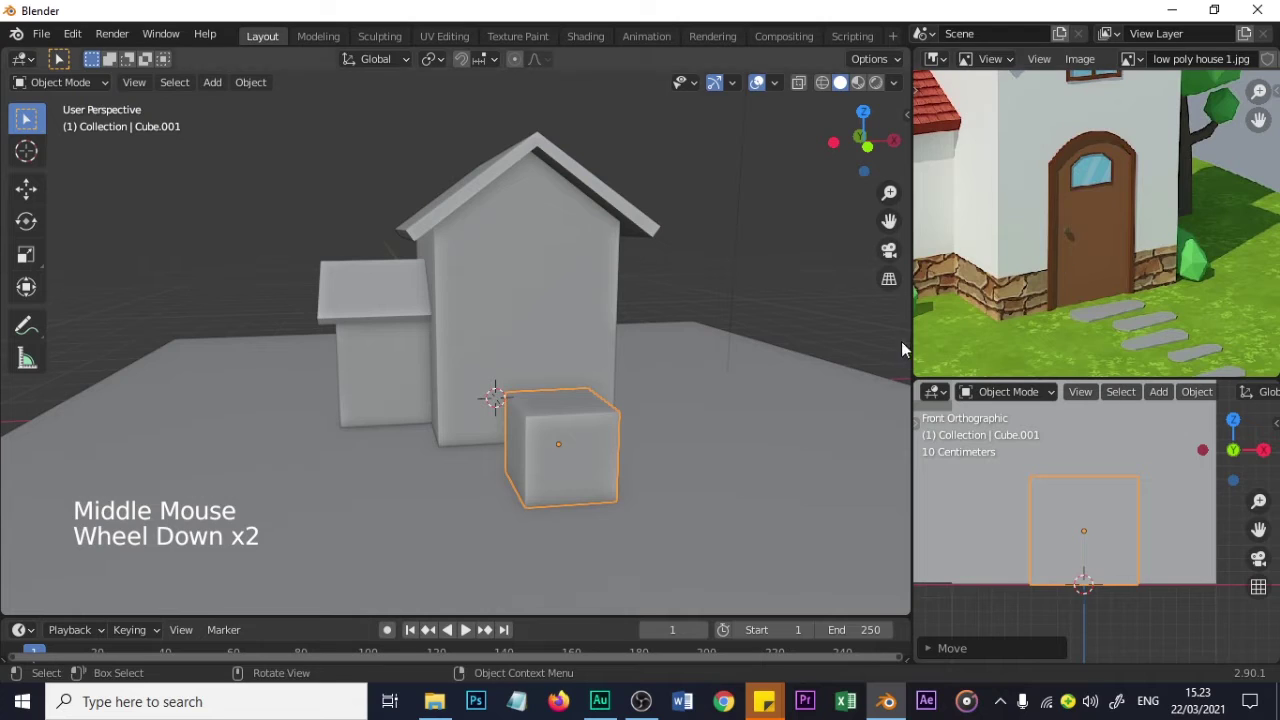
pyautogui.scroll(-5, 1091, 477)
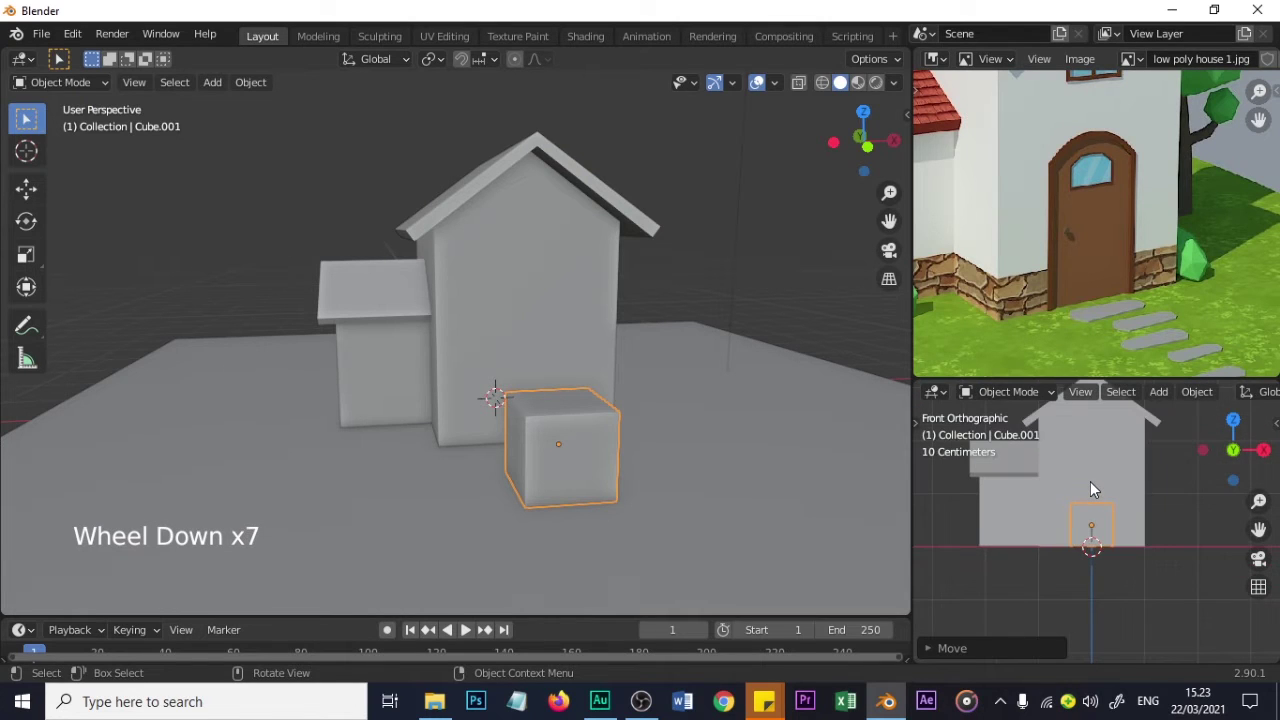
pyautogui.scroll(1, 1090, 488)
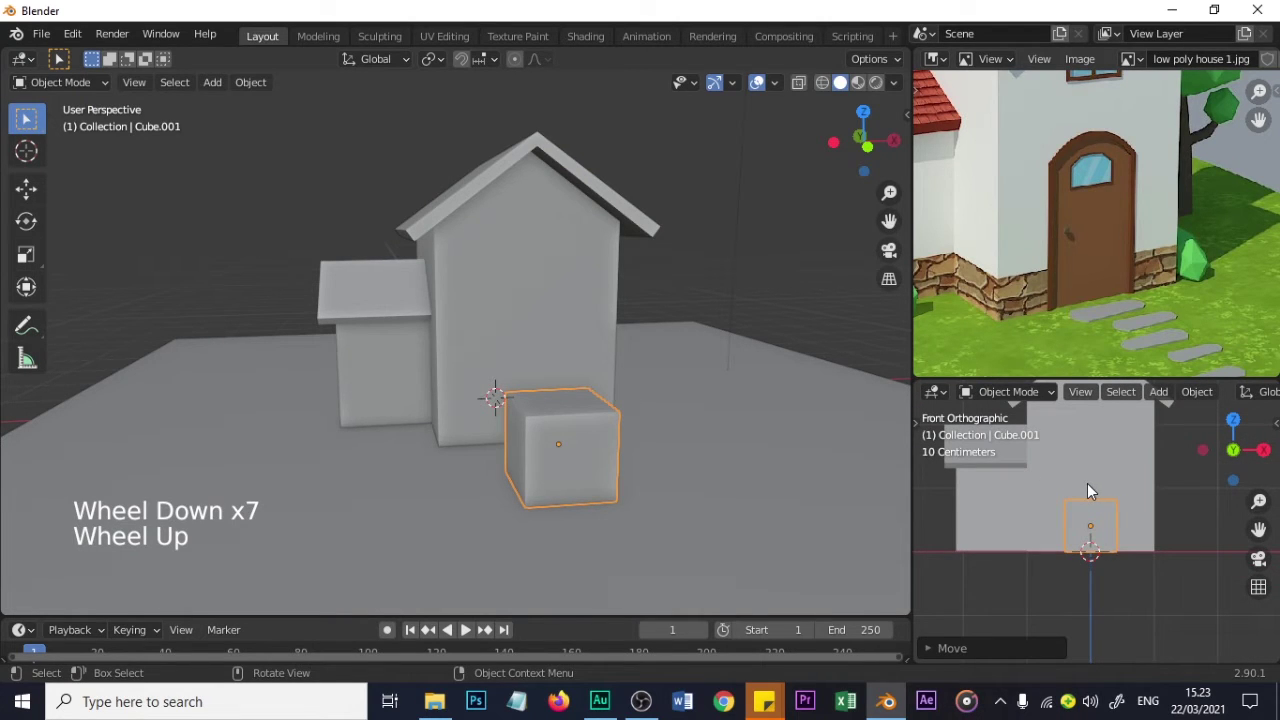
pyautogui.scroll(-7, 1198, 393)
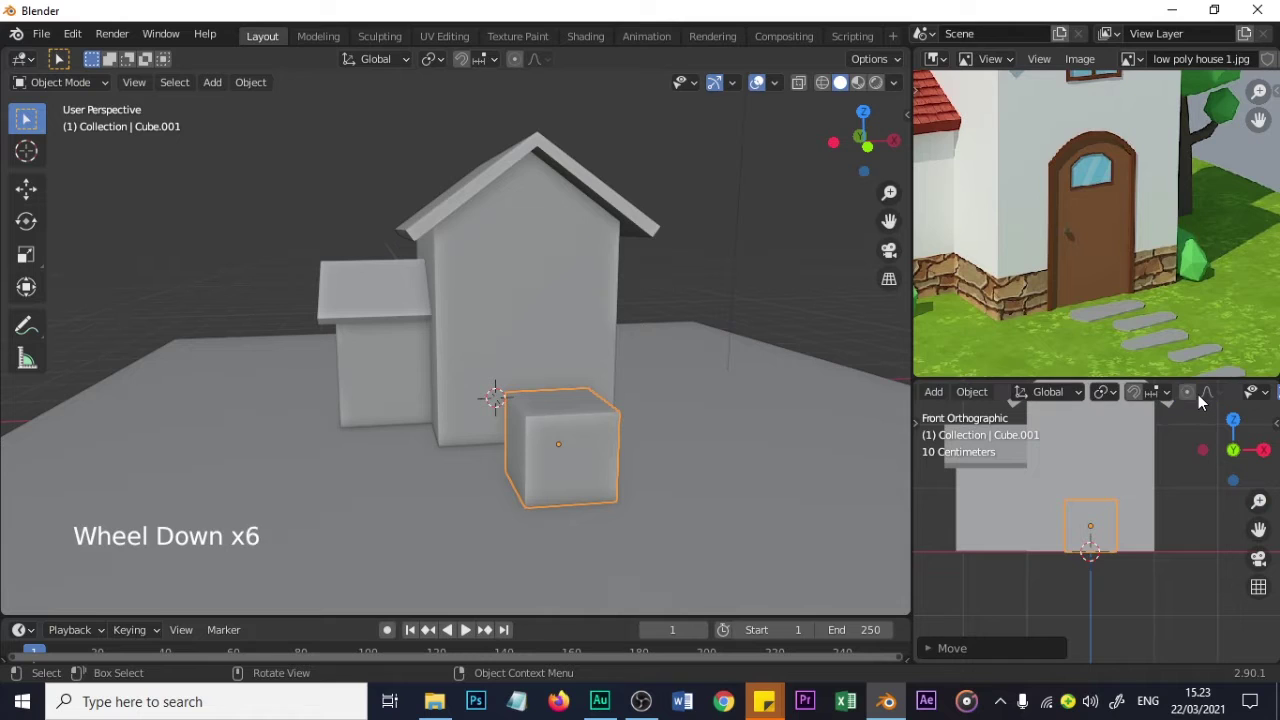
# - Switch the front orthographic view to wireframe shading so the small cube and house outlines show through each other
pyautogui.scroll(-6, 1198, 395)
pyautogui.click(1190, 391)
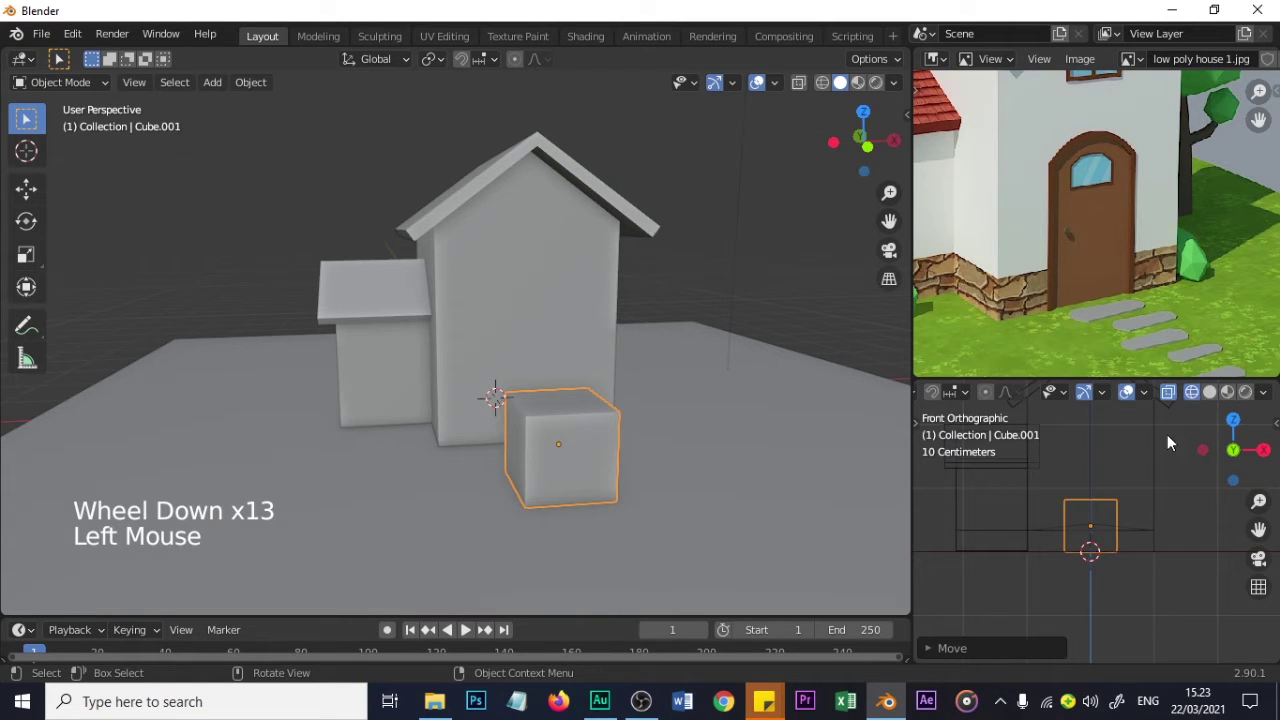
pyautogui.scroll(1, 1085, 492)
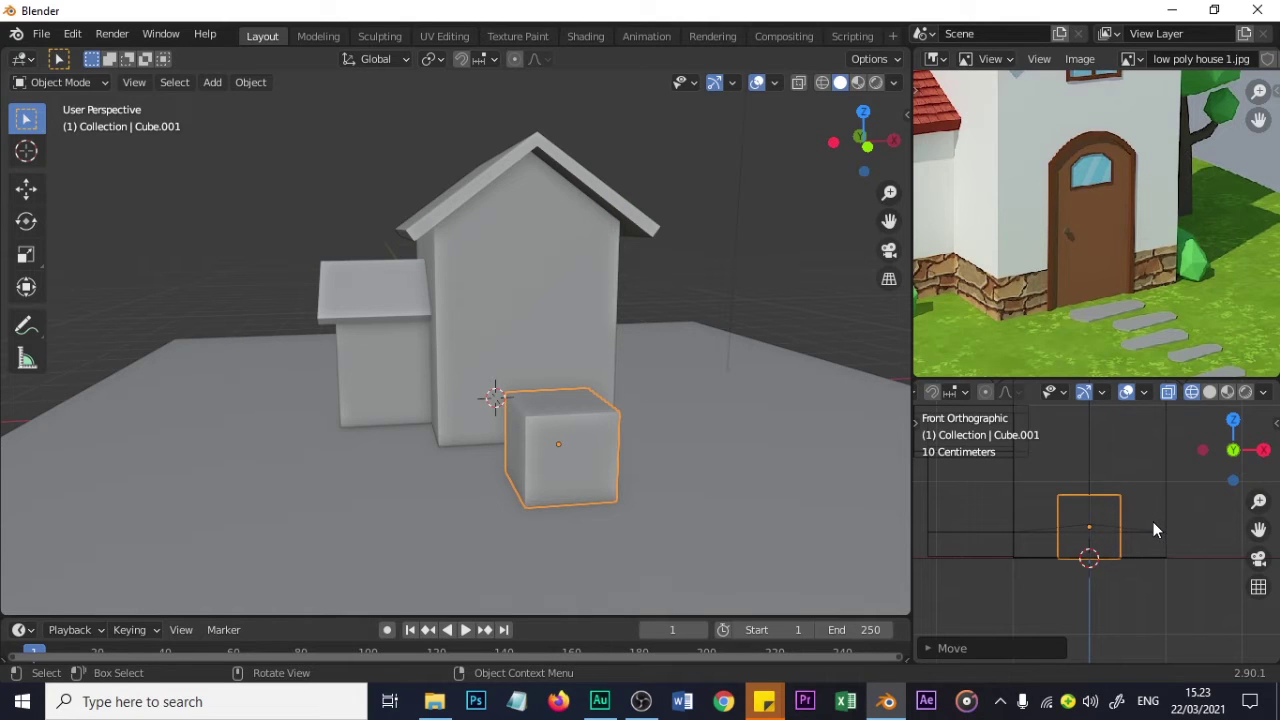
pyautogui.scroll(2, 485, 385)
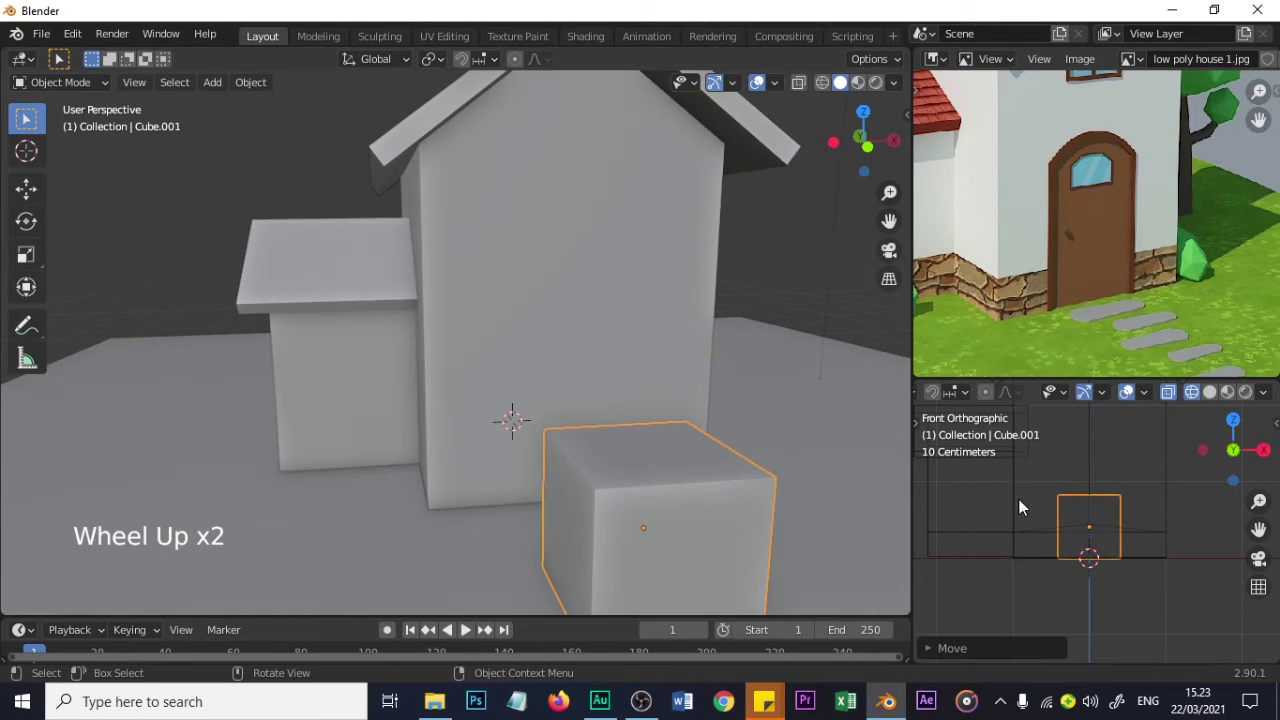
pyautogui.scroll(-1, 1072, 505)
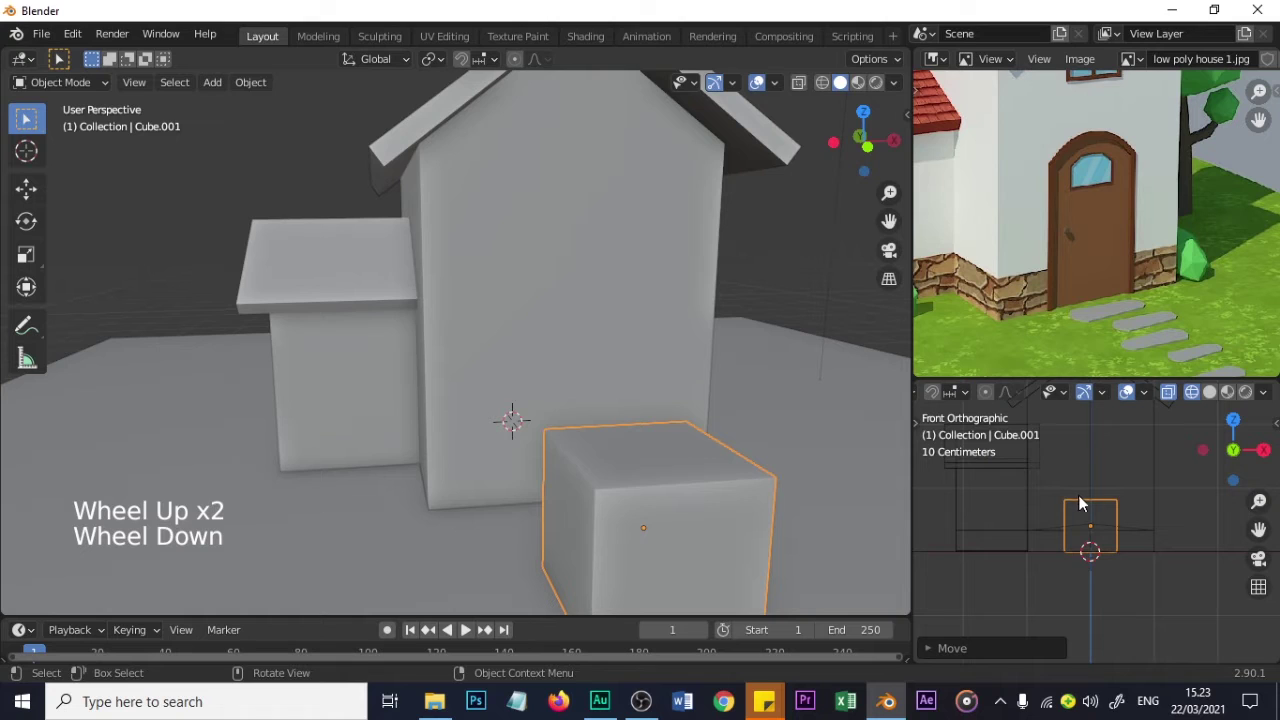
# - Scale the small cube in front of the house up uniformly by a factor of about 1.06
pyautogui.click(657, 505)
pyautogui.click(700, 518)
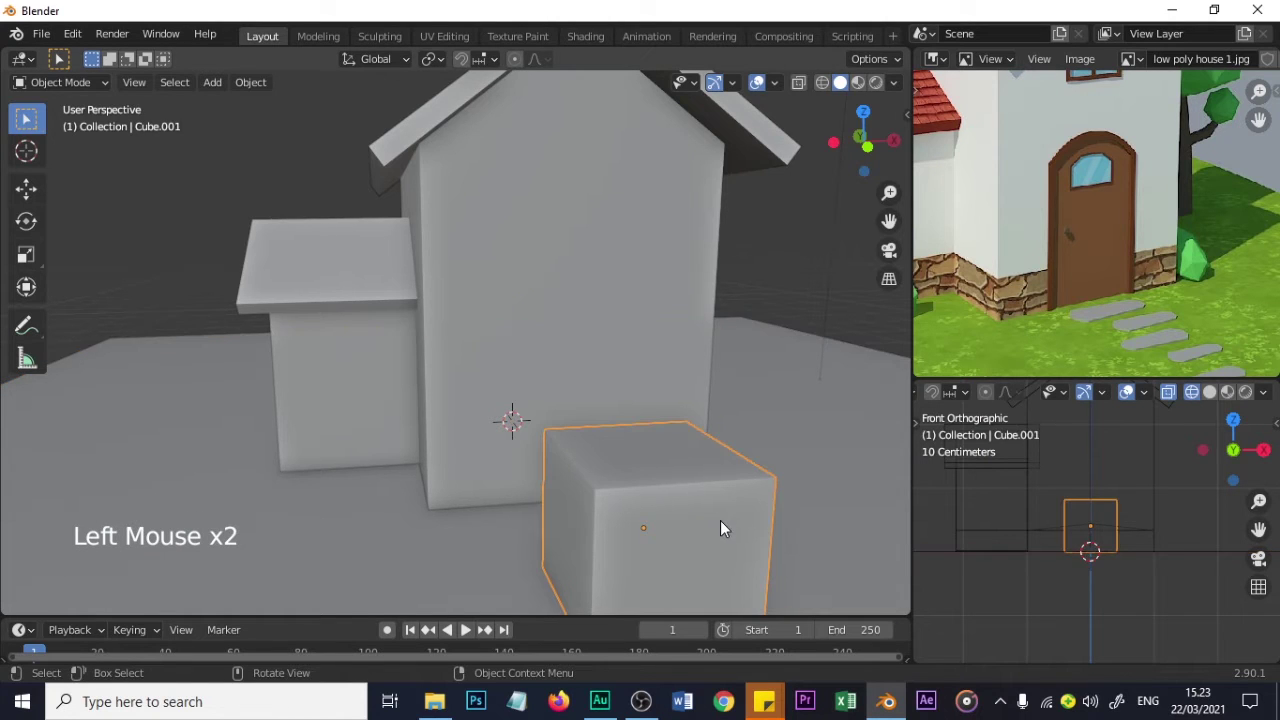
pyautogui.press('s')
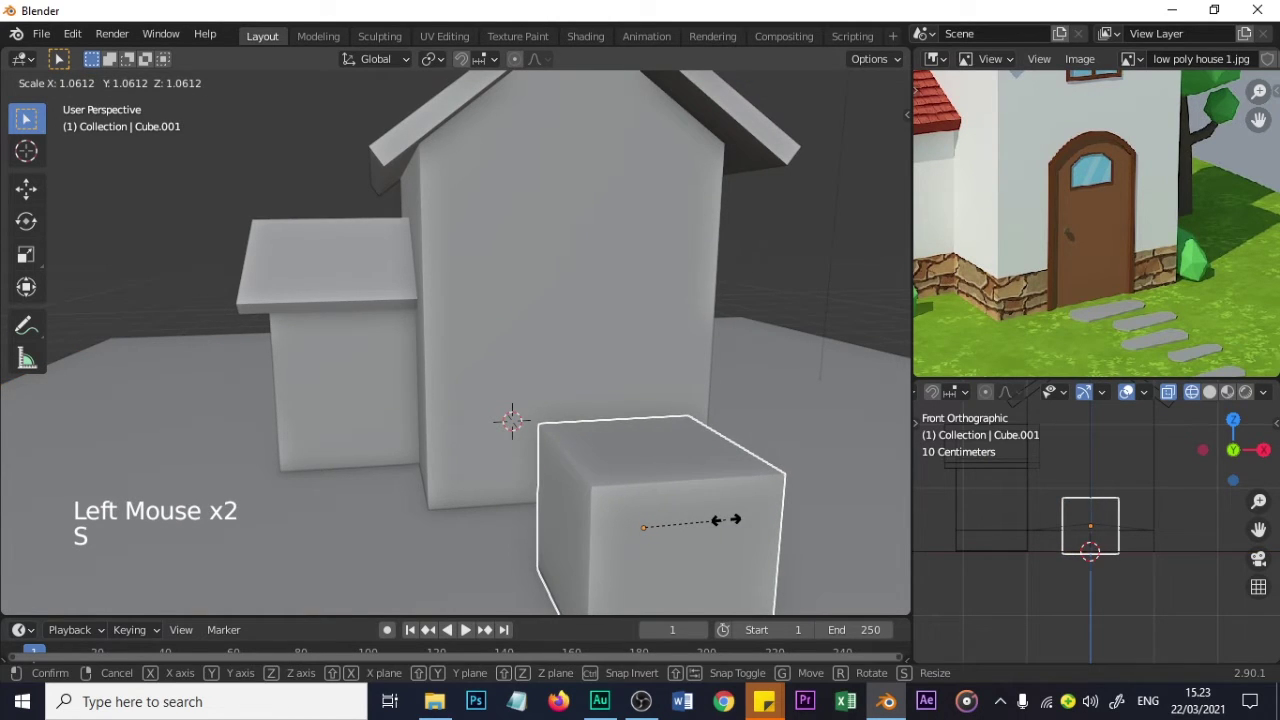
pyautogui.click(726, 519)
pyautogui.scroll(-2, 709, 503)
pyautogui.scroll(1, 684, 492)
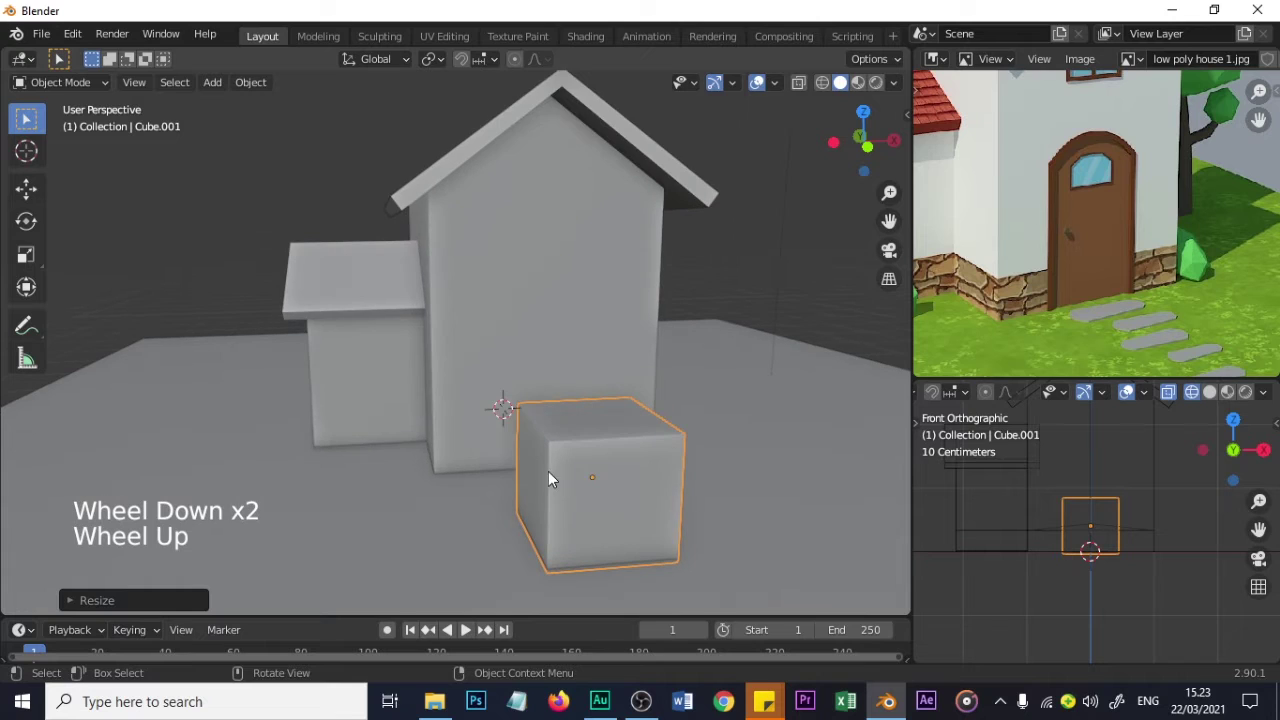
# - Edit the cube's mesh and move its front face along Y toward the house, thinning the cube into a slab
pyautogui.press('Tab')
pyautogui.click(611, 472)
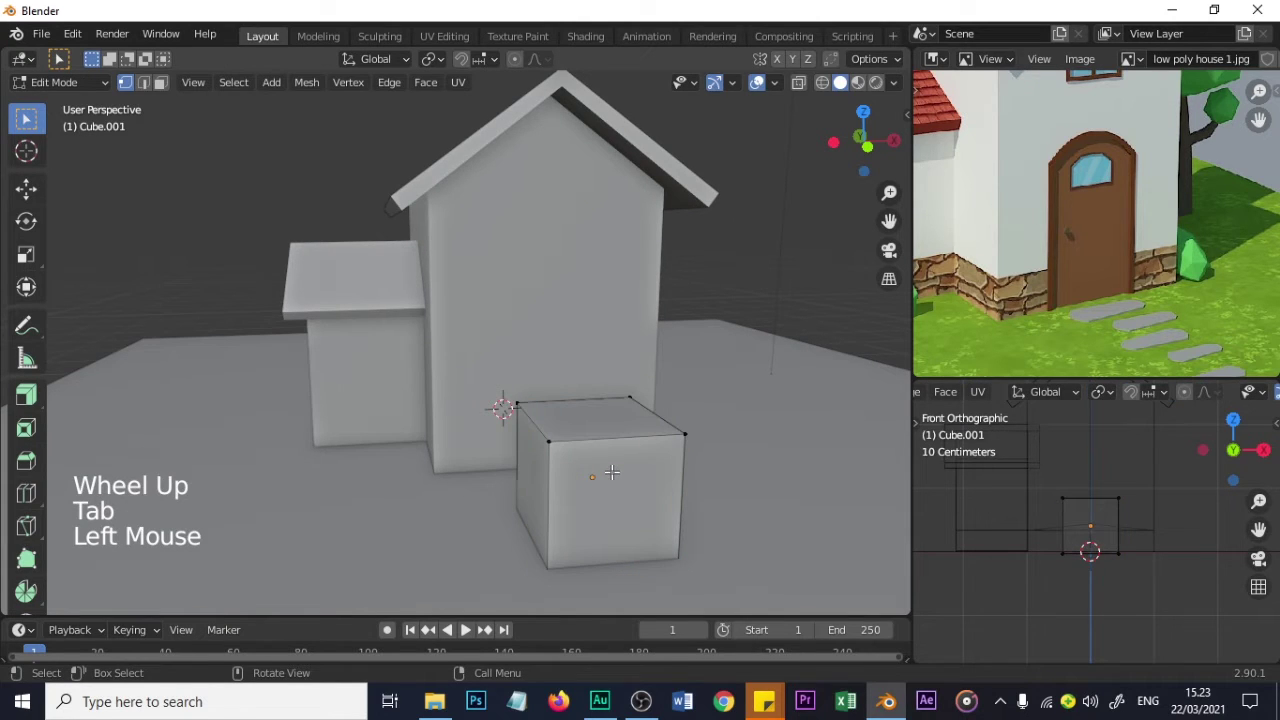
pyautogui.press('4')
pyautogui.click(614, 485)
pyautogui.press('3')
pyautogui.click(610, 486)
pyautogui.moveTo(590, 490); pyautogui.dragTo(624, 491, button='middle')
pyautogui.press('g')
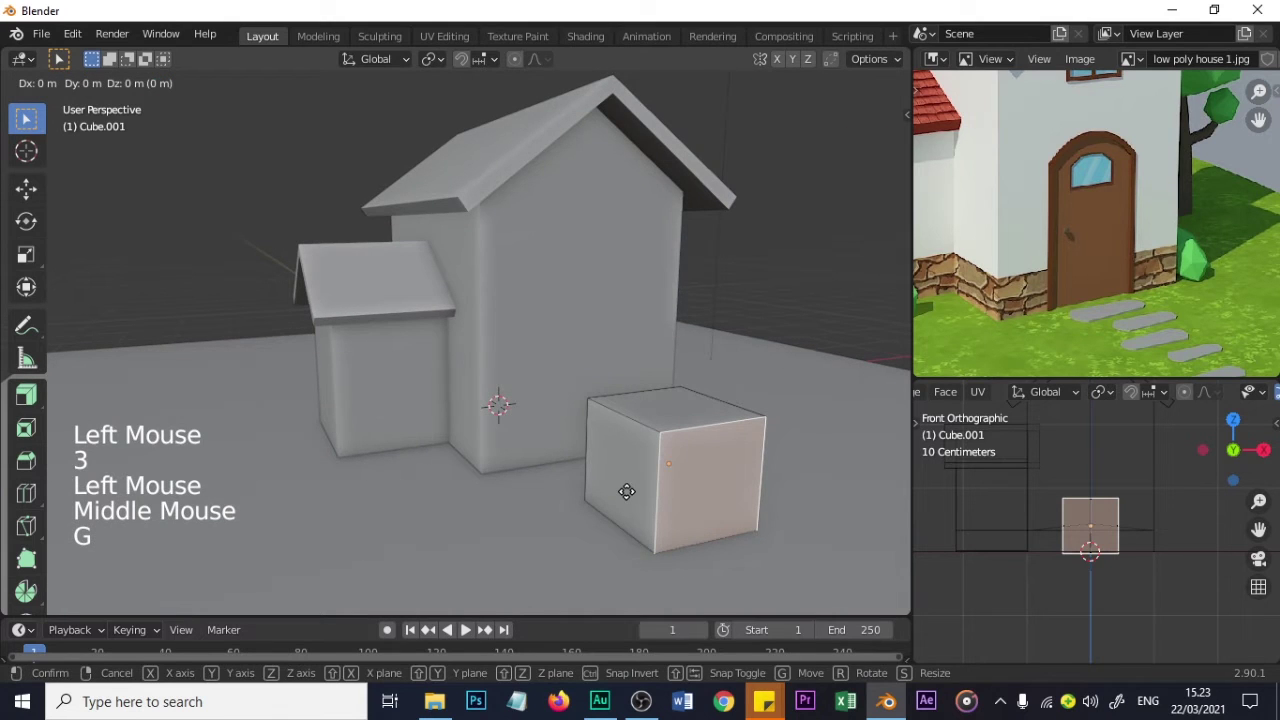
pyautogui.press('y')
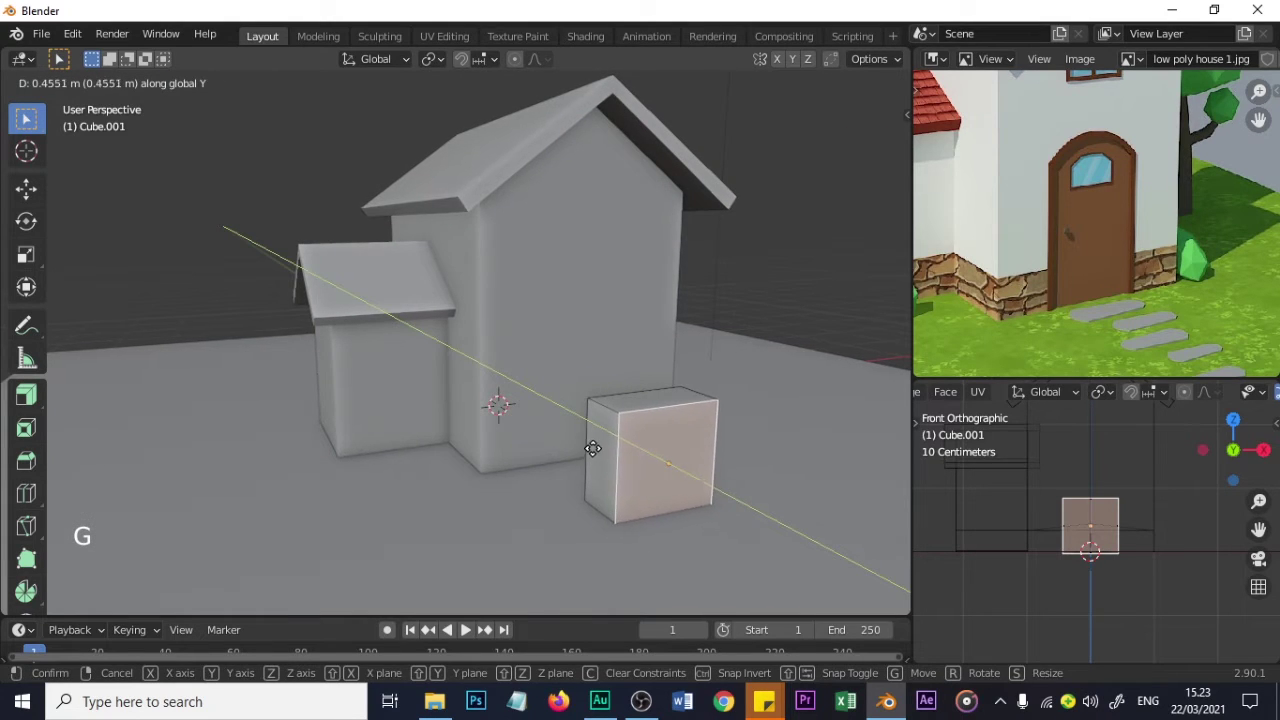
pyautogui.click(586, 434)
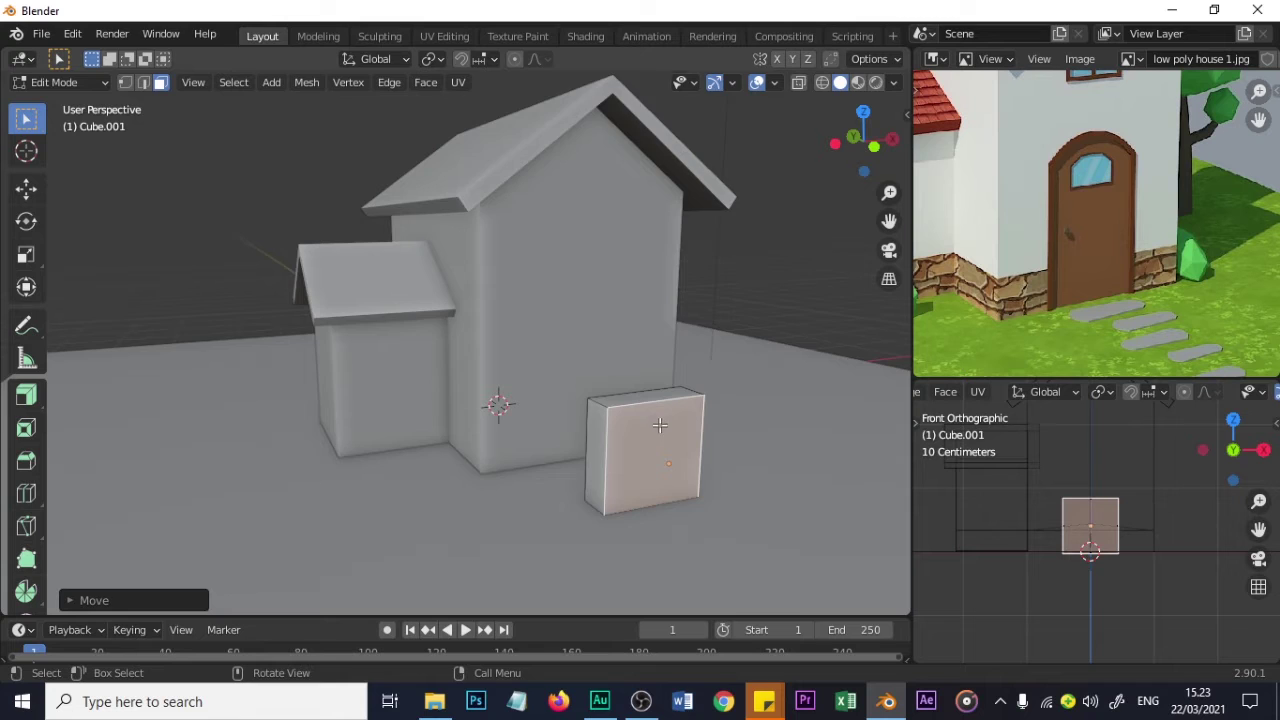
# - Raise the slab's top face to stretch it upward into a tall door shape
pyautogui.scroll(2, 660, 425)
pyautogui.click(682, 414)
pyautogui.moveTo(682, 414); pyautogui.dragTo(675, 406, button='middle')
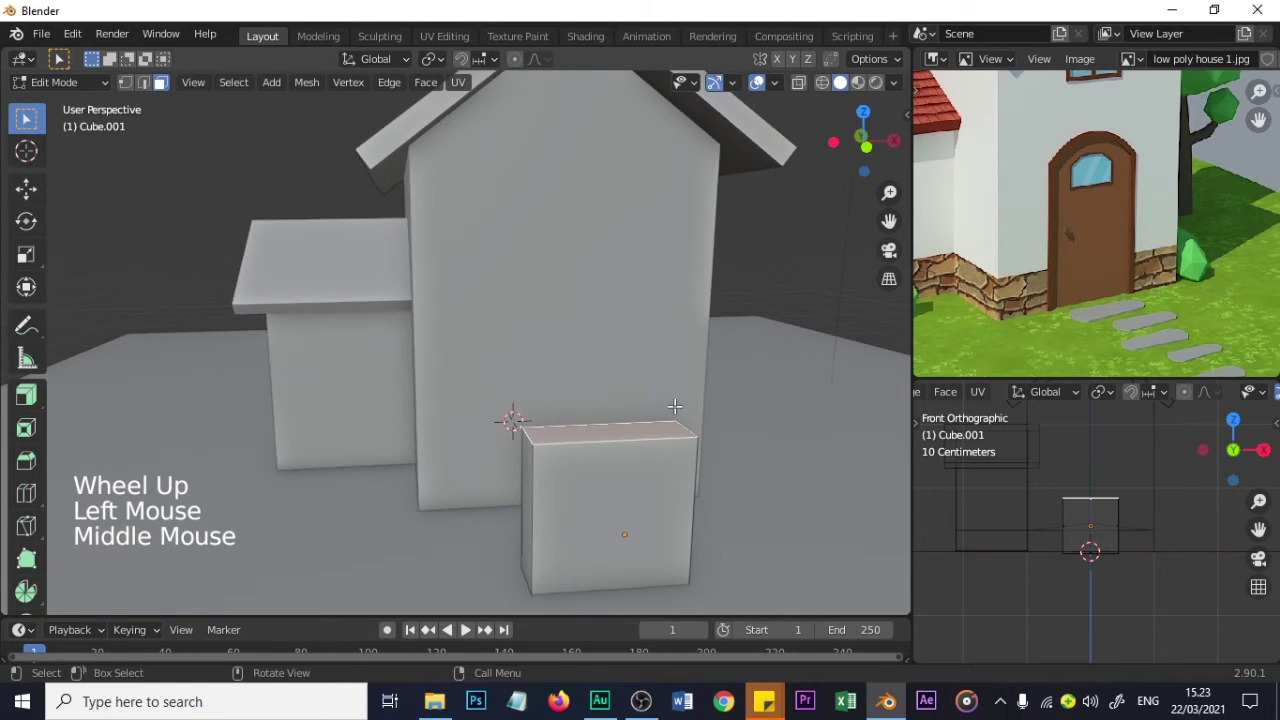
pyautogui.press('g')
pyautogui.click(686, 300)
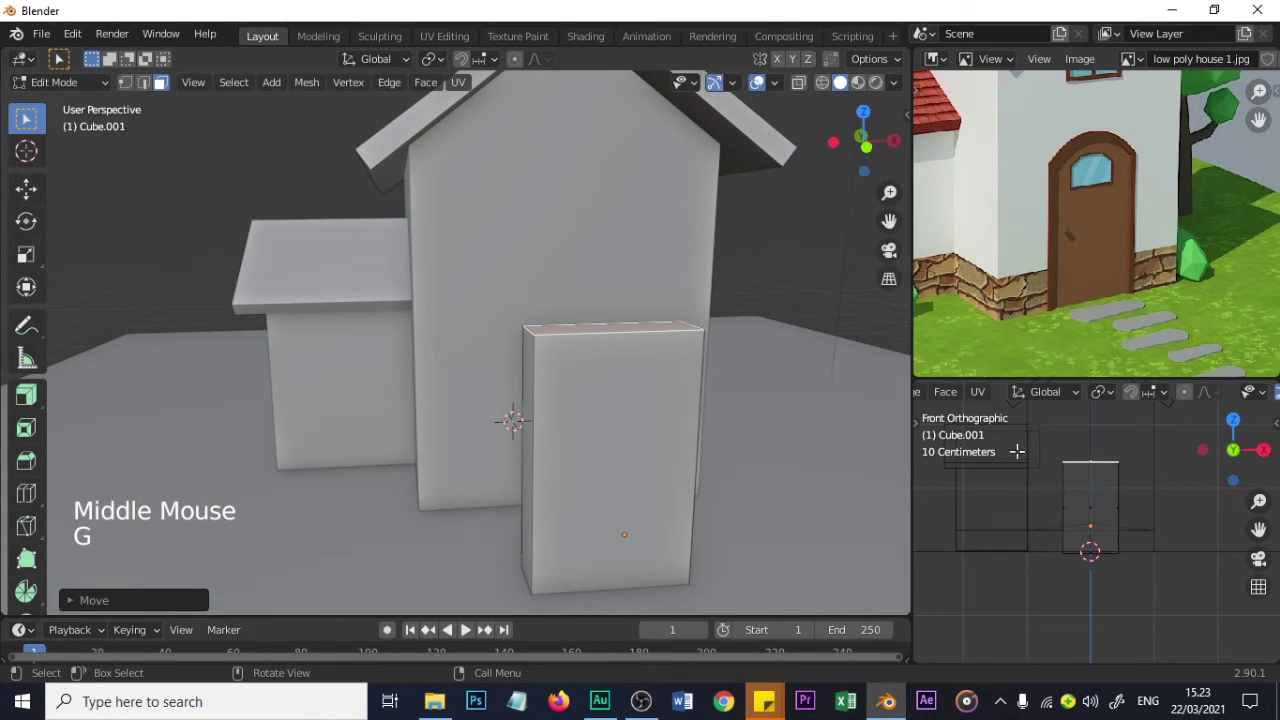
# - Compare the door's height with the reference image and raise its top face about 0.27 m along Z
pyautogui.scroll(-2, 1016, 451)
pyautogui.scroll(1, 1086, 477)
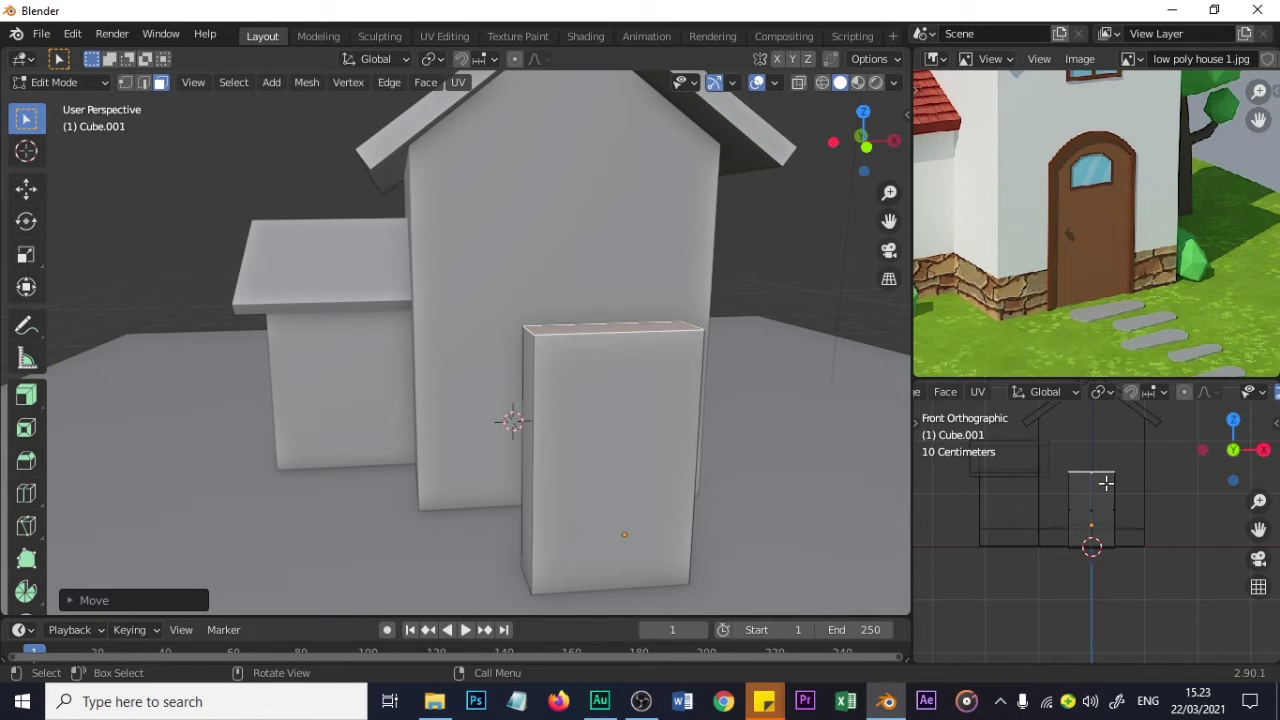
pyautogui.scroll(-1, 1094, 248)
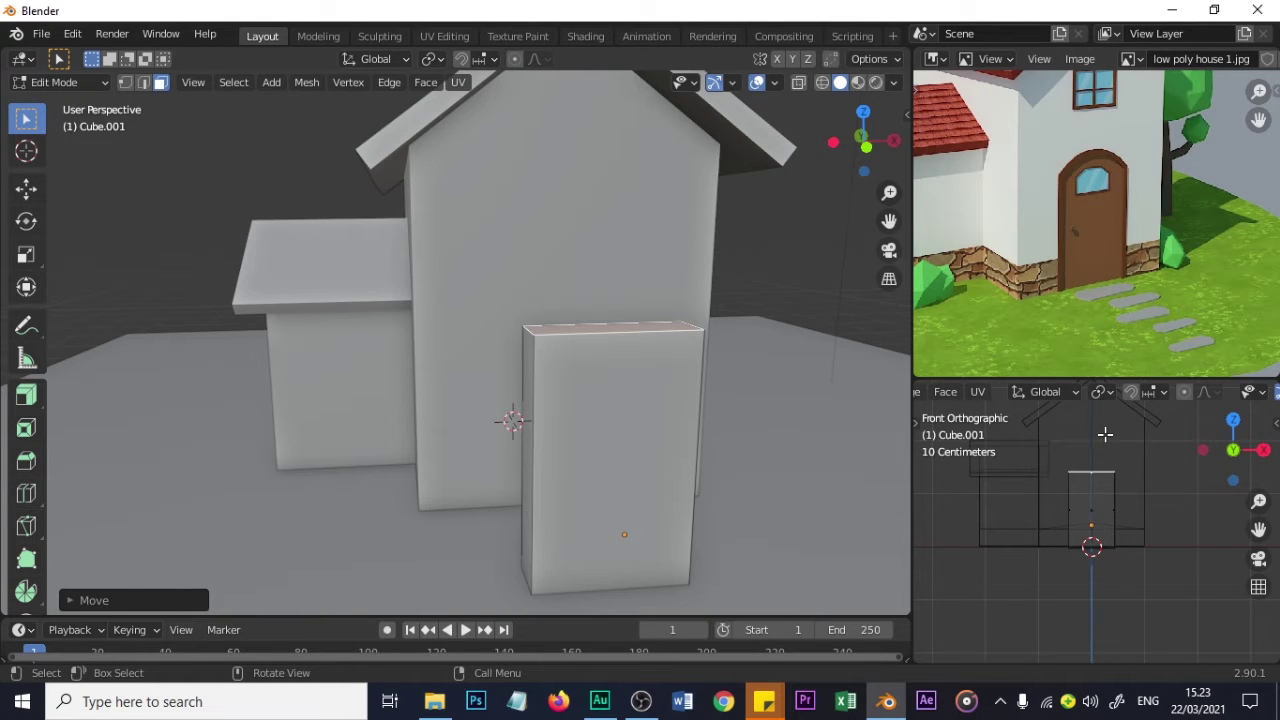
pyautogui.keyDown('shift'); pyautogui.moveTo(1105, 434); pyautogui.dragTo(1101, 481, button='middle'); pyautogui.keyUp('shift')
pyautogui.scroll(1, 1105, 208)
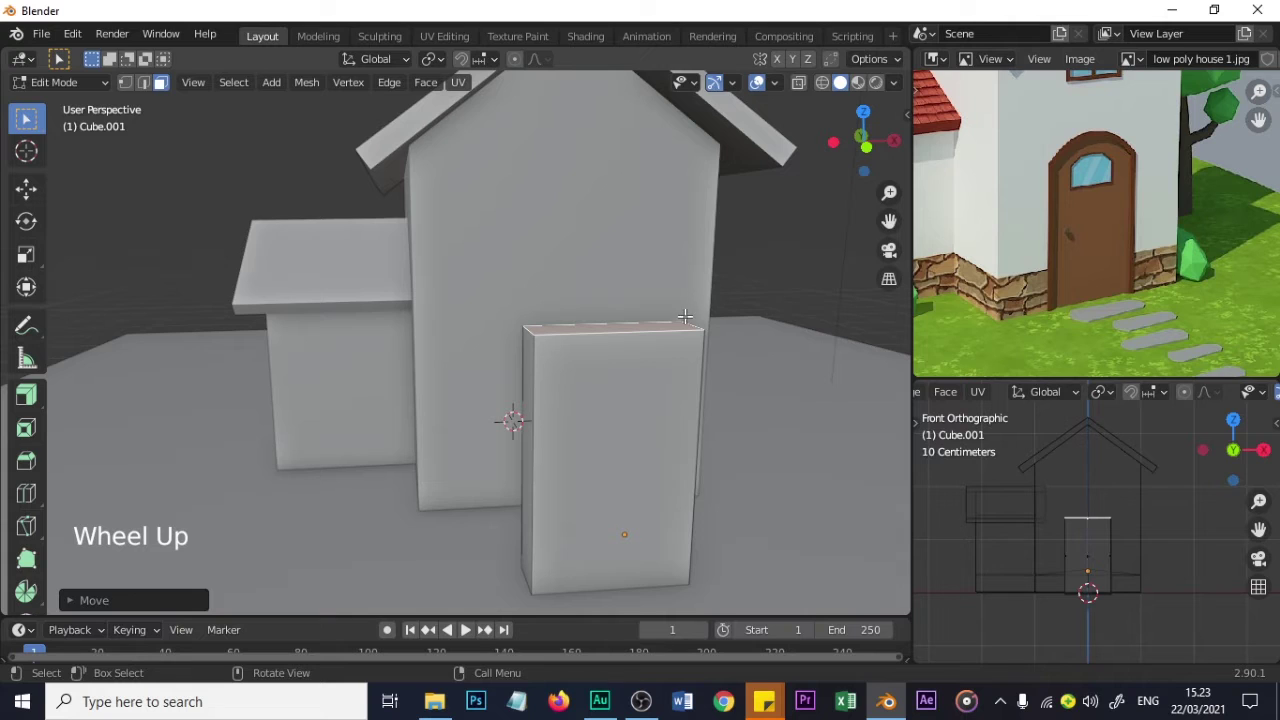
pyautogui.moveTo(691, 338); pyautogui.dragTo(612, 455, button='middle')
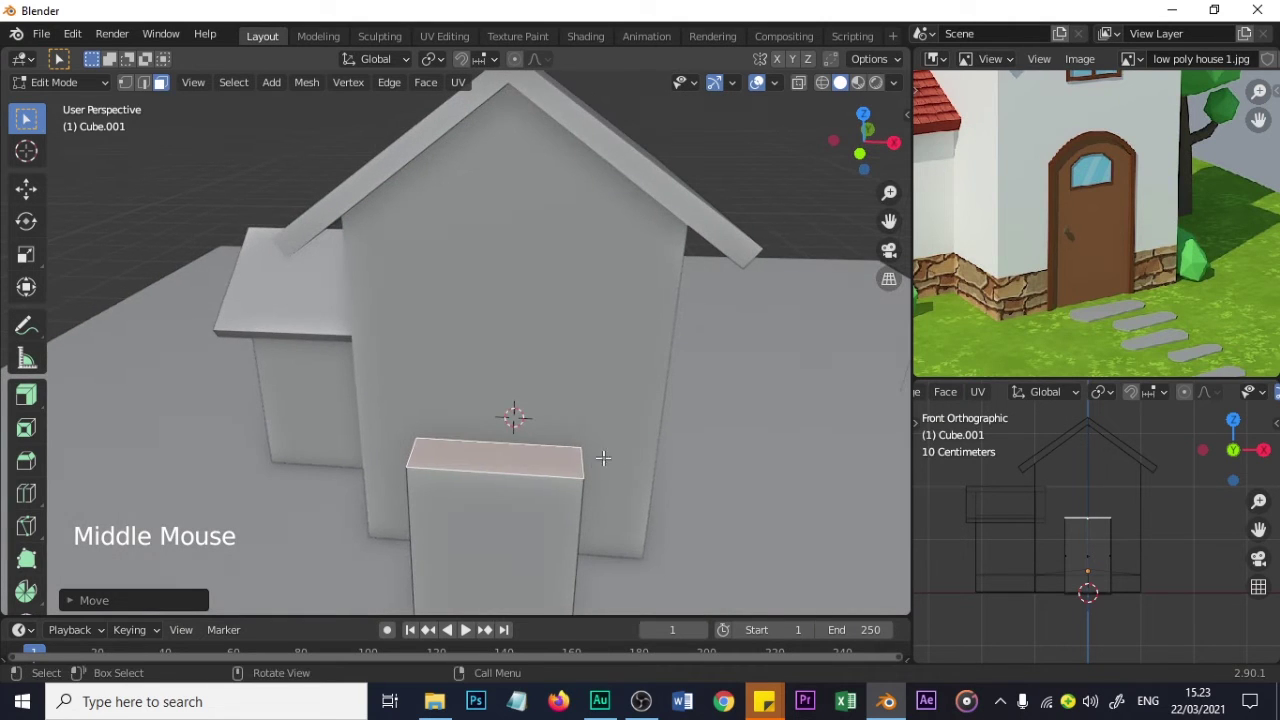
pyautogui.click(580, 464)
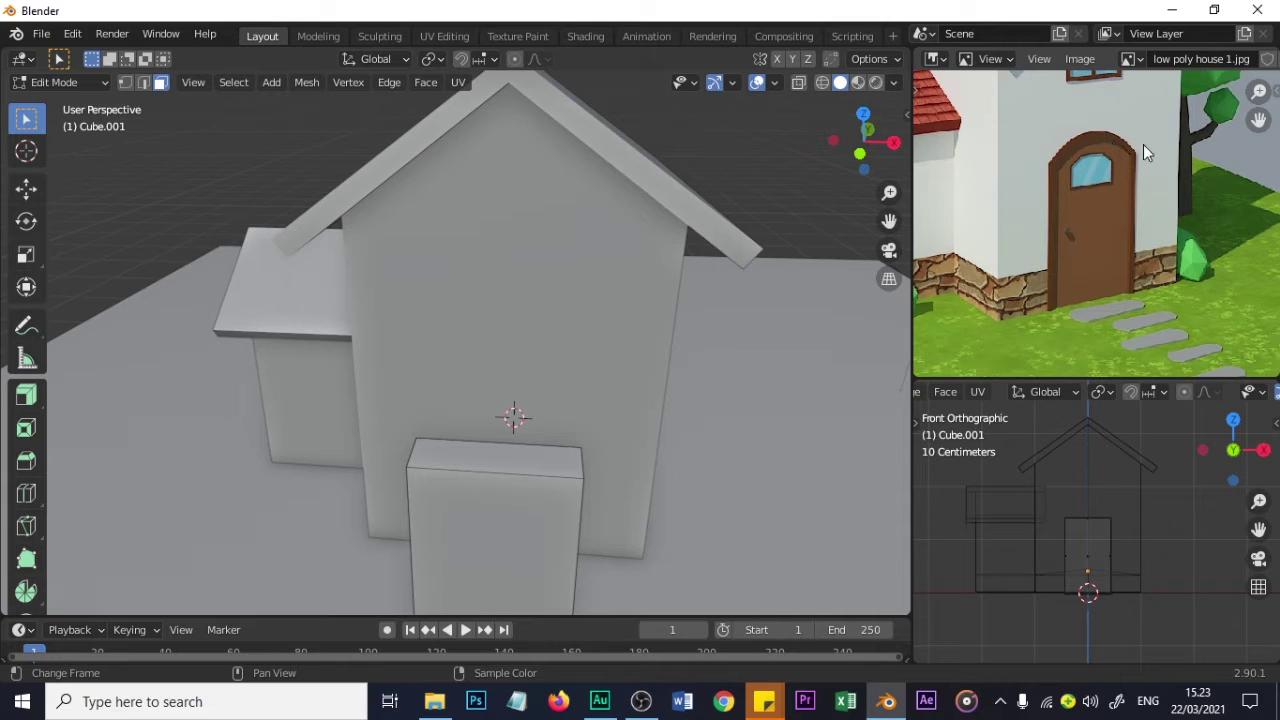
pyautogui.click(524, 452)
pyautogui.press('g')
pyautogui.press('z')
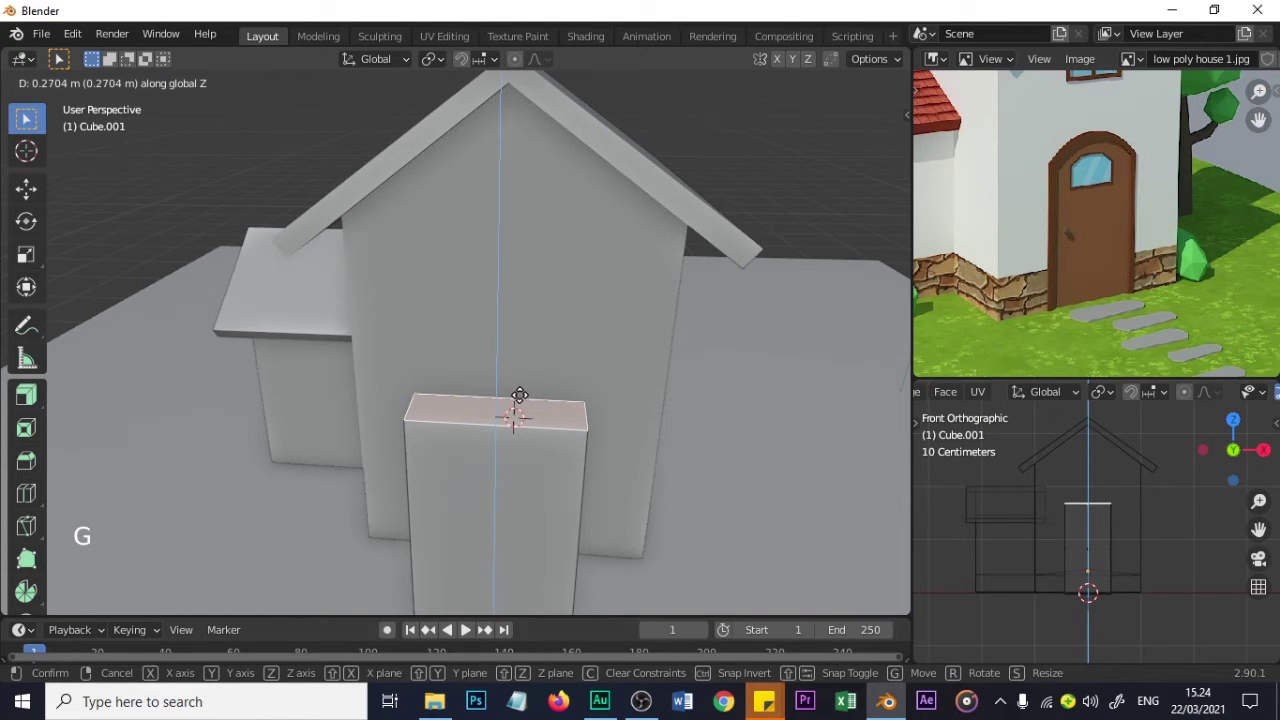
pyautogui.click(519, 395)
# - Check the whole house in the reference image and lower the door's top face slightly along Z
pyautogui.scroll(-3, 1082, 171)
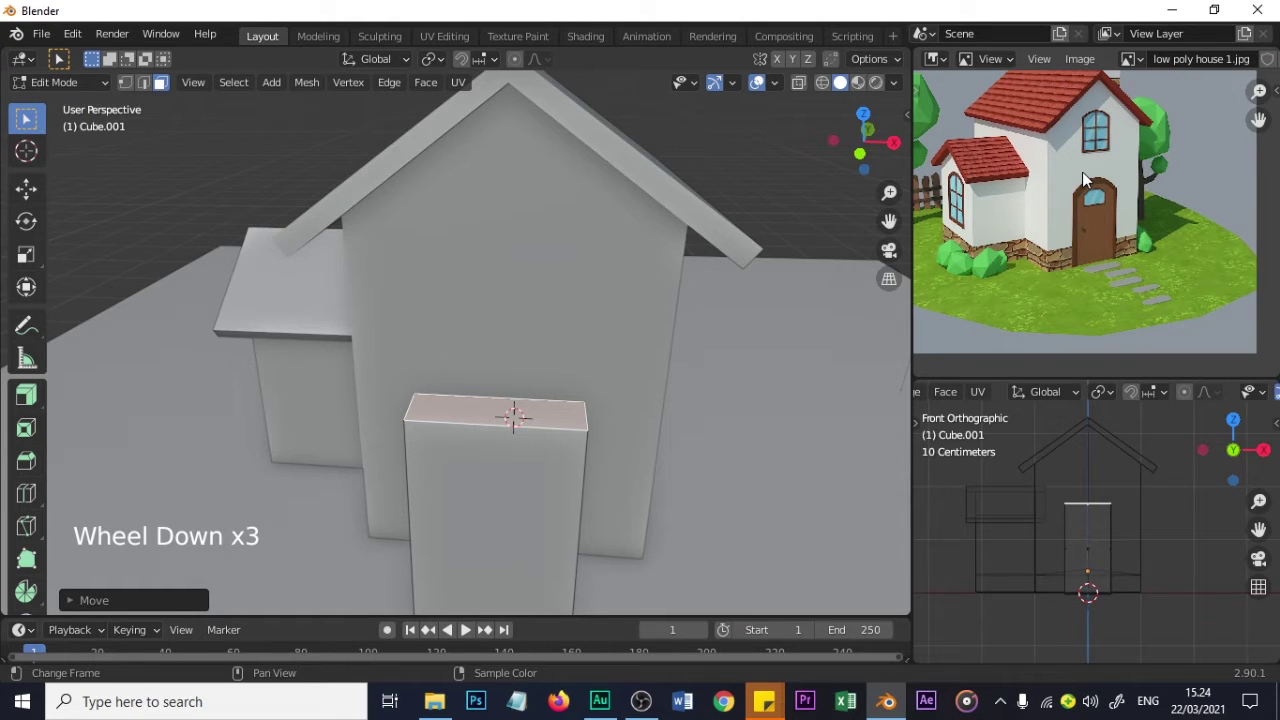
pyautogui.press('g')
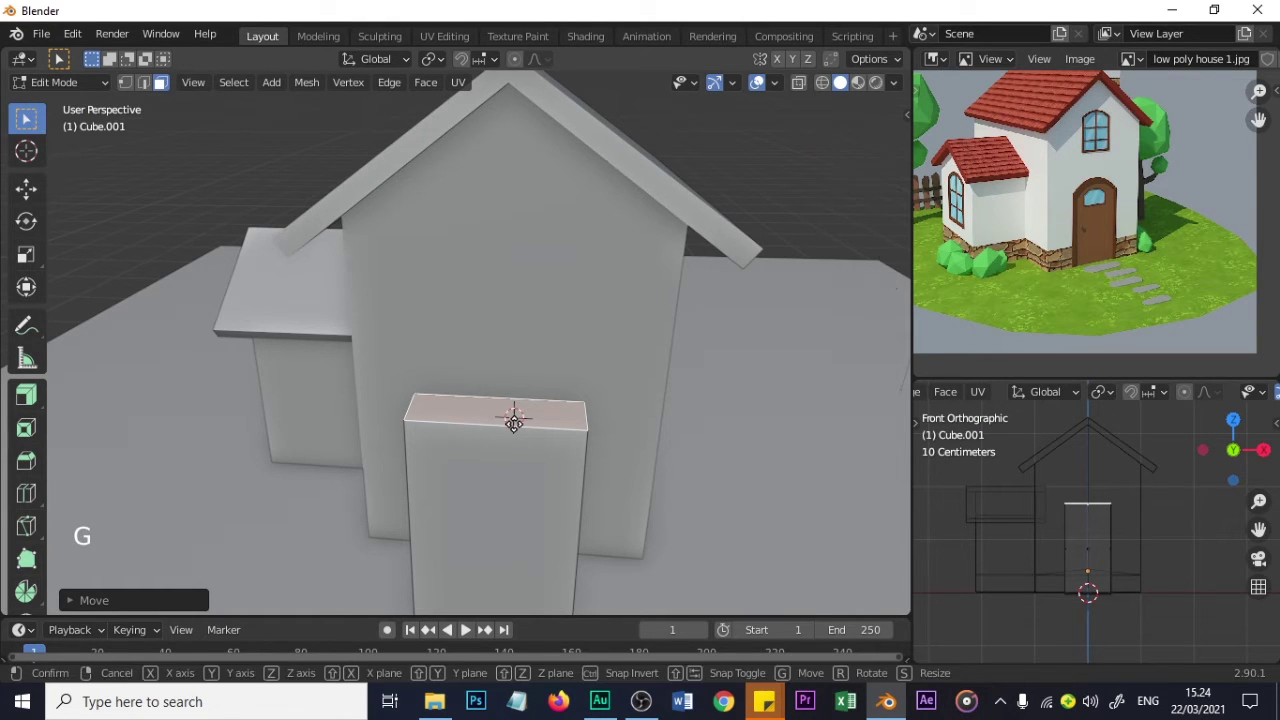
pyautogui.press('z')
pyautogui.click(515, 430)
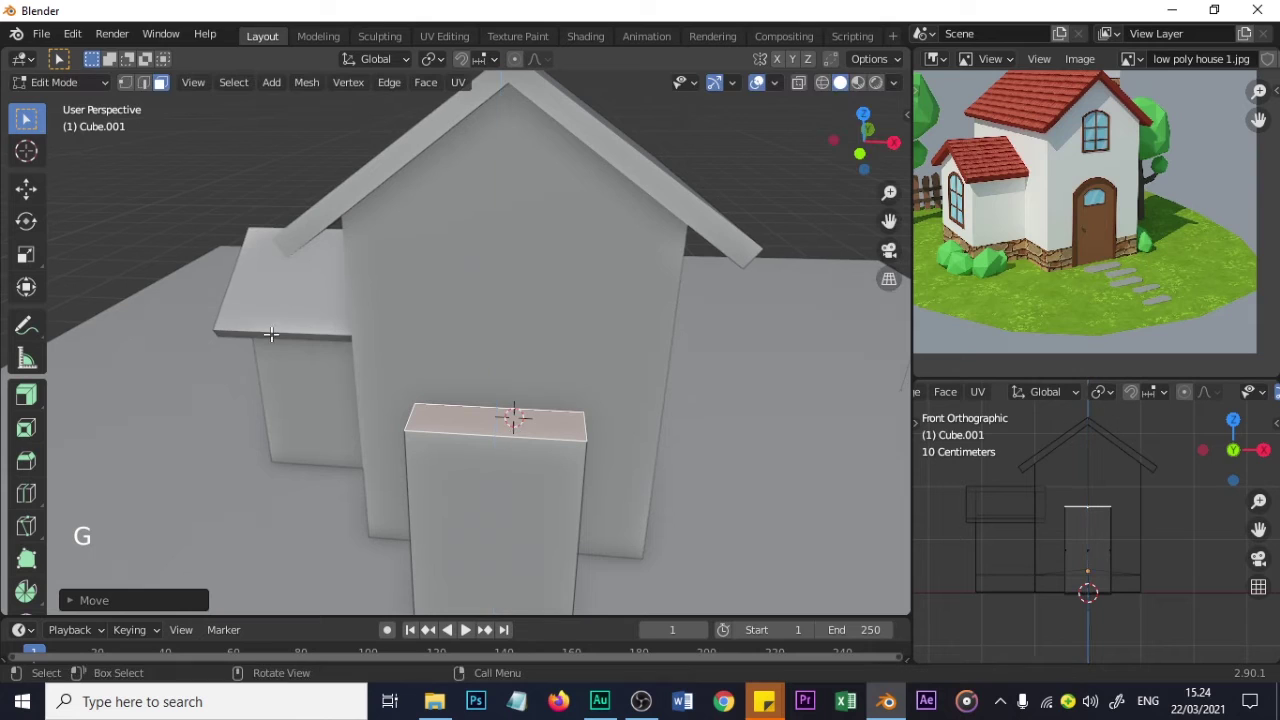
# - Select the two short side edges of the door's top face and bevel them with a width of about 0.908 m
pyautogui.click(139, 84)
pyautogui.doubleClick(405, 418)
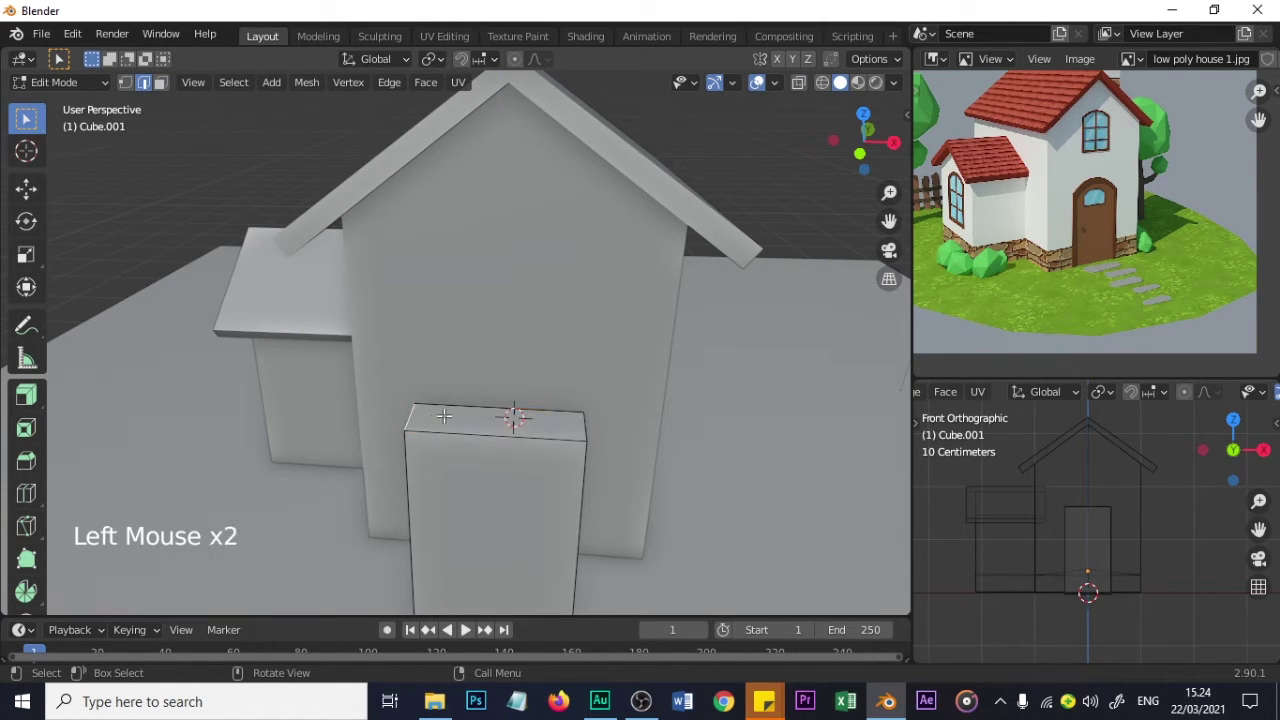
pyautogui.keyDown('shift'); pyautogui.click(587, 430); pyautogui.keyUp('shift')
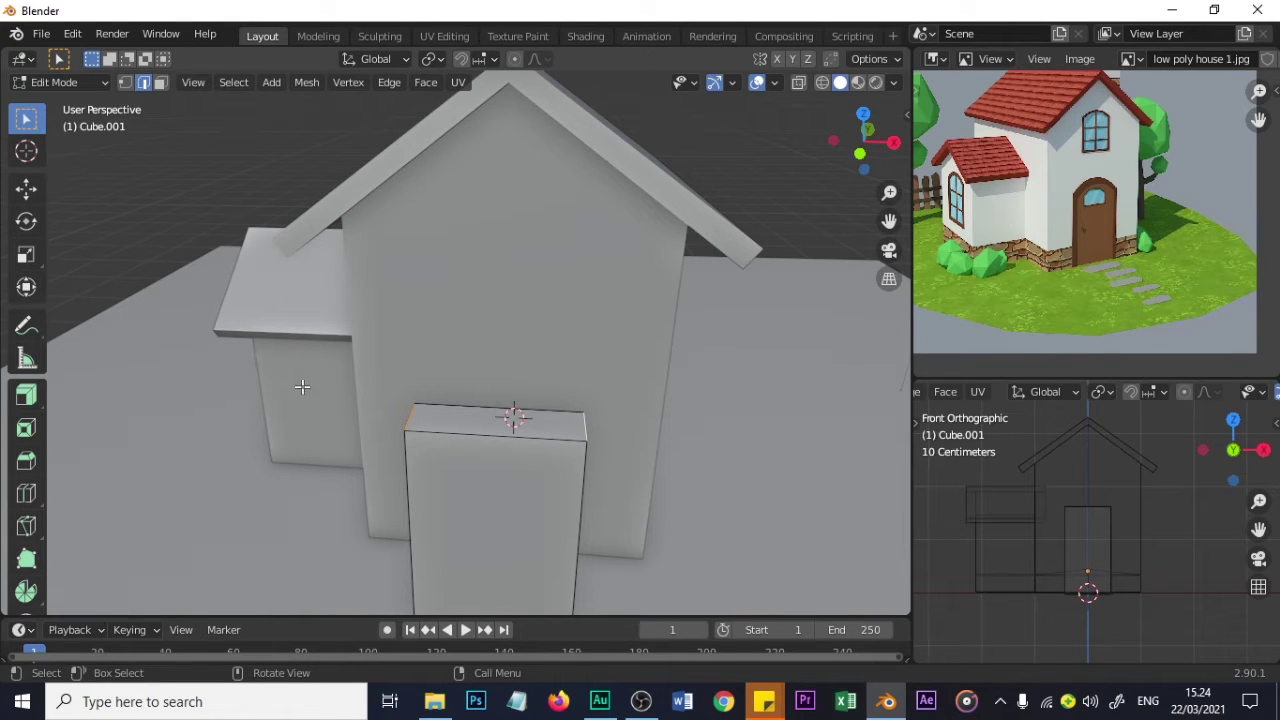
pyautogui.click(27, 461)
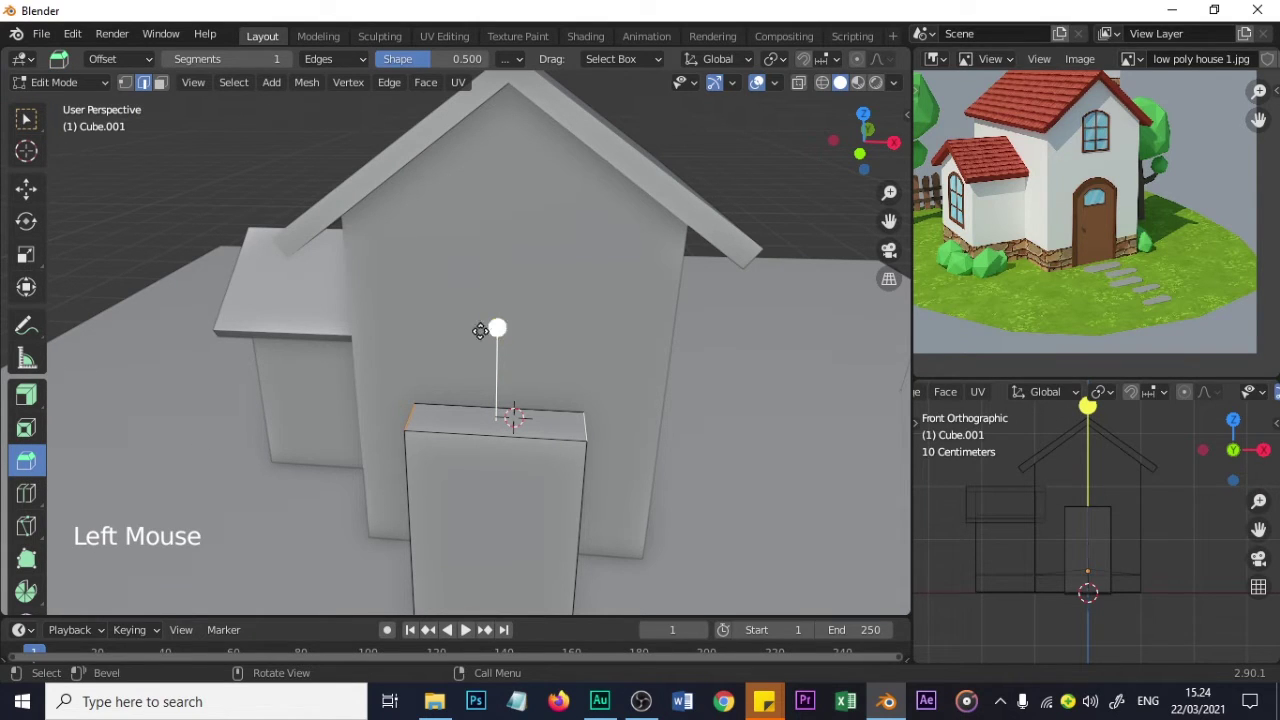
pyautogui.moveTo(501, 341); pyautogui.dragTo(499, 243)
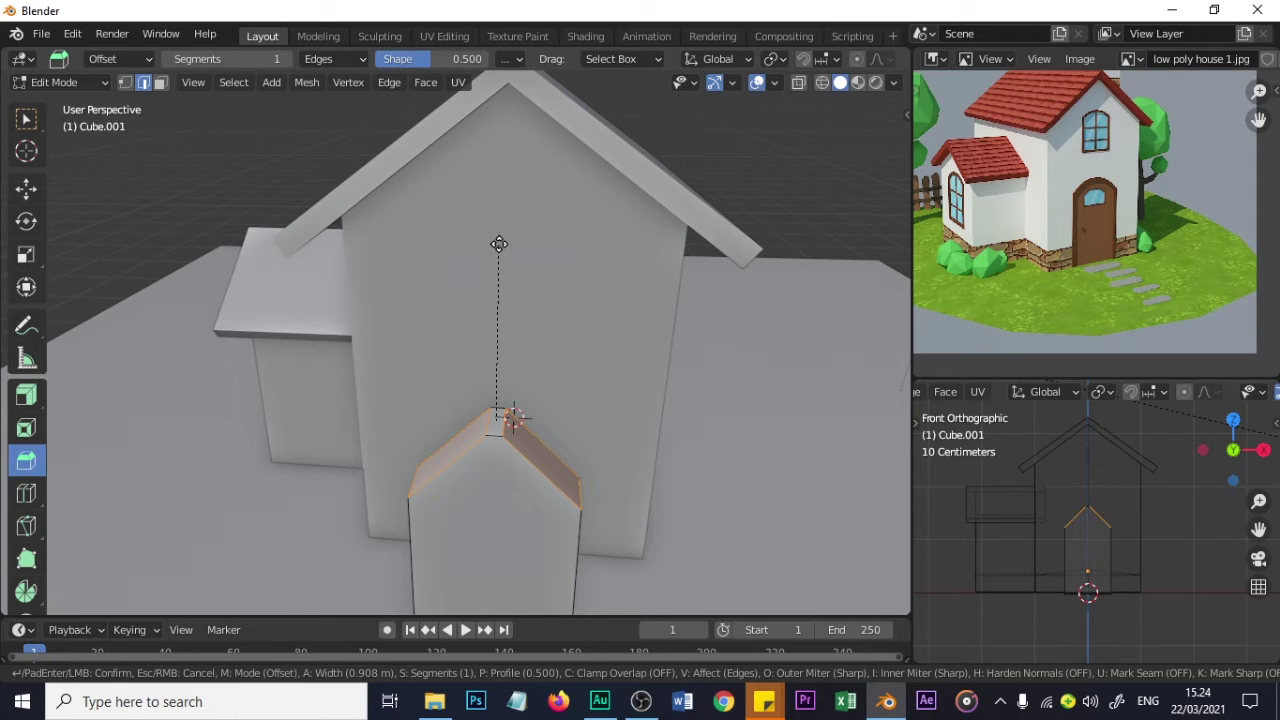
pyautogui.moveTo(499, 243); pyautogui.dragTo(499, 244)
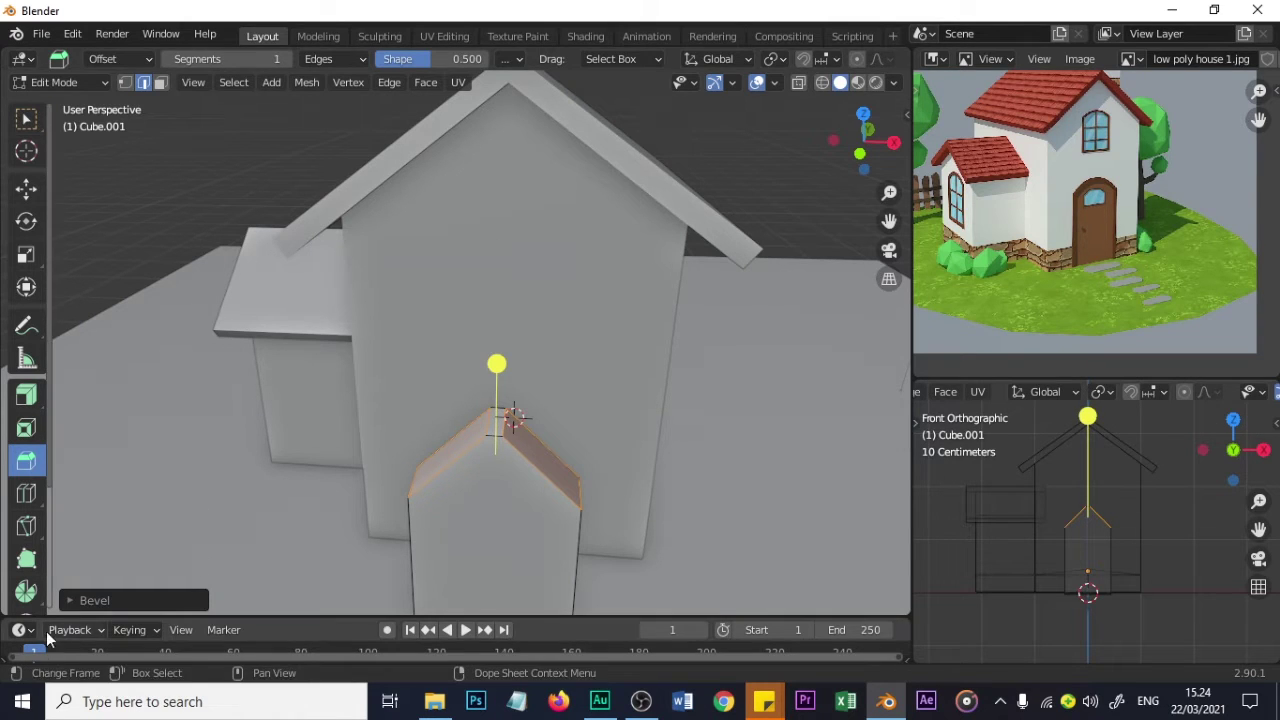
# - Set the bevel to 9 segments to round the door top into an arch
pyautogui.click(74, 601)
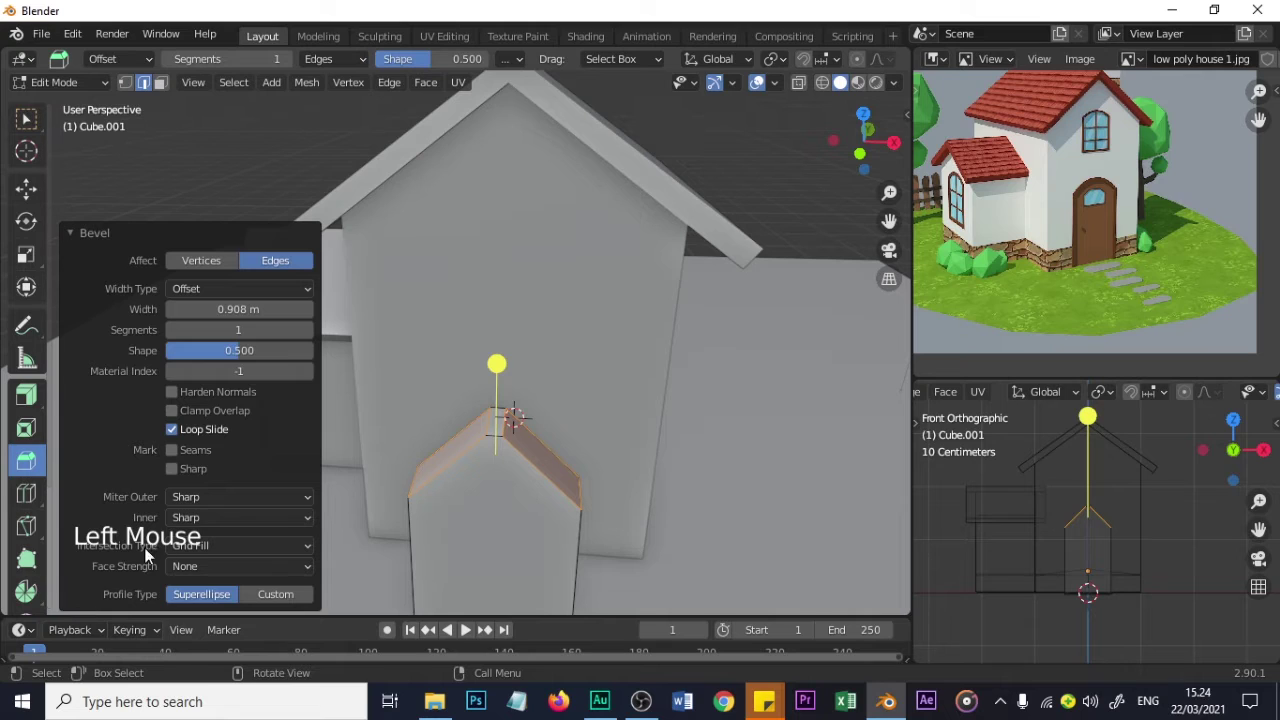
pyautogui.click(307, 330)
pyautogui.click(307, 330)
pyautogui.click(307, 330)
pyautogui.click(307, 330)
pyautogui.click(307, 330)
pyautogui.click(307, 330)
pyautogui.click(307, 330)
pyautogui.click(307, 330)
pyautogui.click(307, 330)
pyautogui.click(307, 332)
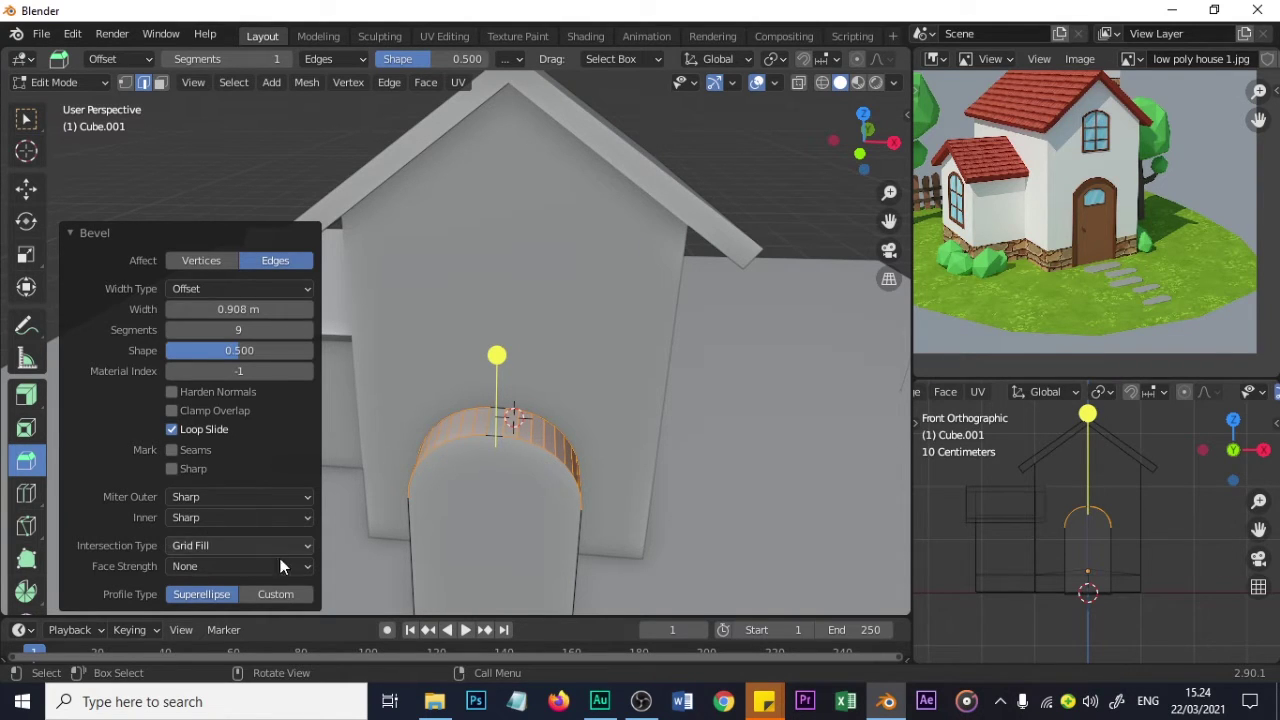
# - Go back to the selection tool and return the arched door to Object Mode
pyautogui.click(26, 119)
pyautogui.scroll(-2, 494, 491)
pyautogui.moveTo(494, 491); pyautogui.dragTo(448, 386, button='middle')
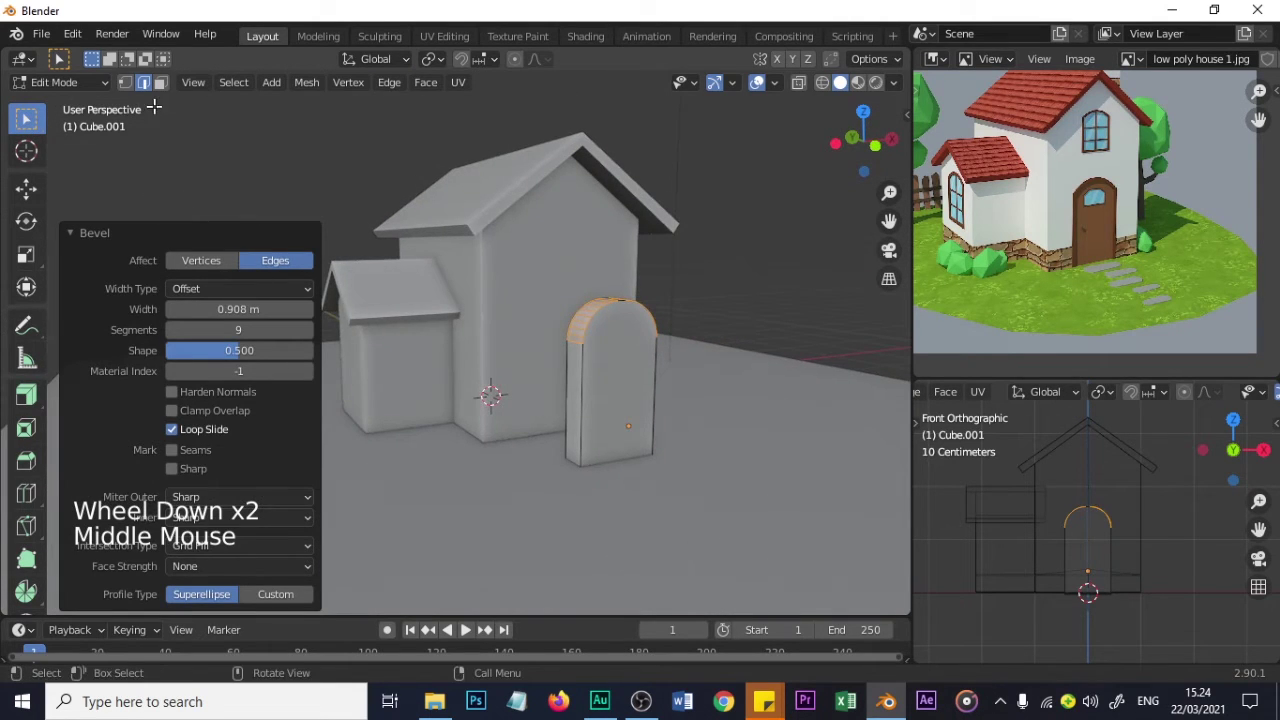
pyautogui.click(93, 84)
pyautogui.click(83, 101)
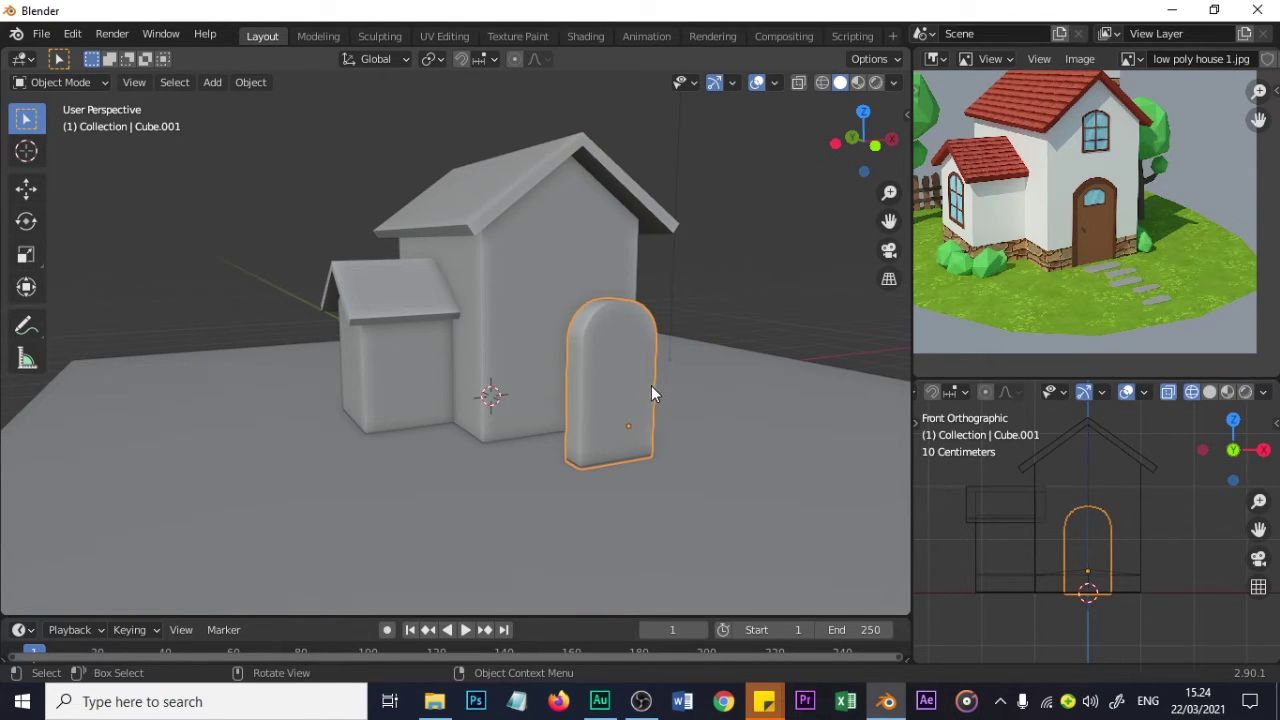
pyautogui.moveTo(650, 385); pyautogui.dragTo(620, 401, button='middle')
pyautogui.press('g')
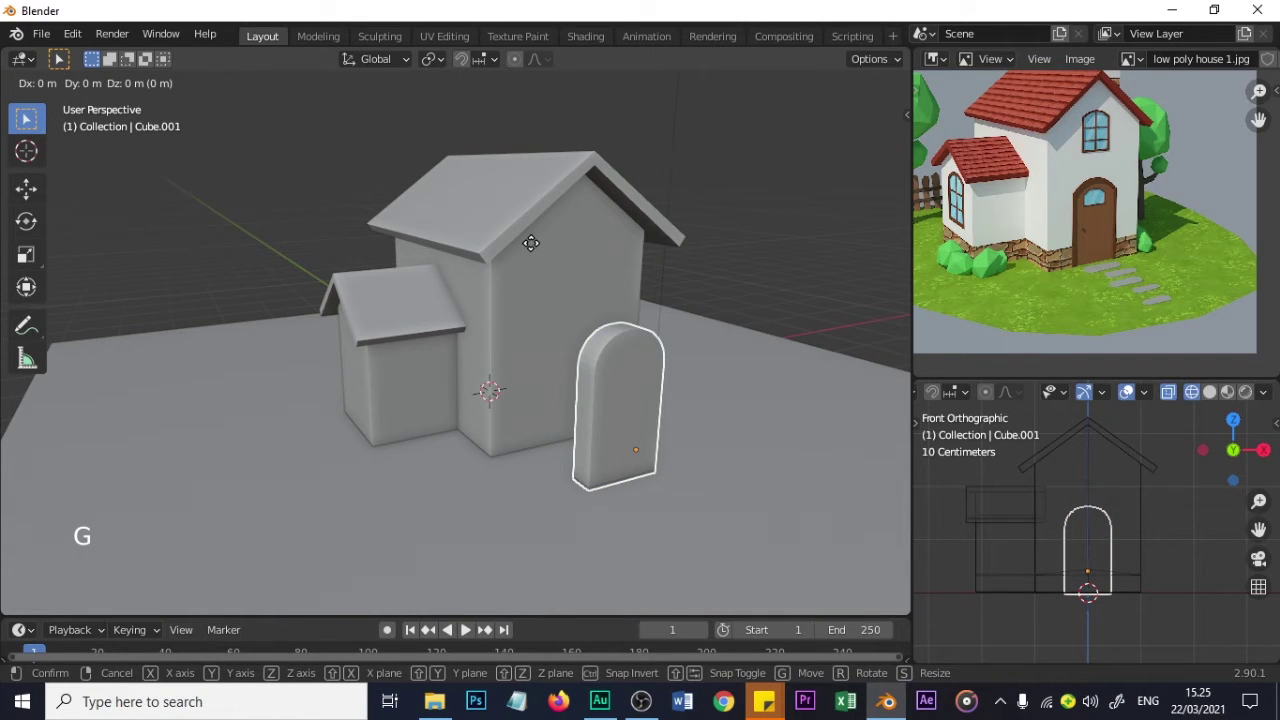
pyautogui.press('z')
pyautogui.press('Escape')
# - Move the arched door about 0.836 m along Y against the front wall of the house
pyautogui.press('g')
pyautogui.press('y')
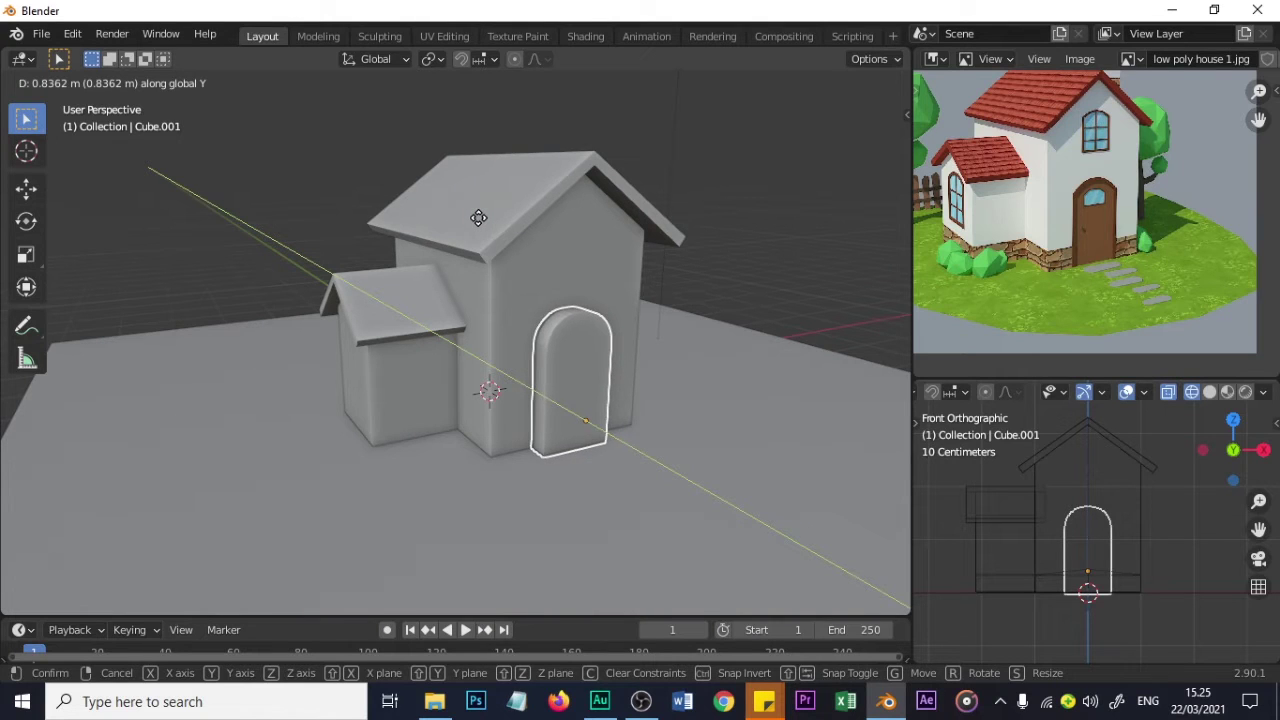
pyautogui.click(478, 224)
pyautogui.scroll(4, 534, 345)
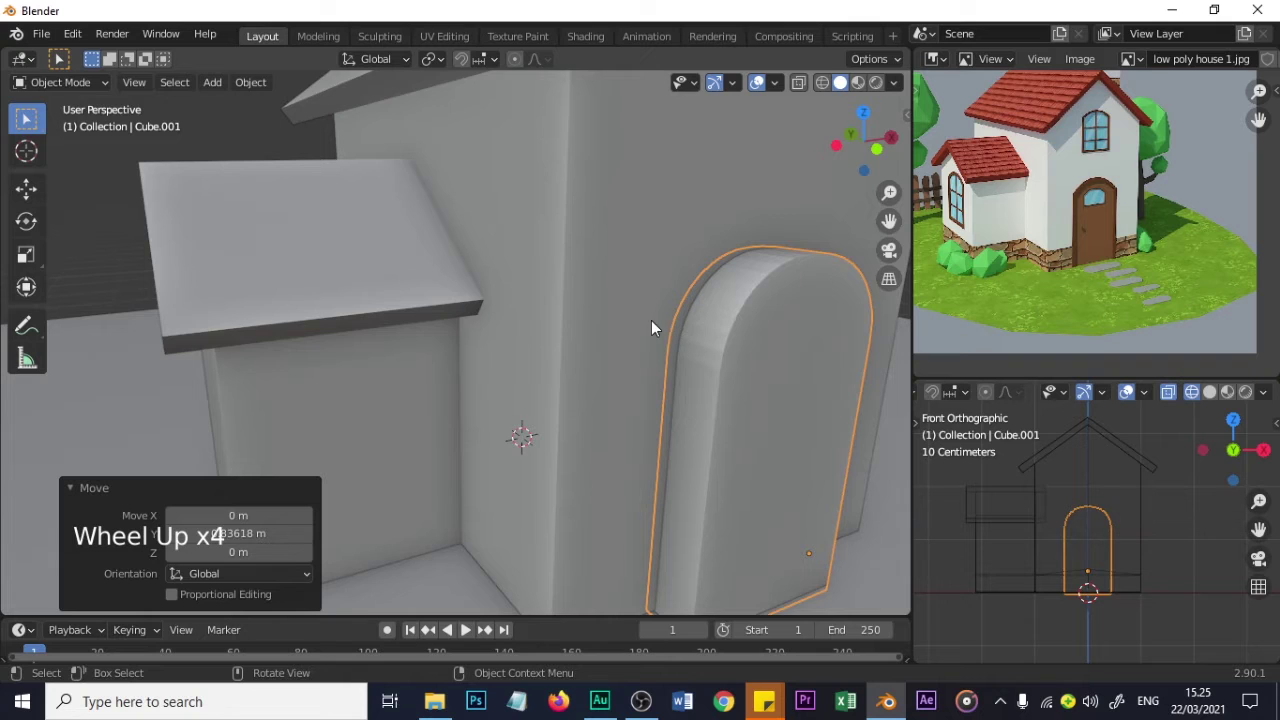
pyautogui.scroll(-1, 670, 361)
pyautogui.scroll(-1, 671, 363)
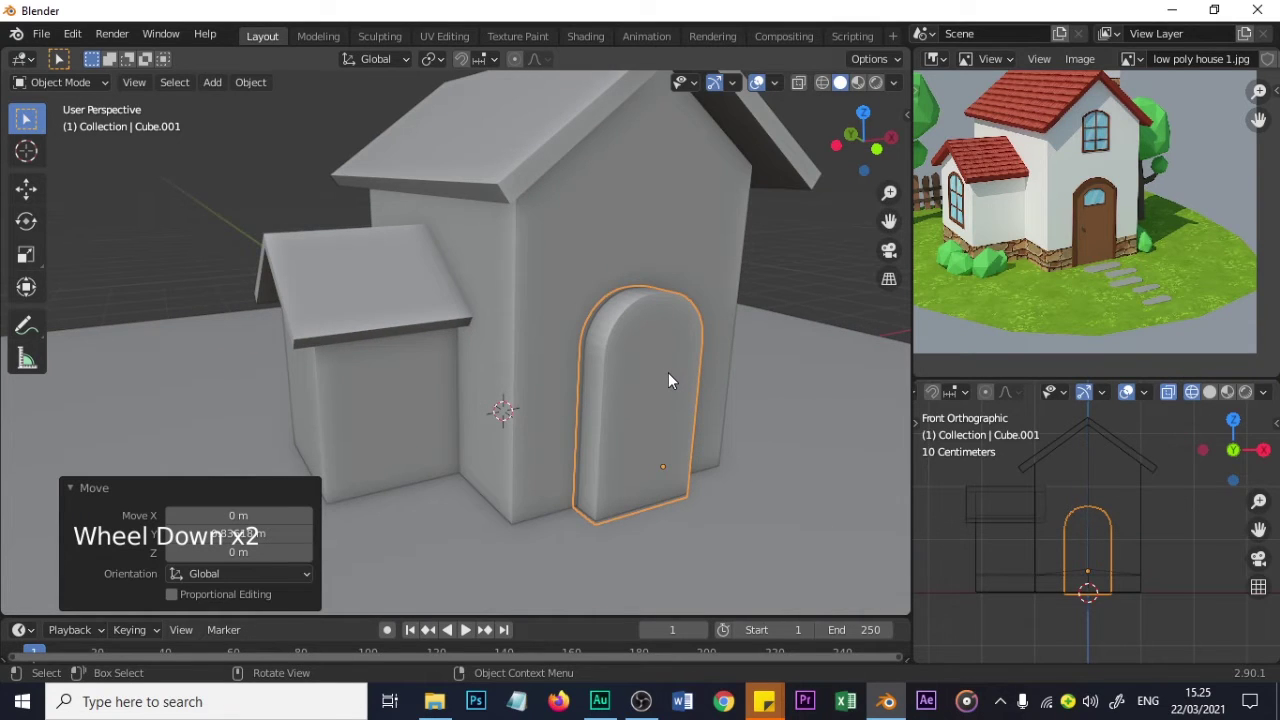
pyautogui.scroll(-1, 669, 377)
pyautogui.scroll(1, 669, 377)
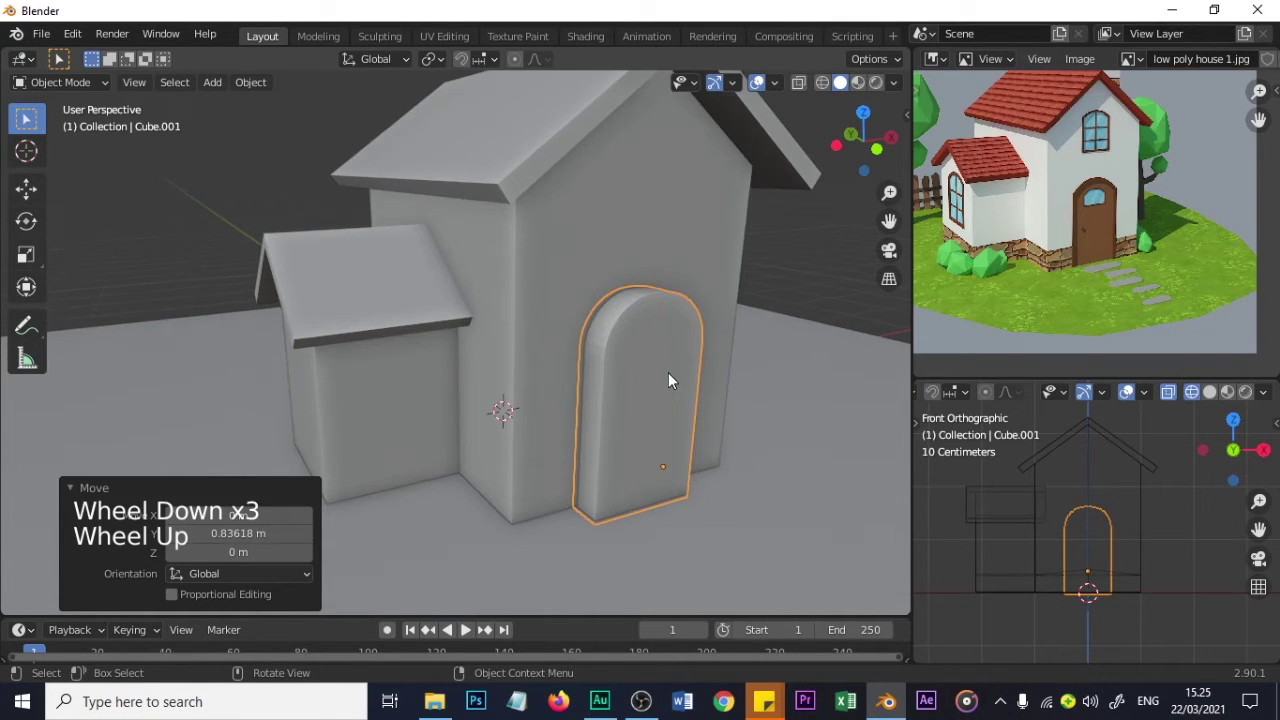
pyautogui.moveTo(669, 388)
pyautogui.mouseDown(button='middle')
pyautogui.moveTo(613, 399)
pyautogui.moveTo(658, 388)
pyautogui.mouseUp(button='middle')
pyautogui.click(656, 360)
pyautogui.click(654, 356)
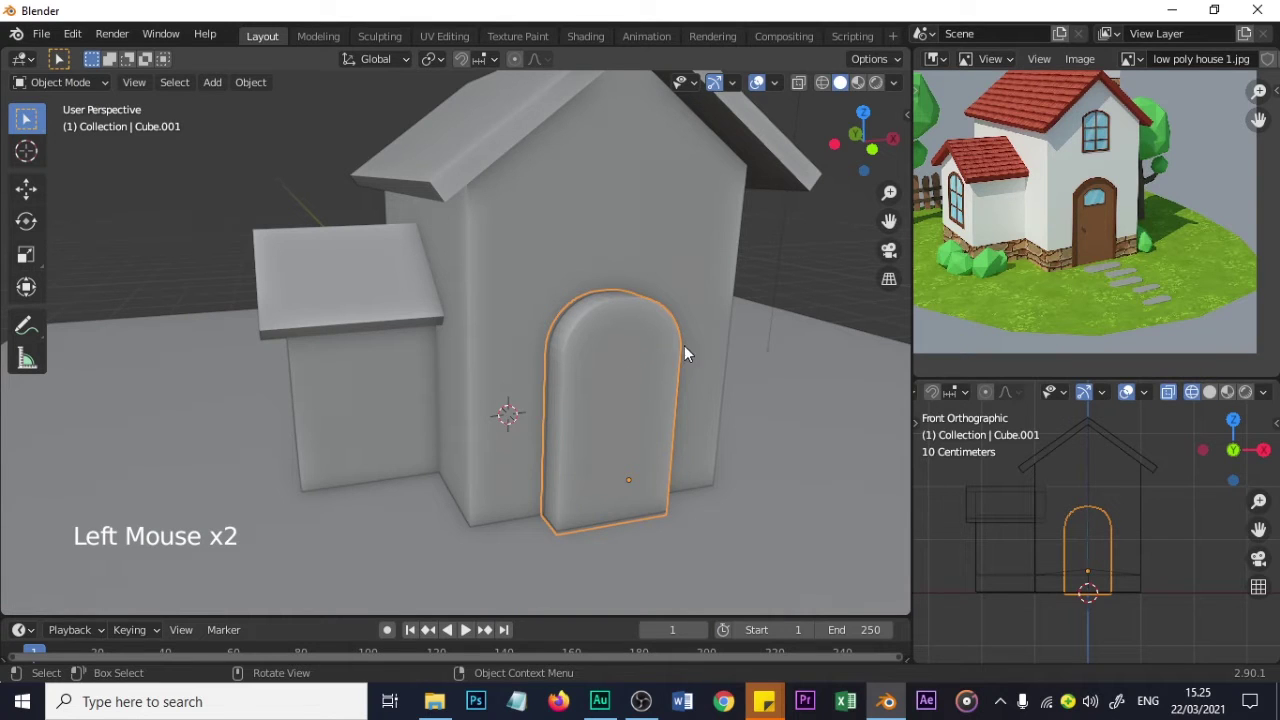
pyautogui.click(686, 277)
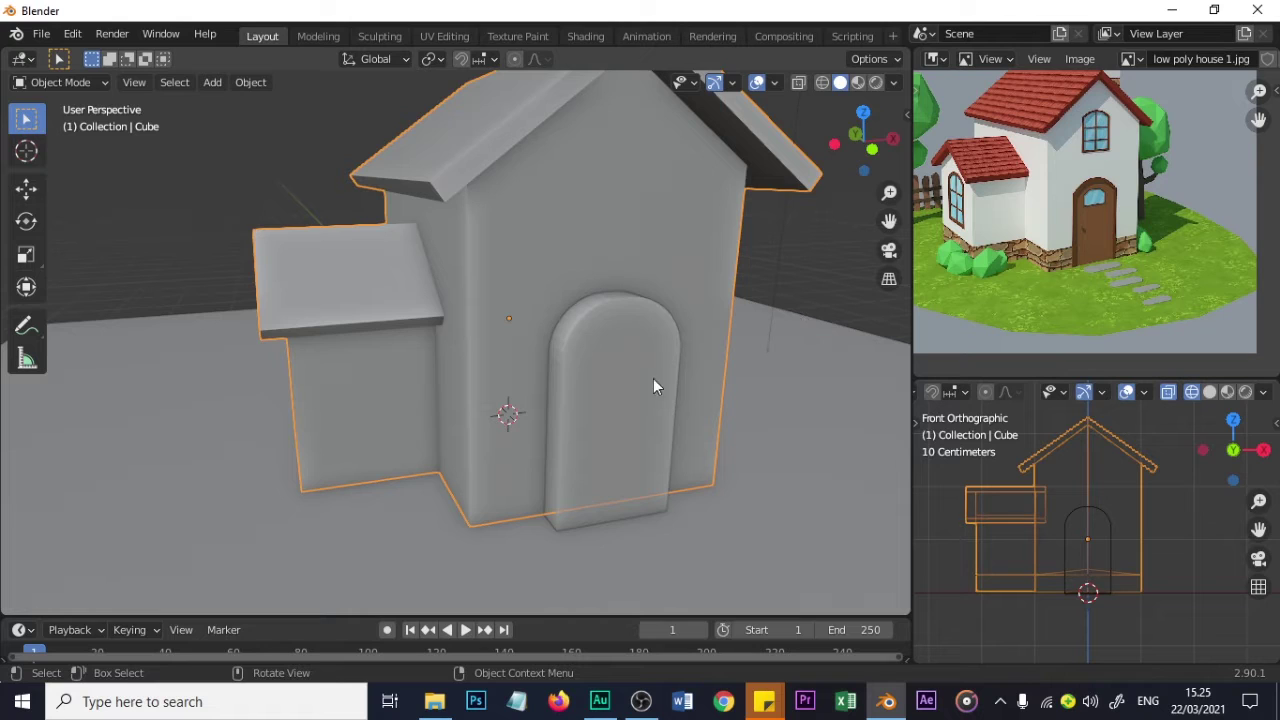
pyautogui.click(611, 390)
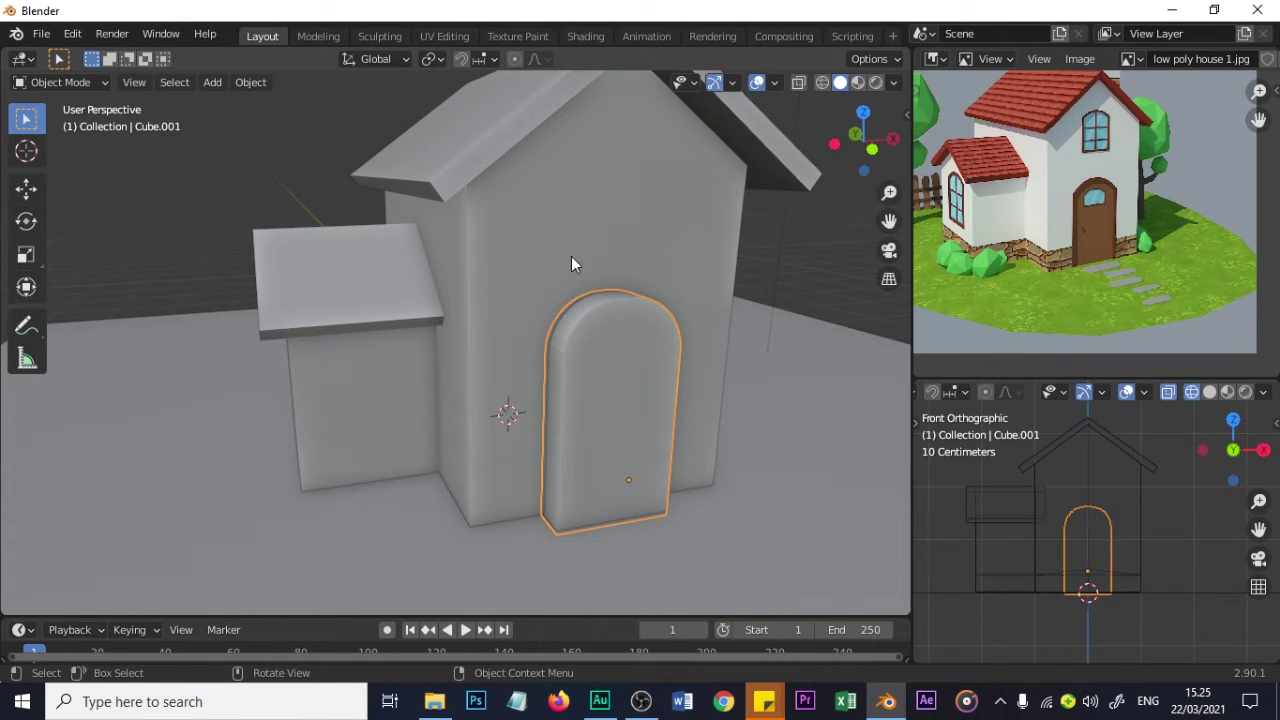
pyautogui.click(594, 306)
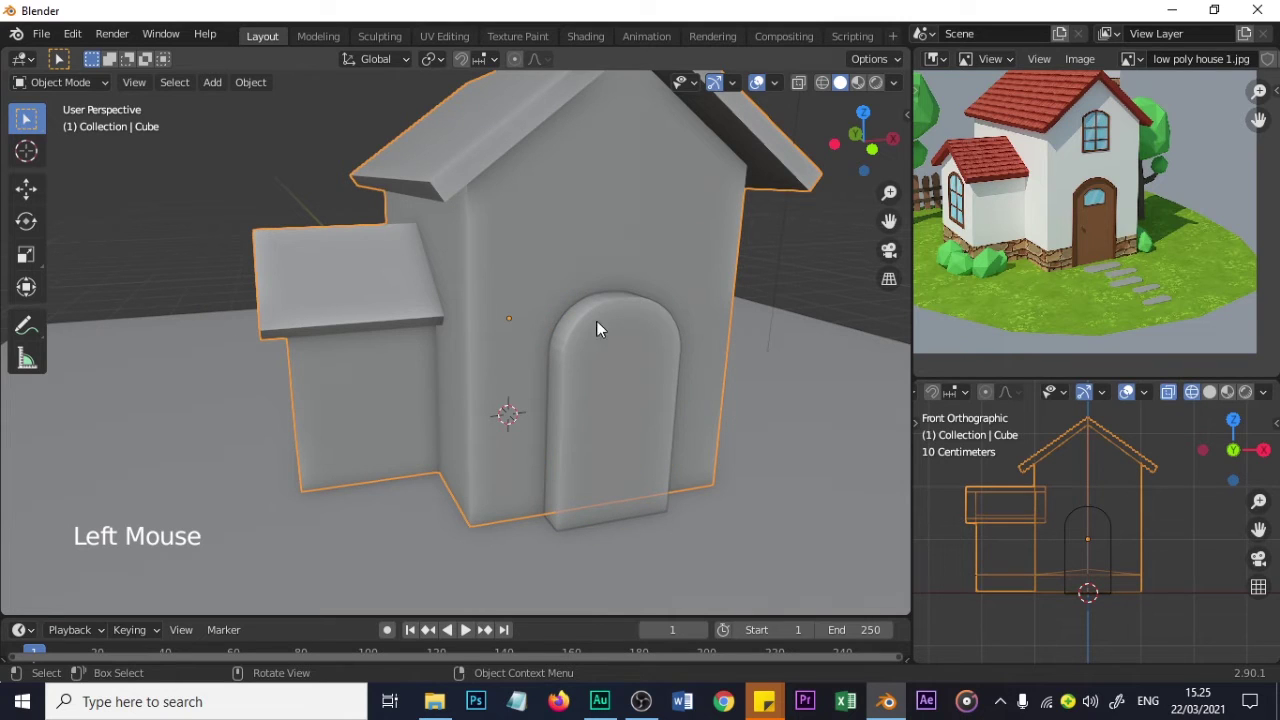
# - Select the arched door and scale it uniformly to 0.960
pyautogui.click(596, 380)
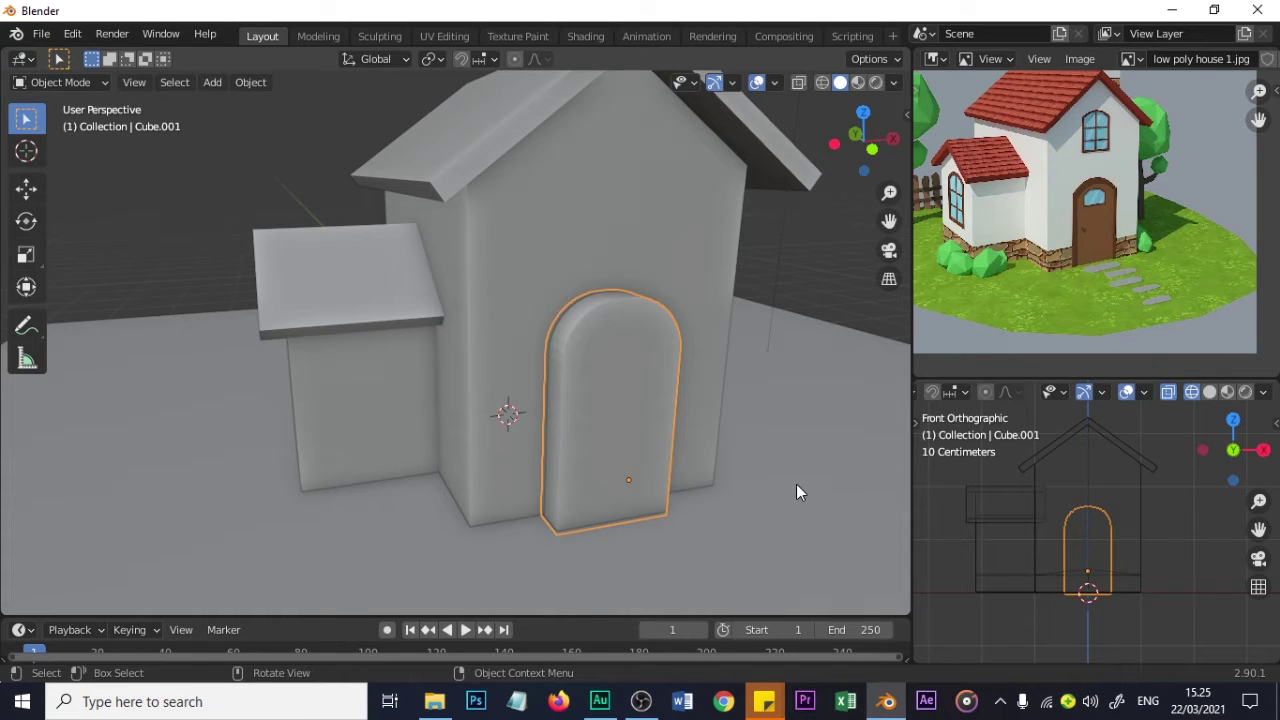
pyautogui.press('s')
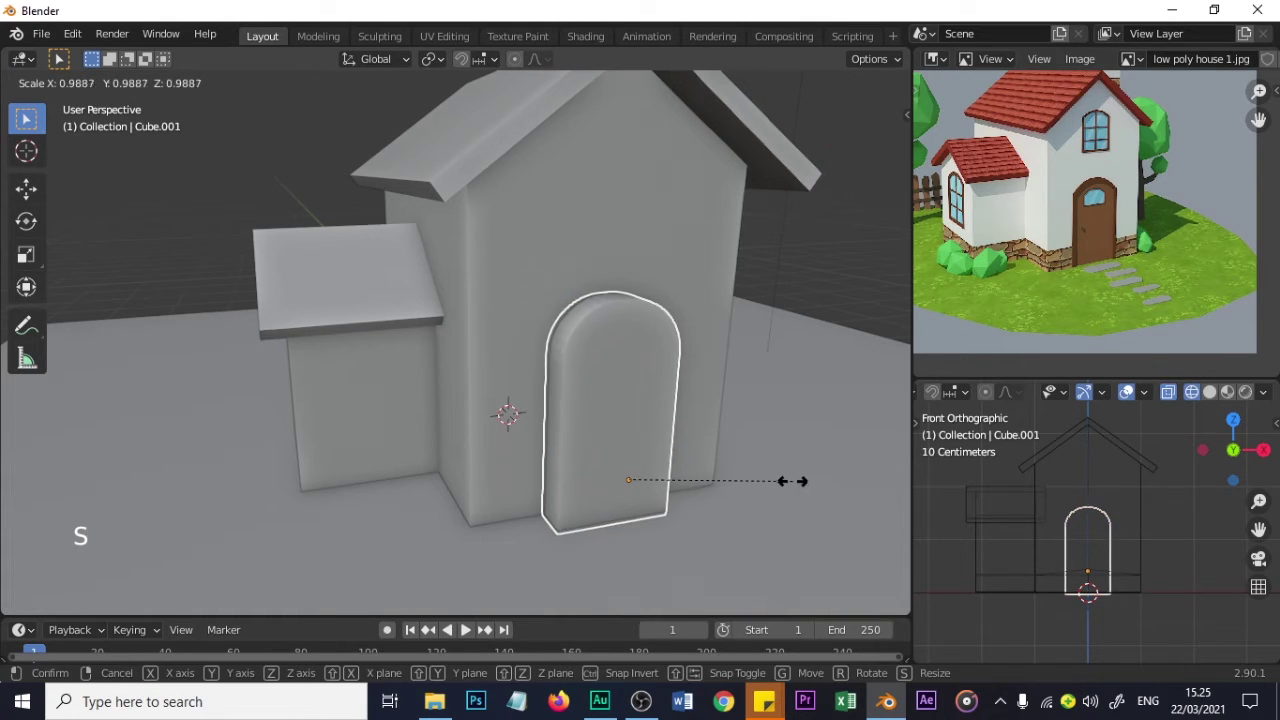
pyautogui.click(789, 481)
# - Put the arched door into Edit Mode with vertex selection, keeping the vertices of its rounded top selected
pyautogui.scroll(2, 1128, 558)
pyautogui.keyDown('shift'); pyautogui.moveTo(1128, 558); pyautogui.dragTo(1118, 591, button='middle'); pyautogui.keyUp('shift')
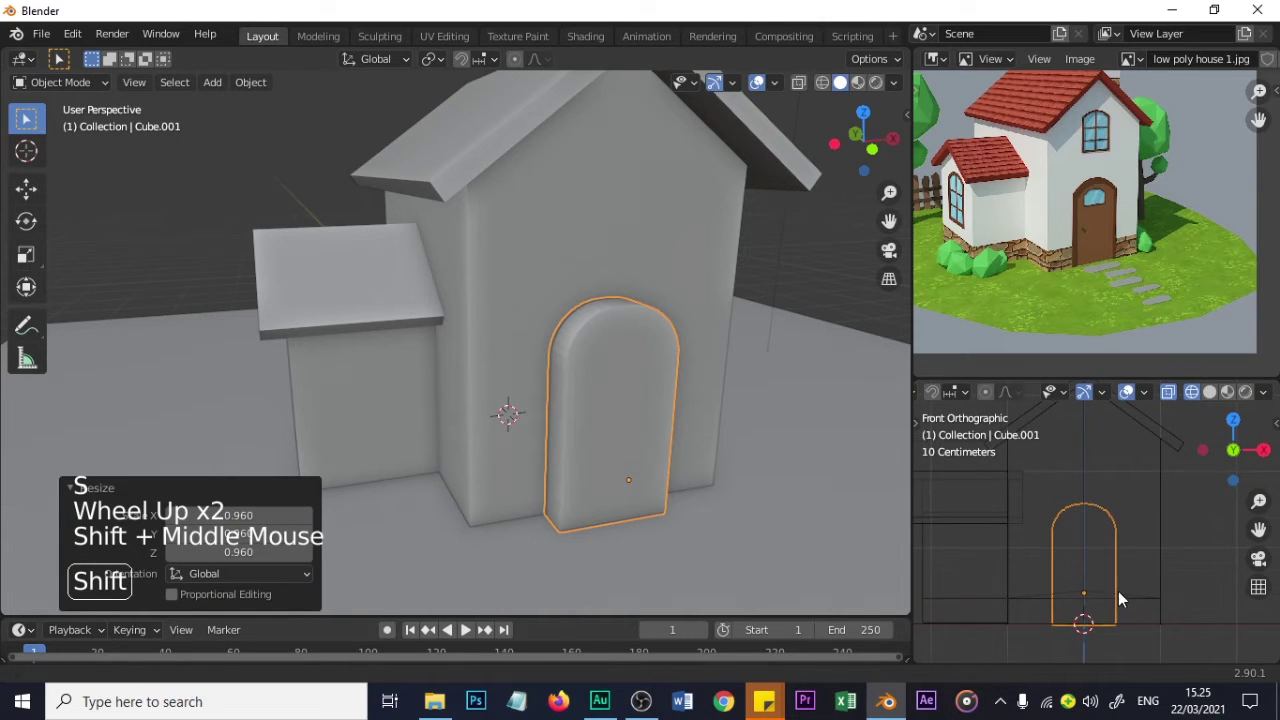
pyautogui.scroll(6, 1110, 520)
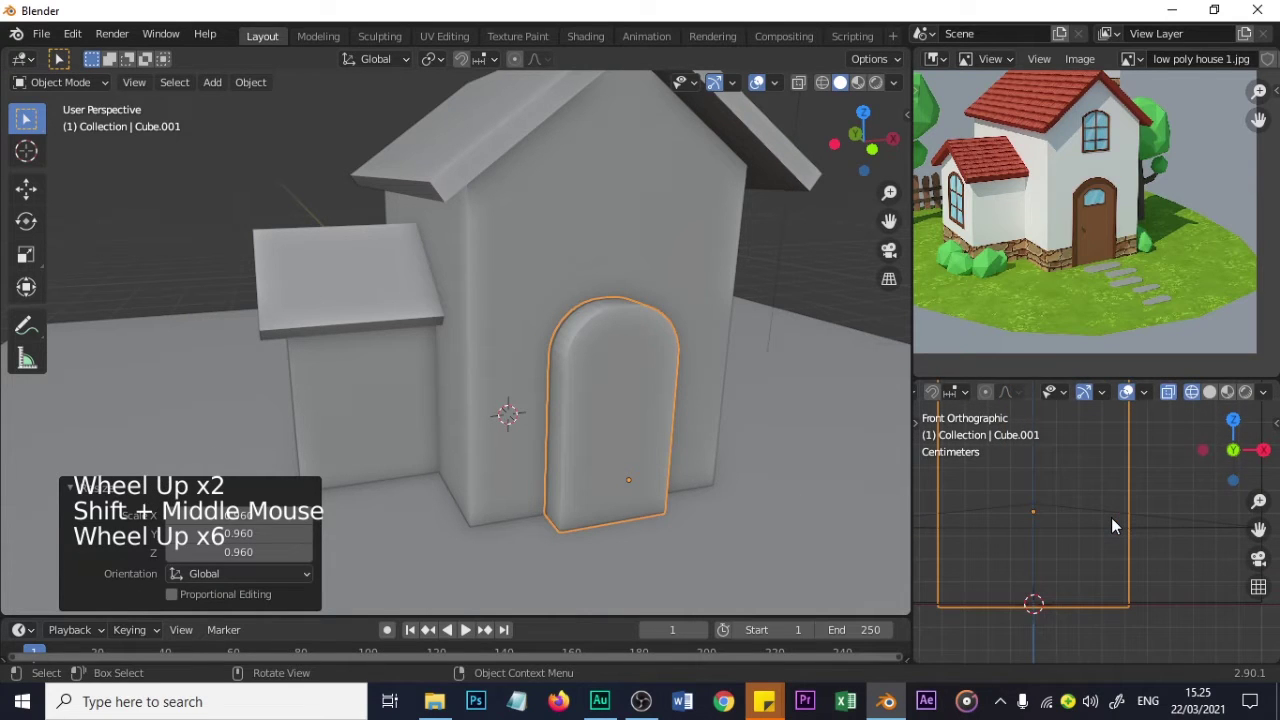
pyautogui.scroll(-7, 1110, 517)
pyautogui.keyDown('shift'); pyautogui.moveTo(1109, 517); pyautogui.dragTo(1087, 579, button='middle'); pyautogui.keyUp('shift')
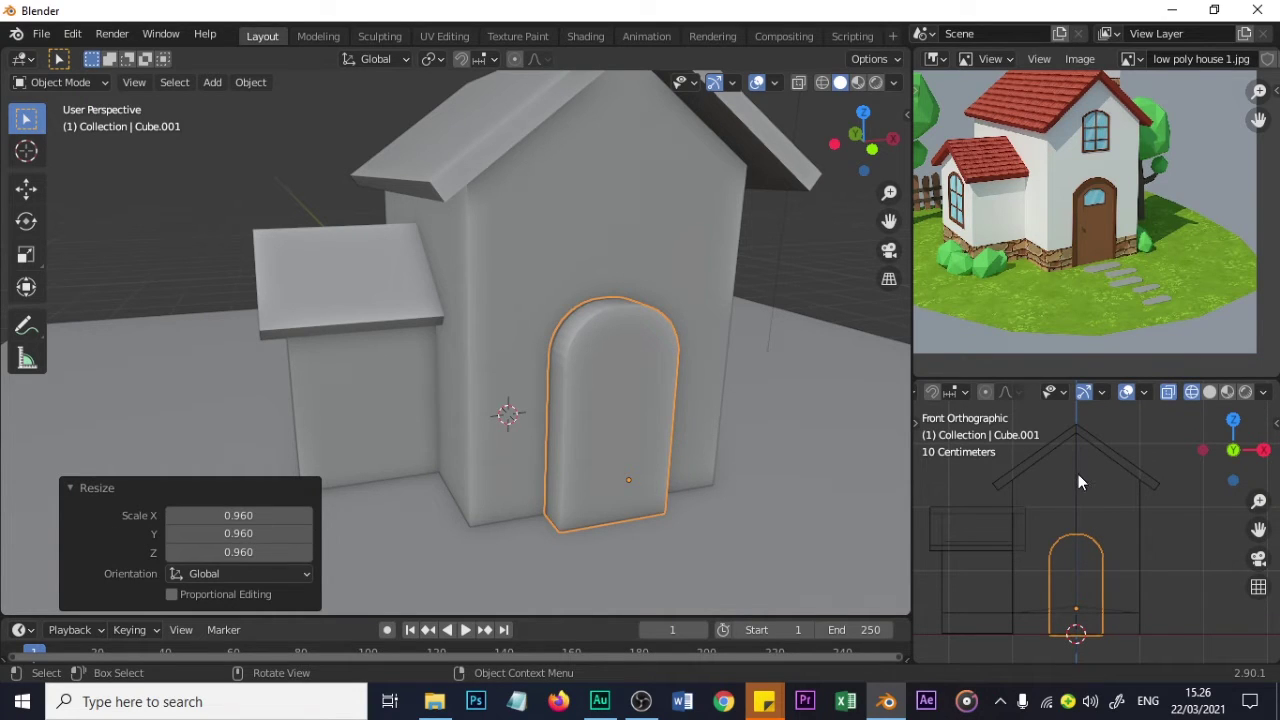
pyautogui.scroll(-2, 589, 400)
pyautogui.scroll(2, 650, 417)
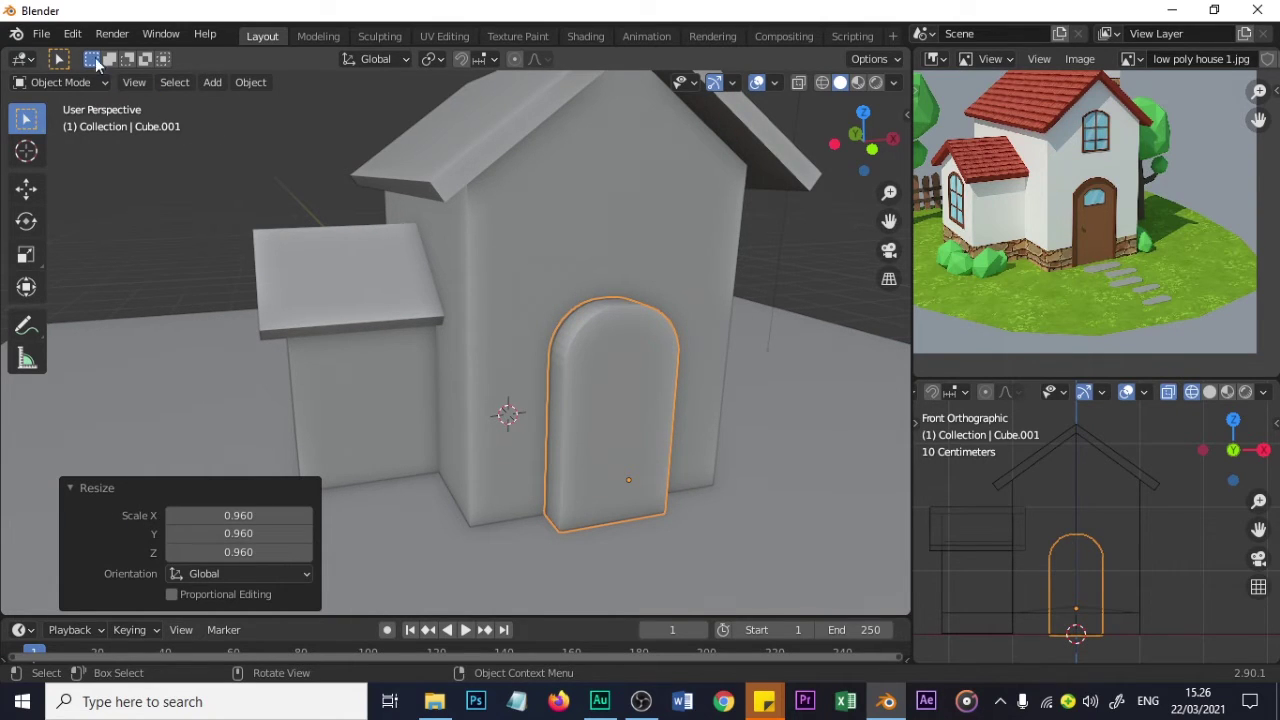
pyautogui.click(98, 82)
pyautogui.click(75, 125)
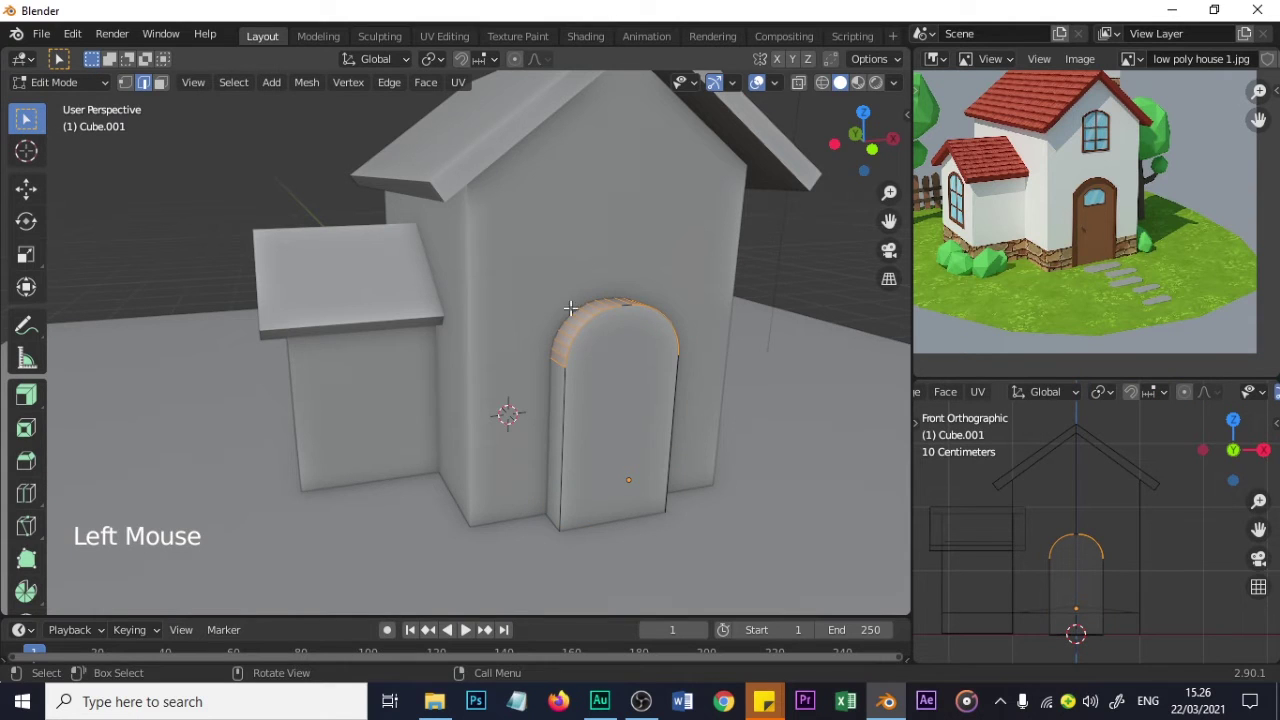
pyautogui.moveTo(200, 175); pyautogui.dragTo(242, 171, button='middle')
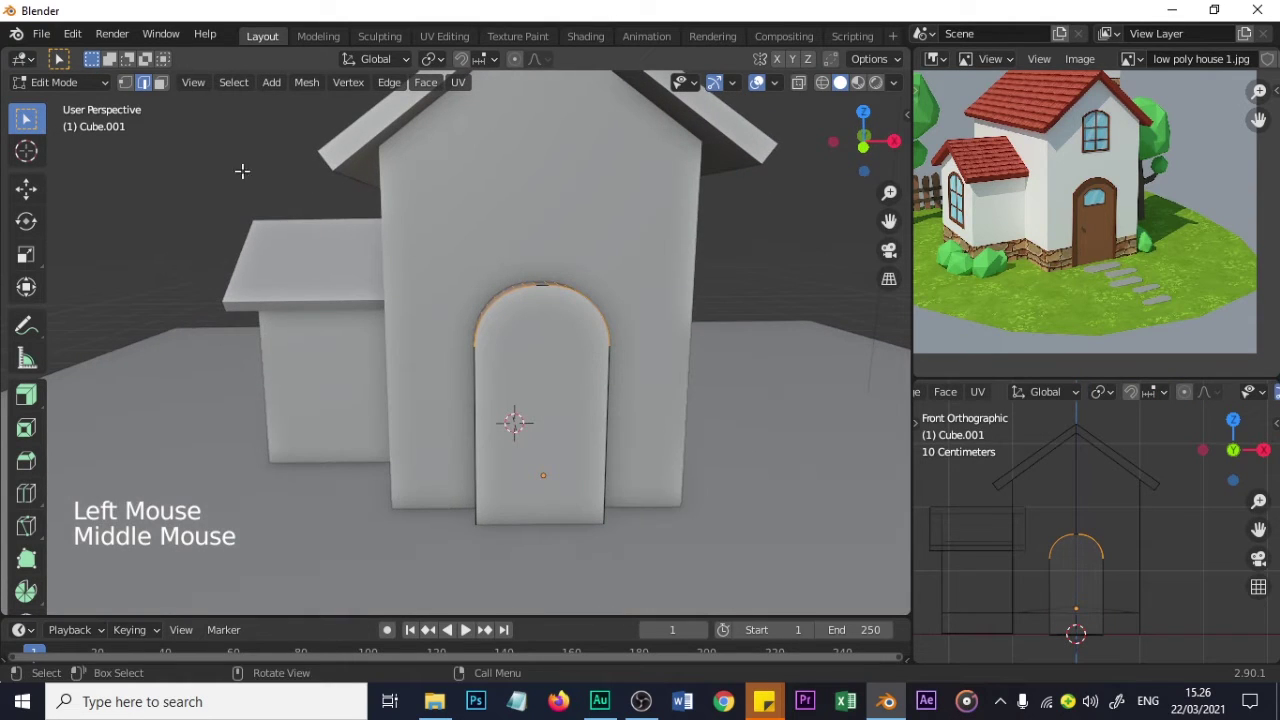
pyautogui.click(129, 82)
# - Lower the vertices of the door's rounded top slightly in the front view and return to Object Mode
pyautogui.scroll(2, 1061, 547)
pyautogui.scroll(2, 1058, 547)
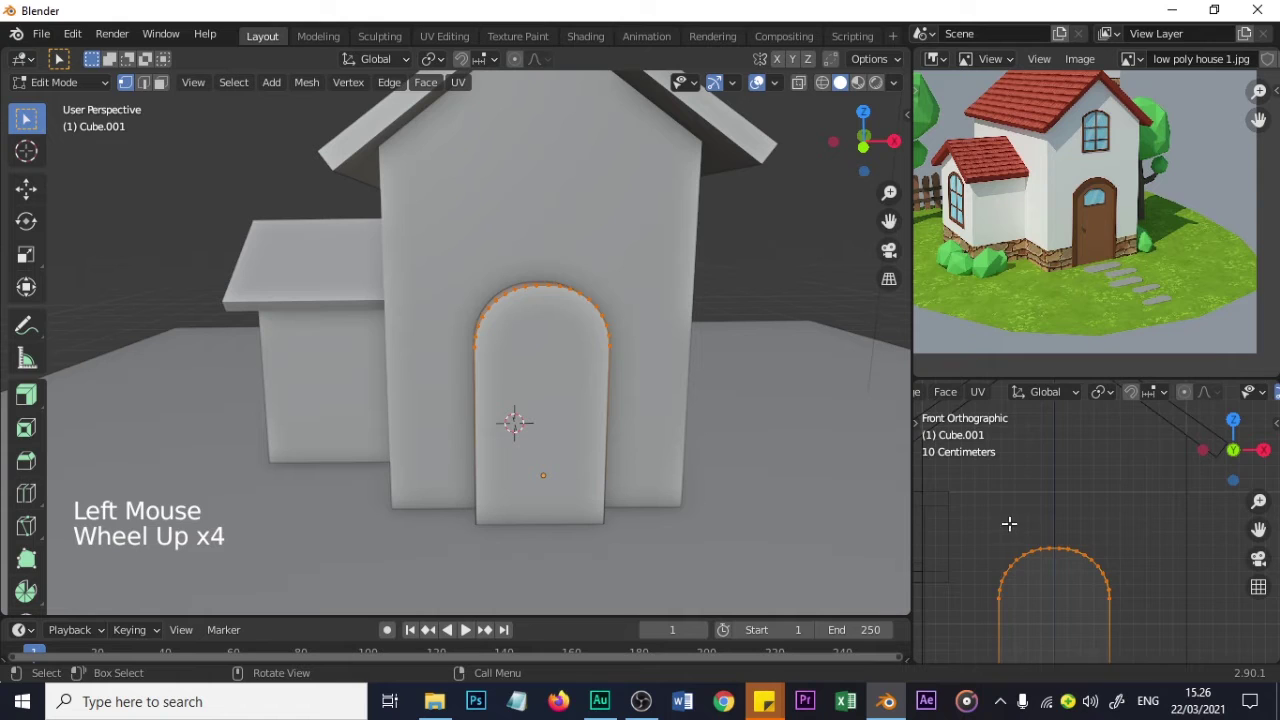
pyautogui.scroll(-4, 1023, 541)
pyautogui.scroll(2, 1092, 575)
pyautogui.scroll(-2, 1094, 574)
pyautogui.scroll(2, 1090, 589)
pyautogui.keyDown('shift'); pyautogui.moveTo(1090, 589); pyautogui.dragTo(1103, 526, button='middle'); pyautogui.keyUp('shift')
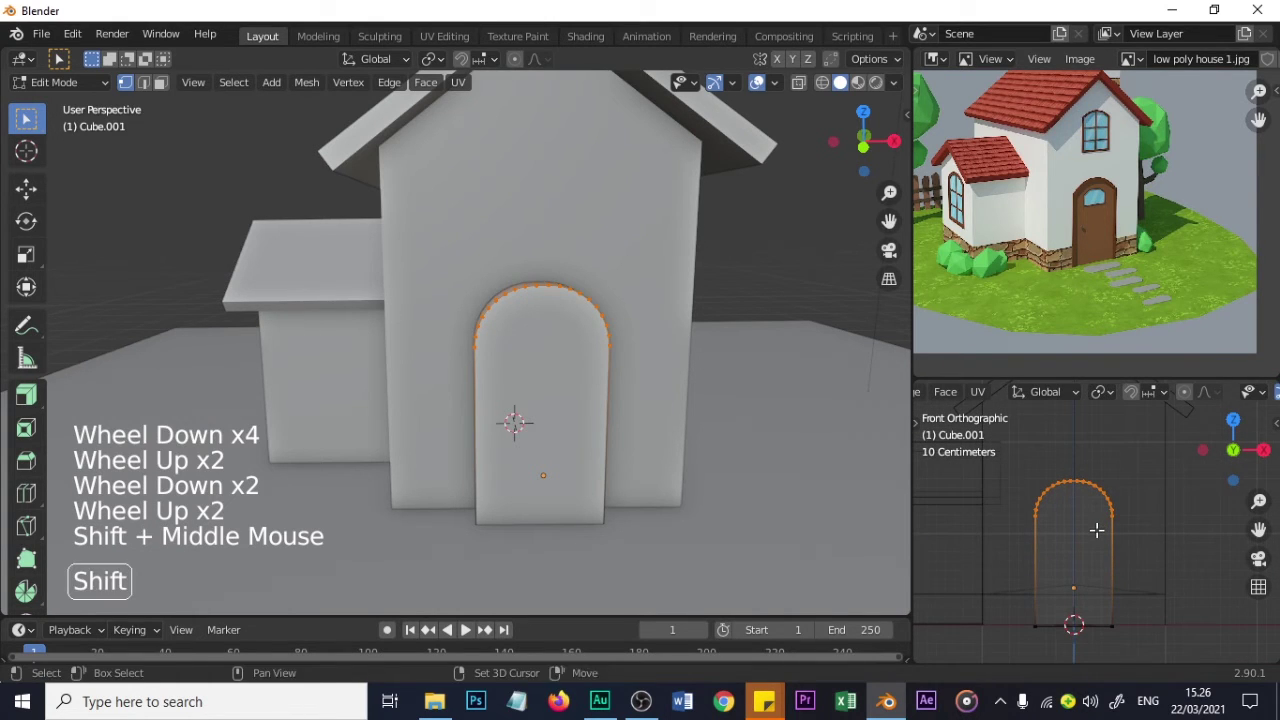
pyautogui.press('g')
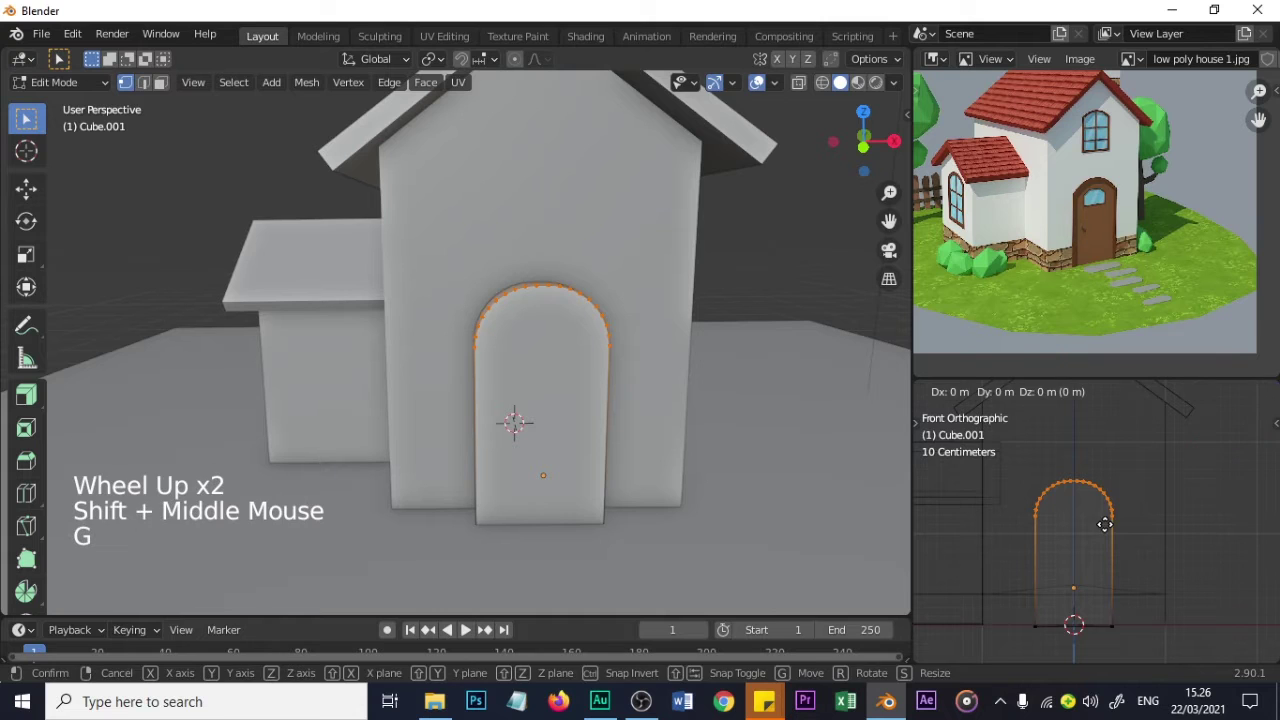
pyautogui.click(1105, 528)
pyautogui.scroll(-2, 1105, 529)
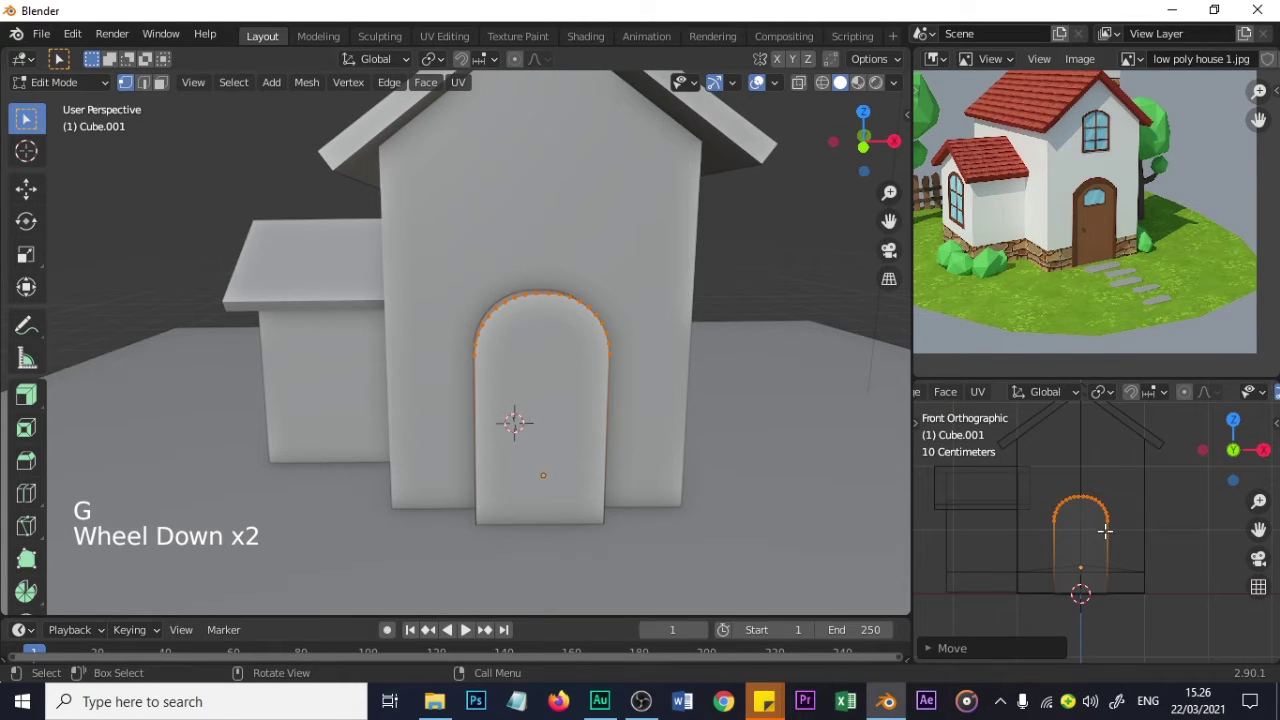
pyautogui.press('Tab')
# - Select the house, change the front orthographic view area into a Properties editor, and show the house's modifier settings
pyautogui.moveTo(511, 402); pyautogui.dragTo(580, 421, button='middle')
pyautogui.scroll(-1, 580, 421)
pyautogui.click(593, 244)
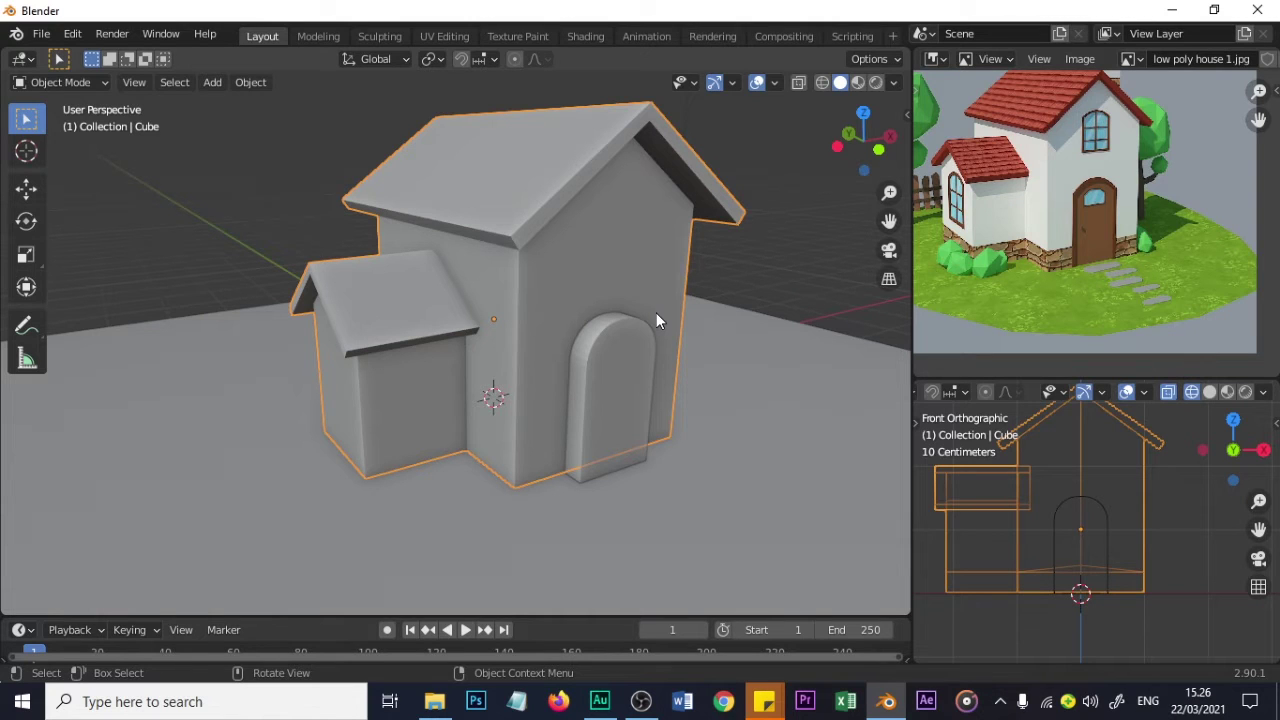
pyautogui.scroll(14, 997, 400)
pyautogui.scroll(3, 992, 393)
pyautogui.click(935, 391)
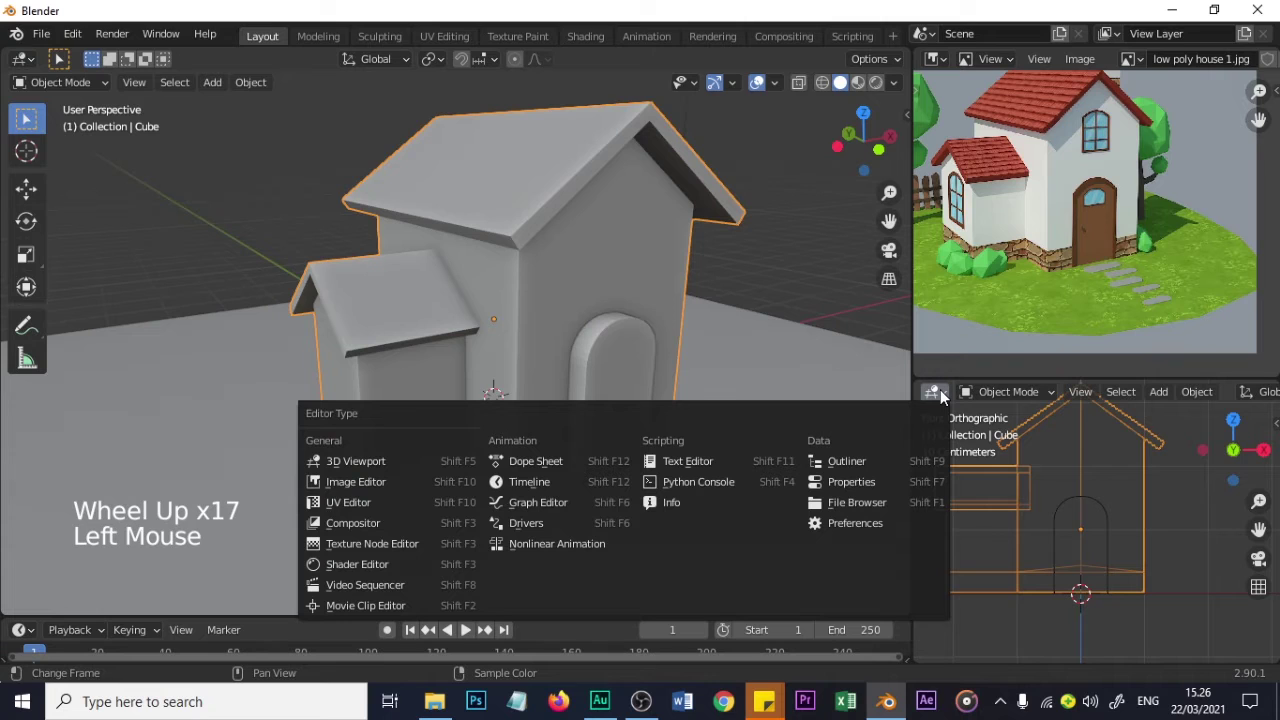
pyautogui.click(851, 481)
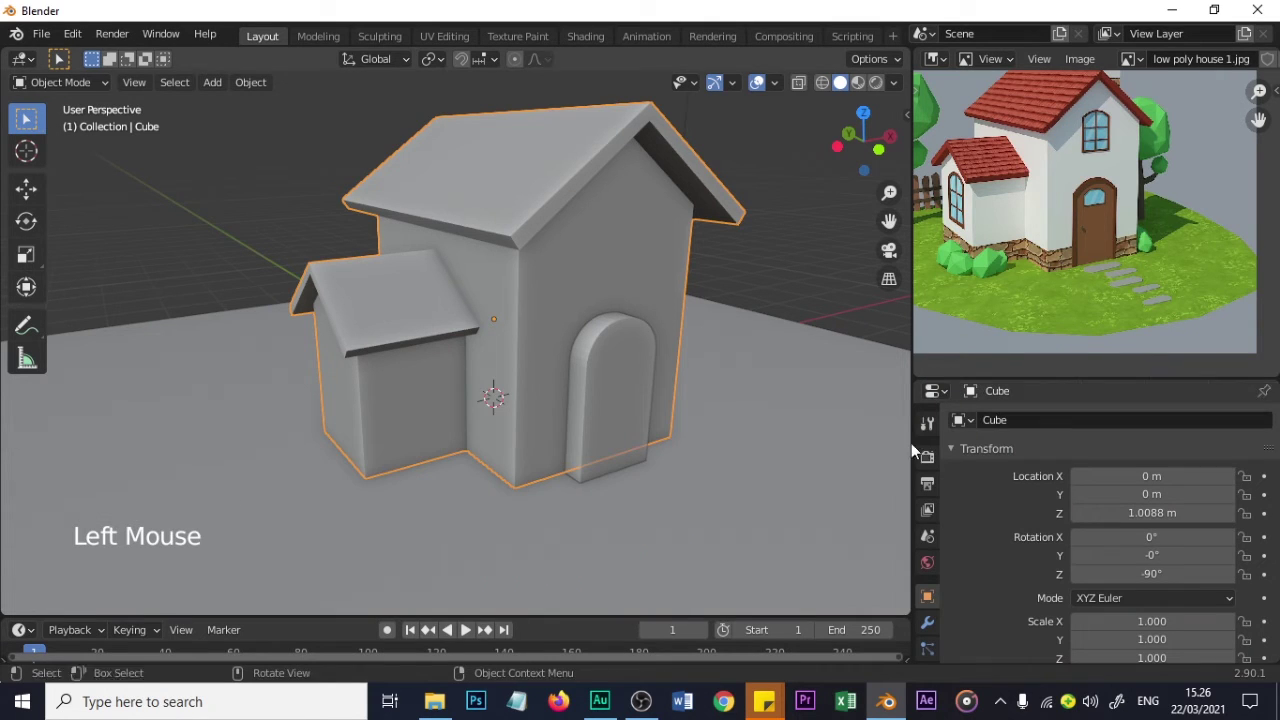
pyautogui.click(935, 392)
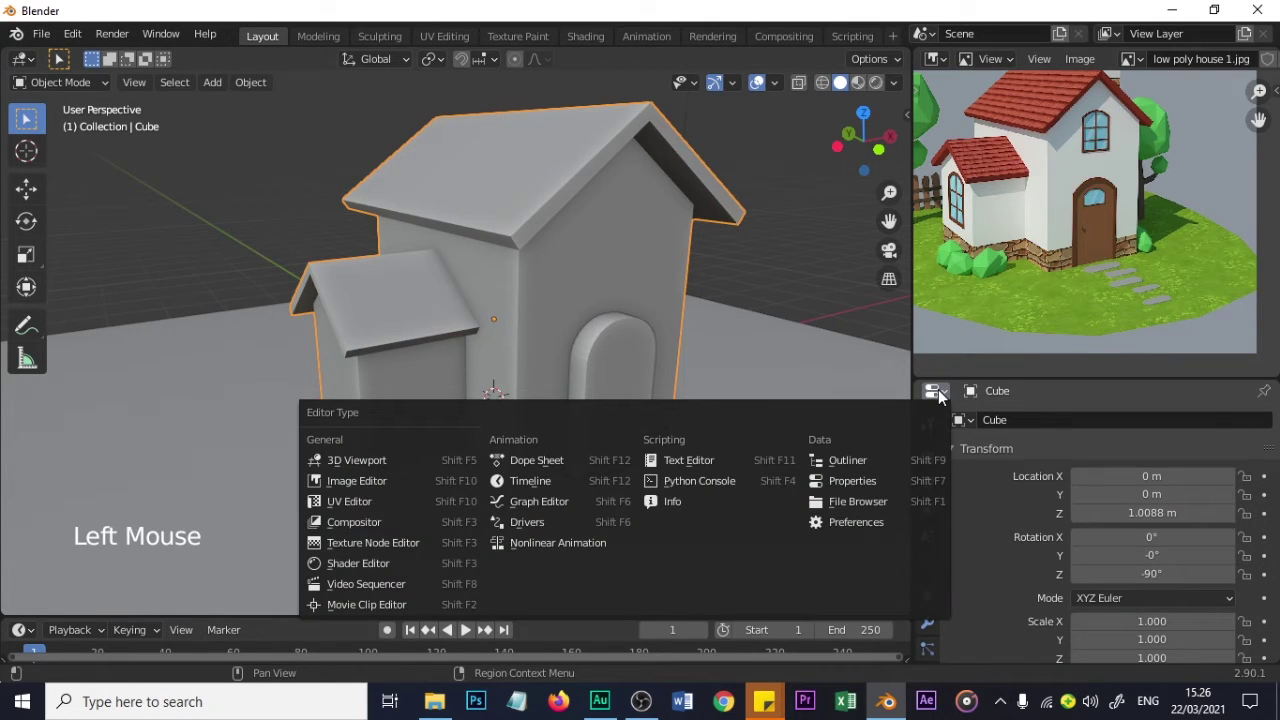
pyautogui.click(938, 395)
pyautogui.scroll(-2, 956, 545)
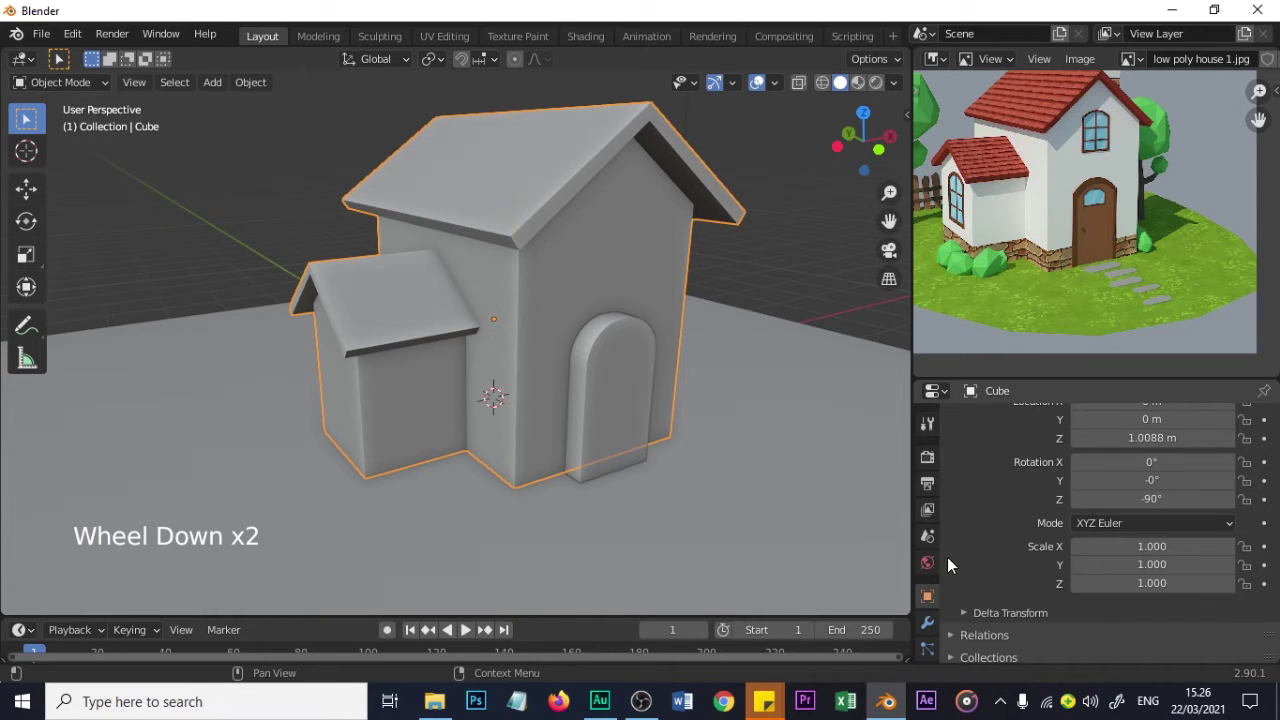
pyautogui.scroll(-3, 930, 568)
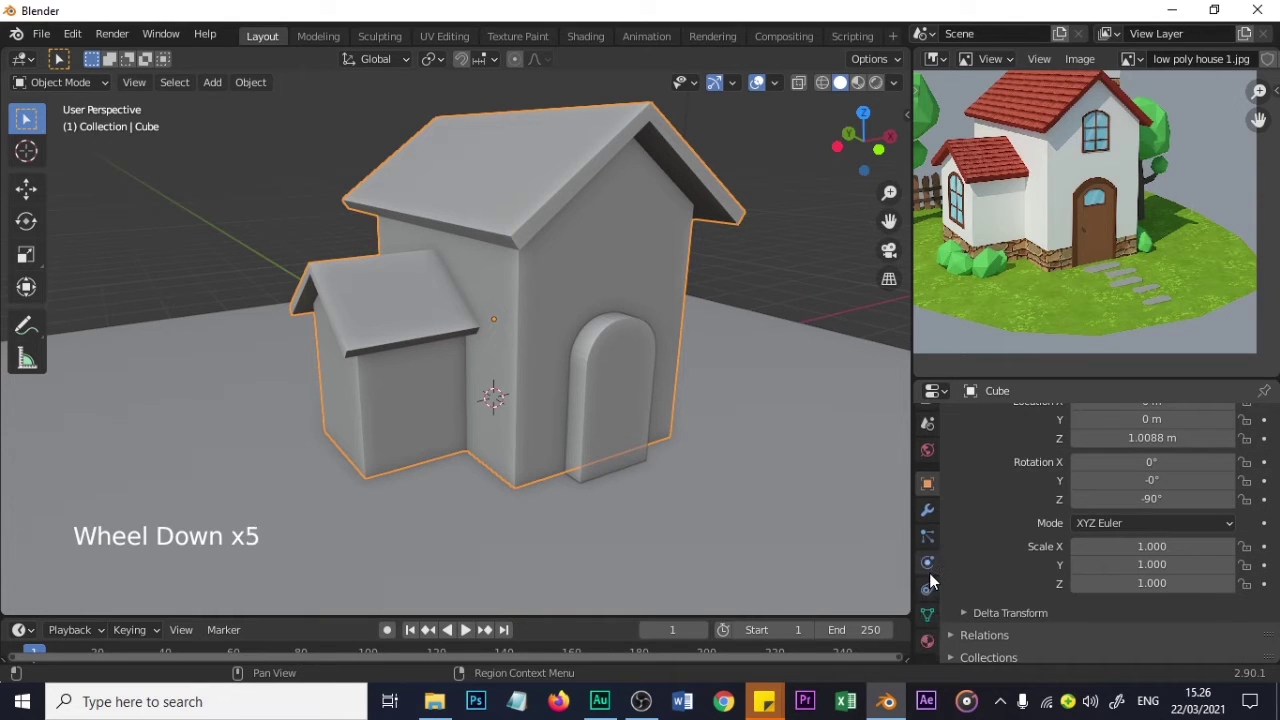
pyautogui.click(918, 510)
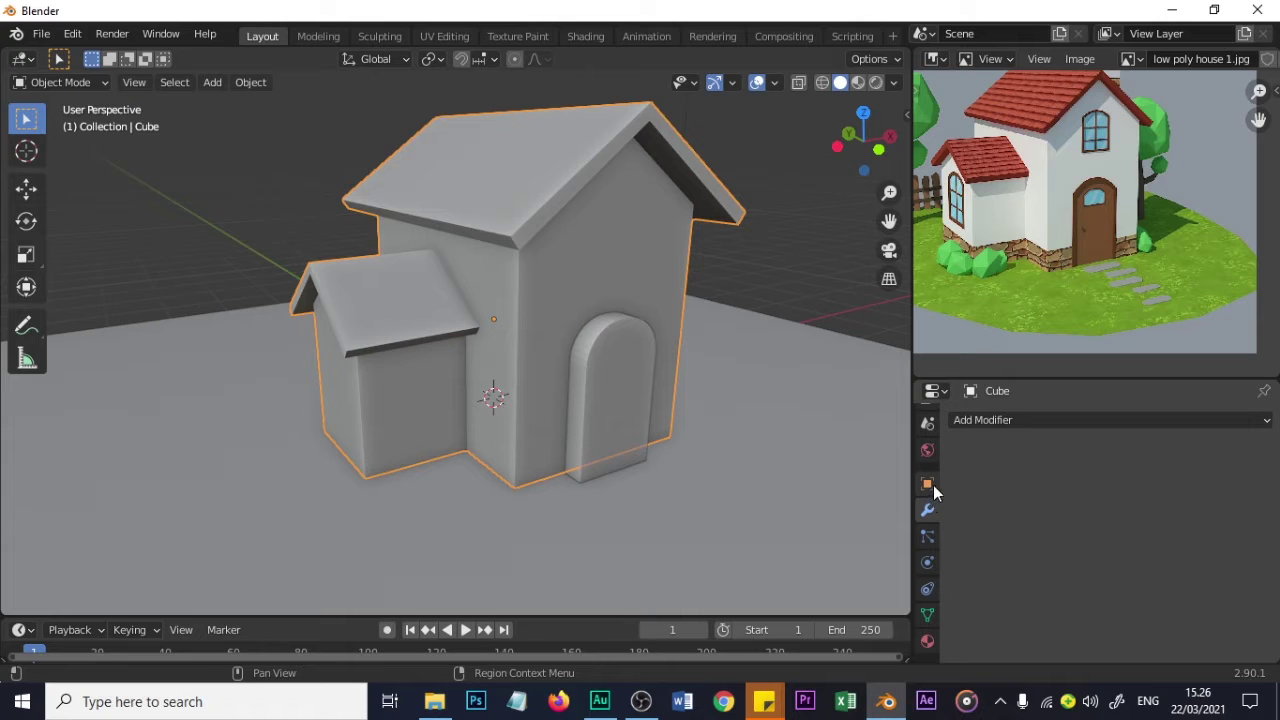
# - Add a Boolean modifier in Difference mode to the house with the arched door as its object
pyautogui.click(1050, 421)
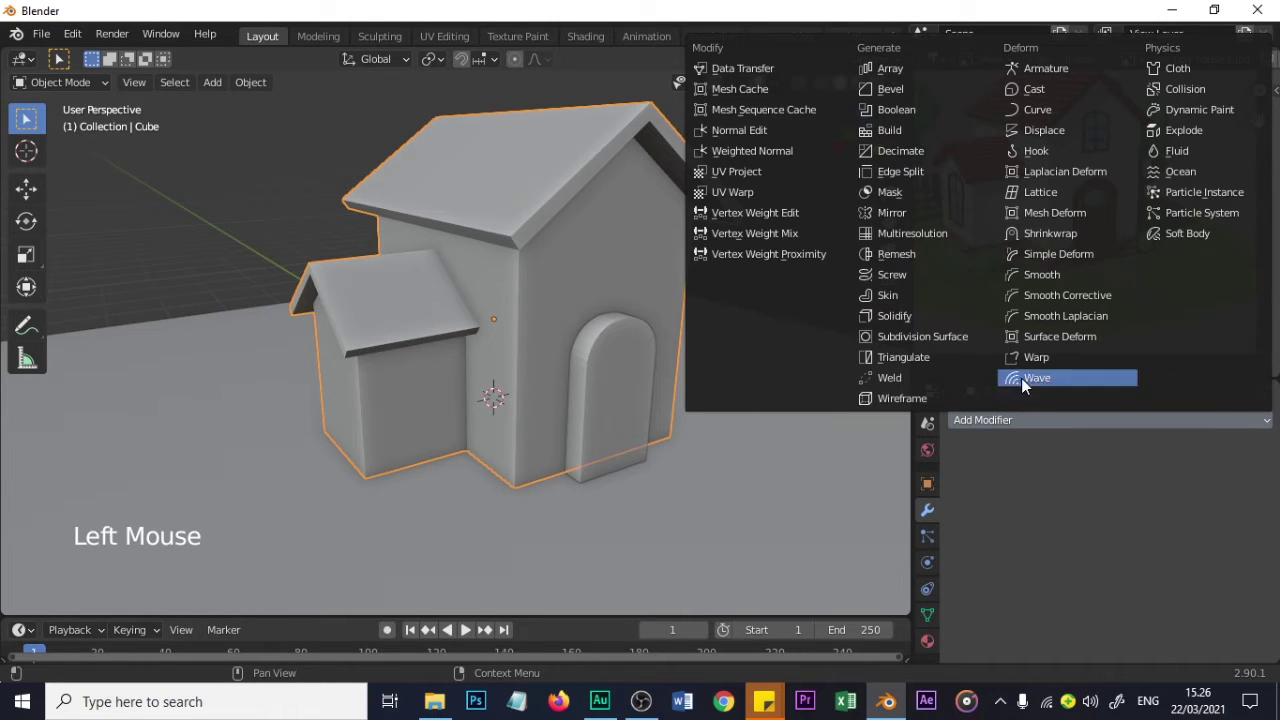
pyautogui.click(911, 112)
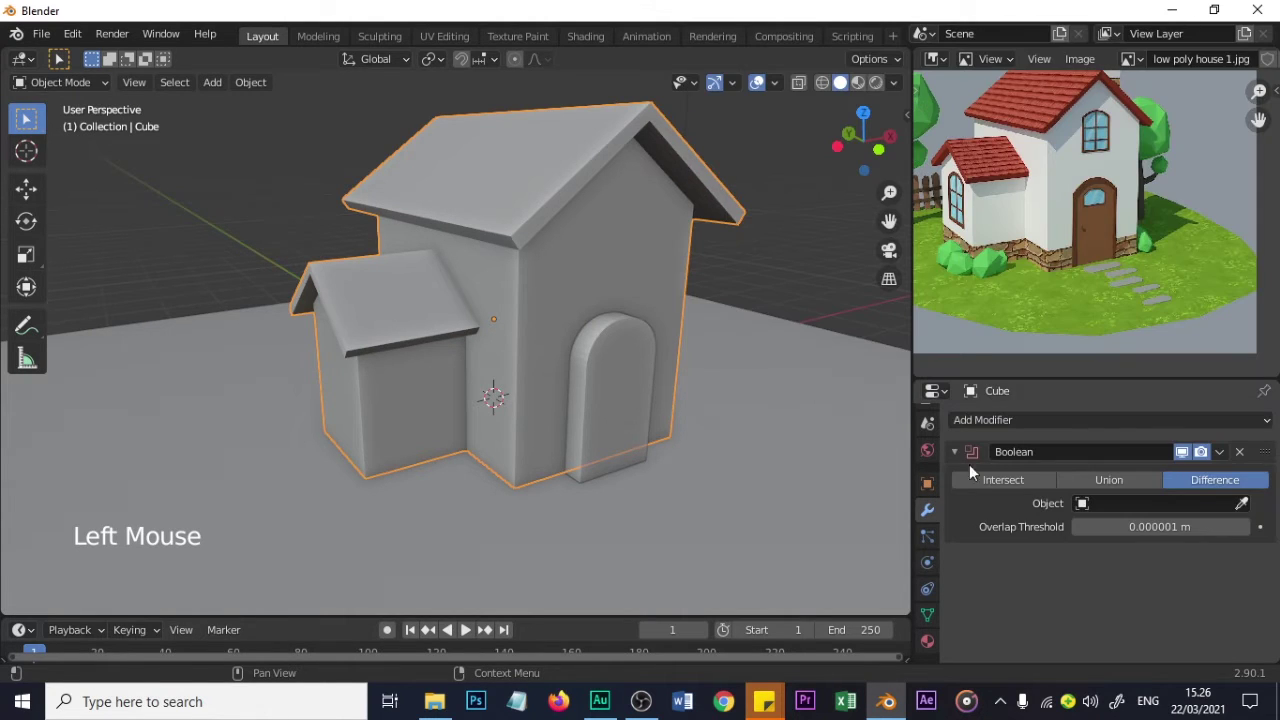
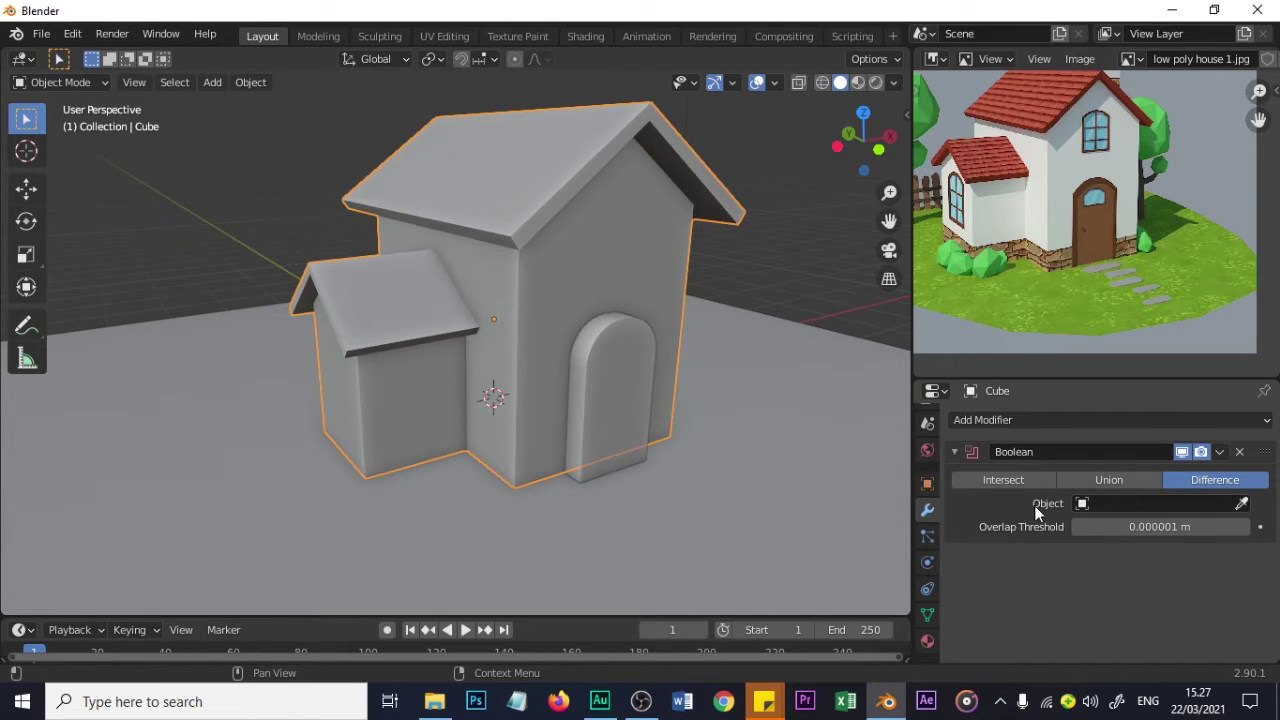
pyautogui.click(1242, 503)
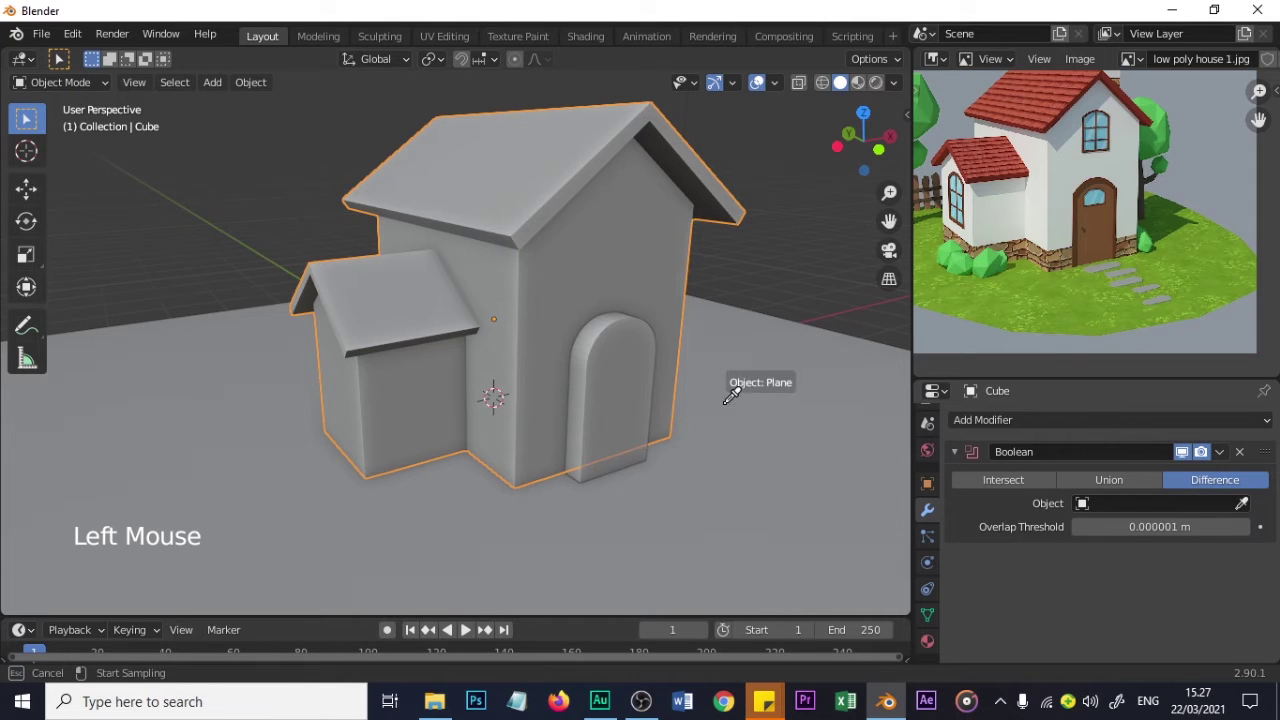
pyautogui.click(630, 390)
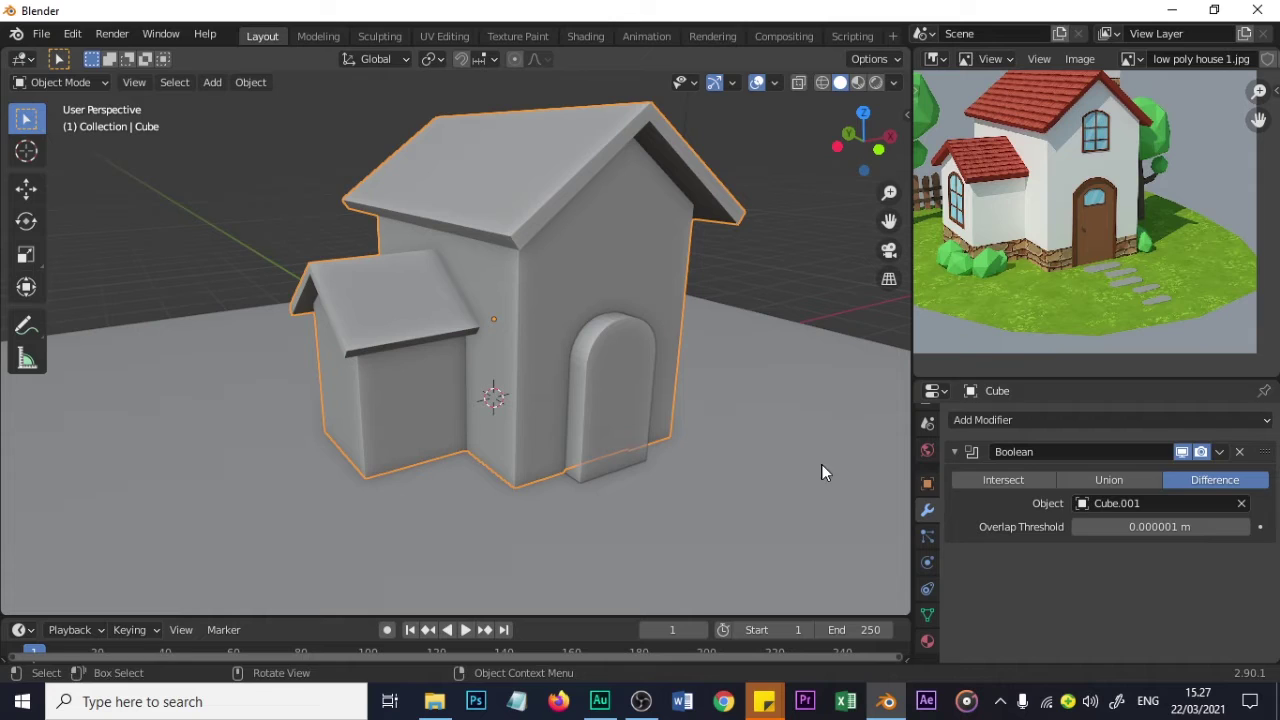
# - Apply the house's Boolean modifier to cut the door opening
pyautogui.click(1219, 452)
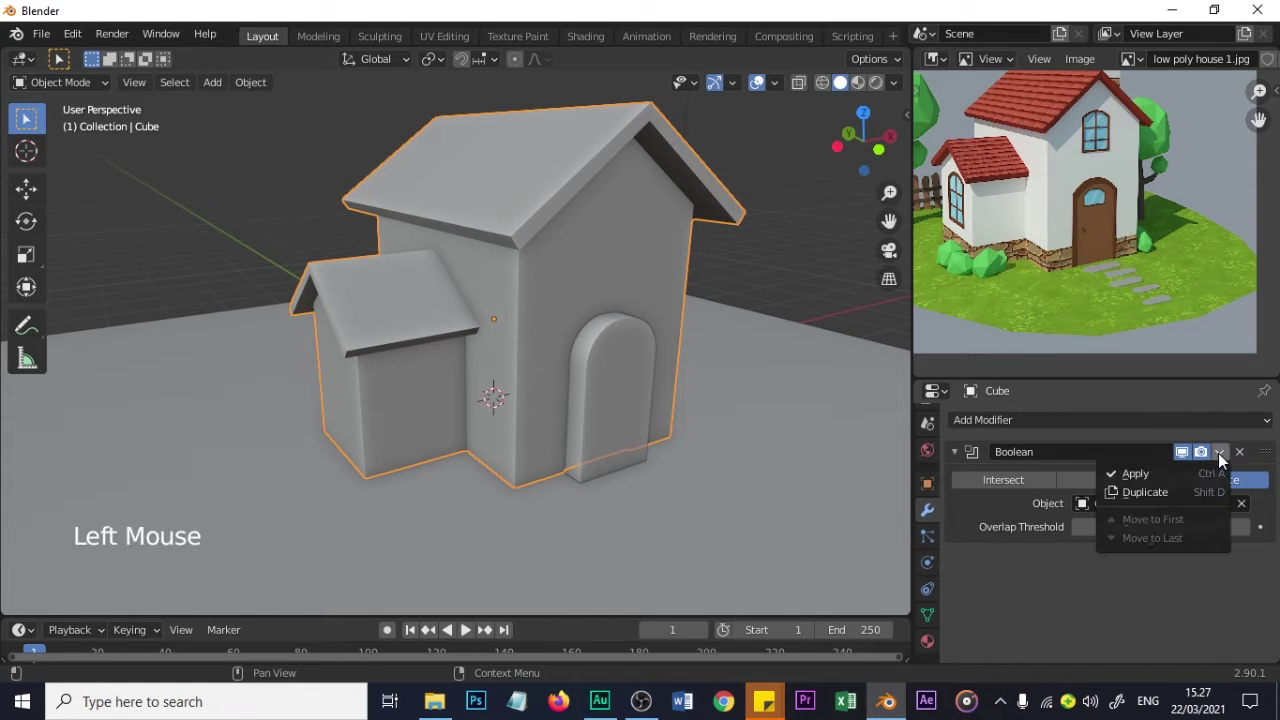
pyautogui.click(1220, 453)
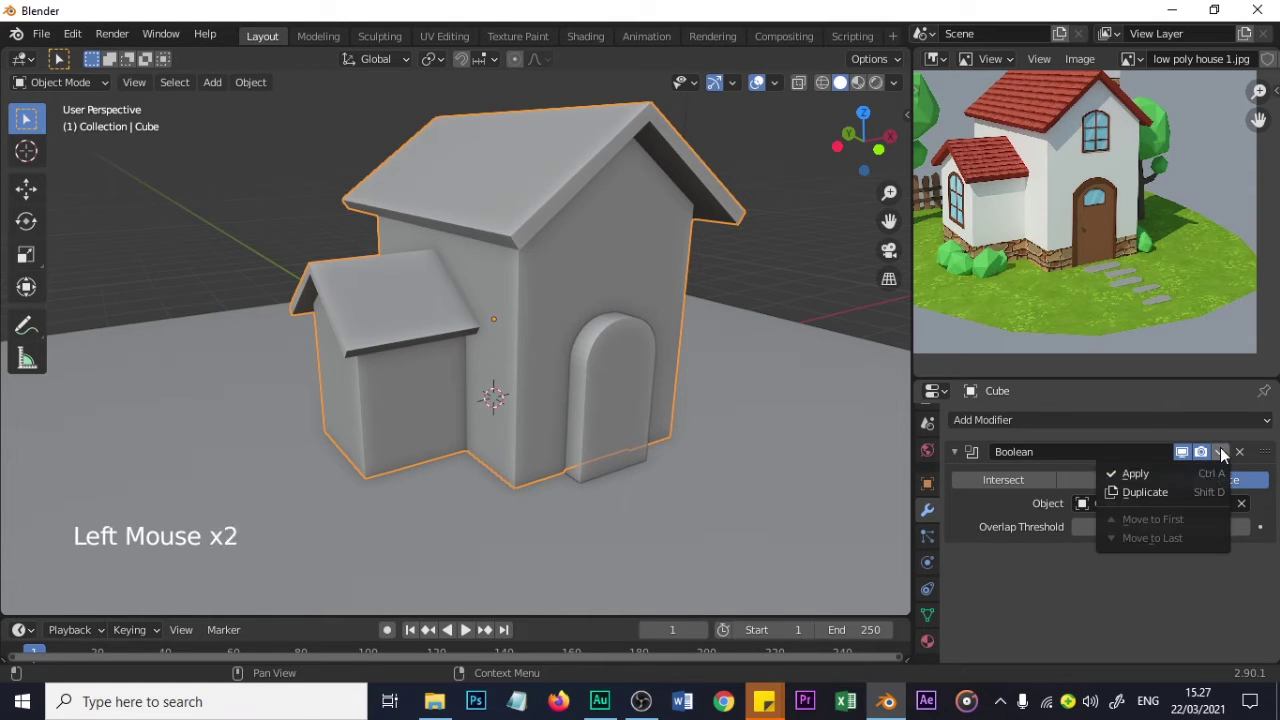
pyautogui.click(1166, 477)
# - Select the arched door and move it along Y out of the wall, in front of the house
pyautogui.click(618, 408)
pyautogui.scroll(2, 660, 436)
pyautogui.moveTo(711, 451); pyautogui.dragTo(668, 442, button='middle')
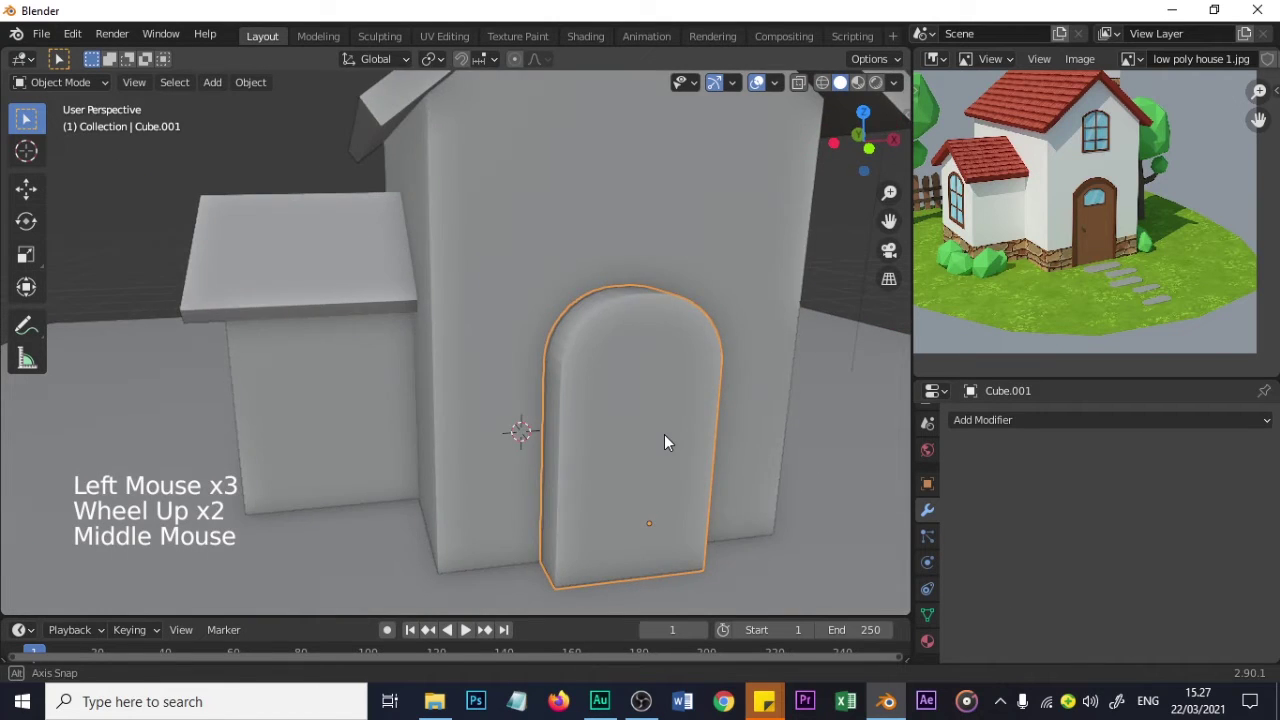
pyautogui.scroll(-1, 664, 442)
pyautogui.scroll(-1, 662, 420)
pyautogui.moveTo(509, 375); pyautogui.dragTo(571, 471, button='middle')
pyautogui.press('g')
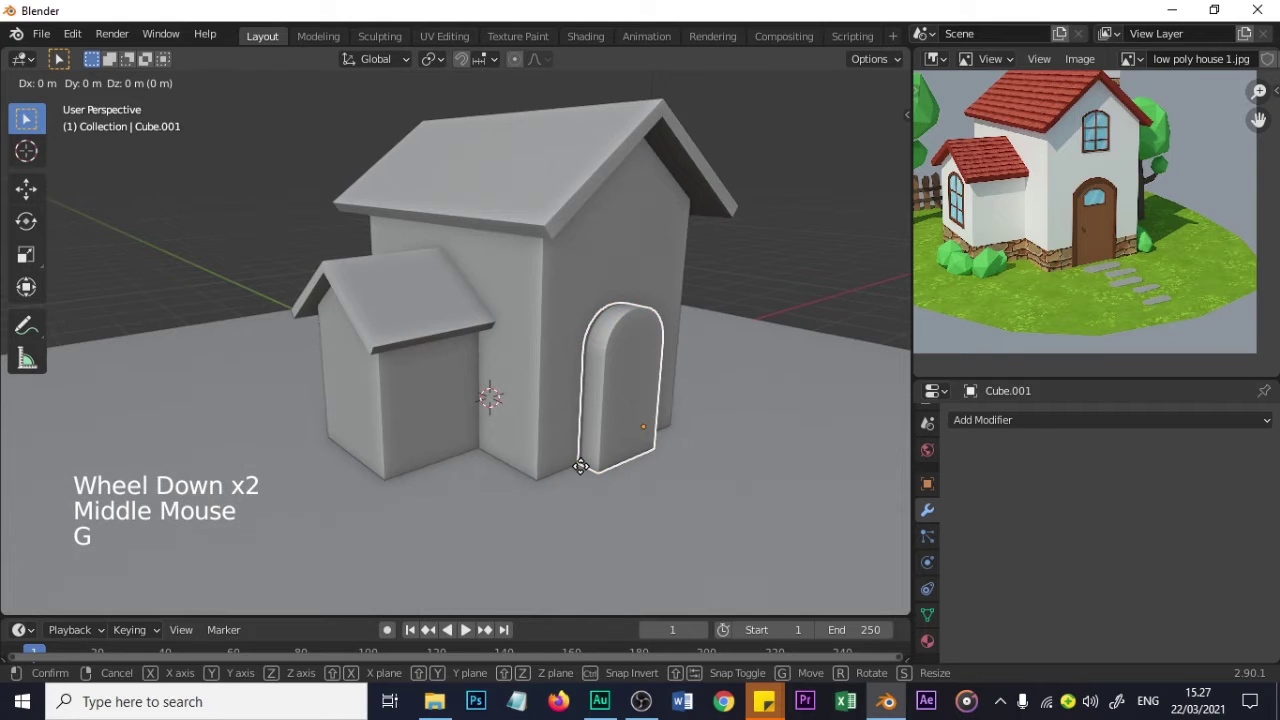
pyautogui.click(724, 523)
pyautogui.scroll(1, 647, 432)
pyautogui.scroll(1, 647, 432)
pyautogui.moveTo(647, 432); pyautogui.dragTo(617, 423, button='middle')
pyautogui.scroll(2, 620, 415)
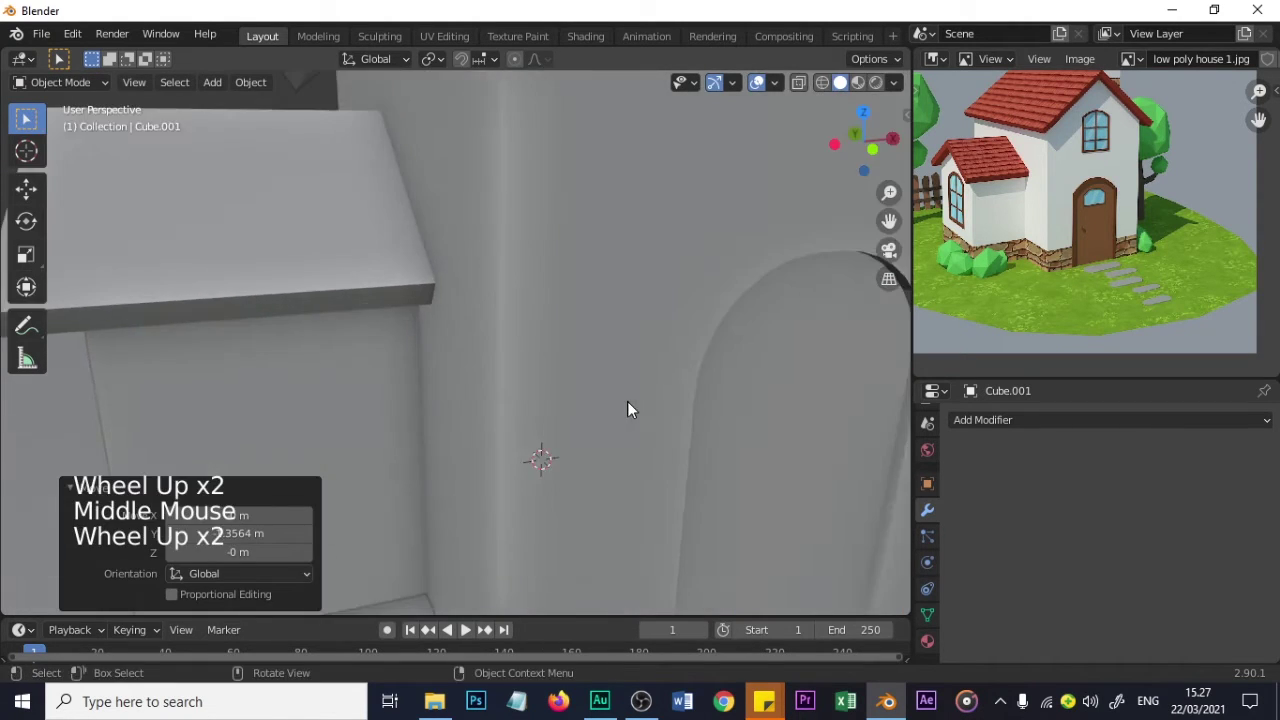
pyautogui.scroll(-2, 630, 410)
pyautogui.scroll(-1, 691, 458)
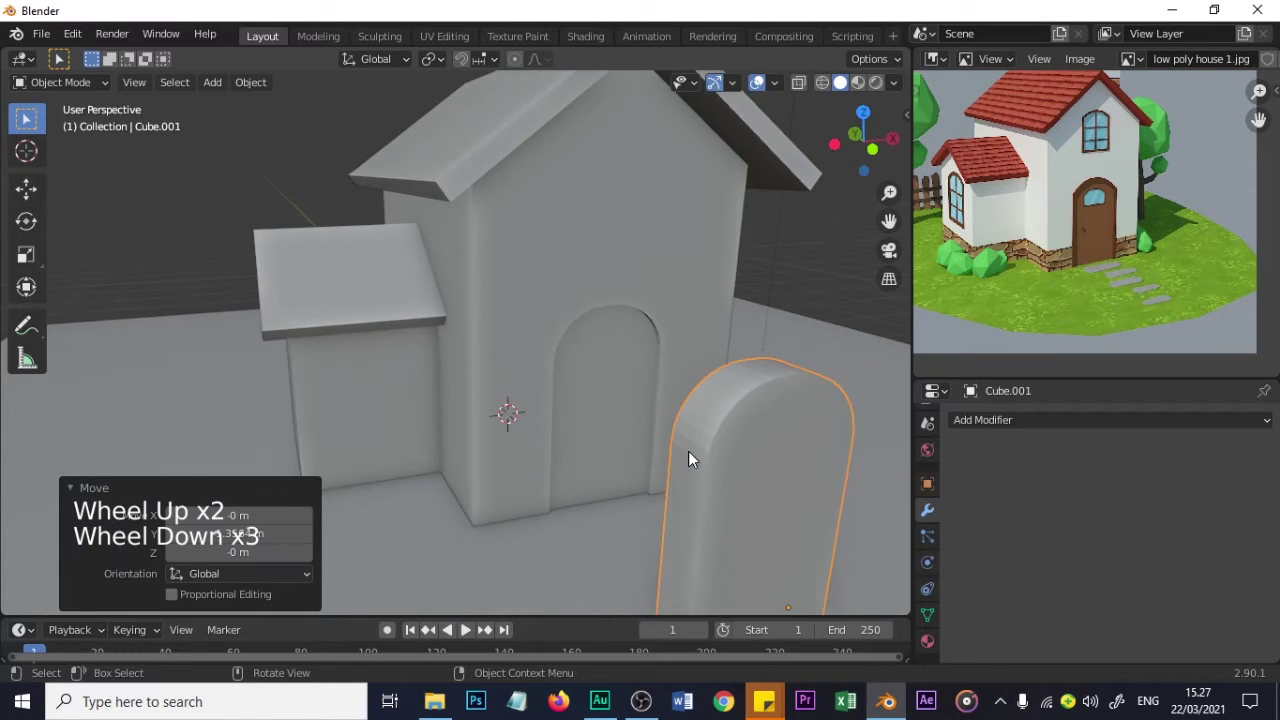
# - Change the Properties editor area back into a 3D viewport with the front orthographic view
pyautogui.scroll(1, 688, 456)
pyautogui.scroll(-1, 688, 456)
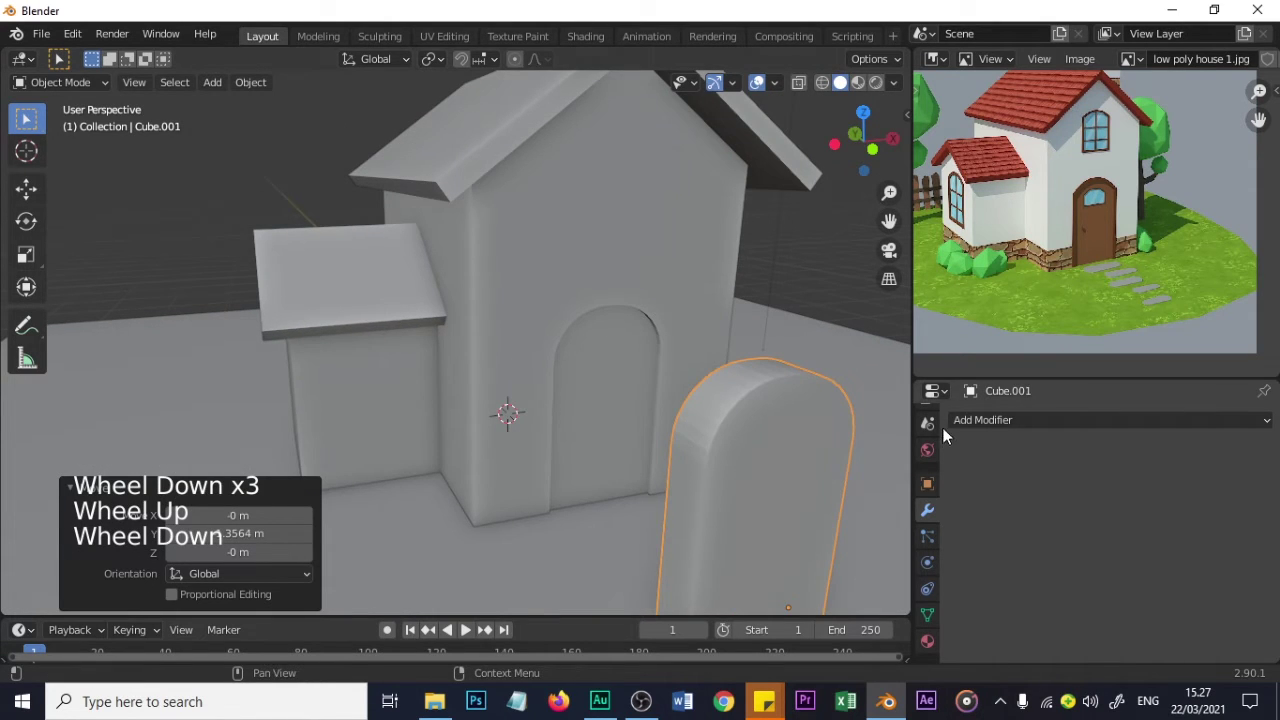
pyautogui.click(936, 391)
pyautogui.click(390, 468)
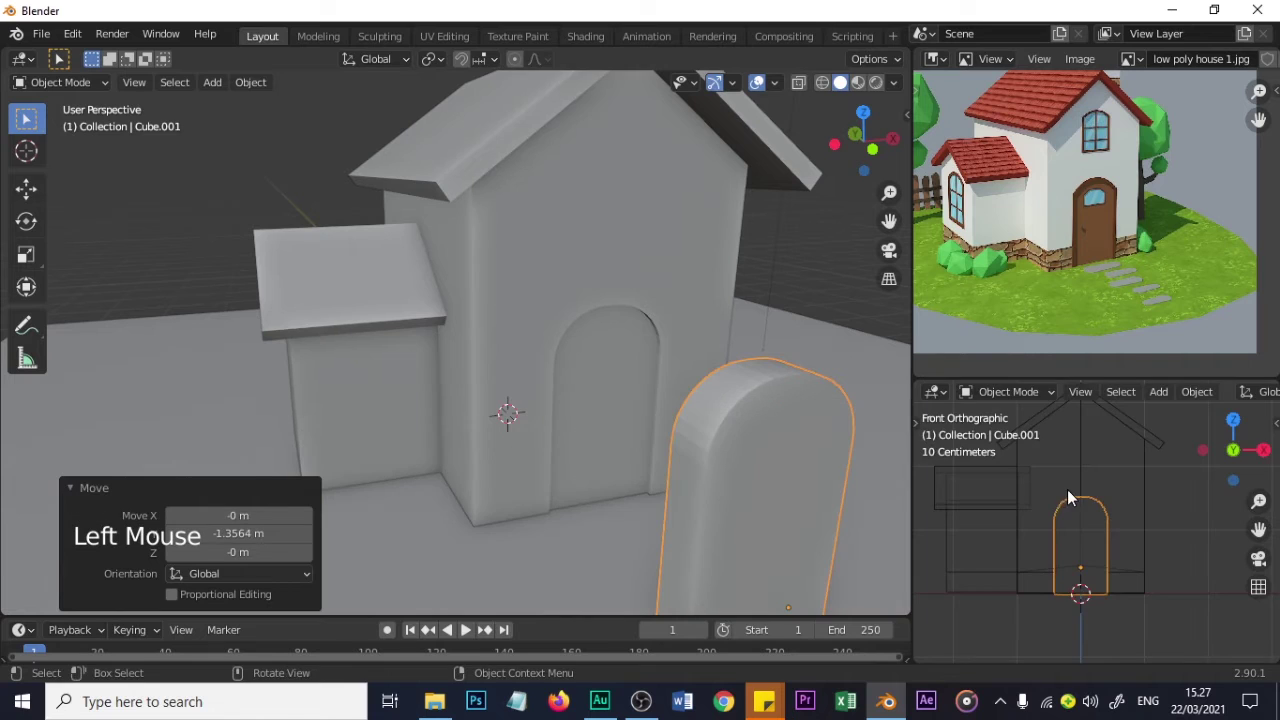
# - Raise the arched shape along Z to the upper window position and scale it down to about 0.48
pyautogui.scroll(-2, 670, 400)
pyautogui.scroll(1, 667, 401)
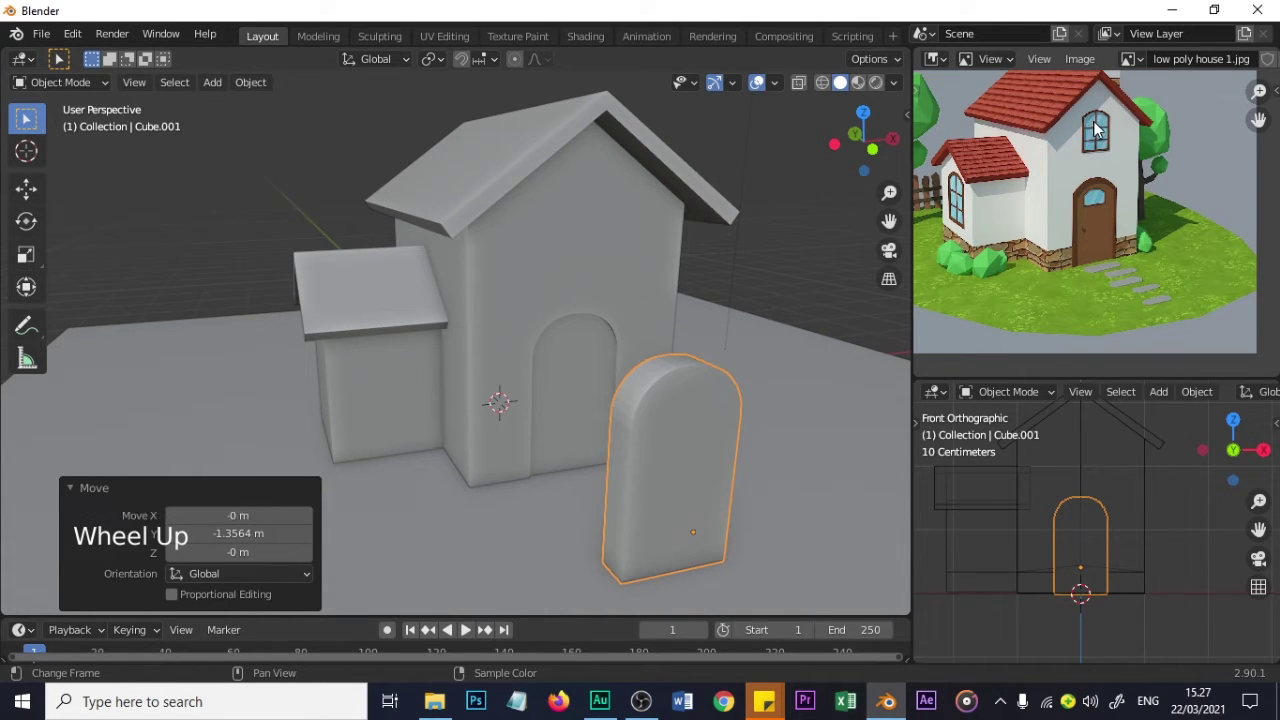
pyautogui.scroll(-1, 1080, 505)
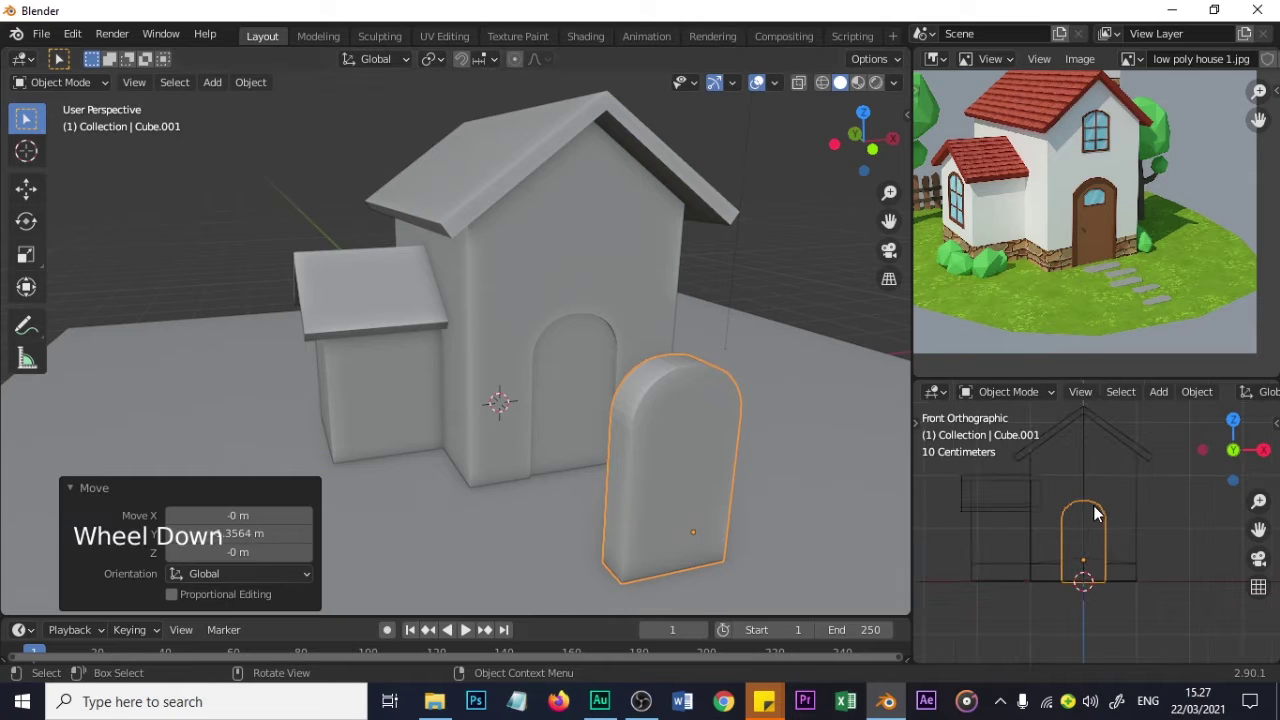
pyautogui.press('g')
pyautogui.press('z')
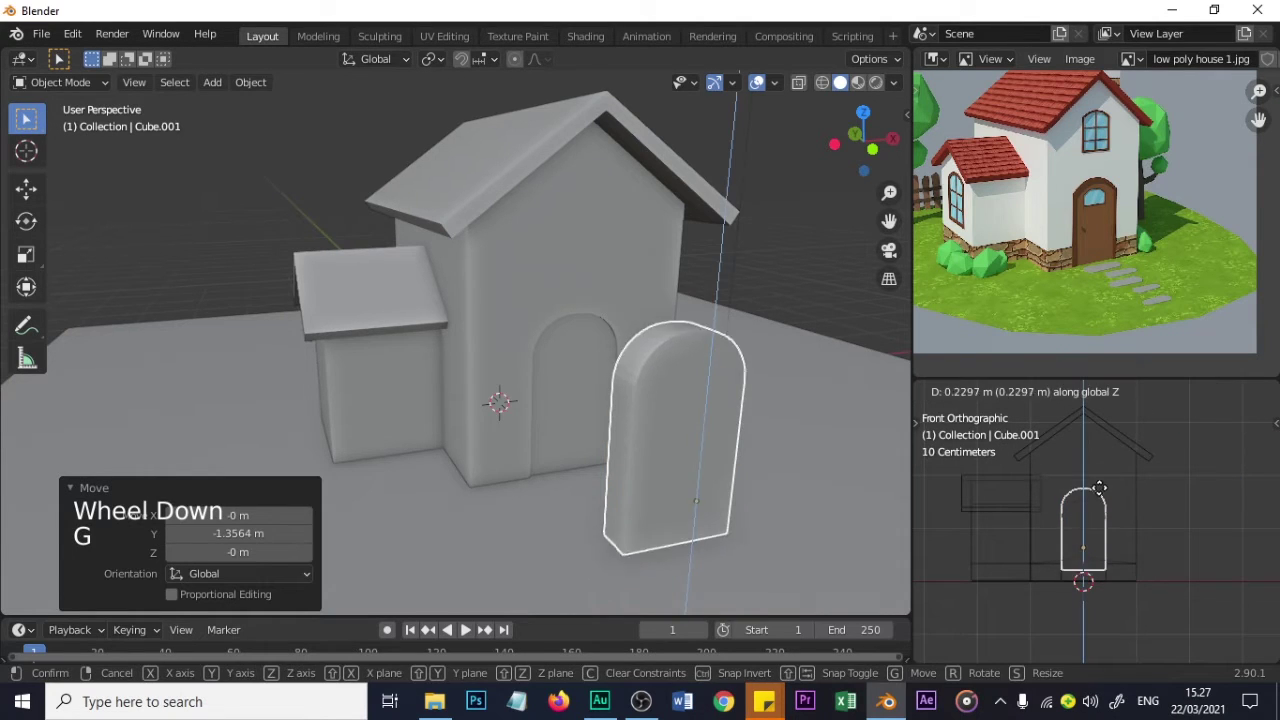
pyautogui.click(1106, 420)
pyautogui.press('s')
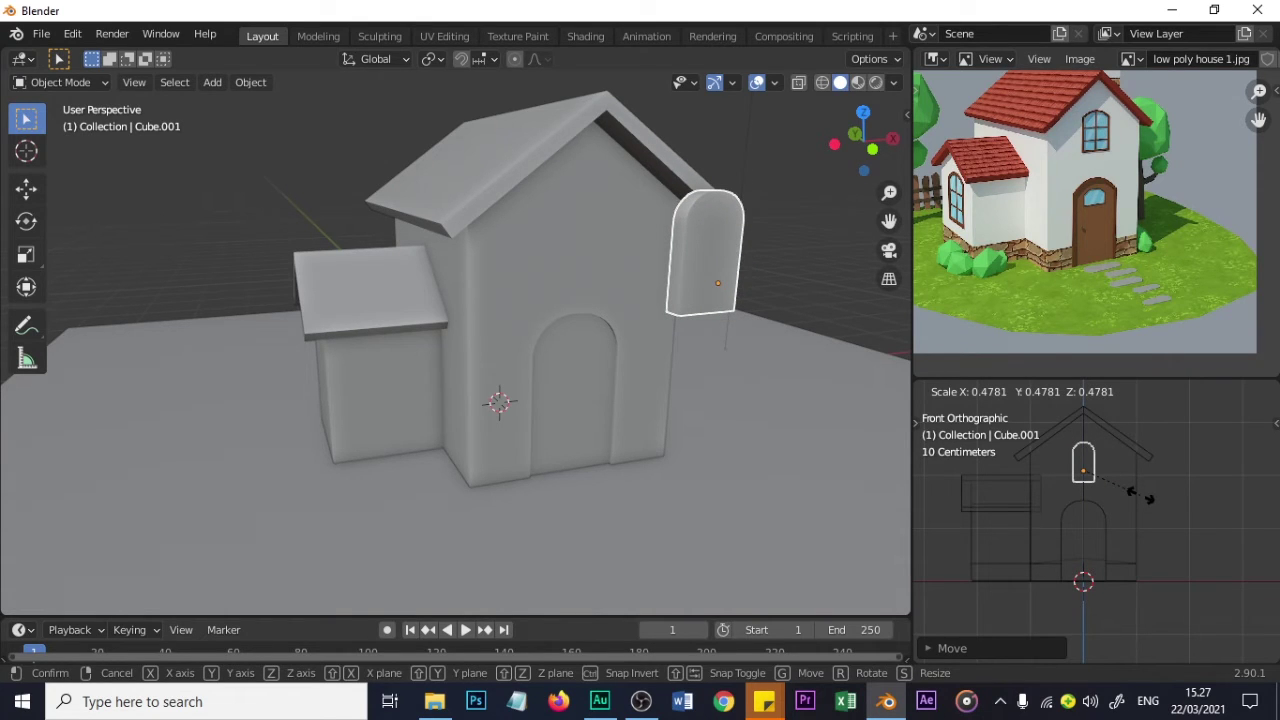
pyautogui.click(1140, 495)
# - Shorten the arched shape by moving its bottom face up about 0.13 m along Z in Edit Mode
pyautogui.scroll(2, 690, 289)
pyautogui.keyDown('shift'); pyautogui.moveTo(801, 316); pyautogui.dragTo(629, 349, button='middle'); pyautogui.keyUp('shift')
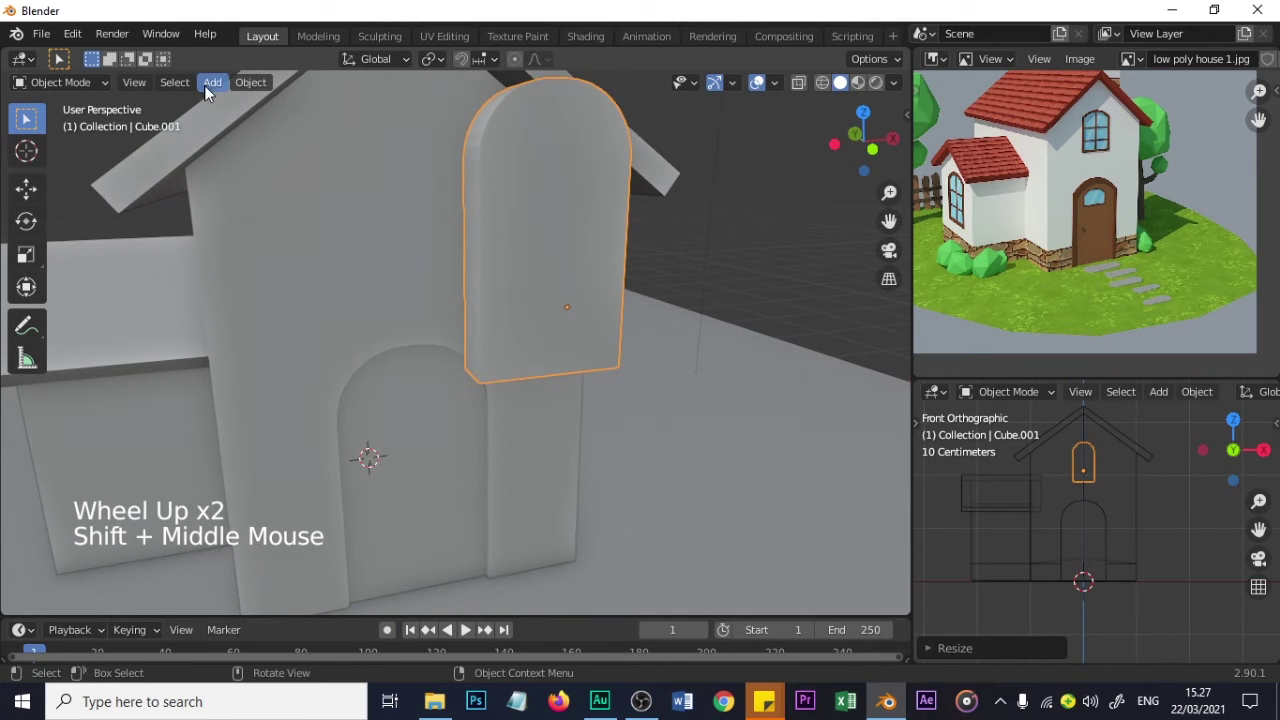
pyautogui.moveTo(532, 294); pyautogui.dragTo(540, 245, button='middle')
pyautogui.keyDown('shift'); pyautogui.moveTo(543, 175); pyautogui.dragTo(547, 289, button='middle'); pyautogui.keyUp('shift')
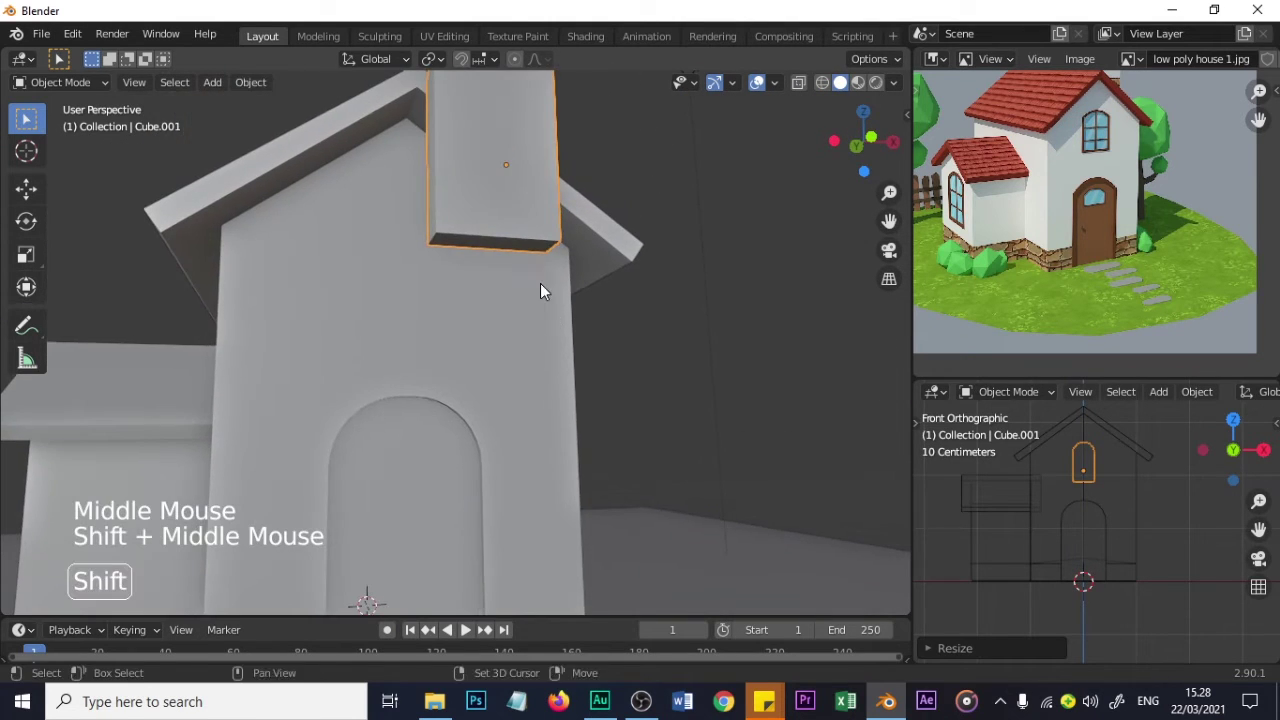
pyautogui.press('Tab')
pyautogui.click(490, 244)
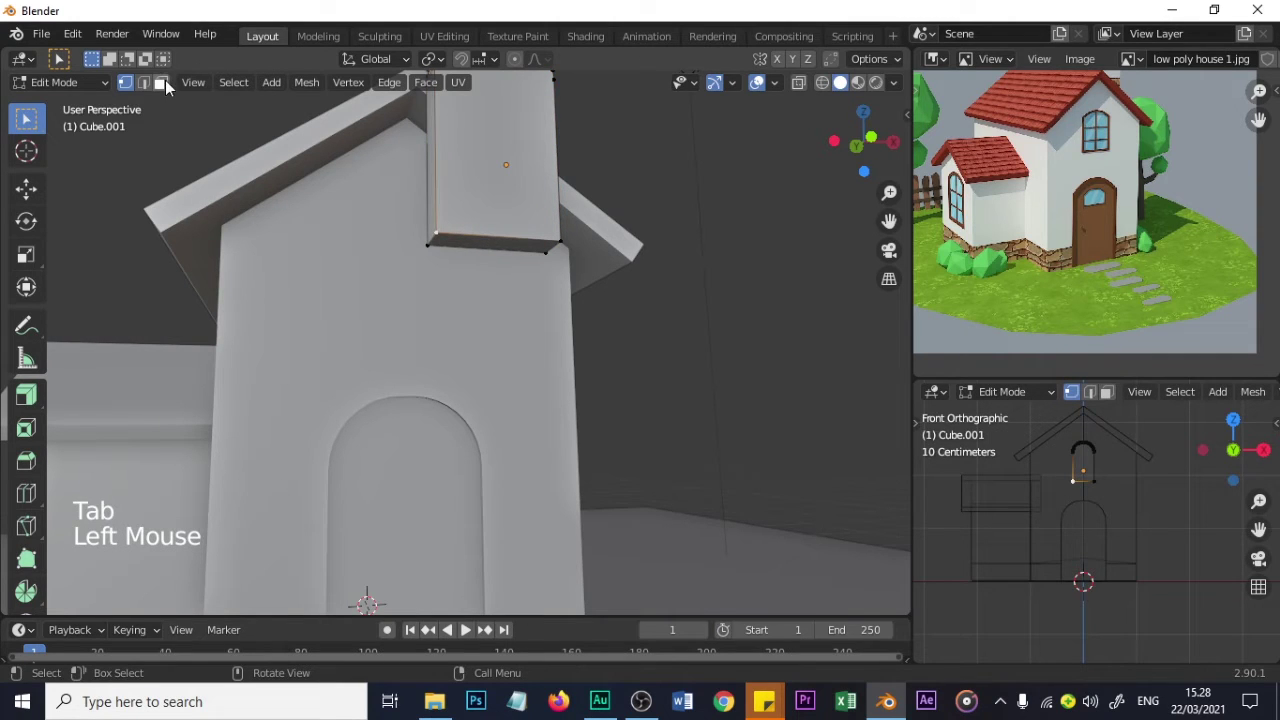
pyautogui.click(160, 82)
pyautogui.click(480, 244)
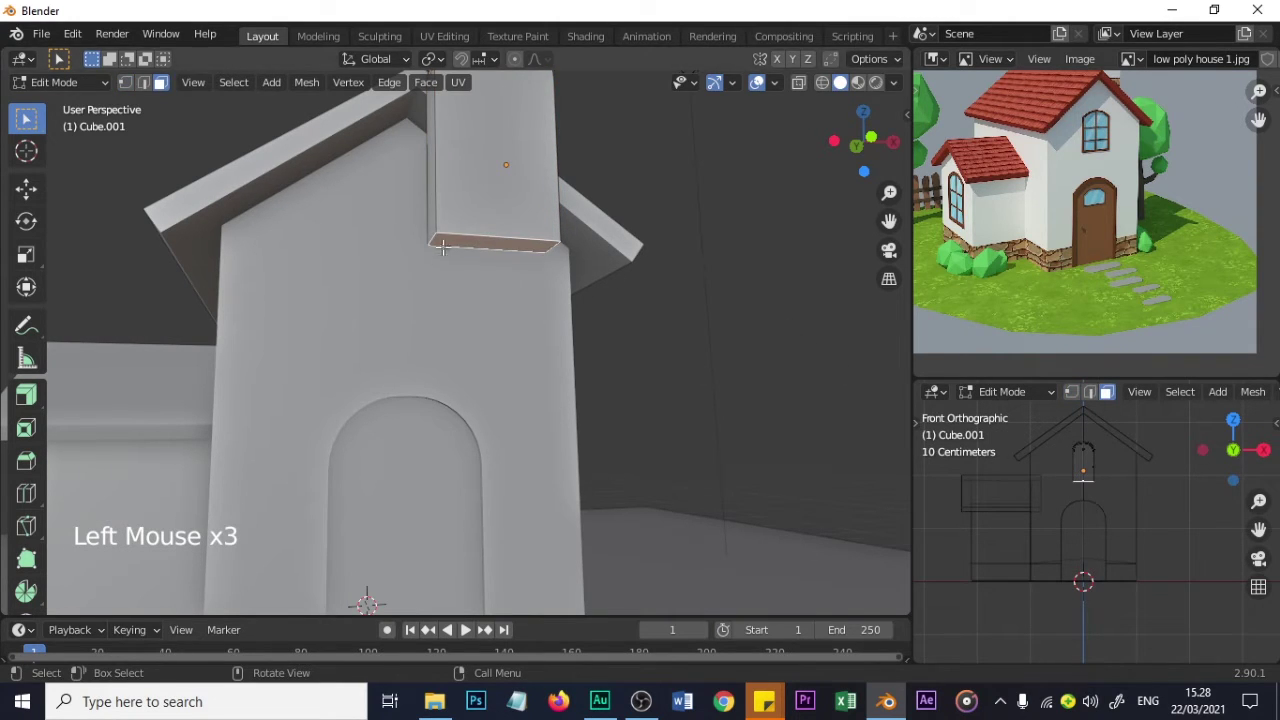
pyautogui.keyDown('shift'); pyautogui.moveTo(470, 162); pyautogui.dragTo(457, 277, button='middle'); pyautogui.keyUp('shift')
pyautogui.press('g')
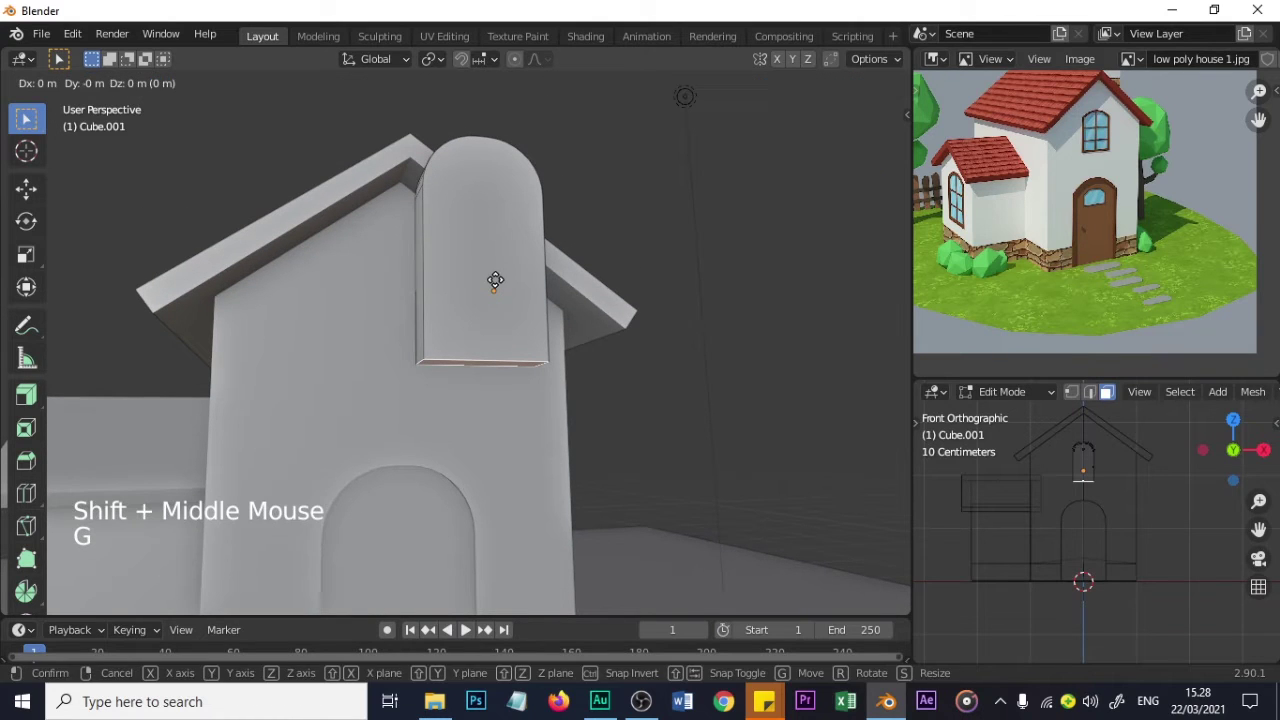
pyautogui.press('z')
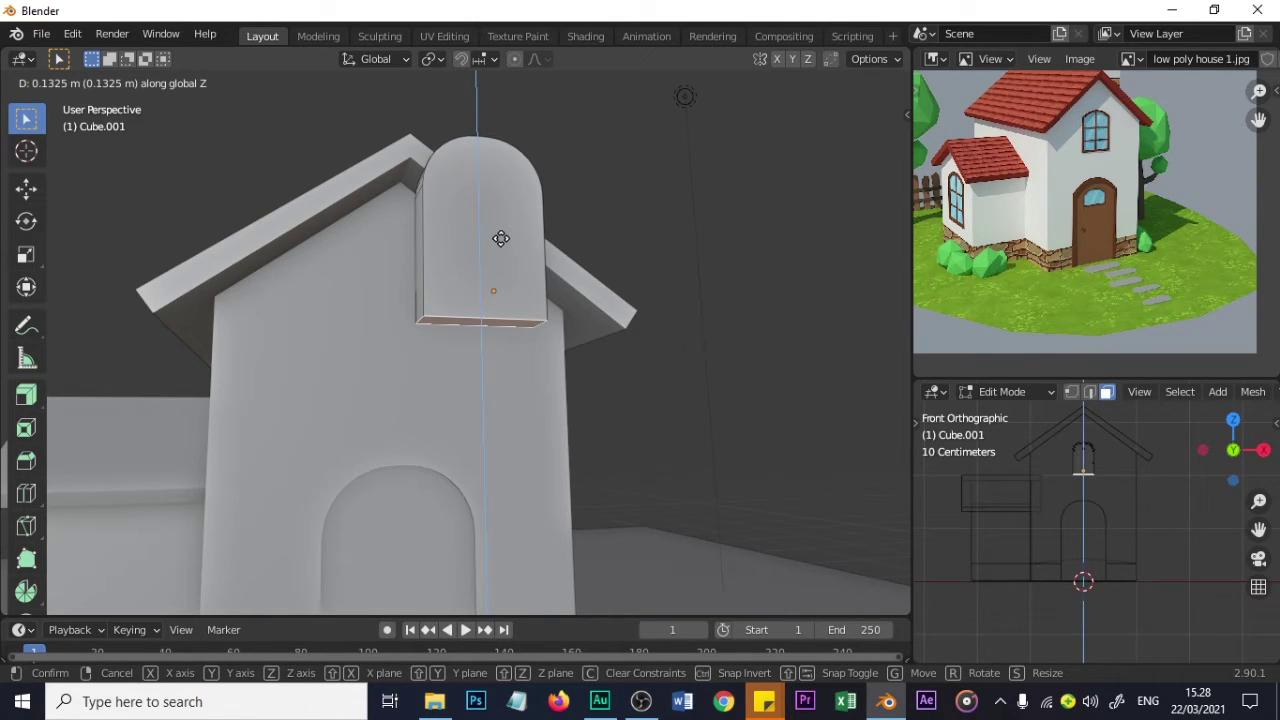
pyautogui.click(501, 238)
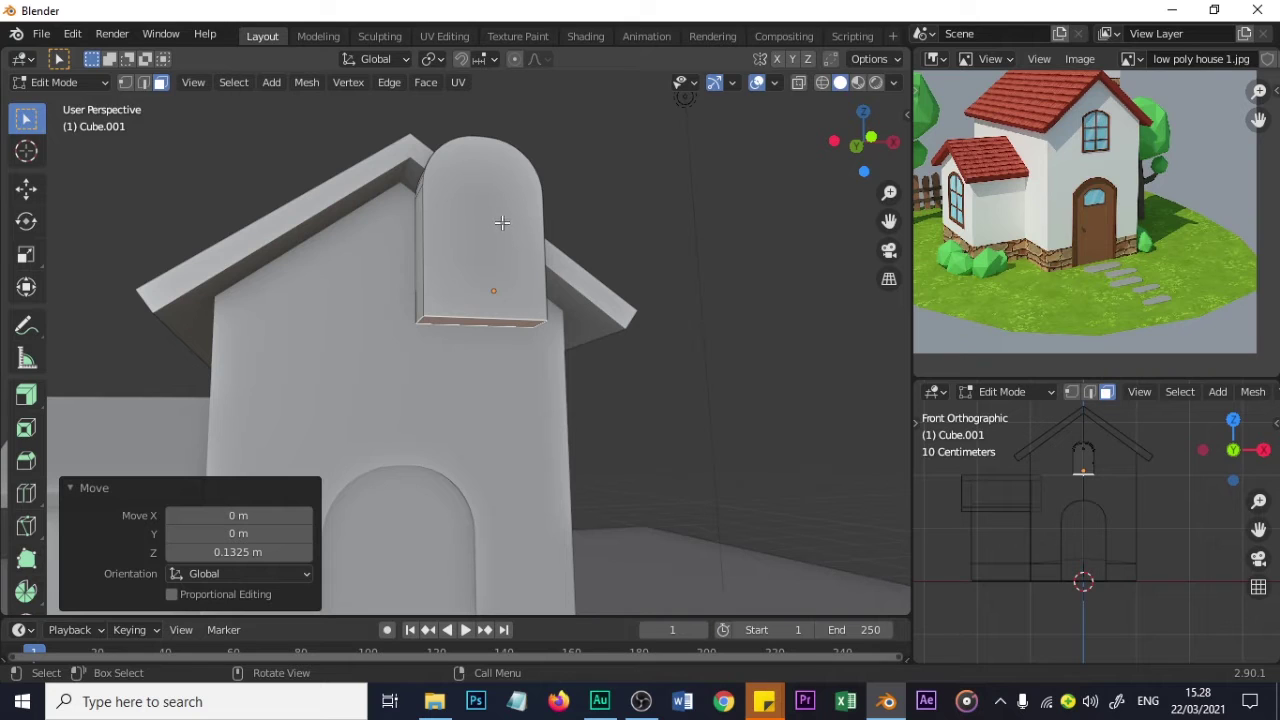
pyautogui.press('Tab')
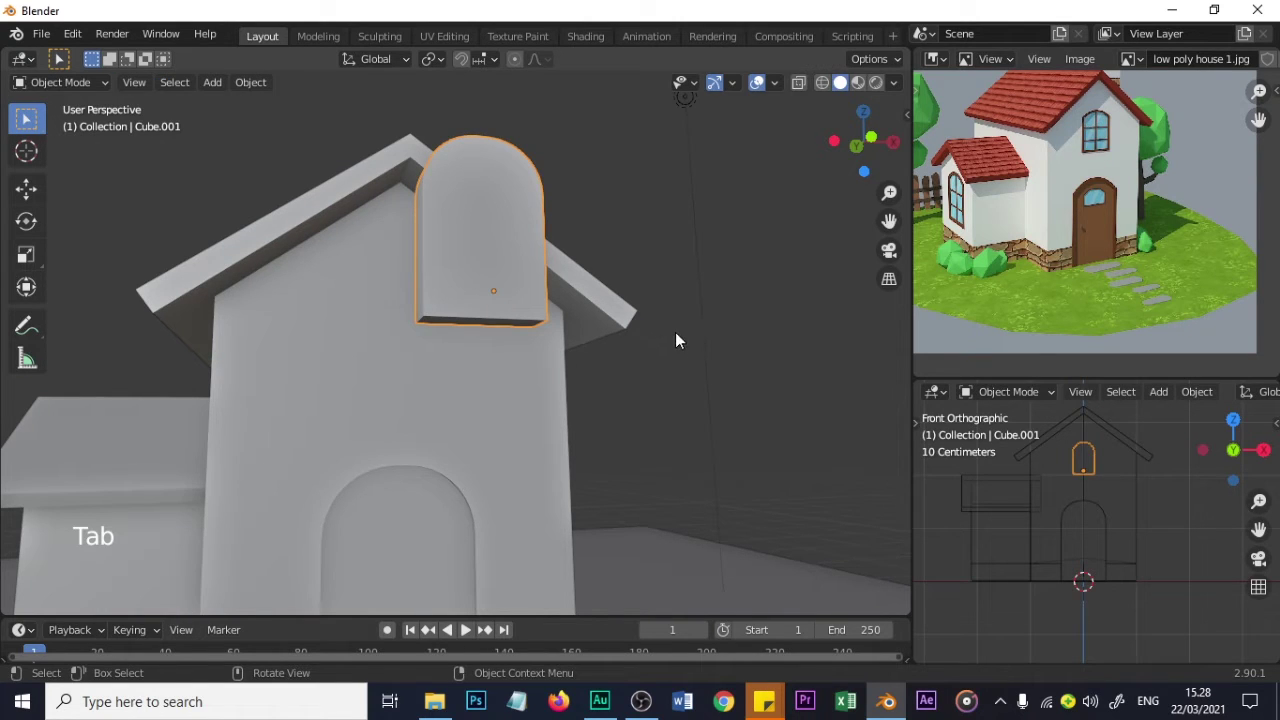
# - Scale the arched shape by about 1.07 and move its bottom face down about 0.02 m along Z
pyautogui.press('s')
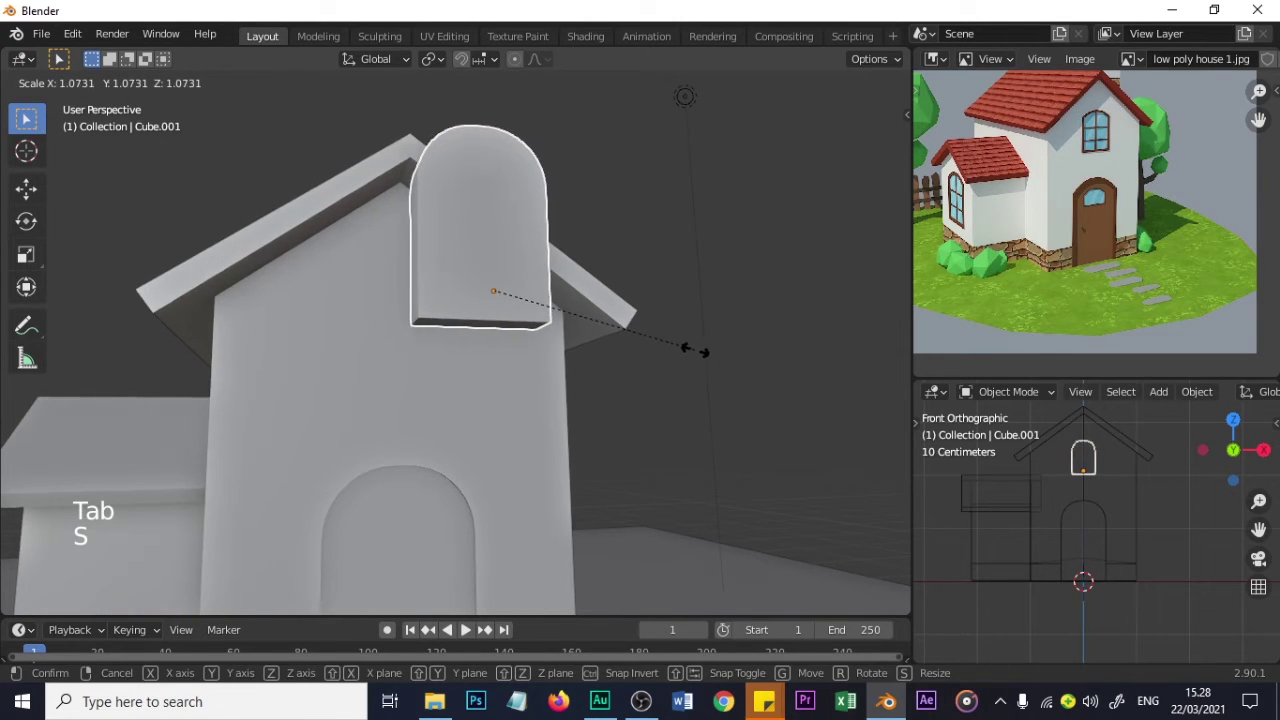
pyautogui.click(695, 352)
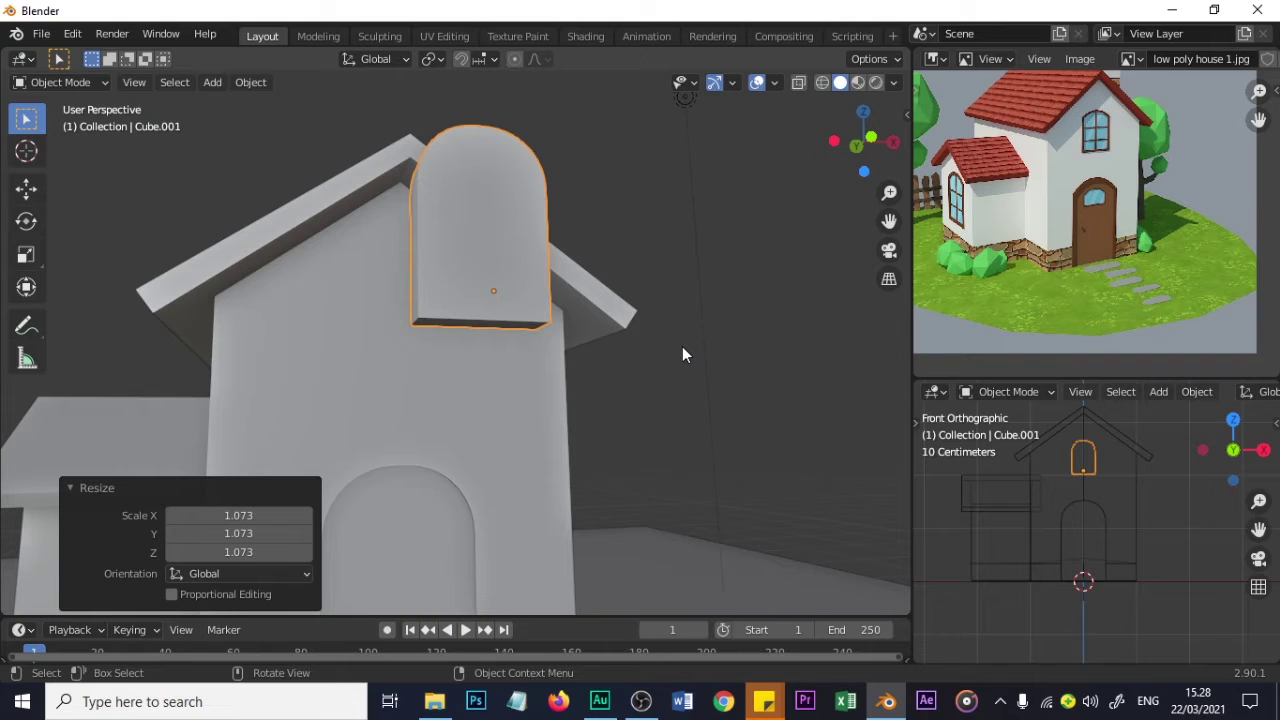
pyautogui.moveTo(522, 330); pyautogui.dragTo(522, 318, button='middle')
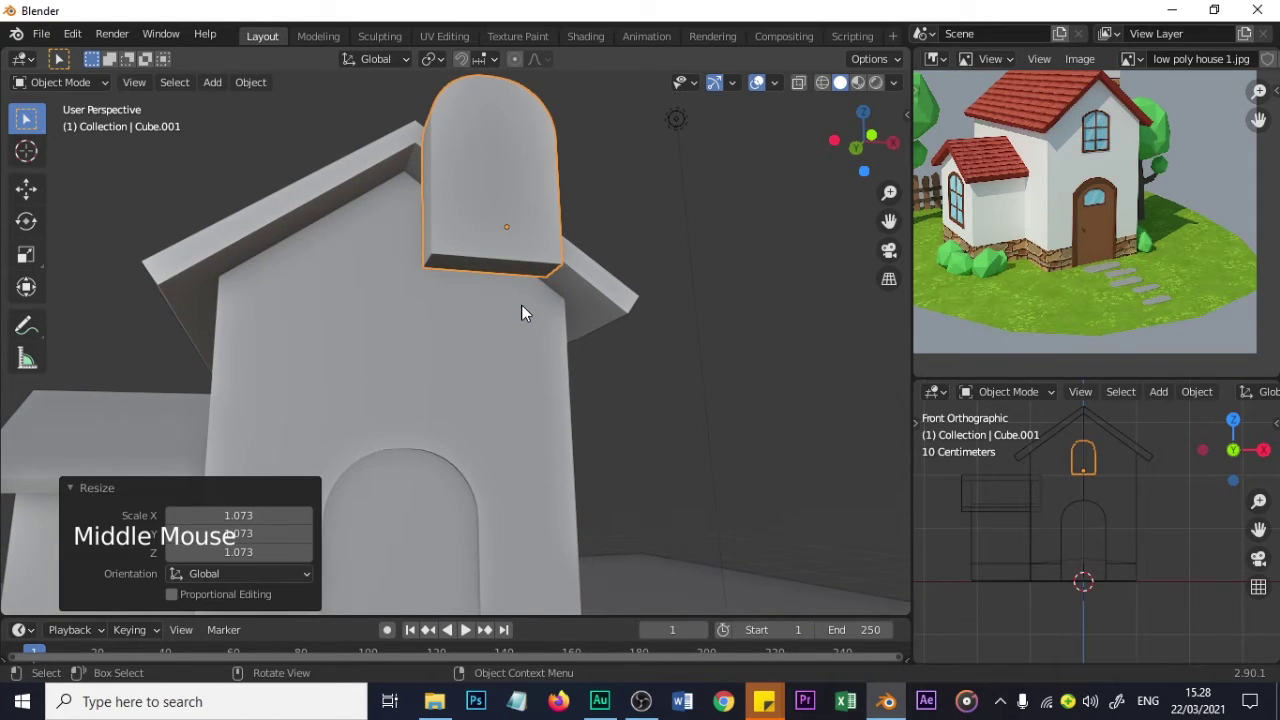
pyautogui.press('Tab')
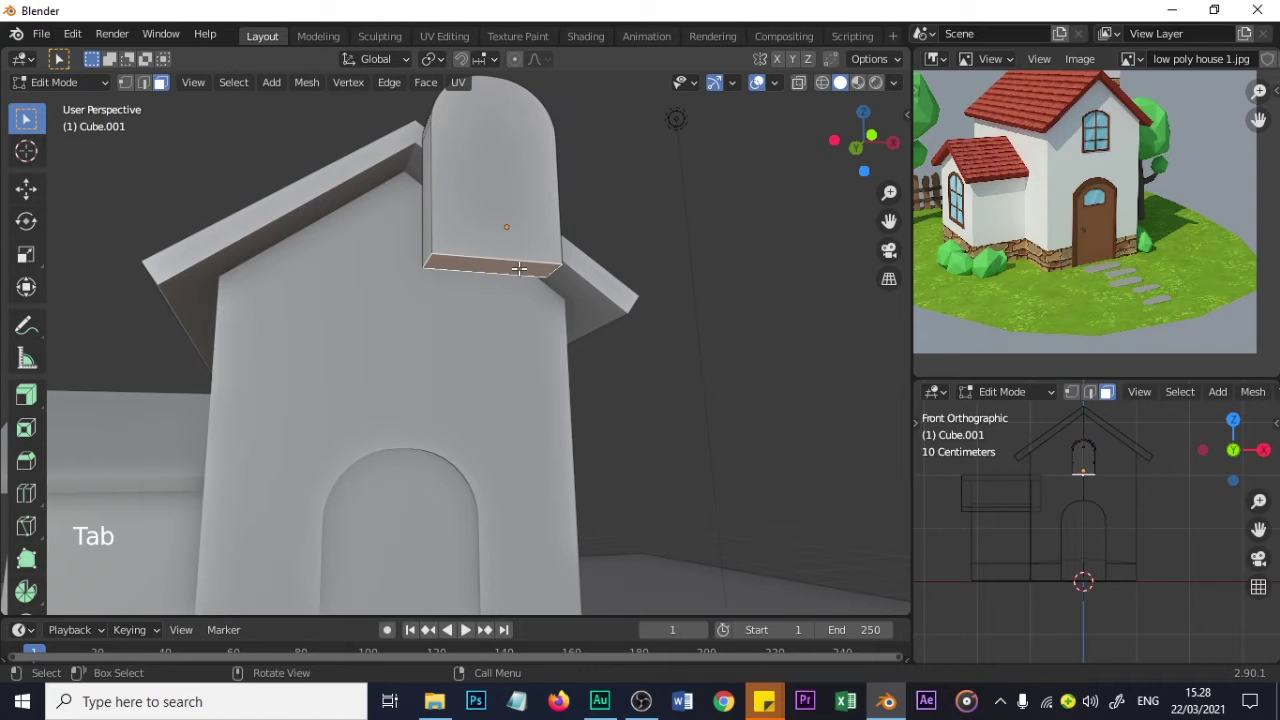
pyautogui.press('g')
pyautogui.press('z')
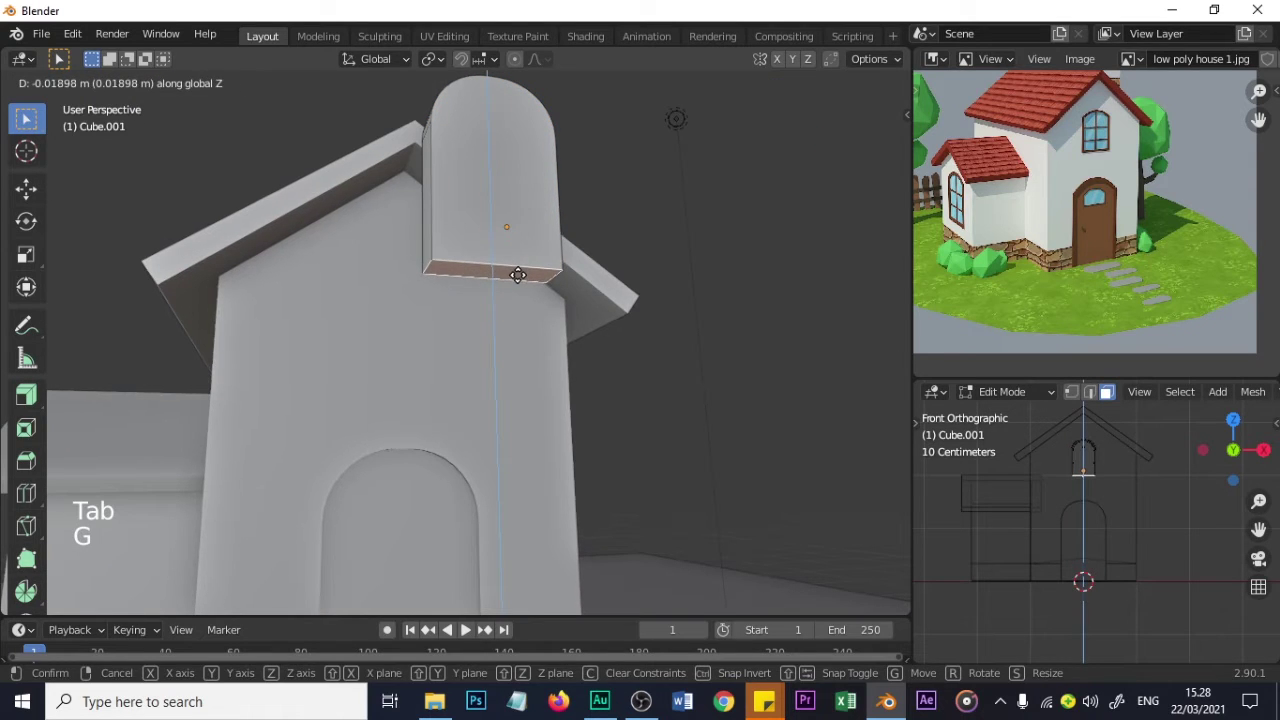
pyautogui.click(518, 275)
pyautogui.press('Tab')
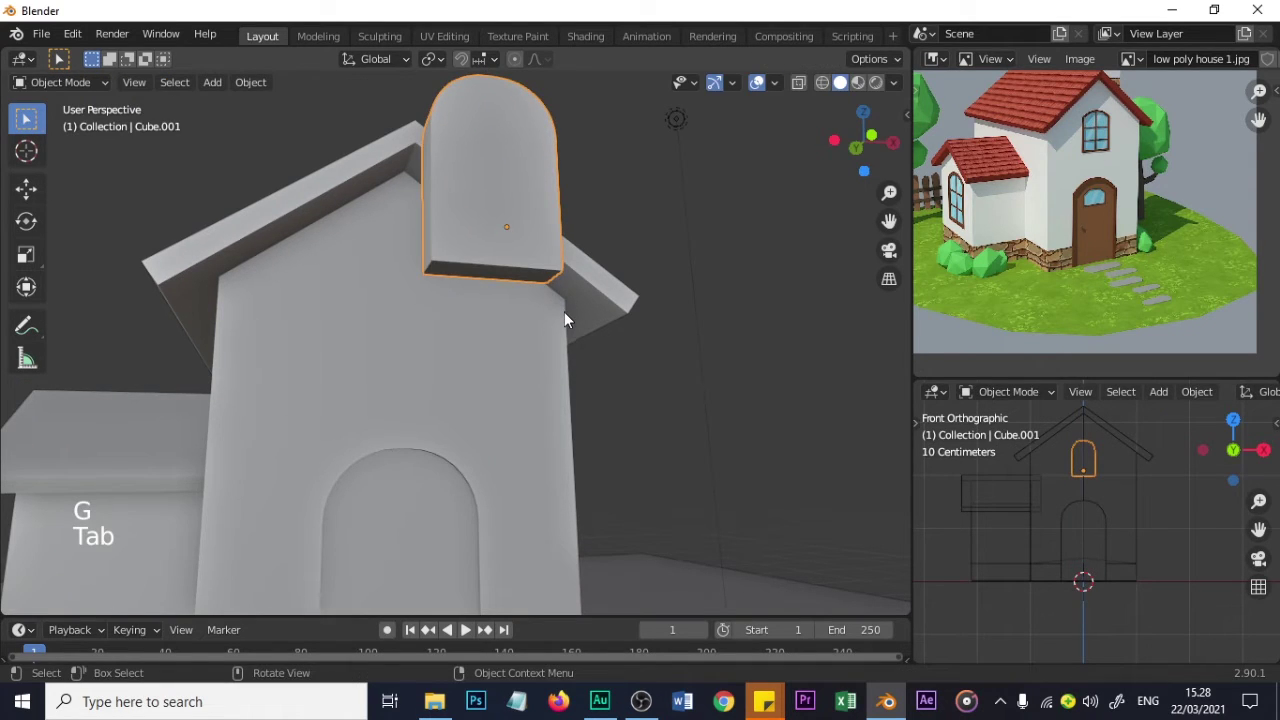
# - Lower the arched window shape about 0.07 m along Z and widen it along X by a factor of about 1.06
pyautogui.press('g')
pyautogui.press('z')
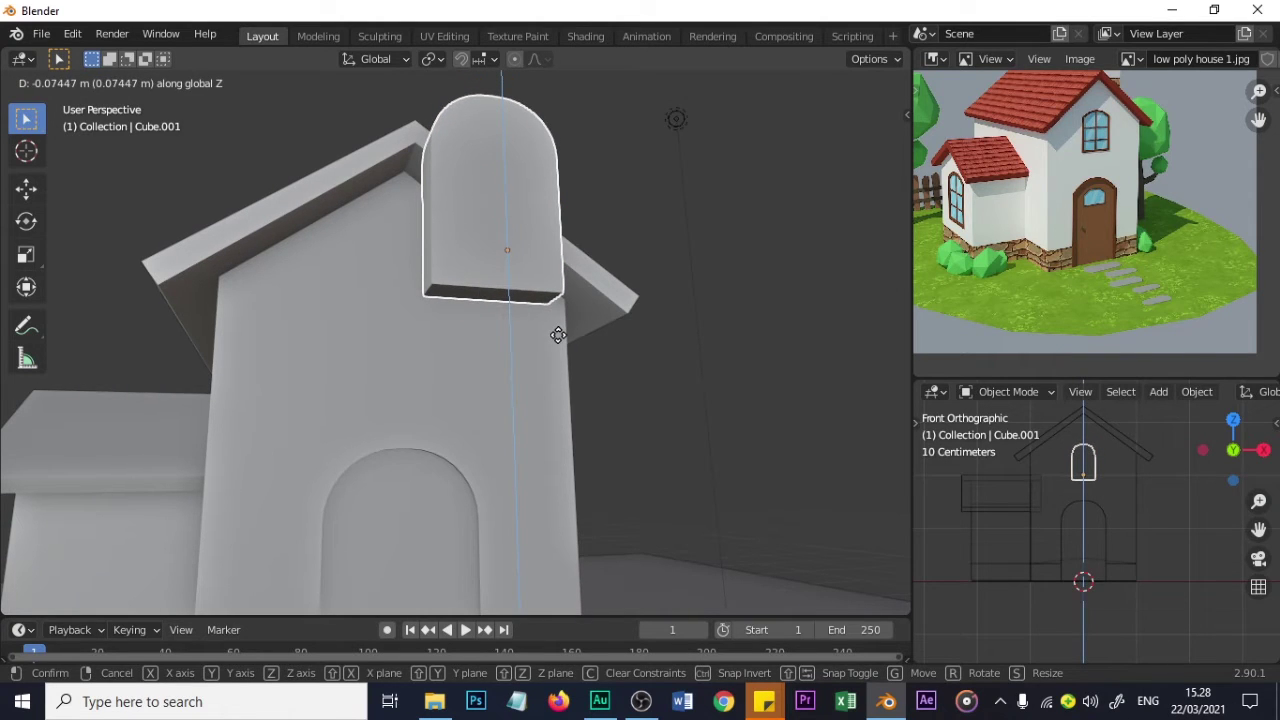
pyautogui.click(558, 335)
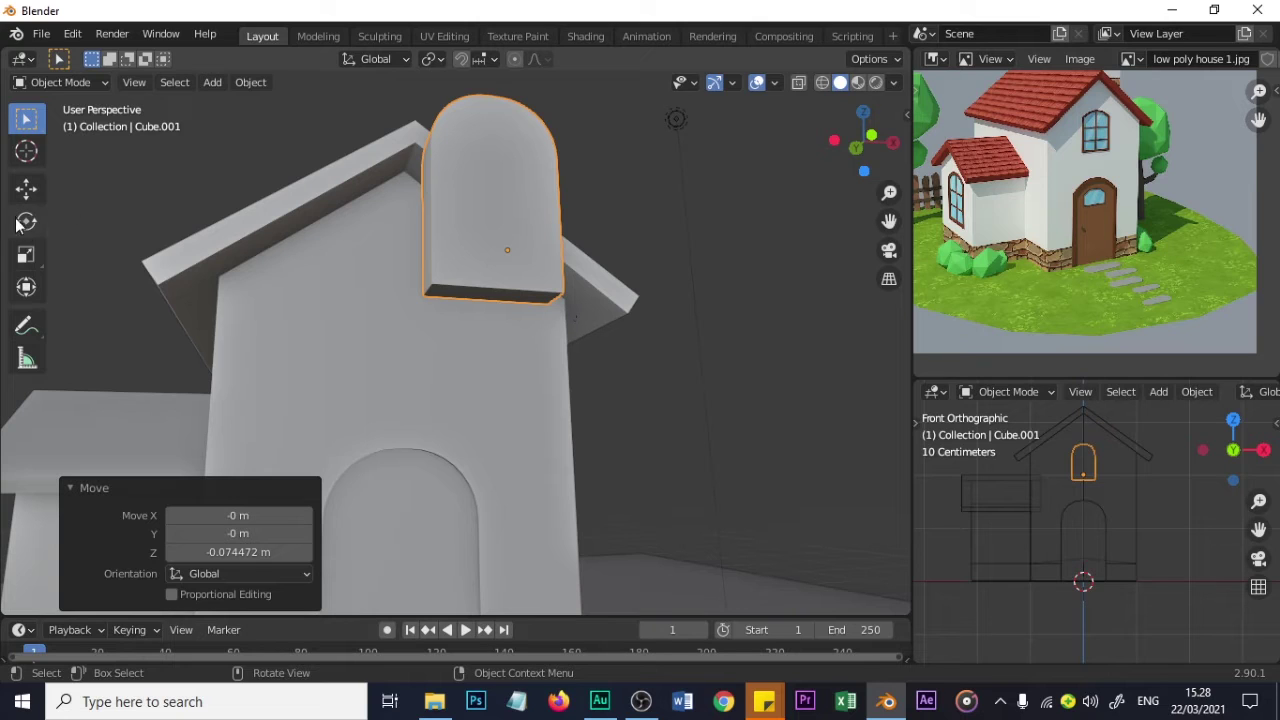
pyautogui.click(26, 255)
pyautogui.click(572, 260)
pyautogui.moveTo(572, 260); pyautogui.dragTo(579, 256)
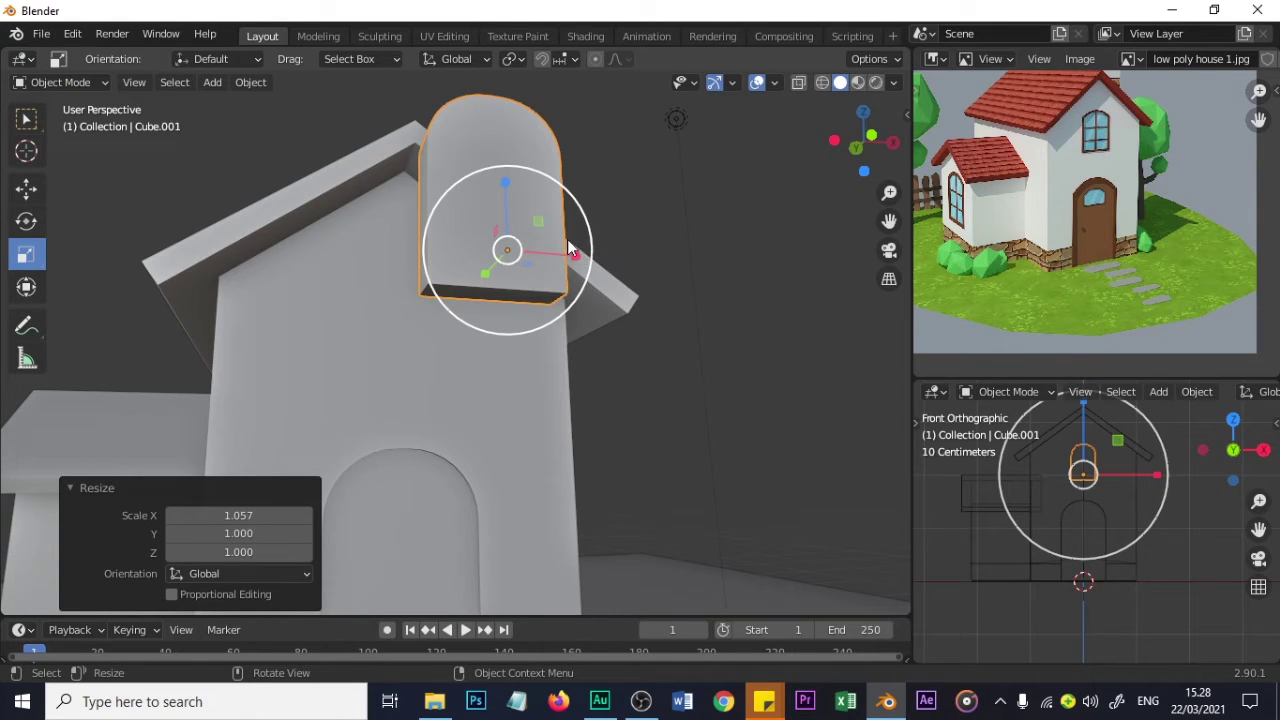
pyautogui.click(27, 118)
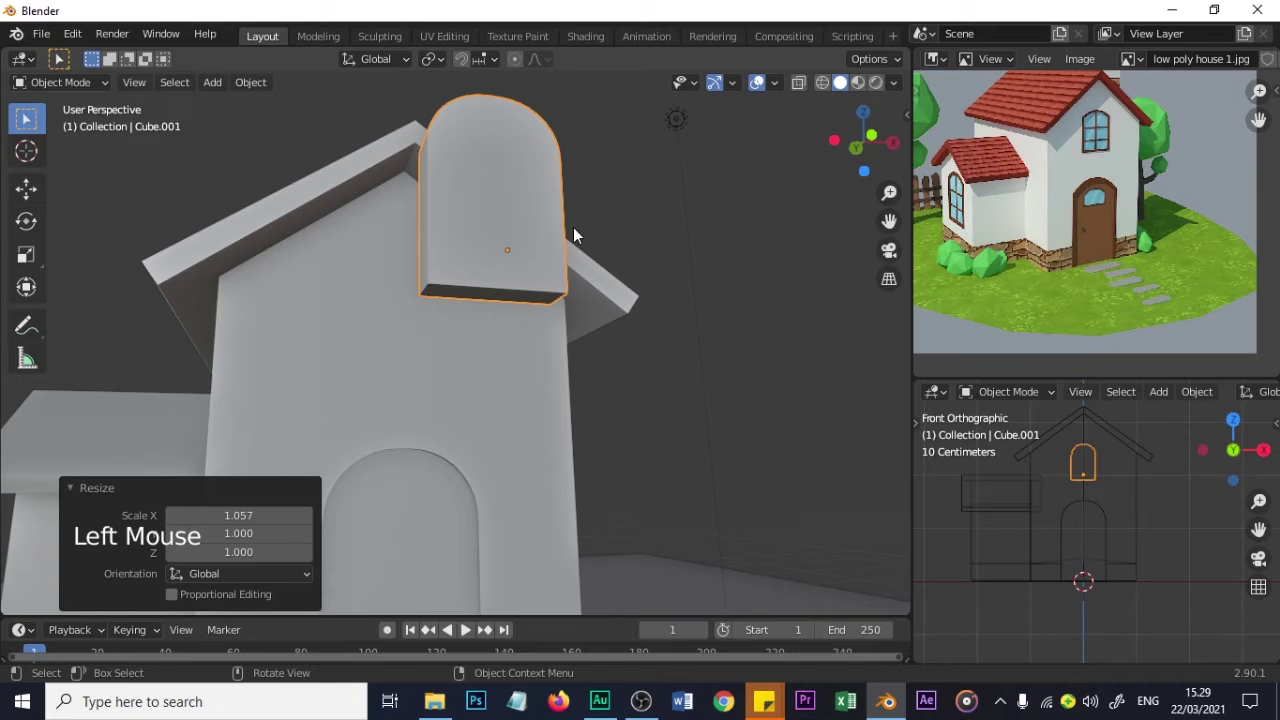
# - Raise the arched window shape about 0.03 m along Z
pyautogui.press('g')
pyautogui.press('z')
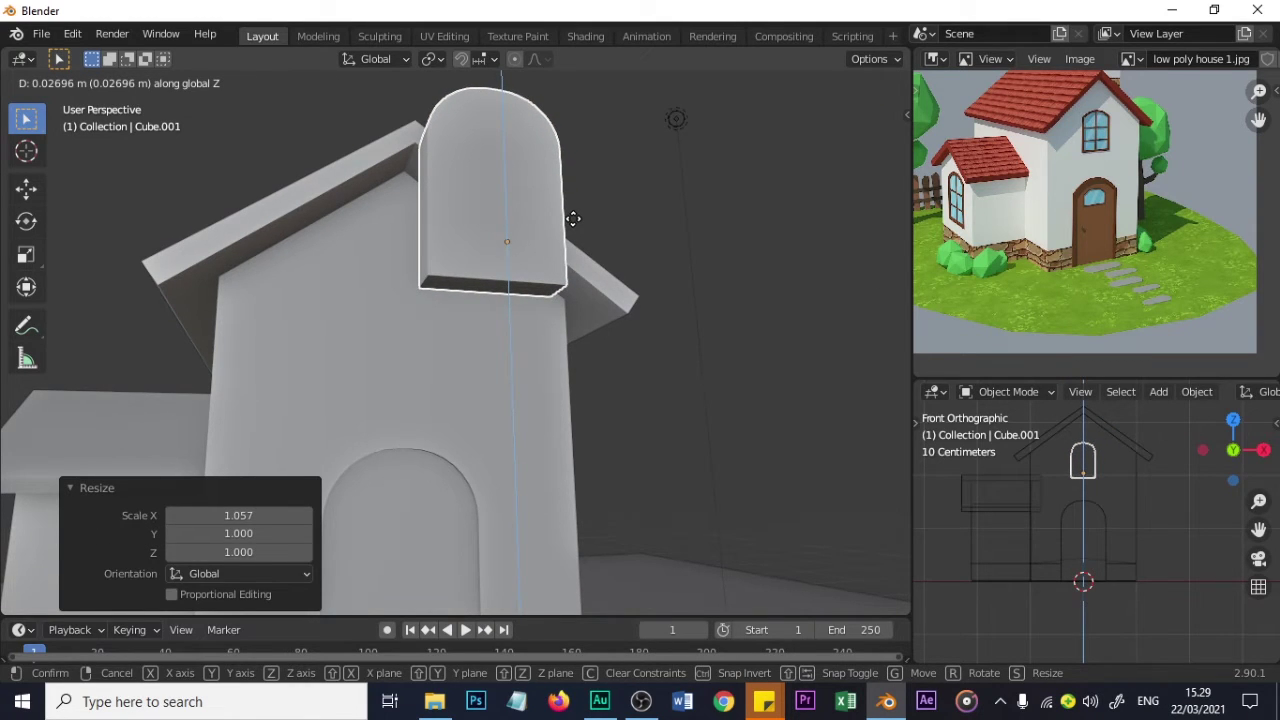
pyautogui.click(573, 218)
# - Move the arched window shape about 1.57 m along Y into the upper front wall of the house
pyautogui.scroll(-2, 385, 330)
pyautogui.moveTo(385, 330); pyautogui.dragTo(469, 376, button='middle')
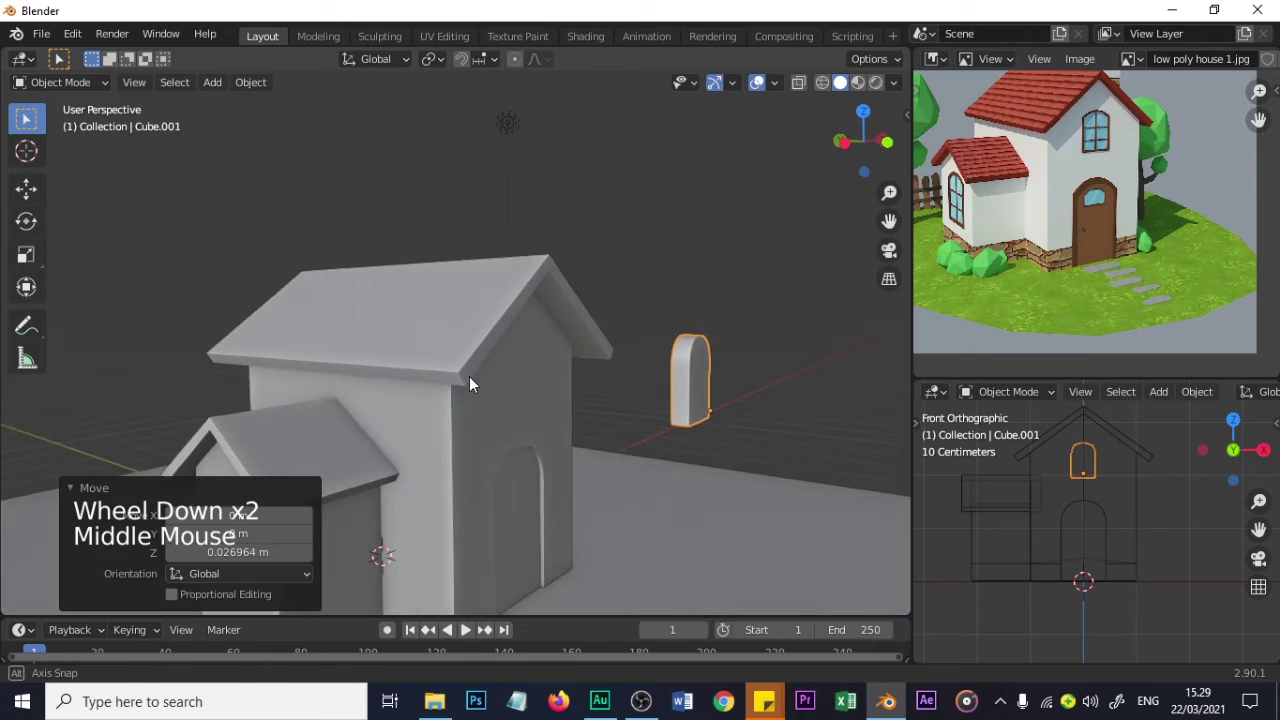
pyautogui.press('g')
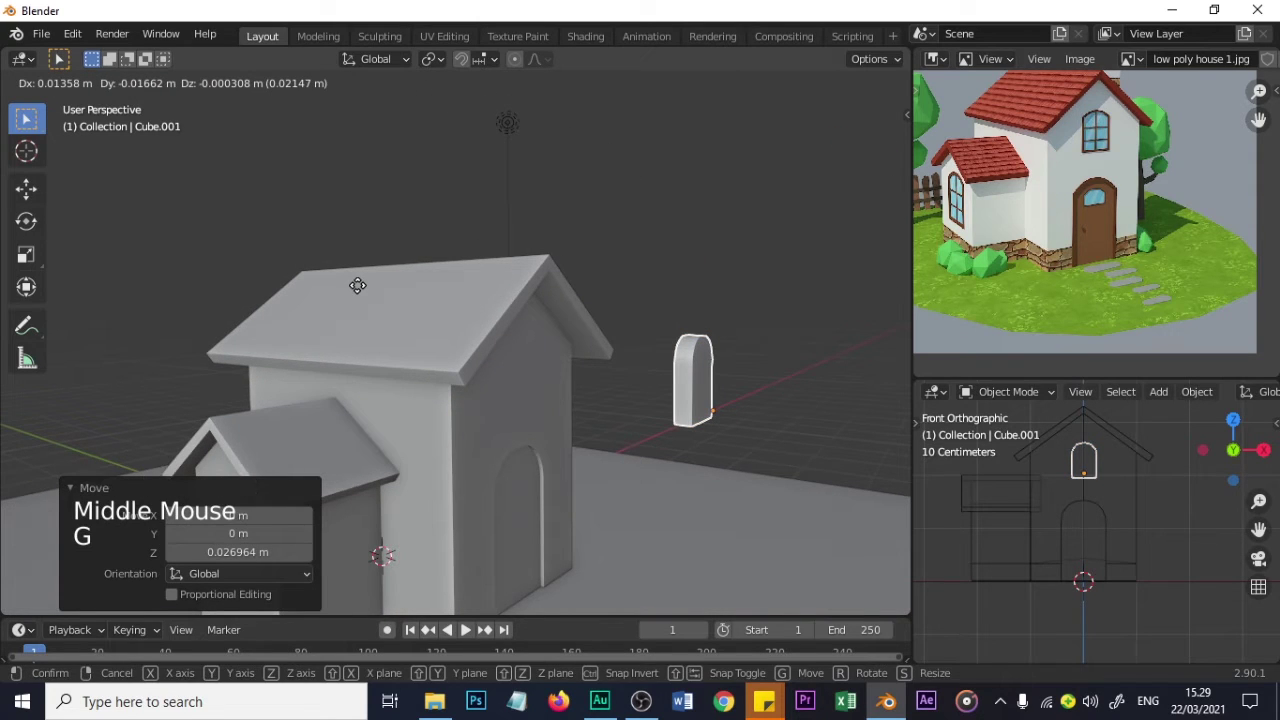
pyautogui.press('y')
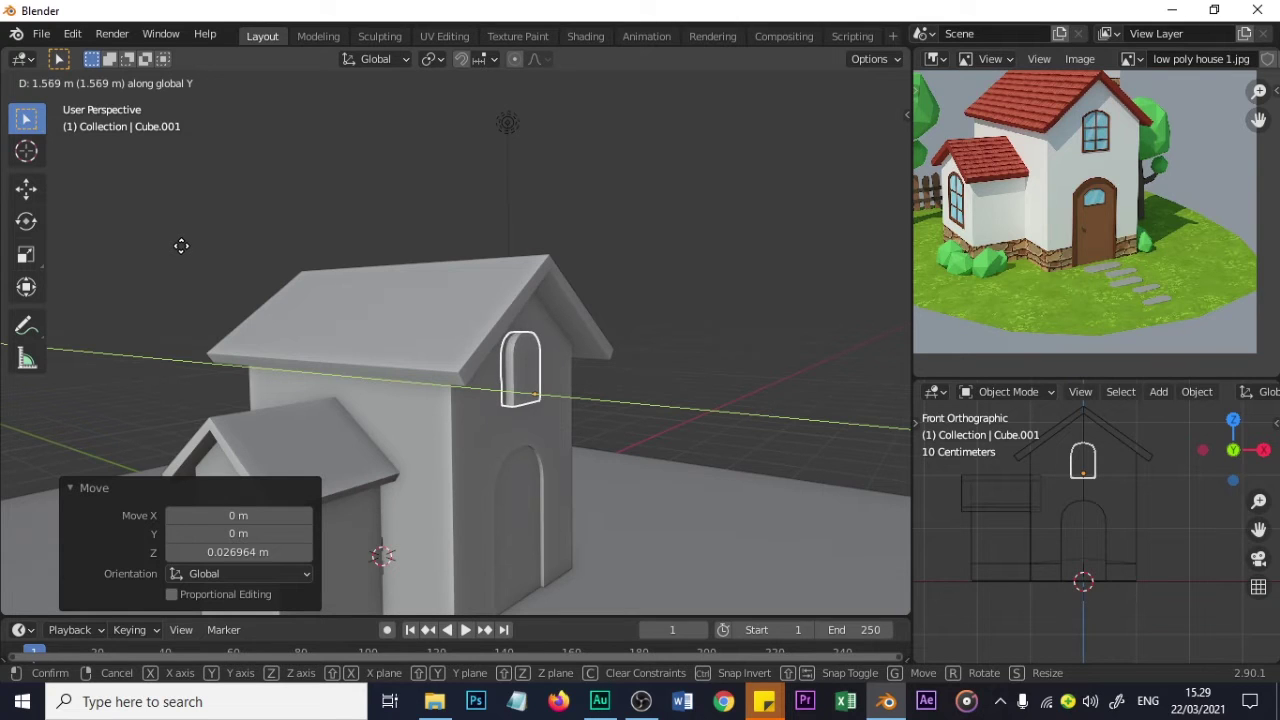
pyautogui.click(181, 246)
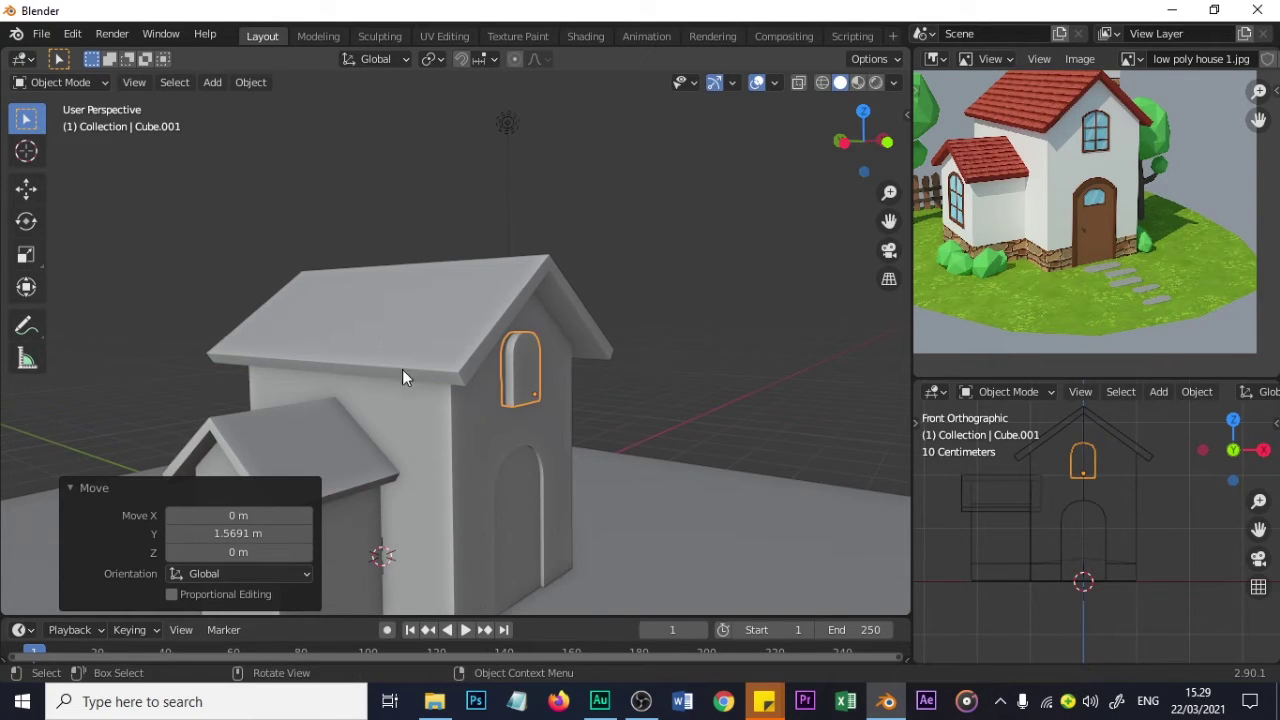
# - Select the house and change the front orthographic view area into a Properties editor
pyautogui.scroll(3, 583, 463)
pyautogui.scroll(-1, 583, 463)
pyautogui.scroll(2, 674, 529)
pyautogui.keyDown('shift'); pyautogui.moveTo(674, 529); pyautogui.dragTo(609, 406, button='middle'); pyautogui.keyUp('shift')
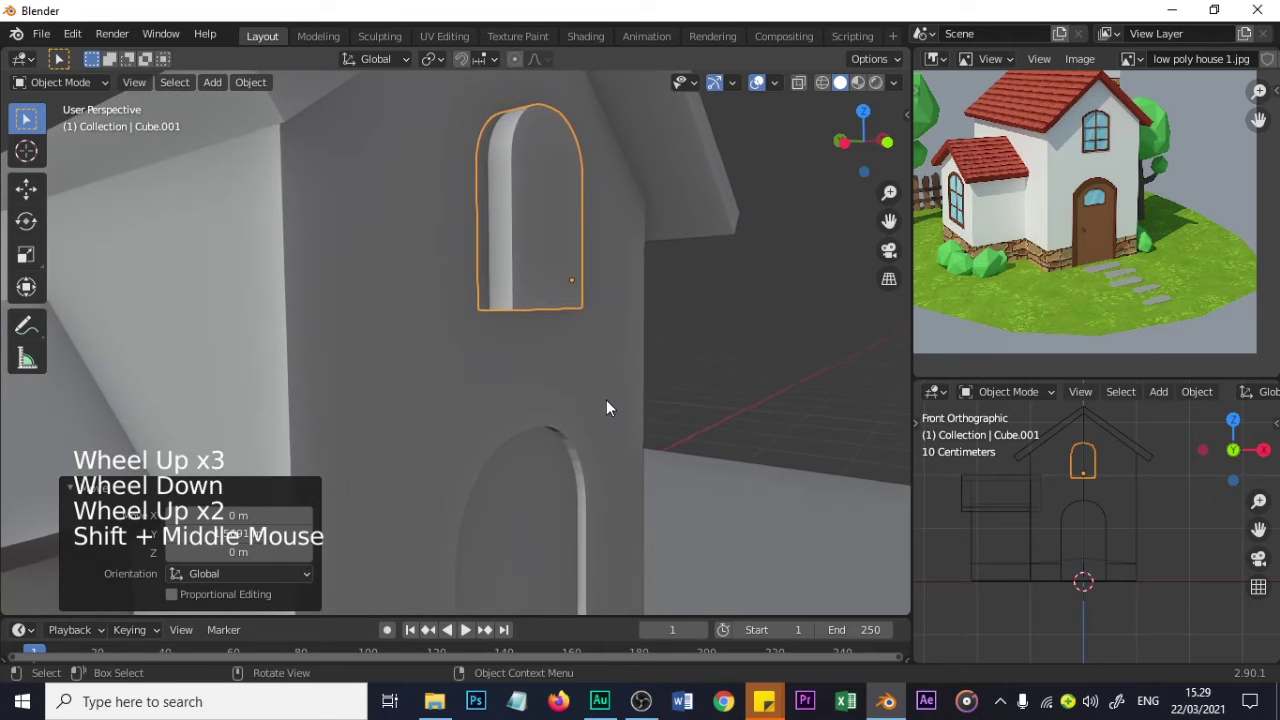
pyautogui.scroll(-2, 600, 395)
pyautogui.moveTo(577, 366); pyautogui.dragTo(475, 368, button='middle')
pyautogui.click(474, 345)
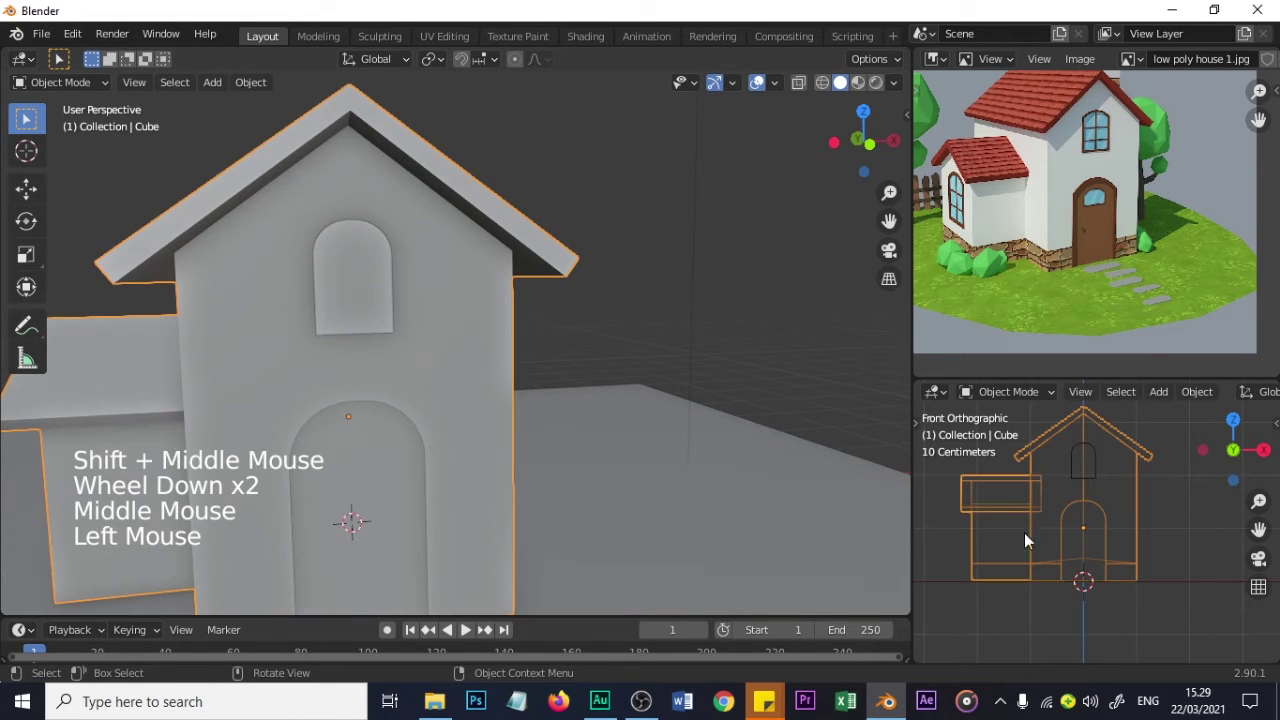
pyautogui.click(934, 392)
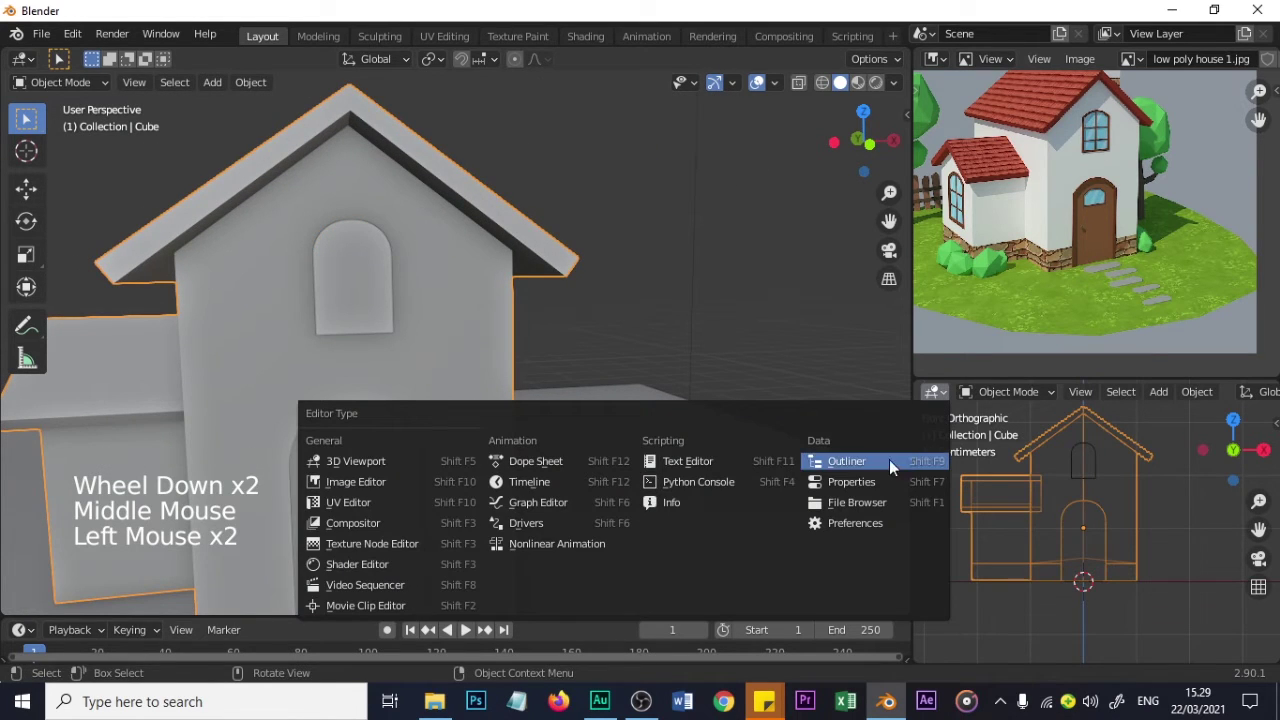
pyautogui.click(840, 478)
# - Add a Boolean modifier in Difference mode to the house with the arched window shape as its object
pyautogui.click(1090, 419)
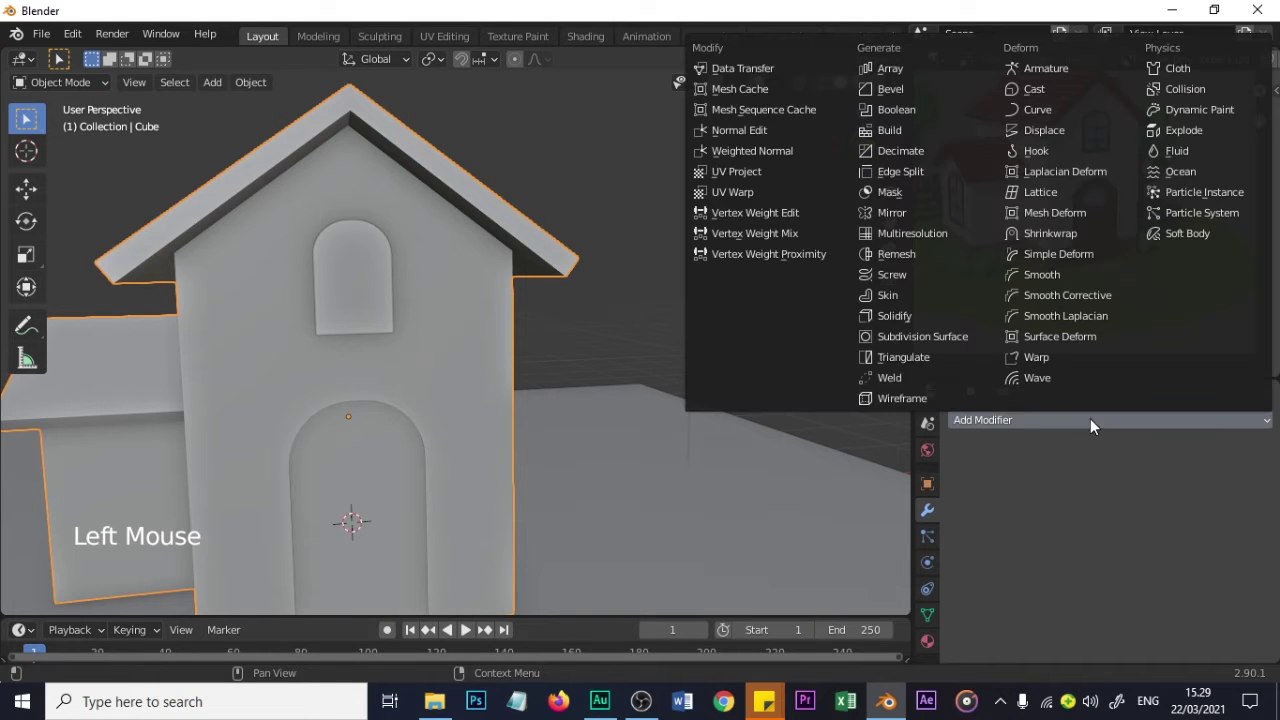
pyautogui.click(902, 108)
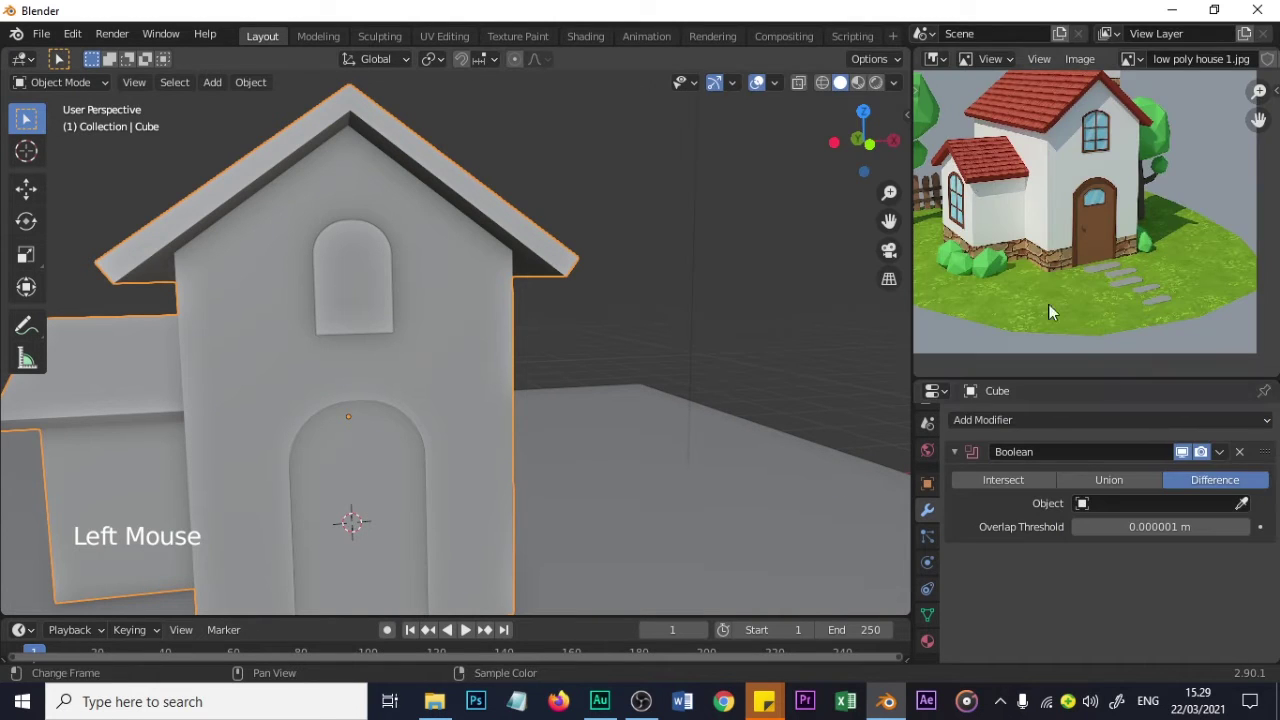
pyautogui.click(1241, 503)
pyautogui.click(348, 265)
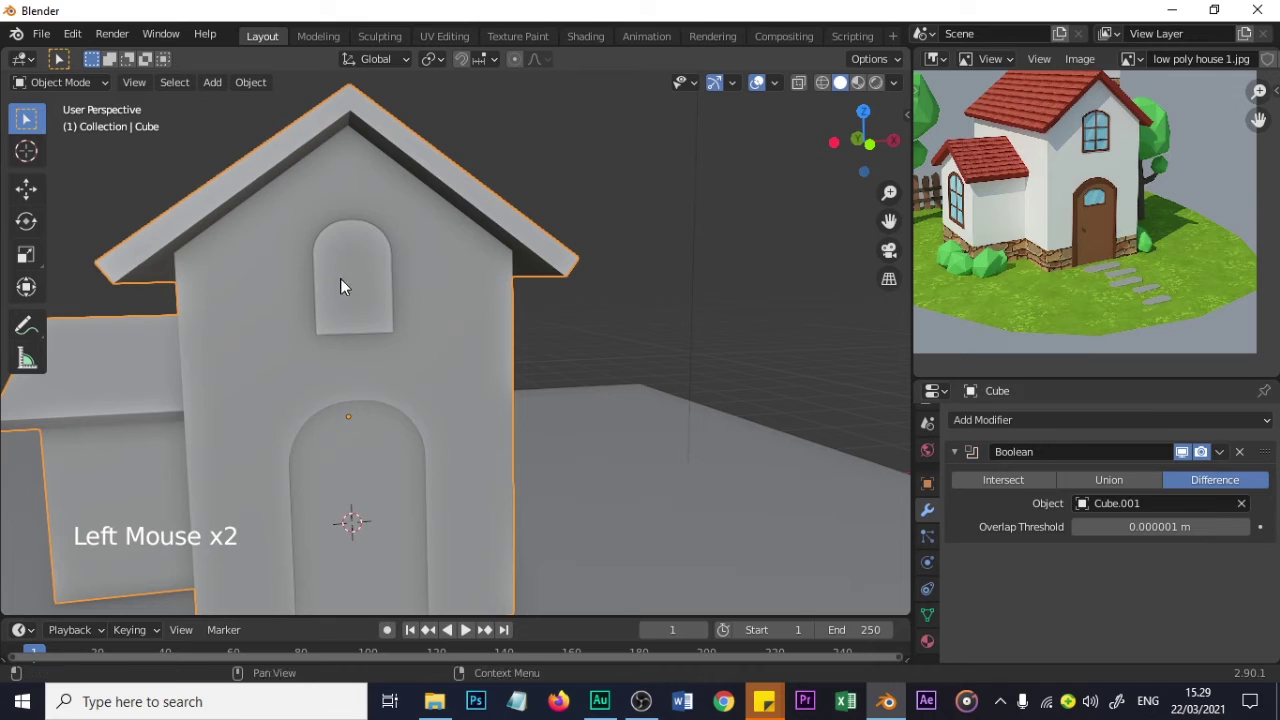
# - Apply the house's Boolean modifier and move the arched window shape about -2.62 m along X, out of the front wall
pyautogui.click(1219, 452)
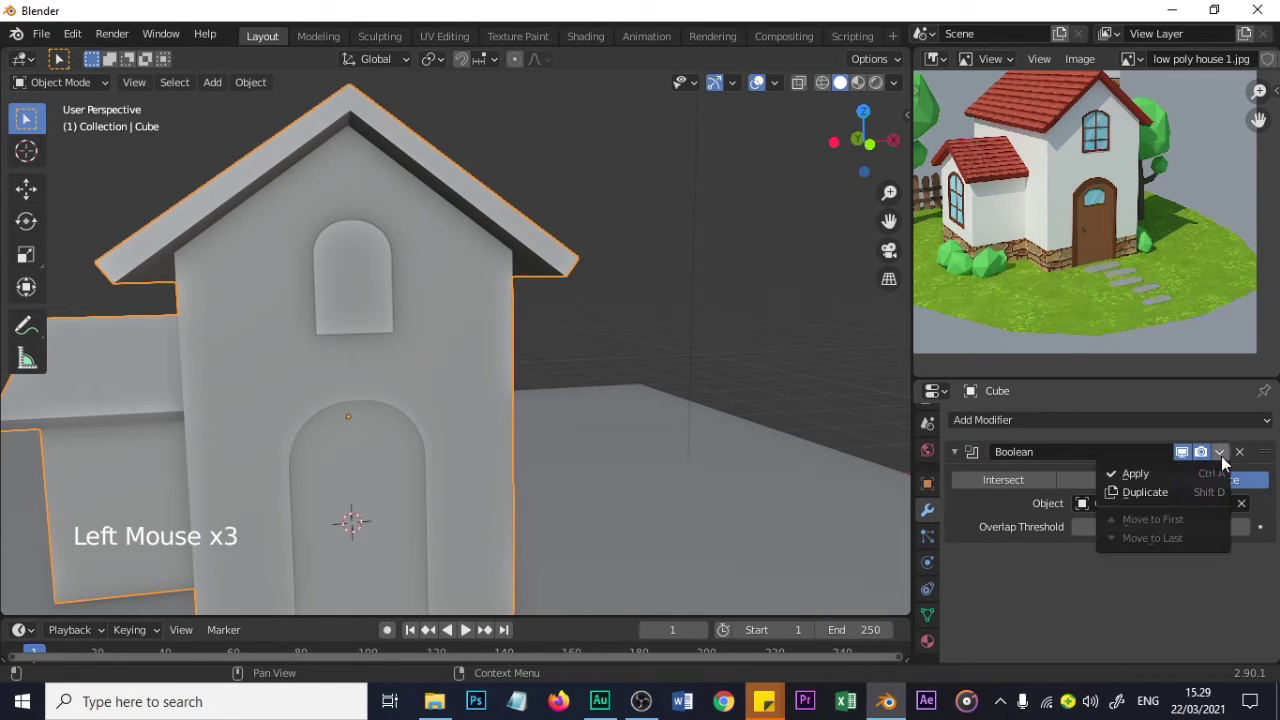
pyautogui.click(1172, 475)
pyautogui.keyDown('shift'); pyautogui.moveTo(451, 383); pyautogui.dragTo(420, 381, button='middle'); pyautogui.keyUp('shift')
pyautogui.click(429, 299)
pyautogui.scroll(-2, 415, 345)
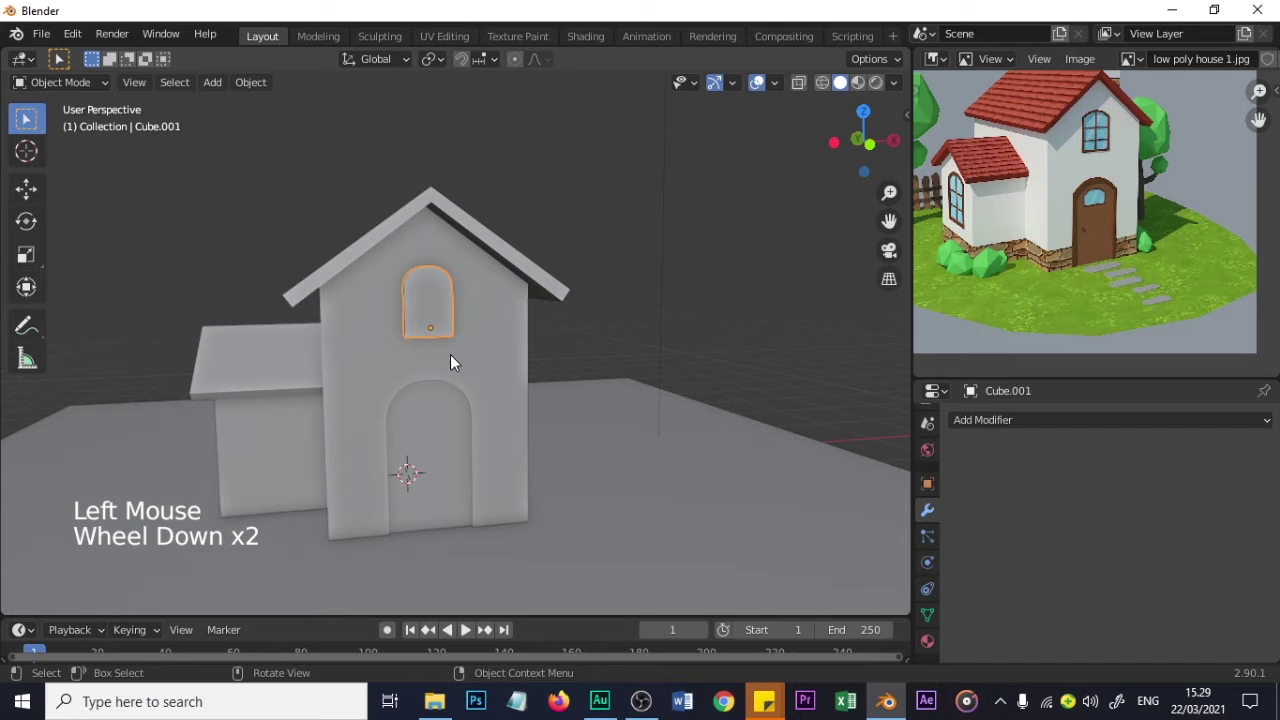
pyautogui.press('g')
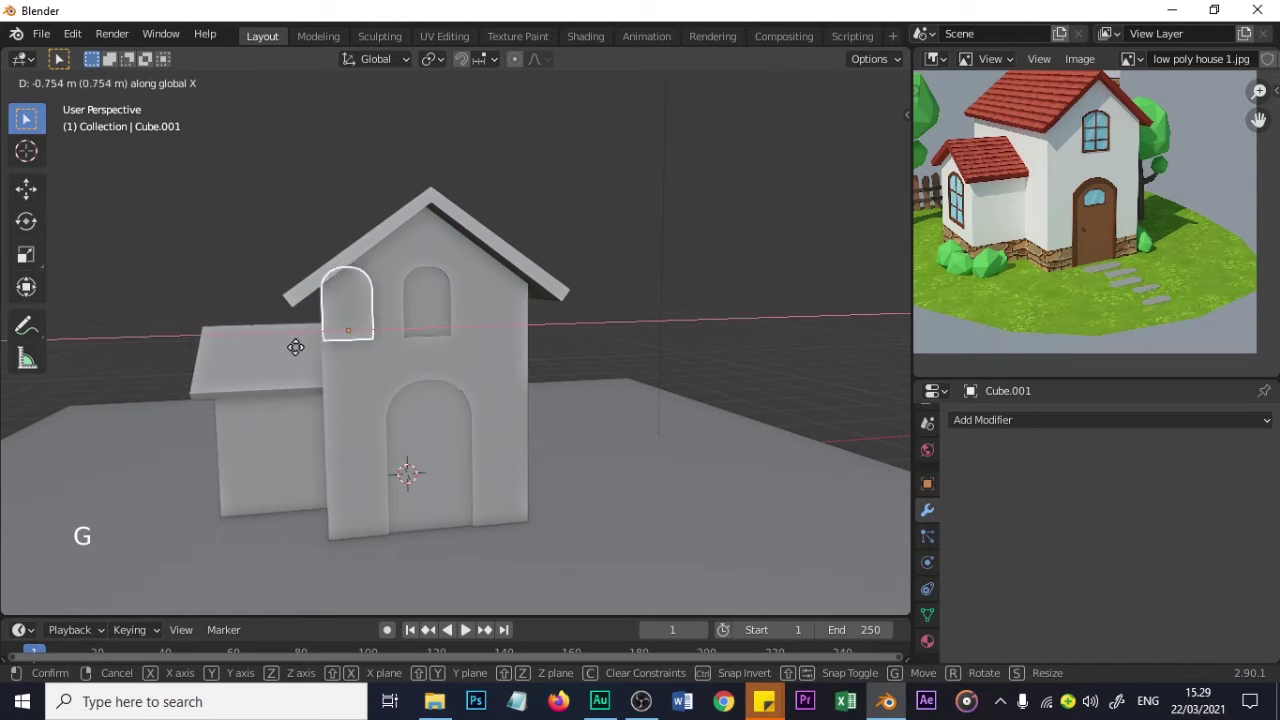
pyautogui.click(145, 358)
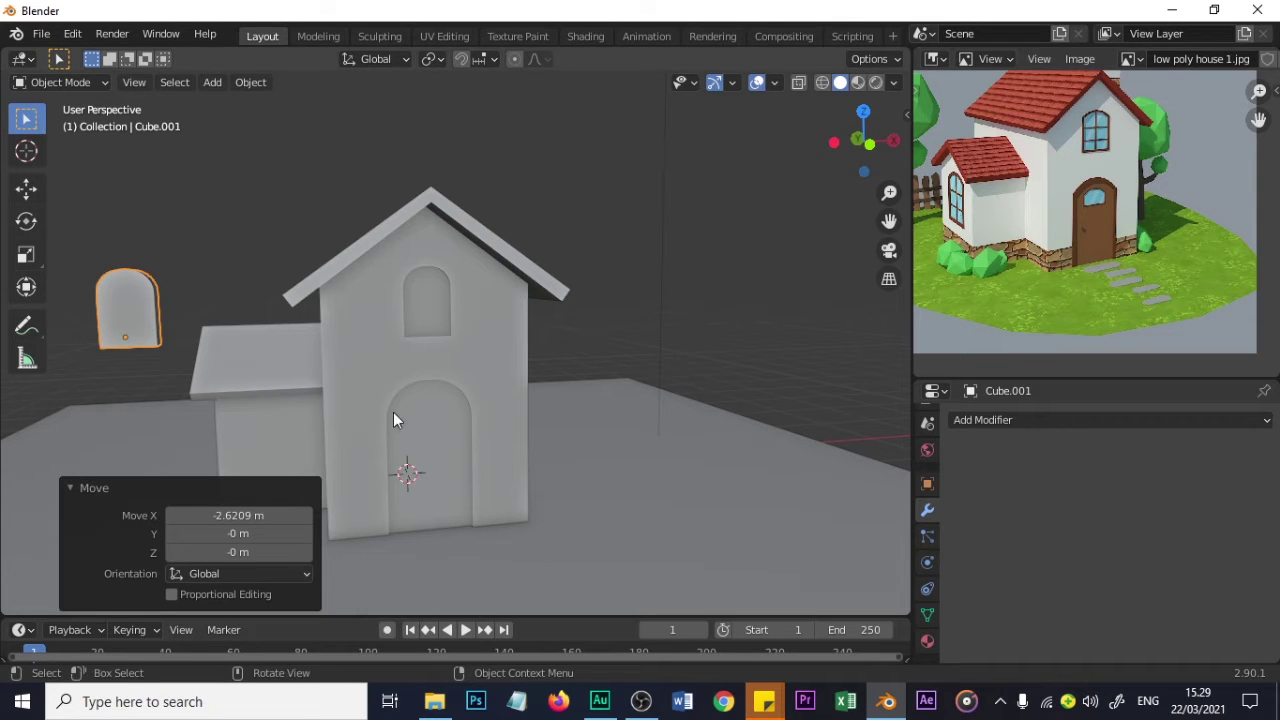
pyautogui.moveTo(321, 420); pyautogui.dragTo(523, 419, button='middle')
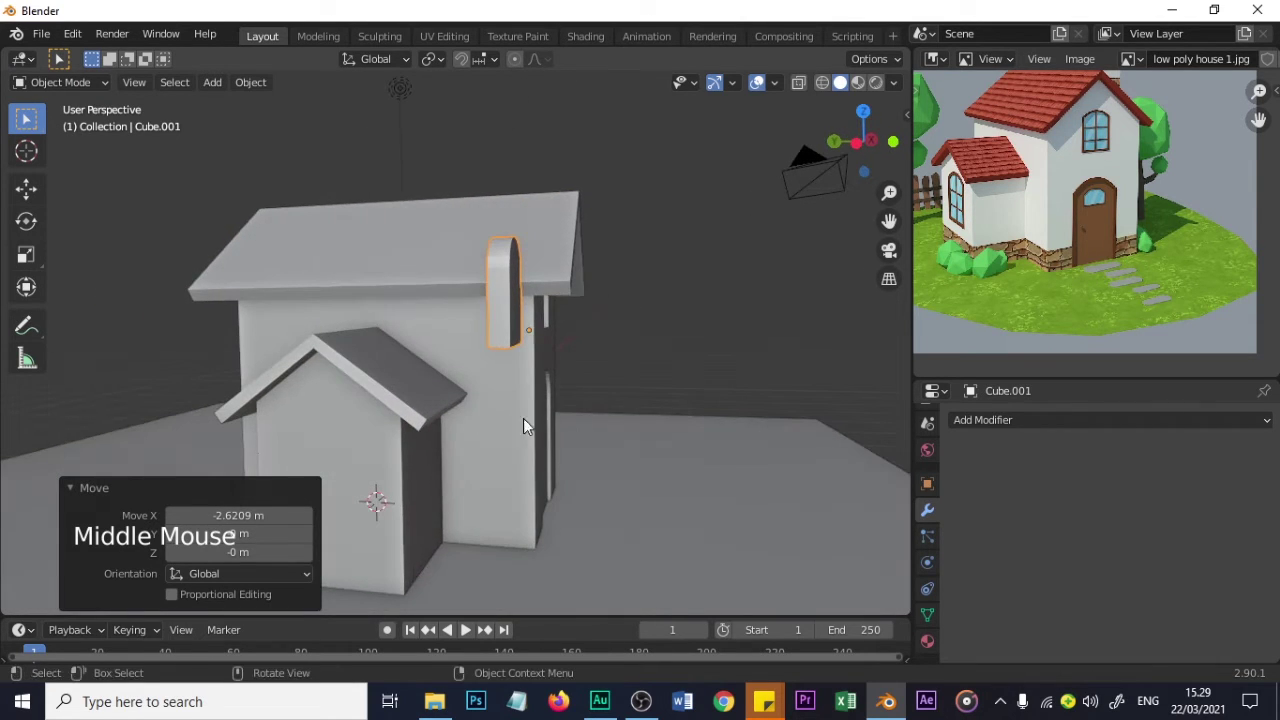
pyautogui.write('r')
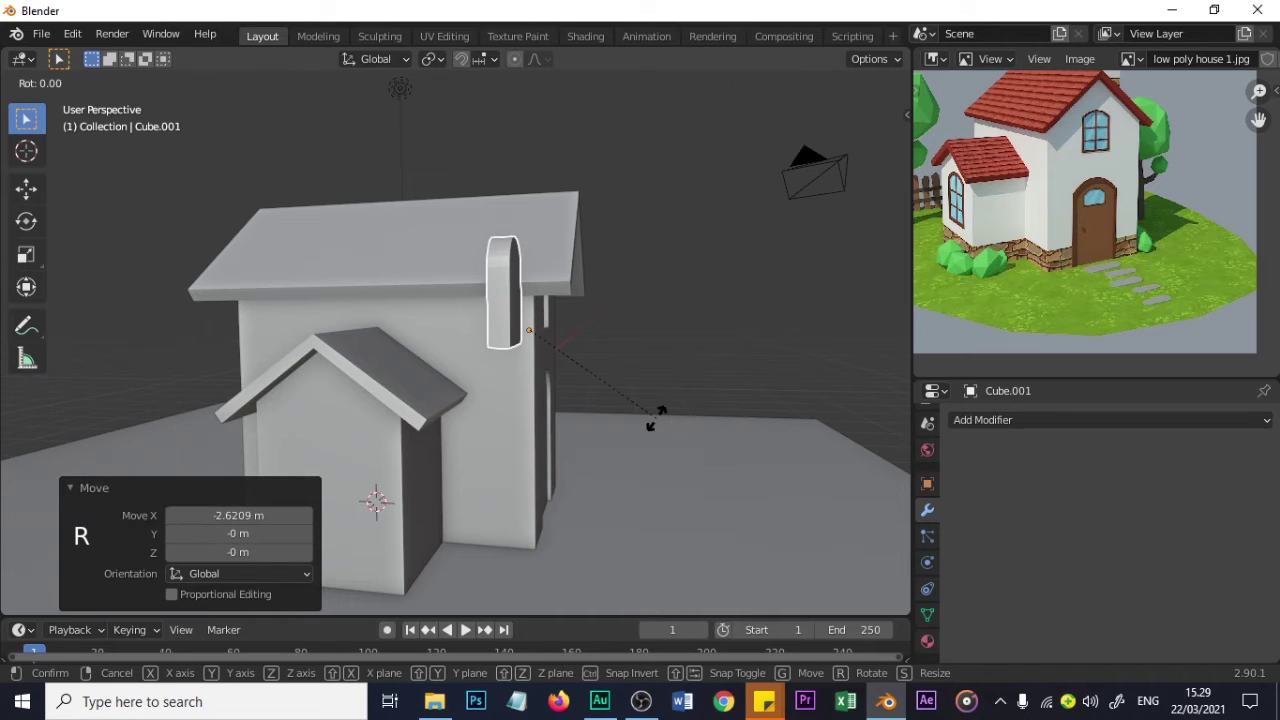
pyautogui.write('90')
pyautogui.press('Escape')
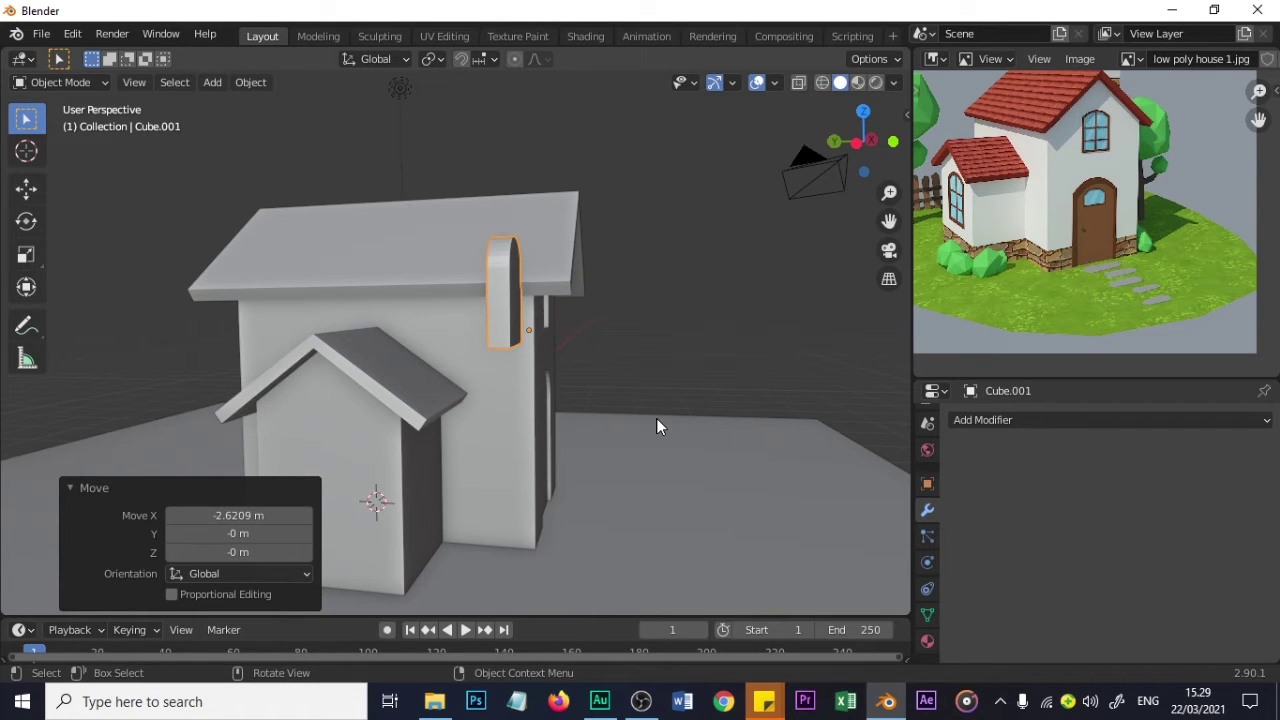
pyautogui.press('z')
pyautogui.press('Escape')
pyautogui.press('Escape')
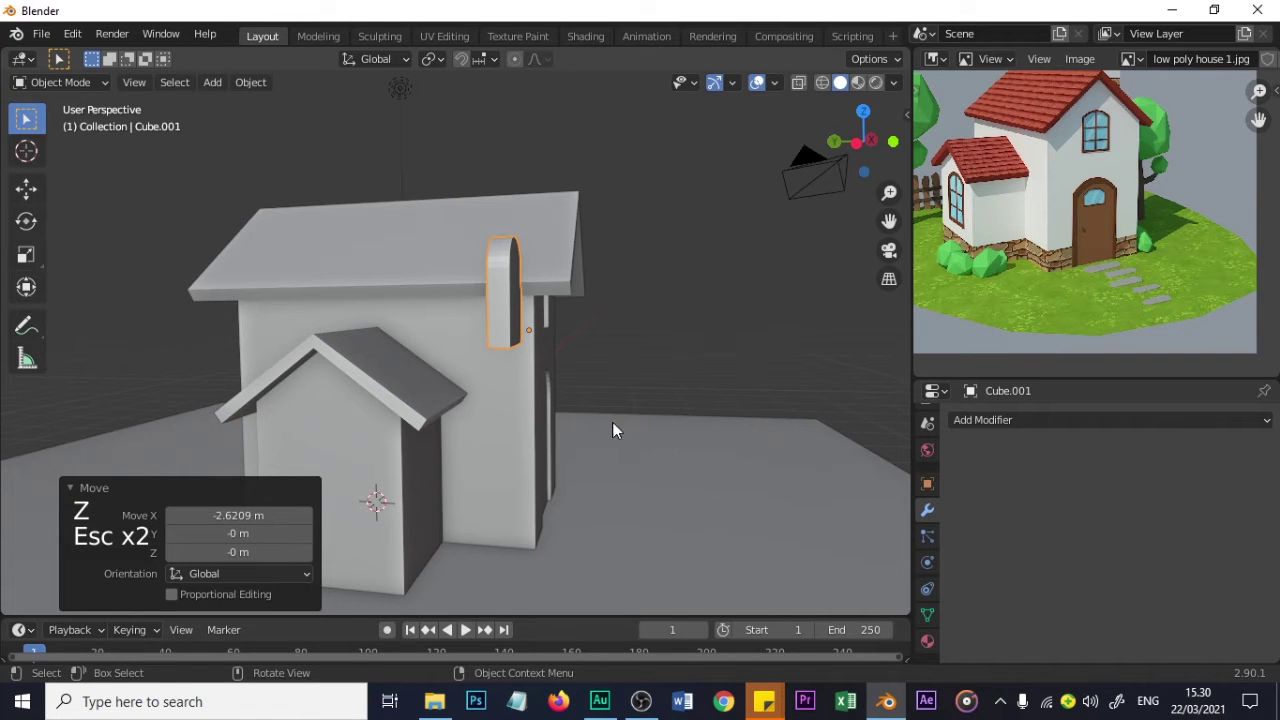
# - Rotate the arched window shape 90° about the global Z axis
pyautogui.moveTo(505, 344); pyautogui.dragTo(485, 353, button='middle')
pyautogui.press('r')
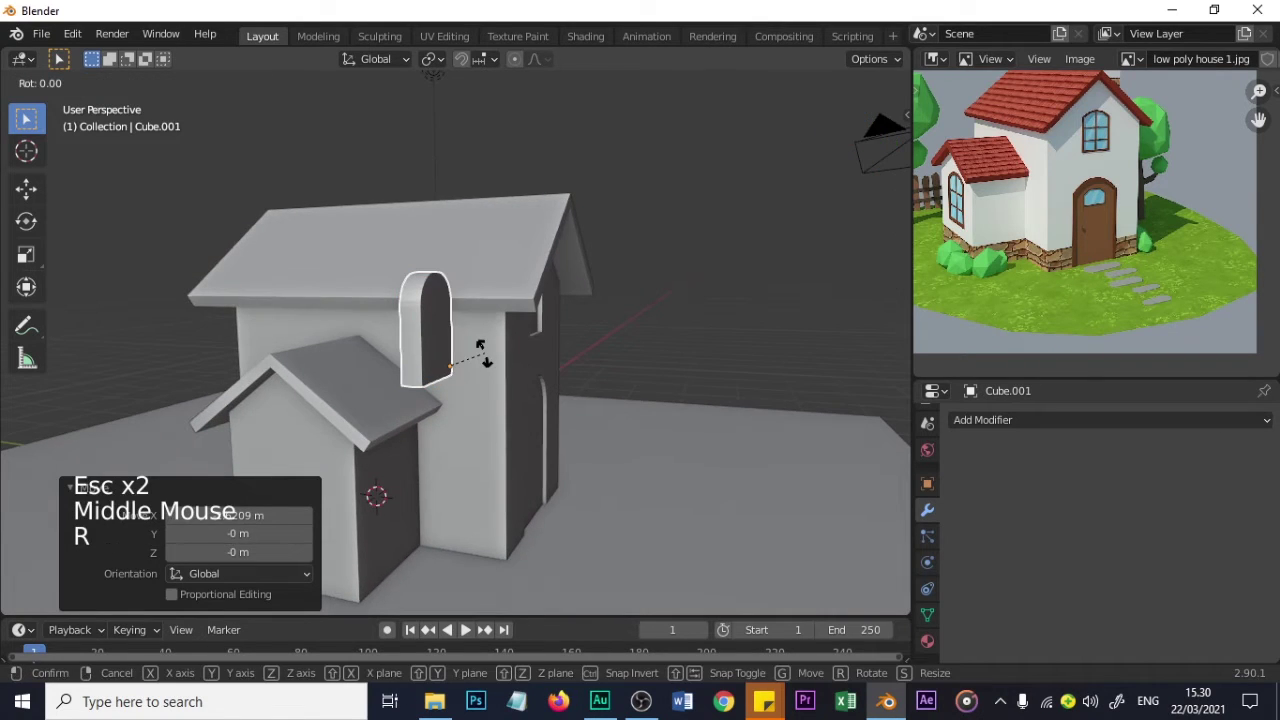
pyautogui.press('z')
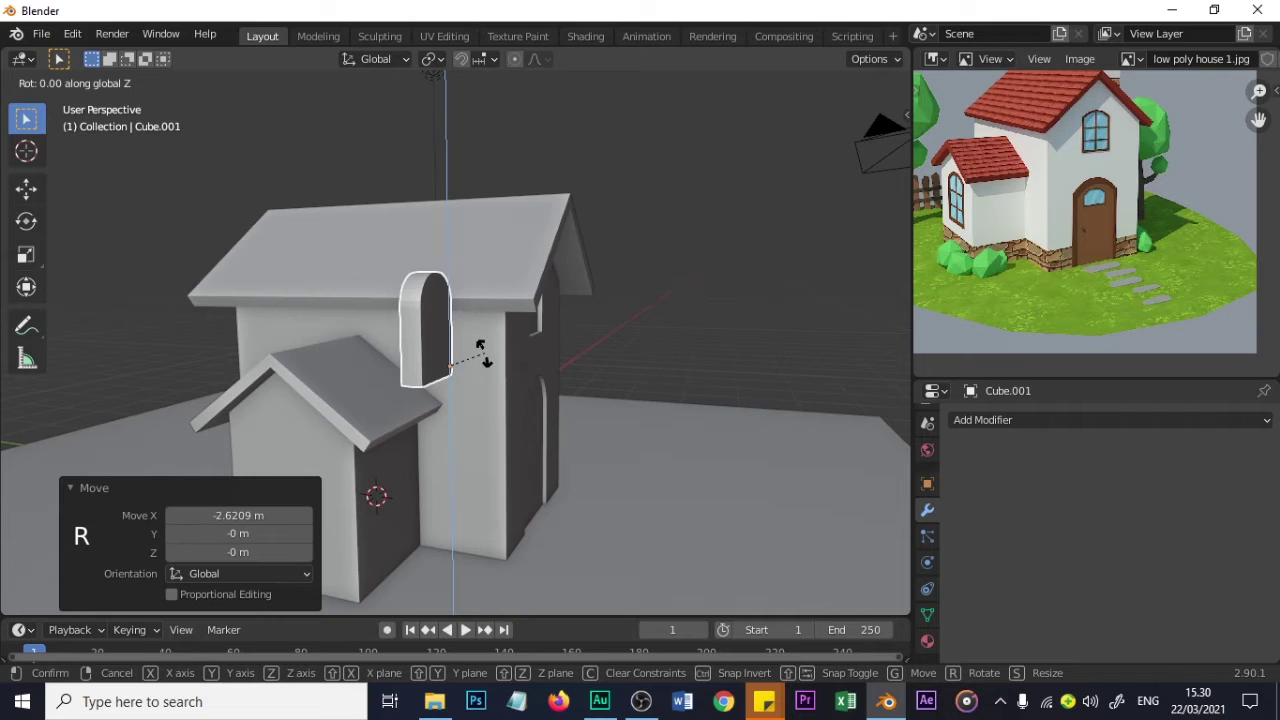
pyautogui.write('90')
pyautogui.press('Return')
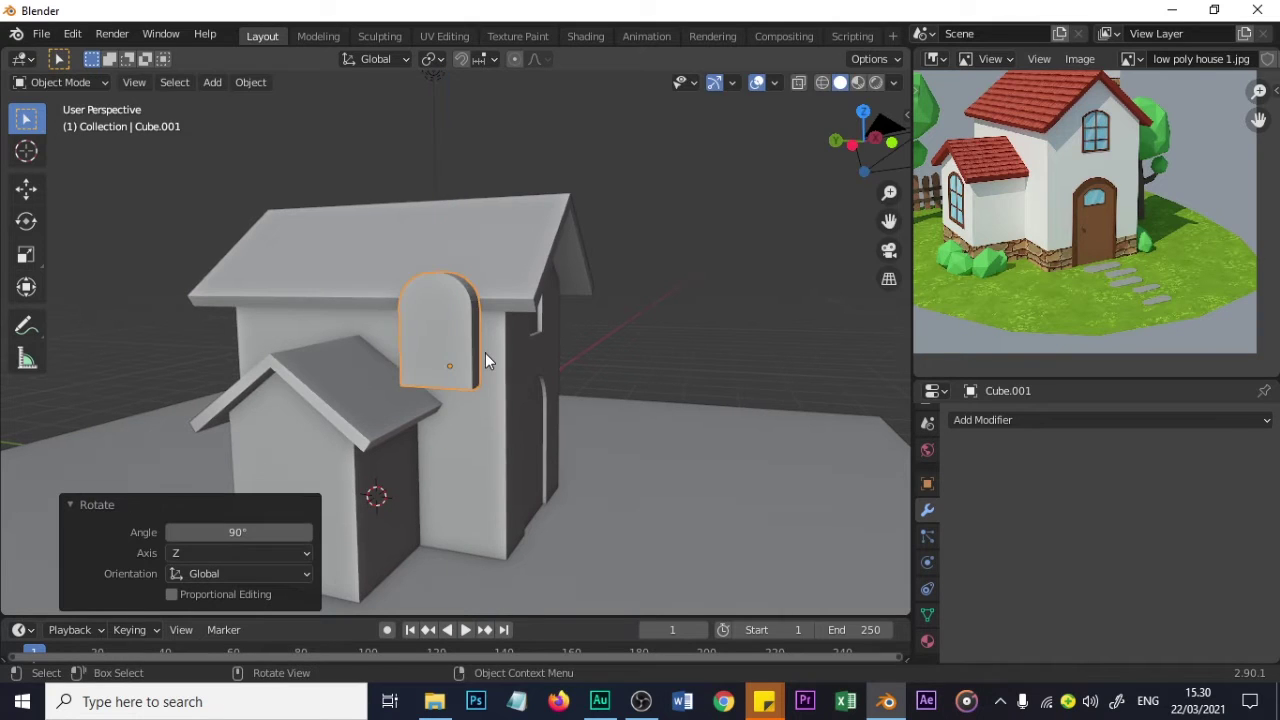
# - Change the Properties editor area into a 3D Viewport showing the left orthographic view
pyautogui.click(930, 390)
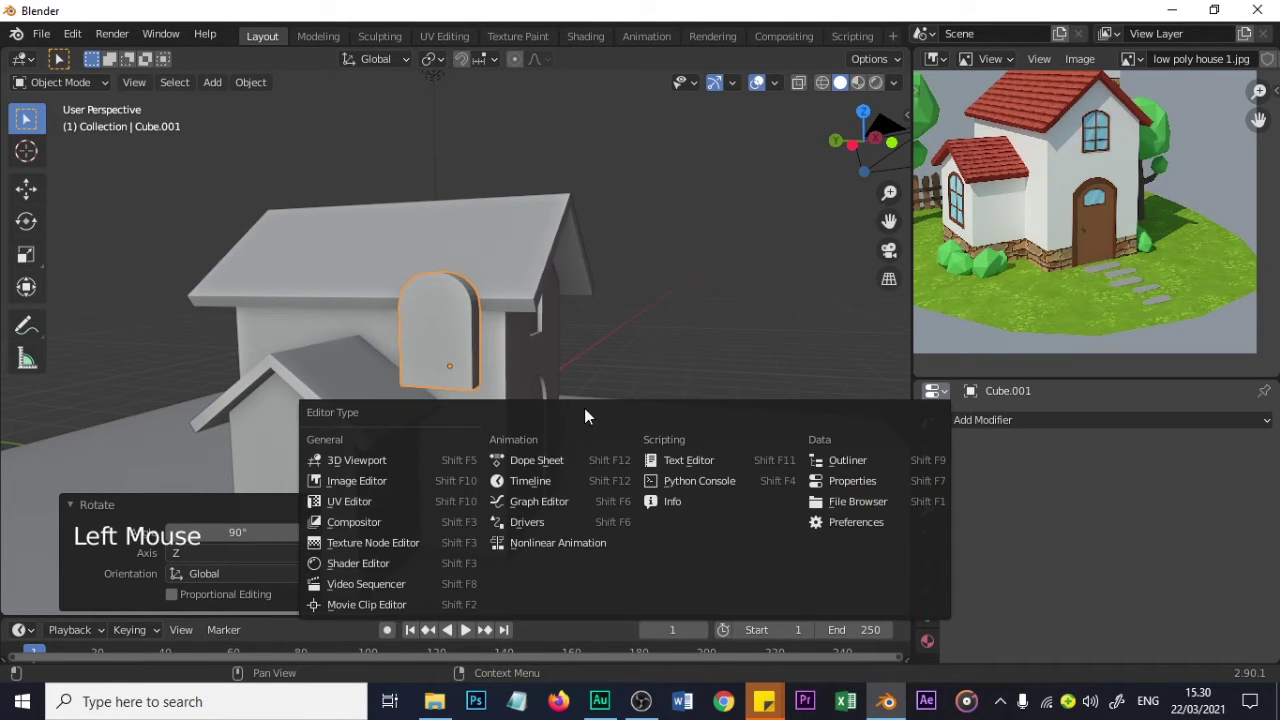
pyautogui.click(383, 461)
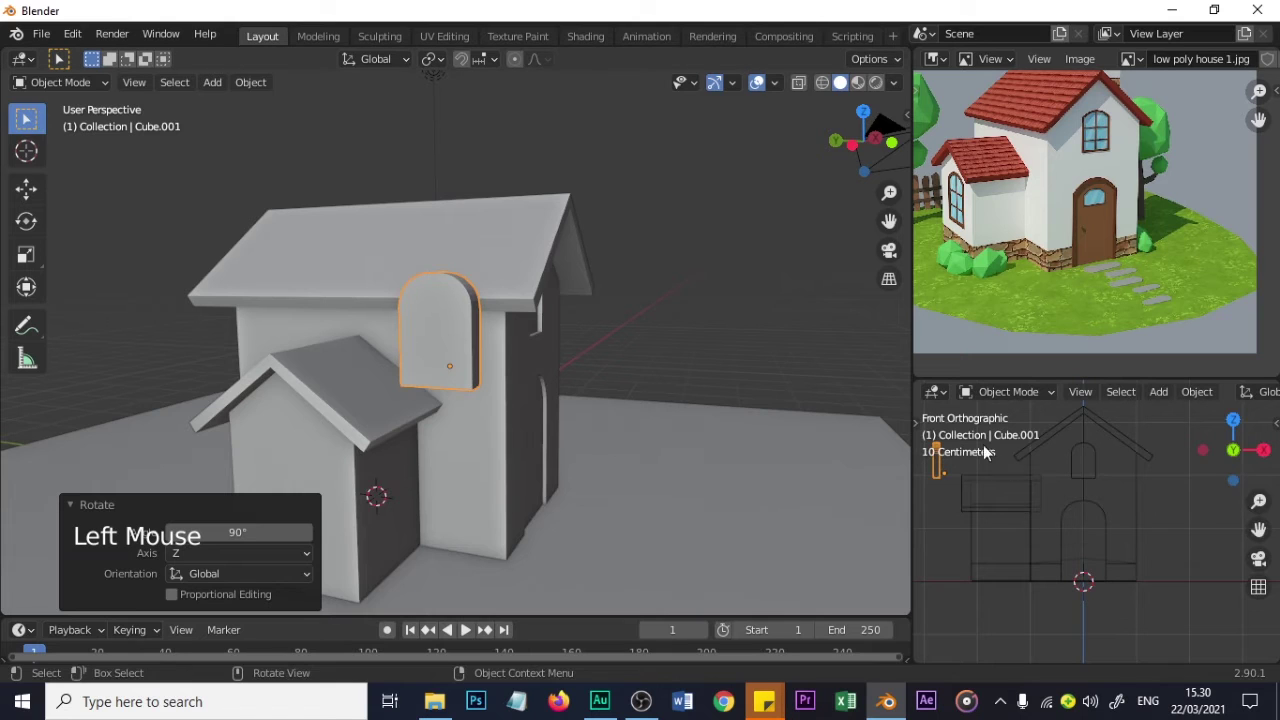
pyautogui.press('`')
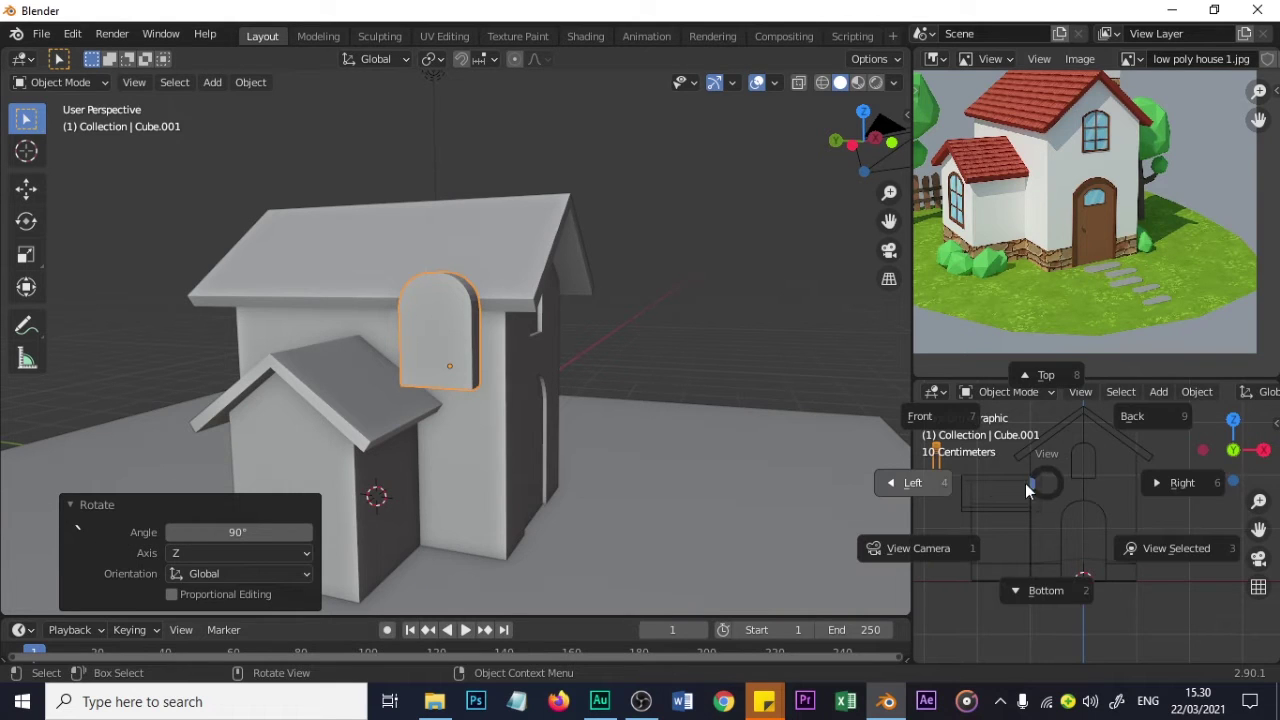
pyautogui.click(942, 481)
# - Move the arched window shape about 1.6 m along Y and -1.16 m along Z, in line with the side wing's gable wall
pyautogui.scroll(2, 1097, 520)
pyautogui.keyDown('shift'); pyautogui.moveTo(391, 411); pyautogui.dragTo(548, 400, button='middle'); pyautogui.keyUp('shift')
pyautogui.press('g')
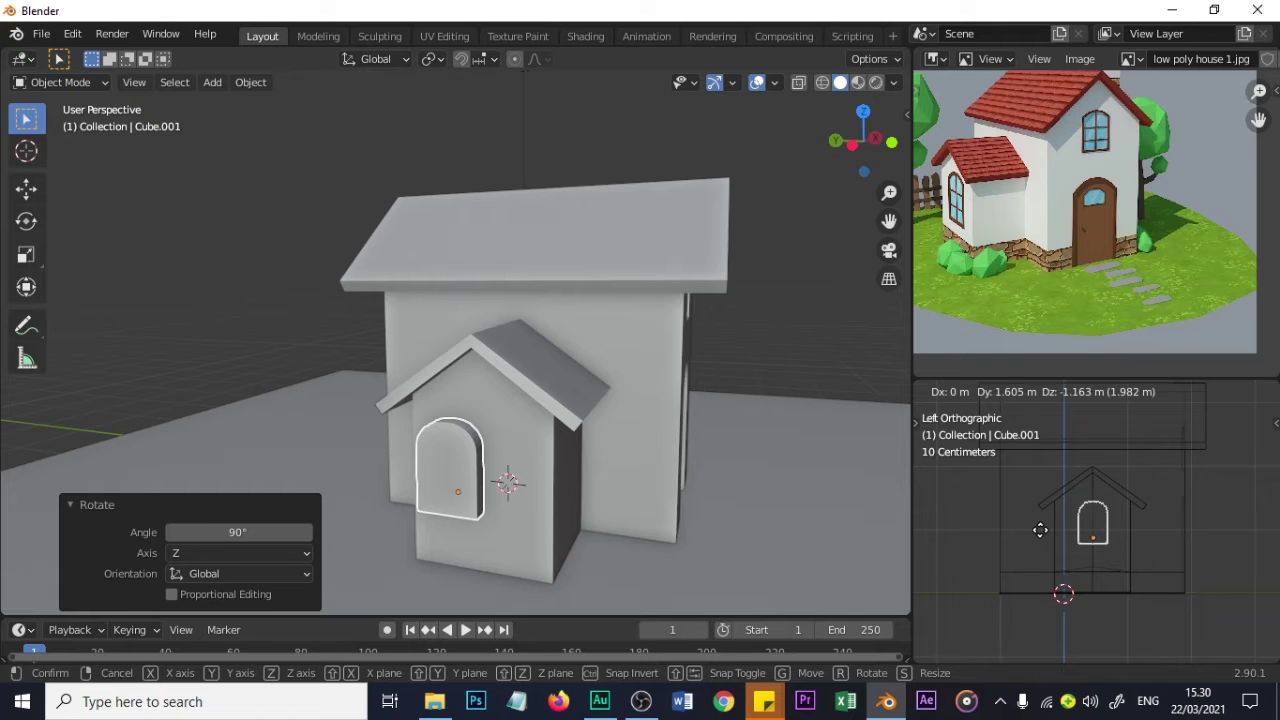
pyautogui.click(1039, 530)
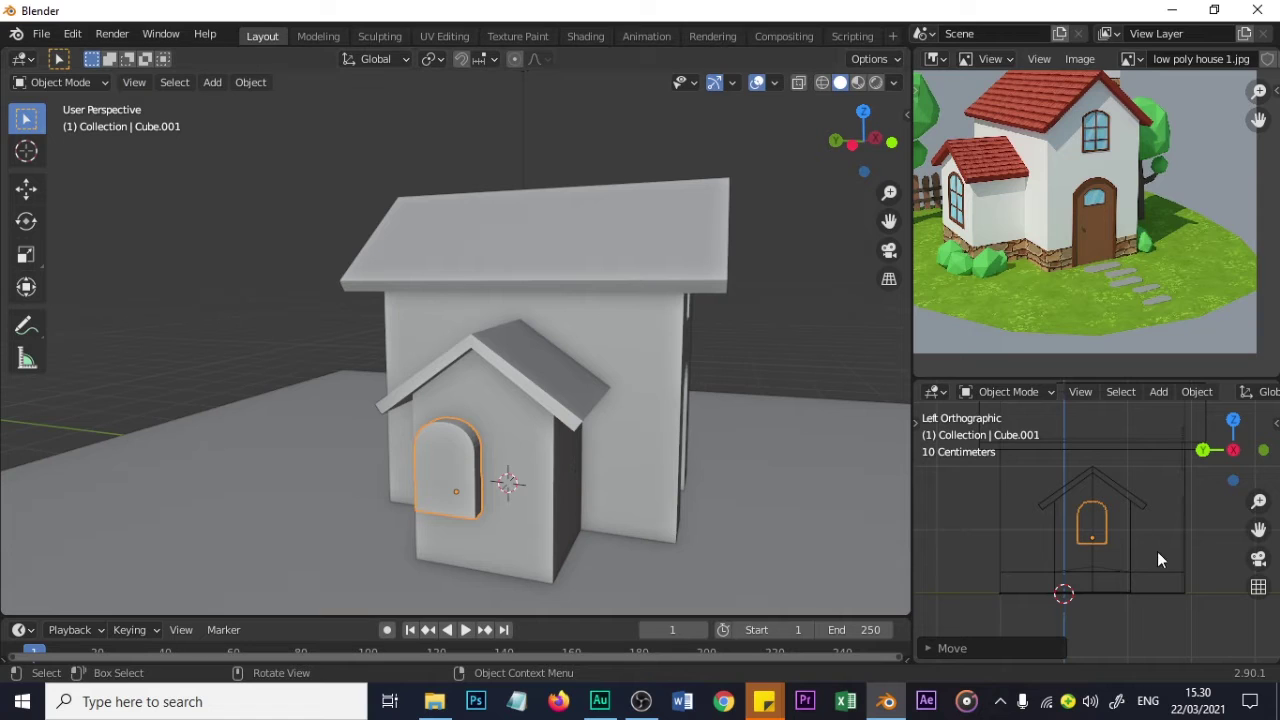
# - Enlarge the arched window shape to about 1.3 times its size and lower it about 0.22 m along Z
pyautogui.press('s')
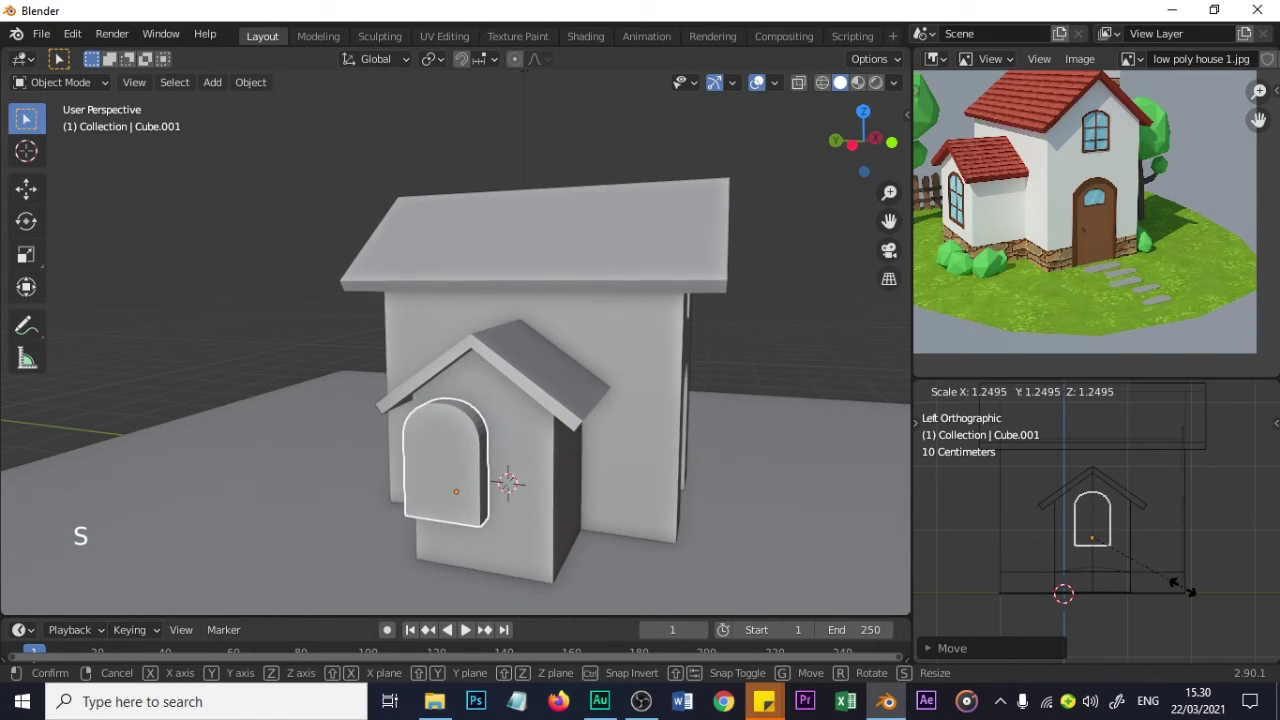
pyautogui.click(1187, 592)
pyautogui.press('g')
pyautogui.press('z')
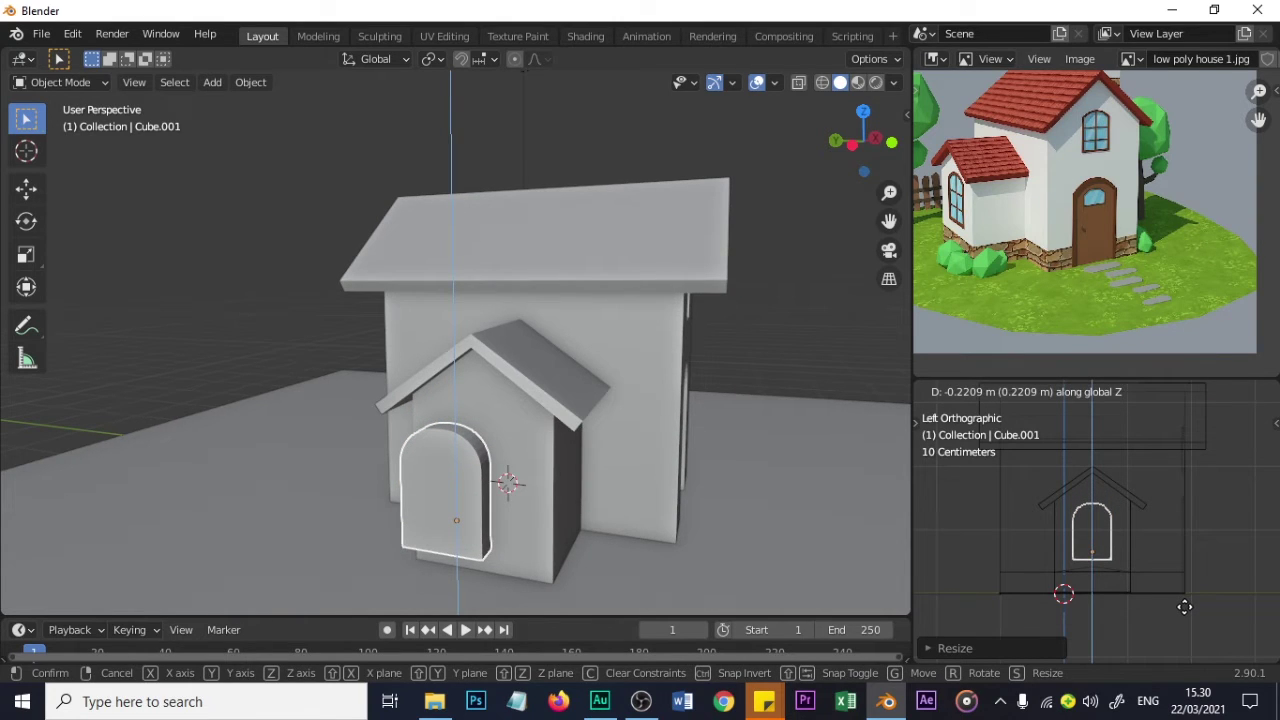
pyautogui.click(1184, 606)
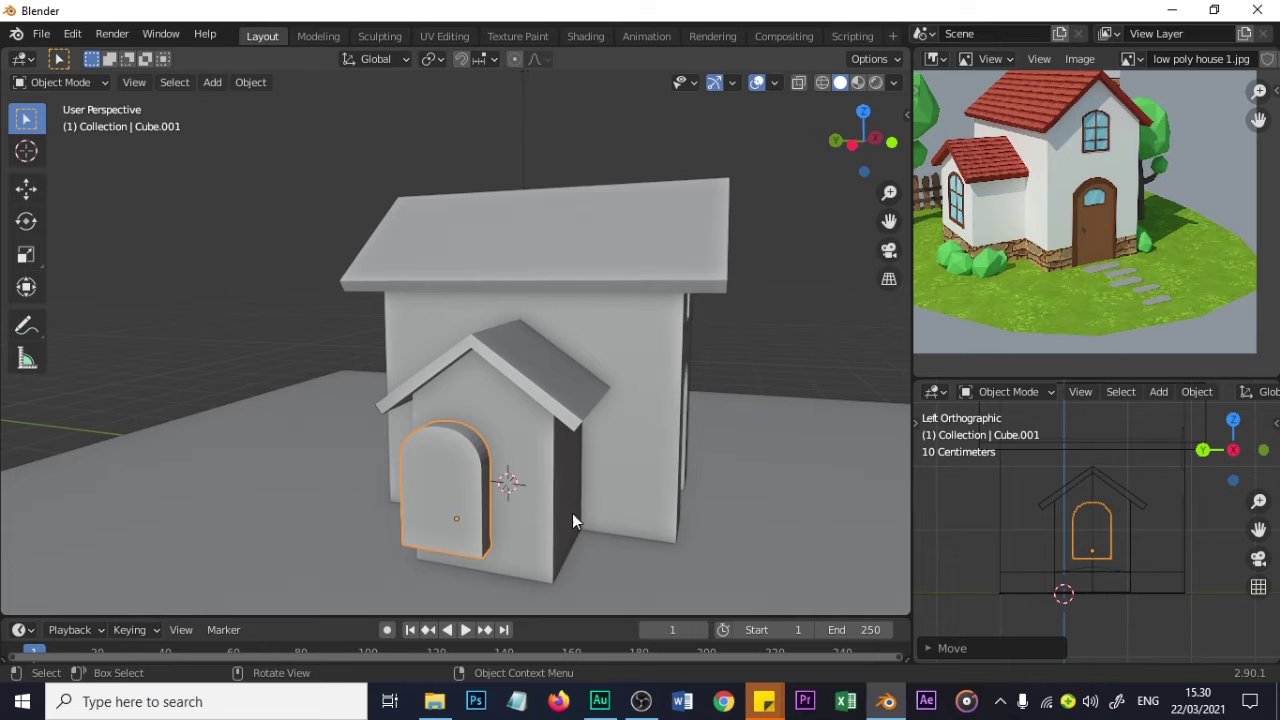
# - Move the arched window shape about 0.65 m along X, into the side wing's gable wall
pyautogui.scroll(2, 561, 510)
pyautogui.moveTo(561, 510); pyautogui.dragTo(489, 500, button='middle')
pyautogui.press('g')
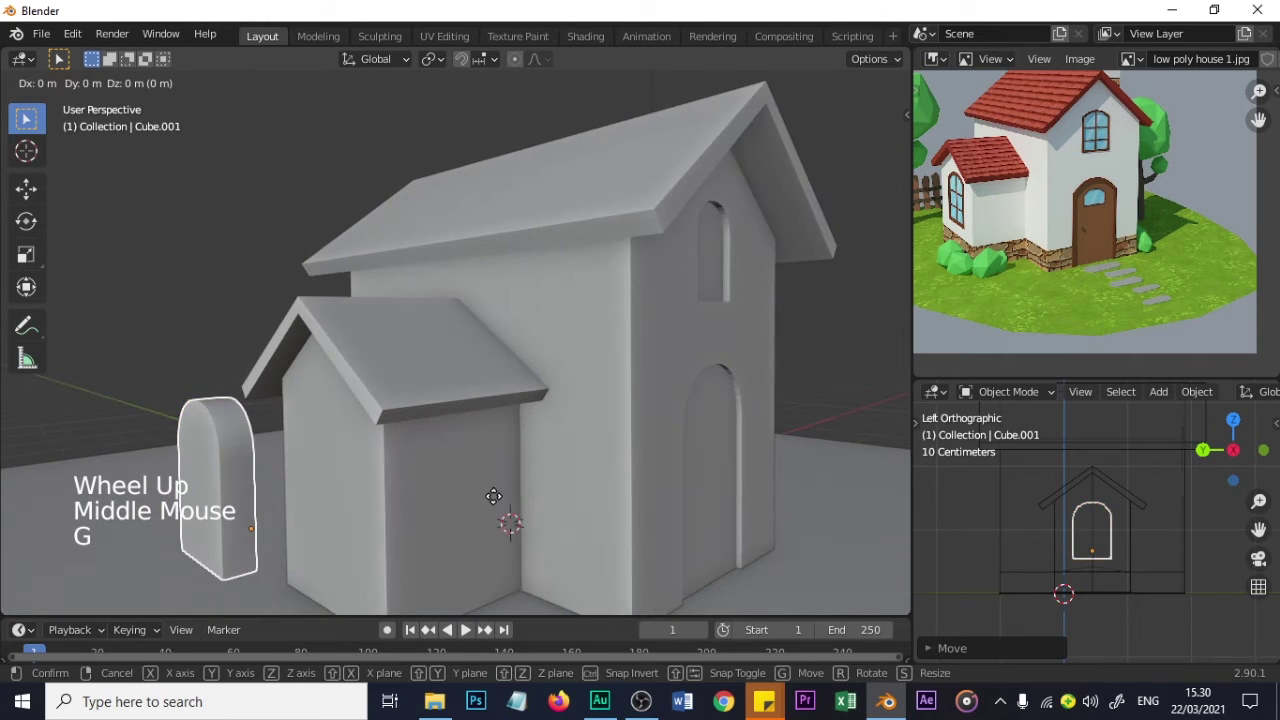
pyautogui.press('x')
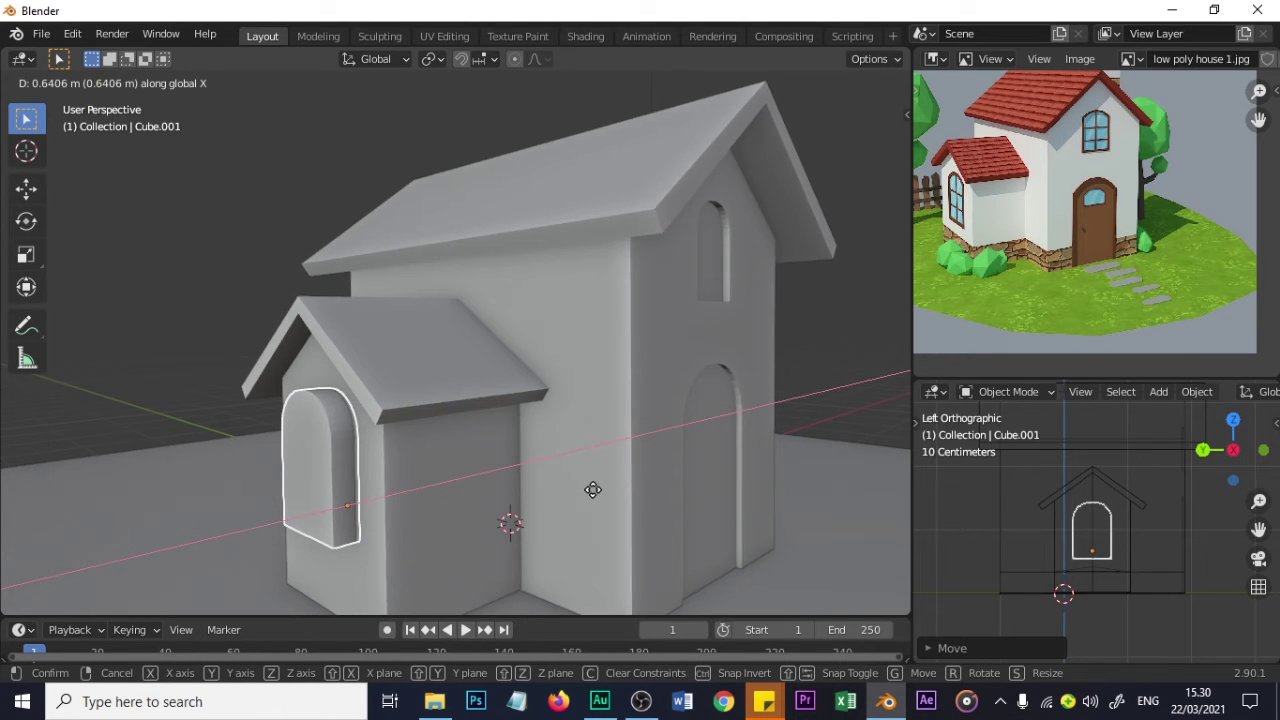
pyautogui.click(594, 490)
pyautogui.moveTo(594, 490); pyautogui.dragTo(418, 471, button='middle')
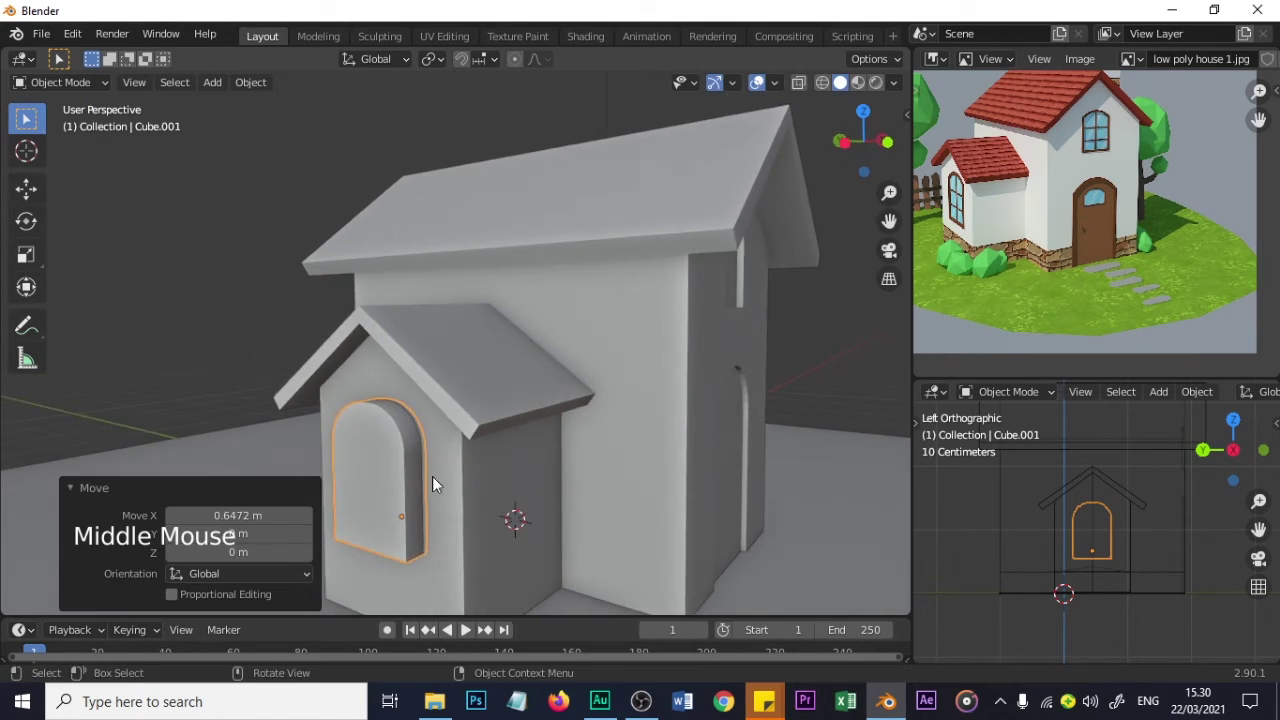
# - Select the house and change the left orthographic view area into a Properties editor
pyautogui.click(493, 487)
pyautogui.click(935, 392)
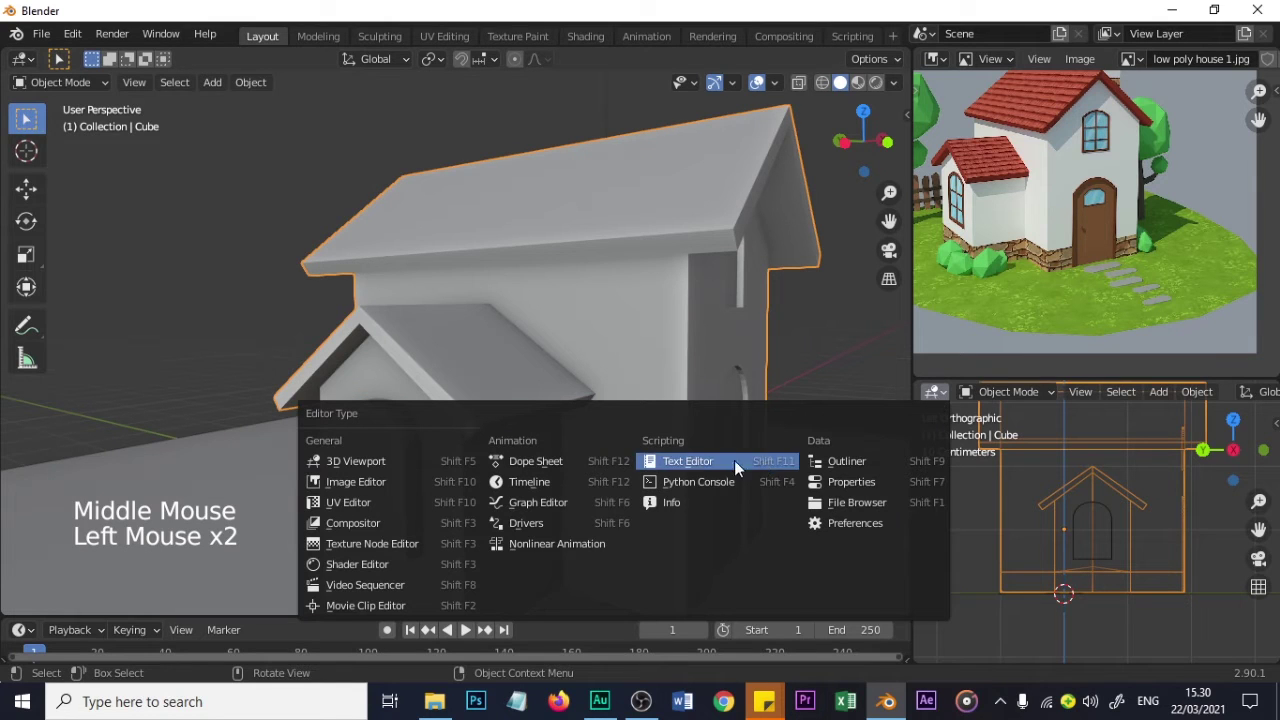
pyautogui.click(864, 483)
# - Add a Boolean modifier in Difference mode to the house with the arched window shape as its object, and apply it
pyautogui.click(1054, 415)
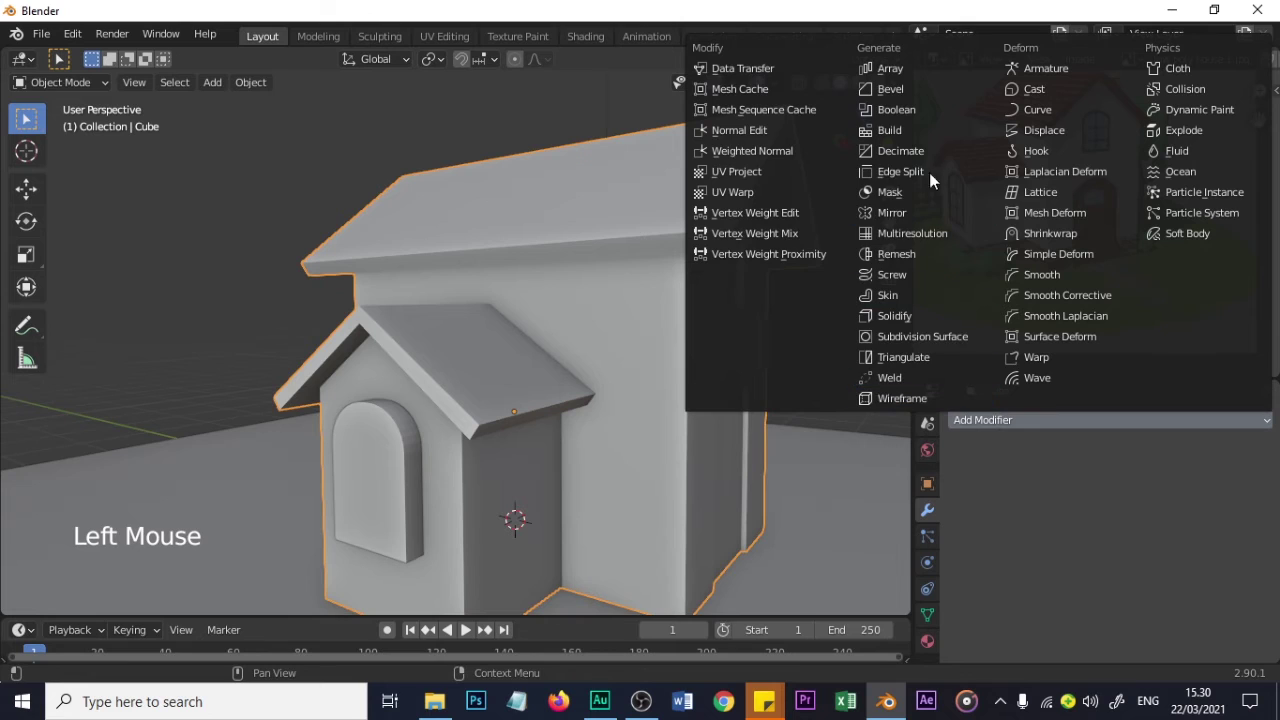
pyautogui.click(905, 107)
pyautogui.click(1240, 503)
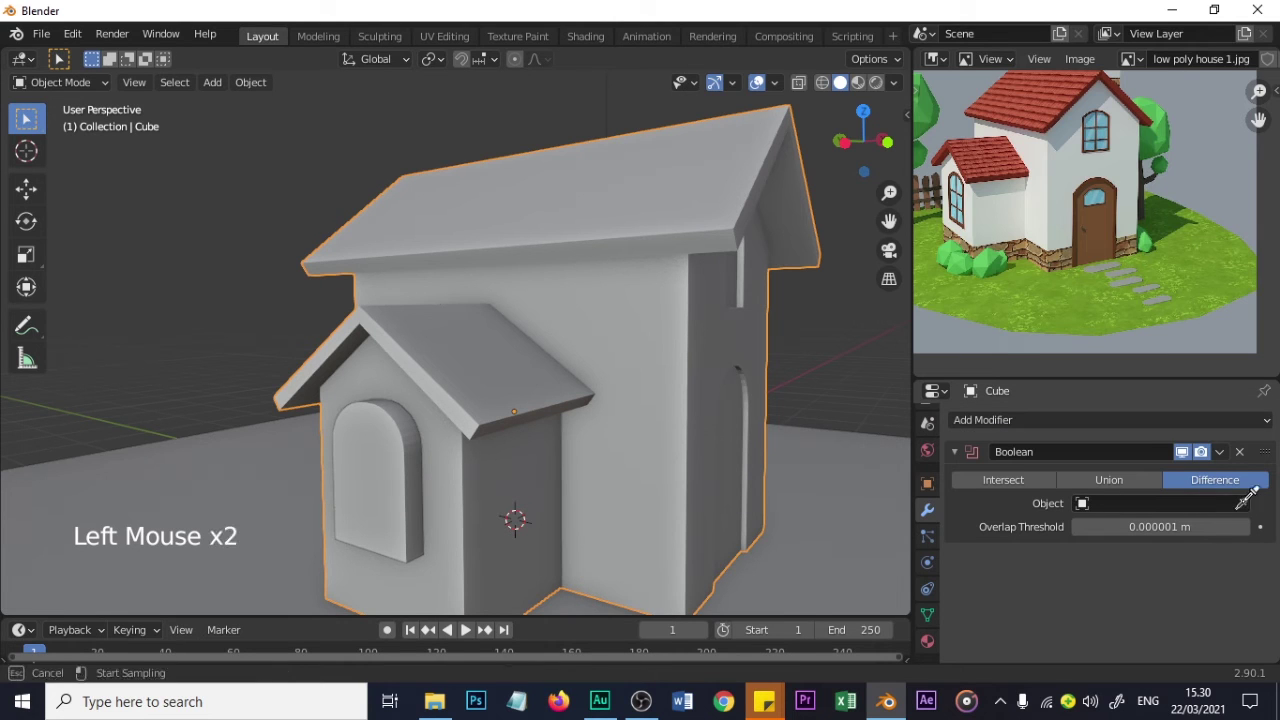
pyautogui.click(398, 446)
pyautogui.moveTo(1218, 452); pyautogui.dragTo(1187, 477)
# - Move the arched window shape about -1.8 m along X, out of the side wing's wall
pyautogui.click(390, 462)
pyautogui.scroll(-2, 390, 462)
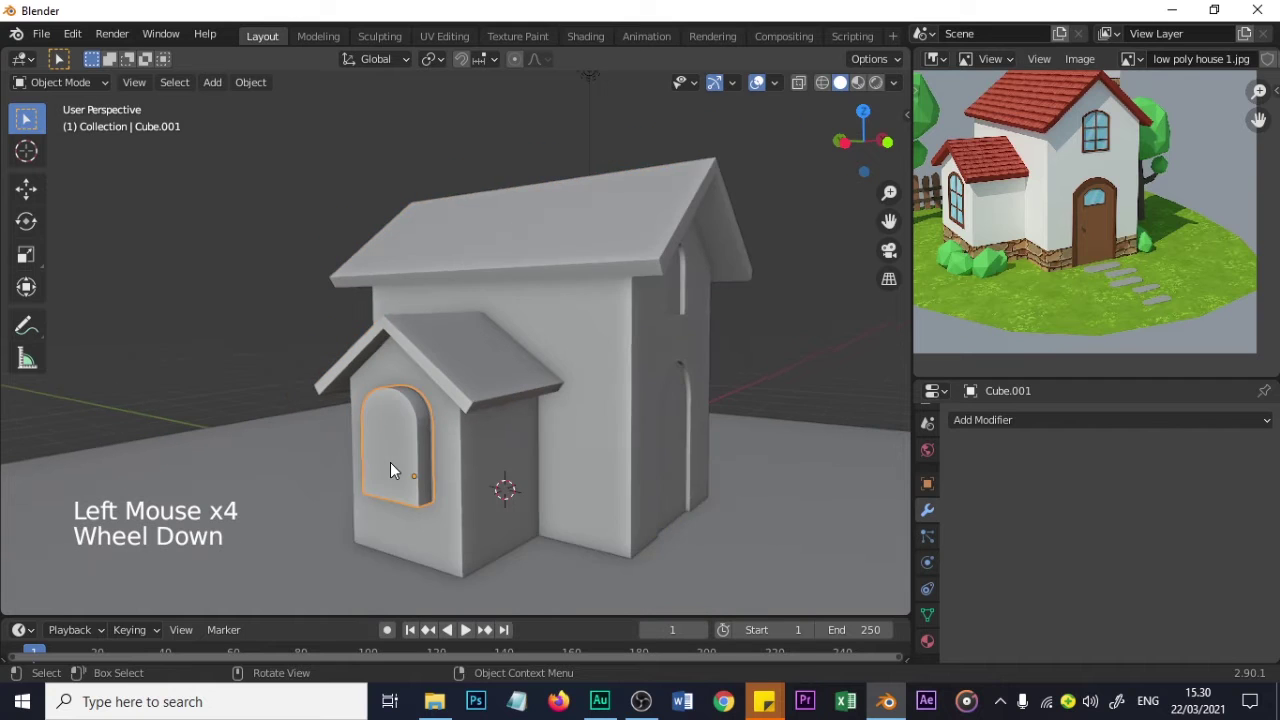
pyautogui.press('g')
pyautogui.press('x')
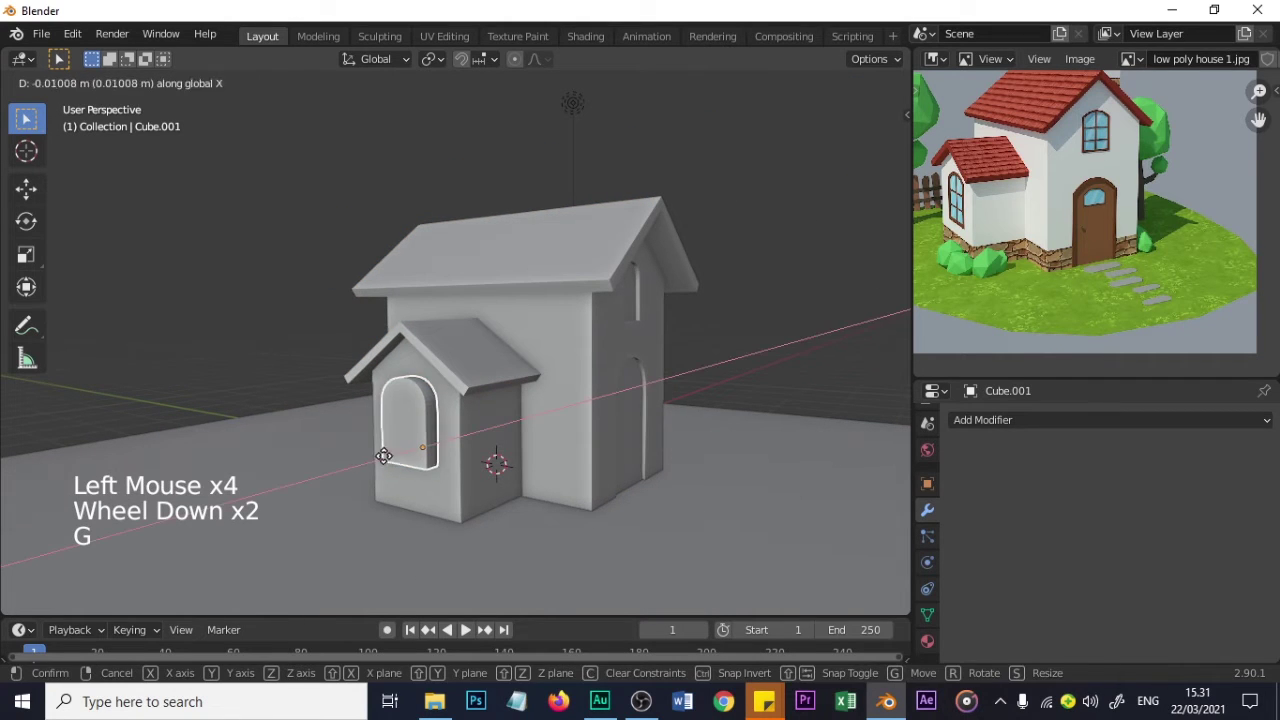
pyautogui.click(262, 458)
pyautogui.moveTo(425, 470)
pyautogui.mouseDown(button='middle')
pyautogui.moveTo(440, 461)
pyautogui.moveTo(423, 427)
pyautogui.moveTo(478, 455)
pyautogui.moveTo(415, 467)
pyautogui.mouseUp(button='middle')
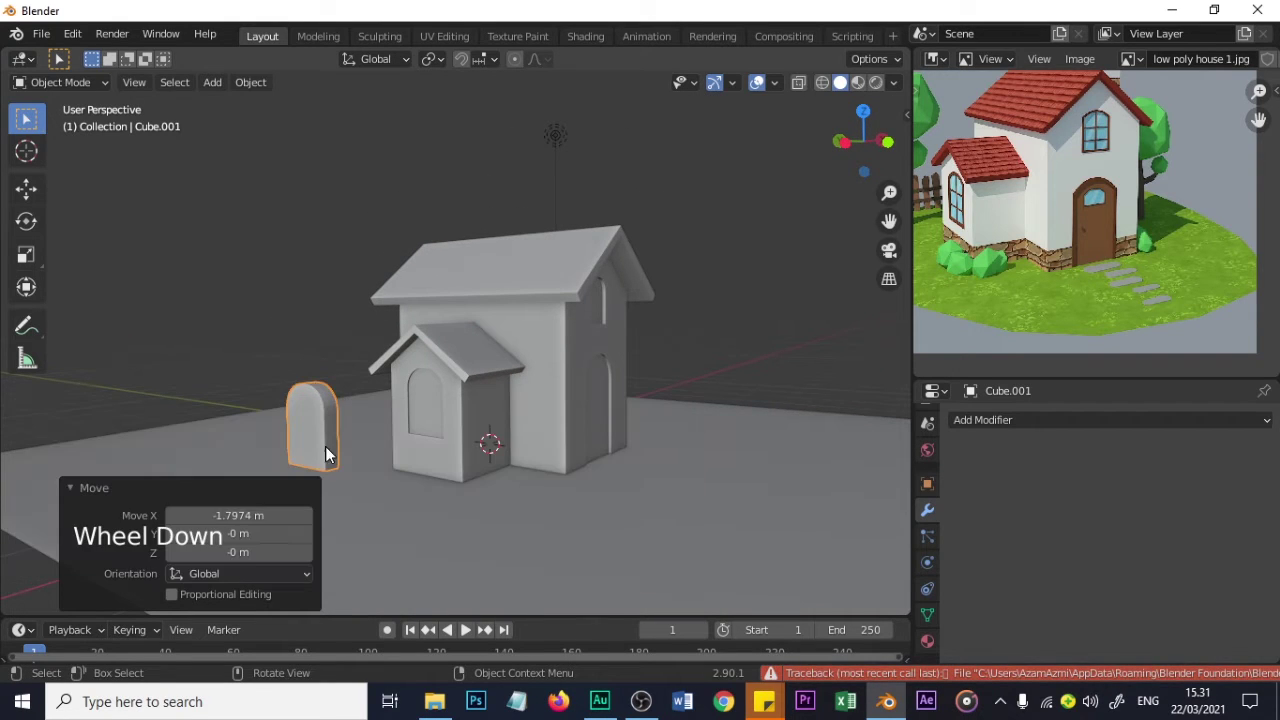
pyautogui.click(325, 408)
pyautogui.press('Delete')
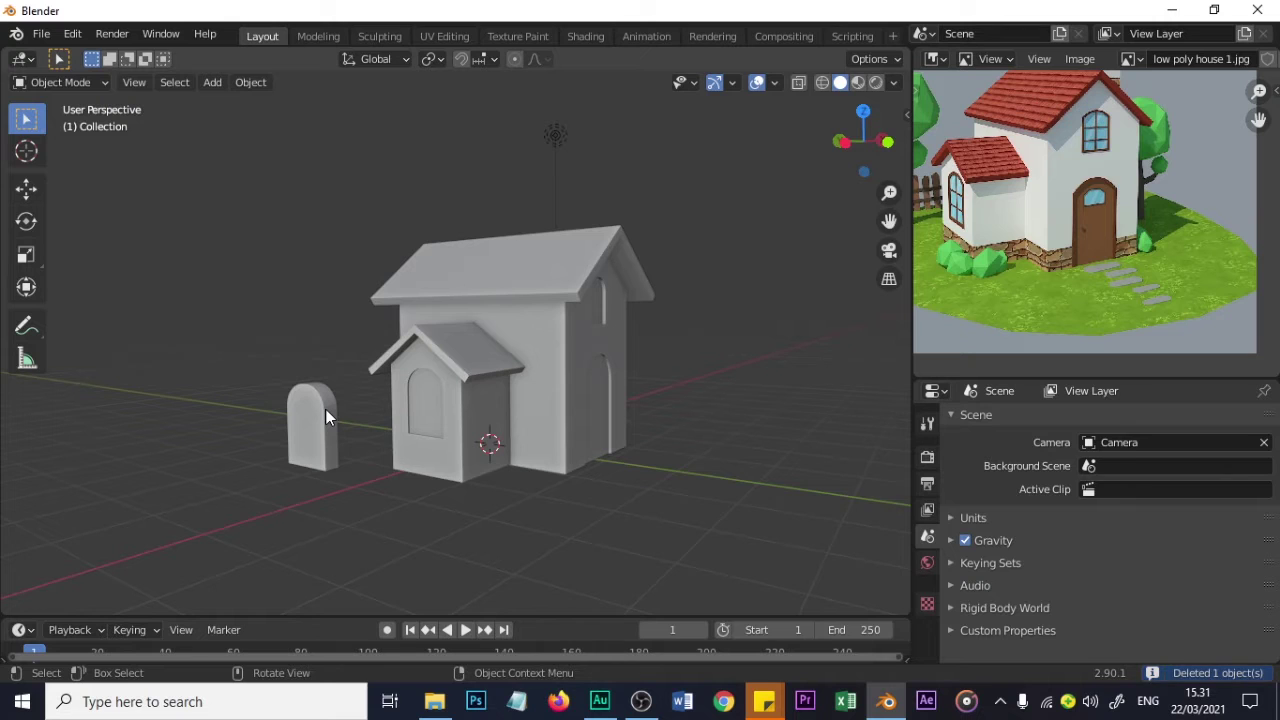
pyautogui.hotkey('ctrl', 'z')
# - Delete the arched window shape standing beside the house
pyautogui.click(325, 416)
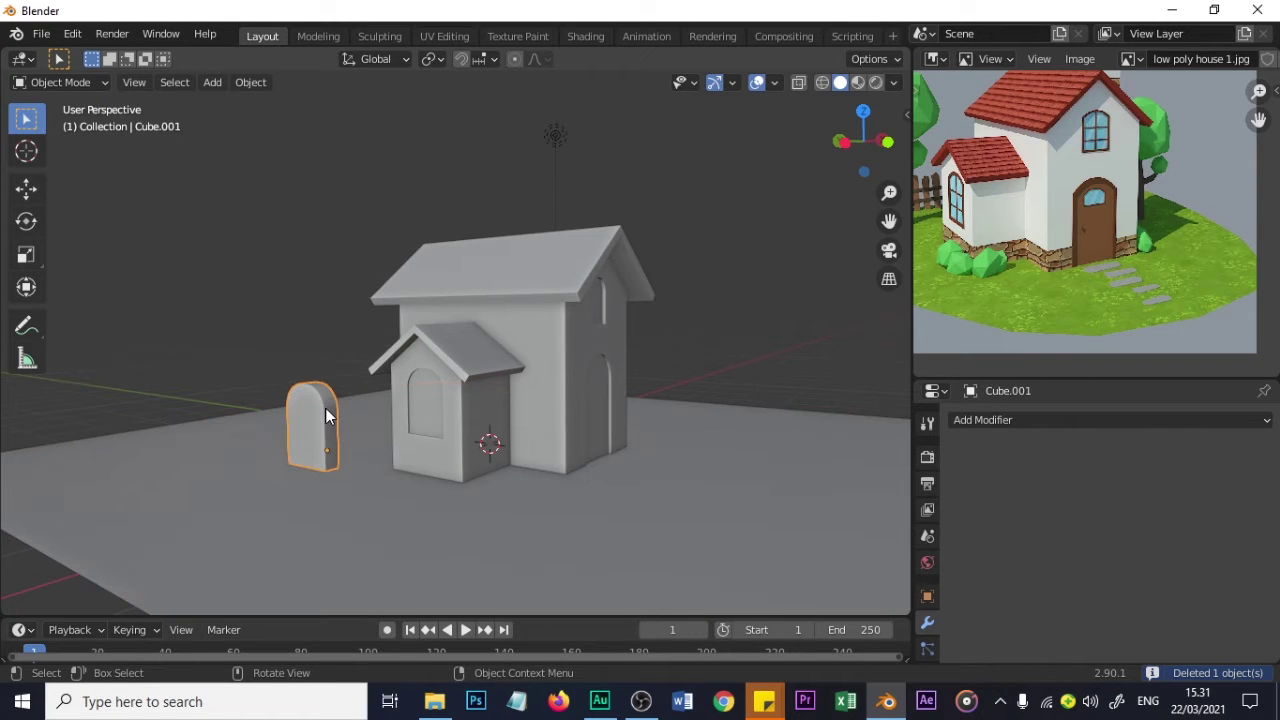
pyautogui.press('Delete')
pyautogui.moveTo(375, 423); pyautogui.dragTo(386, 468, button='middle')
pyautogui.scroll(5, 388, 475)
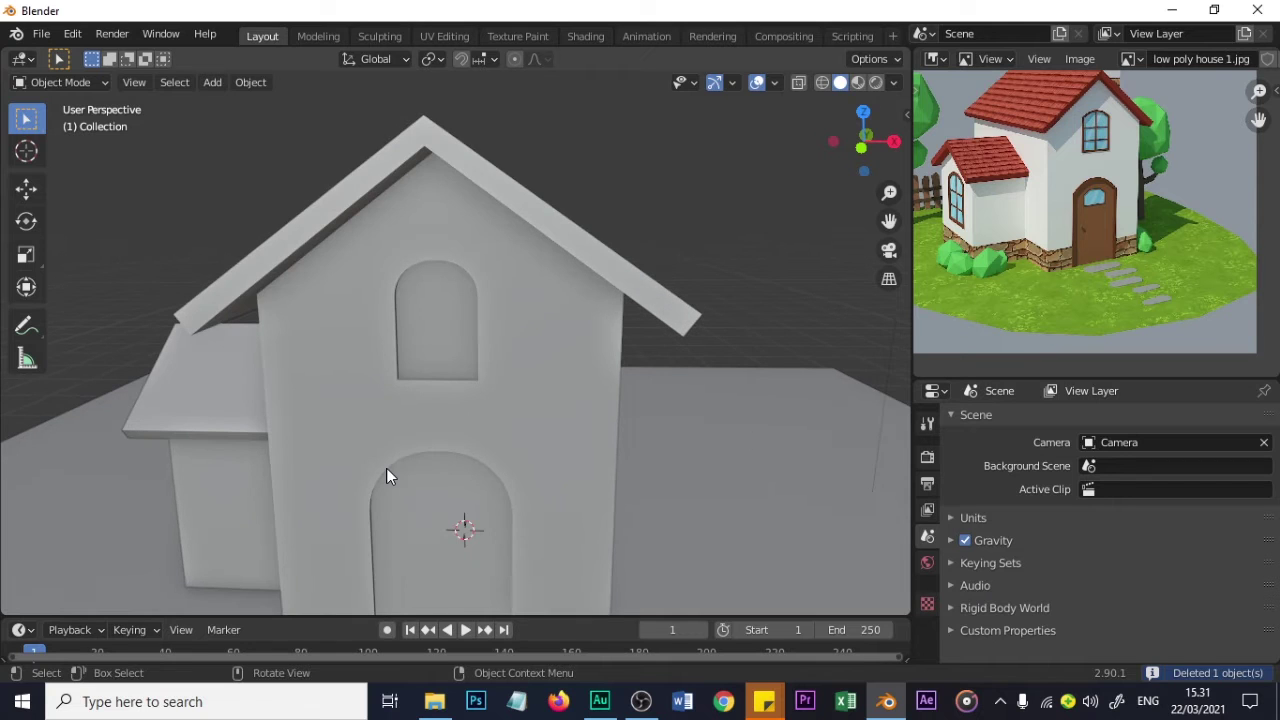
# - Enter Edit Mode on the house and select the inner arch and both side faces of the door opening
pyautogui.moveTo(386, 468); pyautogui.dragTo(540, 430, button='middle')
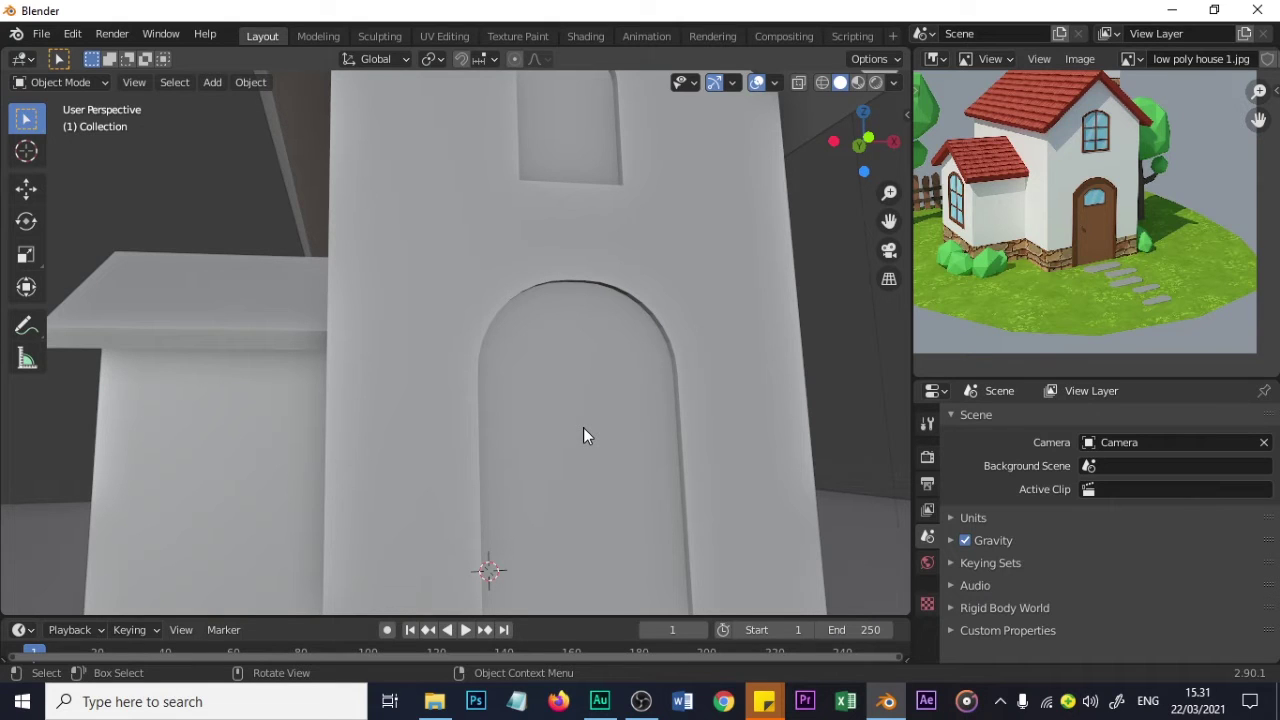
pyautogui.scroll(2, 585, 435)
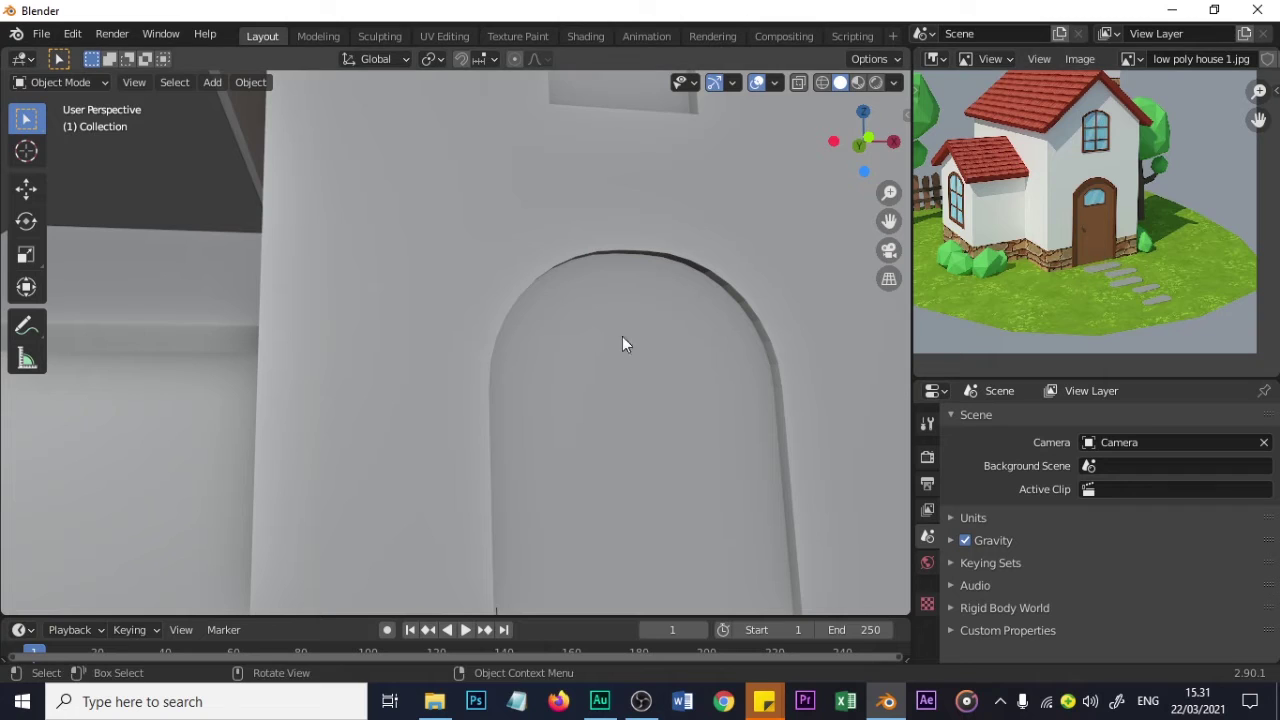
pyautogui.scroll(-2, 760, 385)
pyautogui.moveTo(659, 438); pyautogui.dragTo(803, 406, button='middle')
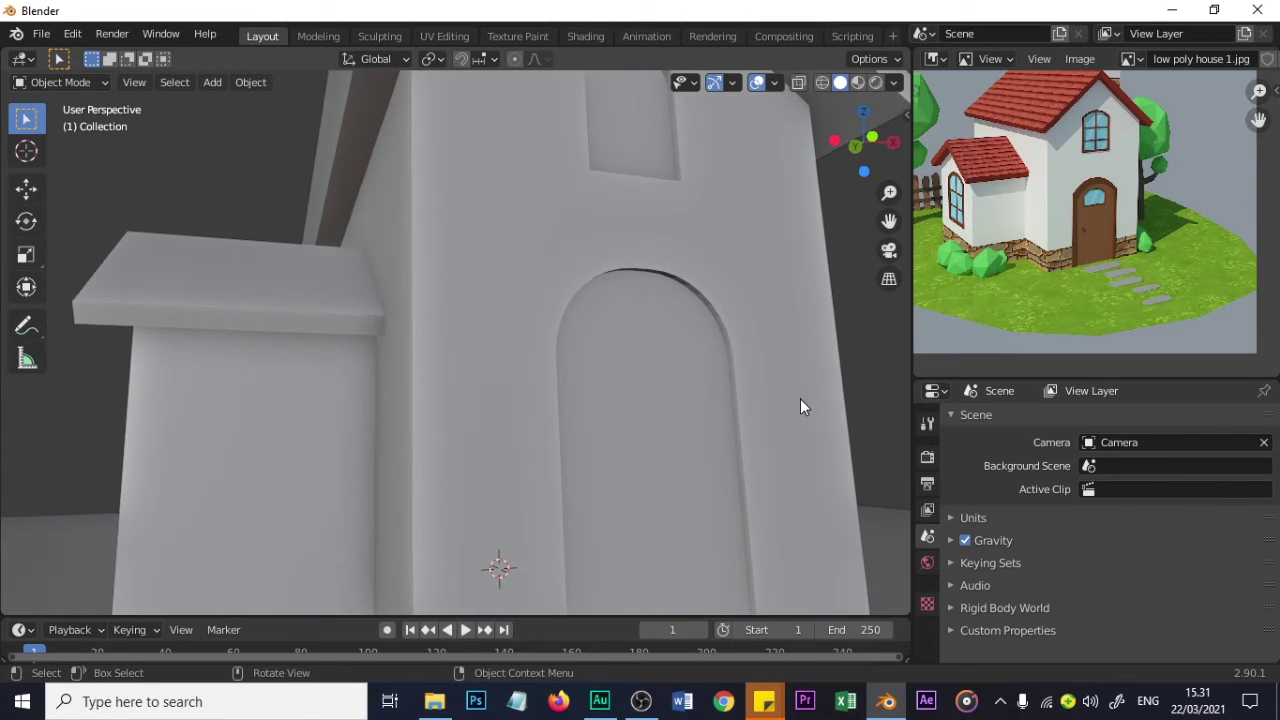
pyautogui.click(572, 348)
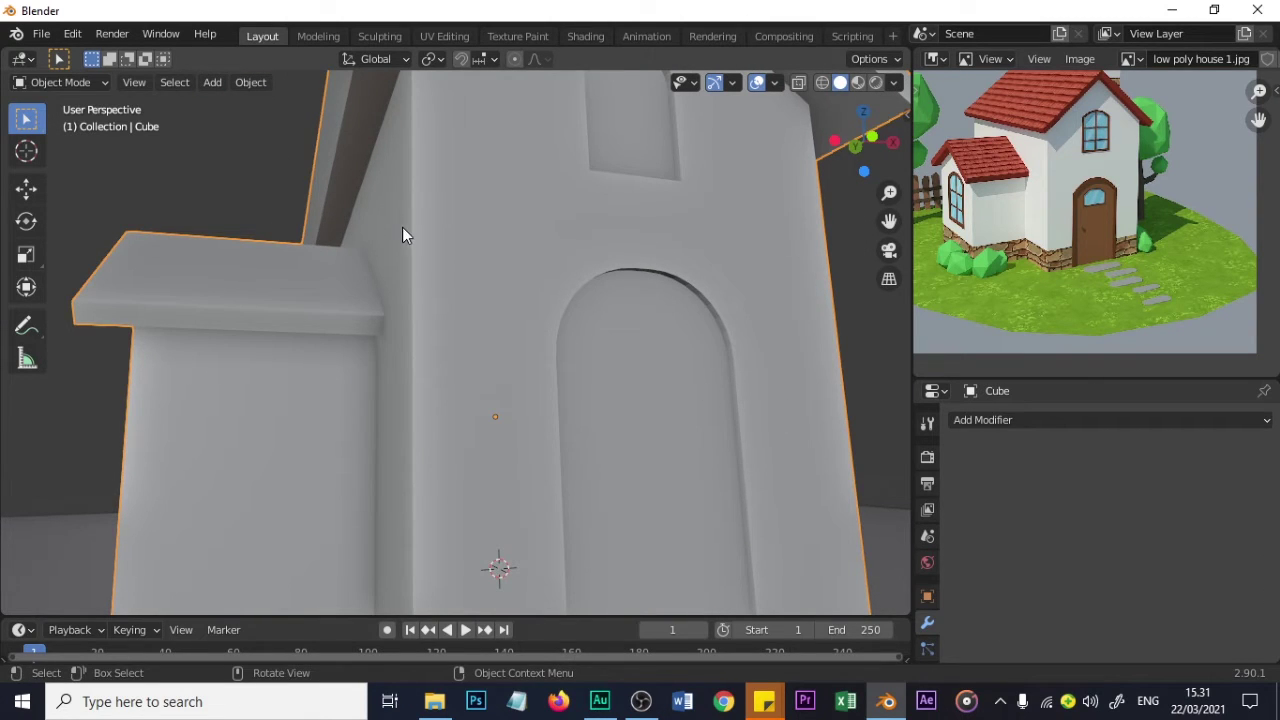
pyautogui.press('Tab')
pyautogui.moveTo(668, 382); pyautogui.dragTo(741, 234, button='middle')
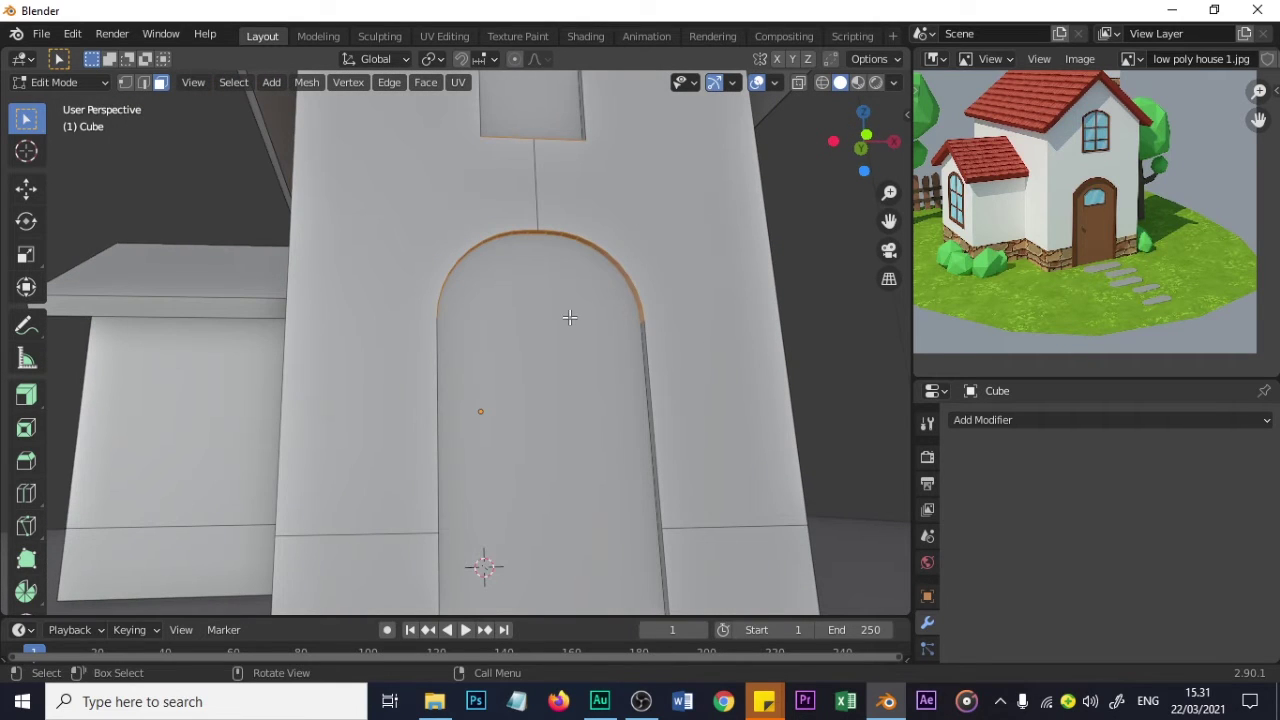
pyautogui.moveTo(616, 345); pyautogui.dragTo(632, 344, button='middle')
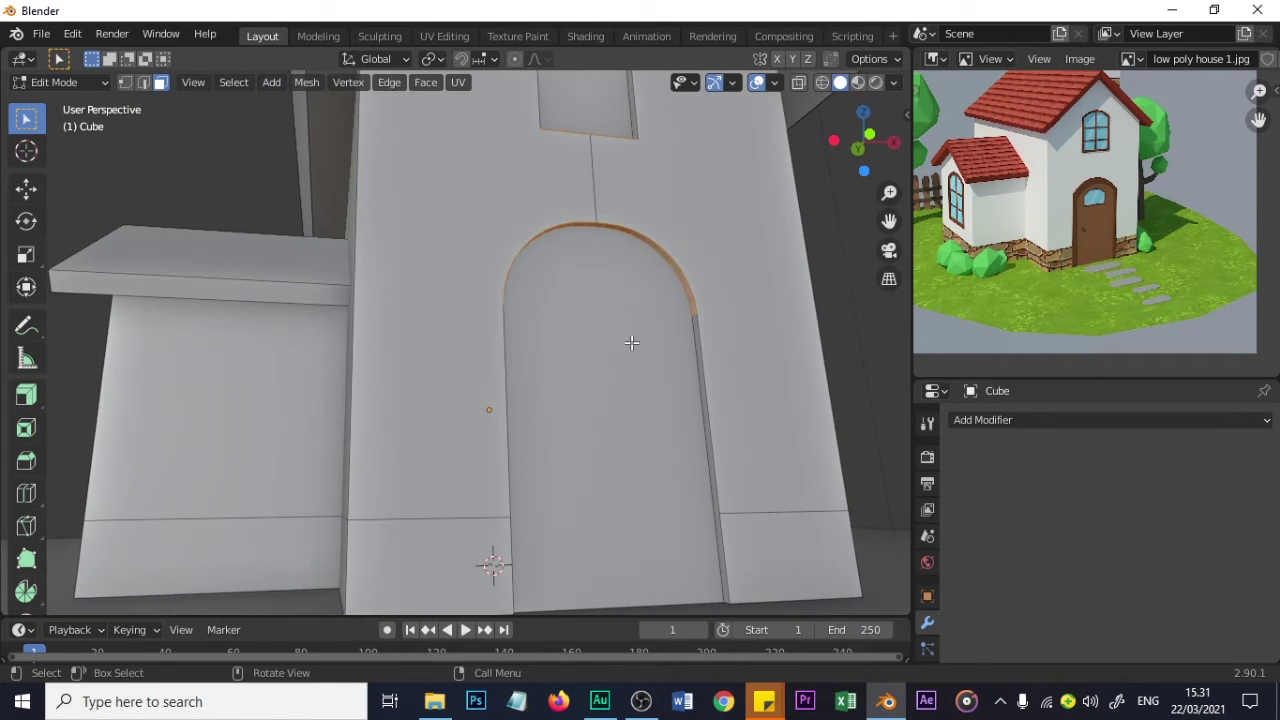
pyautogui.keyDown('shift'); pyautogui.click(701, 389); pyautogui.keyUp('shift')
pyautogui.moveTo(701, 389); pyautogui.dragTo(485, 299, button='middle')
pyautogui.scroll(1, 430, 407)
pyautogui.moveTo(468, 374); pyautogui.dragTo(492, 372, button='middle')
# - Extrude the door opening's inner faces inward along their normals by about 0.042 m to form a frame strip
pyautogui.click(32, 400)
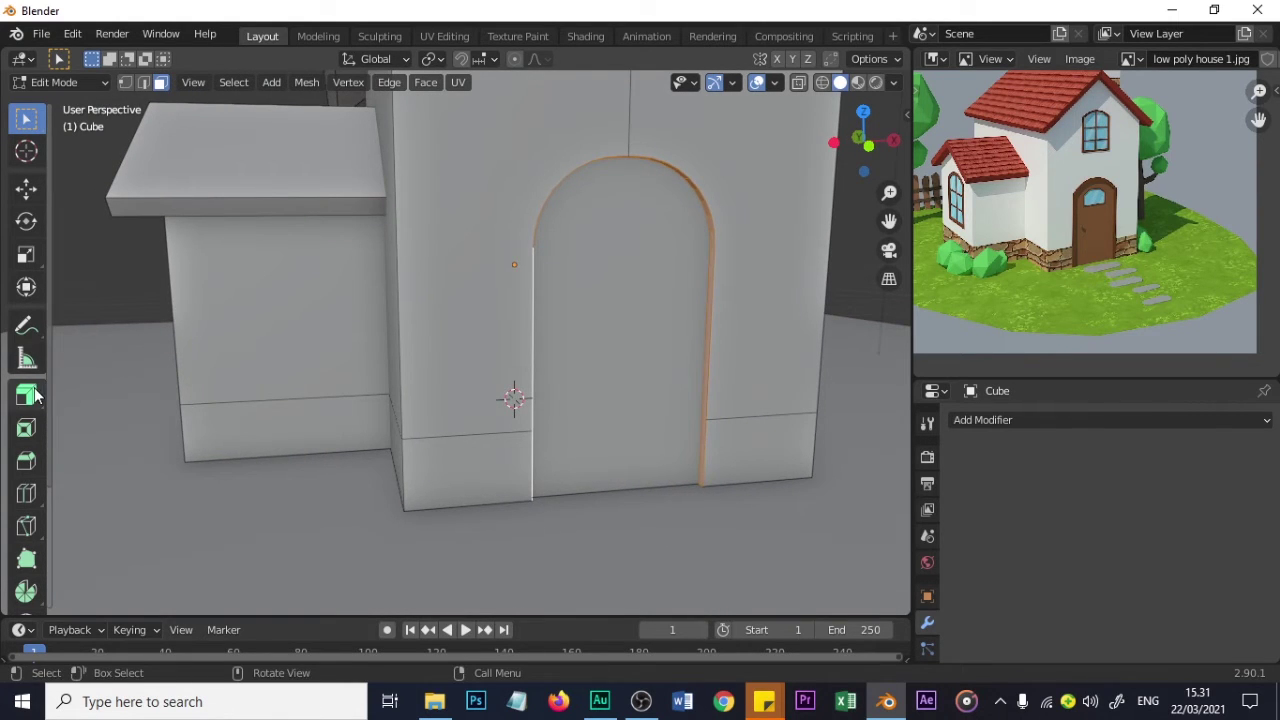
pyautogui.click(35, 408)
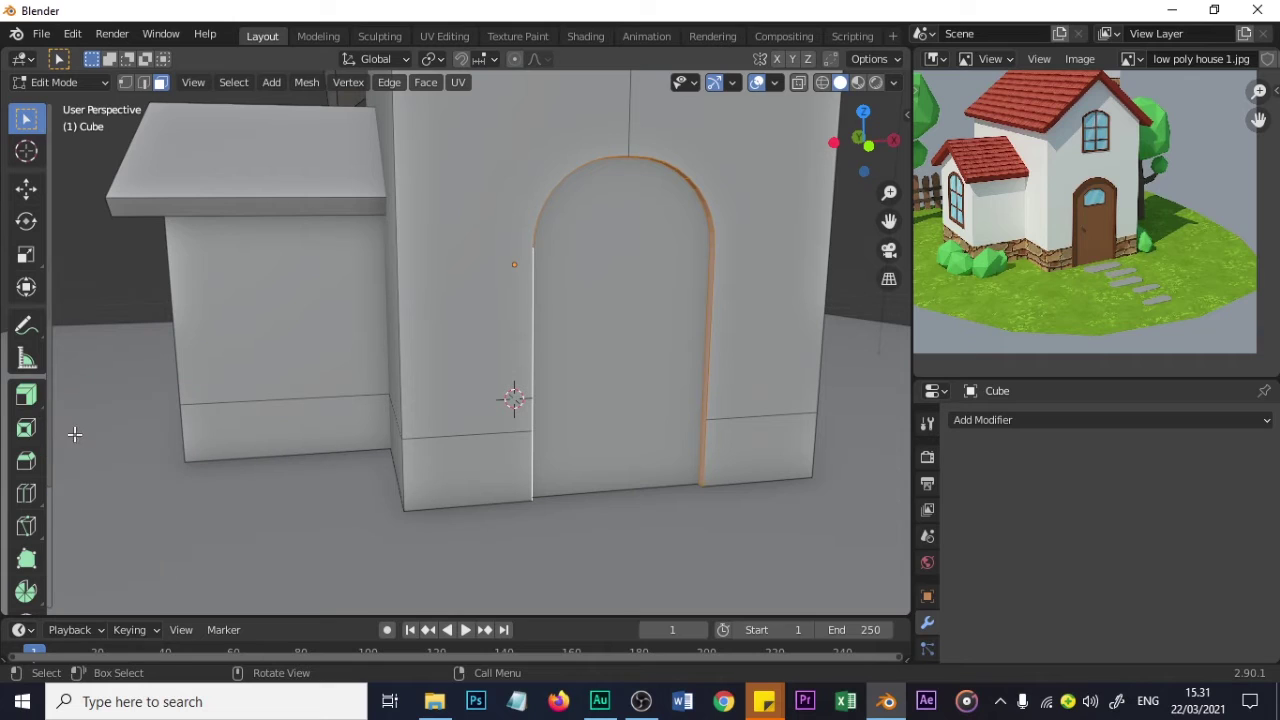
pyautogui.click(28, 397)
pyautogui.moveTo(571, 329)
pyautogui.mouseDown()
pyautogui.moveTo(571, 344)
pyautogui.moveTo(571, 321)
pyautogui.moveTo(566, 330)
pyautogui.mouseUp()
pyautogui.scroll(-3, 568, 326)
pyautogui.scroll(3, 570, 325)
pyautogui.moveTo(637, 315); pyautogui.dragTo(637, 356, button='middle')
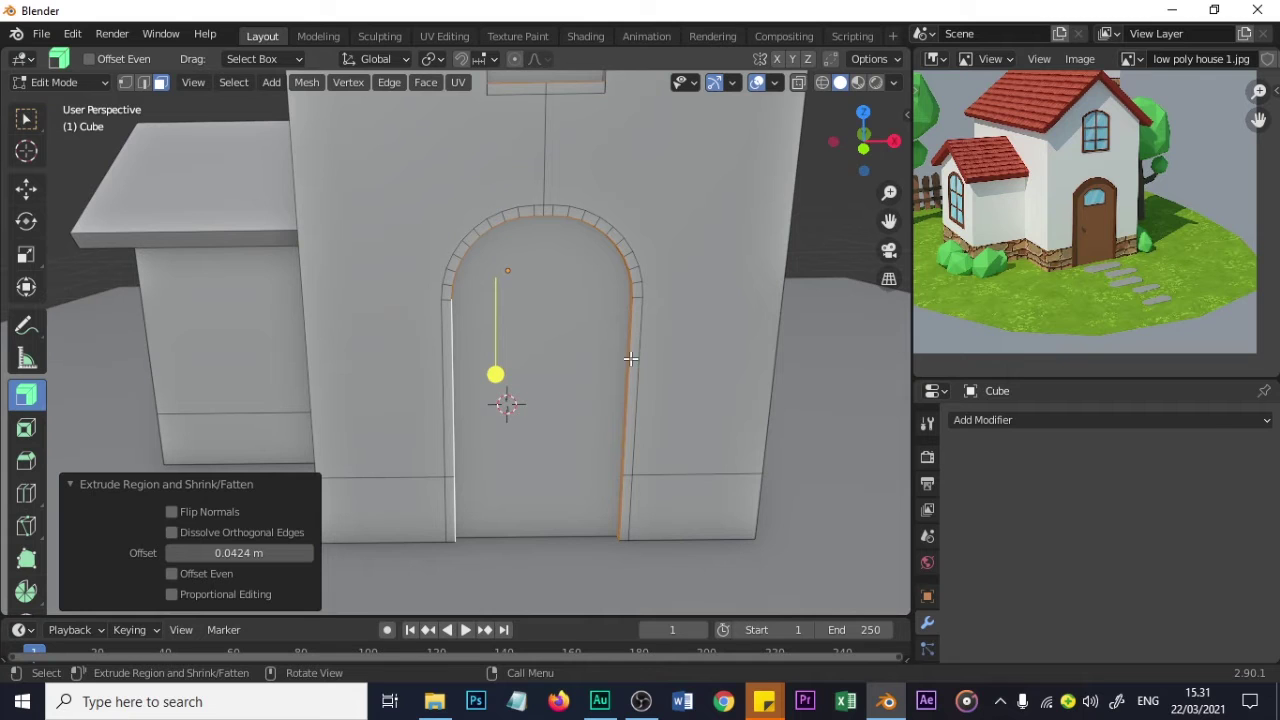
# - Try to select the front faces of the door frame strip piece by piece on both jambs and the arch
pyautogui.click(633, 358)
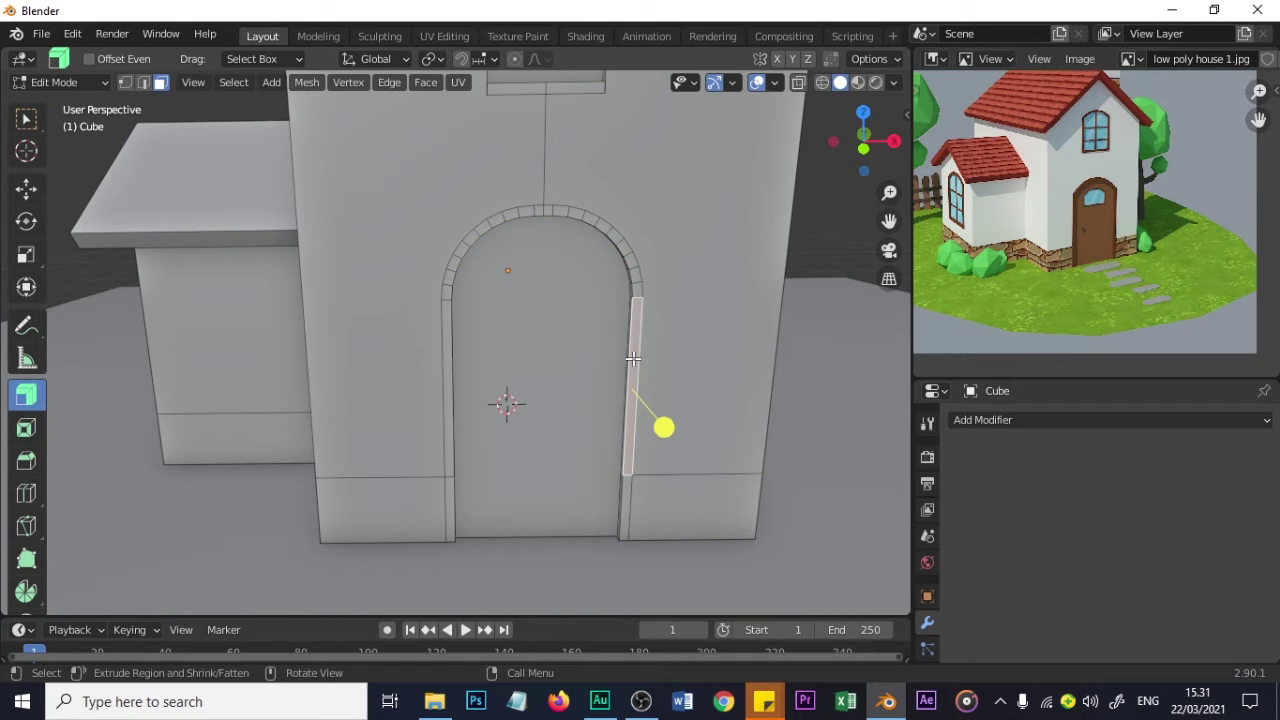
pyautogui.keyDown('shift'); pyautogui.click(623, 503); pyautogui.keyUp('shift')
pyautogui.moveTo(503, 466); pyautogui.dragTo(429, 383, button='middle')
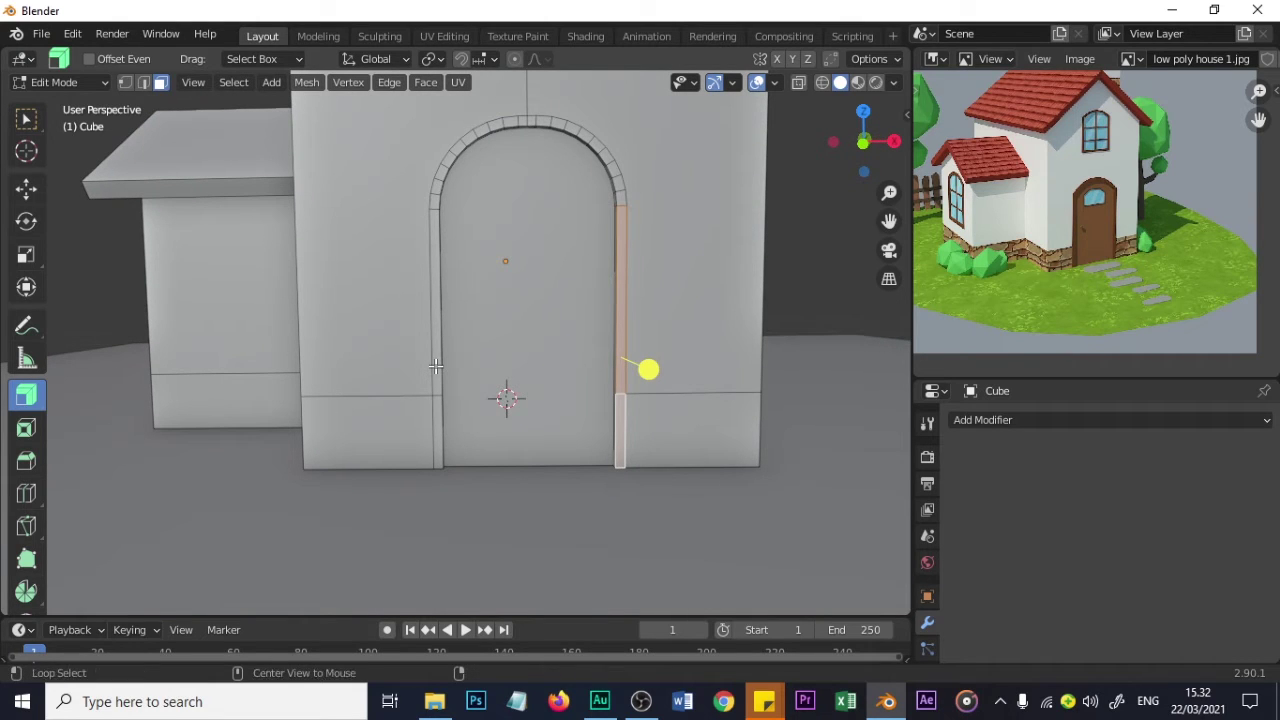
pyautogui.click(432, 306)
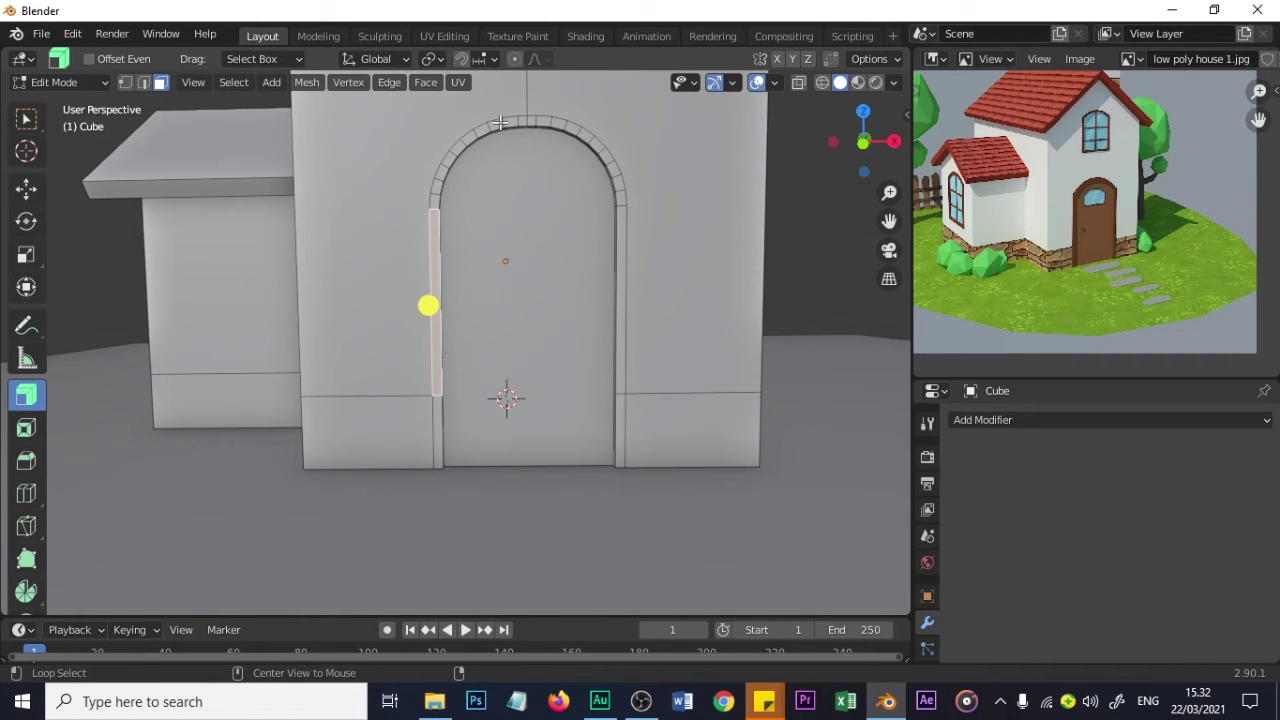
pyautogui.keyDown('alt'); pyautogui.click(502, 121); pyautogui.keyUp('alt')
pyautogui.moveTo(520, 240); pyautogui.dragTo(456, 290, button='middle')
pyautogui.click(424, 381)
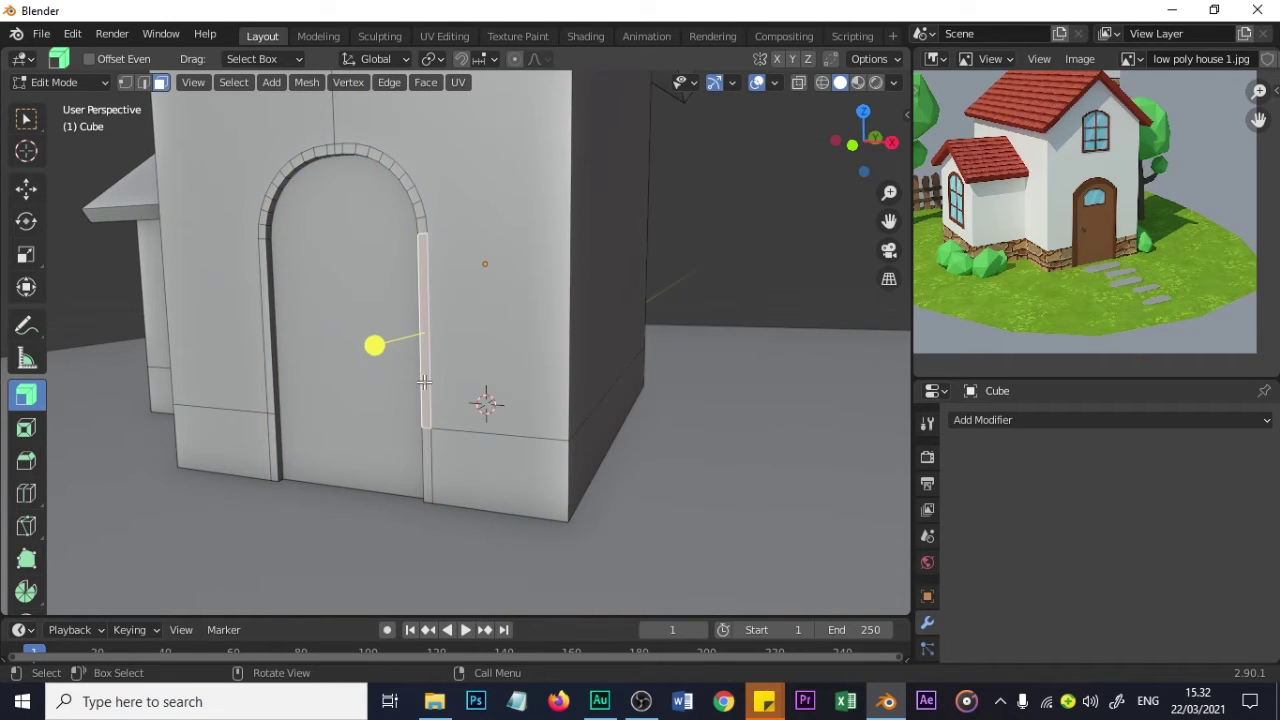
pyautogui.keyDown('ctrl'); pyautogui.click(427, 460); pyautogui.keyUp('ctrl')
pyautogui.moveTo(423, 390); pyautogui.dragTo(563, 239, button='middle')
pyautogui.keyDown('ctrl'); pyautogui.click(564, 219); pyautogui.keyUp('ctrl')
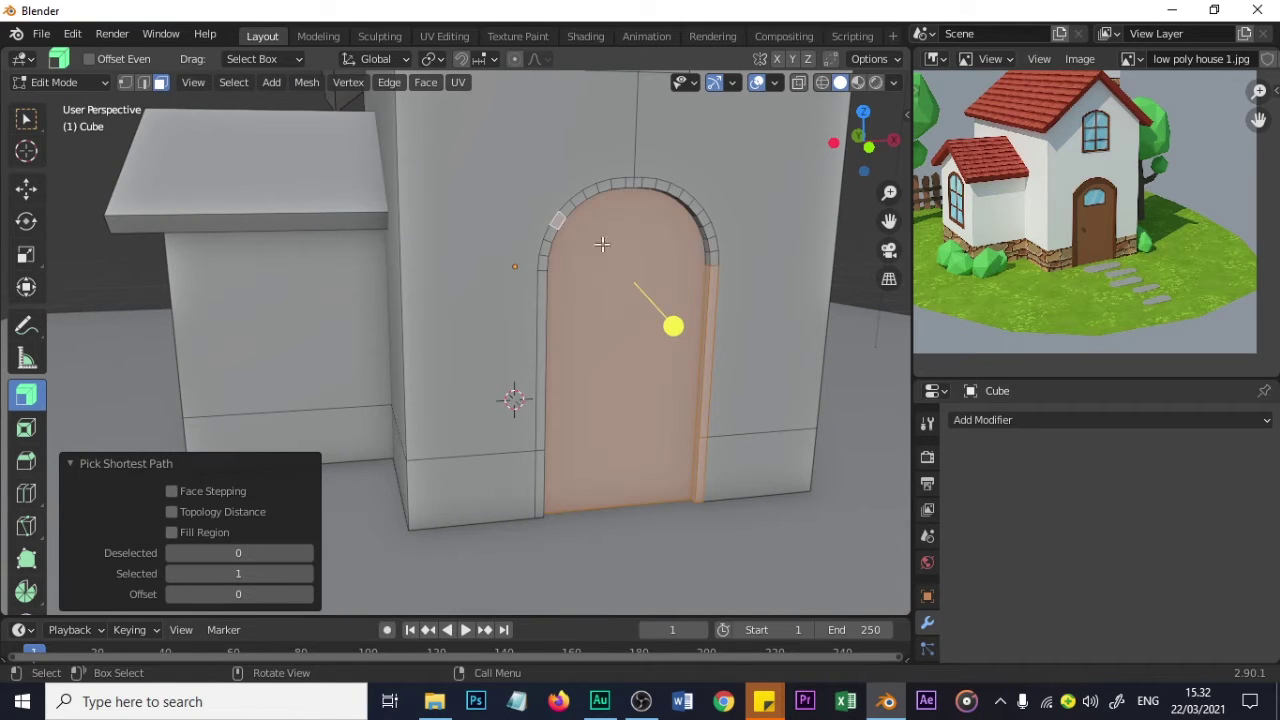
# - Try to select the entire ring of door frame faces with a face loop selection
pyautogui.click(698, 207)
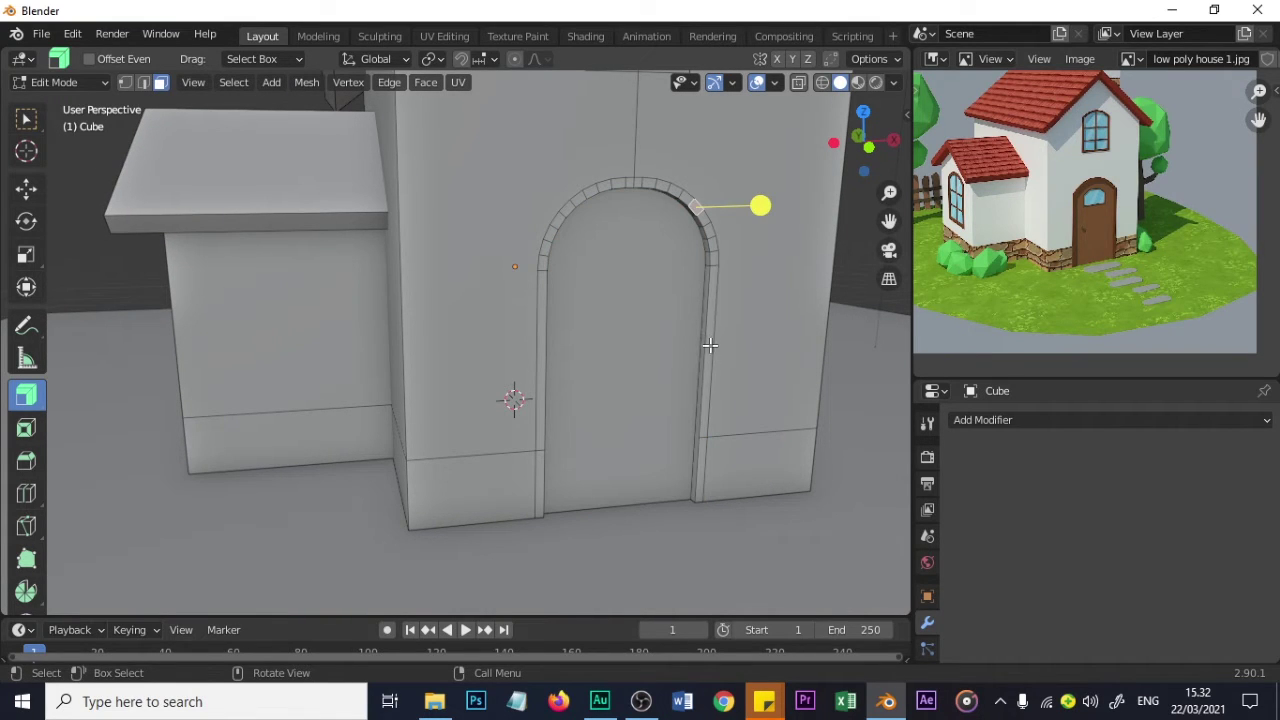
pyautogui.click(709, 345)
pyautogui.keyDown('alt'); pyautogui.click(678, 192); pyautogui.keyUp('alt')
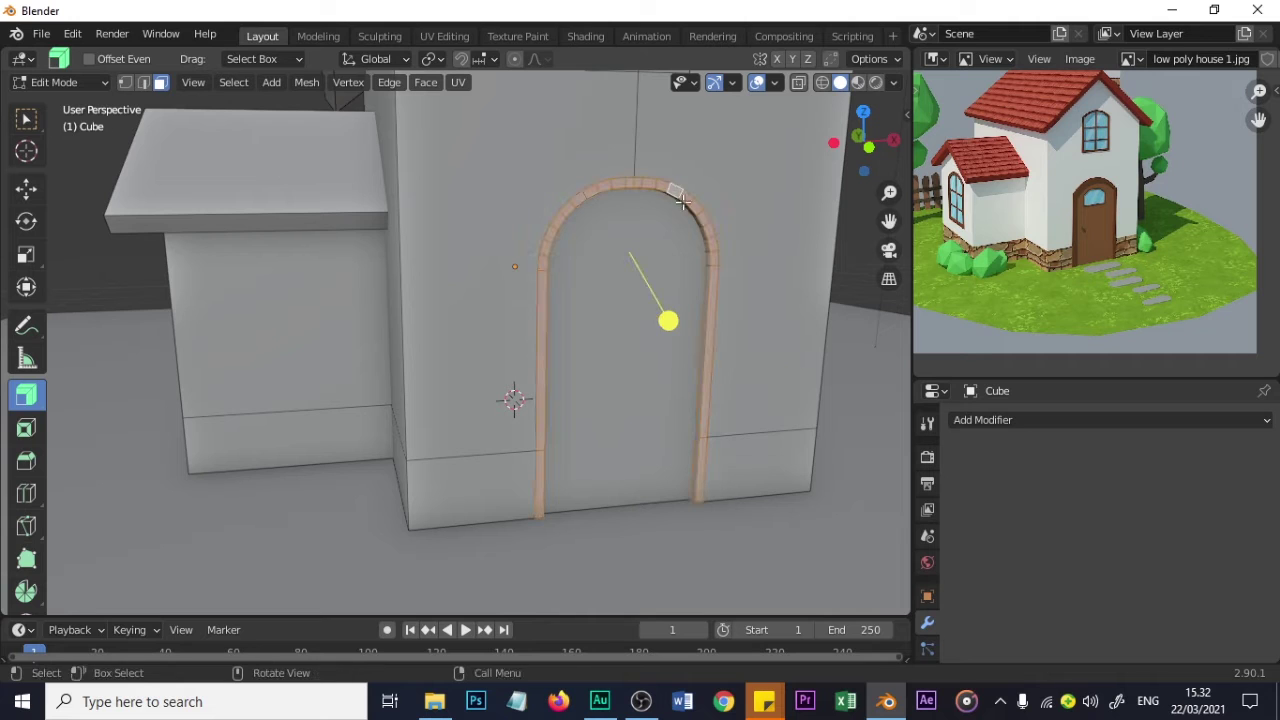
pyautogui.scroll(4, 671, 334)
pyautogui.keyDown('shift'); pyautogui.moveTo(734, 323); pyautogui.dragTo(603, 351, button='middle'); pyautogui.keyUp('shift')
pyautogui.scroll(-2, 598, 330)
pyautogui.scroll(2, 598, 330)
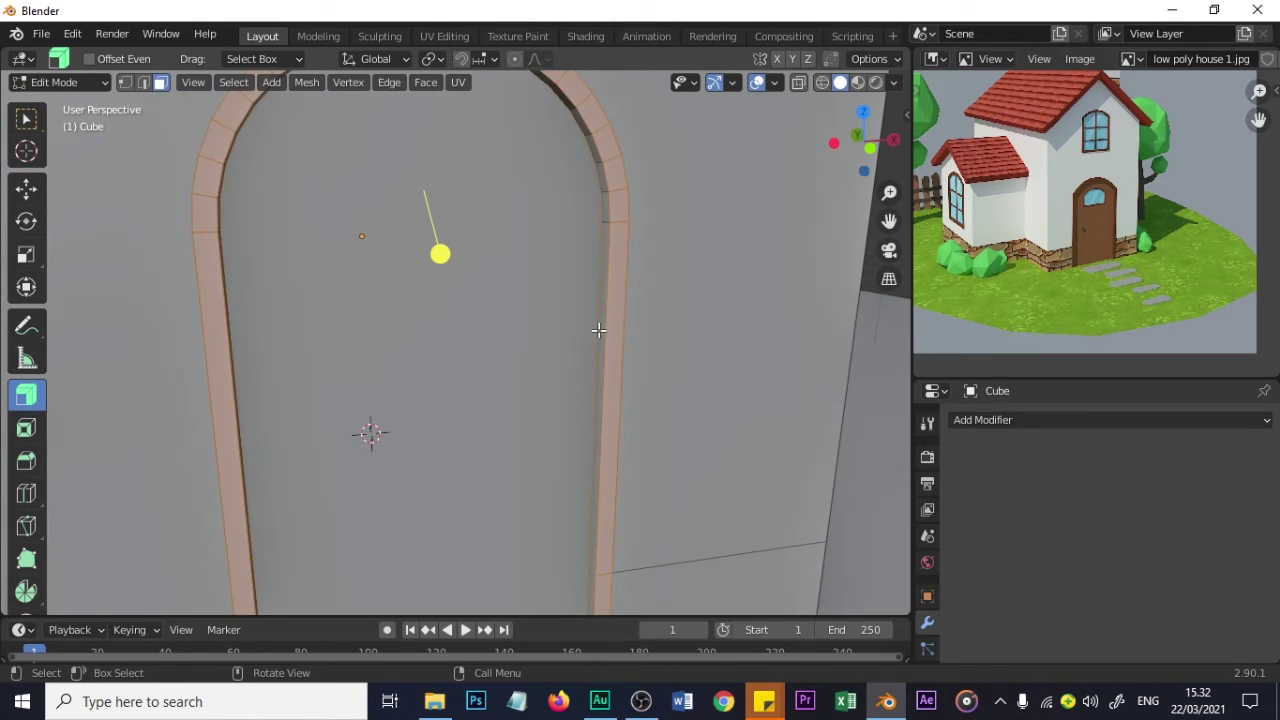
# - Try to select the door frame's right jamb faces individually and extend the selection across the arch with Fill Region
pyautogui.click(619, 323)
pyautogui.keyDown('shift'); pyautogui.click(619, 201); pyautogui.keyUp('shift')
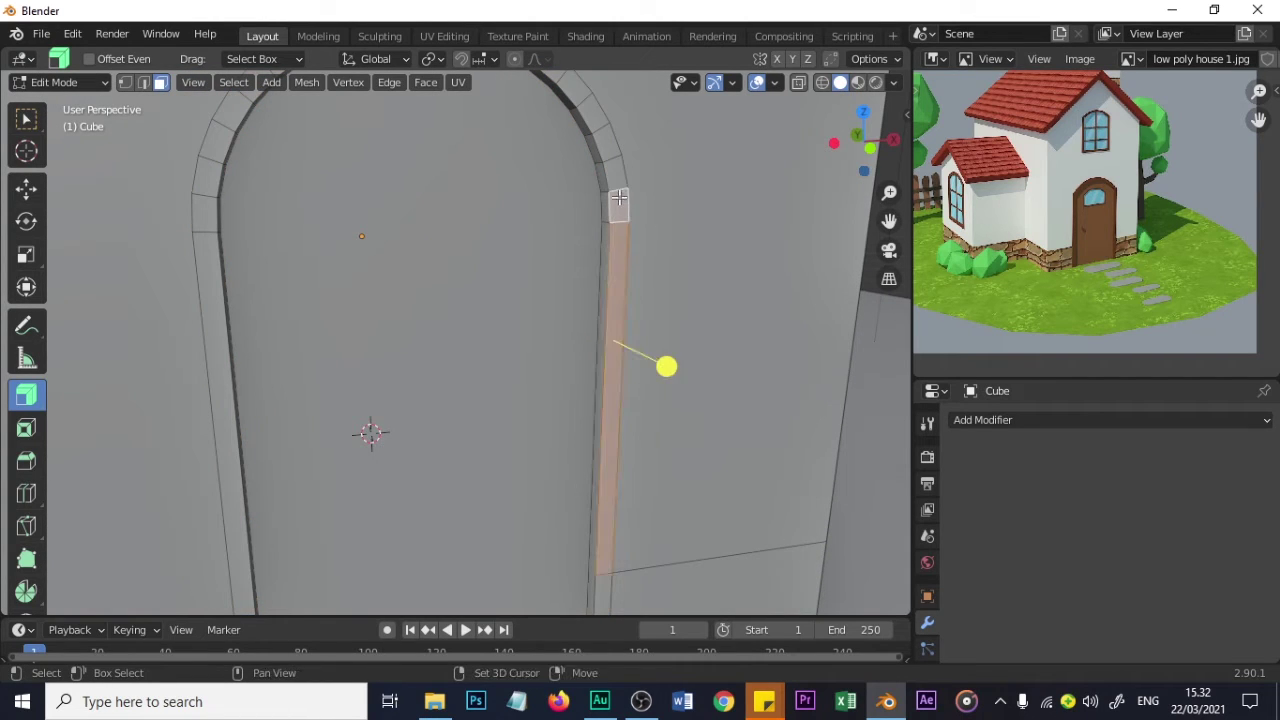
pyautogui.keyDown('shift'); pyautogui.click(612, 168); pyautogui.keyUp('shift')
pyautogui.keyDown('shift'); pyautogui.click(568, 86); pyautogui.keyUp('shift')
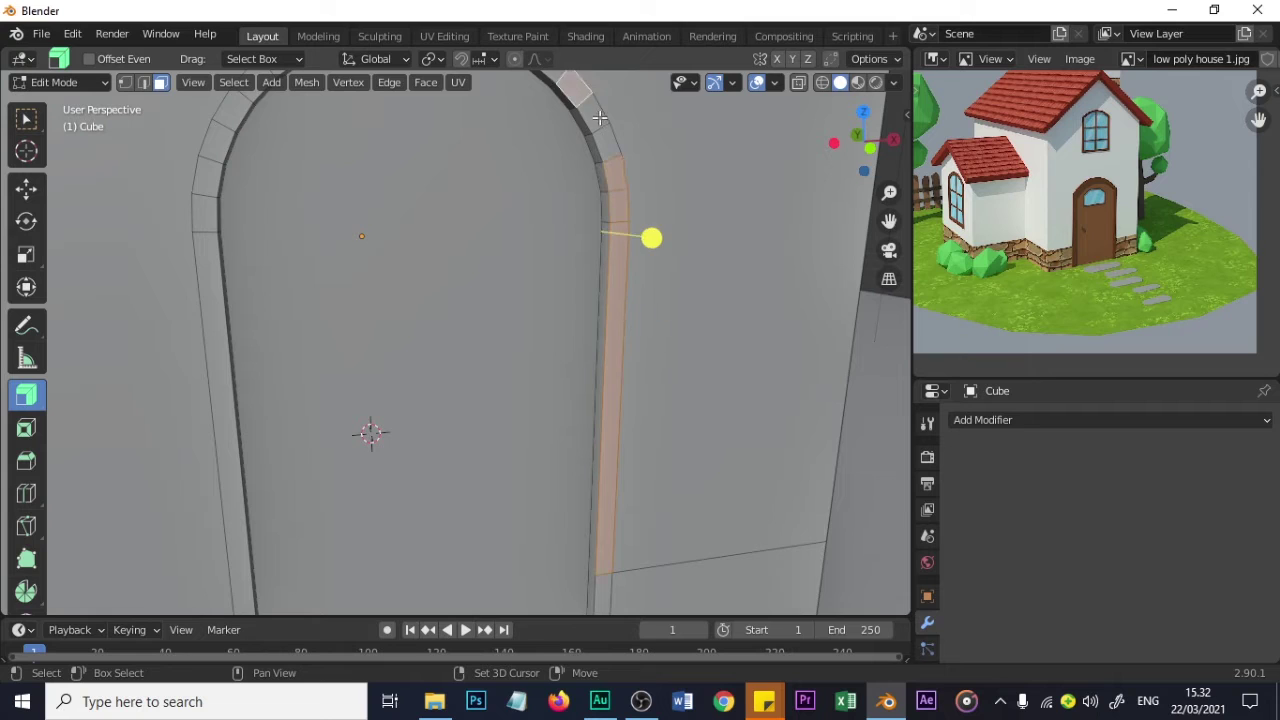
pyautogui.scroll(-3, 595, 120)
pyautogui.moveTo(595, 120); pyautogui.dragTo(594, 417, button='middle')
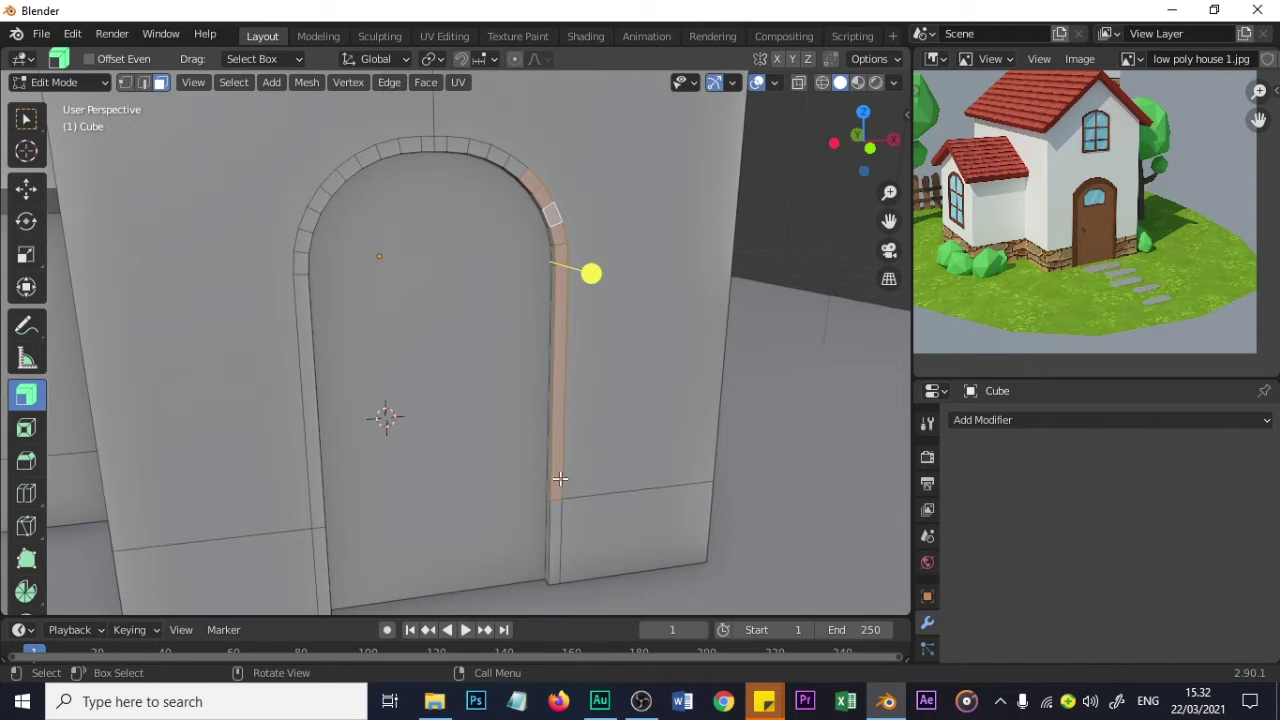
pyautogui.keyDown('shift'); pyautogui.click(555, 514); pyautogui.keyUp('shift')
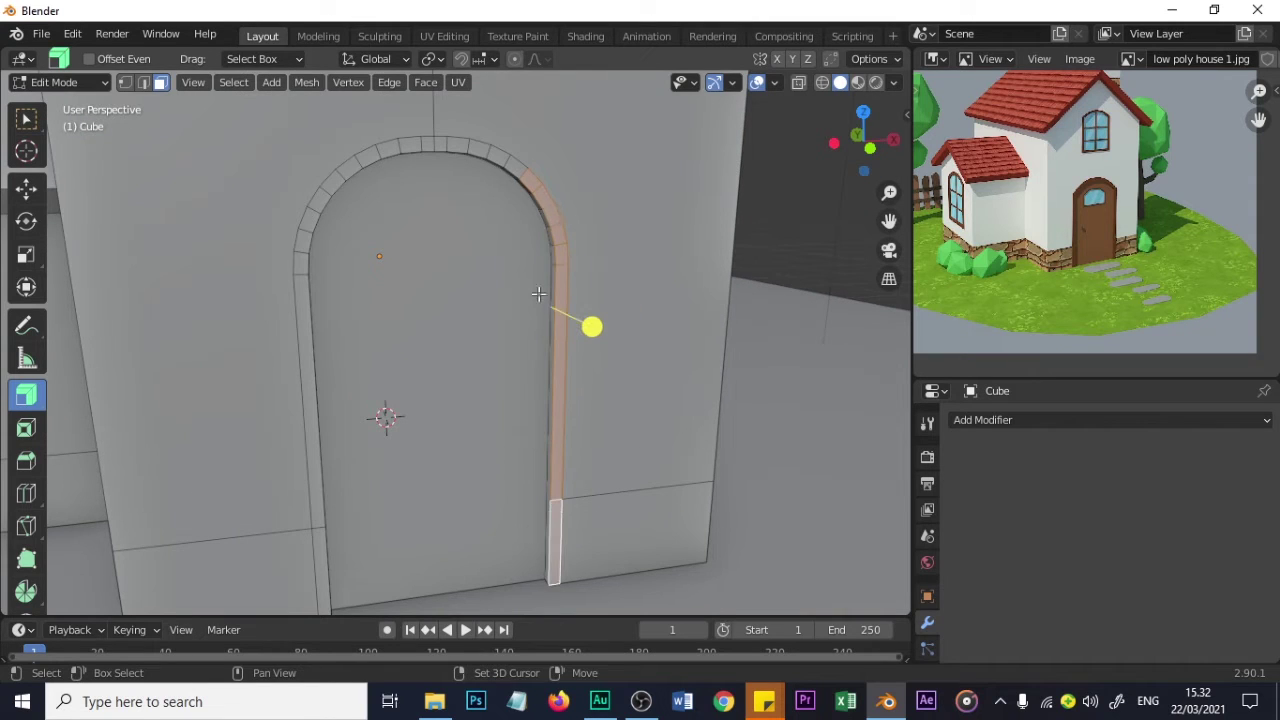
pyautogui.keyDown('ctrl'); pyautogui.keyDown('shift'); pyautogui.click(369, 157); pyautogui.keyUp('shift'); pyautogui.keyUp('ctrl')
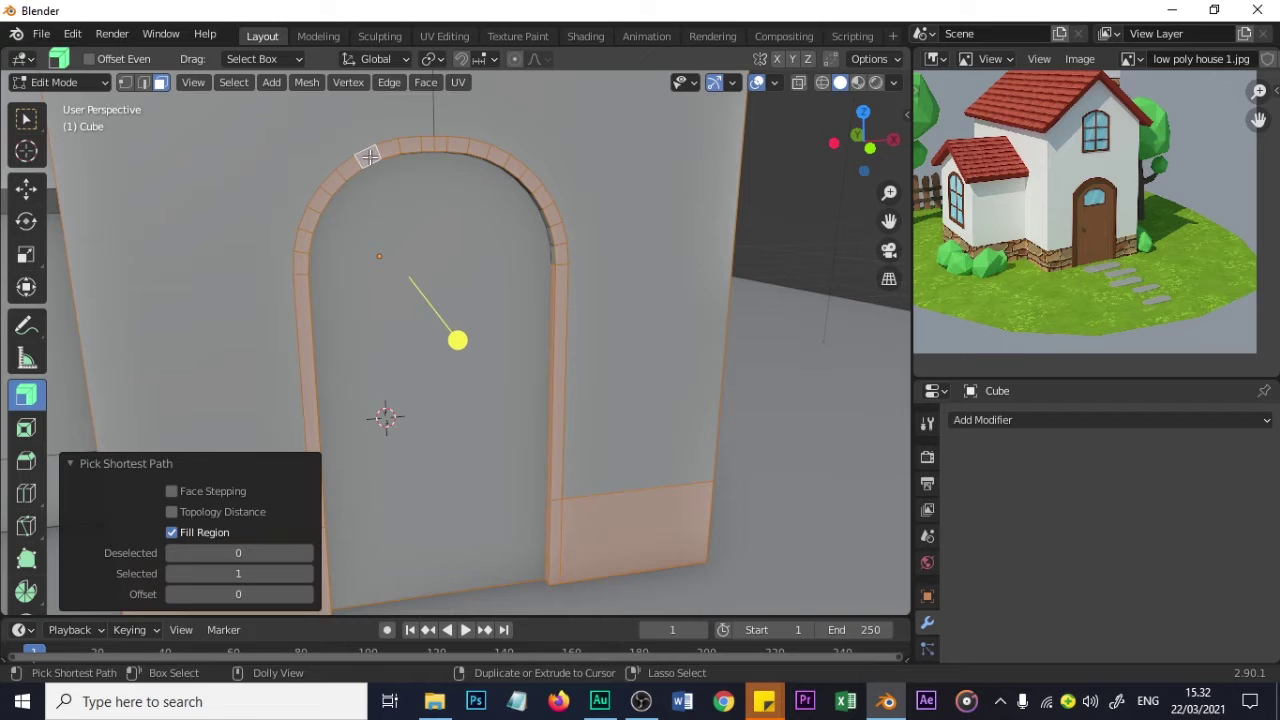
# - Try to select only the right half of the door arch's front faces with a filled shortest path
pyautogui.click(467, 148)
pyautogui.keyDown('shift'); pyautogui.click(553, 215); pyautogui.keyUp('shift')
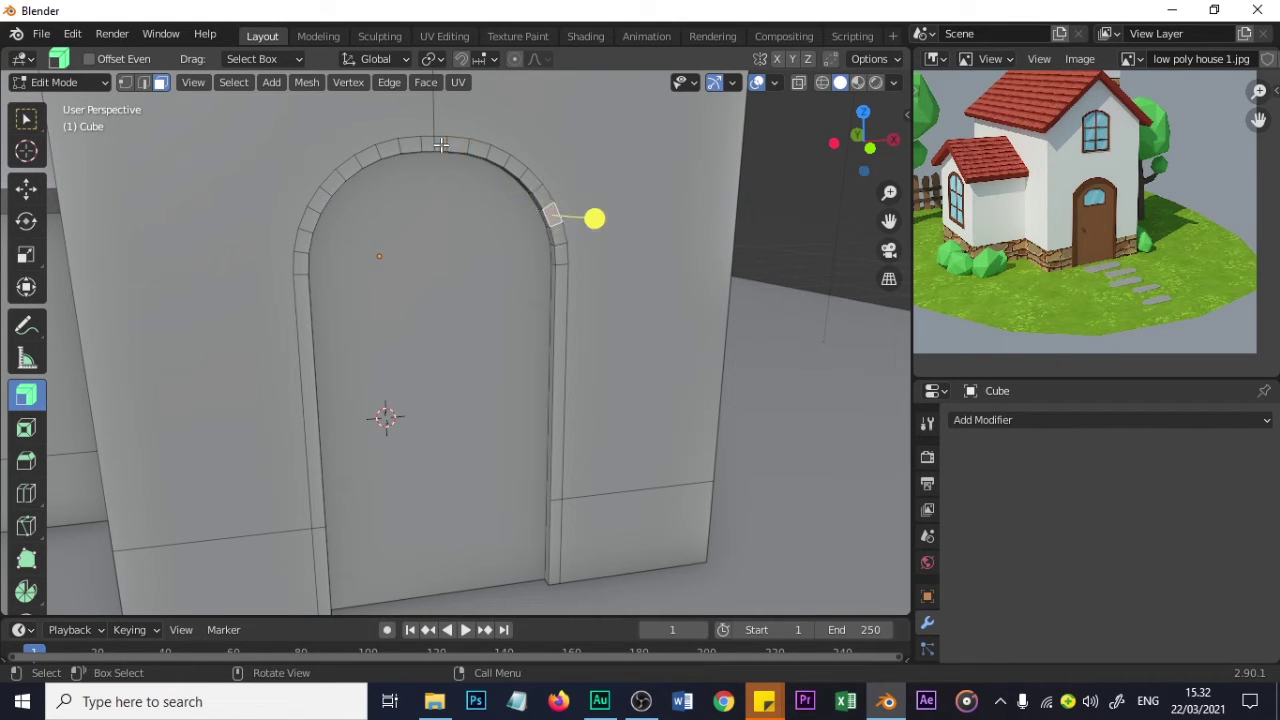
pyautogui.keyDown('ctrl'); pyautogui.keyDown('shift'); pyautogui.click(561, 255); pyautogui.keyUp('shift'); pyautogui.keyUp('ctrl')
pyautogui.moveTo(509, 301); pyautogui.dragTo(541, 278, button='middle')
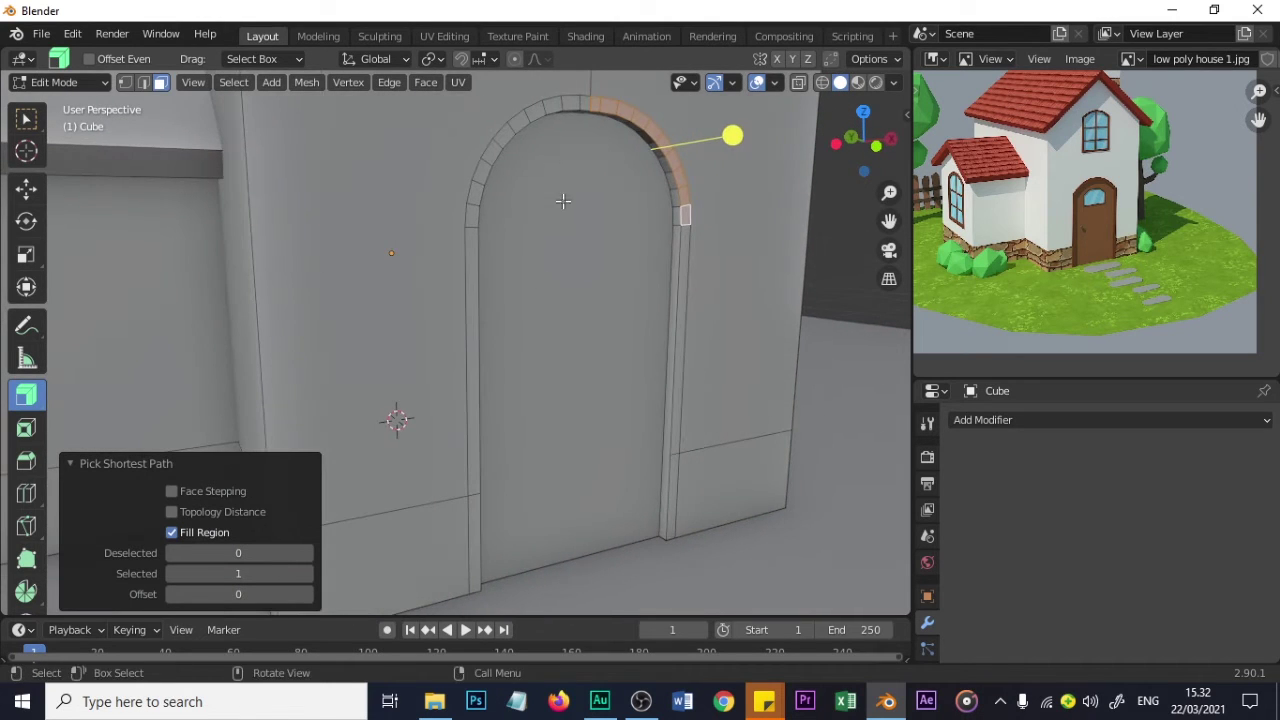
pyautogui.moveTo(563, 201); pyautogui.dragTo(543, 163, button='middle')
# - Select all front faces of the door frame, following the arch and both jambs to the ground with shortest-path picks
pyautogui.click(553, 127)
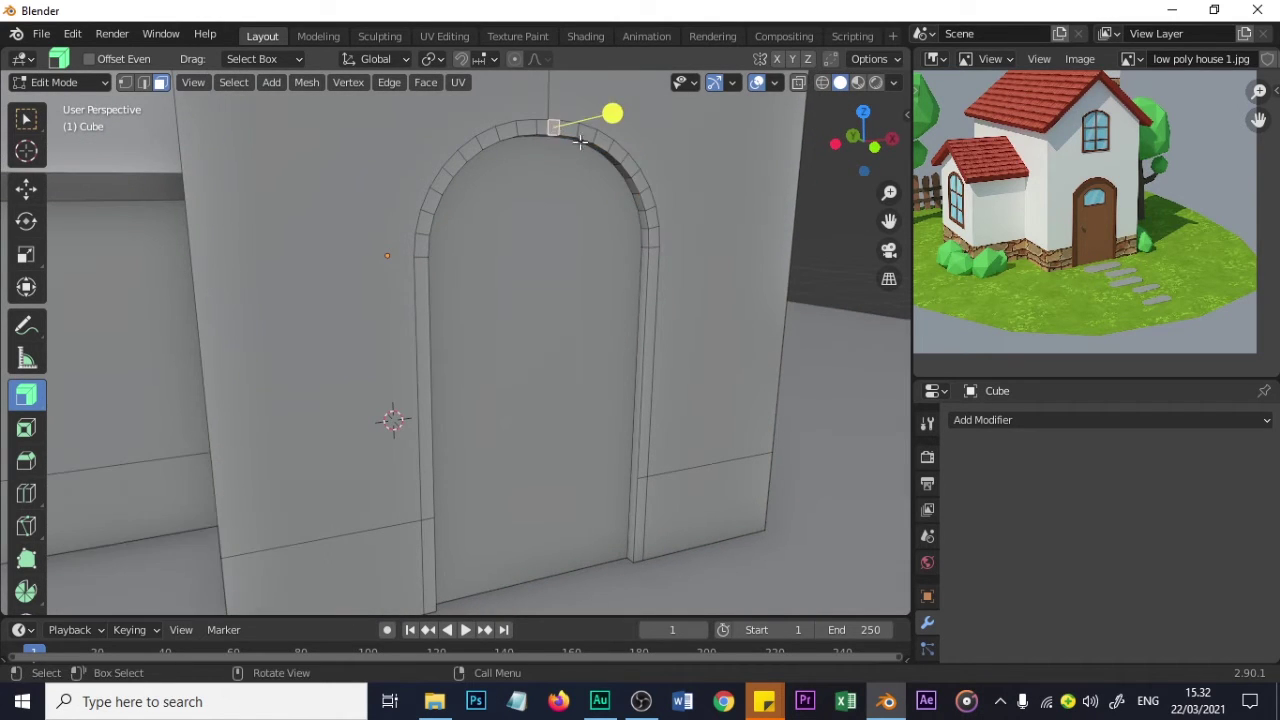
pyautogui.press('ctrl')
pyautogui.keyDown('ctrl'); pyautogui.click(651, 240); pyautogui.keyUp('ctrl')
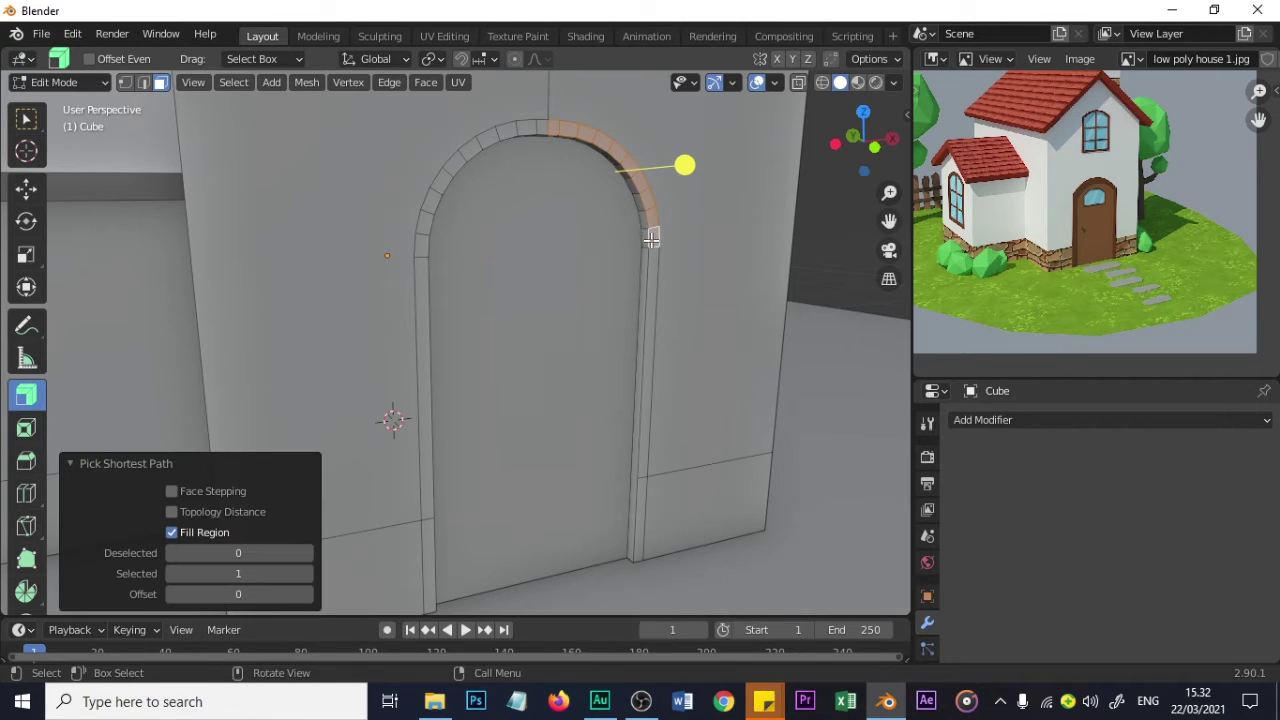
pyautogui.press('ctrl')
pyautogui.keyDown('ctrl'); pyautogui.click(641, 500); pyautogui.keyUp('ctrl')
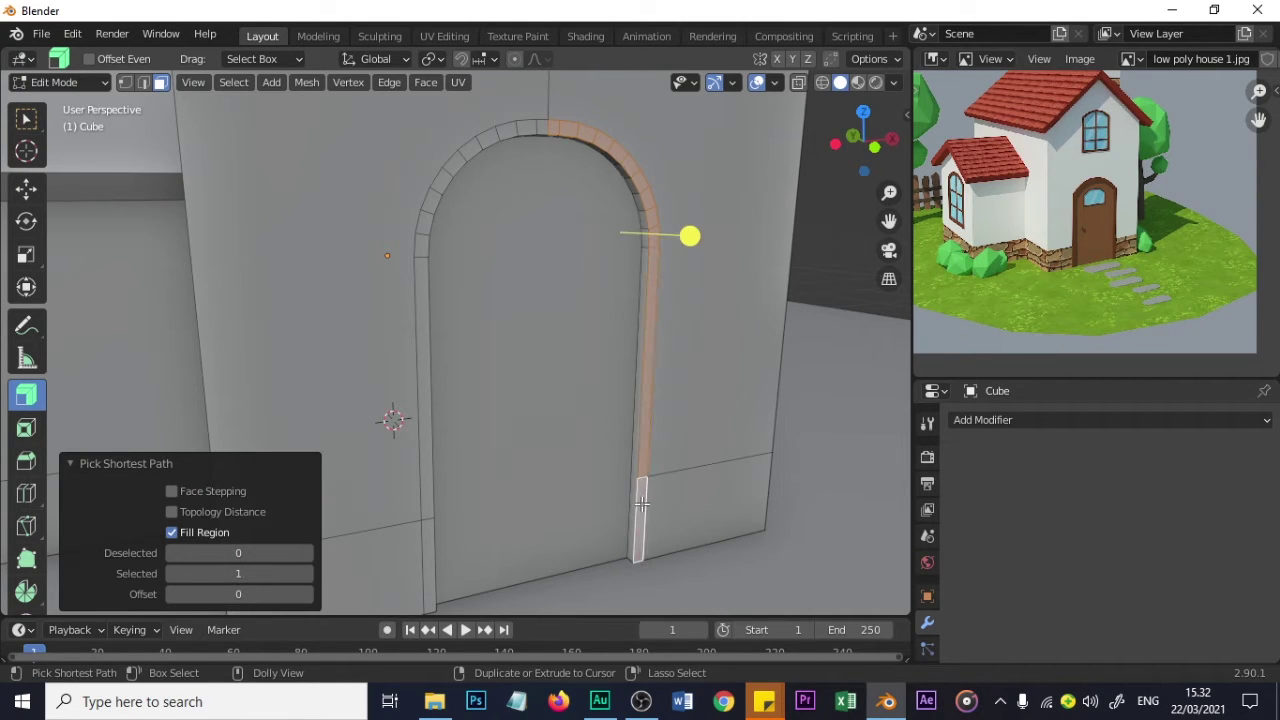
pyautogui.keyDown('ctrl'); pyautogui.click(539, 129); pyautogui.keyUp('ctrl')
pyautogui.moveTo(557, 194); pyautogui.dragTo(520, 223, button='middle')
pyautogui.hotkey('ctrl', 'z')
pyautogui.keyDown('ctrl'); pyautogui.click(604, 188); pyautogui.keyUp('ctrl')
pyautogui.keyDown('ctrl'); pyautogui.click(209, 500); pyautogui.keyUp('ctrl')
pyautogui.moveTo(209, 500); pyautogui.dragTo(362, 285, button='middle')
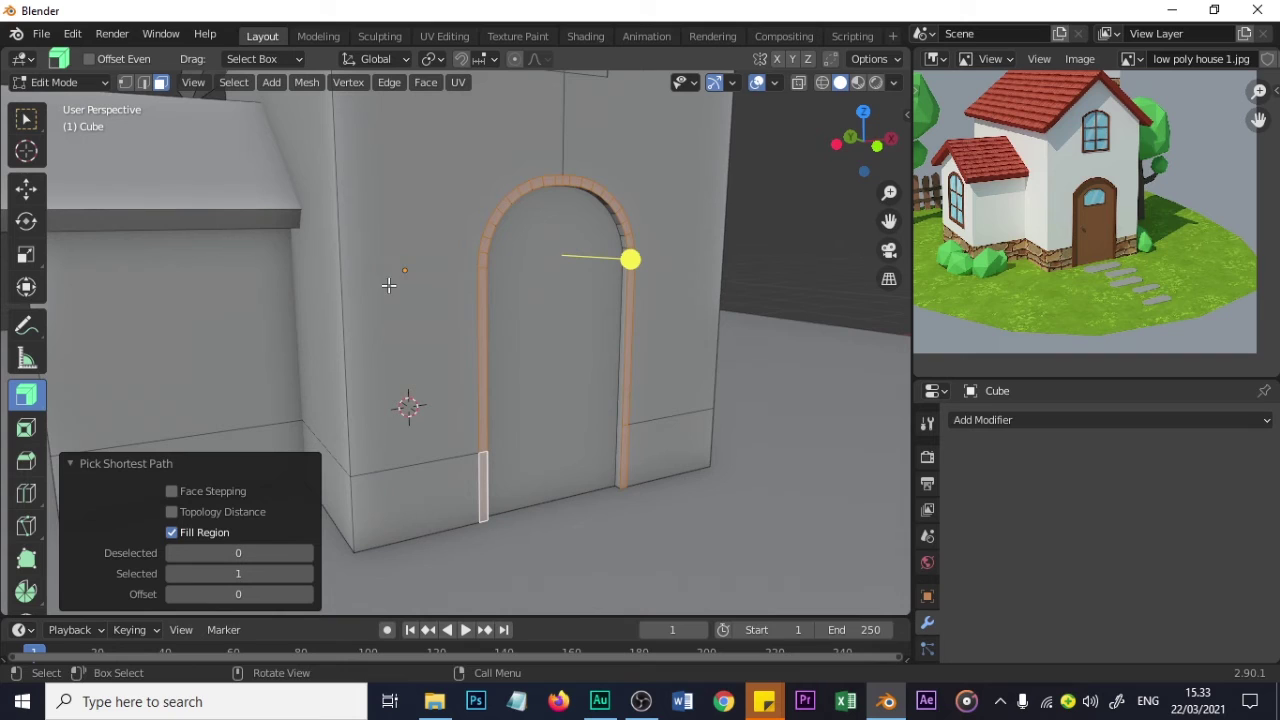
# - Extrude the selected door frame front faces outward so the frame stands out from the wall
pyautogui.press('e')
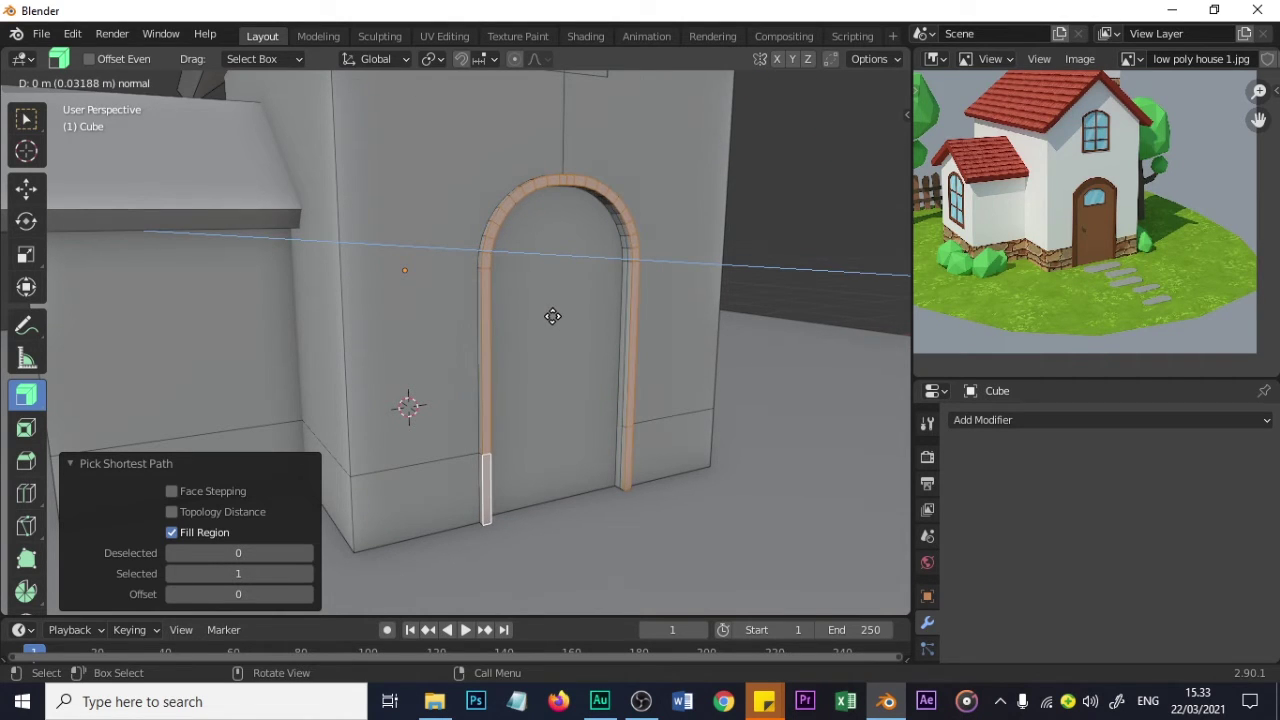
pyautogui.click(634, 257)
pyautogui.moveTo(634, 257); pyautogui.dragTo(557, 338, button='middle')
pyautogui.press('Tab')
pyautogui.press('Tab')
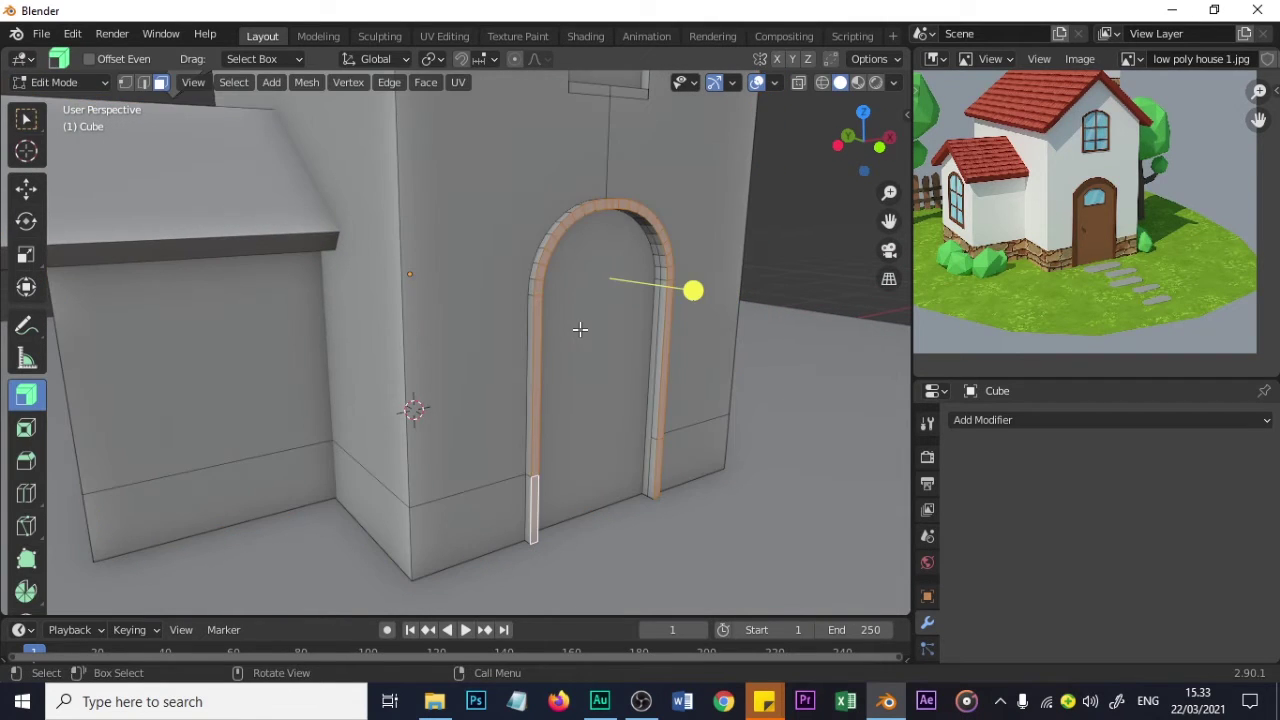
pyautogui.scroll(3, 581, 328)
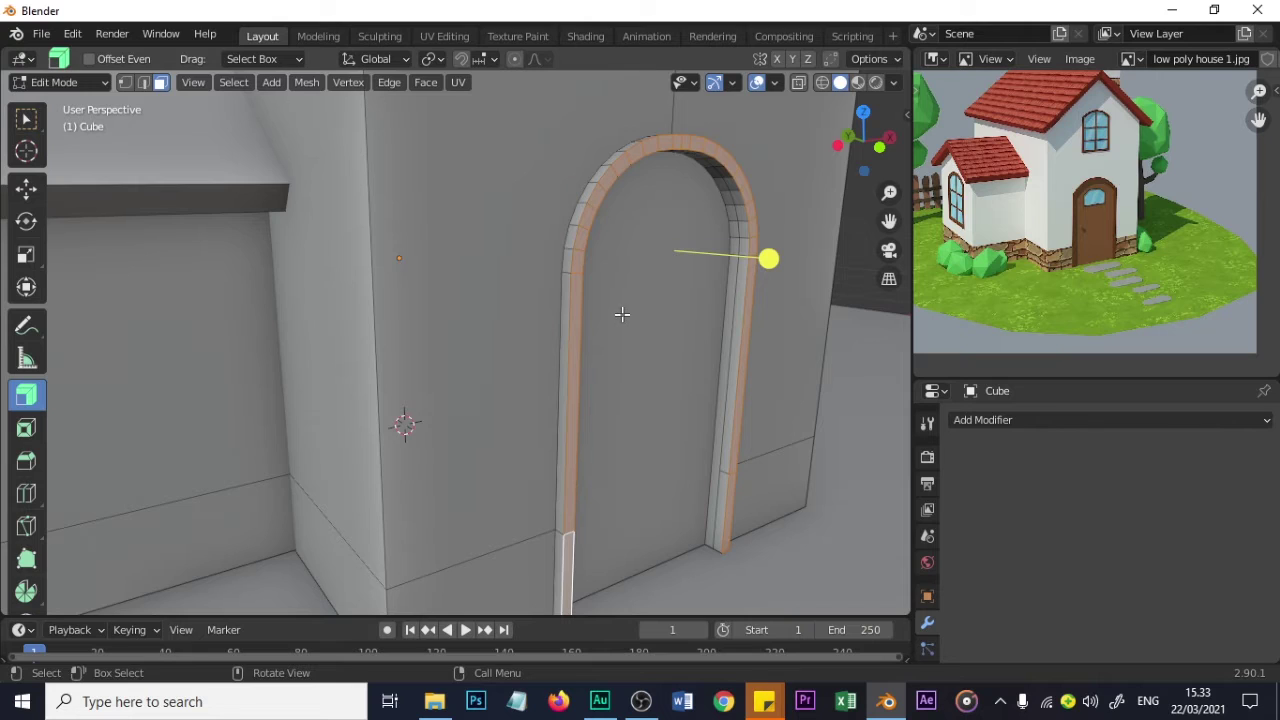
pyautogui.scroll(-2, 620, 314)
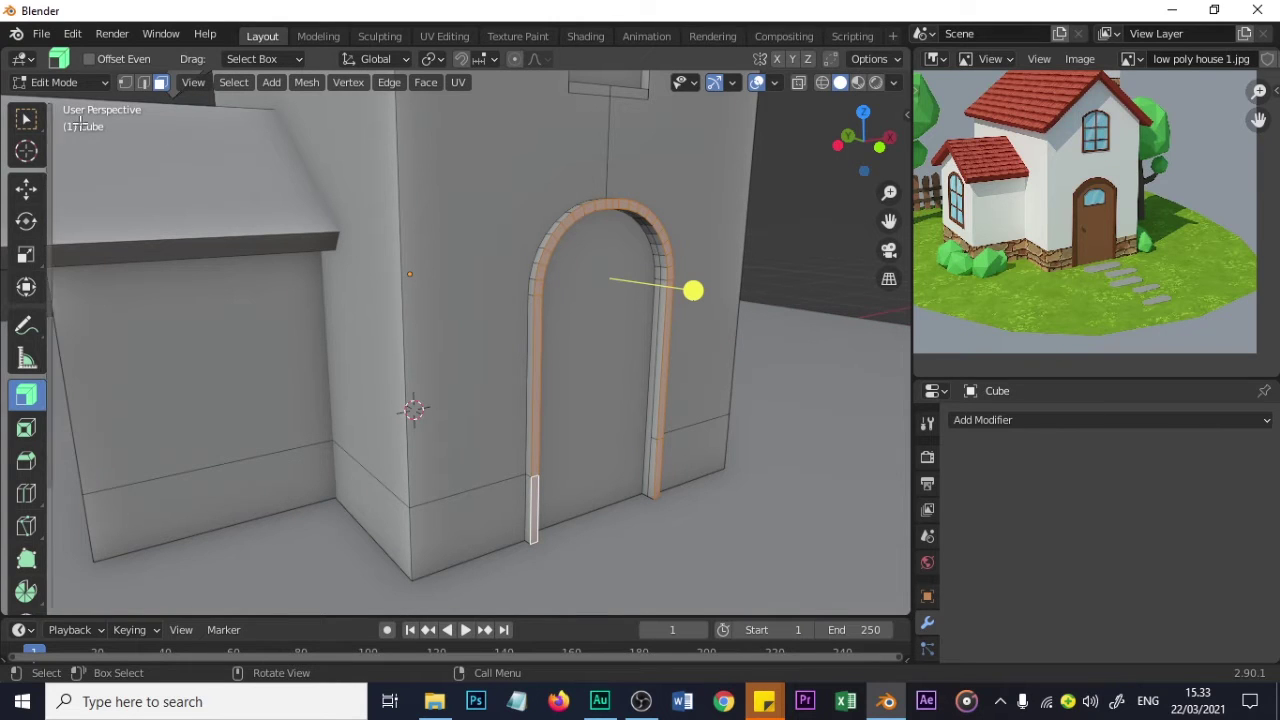
# - Move the frame's front faces slightly back toward the wall along the Y axis and return to Object Mode
pyautogui.click(28, 191)
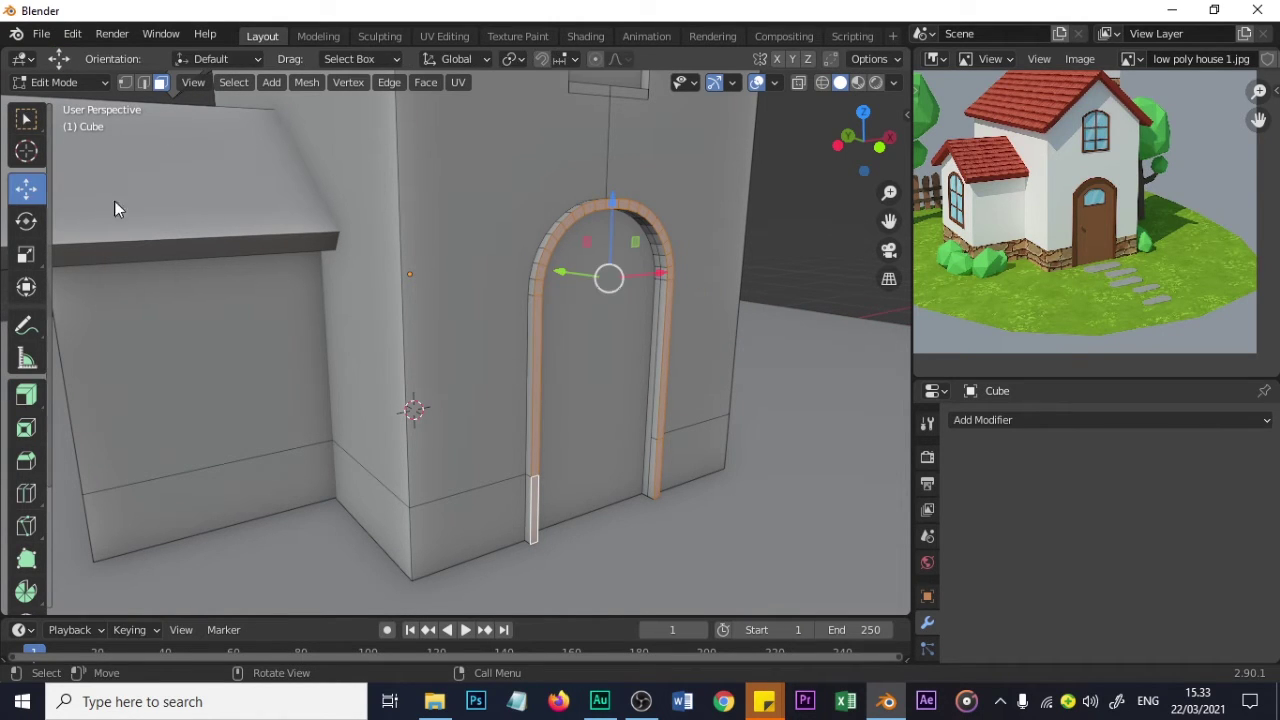
pyautogui.moveTo(568, 273); pyautogui.dragTo(566, 275)
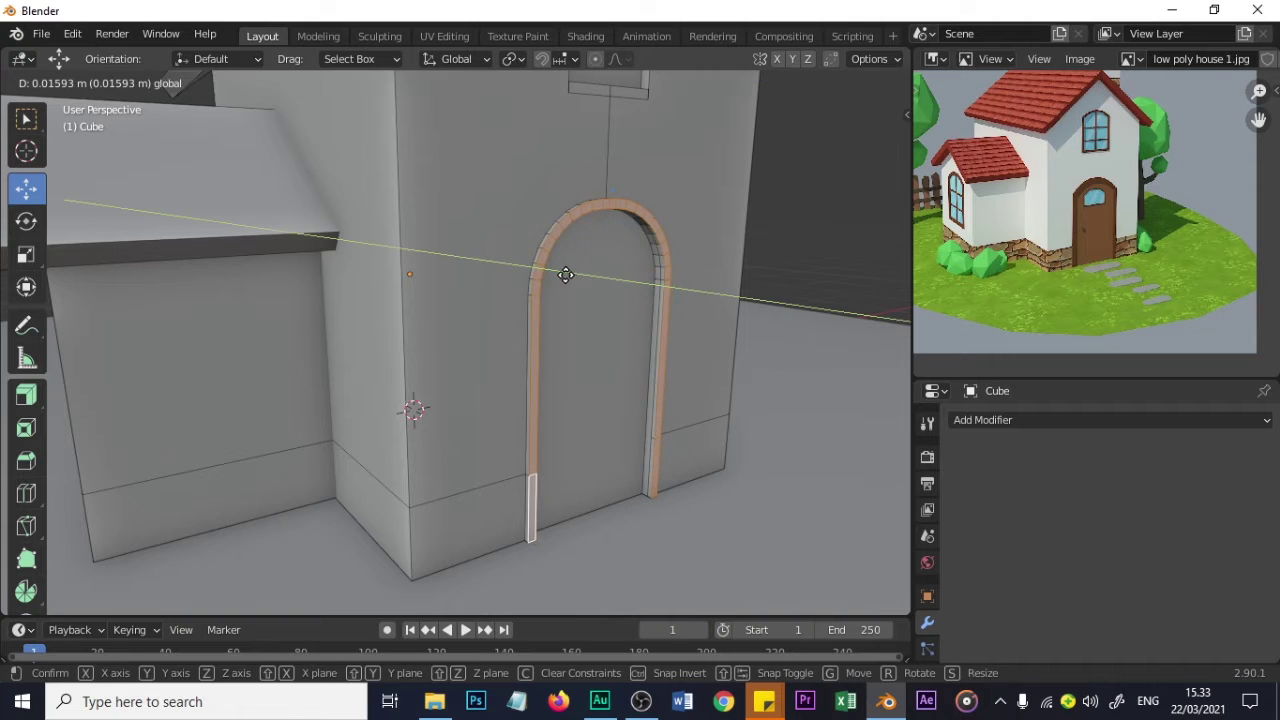
pyautogui.moveTo(566, 275); pyautogui.dragTo(566, 277)
pyautogui.press('Tab')
pyautogui.moveTo(566, 277); pyautogui.dragTo(554, 311, button='middle')
pyautogui.scroll(2, 540, 306)
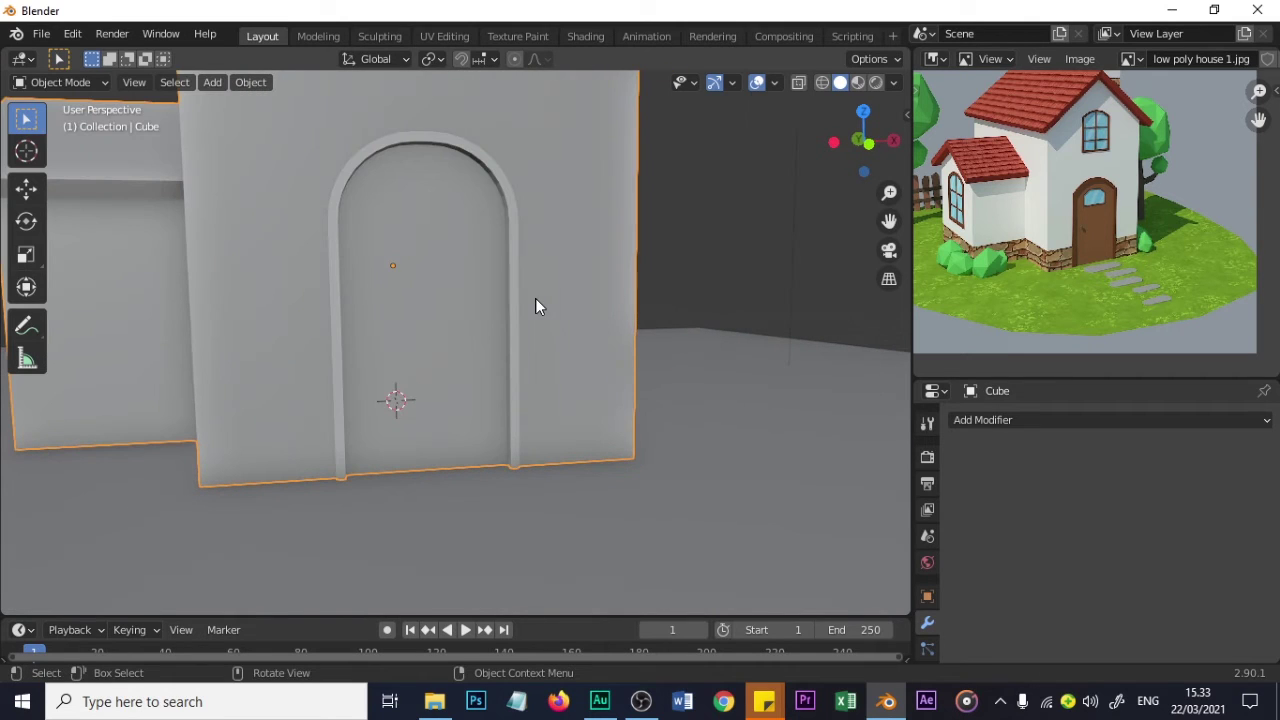
# - In Edit Mode, select the door panel face inside the arched frame and inset it by about 0.2 m
pyautogui.press('Tab')
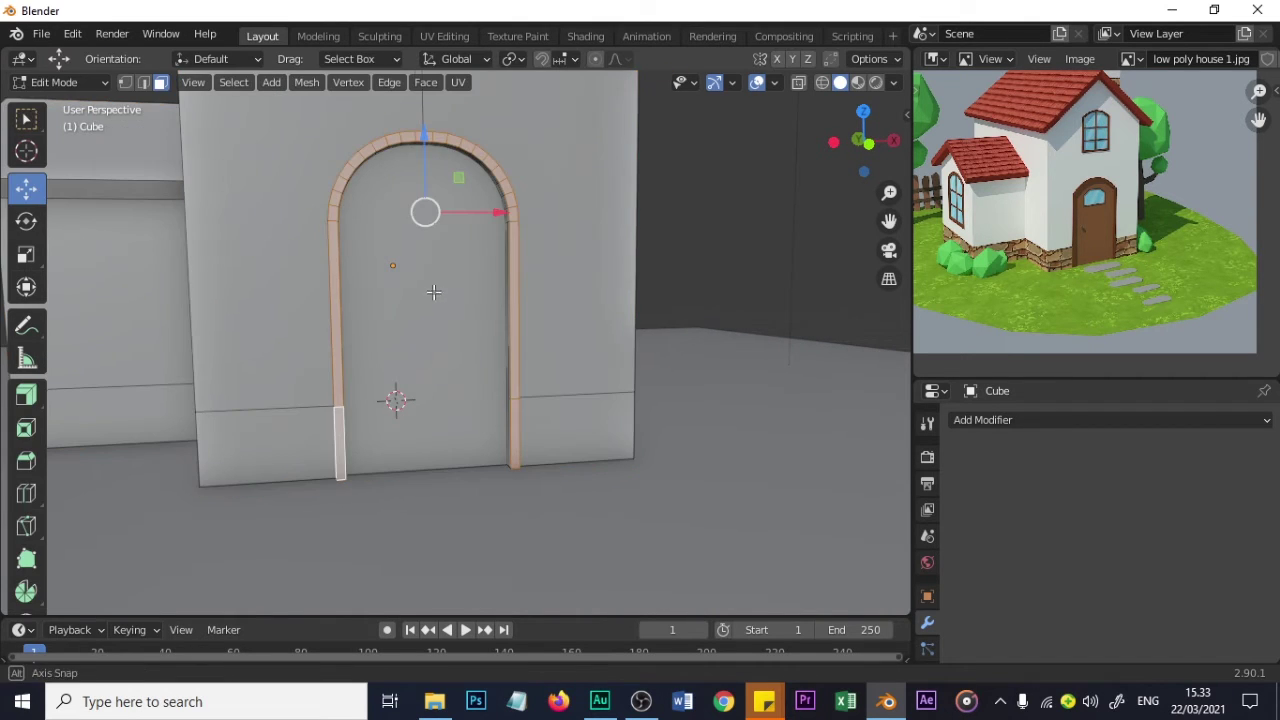
pyautogui.moveTo(440, 286); pyautogui.dragTo(420, 296, button='middle')
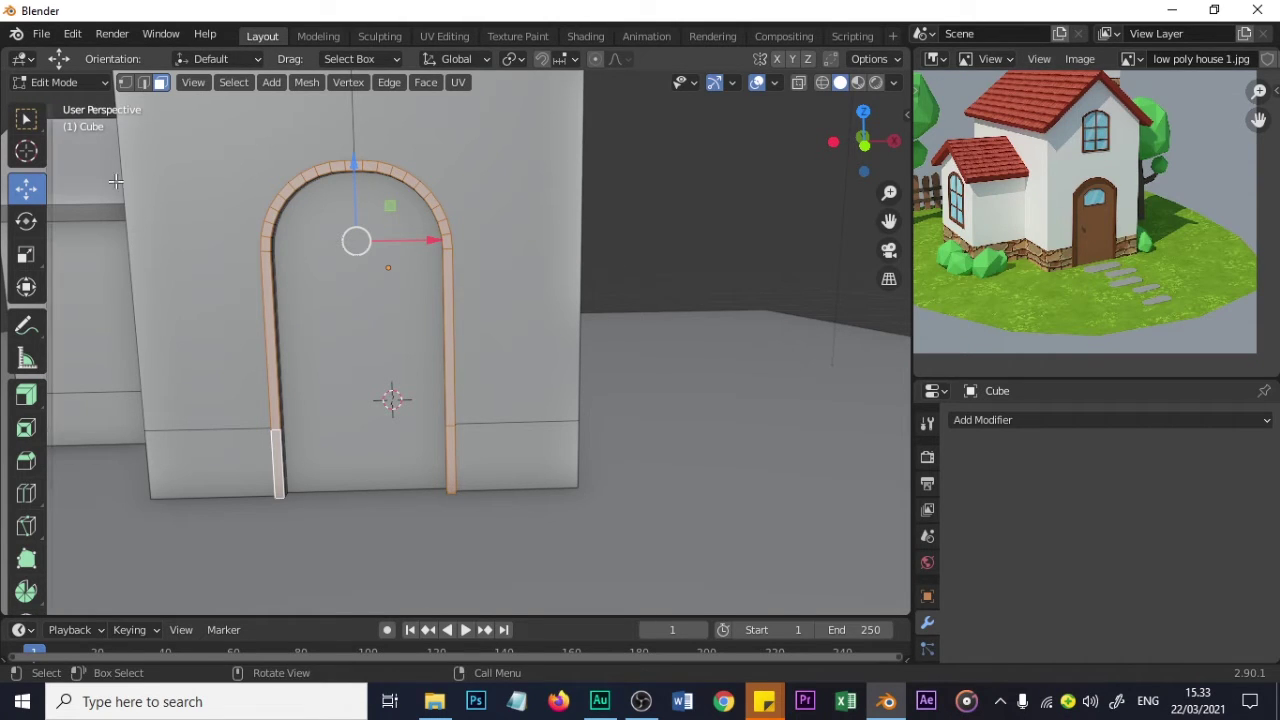
pyautogui.press('f')
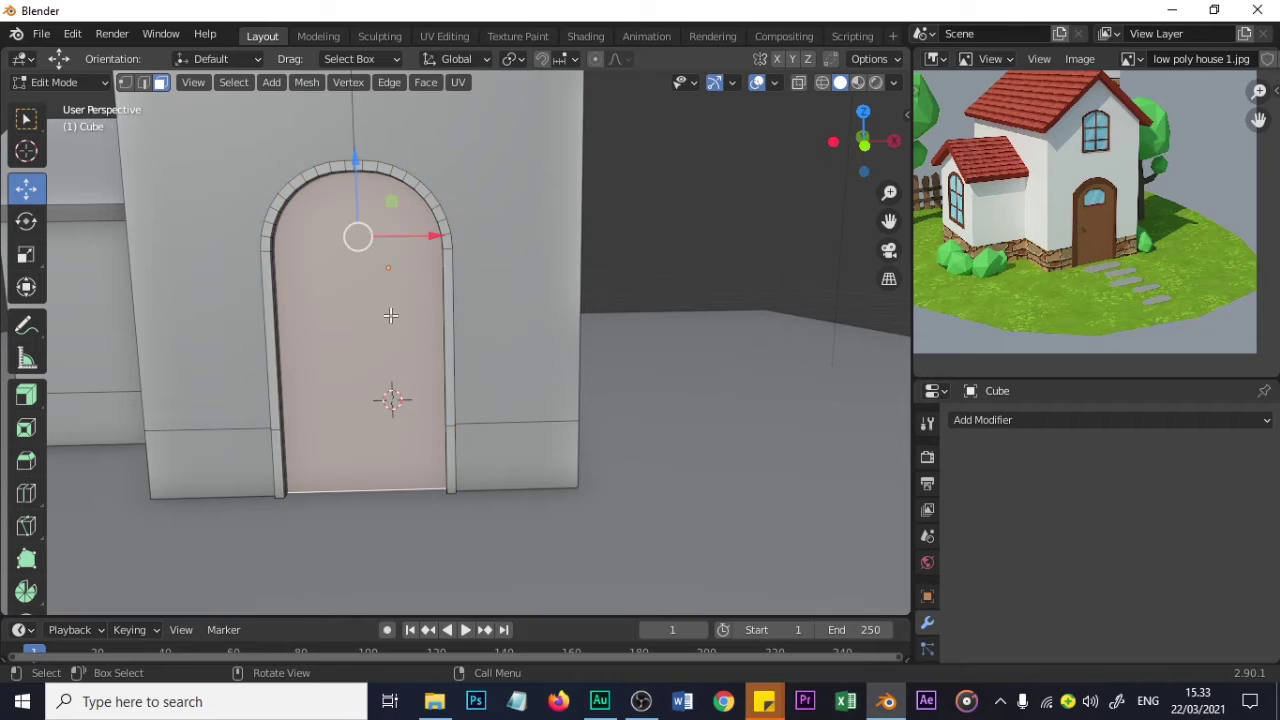
pyautogui.click(26, 119)
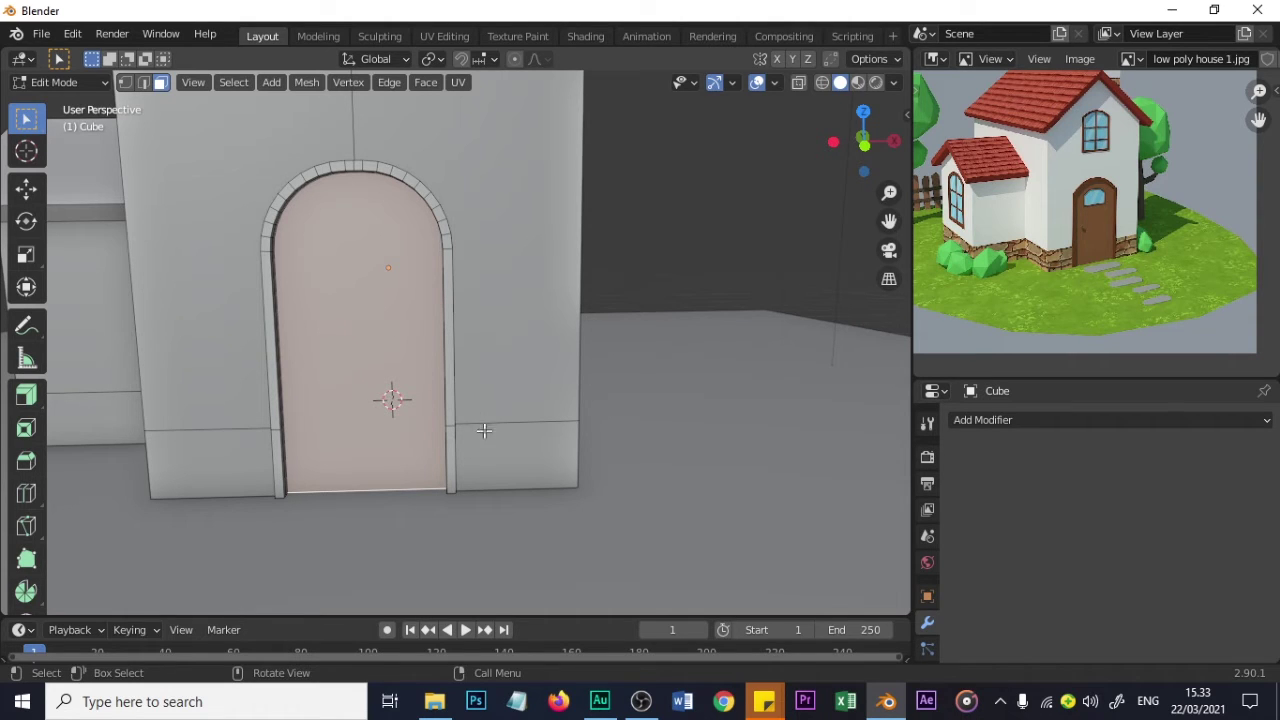
pyautogui.press('i')
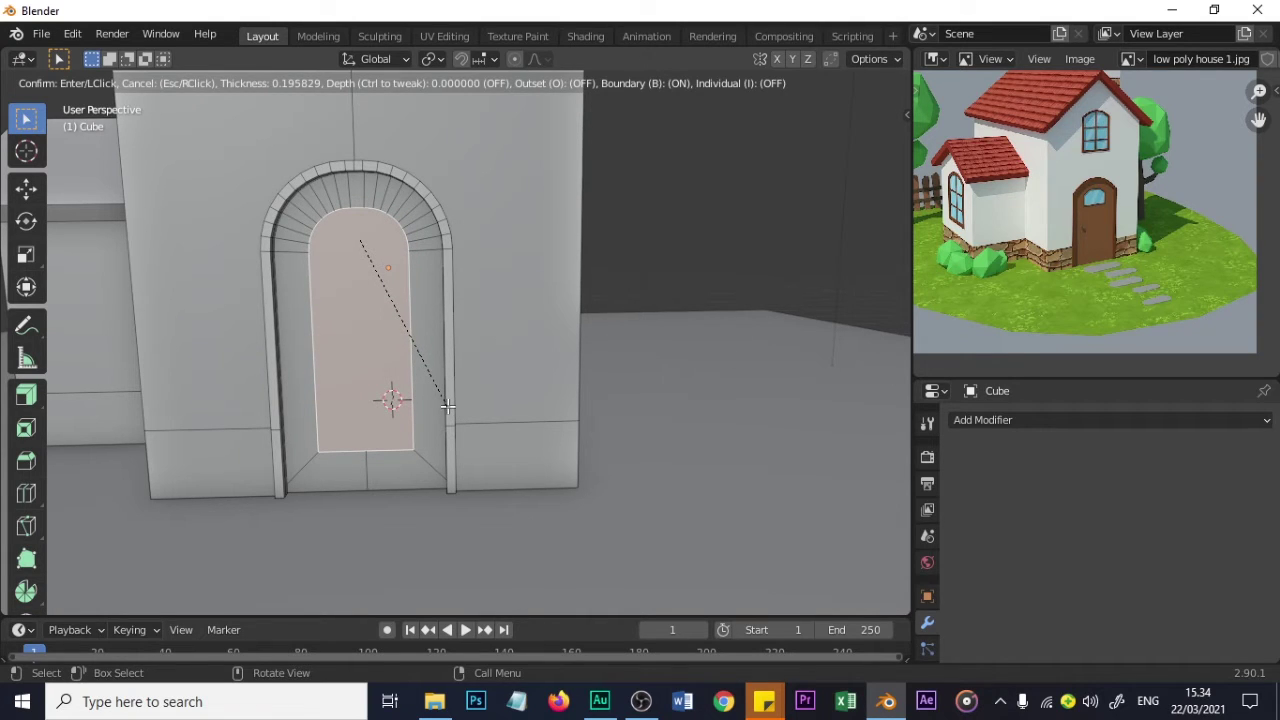
pyautogui.click(446, 411)
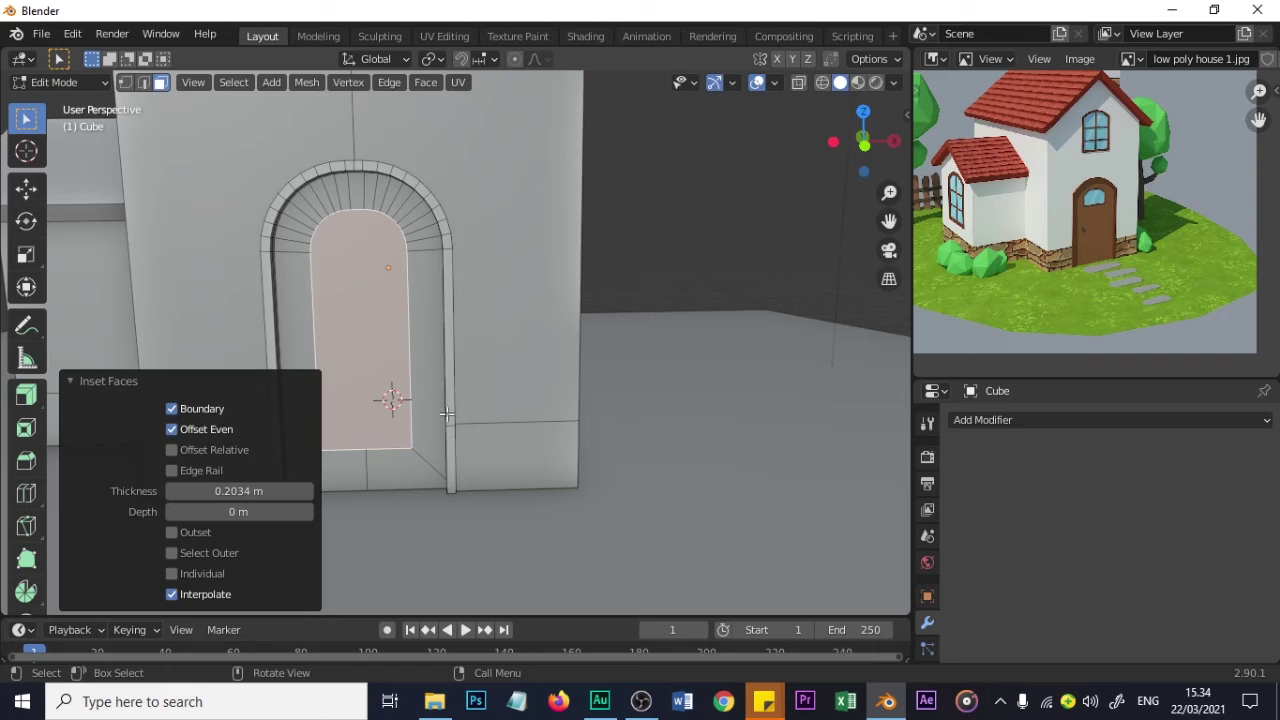
# - Select the bottom edges of the inset door face and raise them along Z to leave a small arched window
pyautogui.keyDown('shift'); pyautogui.moveTo(418, 431); pyautogui.dragTo(514, 311, button='middle'); pyautogui.keyUp('shift')
pyautogui.scroll(1, 516, 309)
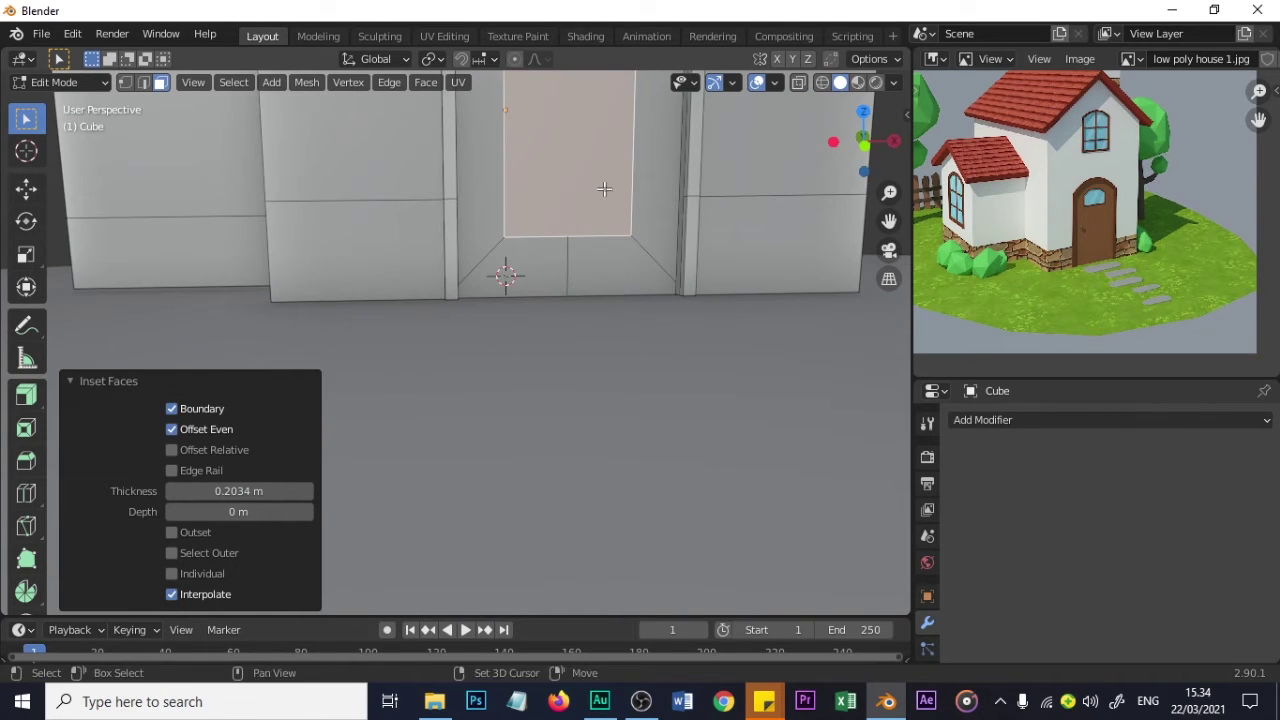
pyautogui.keyDown('shift'); pyautogui.moveTo(603, 189); pyautogui.dragTo(536, 300, button='middle'); pyautogui.keyUp('shift')
pyautogui.click(142, 82)
pyautogui.click(84, 381)
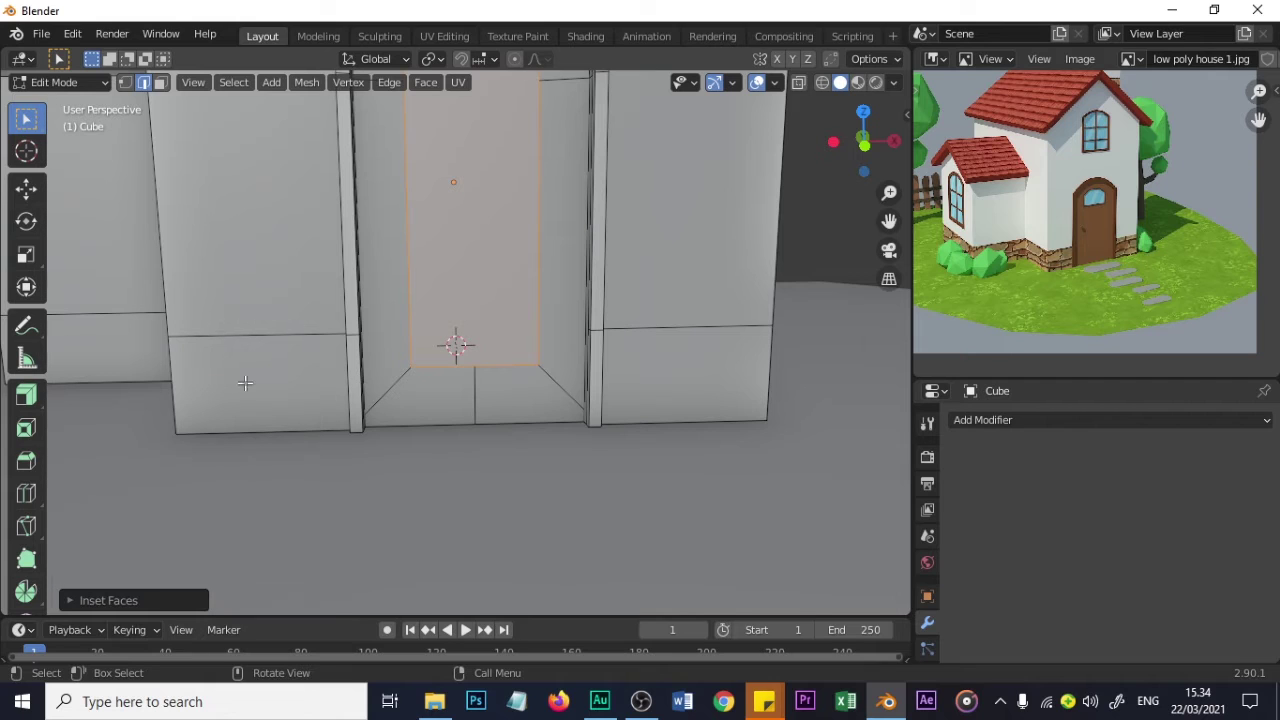
pyautogui.click(514, 367)
pyautogui.moveTo(514, 367); pyautogui.dragTo(483, 374, button='middle')
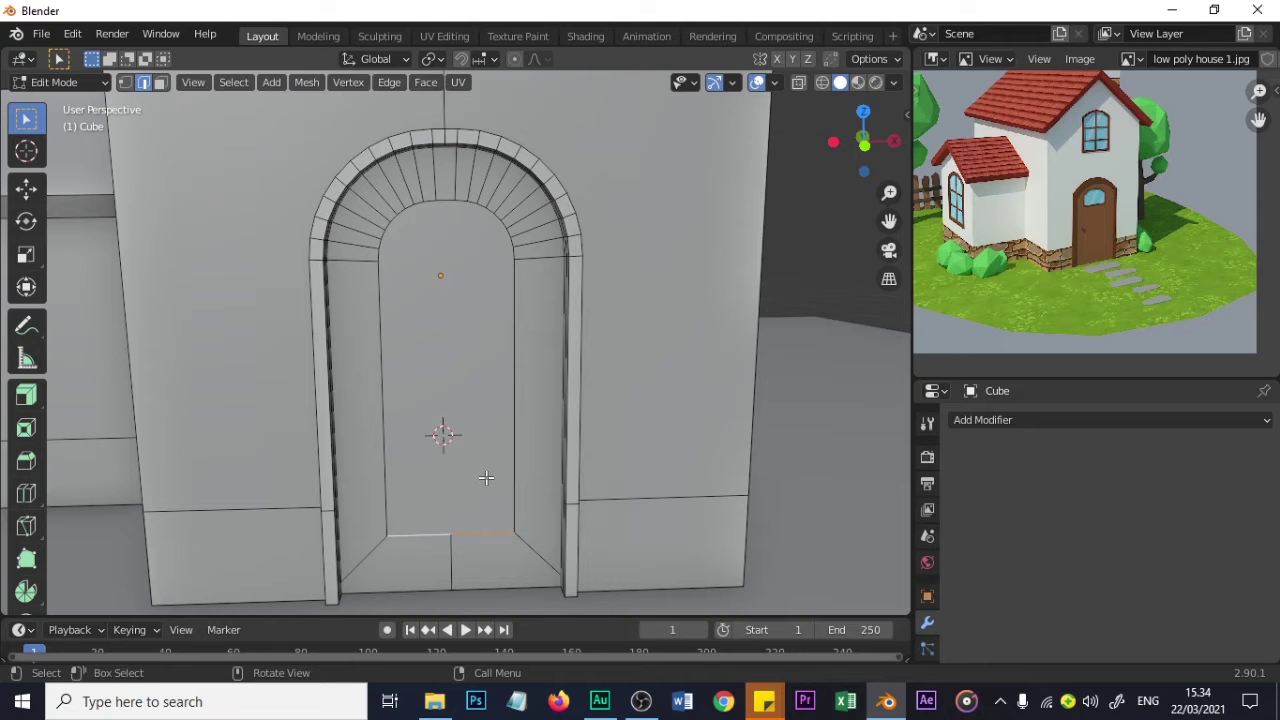
pyautogui.press('g')
pyautogui.press('z')
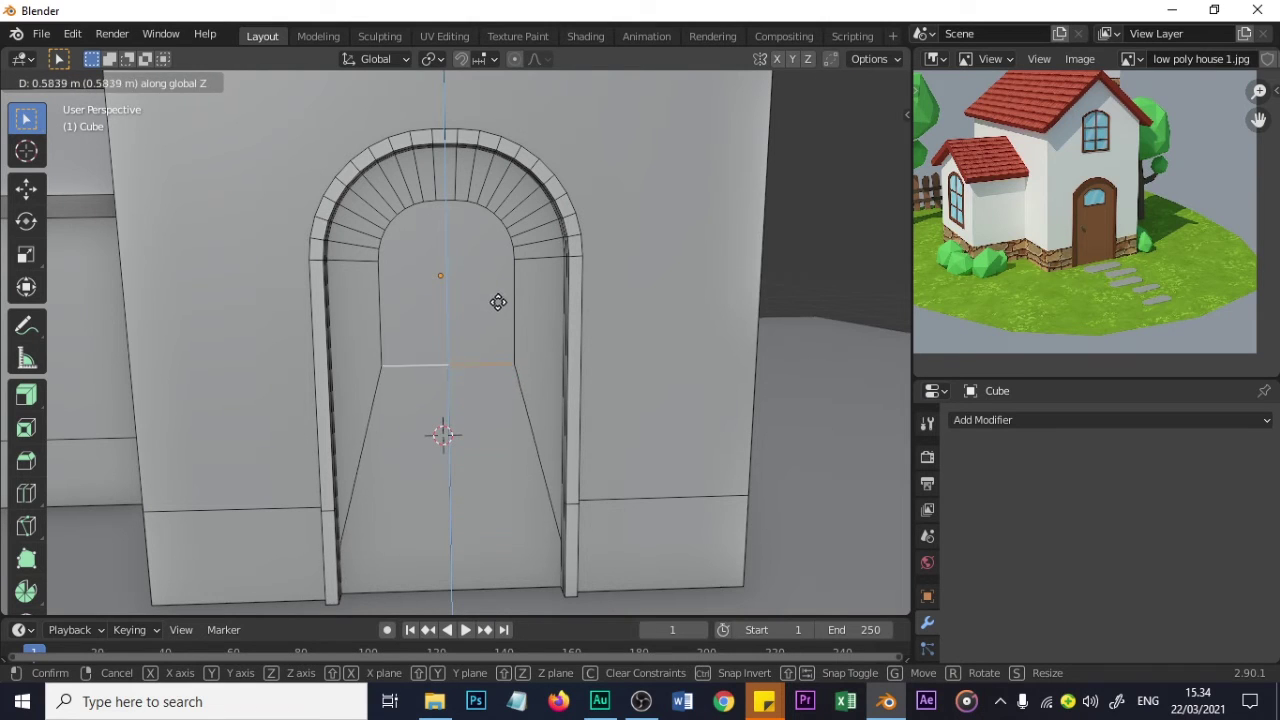
pyautogui.click(496, 245)
# - Select the door's arched window face and move it slightly upward along the Z axis
pyautogui.click(165, 84)
pyautogui.click(471, 269)
pyautogui.press('g')
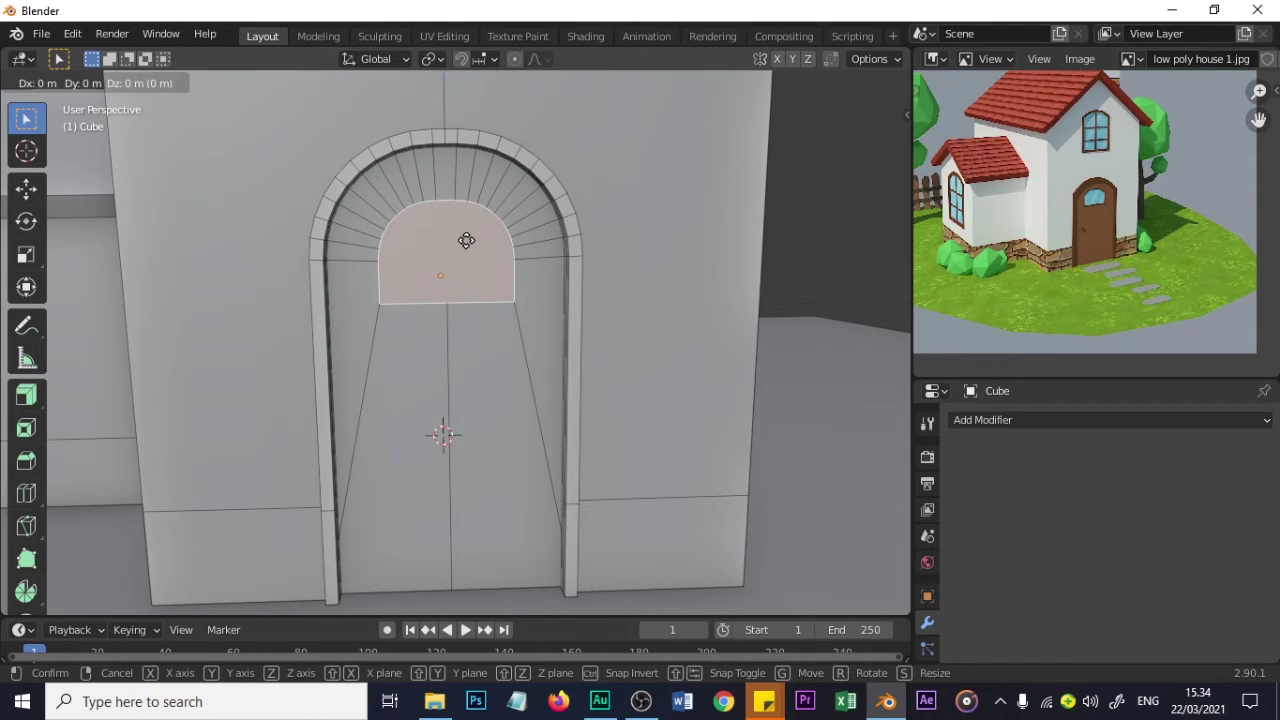
pyautogui.press('z')
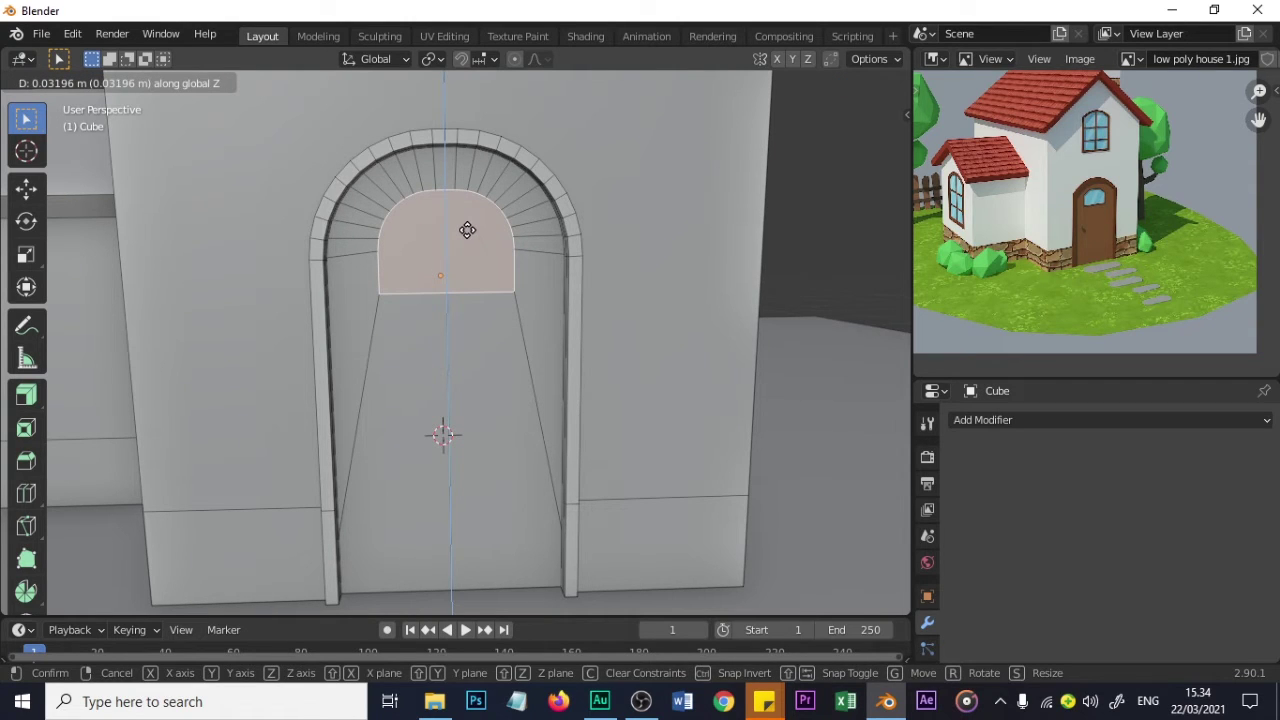
pyautogui.click(467, 227)
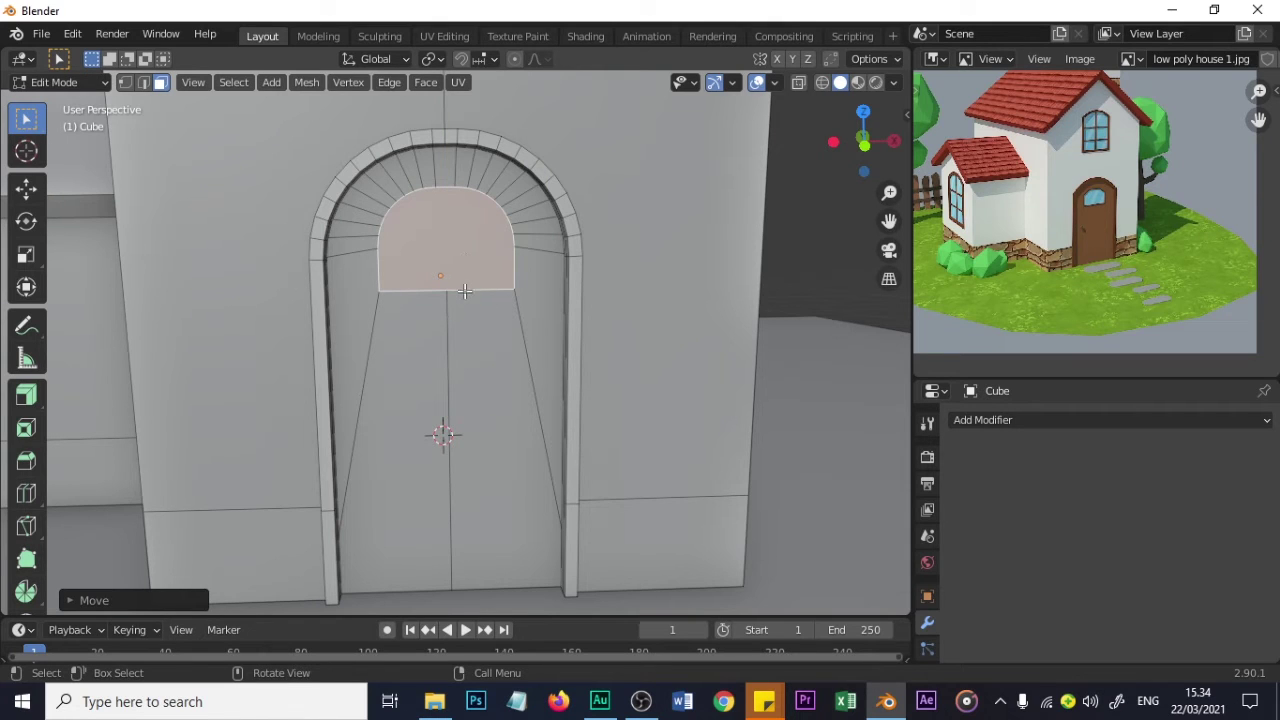
# - Shorten the door window by raising its bottom edges about 0.05 m along the Z axis
pyautogui.click(143, 82)
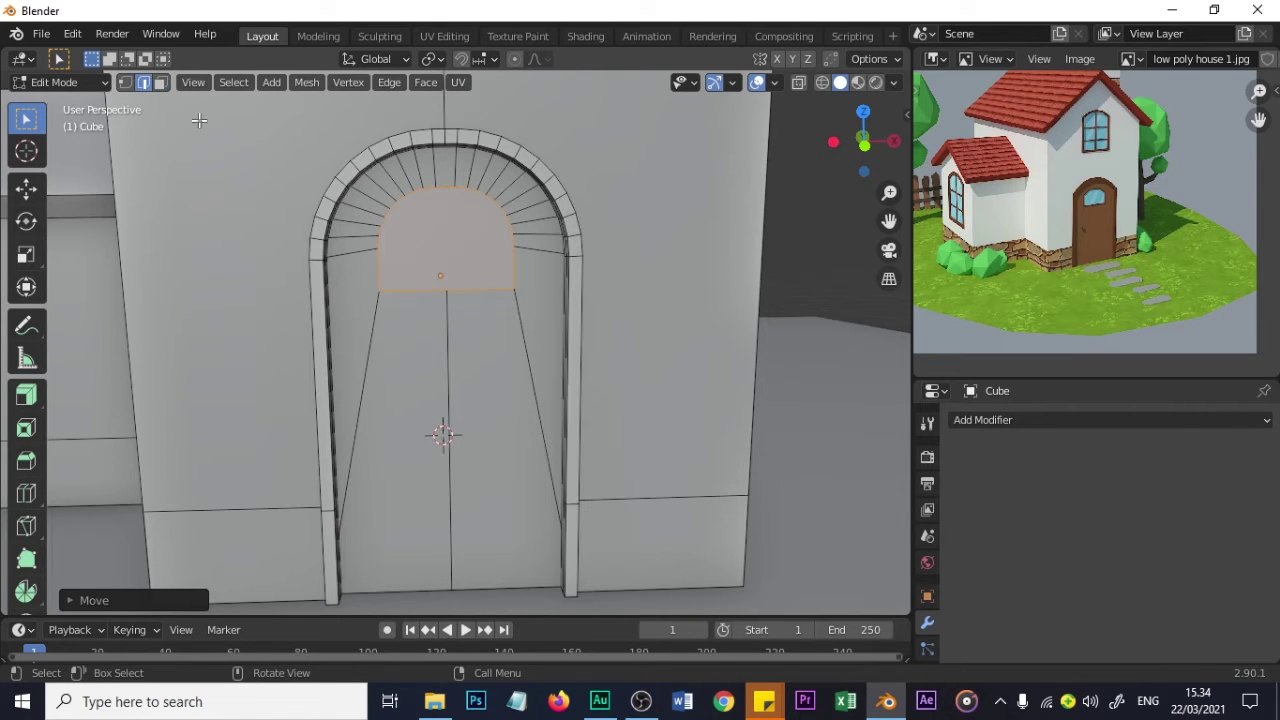
pyautogui.click(419, 291)
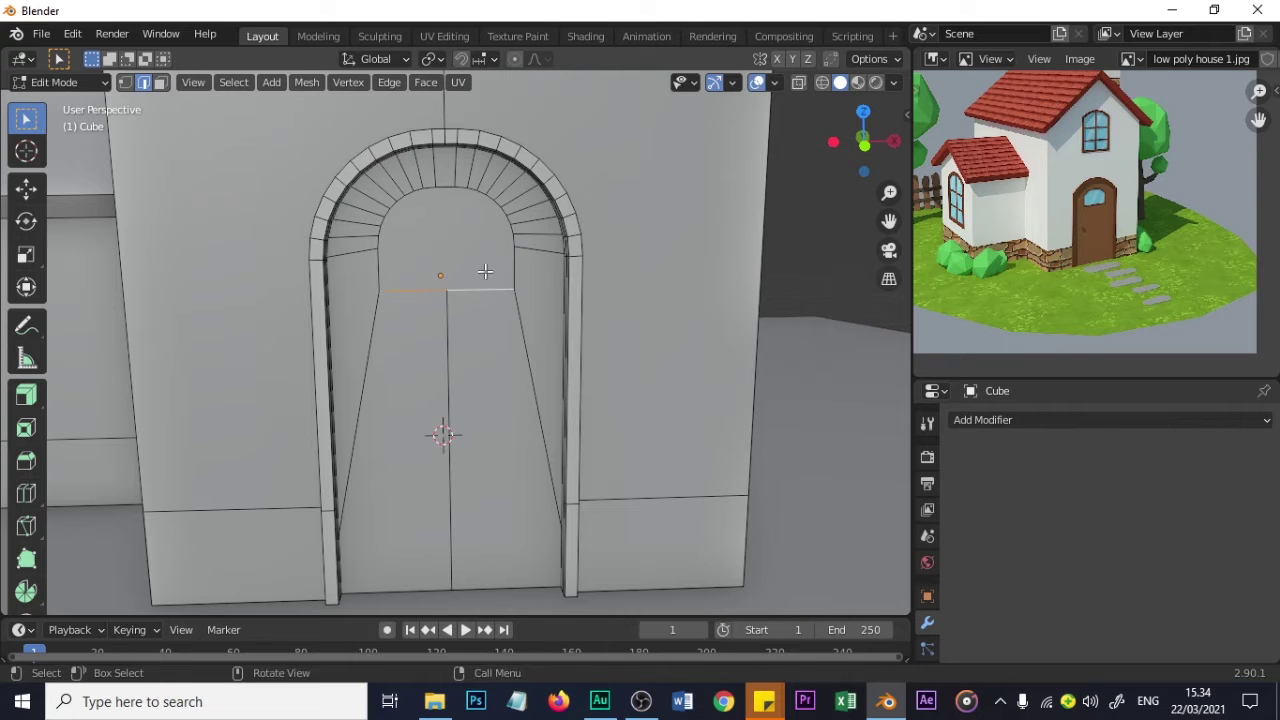
pyautogui.press('g')
pyautogui.press('z')
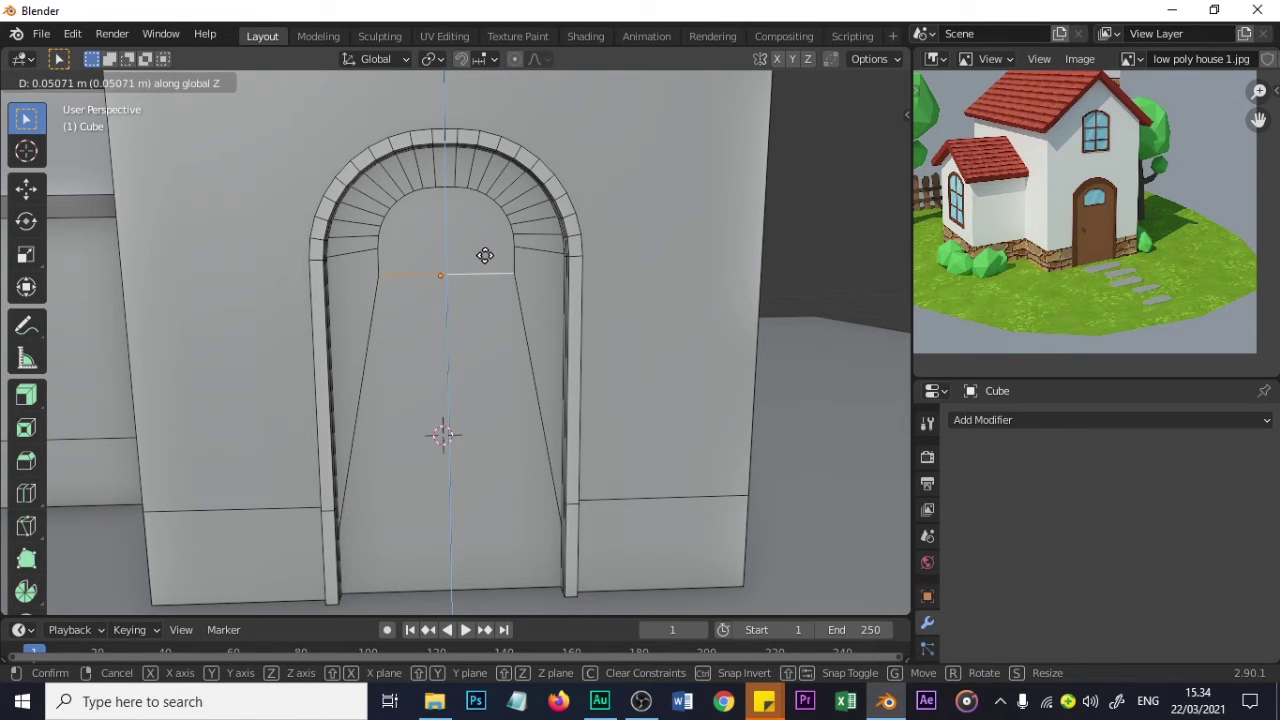
pyautogui.click(484, 256)
# - Select the door's arched window face and inset it by about 0.01 m for a thin border
pyautogui.scroll(-2, 484, 256)
pyautogui.scroll(4, 485, 258)
pyautogui.scroll(-3, 485, 258)
pyautogui.scroll(3, 485, 258)
pyautogui.click(476, 202)
pyautogui.scroll(-2, 476, 202)
pyautogui.scroll(2, 476, 202)
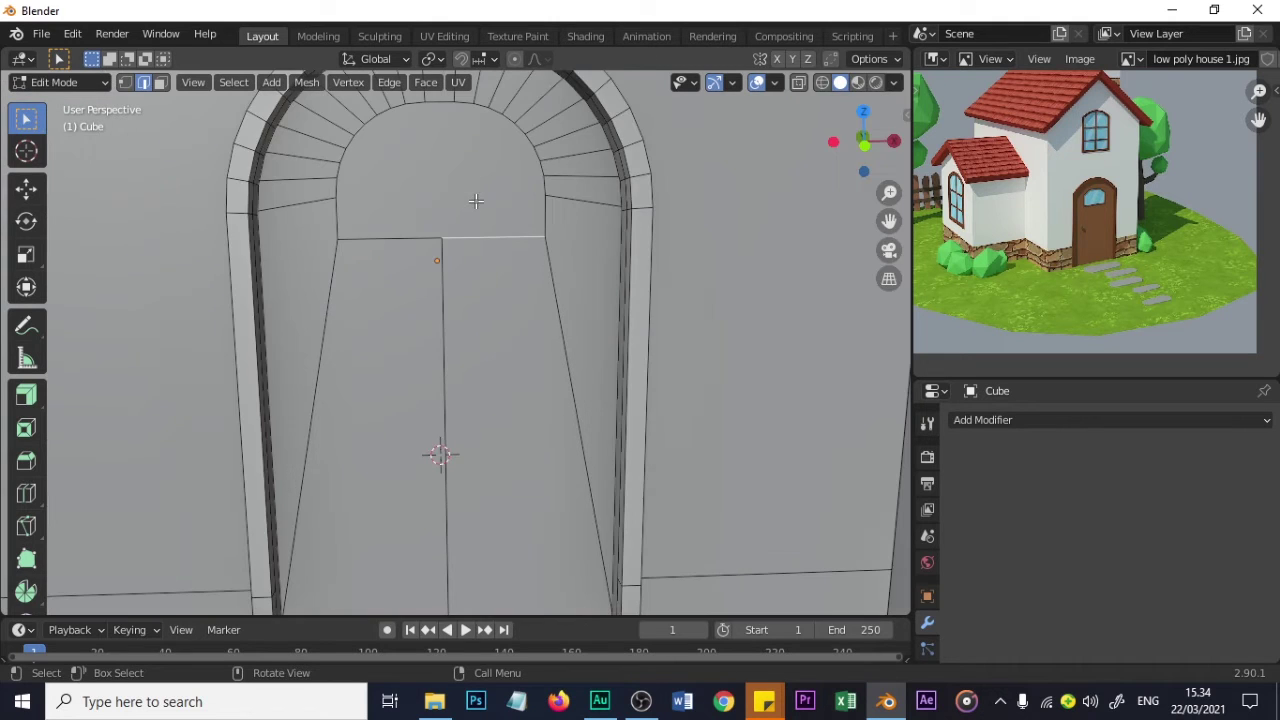
pyautogui.scroll(-2, 350, 193)
pyautogui.click(159, 83)
pyautogui.click(418, 232)
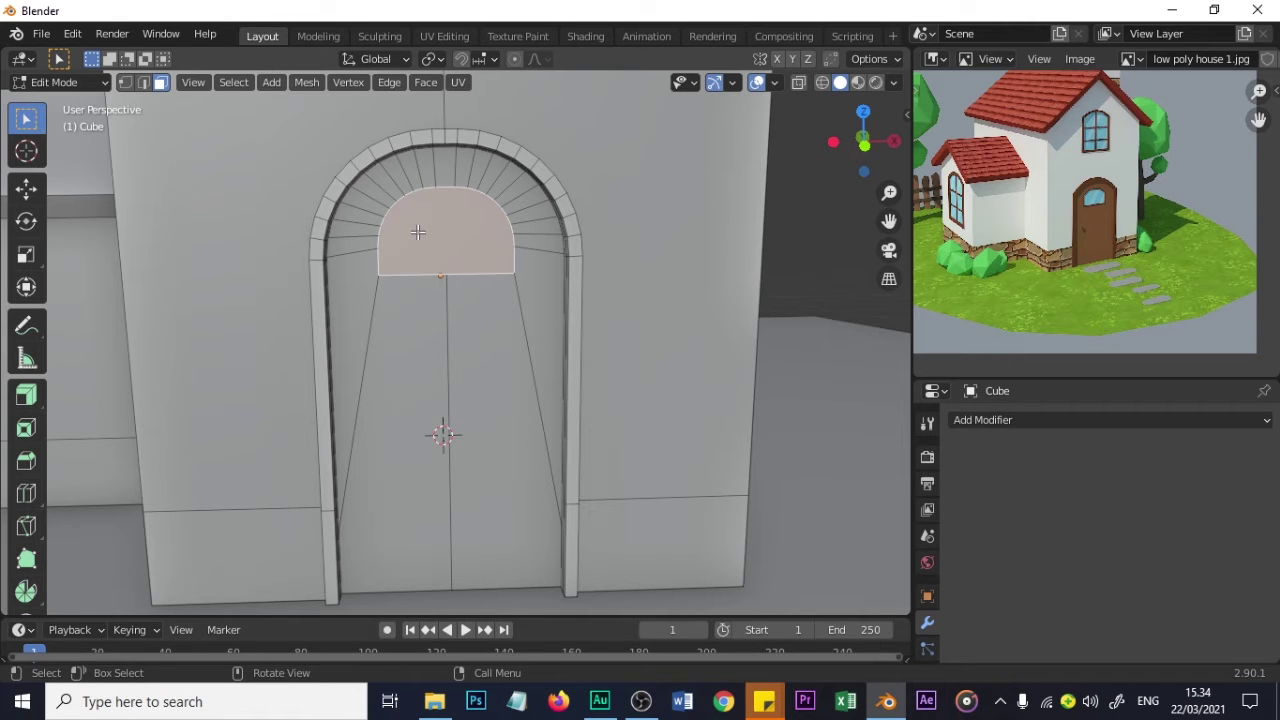
pyautogui.scroll(2, 435, 241)
pyautogui.scroll(-2, 435, 241)
pyautogui.press('i')
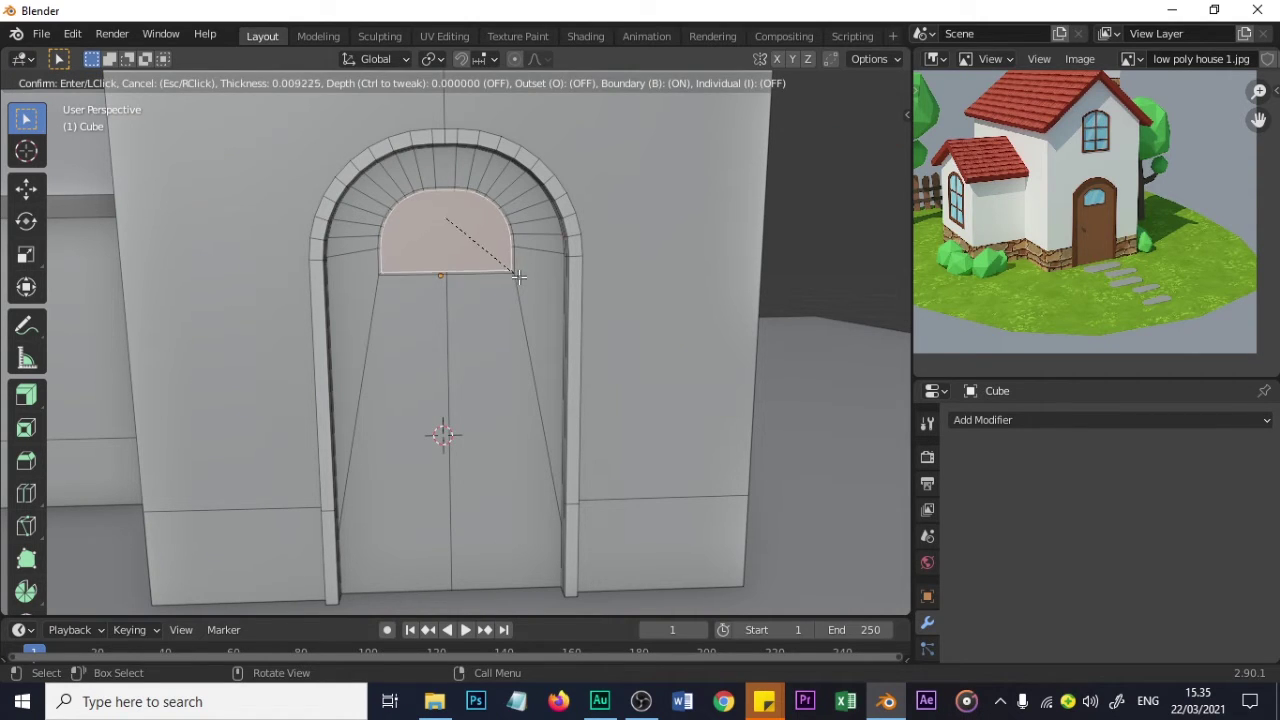
pyautogui.click(517, 275)
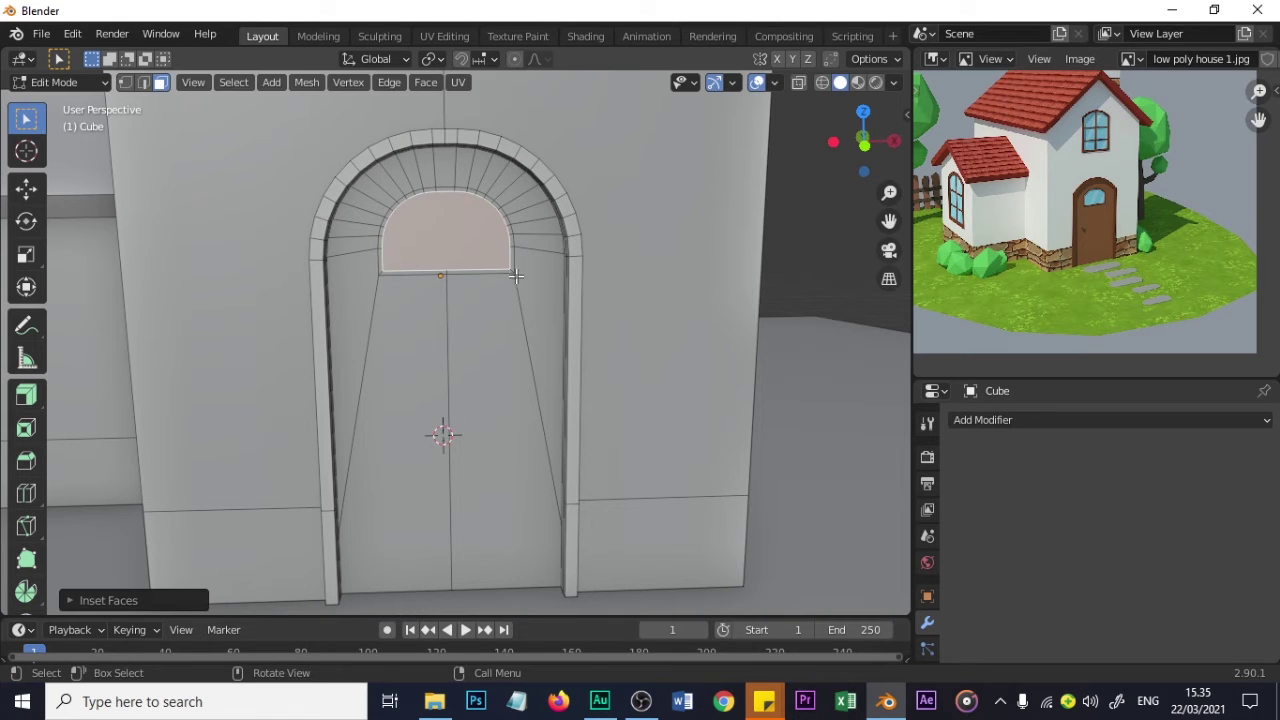
# - Extrude the inset door window face about 0.015 m inward to recess the glass, and return to Object Mode
pyautogui.scroll(5, 512, 290)
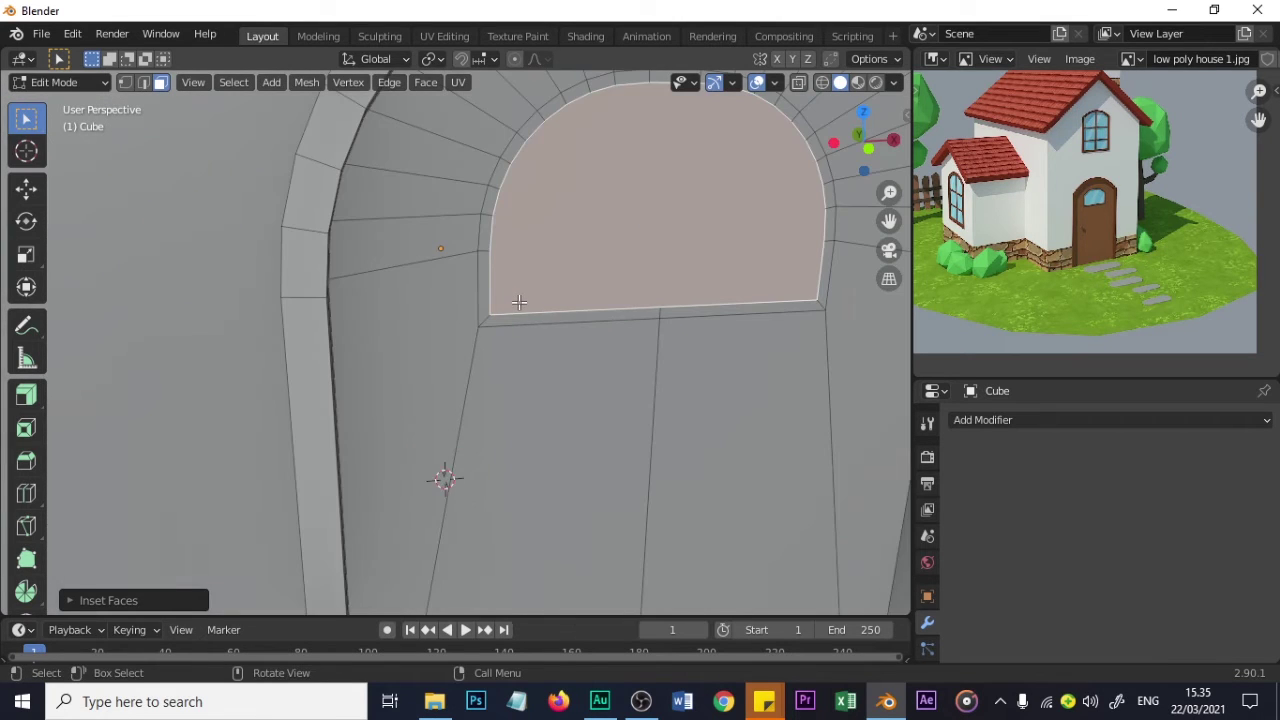
pyautogui.scroll(-3, 519, 302)
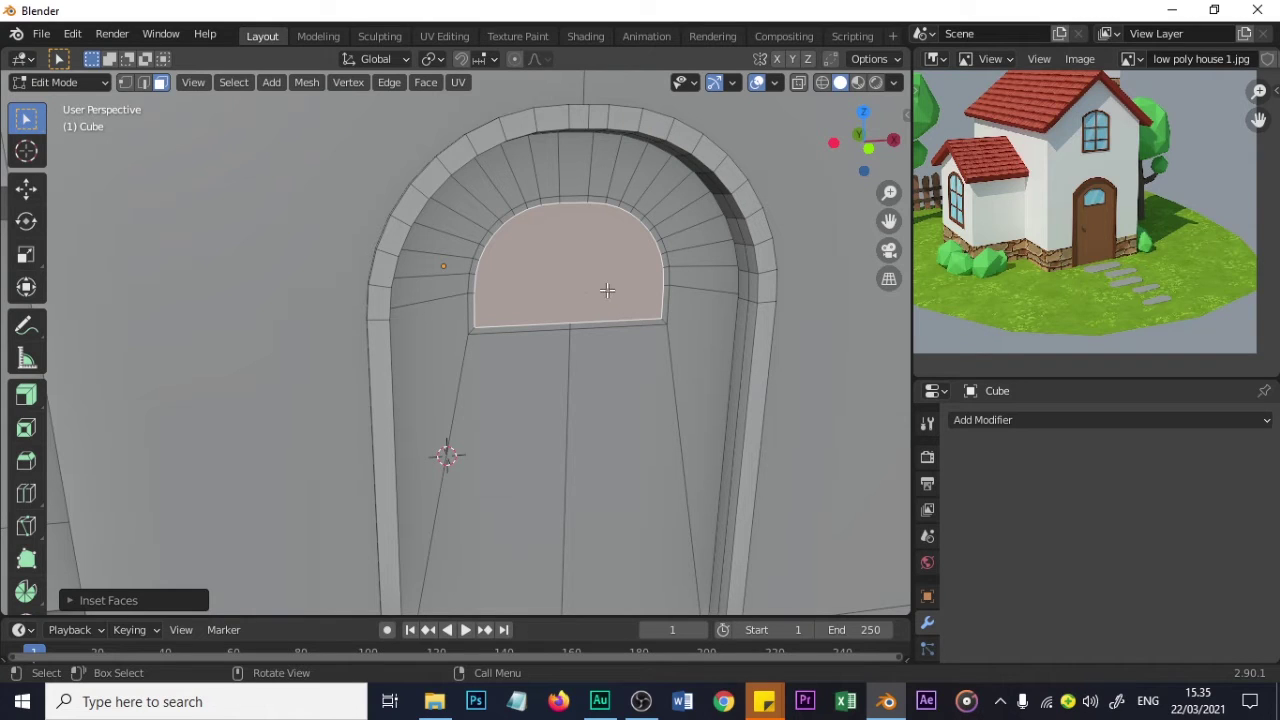
pyautogui.press('e')
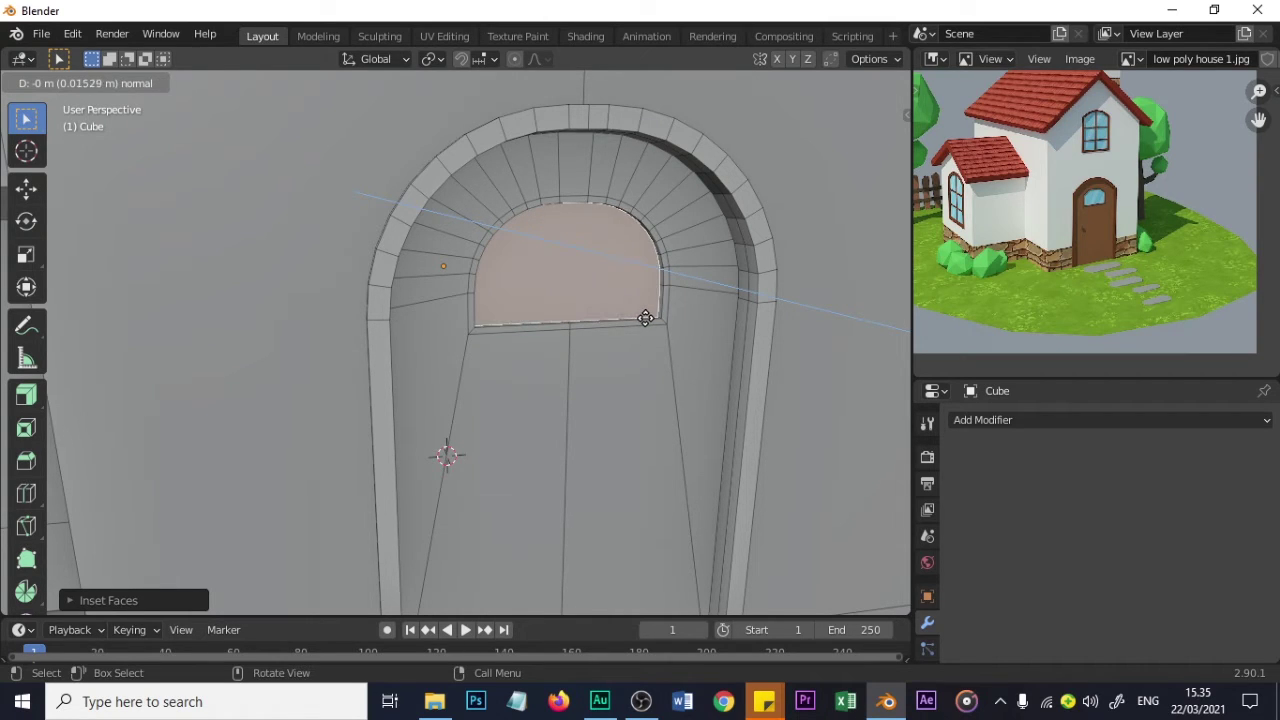
pyautogui.click(645, 318)
pyautogui.scroll(-3, 645, 320)
pyautogui.moveTo(640, 340); pyautogui.dragTo(613, 331, button='middle')
pyautogui.scroll(-2, 615, 330)
pyautogui.press('Tab')
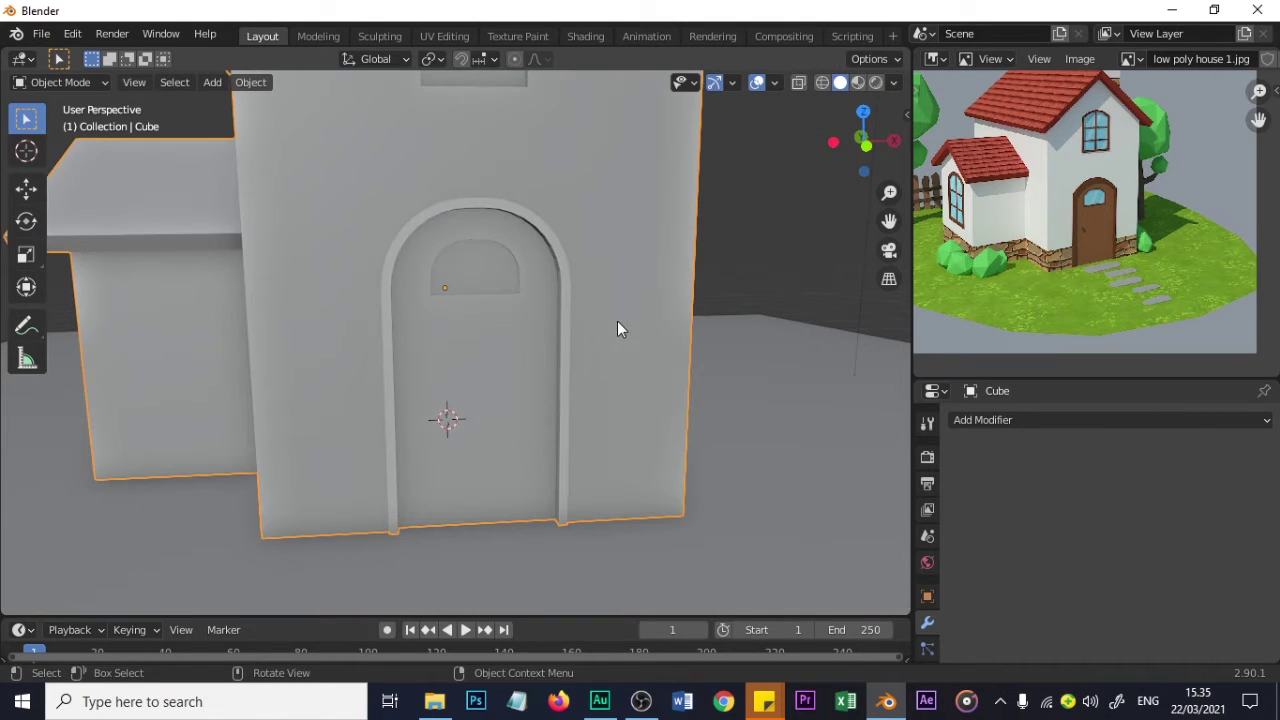
# - Compare the modelled door with the reference image and examine the handle's shape and position there
pyautogui.moveTo(509, 306)
pyautogui.mouseDown(button='middle')
pyautogui.moveTo(409, 294)
pyautogui.moveTo(489, 300)
pyautogui.moveTo(473, 305)
pyautogui.moveTo(506, 315)
pyautogui.mouseUp(button='middle')
pyautogui.scroll(2, 508, 318)
pyautogui.scroll(-2, 508, 326)
pyautogui.moveTo(460, 374); pyautogui.dragTo(502, 368, button='middle')
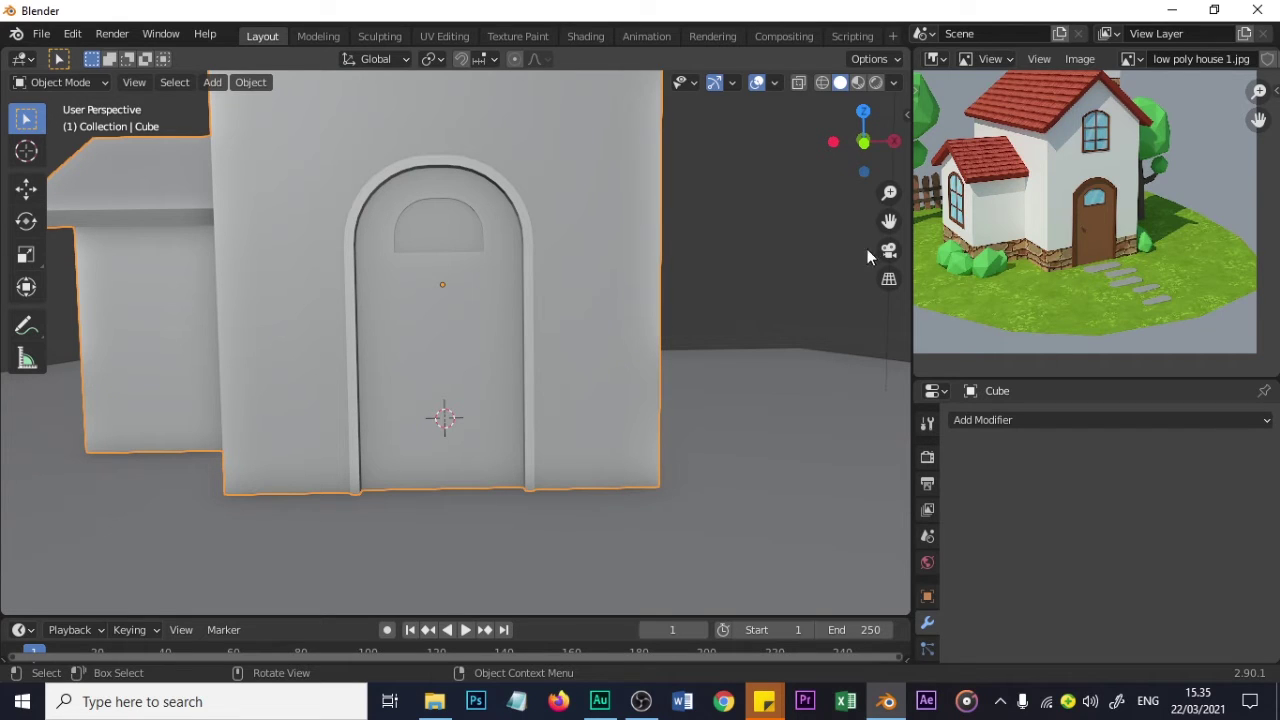
pyautogui.scroll(6, 1181, 246)
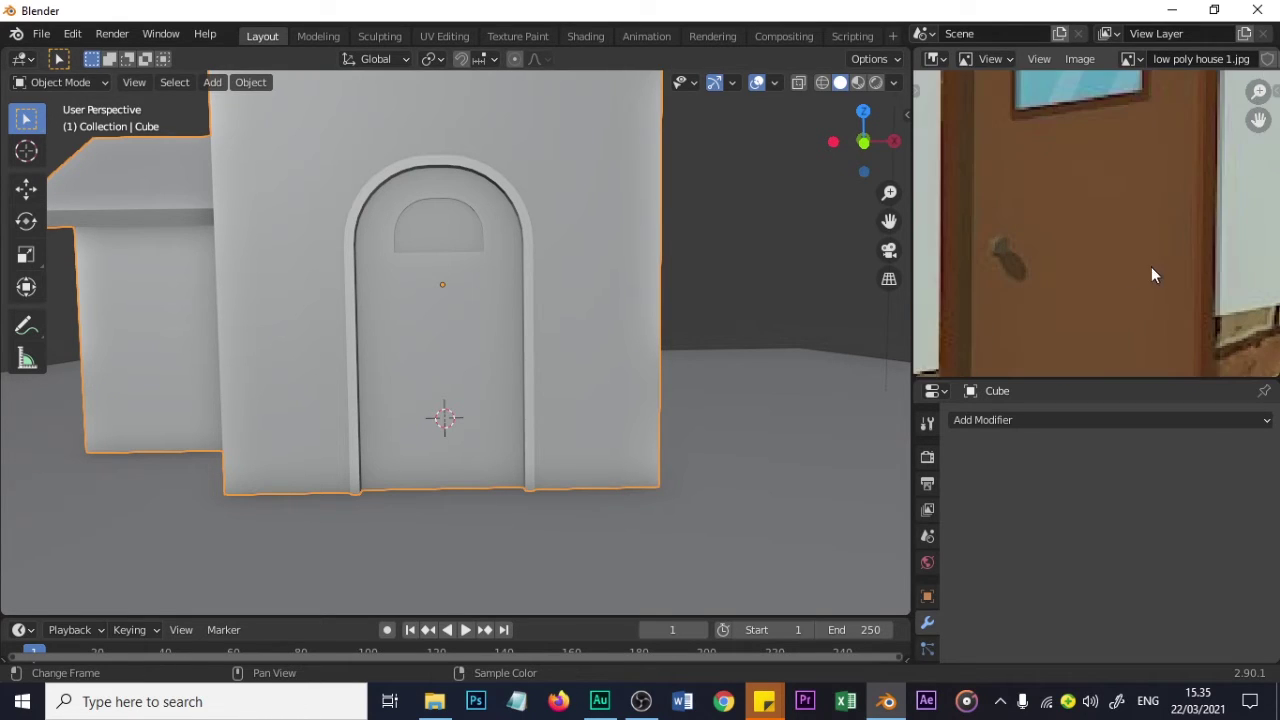
pyautogui.scroll(-4, 1032, 266)
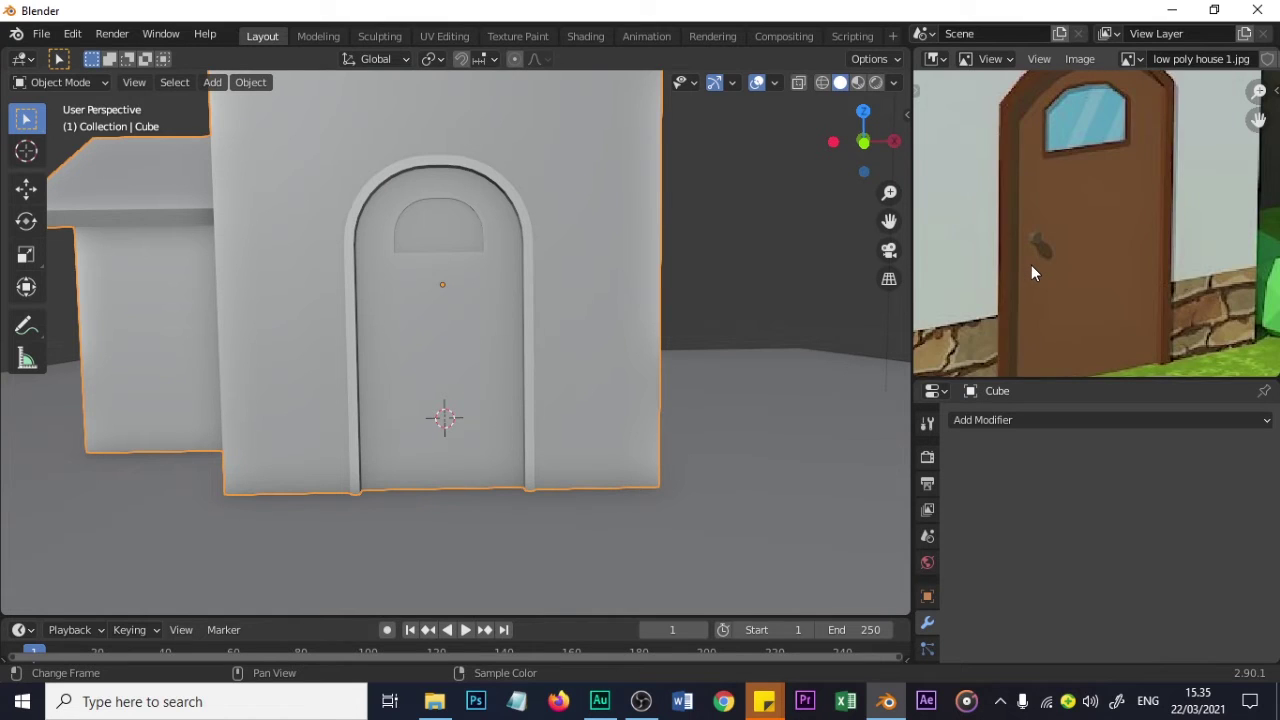
pyautogui.scroll(3, 1098, 261)
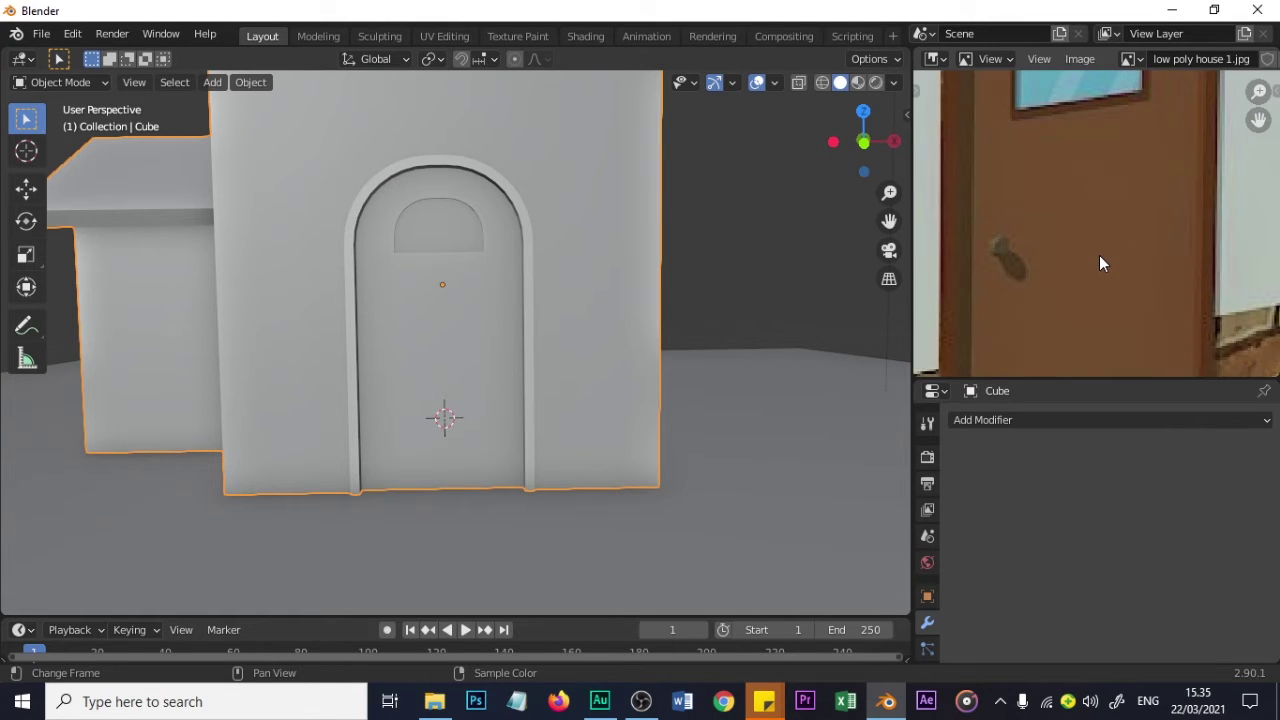
pyautogui.scroll(-3, 1099, 255)
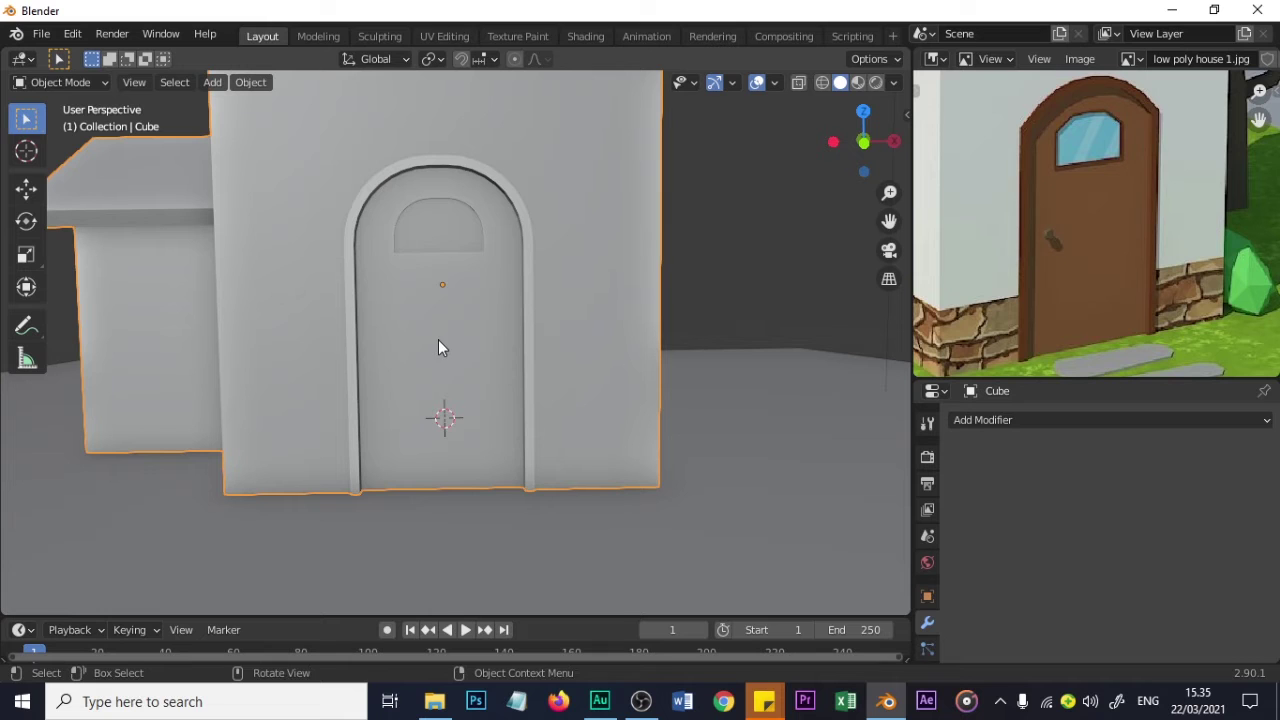
# - Add a cylinder to the house mesh in Edit Mode as the base shape for the door handle
pyautogui.moveTo(437, 380); pyautogui.dragTo(632, 395, button='middle')
pyautogui.press('Tab')
pyautogui.scroll(8, 509, 329)
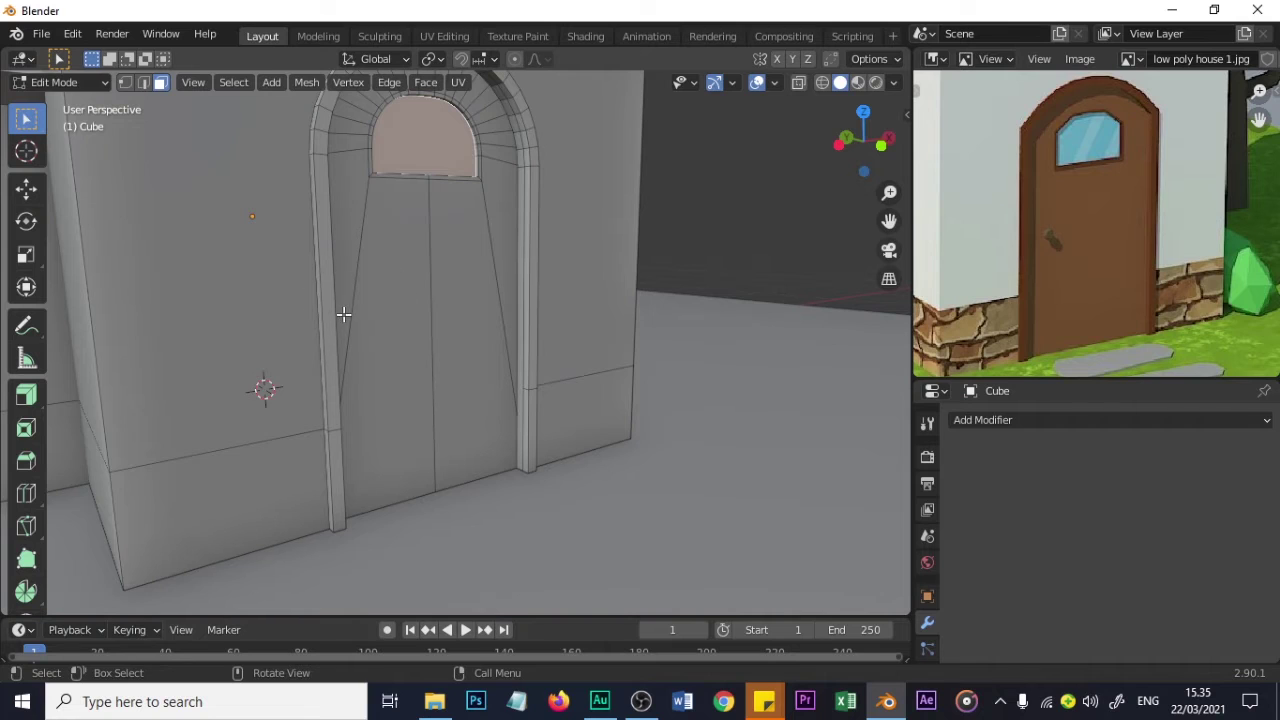
pyautogui.scroll(-6, 343, 314)
pyautogui.scroll(1, 463, 389)
pyautogui.scroll(-1, 463, 389)
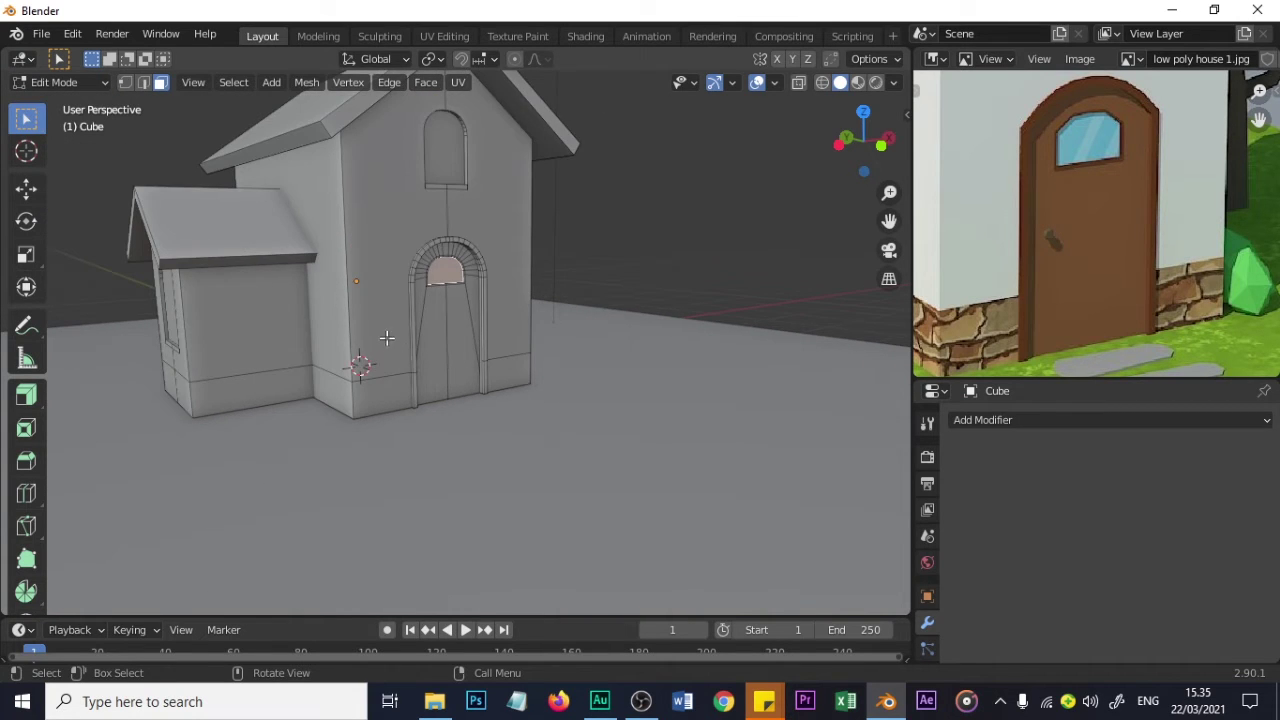
pyautogui.scroll(-1, 385, 338)
pyautogui.press('Tab')
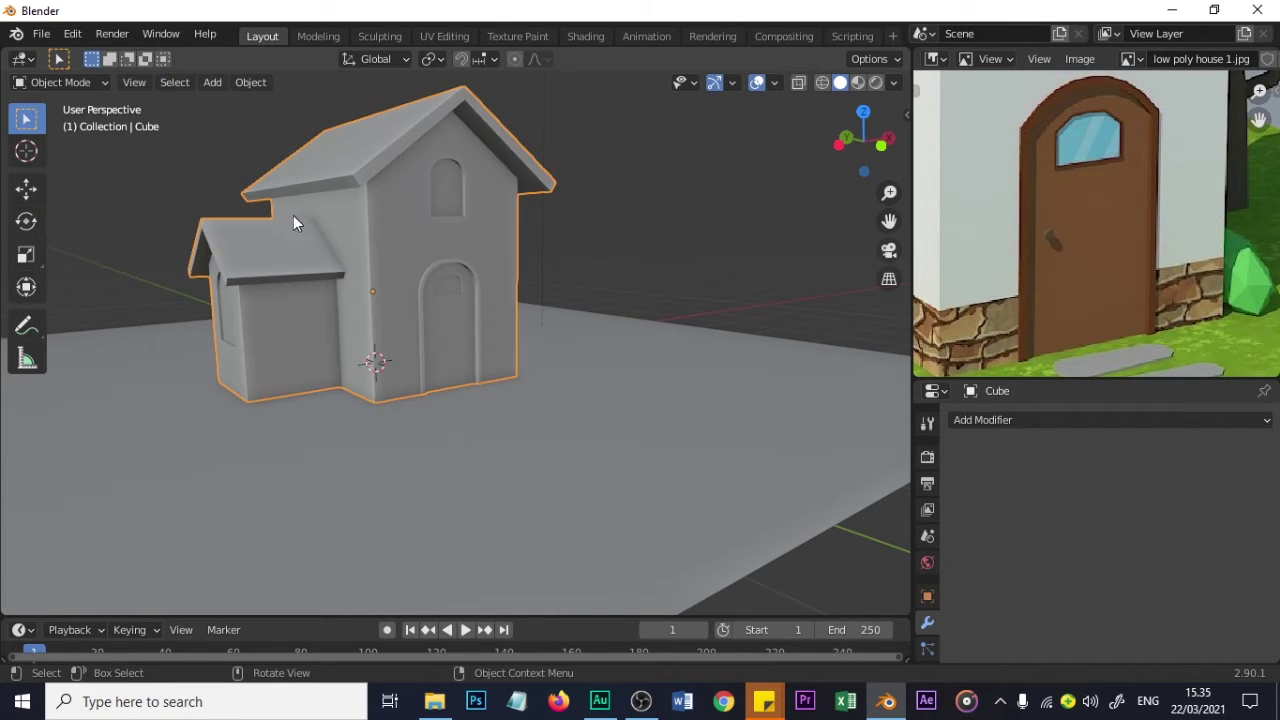
pyautogui.press('Tab')
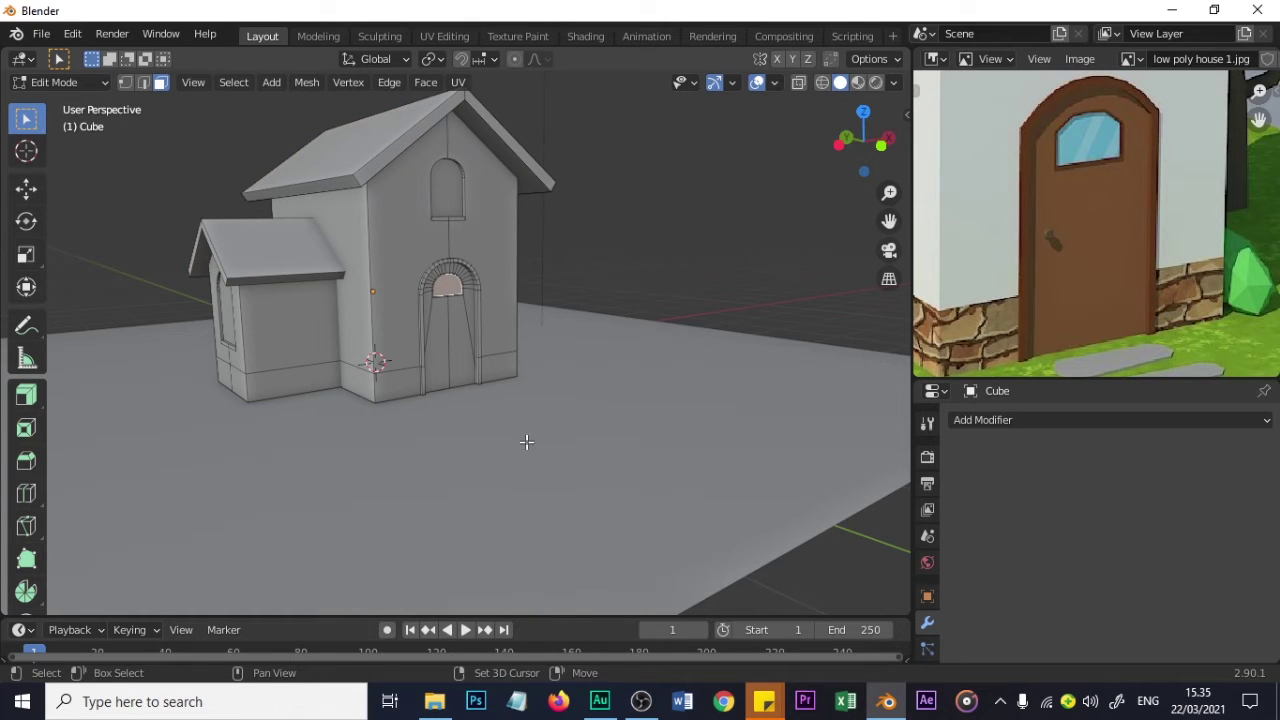
pyautogui.hotkey('shift', 'a')
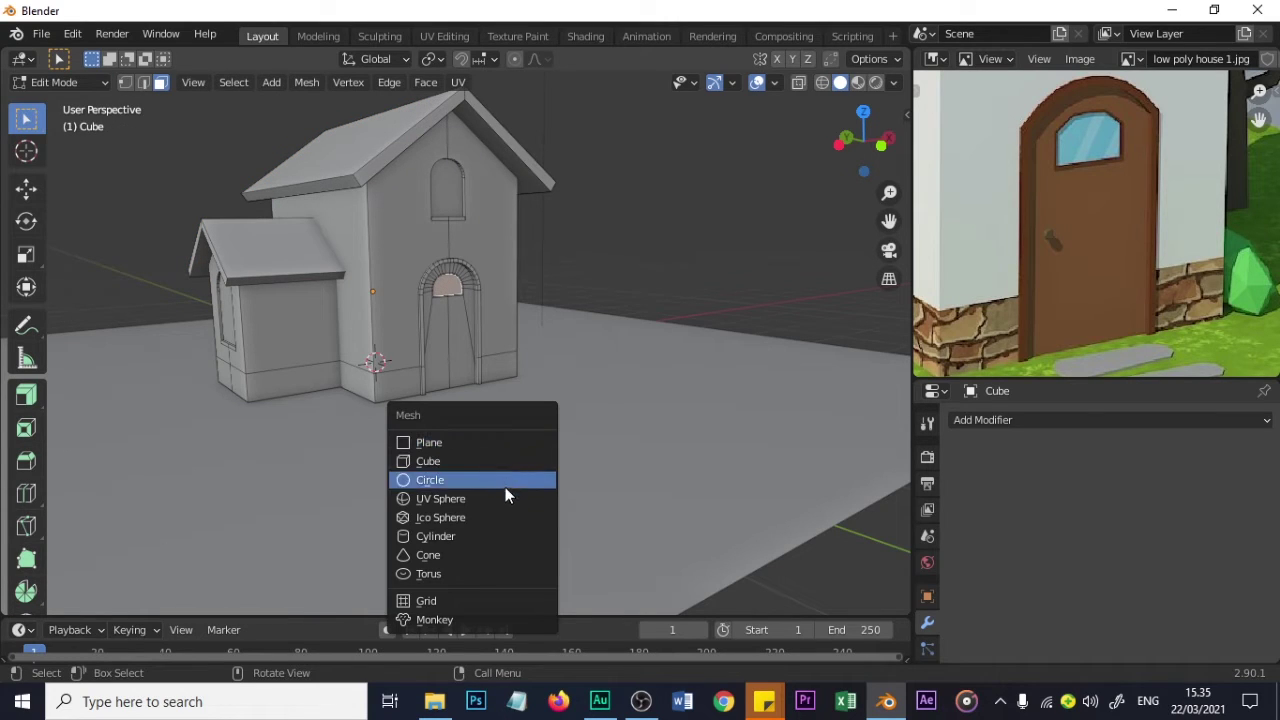
pyautogui.click(490, 536)
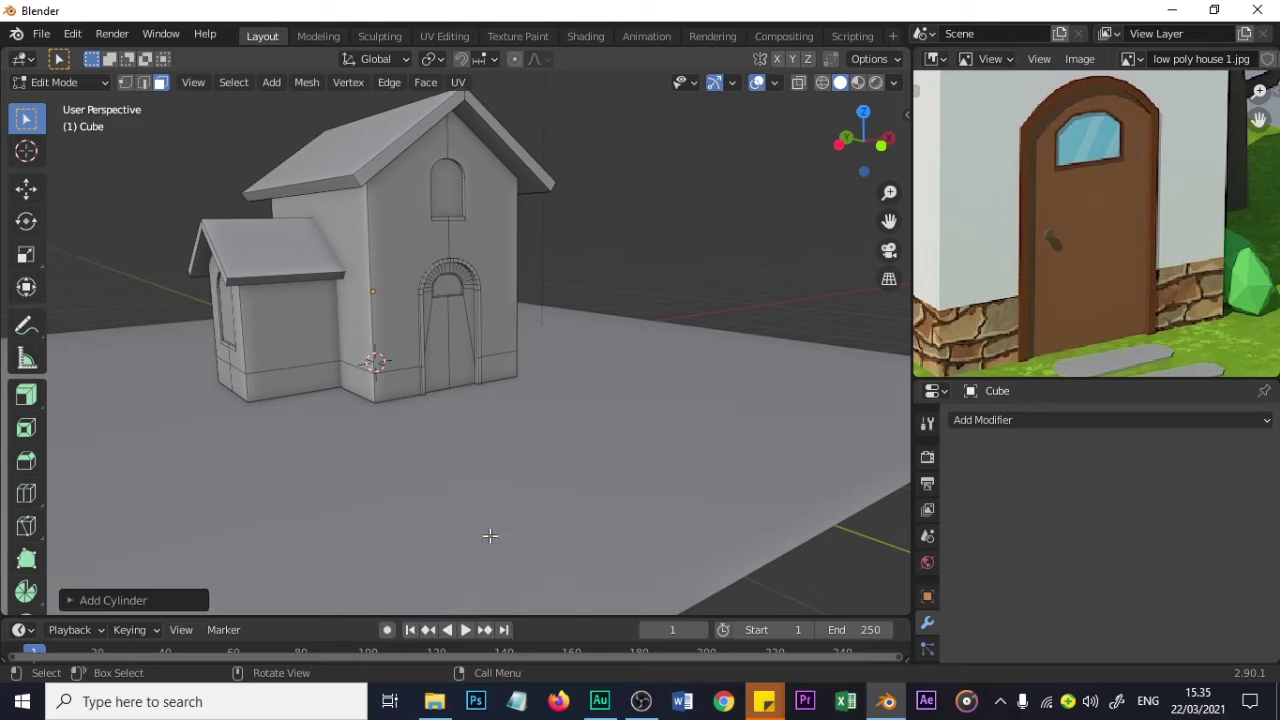
# - Move the handle cylinder out in front of the house and scale it down to a small drum
pyautogui.press('g')
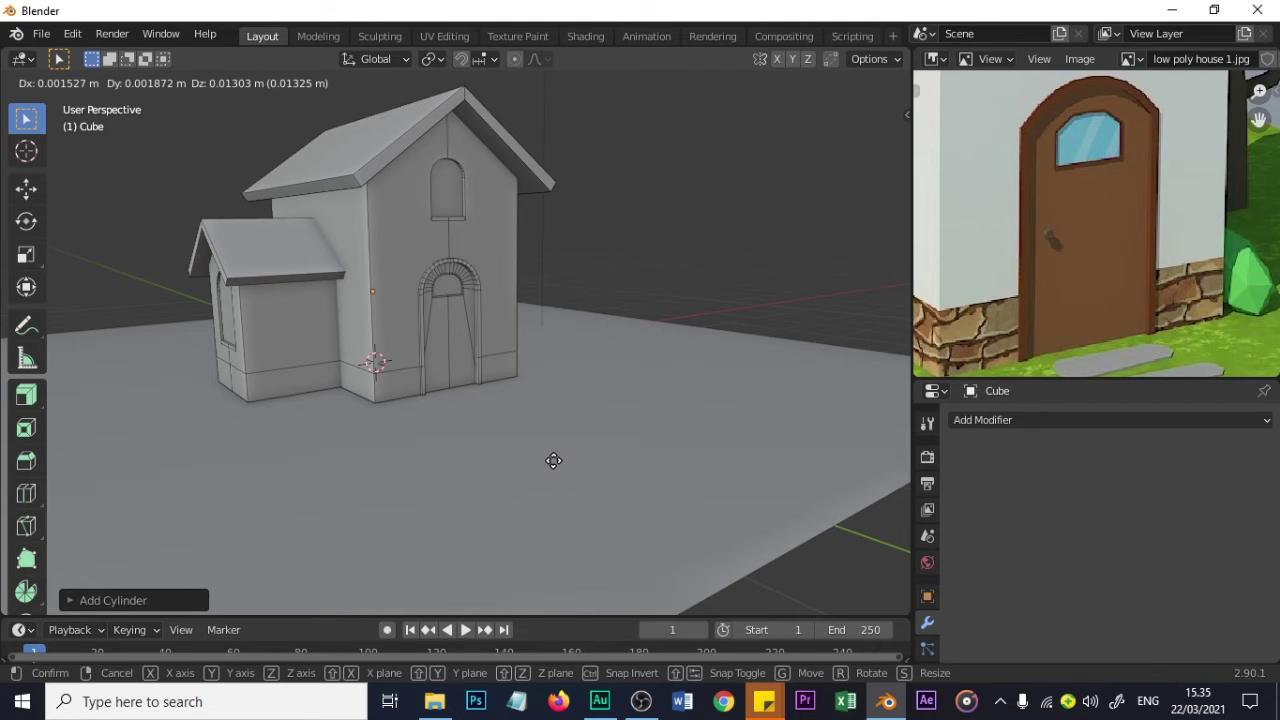
pyautogui.press('x')
pyautogui.click(735, 538)
pyautogui.press('s')
pyautogui.click(606, 434)
# - Raise the cylinder along Z to about the height of the door's window and rotate it 90° about X
pyautogui.press('g')
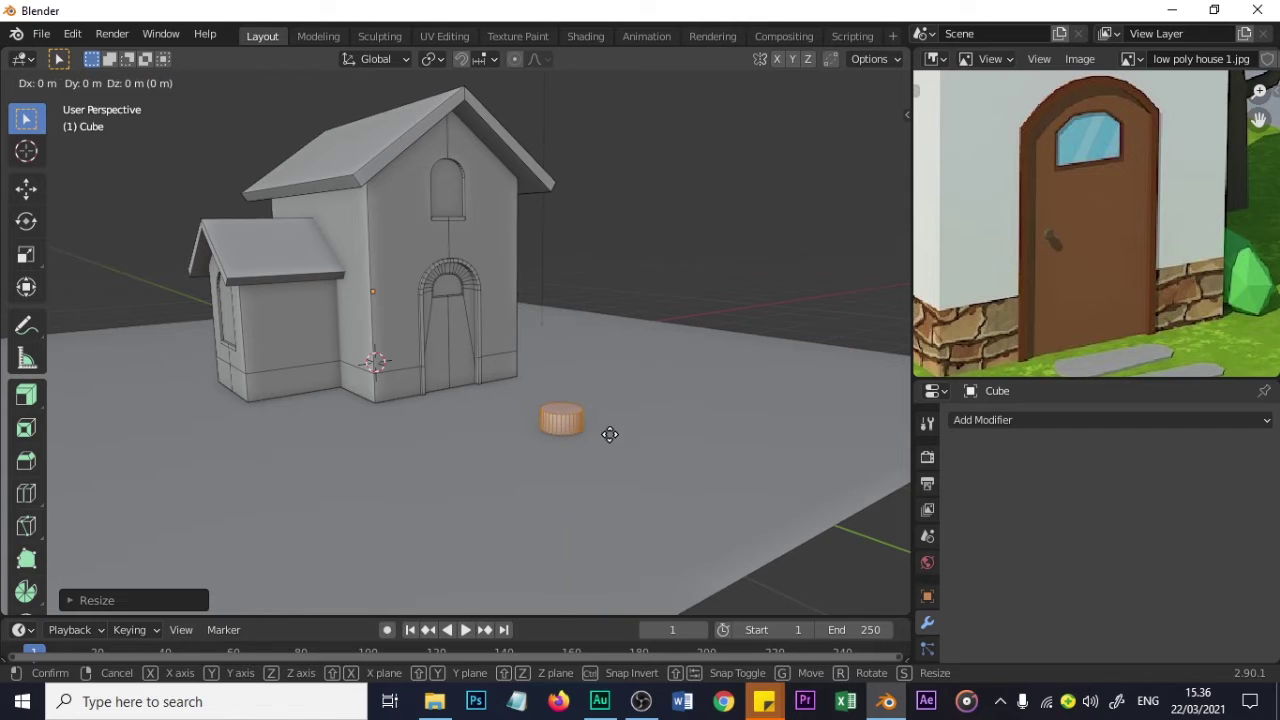
pyautogui.press('z')
pyautogui.click(600, 309)
pyautogui.scroll(3, 602, 310)
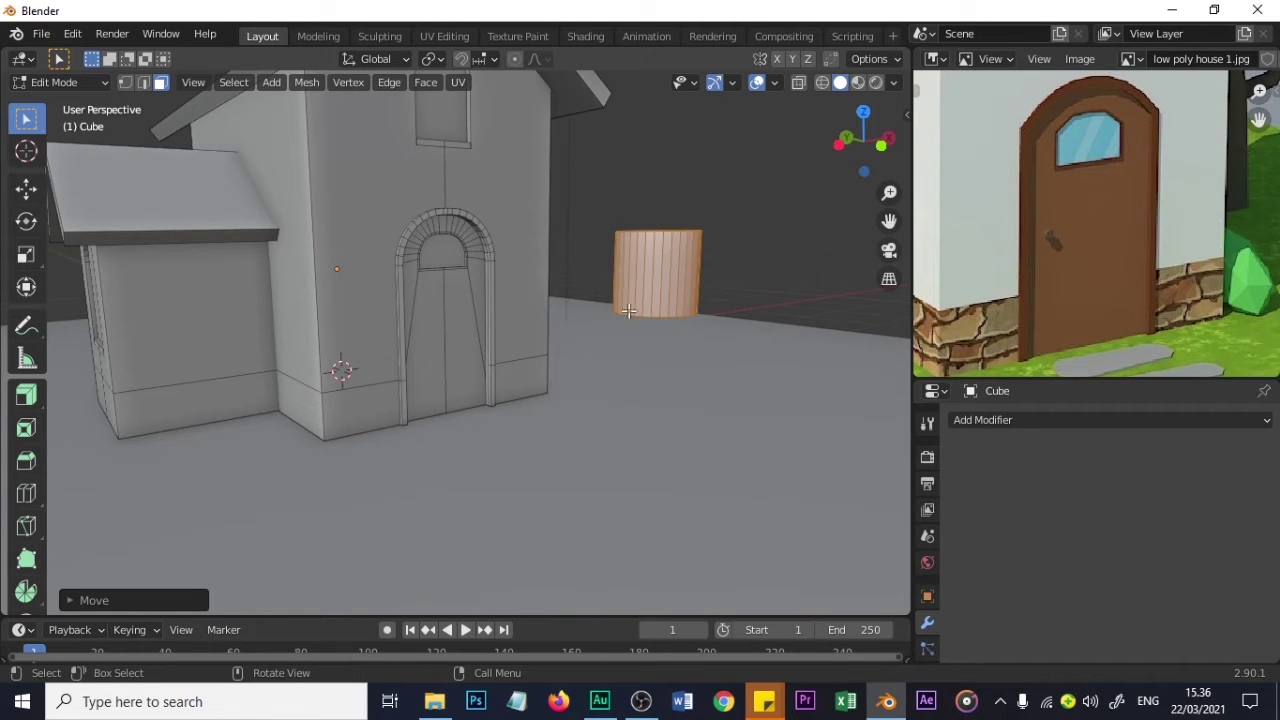
pyautogui.scroll(-2, 630, 313)
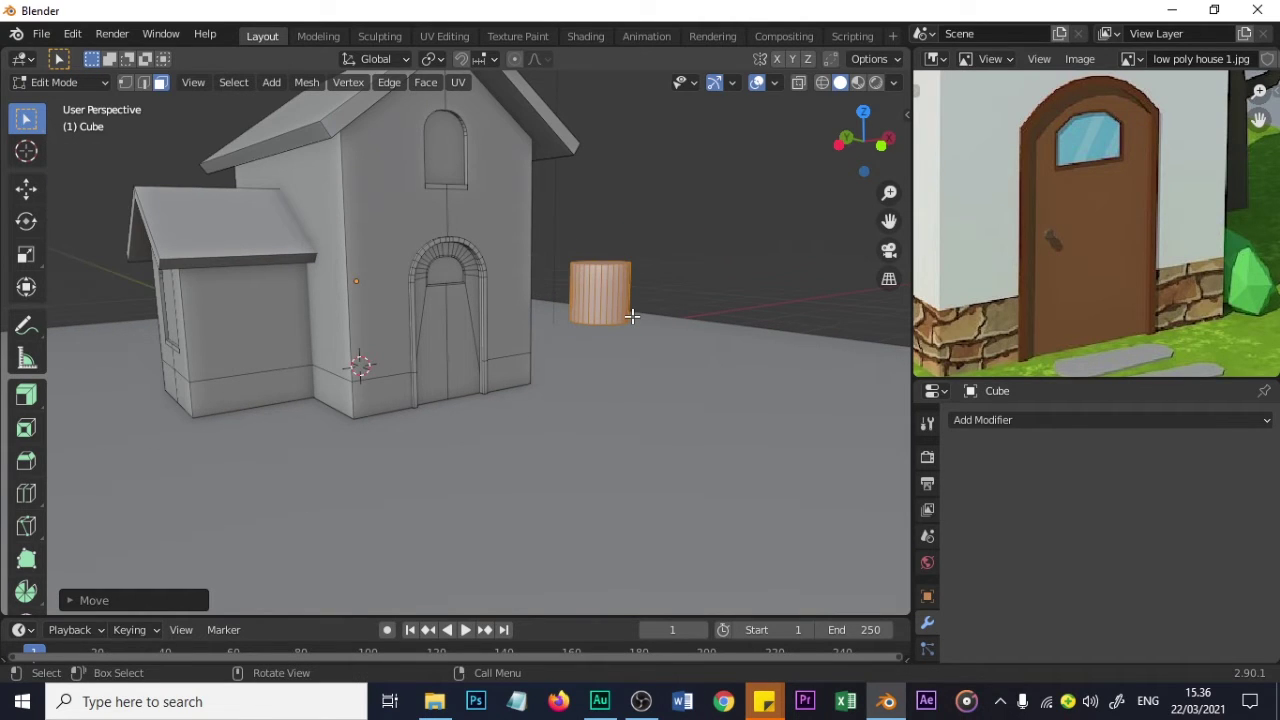
pyautogui.press('r')
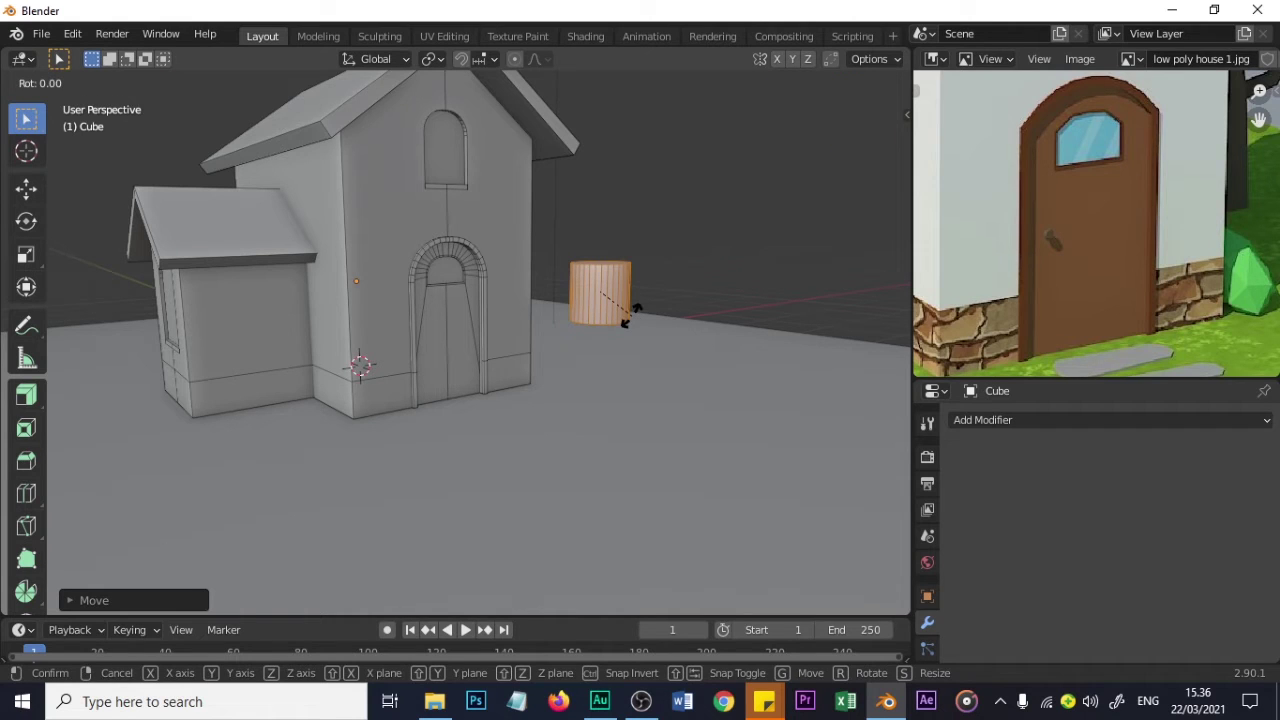
pyautogui.write('x')
pyautogui.write('90')
pyautogui.press('Return')
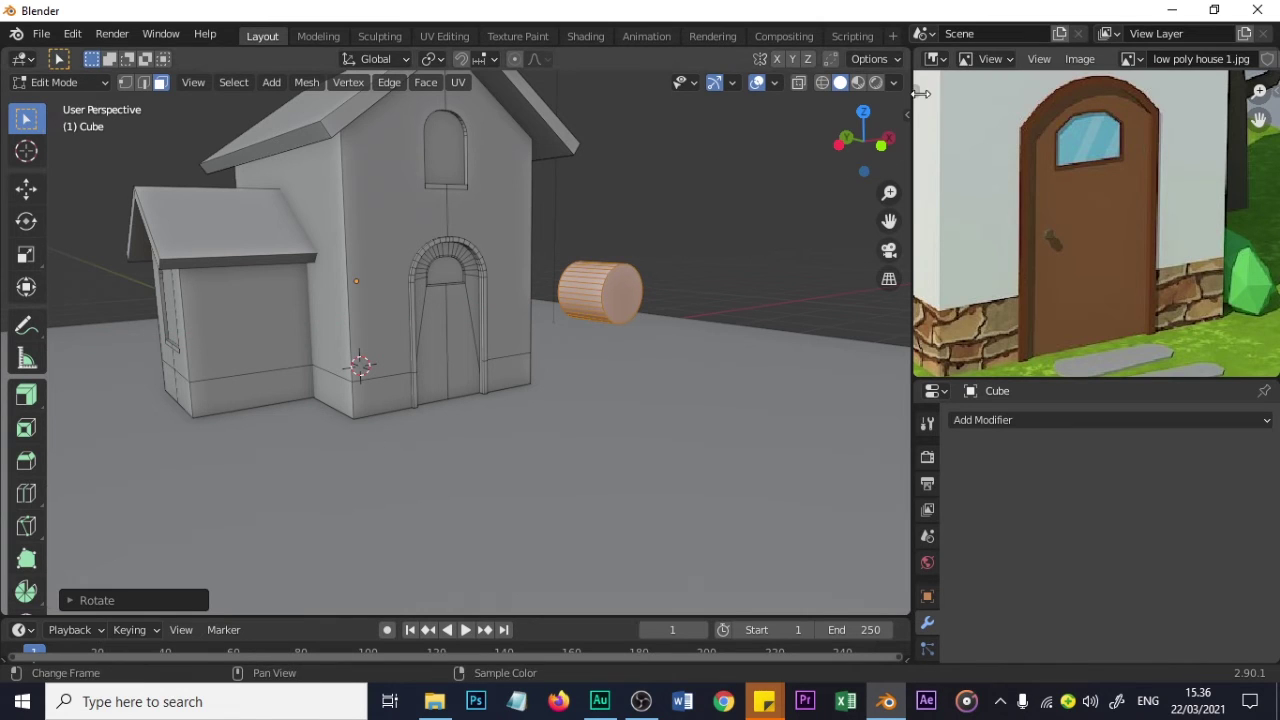
# - Turn on the Screencast Keys display for the 3D viewport and hide its settings again
pyautogui.moveTo(912, 116); pyautogui.dragTo(912, 116)
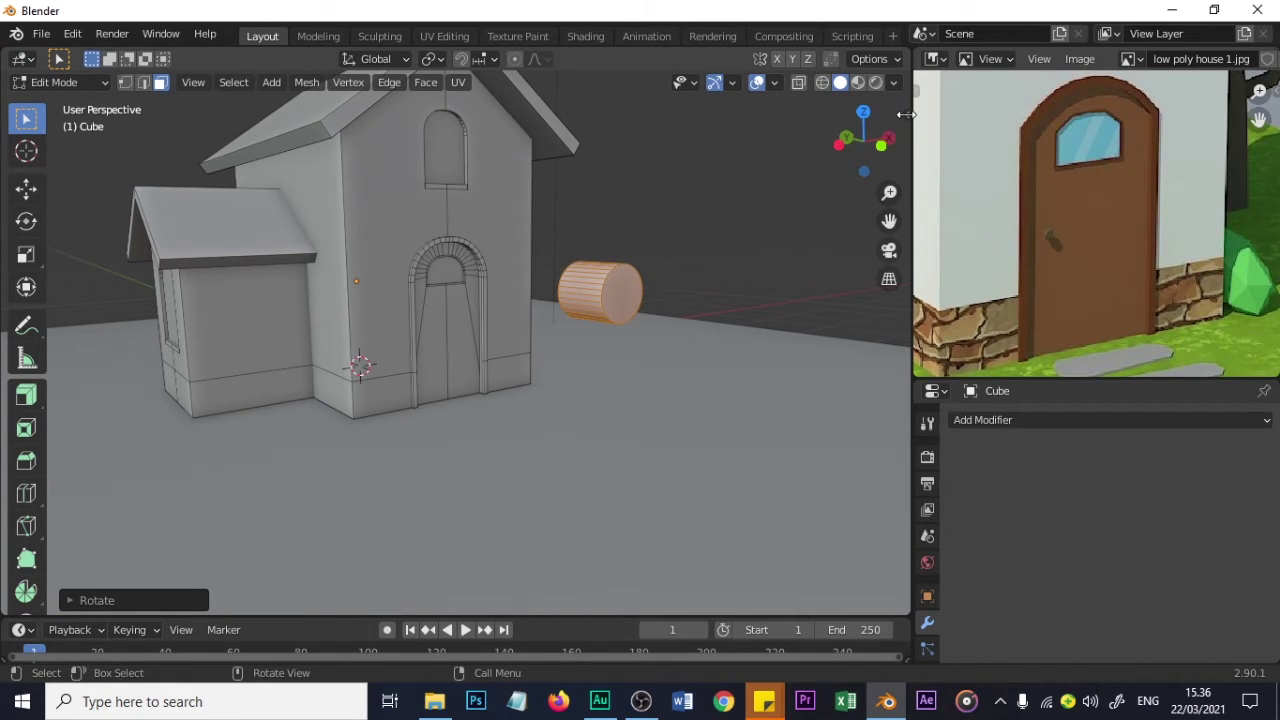
pyautogui.click(904, 116)
pyautogui.click(730, 106)
pyautogui.moveTo(576, 342)
pyautogui.keyDown('shift'); pyautogui.mouseDown(button='middle')
pyautogui.moveTo(554, 328)
pyautogui.moveTo(566, 332)
pyautogui.mouseUp(button='middle'); pyautogui.keyUp('shift')
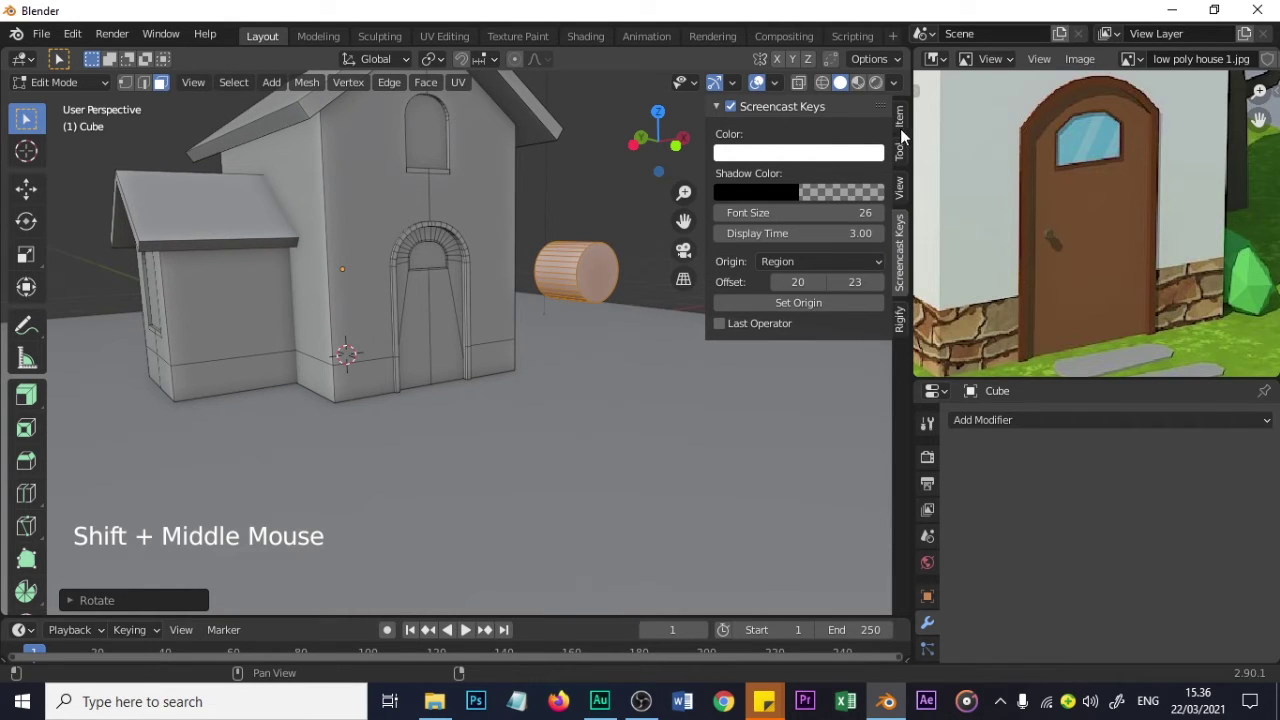
pyautogui.moveTo(704, 150); pyautogui.dragTo(880, 160)
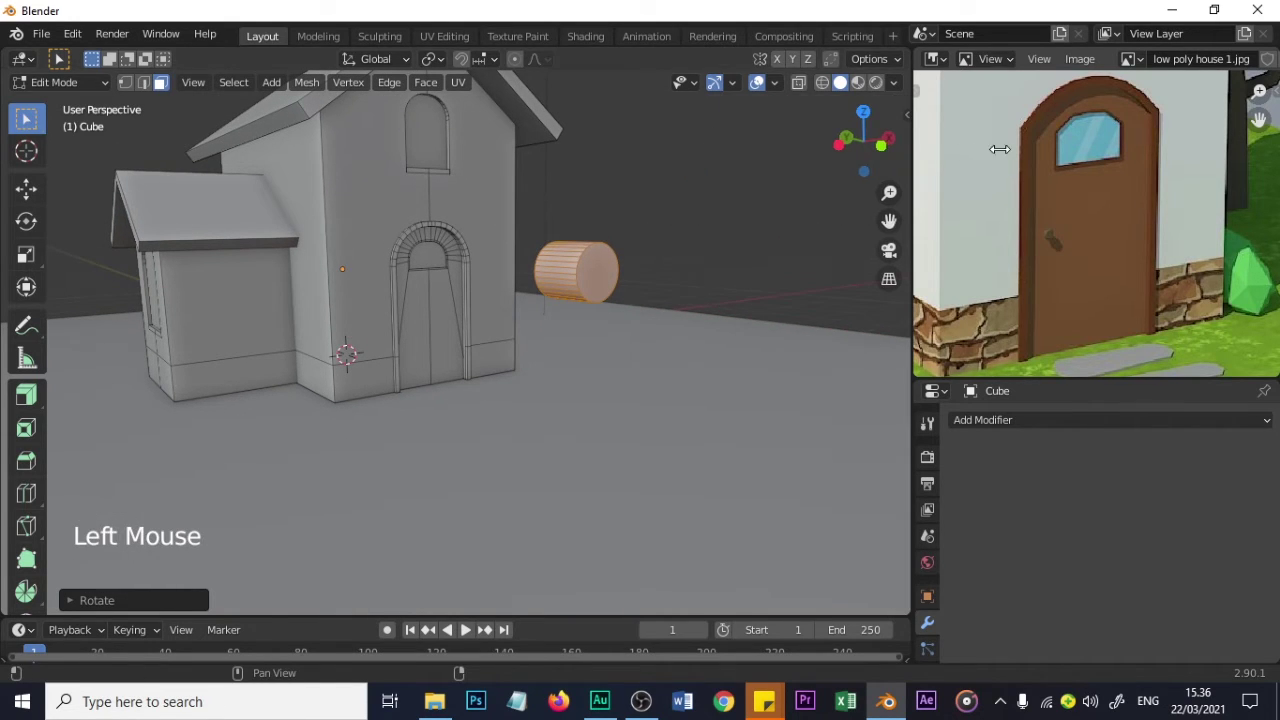
# - Scale the rotated handle cylinder down uniformly to roughly half its size
pyautogui.scroll(2, 651, 248)
pyautogui.scroll(-1, 651, 250)
pyautogui.press('s')
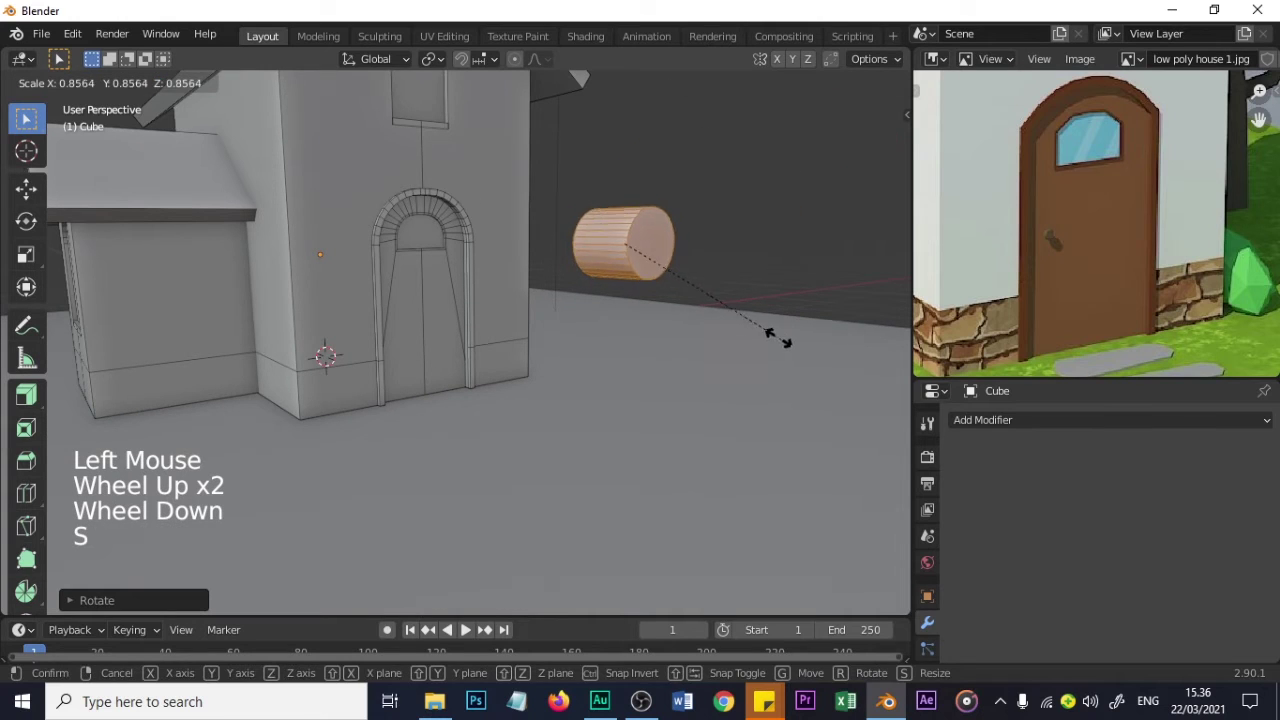
pyautogui.click(713, 294)
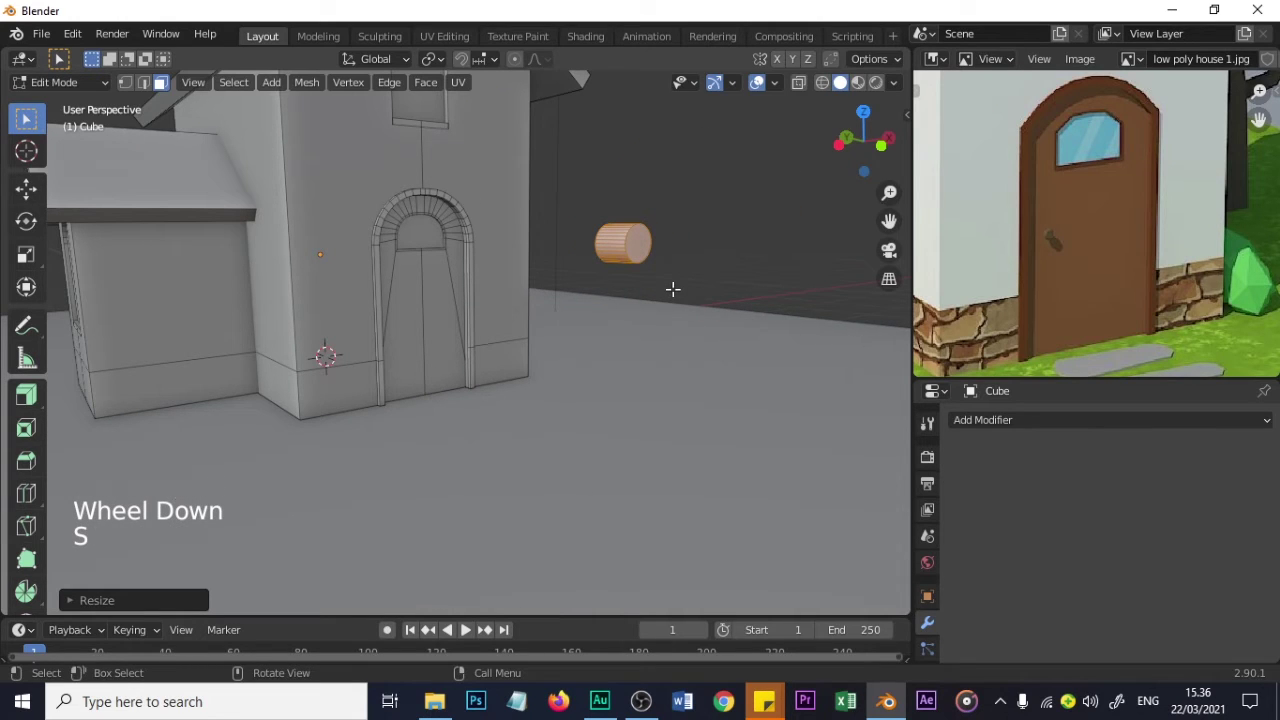
# - Change the Properties editor into a second 3D Viewport showing the door and cylinder in front orthographic view
pyautogui.click(938, 392)
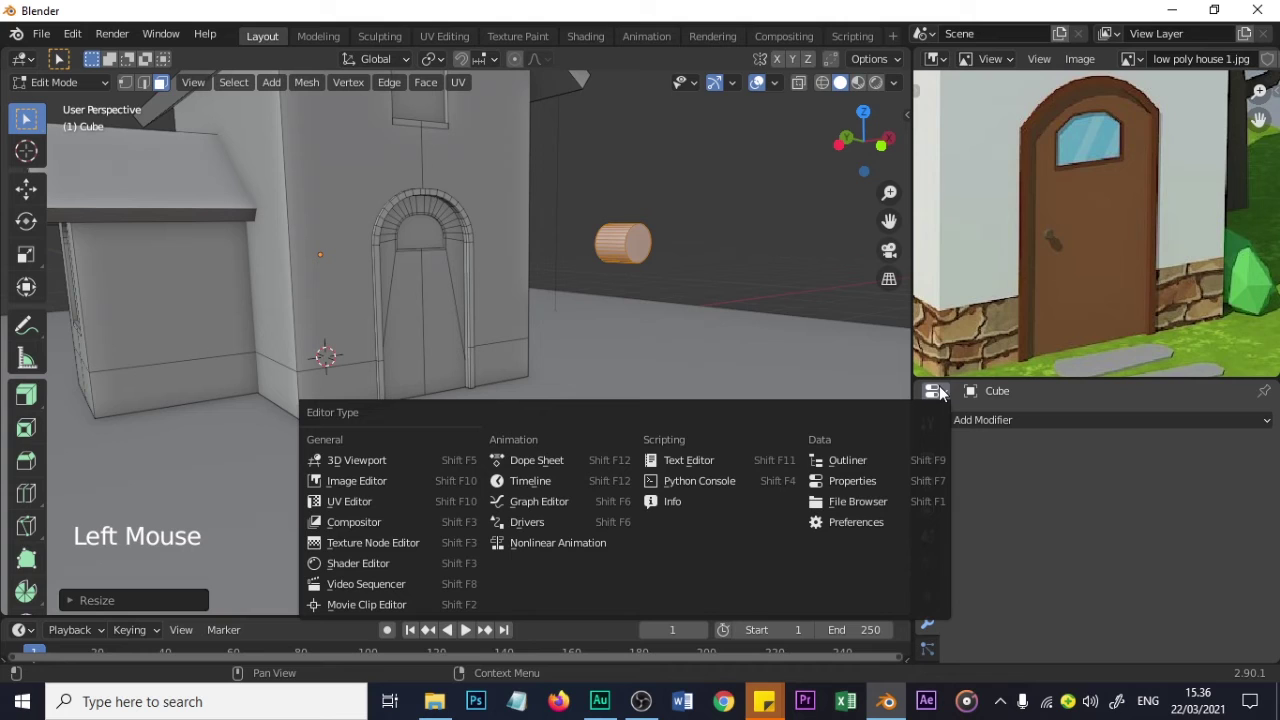
pyautogui.click(351, 460)
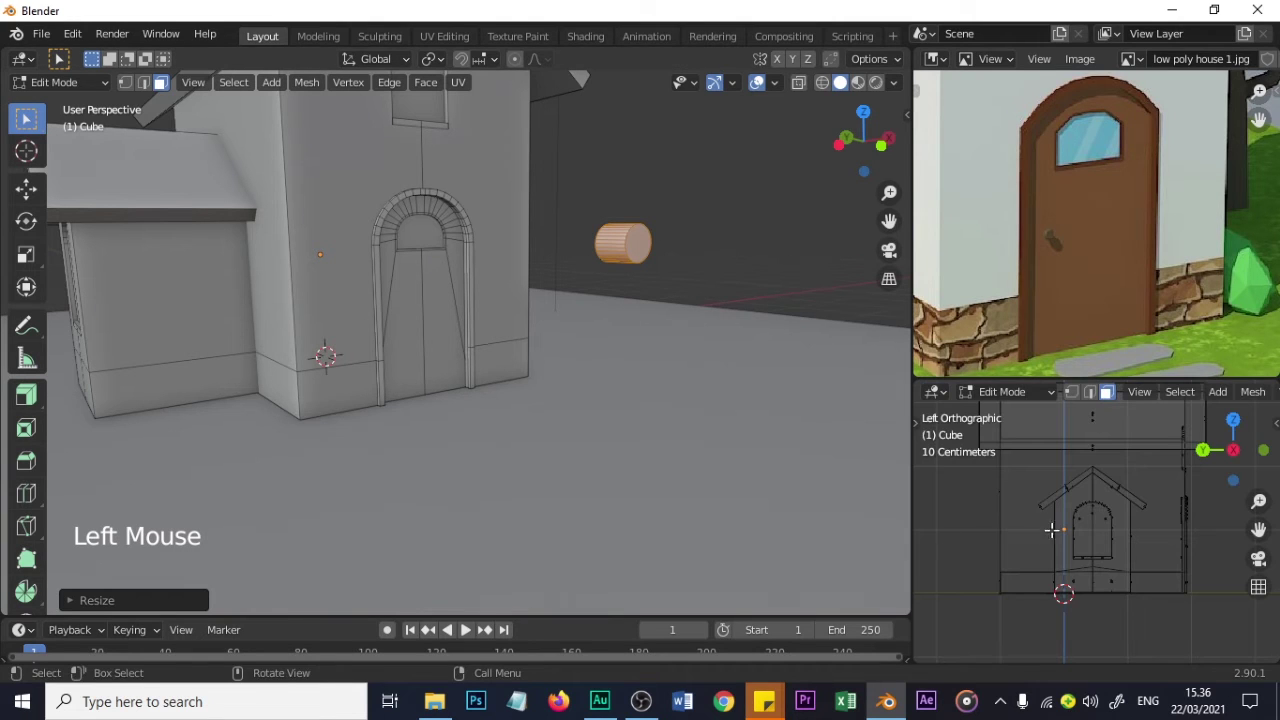
pyautogui.keyDown('shift'); pyautogui.moveTo(1092, 502); pyautogui.dragTo(1057, 566, button='middle'); pyautogui.keyUp('shift')
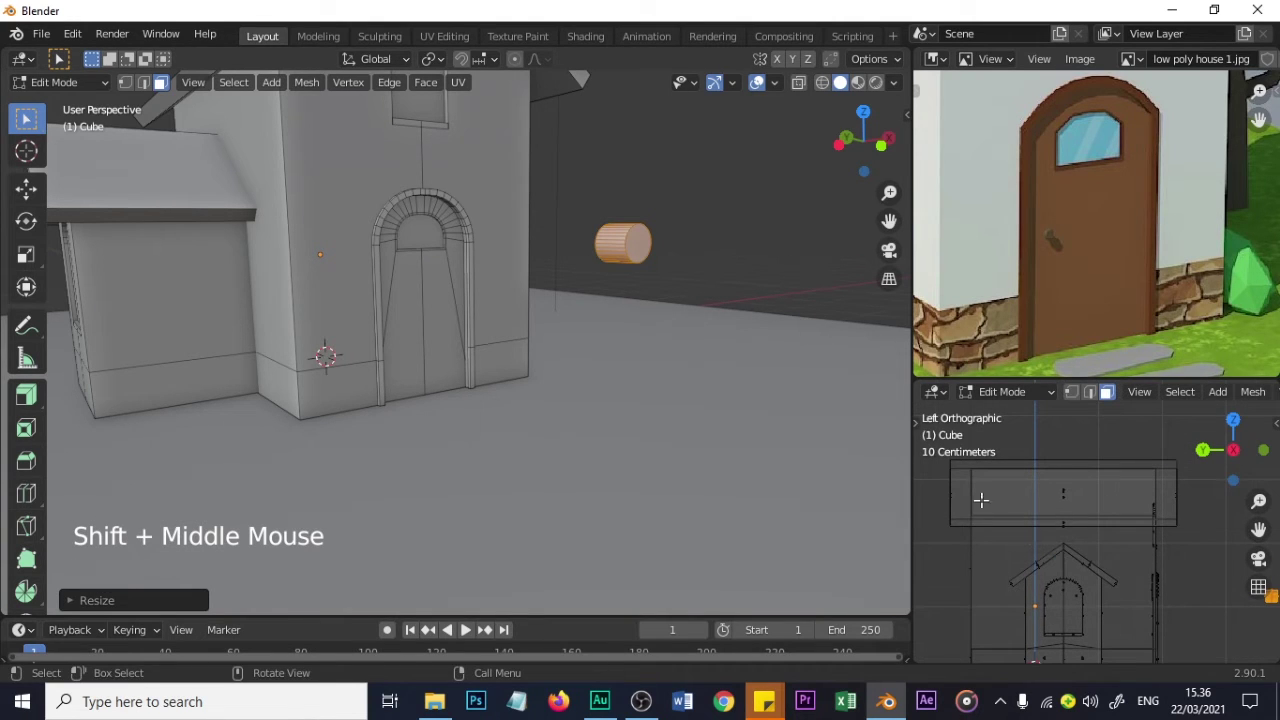
pyautogui.press('KP_1')
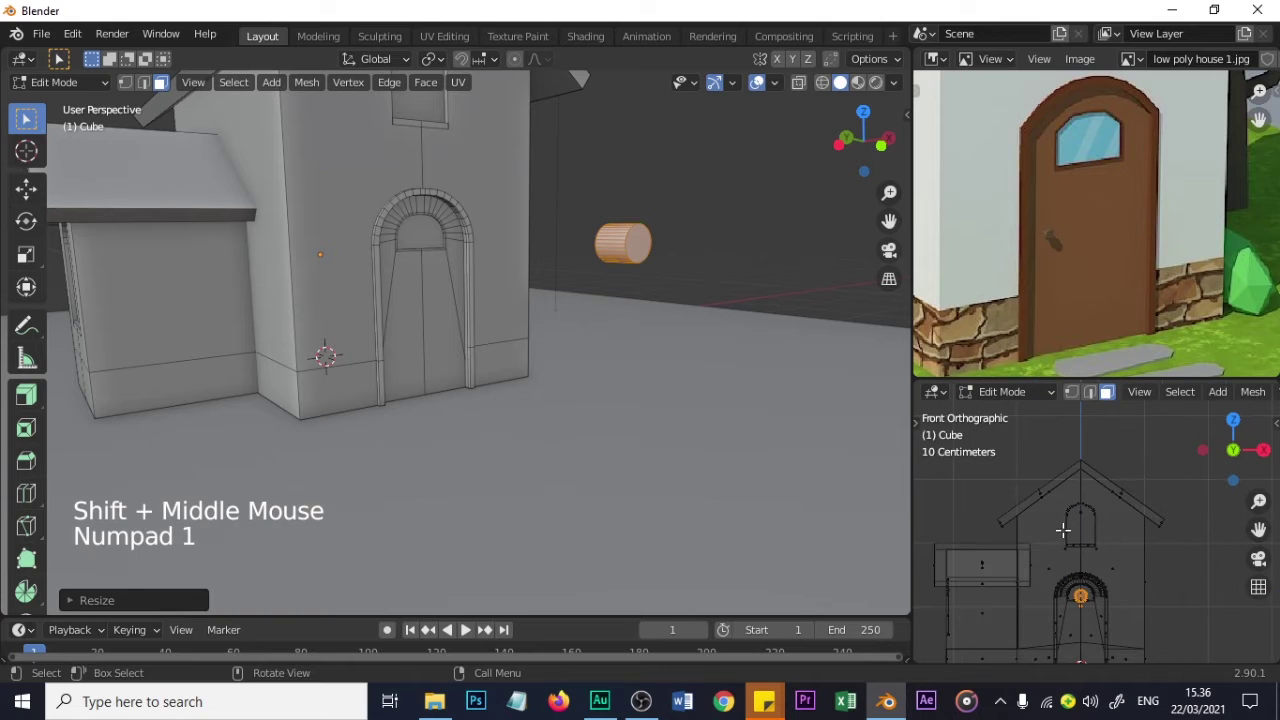
pyautogui.keyDown('shift'); pyautogui.scroll(4, 1063, 530); pyautogui.keyUp('shift')
pyautogui.scroll(4, 1100, 591)
pyautogui.keyDown('shift'); pyautogui.moveTo(1100, 591); pyautogui.dragTo(1075, 478, button='middle'); pyautogui.keyUp('shift')
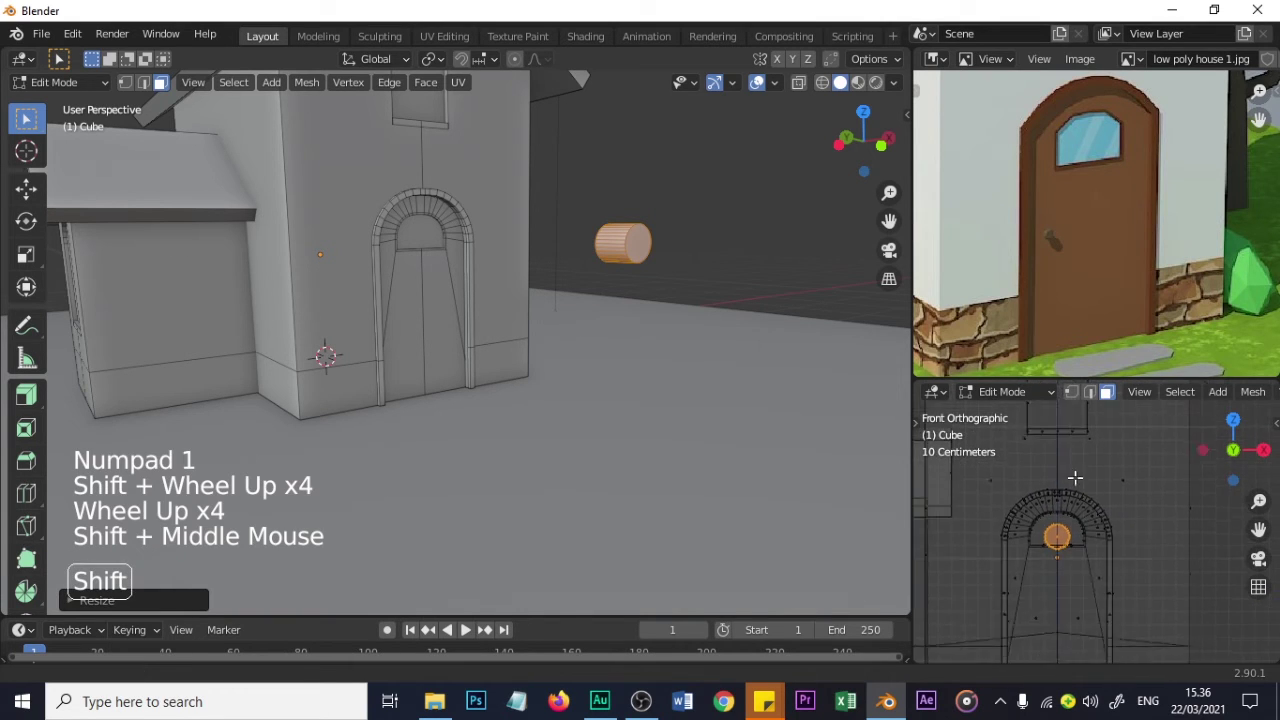
pyautogui.scroll(2, 1075, 478)
# - Move the cylinder down to the left half of the door in front view and shrink it towards handle size
pyautogui.press('g')
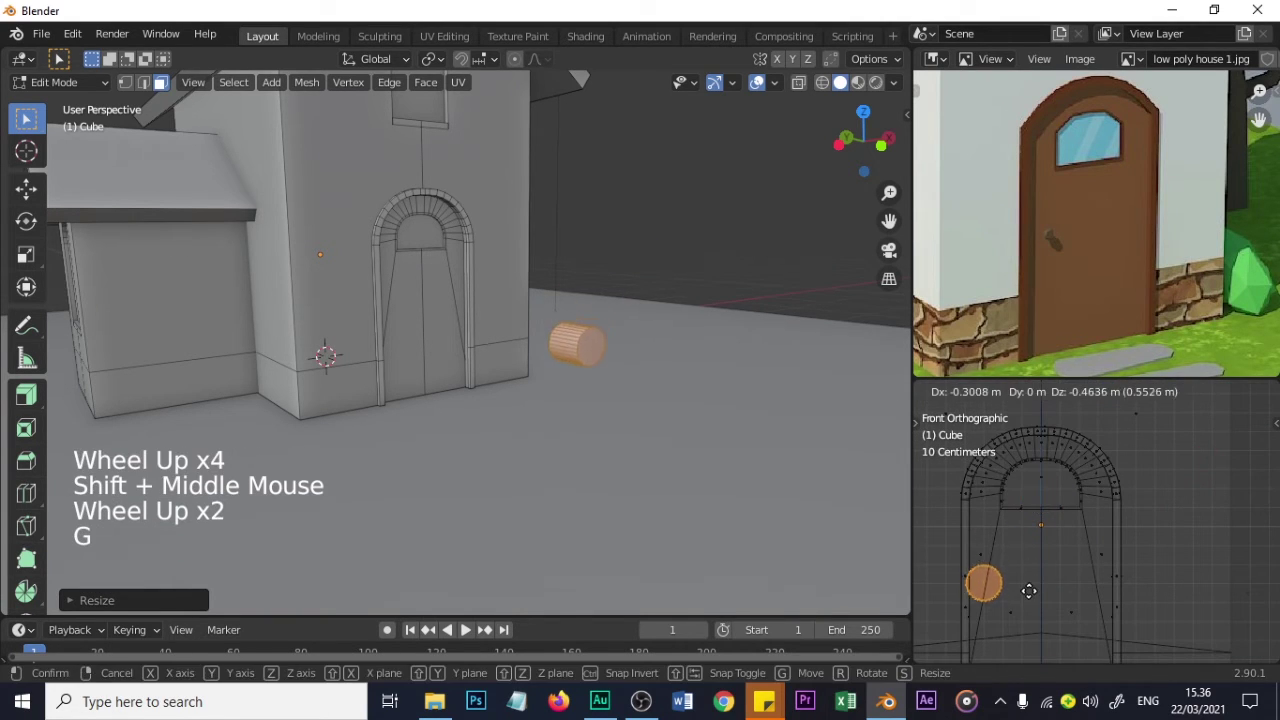
pyautogui.click(1045, 585)
pyautogui.press('s')
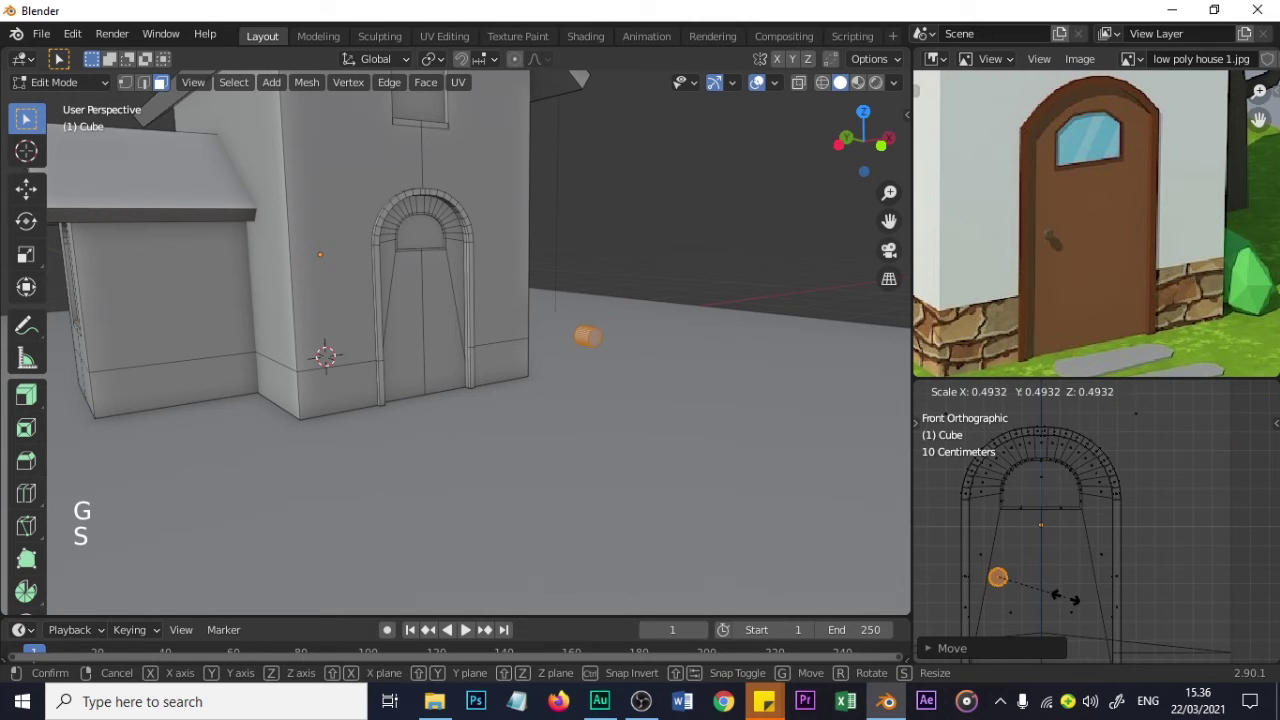
pyautogui.click(1054, 591)
pyautogui.keyDown('shift'); pyautogui.moveTo(1049, 563); pyautogui.dragTo(1066, 503, button='middle'); pyautogui.keyUp('shift')
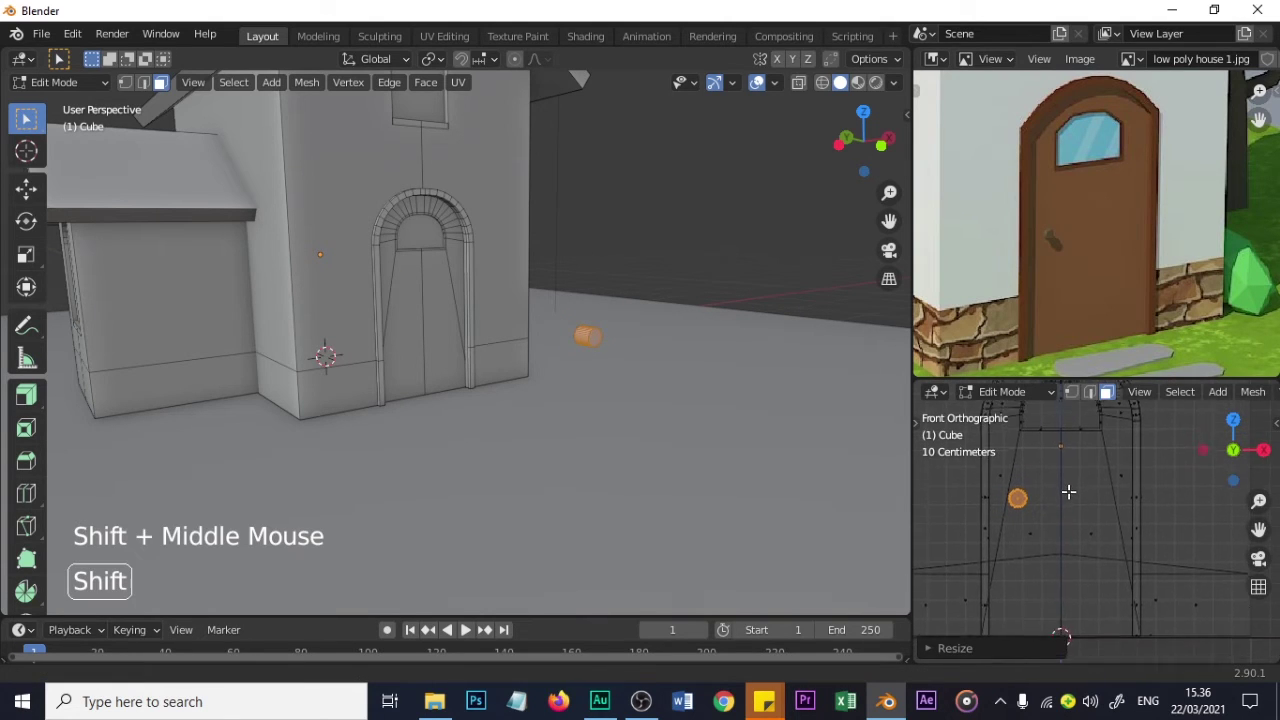
pyautogui.scroll(-1, 1064, 494)
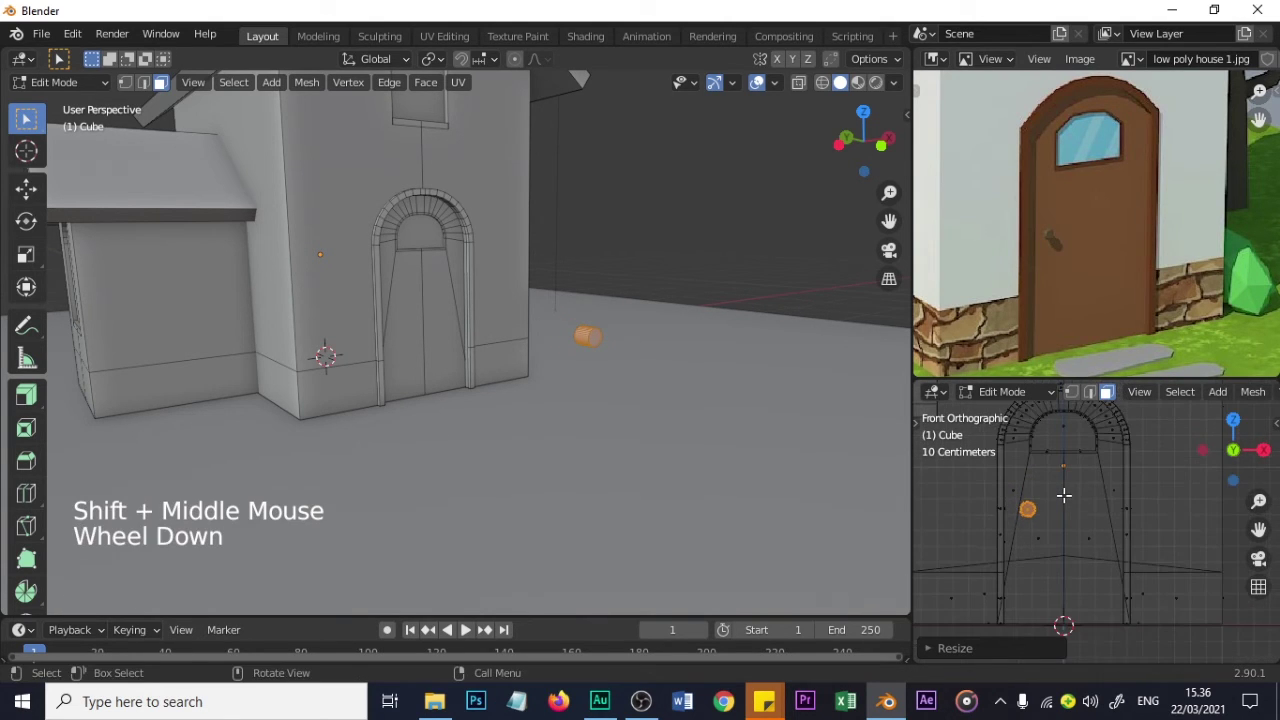
pyautogui.press('s')
pyautogui.click(1116, 521)
# - Shift the cylinder to handle height near the door's left edge in front view and reduce it slightly more
pyautogui.press('g')
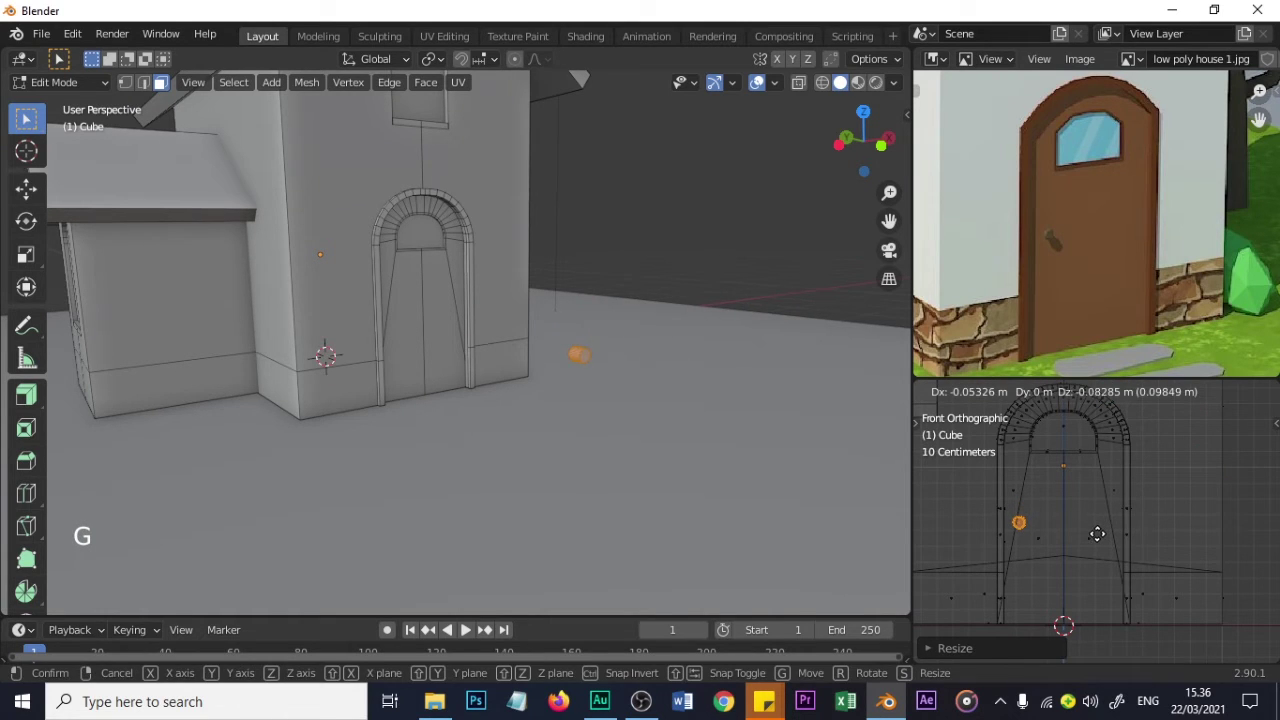
pyautogui.click(1097, 530)
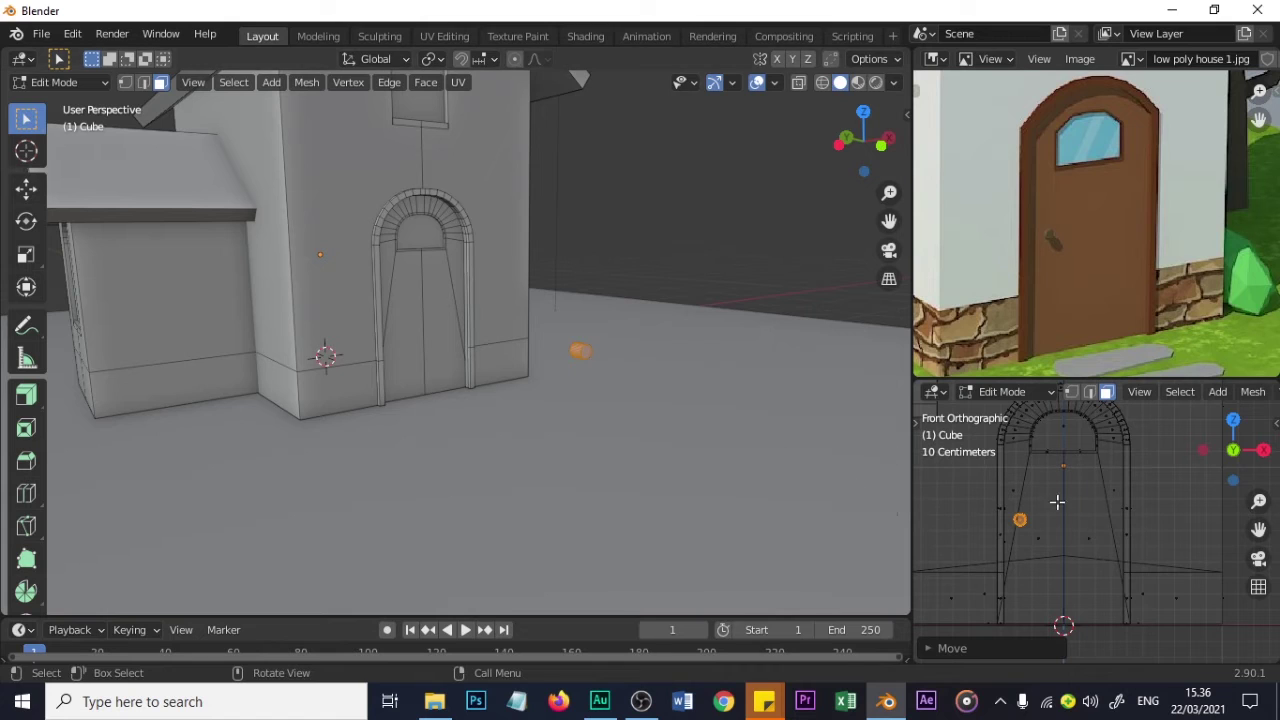
pyautogui.press('s')
pyautogui.click(1127, 533)
pyautogui.scroll(2, 1122, 533)
pyautogui.keyDown('shift'); pyautogui.moveTo(1029, 526); pyautogui.dragTo(1071, 506, button='middle'); pyautogui.keyUp('shift')
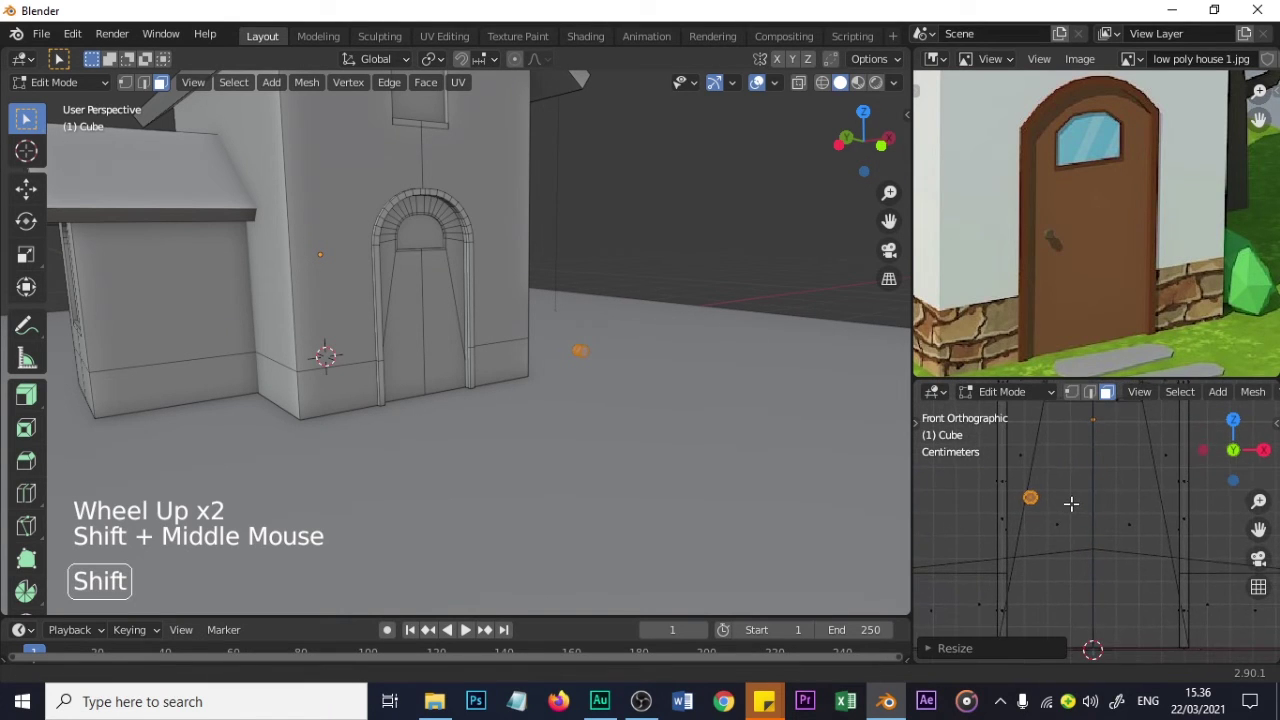
pyautogui.press('g')
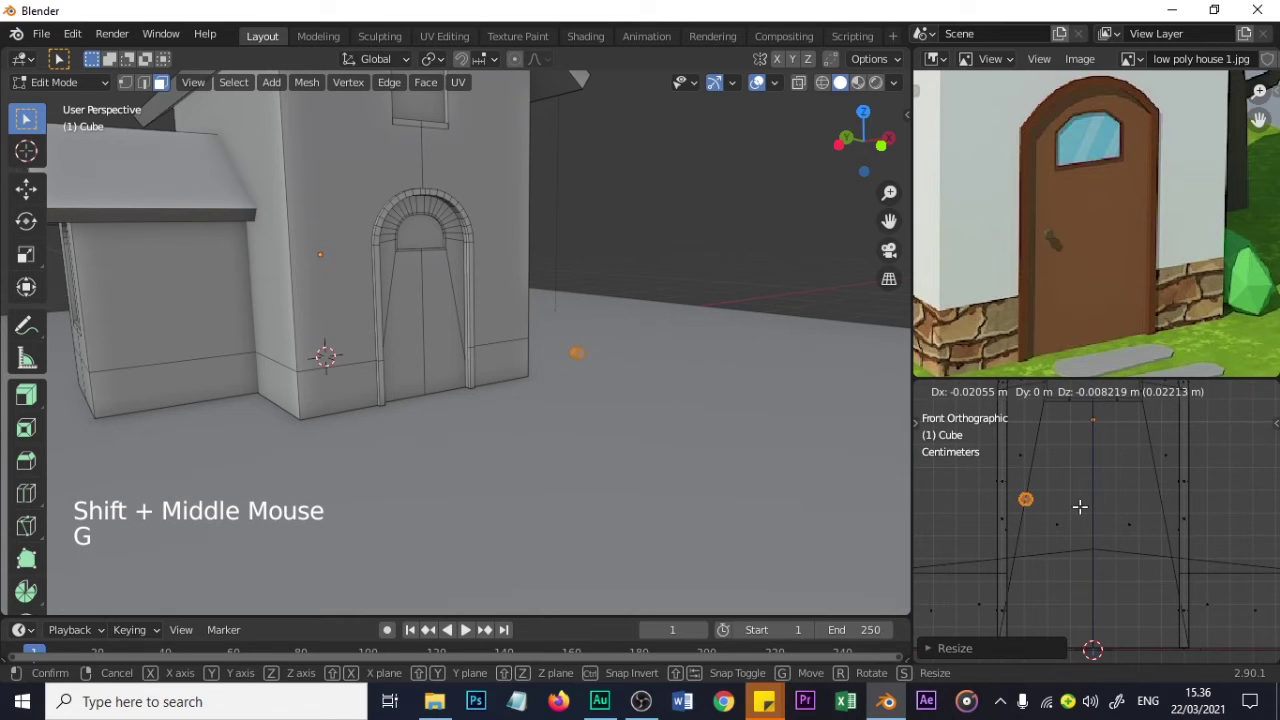
pyautogui.click(1080, 506)
pyautogui.scroll(-3, 1080, 506)
pyautogui.scroll(1, 1133, 549)
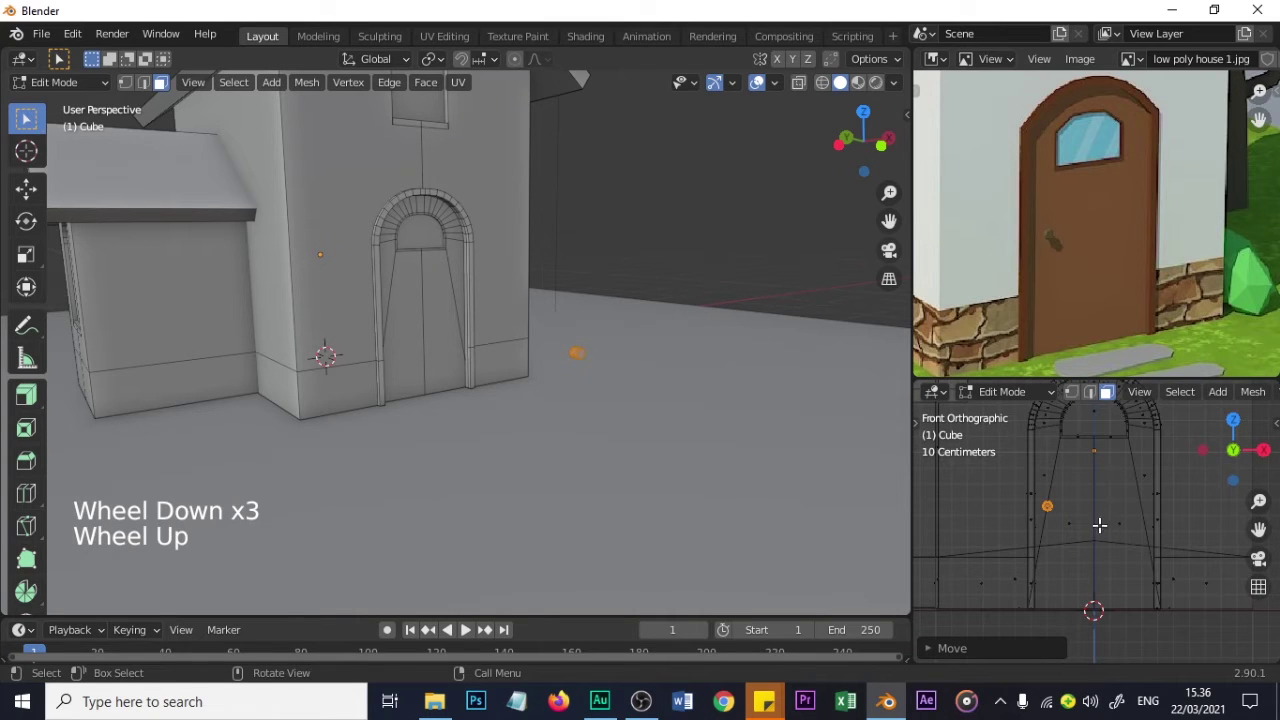
pyautogui.press('g')
pyautogui.click(1049, 504)
# - Move the handle cylinder along Y until it sits against the door, and check its fit up close
pyautogui.scroll(2, 580, 323)
pyautogui.scroll(1, 583, 323)
pyautogui.scroll(-1, 583, 323)
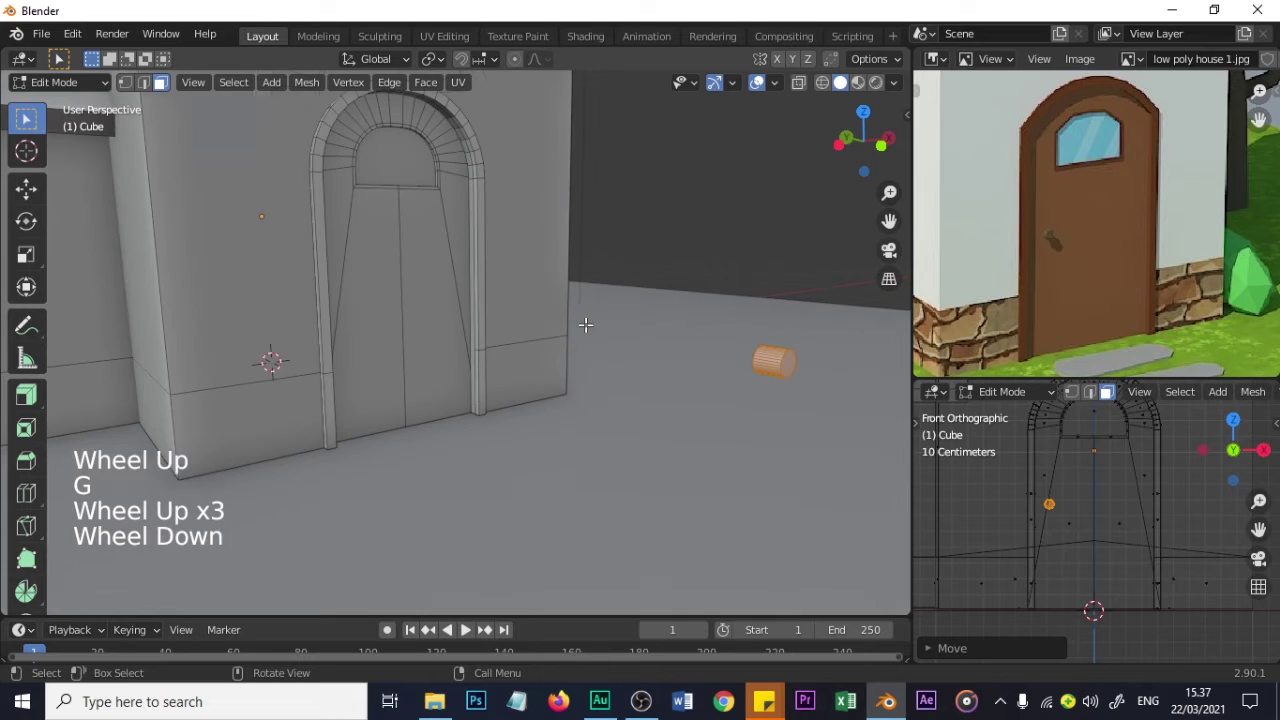
pyautogui.press('g')
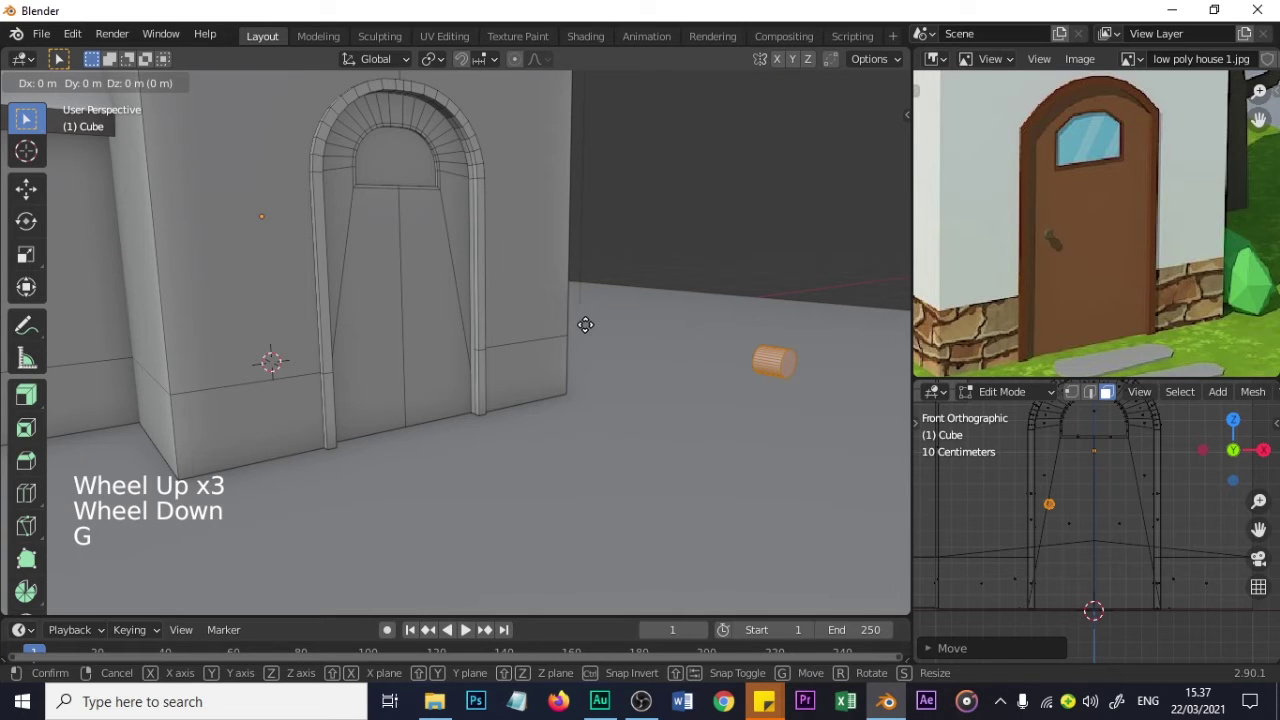
pyautogui.middleClick(585, 325)
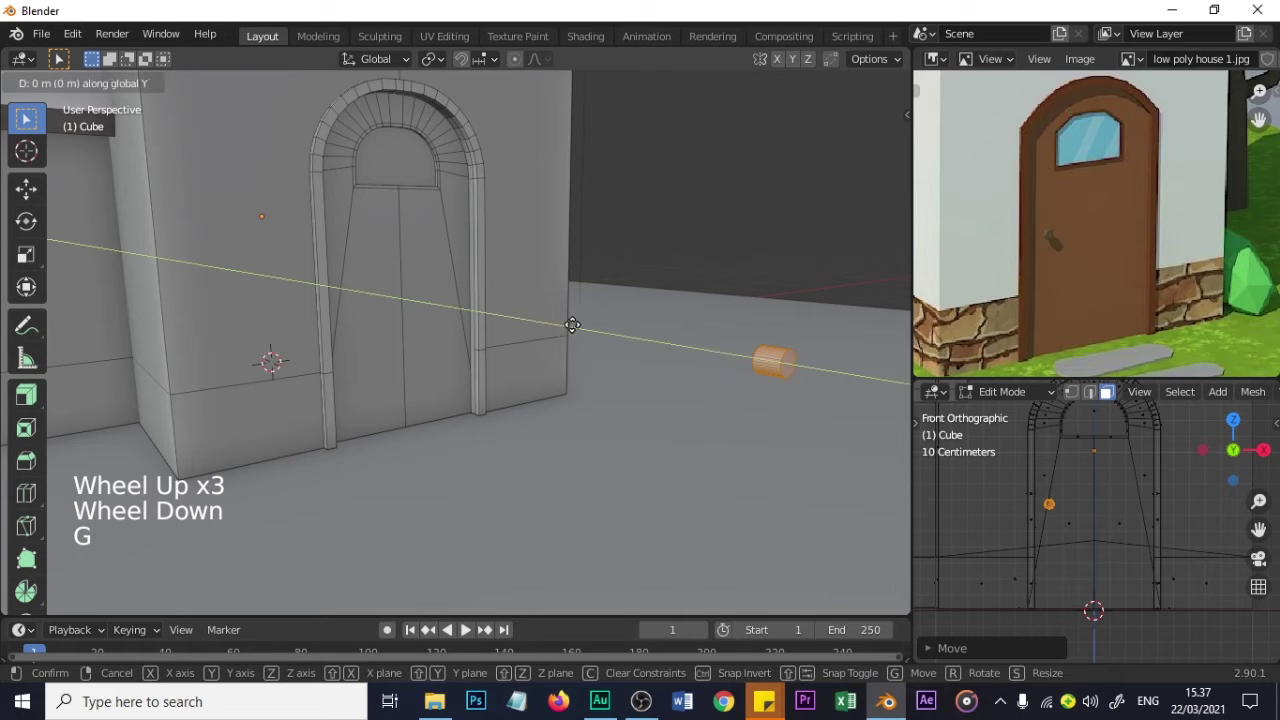
pyautogui.click(175, 208)
pyautogui.scroll(3, 172, 215)
pyautogui.keyDown('shift'); pyautogui.moveTo(171, 217); pyautogui.dragTo(322, 283, button='middle'); pyautogui.keyUp('shift')
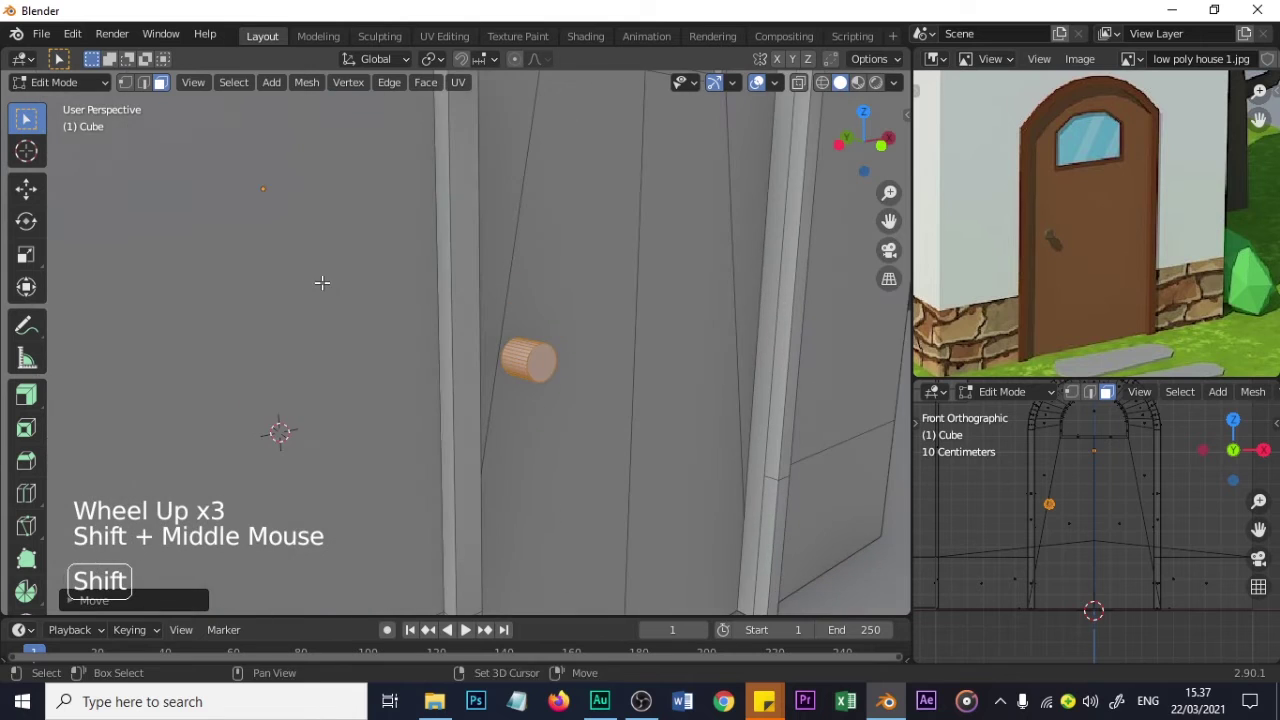
pyautogui.scroll(1, 381, 296)
pyautogui.moveTo(601, 360)
pyautogui.keyDown('shift'); pyautogui.mouseDown(button='middle')
pyautogui.moveTo(563, 374)
pyautogui.moveTo(580, 372)
pyautogui.mouseUp(button='middle'); pyautogui.keyUp('shift')
pyautogui.scroll(-1, 577, 372)
pyautogui.scroll(1, 572, 371)
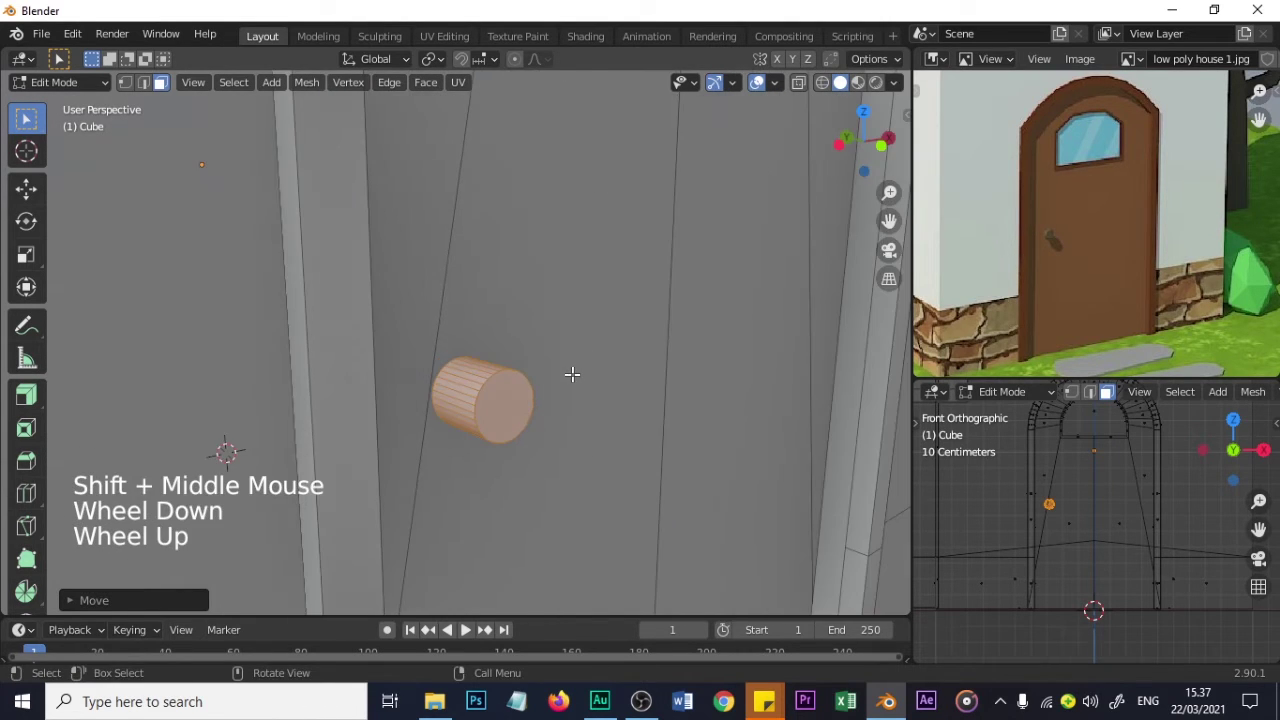
pyautogui.scroll(-1, 511, 373)
# - Move the handle cylinder along Y away from the door so it stands free in front of the house
pyautogui.press('g')
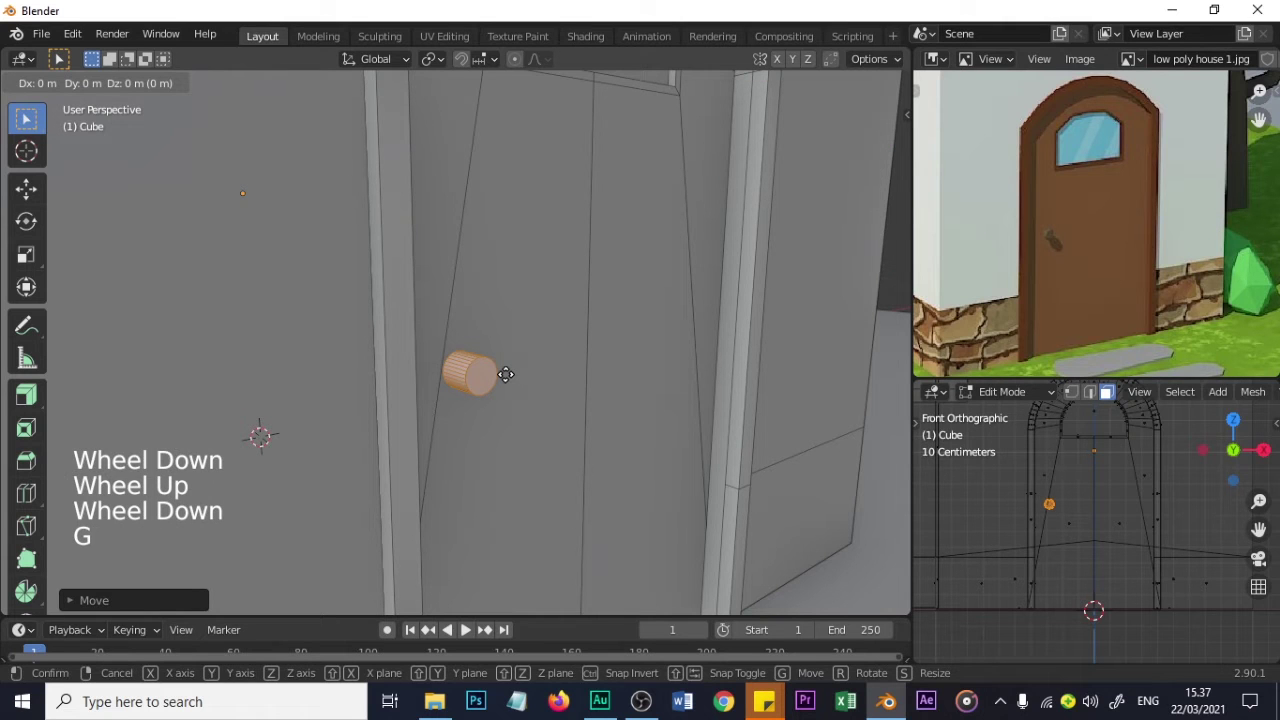
pyautogui.press('y')
pyautogui.click(879, 483)
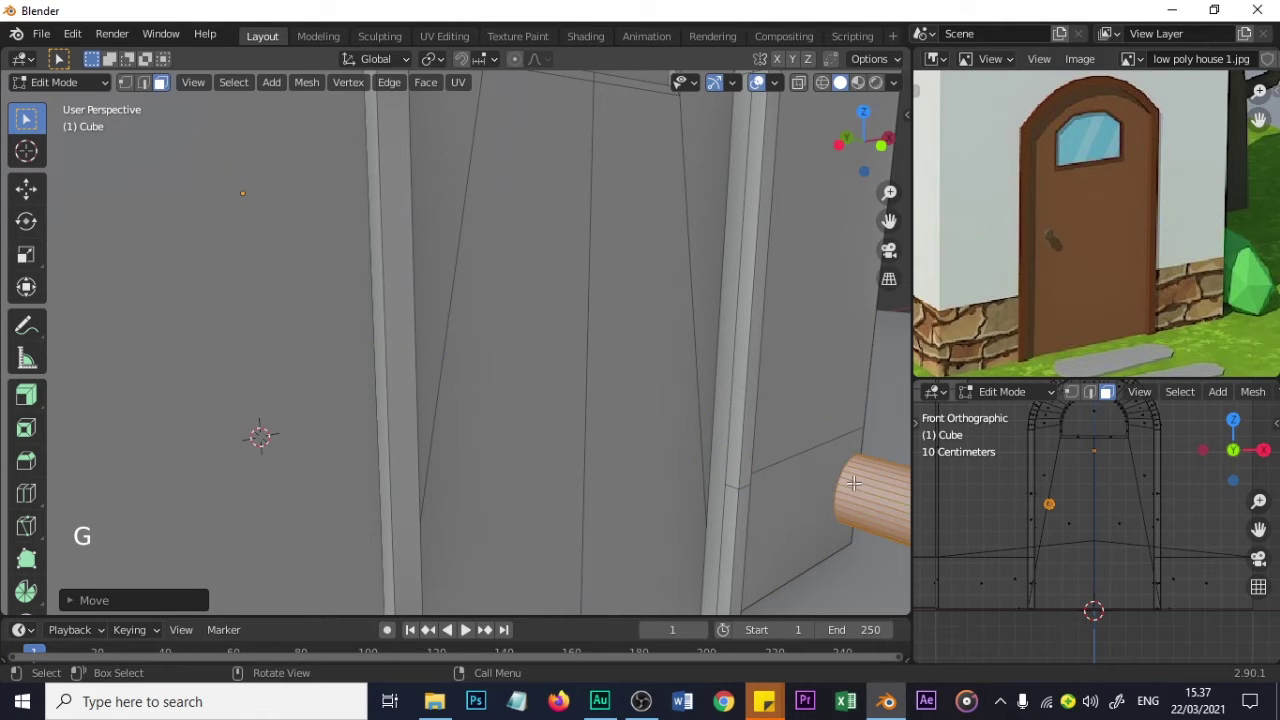
pyautogui.scroll(-2, 623, 450)
pyautogui.moveTo(623, 450); pyautogui.dragTo(668, 461, button='middle')
pyautogui.scroll(1, 686, 451)
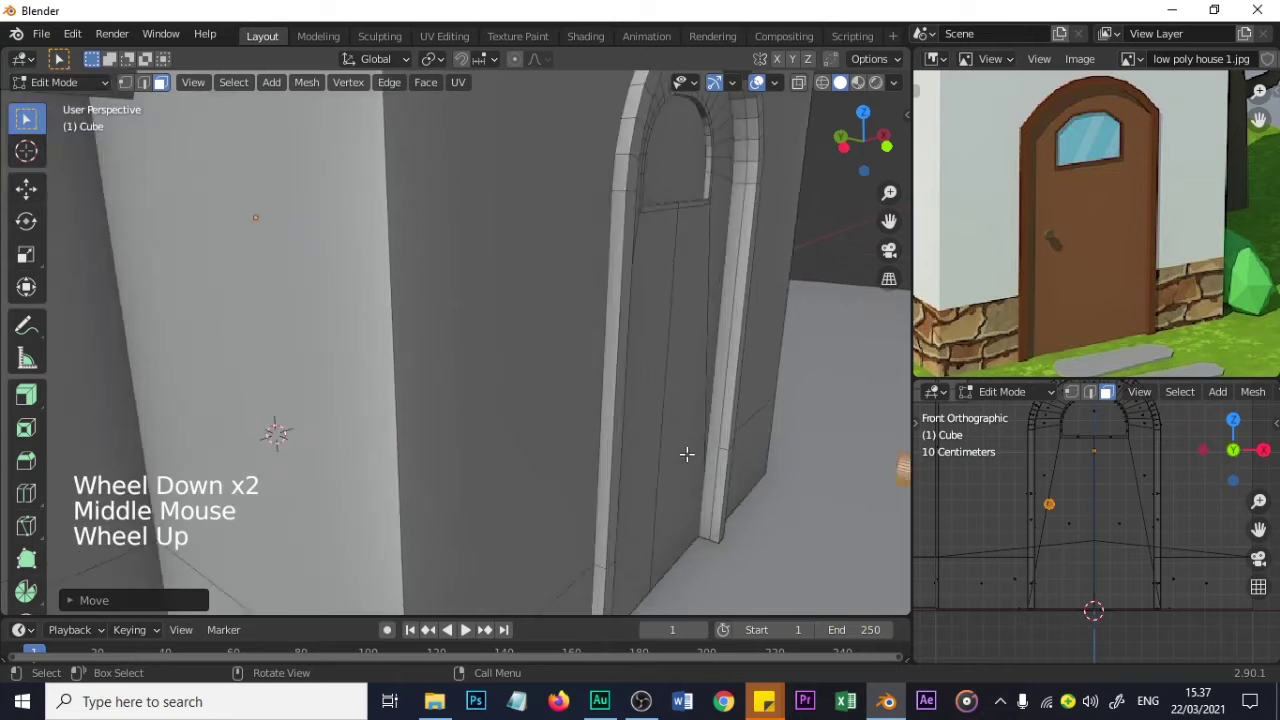
pyautogui.scroll(1, 771, 434)
pyautogui.keyDown('shift'); pyautogui.moveTo(771, 434); pyautogui.dragTo(620, 371, button='middle'); pyautogui.keyUp('shift')
pyautogui.scroll(-1, 645, 377)
pyautogui.press('g')
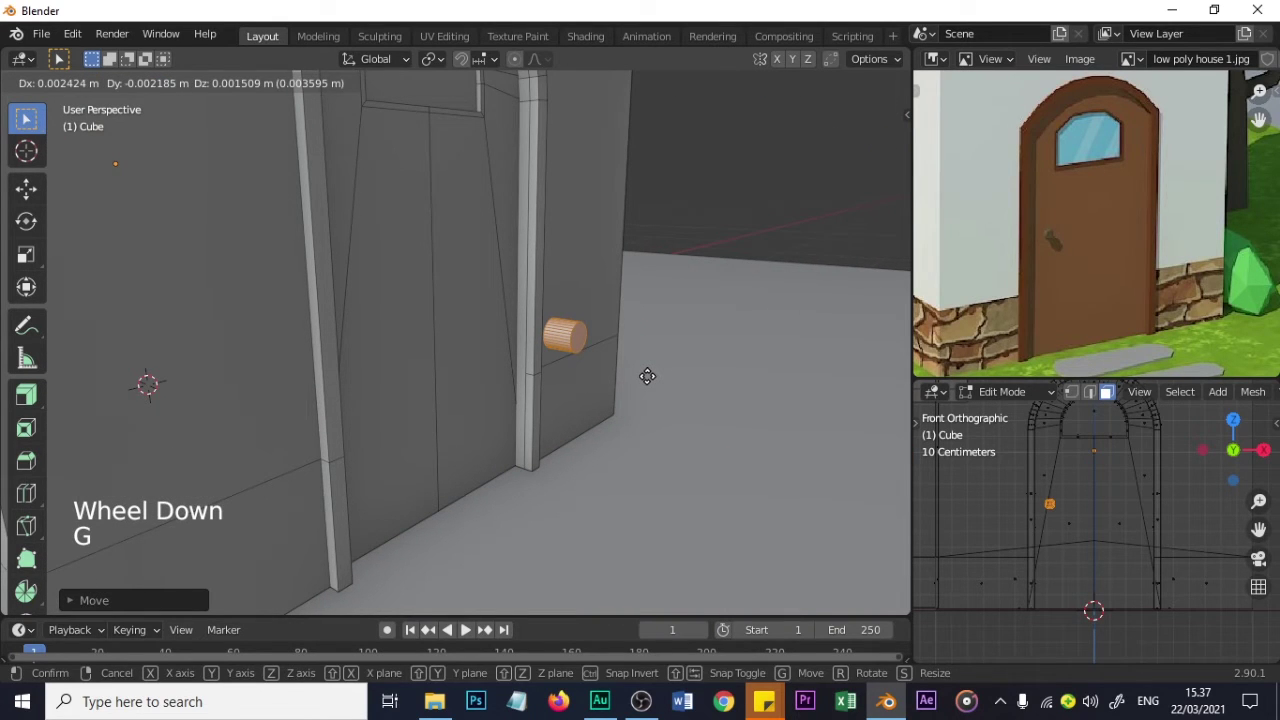
pyautogui.press('y')
pyautogui.click(785, 423)
# - Inset the handle cylinder's door-facing end by about 0.01 m and extrude the inner face into a thinner neck
pyautogui.moveTo(866, 440); pyautogui.dragTo(679, 388, button='middle')
pyautogui.scroll(2, 745, 417)
pyautogui.scroll(2, 850, 386)
pyautogui.click(677, 386)
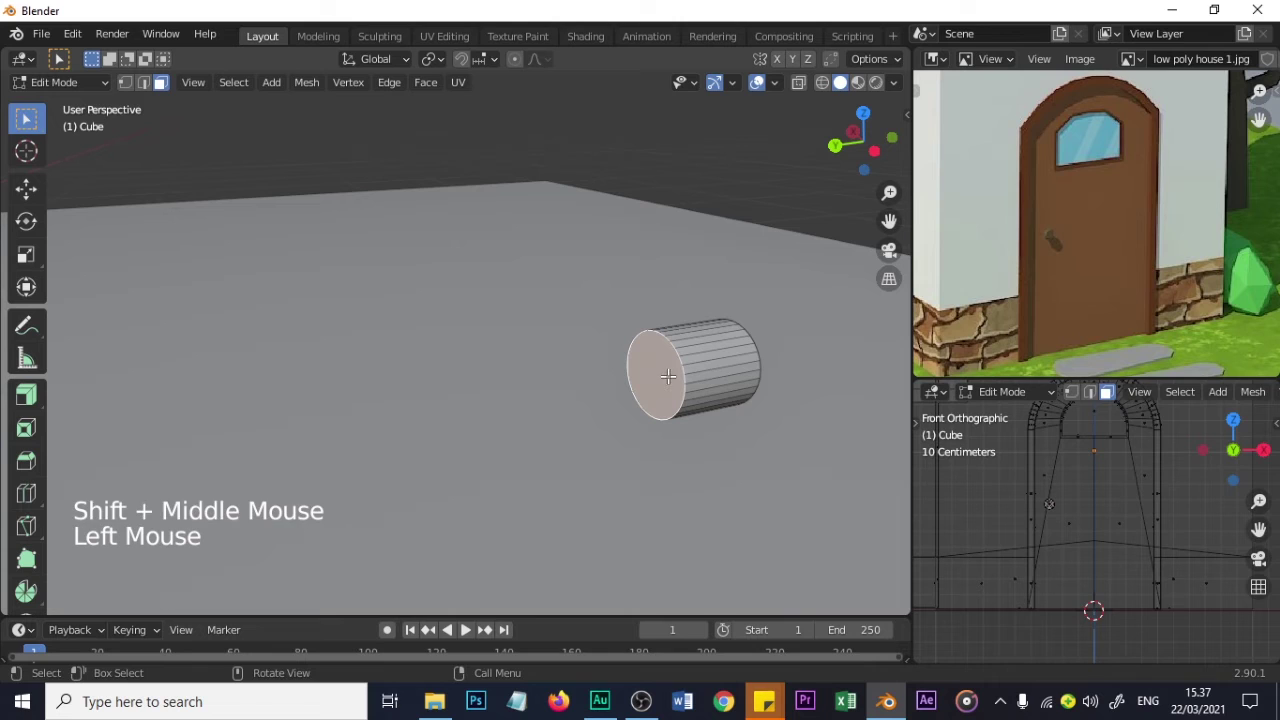
pyautogui.press('i')
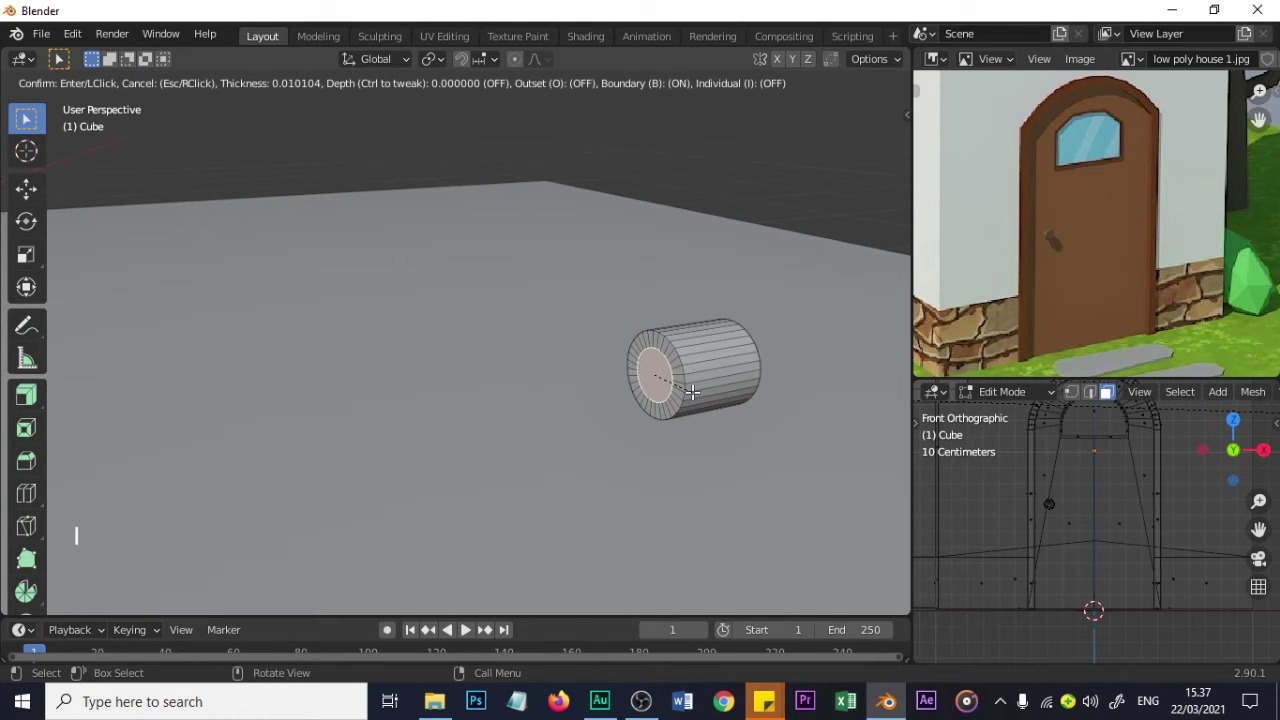
pyautogui.click(690, 391)
pyautogui.press('e')
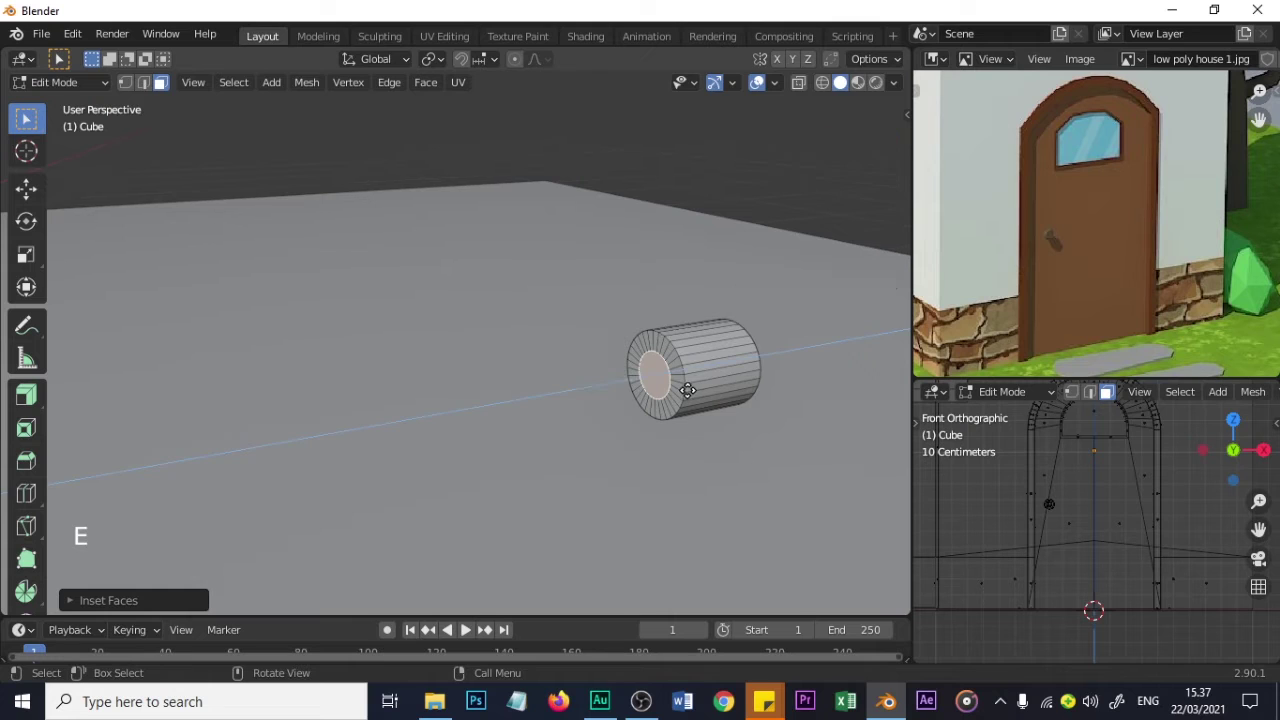
pyautogui.click(625, 403)
# - Shorten the handle's knob by moving its outer end face about 0.02 m along Y towards the neck
pyautogui.moveTo(625, 403); pyautogui.dragTo(463, 424, button='middle')
pyautogui.click(132, 385)
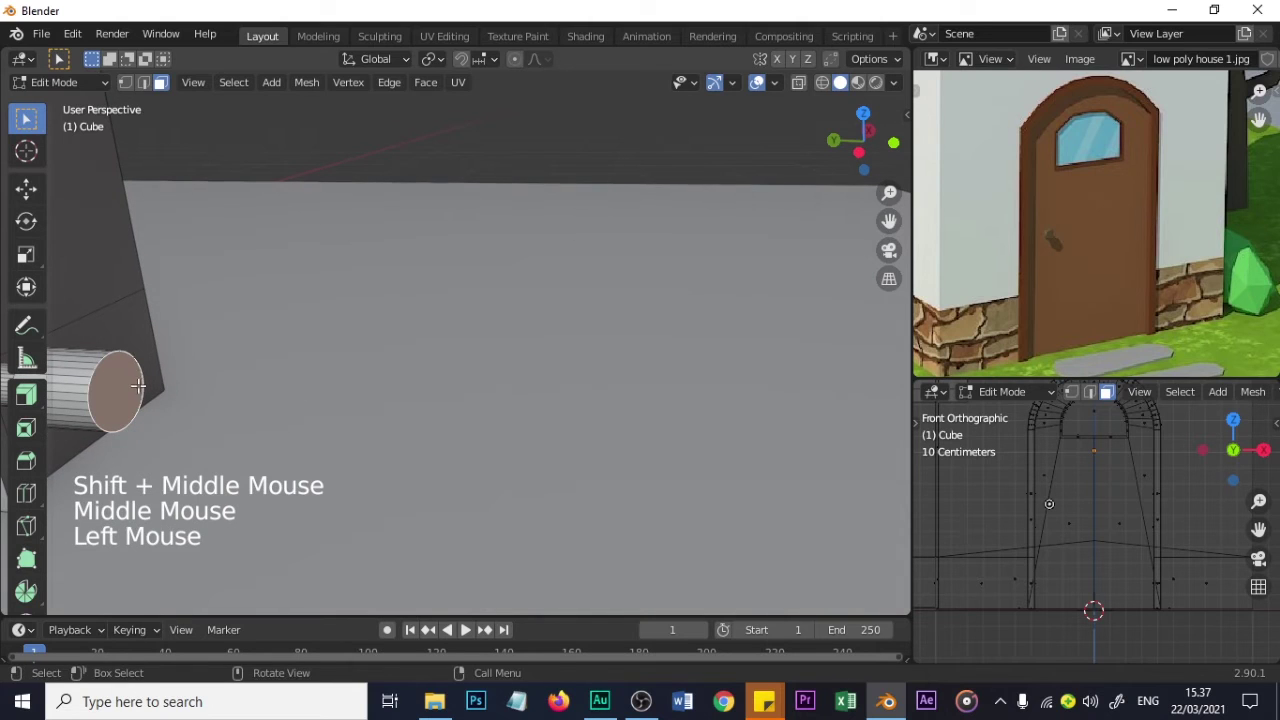
pyautogui.keyDown('shift'); pyautogui.moveTo(132, 385); pyautogui.dragTo(209, 391, button='middle'); pyautogui.keyUp('shift')
pyautogui.press('g')
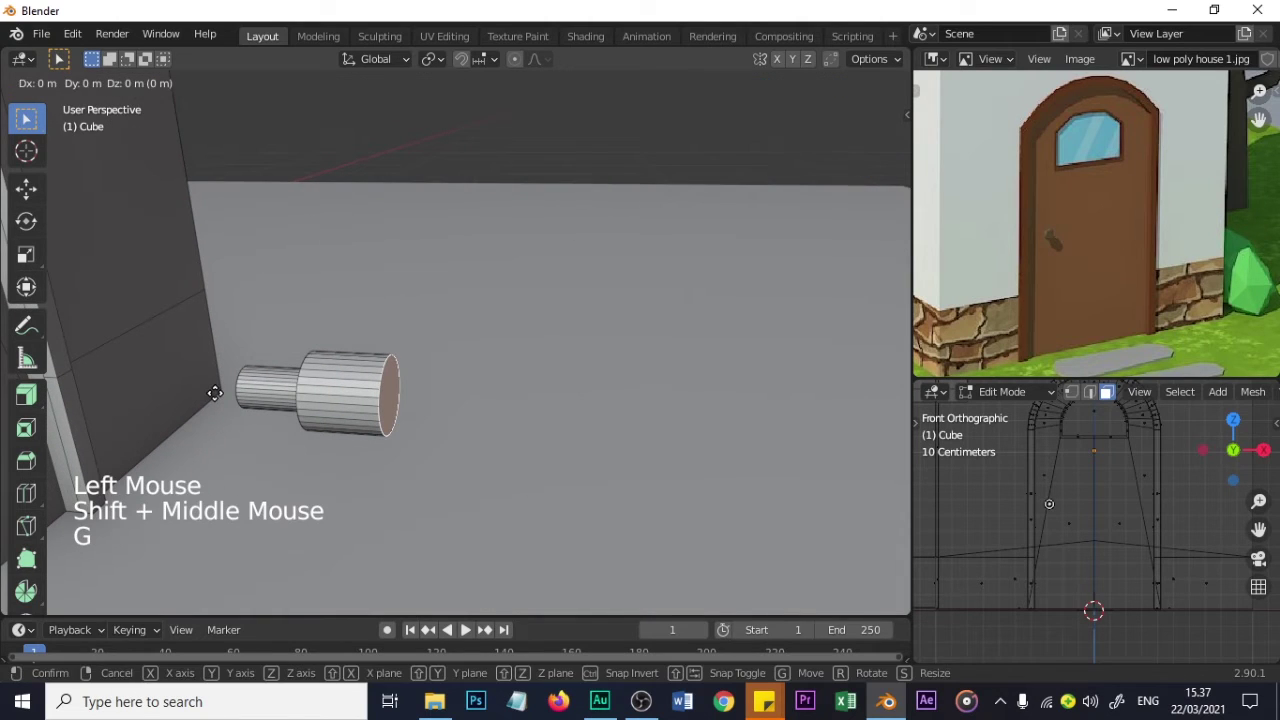
pyautogui.press('y')
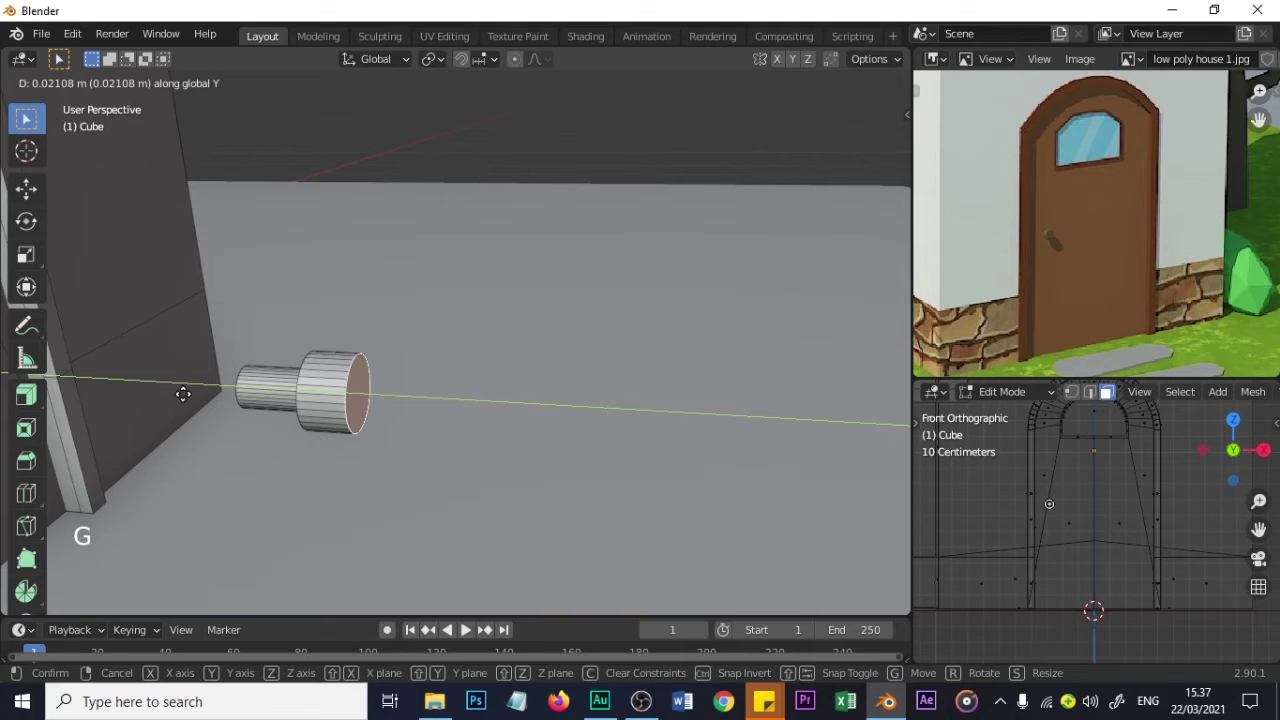
pyautogui.click(199, 394)
pyautogui.scroll(-2, 320, 414)
pyautogui.scroll(1, 347, 416)
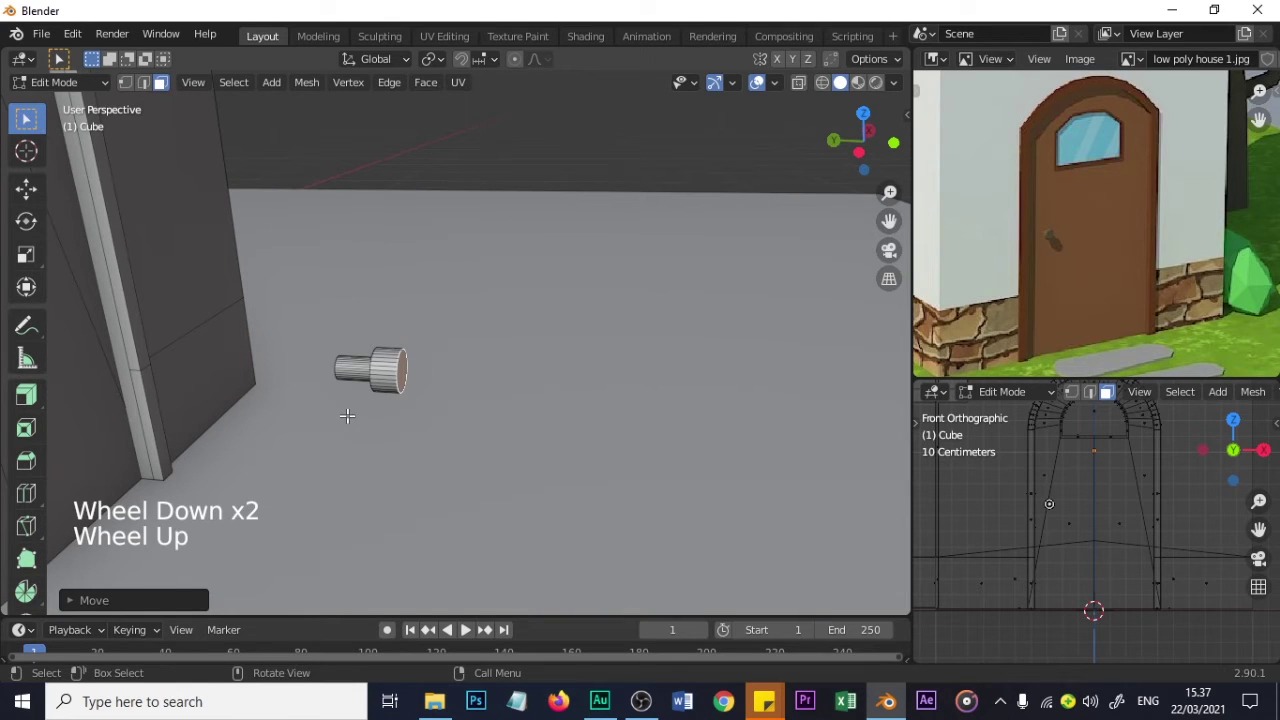
# - Select the whole linked handle mesh and move it along Y to the door
pyautogui.press('l')
pyautogui.click(420, 378)
pyautogui.press('l')
pyautogui.scroll(-2, 388, 375)
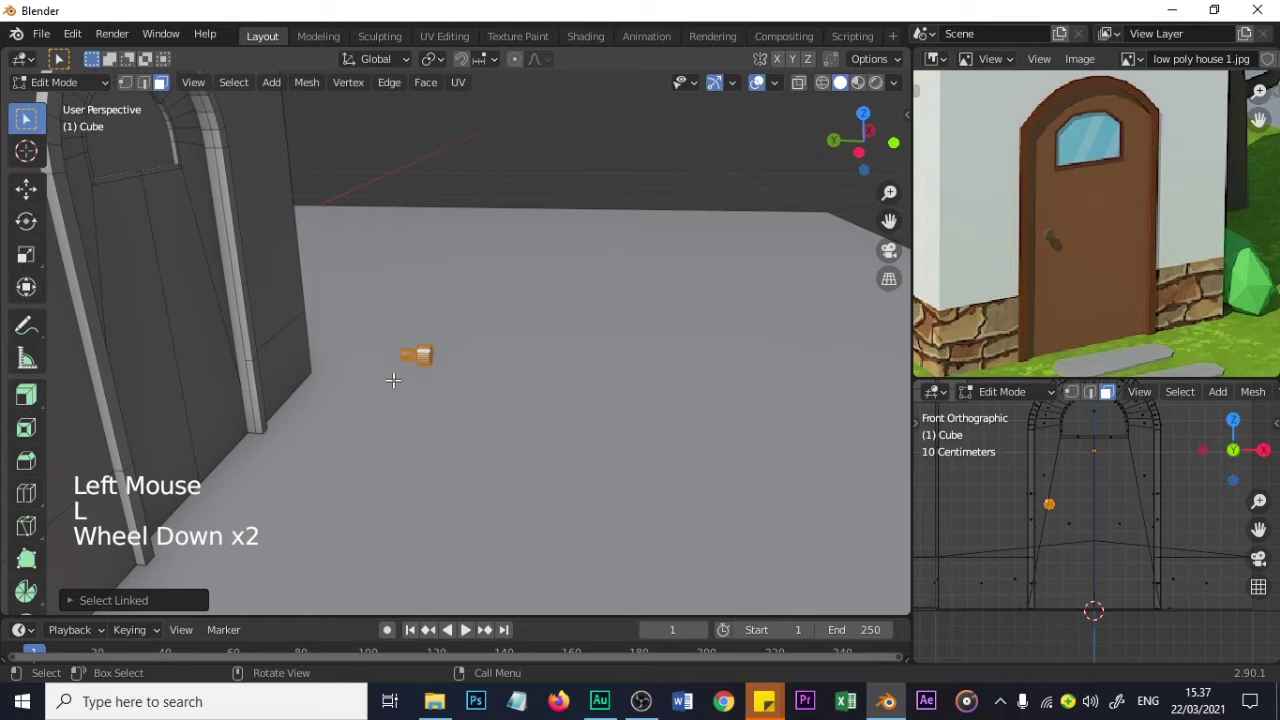
pyautogui.press('g')
pyautogui.press('y')
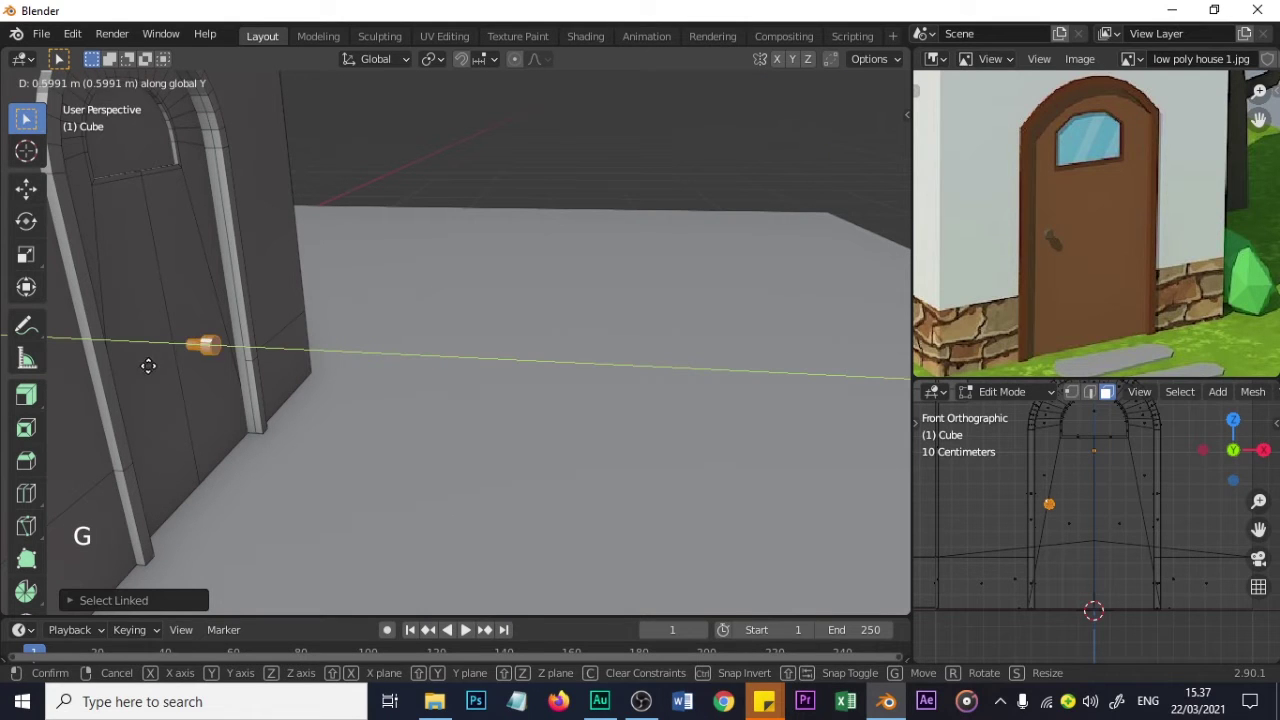
pyautogui.click(114, 362)
# - Push the handle about 0.06 m further along Y so its neck sinks into the door
pyautogui.scroll(2, 220, 349)
pyautogui.moveTo(220, 349); pyautogui.dragTo(423, 414, button='middle')
pyautogui.scroll(3, 329, 394)
pyautogui.press('g')
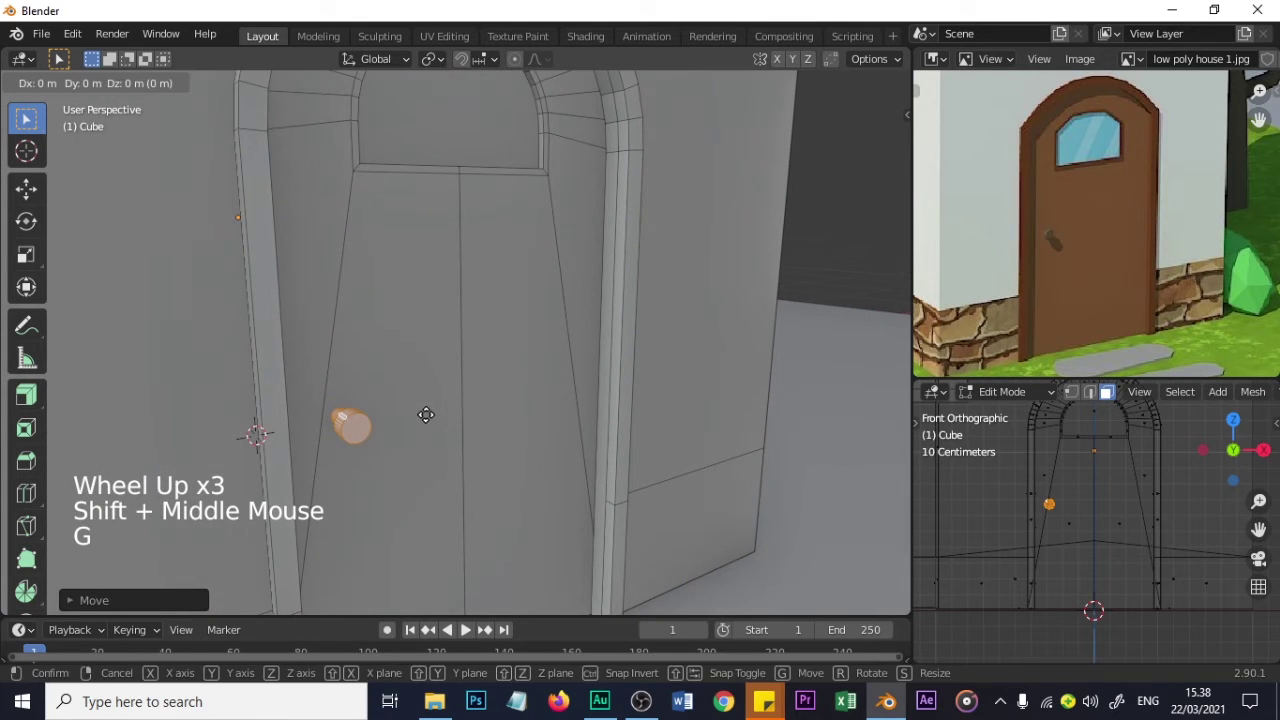
pyautogui.press('y')
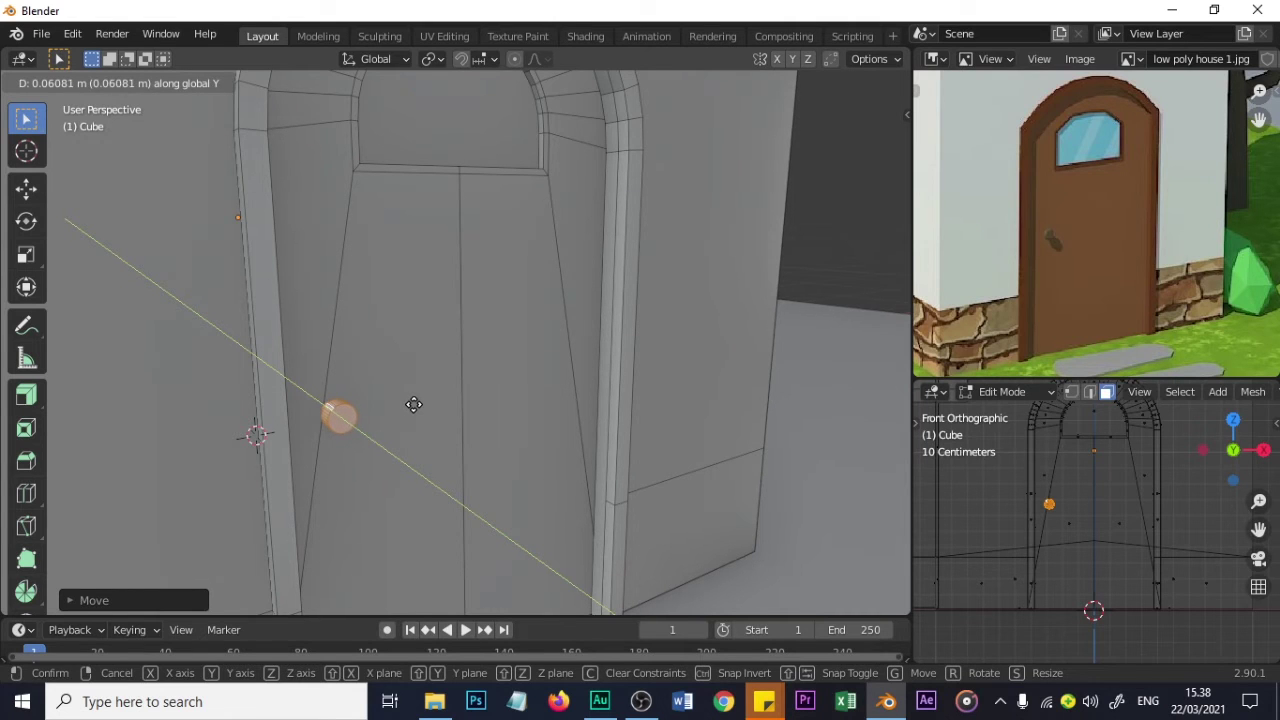
pyautogui.click(414, 404)
# - Shift the handle about 0.02 m along negative X, closer to the door frame
pyautogui.moveTo(651, 430); pyautogui.dragTo(540, 428, button='middle')
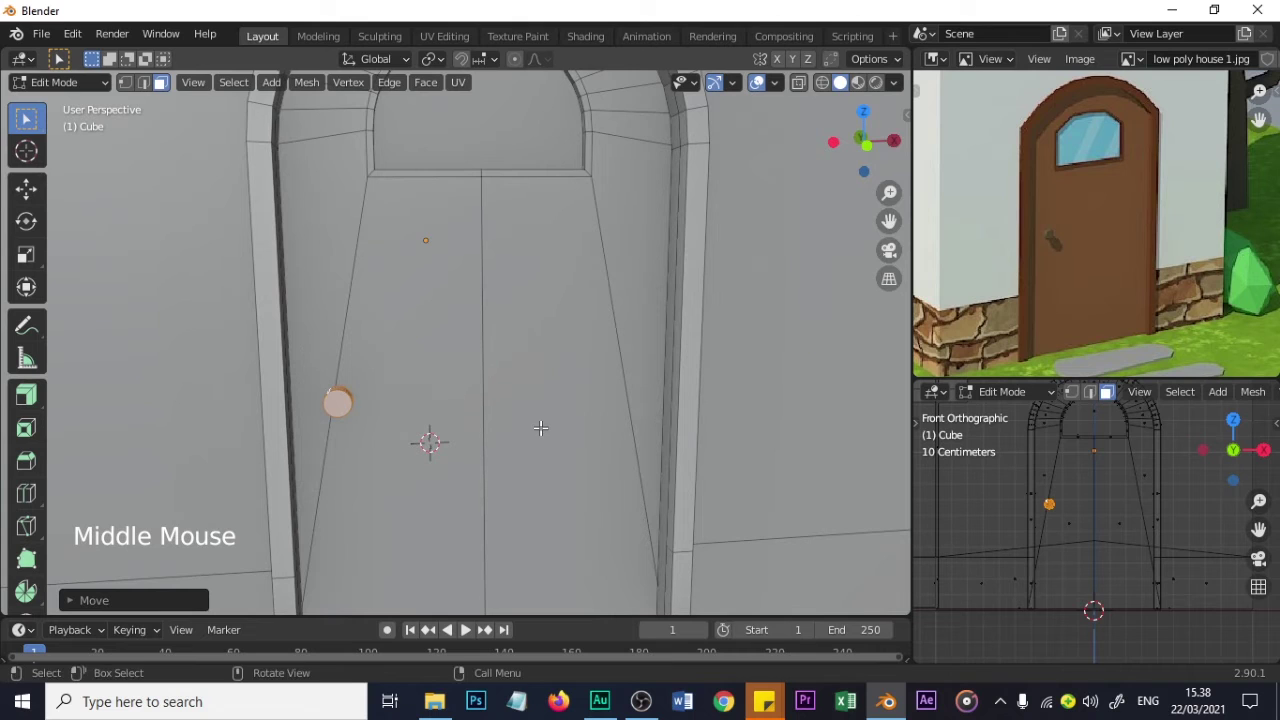
pyautogui.press('g')
pyautogui.press('x')
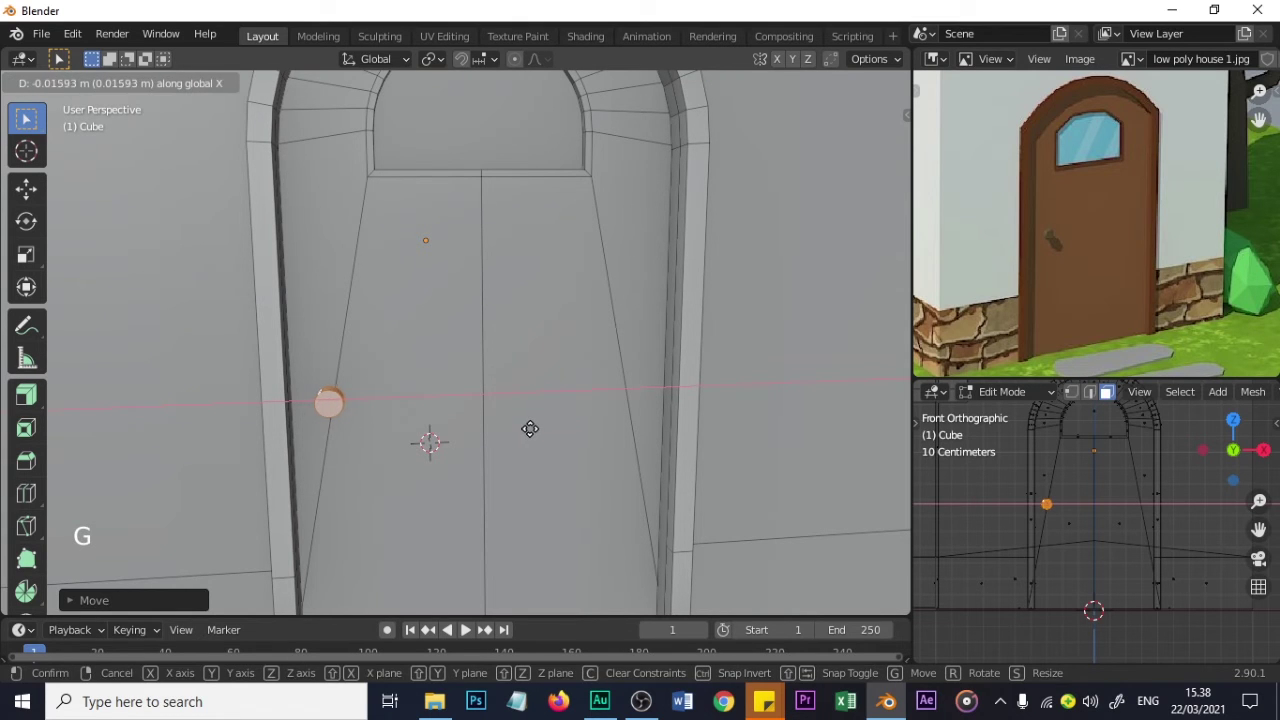
pyautogui.click(527, 429)
pyautogui.scroll(-2, 478, 441)
pyautogui.moveTo(481, 441); pyautogui.dragTo(525, 459, button='middle')
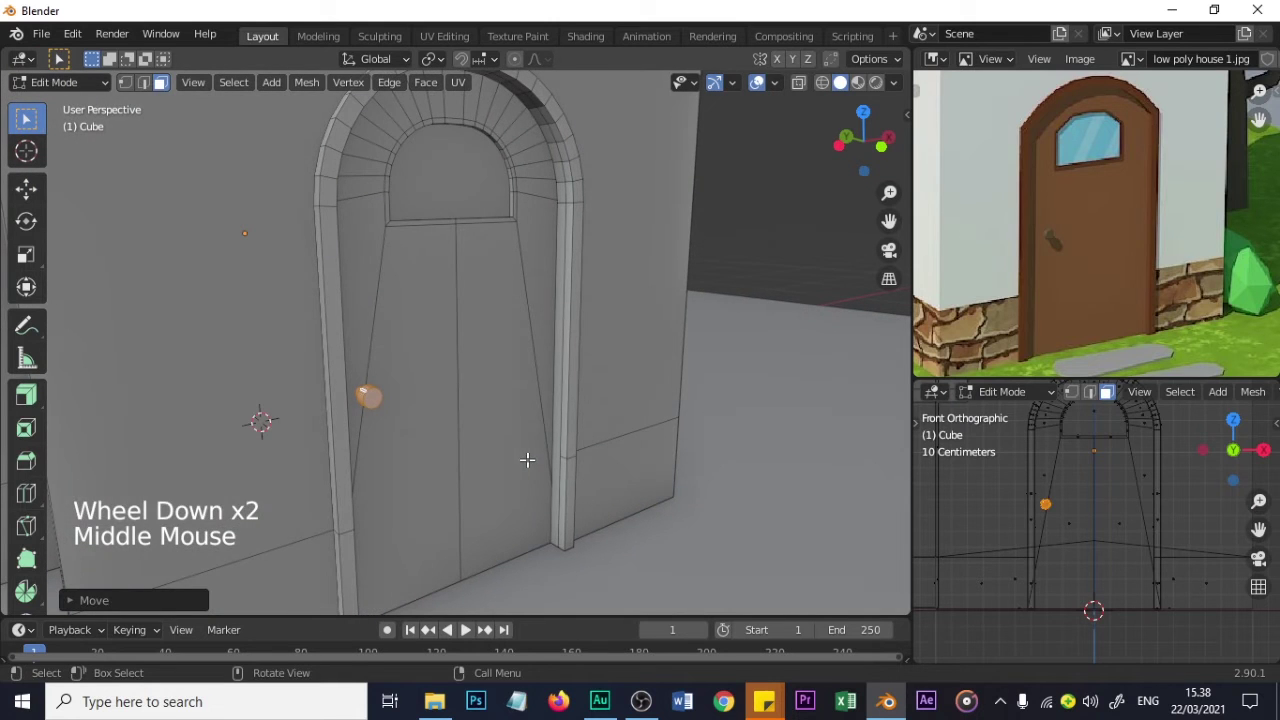
# - Leave Edit Mode and compare the house front and upper arched window with the reference image
pyautogui.press('Tab')
pyautogui.scroll(-3, 591, 457)
pyautogui.scroll(1, 560, 451)
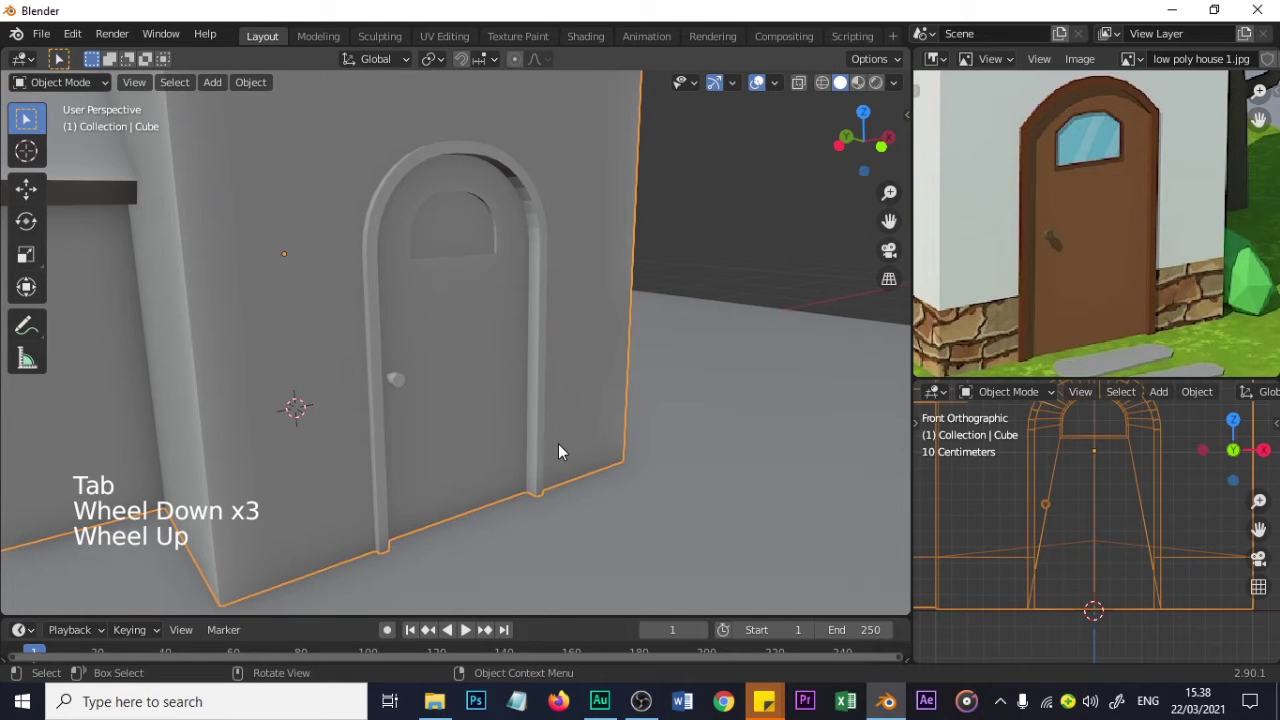
pyautogui.moveTo(559, 447); pyautogui.dragTo(533, 377, button='middle')
pyautogui.scroll(-2, 451, 442)
pyautogui.scroll(-1, 533, 377)
pyautogui.scroll(-1, 526, 380)
pyautogui.scroll(2, 520, 320)
pyautogui.scroll(-1, 517, 269)
pyautogui.keyDown('shift'); pyautogui.moveTo(517, 269); pyautogui.dragTo(554, 450, button='middle'); pyautogui.keyUp('shift')
pyautogui.keyDown('shift'); pyautogui.moveTo(1075, 201); pyautogui.dragTo(1078, 90, button='middle'); pyautogui.keyUp('shift')
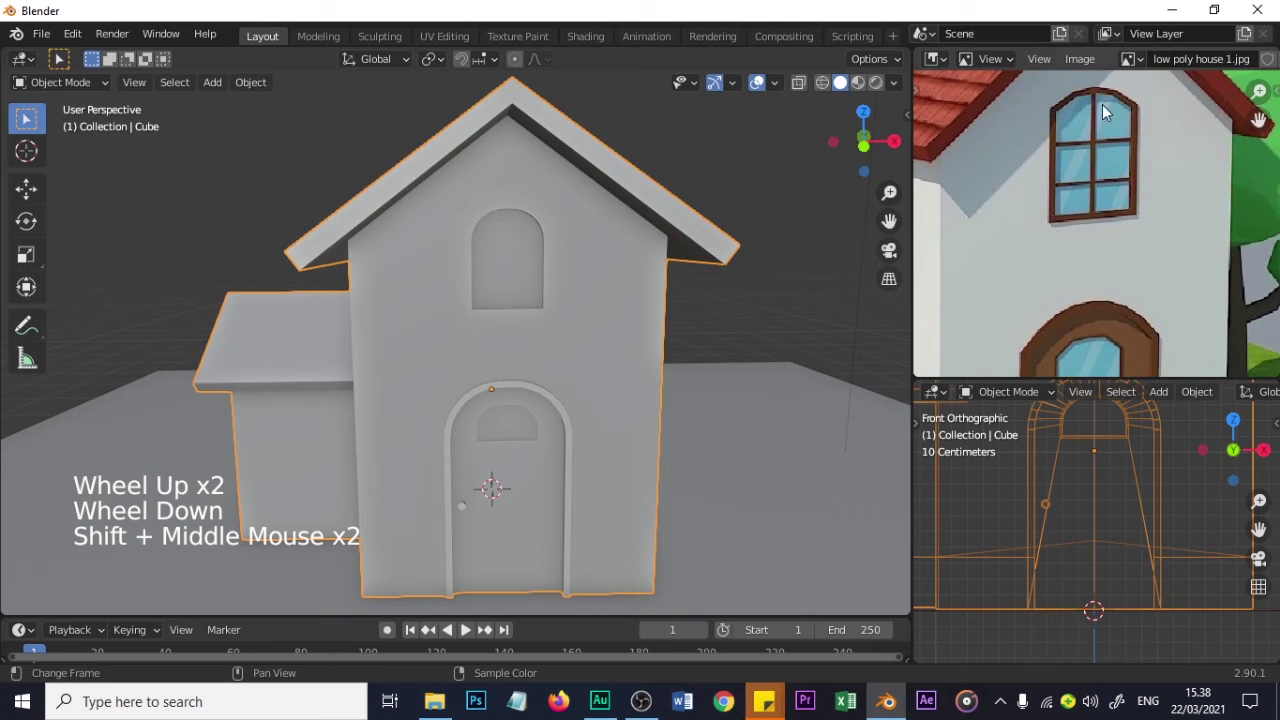
pyautogui.keyDown('shift'); pyautogui.moveTo(1090, 160); pyautogui.dragTo(1076, 207, button='middle'); pyautogui.keyUp('shift')
# - Select the house and enter Edit Mode, with the upper arched window in close view
pyautogui.scroll(2, 556, 287)
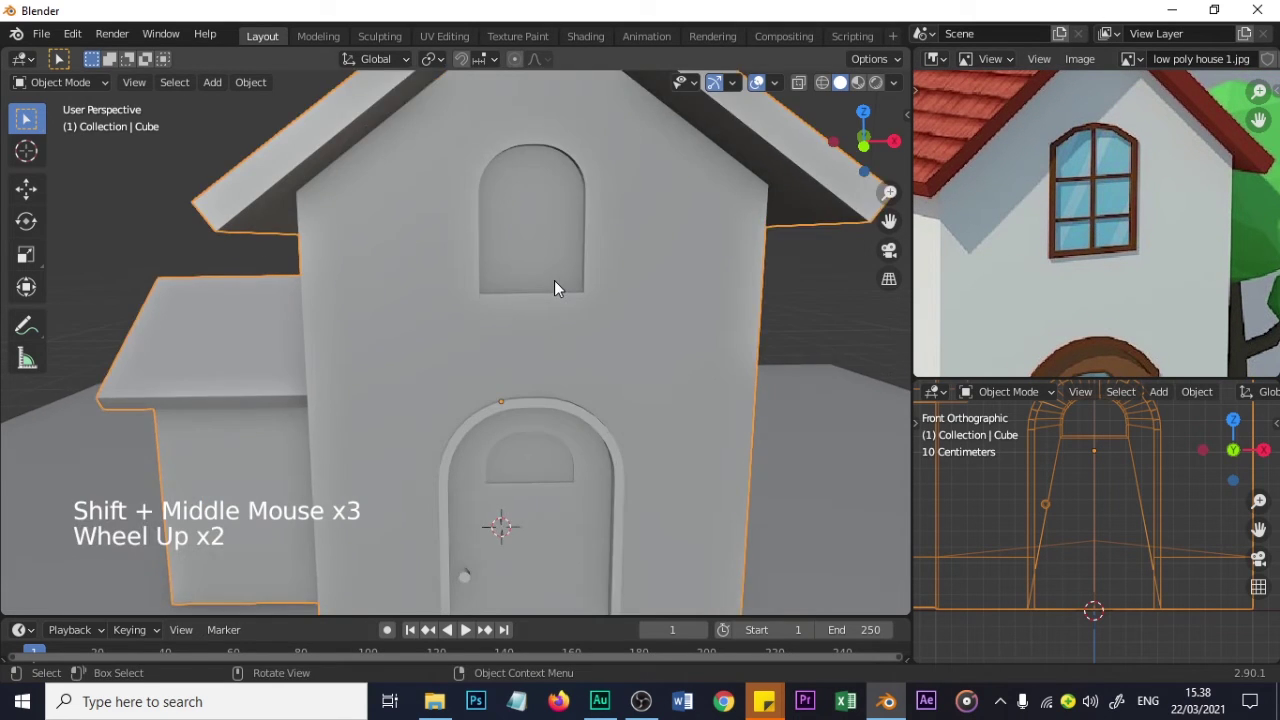
pyautogui.scroll(2, 554, 280)
pyautogui.keyDown('shift'); pyautogui.moveTo(614, 206); pyautogui.dragTo(634, 289, button='middle'); pyautogui.keyUp('shift')
pyautogui.click(569, 277)
pyautogui.scroll(2, 572, 278)
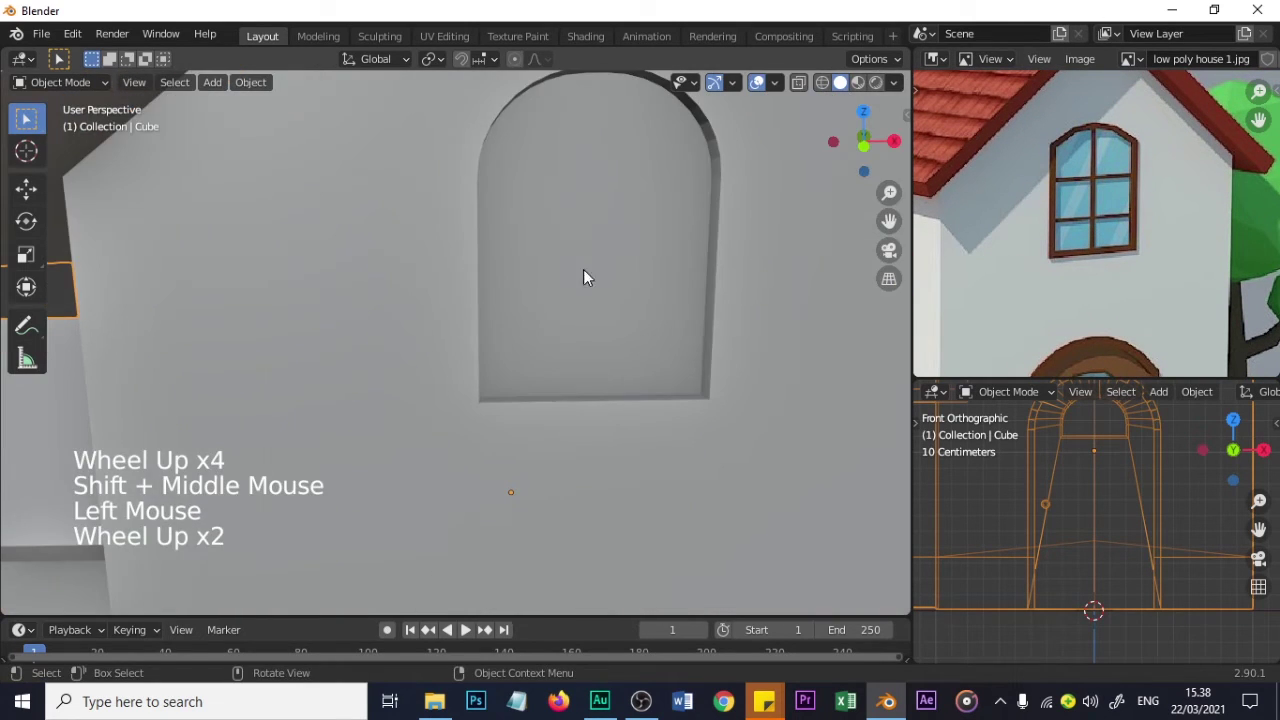
pyautogui.press('Tab')
pyautogui.moveTo(621, 290)
pyautogui.mouseDown(button='middle')
pyautogui.moveTo(686, 283)
pyautogui.moveTo(571, 294)
pyautogui.moveTo(600, 294)
pyautogui.moveTo(612, 312)
pyautogui.mouseUp(button='middle')
# - Try to move the two narrow wall faces directly beneath the upper arched window
pyautogui.click(624, 407)
pyautogui.scroll(1, 626, 406)
pyautogui.moveTo(626, 406); pyautogui.dragTo(560, 430, button='middle')
pyautogui.click(505, 448)
pyautogui.scroll(2, 505, 448)
pyautogui.keyDown('shift'); pyautogui.moveTo(560, 480); pyautogui.dragTo(545, 388, button='middle'); pyautogui.keyUp('shift')
pyautogui.keyDown('shift'); pyautogui.click(624, 432); pyautogui.keyUp('shift')
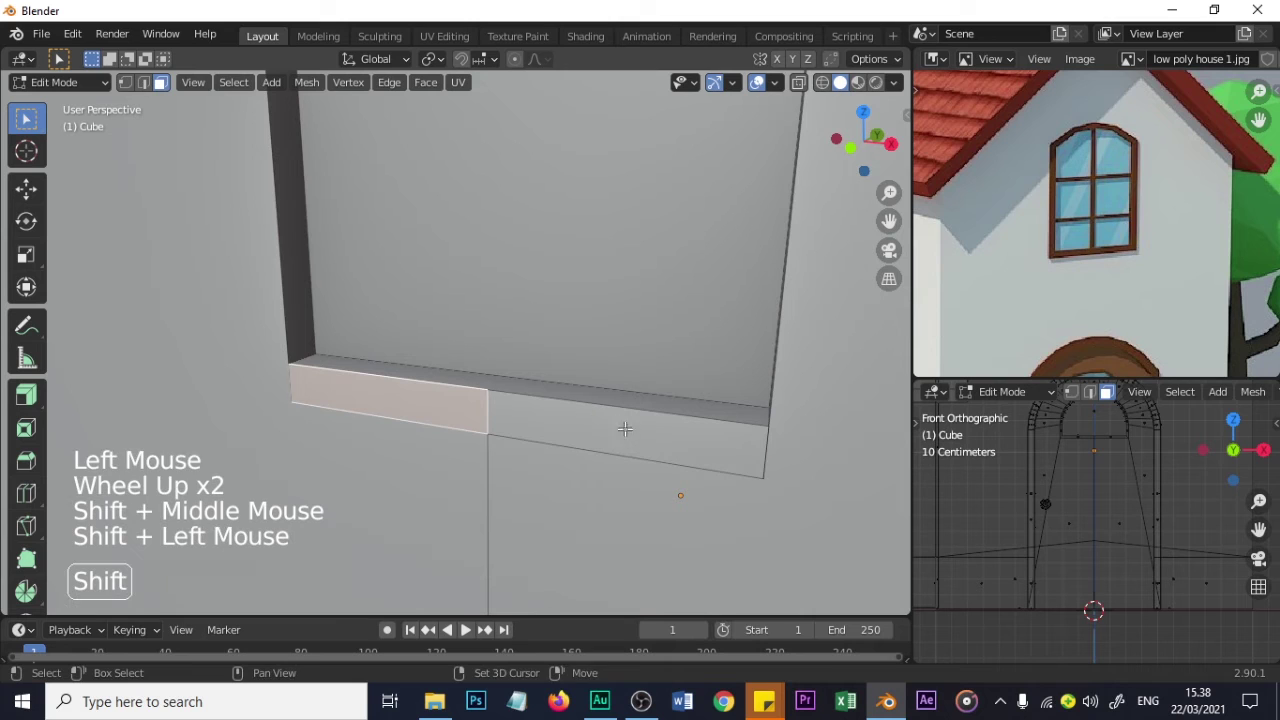
pyautogui.keyDown('shift'); pyautogui.click(604, 397); pyautogui.keyUp('shift')
pyautogui.press('g')
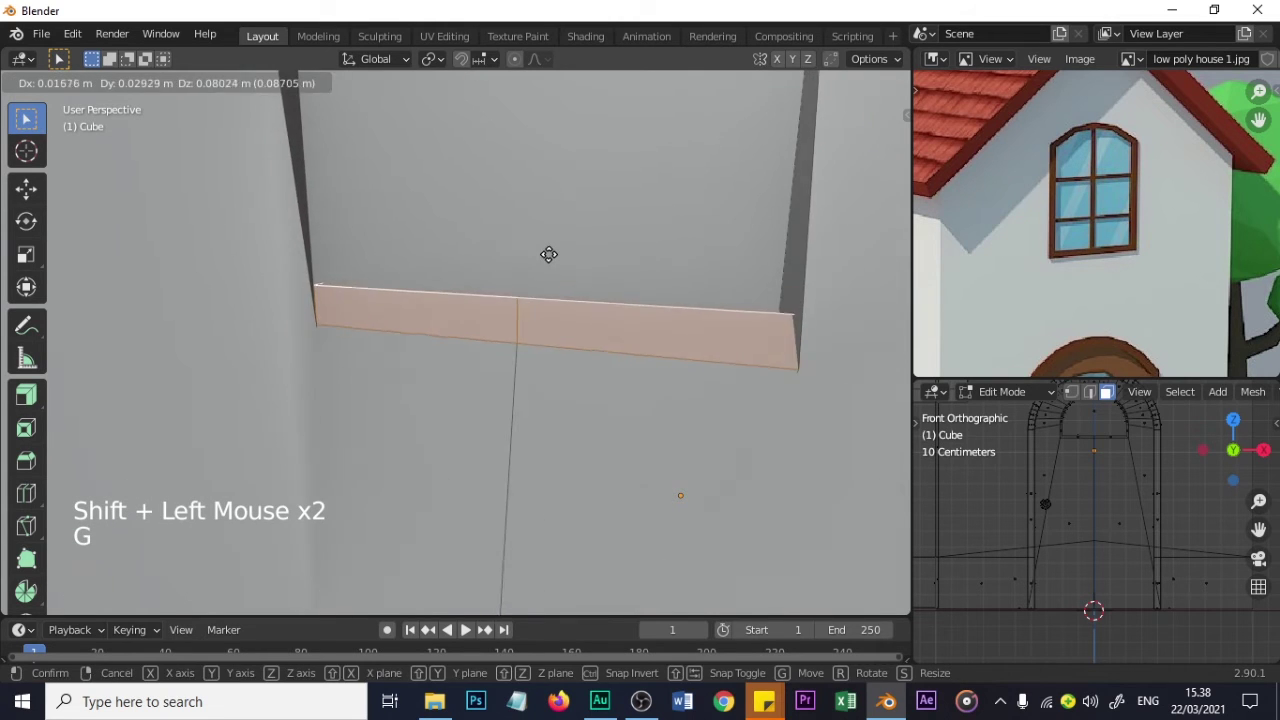
pyautogui.scroll(-2, 505, 308)
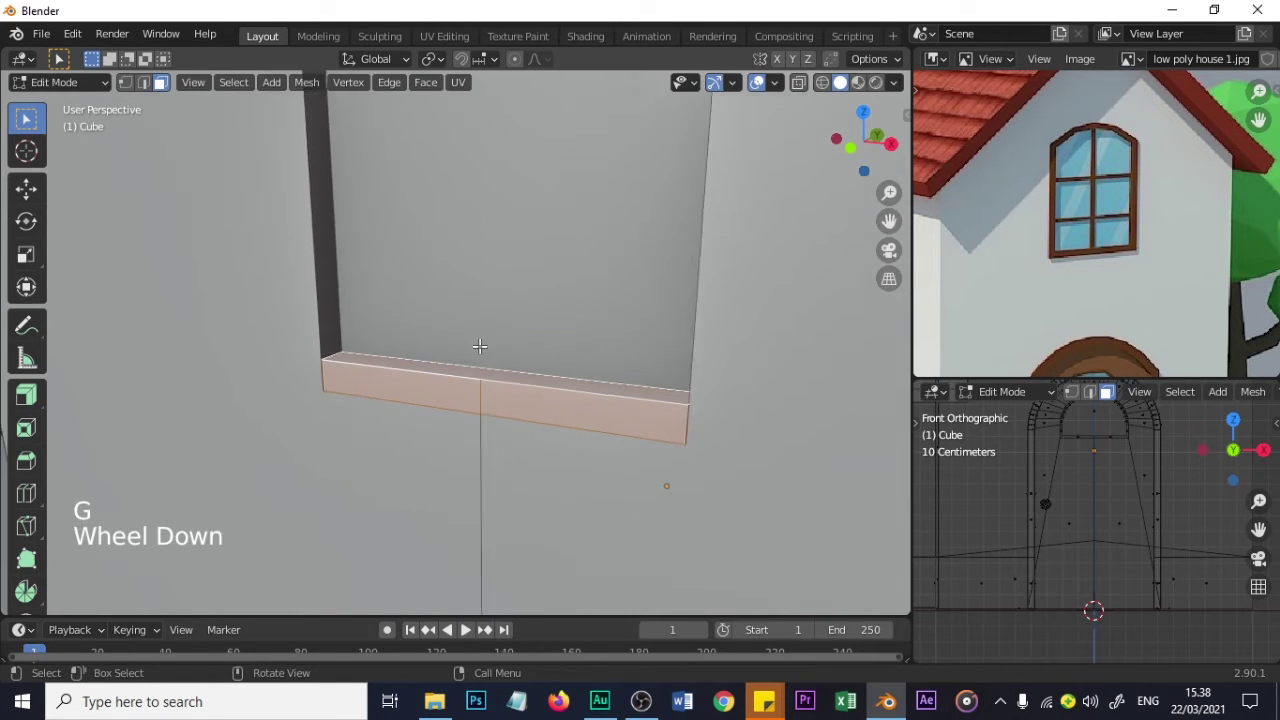
# - Examine the faces around the upper window's bottom edge, including the pane and the strip beneath it
pyautogui.click(508, 396)
pyautogui.scroll(1, 508, 396)
pyautogui.scroll(1, 508, 396)
pyautogui.moveTo(342, 380); pyautogui.dragTo(571, 367, button='middle')
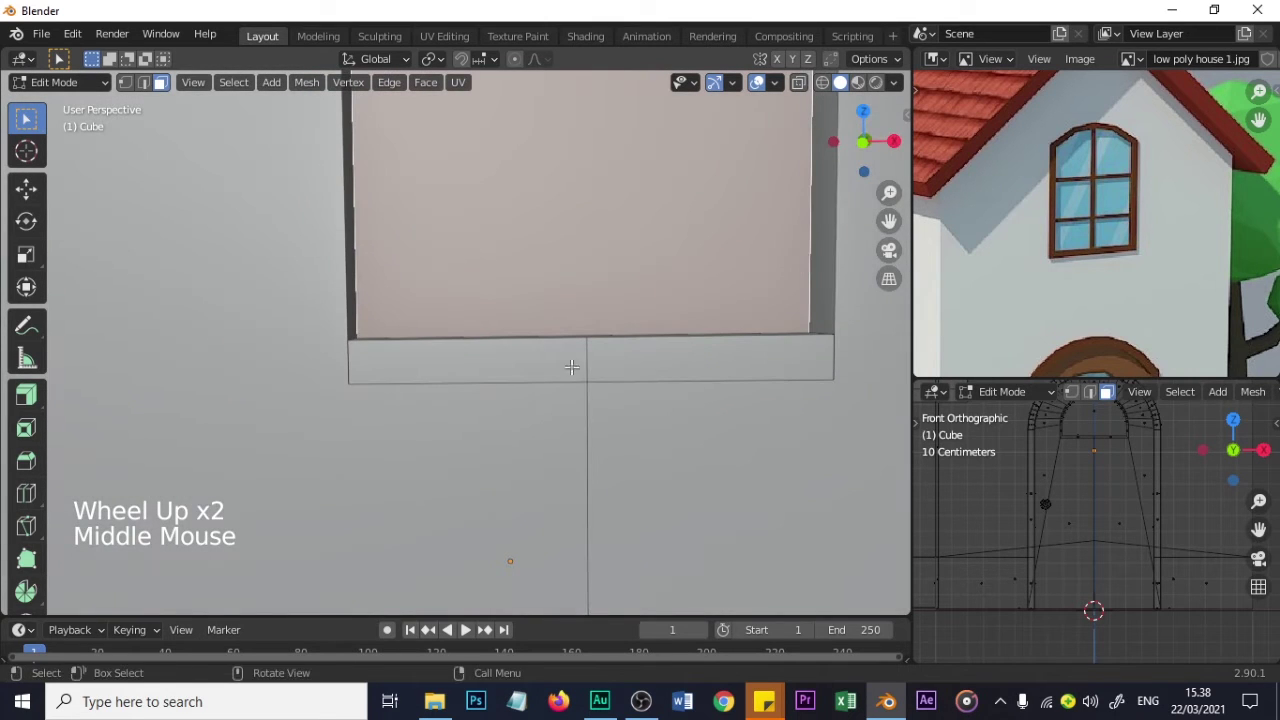
pyautogui.scroll(-4, 693, 367)
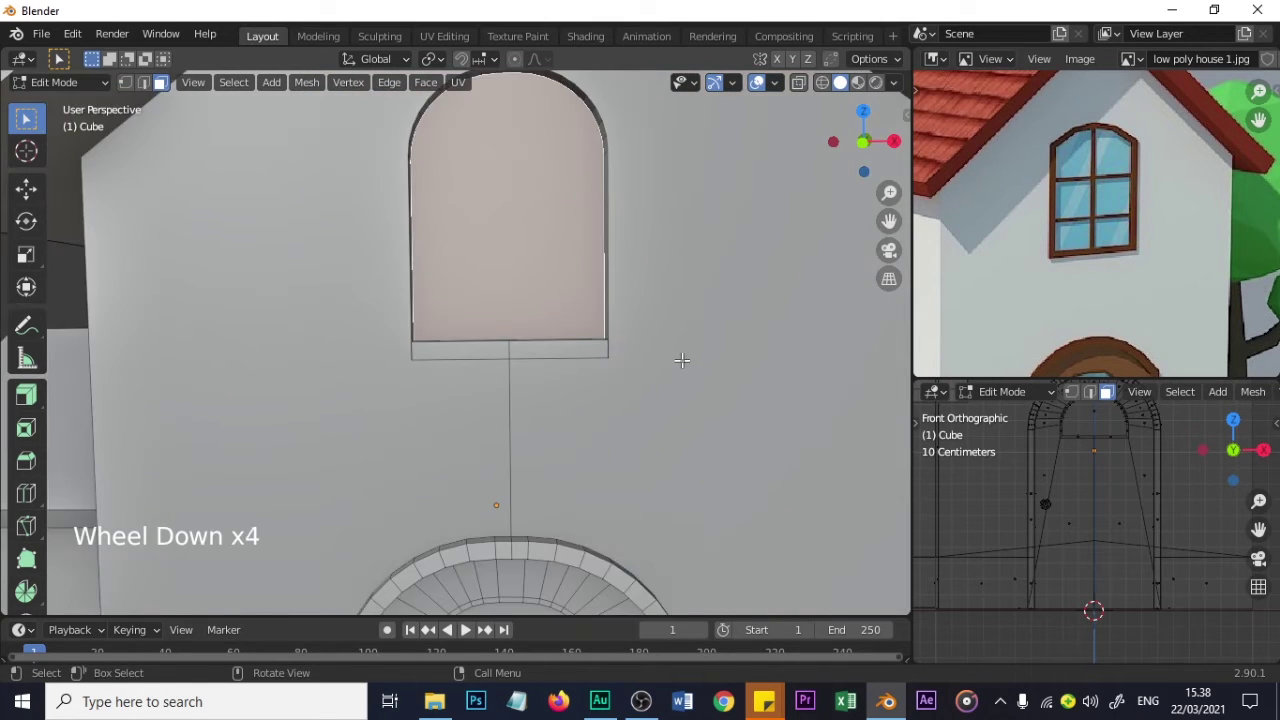
pyautogui.scroll(1, 607, 332)
pyautogui.scroll(2, 640, 358)
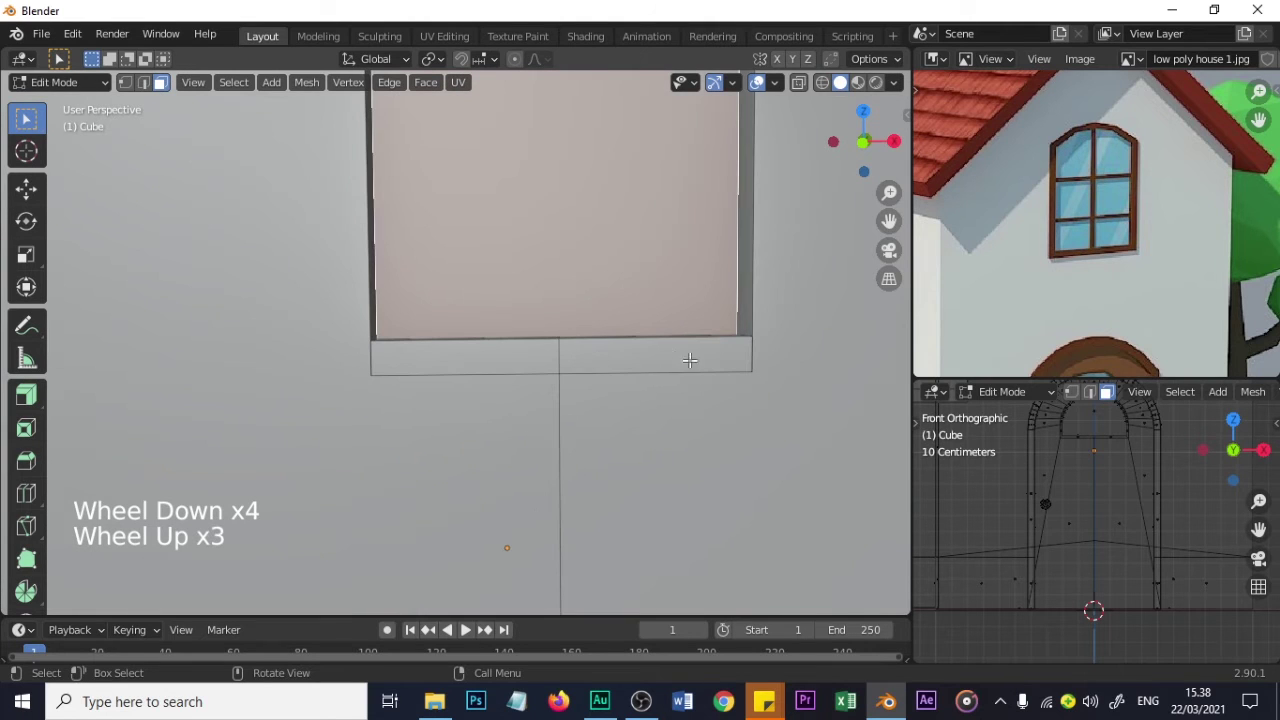
pyautogui.click(485, 349)
pyautogui.click(660, 333)
pyautogui.moveTo(617, 345); pyautogui.dragTo(606, 400, button='middle')
# - Lower the upper window's inner bottom ledge face by about 0.01 m along Z
pyautogui.click(600, 395)
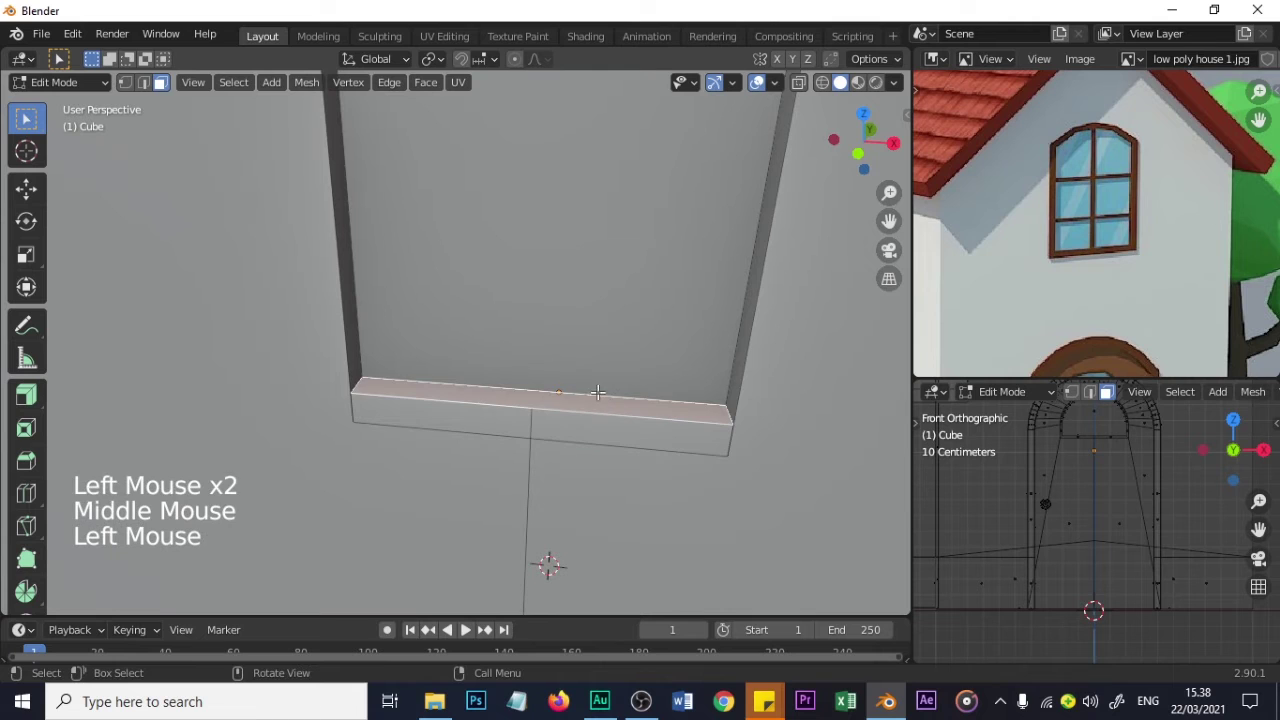
pyautogui.press('g')
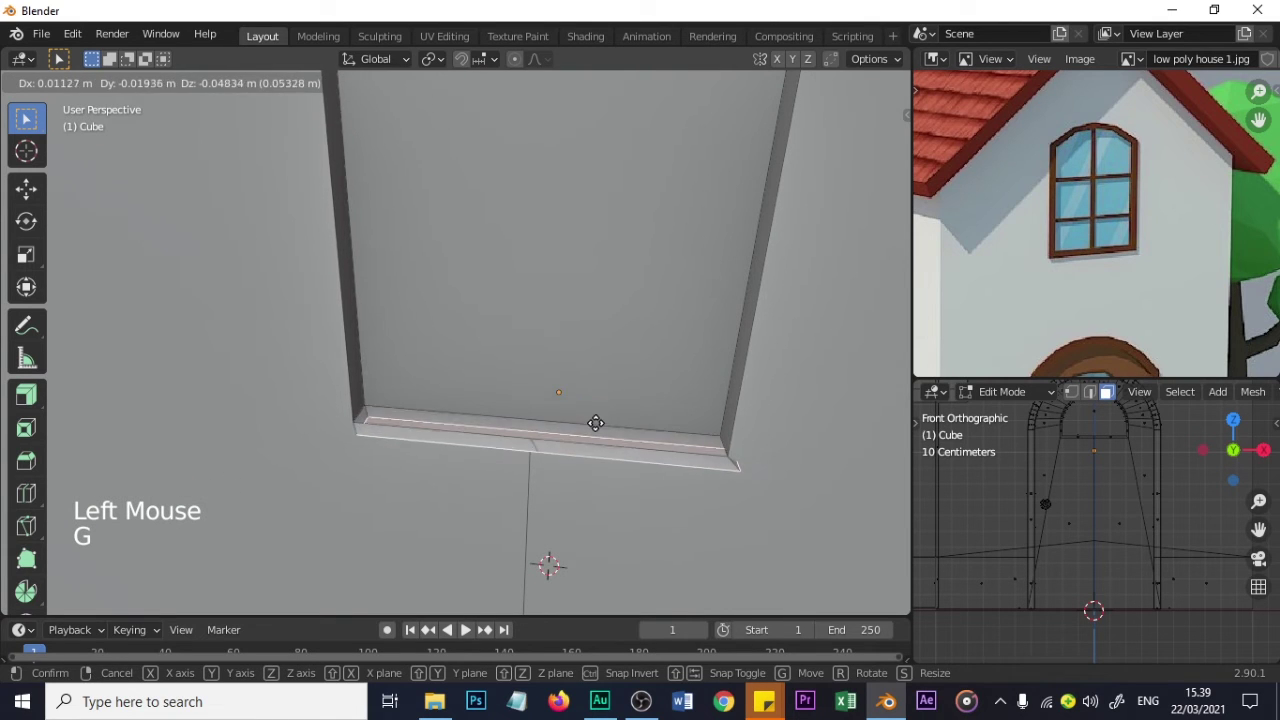
pyautogui.click(588, 392)
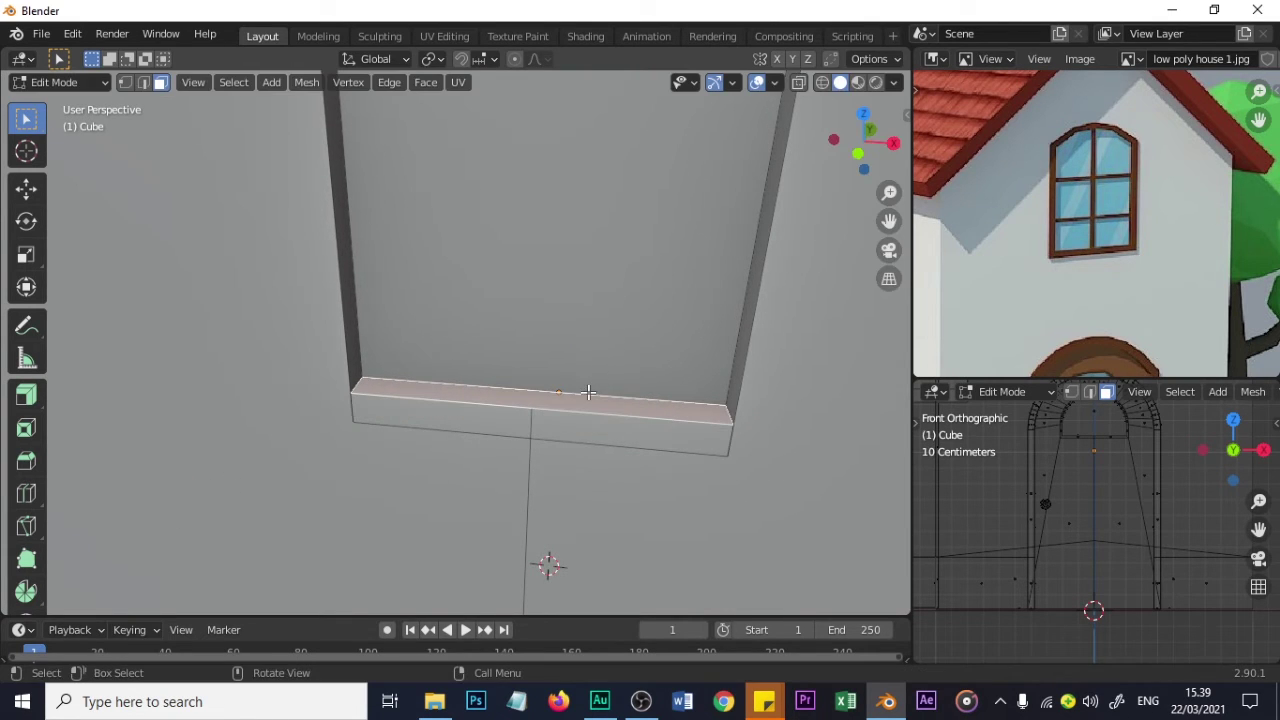
pyautogui.moveTo(635, 407)
pyautogui.mouseDown(button='middle')
pyautogui.moveTo(652, 398)
pyautogui.moveTo(651, 375)
pyautogui.moveTo(641, 386)
pyautogui.mouseUp(button='middle')
pyautogui.scroll(-4, 641, 386)
pyautogui.scroll(4, 614, 380)
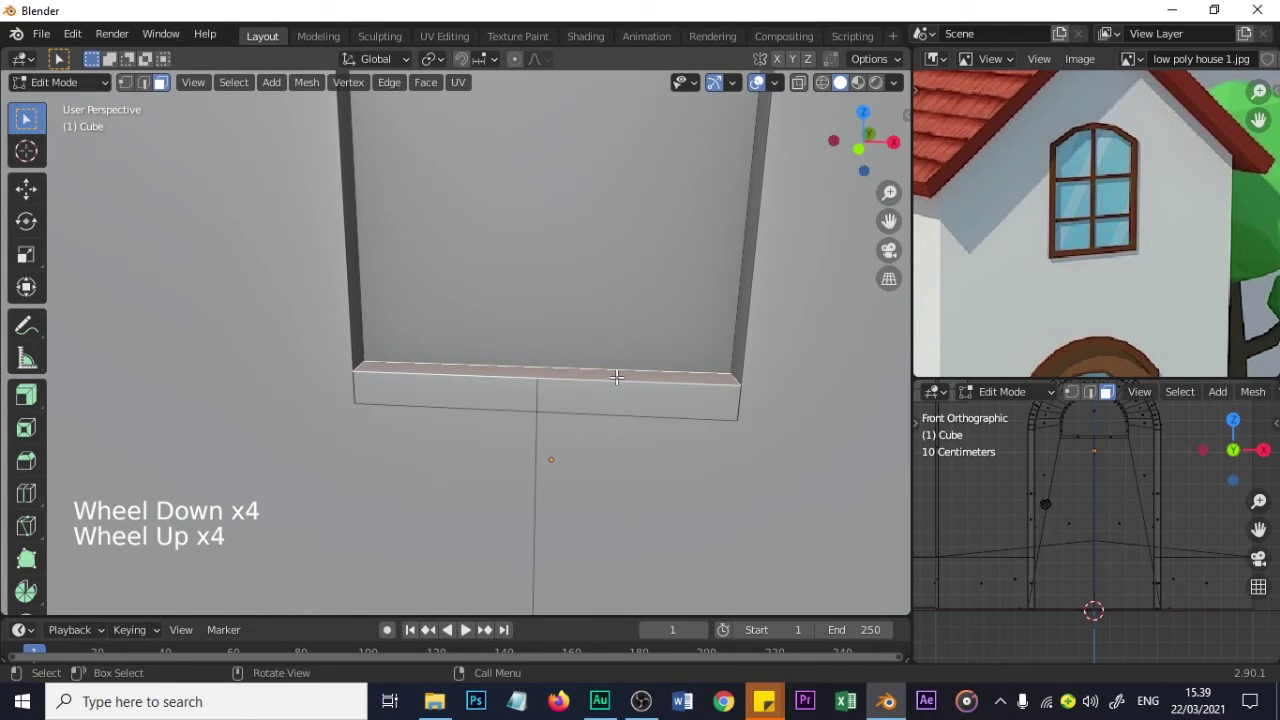
pyautogui.press('g')
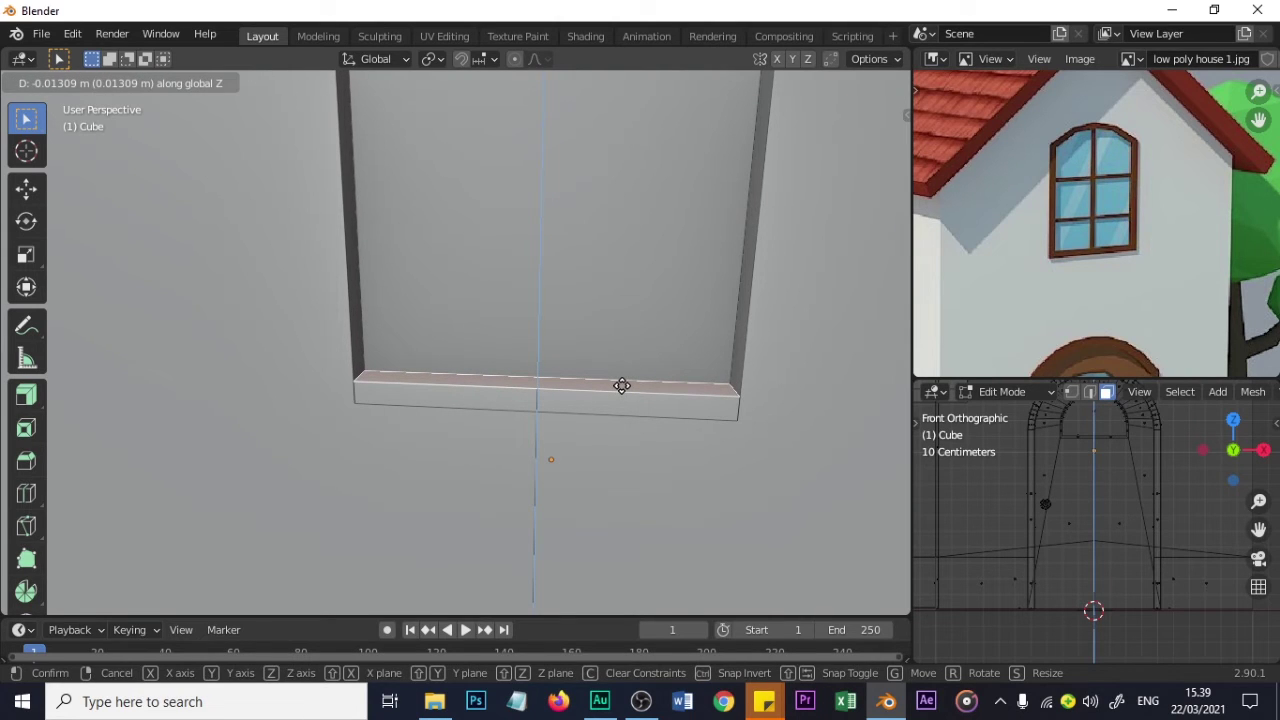
pyautogui.click(620, 381)
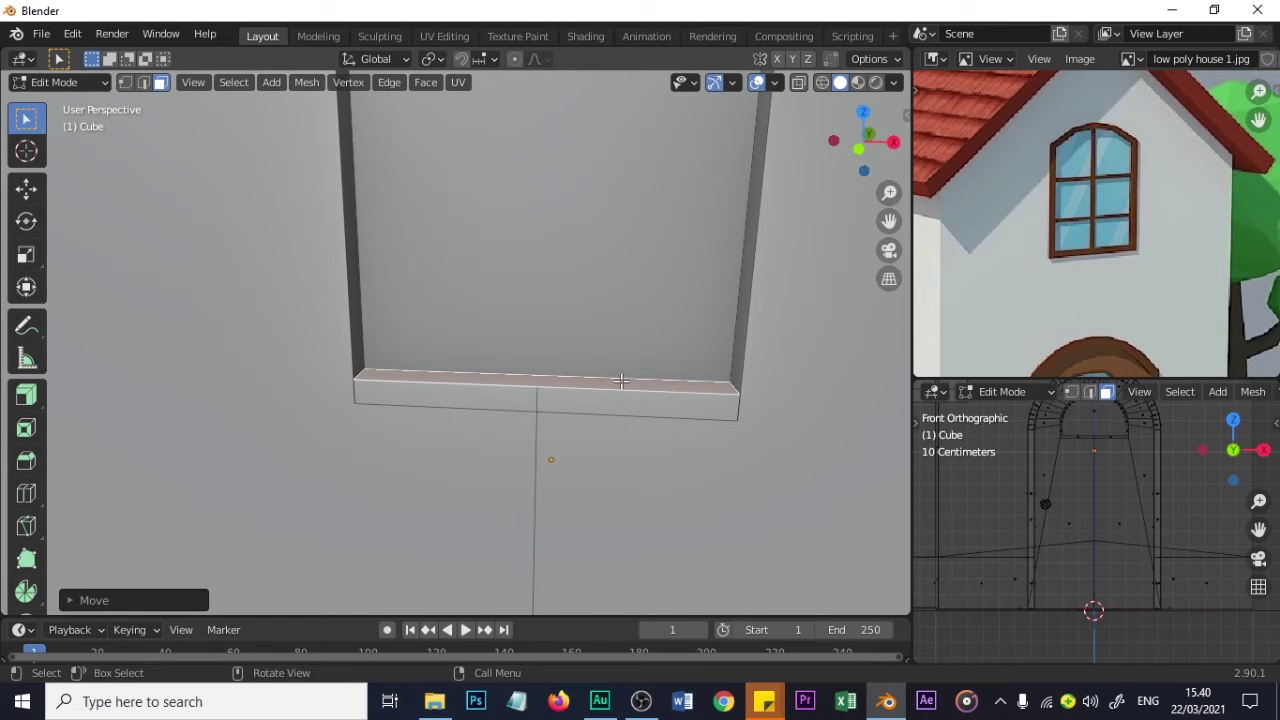
# - Check the upper window's bottom ledge and recess from several angles
pyautogui.scroll(-1, 625, 340)
pyautogui.scroll(2, 622, 342)
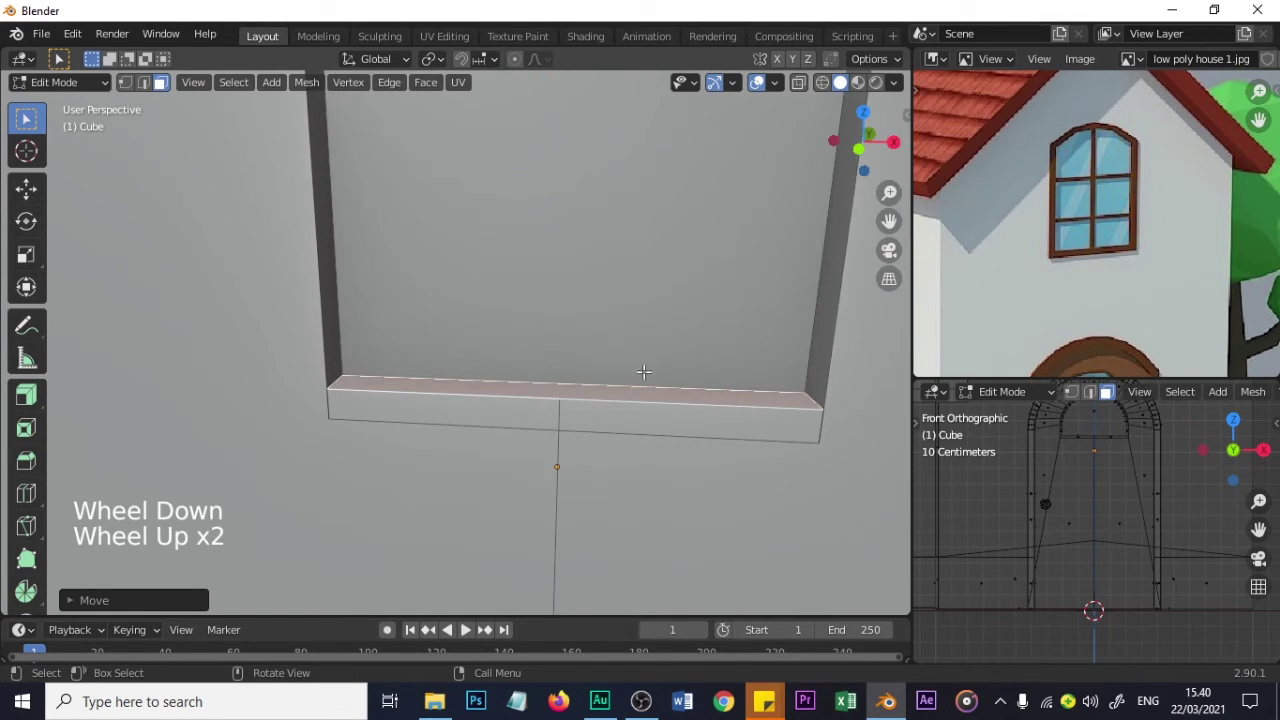
pyautogui.scroll(-1, 620, 360)
pyautogui.moveTo(593, 349); pyautogui.dragTo(637, 331, button='middle')
pyautogui.scroll(-2, 646, 331)
pyautogui.scroll(1, 637, 330)
pyautogui.scroll(-2, 632, 330)
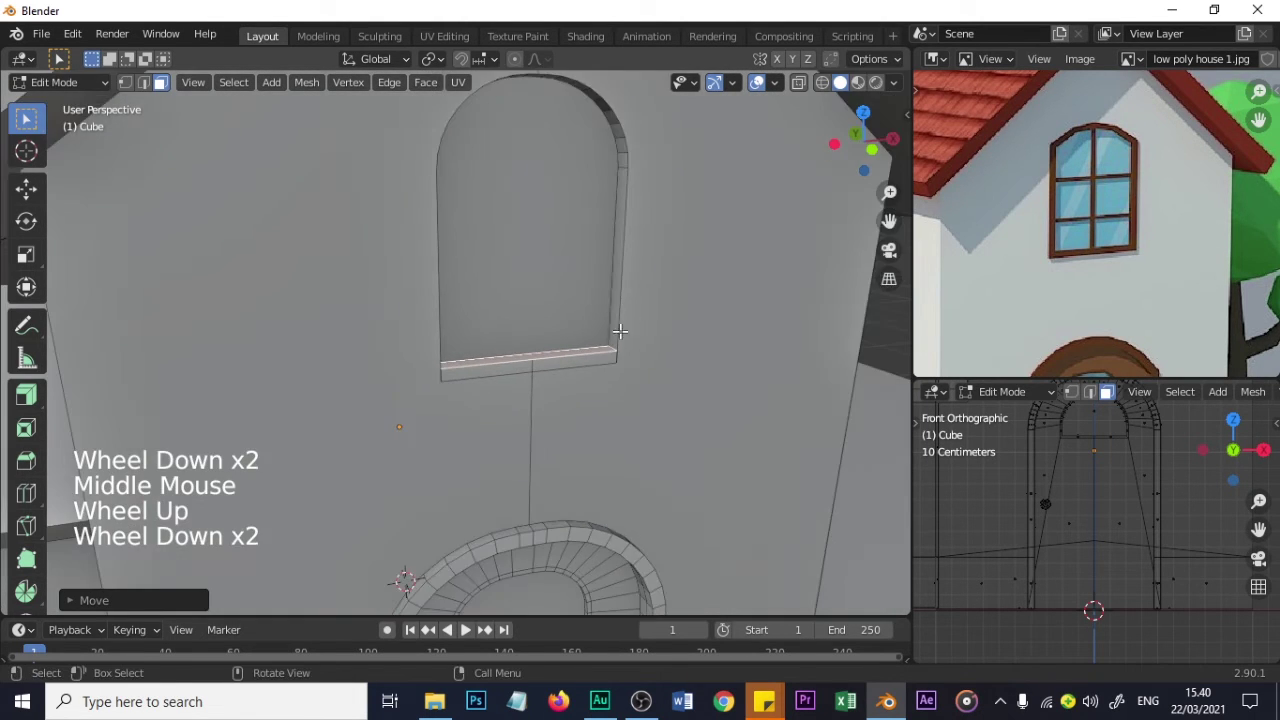
pyautogui.scroll(1, 620, 331)
pyautogui.moveTo(575, 360); pyautogui.dragTo(630, 360, button='middle')
pyautogui.scroll(3, 629, 359)
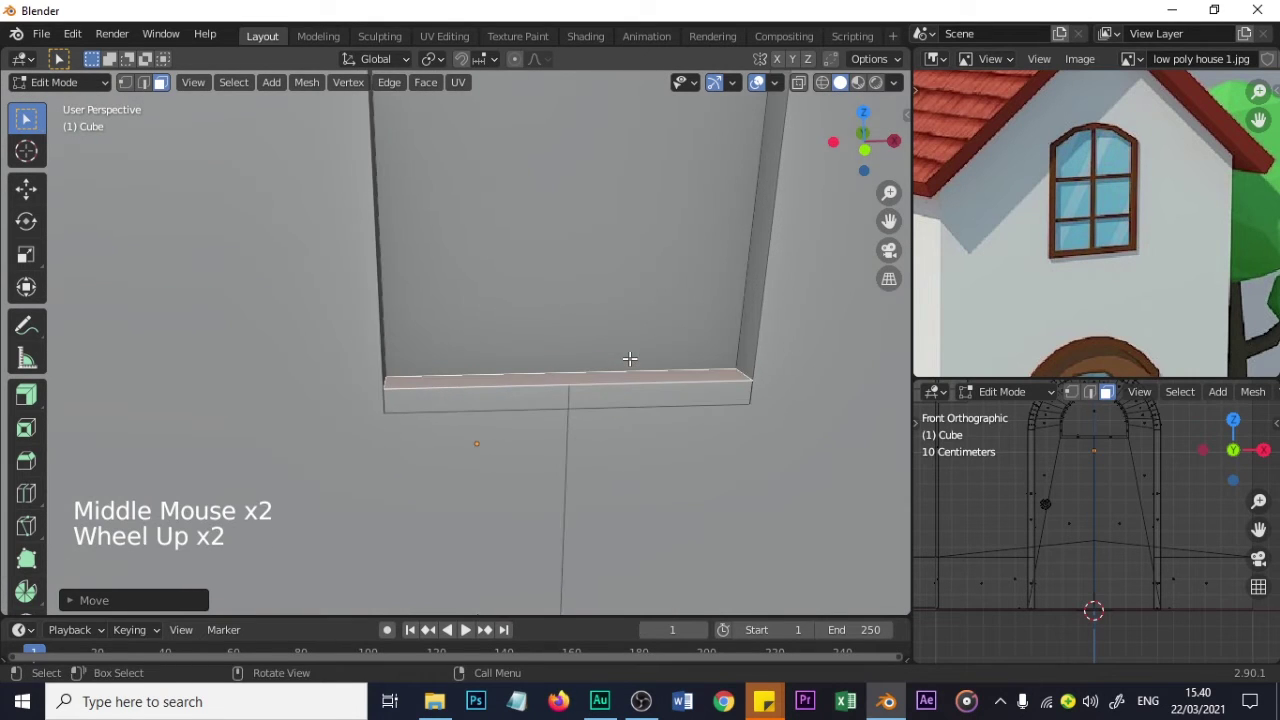
# - Cut an edge loop across the upper window recess's right side and slide it down to the bottom ledge
pyautogui.keyDown('shift'); pyautogui.moveTo(747, 301); pyautogui.dragTo(720, 345, button='middle'); pyautogui.keyUp('shift')
pyautogui.click(716, 325)
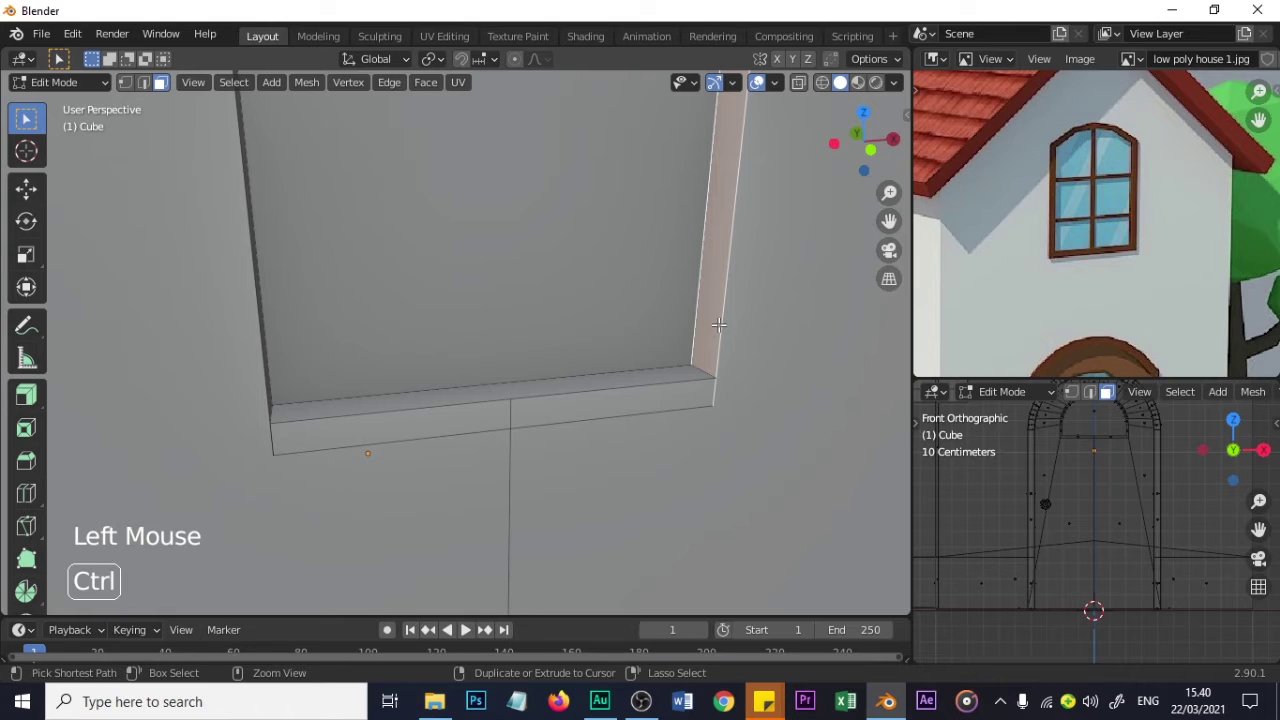
pyautogui.hotkey('ctrl', 'r')
pyautogui.click(720, 322)
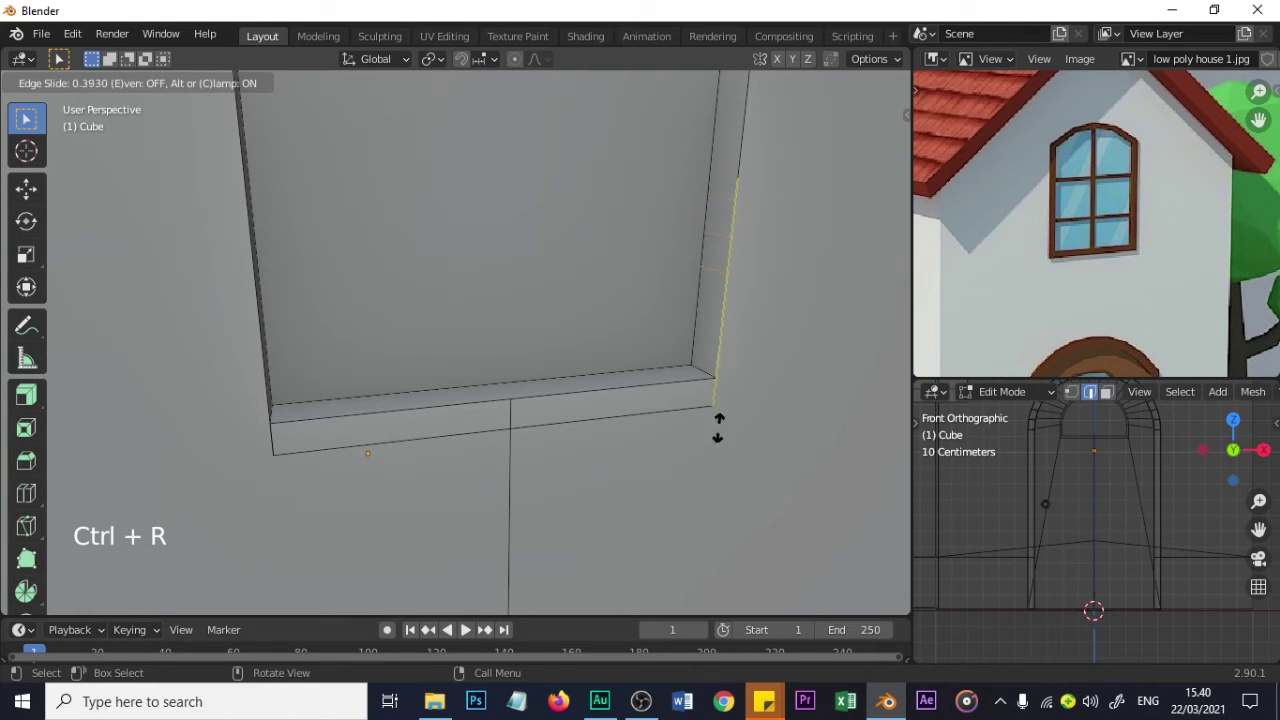
pyautogui.click(712, 545)
# - Cut a matching edge loop across the window recess's left side and slide it down to the ledge
pyautogui.moveTo(709, 537); pyautogui.dragTo(514, 366, button='middle')
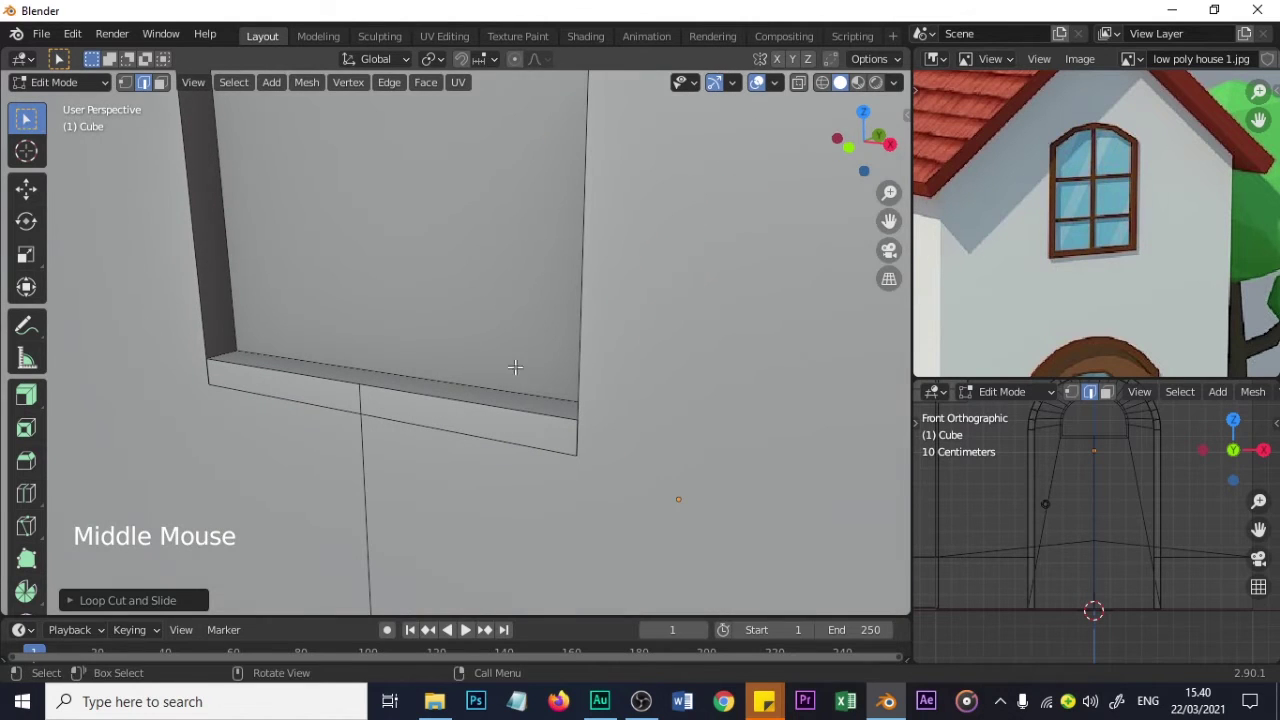
pyautogui.hotkey('ctrl', 'r')
pyautogui.click(220, 298)
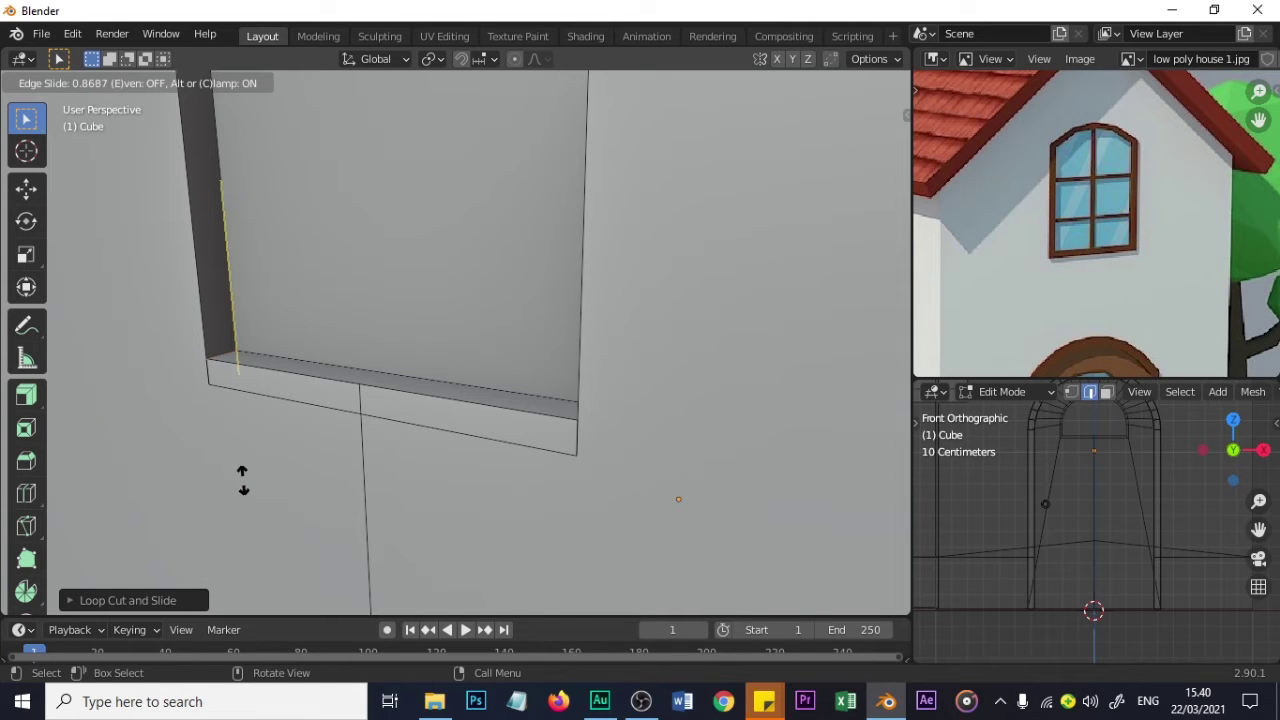
pyautogui.click(242, 480)
pyautogui.scroll(-2, 420, 380)
pyautogui.moveTo(420, 380); pyautogui.dragTo(451, 351, button='middle')
pyautogui.scroll(-1, 520, 331)
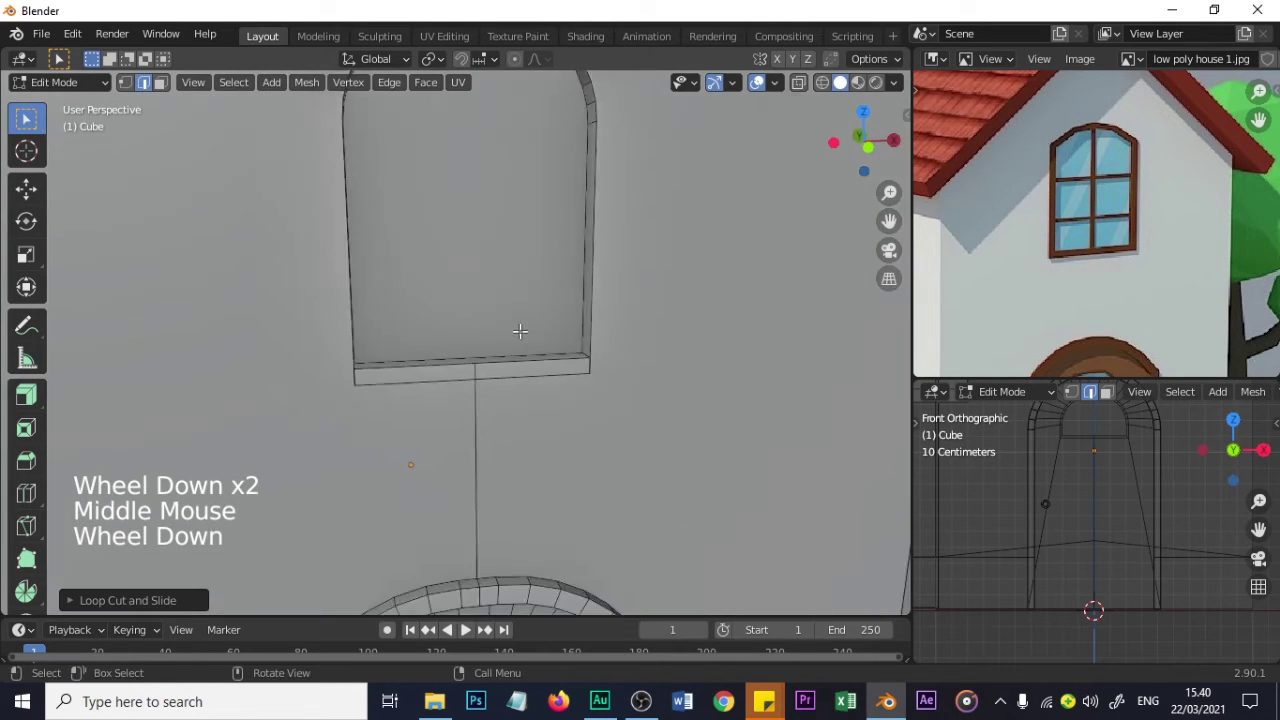
pyautogui.scroll(-1, 520, 331)
pyautogui.moveTo(533, 332); pyautogui.dragTo(584, 305, button='middle')
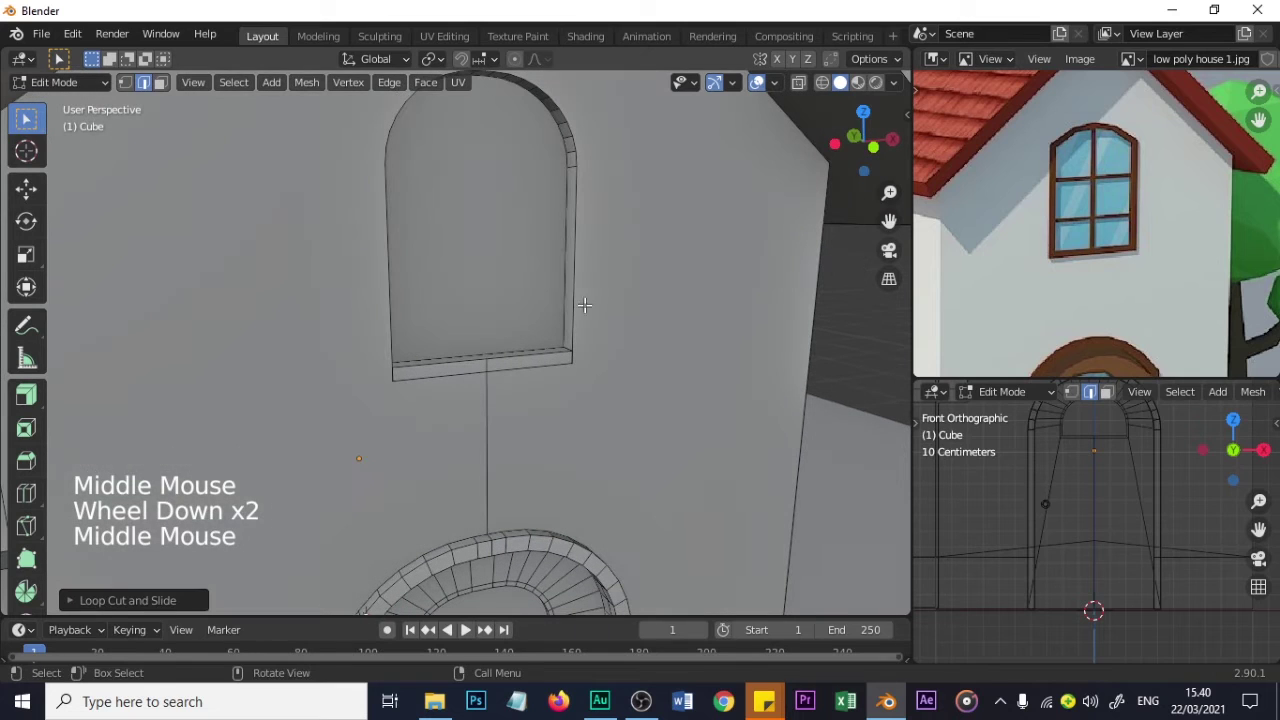
# - Select the inner faces of the upper window recess along the arch and both vertical sides, excluding the bottom ledge
pyautogui.click(569, 284)
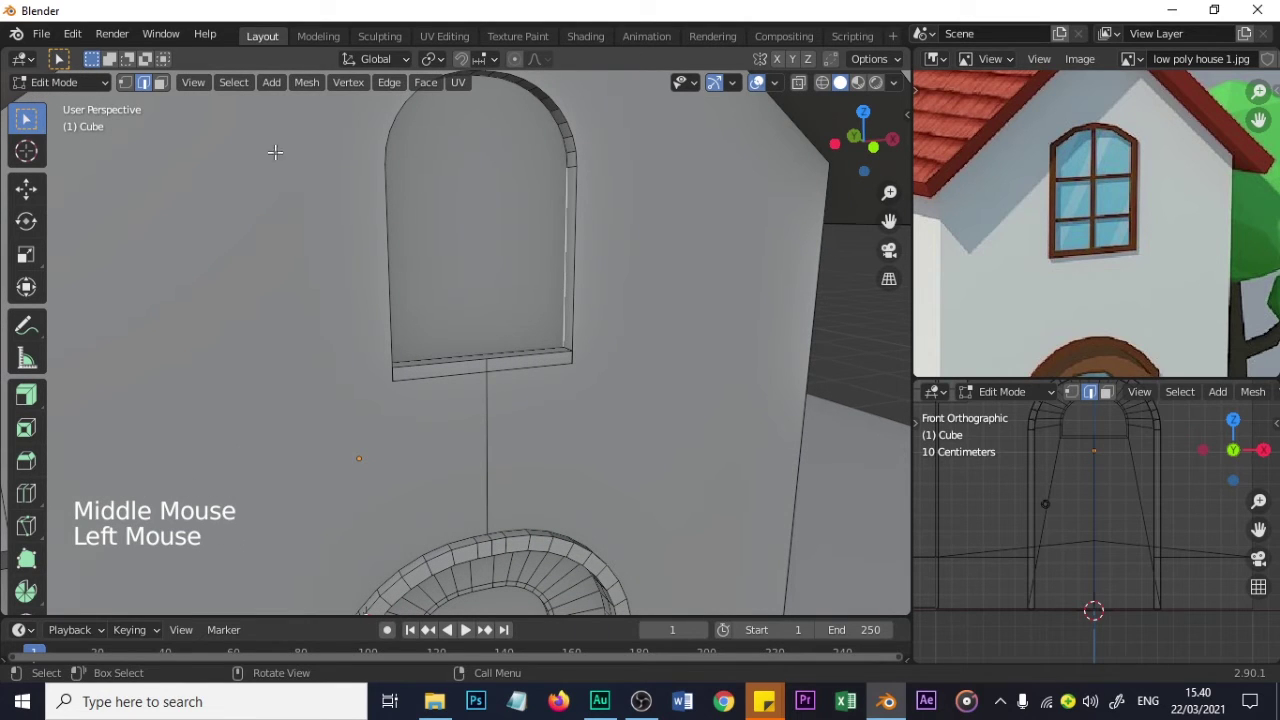
pyautogui.click(161, 84)
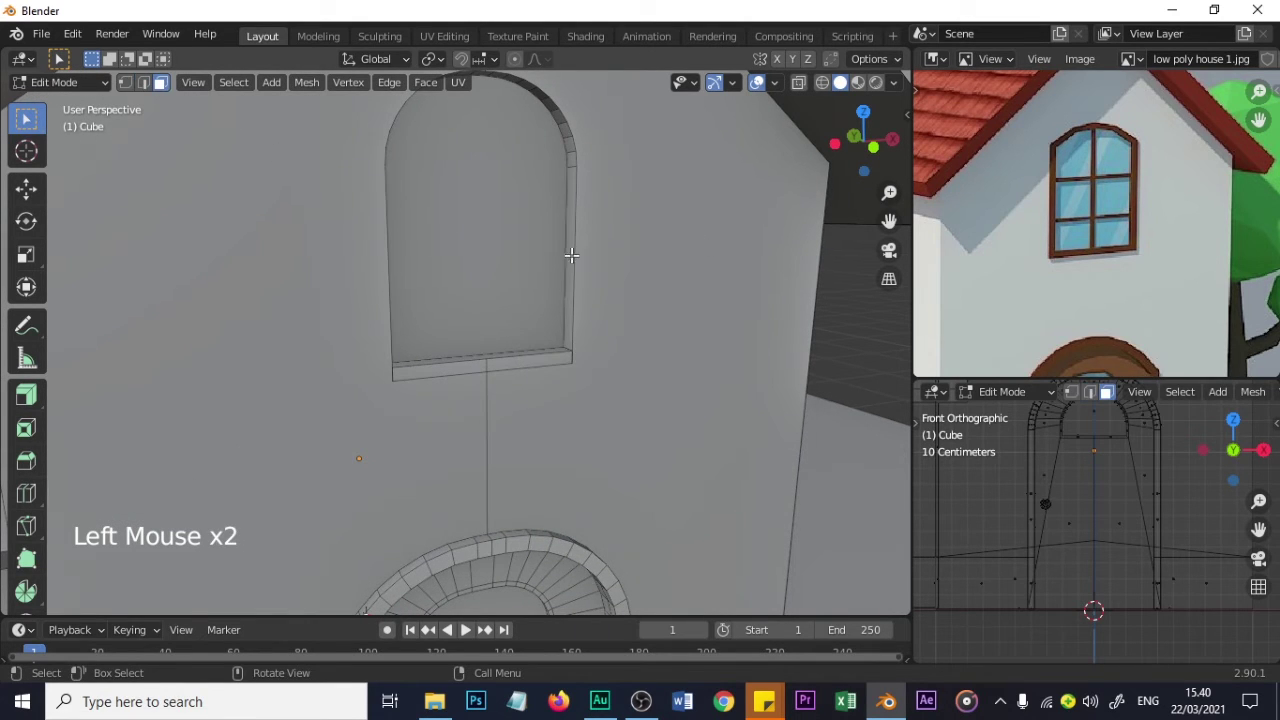
pyautogui.click(568, 252)
pyautogui.moveTo(554, 265); pyautogui.dragTo(537, 228, button='middle')
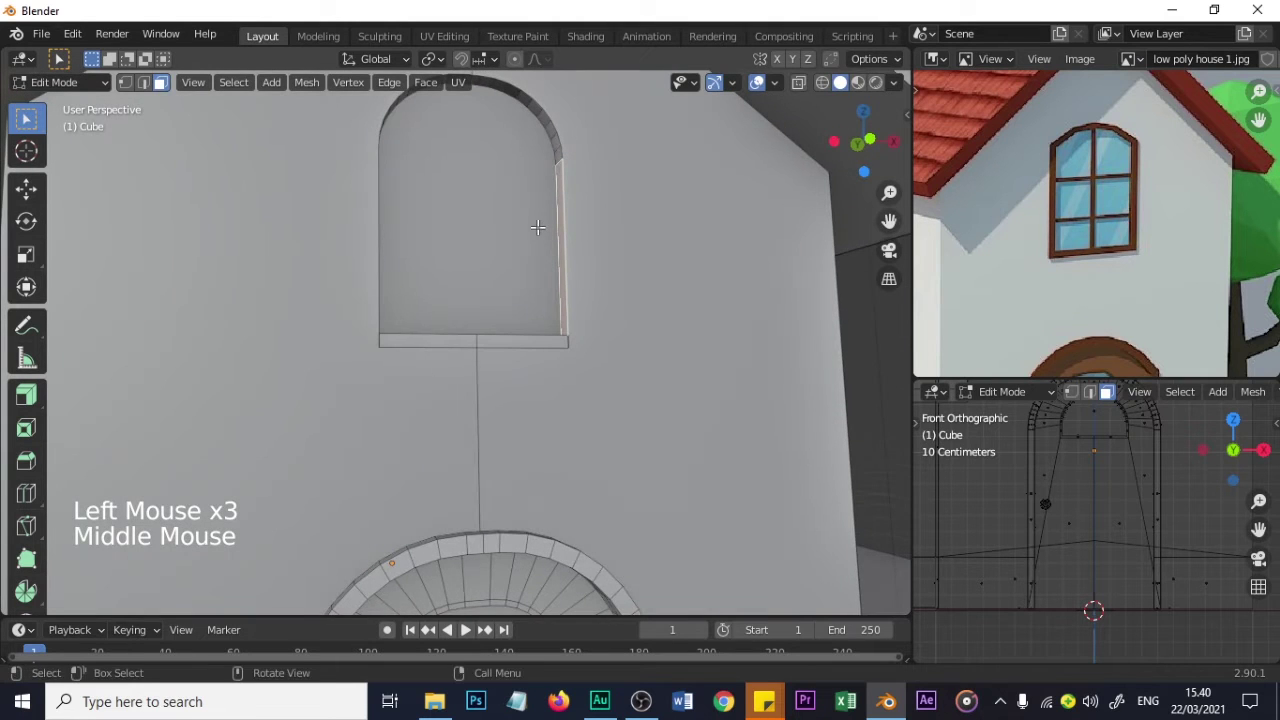
pyautogui.keyDown('ctrl'); pyautogui.keyDown('shift'); pyautogui.click(515, 104); pyautogui.keyUp('shift'); pyautogui.keyUp('ctrl')
pyautogui.moveTo(515, 104); pyautogui.dragTo(372, 166, button='middle')
pyautogui.keyDown('ctrl'); pyautogui.keyDown('shift'); pyautogui.click(353, 157); pyautogui.keyUp('shift'); pyautogui.keyUp('ctrl')
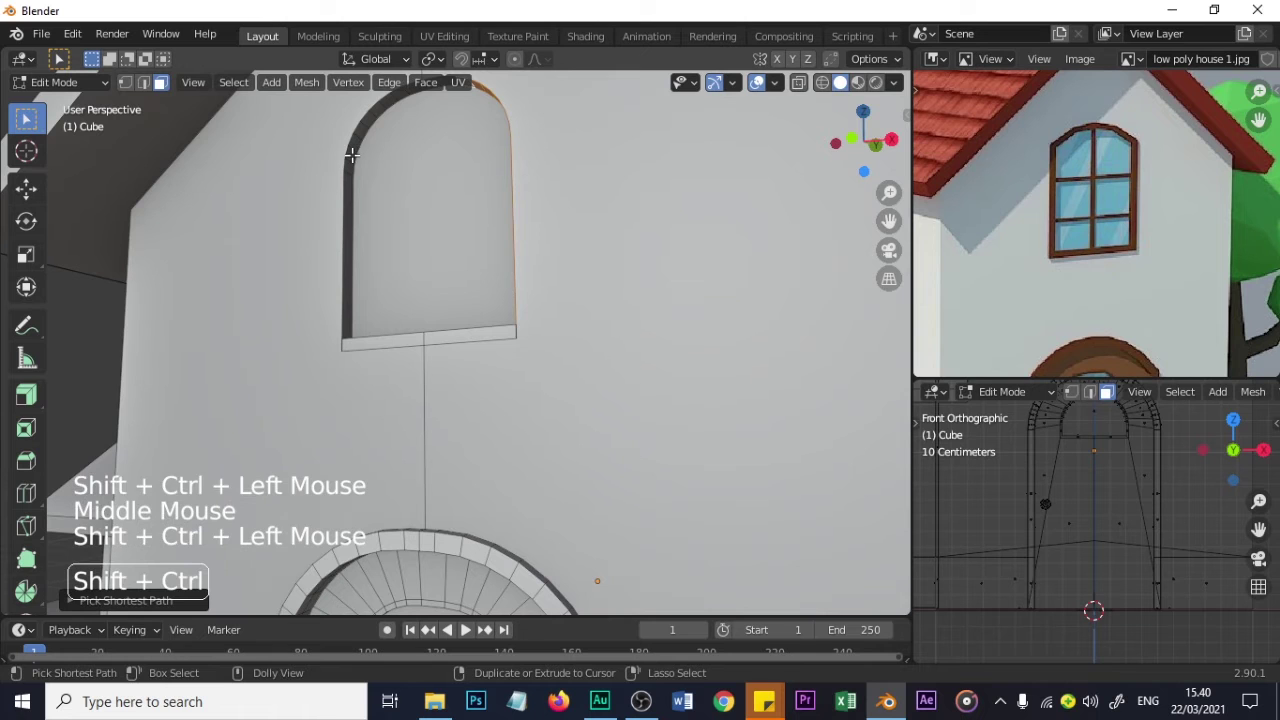
pyautogui.moveTo(423, 240)
pyautogui.mouseDown(button='middle')
pyautogui.moveTo(488, 246)
pyautogui.moveTo(400, 240)
pyautogui.mouseUp(button='middle')
pyautogui.keyDown('shift'); pyautogui.click(490, 247); pyautogui.keyUp('shift')
pyautogui.keyDown('shift'); pyautogui.click(347, 233); pyautogui.keyUp('shift')
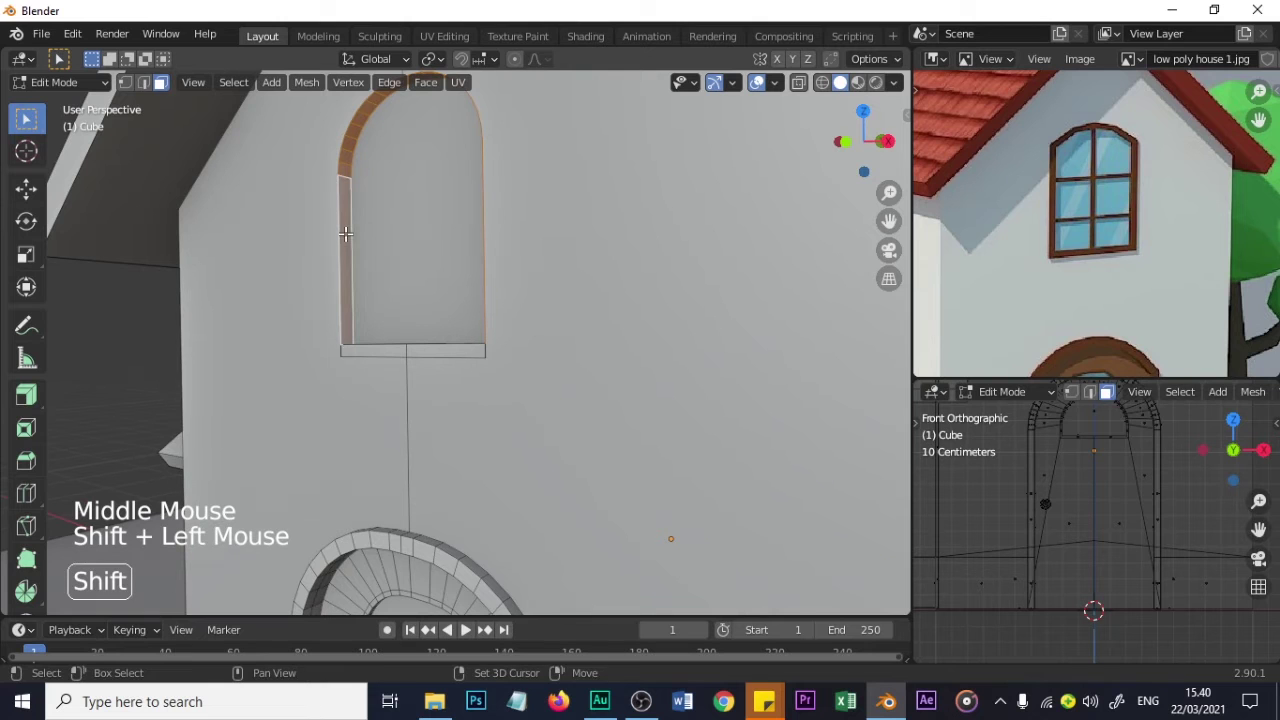
# - Check the selected arch and side faces from several angles in wireframe and solid shading
pyautogui.moveTo(420, 274); pyautogui.dragTo(503, 283, button='middle')
pyautogui.scroll(-6, 506, 284)
pyautogui.moveTo(425, 307); pyautogui.dragTo(470, 285, button='middle')
pyautogui.scroll(2, 460, 300)
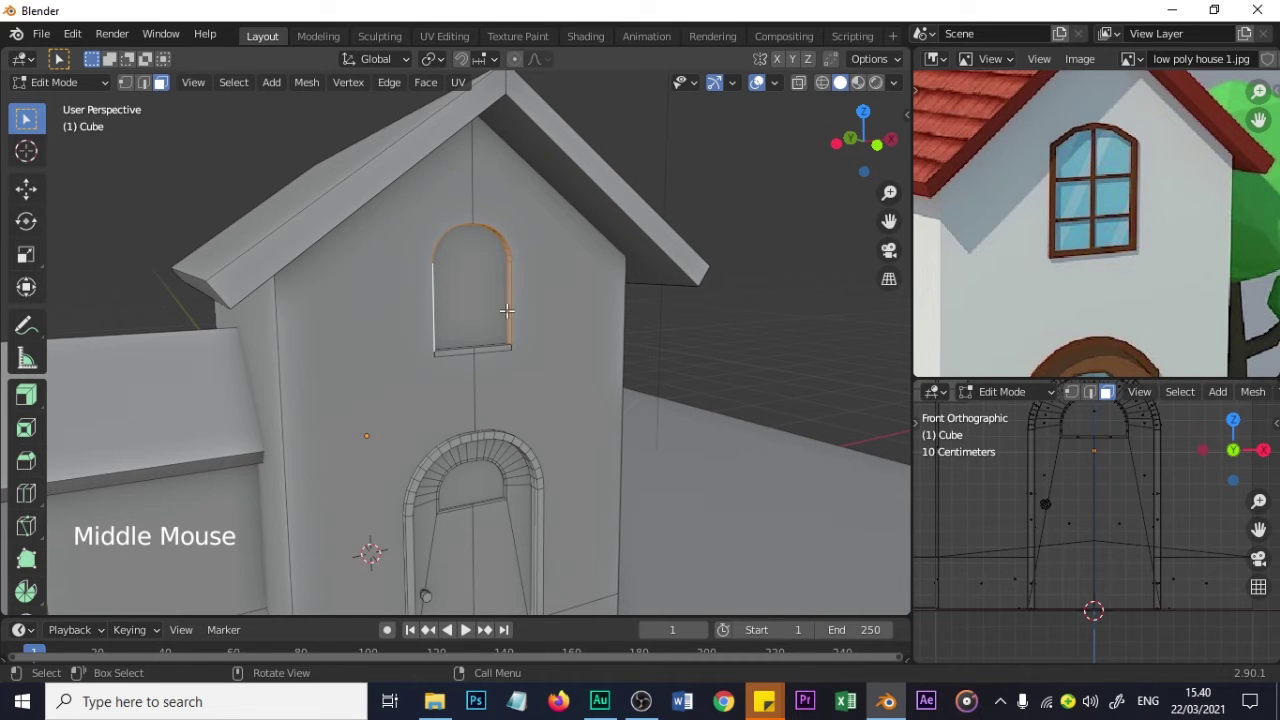
pyautogui.scroll(2, 481, 347)
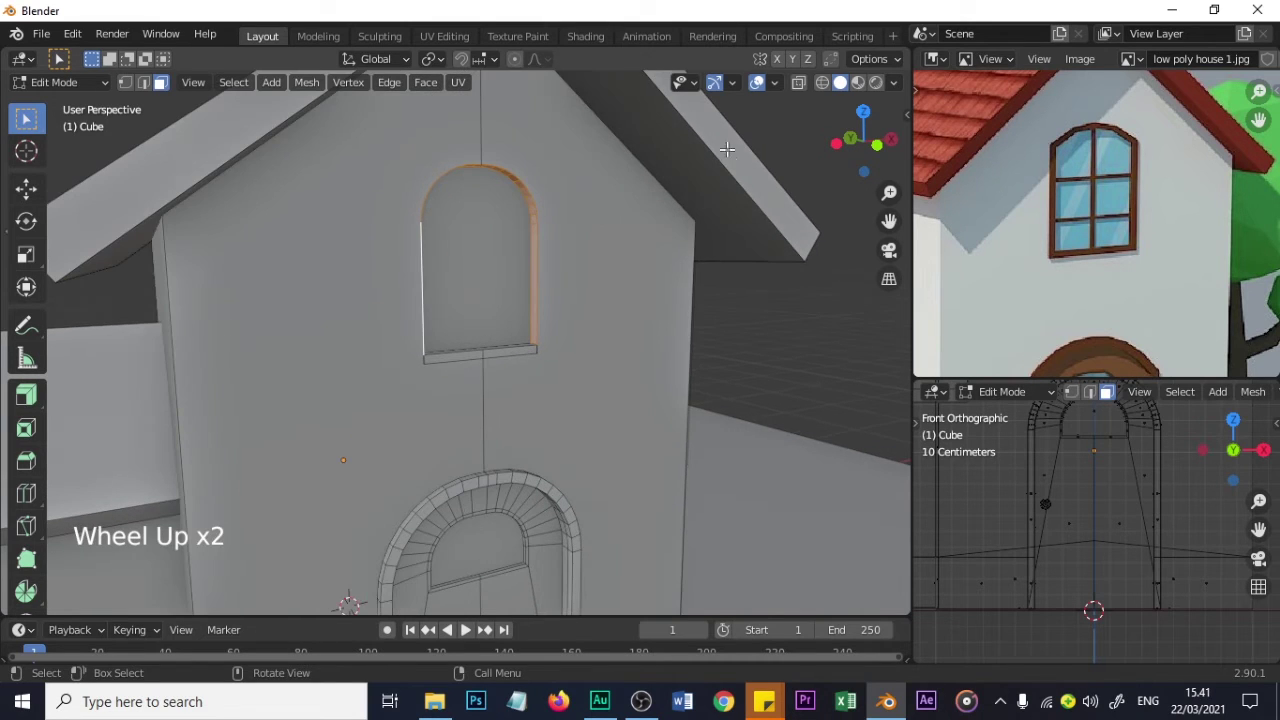
pyautogui.click(822, 84)
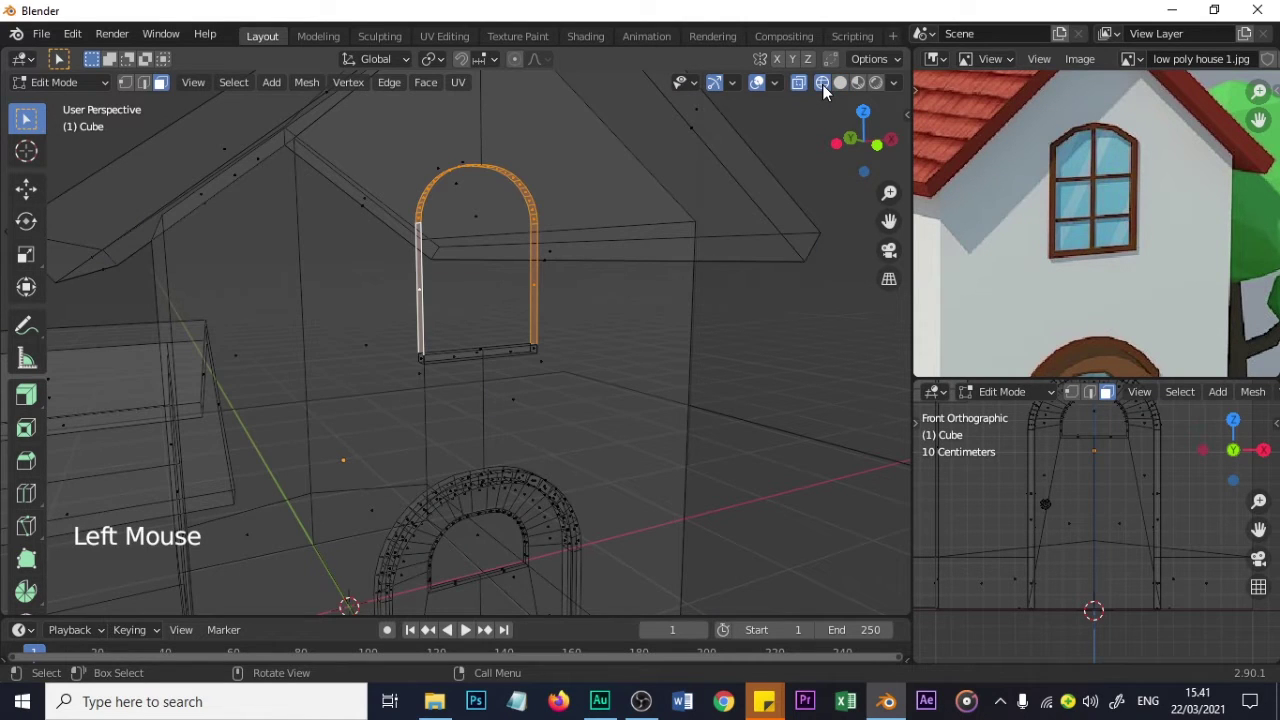
pyautogui.scroll(-4, 403, 377)
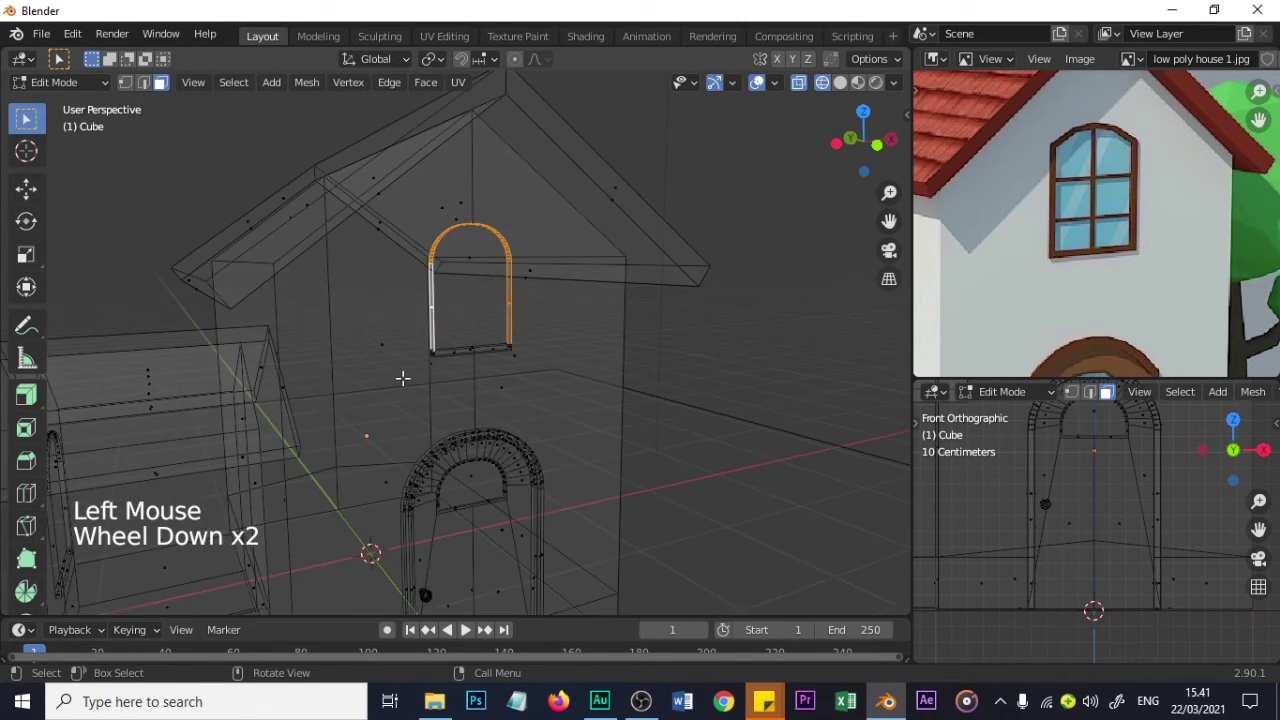
pyautogui.moveTo(374, 429); pyautogui.dragTo(409, 403, button='middle')
pyautogui.scroll(4, 469, 306)
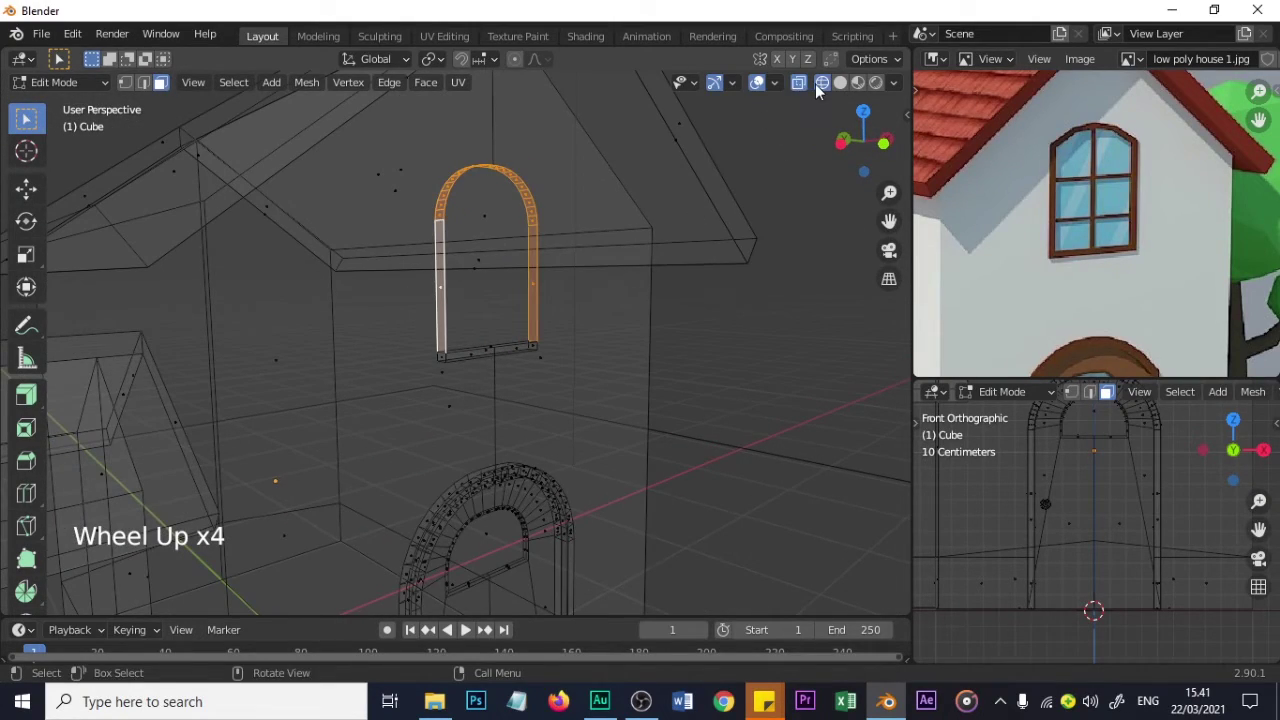
pyautogui.click(840, 83)
pyautogui.moveTo(440, 300)
pyautogui.mouseDown(button='middle')
pyautogui.moveTo(500, 283)
pyautogui.moveTo(539, 290)
pyautogui.moveTo(552, 313)
pyautogui.mouseUp(button='middle')
pyautogui.scroll(2, 465, 295)
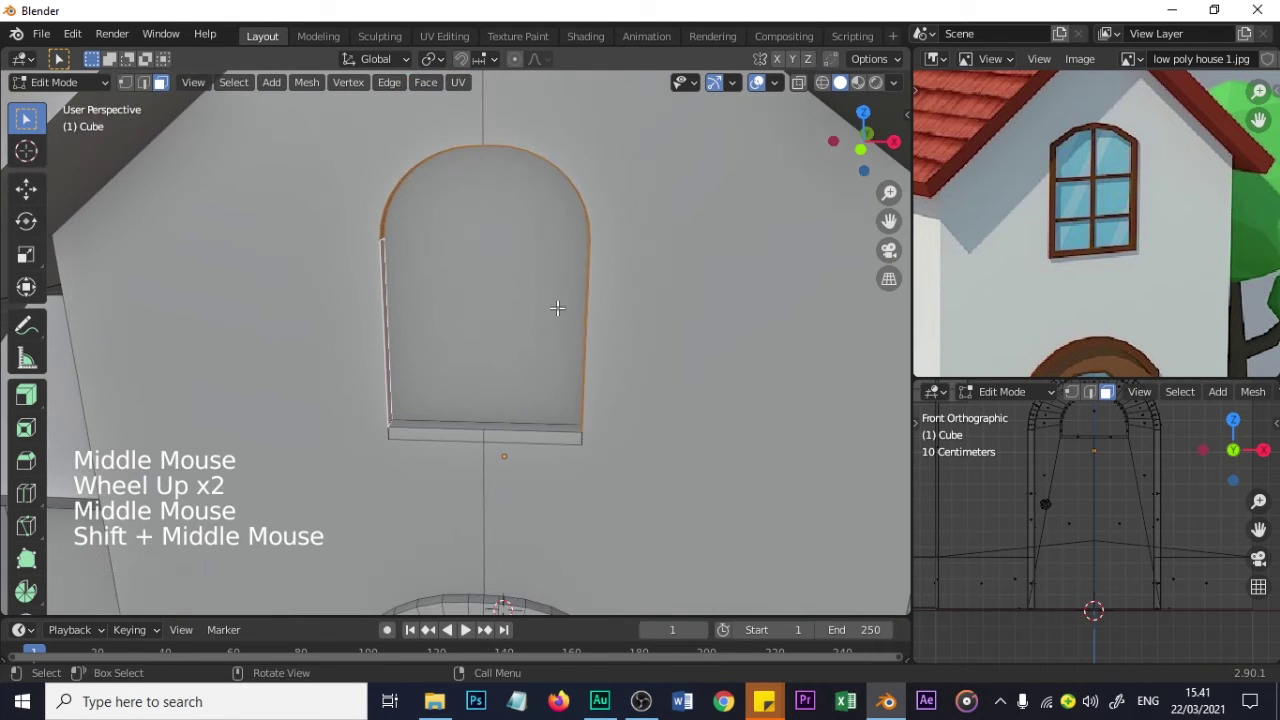
# - Extrude the selected arch and side faces inward along their normals to form the upper window's frame
pyautogui.click(26, 395)
pyautogui.moveTo(484, 307); pyautogui.dragTo(483, 306)
pyautogui.moveTo(440, 370); pyautogui.dragTo(441, 346, button='middle')
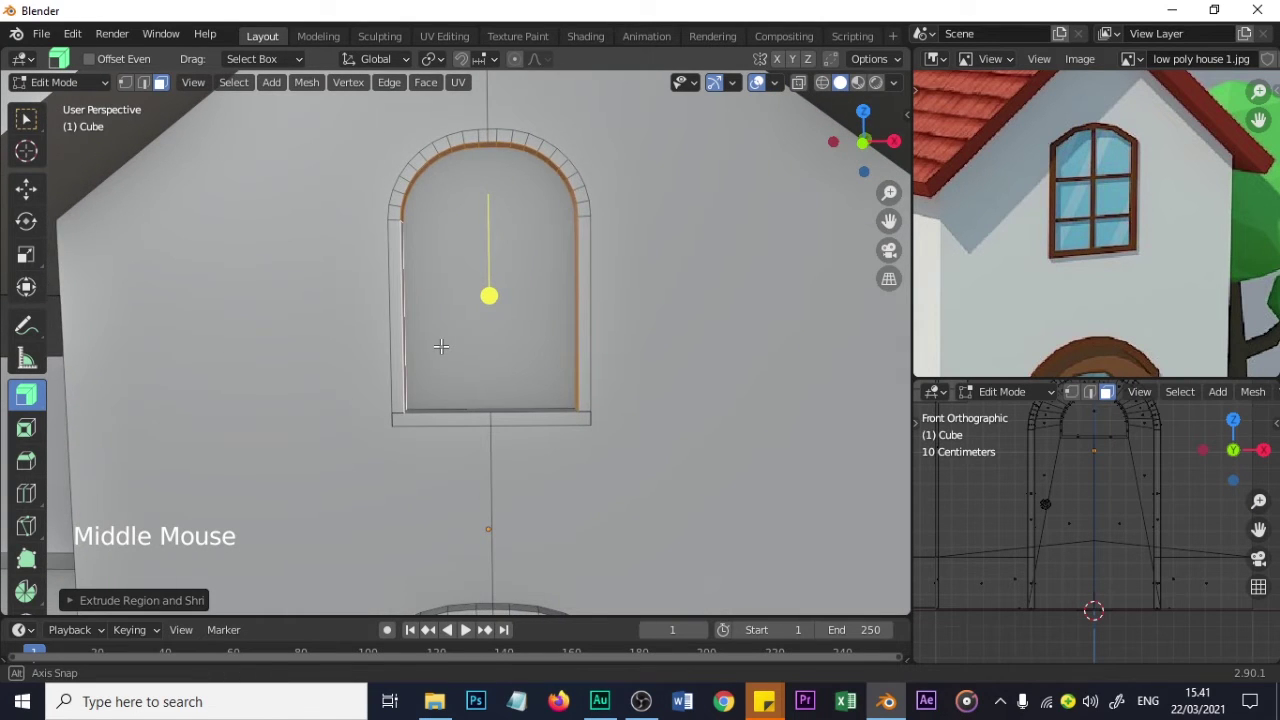
pyautogui.scroll(-1, 438, 340)
pyautogui.scroll(2, 435, 334)
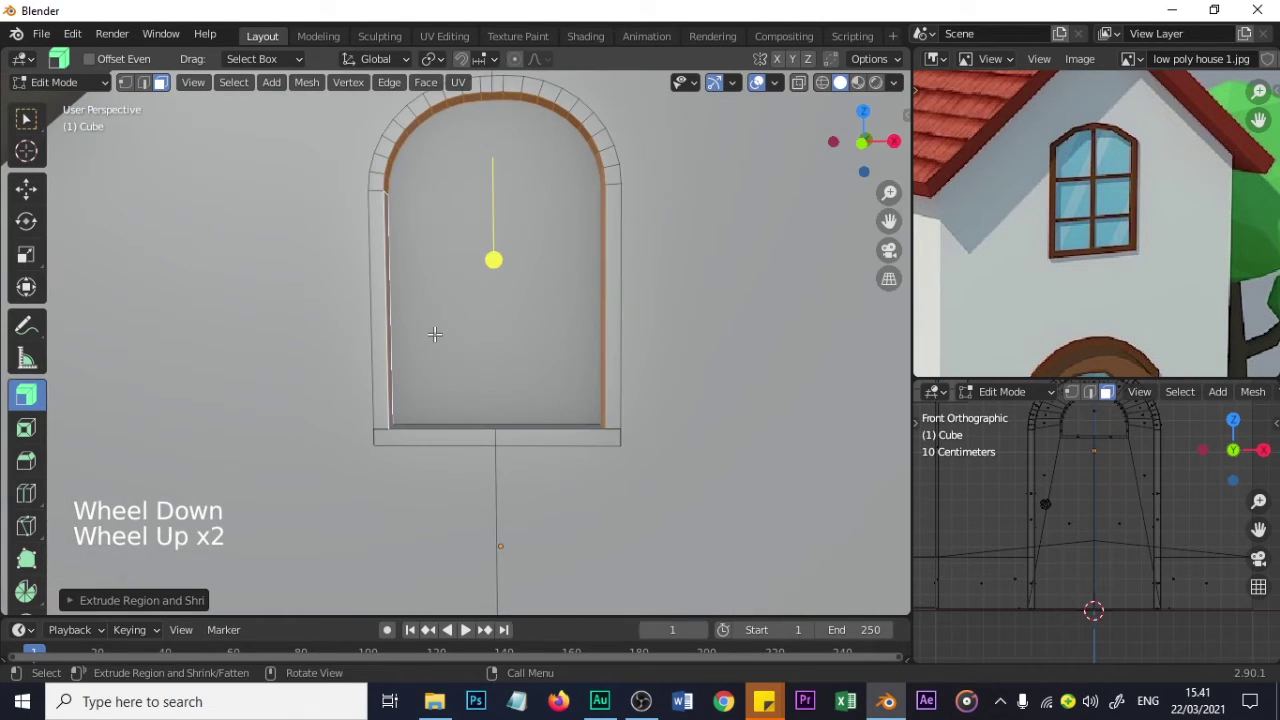
pyautogui.moveTo(437, 332); pyautogui.dragTo(467, 353, button='middle')
pyautogui.moveTo(626, 202); pyautogui.dragTo(602, 266, button='middle')
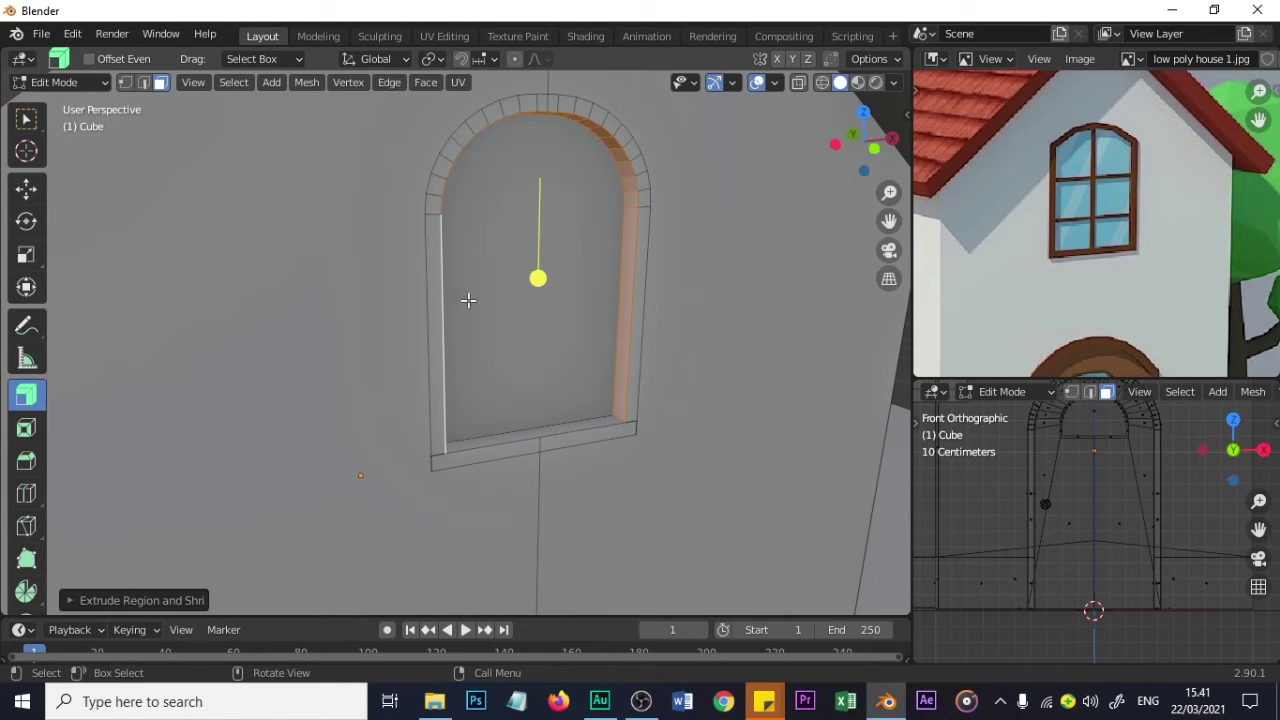
# - Add two evenly spaced loop cuts across the right vertical side of the window frame
pyautogui.scroll(2, 558, 320)
pyautogui.click(662, 335)
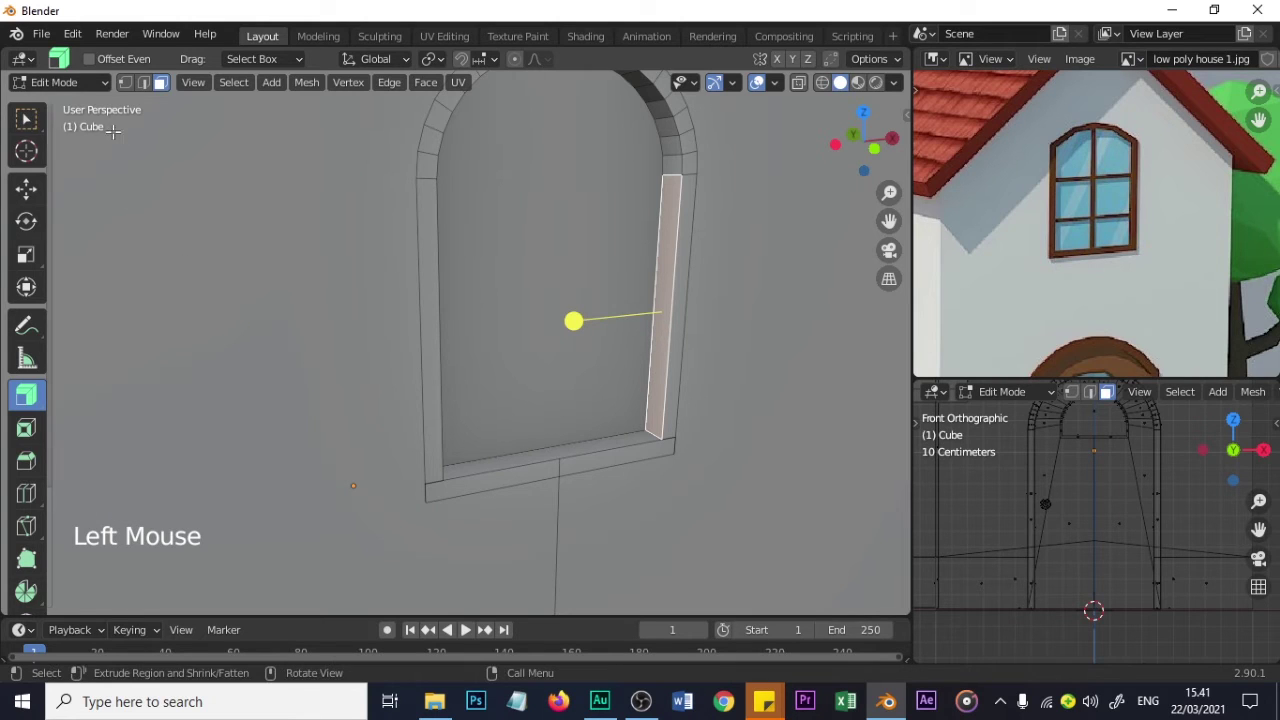
pyautogui.click(26, 118)
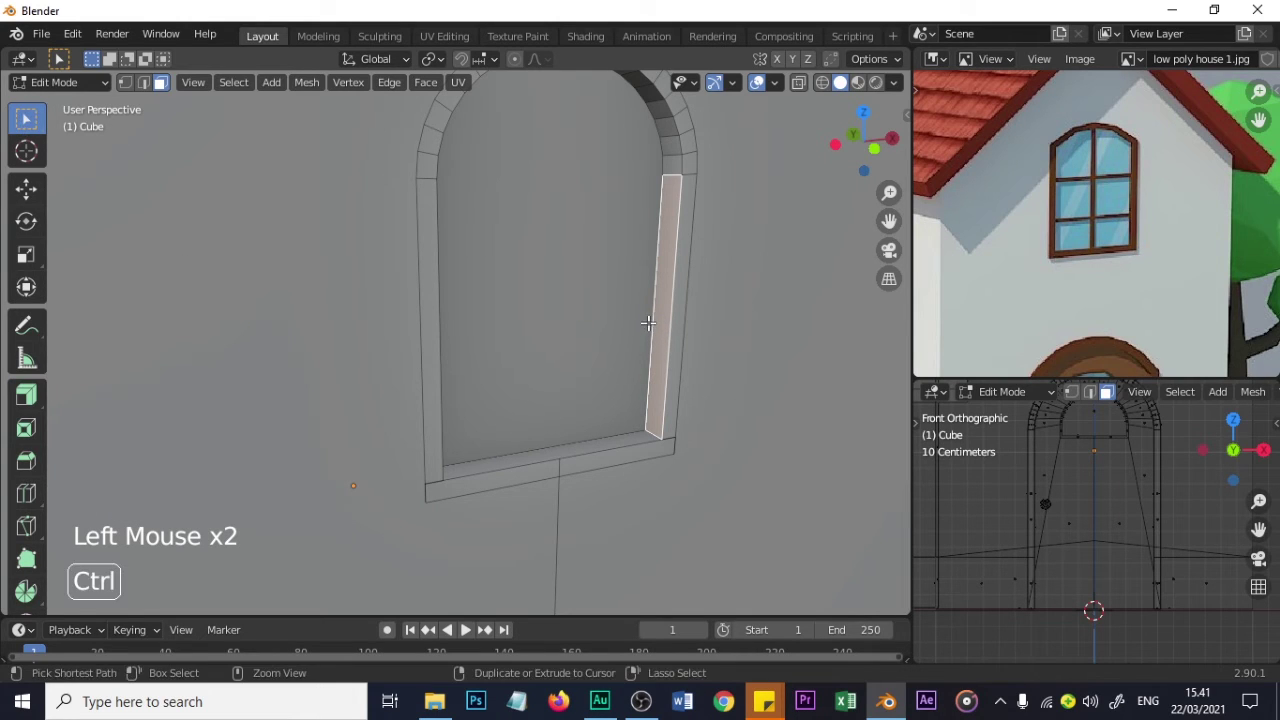
pyautogui.hotkey('ctrl', 'r')
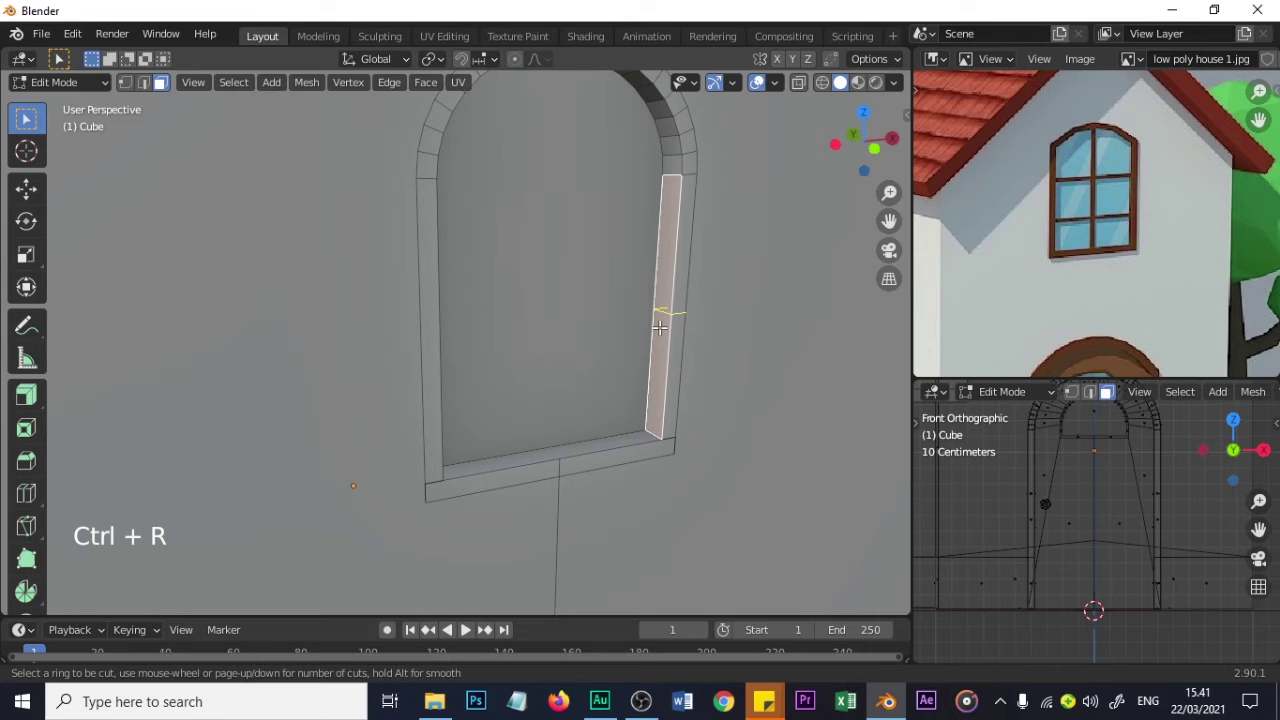
pyautogui.scroll(1, 660, 327)
pyautogui.click(660, 327)
pyautogui.rightClick(660, 327)
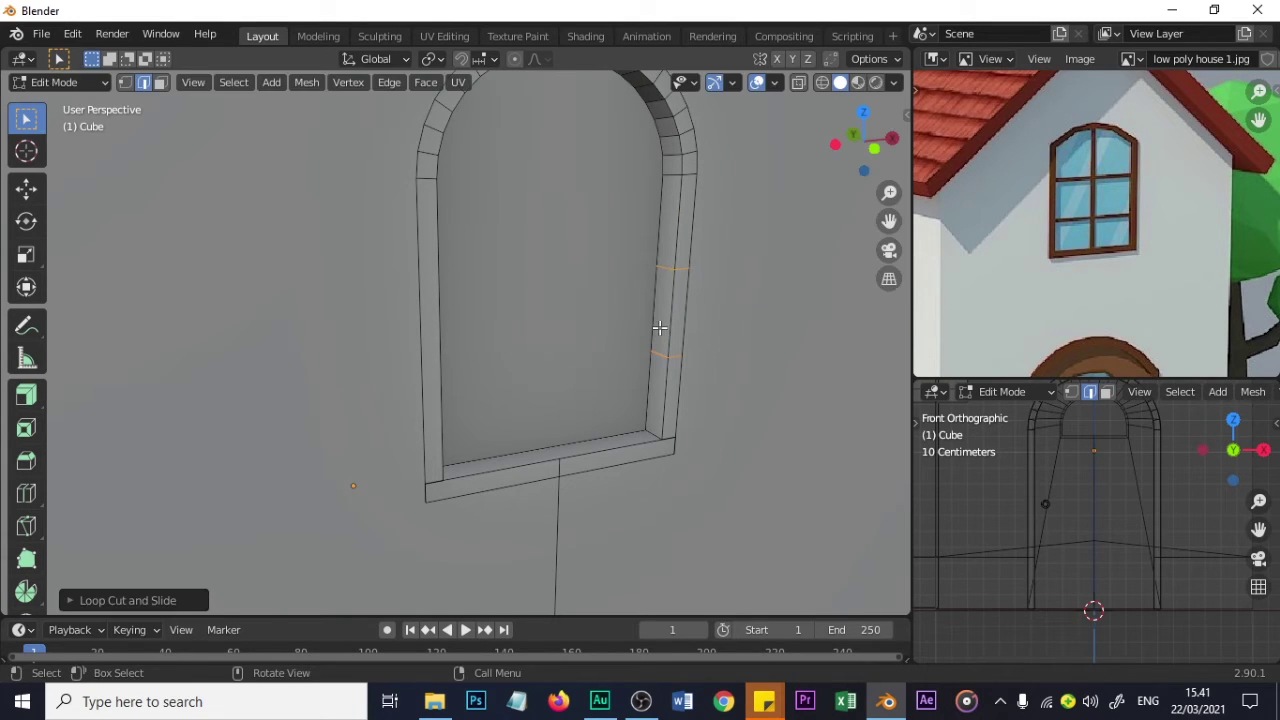
# - Scale the two new edge loops along Z to about 0.17, bringing them close together
pyautogui.click(26, 254)
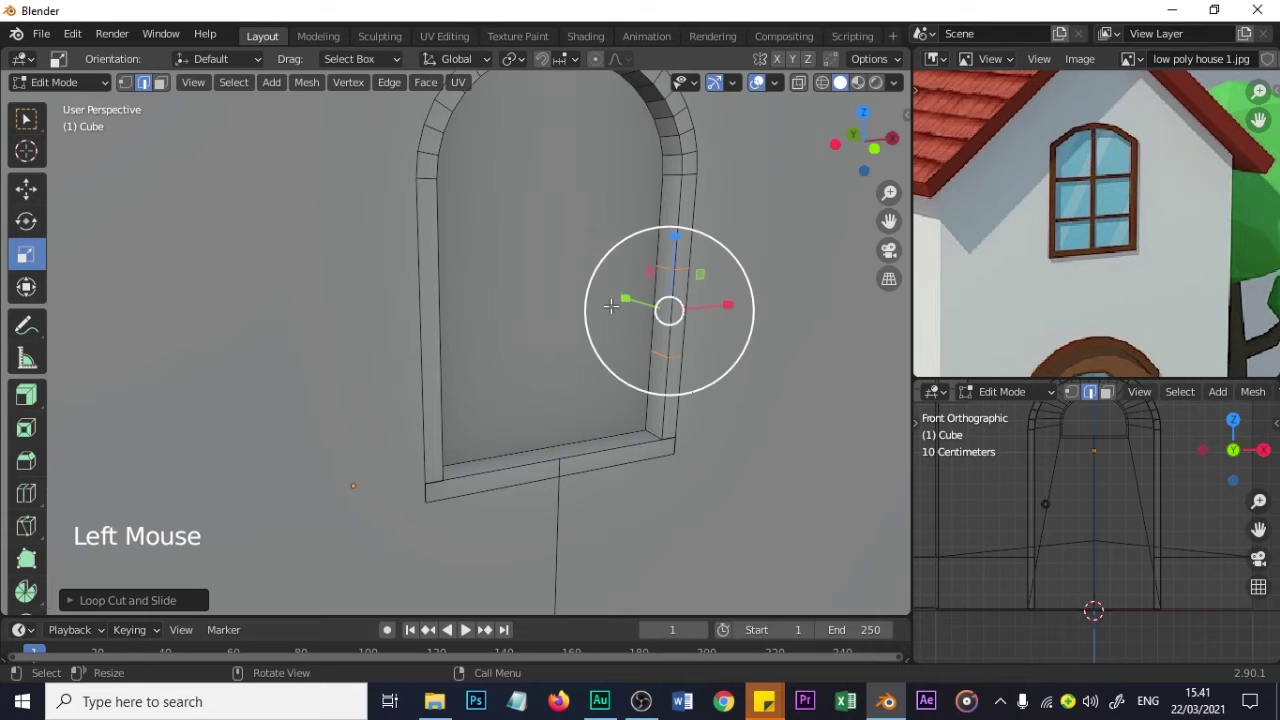
pyautogui.moveTo(670, 243); pyautogui.dragTo(668, 278)
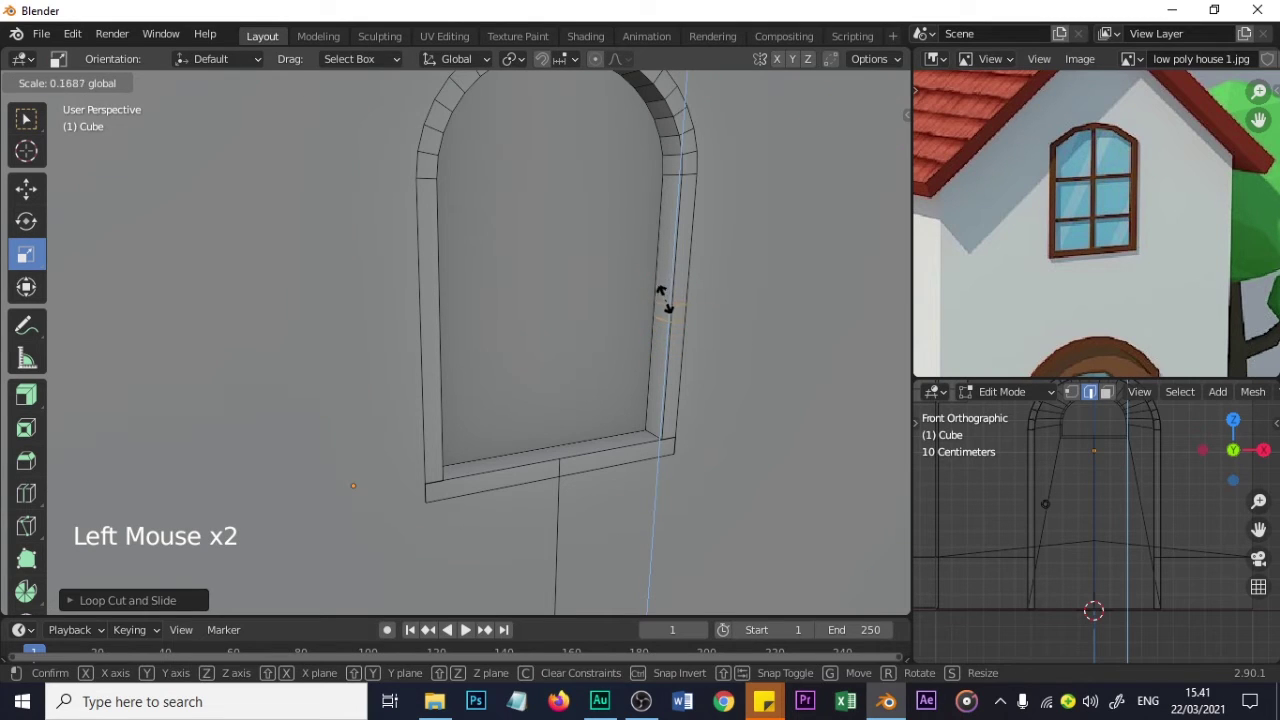
pyautogui.moveTo(660, 298); pyautogui.dragTo(663, 302)
pyautogui.moveTo(601, 291); pyautogui.dragTo(609, 338, button='middle')
pyautogui.moveTo(668, 236); pyautogui.dragTo(666, 244)
pyautogui.moveTo(666, 244); pyautogui.dragTo(318, 330, button='middle')
pyautogui.hotkey('ctrl', 'r')
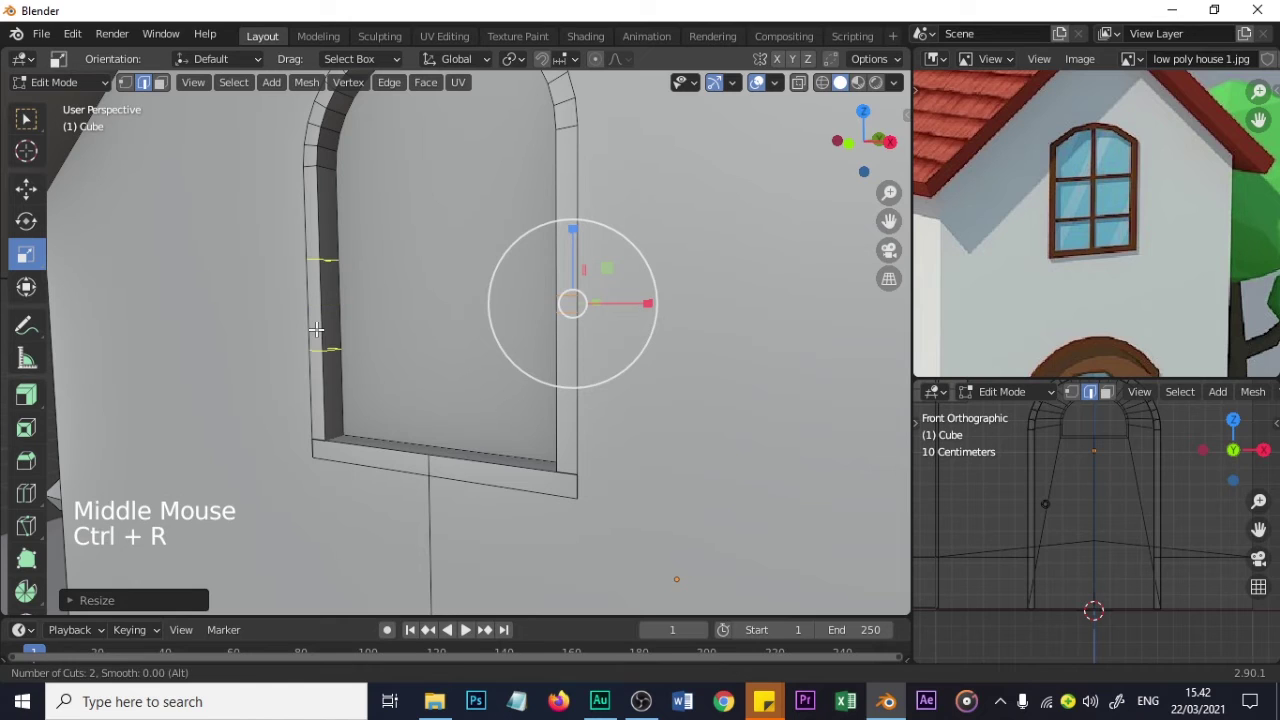
pyautogui.click(316, 326)
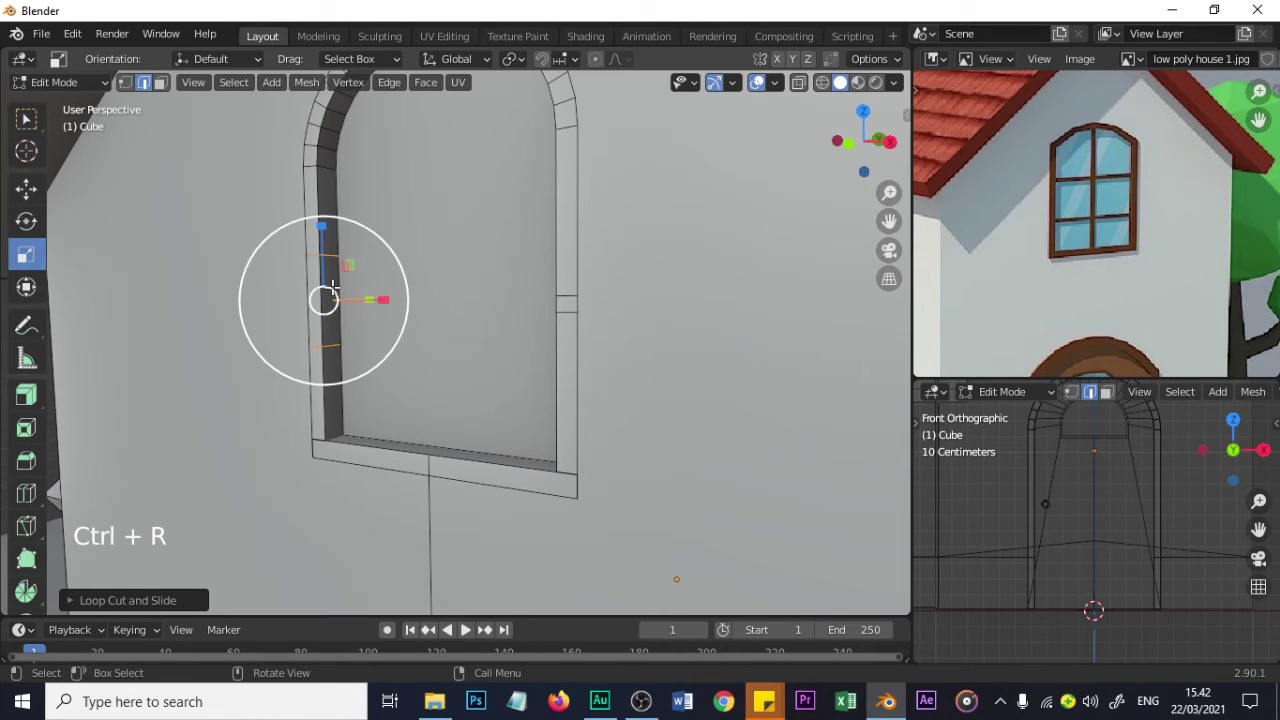
pyautogui.moveTo(323, 240); pyautogui.dragTo(378, 280)
pyautogui.hotkey('ctrl', 'z')
pyautogui.hotkey('ctrl', 'z')
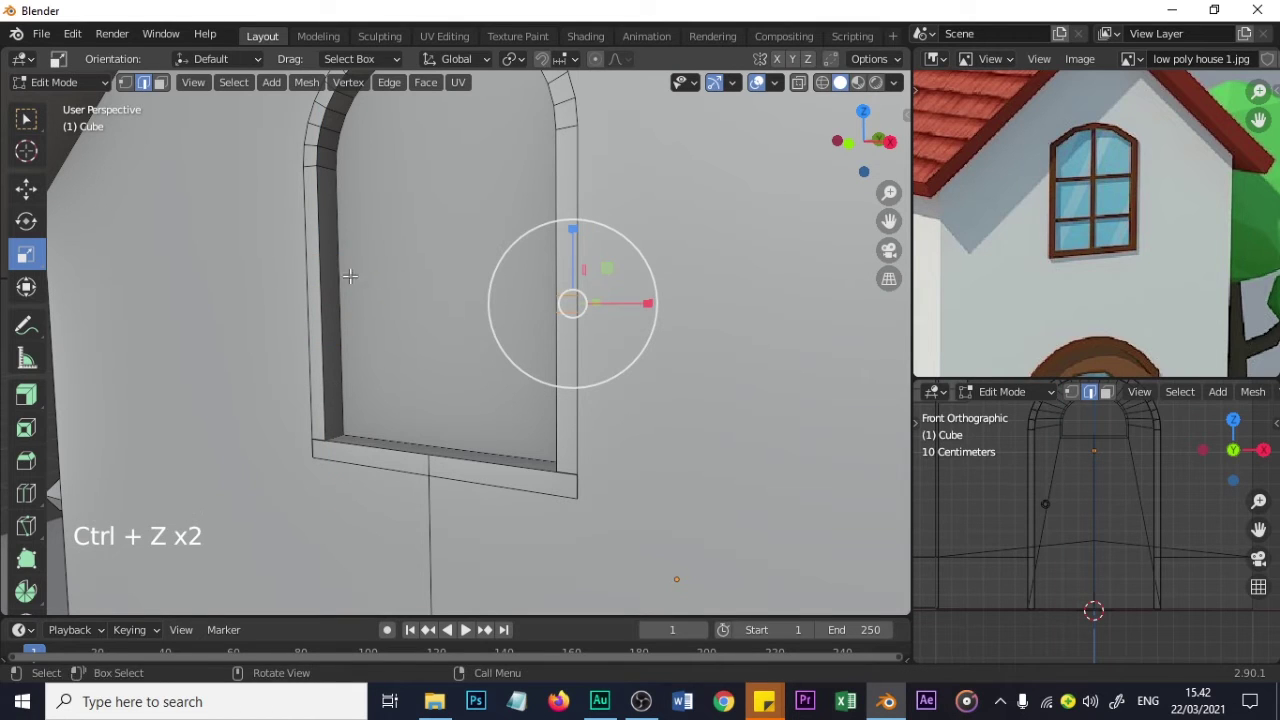
pyautogui.hotkey('ctrl', 'r')
pyautogui.click(329, 281)
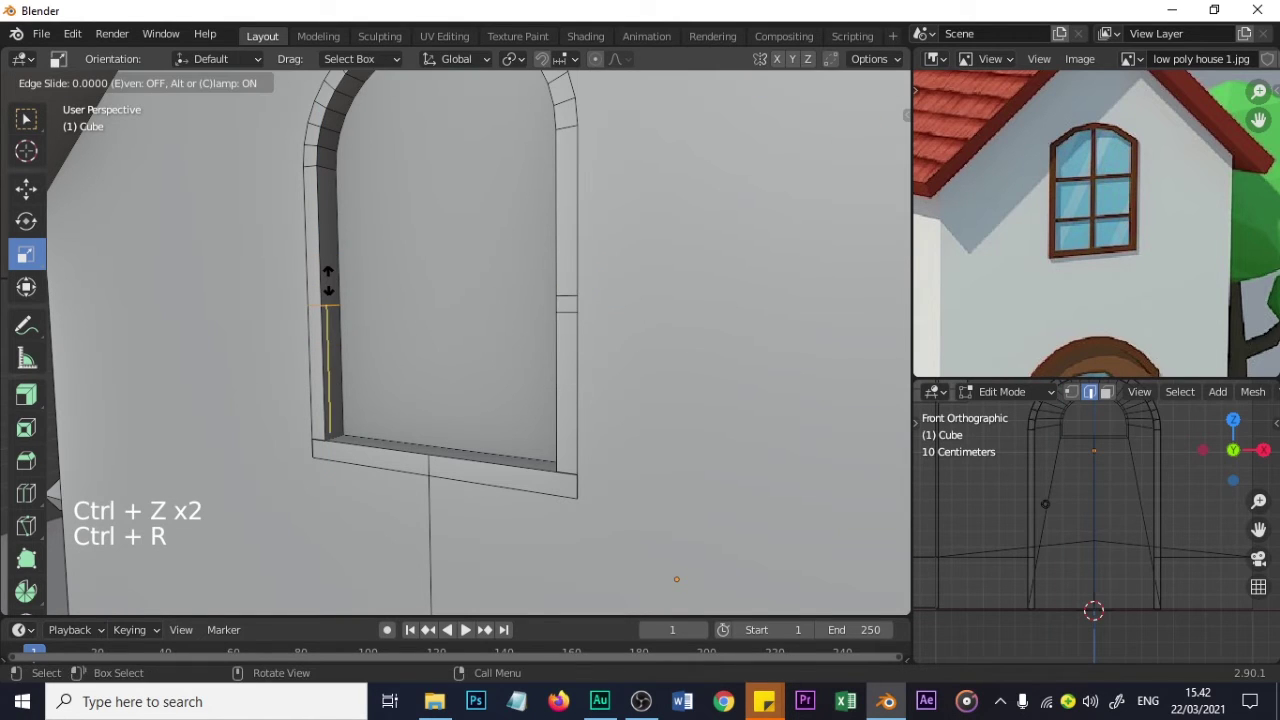
pyautogui.click(329, 281)
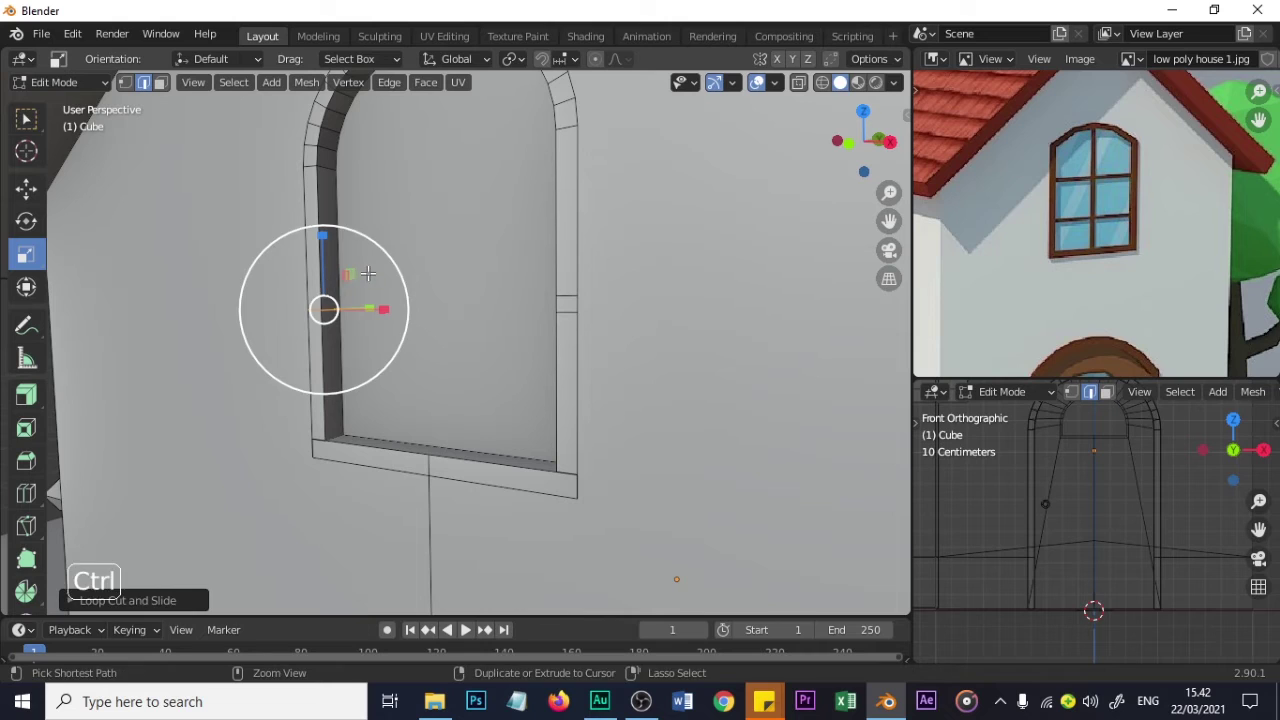
pyautogui.hotkey('ctrl', 'z')
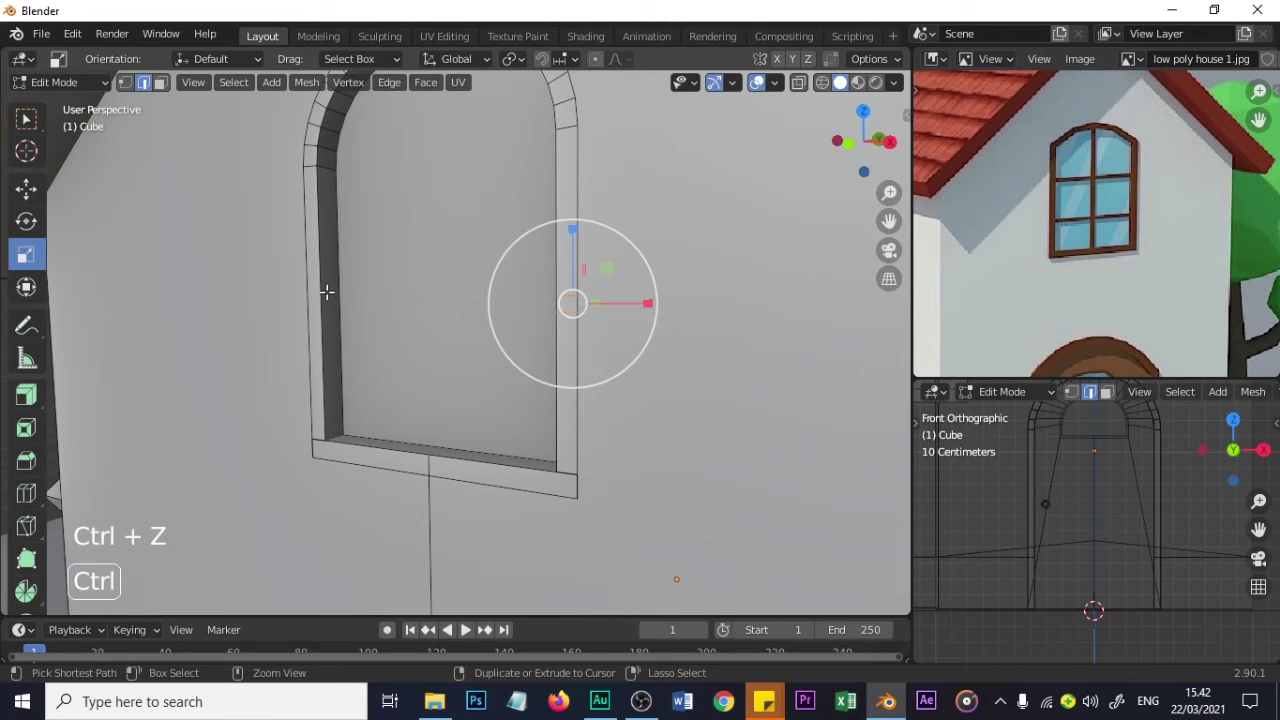
# - Add two loop cuts across the frame's left vertical side and scale them along Z to about 0.17
pyautogui.hotkey('ctrl', 'r')
pyautogui.scroll(1, 326, 292)
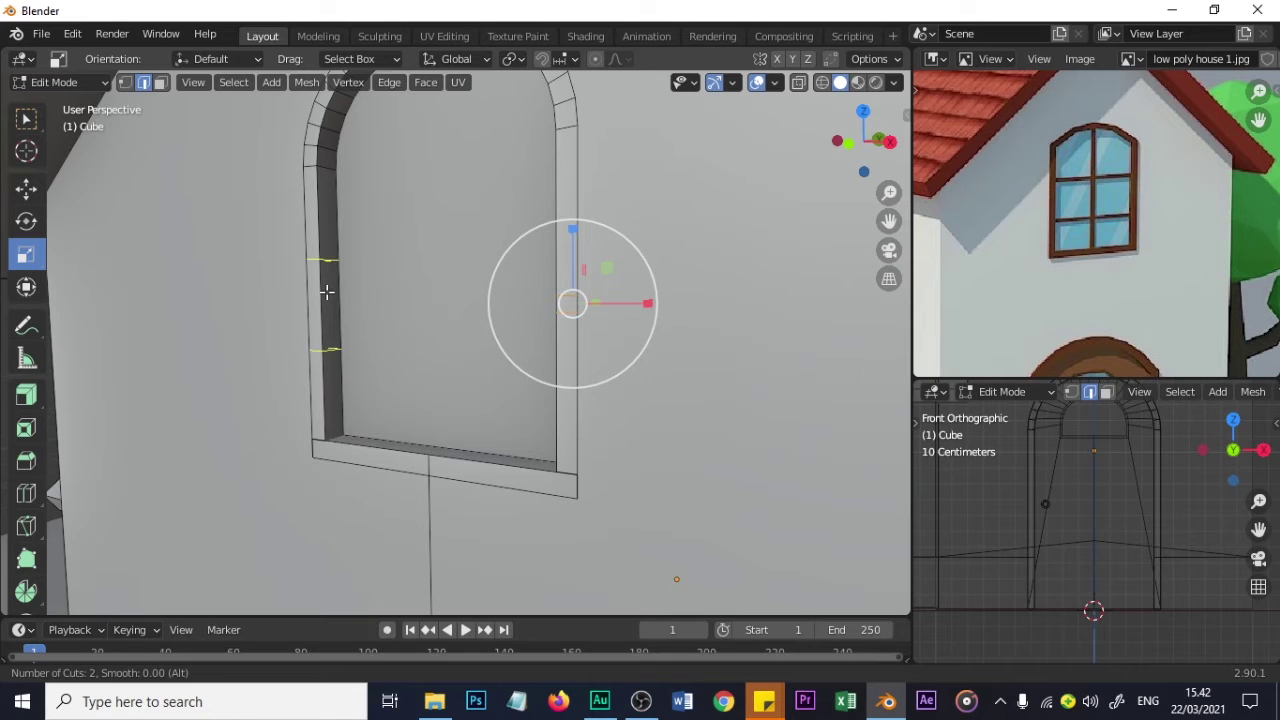
pyautogui.click(326, 292)
pyautogui.click(326, 292)
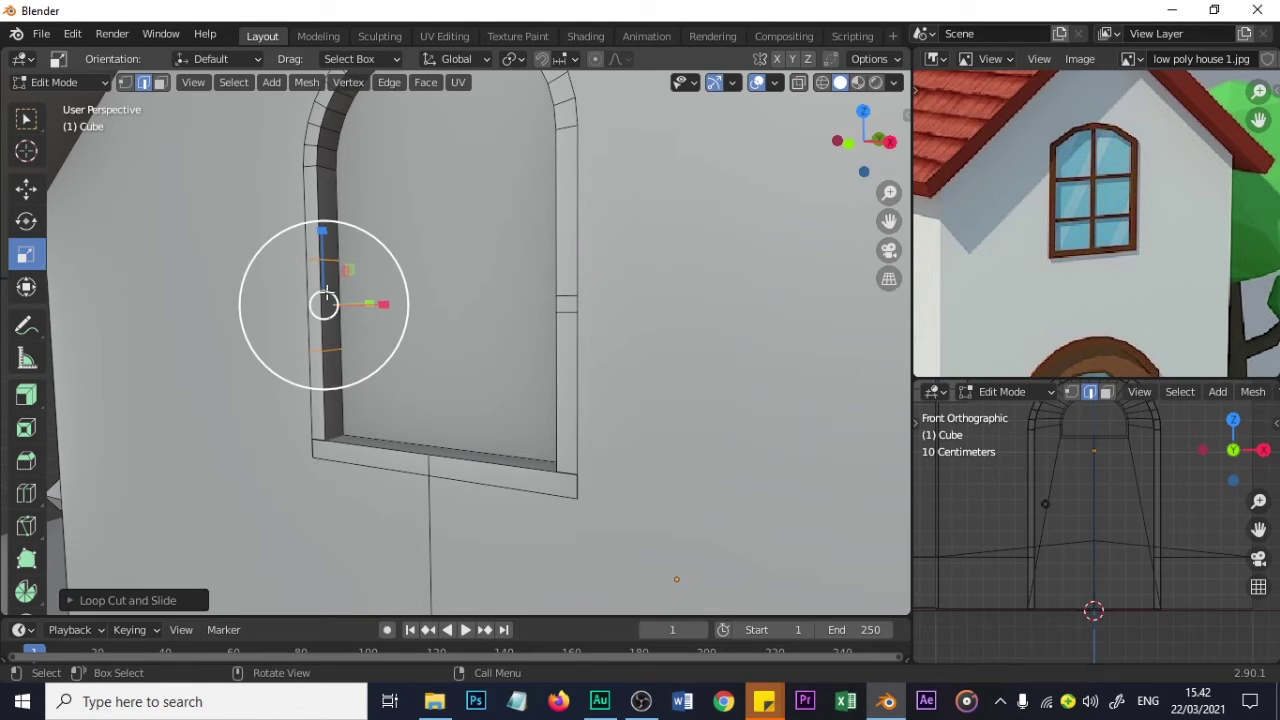
pyautogui.moveTo(325, 238); pyautogui.dragTo(325, 293)
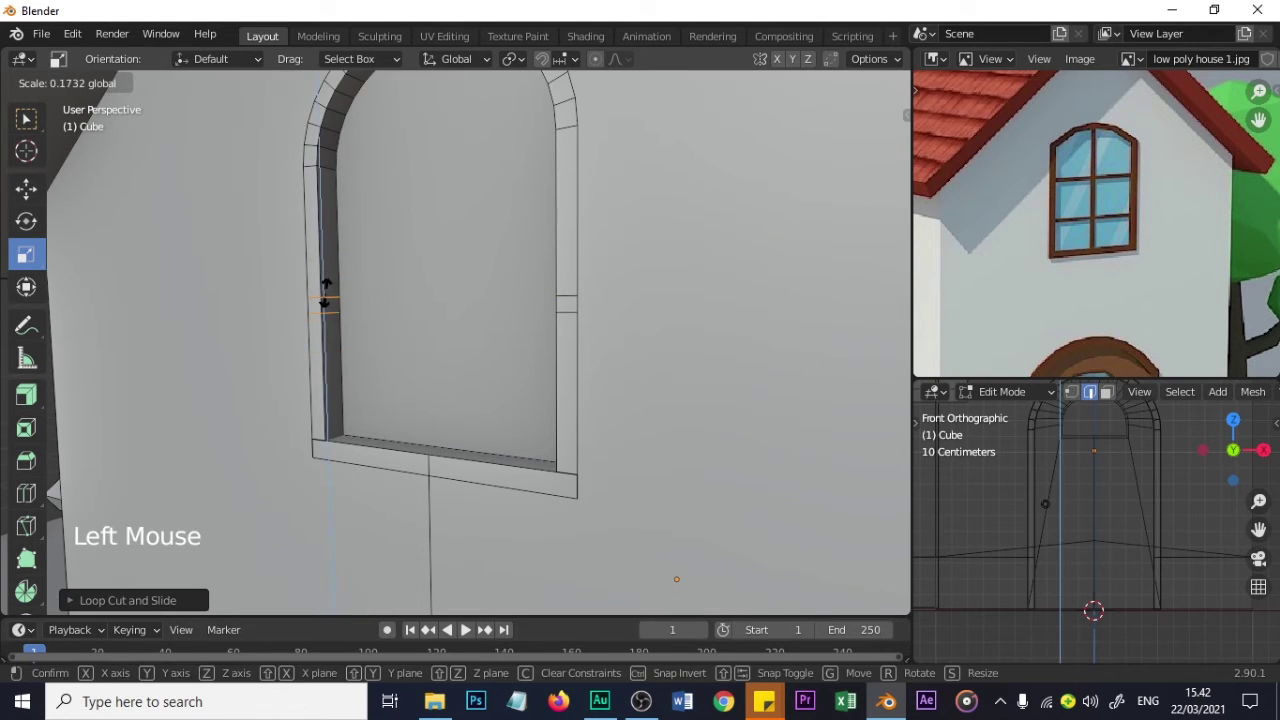
# - Scale the left side's two edge loops along Z to match the spacing of the pair on the frame's right side
pyautogui.moveTo(325, 293); pyautogui.dragTo(326, 296)
pyautogui.moveTo(326, 300); pyautogui.dragTo(411, 312, button='middle')
pyautogui.scroll(2, 411, 312)
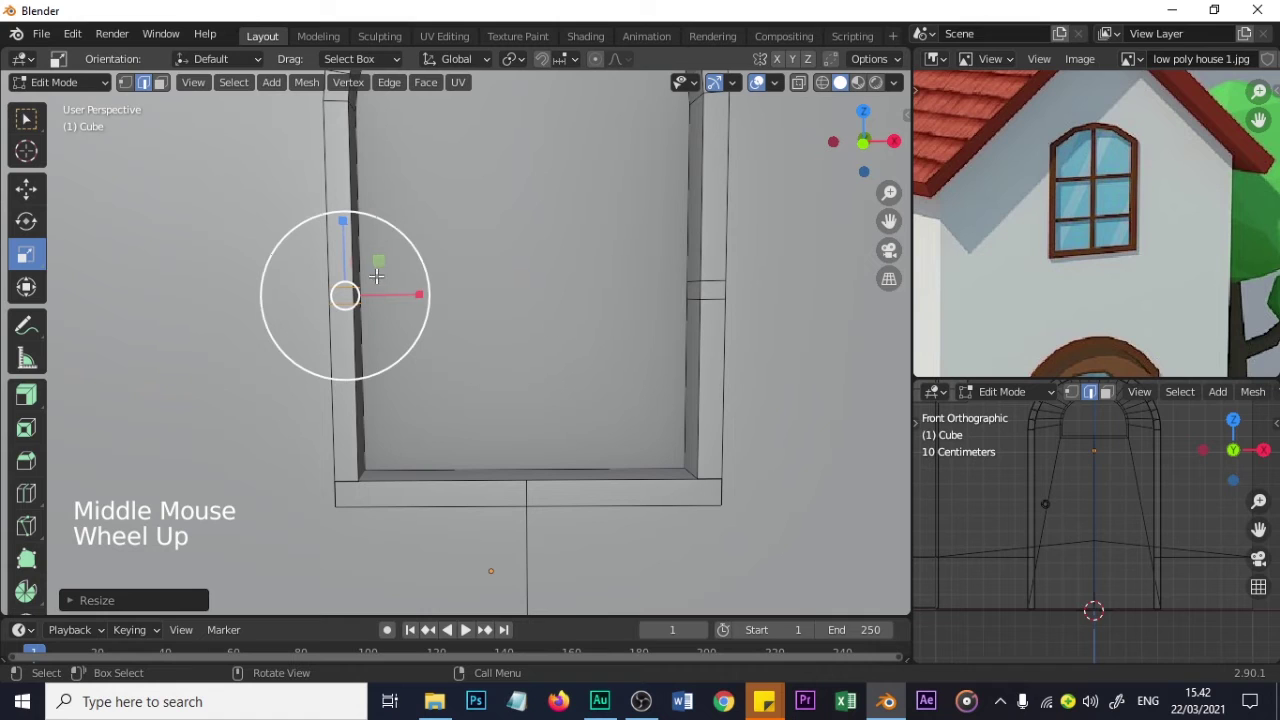
pyautogui.click(339, 236)
pyautogui.moveTo(339, 236); pyautogui.dragTo(338, 242)
pyautogui.moveTo(477, 337)
pyautogui.mouseDown(button='middle')
pyautogui.moveTo(434, 329)
pyautogui.moveTo(485, 339)
pyautogui.moveTo(460, 341)
pyautogui.mouseUp(button='middle')
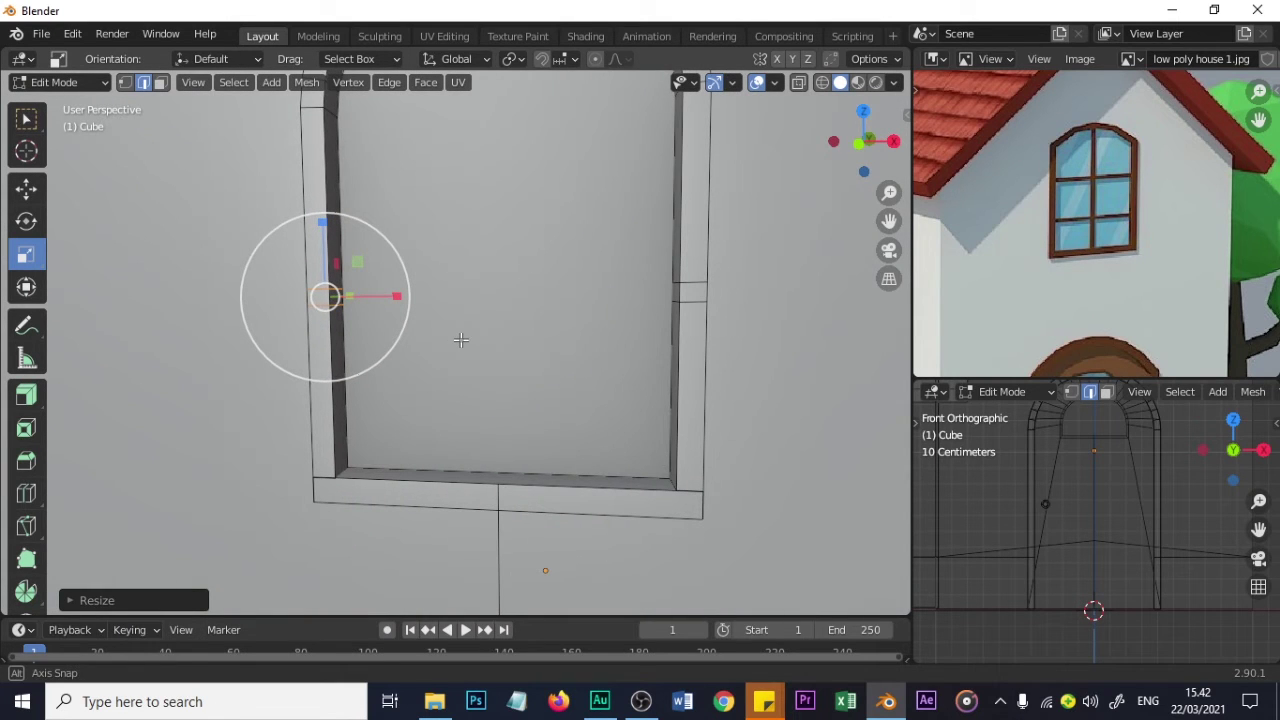
# - Select the paired crossbar edges on both sides of the window frame and switch to the Move tool
pyautogui.scroll(-1, 518, 337)
pyautogui.scroll(1, 538, 337)
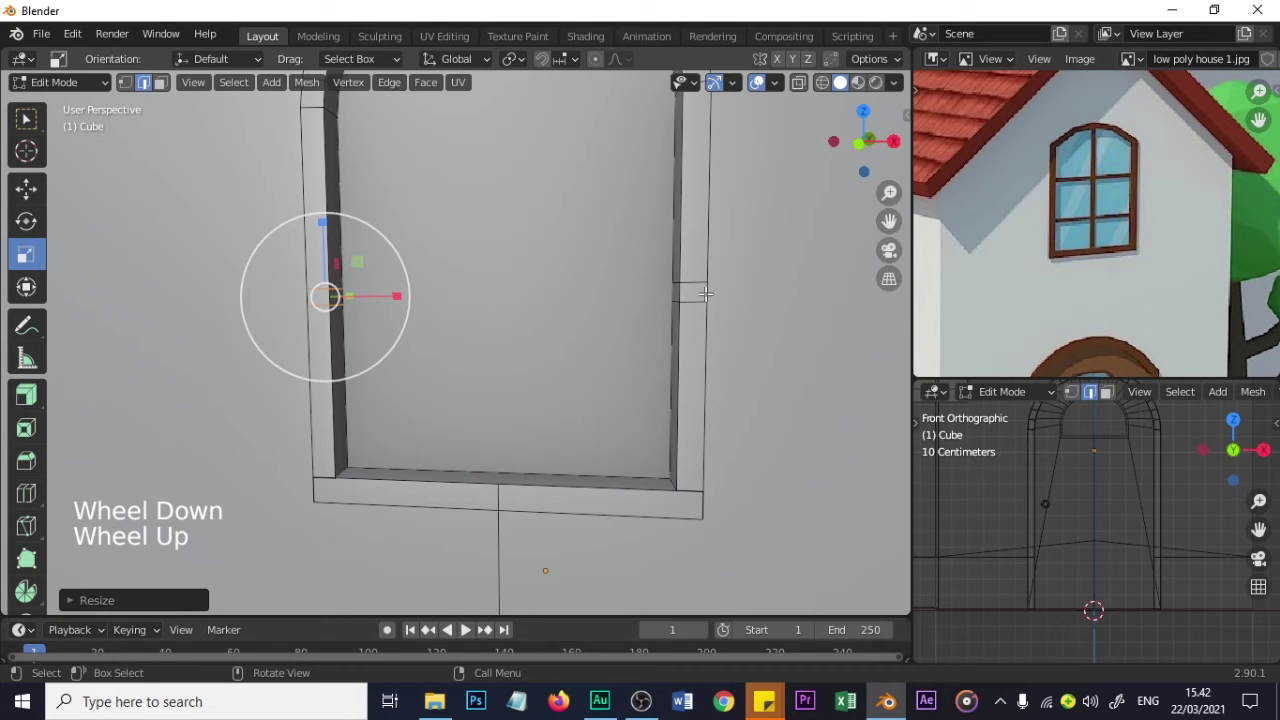
pyautogui.scroll(1, 679, 307)
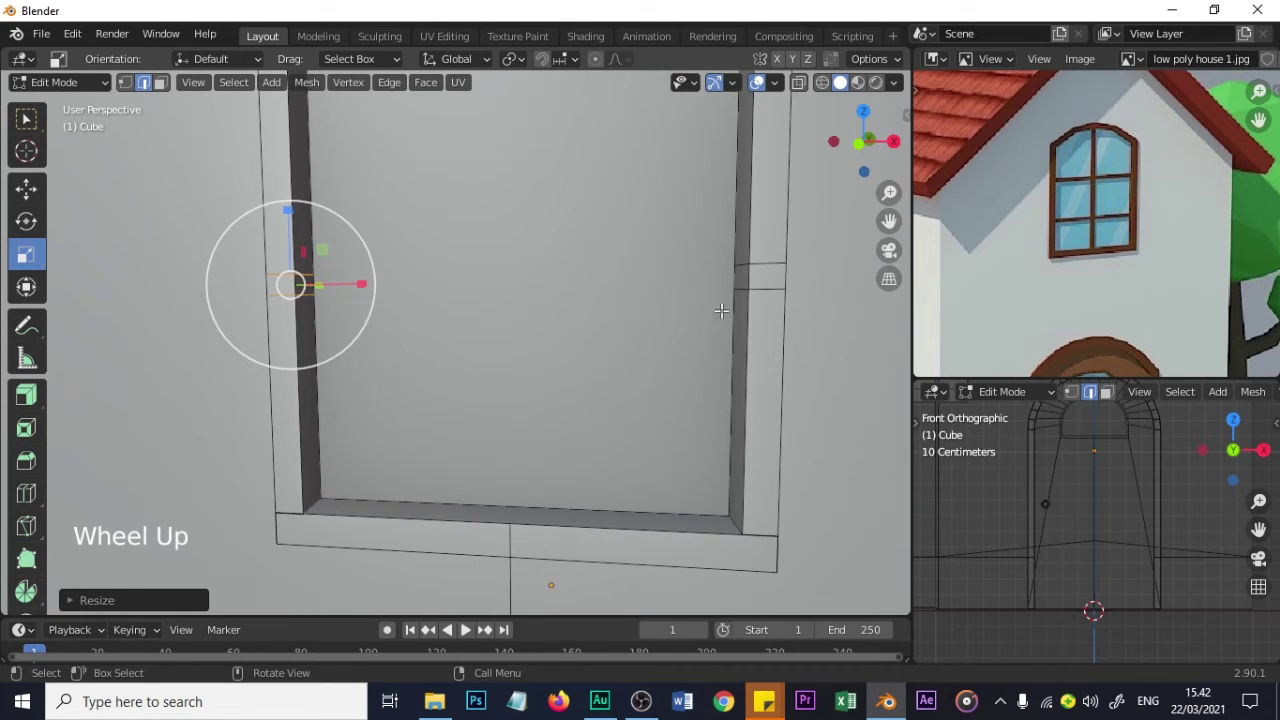
pyautogui.keyDown('shift'); pyautogui.click(757, 289); pyautogui.keyUp('shift')
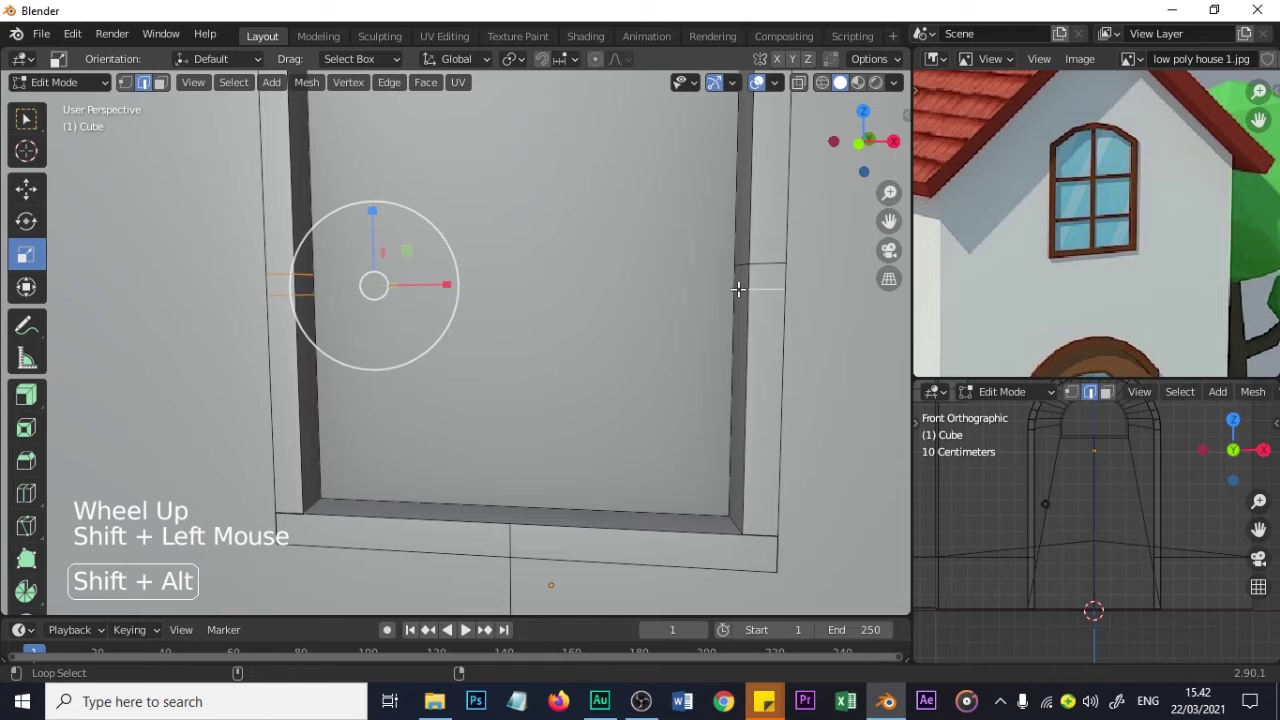
pyautogui.keyDown('alt'); pyautogui.keyDown('shift'); pyautogui.click(741, 288); pyautogui.keyUp('shift'); pyautogui.keyUp('alt')
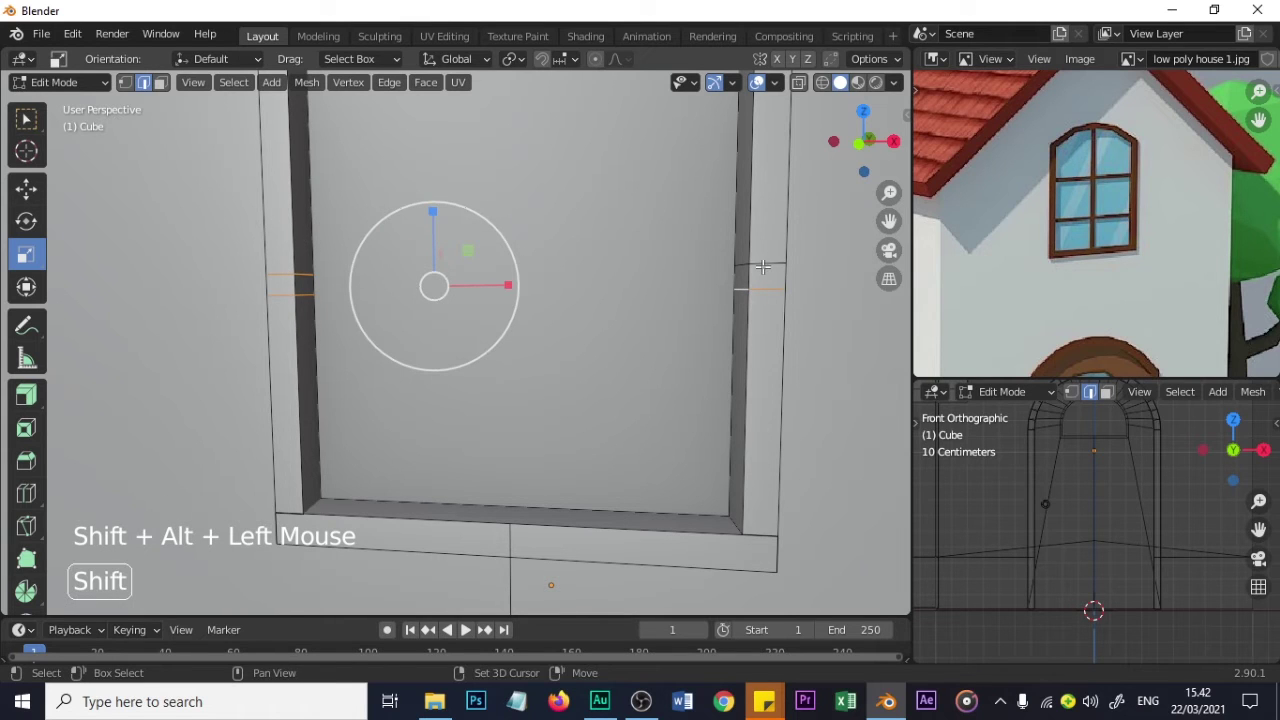
pyautogui.keyDown('shift'); pyautogui.click(760, 268); pyautogui.keyUp('shift')
pyautogui.keyDown('alt'); pyautogui.keyDown('shift'); pyautogui.click(741, 278); pyautogui.keyUp('shift'); pyautogui.keyUp('alt')
pyautogui.moveTo(741, 278)
pyautogui.mouseDown(button='middle')
pyautogui.moveTo(757, 298)
pyautogui.moveTo(703, 286)
pyautogui.moveTo(724, 290)
pyautogui.mouseUp(button='middle')
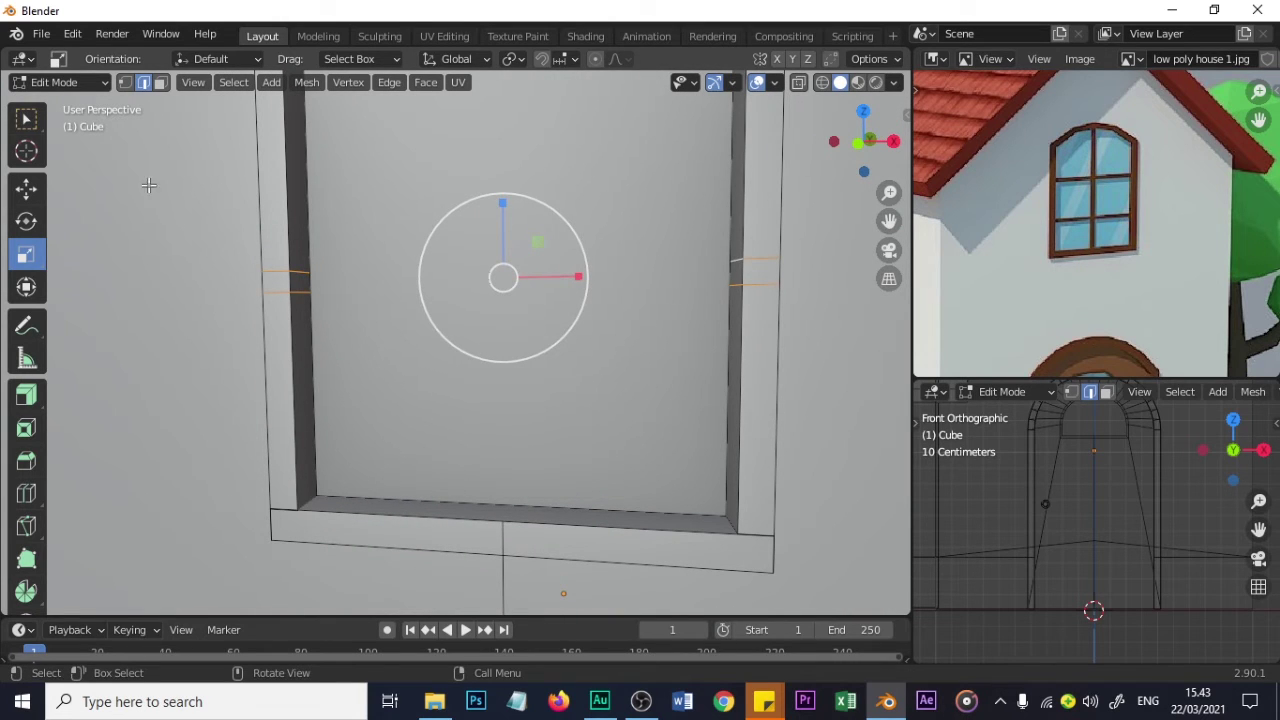
pyautogui.click(26, 187)
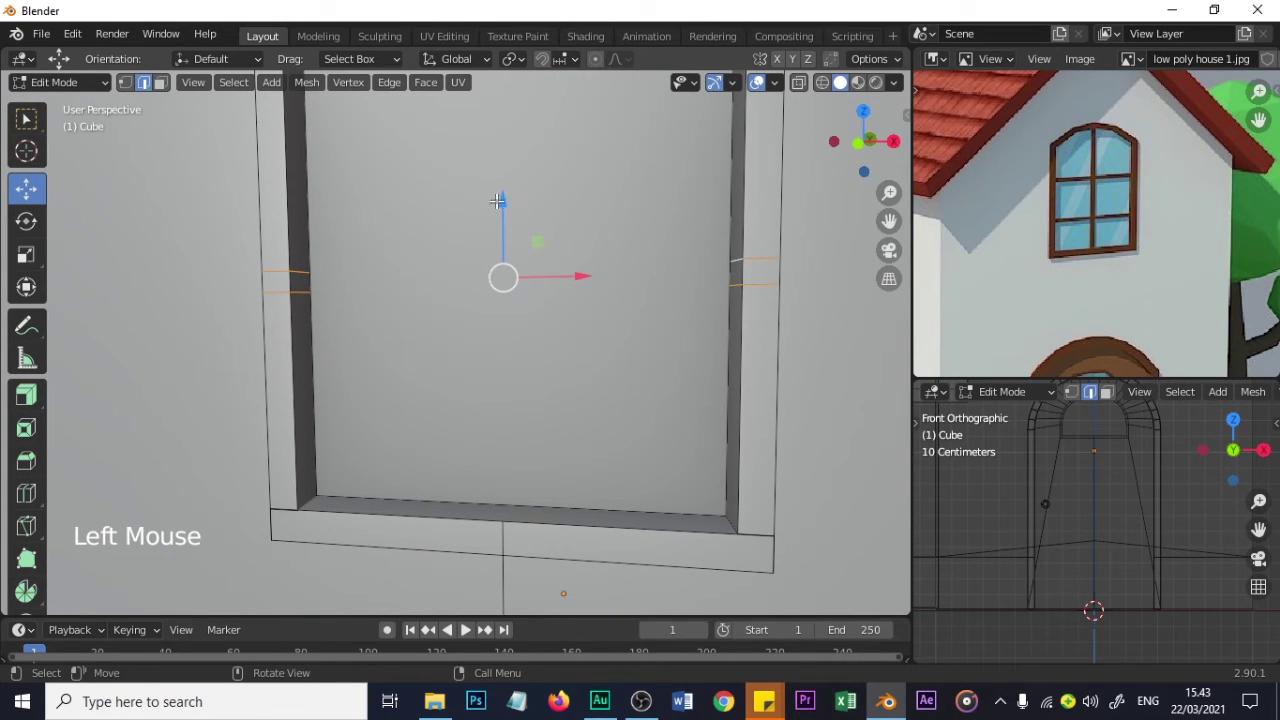
# - Try to reselect the two crossbar edge loops on the frame's left side
pyautogui.click(392, 298)
pyautogui.click(294, 293)
pyautogui.scroll(2, 290, 294)
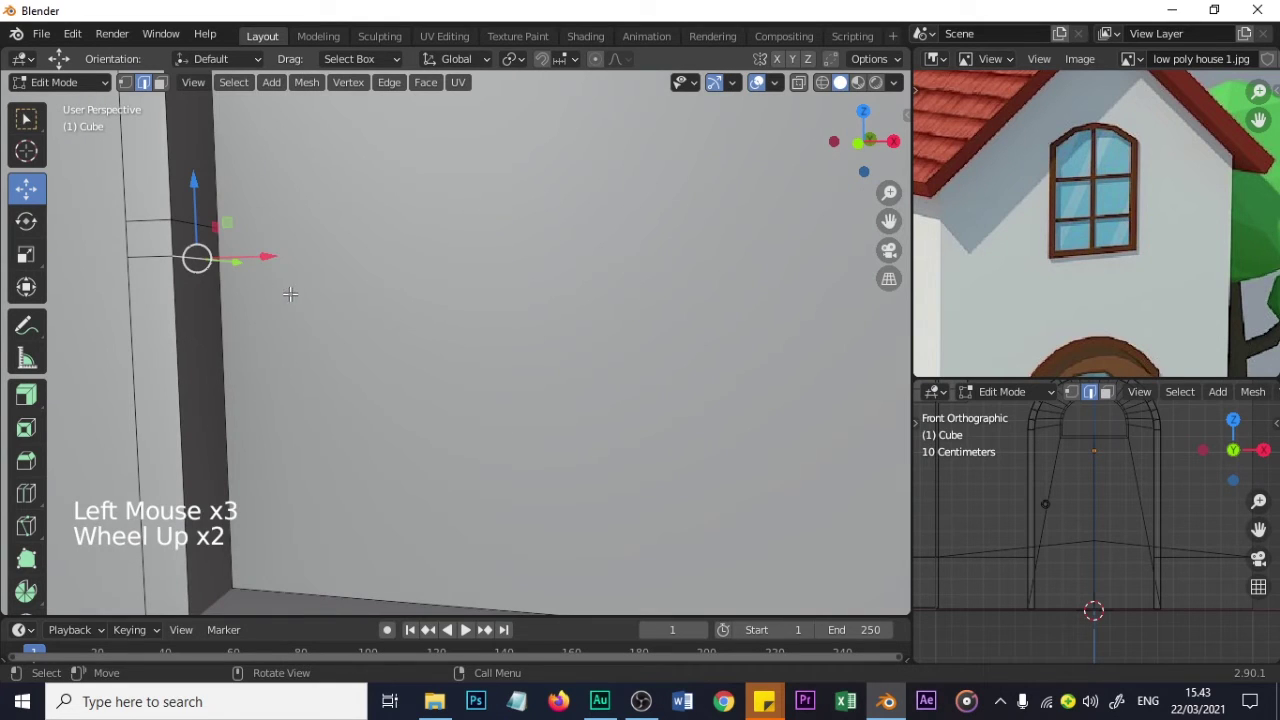
pyautogui.keyDown('shift'); pyautogui.click(152, 257); pyautogui.keyUp('shift')
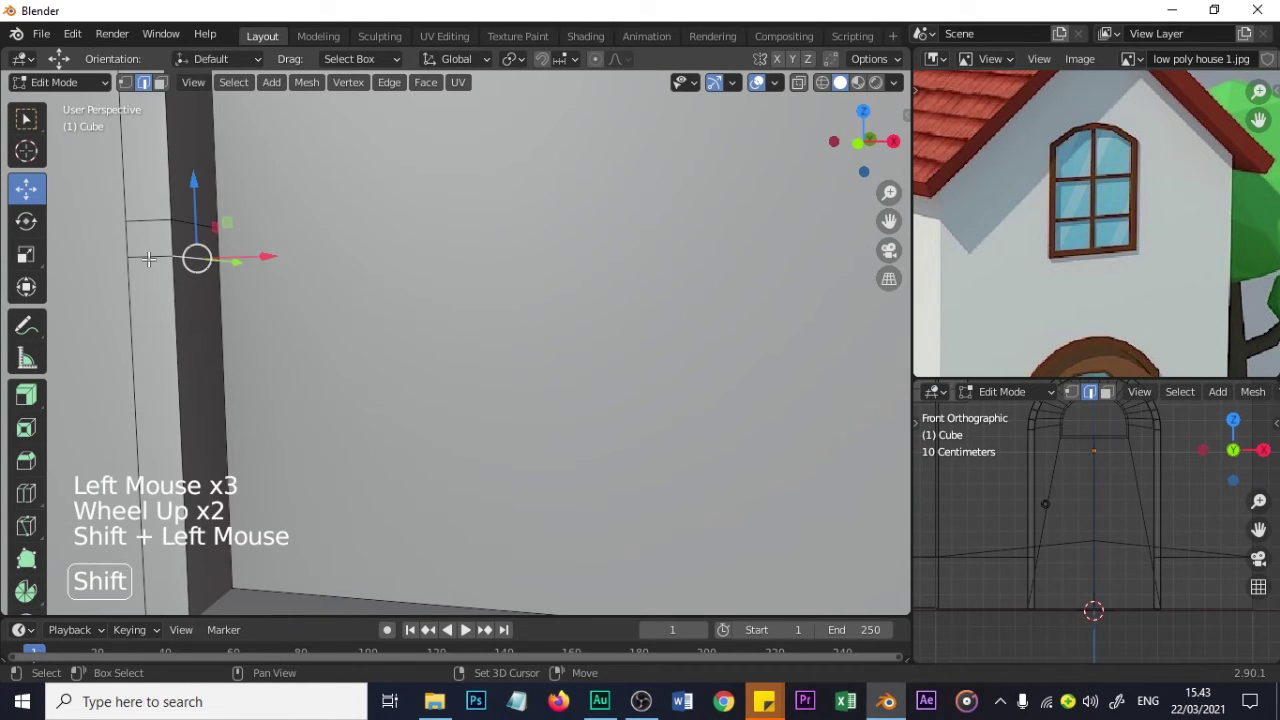
pyautogui.click(186, 221)
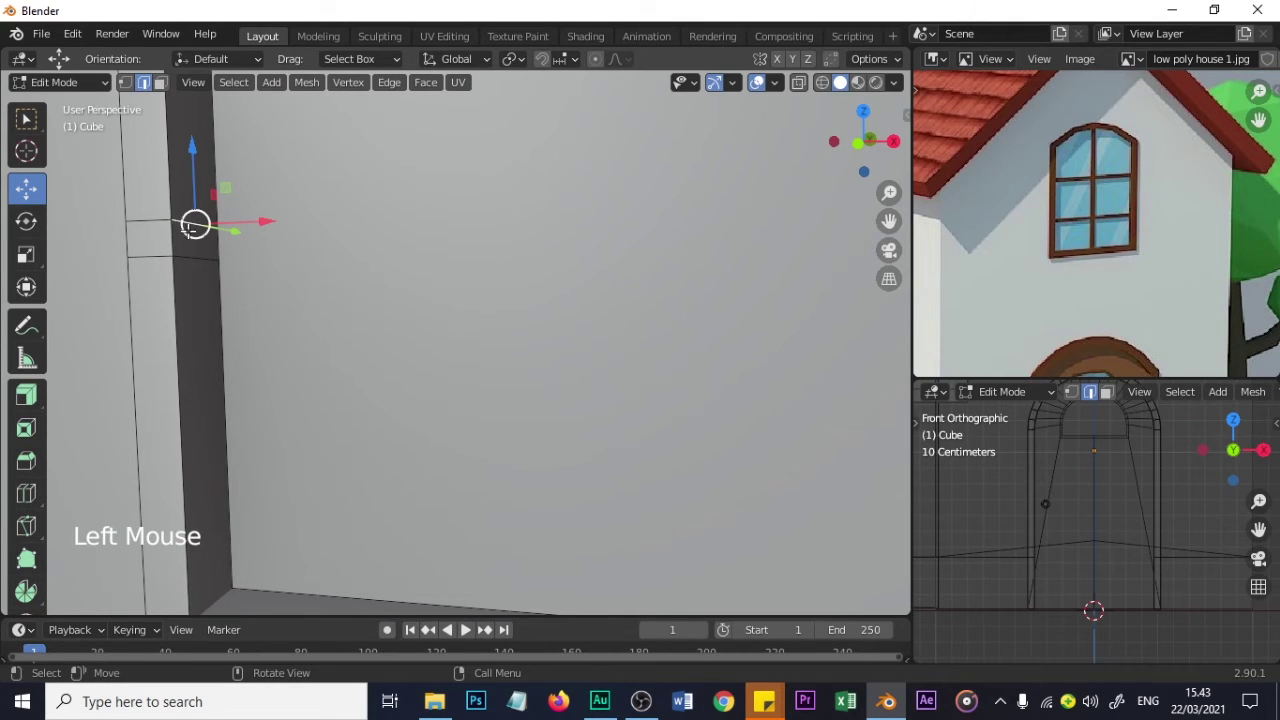
pyautogui.keyDown('alt'); pyautogui.click(166, 226); pyautogui.keyUp('alt')
# - Try edge and loop selection on the horizontal line around the side wing's lower walls
pyautogui.scroll(-6, 317, 404)
pyautogui.scroll(-1, 317, 404)
pyautogui.keyDown('shift'); pyautogui.moveTo(317, 404); pyautogui.dragTo(400, 456, button='middle'); pyautogui.keyUp('shift')
pyautogui.click(420, 461)
pyautogui.keyDown('shift'); pyautogui.click(370, 445); pyautogui.keyUp('shift')
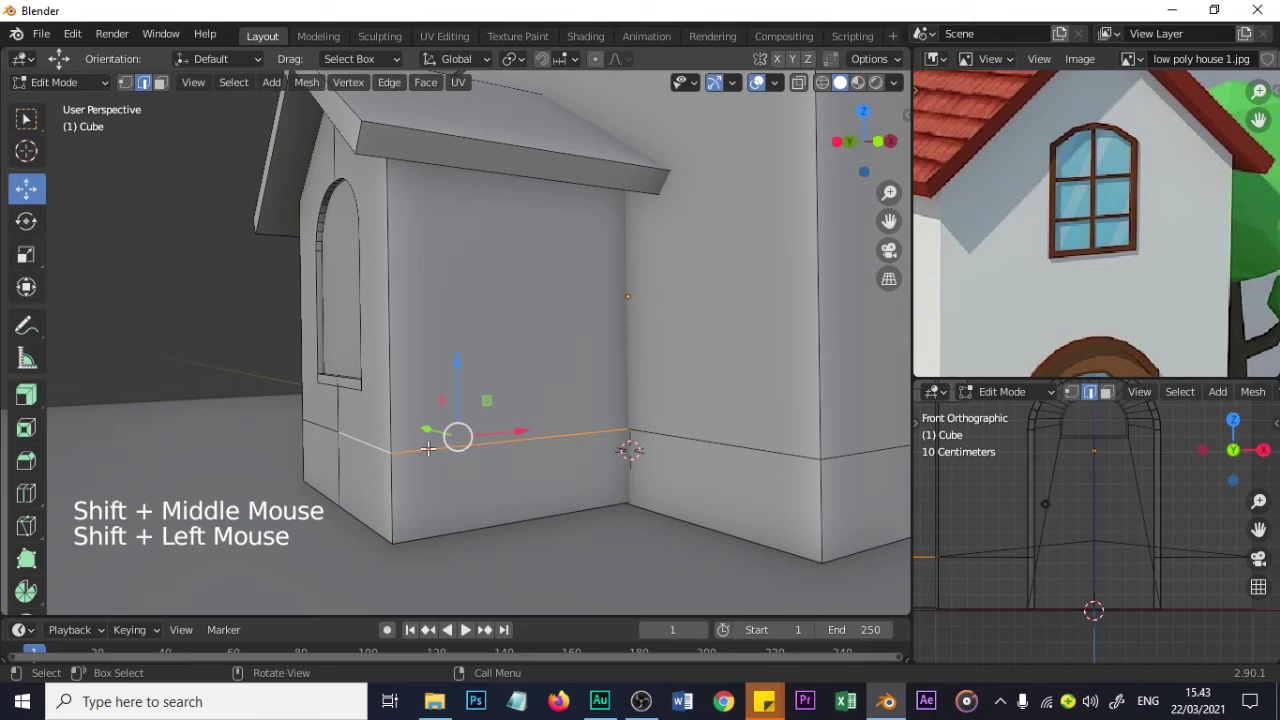
pyautogui.click(299, 428)
pyautogui.click(370, 447)
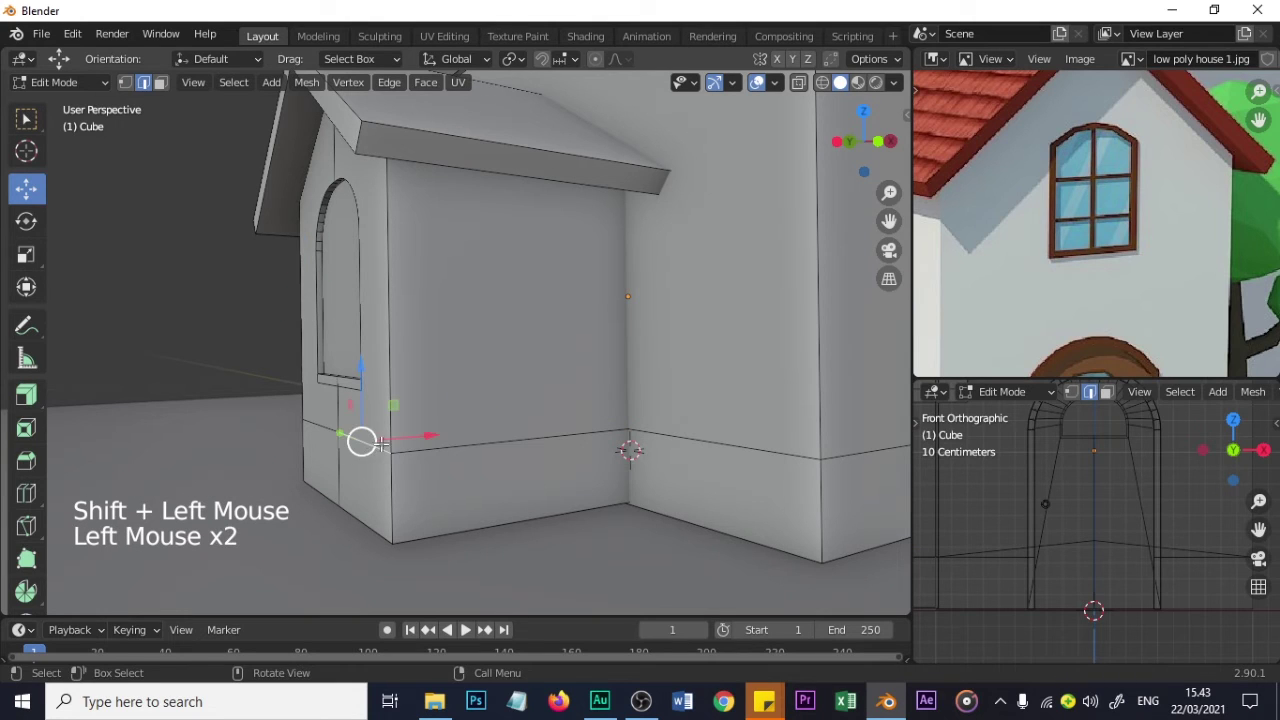
pyautogui.press('alt')
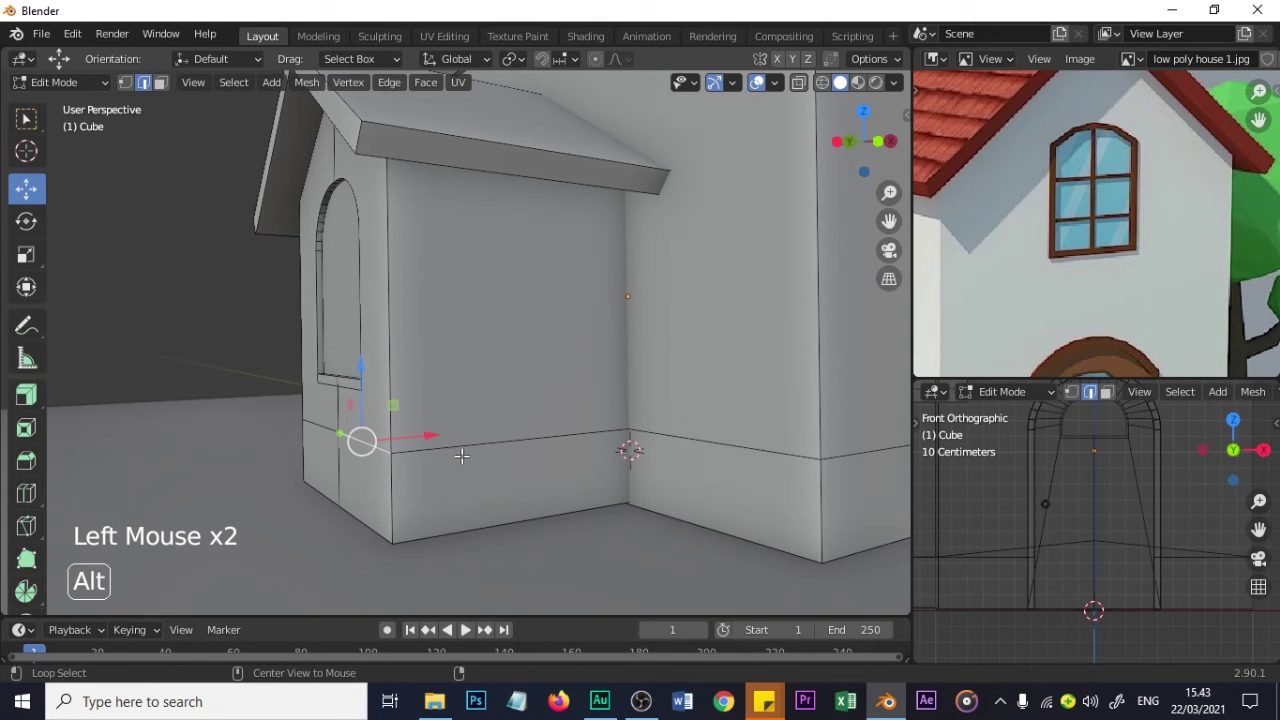
pyautogui.keyDown('alt'); pyautogui.click(457, 445); pyautogui.keyUp('alt')
# - Select both crossbar edges on the front and inner faces of the upper window frame's right side
pyautogui.moveTo(457, 445); pyautogui.dragTo(386, 463, button='middle')
pyautogui.press('shift')
pyautogui.keyDown('shift'); pyautogui.moveTo(299, 461); pyautogui.dragTo(743, 506, button='middle'); pyautogui.keyUp('shift')
pyautogui.scroll(-6, 609, 434)
pyautogui.press('shift')
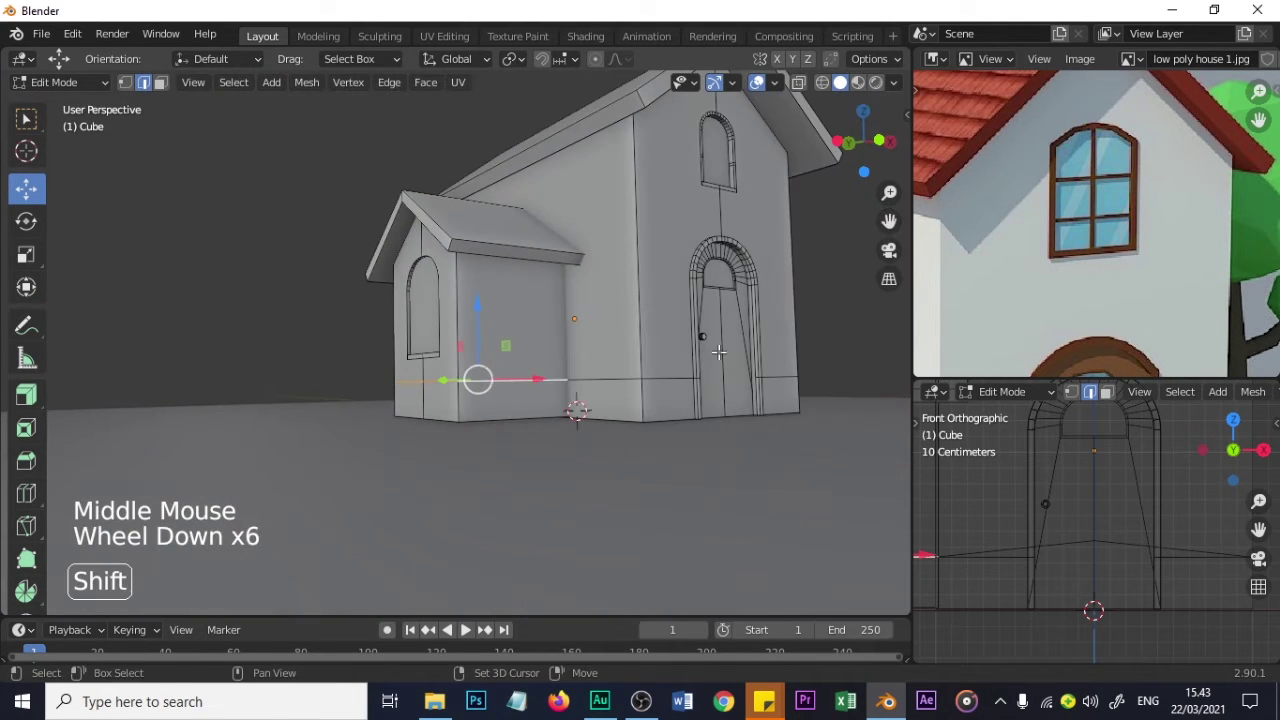
pyautogui.keyDown('shift'); pyautogui.moveTo(746, 202); pyautogui.dragTo(614, 349, button='middle'); pyautogui.keyUp('shift')
pyautogui.scroll(5, 600, 320)
pyautogui.keyDown('shift'); pyautogui.moveTo(771, 343); pyautogui.dragTo(614, 389, button='middle'); pyautogui.keyUp('shift')
pyautogui.scroll(5, 597, 340)
pyautogui.scroll(-2, 708, 377)
pyautogui.click(611, 395)
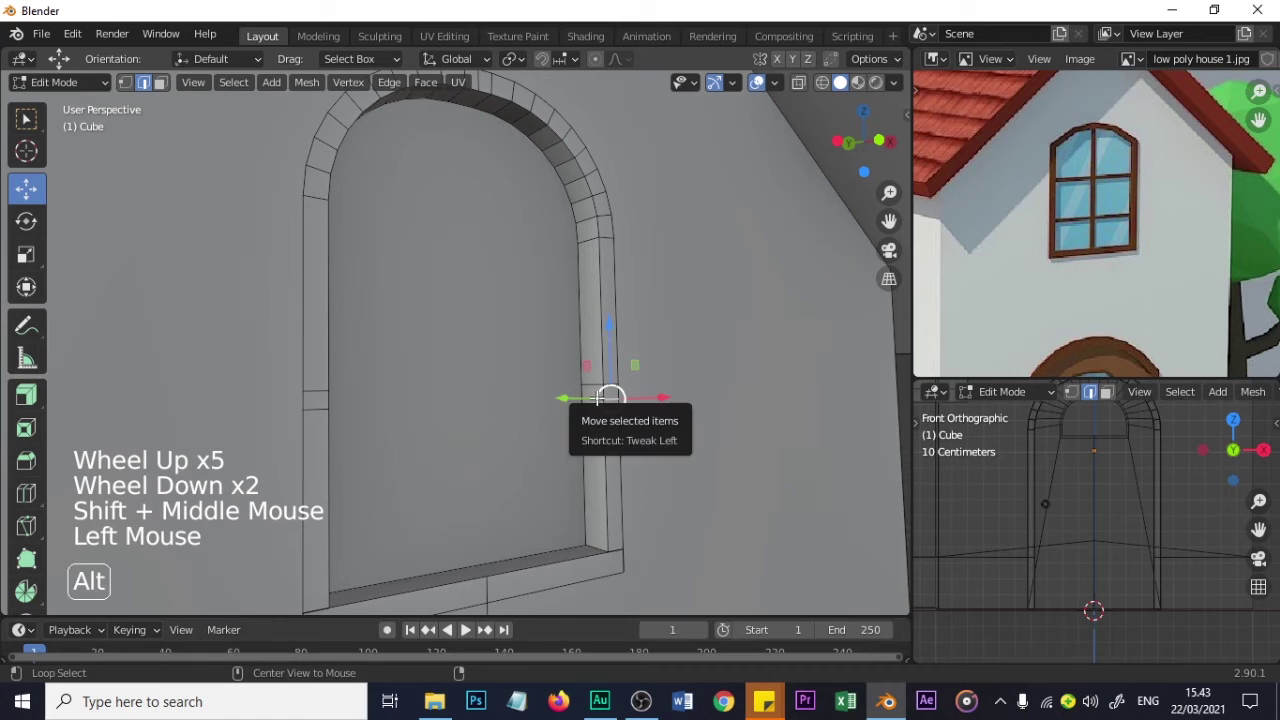
pyautogui.keyDown('alt'); pyautogui.click(591, 390); pyautogui.keyUp('alt')
pyautogui.keyDown('shift'); pyautogui.click(591, 390); pyautogui.keyUp('shift')
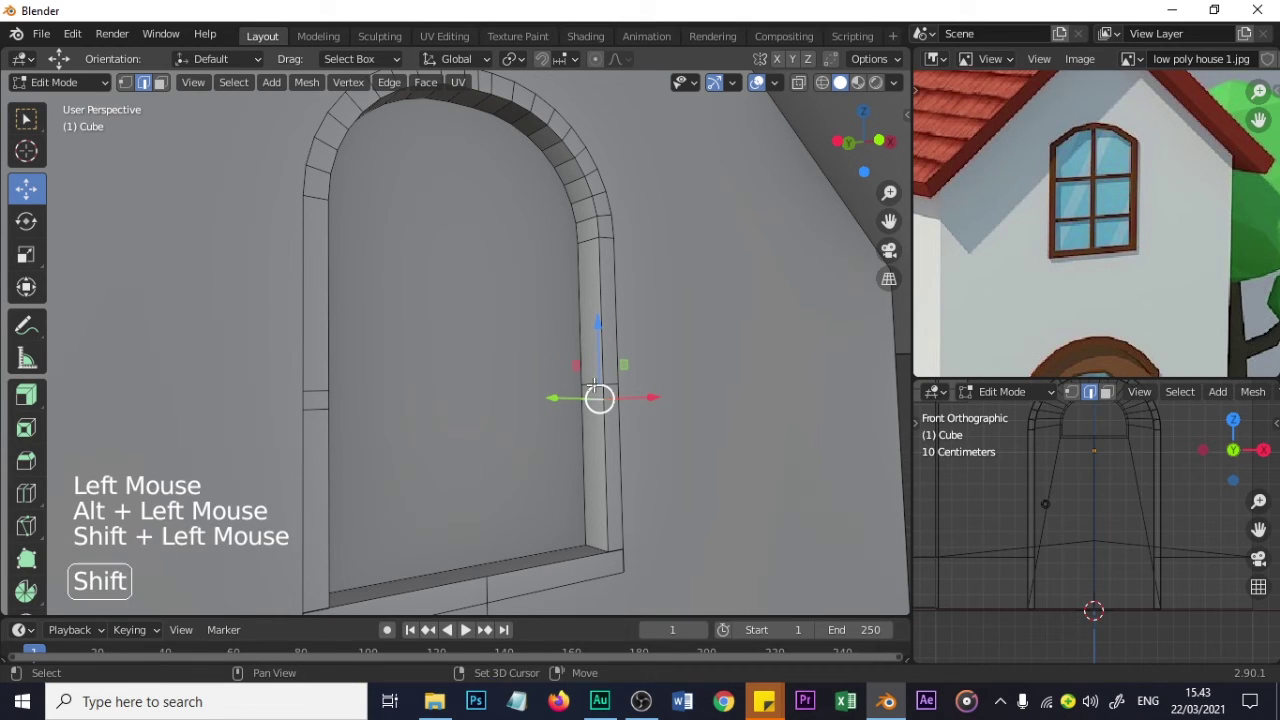
pyautogui.hotkey('shift', 'alt')
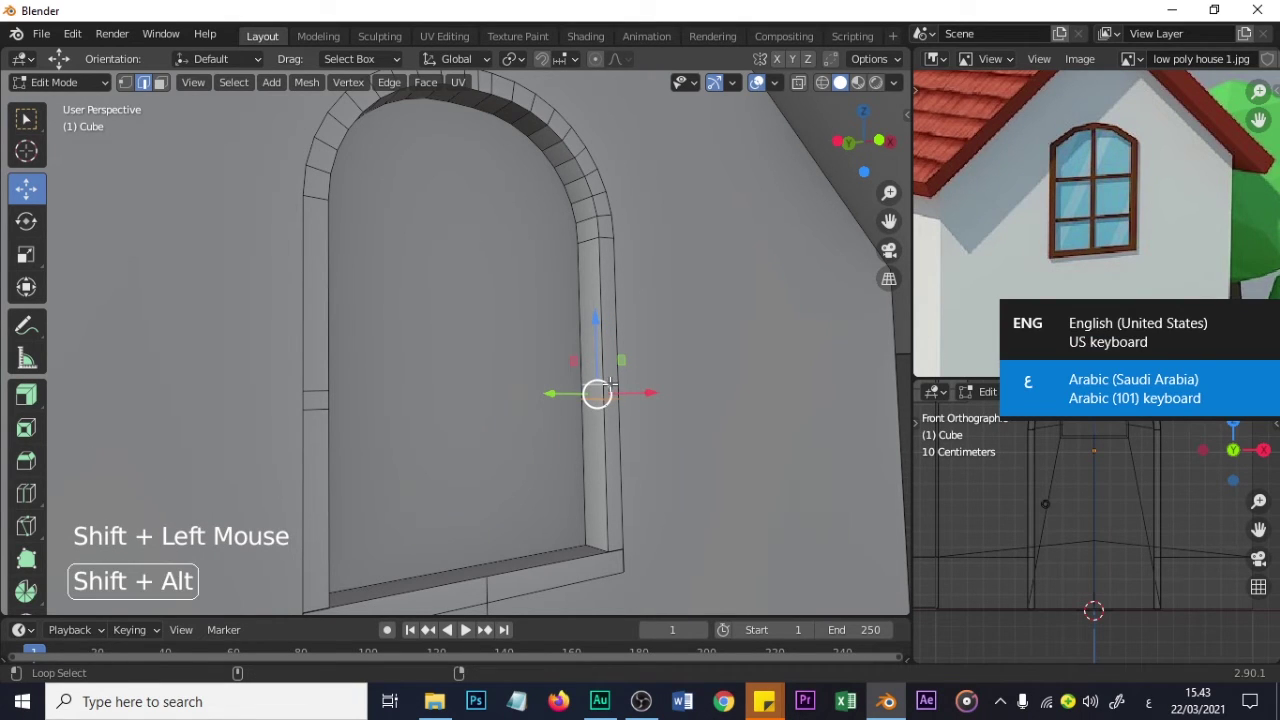
pyautogui.scroll(3, 605, 388)
pyautogui.keyDown('shift'); pyautogui.moveTo(763, 400); pyautogui.dragTo(590, 456, button='middle'); pyautogui.keyUp('shift')
pyautogui.keyDown('shift'); pyautogui.click(590, 456); pyautogui.keyUp('shift')
# - Add the matching left-side edges to the selection and move both pairs down along Z to the lower crossbar's height
pyautogui.keyDown('shift'); pyautogui.moveTo(370, 463); pyautogui.dragTo(621, 440, button='middle'); pyautogui.keyUp('shift')
pyautogui.scroll(-2, 625, 448)
pyautogui.keyDown('shift'); pyautogui.click(516, 408); pyautogui.keyUp('shift')
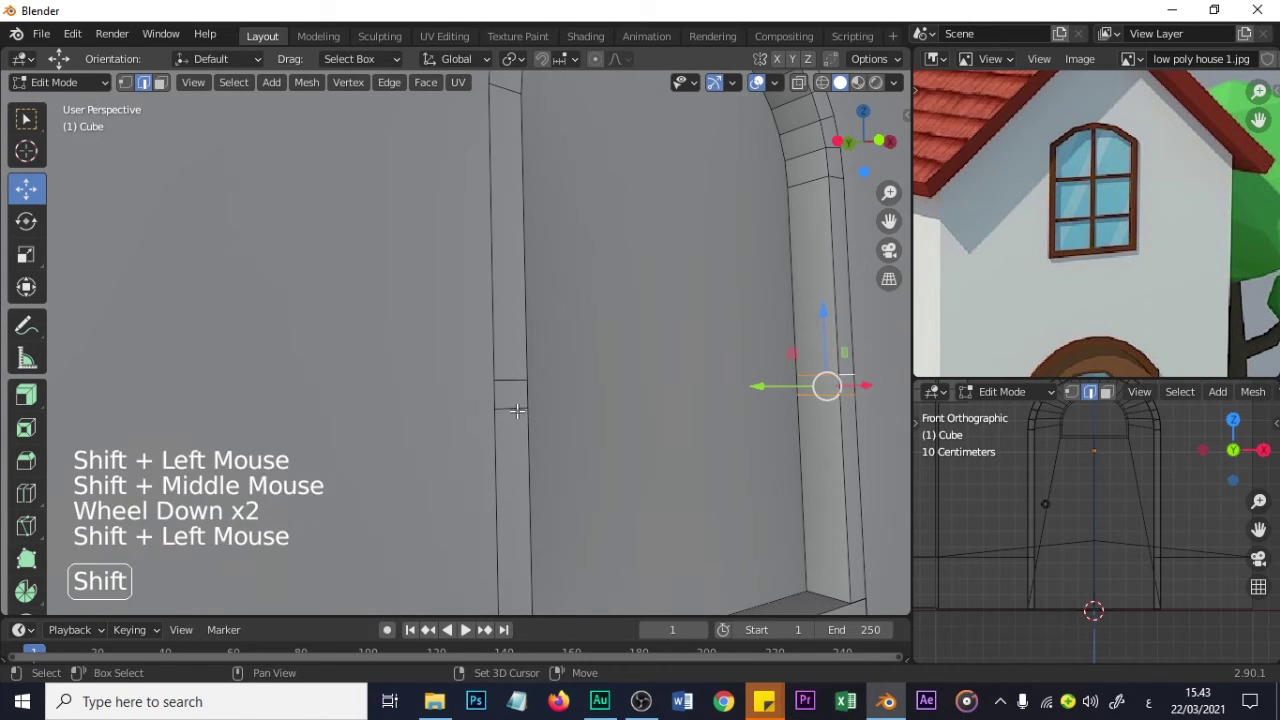
pyautogui.keyDown('shift'); pyautogui.click(514, 389); pyautogui.keyUp('shift')
pyautogui.moveTo(560, 389); pyautogui.dragTo(482, 399, button='middle')
pyautogui.keyDown('shift'); pyautogui.click(99, 449); pyautogui.keyUp('shift')
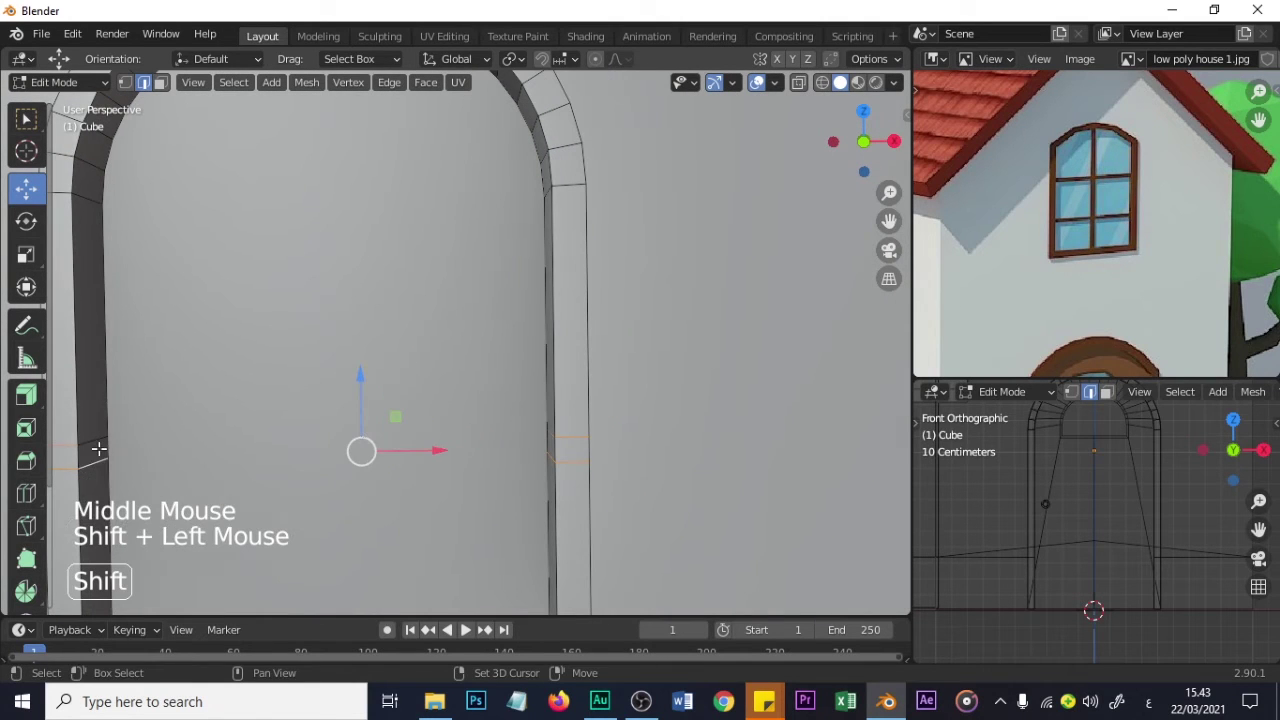
pyautogui.keyDown('shift'); pyautogui.click(99, 444); pyautogui.keyUp('shift')
pyautogui.scroll(-2, 220, 435)
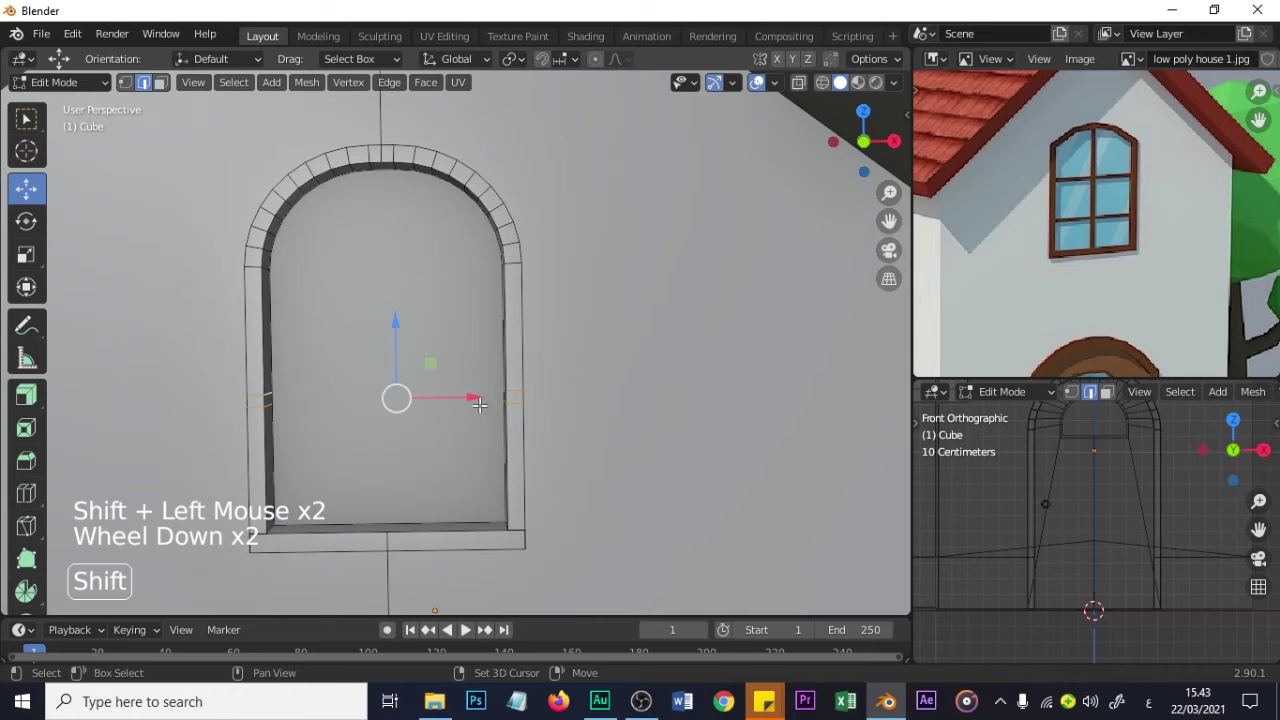
pyautogui.moveTo(393, 345); pyautogui.dragTo(393, 391)
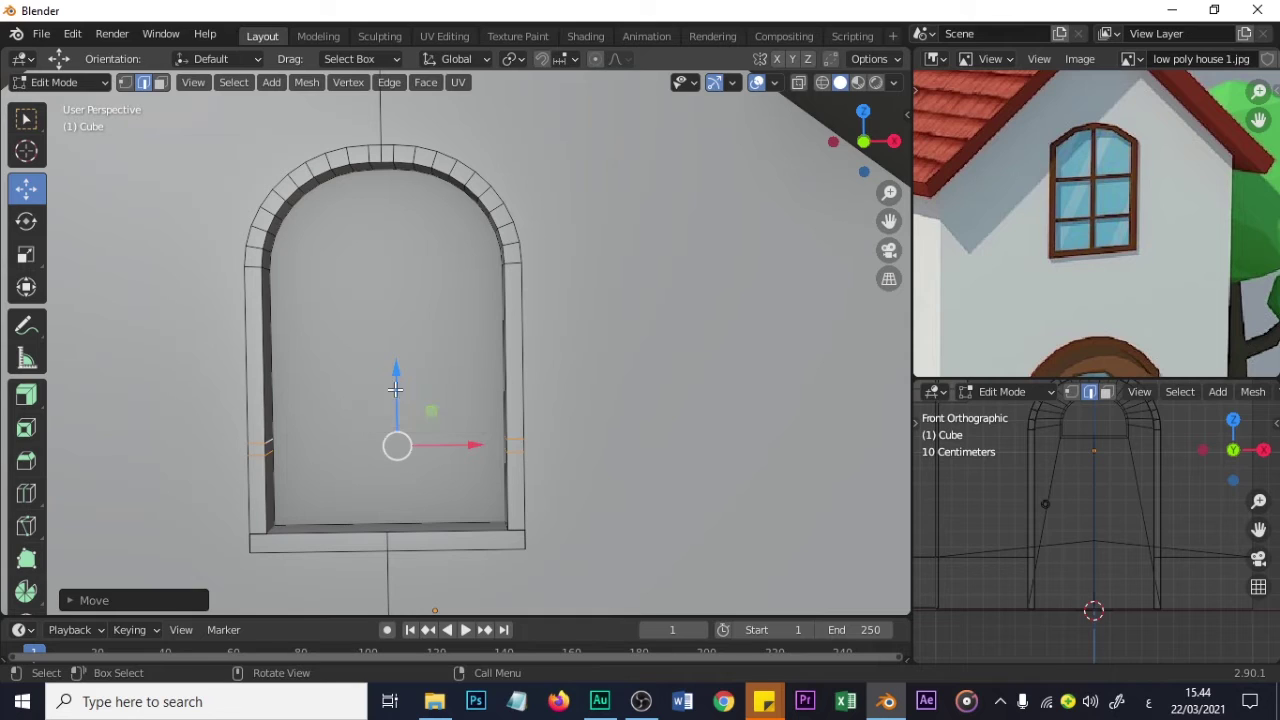
# - Add two loop cuts across the frame's right side above the lowered pair and scale them along Z to about 0.23
pyautogui.scroll(1, 517, 328)
pyautogui.click(527, 357)
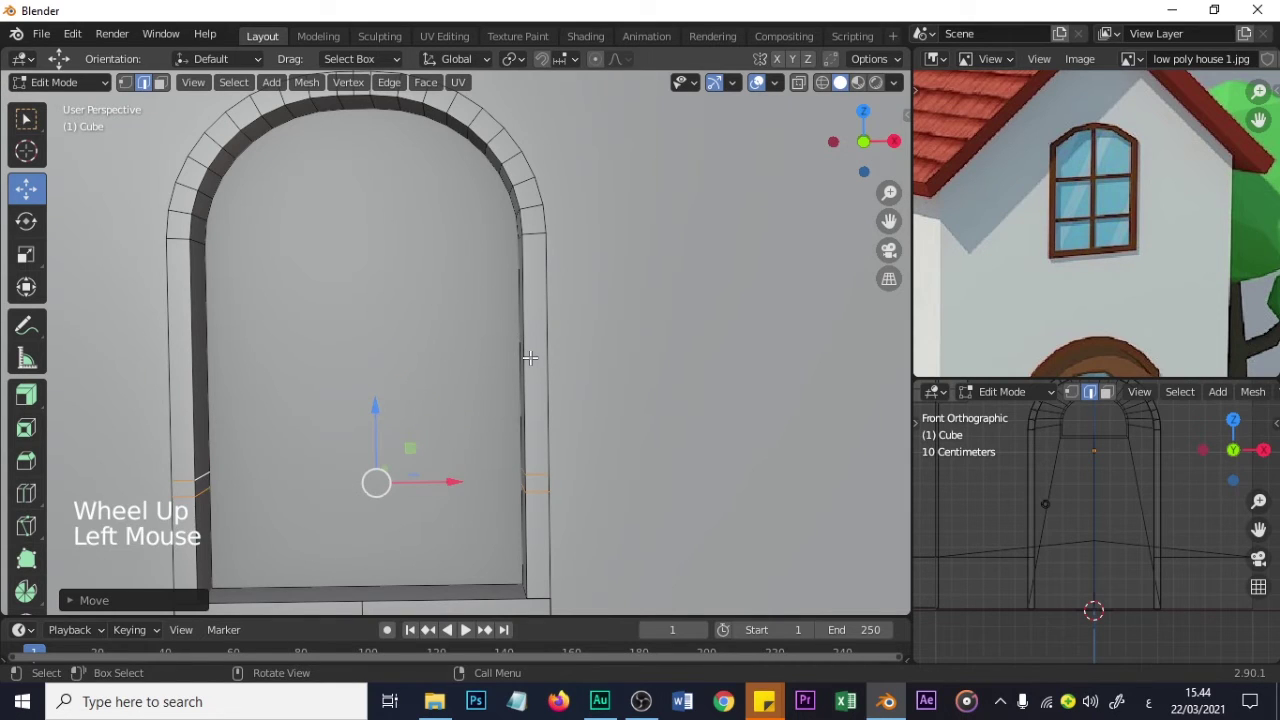
pyautogui.hotkey('ctrl', 'r')
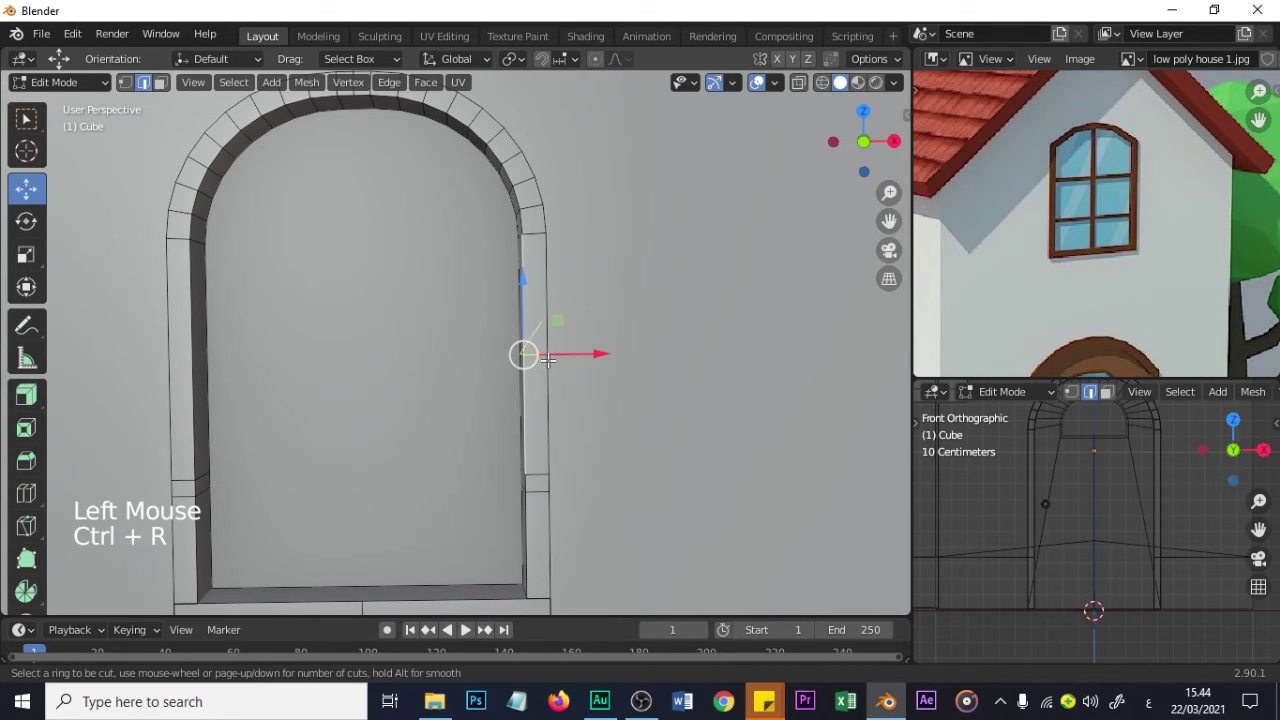
pyautogui.click(540, 360)
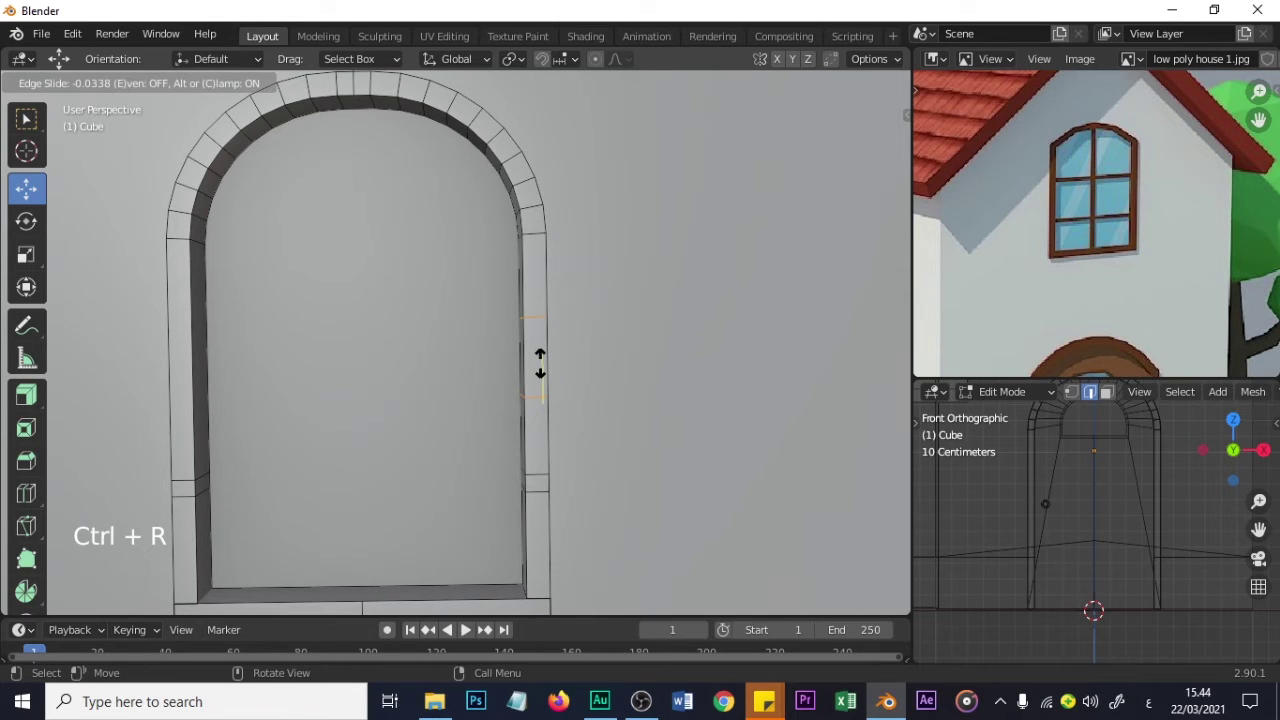
pyautogui.click(540, 363)
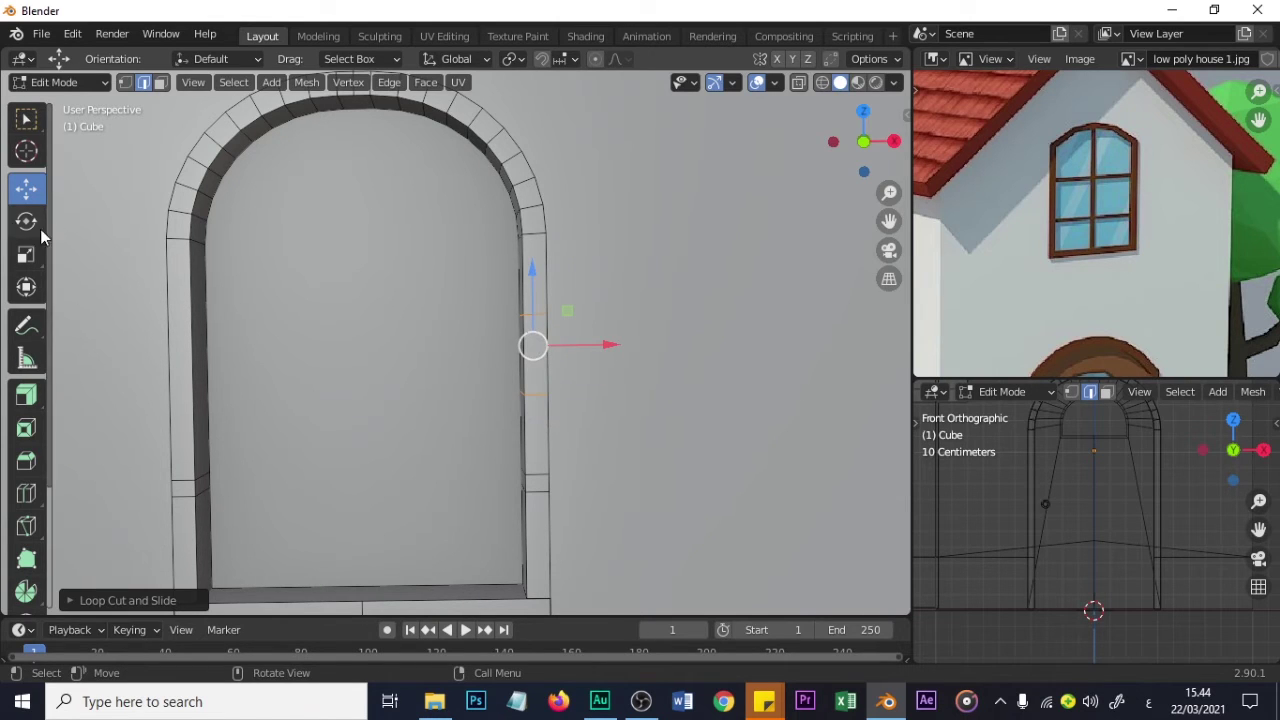
pyautogui.click(27, 221)
pyautogui.click(27, 253)
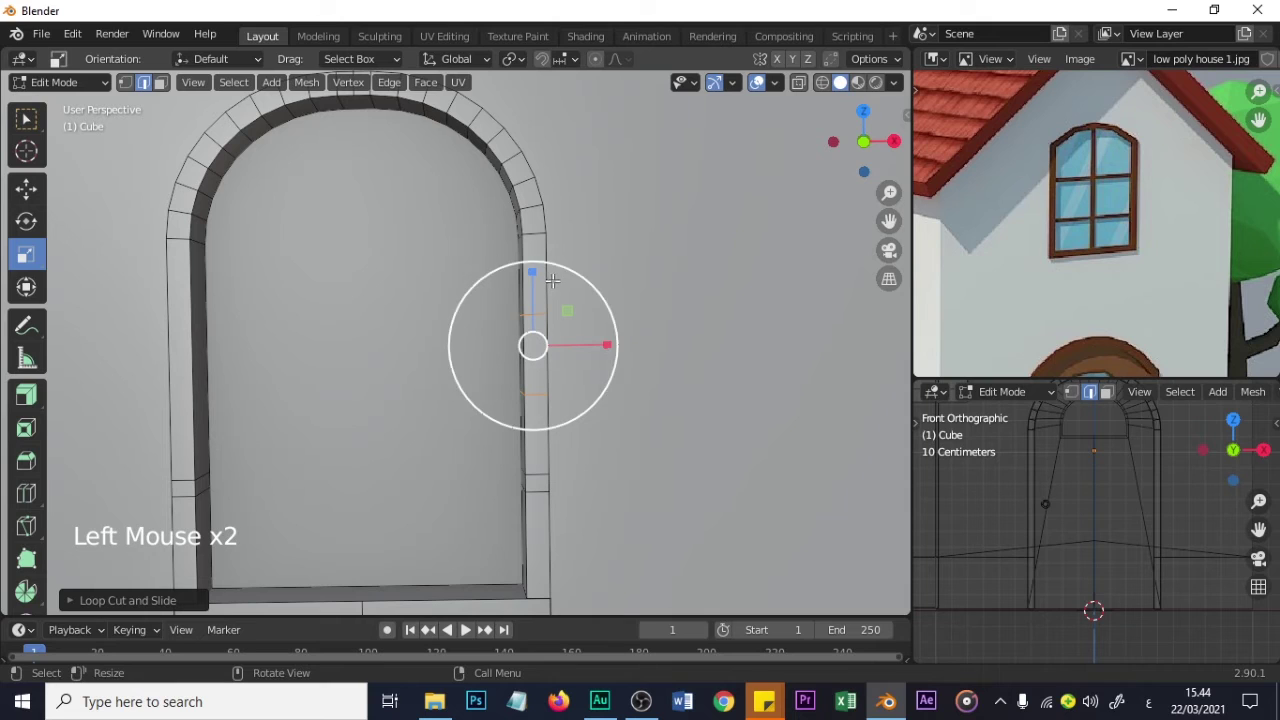
pyautogui.moveTo(534, 272); pyautogui.dragTo(530, 310)
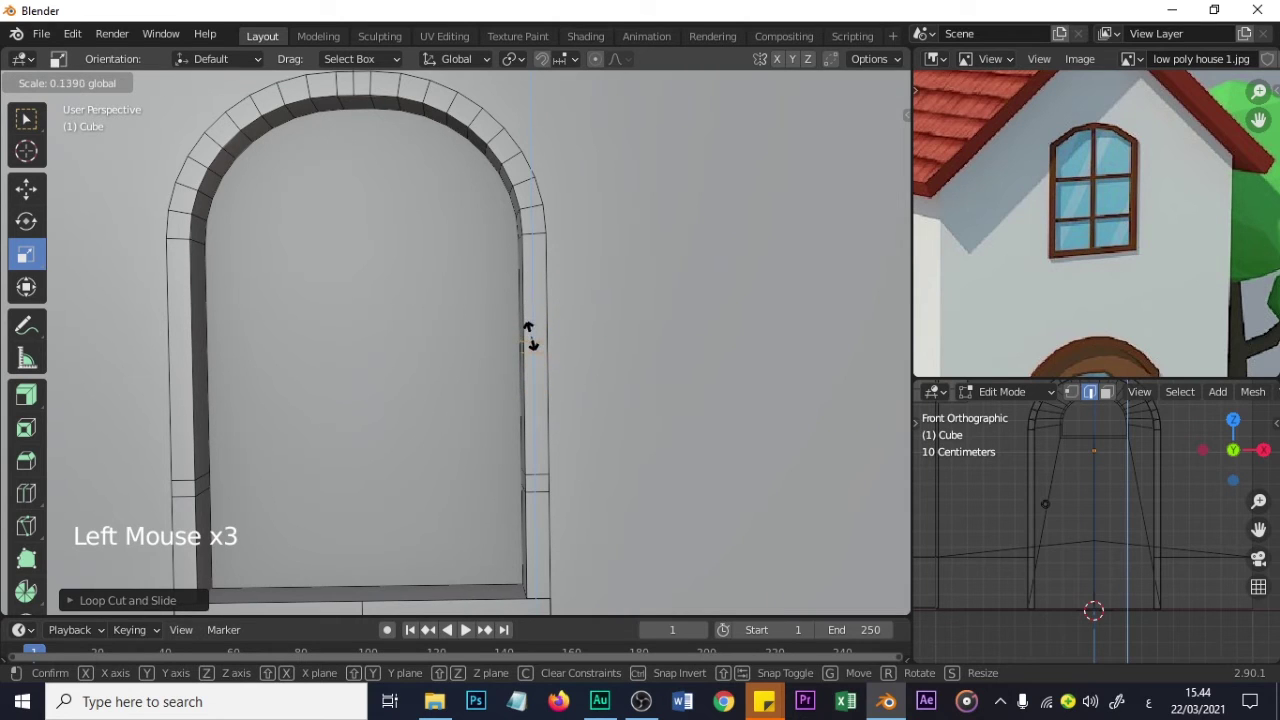
pyautogui.moveTo(530, 334); pyautogui.dragTo(529, 331)
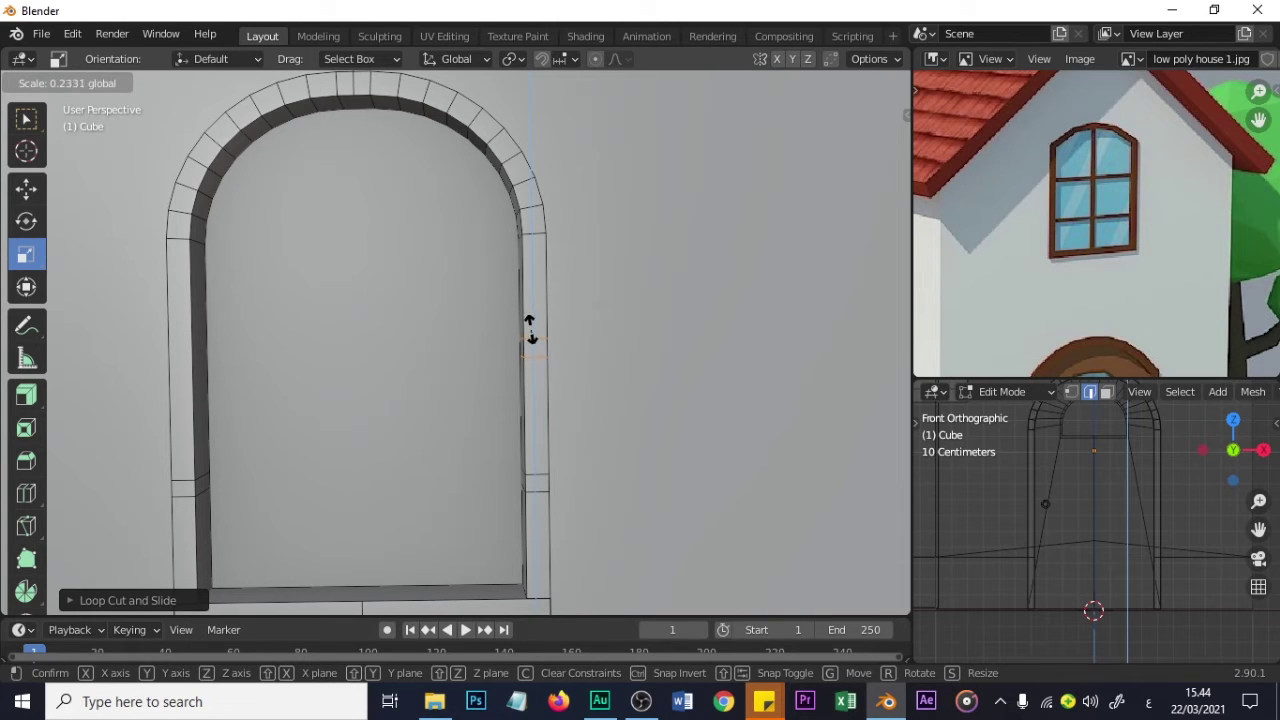
pyautogui.moveTo(530, 330); pyautogui.dragTo(531, 332)
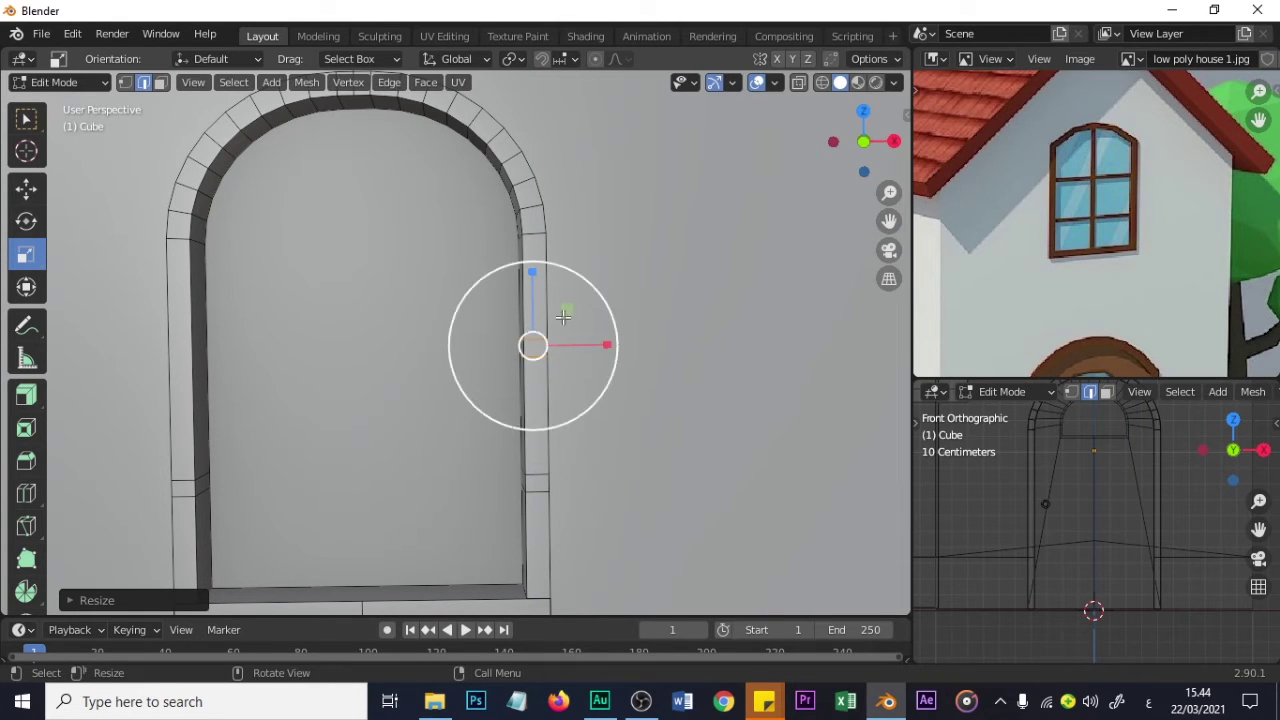
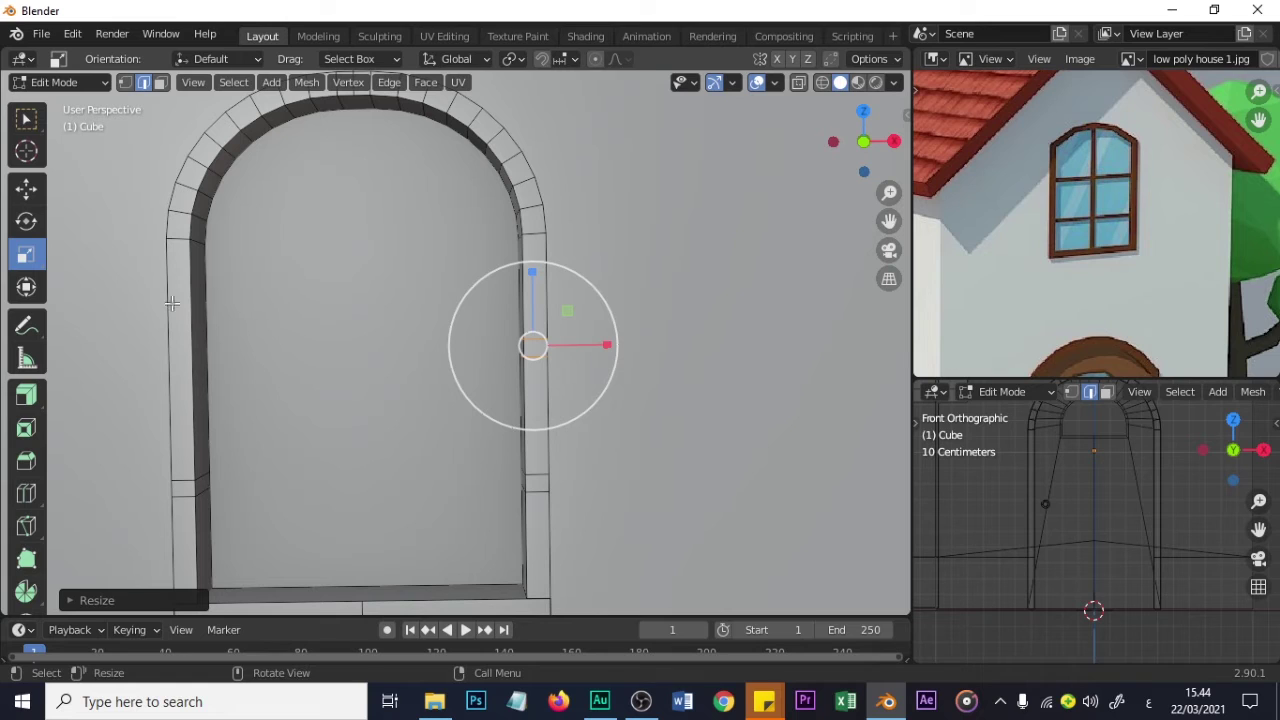
# - Add two loop cuts across the upper window frame's left side above the lower pair and scale them along Z to about 0.24
pyautogui.keyDown('ctrl'); pyautogui.click(190, 354); pyautogui.keyUp('ctrl')
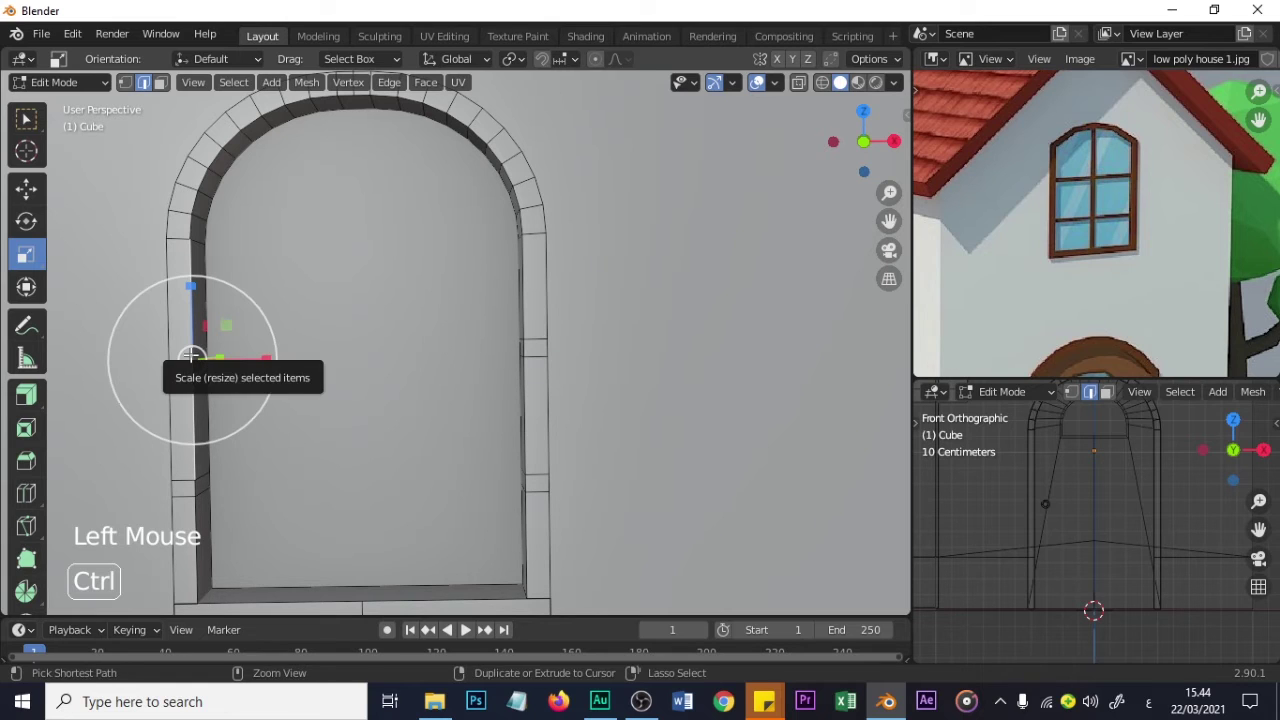
pyautogui.hotkey('ctrl', 'r')
pyautogui.click(190, 355)
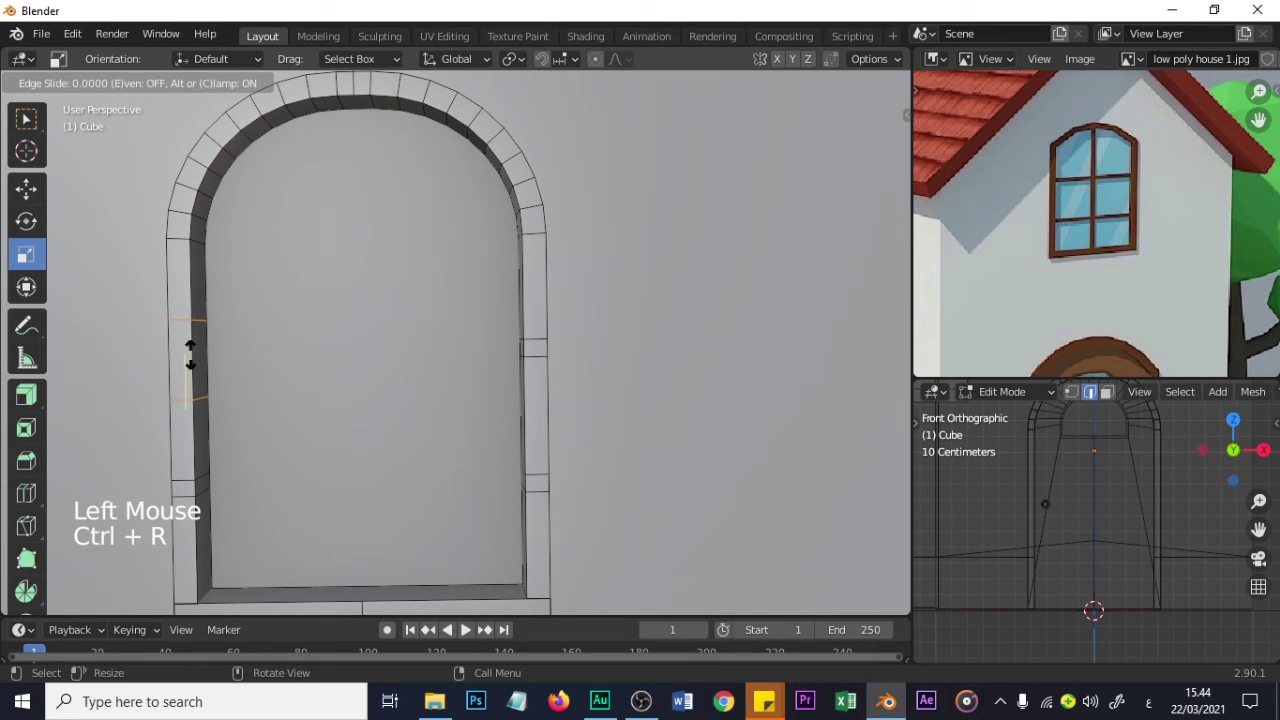
pyautogui.click(190, 352)
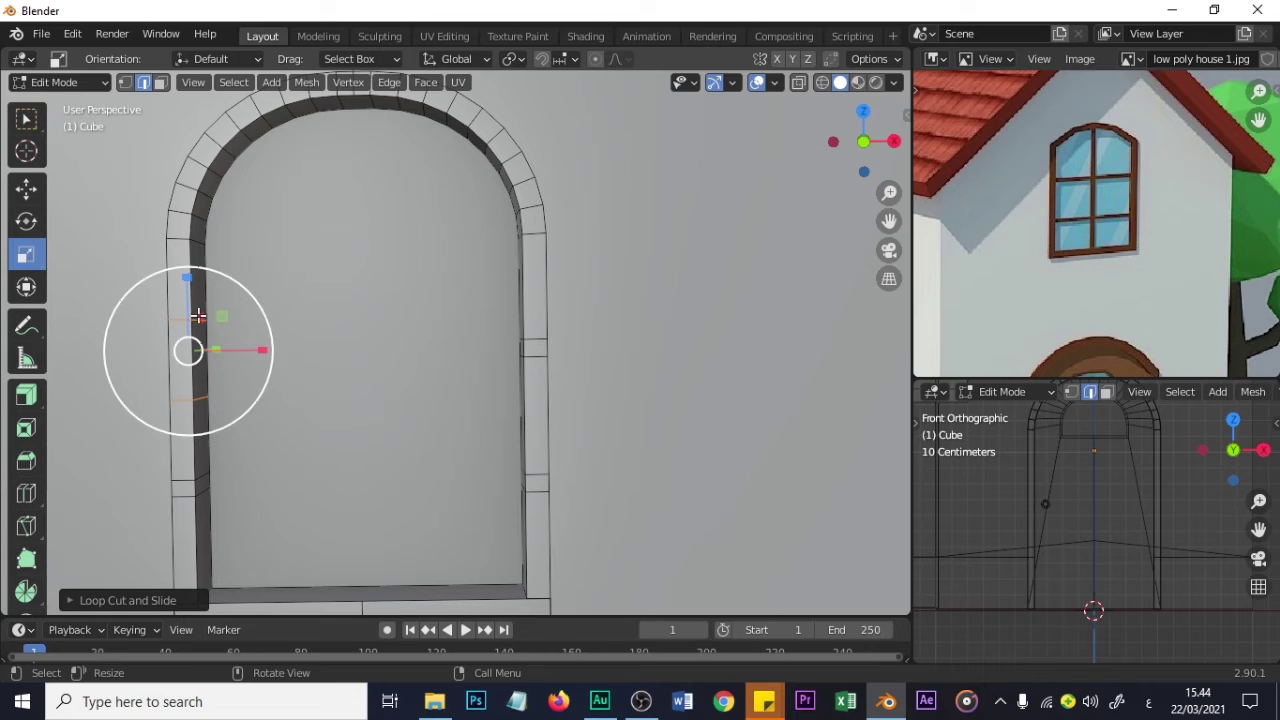
pyautogui.moveTo(190, 285); pyautogui.dragTo(193, 340)
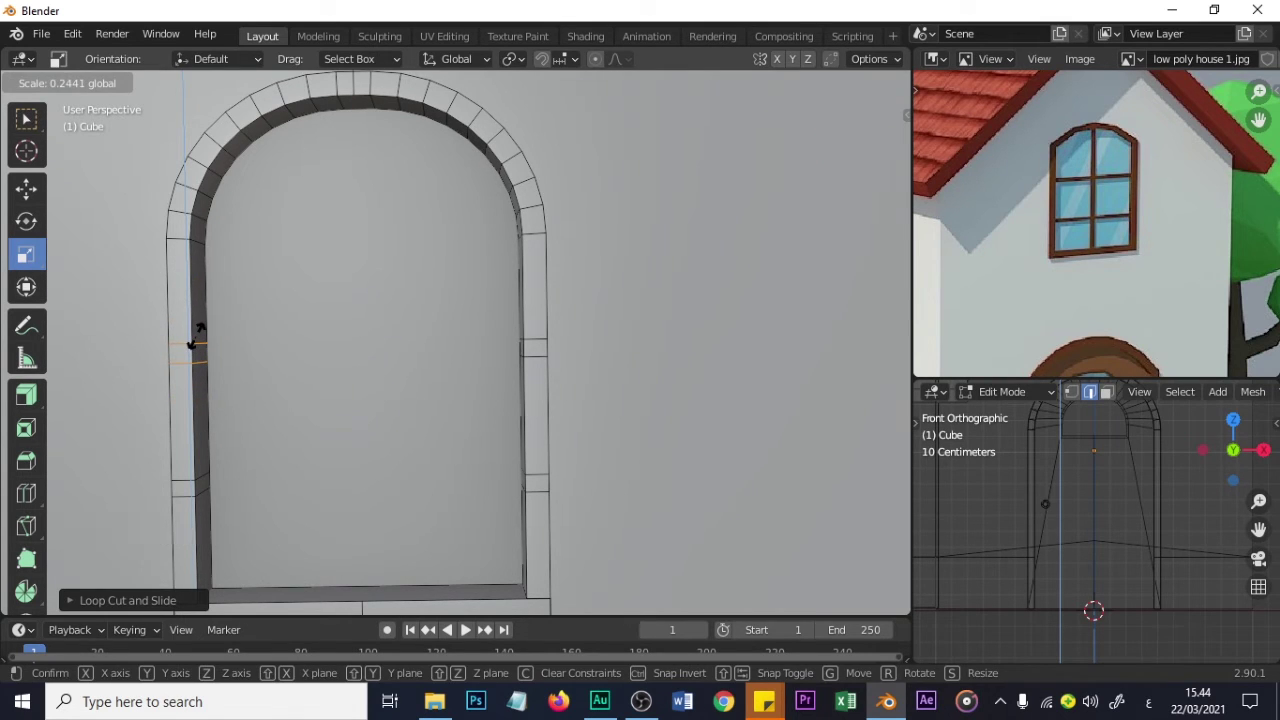
pyautogui.moveTo(195, 338); pyautogui.dragTo(195, 340)
# - Try a loop cut across the front face just beside the centre line at the top of the window frame's arch
pyautogui.scroll(-2, 408, 328)
pyautogui.scroll(1, 410, 325)
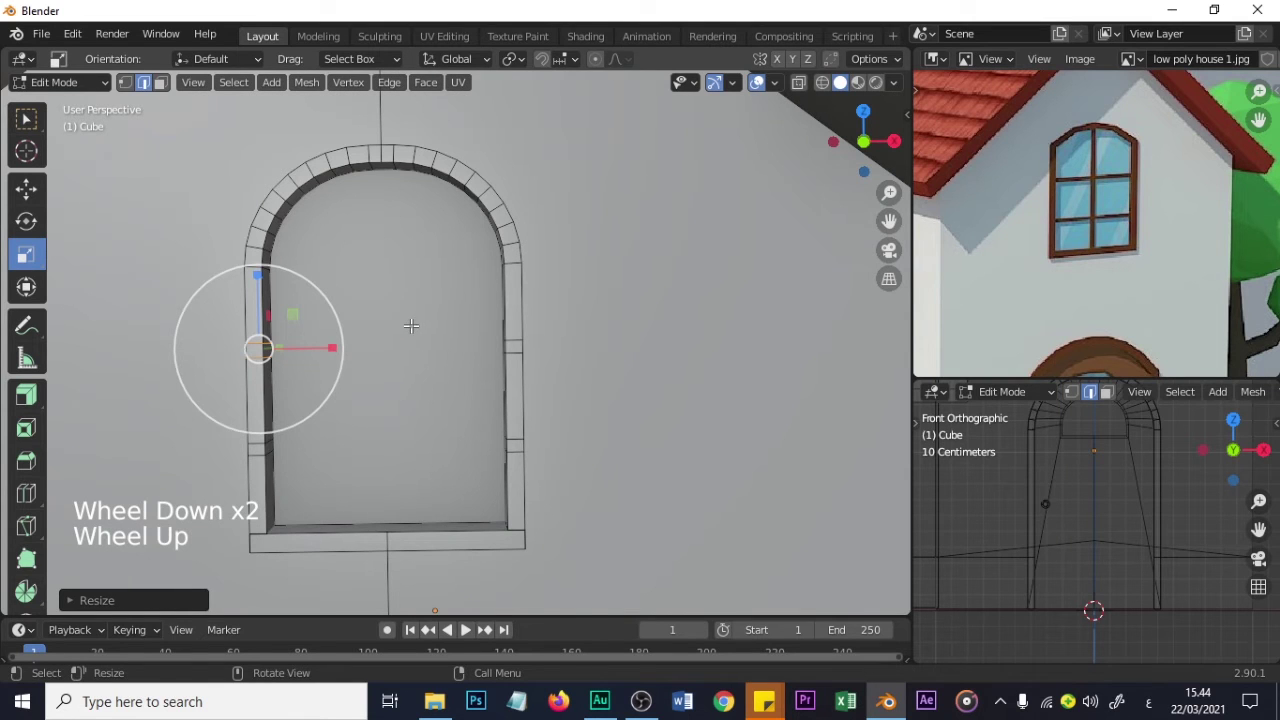
pyautogui.scroll(1, 397, 236)
pyautogui.keyDown('shift'); pyautogui.moveTo(394, 234); pyautogui.dragTo(347, 200, button='middle'); pyautogui.keyUp('shift')
pyautogui.scroll(2, 368, 228)
pyautogui.keyDown('shift'); pyautogui.moveTo(347, 200); pyautogui.dragTo(349, 222, button='middle'); pyautogui.keyUp('shift')
pyautogui.hotkey('ctrl', 'r')
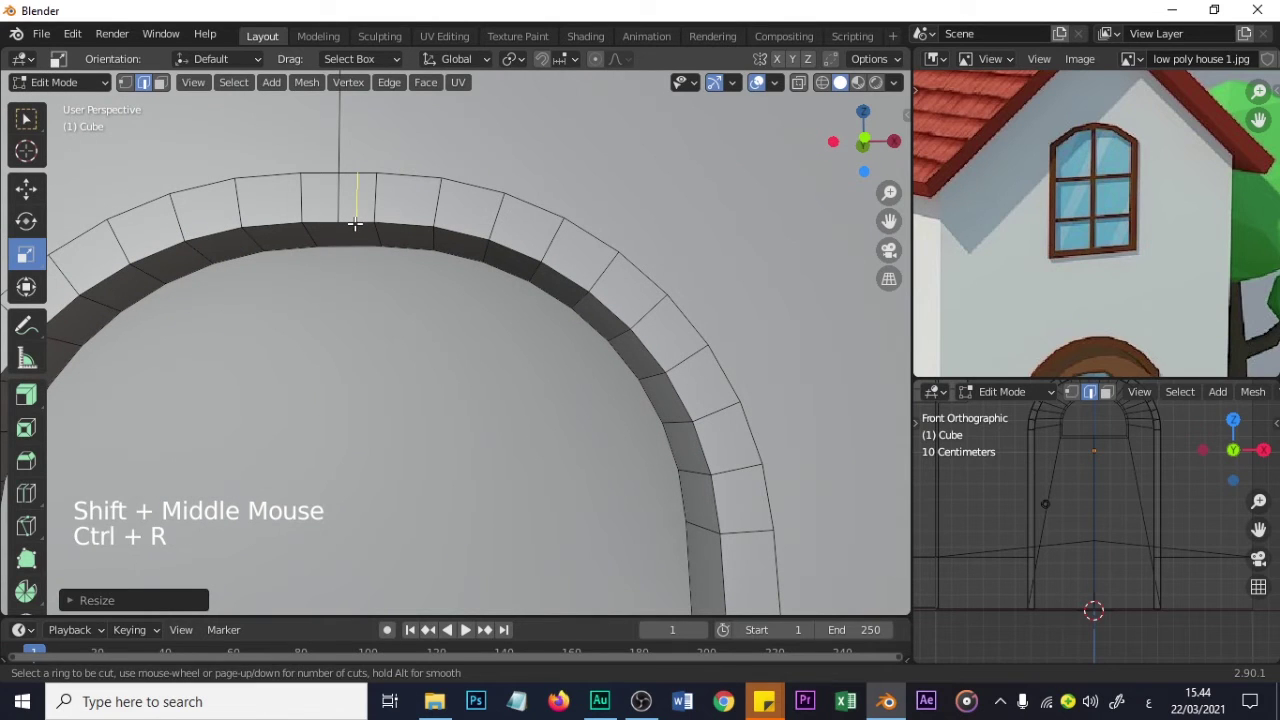
pyautogui.click(354, 222)
pyautogui.rightClick(354, 222)
pyautogui.hotkey('ctrl', 'r')
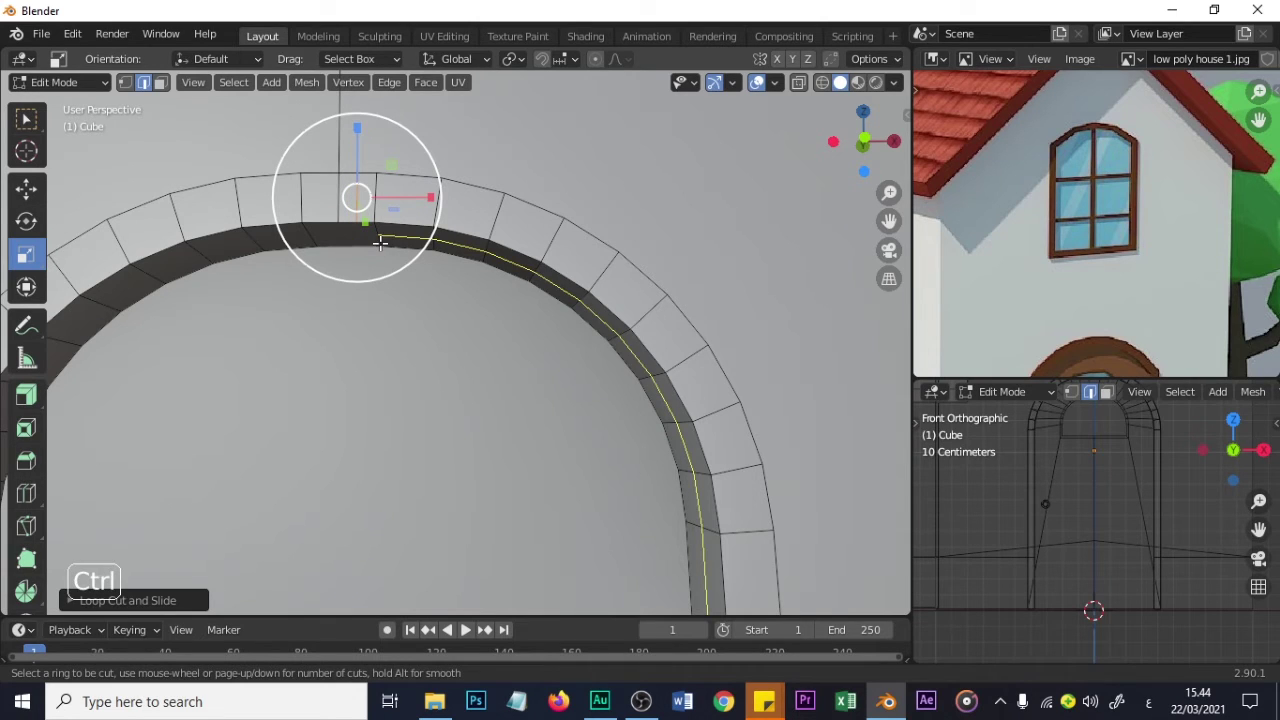
pyautogui.press('Escape')
pyautogui.press('Escape')
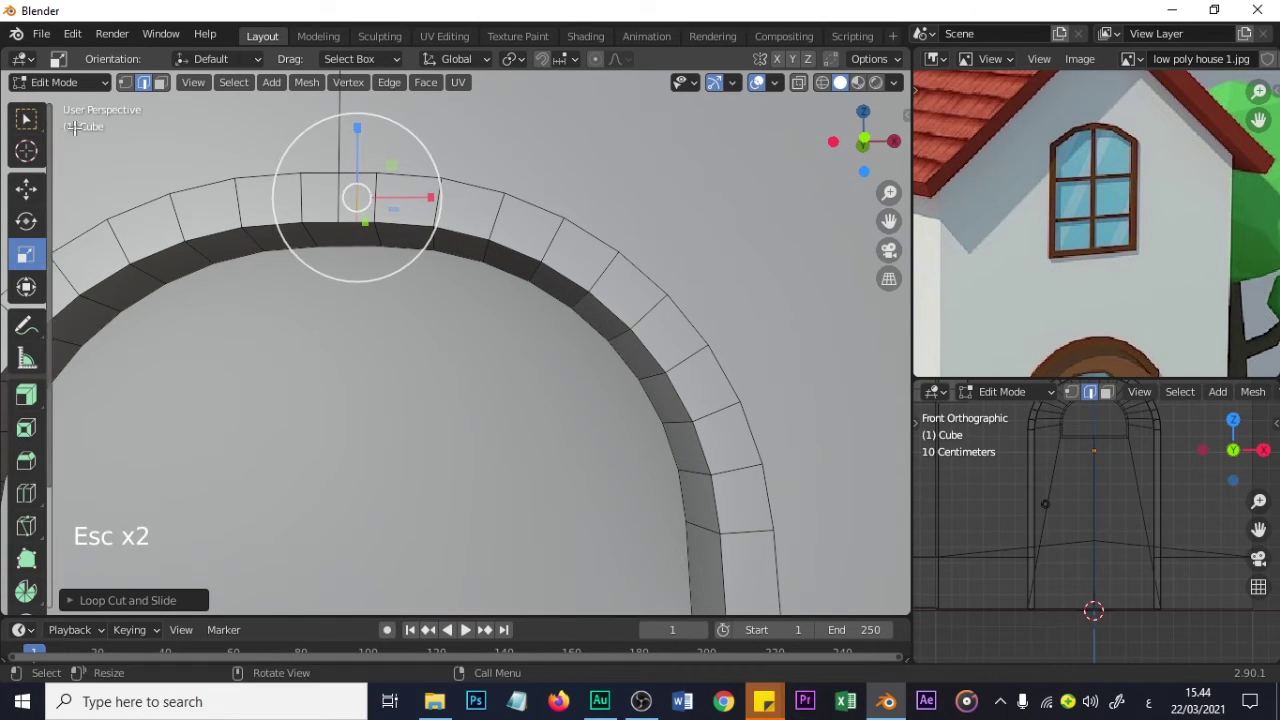
pyautogui.hotkey('ctrl', 'z')
# - Add a centred loop cut at the back edge of the arch's topmost inner face
pyautogui.moveTo(369, 251)
pyautogui.mouseDown(button='middle')
pyautogui.moveTo(377, 189)
pyautogui.moveTo(386, 263)
pyautogui.moveTo(372, 232)
pyautogui.mouseUp(button='middle')
pyautogui.scroll(2, 381, 206)
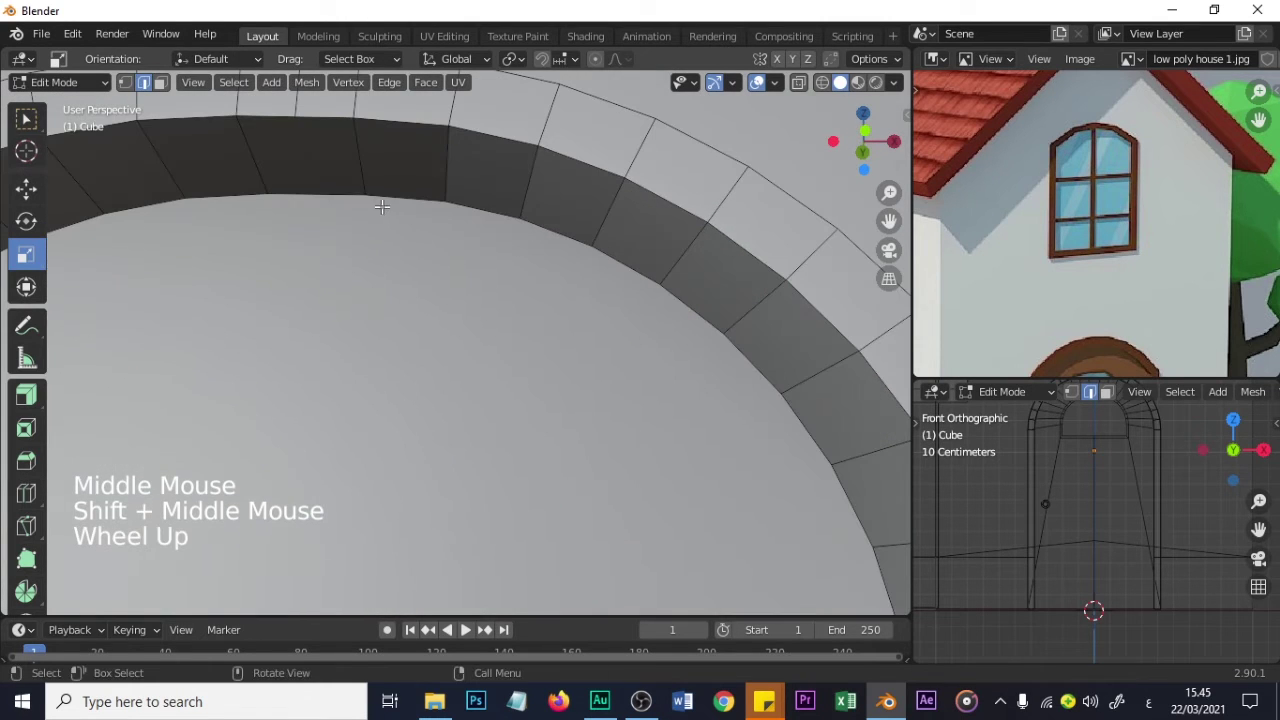
pyautogui.hotkey('ctrl', 'r')
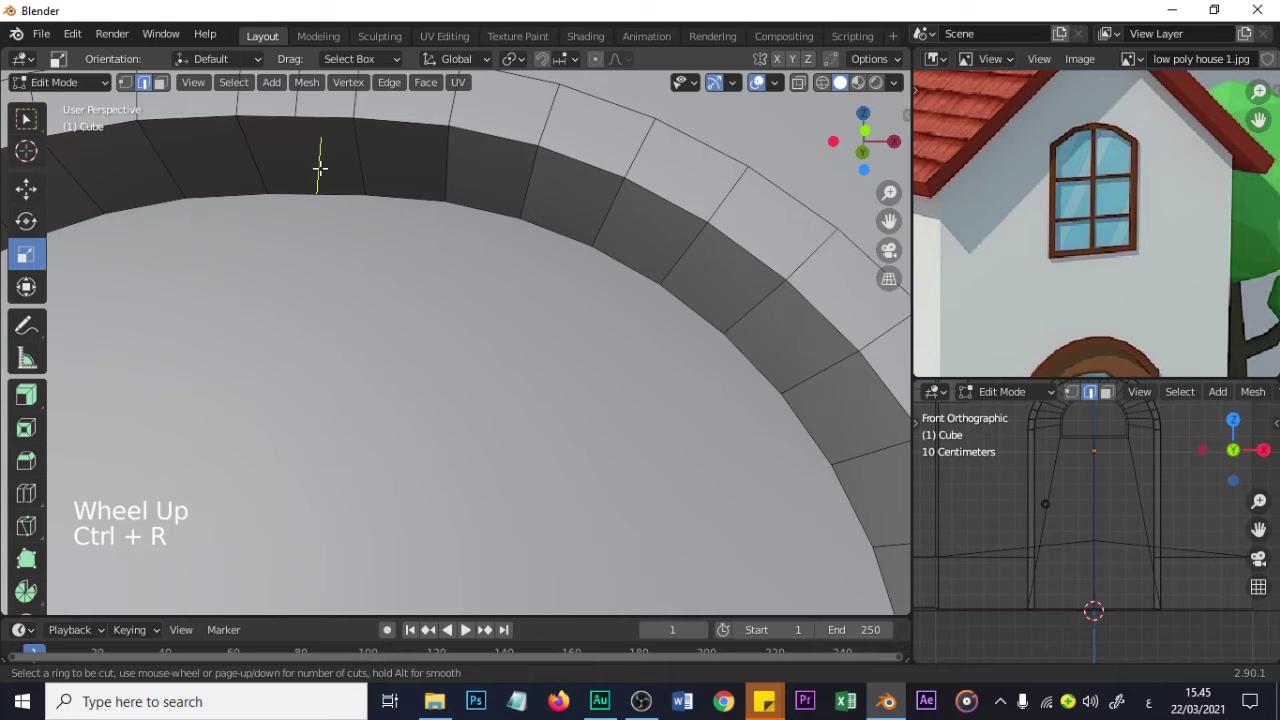
pyautogui.click(315, 171)
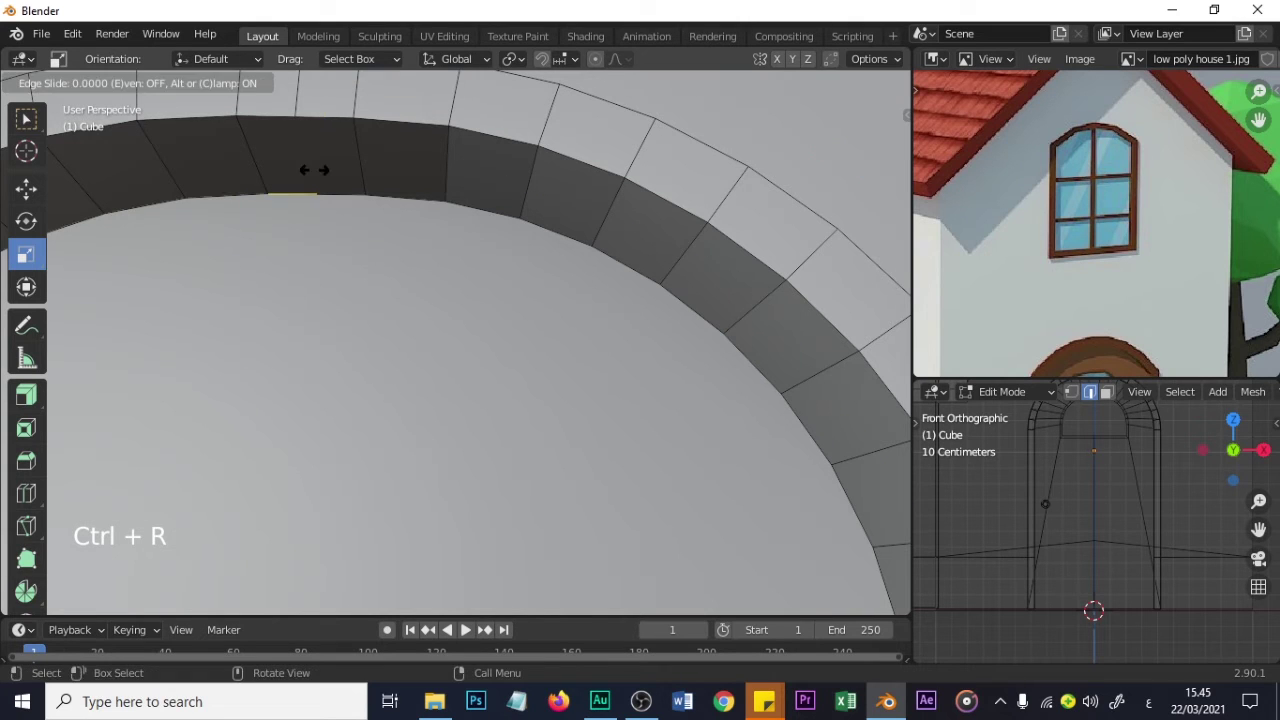
pyautogui.click(321, 177)
pyautogui.scroll(-1, 321, 177)
pyautogui.scroll(1, 321, 177)
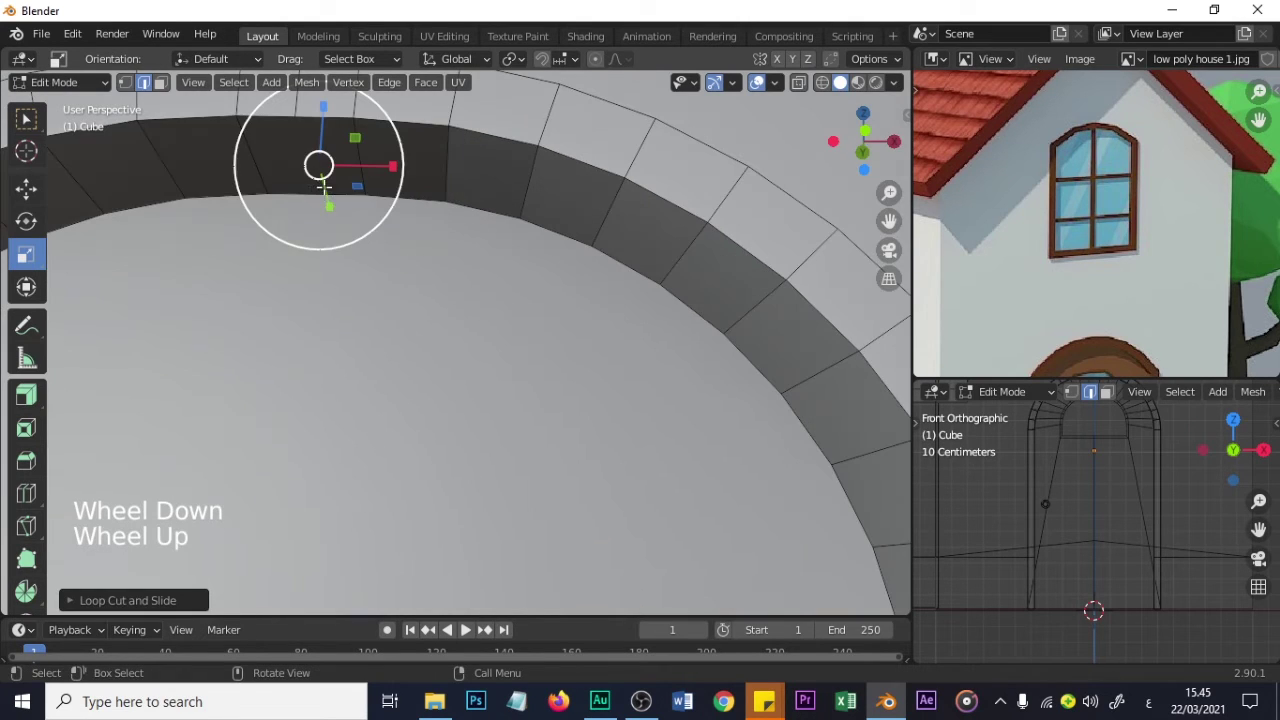
# - Add one loop cut on each side of the centre line across the front face at the arch's top
pyautogui.moveTo(320, 165); pyautogui.dragTo(345, 150, button='middle')
pyautogui.keyDown('shift'); pyautogui.moveTo(344, 137); pyautogui.dragTo(406, 286, button='middle'); pyautogui.keyUp('shift')
pyautogui.keyDown('shift'); pyautogui.moveTo(405, 183); pyautogui.dragTo(406, 271, button='middle'); pyautogui.keyUp('shift')
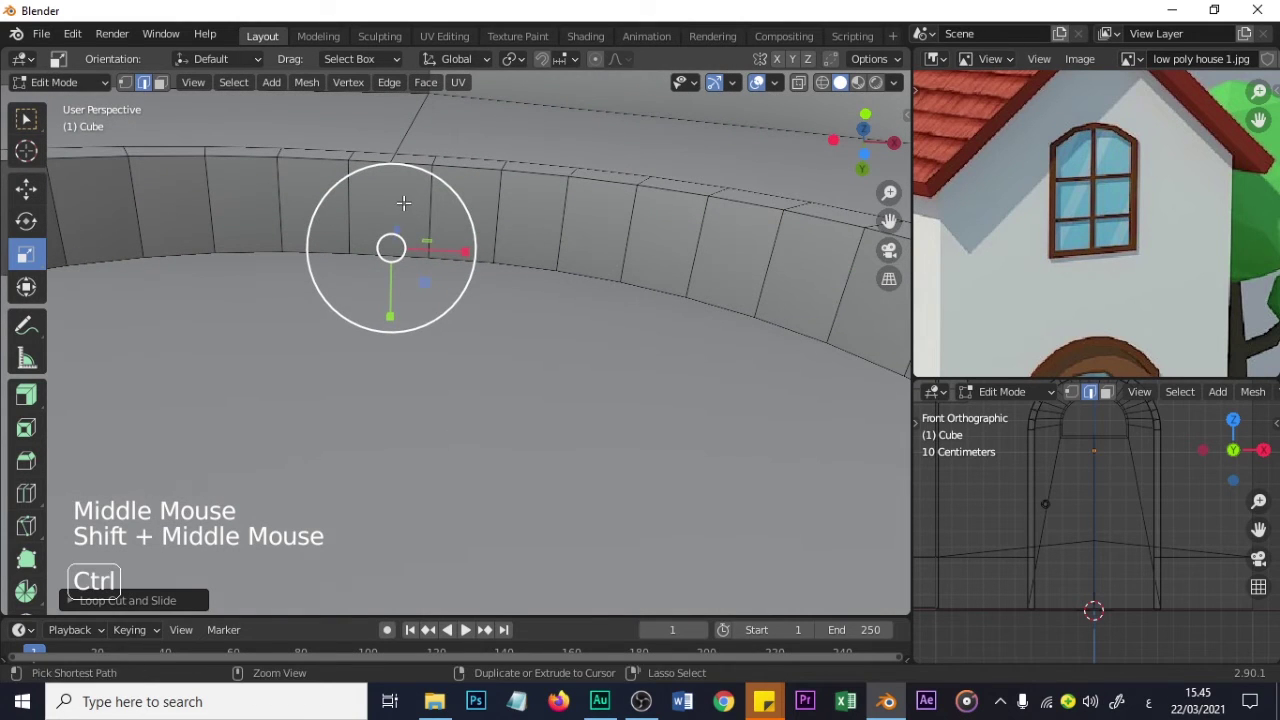
pyautogui.hotkey('ctrl', 'r')
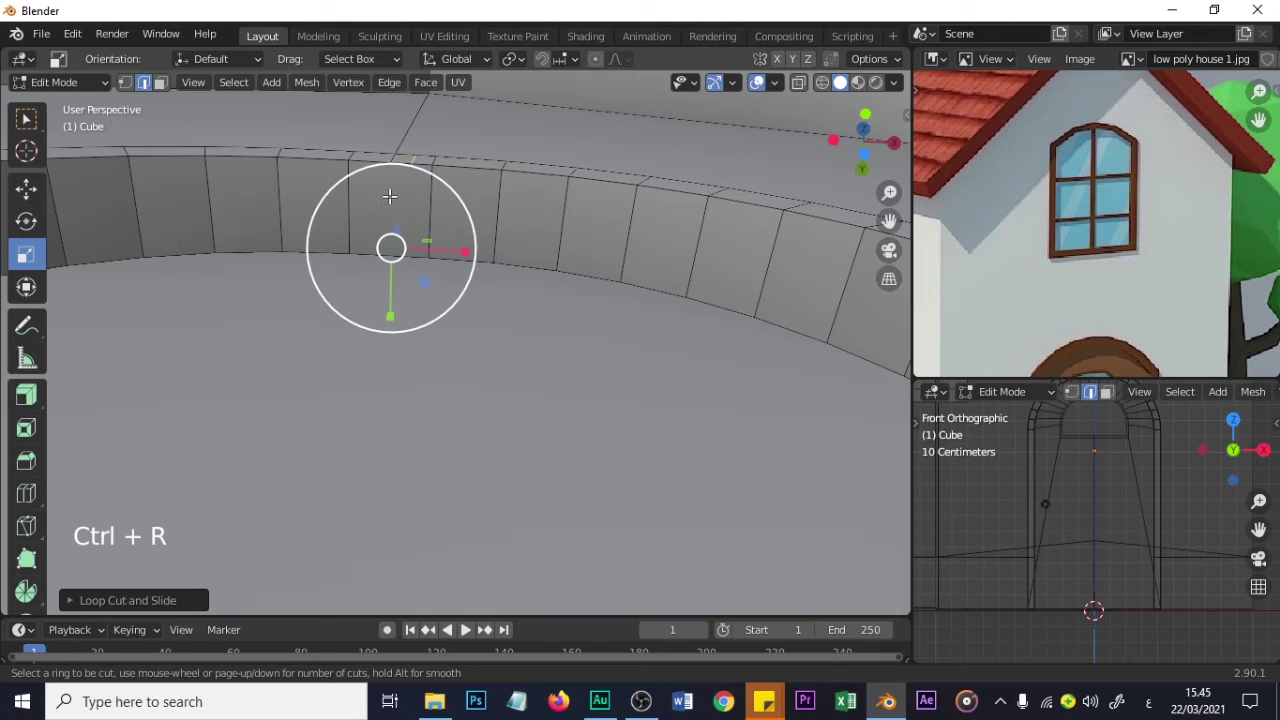
pyautogui.click(390, 196)
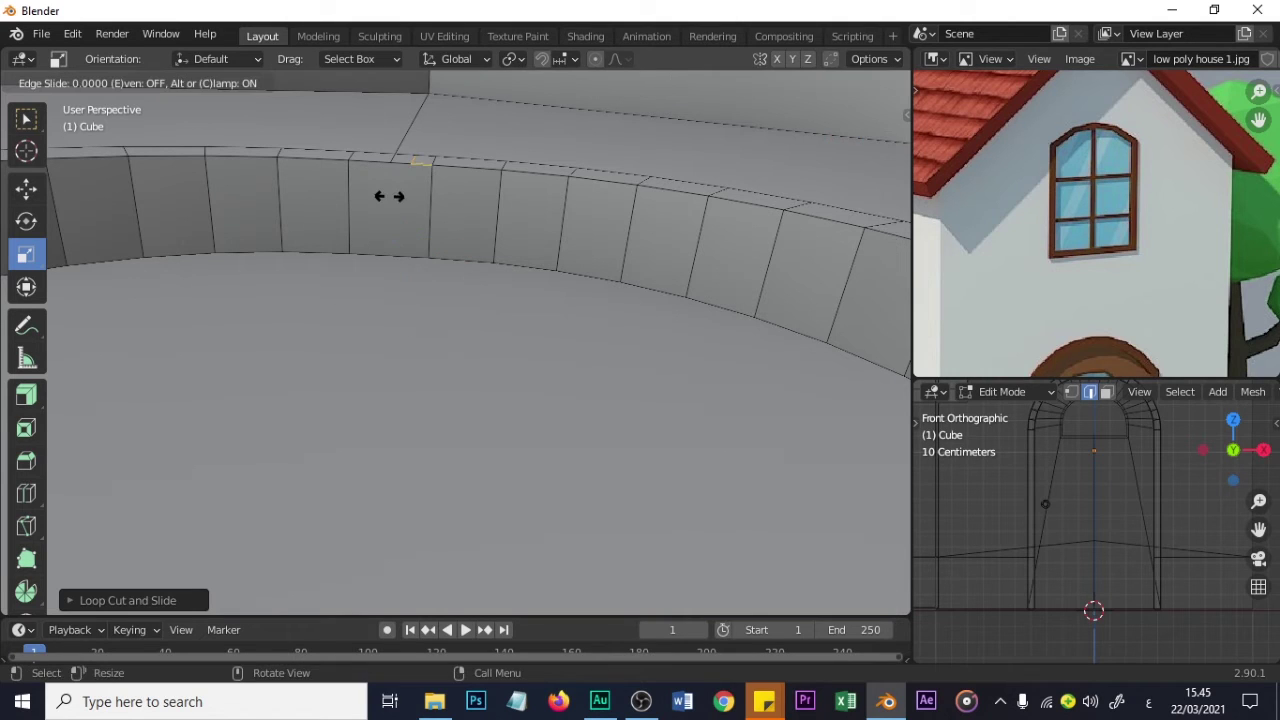
pyautogui.click(390, 196)
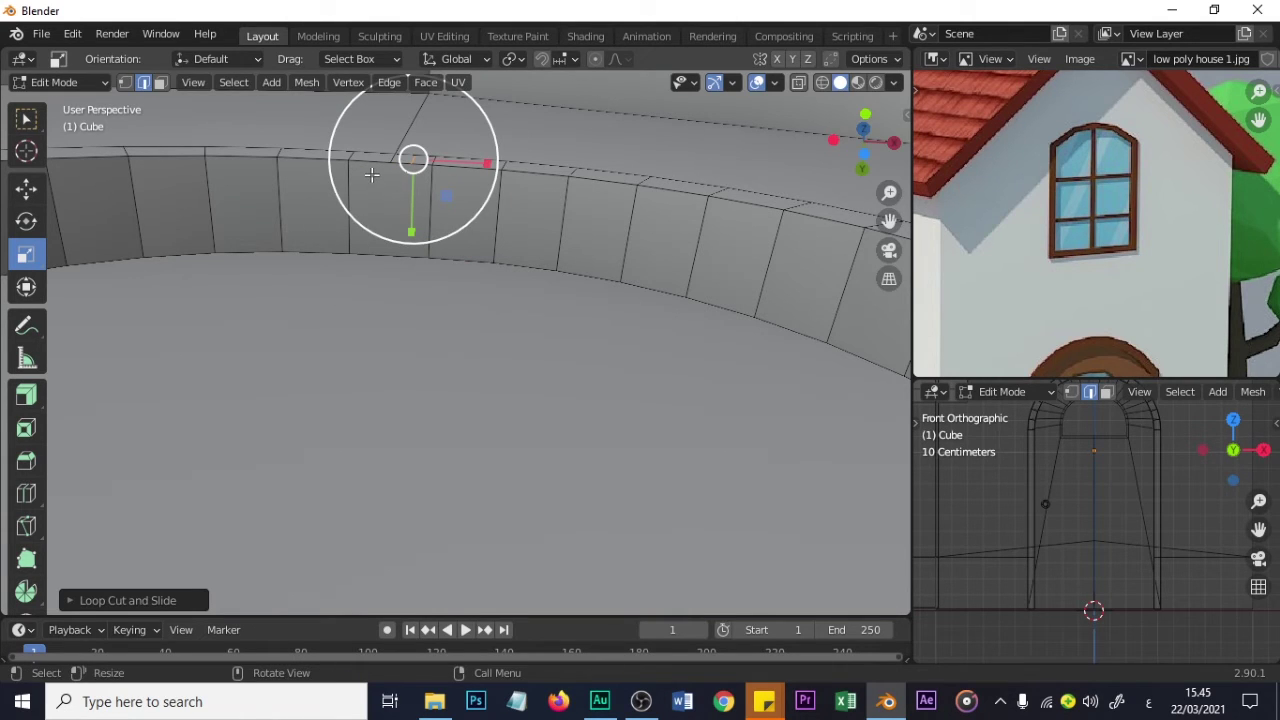
pyautogui.hotkey('ctrl', 'r')
pyautogui.click(368, 165)
pyautogui.click(375, 173)
# - Add one loop cut on each side of the centre at the back edge of the arch's topmost inner face
pyautogui.hotkey('ctrl', 'r')
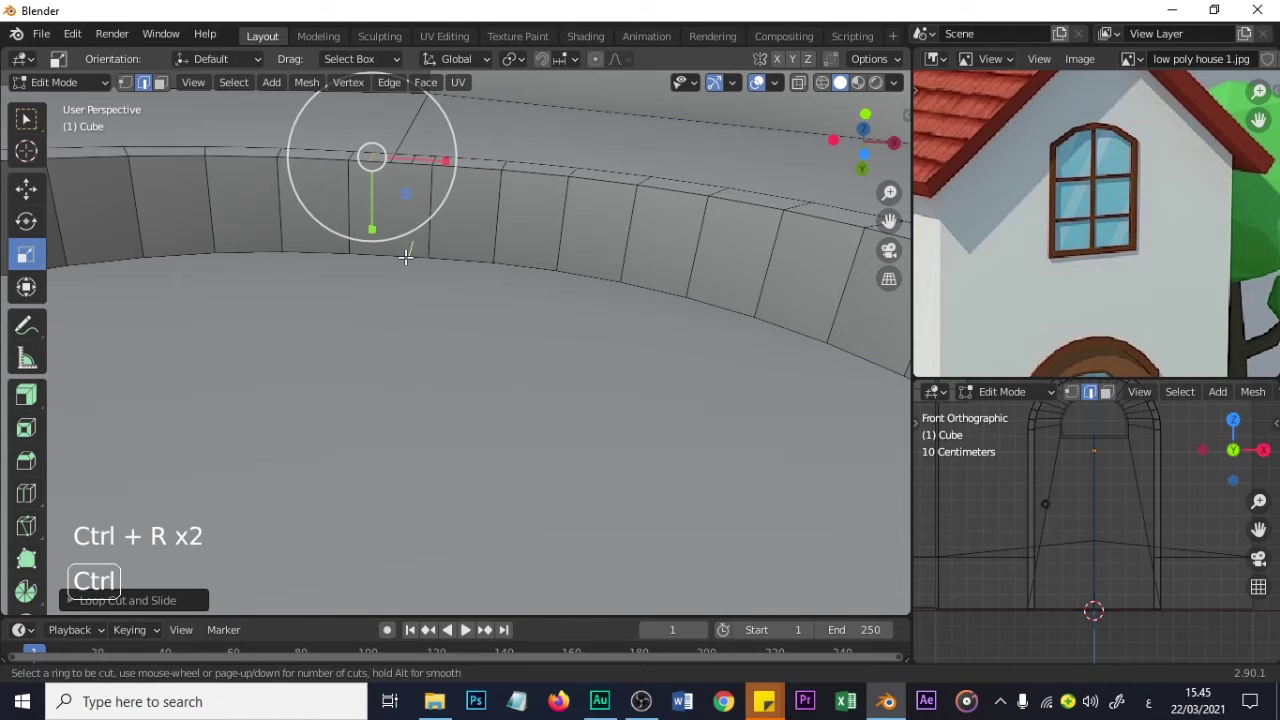
pyautogui.click(405, 257)
pyautogui.click(400, 252)
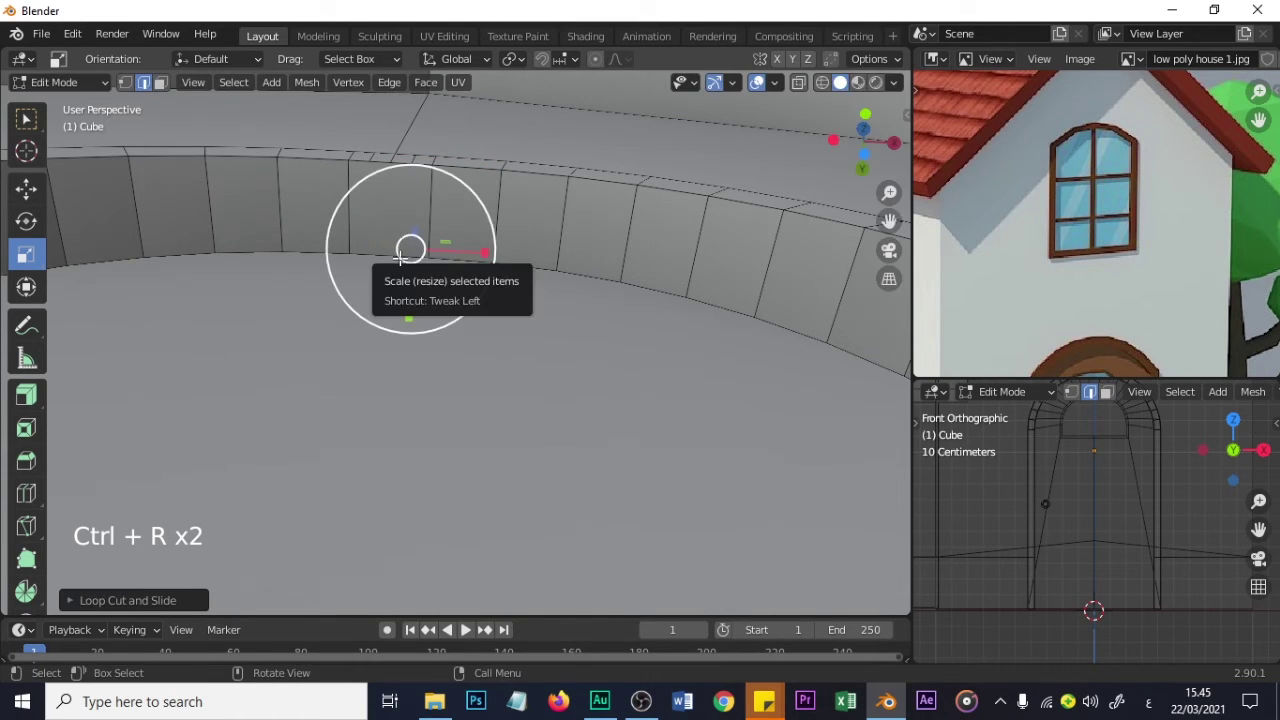
pyautogui.hotkey('ctrl', 'r')
pyautogui.click(405, 252)
pyautogui.click(376, 246)
pyautogui.hotkey('ctrl', 'r')
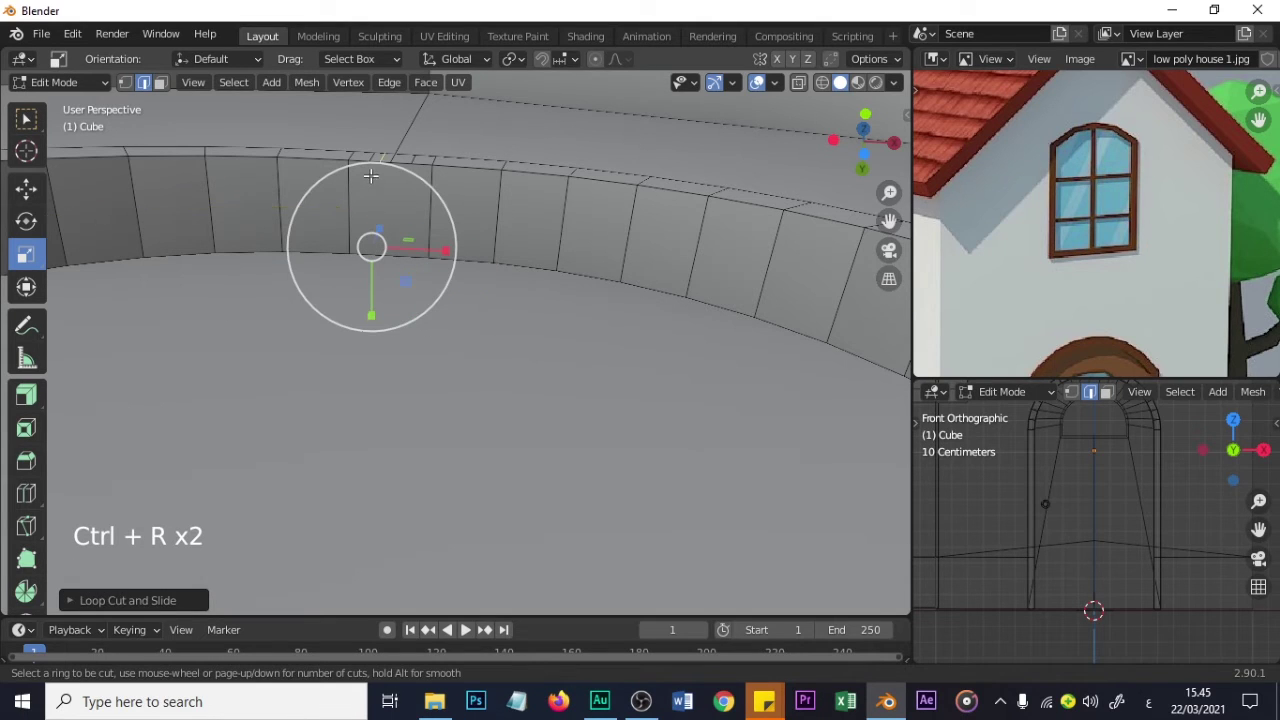
pyautogui.press('Escape')
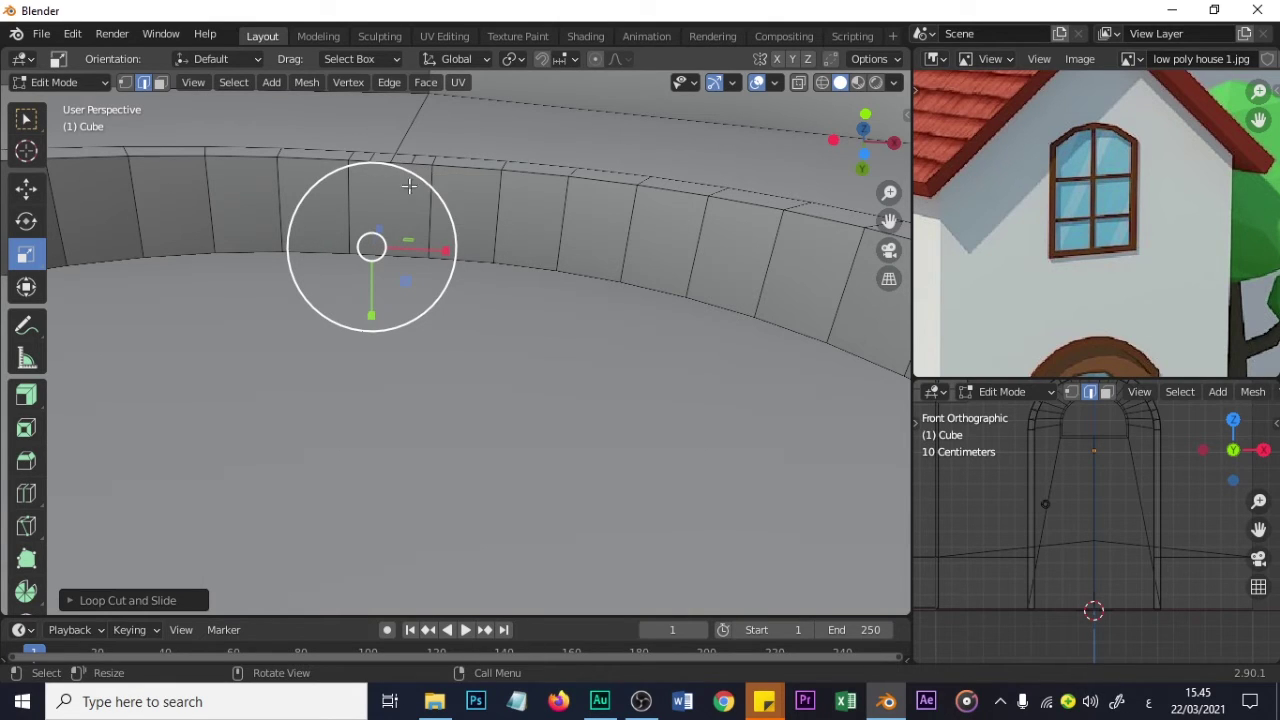
# - Knife two cuts across the arch's topmost inner face, joining the front loop cuts to the matching back ones
pyautogui.click(27, 526)
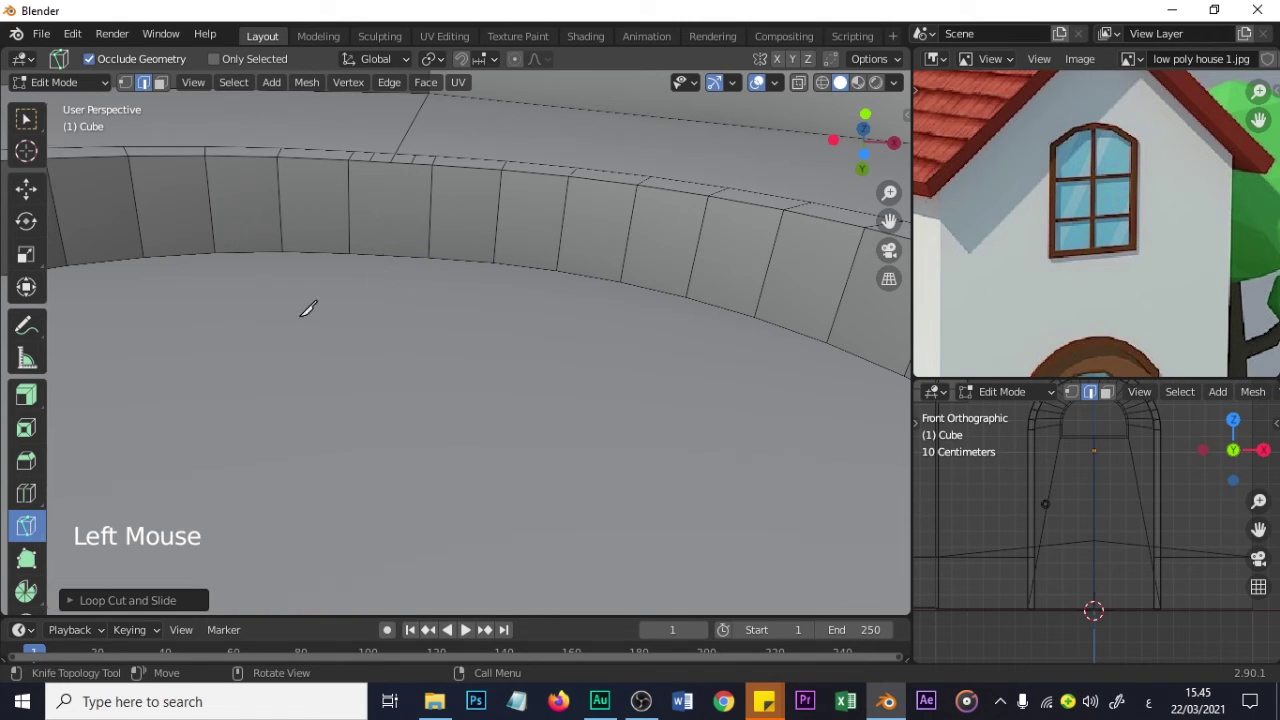
pyautogui.click(411, 161)
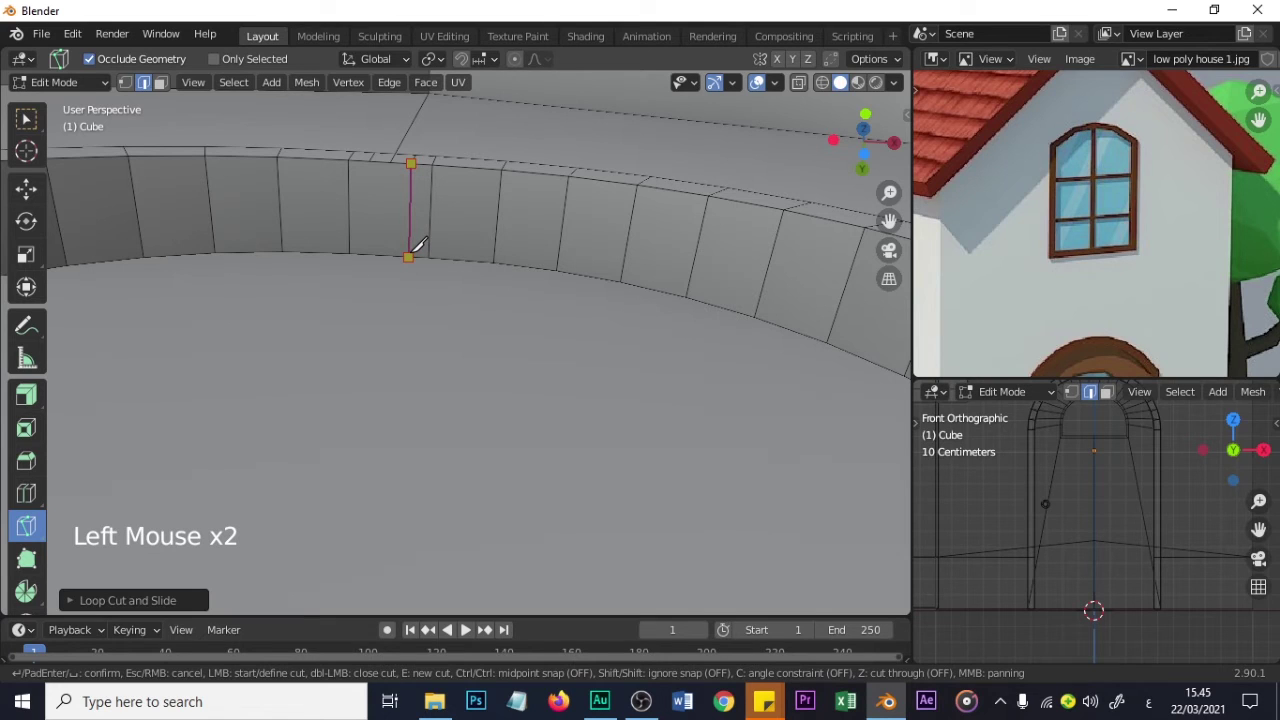
pyautogui.press('Return')
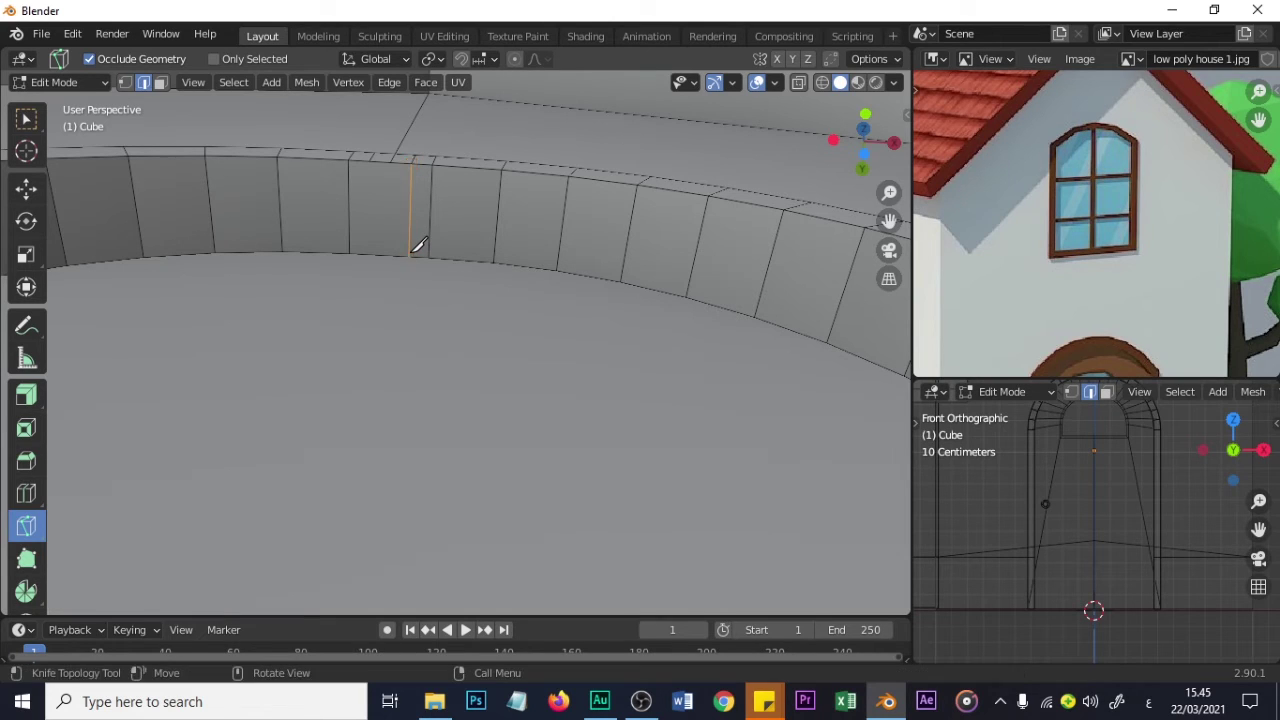
pyautogui.click(370, 160)
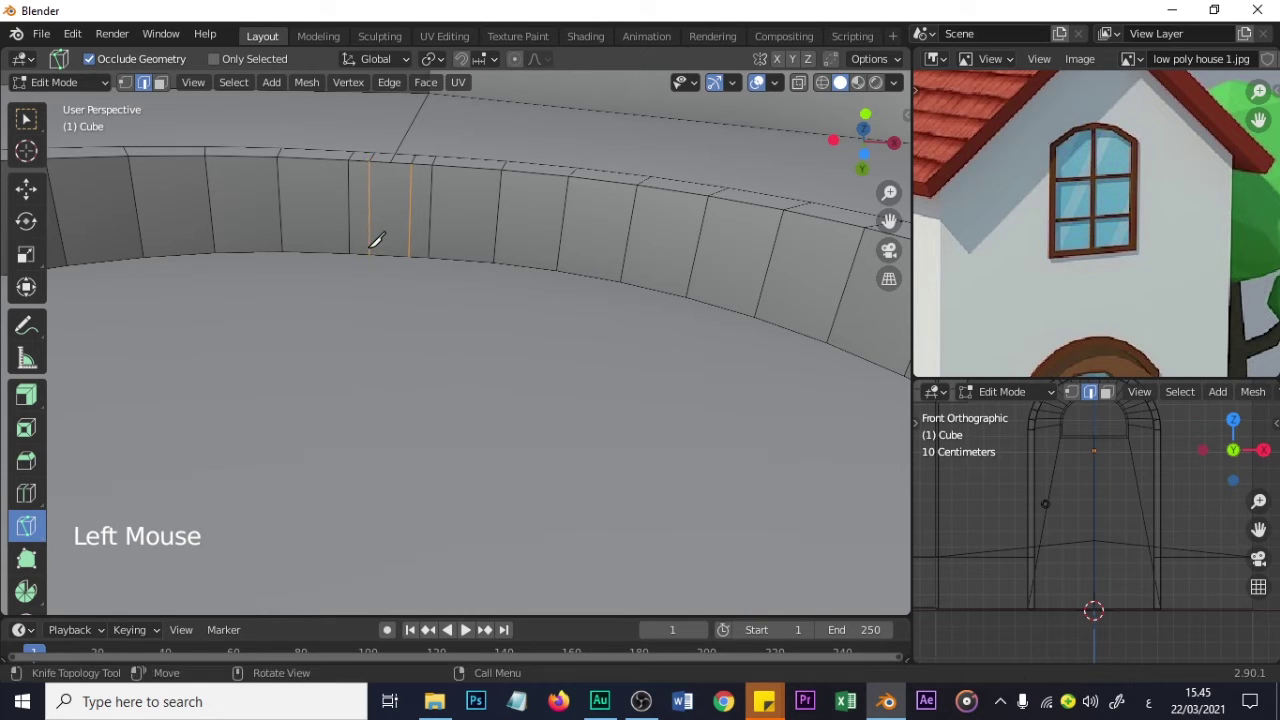
pyautogui.scroll(-3, 375, 245)
pyautogui.moveTo(457, 366); pyautogui.dragTo(486, 143, button='middle')
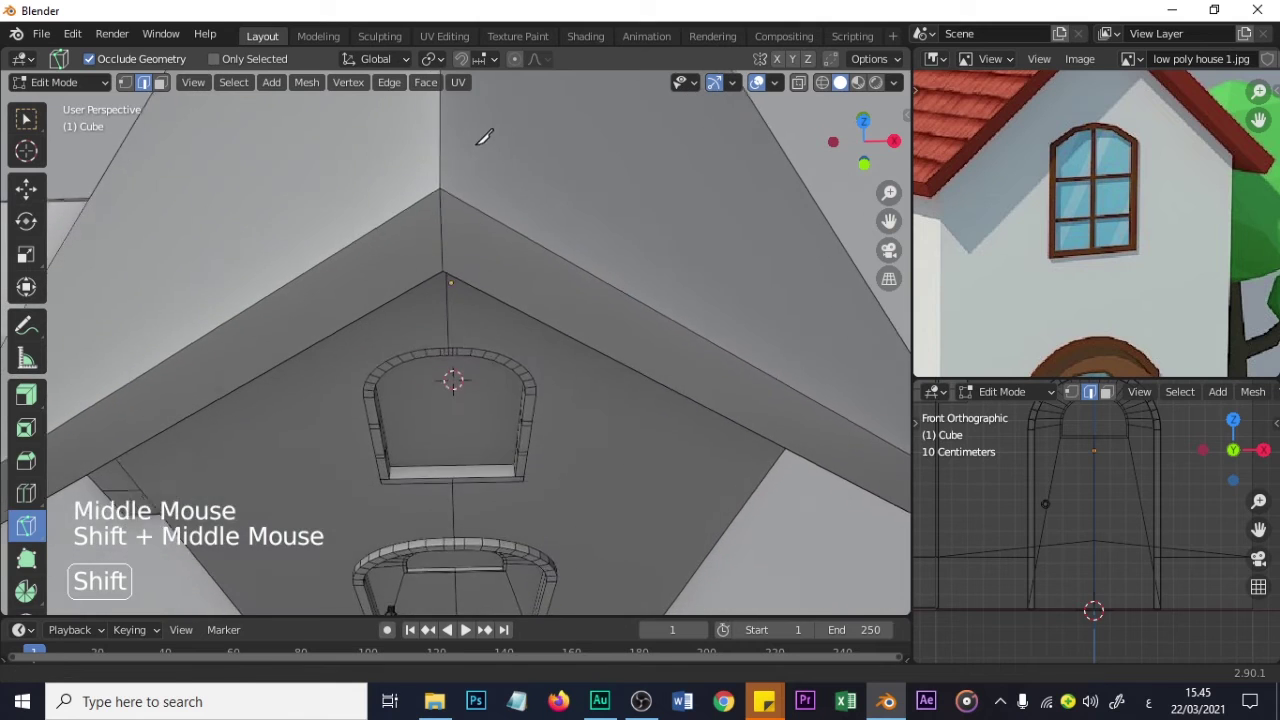
pyautogui.scroll(6, 446, 423)
pyautogui.keyDown('shift'); pyautogui.moveTo(474, 477); pyautogui.dragTo(466, 380, button='middle'); pyautogui.keyUp('shift')
pyautogui.scroll(4, 459, 469)
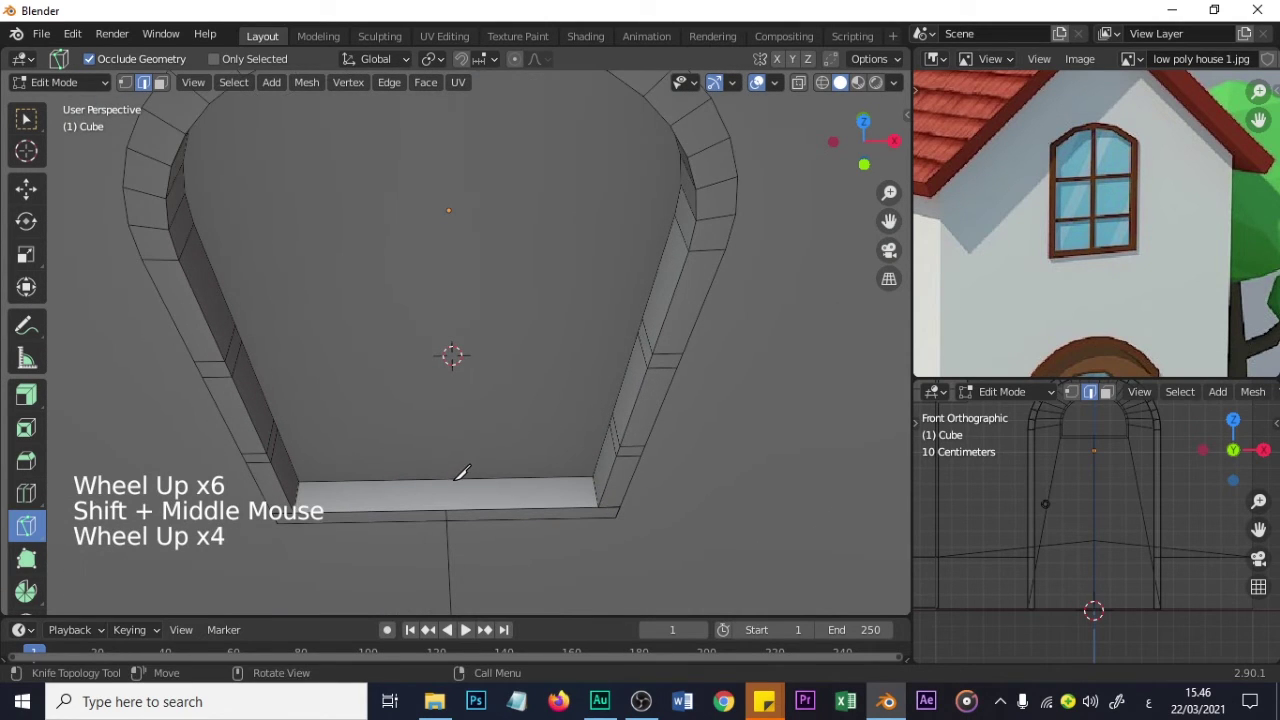
pyautogui.click(452, 479)
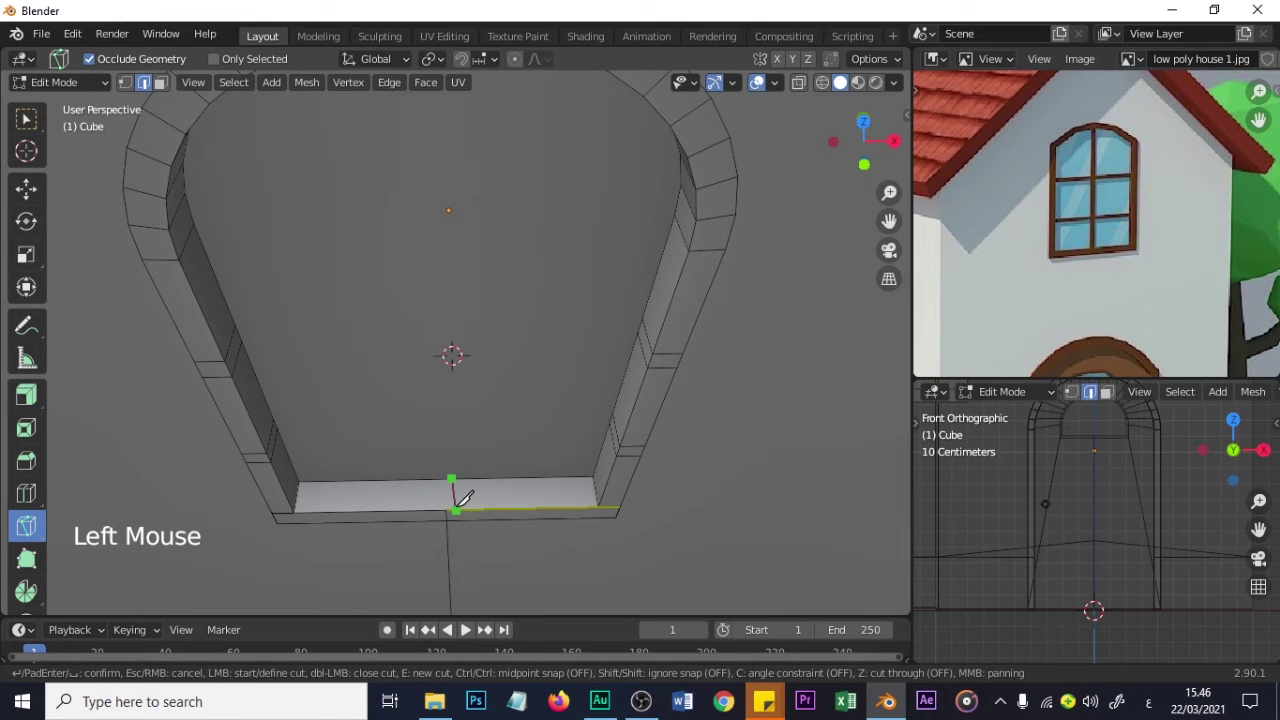
pyautogui.press('Escape')
pyautogui.scroll(2, 466, 491)
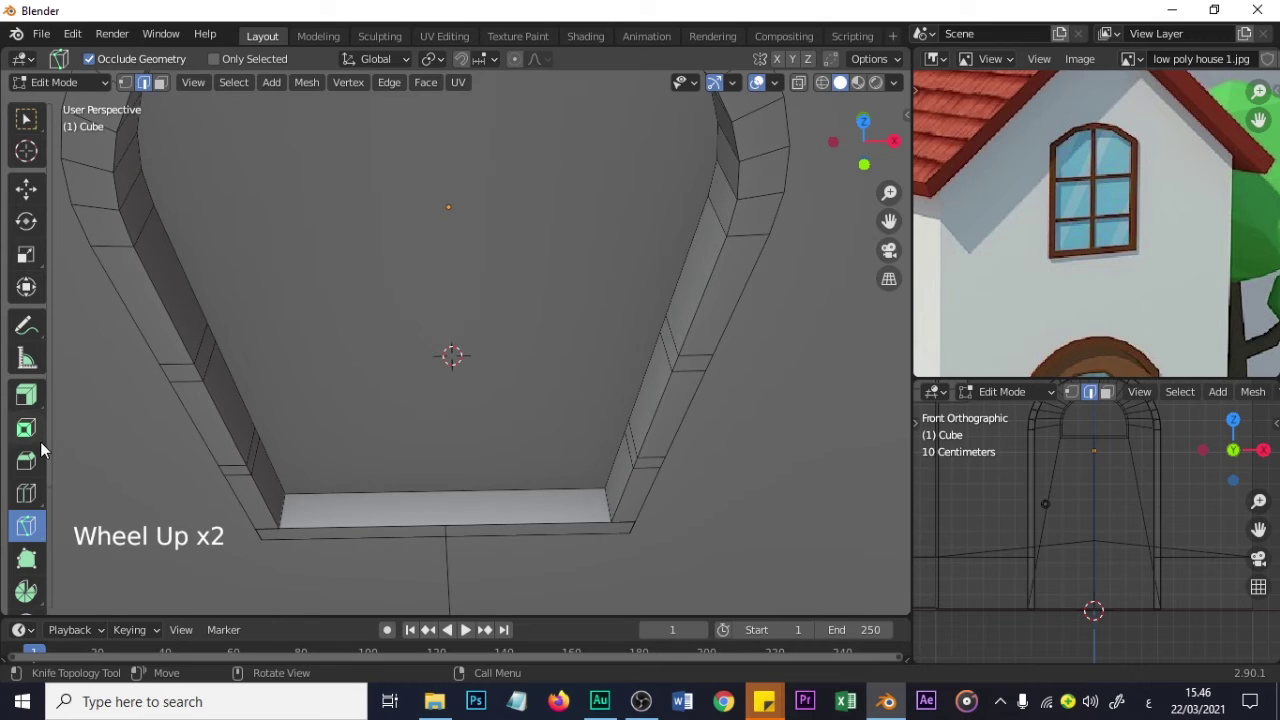
pyautogui.click(26, 118)
pyautogui.scroll(1, 446, 537)
pyautogui.press('ctrl')
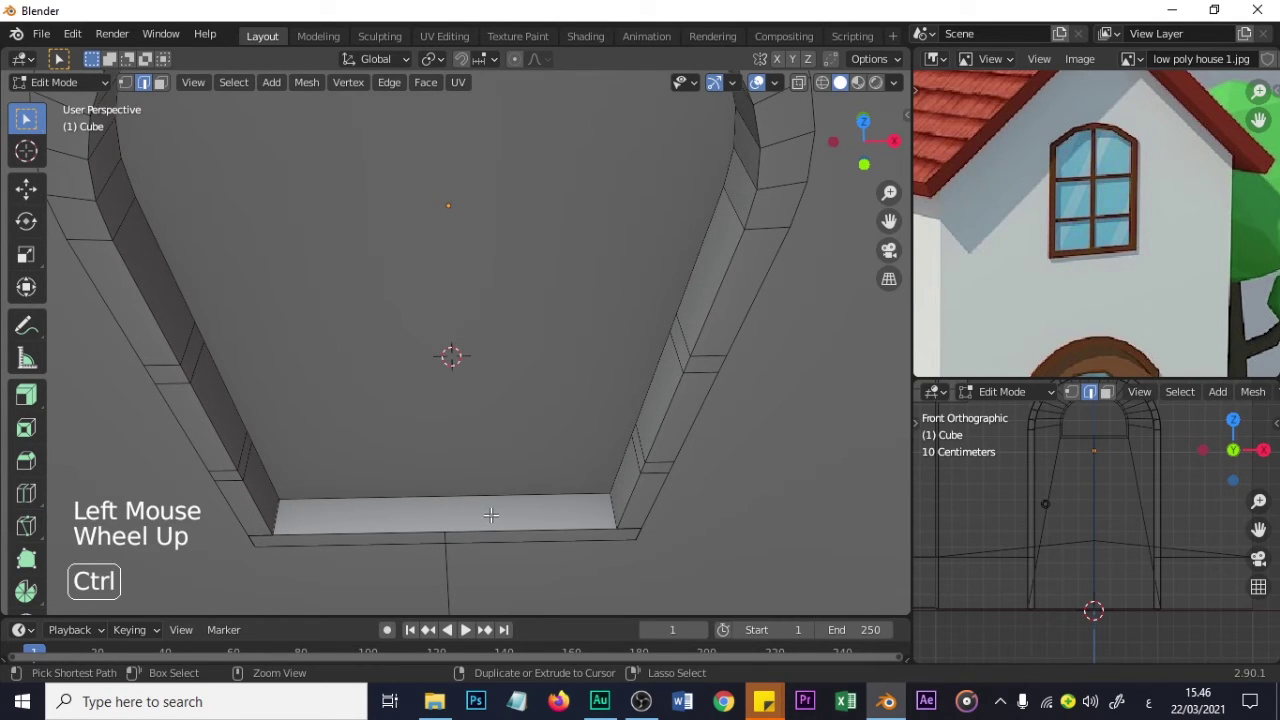
pyautogui.hotkey('ctrl', 'r')
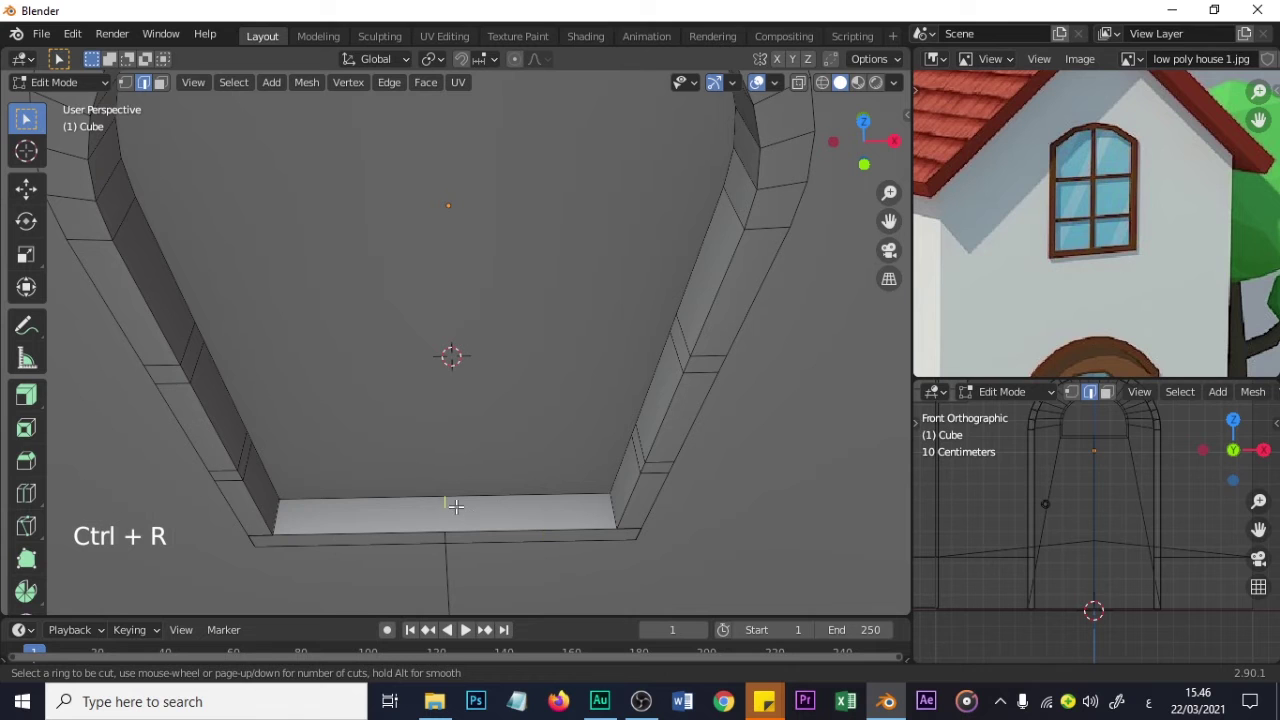
pyautogui.scroll(1, 456, 509)
# - Knife two front-to-back cuts across the inner face of the window frame's sill, one on each side of the centre line
pyautogui.moveTo(456, 511); pyautogui.dragTo(492, 368, button='middle')
pyautogui.keyDown('shift'); pyautogui.moveTo(457, 466); pyautogui.dragTo(526, 600, button='middle'); pyautogui.keyUp('shift')
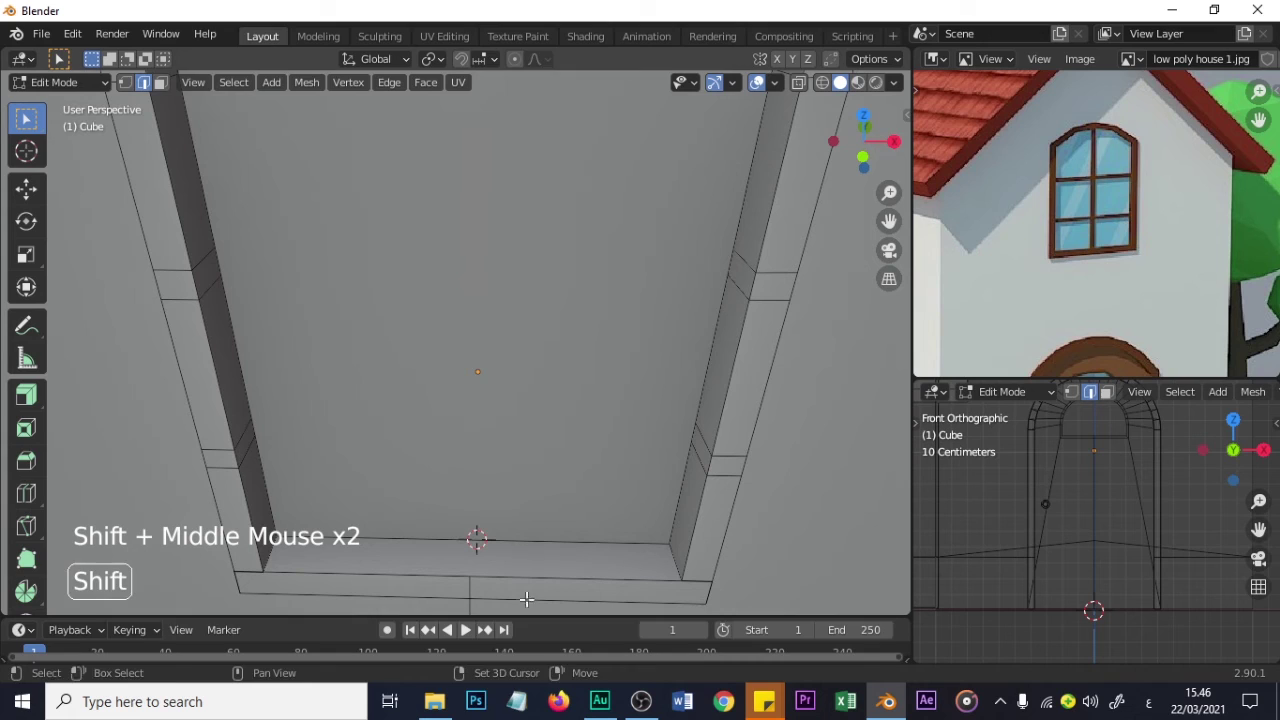
pyautogui.click(26, 526)
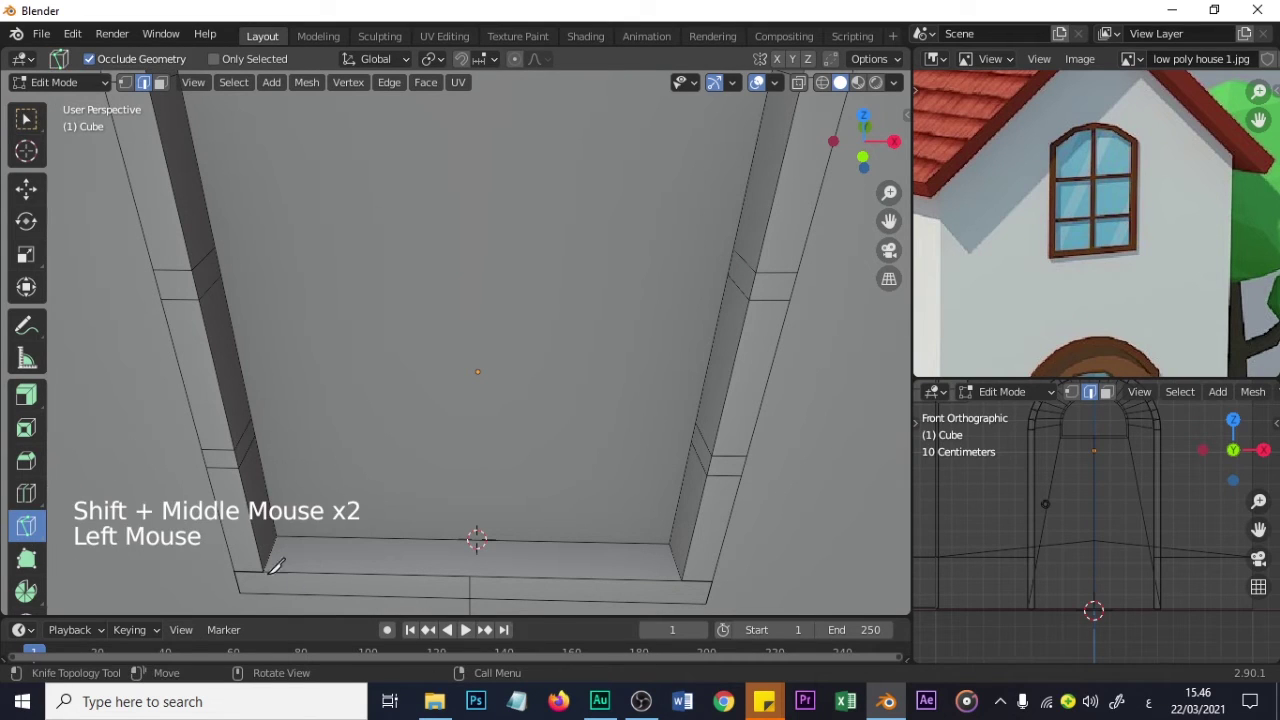
pyautogui.click(469, 576)
pyautogui.click(480, 572)
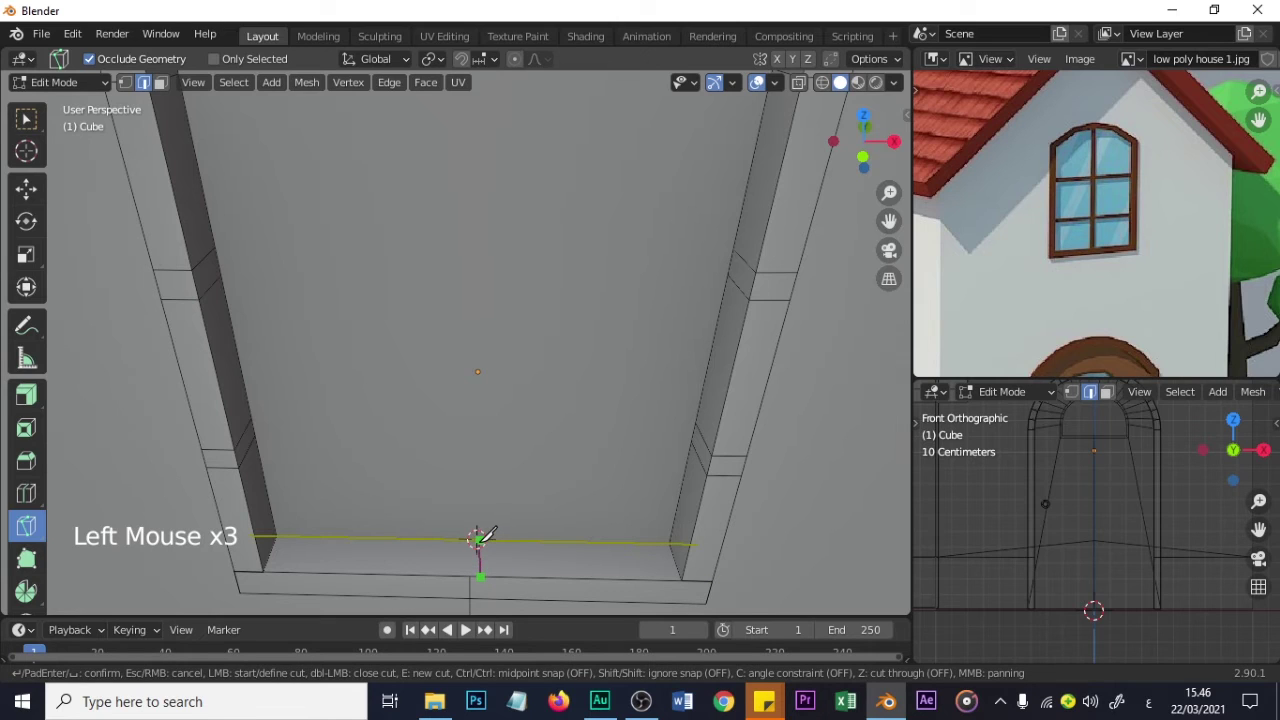
pyautogui.press('Return')
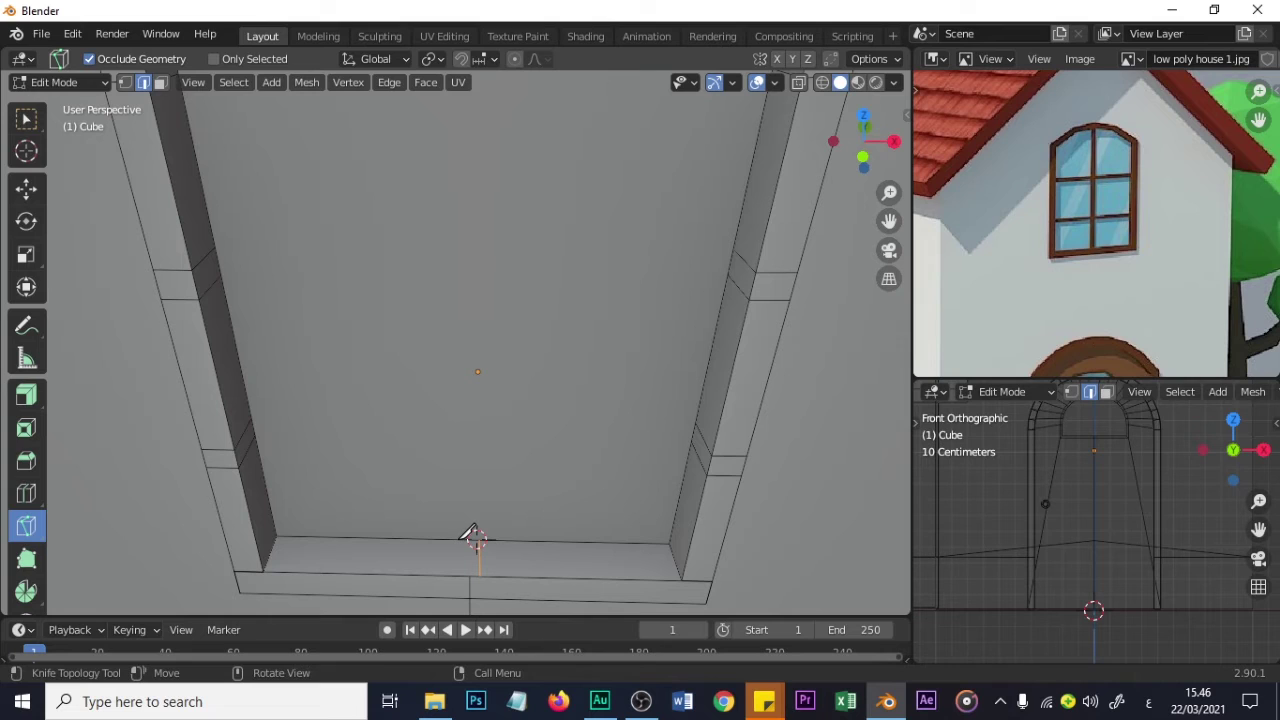
pyautogui.click(466, 538)
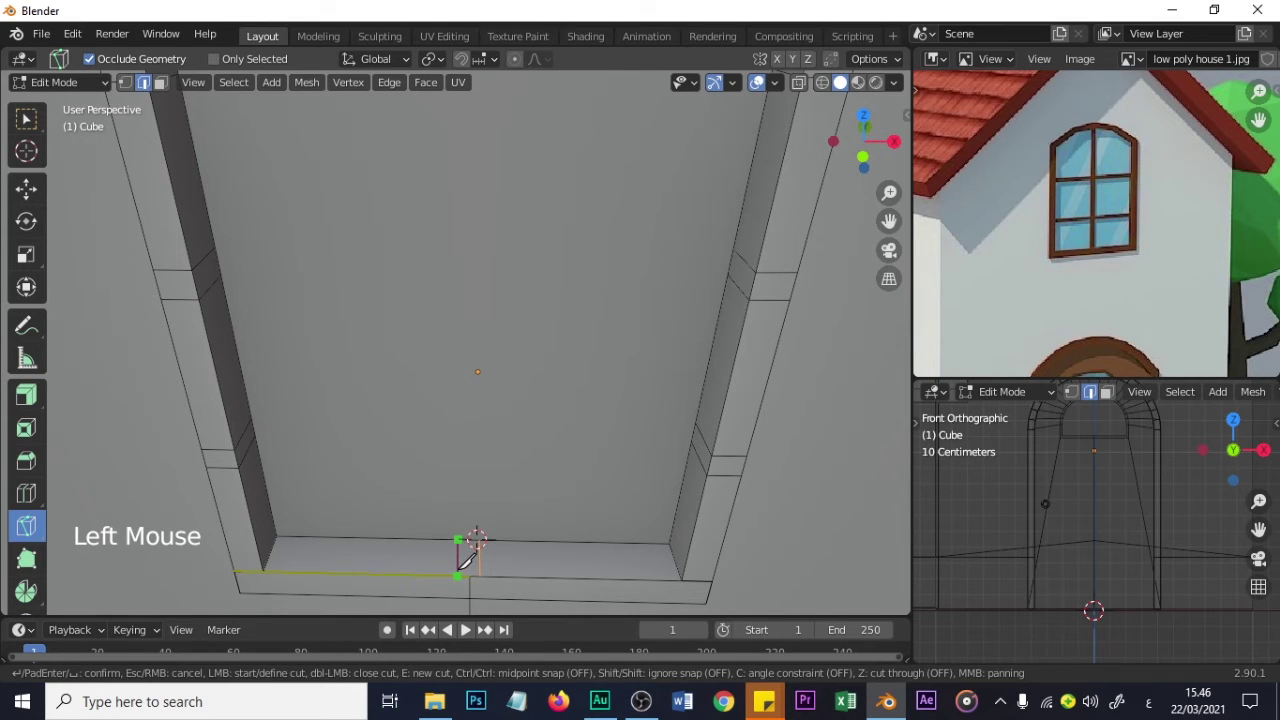
pyautogui.press('Return')
pyautogui.scroll(-2, 474, 548)
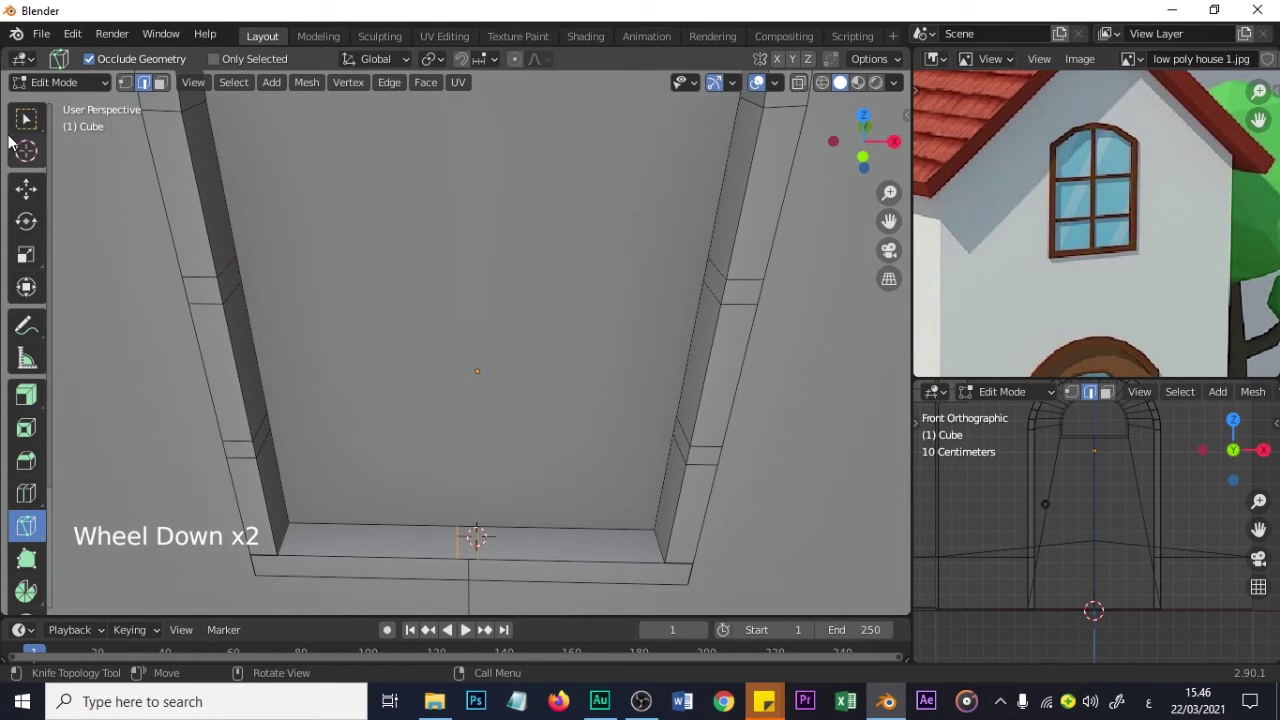
# - Bridge the narrow centre faces at the arch's top and on the sill to form the window's vertical bar
pyautogui.click(26, 120)
pyautogui.scroll(-2, 297, 400)
pyautogui.moveTo(297, 400); pyautogui.dragTo(422, 394, button='middle')
pyautogui.click(334, 165)
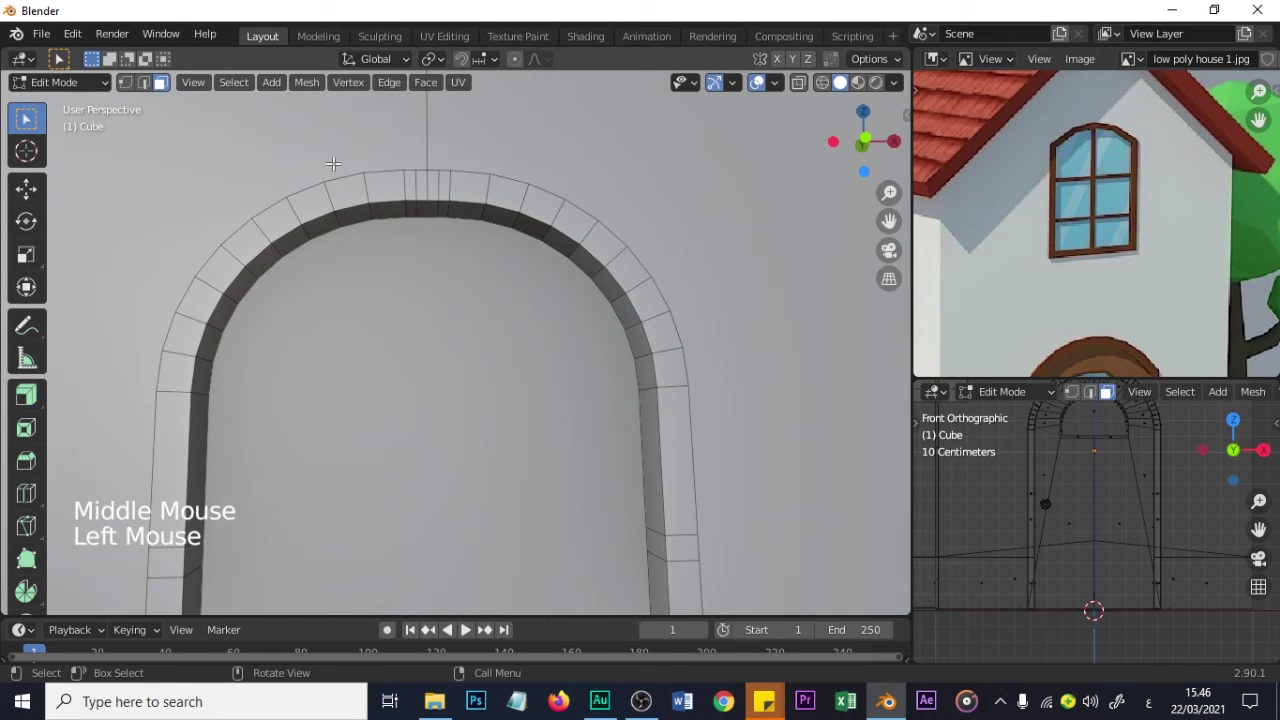
pyautogui.doubleClick(428, 212)
pyautogui.moveTo(471, 323); pyautogui.dragTo(451, 454, button='middle')
pyautogui.keyDown('shift'); pyautogui.click(463, 520); pyautogui.keyUp('shift')
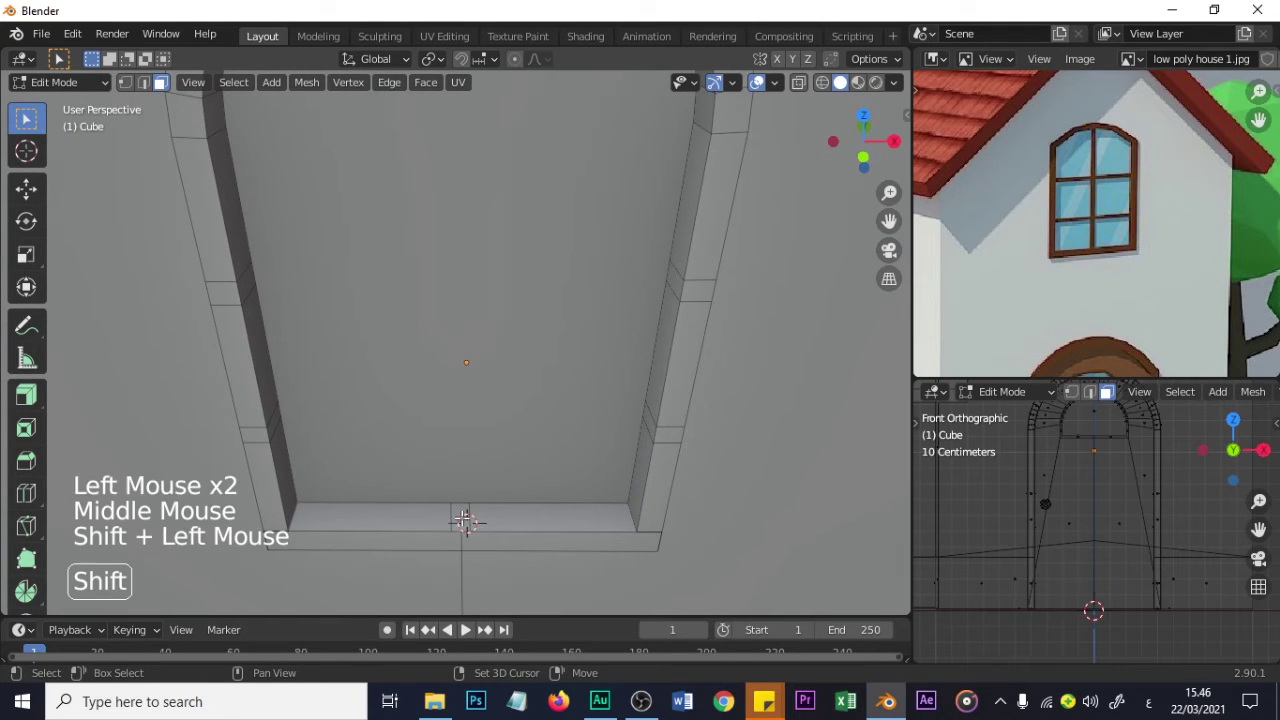
pyautogui.moveTo(457, 517); pyautogui.dragTo(455, 543, button='middle')
pyautogui.scroll(-4, 455, 543)
pyautogui.scroll(-1, 455, 543)
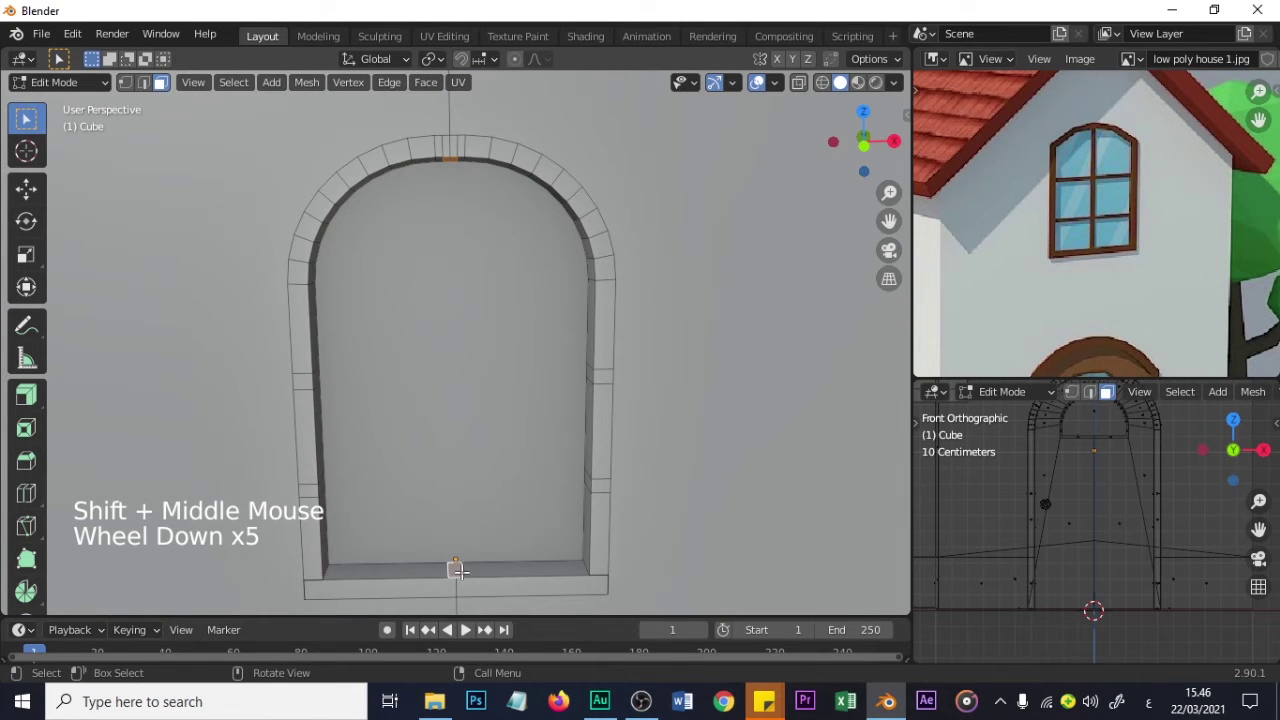
pyautogui.rightClick(461, 572)
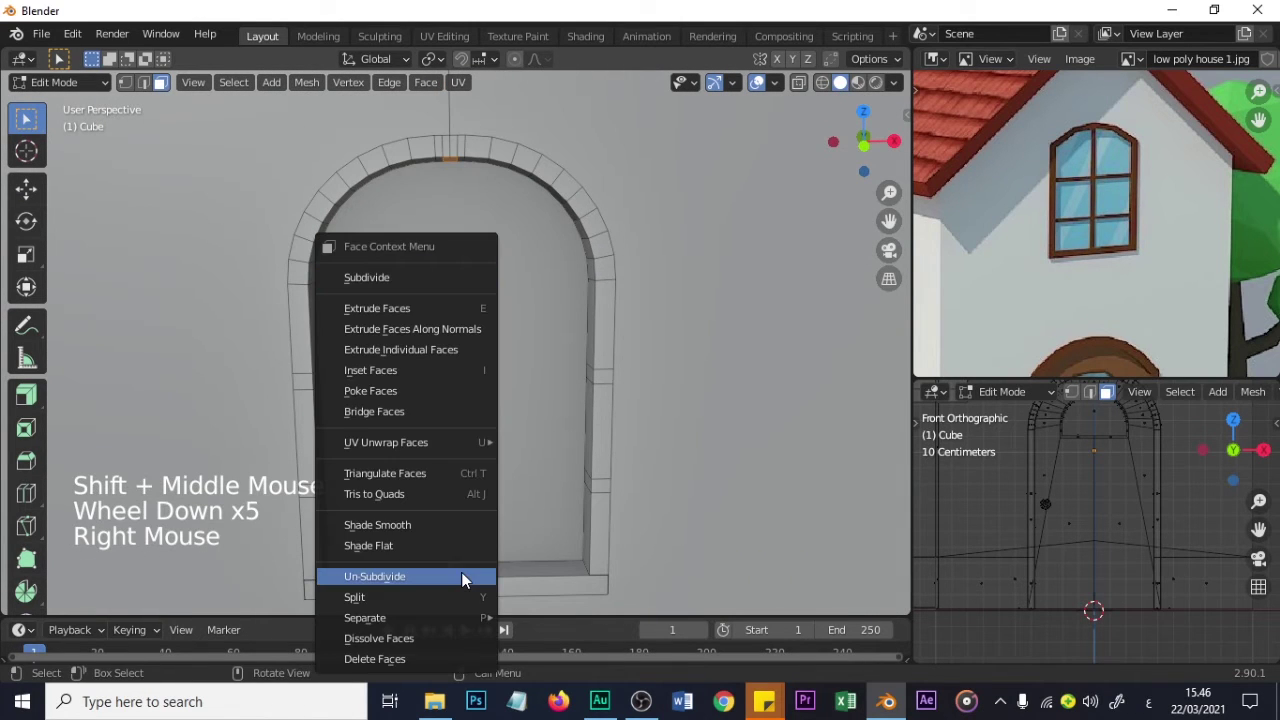
pyautogui.click(432, 413)
pyautogui.scroll(8, 464, 298)
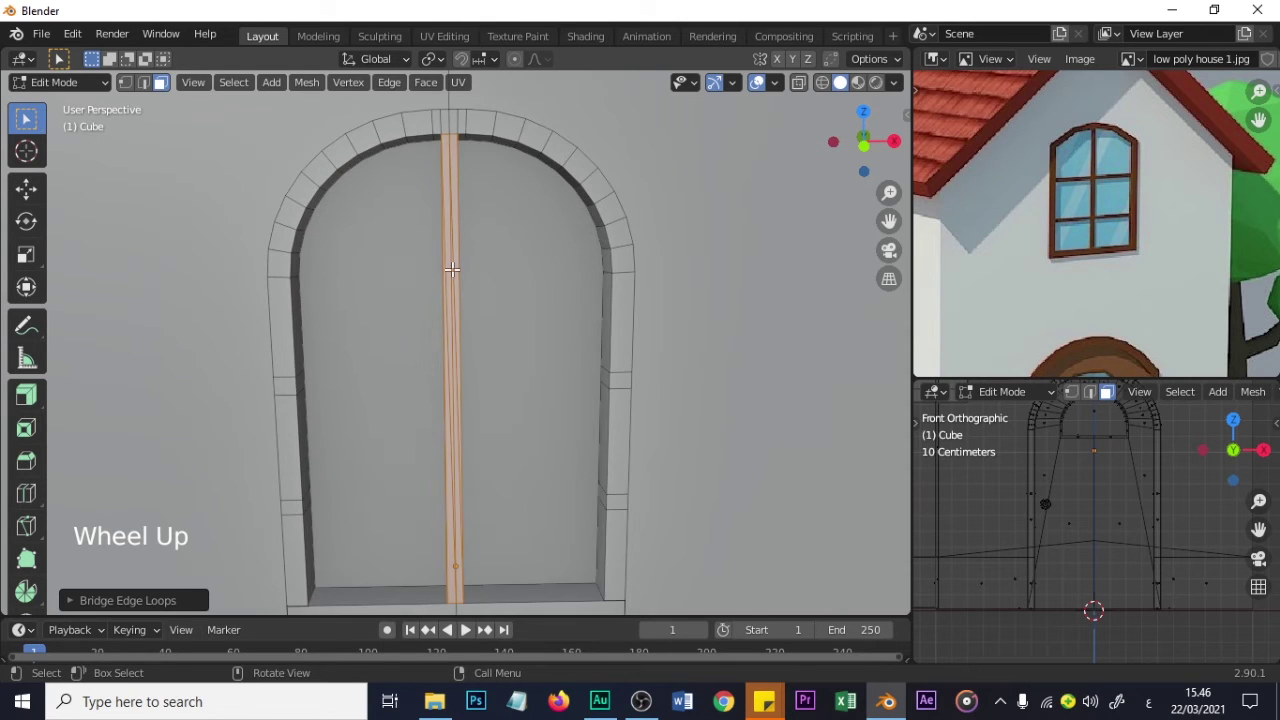
pyautogui.scroll(-8, 452, 262)
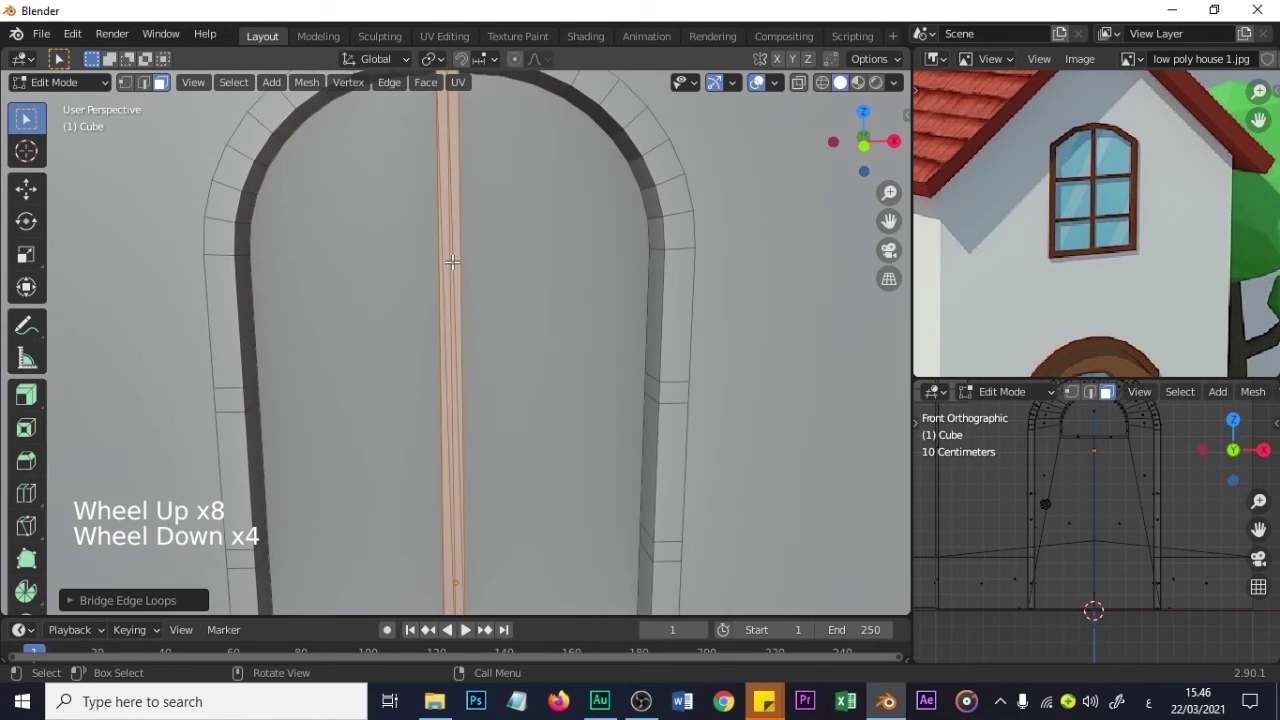
pyautogui.scroll(2, 437, 308)
pyautogui.scroll(-2, 447, 302)
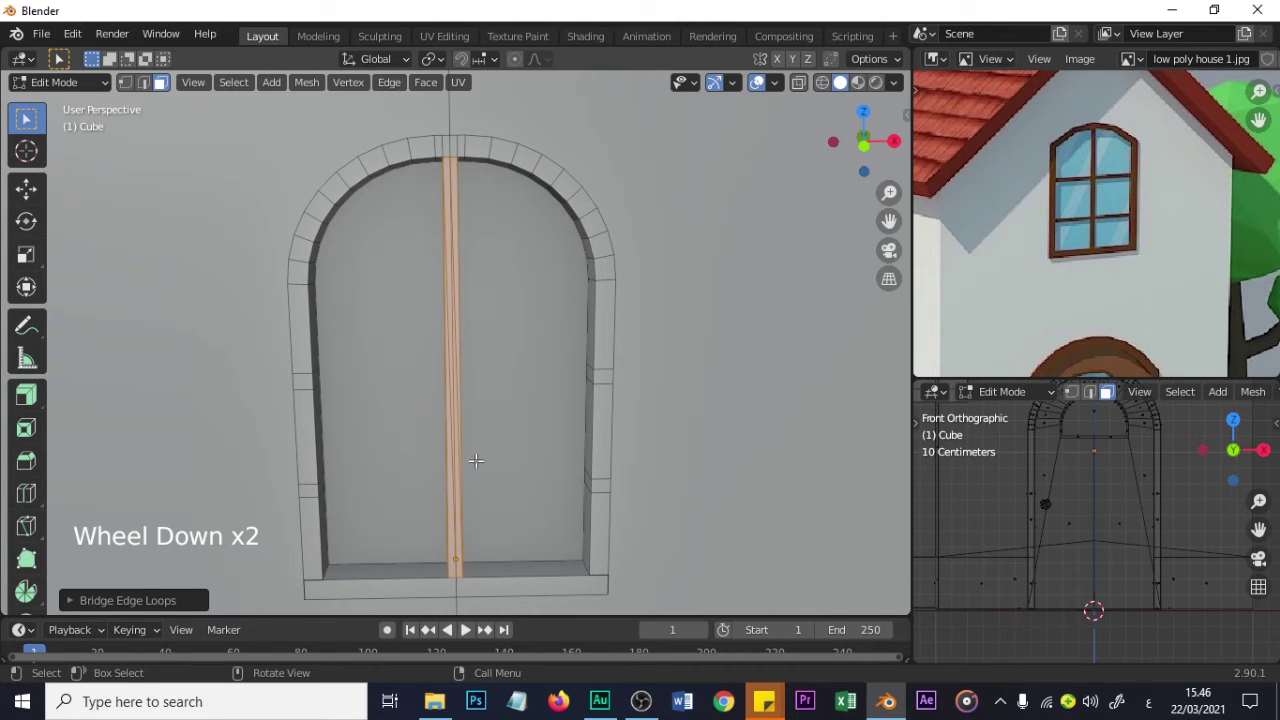
pyautogui.moveTo(510, 387)
pyautogui.mouseDown(button='middle')
pyautogui.moveTo(480, 400)
pyautogui.moveTo(400, 360)
pyautogui.moveTo(494, 372)
pyautogui.mouseUp(button='middle')
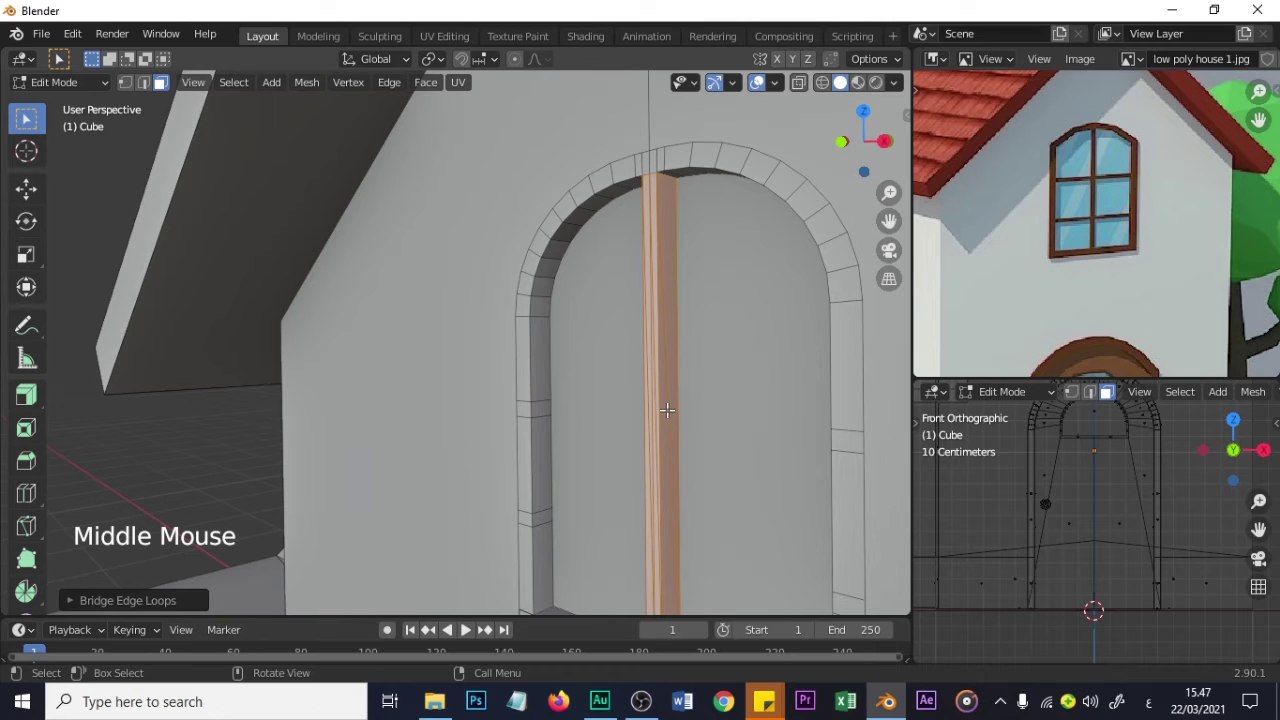
pyautogui.press('ctrl')
pyautogui.hotkey('ctrl', 'r')
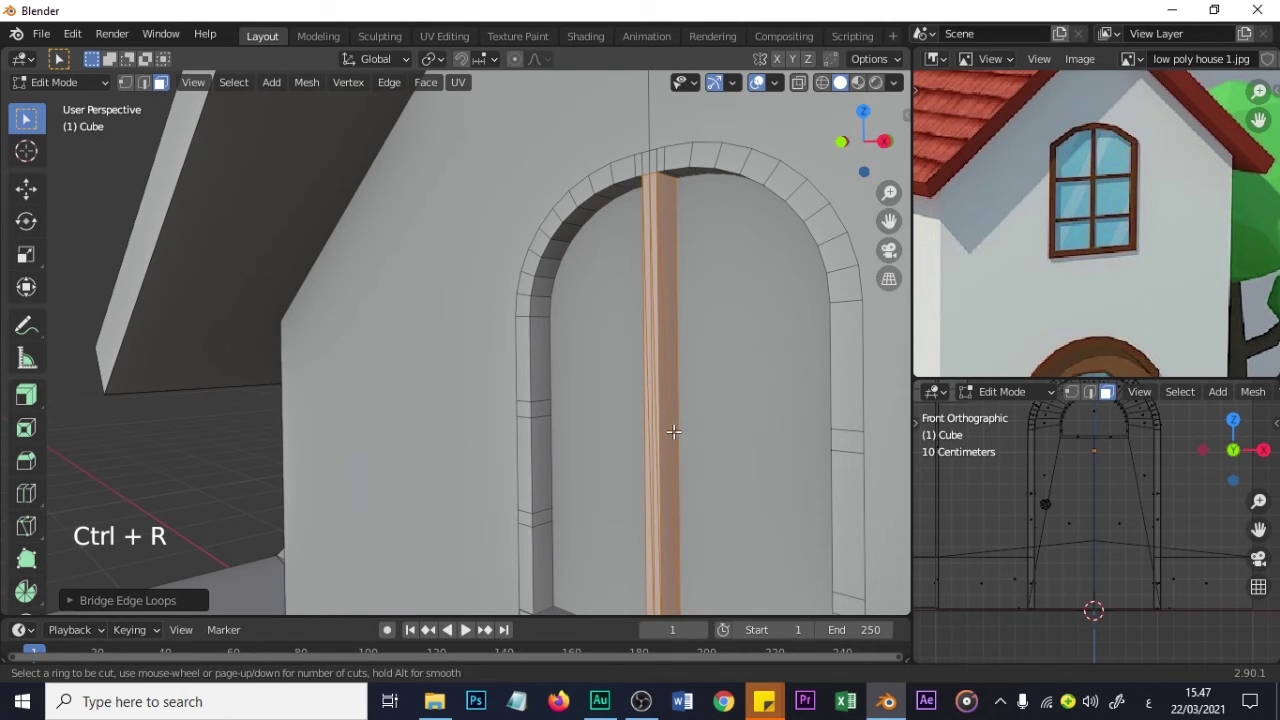
pyautogui.scroll(-2, 675, 440)
pyautogui.click(617, 430)
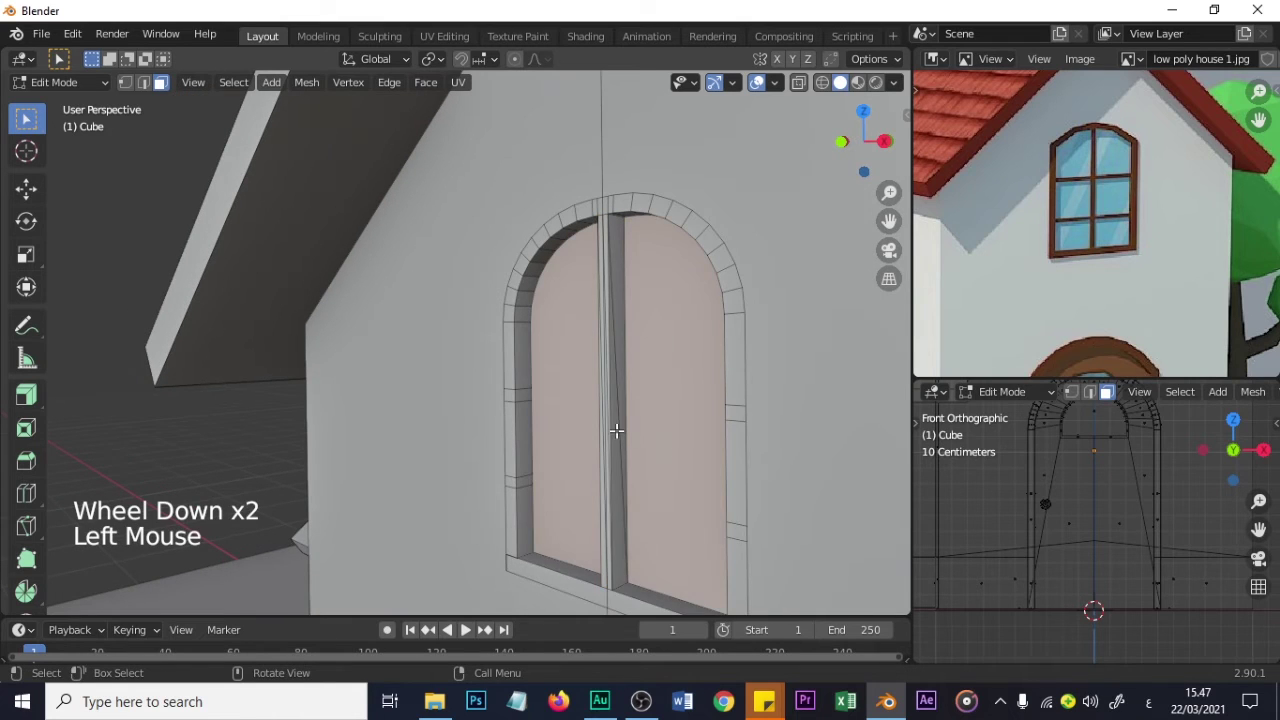
pyautogui.scroll(1, 617, 430)
pyautogui.hotkey('ctrl', 'r')
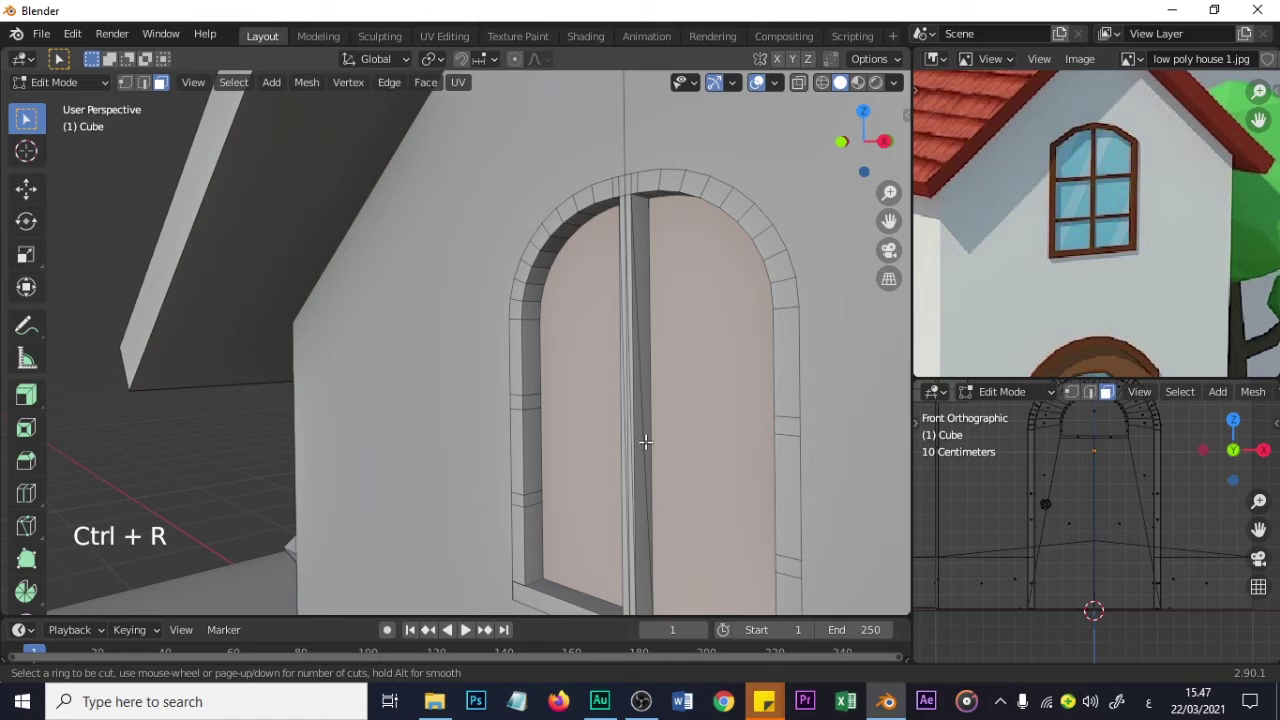
pyautogui.scroll(-2, 649, 488)
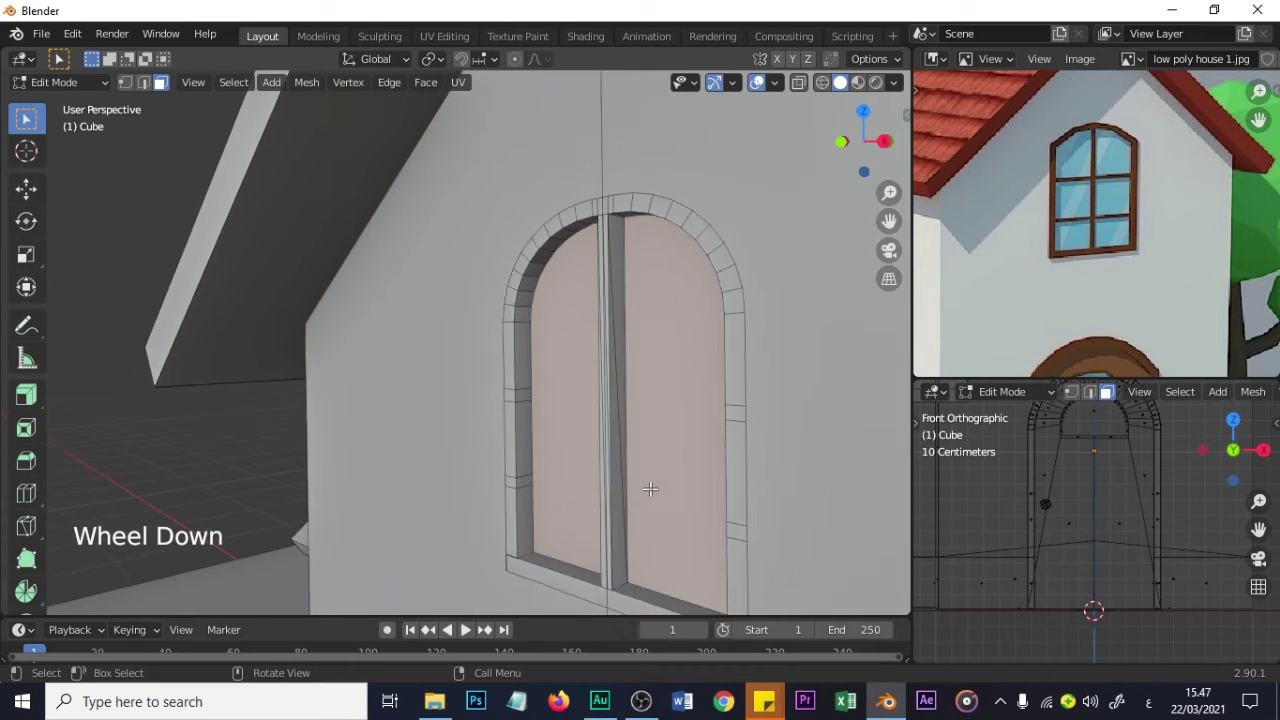
pyautogui.scroll(1, 649, 488)
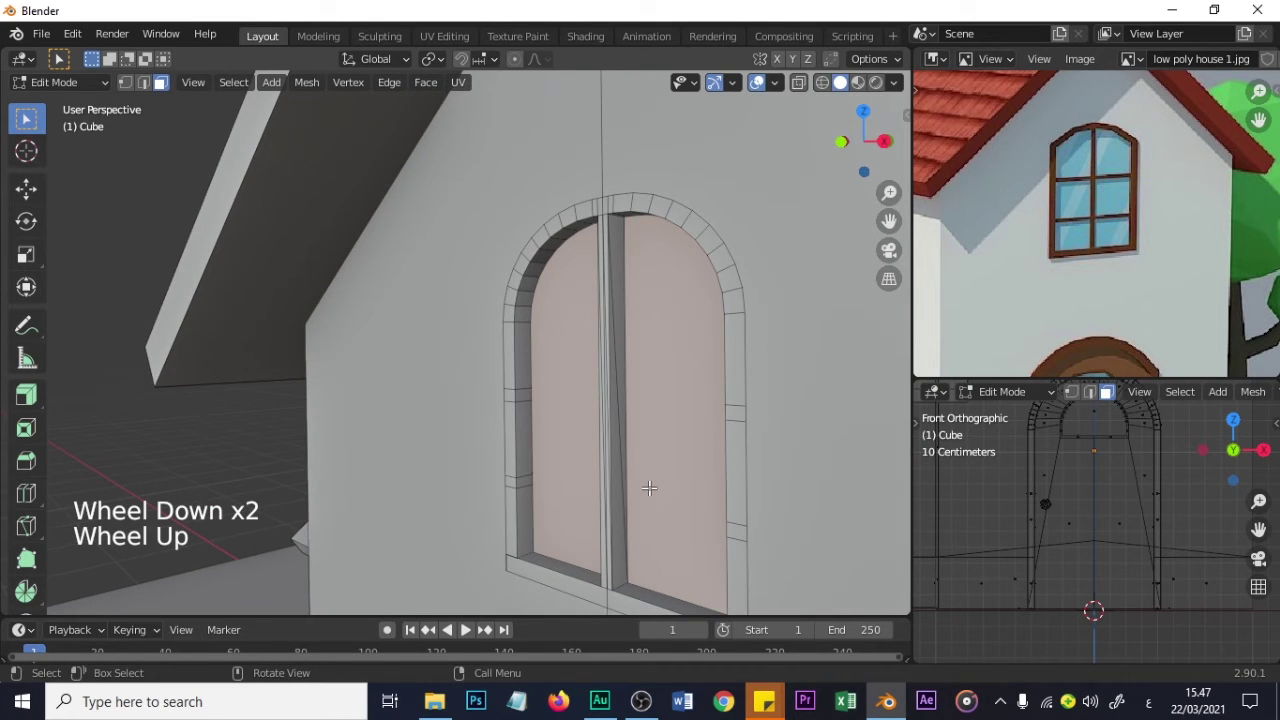
pyautogui.scroll(-1, 648, 487)
pyautogui.scroll(1, 646, 485)
pyautogui.moveTo(635, 475); pyautogui.dragTo(612, 458, button='middle')
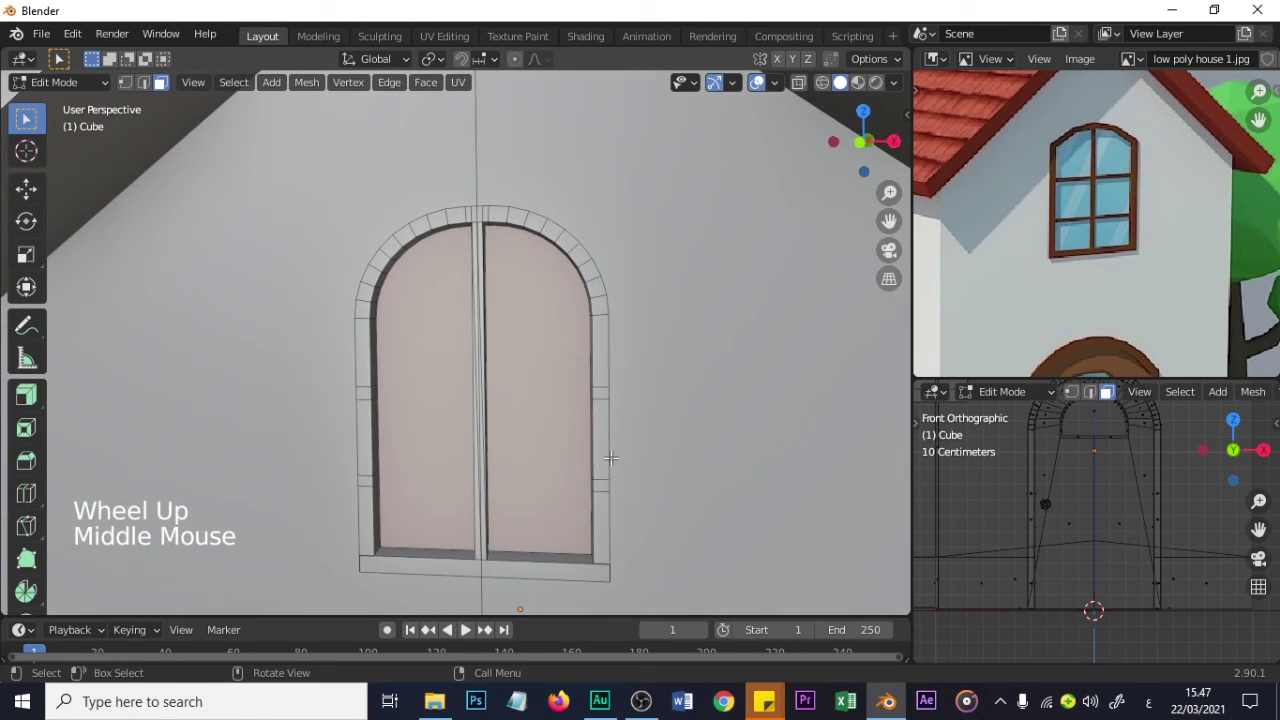
pyautogui.scroll(2, 560, 460)
pyautogui.scroll(6, 550, 460)
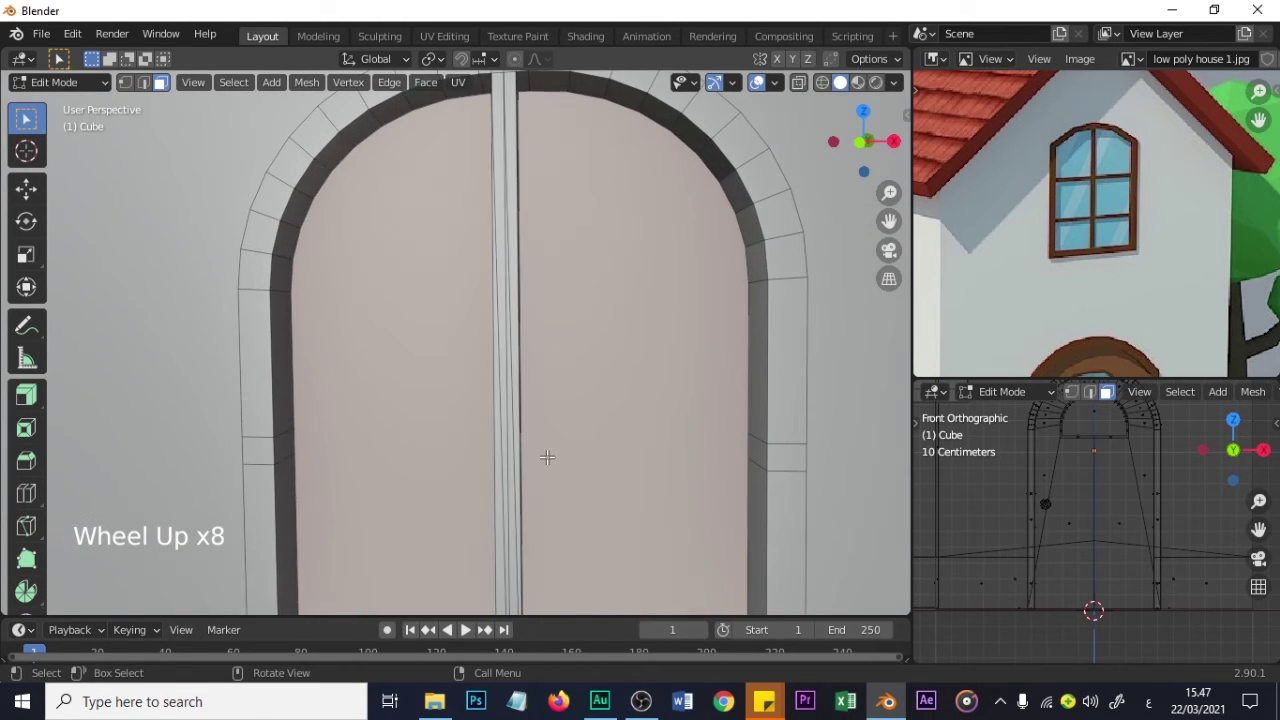
pyautogui.scroll(-2, 547, 457)
pyautogui.scroll(1, 547, 457)
pyautogui.scroll(2, 547, 457)
pyautogui.scroll(1, 547, 457)
pyautogui.moveTo(547, 457); pyautogui.dragTo(489, 443, button='middle')
pyautogui.press('Escape')
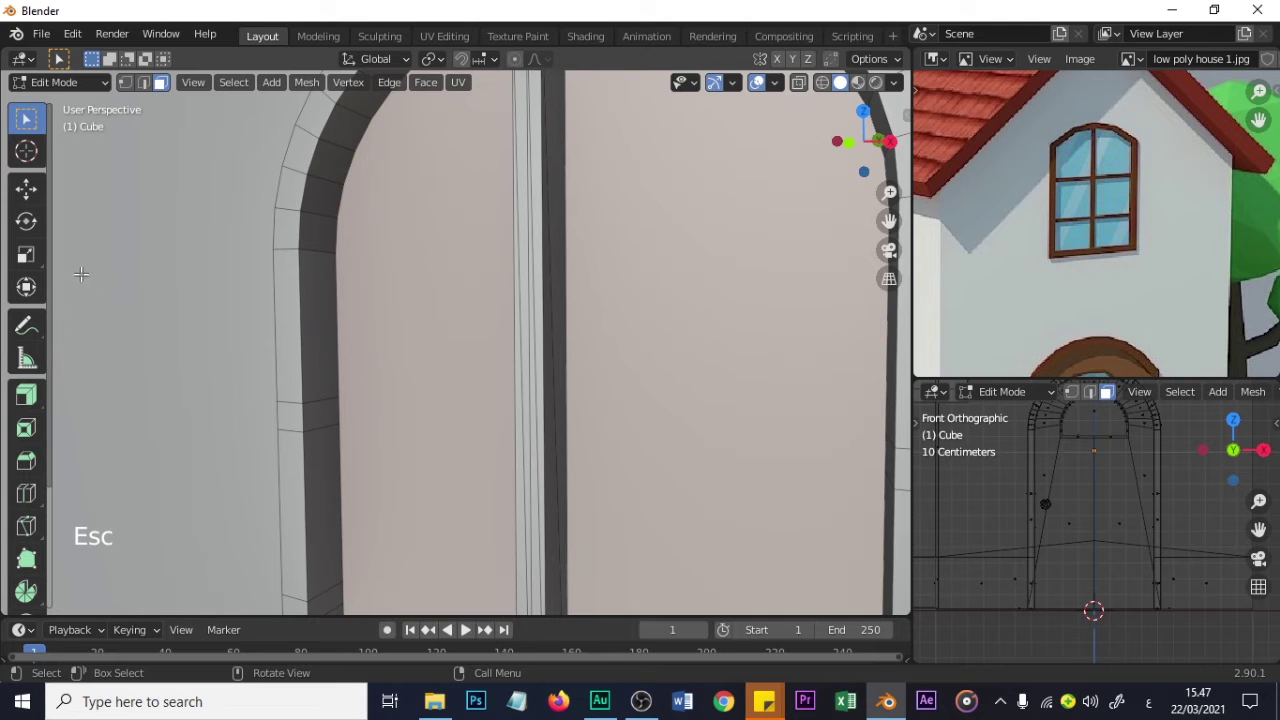
# - Knife a horizontal cut on the vertical bar's right side, from its front edge to the diagonal, at the upper crossbar's height
pyautogui.scroll(-1, 541, 433)
pyautogui.scroll(-5, 541, 433)
pyautogui.moveTo(571, 492); pyautogui.dragTo(669, 437, button='middle')
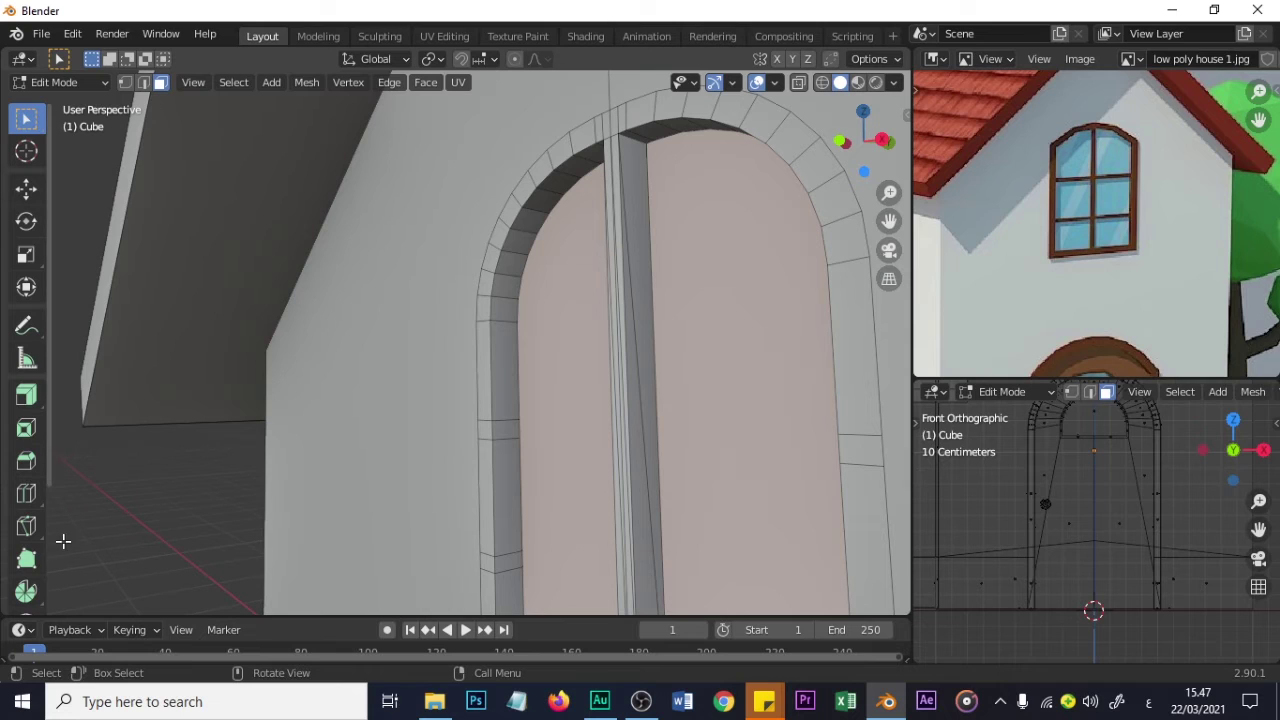
pyautogui.scroll(-2, 25, 470)
pyautogui.scroll(1, 25, 487)
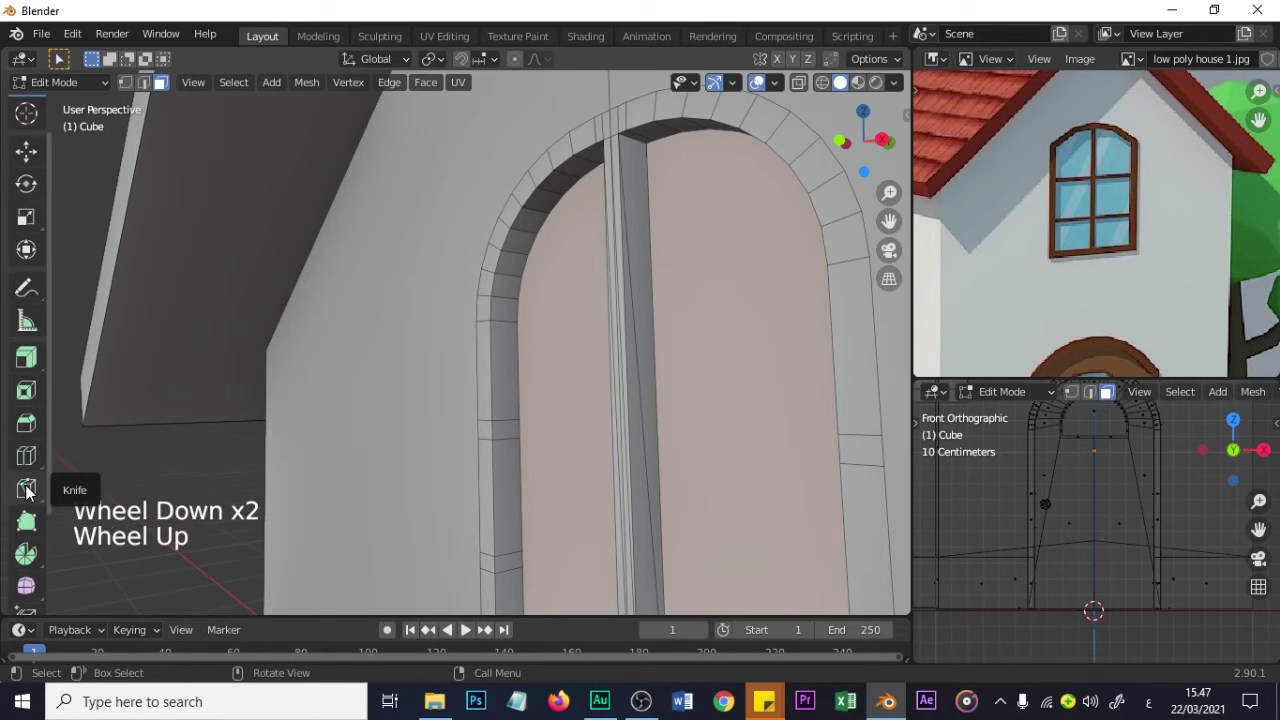
pyautogui.click(25, 487)
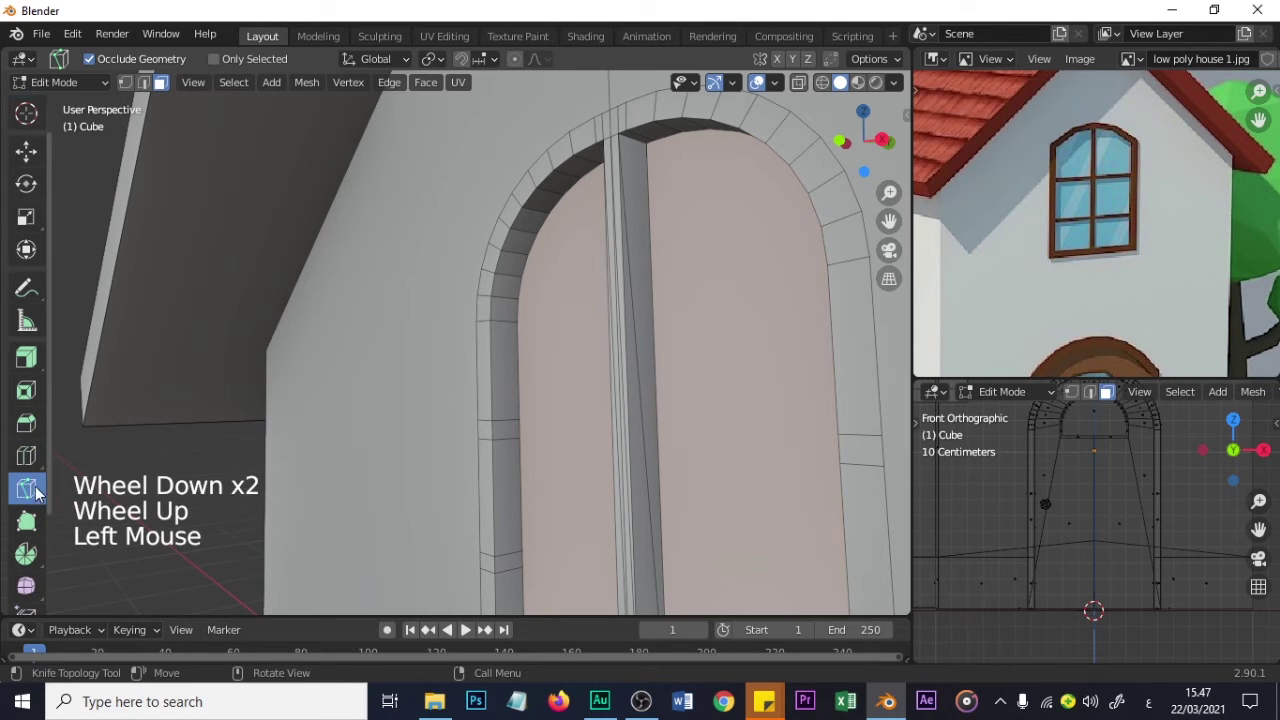
pyautogui.click(629, 414)
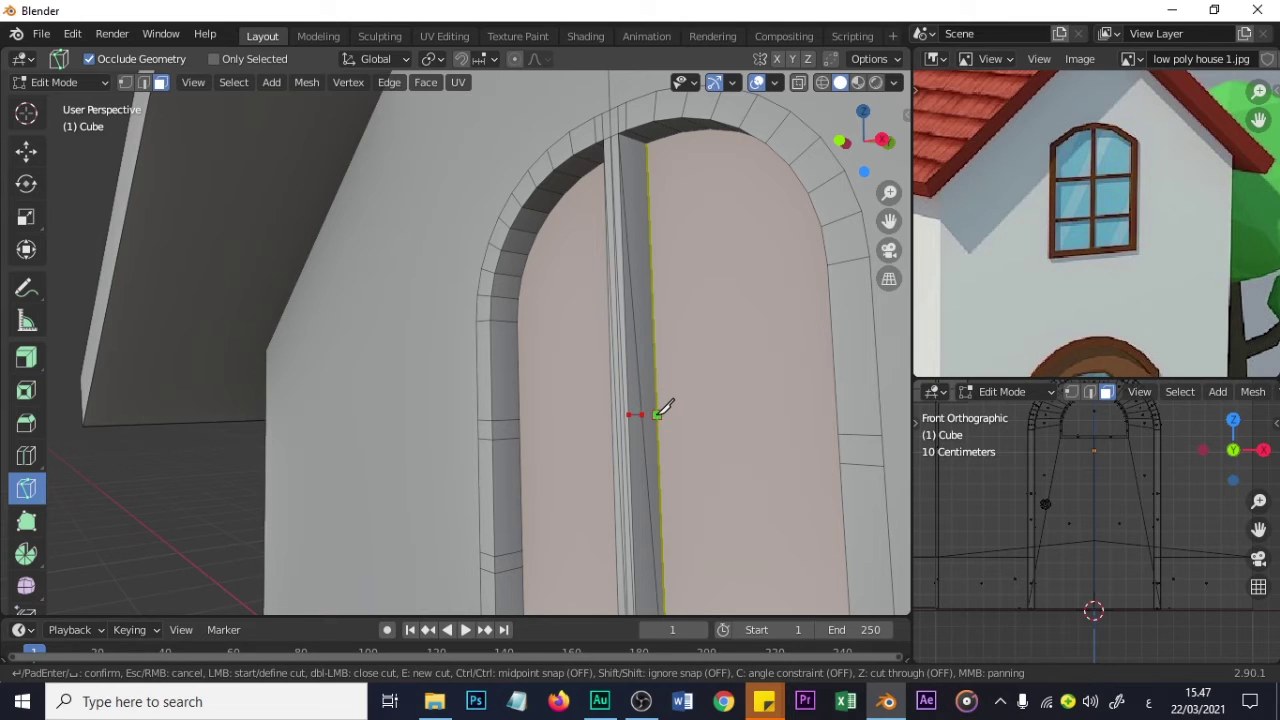
pyautogui.press('Return')
# - Knife a second cut just below the first on the bar's right side and extend both cuts to the back edge
pyautogui.scroll(2, 580, 426)
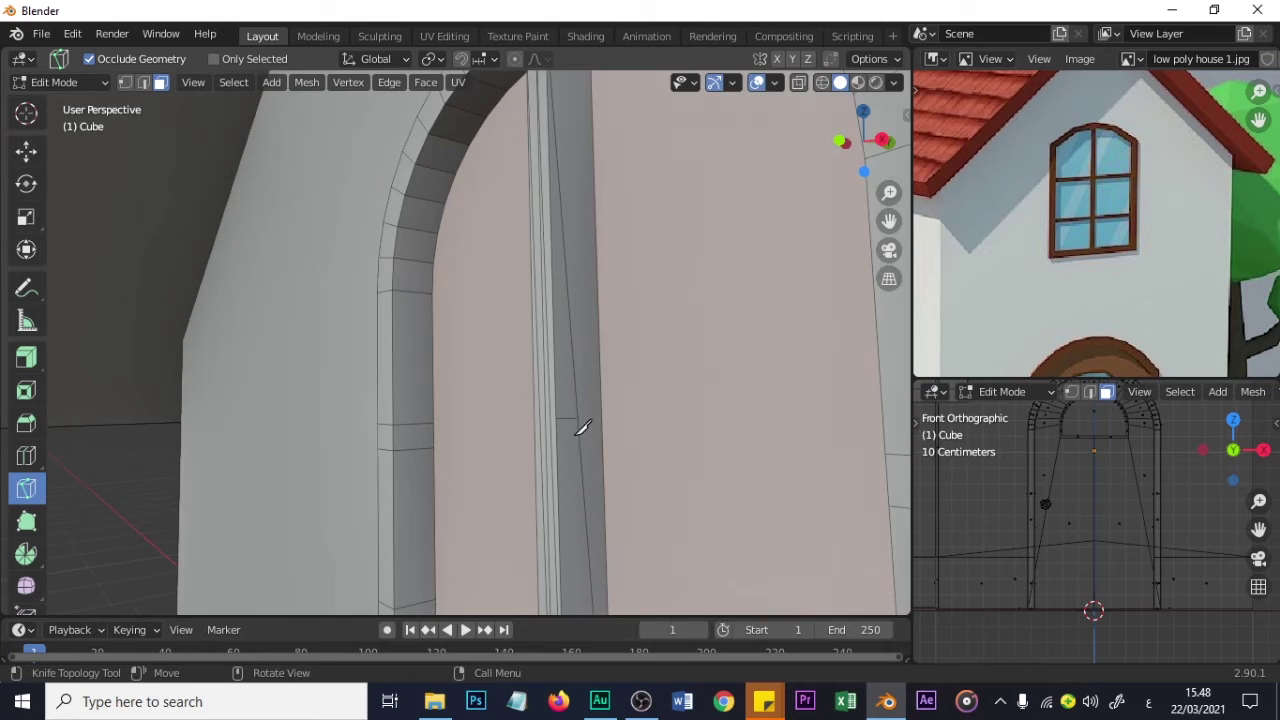
pyautogui.scroll(-2, 594, 463)
pyautogui.scroll(2, 585, 440)
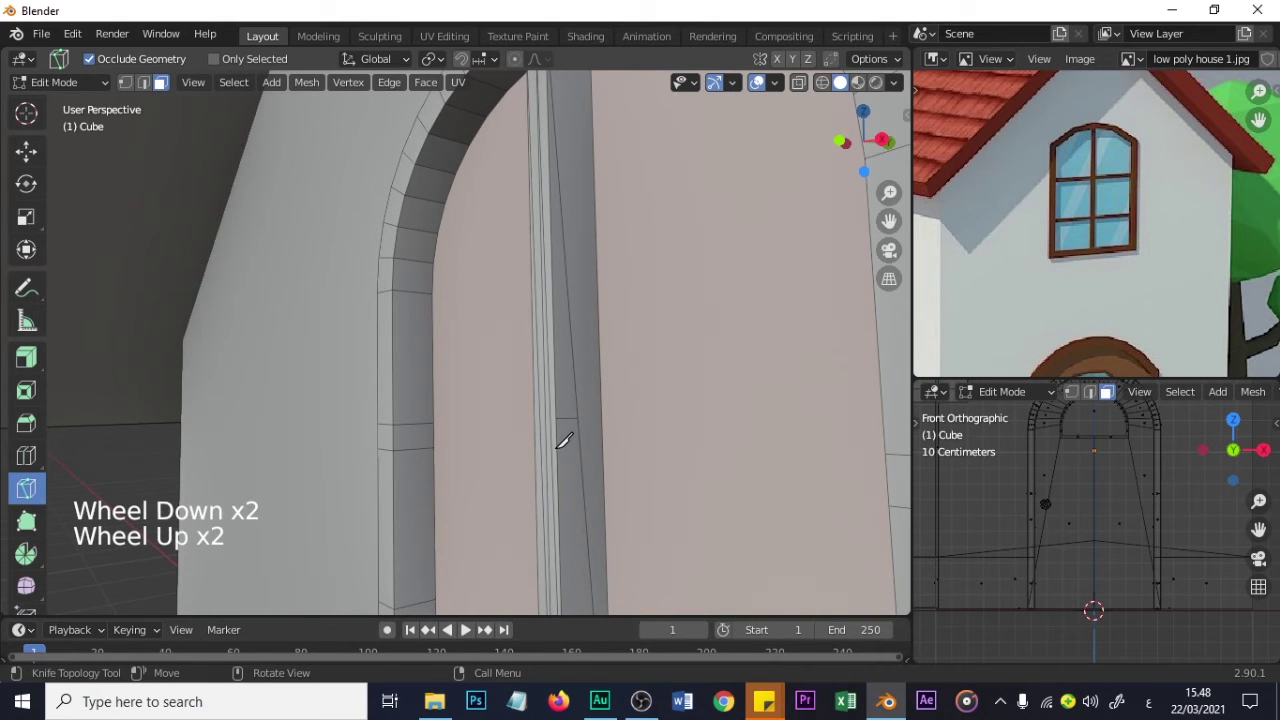
pyautogui.click(580, 448)
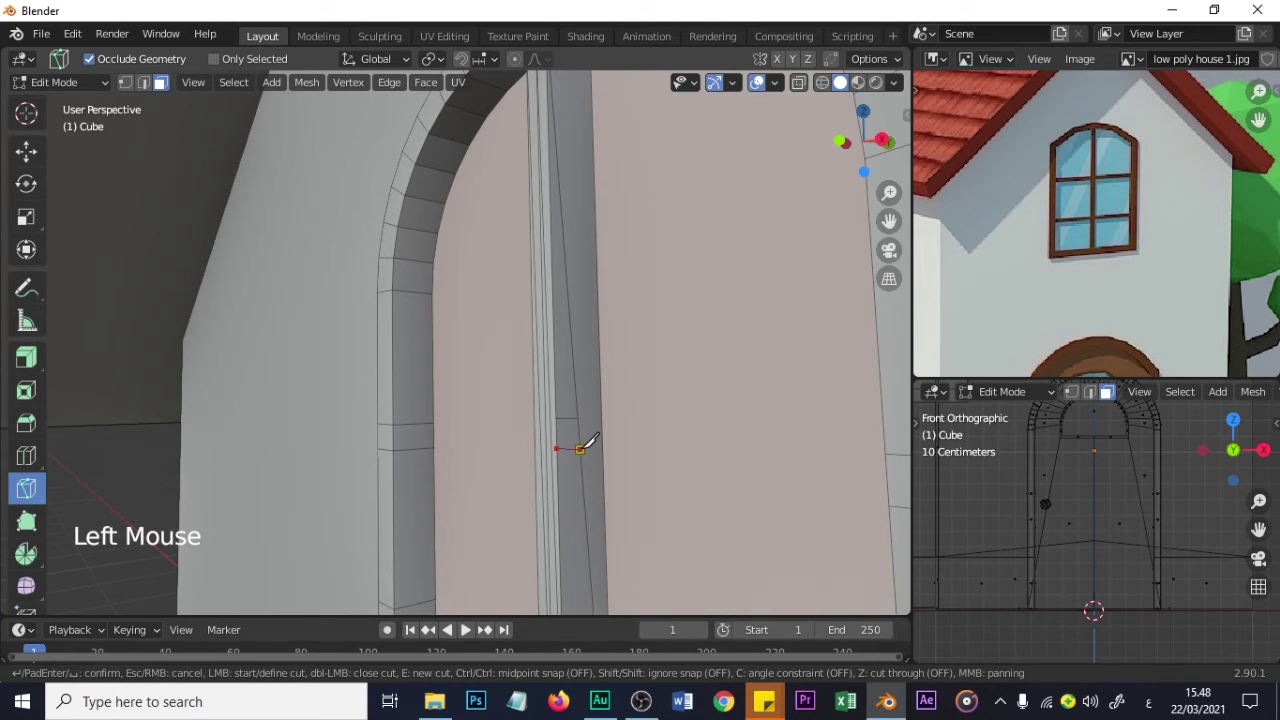
pyautogui.click(581, 447)
pyautogui.press('Return')
pyautogui.click(579, 417)
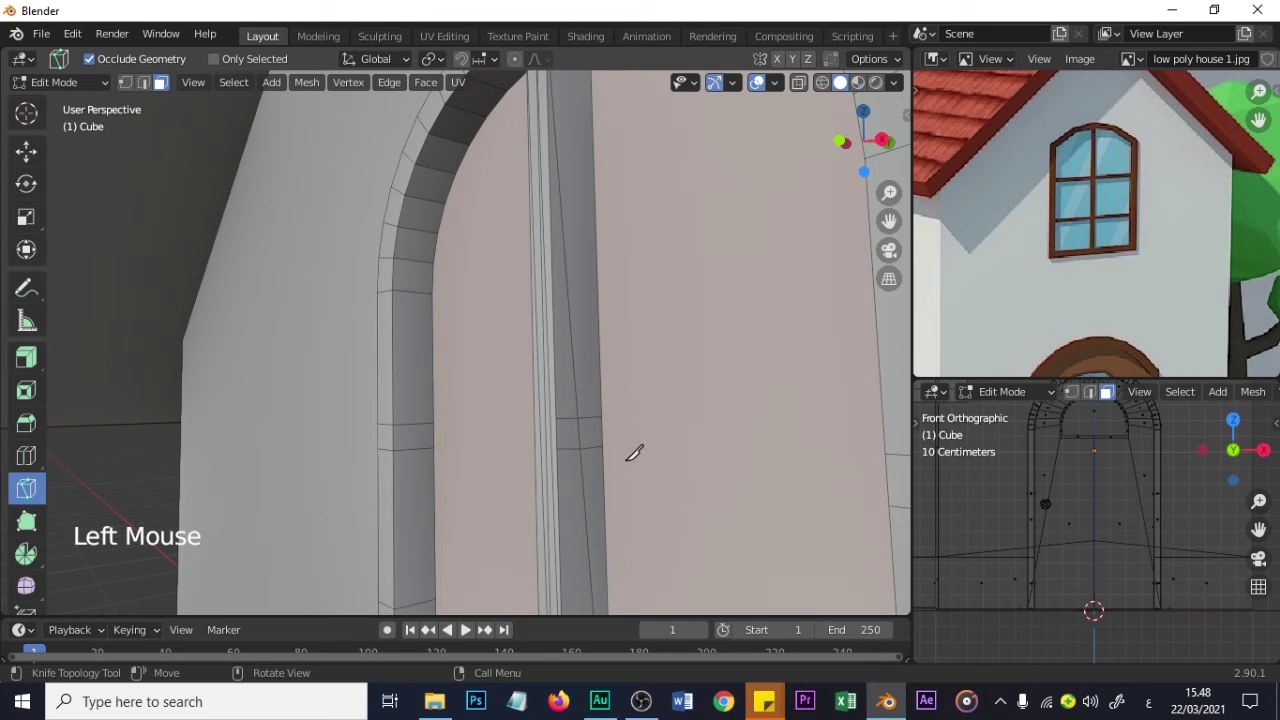
# - Knife a horizontal cut across the vertical bar's left side, from back to front edge, at the upper crossbar's height
pyautogui.scroll(-2, 620, 452)
pyautogui.scroll(2, 560, 451)
pyautogui.moveTo(520, 449); pyautogui.dragTo(714, 471, button='middle')
pyautogui.scroll(-3, 580, 463)
pyautogui.scroll(-2, 316, 443)
pyautogui.keyDown('shift'); pyautogui.moveTo(191, 423); pyautogui.dragTo(480, 410, button='middle'); pyautogui.keyUp('shift')
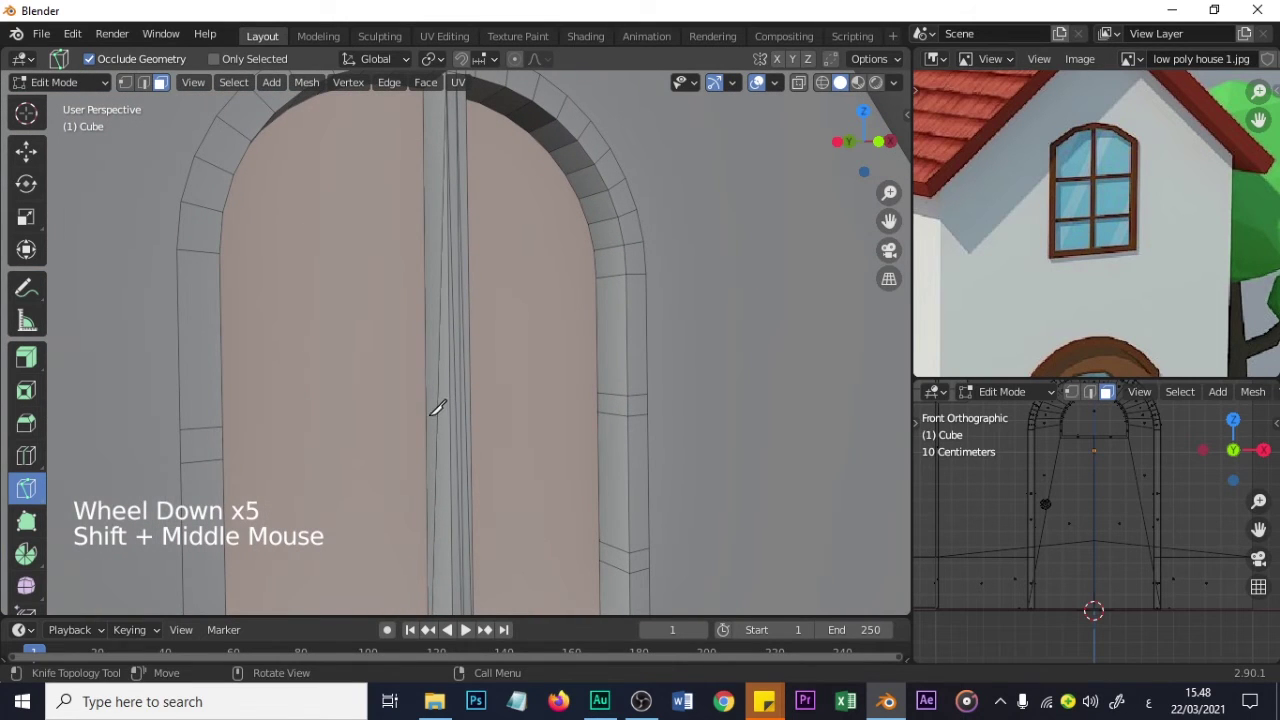
pyautogui.click(430, 412)
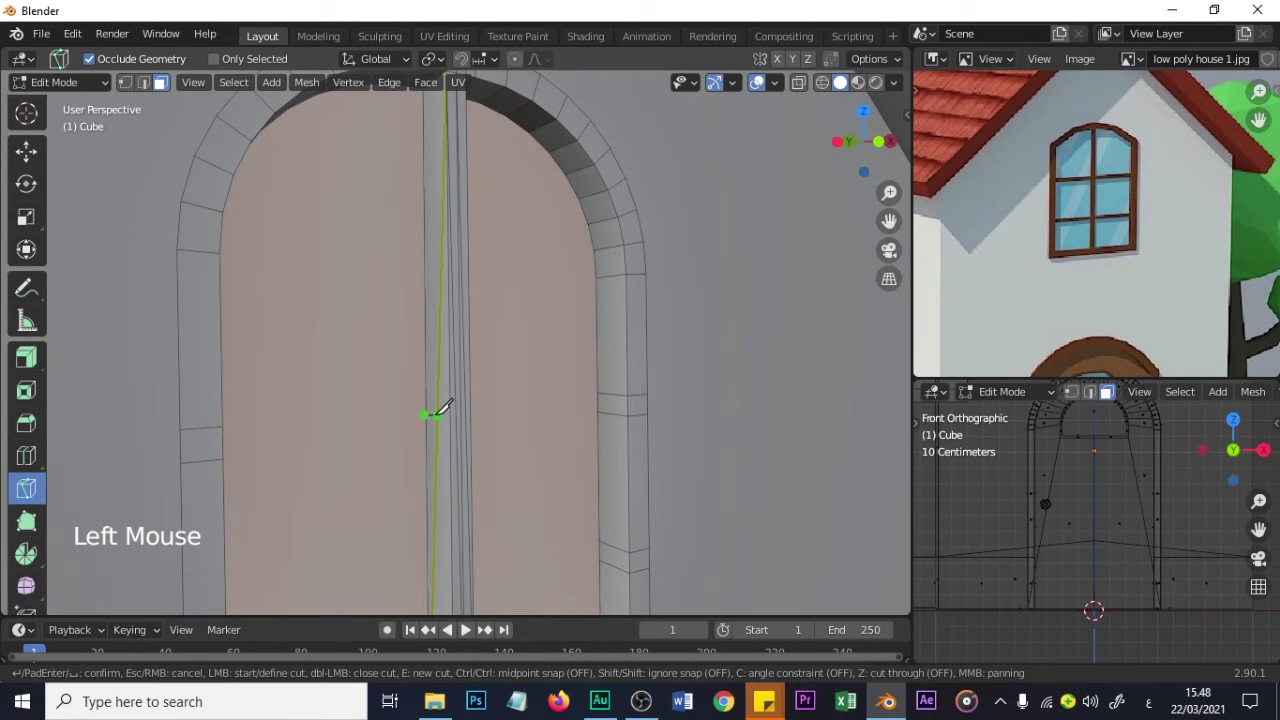
pyautogui.click(446, 412)
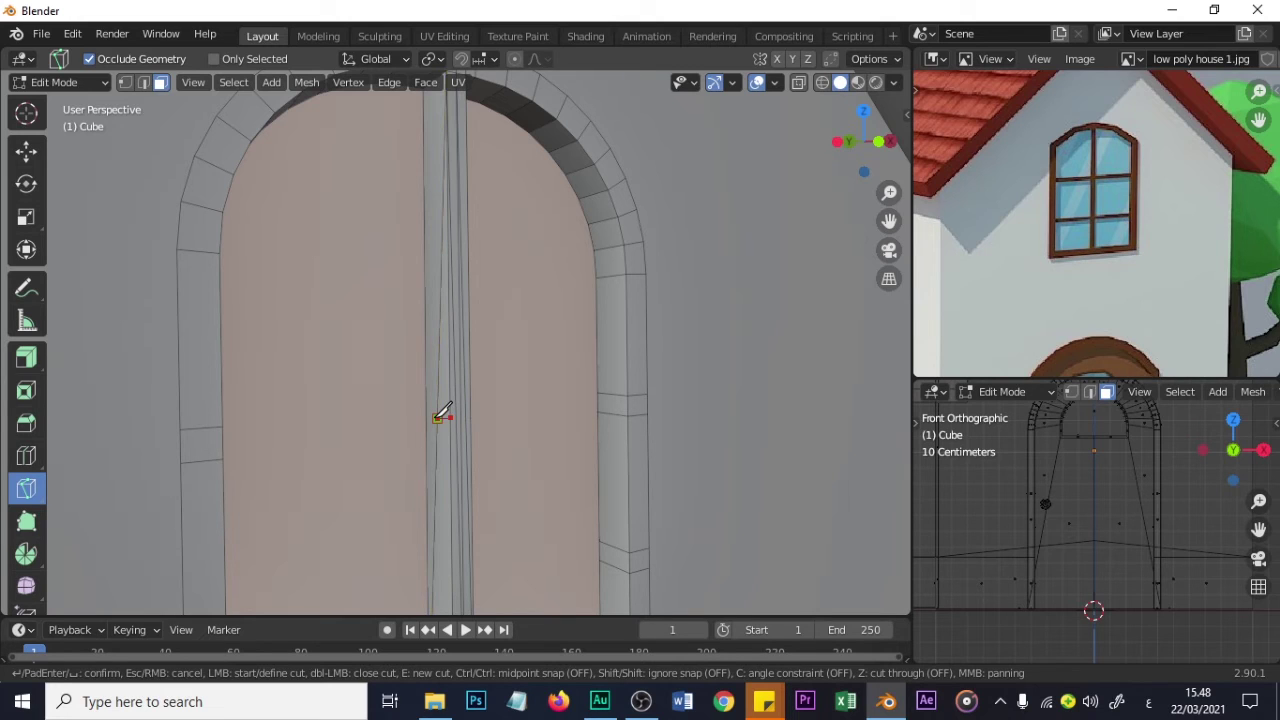
pyautogui.press('Return')
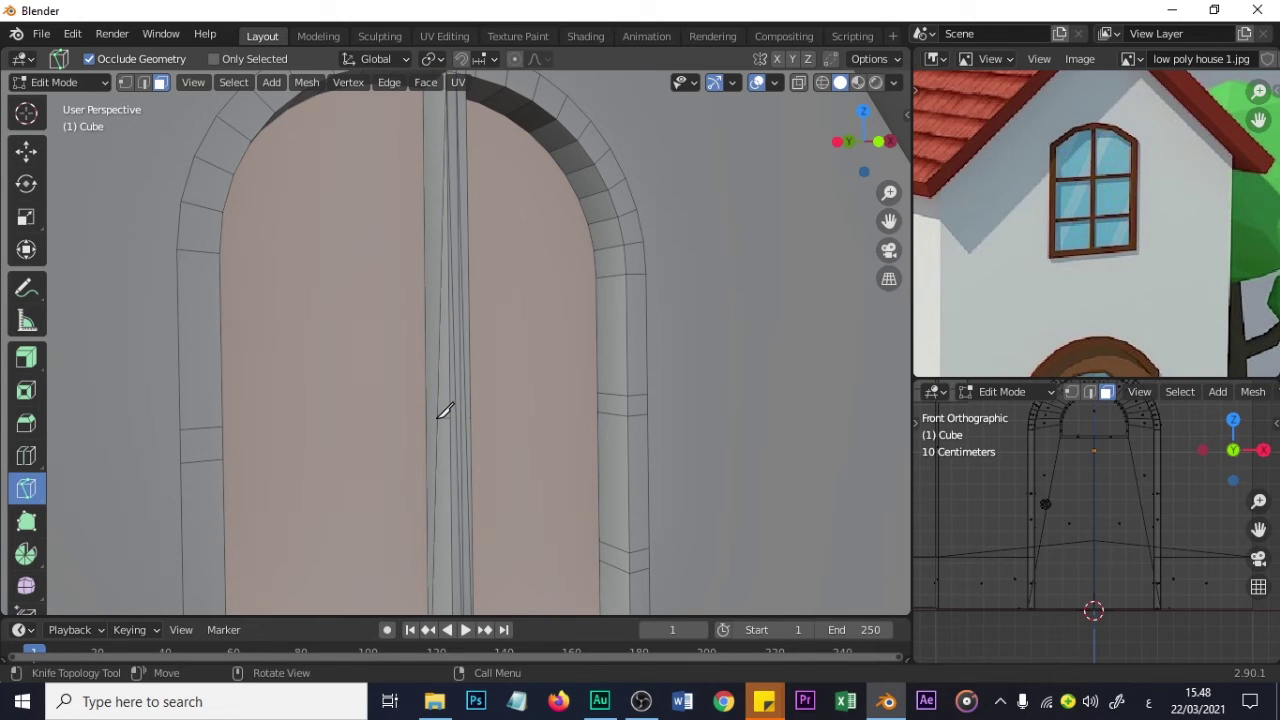
pyautogui.click(433, 417)
pyautogui.click(438, 418)
pyautogui.press('Return')
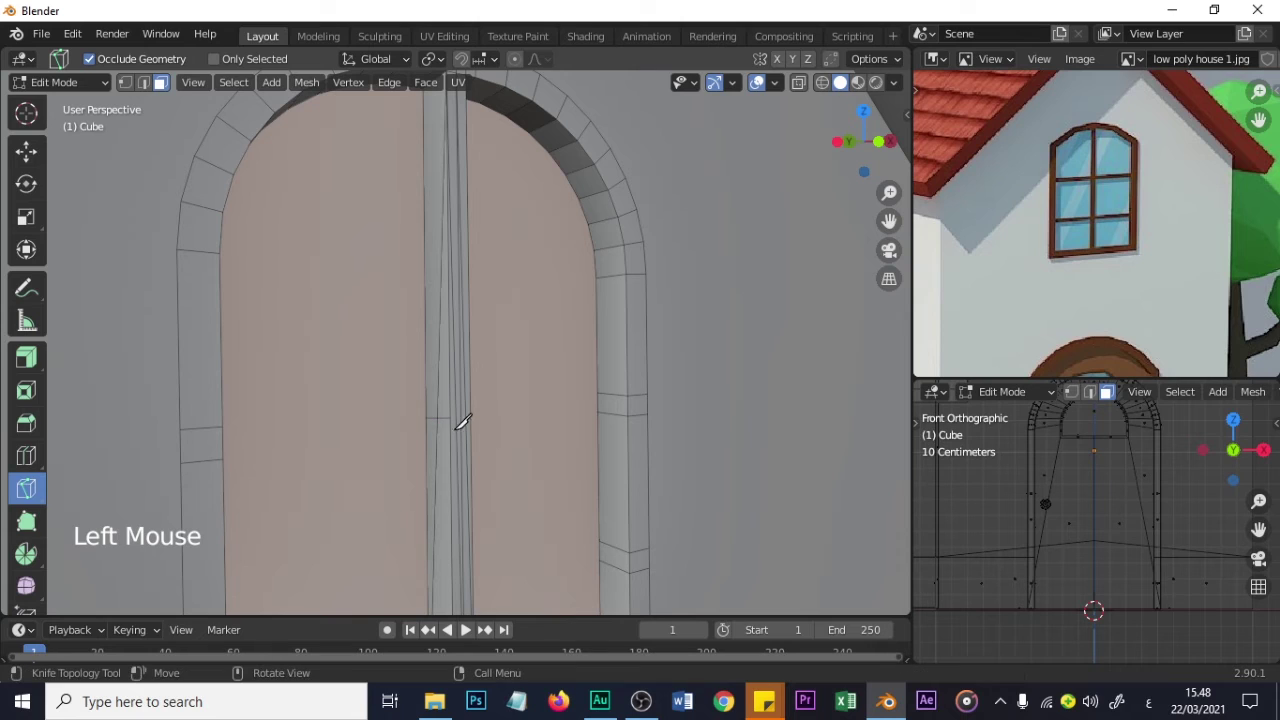
# - Knife a second horizontal cut just below the first across the vertical bar's left side, from back to front edge
pyautogui.click(441, 438)
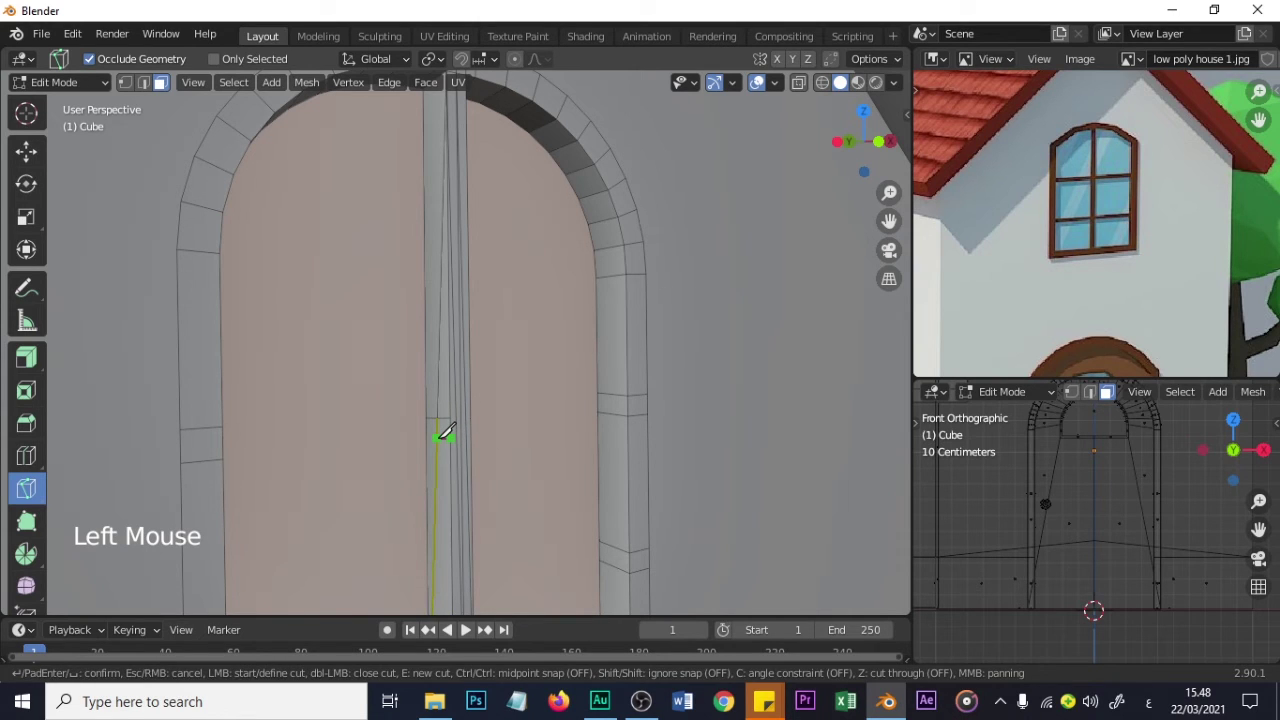
pyautogui.click(446, 432)
pyautogui.press('Return')
pyautogui.click(446, 430)
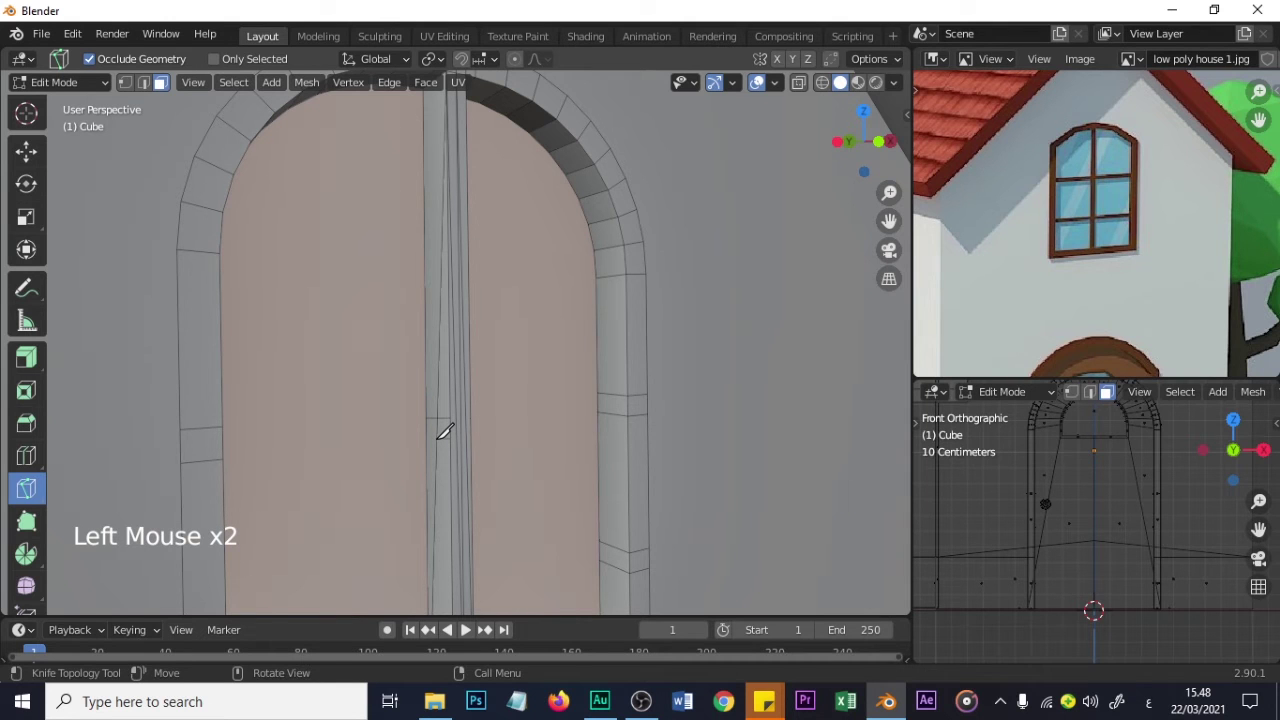
pyautogui.click(430, 428)
pyautogui.scroll(-2, 462, 428)
pyautogui.moveTo(463, 437); pyautogui.dragTo(331, 423, button='middle')
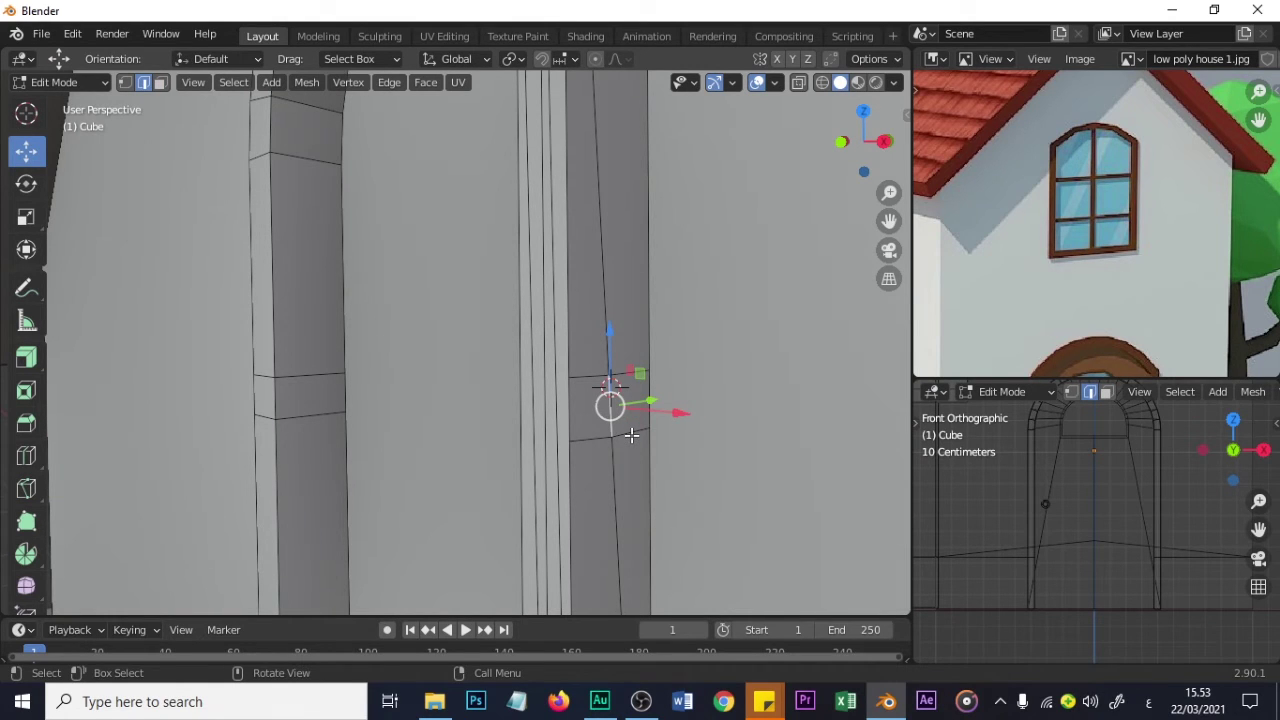
# - Dissolve the diagonal edge segment between the two horizontal cuts on the vertical bar's right side
pyautogui.scroll(1, 631, 435)
pyautogui.moveTo(615, 436); pyautogui.dragTo(560, 517, button='middle')
pyautogui.scroll(-3, 560, 517)
pyautogui.scroll(3, 565, 344)
pyautogui.moveTo(565, 344); pyautogui.dragTo(625, 447, button='middle')
pyautogui.scroll(-2, 542, 470)
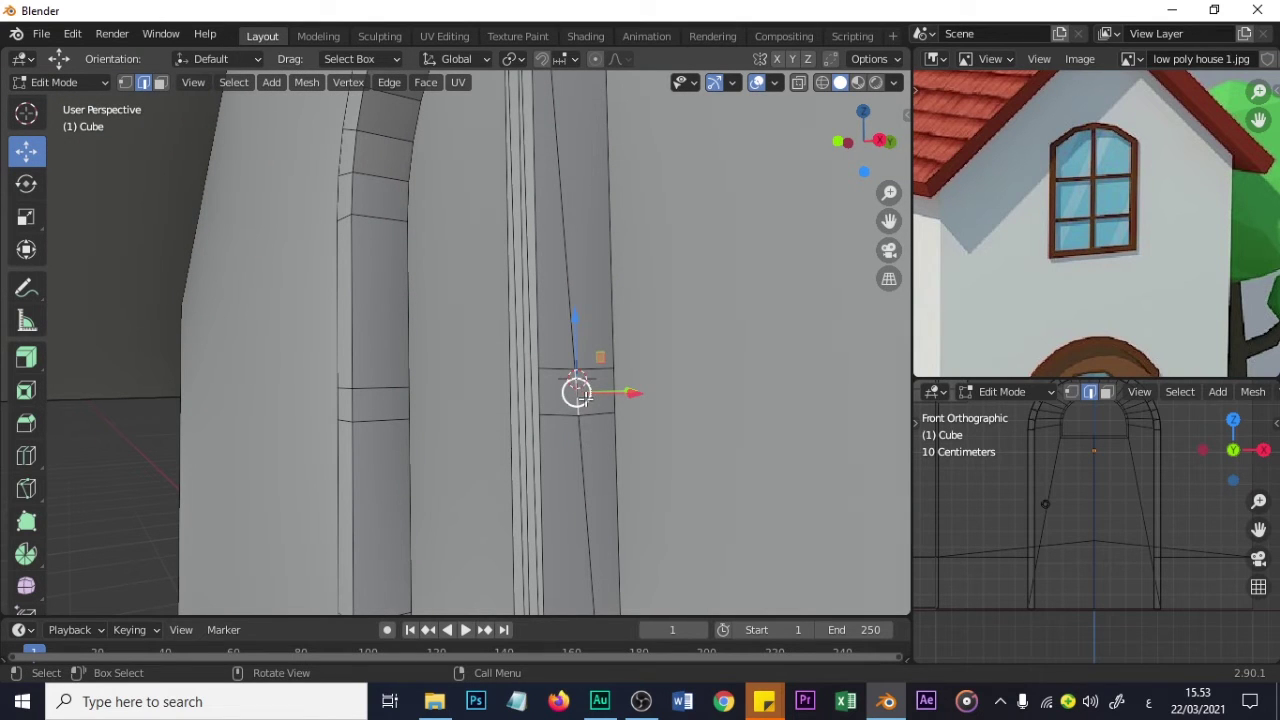
pyautogui.moveTo(576, 393); pyautogui.dragTo(728, 440, button='middle')
pyautogui.moveTo(676, 382); pyautogui.dragTo(604, 415, button='middle')
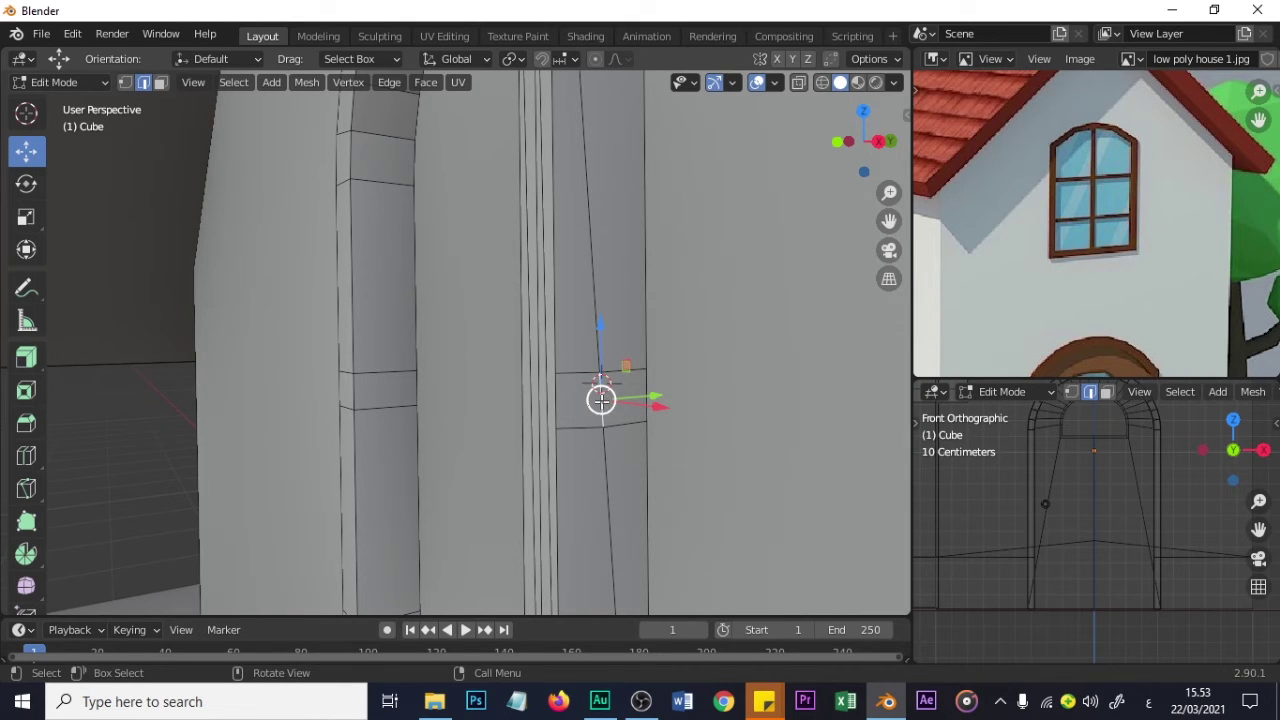
pyautogui.rightClick(601, 400)
pyautogui.press('x')
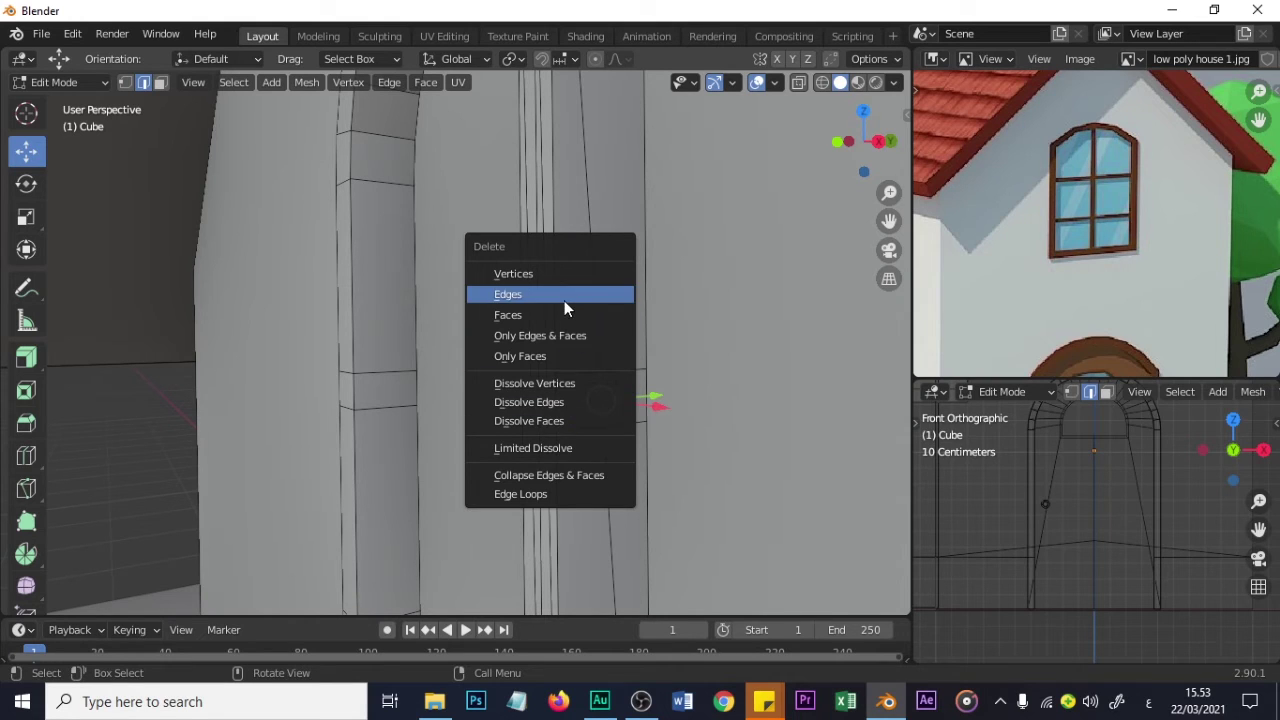
pyautogui.click(560, 404)
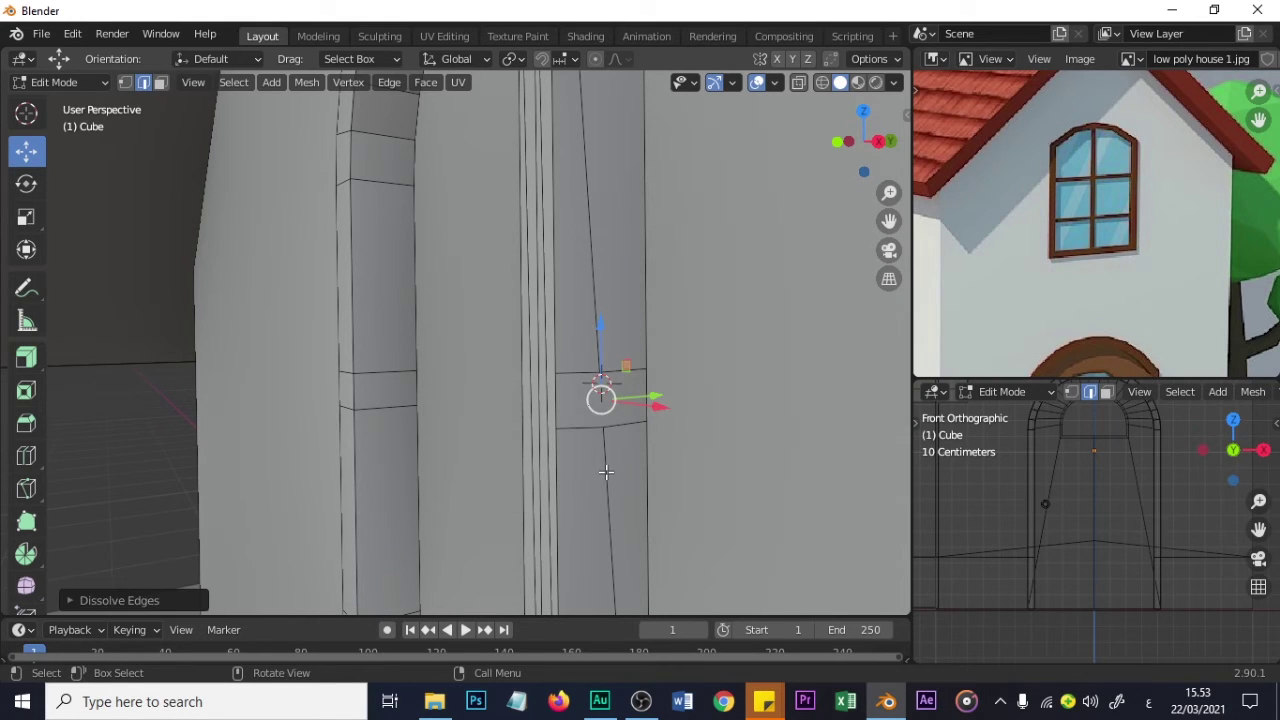
# - Dissolve the remaining diagonal edges below and above the two cuts on the vertical bar's right side
pyautogui.click(605, 472)
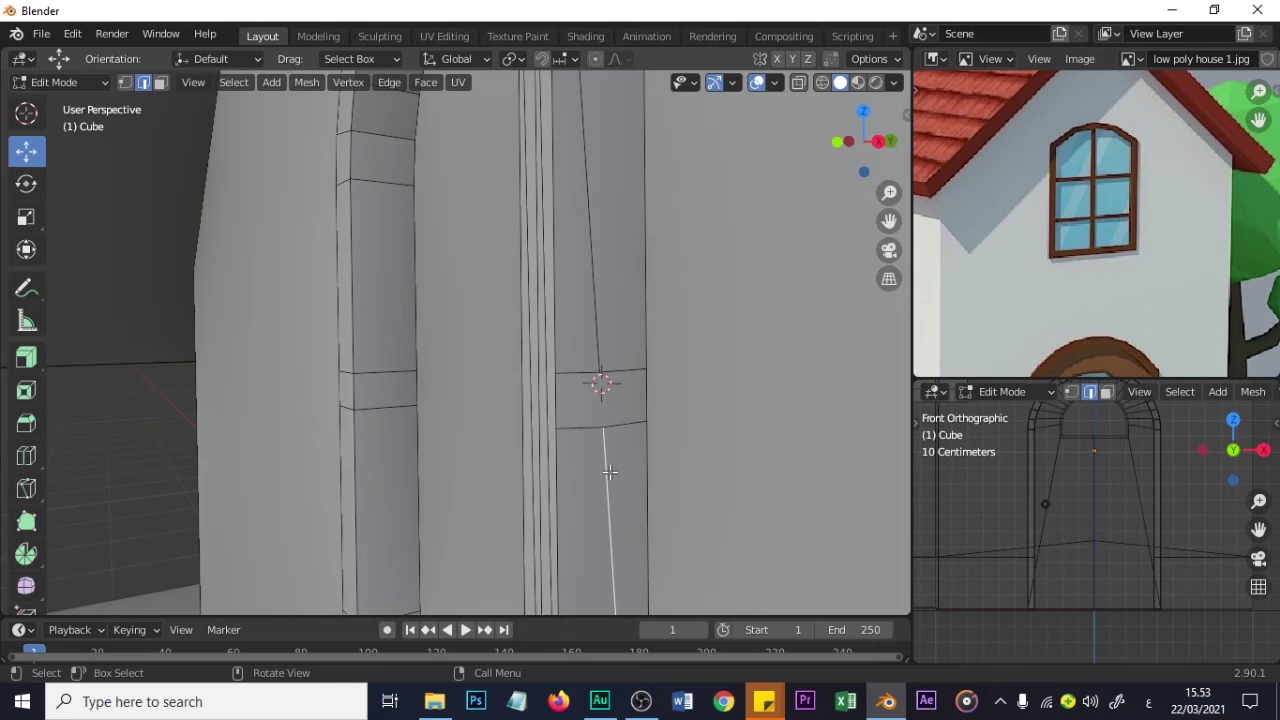
pyautogui.press('x')
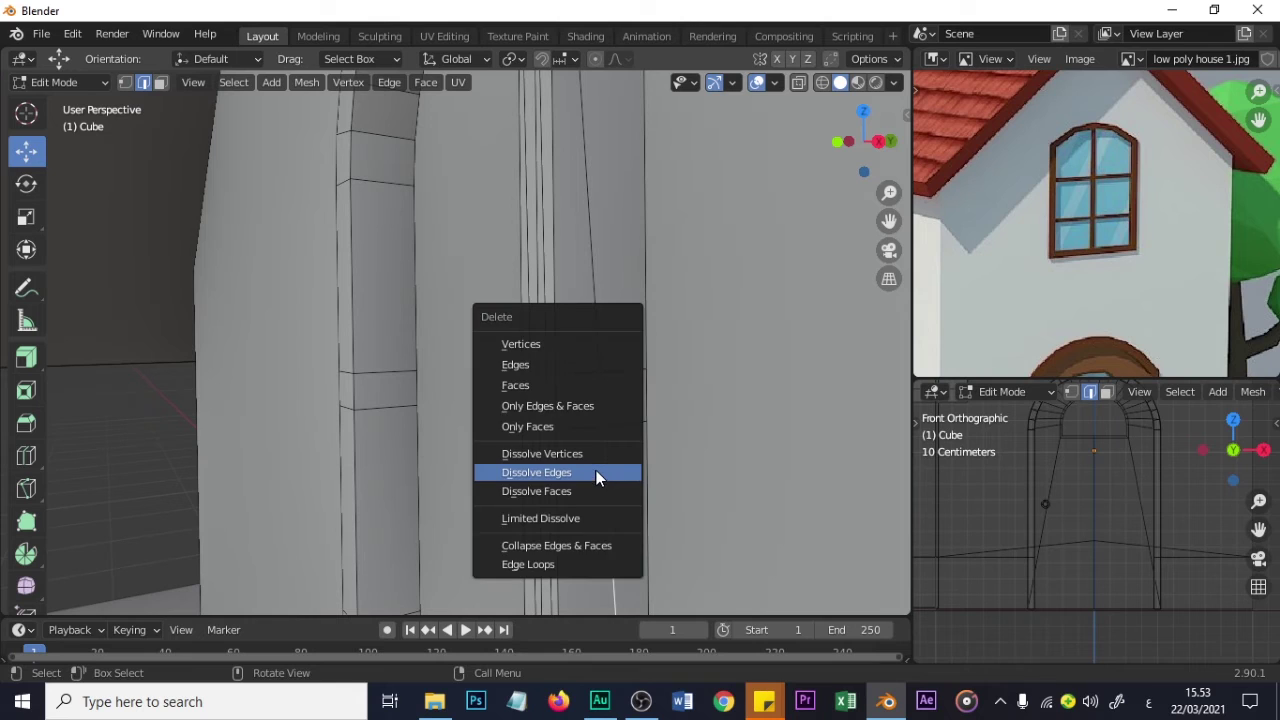
pyautogui.click(598, 471)
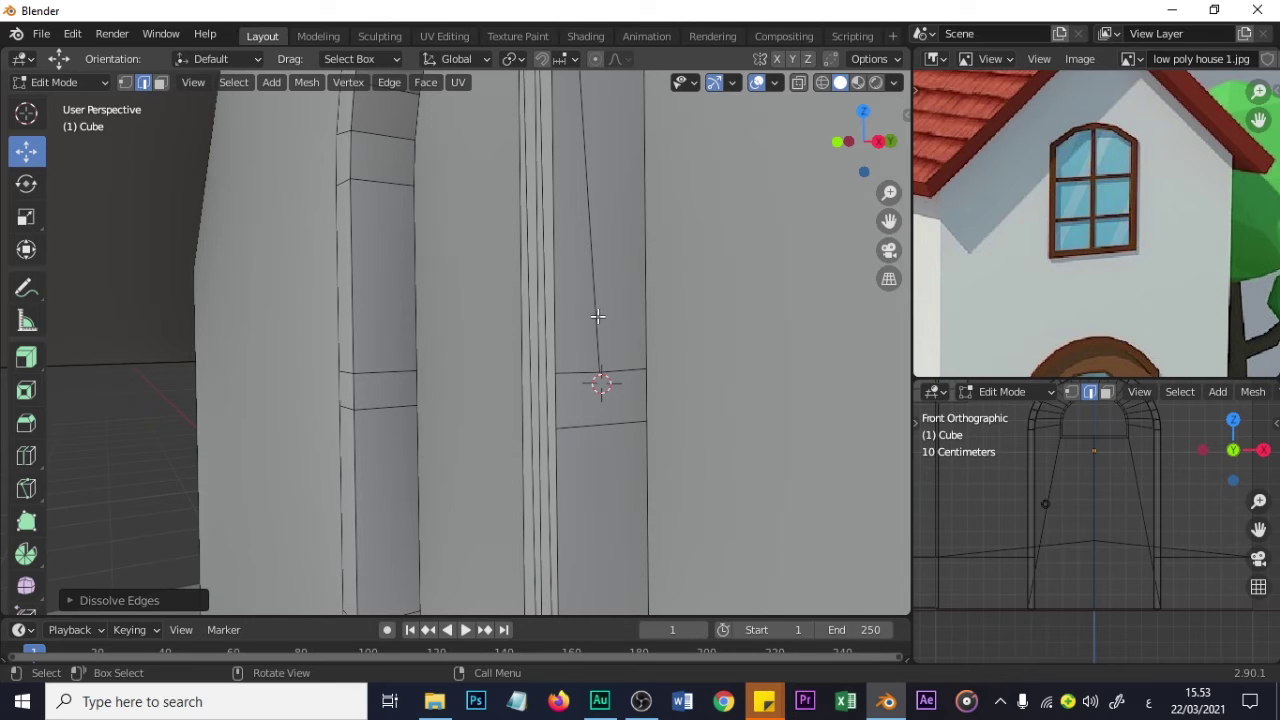
pyautogui.click(597, 316)
pyautogui.press('x')
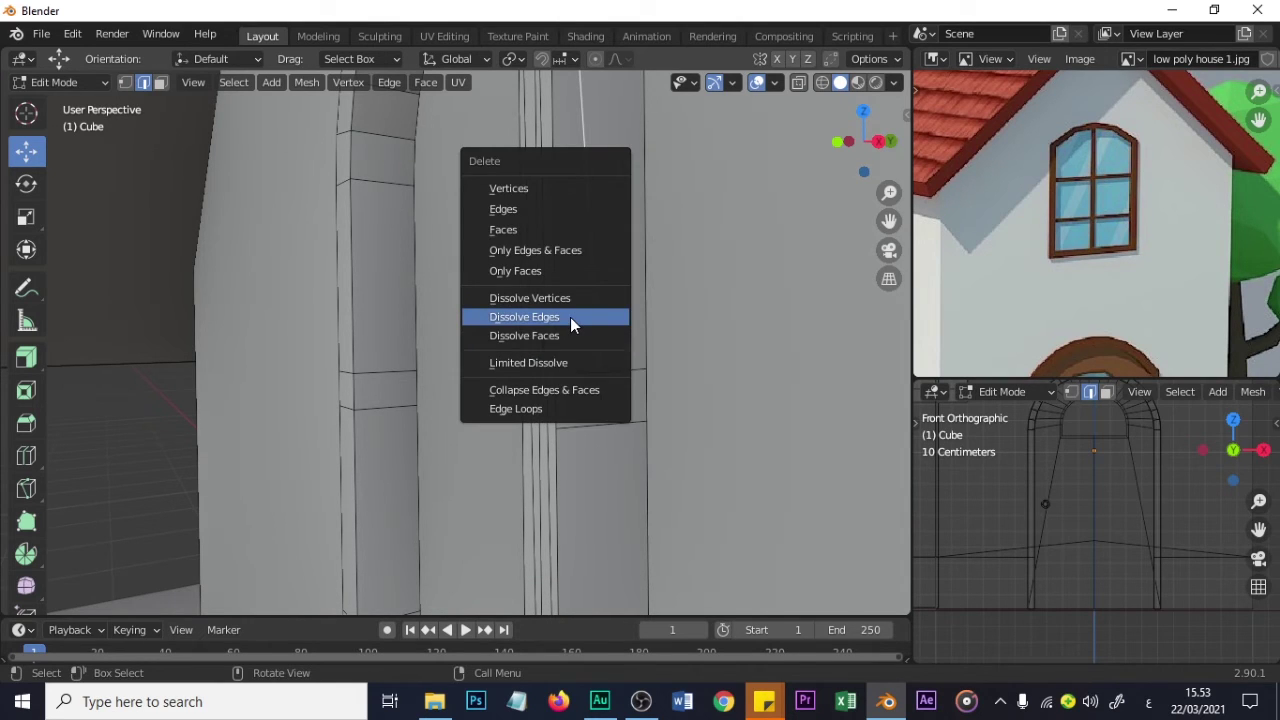
pyautogui.click(570, 317)
# - Dissolve the three extra lengthwise edges on the vertical bar's front face
pyautogui.scroll(-2, 585, 452)
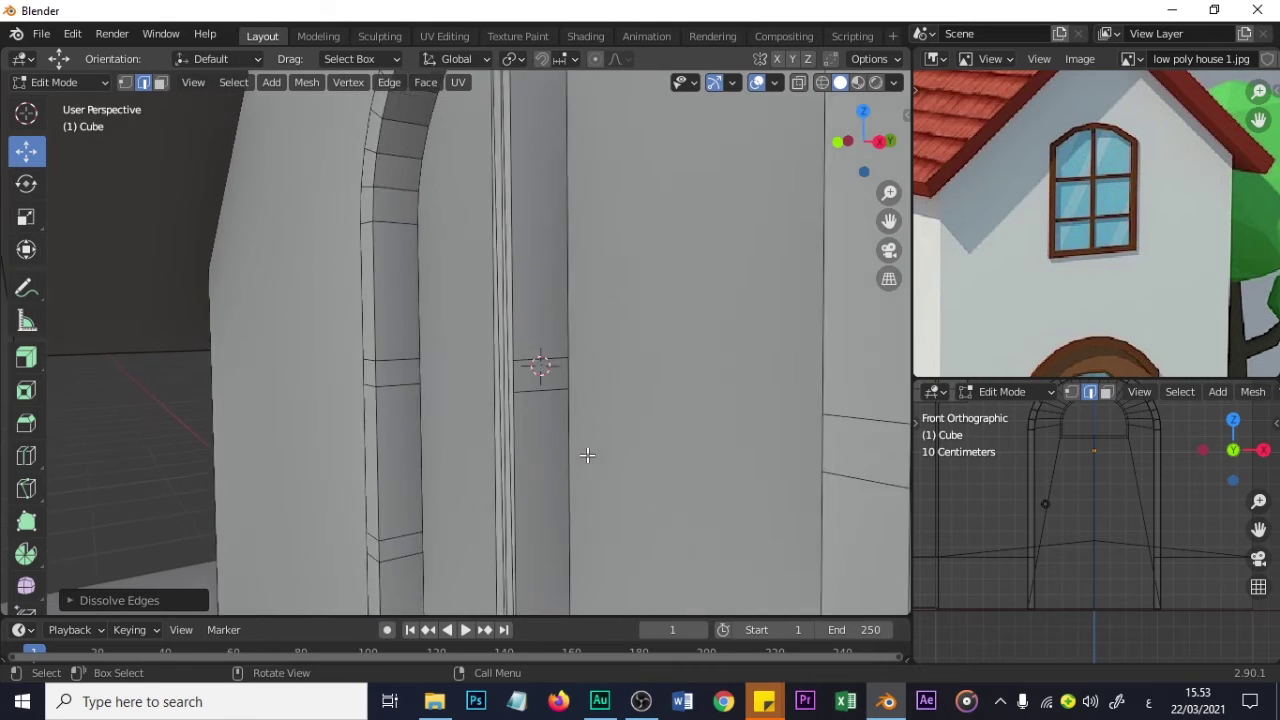
pyautogui.scroll(-1, 587, 455)
pyautogui.moveTo(494, 452); pyautogui.dragTo(648, 456, button='middle')
pyautogui.scroll(3, 484, 365)
pyautogui.scroll(1, 468, 362)
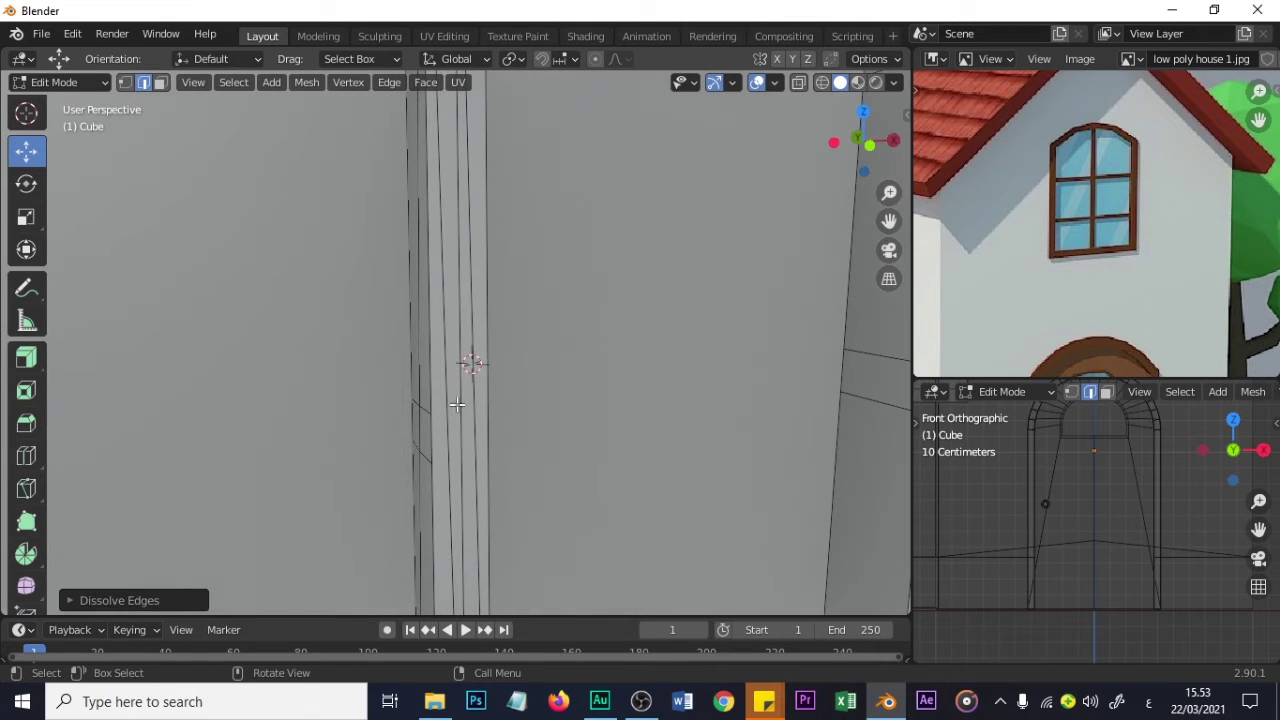
pyautogui.click(445, 405)
pyautogui.press('x')
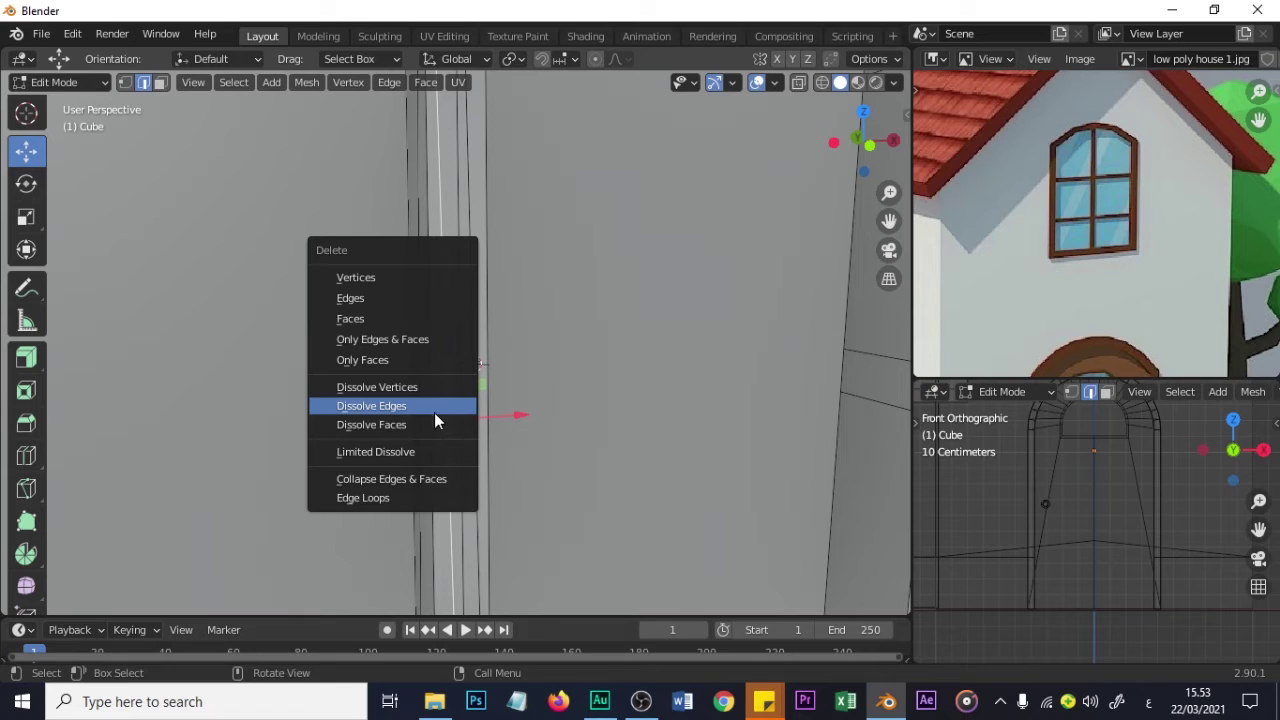
pyautogui.click(415, 405)
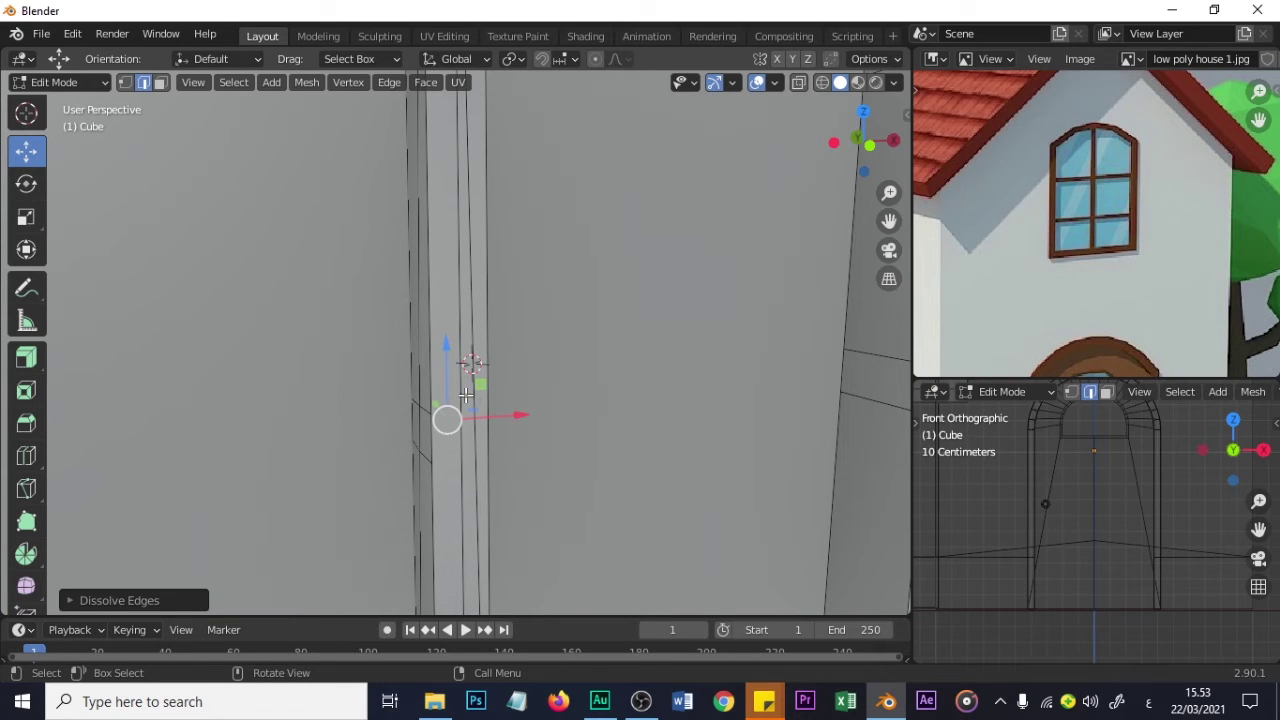
pyautogui.click(466, 395)
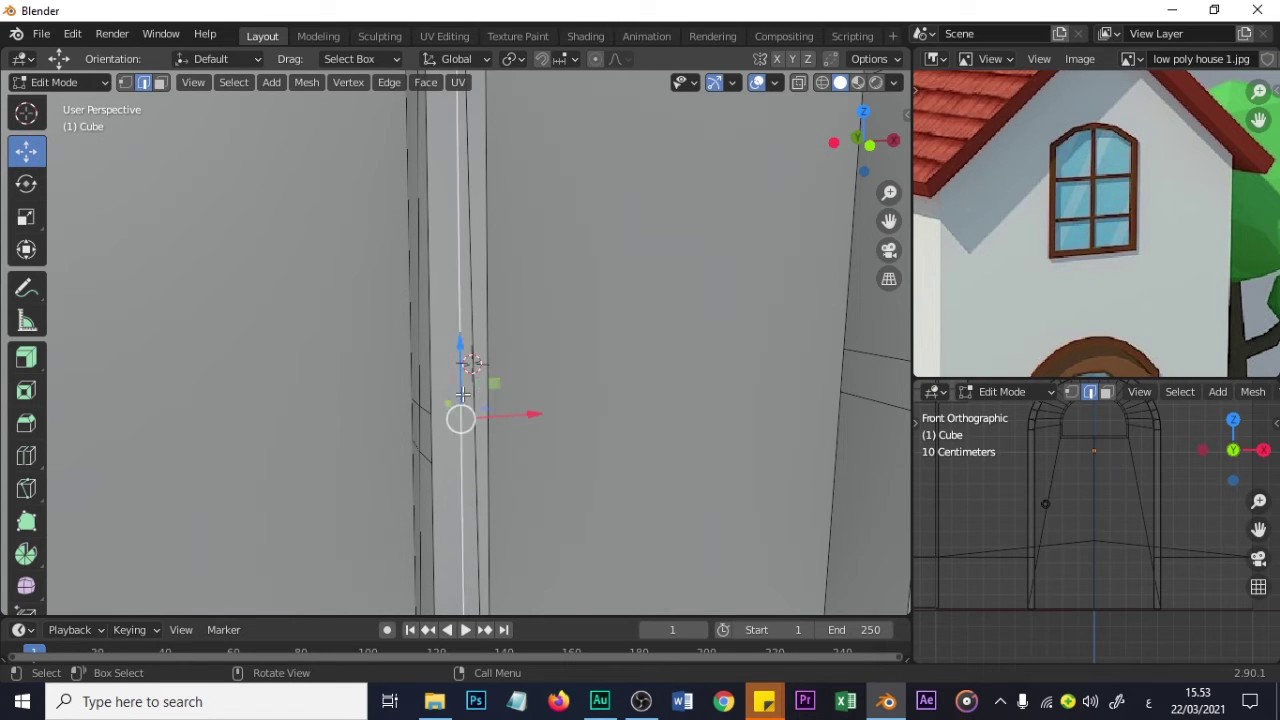
pyautogui.press('x')
pyautogui.click(451, 395)
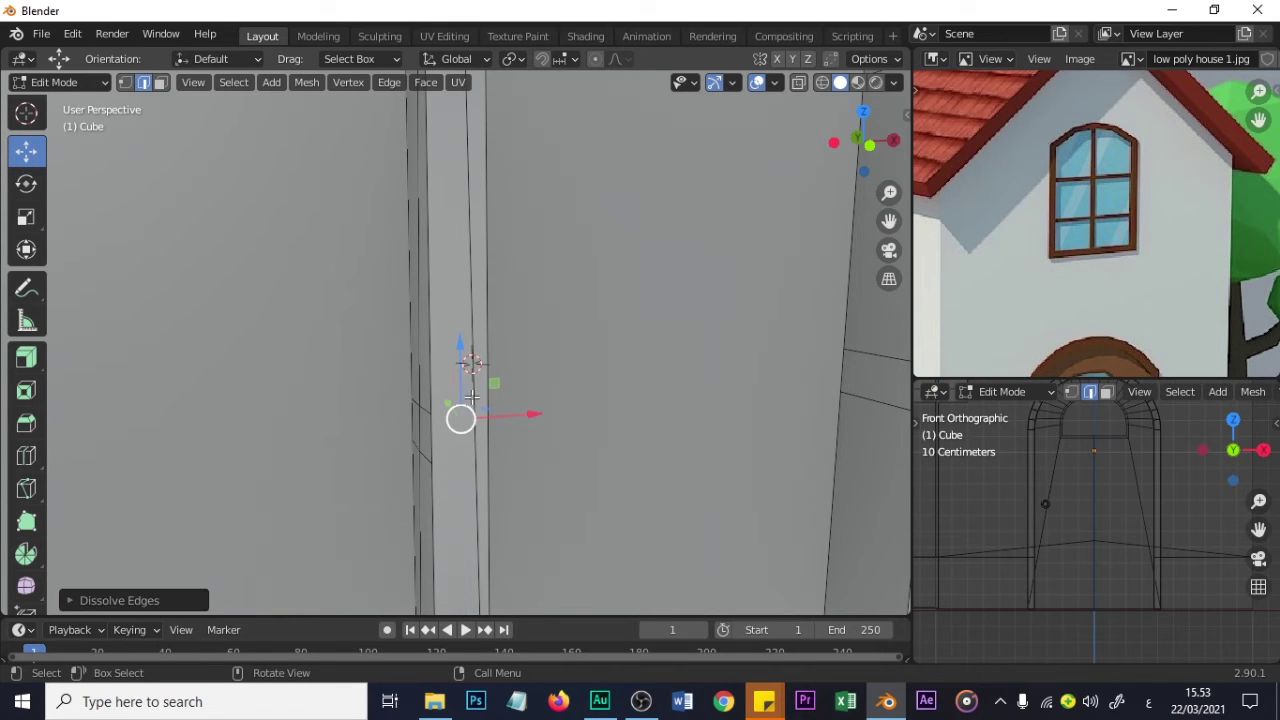
pyautogui.click(471, 398)
pyautogui.press('x')
pyautogui.click(456, 405)
# - Dissolve the diagonal edge segments above, between and below the two cuts on the vertical bar's left side
pyautogui.moveTo(456, 405); pyautogui.dragTo(397, 414, button='middle')
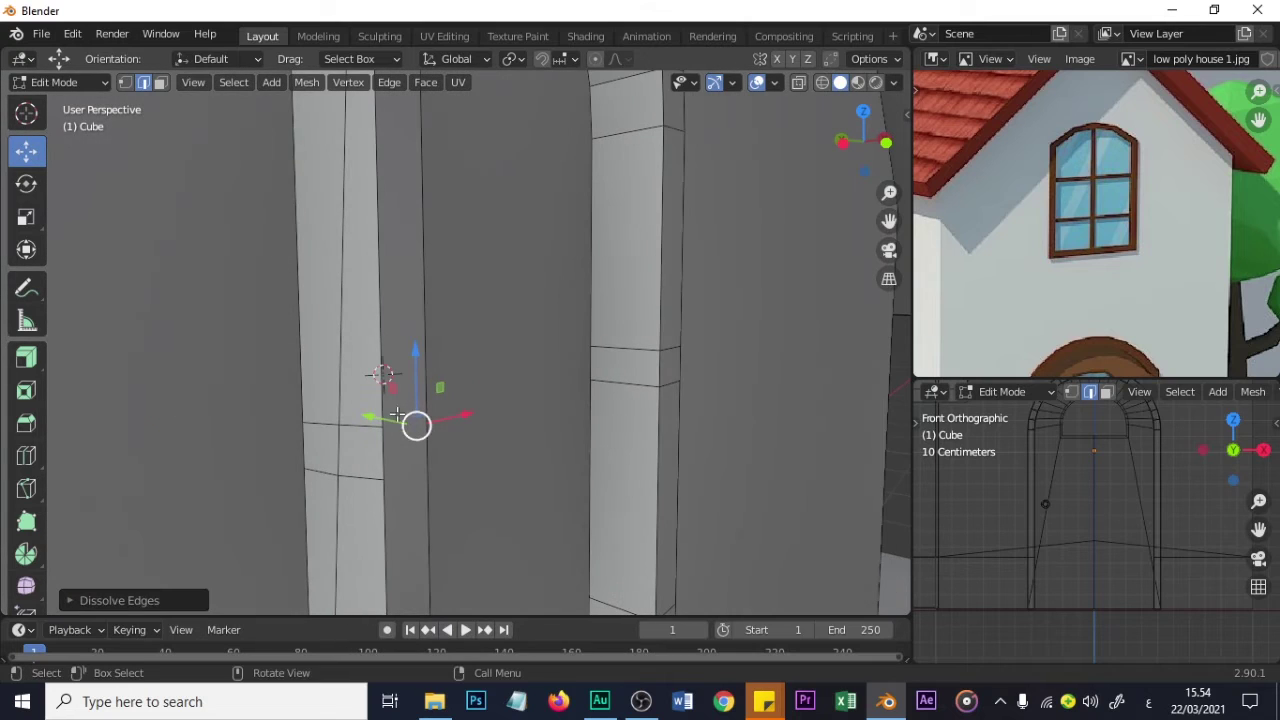
pyautogui.click(335, 383)
pyautogui.press('x')
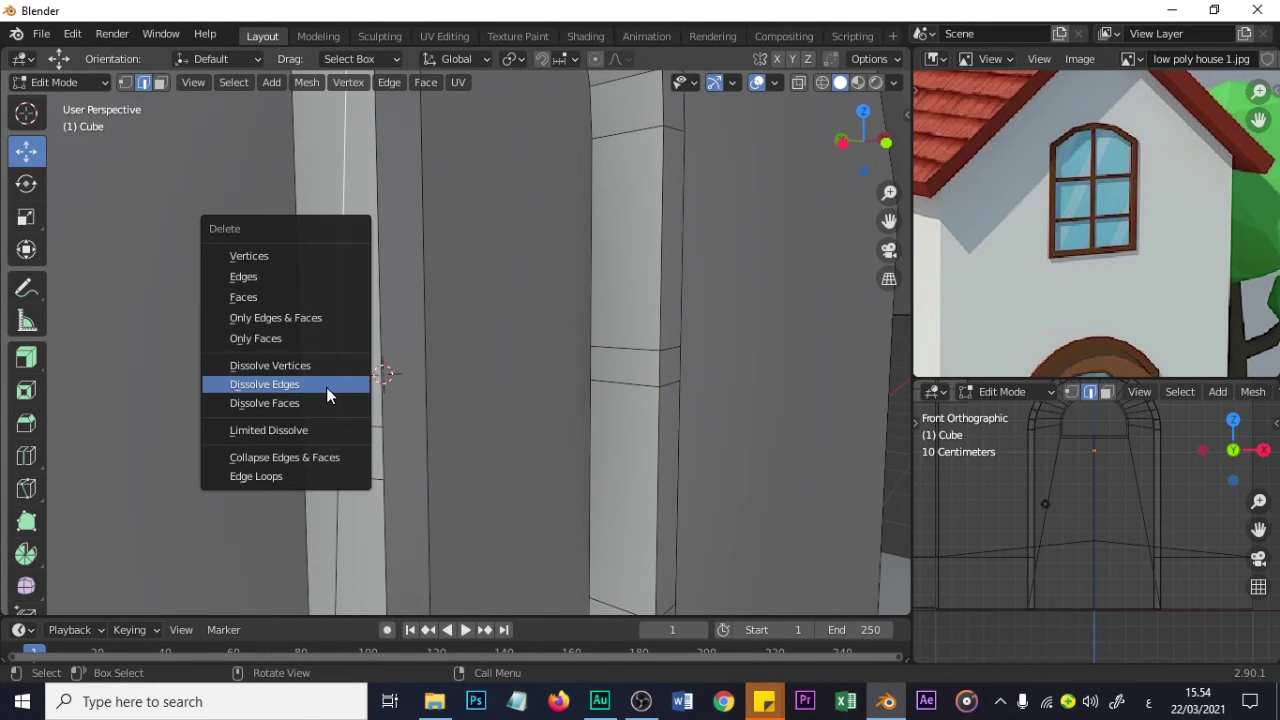
pyautogui.click(327, 394)
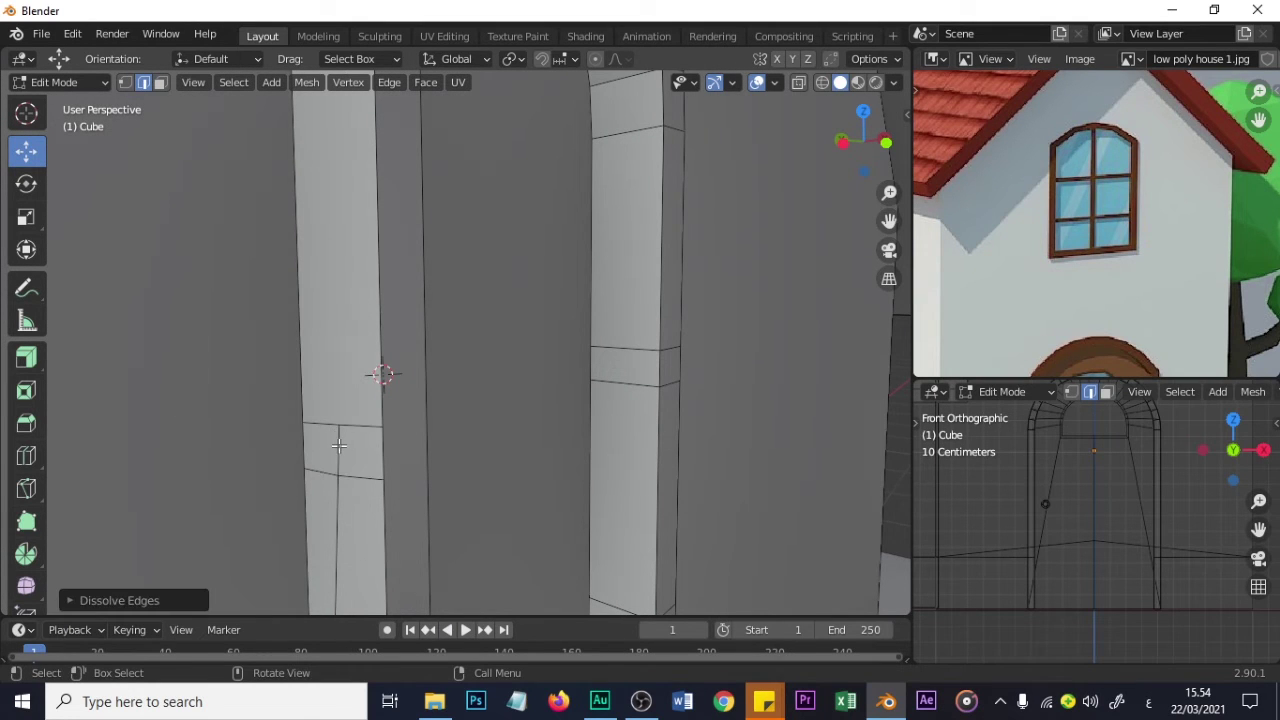
pyautogui.press('x')
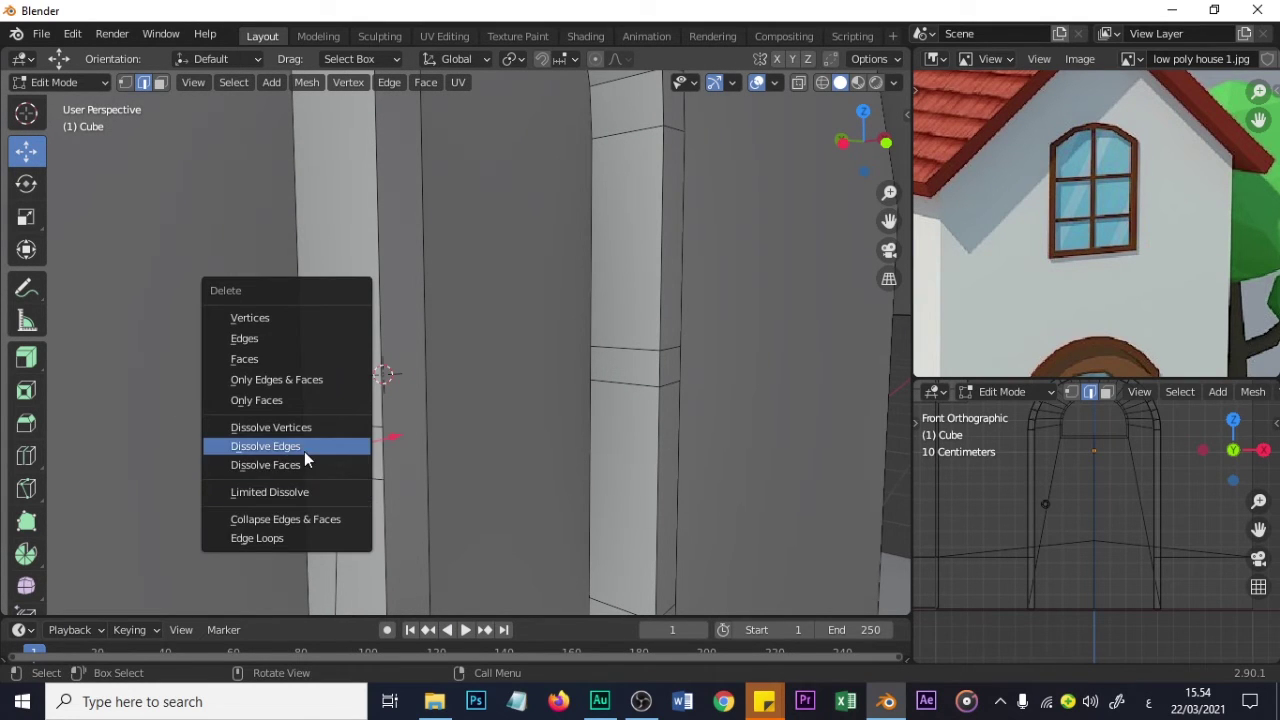
pyautogui.click(314, 451)
pyautogui.click(336, 505)
pyautogui.press('x')
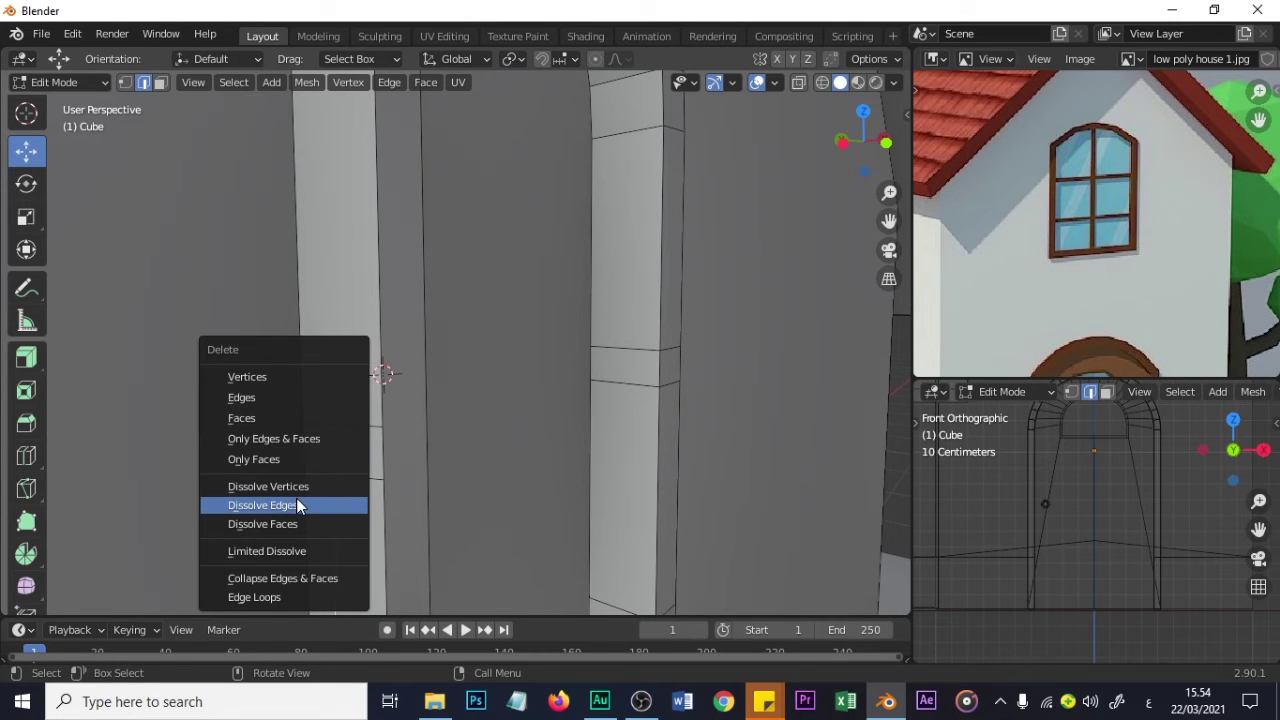
pyautogui.click(297, 505)
# - Bridge the narrow face on the vertical bar's right side to the matching upper face on the window frame's right inner side
pyautogui.moveTo(420, 463); pyautogui.dragTo(488, 431, button='middle')
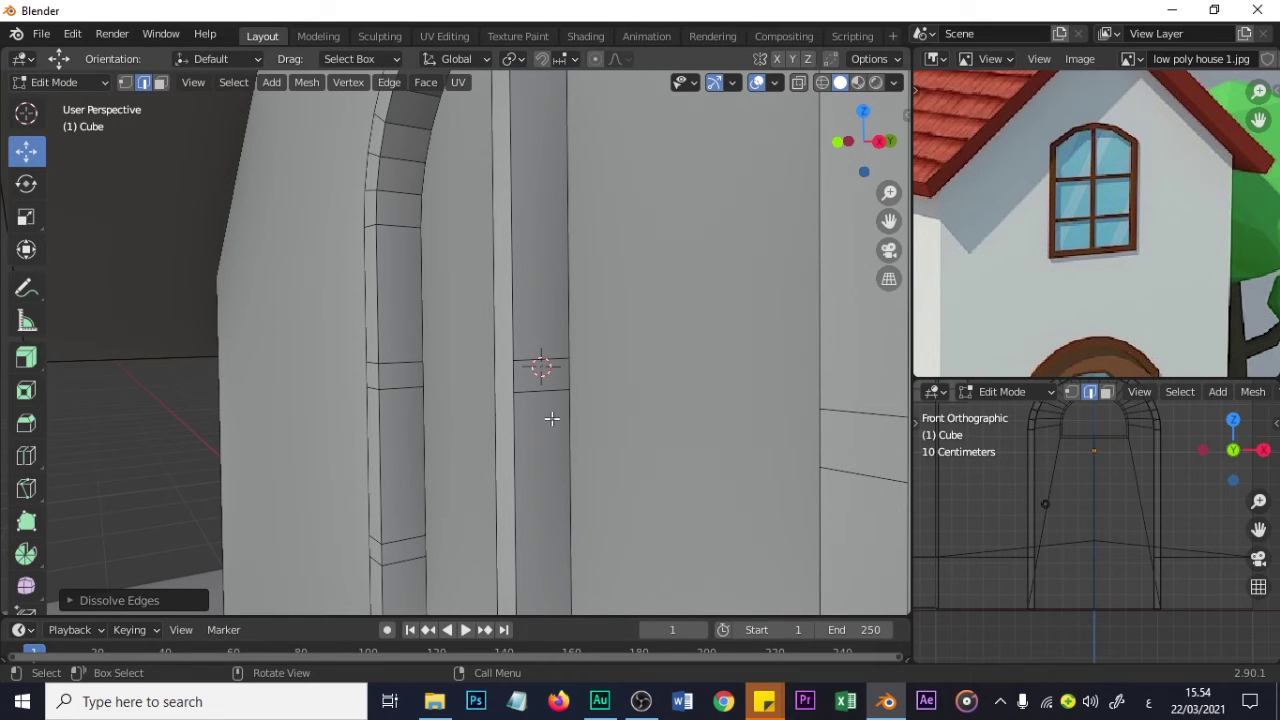
pyautogui.scroll(-4, 1100, 485)
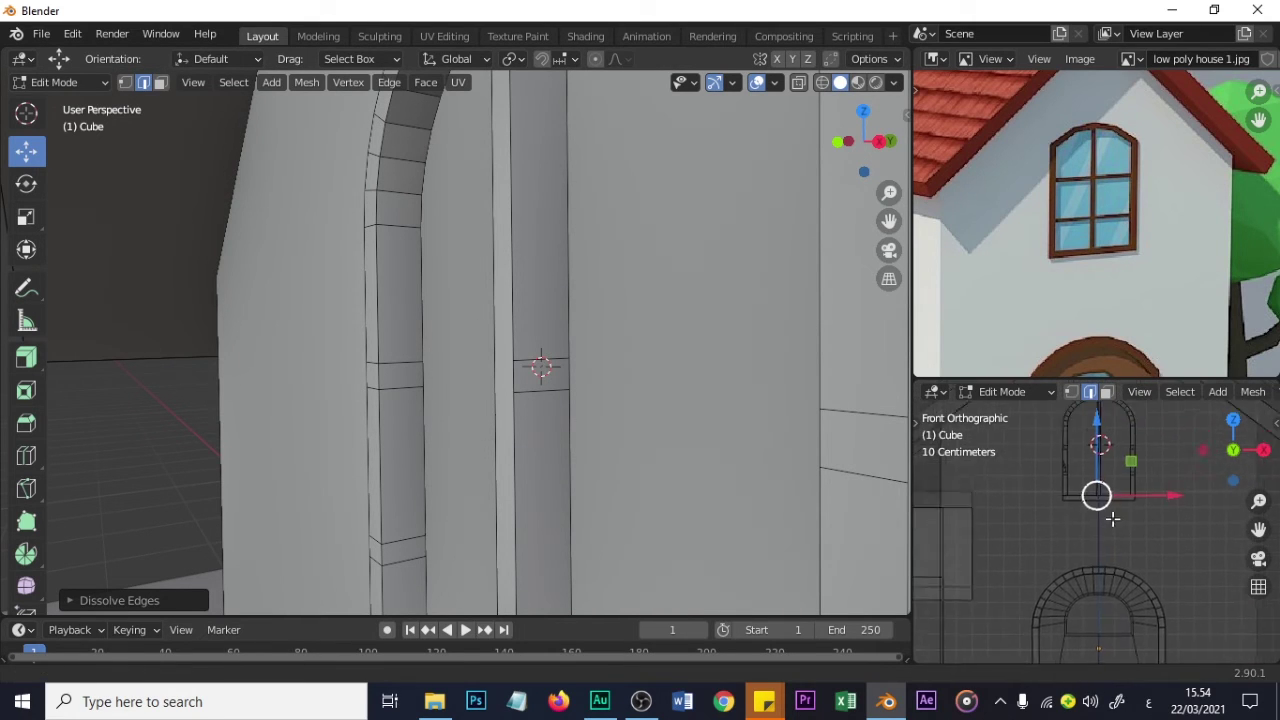
pyautogui.scroll(8, 1120, 477)
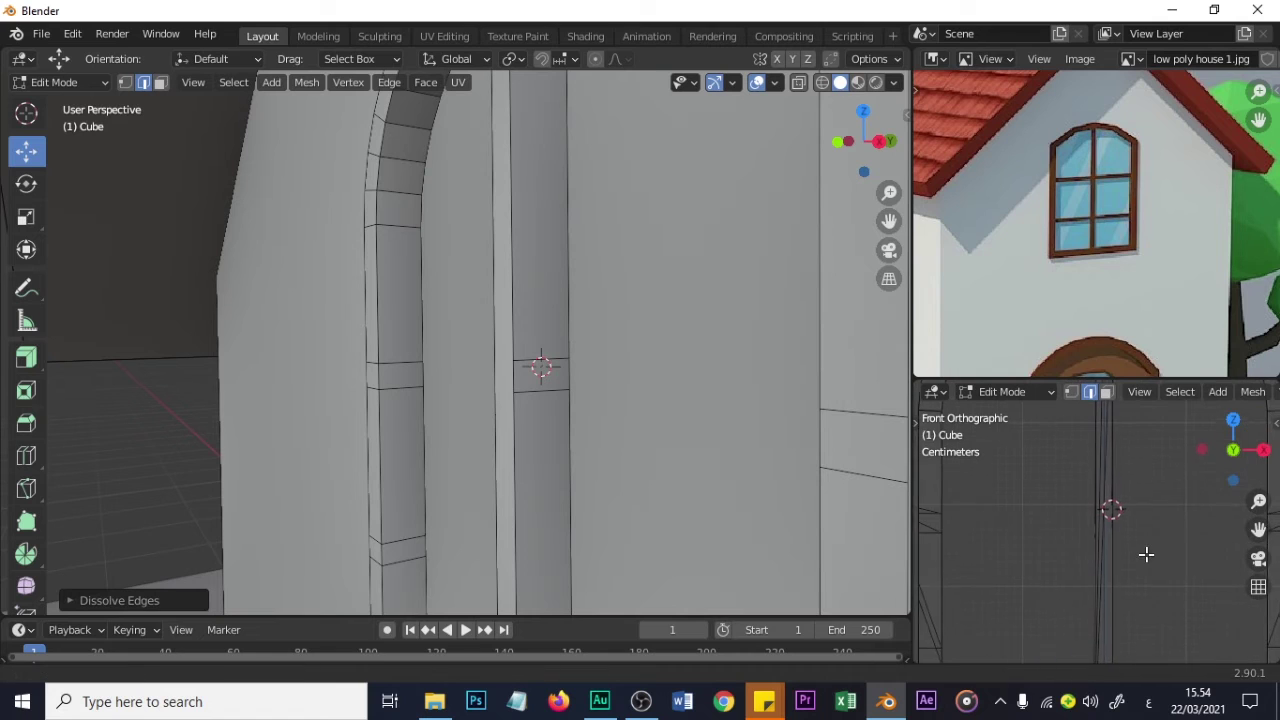
pyautogui.keyDown('shift'); pyautogui.moveTo(1145, 555); pyautogui.dragTo(1051, 540, button='middle'); pyautogui.keyUp('shift')
pyautogui.scroll(-3, 480, 384)
pyautogui.scroll(3, 505, 374)
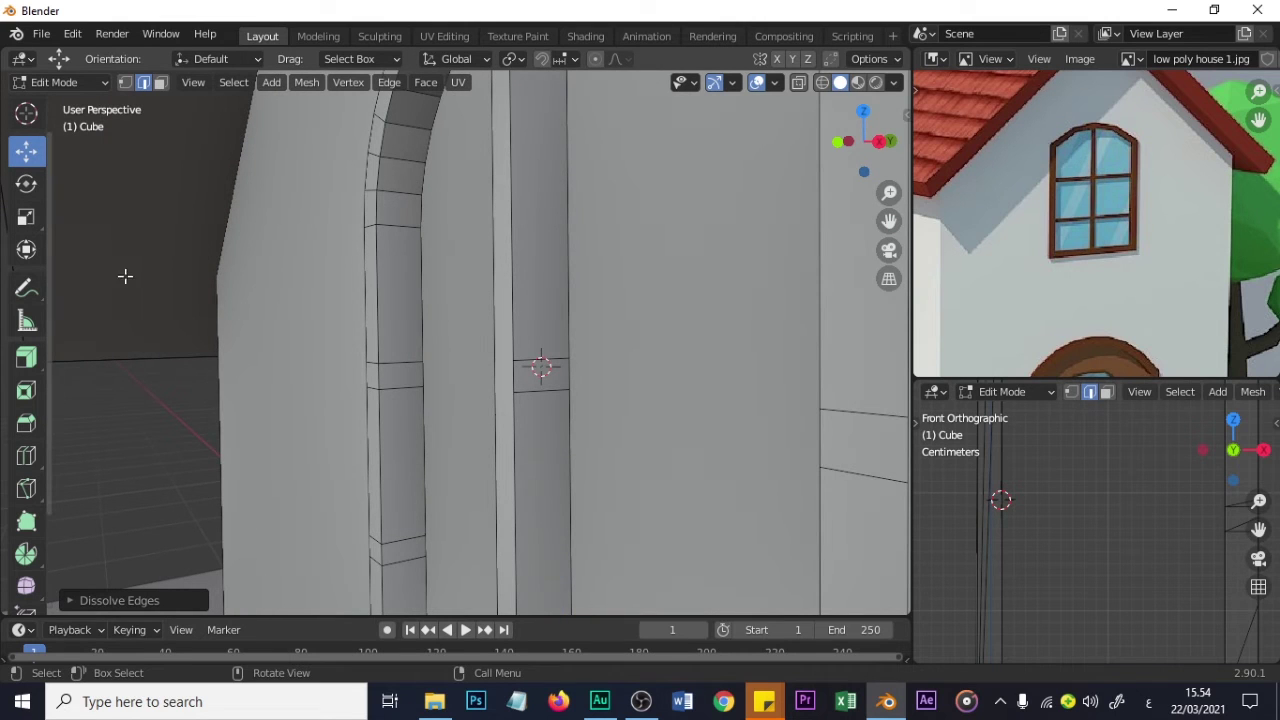
pyautogui.click(160, 83)
pyautogui.click(528, 348)
pyautogui.moveTo(528, 348); pyautogui.dragTo(489, 350, button='middle')
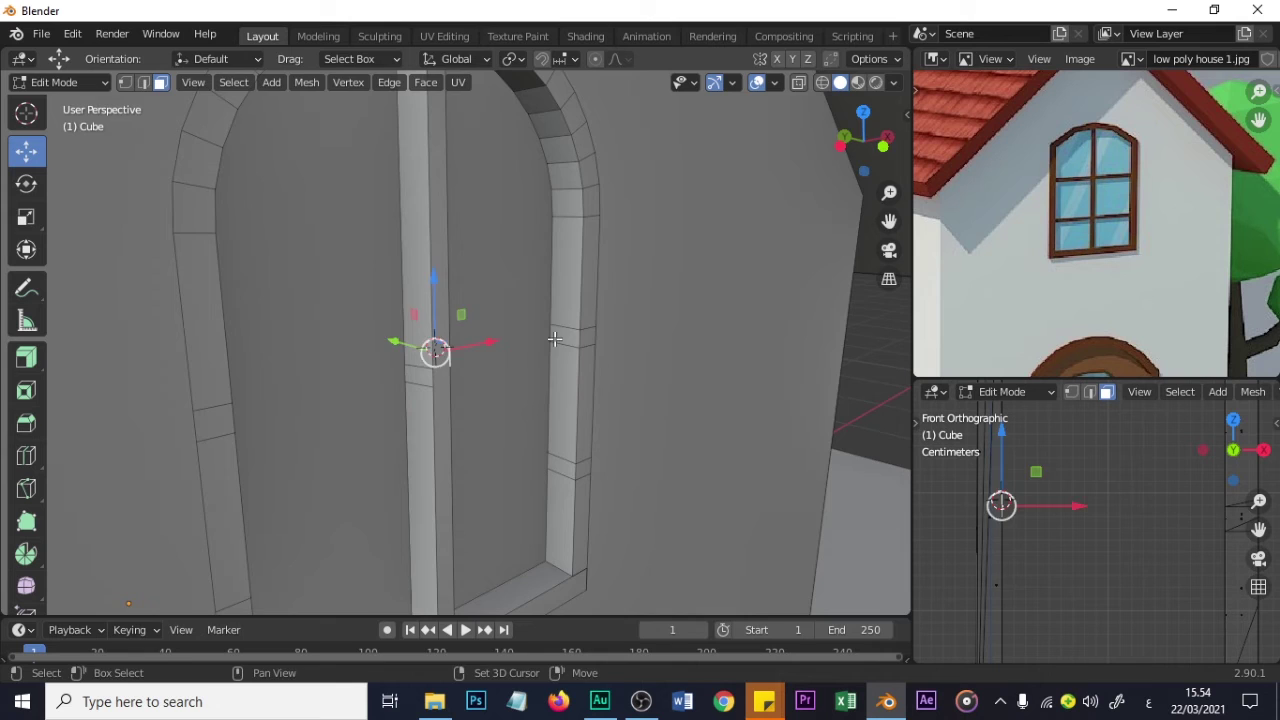
pyautogui.click(554, 340)
pyautogui.rightClick(634, 401)
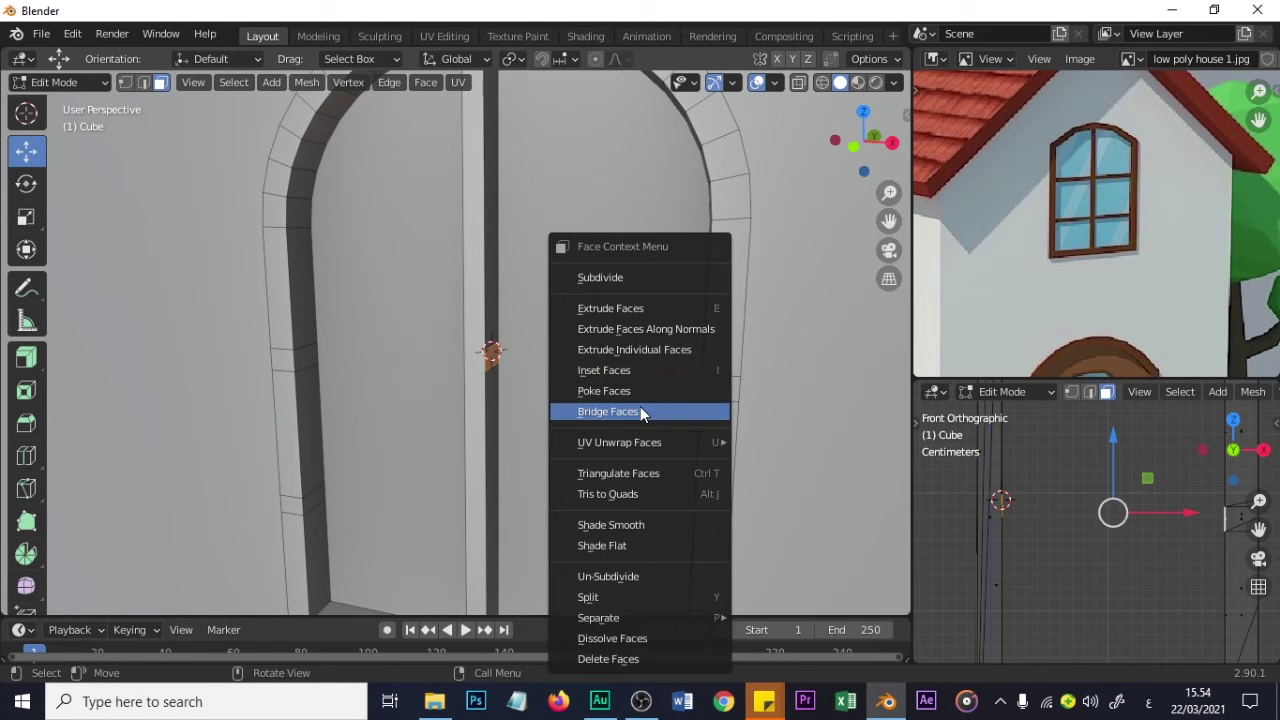
pyautogui.click(640, 408)
# - Bridge the narrow face on the vertical bar's left side to the matching upper face on the window frame's left inner side
pyautogui.moveTo(586, 414); pyautogui.dragTo(533, 437, button='middle')
pyautogui.click(414, 377)
pyautogui.moveTo(414, 377); pyautogui.dragTo(298, 377, button='middle')
pyautogui.click(265, 364)
pyautogui.rightClick(265, 364)
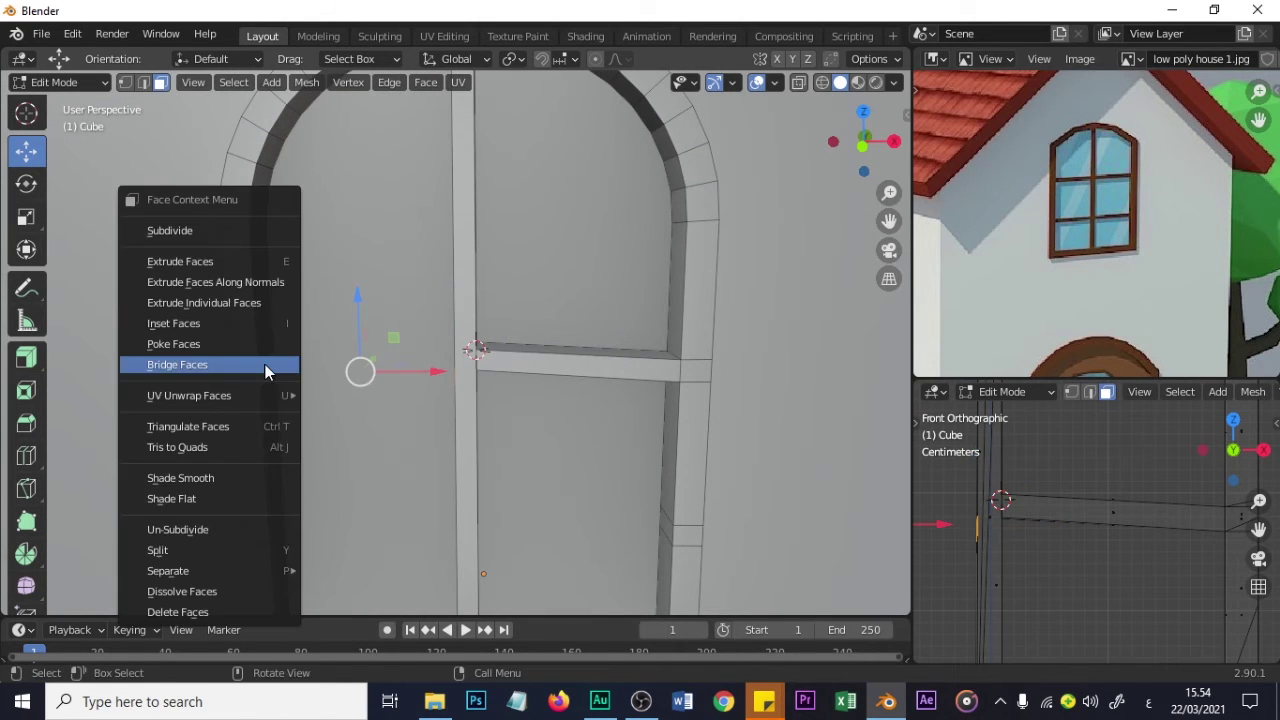
pyautogui.click(189, 365)
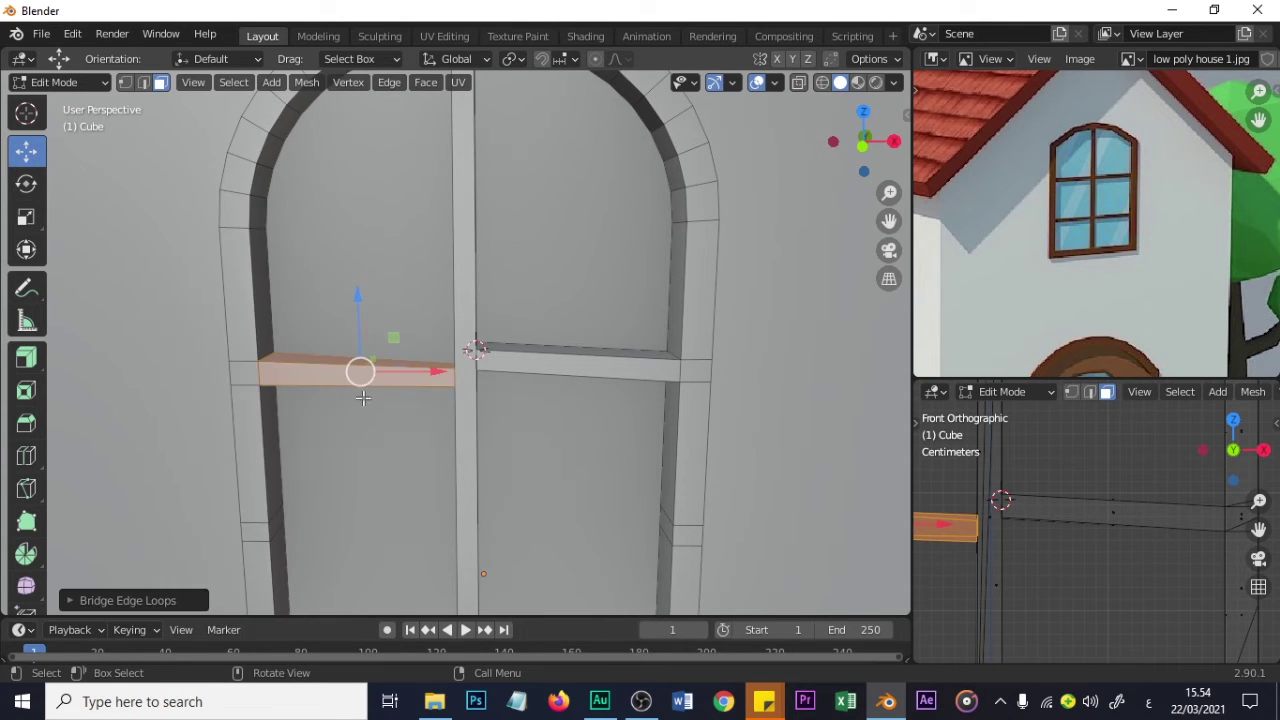
# - Lower both inner-end vertices of the upper right crossbar along Z until the bar runs level
pyautogui.scroll(4, 764, 459)
pyautogui.scroll(2, 975, 525)
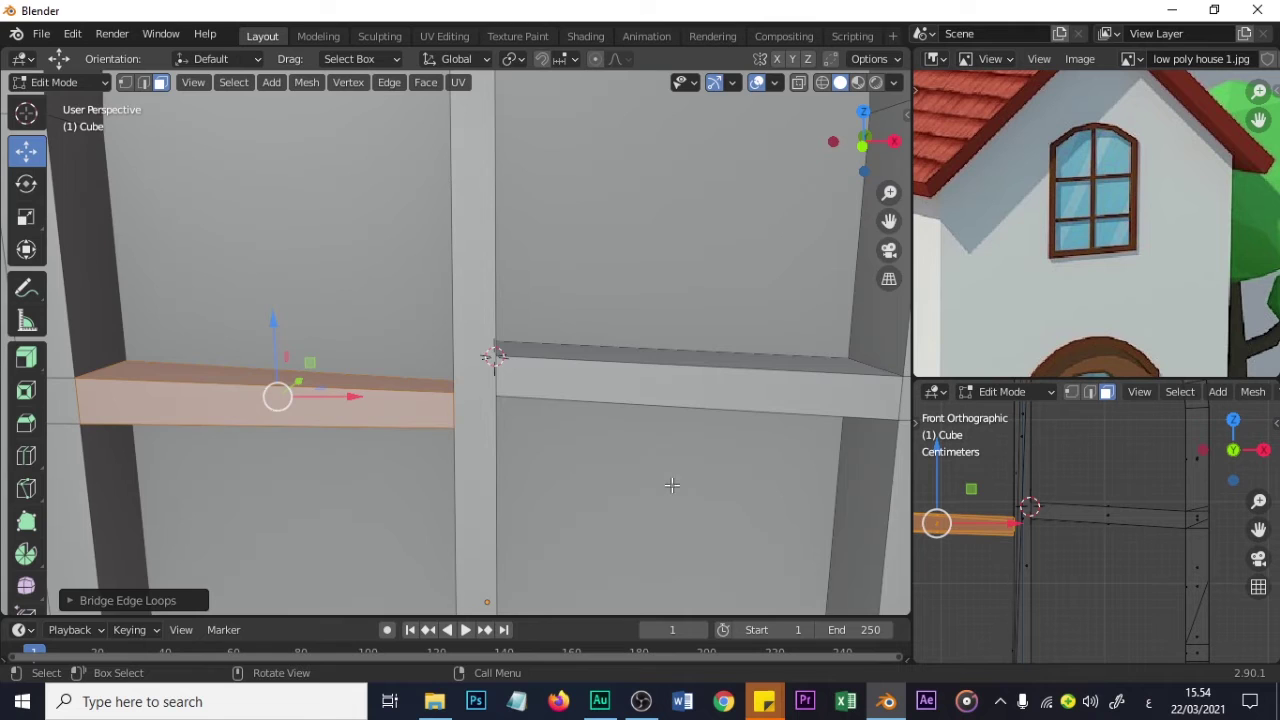
pyautogui.scroll(2, 473, 451)
pyautogui.moveTo(528, 449); pyautogui.dragTo(532, 410, button='middle')
pyautogui.scroll(4, 1063, 514)
pyautogui.scroll(-2, 1023, 514)
pyautogui.keyDown('shift'); pyautogui.moveTo(1023, 514); pyautogui.dragTo(1120, 549, button='middle'); pyautogui.keyUp('shift')
pyautogui.scroll(4, 1149, 534)
pyautogui.scroll(3, 1066, 531)
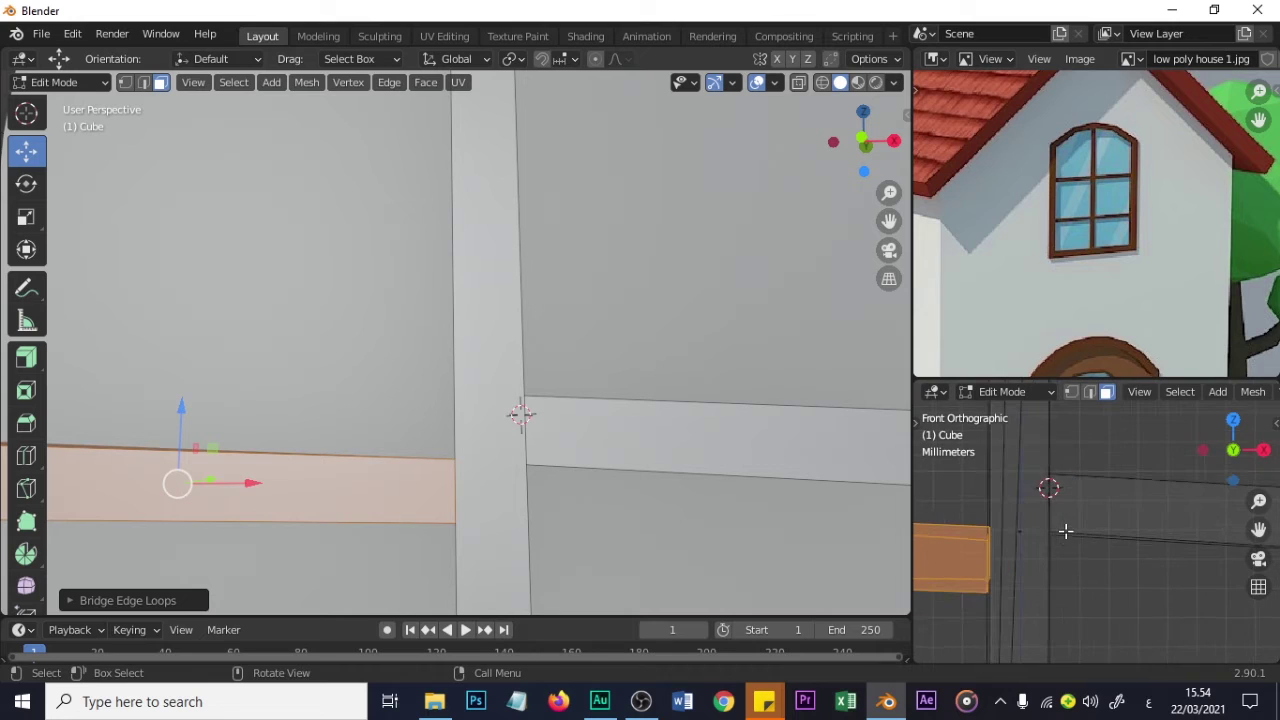
pyautogui.scroll(-1, 1028, 507)
pyautogui.click(1070, 392)
pyautogui.scroll(-1, 1052, 526)
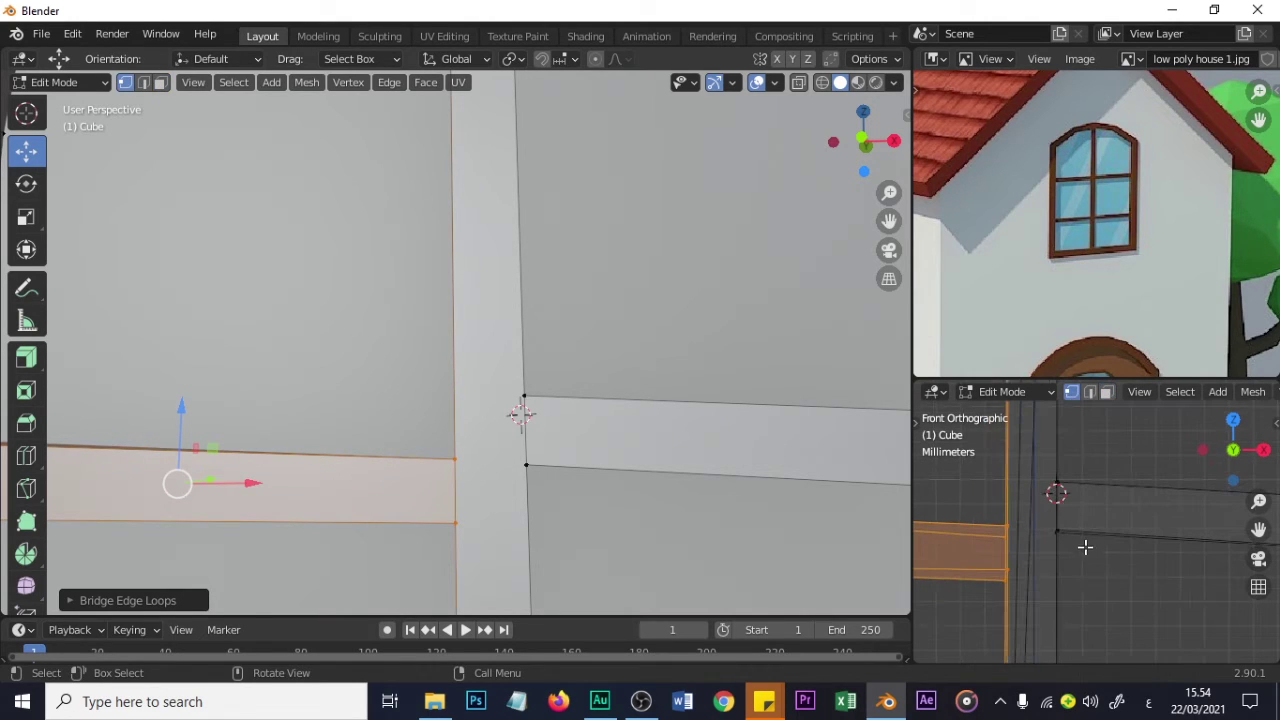
pyautogui.click(1082, 560)
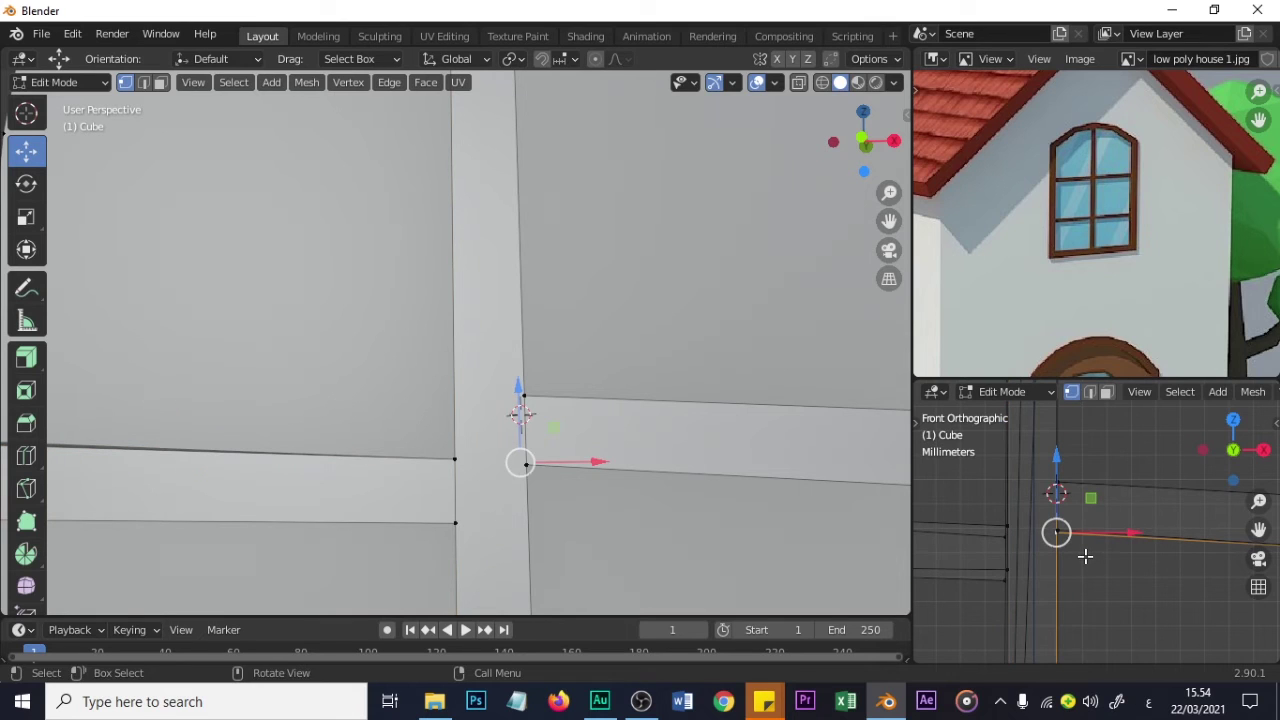
pyautogui.moveTo(1108, 580); pyautogui.dragTo(1060, 482)
pyautogui.keyDown('shift'); pyautogui.moveTo(1143, 486); pyautogui.dragTo(1031, 476, button='middle'); pyautogui.keyUp('shift')
pyautogui.keyDown('shift'); pyautogui.moveTo(945, 479); pyautogui.dragTo(971, 479, button='middle'); pyautogui.keyUp('shift')
pyautogui.moveTo(966, 470); pyautogui.dragTo(964, 453)
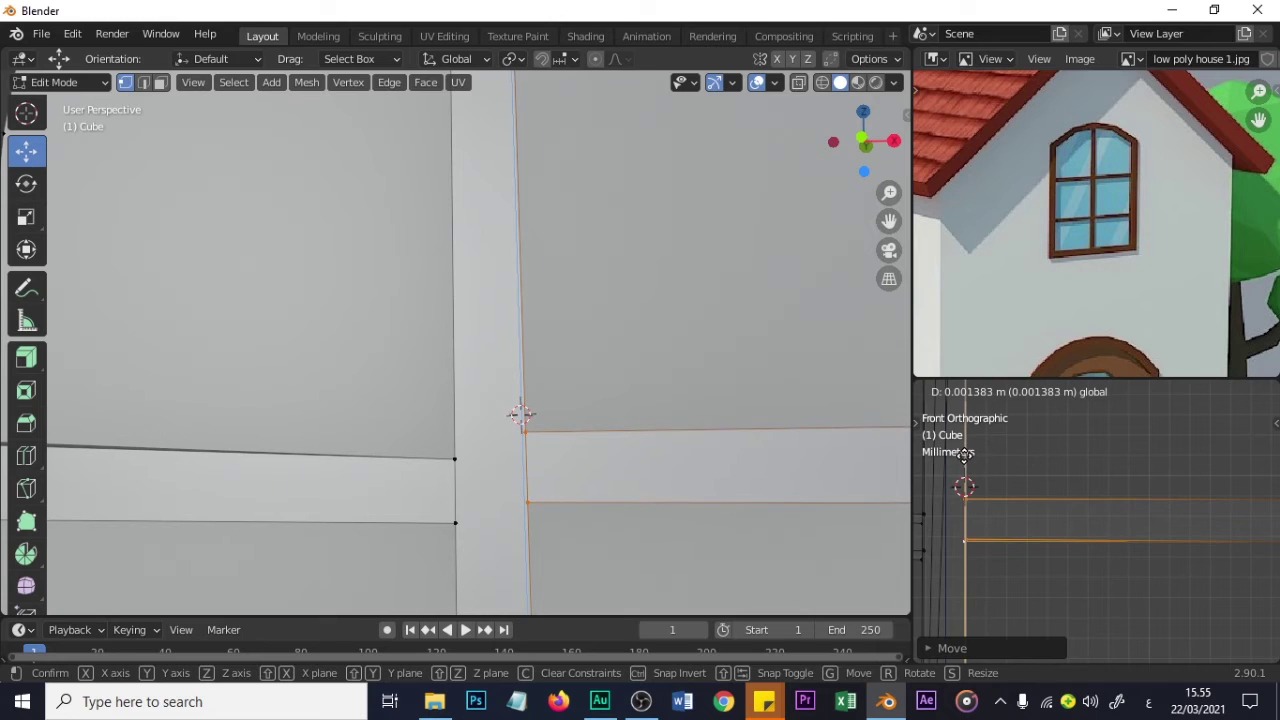
pyautogui.moveTo(964, 453); pyautogui.dragTo(964, 458)
# - Raise the upper and lower inner-end vertices of the upper left crossbar to line up with the right crossbar
pyautogui.scroll(-4, 970, 516)
pyautogui.keyDown('shift'); pyautogui.moveTo(985, 515); pyautogui.dragTo(1071, 522, button='middle'); pyautogui.keyUp('shift')
pyautogui.scroll(3, 1071, 525)
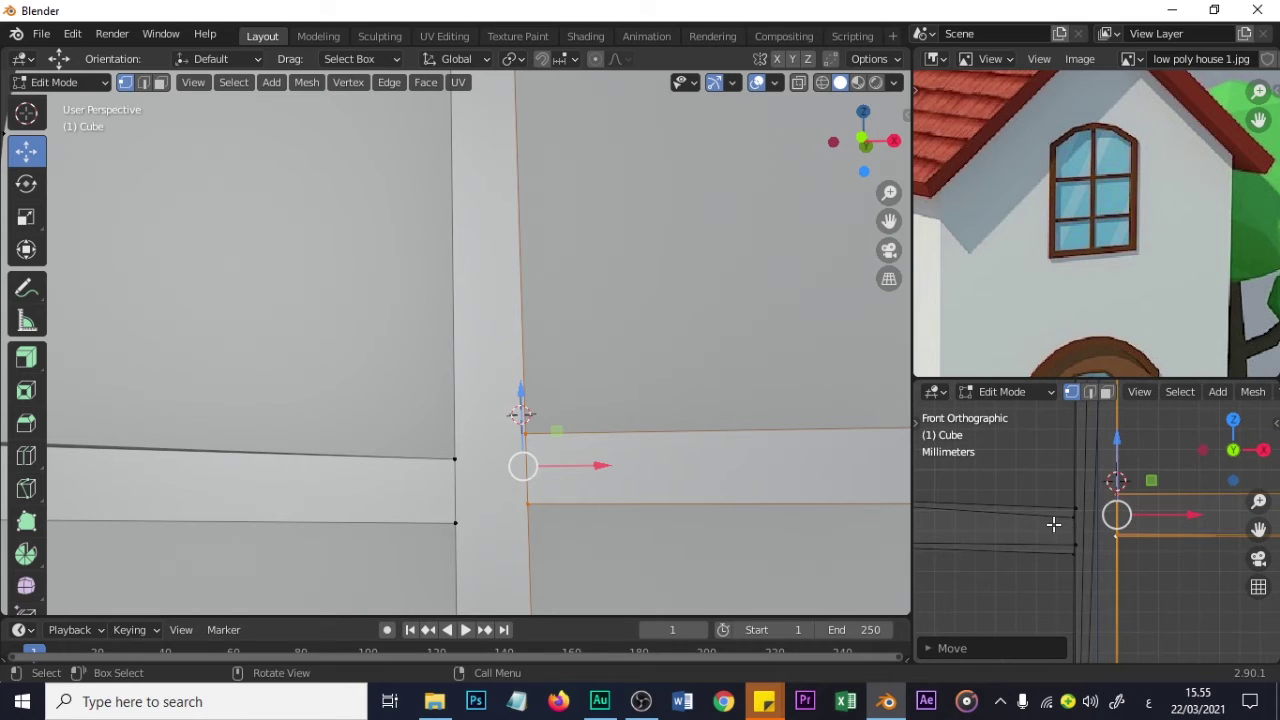
pyautogui.moveTo(1071, 514)
pyautogui.mouseDown()
pyautogui.moveTo(1074, 464)
pyautogui.moveTo(1091, 506)
pyautogui.mouseUp()
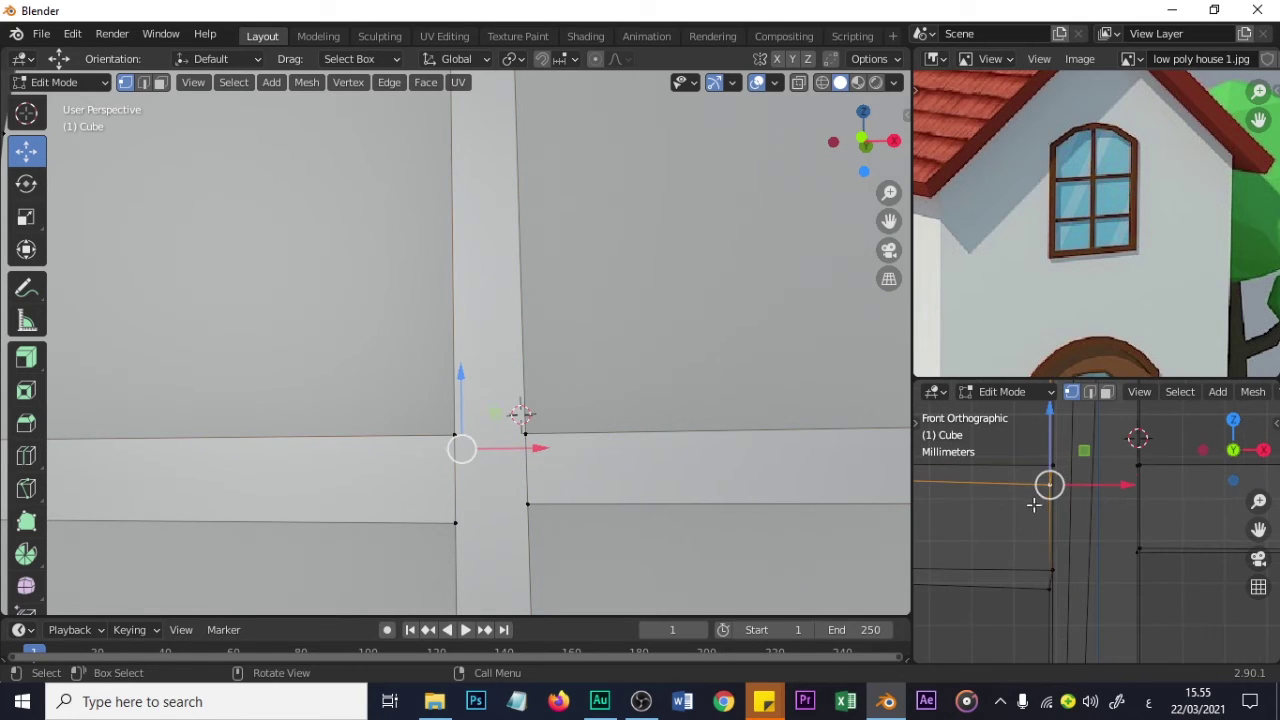
pyautogui.moveTo(1049, 442); pyautogui.dragTo(1051, 421)
pyautogui.click(1061, 573)
pyautogui.moveTo(1051, 520); pyautogui.dragTo(1056, 493)
# - Nudge the lower vertices at the upper left crossbar's outer end slightly upward along Z
pyautogui.click(1138, 550)
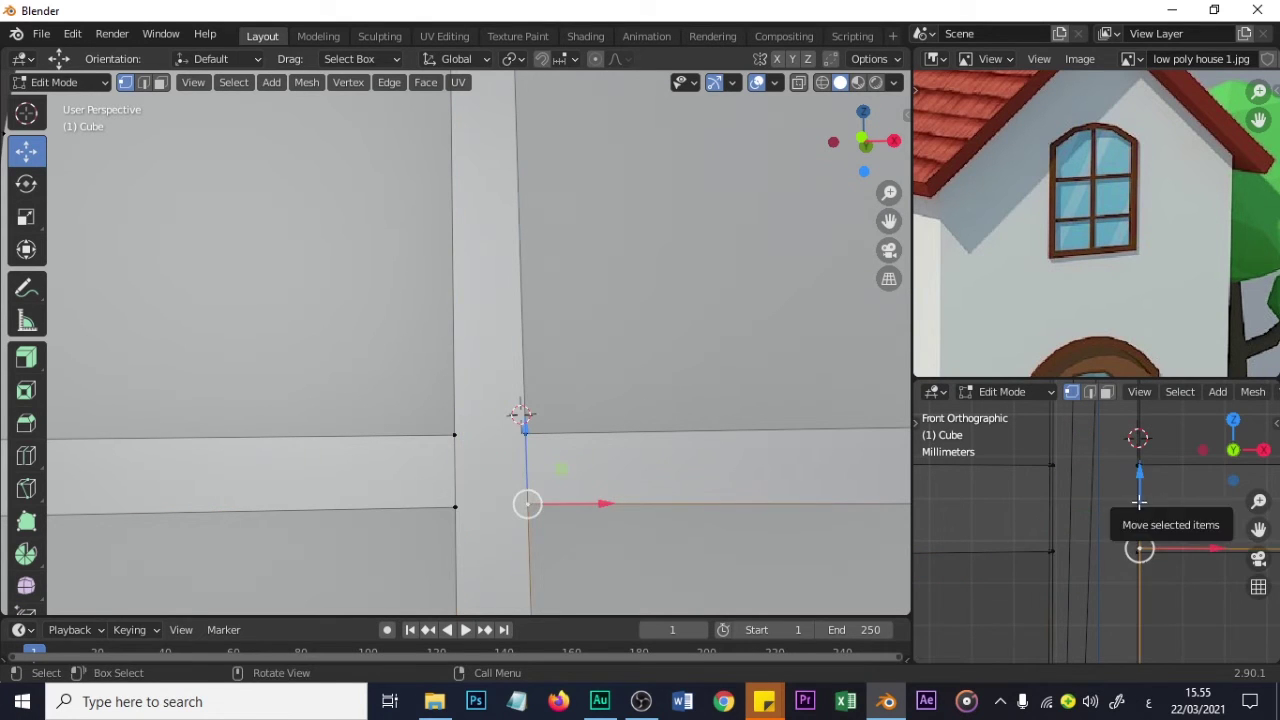
pyautogui.scroll(-3, 1139, 510)
pyautogui.click(1065, 542)
pyautogui.scroll(3, 1065, 542)
pyautogui.keyDown('shift'); pyautogui.moveTo(1012, 552); pyautogui.dragTo(1097, 548, button='middle'); pyautogui.keyUp('shift')
pyautogui.moveTo(960, 568); pyautogui.dragTo(1078, 532)
pyautogui.moveTo(1022, 502); pyautogui.dragTo(1024, 498)
pyautogui.scroll(-5, 1040, 512)
pyautogui.keyDown('shift'); pyautogui.moveTo(1156, 560); pyautogui.dragTo(1066, 520, button='middle'); pyautogui.keyUp('shift')
pyautogui.scroll(-1, 1091, 554)
pyautogui.scroll(-2, 1066, 520)
pyautogui.scroll(-6, 682, 518)
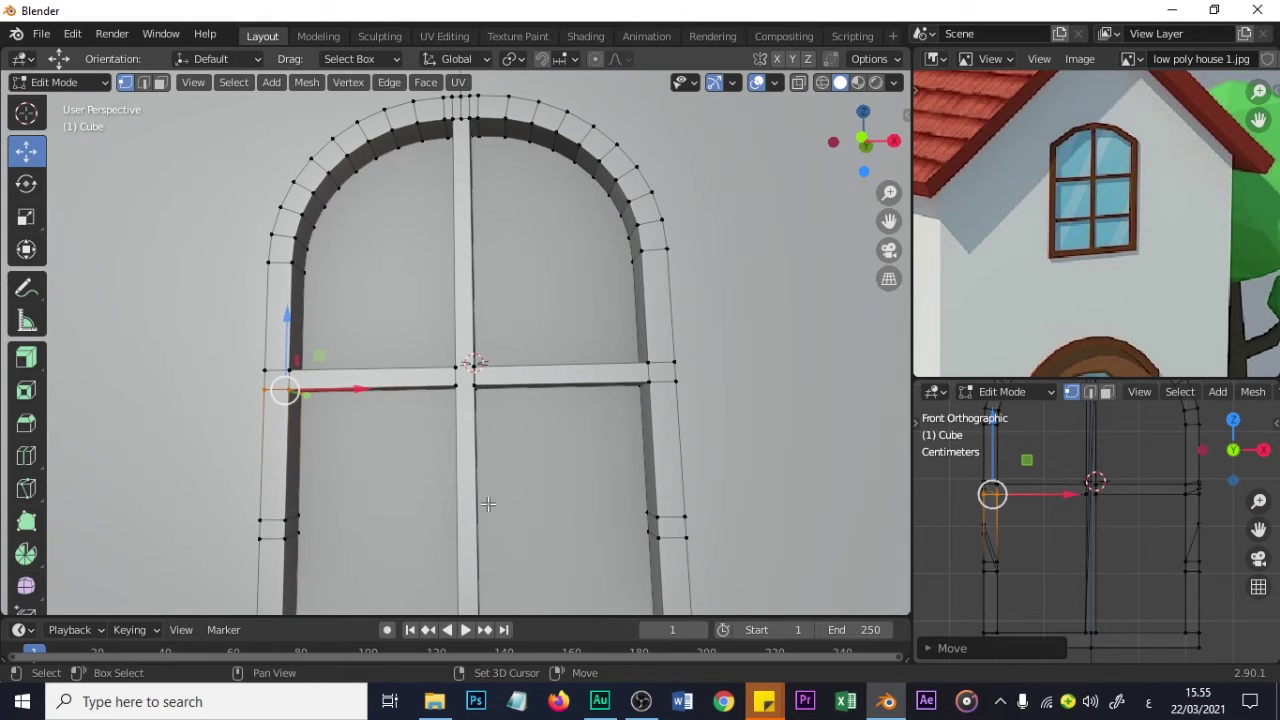
# - Add two horizontal loop cuts on the vertical bar's right side below the upper crossbar and scale them close together along Z
pyautogui.scroll(1, 484, 420)
pyautogui.moveTo(483, 391); pyautogui.dragTo(488, 425, button='middle')
pyautogui.scroll(4, 488, 425)
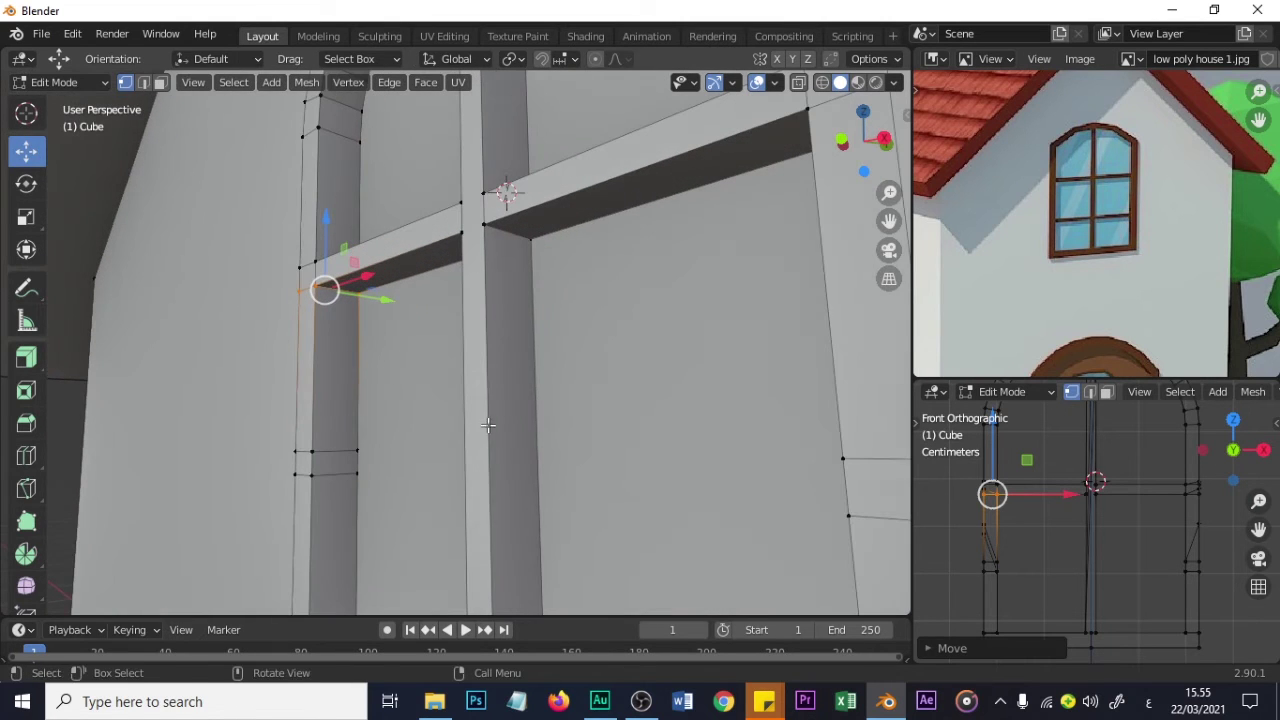
pyautogui.hotkey('ctrl', 'r')
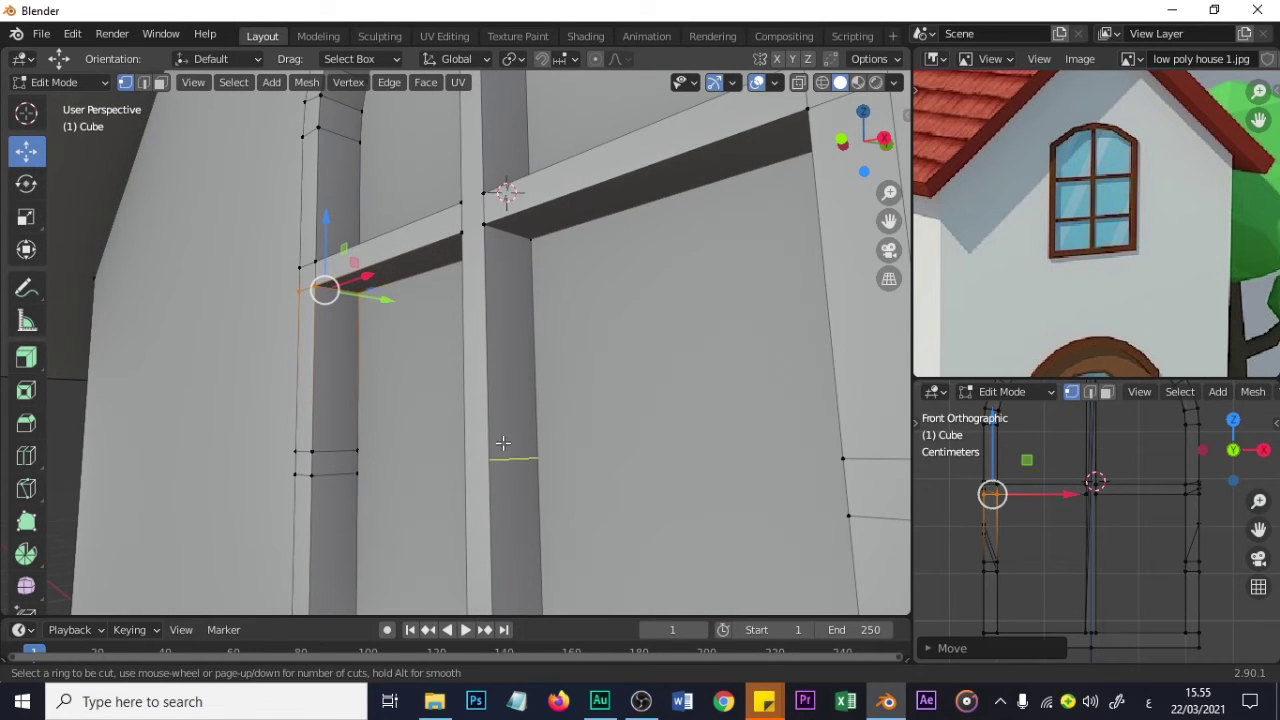
pyautogui.click(502, 442)
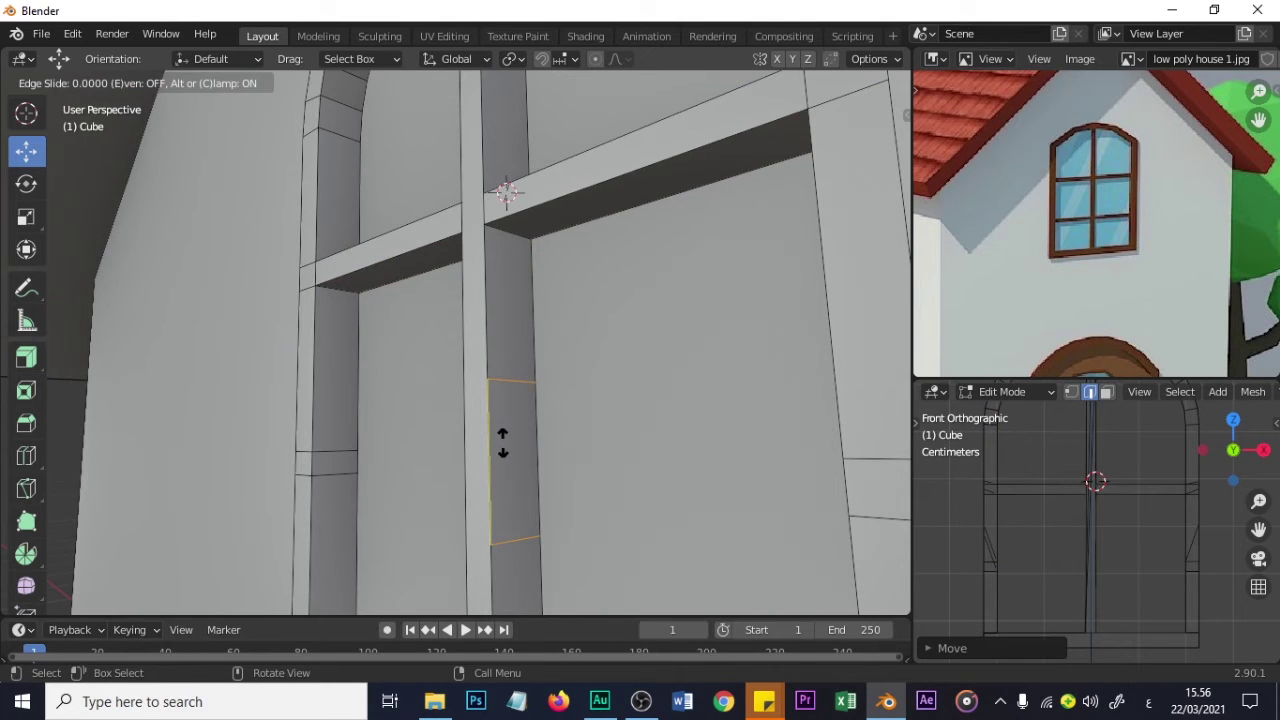
pyautogui.click(502, 442)
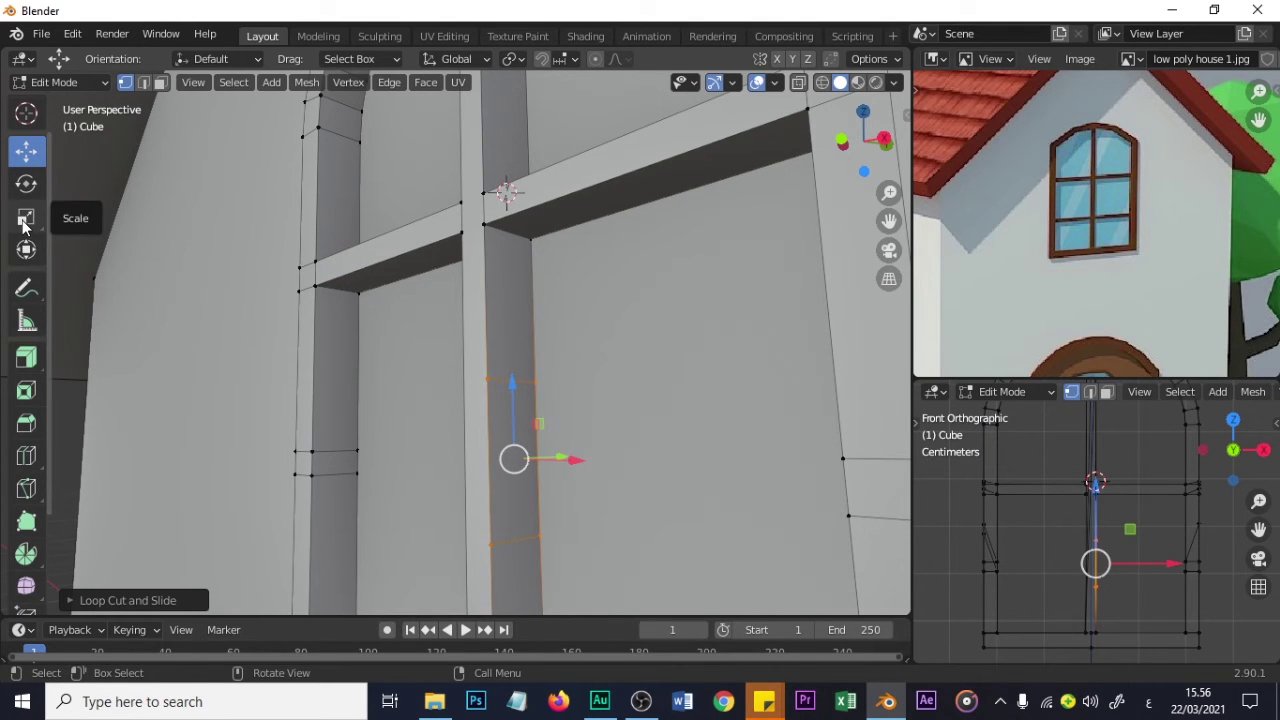
pyautogui.click(26, 226)
pyautogui.moveTo(510, 389); pyautogui.dragTo(512, 450)
# - Add two matching horizontal loop cuts on the vertical bar's left side and scale them close together along Z
pyautogui.moveTo(512, 450); pyautogui.dragTo(623, 460, button='middle')
pyautogui.hotkey('ctrl', 'r')
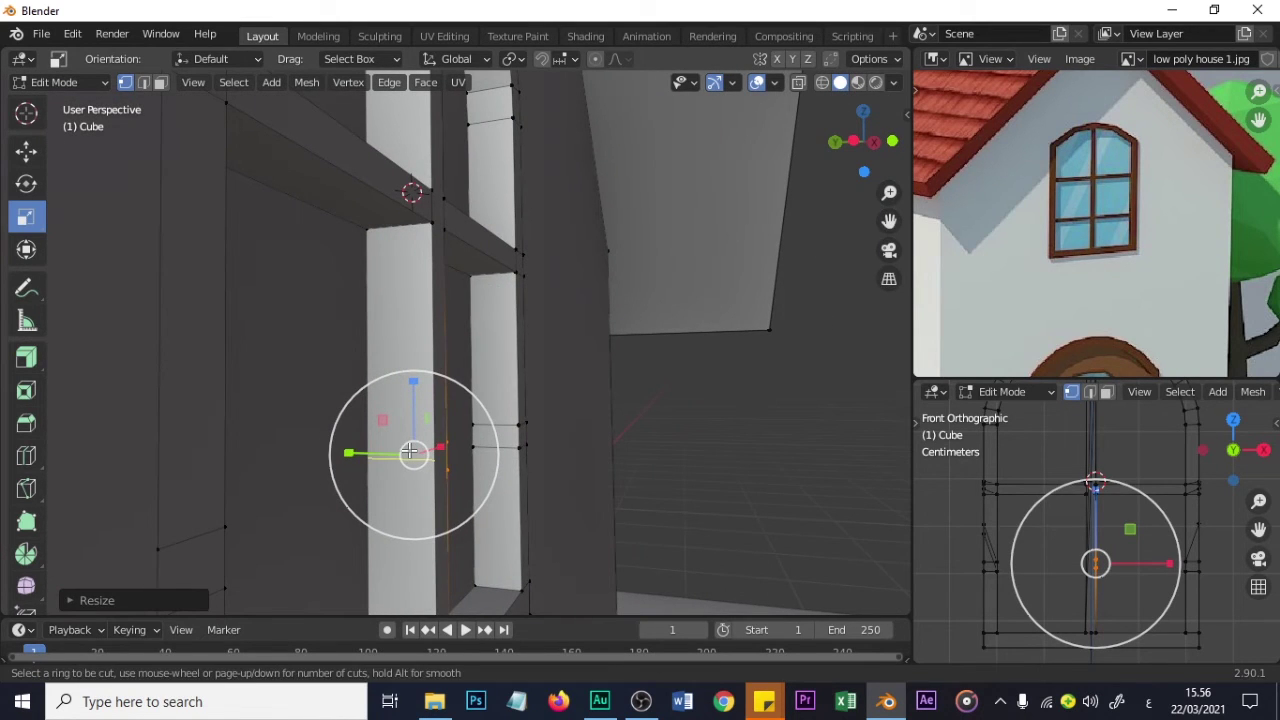
pyautogui.click(409, 449)
pyautogui.rightClick(409, 437)
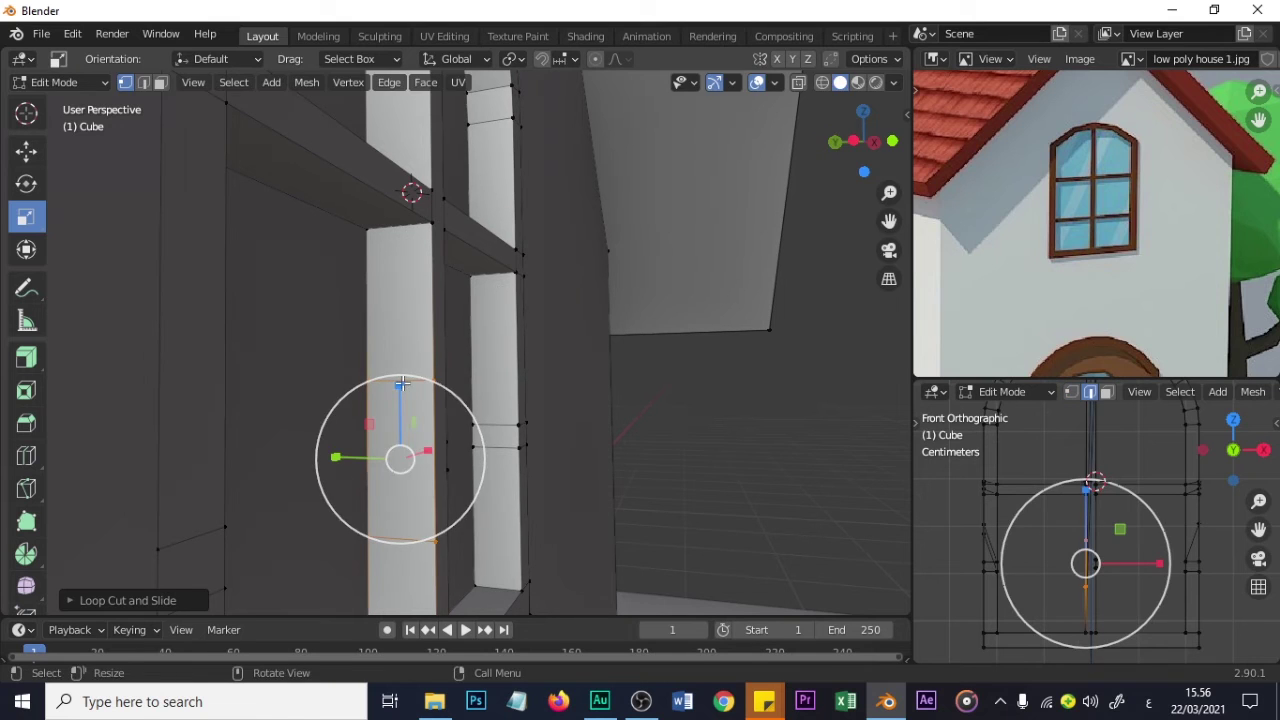
pyautogui.moveTo(400, 384); pyautogui.dragTo(402, 420)
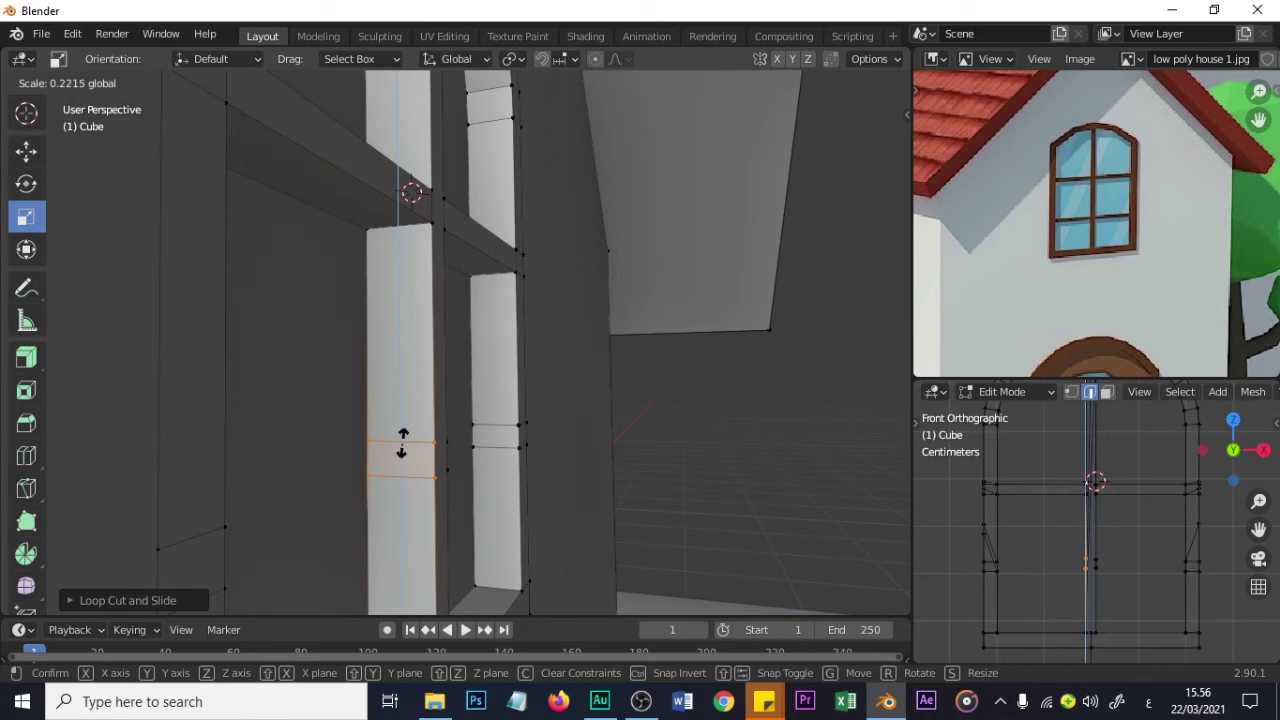
pyautogui.moveTo(401, 447); pyautogui.dragTo(404, 448)
# - Bridge the lower narrow face on the vertical bar's right side to the matching face on the frame's right inner side
pyautogui.moveTo(451, 449); pyautogui.dragTo(511, 459, button='middle')
pyautogui.click(26, 150)
pyautogui.click(160, 82)
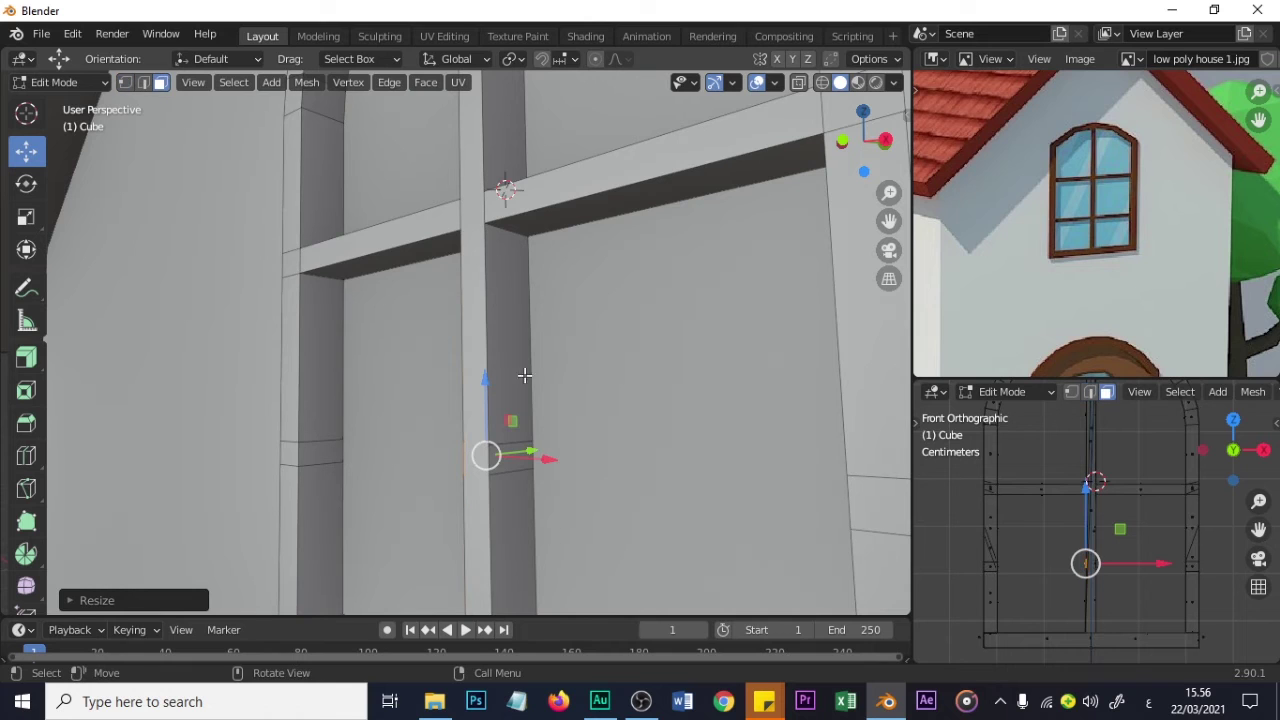
pyautogui.moveTo(514, 451); pyautogui.dragTo(640, 415, button='middle')
pyautogui.keyDown('shift'); pyautogui.click(640, 410); pyautogui.keyUp('shift')
pyautogui.rightClick(640, 411)
pyautogui.click(601, 412)
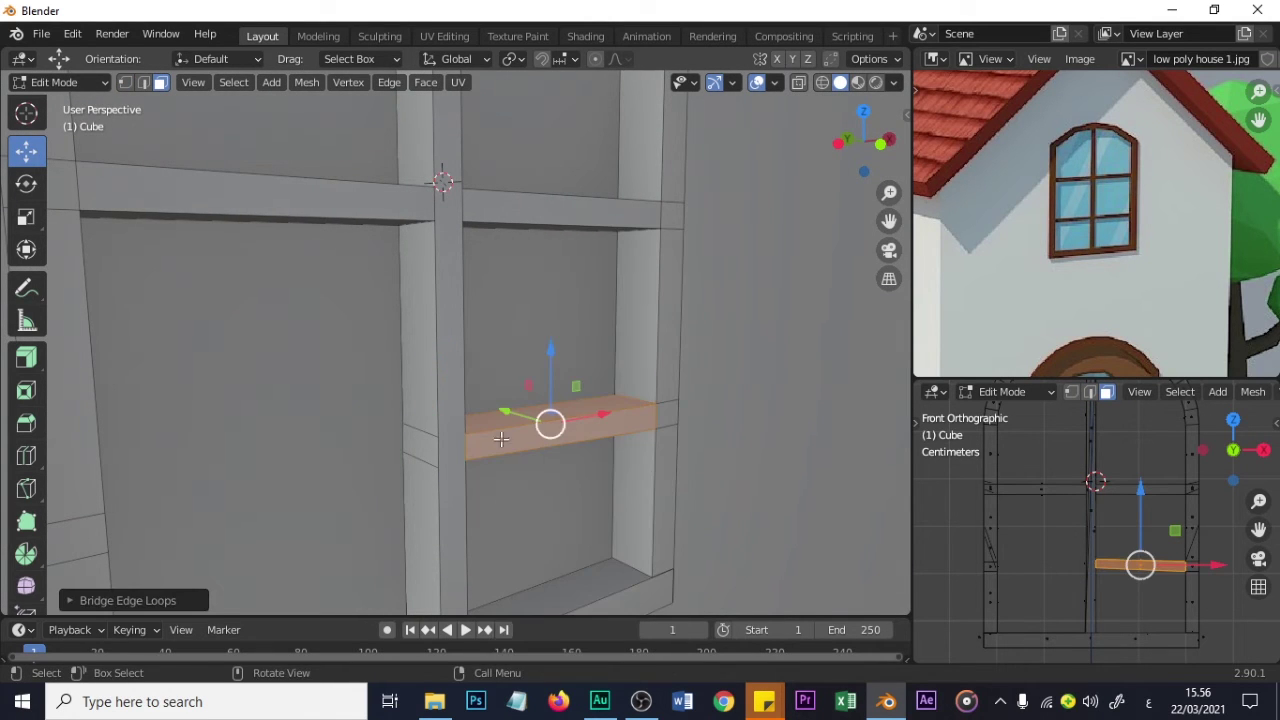
# - Bridge the lower narrow face on the vertical bar's left side to the matching face on the frame's left inner side
pyautogui.click(408, 453)
pyautogui.moveTo(377, 463); pyautogui.dragTo(238, 454, button='middle')
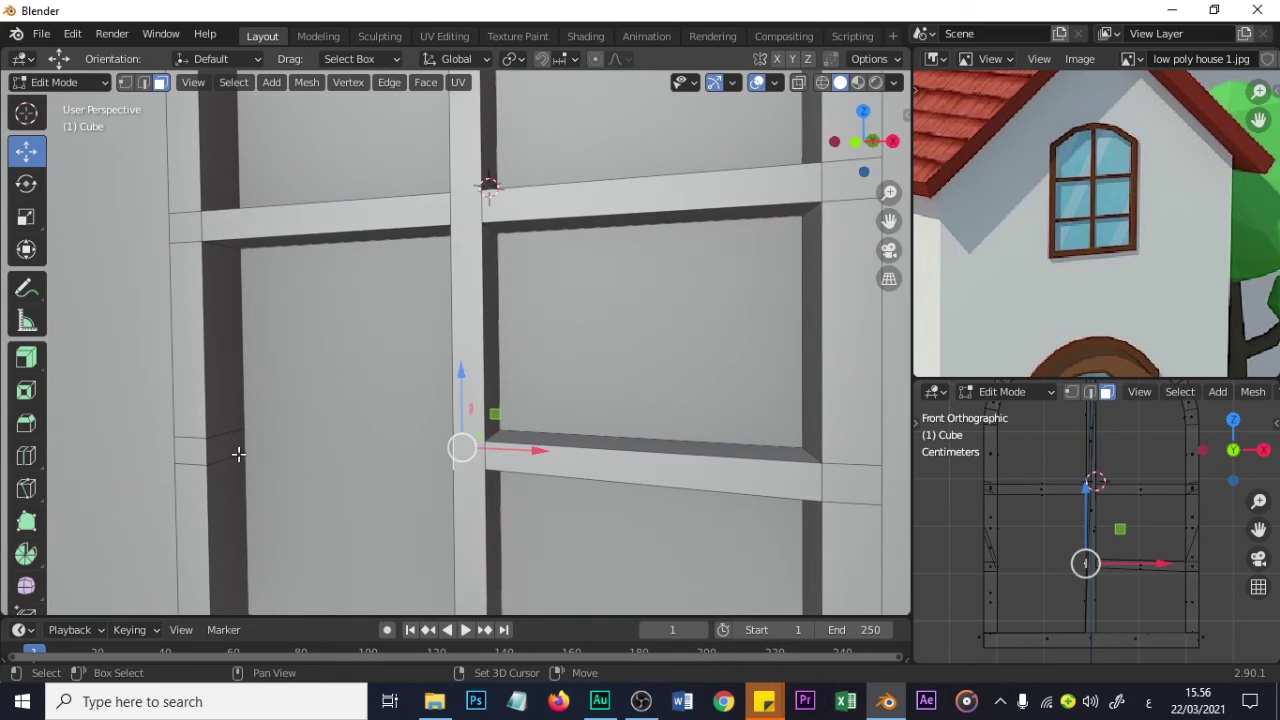
pyautogui.rightClick(229, 447)
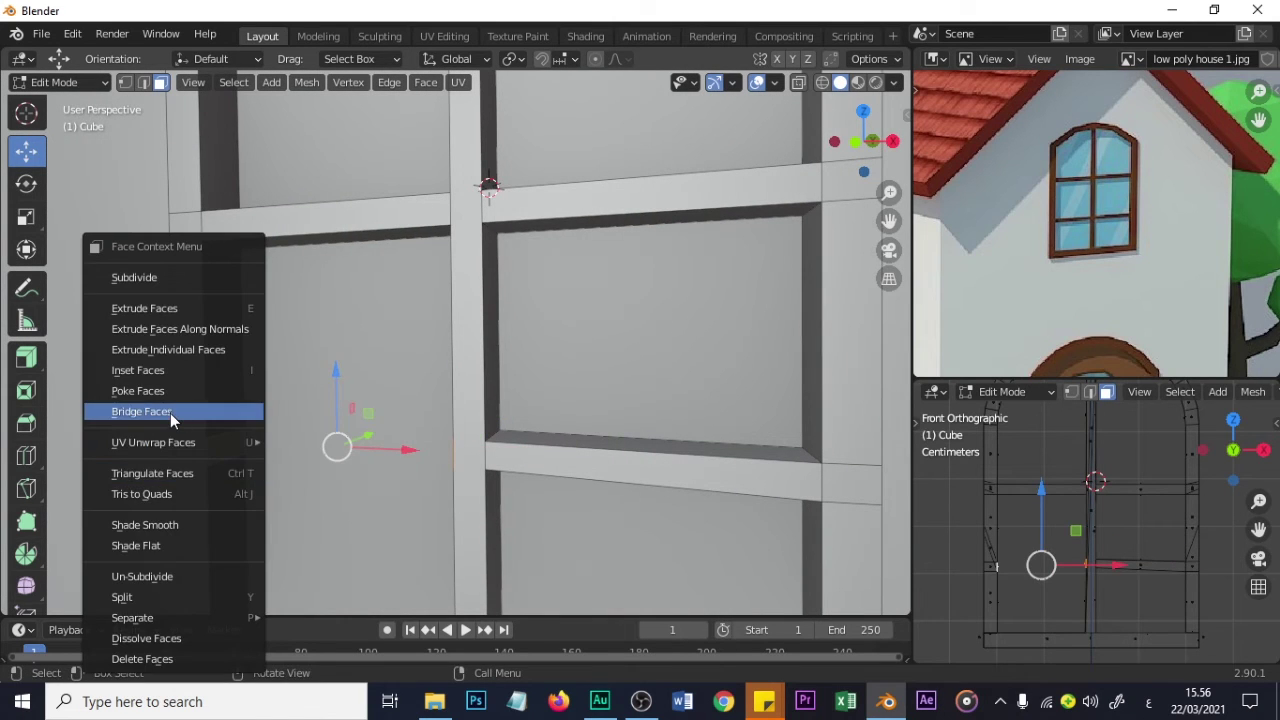
pyautogui.click(170, 413)
# - Select the inner-end vertices of both lower crossbars and move them down about 0.006 m along Z
pyautogui.scroll(5, 1099, 565)
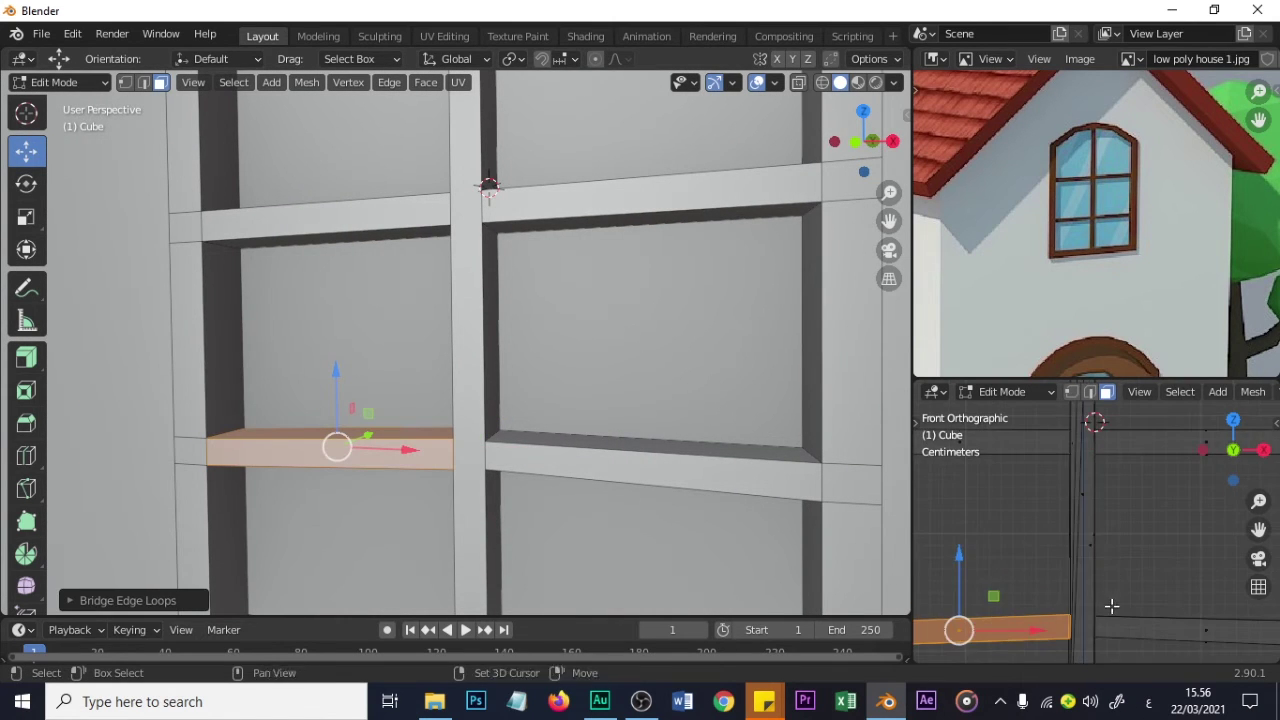
pyautogui.keyDown('shift'); pyautogui.moveTo(1109, 606); pyautogui.dragTo(1084, 504, button='middle'); pyautogui.keyUp('shift')
pyautogui.scroll(3, 1090, 504)
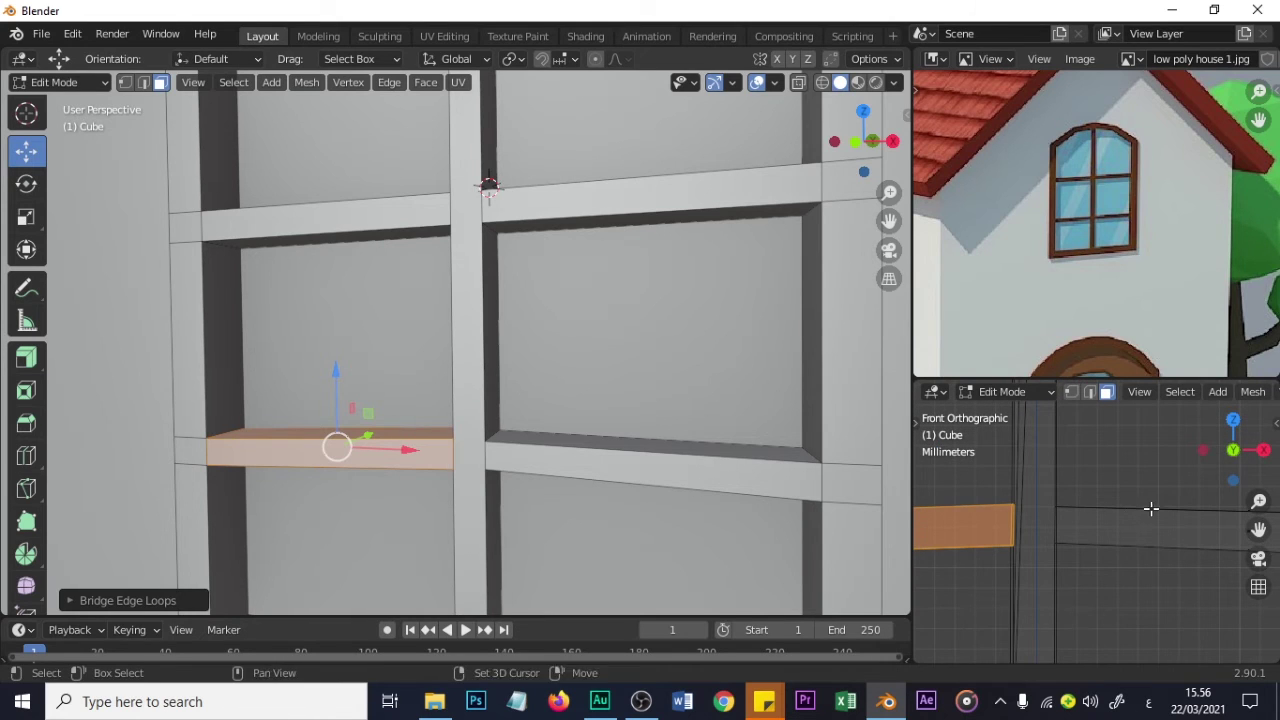
pyautogui.scroll(-2, 1151, 508)
pyautogui.keyDown('shift'); pyautogui.moveTo(1020, 508); pyautogui.dragTo(1032, 513, button='middle'); pyautogui.keyUp('shift')
pyautogui.click(1071, 391)
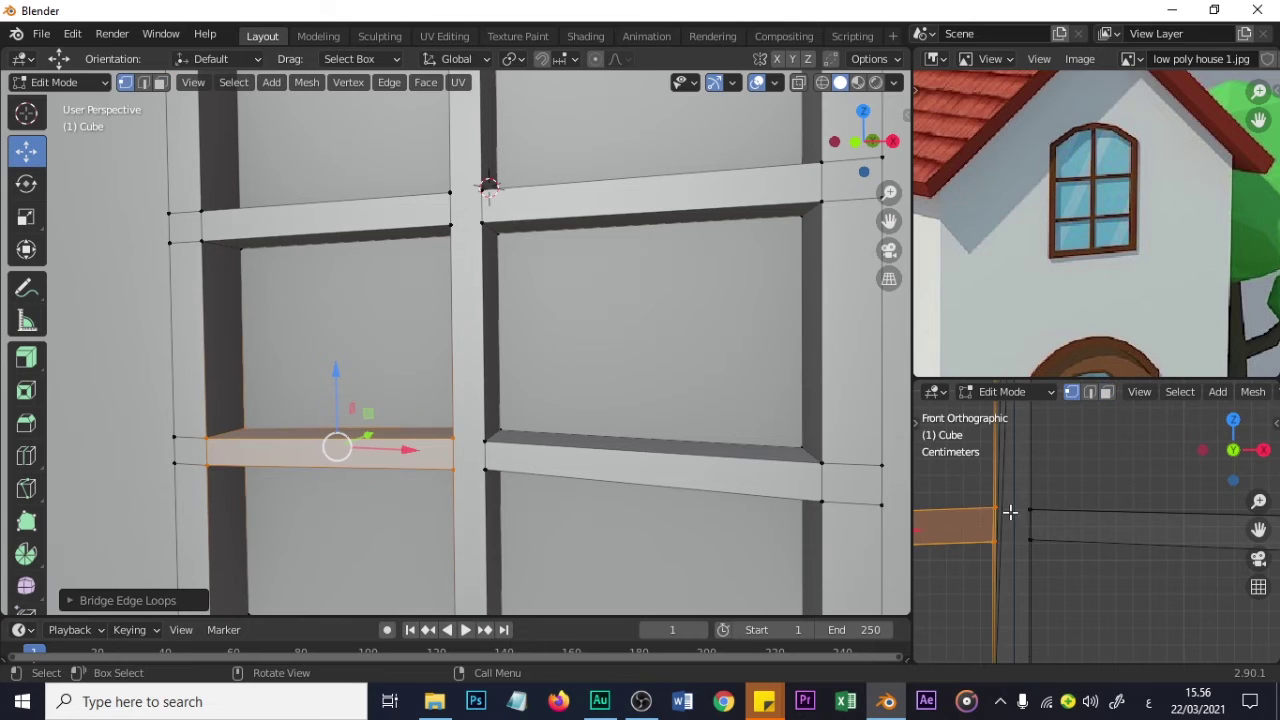
pyautogui.moveTo(975, 486); pyautogui.dragTo(1050, 550)
pyautogui.click(1261, 517)
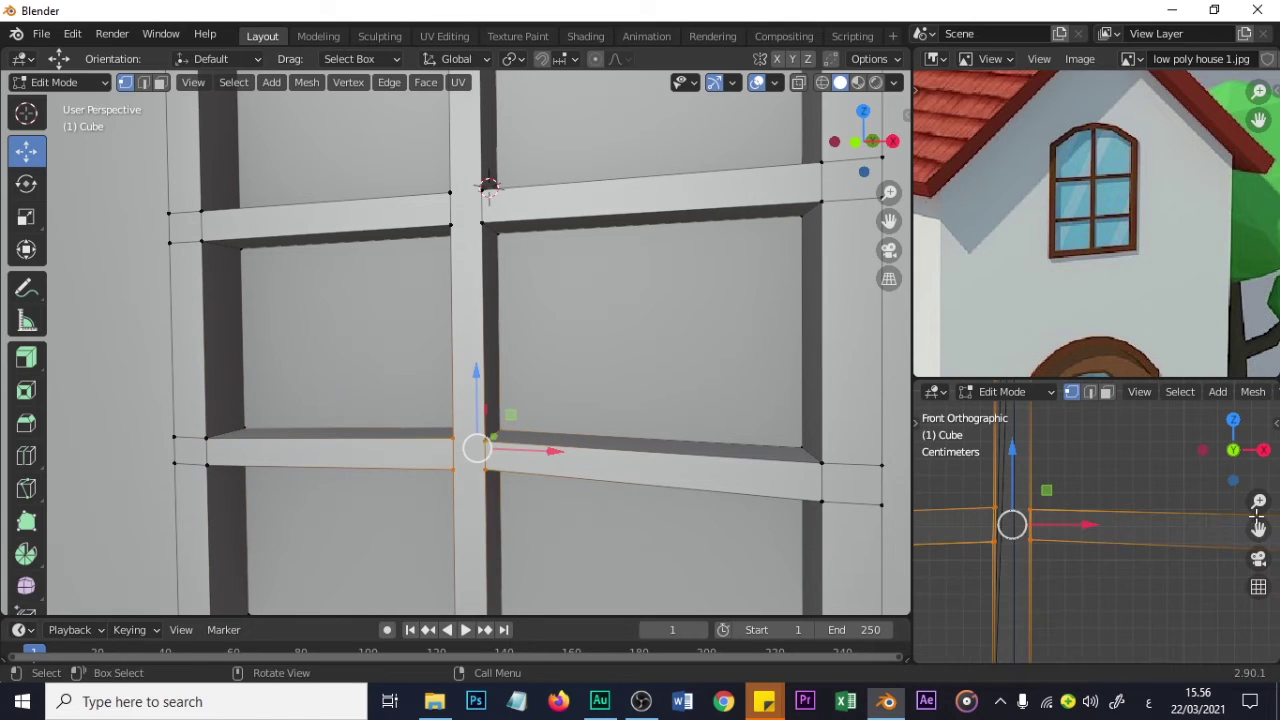
pyautogui.press('g')
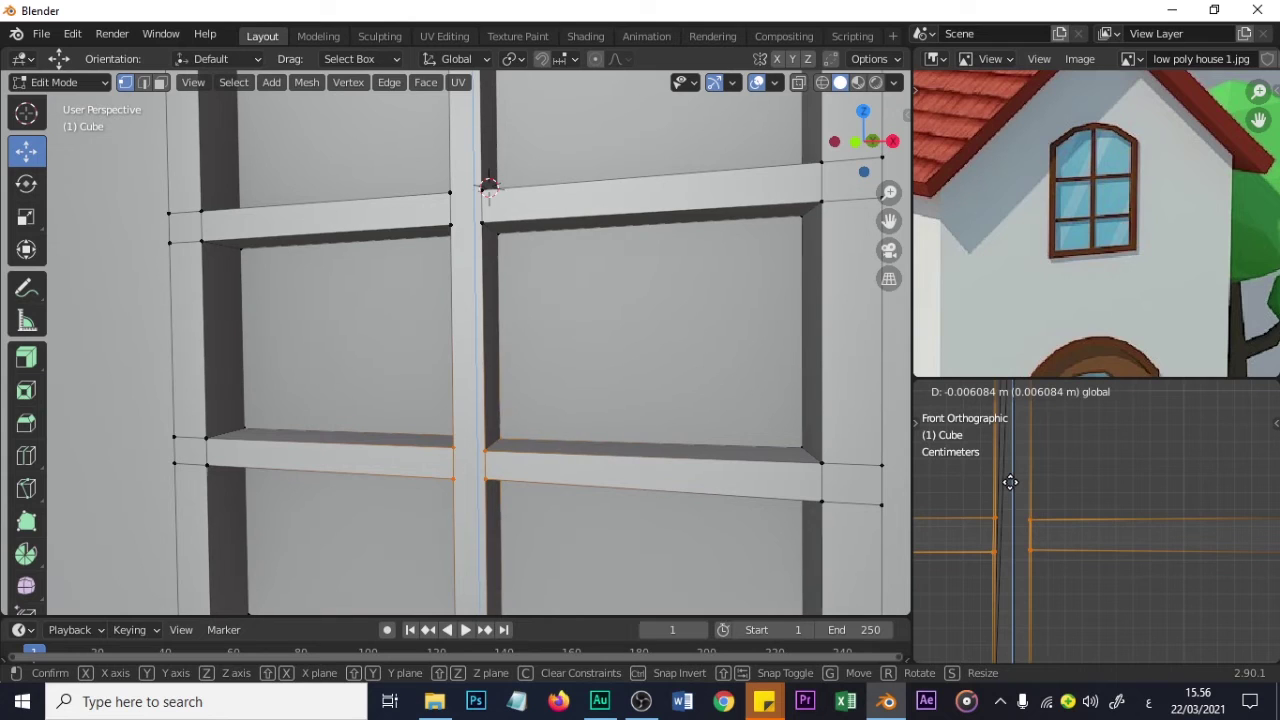
pyautogui.click(1010, 482)
# - Scale the lower crossbars' inner-end vertices slightly larger along Z to thicken the bars at the centre
pyautogui.scroll(3, 1060, 540)
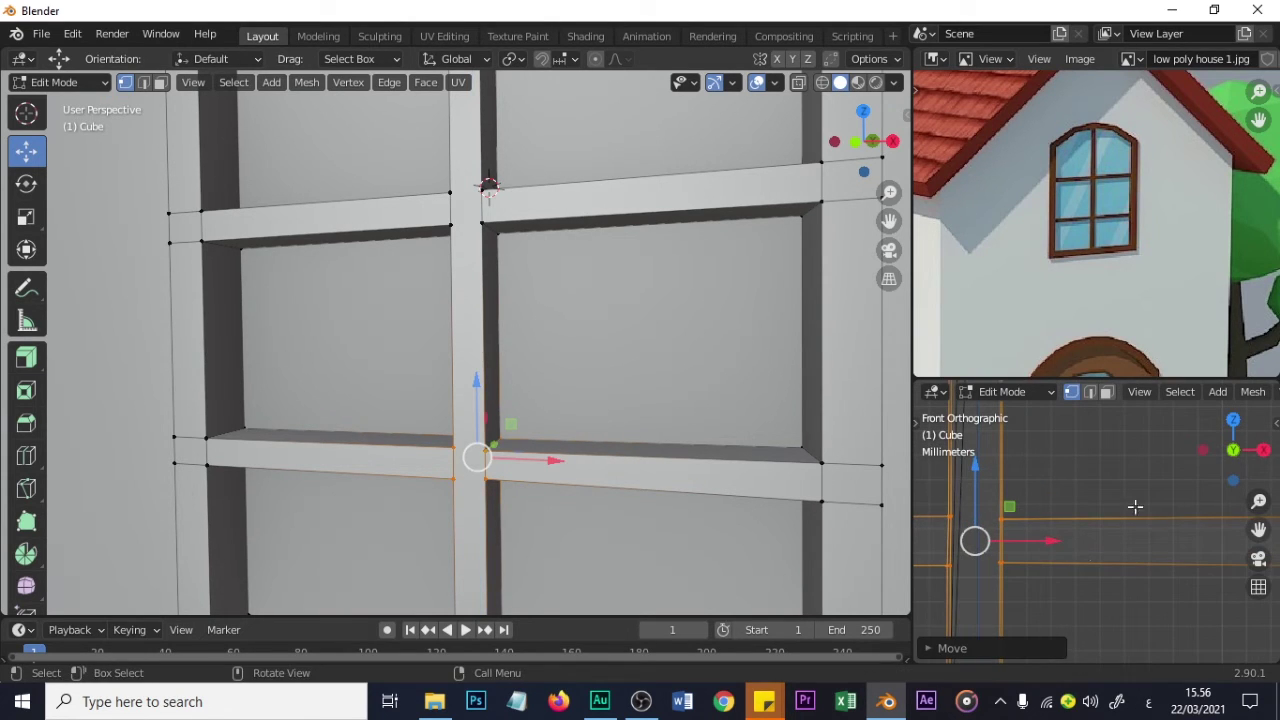
pyautogui.hotkey('shift', 'space')
pyautogui.press('s')
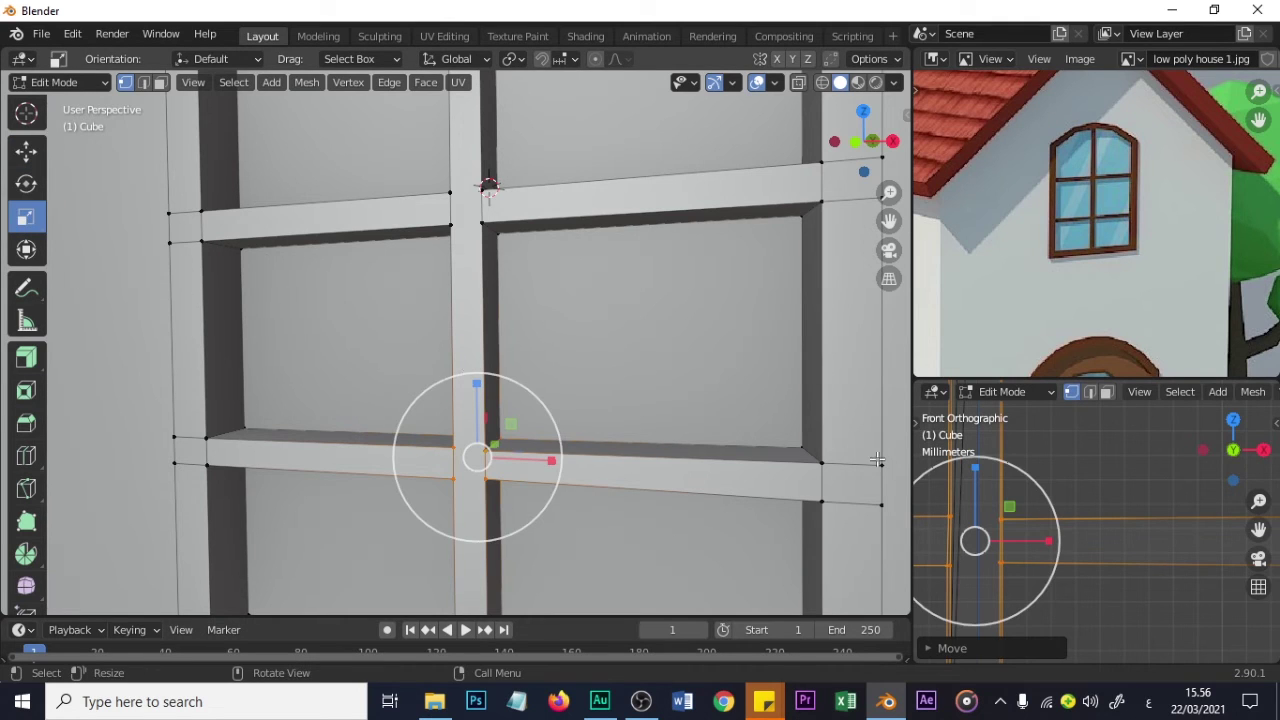
pyautogui.moveTo(975, 490); pyautogui.dragTo(965, 471)
pyautogui.click(963, 480)
# - Scale the vertices at the lower left crossbar's outer end along Z by about 1.32
pyautogui.scroll(-3, 980, 515)
pyautogui.scroll(1, 1085, 541)
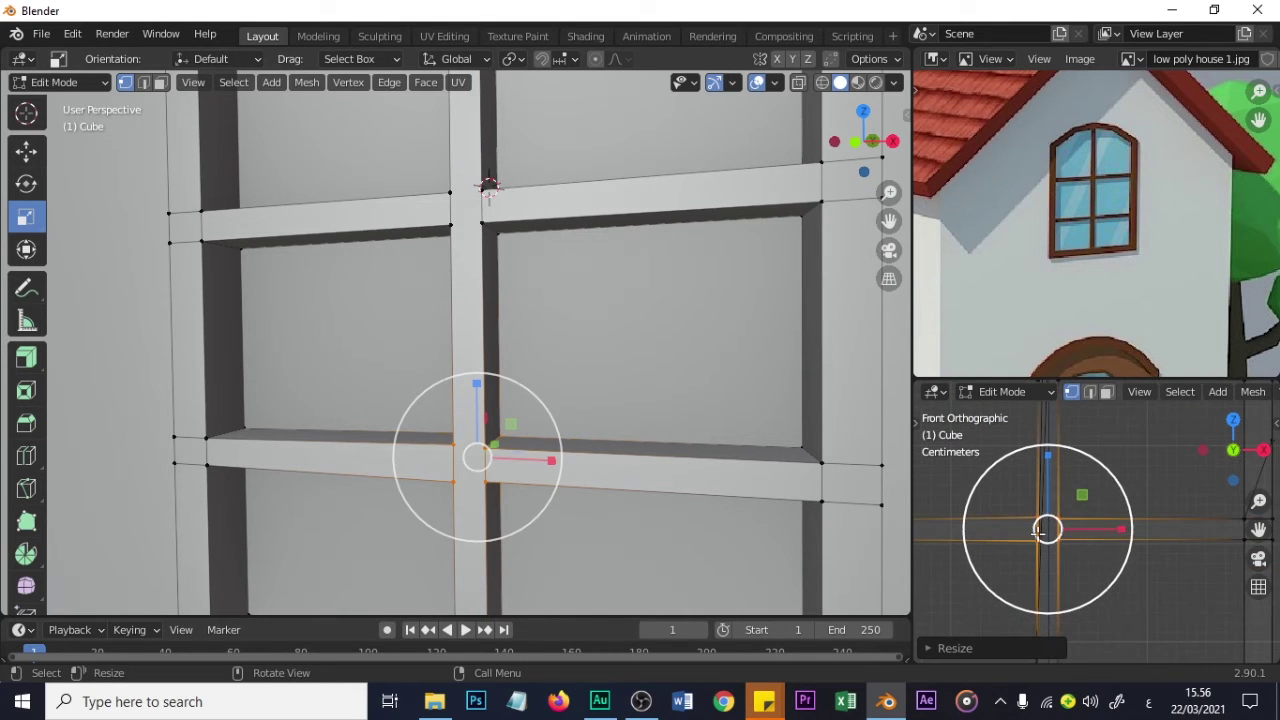
pyautogui.keyDown('shift'); pyautogui.moveTo(1040, 528); pyautogui.dragTo(1166, 534, button='middle'); pyautogui.keyUp('shift')
pyautogui.scroll(1, 1000, 524)
pyautogui.keyDown('shift'); pyautogui.moveTo(973, 527); pyautogui.dragTo(1011, 522, button='middle'); pyautogui.keyUp('shift')
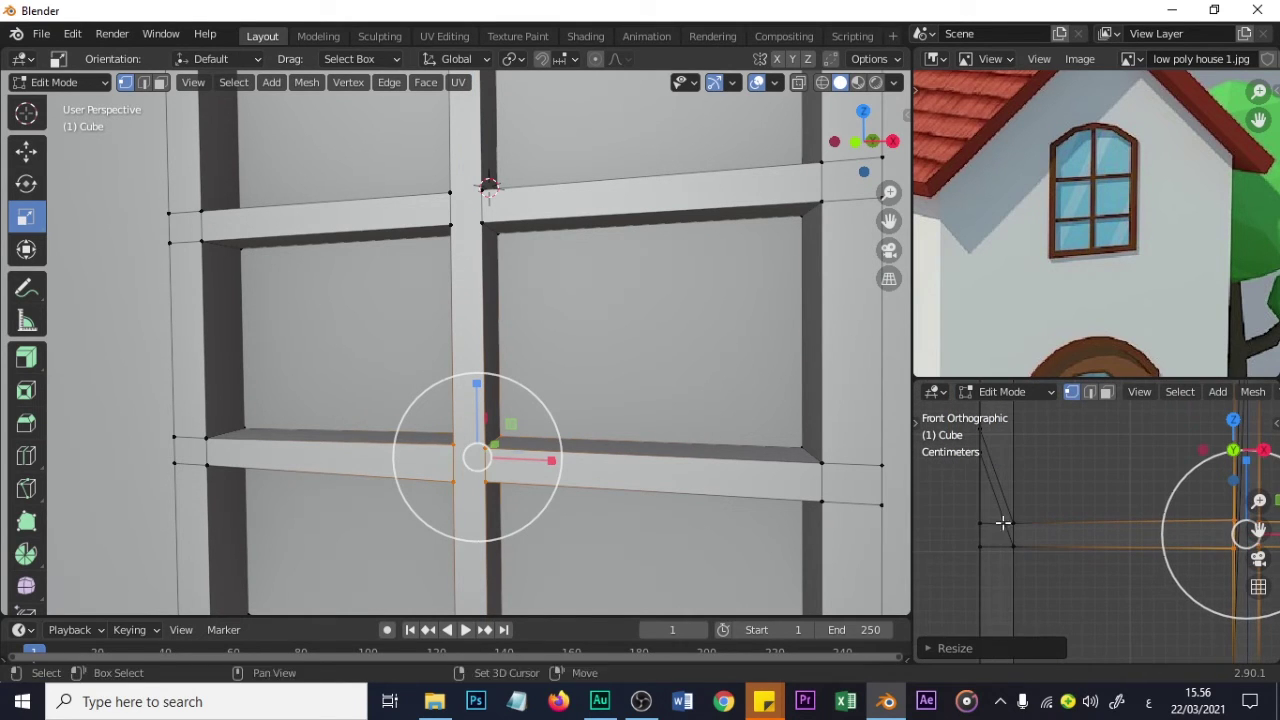
pyautogui.moveTo(975, 517); pyautogui.dragTo(1020, 549)
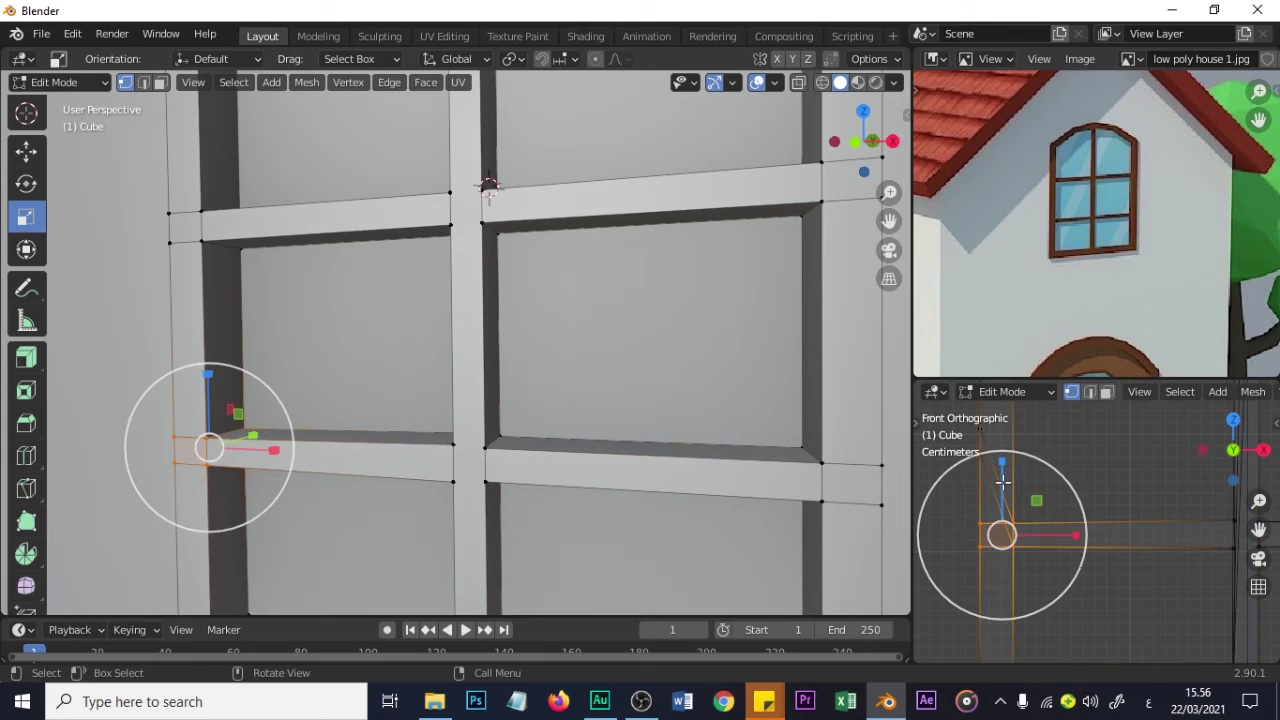
pyautogui.moveTo(1002, 486); pyautogui.dragTo(1002, 480)
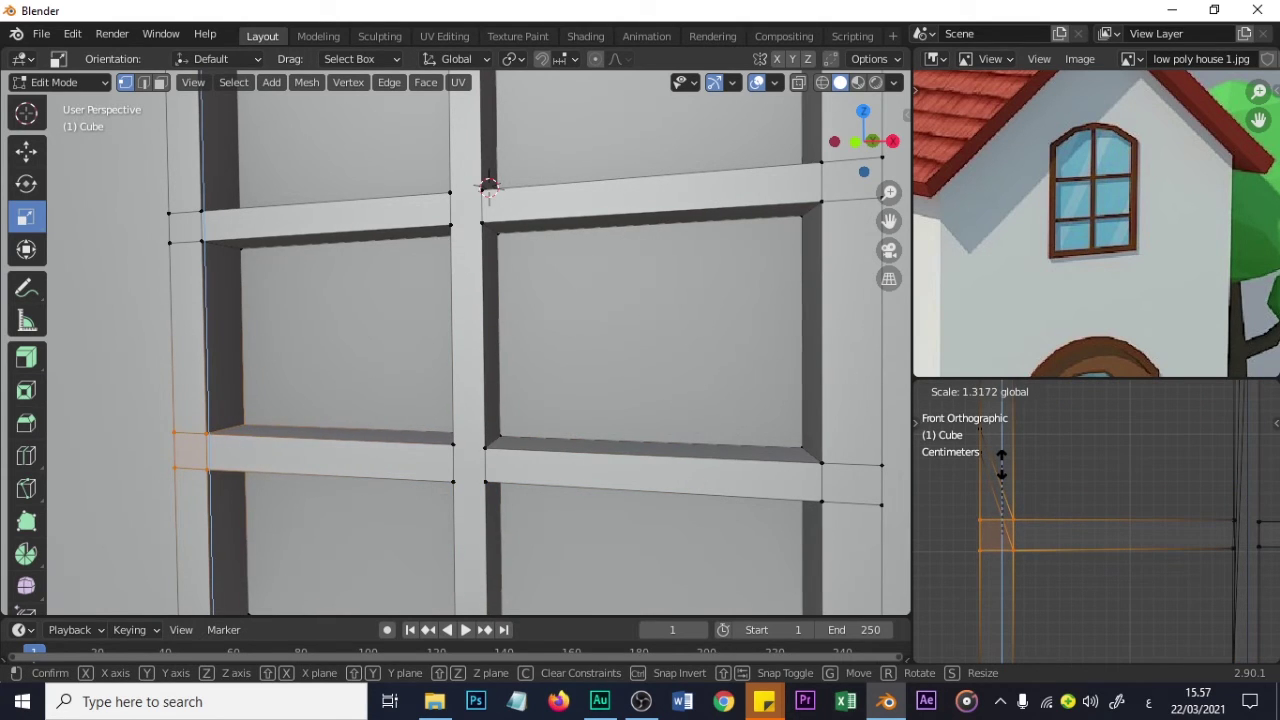
pyautogui.click(1005, 465)
# - Return to Object Mode and examine the arched window's crossbars on the house front
pyautogui.scroll(-4, 1040, 528)
pyautogui.press('Tab')
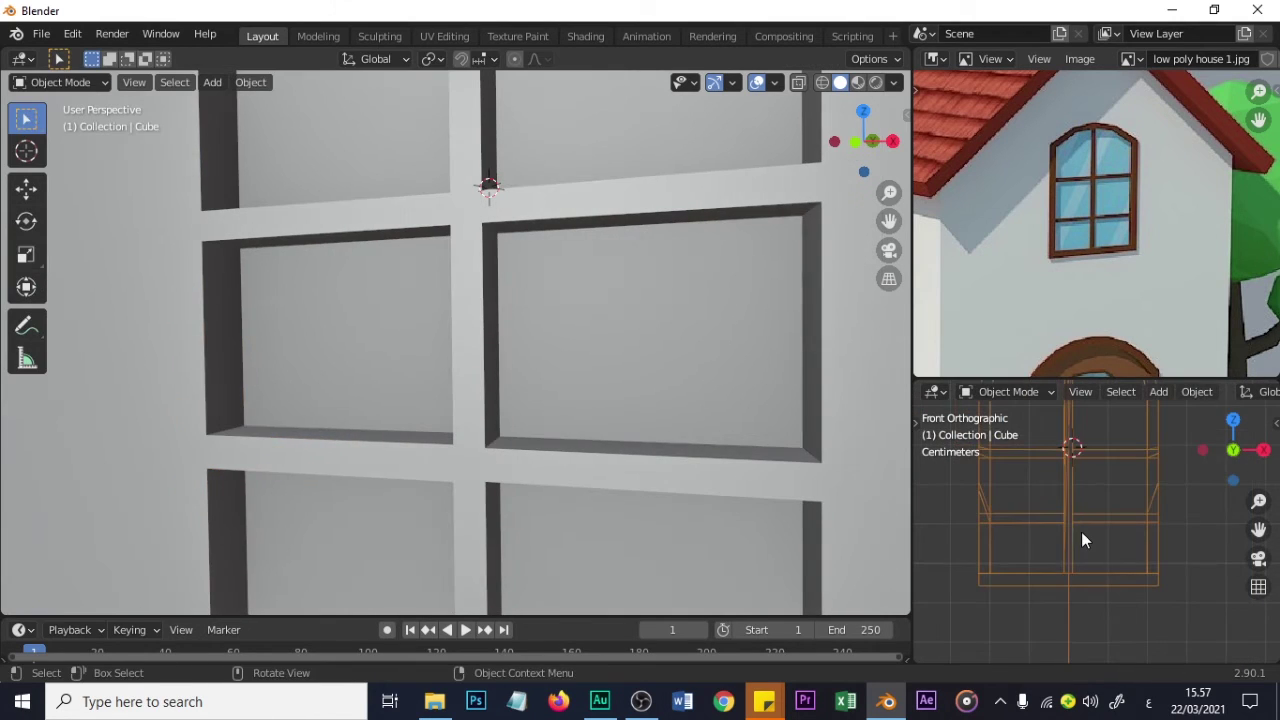
pyautogui.scroll(-6, 702, 483)
pyautogui.moveTo(489, 434); pyautogui.dragTo(535, 430, button='middle')
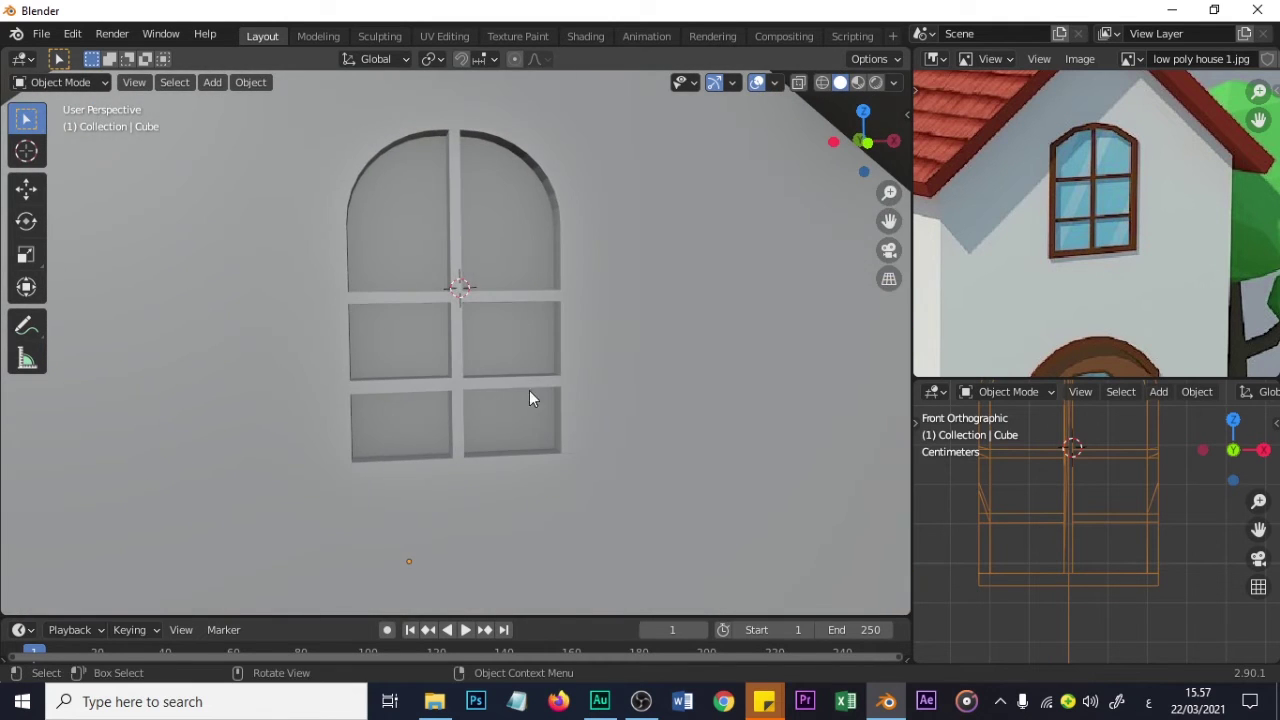
pyautogui.scroll(-3, 534, 409)
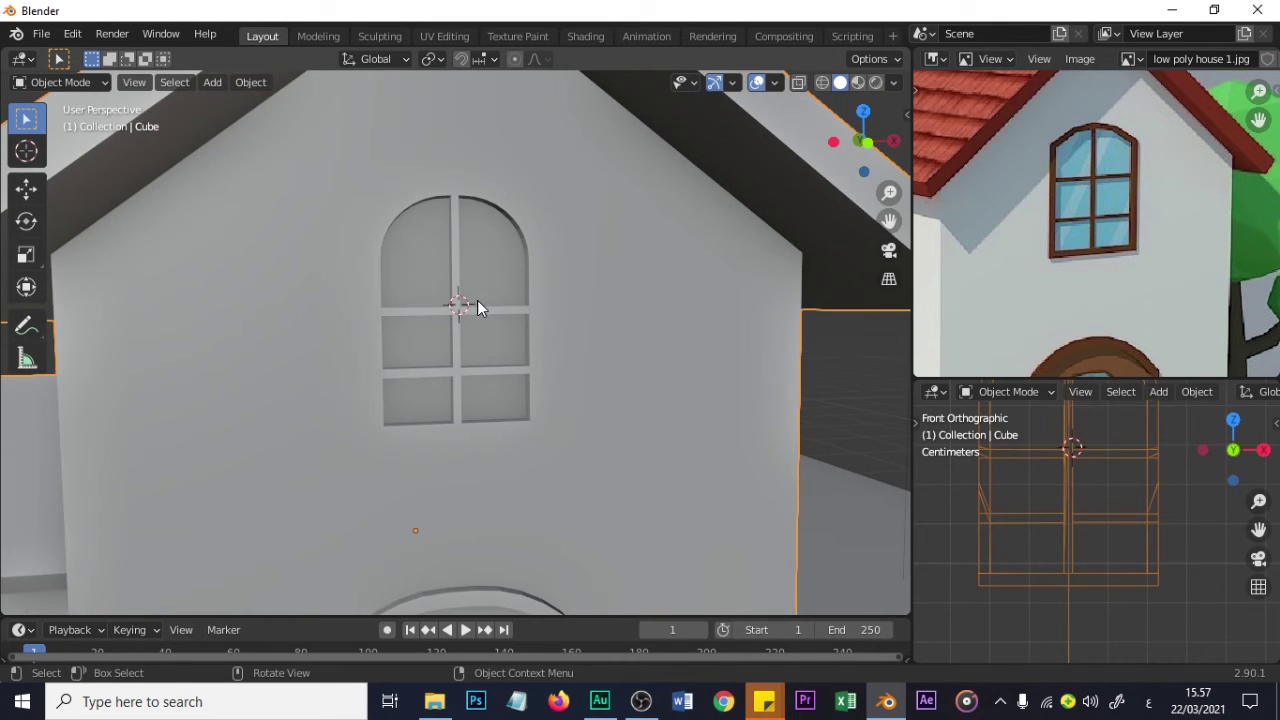
pyautogui.scroll(2, 477, 305)
pyautogui.scroll(-3, 1060, 482)
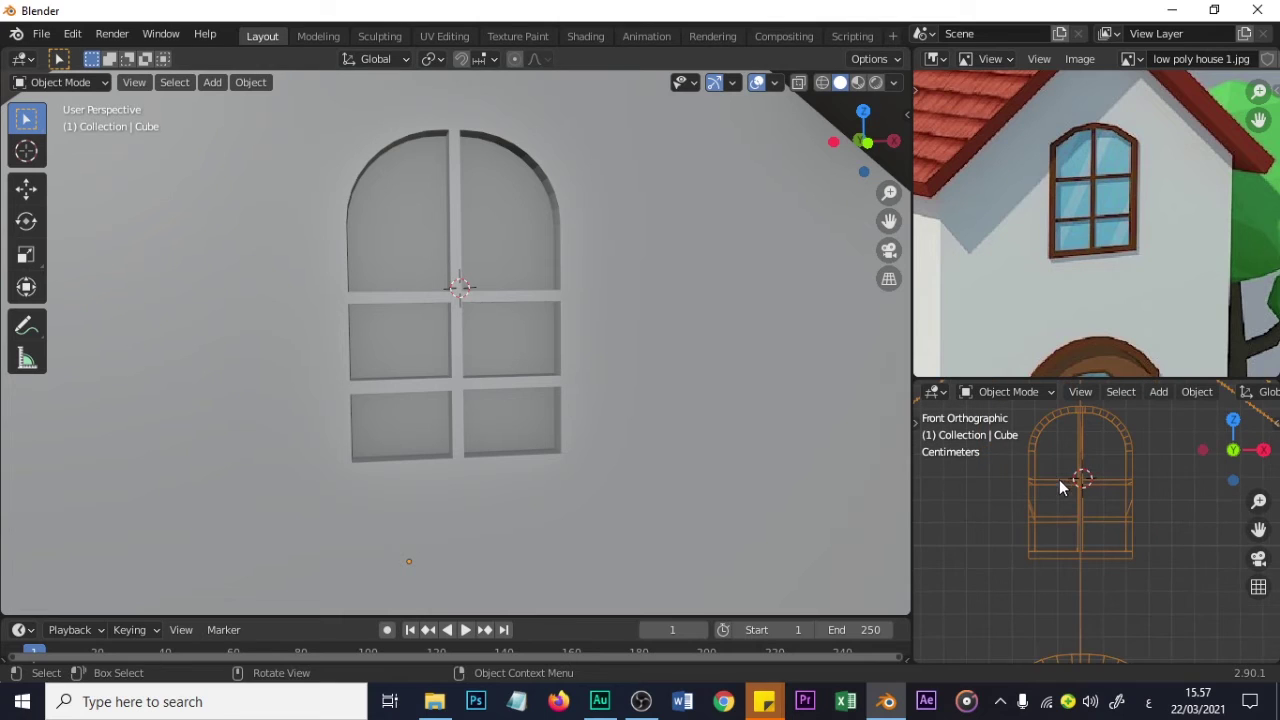
# - In Edit Mode, select the front arched window's upper crossbar vertices on both halves and move them up about 0.052 m along Z
pyautogui.scroll(2, 1045, 468)
pyautogui.keyDown('shift'); pyautogui.moveTo(1082, 484); pyautogui.dragTo(1101, 550, button='middle'); pyautogui.keyUp('shift')
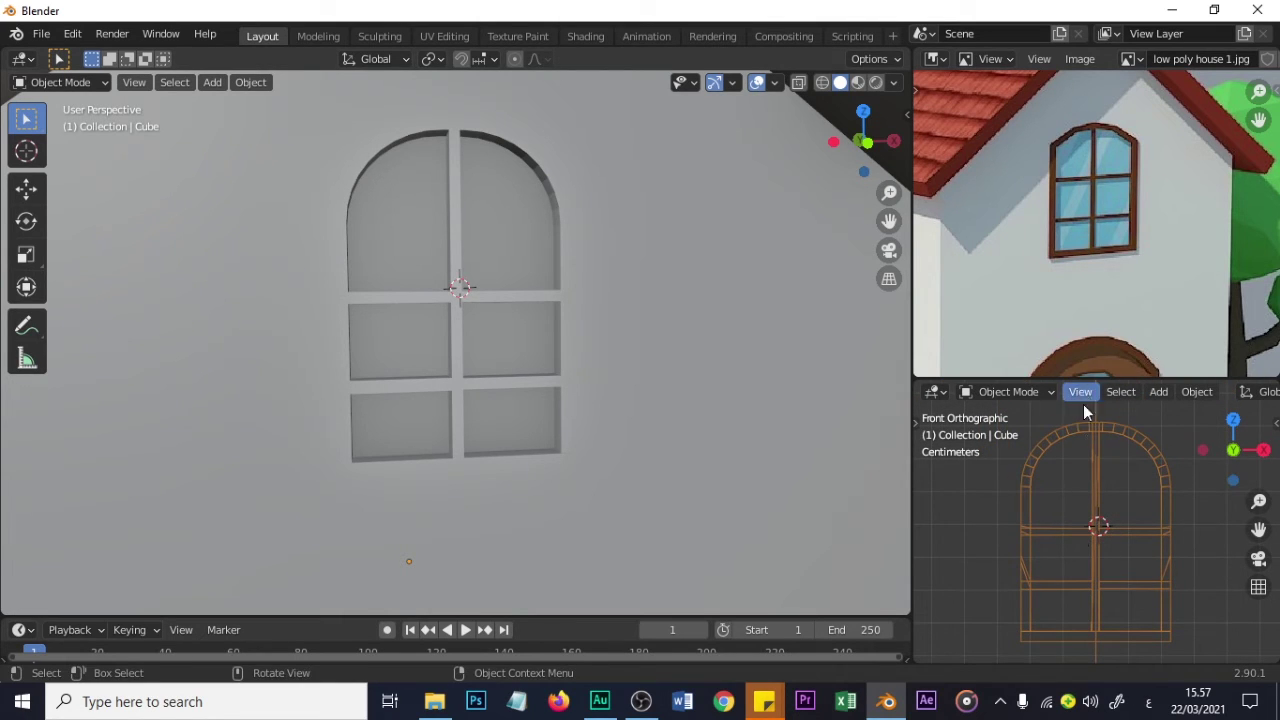
pyautogui.press('Tab')
pyautogui.moveTo(1015, 519); pyautogui.dragTo(1186, 513)
pyautogui.hotkey('ctrl', 'z')
pyautogui.click(1175, 531)
pyautogui.hotkey('ctrl', 'z')
pyautogui.moveTo(1001, 514); pyautogui.dragTo(1115, 543)
pyautogui.moveTo(1212, 551); pyautogui.dragTo(1212, 551)
pyautogui.scroll(3, 1090, 531)
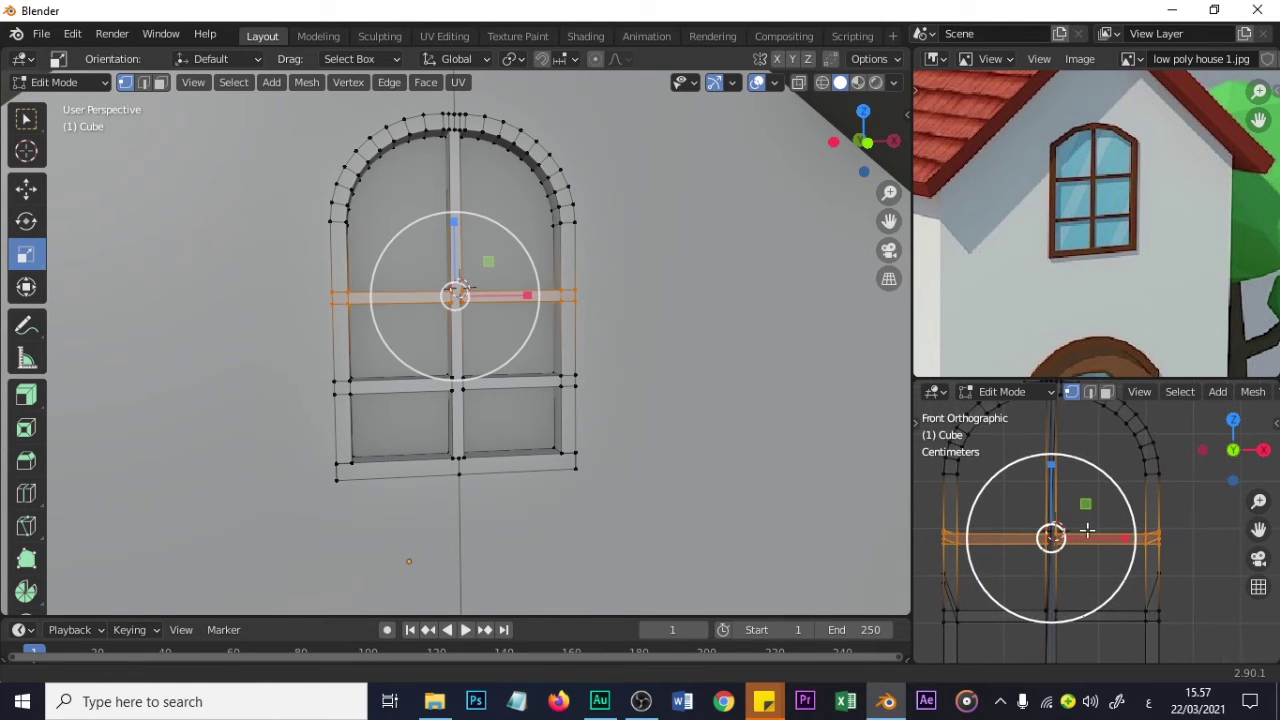
pyautogui.press('g')
pyautogui.press('z')
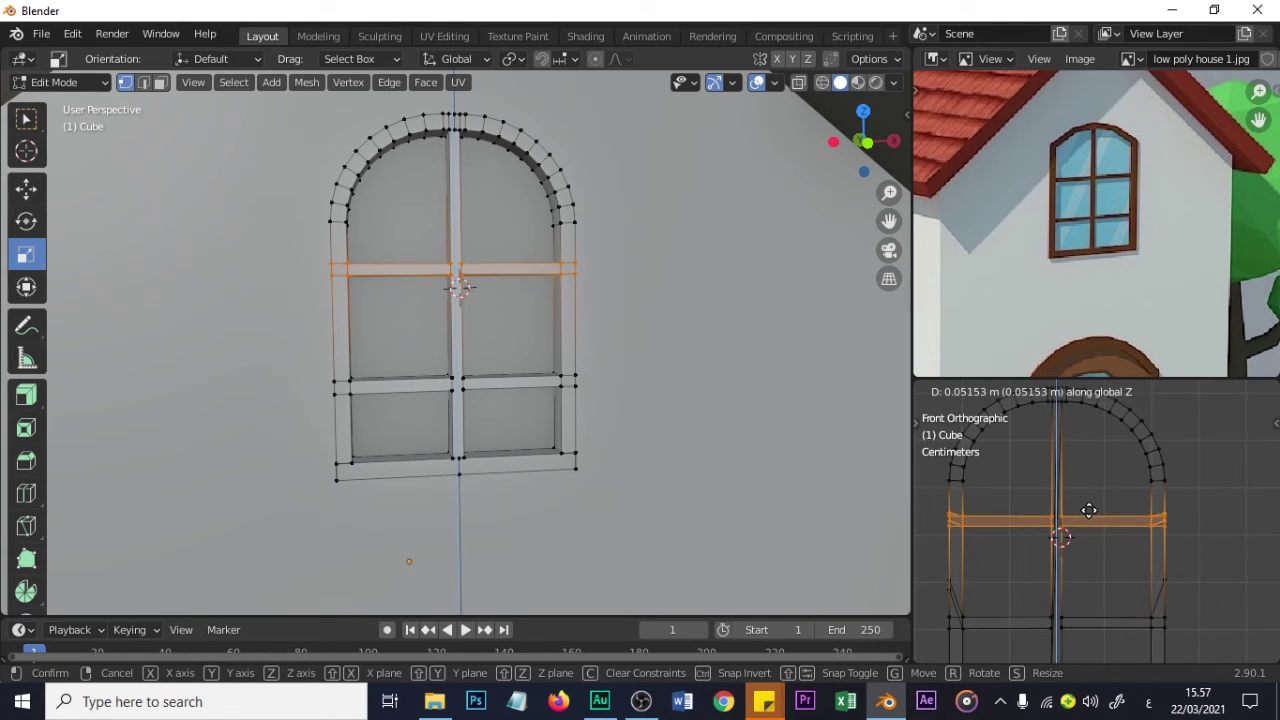
pyautogui.click(1089, 511)
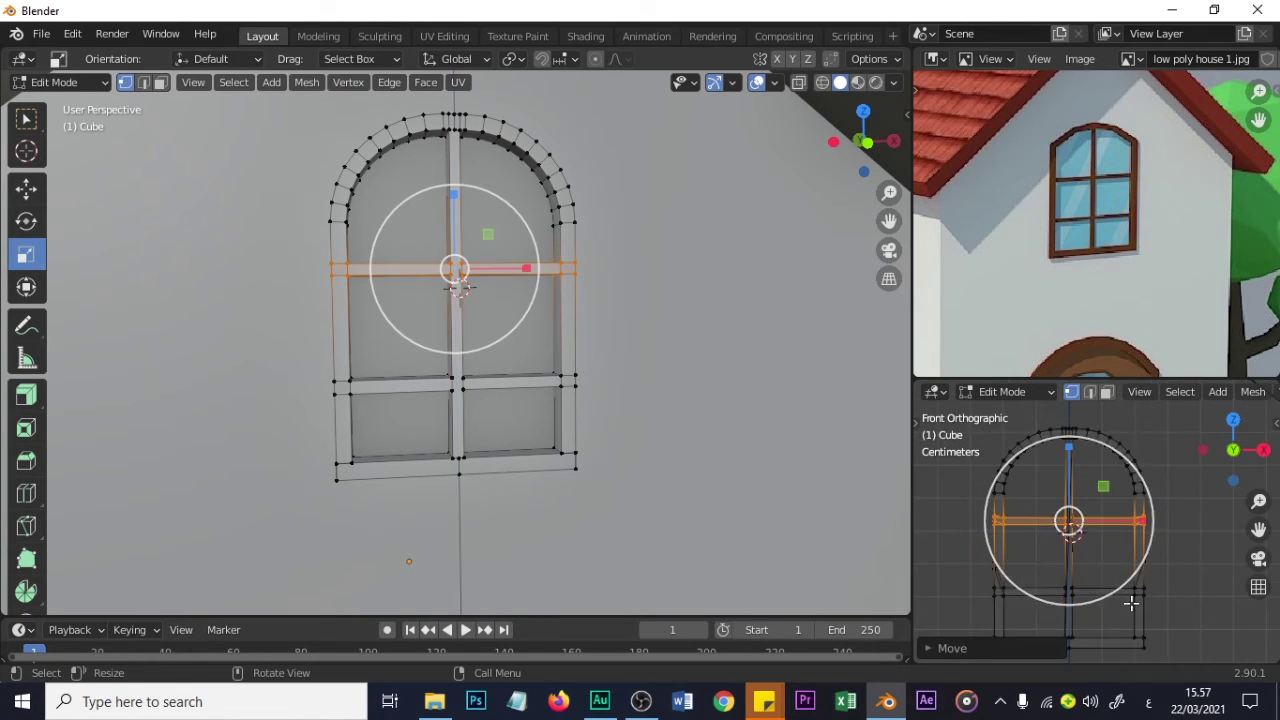
# - Select all vertices of the front arched window's lower crossbars and move them up about 0.029 m along Z
pyautogui.click(1162, 615)
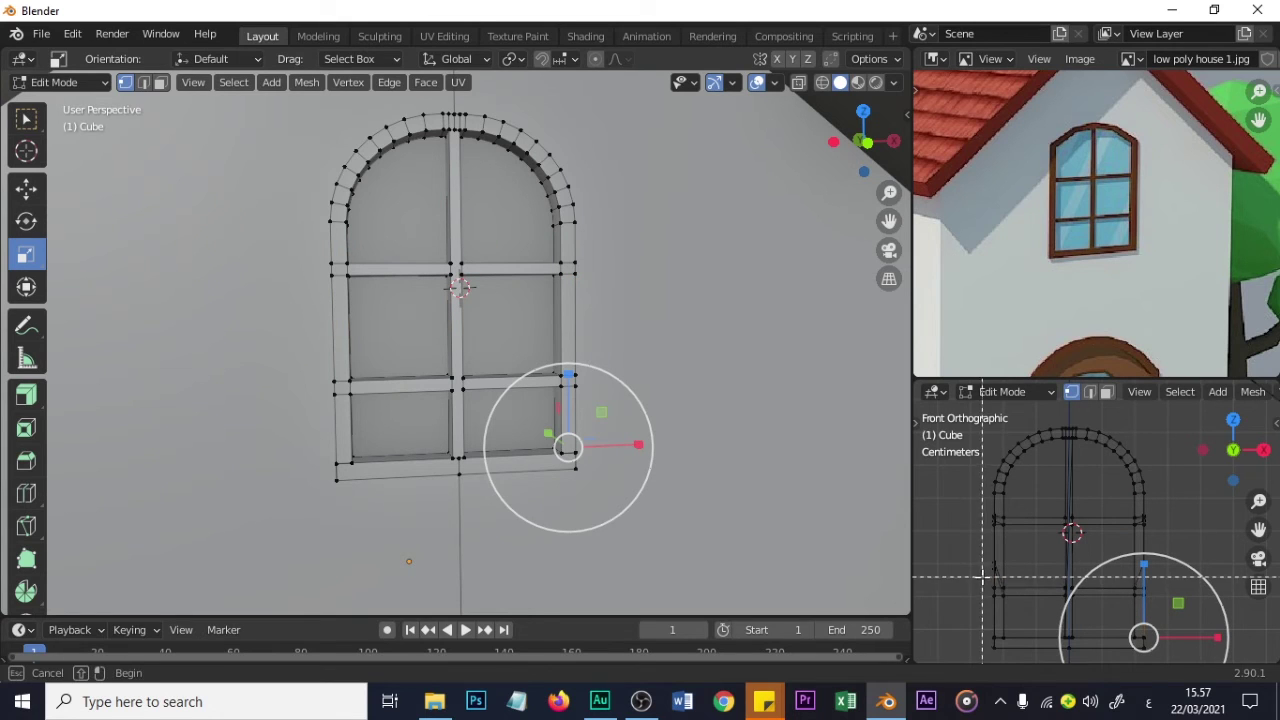
pyautogui.moveTo(1043, 600); pyautogui.dragTo(1166, 606)
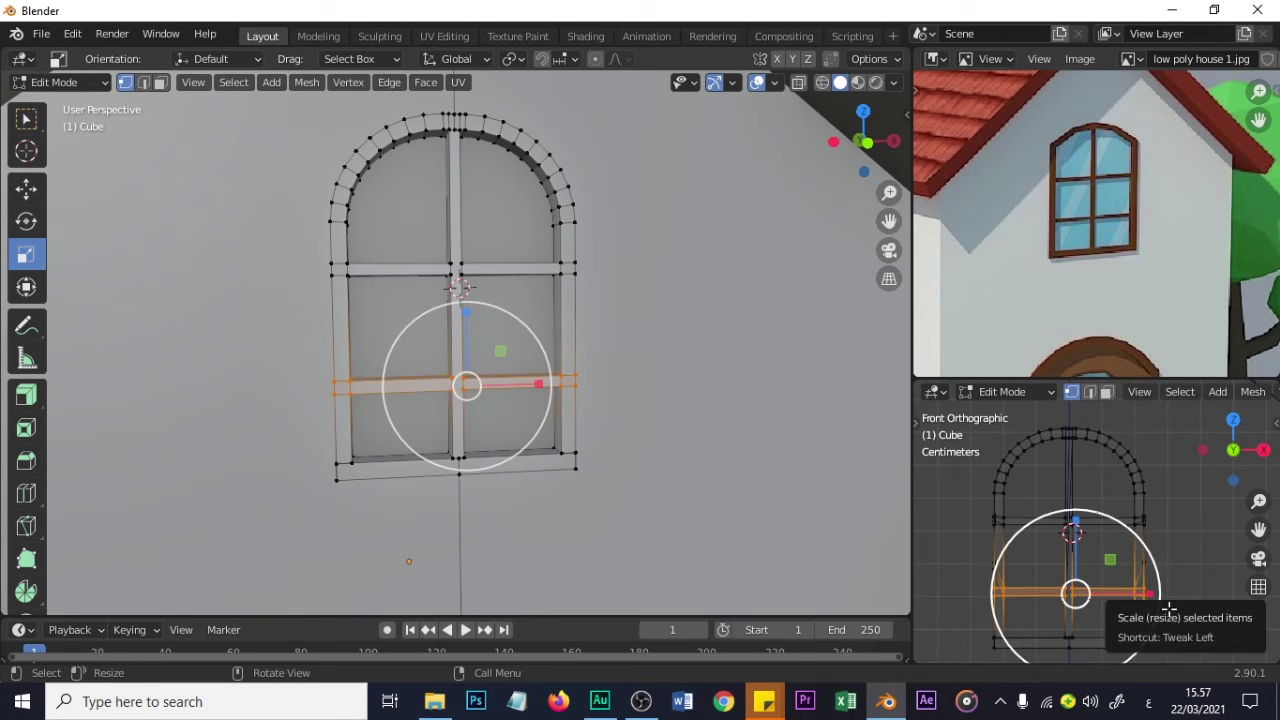
pyautogui.moveTo(987, 572); pyautogui.dragTo(1172, 613)
pyautogui.press('g')
pyautogui.press('z')
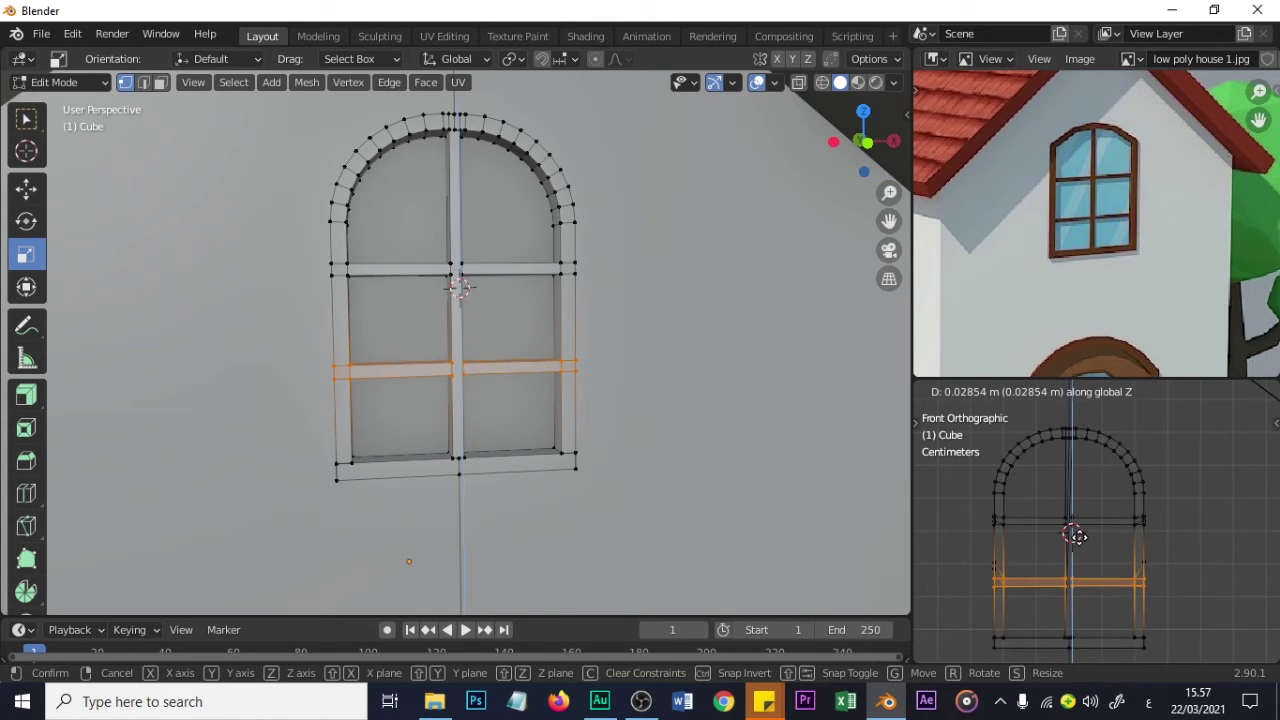
pyautogui.click(1078, 534)
# - Return to Object Mode and examine the empty arched window recess on the house's side wall
pyautogui.scroll(-5, 690, 446)
pyautogui.moveTo(508, 446); pyautogui.dragTo(465, 346, button='middle')
pyautogui.press('Tab')
pyautogui.scroll(-3, 510, 446)
pyautogui.scroll(3, 359, 528)
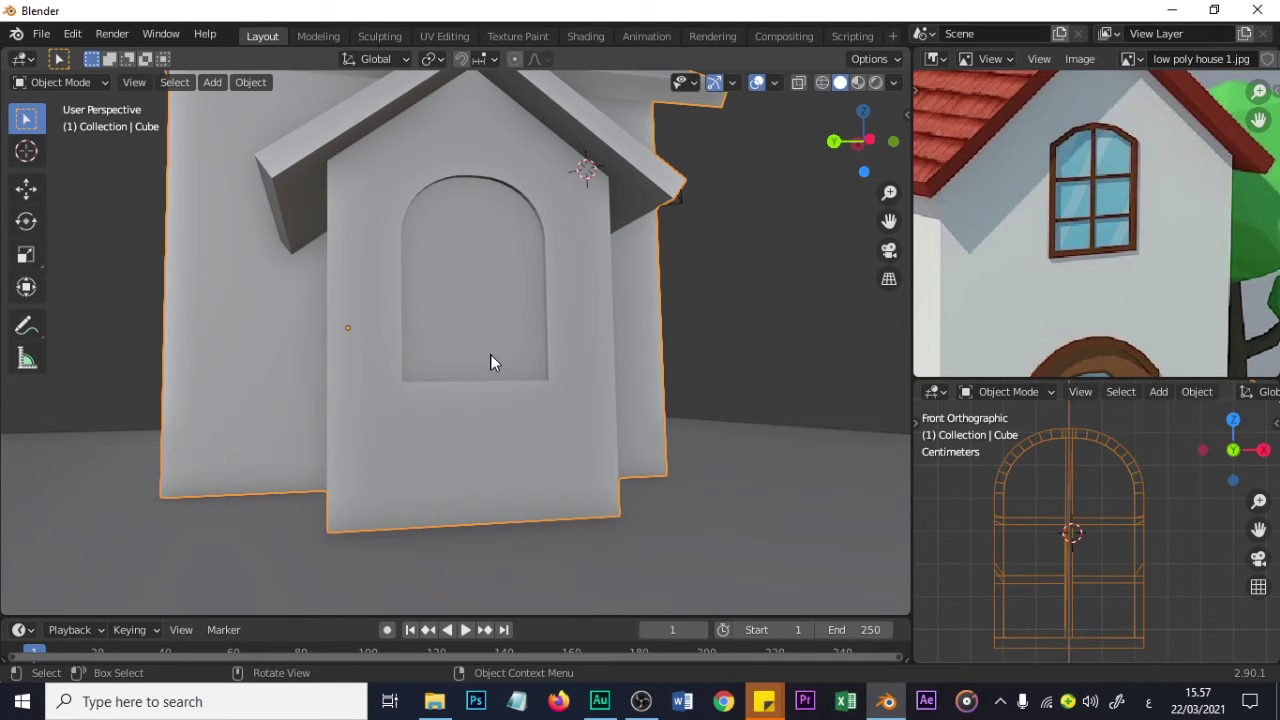
pyautogui.scroll(4, 491, 360)
pyautogui.scroll(-3, 491, 360)
# - In Edit Mode, add a loop cut to the side wall's arched window recess and slide it close to the recess's bottom corner
pyautogui.press('Tab')
pyautogui.moveTo(491, 360); pyautogui.dragTo(434, 509, button='middle')
pyautogui.scroll(4, 471, 351)
pyautogui.moveTo(471, 351); pyautogui.dragTo(640, 420, button='middle')
pyautogui.keyDown('alt'); pyautogui.click(646, 422); pyautogui.keyUp('alt')
pyautogui.press('g')
pyautogui.press('g')
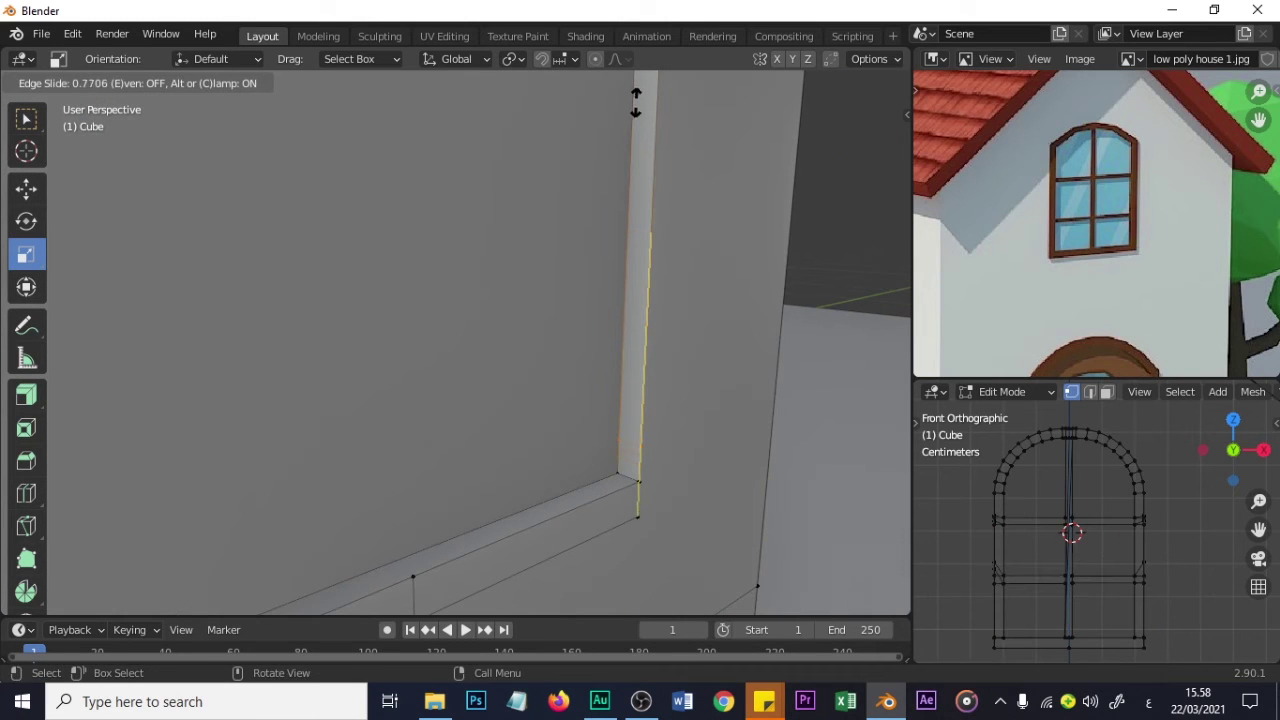
pyautogui.click(632, 120)
pyautogui.moveTo(632, 120); pyautogui.dragTo(521, 268, button='middle')
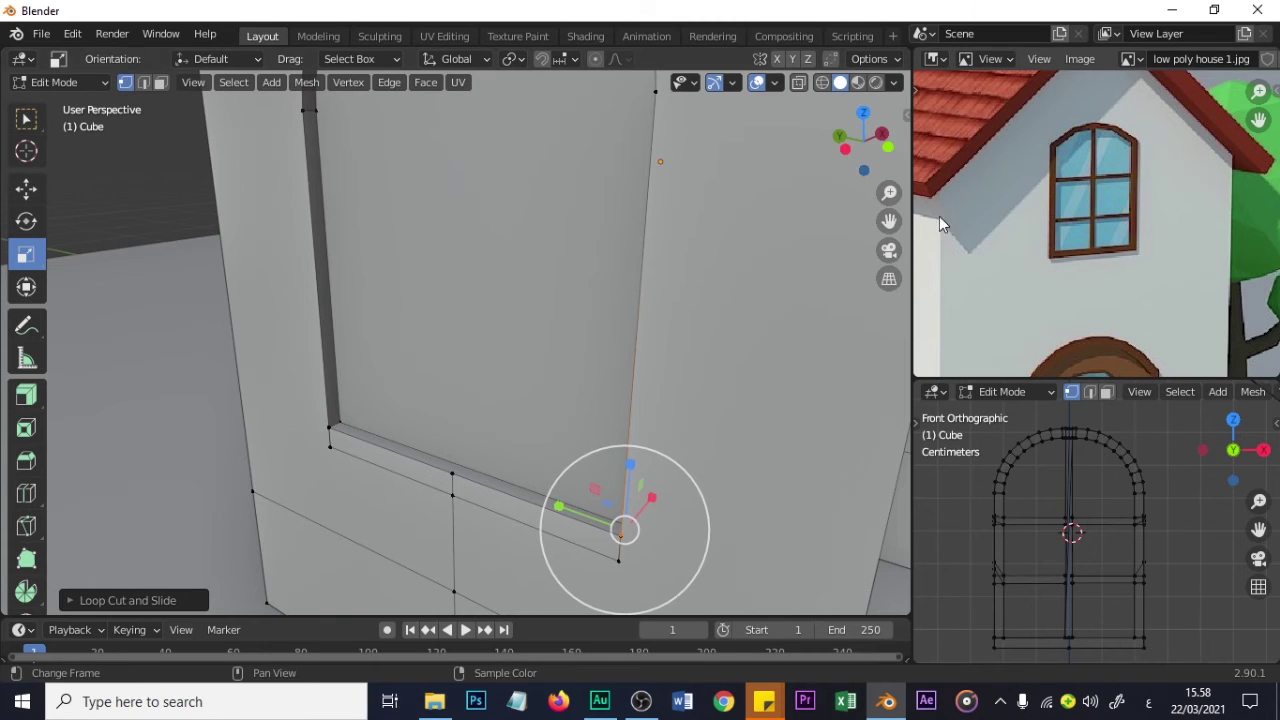
# - Show the 3D viewport's sidebar and enable Screencast Keys
pyautogui.press('n')
pyautogui.click(732, 106)
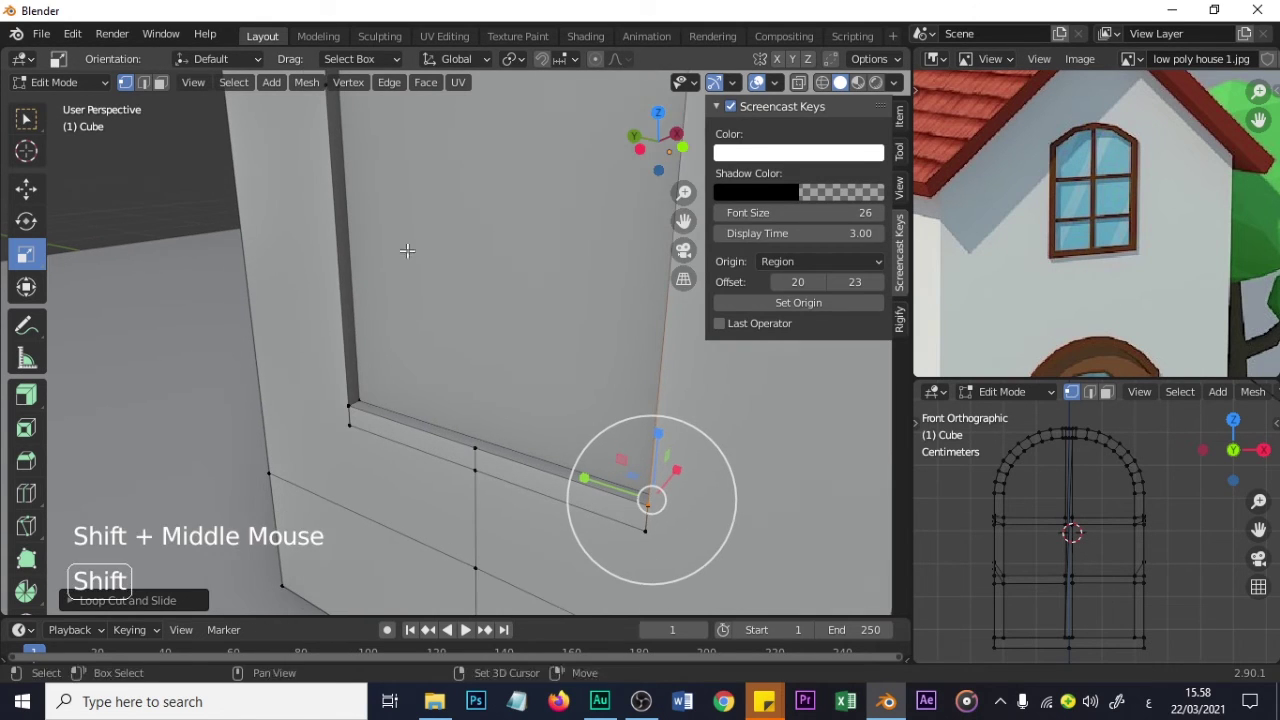
# - Add a loop cut across the window recess's left inner side and slide it towards the bottom corner
pyautogui.press('n')
pyautogui.scroll(2, 274, 256)
pyautogui.hotkey('ctrl', 'r')
pyautogui.click(274, 256)
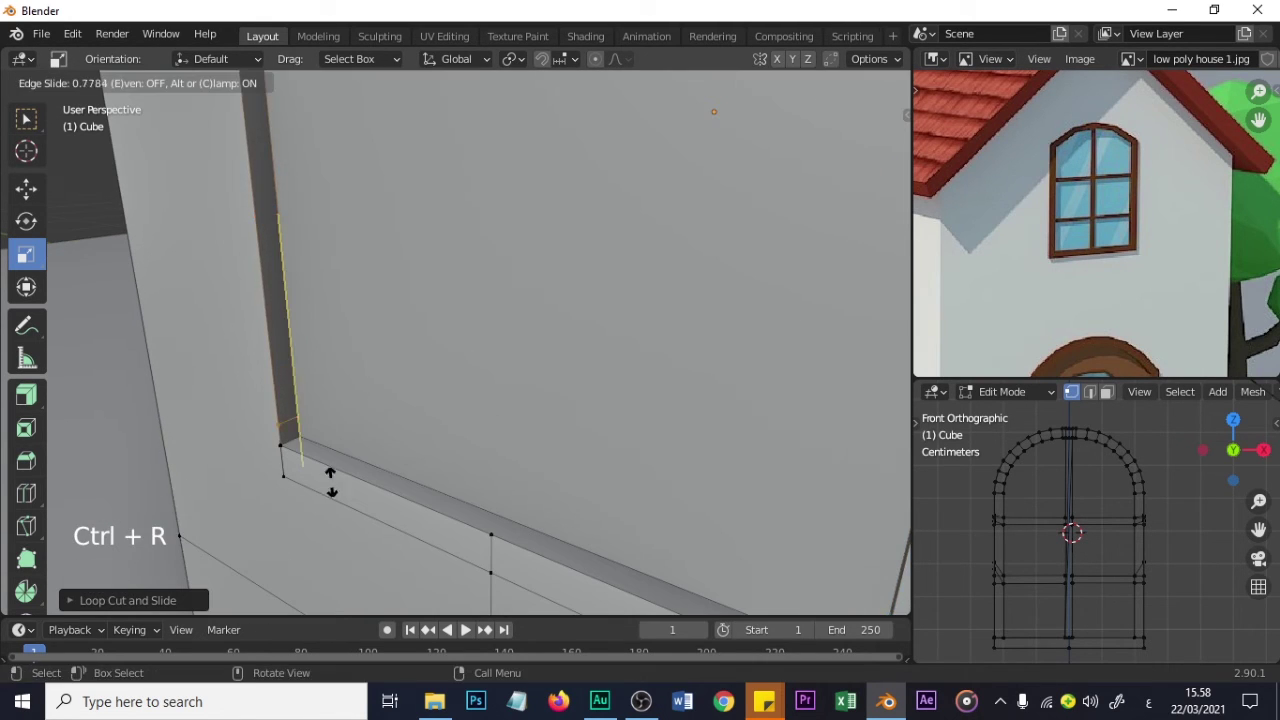
pyautogui.click(335, 505)
pyautogui.scroll(-4, 335, 505)
pyautogui.scroll(5, 731, 343)
pyautogui.moveTo(335, 505); pyautogui.dragTo(360, 305, button='middle')
pyautogui.scroll(-2, 731, 343)
pyautogui.scroll(1, 309, 300)
pyautogui.hotkey('ctrl', 'r')
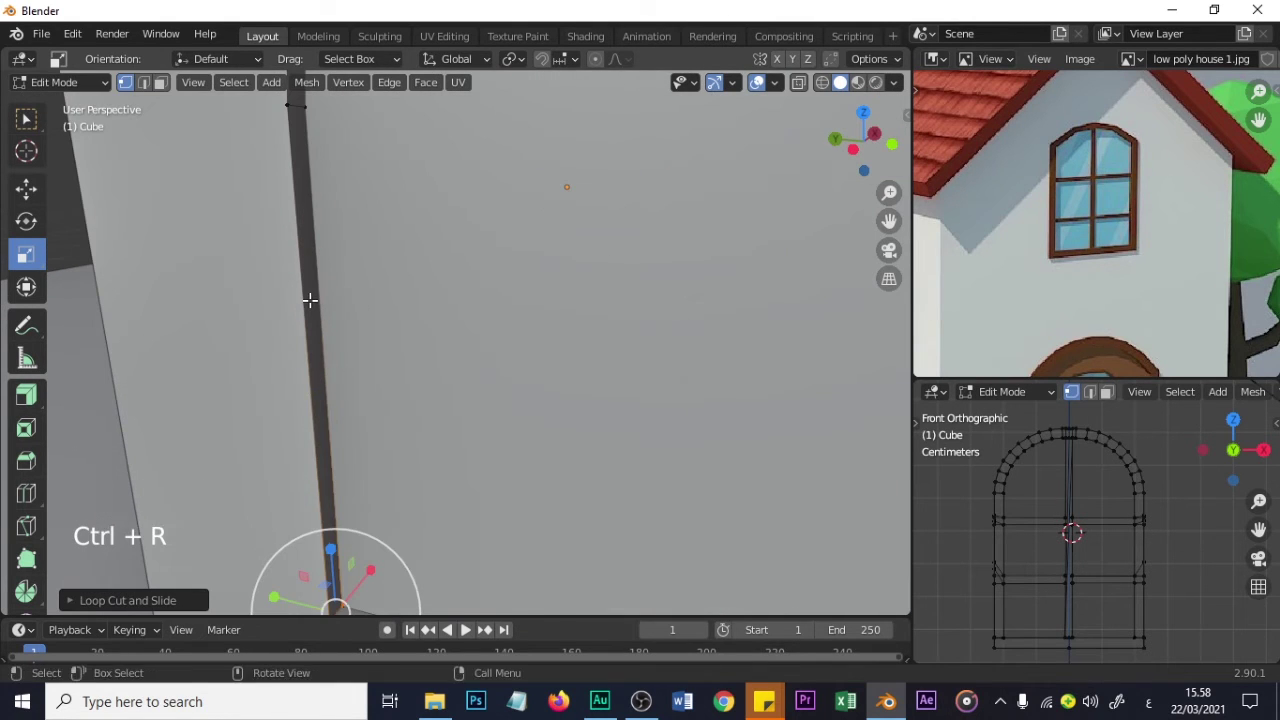
# - Switch to face selection with the Move tool and select the recess's left inner side face
pyautogui.scroll(-3, 309, 300)
pyautogui.scroll(1, 167, 215)
pyautogui.click(26, 188)
pyautogui.moveTo(163, 100); pyautogui.dragTo(430, 220, button='middle')
pyautogui.click(310, 342)
pyautogui.click(160, 82)
pyautogui.moveTo(430, 220); pyautogui.dragTo(505, 278, button='middle')
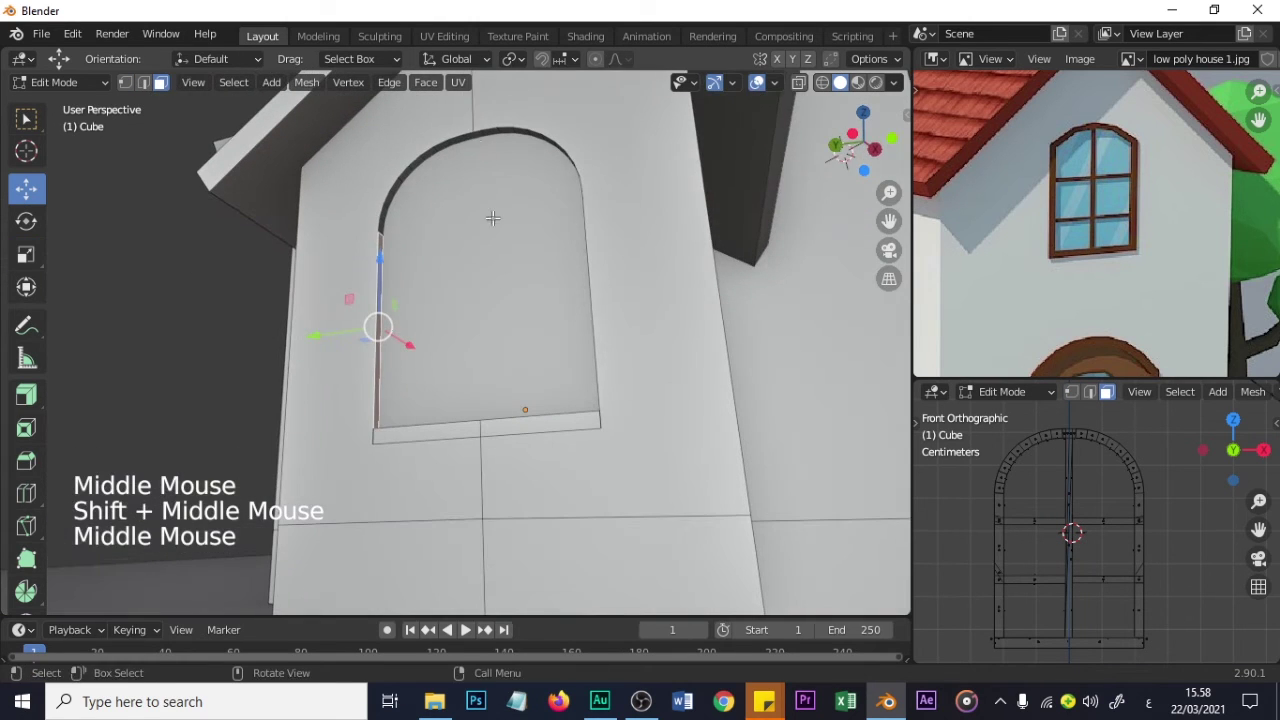
# - Try to select the arch's inner faces together with the recess's left inner side
pyautogui.keyDown('ctrl'); pyautogui.keyDown('shift'); pyautogui.click(469, 134); pyautogui.keyUp('shift'); pyautogui.keyUp('ctrl')
pyautogui.click(445, 142)
pyautogui.click(443, 140)
pyautogui.keyDown('alt'); pyautogui.keyDown('shift'); pyautogui.click(458, 145); pyautogui.keyUp('shift'); pyautogui.keyUp('alt')
pyautogui.click(378, 320)
pyautogui.moveTo(378, 320); pyautogui.dragTo(300, 300, button='middle')
pyautogui.keyDown('shift'); pyautogui.click(300, 243); pyautogui.keyUp('shift')
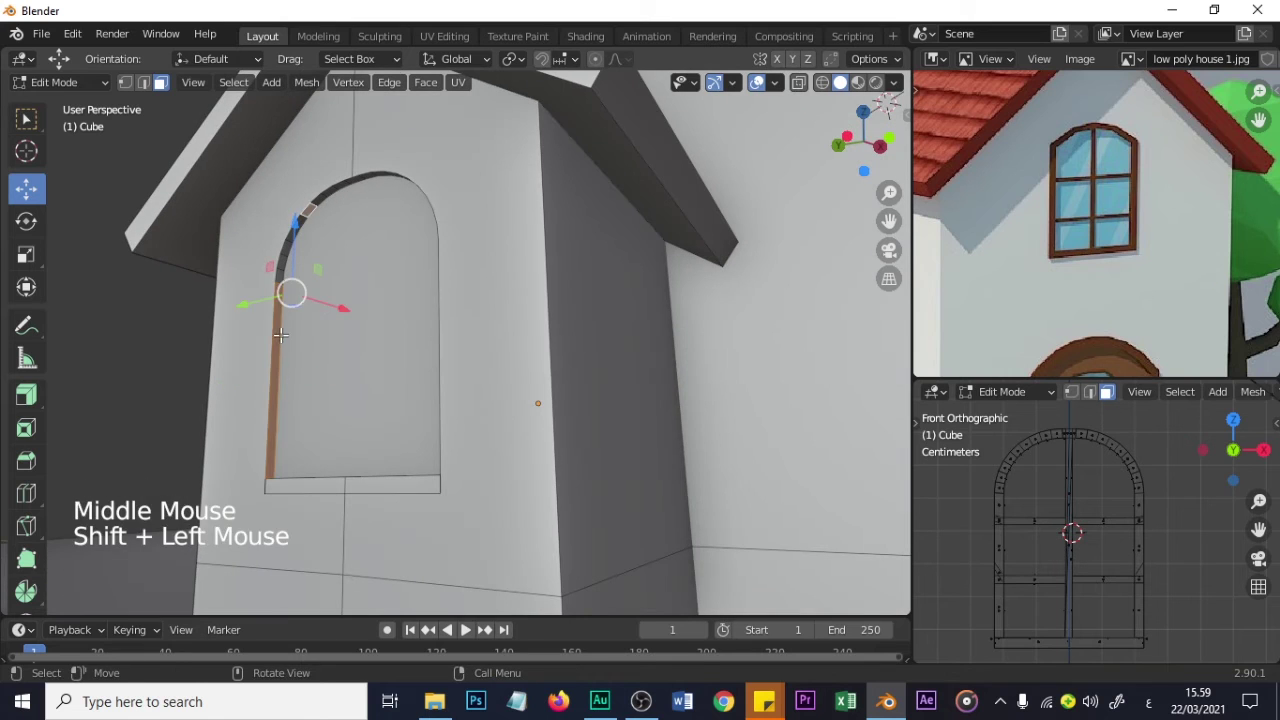
# - Select the continuous path of inner recess faces from the left side over the arch to the right side
pyautogui.click(272, 400)
pyautogui.keyDown('ctrl'); pyautogui.keyDown('shift'); pyautogui.click(303, 221); pyautogui.keyUp('shift'); pyautogui.keyUp('ctrl')
pyautogui.keyDown('ctrl'); pyautogui.keyDown('shift'); pyautogui.click(354, 182); pyautogui.keyUp('shift'); pyautogui.keyUp('ctrl')
pyautogui.moveTo(354, 182); pyautogui.dragTo(780, 300, button='middle')
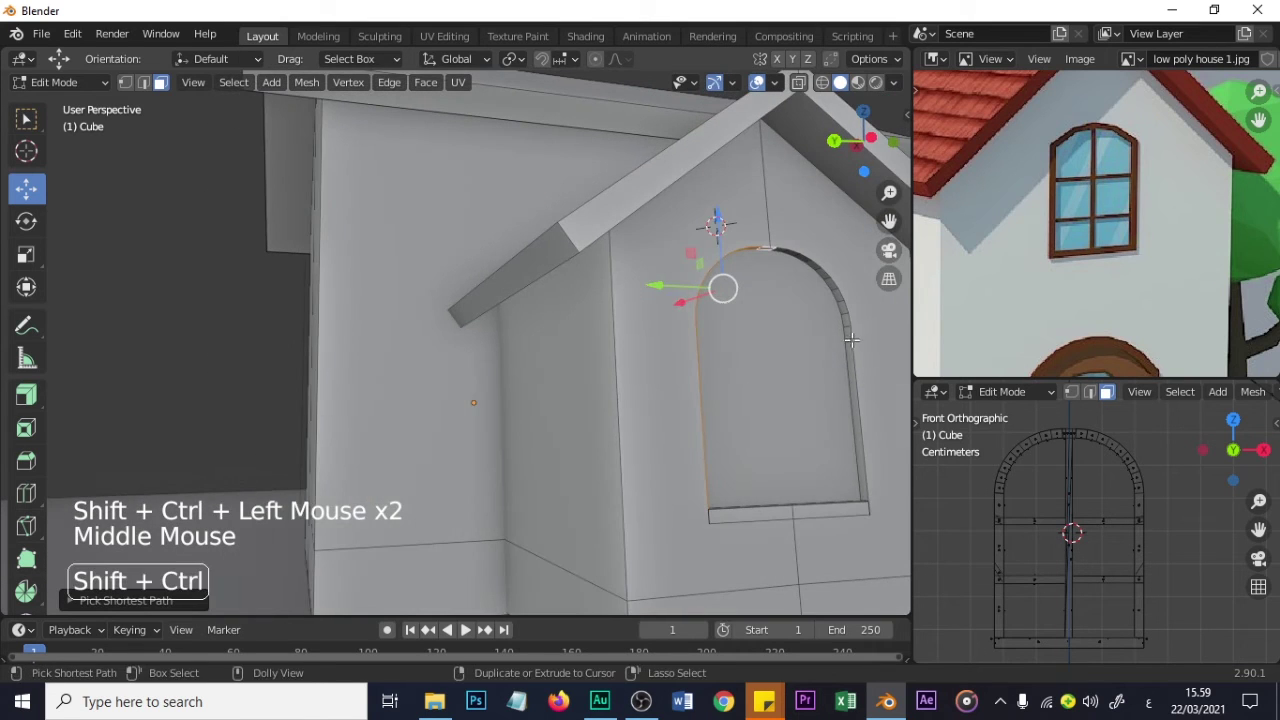
pyautogui.keyDown('ctrl'); pyautogui.keyDown('shift'); pyautogui.click(843, 330); pyautogui.keyUp('shift'); pyautogui.keyUp('ctrl')
pyautogui.hotkey('ctrl', 'z')
pyautogui.keyDown('ctrl'); pyautogui.keyDown('shift'); pyautogui.click(845, 310); pyautogui.keyUp('shift'); pyautogui.keyUp('ctrl')
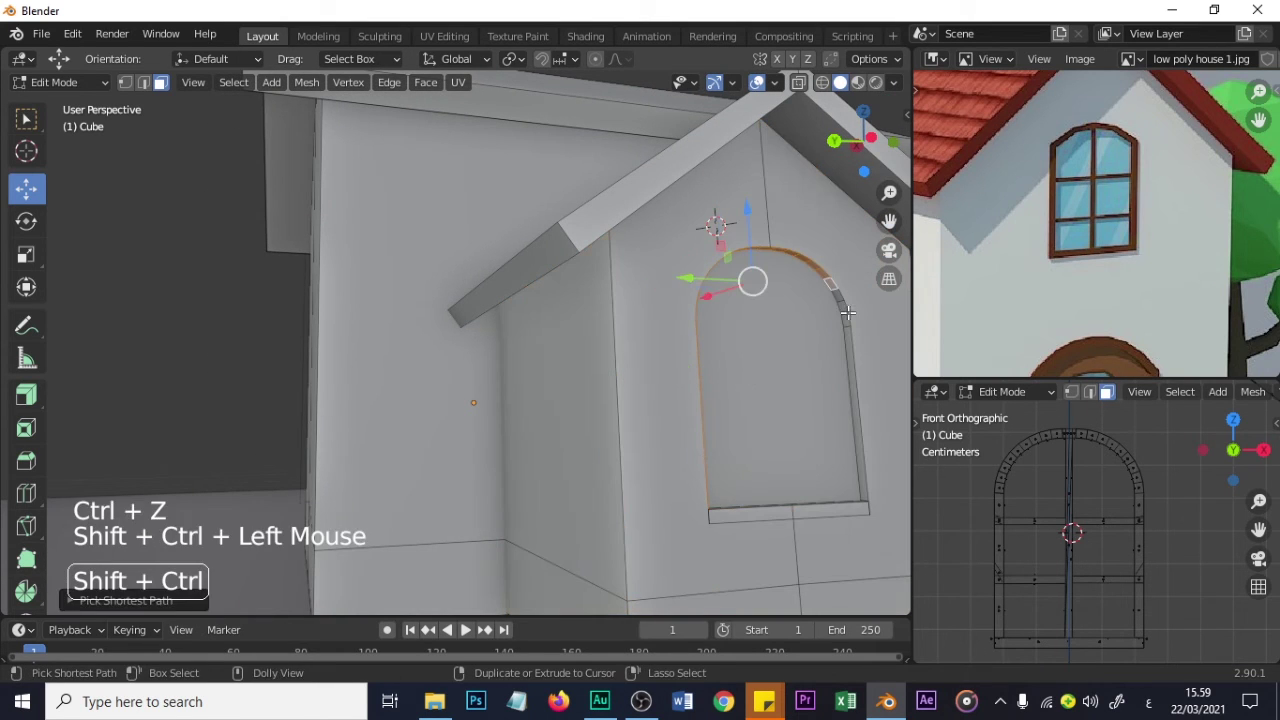
pyautogui.keyDown('shift'); pyautogui.click(848, 358); pyautogui.keyUp('shift')
pyautogui.moveTo(848, 358); pyautogui.dragTo(735, 398, button='middle')
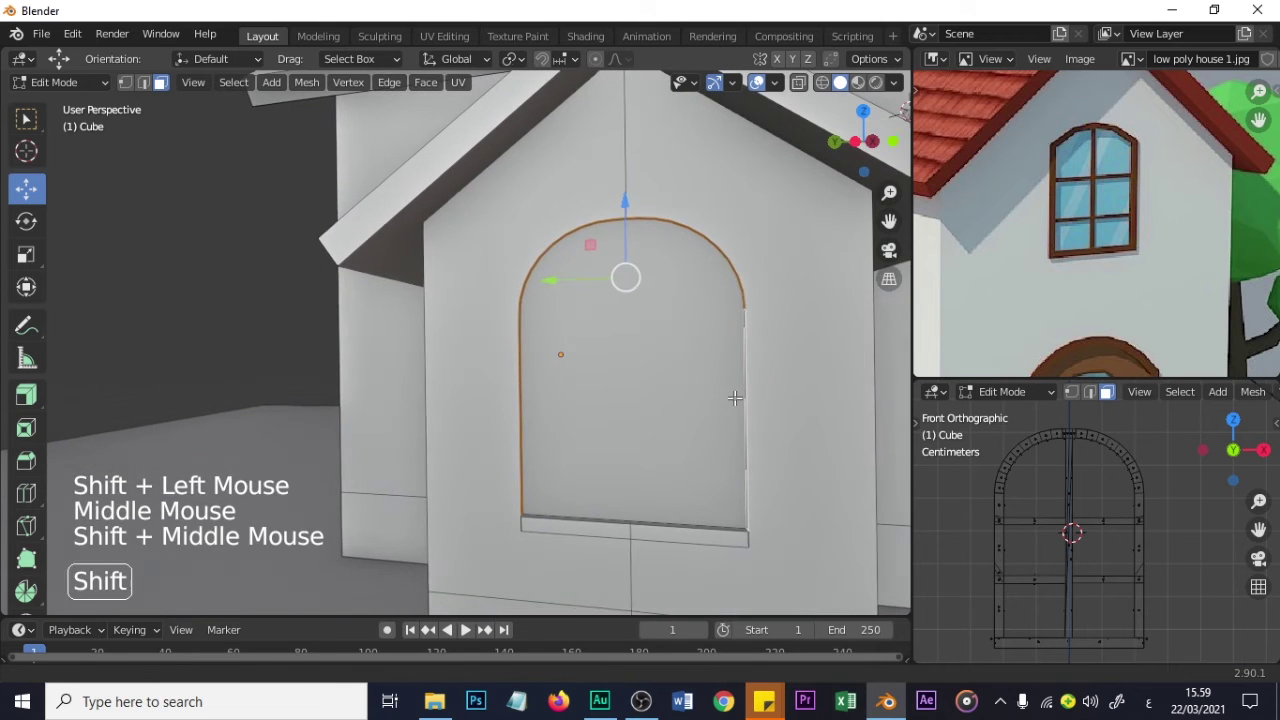
# - Extrude the selected inner faces slightly into the opening to form the arched window frame, and select the right side's front face
pyautogui.click(27, 394)
pyautogui.moveTo(626, 374); pyautogui.dragTo(622, 374)
pyautogui.moveTo(600, 380); pyautogui.dragTo(630, 350, button='middle')
pyautogui.keyDown('shift'); pyautogui.moveTo(630, 350); pyautogui.dragTo(551, 400, button='middle'); pyautogui.keyUp('shift')
pyautogui.scroll(3, 663, 366)
pyautogui.scroll(-1, 663, 366)
pyautogui.scroll(-1, 551, 400)
pyautogui.scroll(1, 551, 400)
pyautogui.click(629, 344)
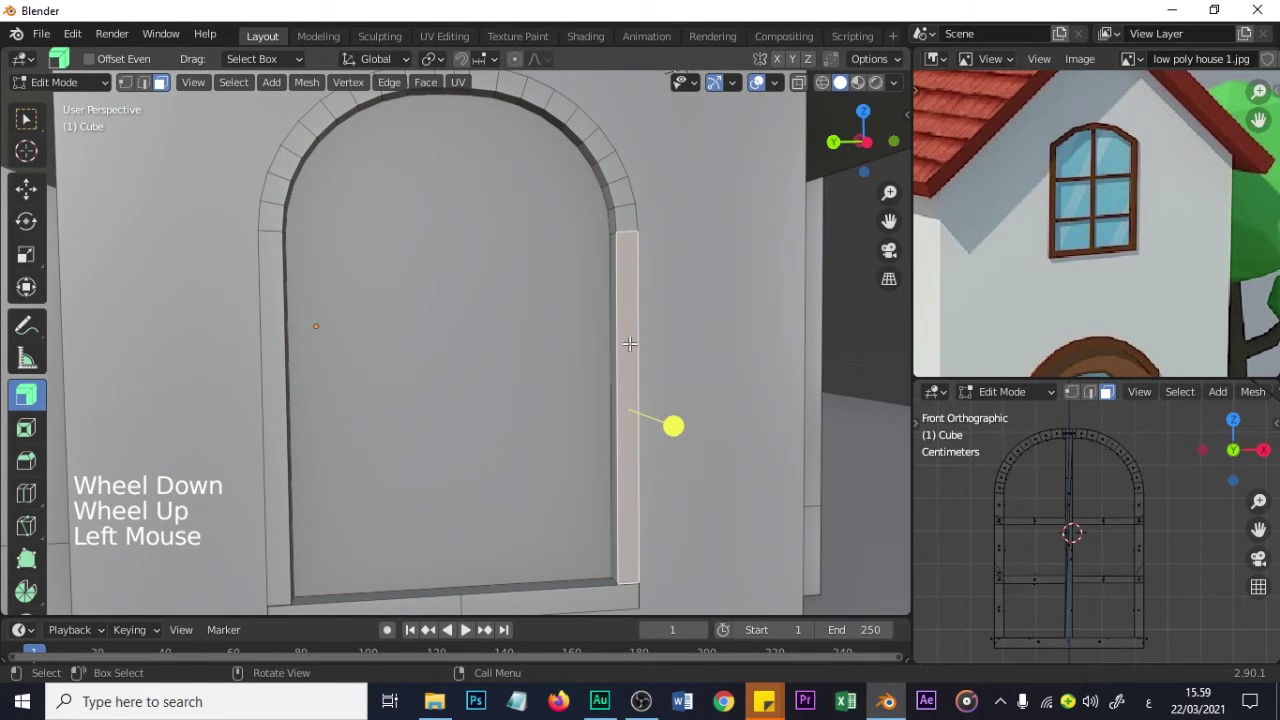
pyautogui.scroll(2, 808, 397)
pyautogui.moveTo(629, 344); pyautogui.dragTo(634, 371, button='middle')
pyautogui.click(624, 381)
pyautogui.hotkey('ctrl', 'e')
pyautogui.press('Escape')
pyautogui.press('Escape')
pyautogui.press('Escape')
# - Add two horizontal loop cuts to the frame's right side and scale them close together vertically
pyautogui.click(26, 187)
pyautogui.click(630, 389)
pyautogui.click(630, 389)
pyautogui.scroll(2, 640, 400)
pyautogui.hotkey('ctrl', 'r')
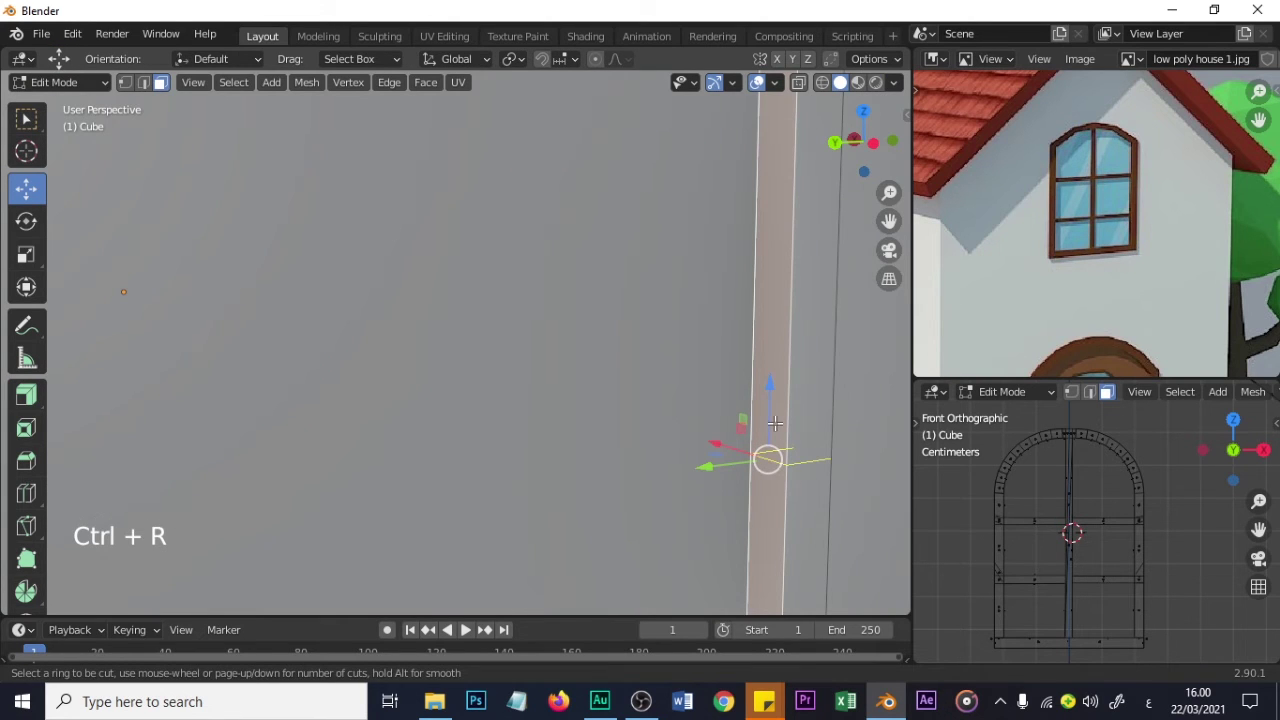
pyautogui.click(775, 422)
pyautogui.click(26, 254)
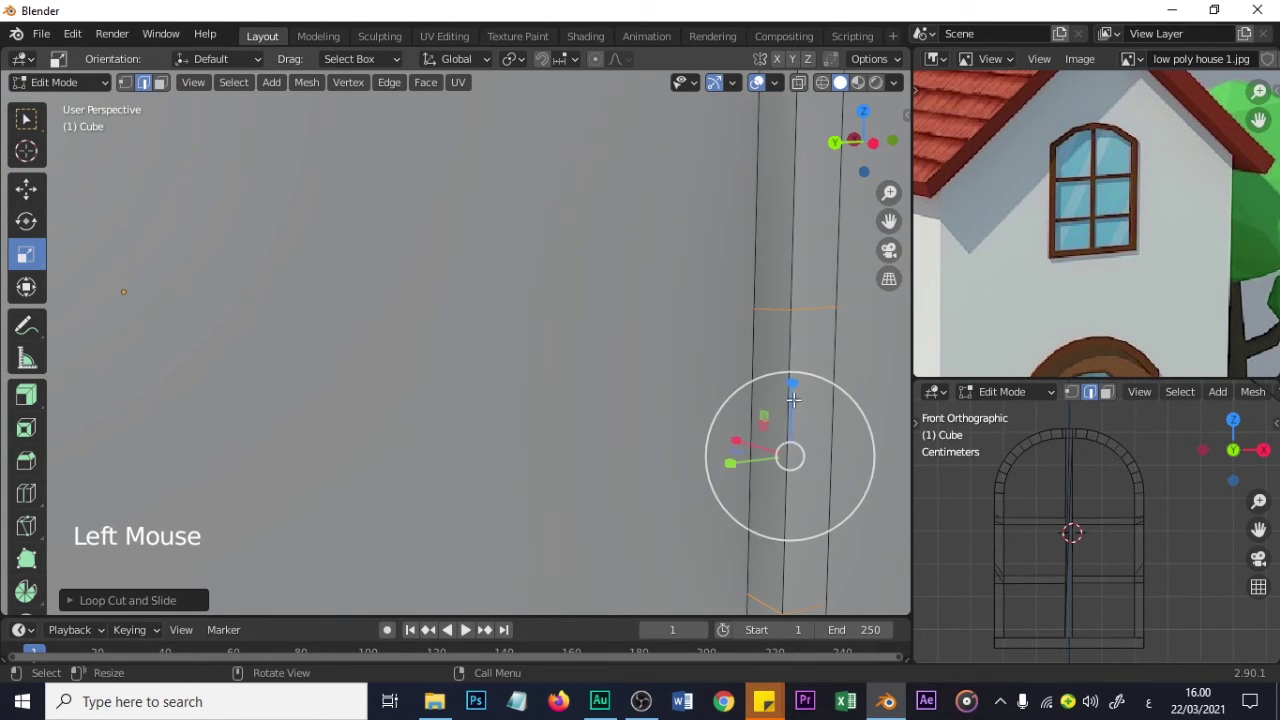
pyautogui.moveTo(791, 408); pyautogui.dragTo(793, 440)
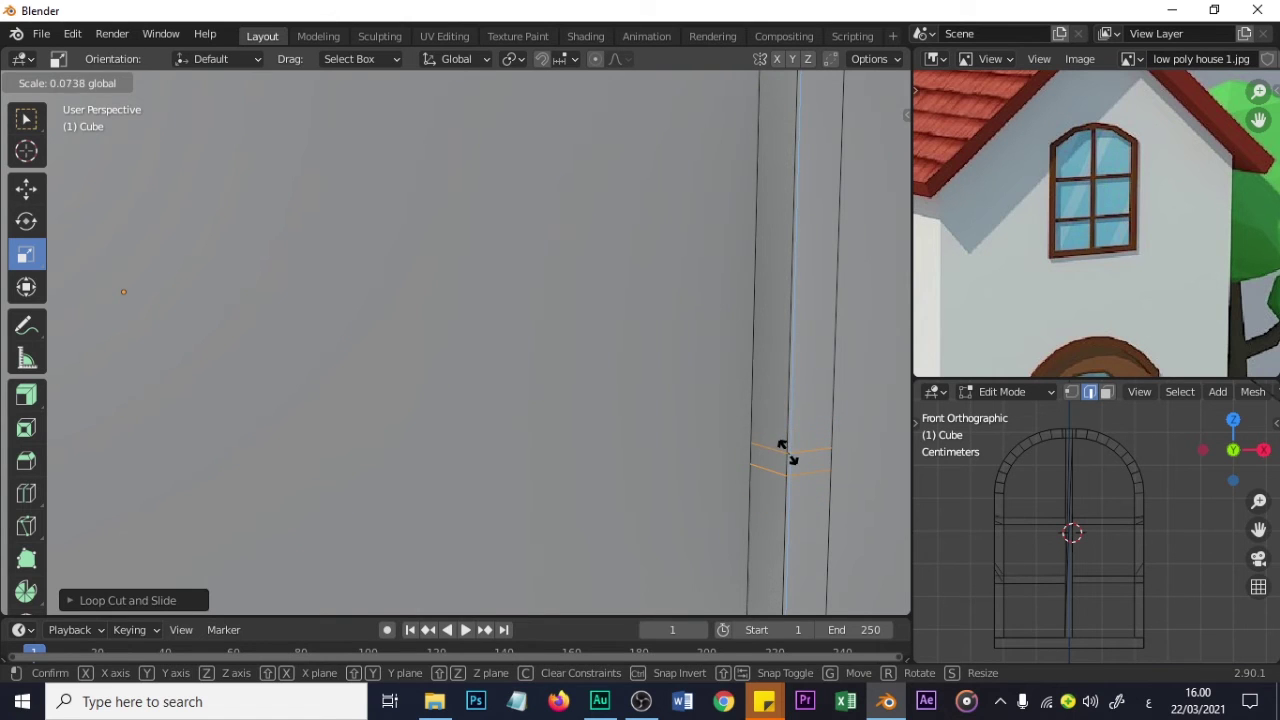
pyautogui.scroll(-3, 783, 447)
pyautogui.scroll(1, 783, 447)
pyautogui.click(512, 386)
pyautogui.moveTo(576, 312); pyautogui.dragTo(449, 388)
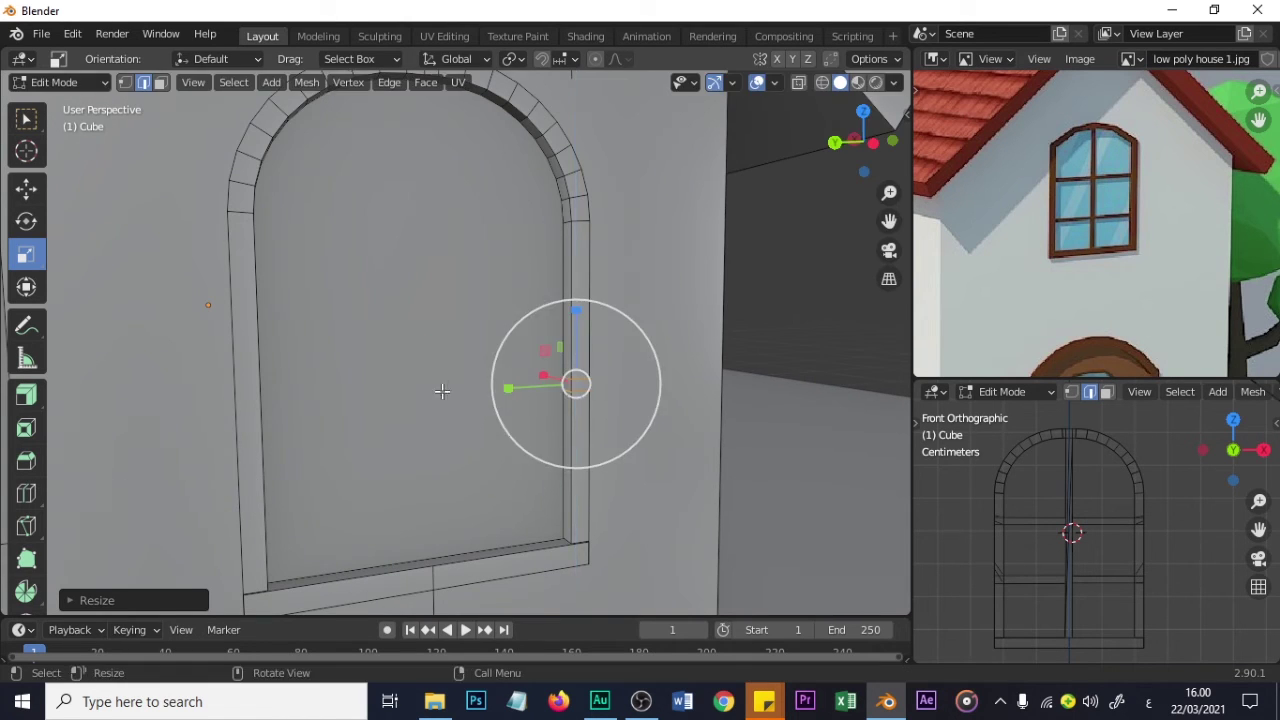
# - Add two horizontal loop cuts to the frame's left side and scale them close together vertically
pyautogui.moveTo(449, 388); pyautogui.dragTo(160, 334, button='middle')
pyautogui.hotkey('ctrl', 'r')
pyautogui.click(91, 268)
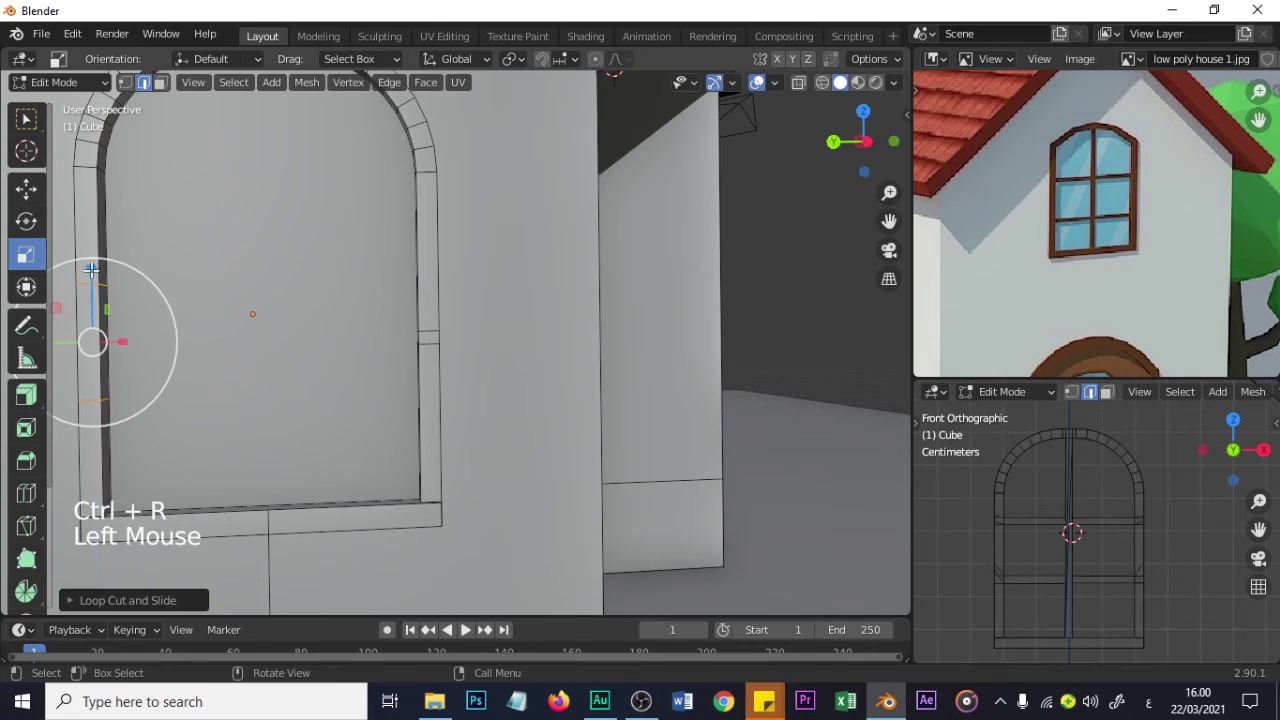
pyautogui.moveTo(91, 268); pyautogui.dragTo(97, 333)
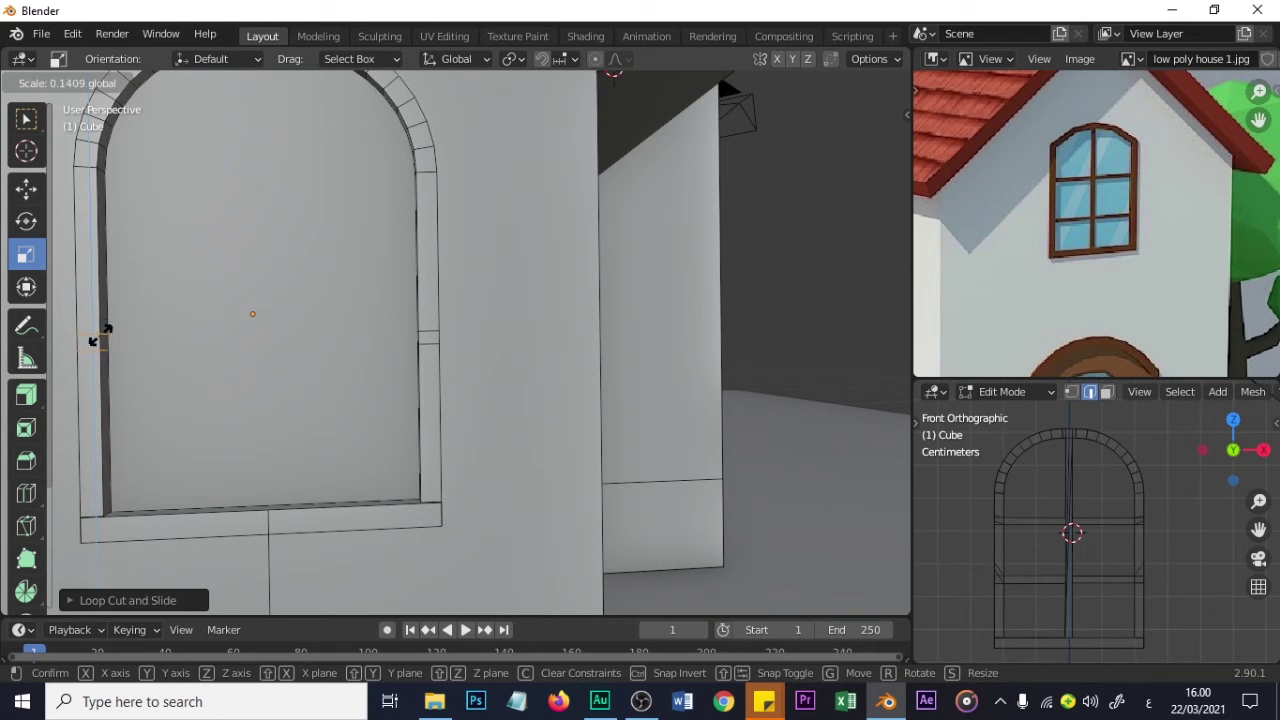
# - Select the narrow loop pairs on both frame sides and move them down about 0.08 m along Z
pyautogui.scroll(2, 457, 360)
pyautogui.keyDown('shift'); pyautogui.click(457, 360); pyautogui.keyUp('shift')
pyautogui.moveTo(457, 360)
pyautogui.mouseDown(button='middle')
pyautogui.moveTo(600, 370)
pyautogui.moveTo(471, 377)
pyautogui.mouseUp(button='middle')
pyautogui.keyDown('alt'); pyautogui.keyDown('shift'); pyautogui.click(648, 374); pyautogui.keyUp('shift'); pyautogui.keyUp('alt')
pyautogui.keyDown('shift'); pyautogui.click(648, 374); pyautogui.keyUp('shift')
pyautogui.keyDown('alt'); pyautogui.keyDown('shift'); pyautogui.click(648, 374); pyautogui.keyUp('shift'); pyautogui.keyUp('alt')
pyautogui.scroll(-2, 648, 374)
pyautogui.press('g')
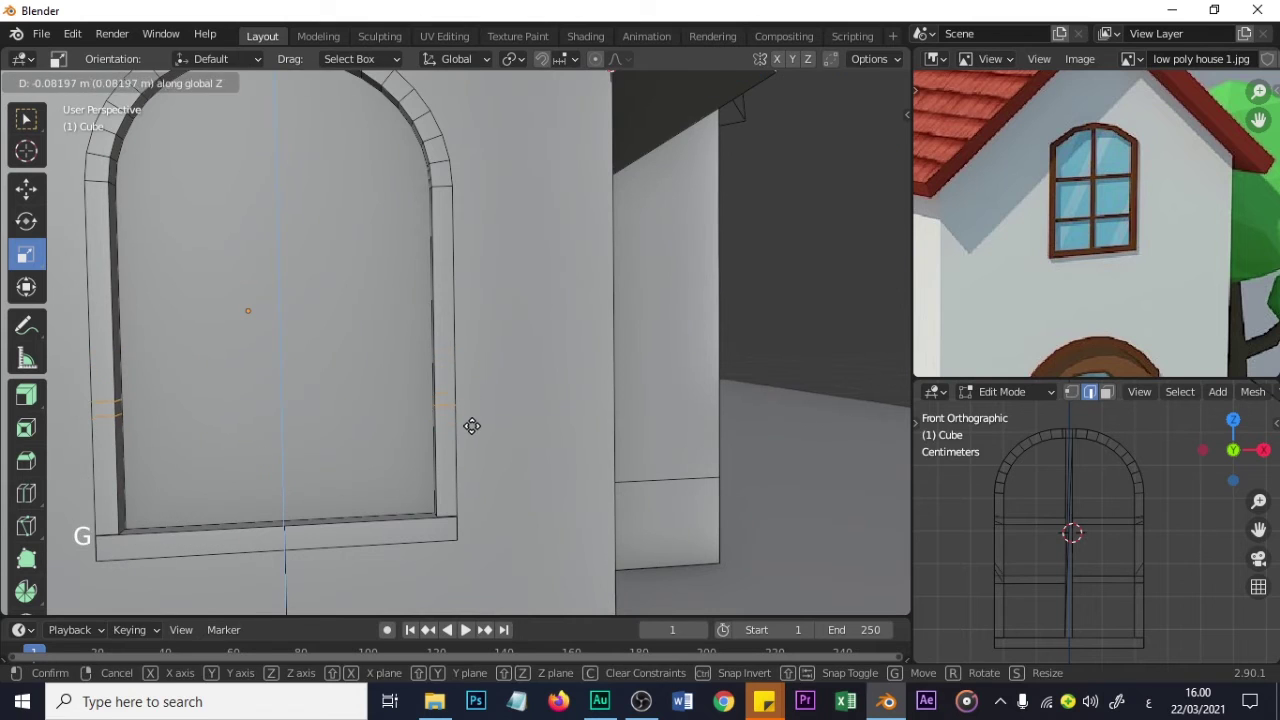
pyautogui.click(472, 426)
pyautogui.scroll(2, 472, 426)
pyautogui.scroll(-2, 428, 329)
pyautogui.moveTo(428, 329); pyautogui.dragTo(545, 329, button='middle')
pyautogui.scroll(1, 545, 329)
pyautogui.hotkey('ctrl', 'r')
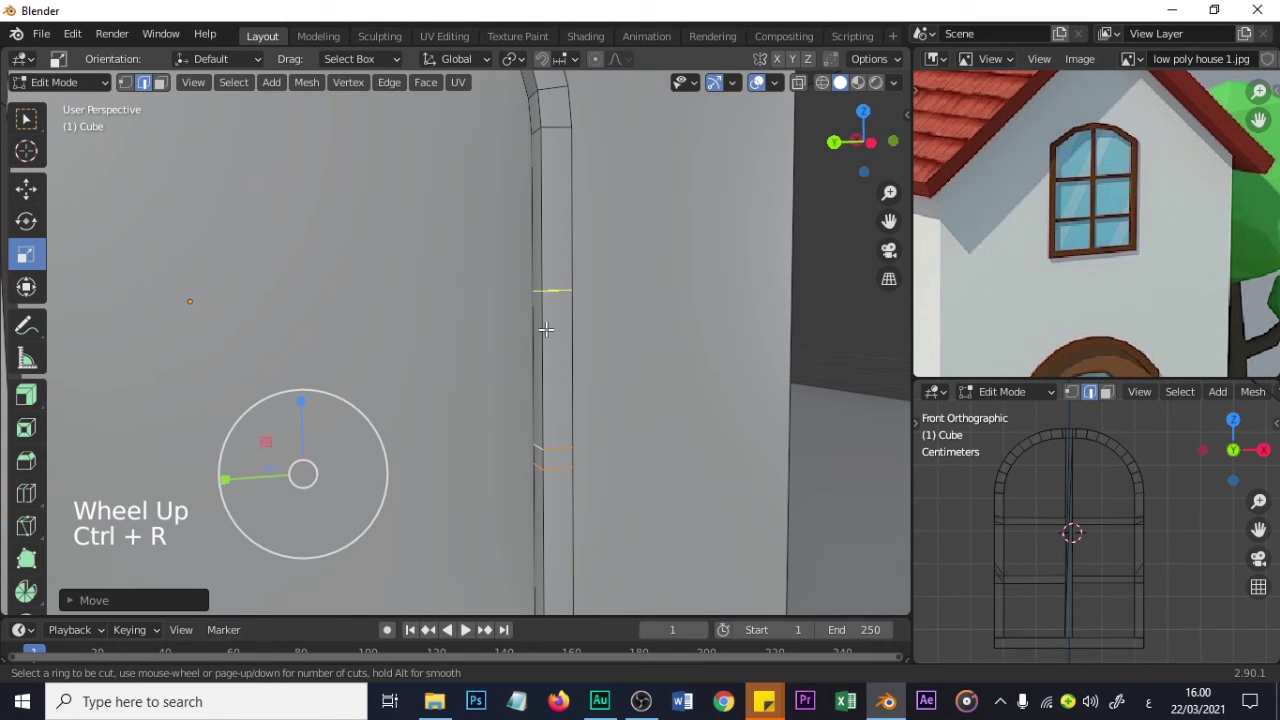
pyautogui.click(545, 329)
pyautogui.rightClick(547, 323)
pyautogui.hotkey('ctrl', 'z')
# - Add a second pair of horizontal loop cuts above the first on the frame's right side and scale them close together
pyautogui.hotkey('ctrl', 'r')
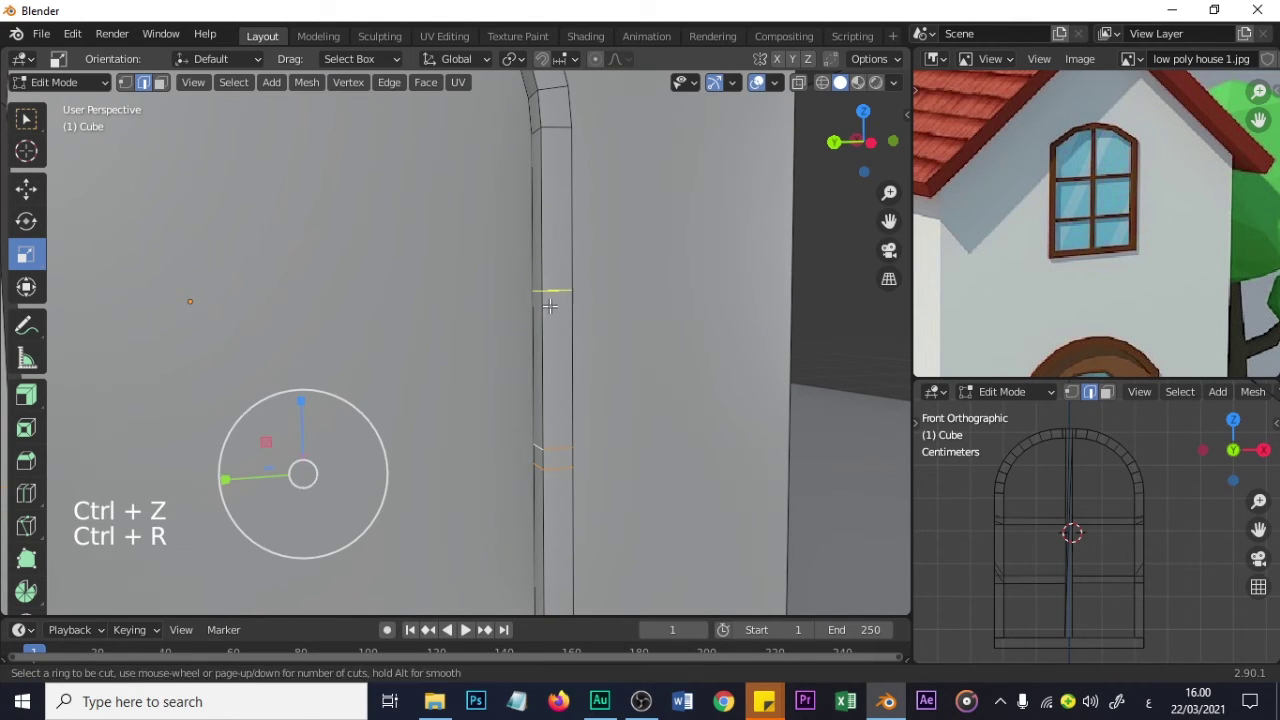
pyautogui.click(551, 289)
pyautogui.rightClick(551, 289)
pyautogui.moveTo(560, 219); pyautogui.dragTo(551, 286)
pyautogui.scroll(-3, 551, 286)
pyautogui.scroll(2, 354, 314)
# - Add a matching upper pair of horizontal loop cuts on the frame's left side and scale them close together
pyautogui.moveTo(551, 286); pyautogui.dragTo(309, 349, button='middle')
pyautogui.scroll(1, 309, 349)
pyautogui.hotkey('ctrl', 'r')
pyautogui.click(309, 343)
pyautogui.rightClick(309, 343)
pyautogui.moveTo(368, 351); pyautogui.dragTo(287, 345)
pyautogui.scroll(-2, 287, 345)
pyautogui.scroll(1, 287, 345)
pyautogui.moveTo(287, 345); pyautogui.dragTo(464, 340, button='middle')
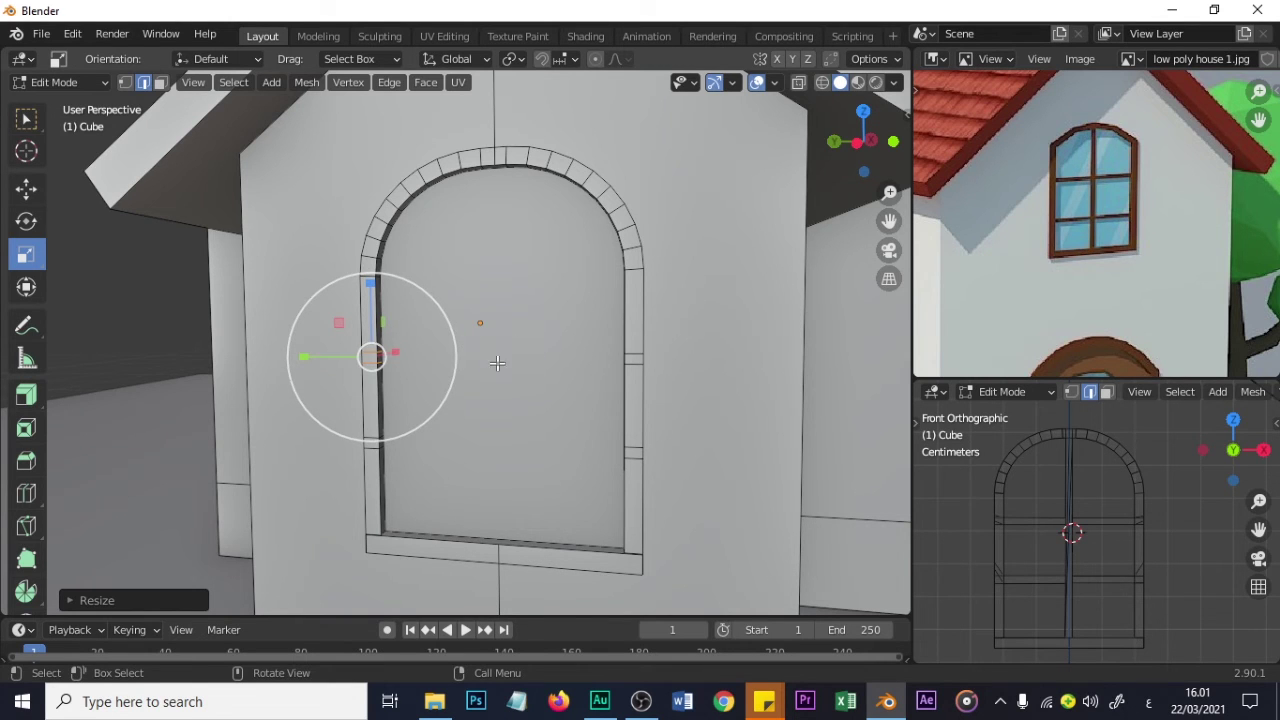
# - Select the facing inner faces between the upper loop pairs and bridge them into a horizontal window bar
pyautogui.scroll(2, 497, 358)
pyautogui.keyDown('shift'); pyautogui.moveTo(829, 371); pyautogui.dragTo(560, 365, button='middle'); pyautogui.keyUp('shift')
pyautogui.press('3')
pyautogui.click(651, 342)
pyautogui.keyDown('shift'); pyautogui.moveTo(560, 365); pyautogui.dragTo(393, 383, button='middle'); pyautogui.keyUp('shift')
pyautogui.keyDown('shift'); pyautogui.click(276, 385); pyautogui.keyUp('shift')
pyautogui.rightClick(276, 385)
pyautogui.click(275, 378)
# - Bridge the facing inner faces between the lower loop pairs to create the second horizontal bar
pyautogui.moveTo(275, 378); pyautogui.dragTo(500, 472, button='middle')
pyautogui.click(500, 470)
pyautogui.keyDown('shift'); pyautogui.click(272, 465); pyautogui.keyUp('shift')
pyautogui.rightClick(244, 414)
pyautogui.click(242, 410)
# - Set the secondary viewport to the left orthographic view, frame the window in it, and clear the selection
pyautogui.scroll(-10, 1030, 440)
pyautogui.press('`')
pyautogui.click(945, 506)
pyautogui.scroll(2, 1072, 603)
pyautogui.keyDown('shift'); pyautogui.moveTo(1072, 603); pyautogui.dragTo(961, 533, button='middle'); pyautogui.keyUp('shift')
pyautogui.scroll(8, 1050, 580)
pyautogui.press('b')
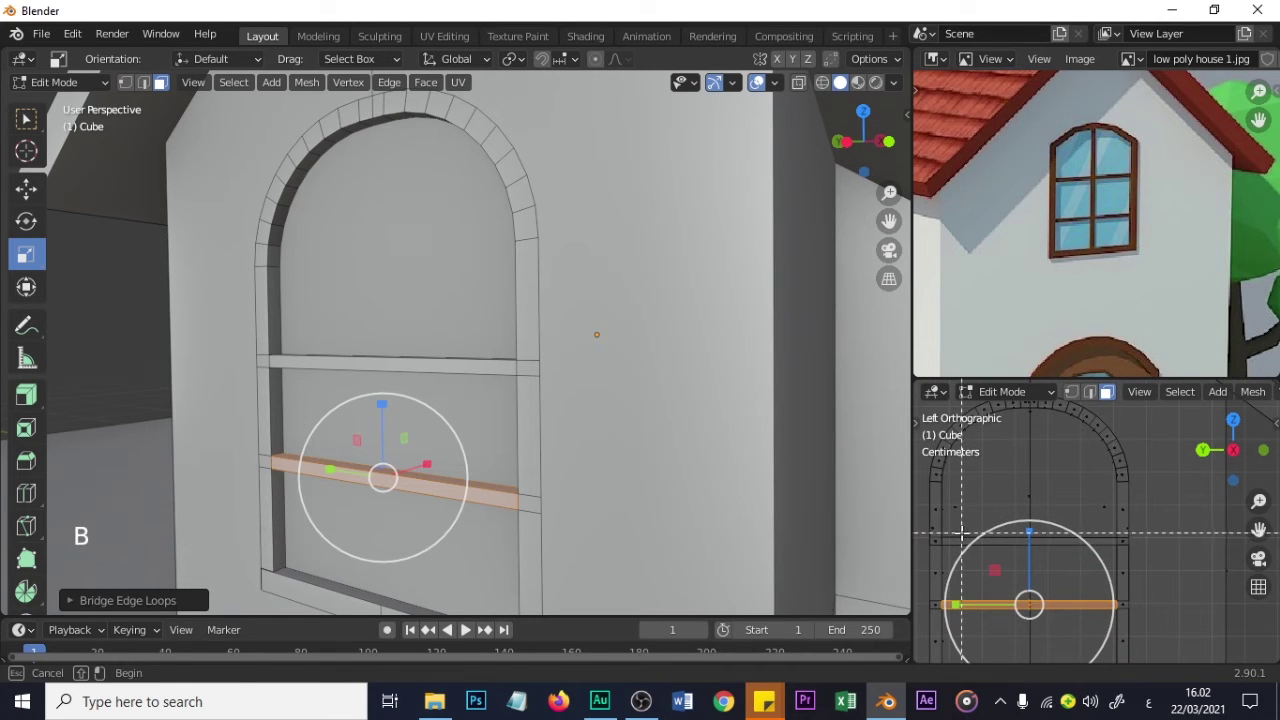
pyautogui.press('Escape')
pyautogui.press('Escape')
pyautogui.press('a')
pyautogui.press('a')
pyautogui.press('a')
# - Box-select the upper bar with its frame ends and move it up along Z
pyautogui.press('b')
pyautogui.moveTo(929, 525); pyautogui.dragTo(1132, 550)
pyautogui.press('g')
pyautogui.press('z')
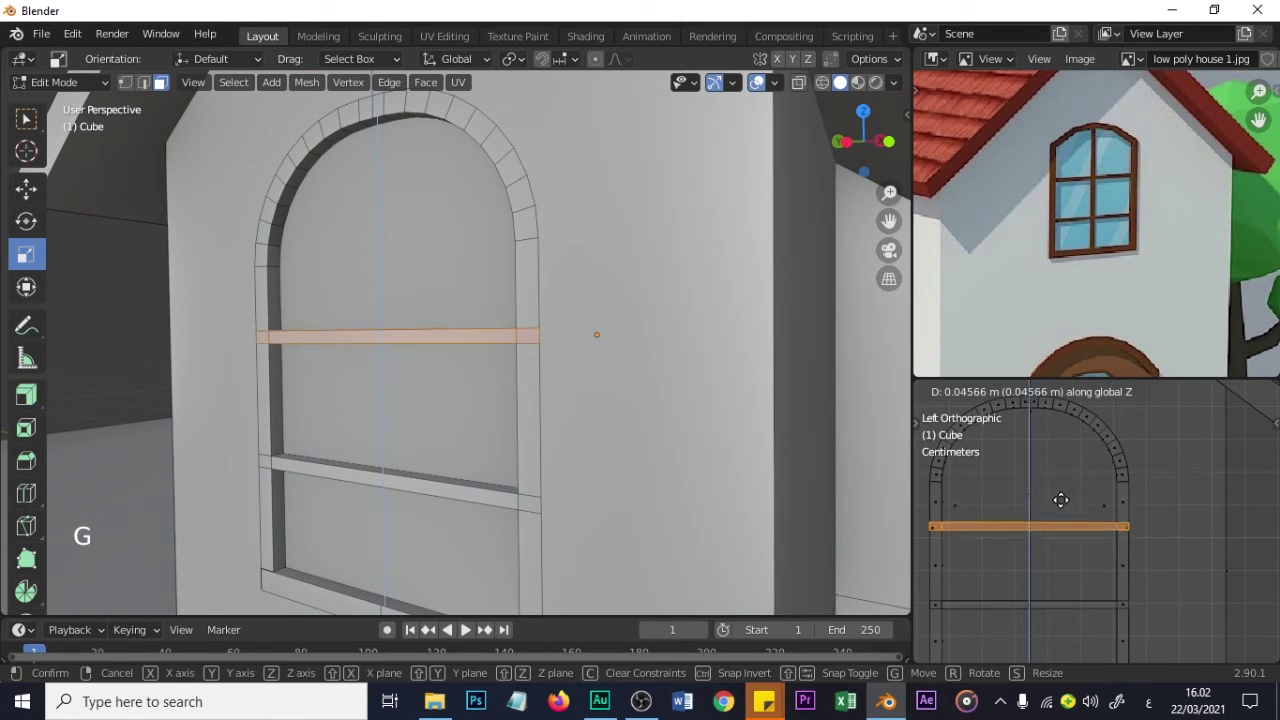
pyautogui.click(1061, 506)
# - Box-select the lower bar with its frame ends and move it up slightly along Z
pyautogui.keyDown('shift'); pyautogui.moveTo(1061, 507); pyautogui.dragTo(1071, 517, button='middle'); pyautogui.keyUp('shift')
pyautogui.click(1138, 600)
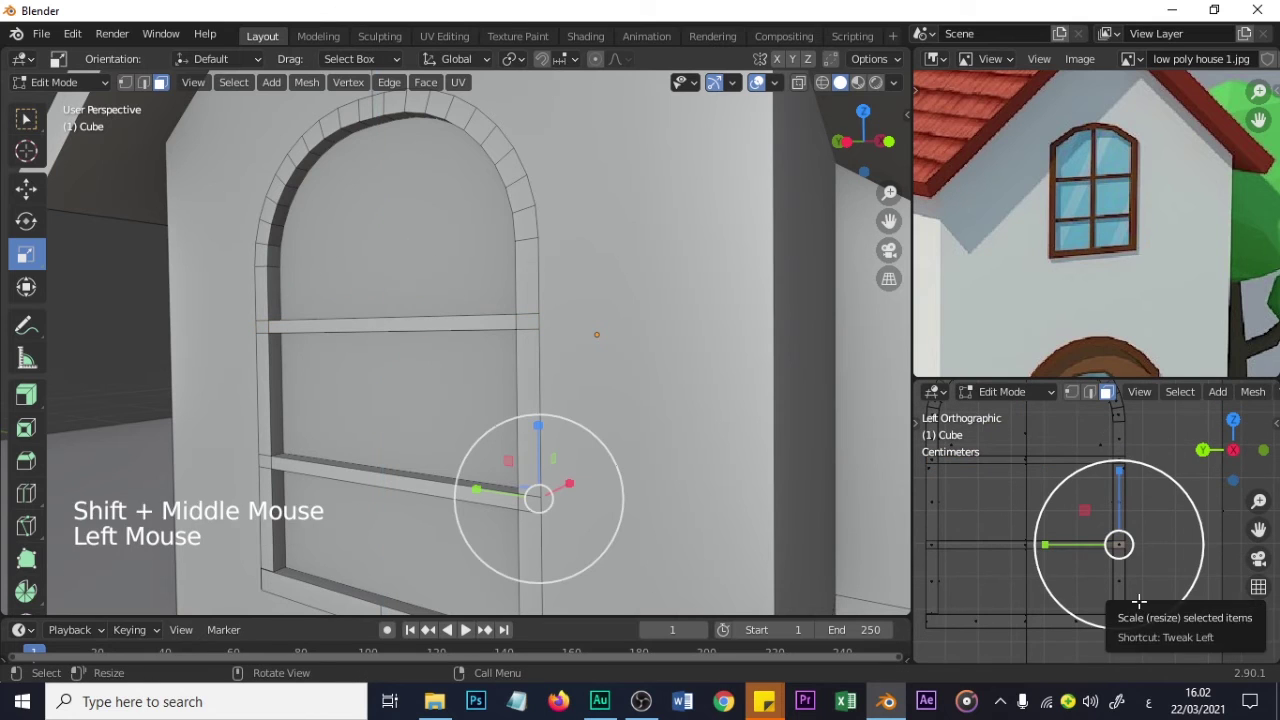
pyautogui.press('b')
pyautogui.moveTo(971, 534); pyautogui.dragTo(1160, 560)
pyautogui.press('g')
pyautogui.press('z')
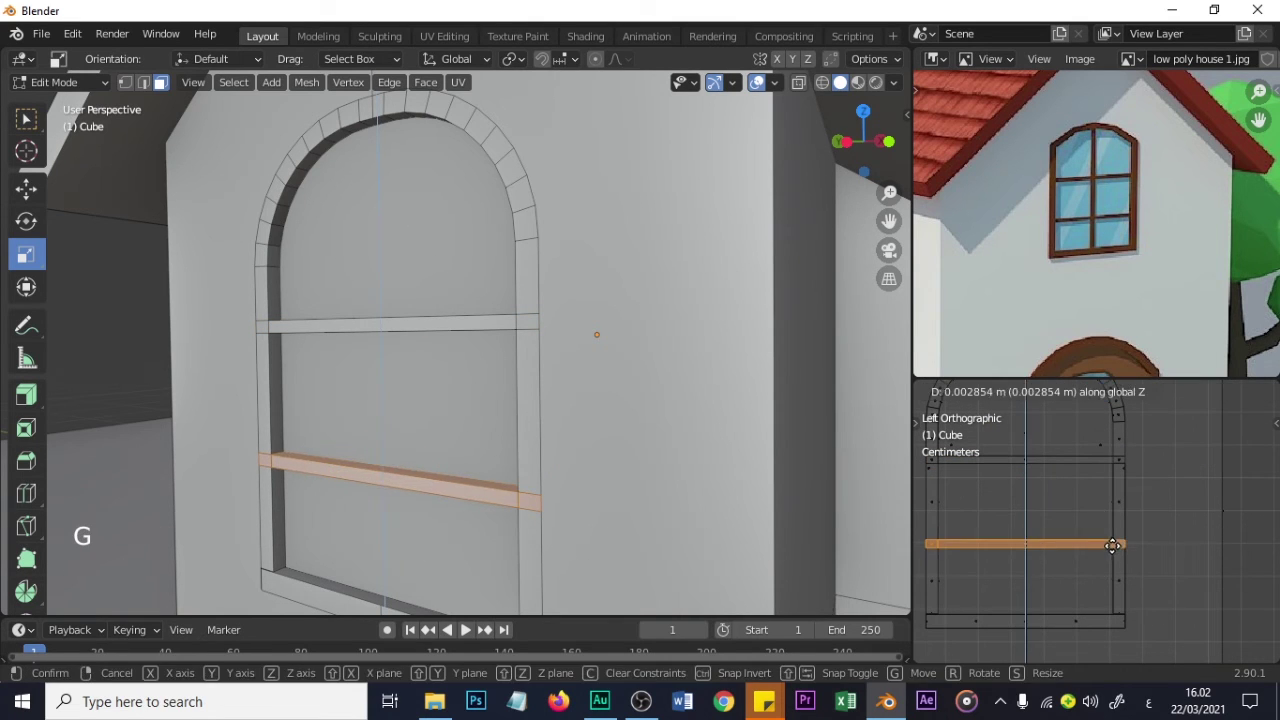
pyautogui.click(1112, 540)
# - Add two vertical loop cuts to the lower bar and scale them close together along Y at its centre
pyautogui.scroll(-2, 390, 470)
pyautogui.scroll(2, 390, 470)
pyautogui.moveTo(390, 470); pyautogui.dragTo(392, 493, button='middle')
pyautogui.click(392, 493)
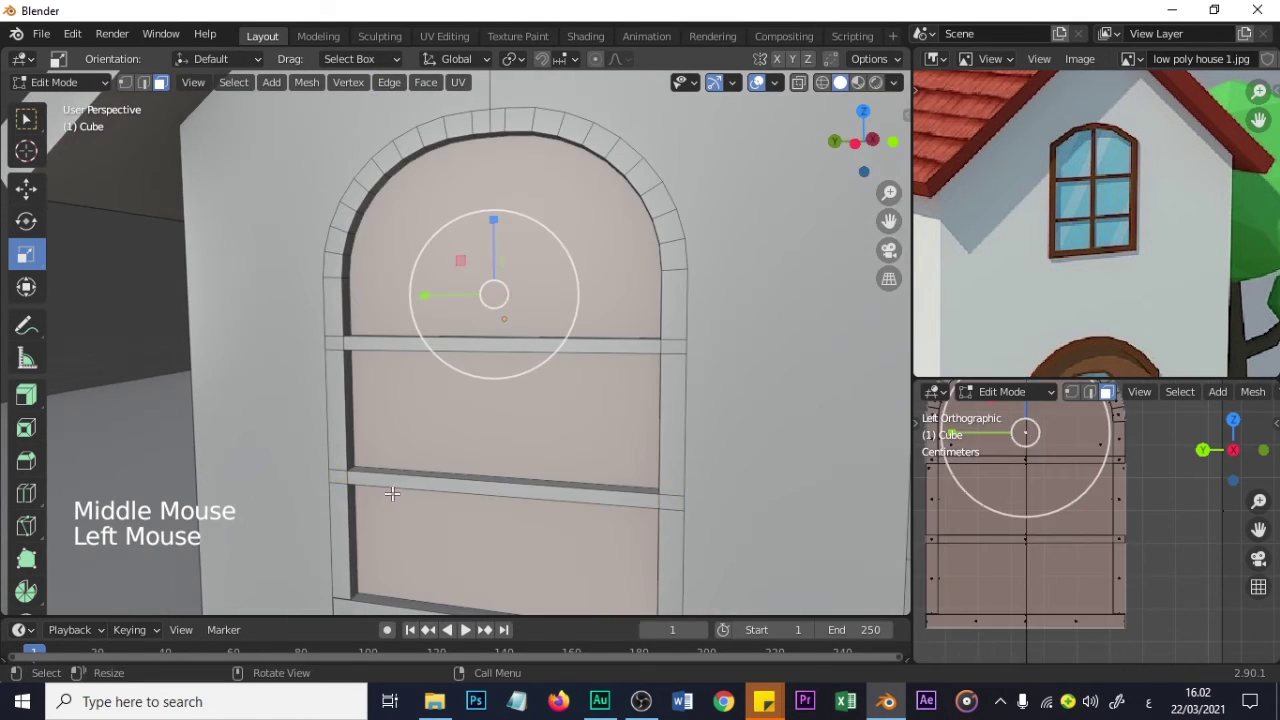
pyautogui.click(392, 493)
pyautogui.hotkey('ctrl', 'r')
pyautogui.click(505, 487)
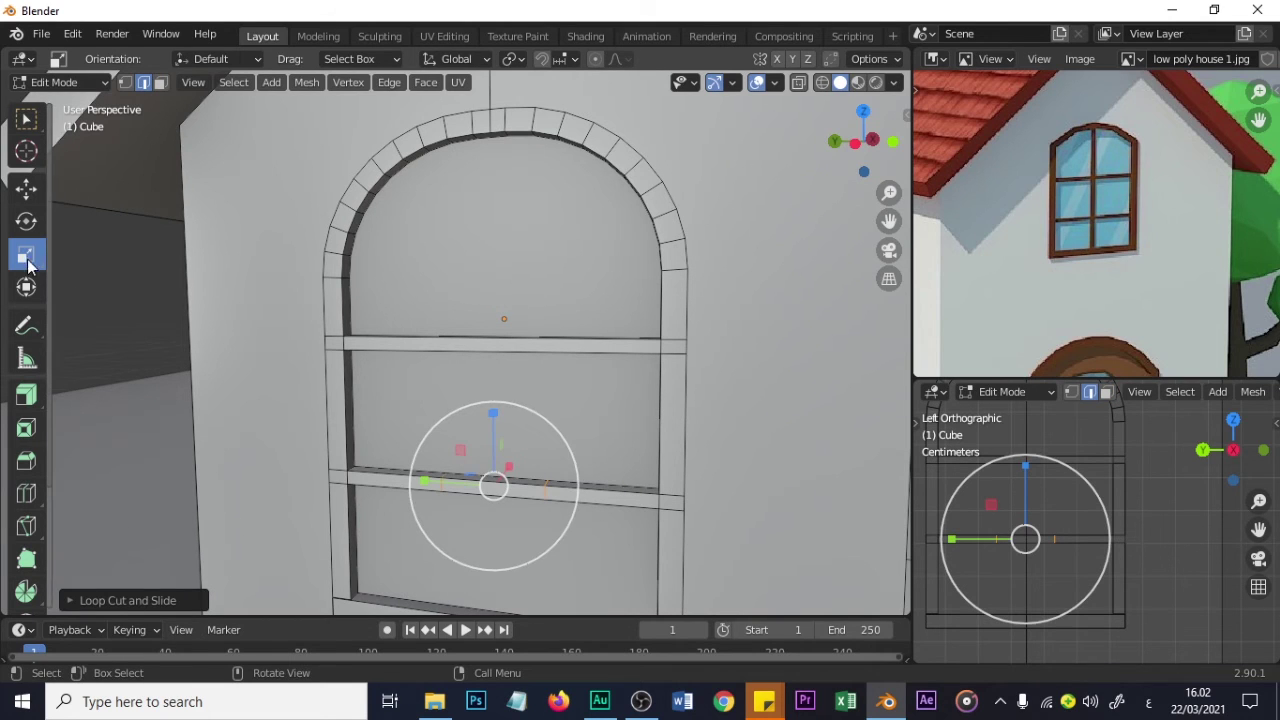
pyautogui.moveTo(455, 518); pyautogui.dragTo(480, 497)
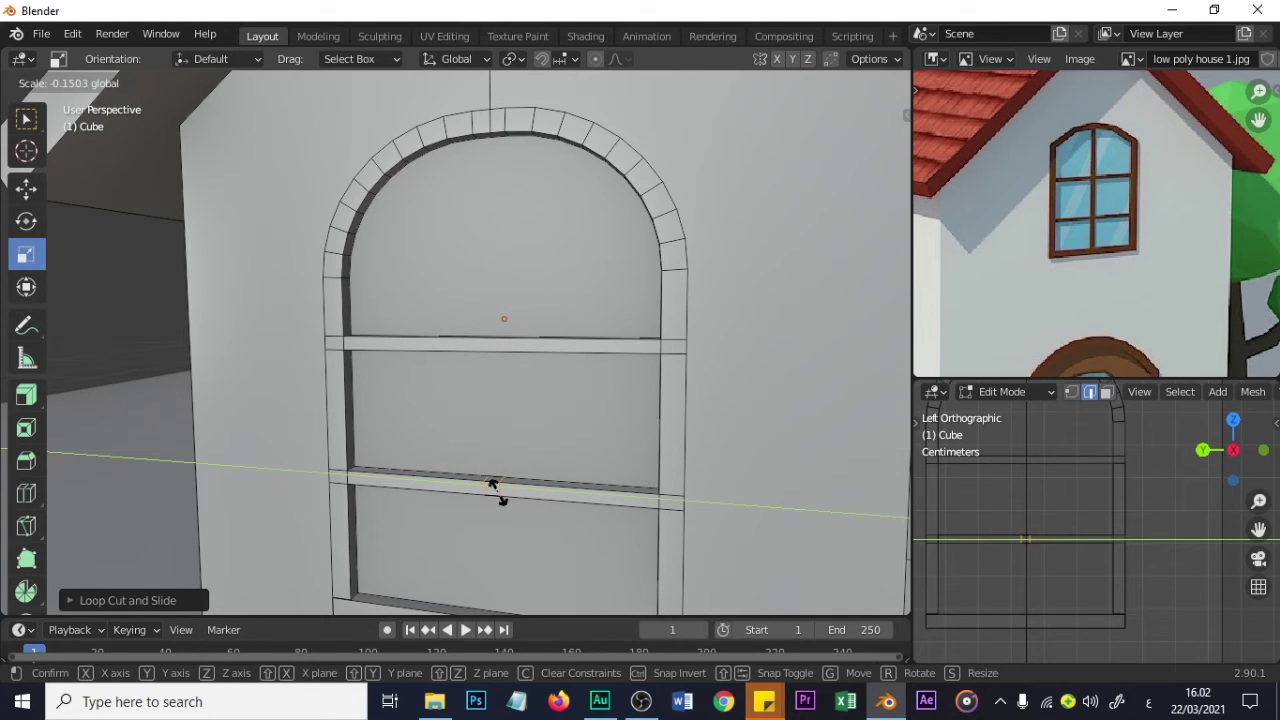
pyautogui.moveTo(493, 490); pyautogui.dragTo(491, 486)
# - Add two vertical loop cuts to the upper bar and scale them close together at its centre
pyautogui.hotkey('ctrl', 'r')
pyautogui.click(505, 345)
pyautogui.moveTo(490, 352); pyautogui.dragTo(491, 340)
pyautogui.scroll(1, 537, 85)
# - Dissolve the short vertical centre edge on the front of the frame's bottom piece
pyautogui.keyDown('shift'); pyautogui.moveTo(491, 340); pyautogui.dragTo(542, 377, button='middle'); pyautogui.keyUp('shift')
pyautogui.scroll(2, 551, 251)
pyautogui.hotkey('ctrl', 'r')
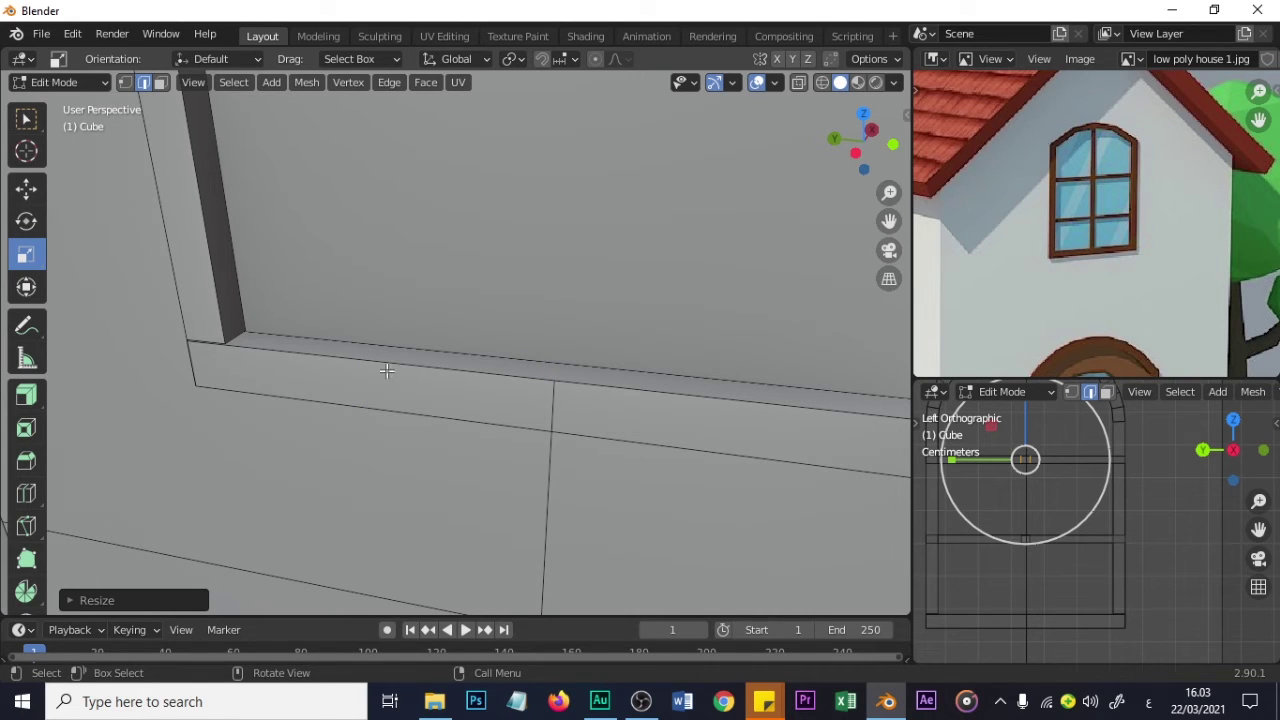
pyautogui.click(540, 403)
pyautogui.press('x')
pyautogui.click(520, 412)
pyautogui.scroll(-3, 520, 412)
pyautogui.scroll(1, 466, 370)
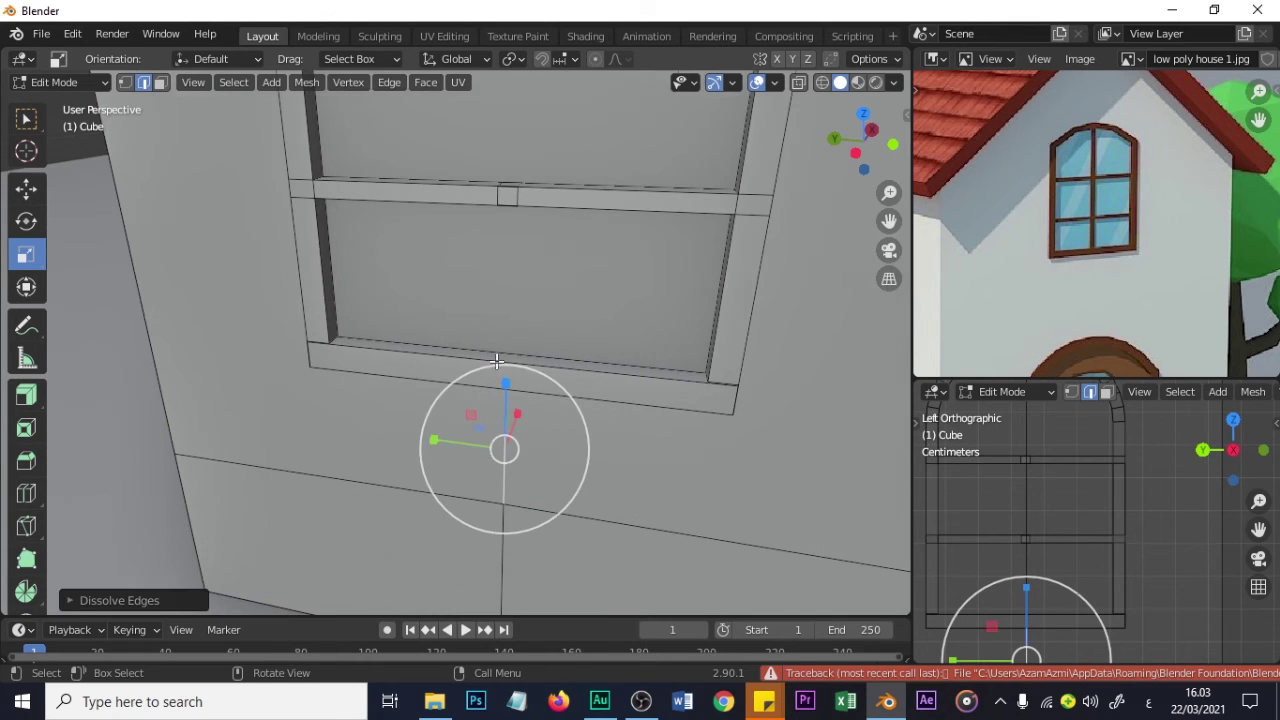
pyautogui.press('g')
pyautogui.press('g')
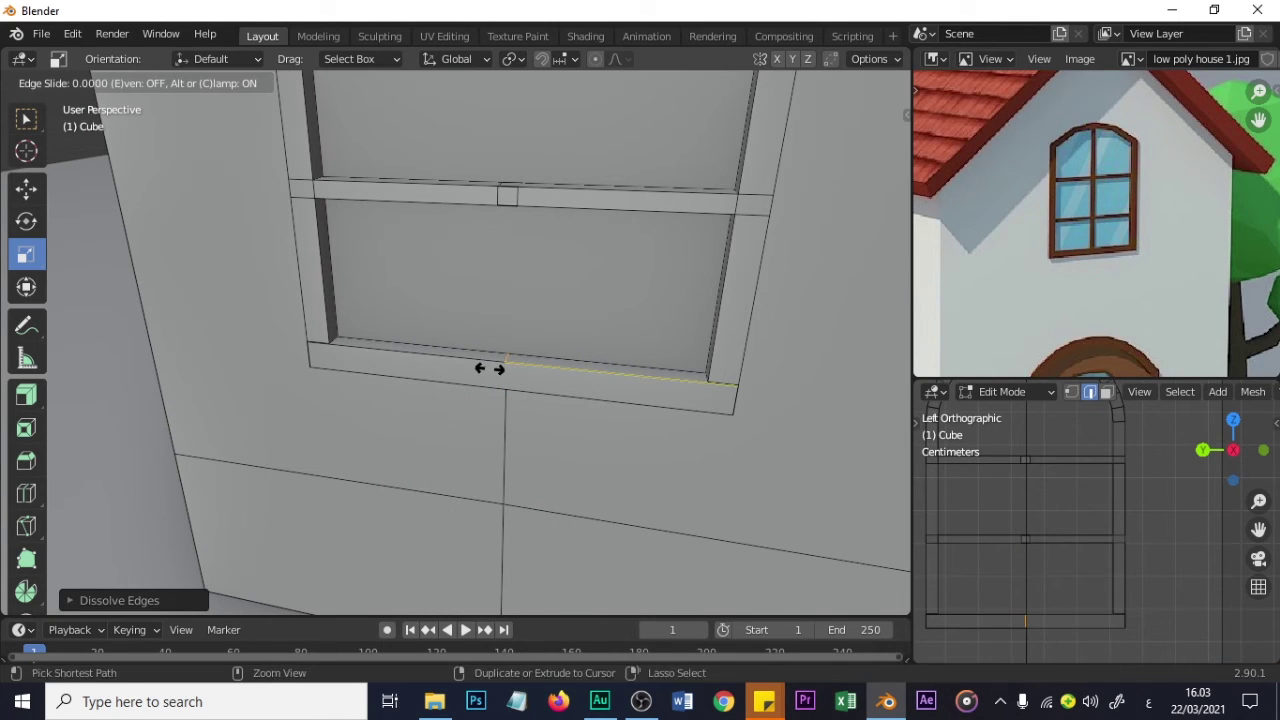
pyautogui.rightClick(490, 368)
pyautogui.hotkey('ctrl', 'z')
# - Add two vertical loop cuts to the frame's bottom piece and scale them close together along Y at its centre
pyautogui.hotkey('ctrl', 'r')
pyautogui.scroll(1, 503, 358)
pyautogui.click(503, 358)
pyautogui.rightClick(503, 358)
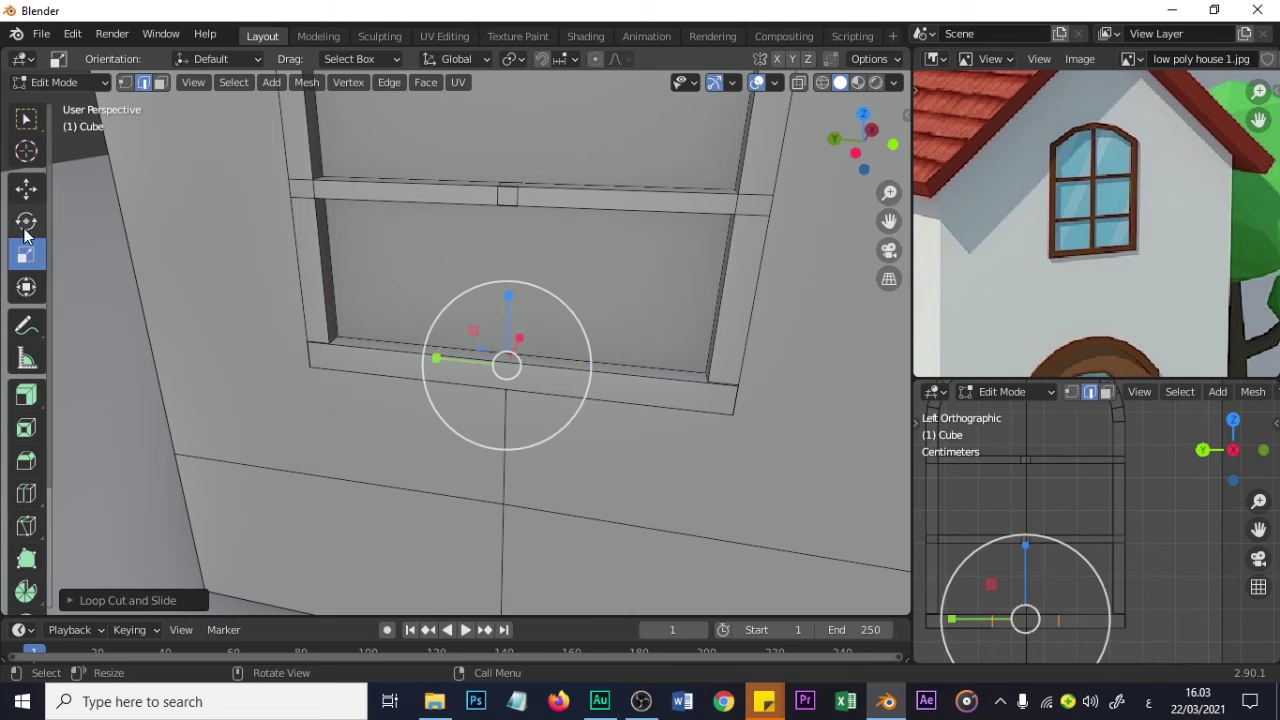
pyautogui.moveTo(474, 362); pyautogui.dragTo(493, 368)
pyautogui.click(508, 370)
# - Dissolve the short vertical centre edge on the front of the frame's arch top
pyautogui.keyDown('shift'); pyautogui.moveTo(537, 237); pyautogui.dragTo(537, 309, button='middle'); pyautogui.keyUp('shift')
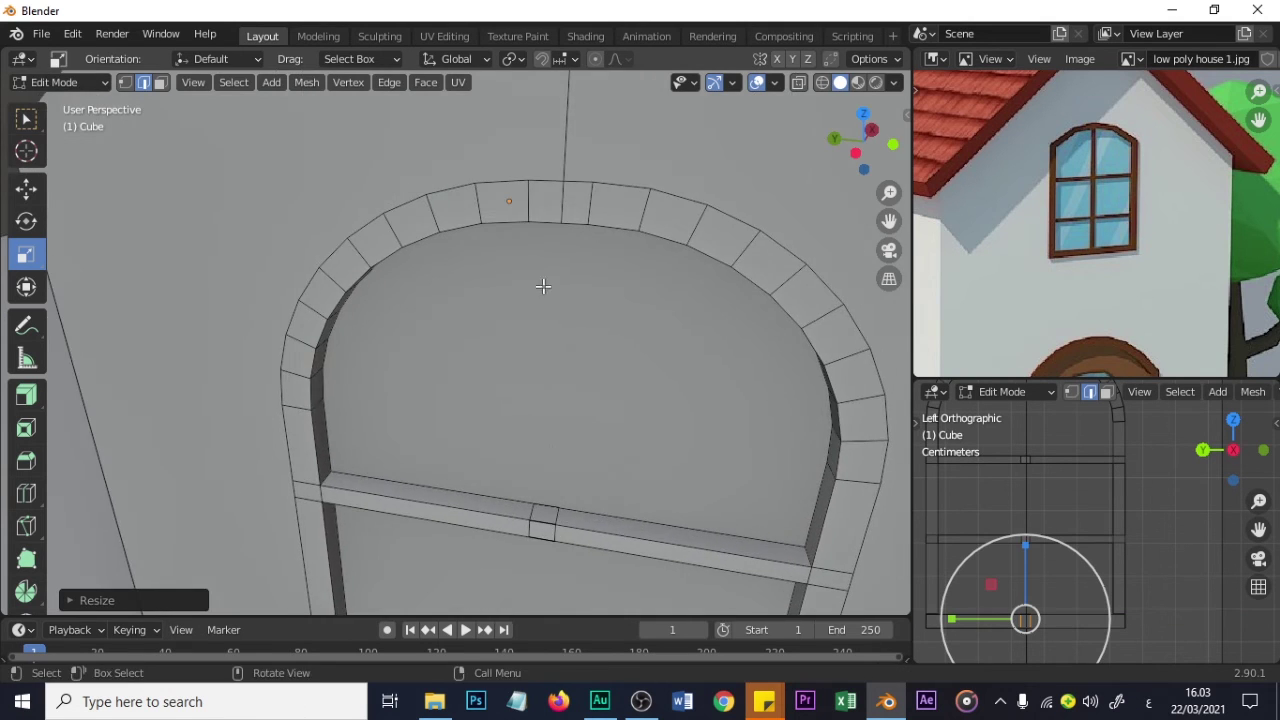
pyautogui.scroll(2, 614, 263)
pyautogui.keyDown('shift'); pyautogui.moveTo(614, 263); pyautogui.dragTo(597, 245, button='middle'); pyautogui.keyUp('shift')
pyautogui.click(597, 245)
pyautogui.press('x')
pyautogui.click(530, 253)
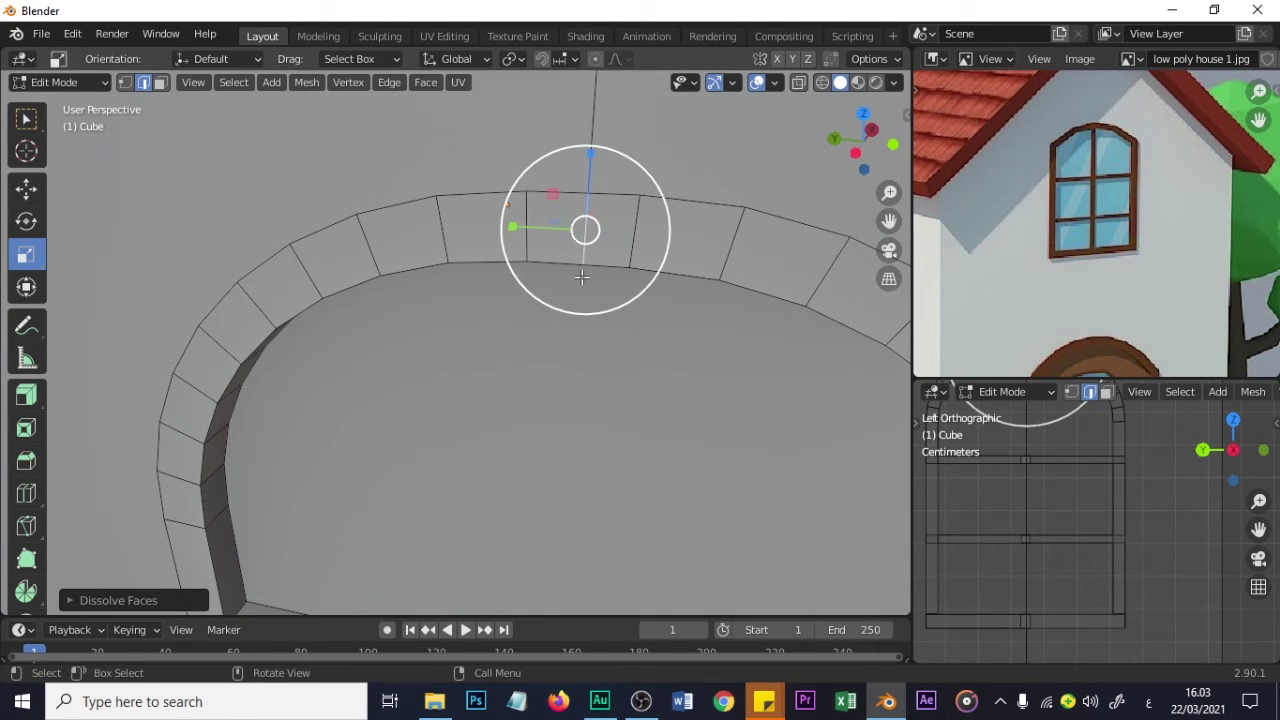
pyautogui.press('x')
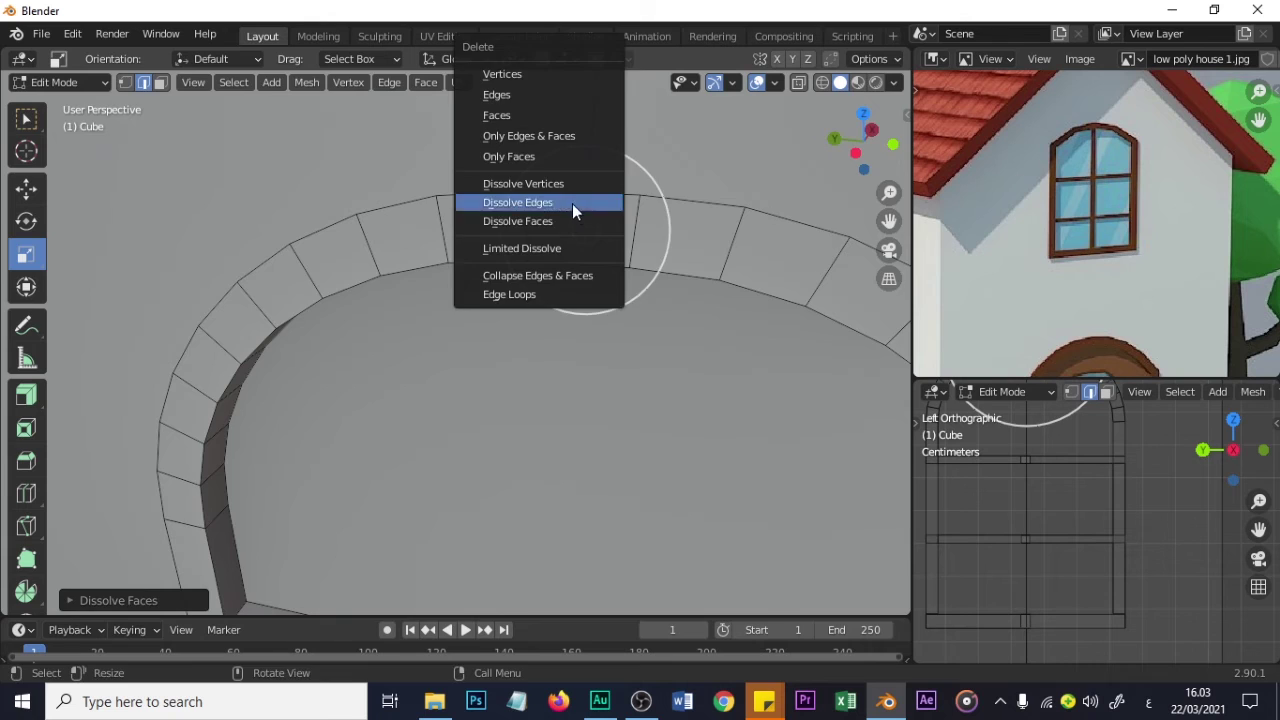
pyautogui.click(573, 211)
pyautogui.moveTo(573, 211); pyautogui.dragTo(591, 303, button='middle')
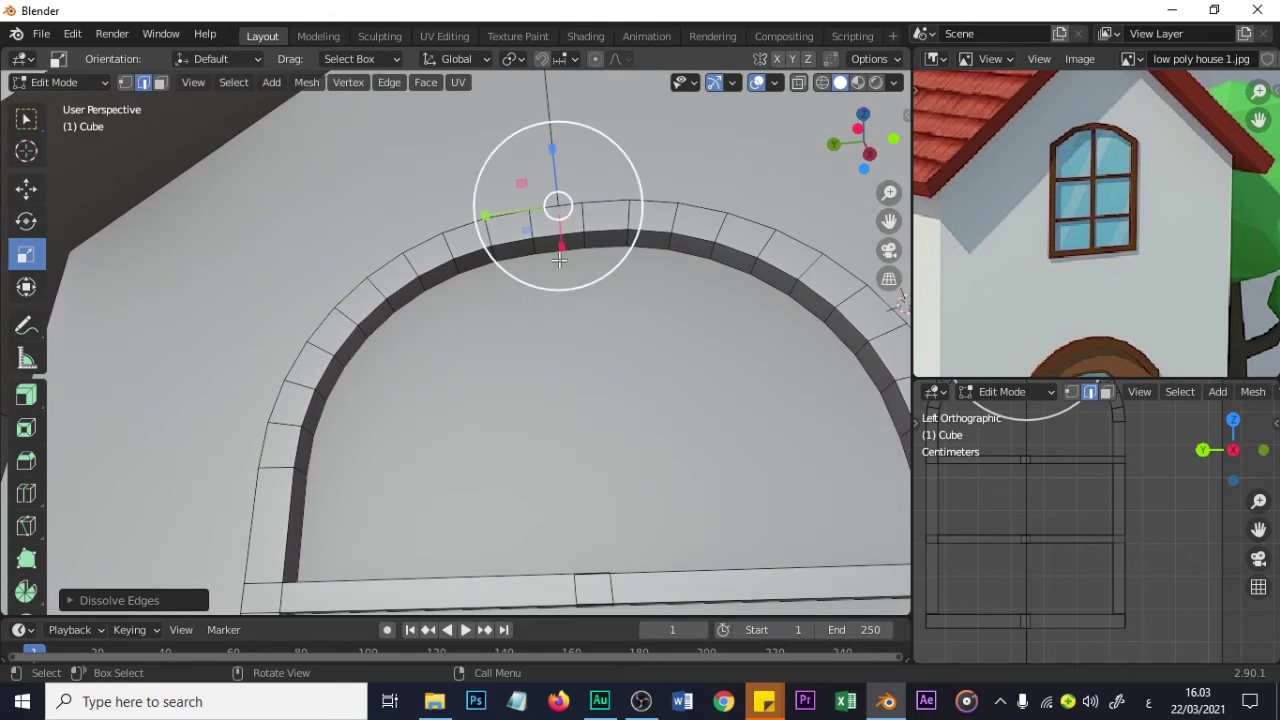
# - Add loop cuts to the inner underside at the arch's top centre and scale them along Y
pyautogui.scroll(2, 591, 303)
pyautogui.hotkey('ctrl', 'r')
pyautogui.click(608, 202)
pyautogui.click(608, 202)
pyautogui.moveTo(600, 200); pyautogui.dragTo(620, 255, button='middle')
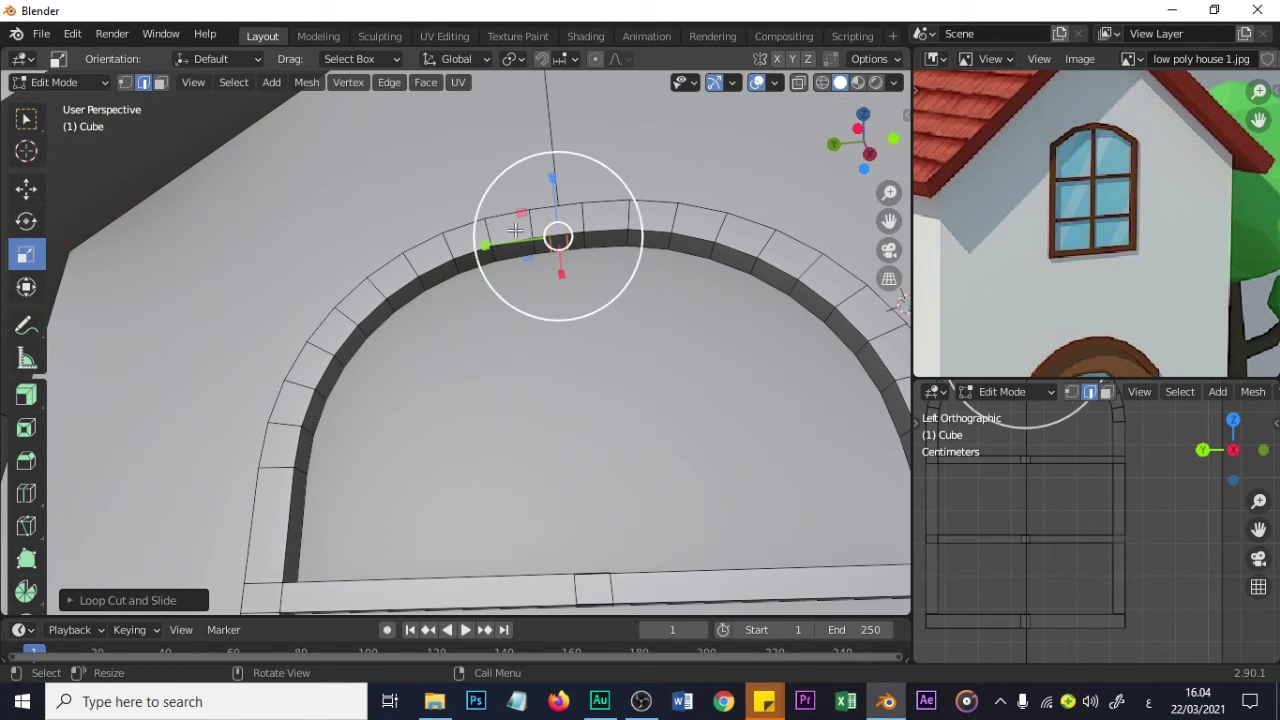
pyautogui.moveTo(514, 230); pyautogui.dragTo(493, 244)
pyautogui.click(475, 243)
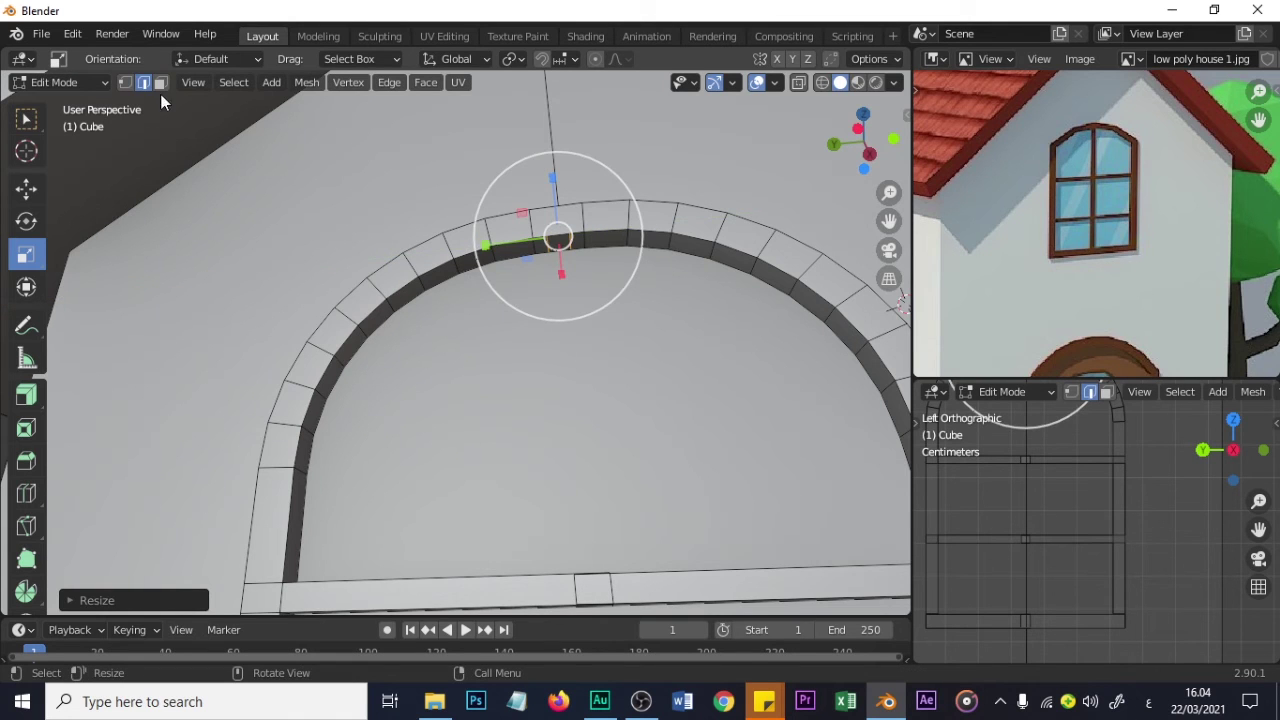
# - Move the centre edge on the upper bar along Y to adjust the small middle face for the vertical bar
pyautogui.moveTo(560, 450); pyautogui.dragTo(580, 490, button='middle')
pyautogui.click(500, 460)
pyautogui.scroll(2, 631, 430)
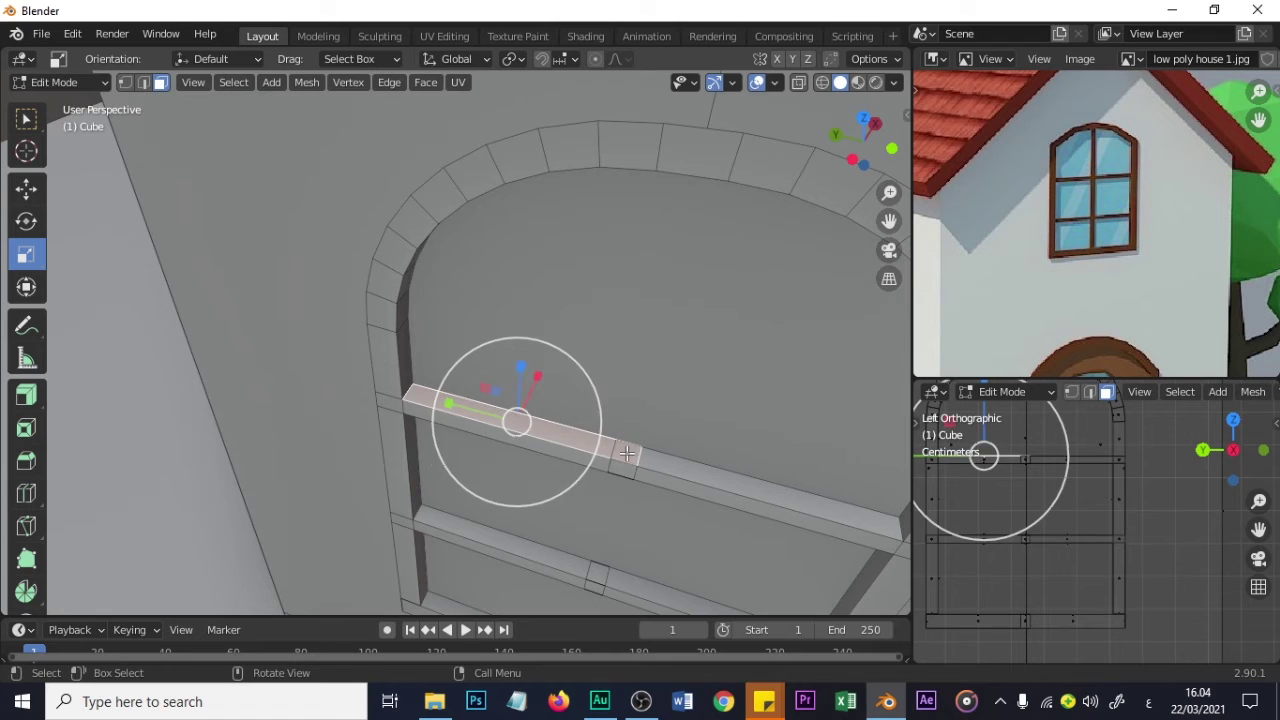
pyautogui.press('g')
pyautogui.click(655, 457)
pyautogui.click(649, 464)
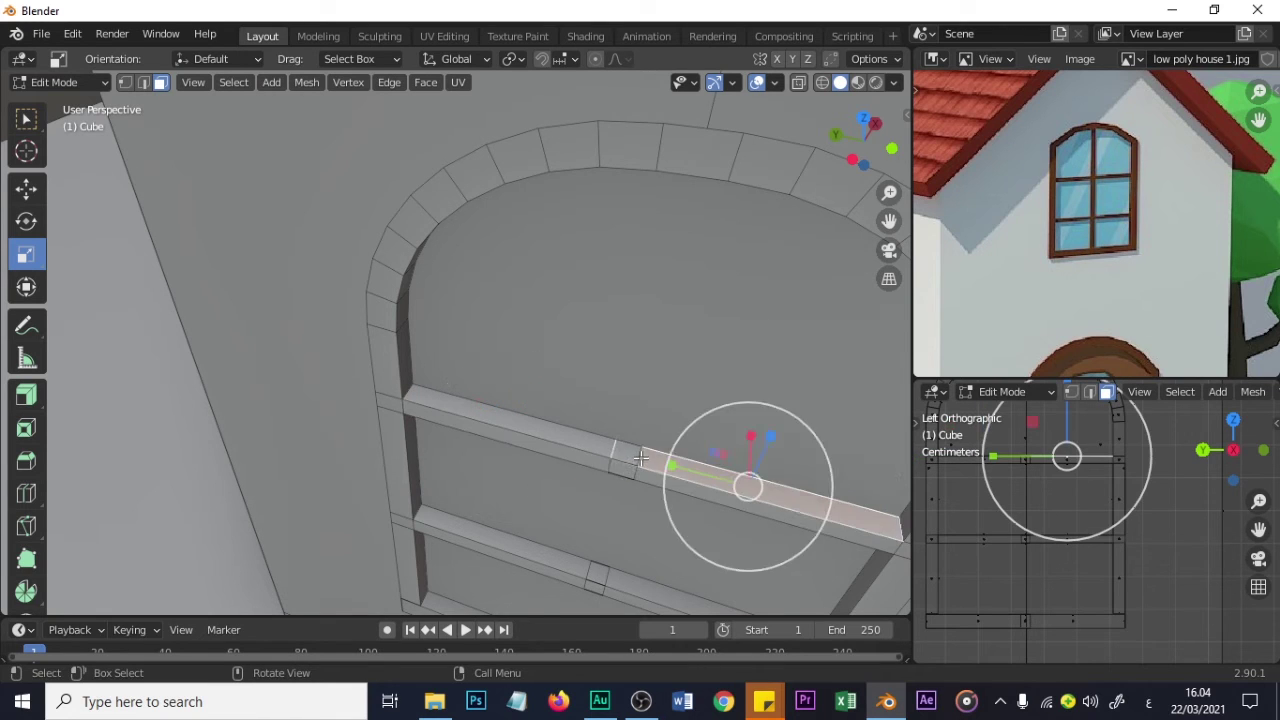
pyautogui.scroll(1, 686, 482)
pyautogui.press('2')
pyautogui.click(684, 487)
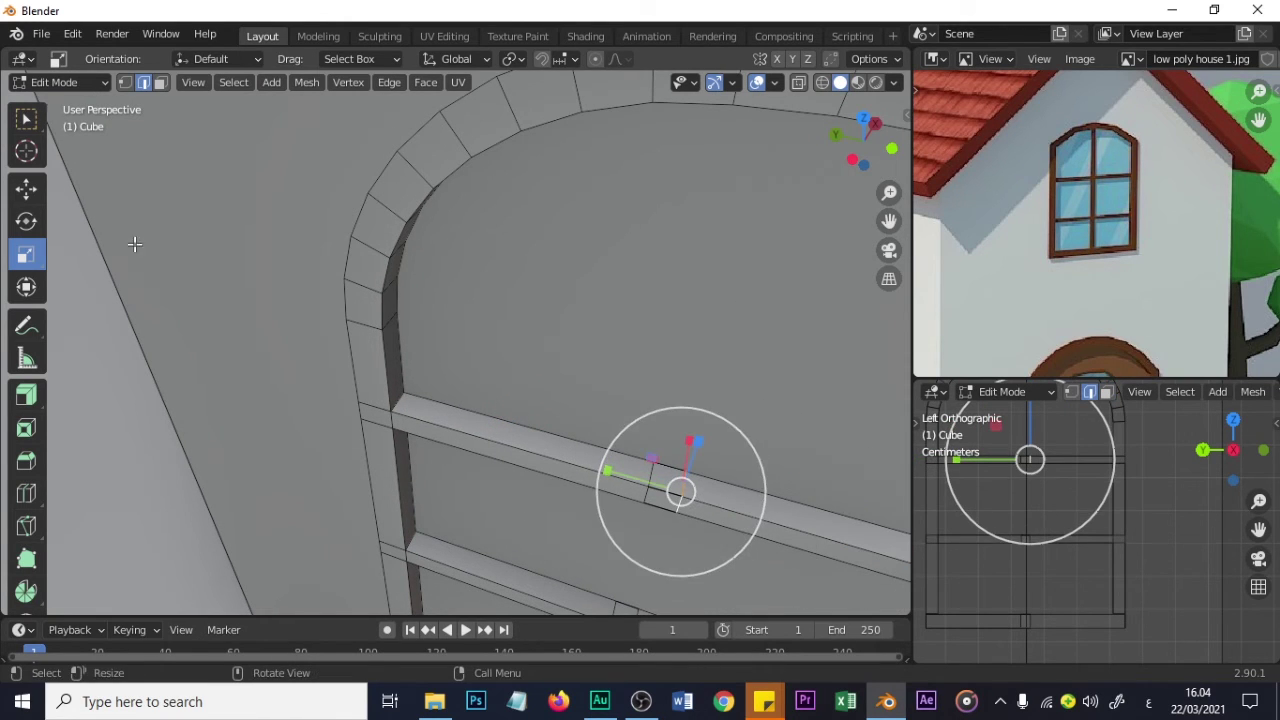
pyautogui.click(26, 187)
pyautogui.moveTo(612, 470)
pyautogui.mouseDown()
pyautogui.moveTo(571, 459)
pyautogui.moveTo(623, 471)
pyautogui.mouseUp()
pyautogui.moveTo(595, 467); pyautogui.dragTo(625, 478)
pyautogui.moveTo(975, 432); pyautogui.dragTo(955, 437)
# - Select the centre edges of the lower bar and shift them slightly along Y
pyautogui.scroll(-1, 645, 450)
pyautogui.click(603, 578)
pyautogui.click(160, 83)
pyautogui.click(592, 571)
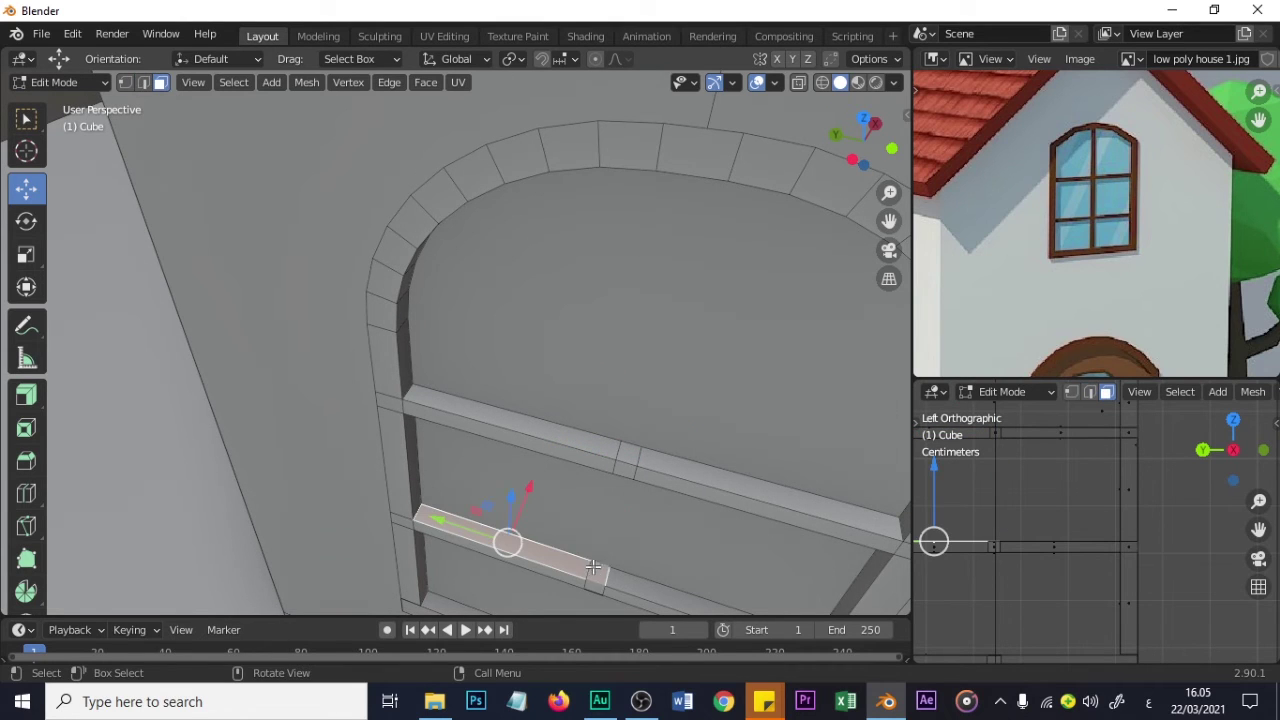
pyautogui.click(143, 83)
pyautogui.click(607, 575)
pyautogui.keyDown('shift'); pyautogui.click(604, 588); pyautogui.keyUp('shift')
pyautogui.moveTo(562, 565)
pyautogui.mouseDown()
pyautogui.moveTo(524, 553)
pyautogui.moveTo(566, 569)
pyautogui.mouseUp()
# - Bridge the upper bar's top centre face to the matching face under the arch to form the upper vertical bar
pyautogui.click(160, 84)
pyautogui.click(628, 453)
pyautogui.moveTo(628, 446); pyautogui.dragTo(618, 220, button='middle')
pyautogui.keyDown('shift'); pyautogui.click(616, 110); pyautogui.keyUp('shift')
pyautogui.rightClick(616, 110)
pyautogui.click(543, 208)
# - Bridge the facing centre faces of the upper and lower bars to form the middle vertical bar
pyautogui.click(663, 320)
pyautogui.moveTo(708, 466); pyautogui.dragTo(658, 590, button='middle')
pyautogui.keyDown('shift'); pyautogui.click(656, 592); pyautogui.keyUp('shift')
pyautogui.rightClick(656, 592)
pyautogui.click(570, 412)
# - Bridge the lower bar's bottom centre face to the frame's bottom piece to complete the vertical bar
pyautogui.moveTo(600, 430); pyautogui.dragTo(684, 305, button='middle')
pyautogui.click(724, 500)
pyautogui.moveTo(722, 490); pyautogui.dragTo(665, 600, button='middle')
pyautogui.moveTo(661, 450); pyautogui.dragTo(620, 400, button='middle')
pyautogui.keyDown('shift'); pyautogui.click(591, 409); pyautogui.keyUp('shift')
pyautogui.rightClick(591, 409)
pyautogui.click(591, 409)
# - Check the finished window with its crossing bars from several sides and compare the house with the reference image
pyautogui.scroll(-1, 1051, 509)
pyautogui.press('Tab')
pyautogui.click(1097, 522)
pyautogui.scroll(-3, 530, 280)
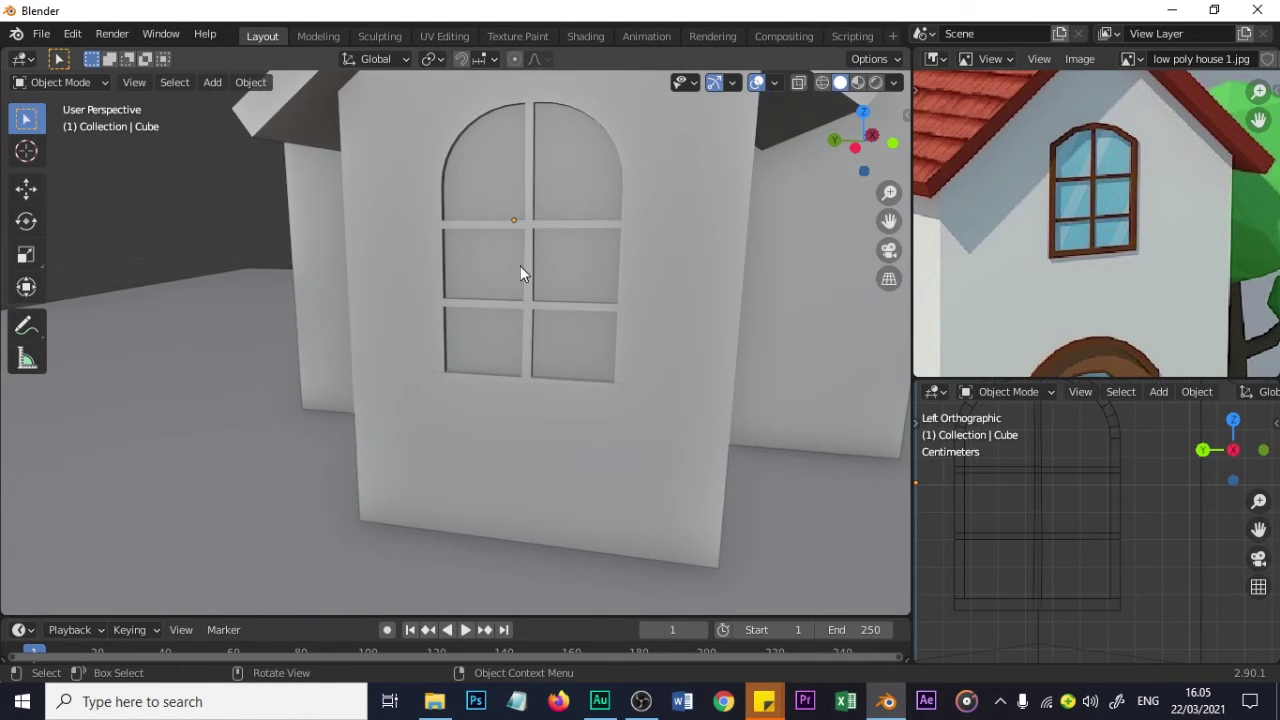
pyautogui.keyDown('shift'); pyautogui.moveTo(526, 277); pyautogui.dragTo(590, 328, button='middle'); pyautogui.keyUp('shift')
pyautogui.press('Tab')
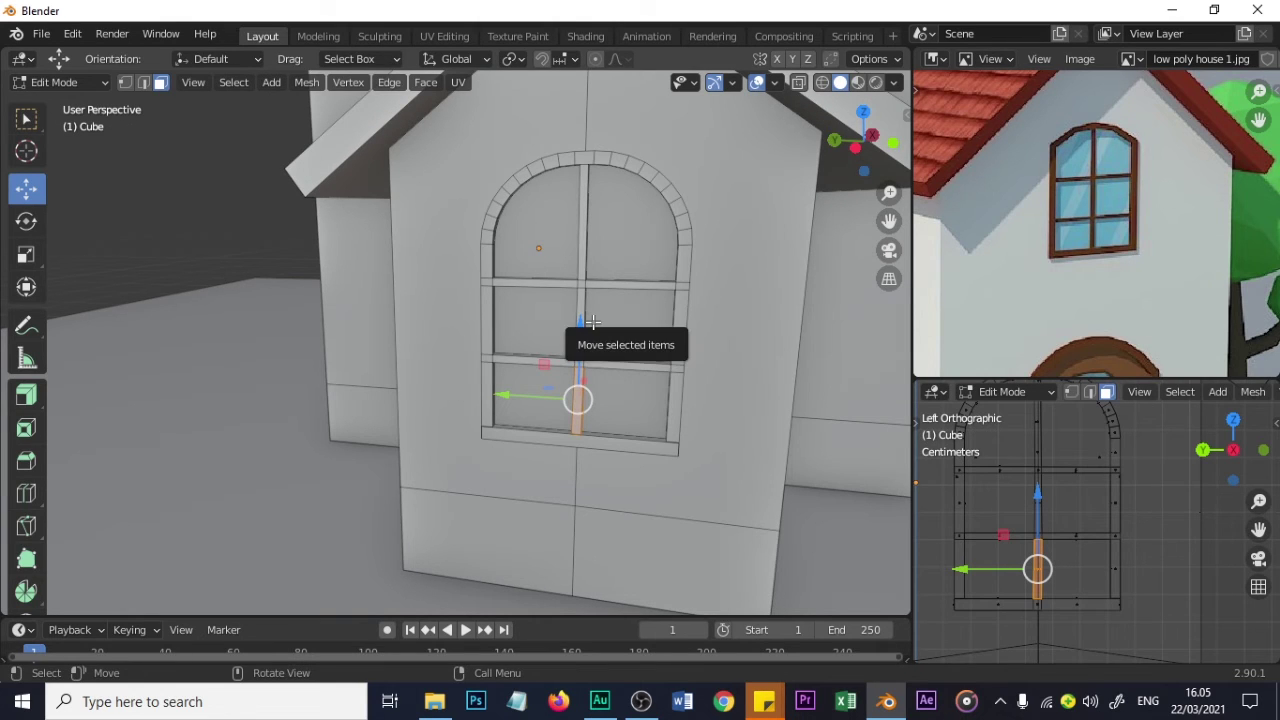
pyautogui.scroll(-2, 593, 322)
pyautogui.scroll(2, 593, 322)
pyautogui.scroll(-1, 593, 322)
pyautogui.scroll(-3, 1063, 160)
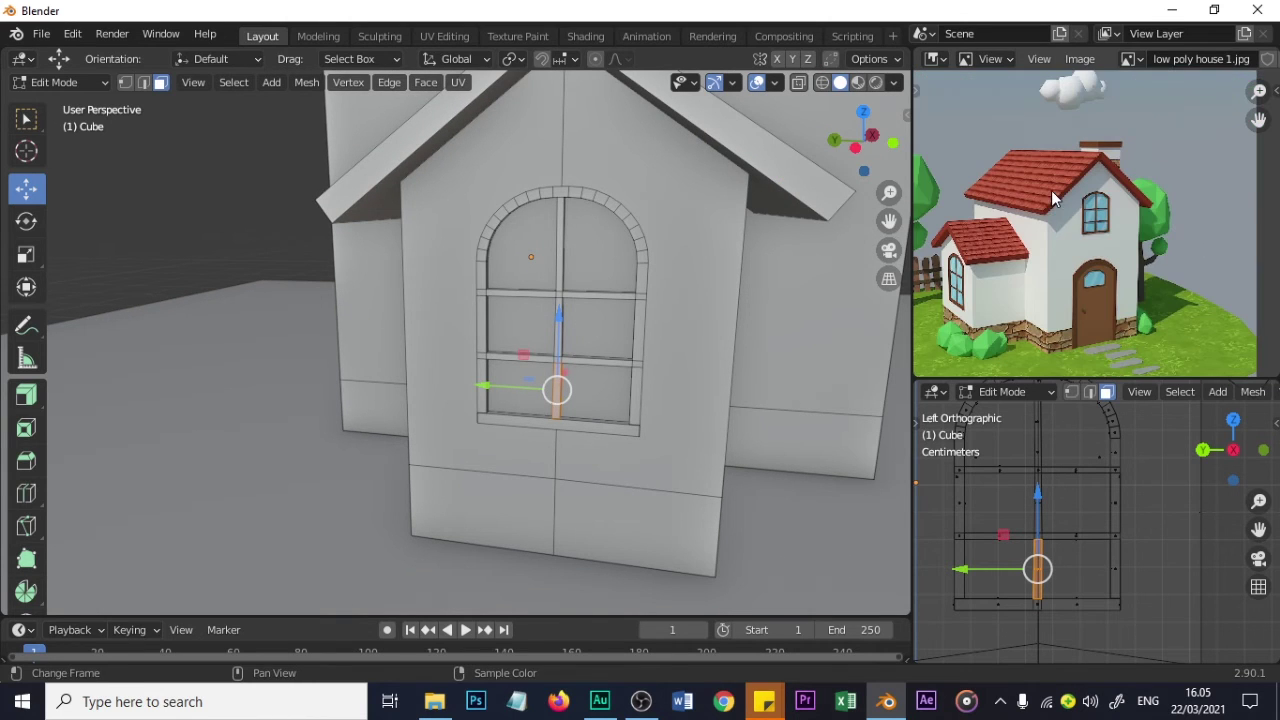
pyautogui.moveTo(560, 360); pyautogui.dragTo(574, 360, button='middle')
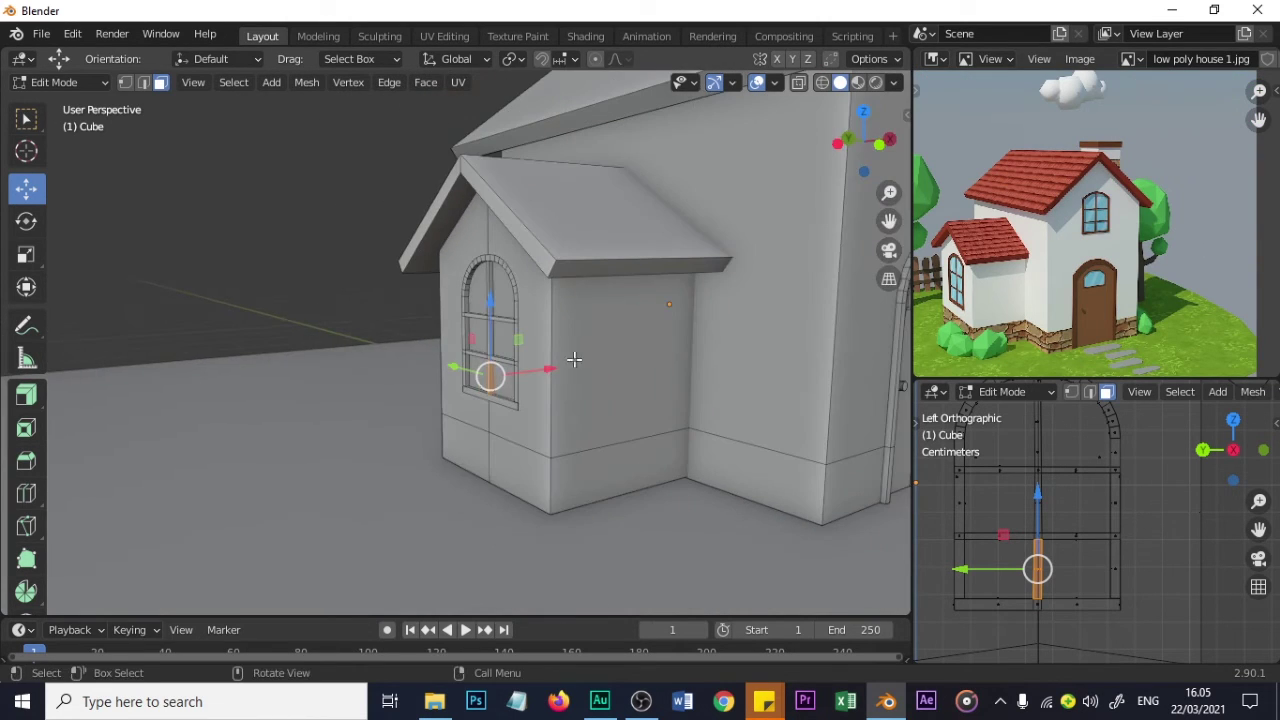
pyautogui.moveTo(686, 357); pyautogui.dragTo(800, 305, button='middle')
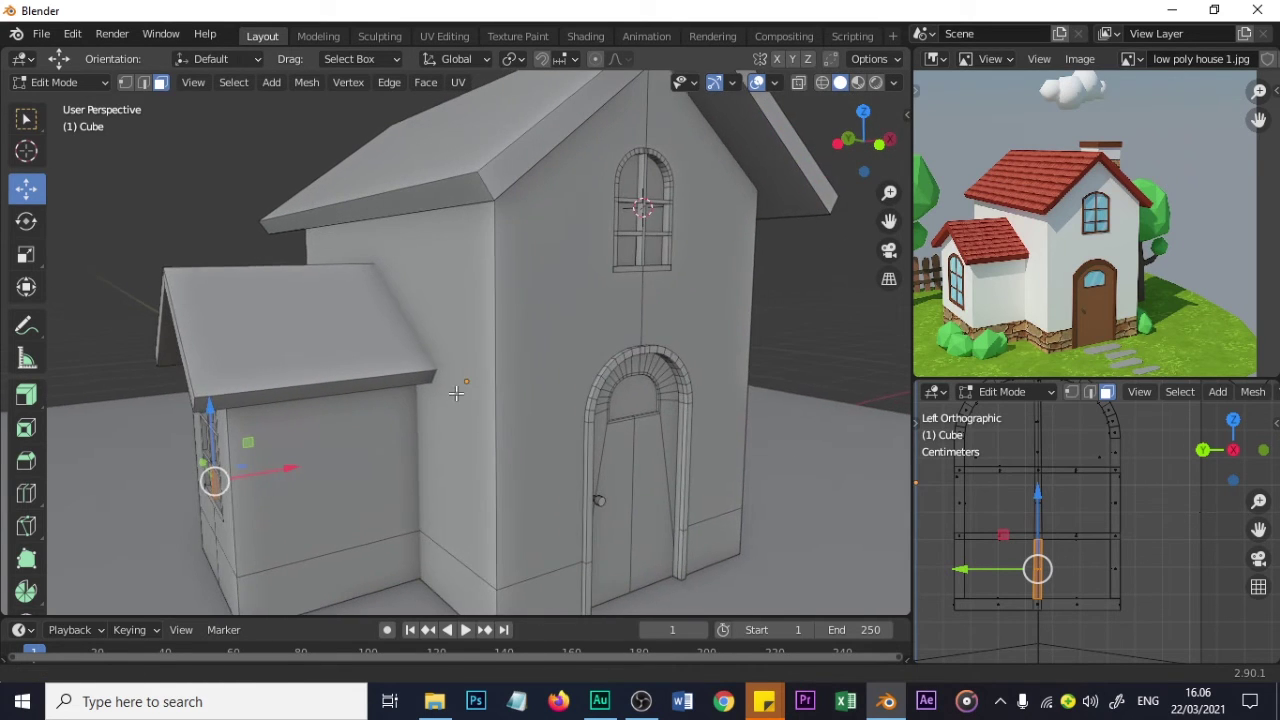
pyautogui.scroll(-2, 1030, 275)
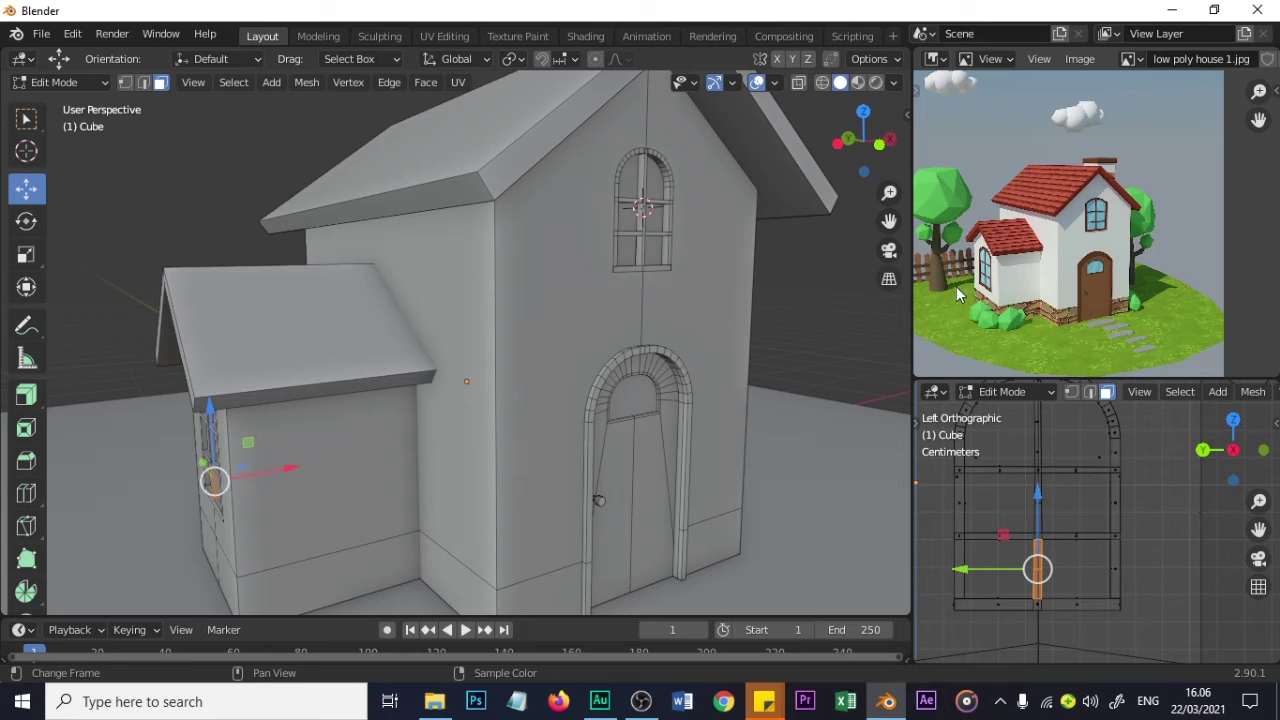
pyautogui.scroll(-1, 956, 286)
pyautogui.scroll(-2, 531, 360)
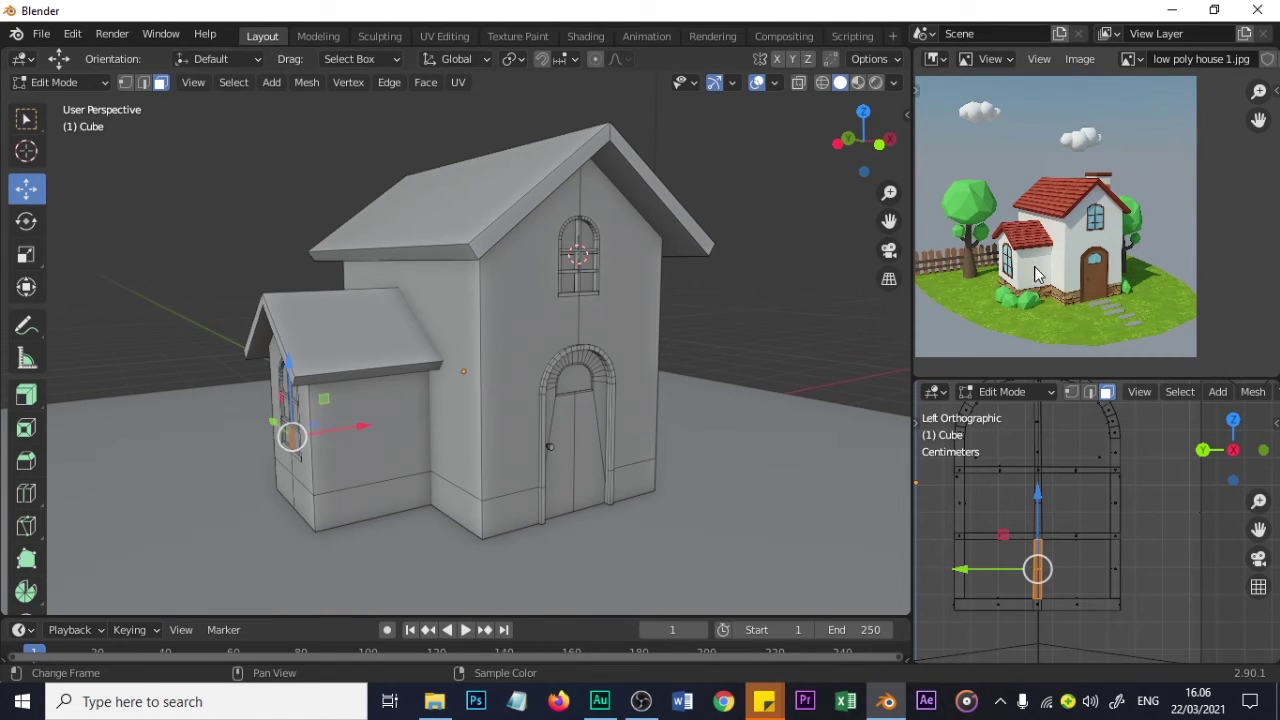
pyautogui.scroll(1, 1030, 303)
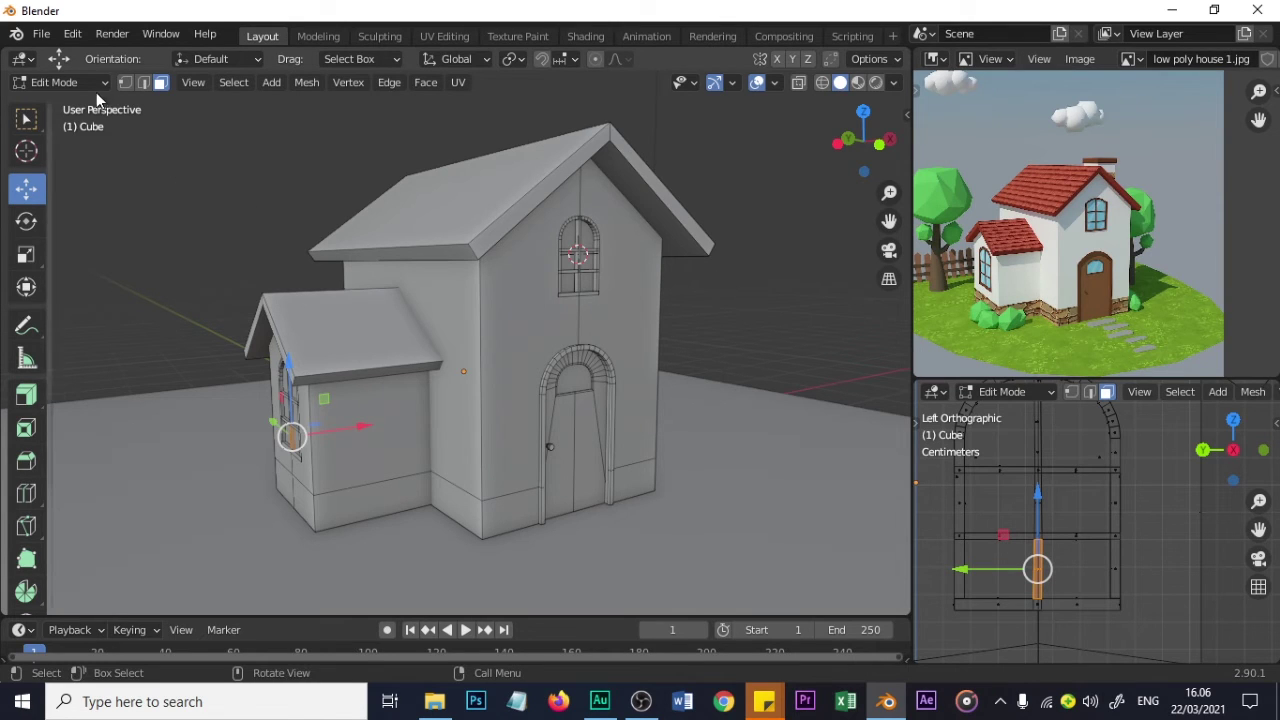
# - Switch to Object Mode and add a UV sphere
pyautogui.click(60, 82)
pyautogui.click(63, 103)
pyautogui.moveTo(501, 311); pyautogui.dragTo(412, 392, button='middle')
pyautogui.scroll(2, 428, 403)
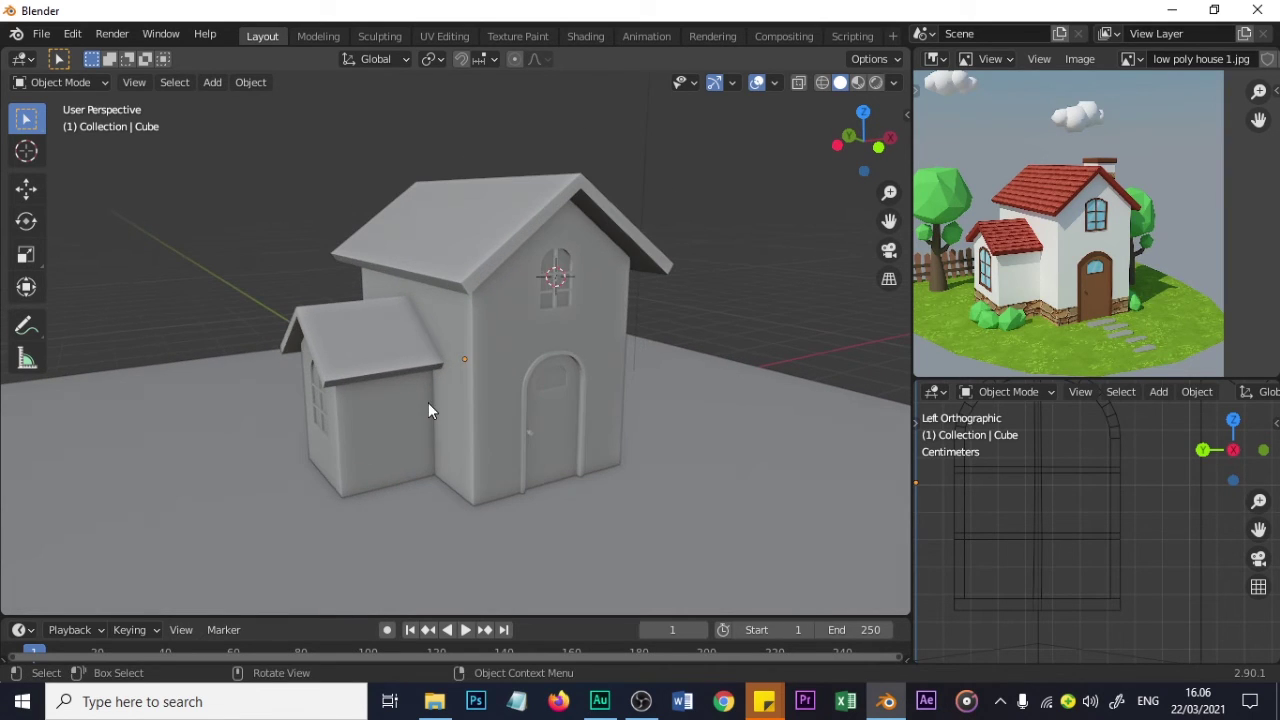
pyautogui.scroll(2, 1100, 335)
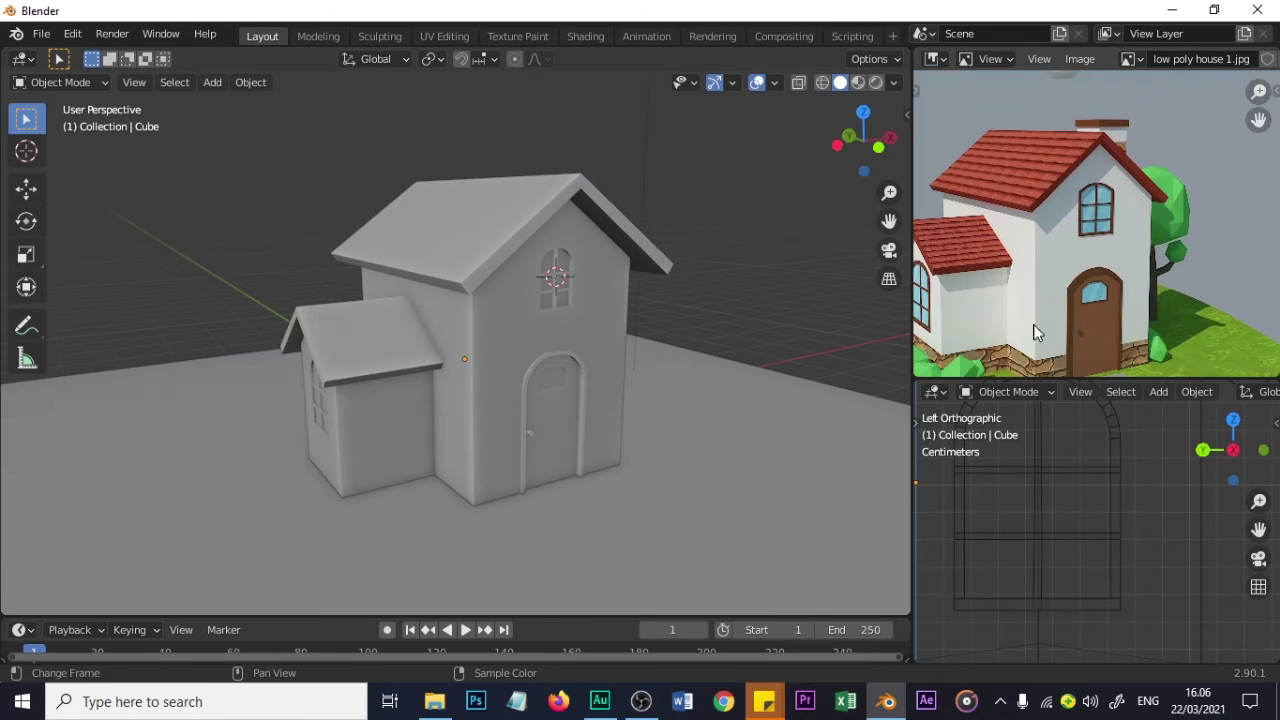
pyautogui.scroll(3, 1020, 340)
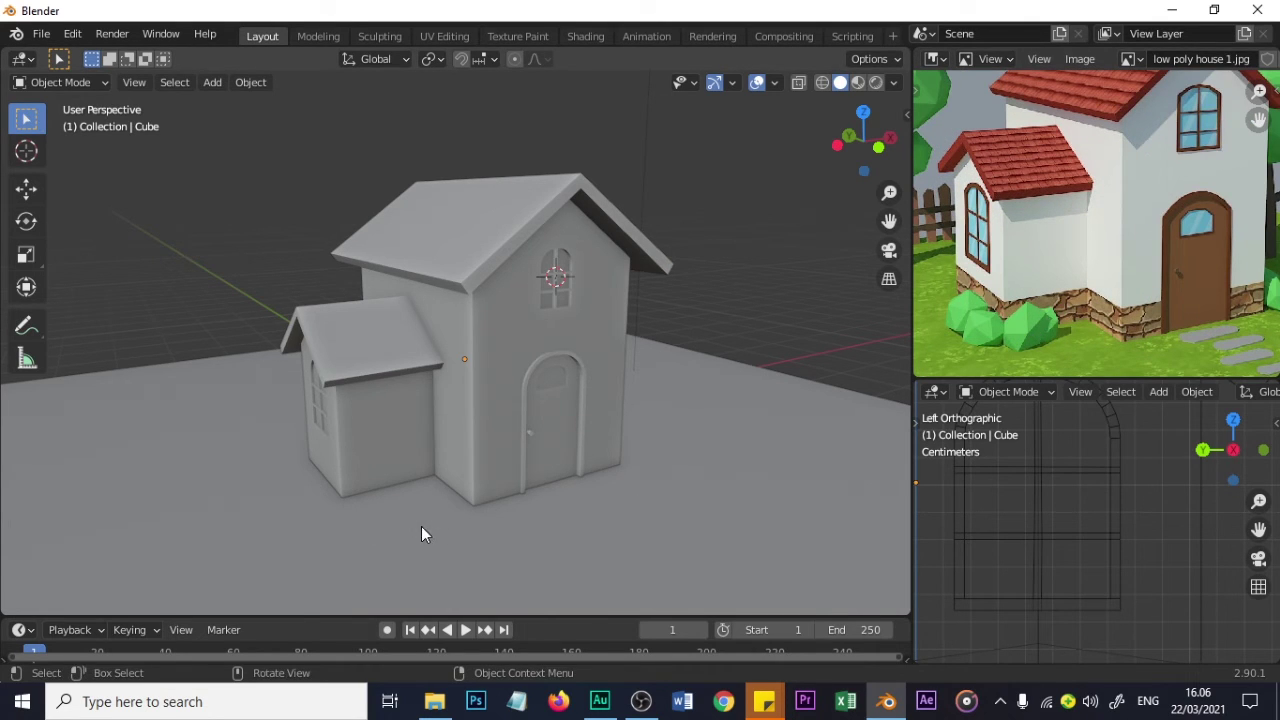
pyautogui.hotkey('shift', 'a')
pyautogui.moveTo(425, 302)
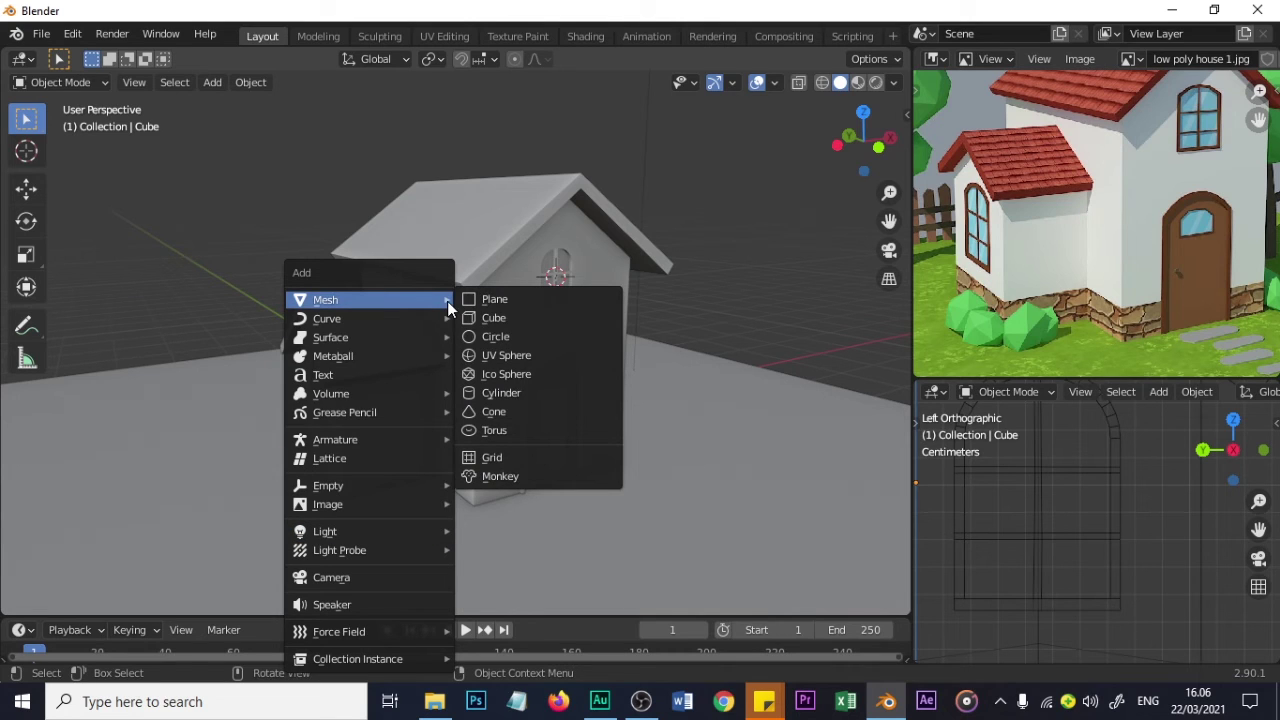
pyautogui.click(535, 357)
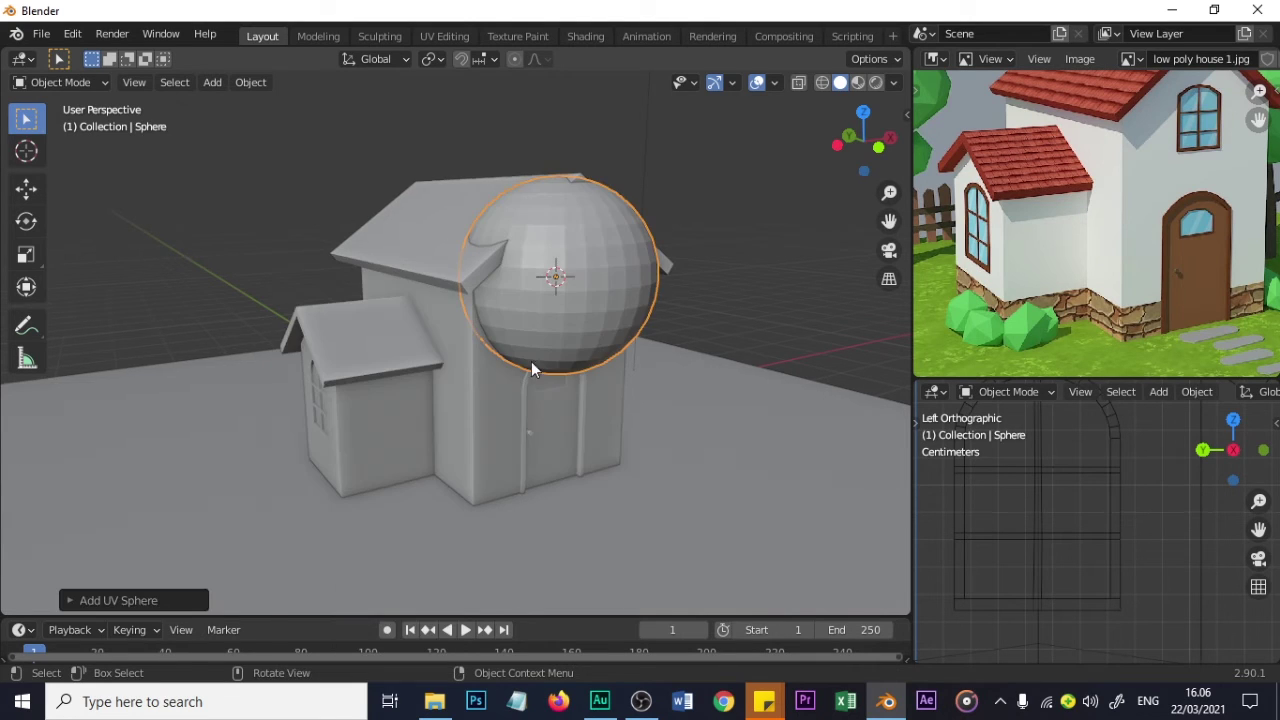
# - Move the sphere down about 1.59 m along Z and scale it down to less than half size
pyautogui.press('g')
pyautogui.press('z')
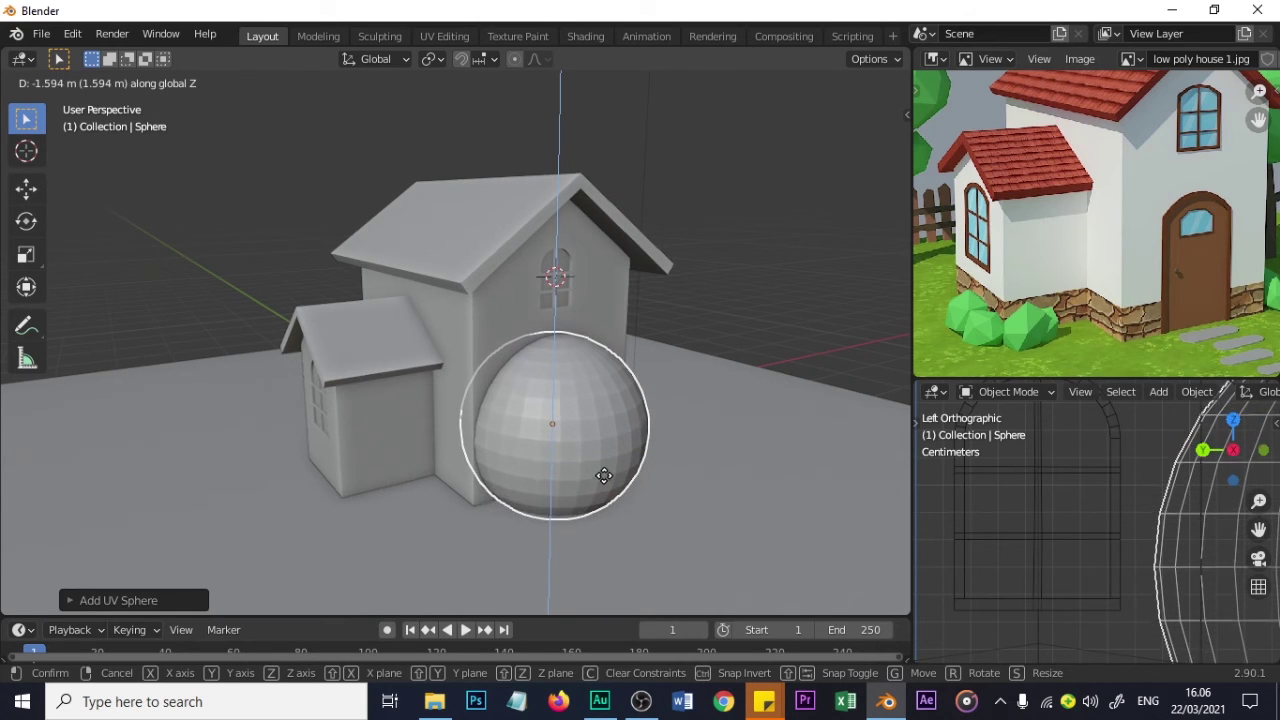
pyautogui.click(603, 475)
pyautogui.press('s')
pyautogui.click(639, 471)
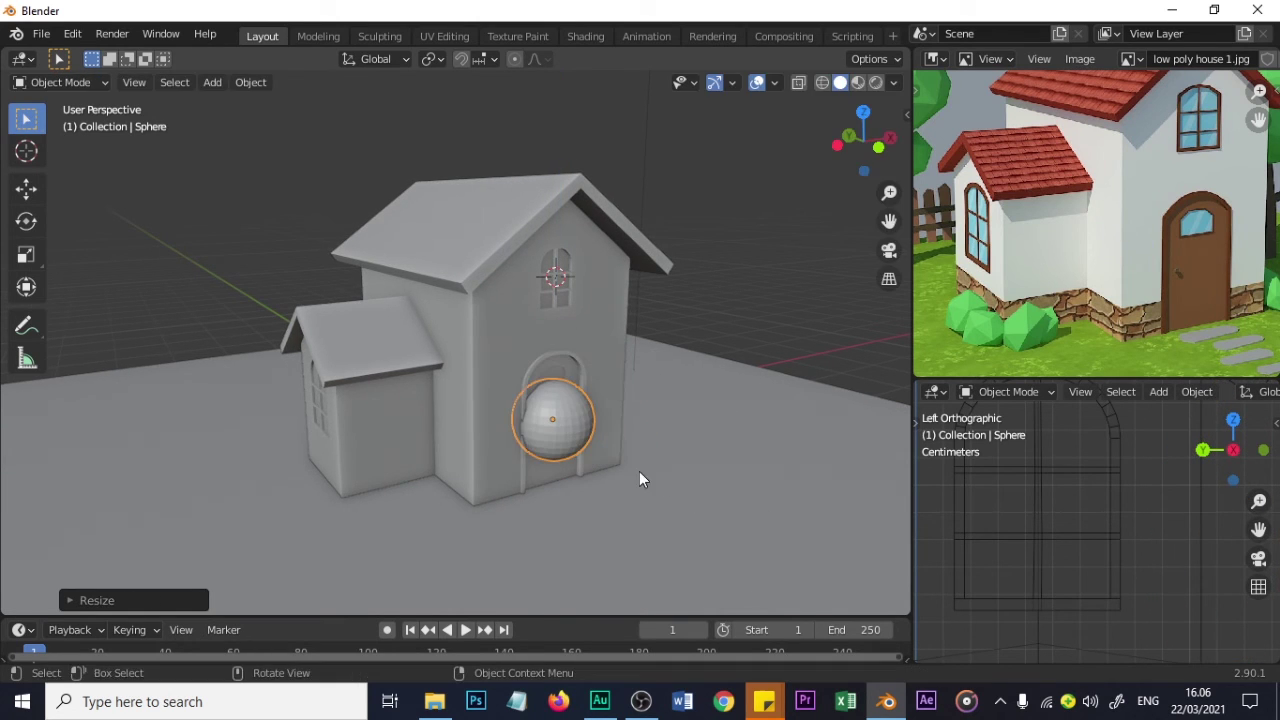
# - Turn on the Screencast Keys display
pyautogui.press('n')
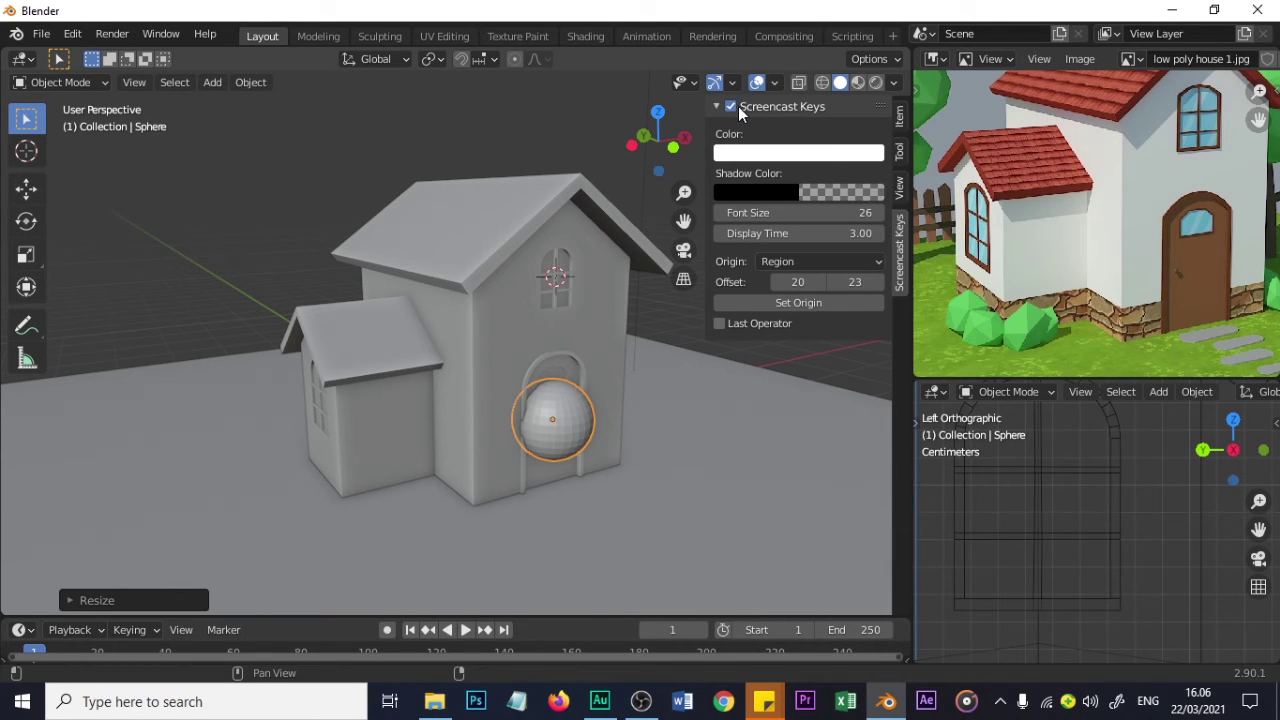
pyautogui.keyDown('shift'); pyautogui.moveTo(683, 300); pyautogui.dragTo(629, 414, button='middle'); pyautogui.keyUp('shift')
# - Move the sphere down along Z, and along X to the corner between the side wing and main house
pyautogui.press('g')
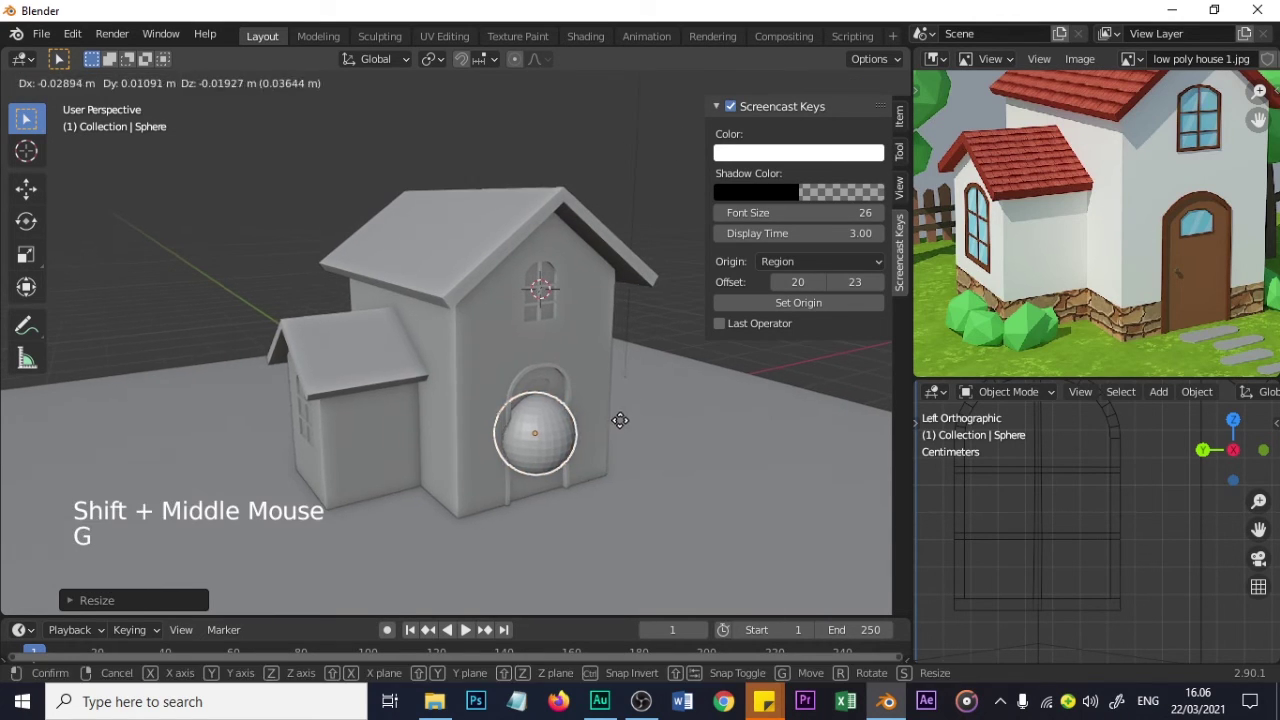
pyautogui.press('z')
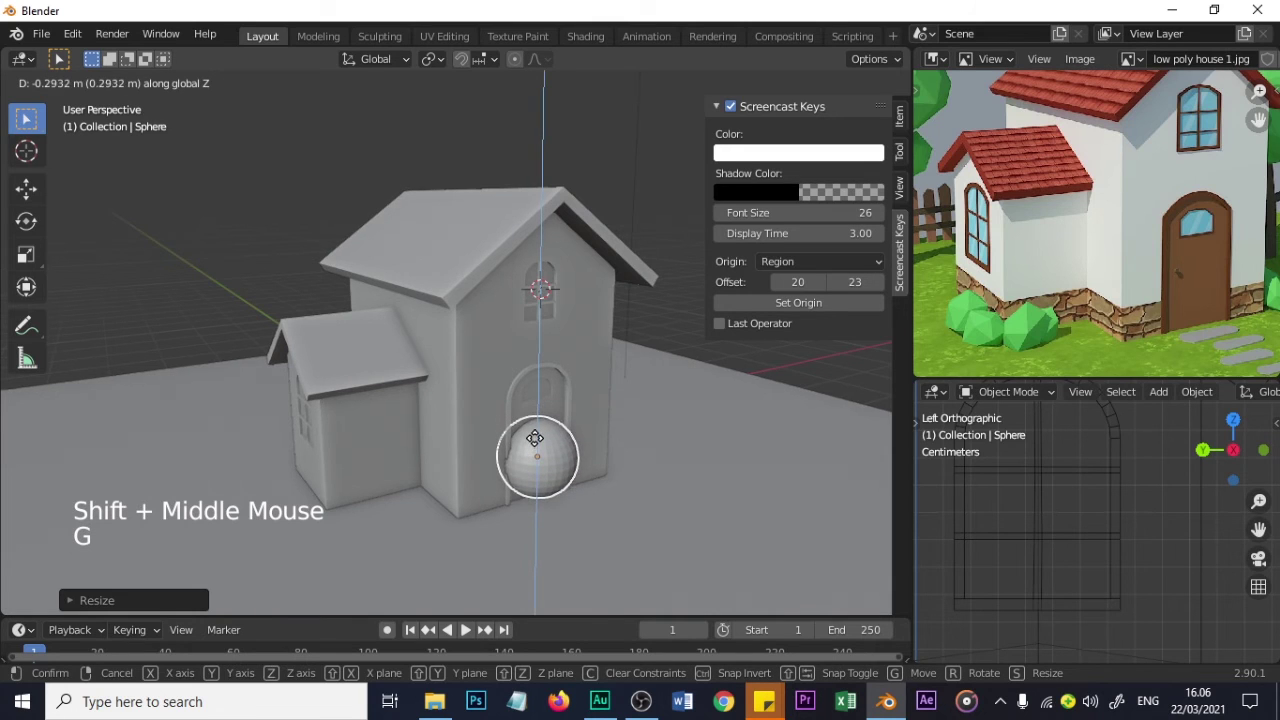
pyautogui.click(556, 446)
pyautogui.press('g')
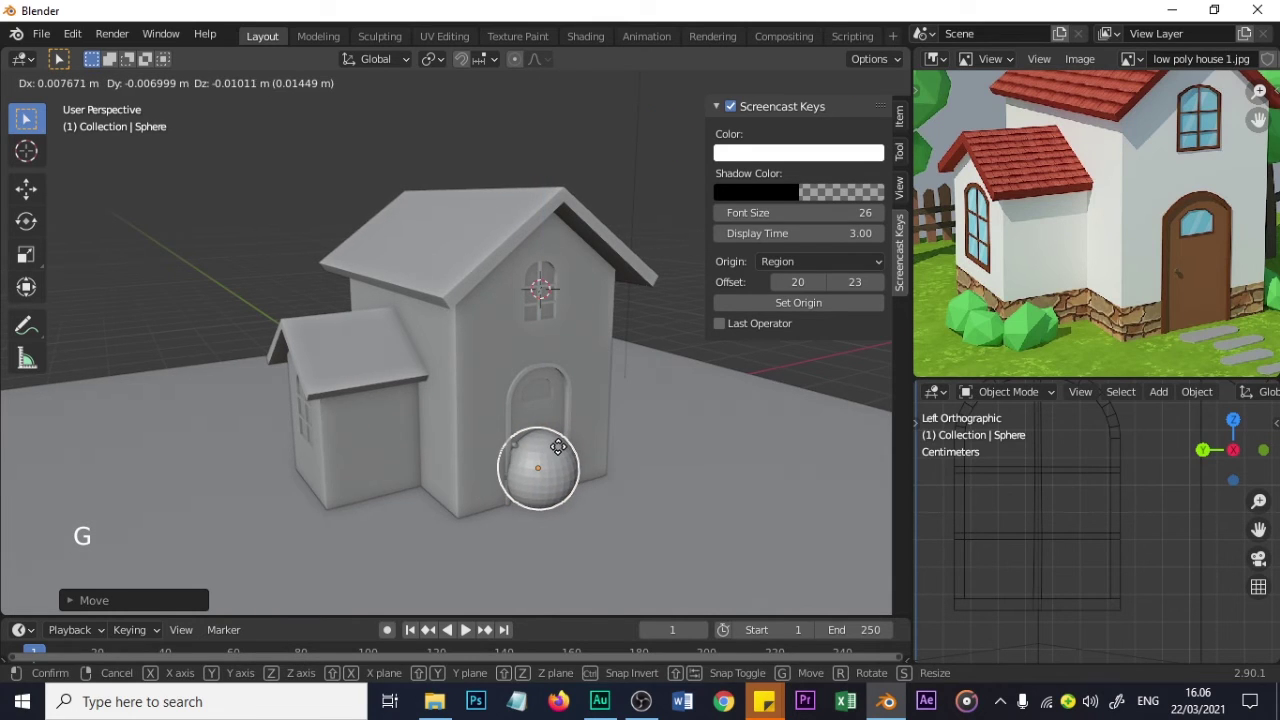
pyautogui.press('x')
pyautogui.click(425, 470)
# - Scale the sphere down further and lower it about 0.13 m along Z at the house base
pyautogui.press('s')
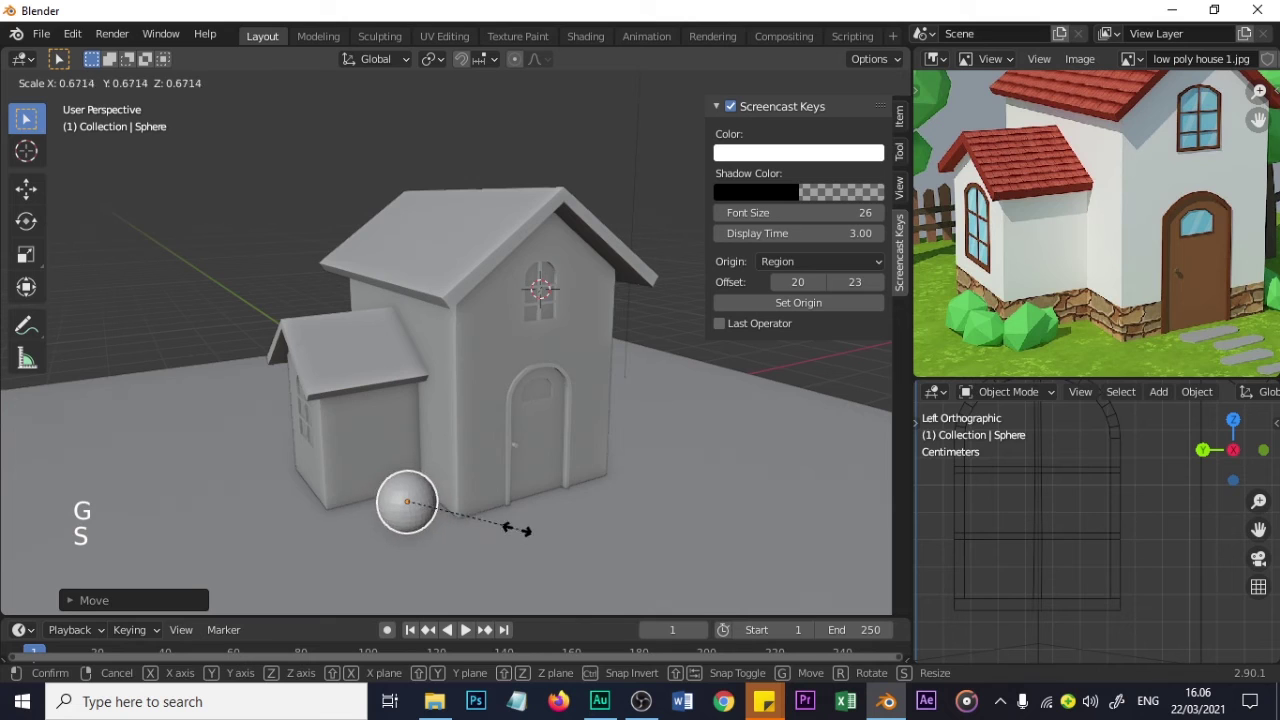
pyautogui.click(460, 521)
pyautogui.moveTo(460, 521); pyautogui.dragTo(547, 505, button='middle')
pyautogui.scroll(-7, 1032, 528)
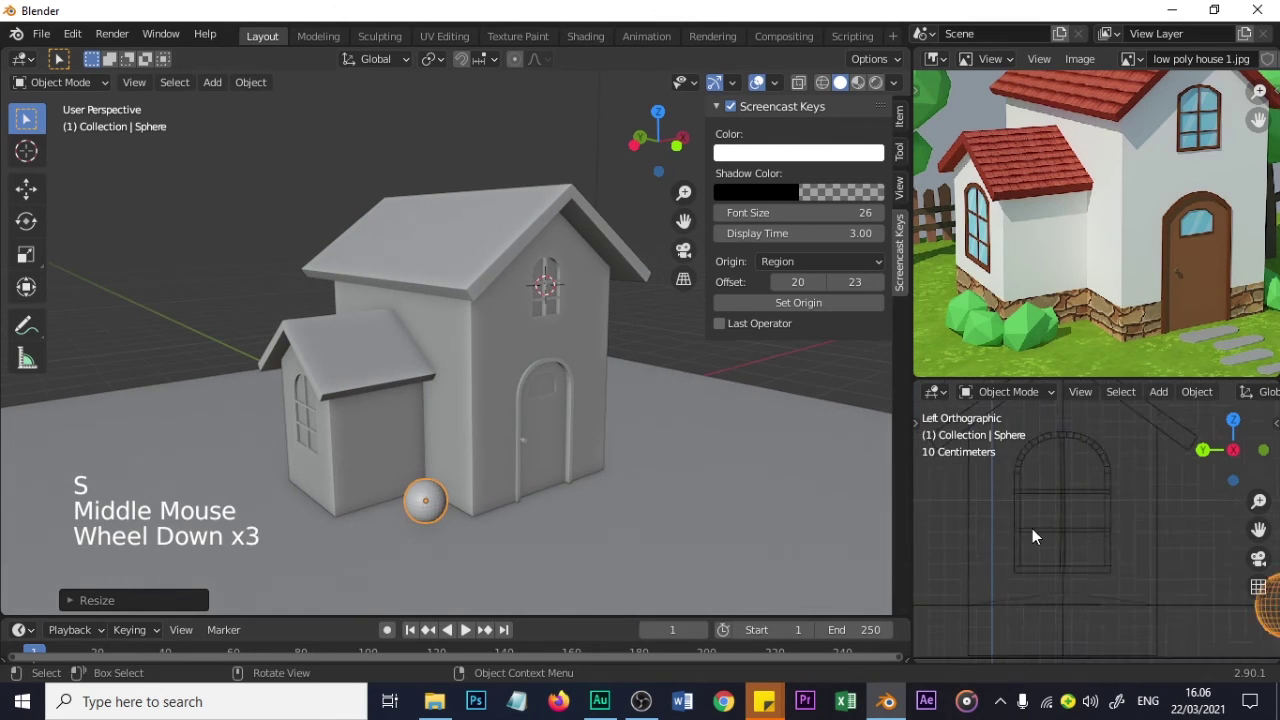
pyautogui.keyDown('shift'); pyautogui.moveTo(1135, 537); pyautogui.dragTo(1025, 503, button='middle'); pyautogui.keyUp('shift')
pyautogui.scroll(3, 1024, 502)
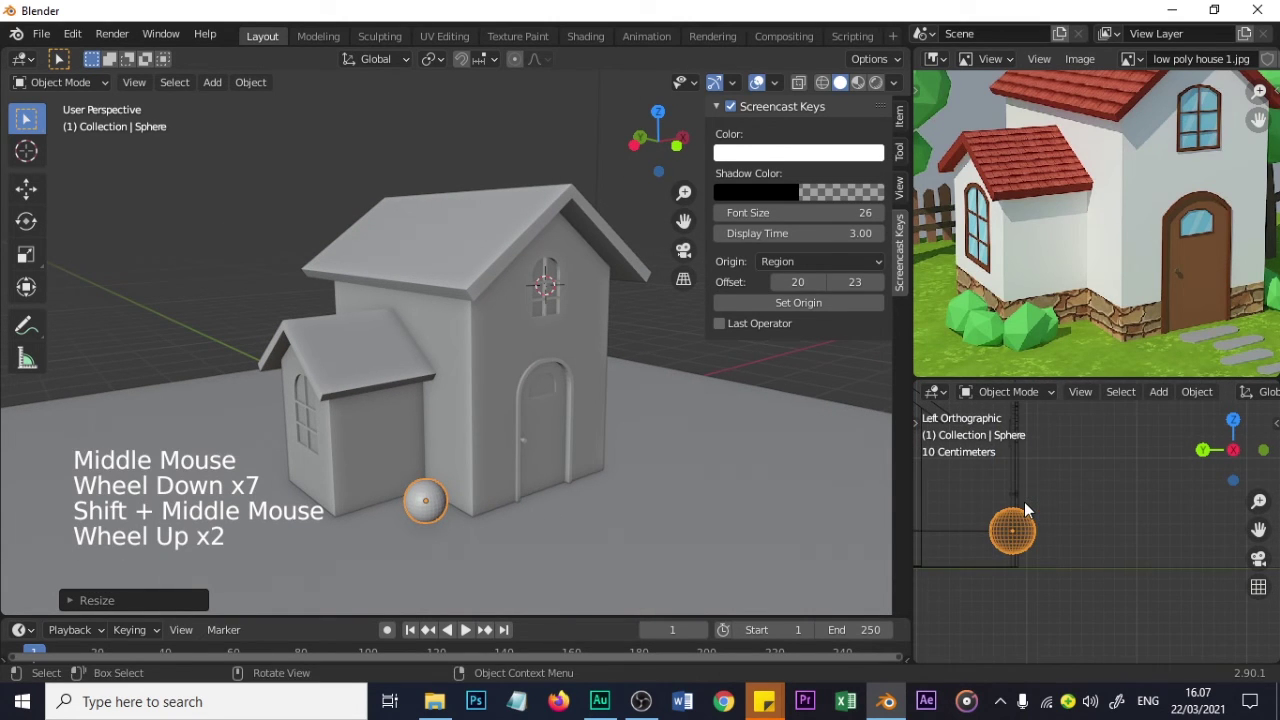
pyautogui.press('g')
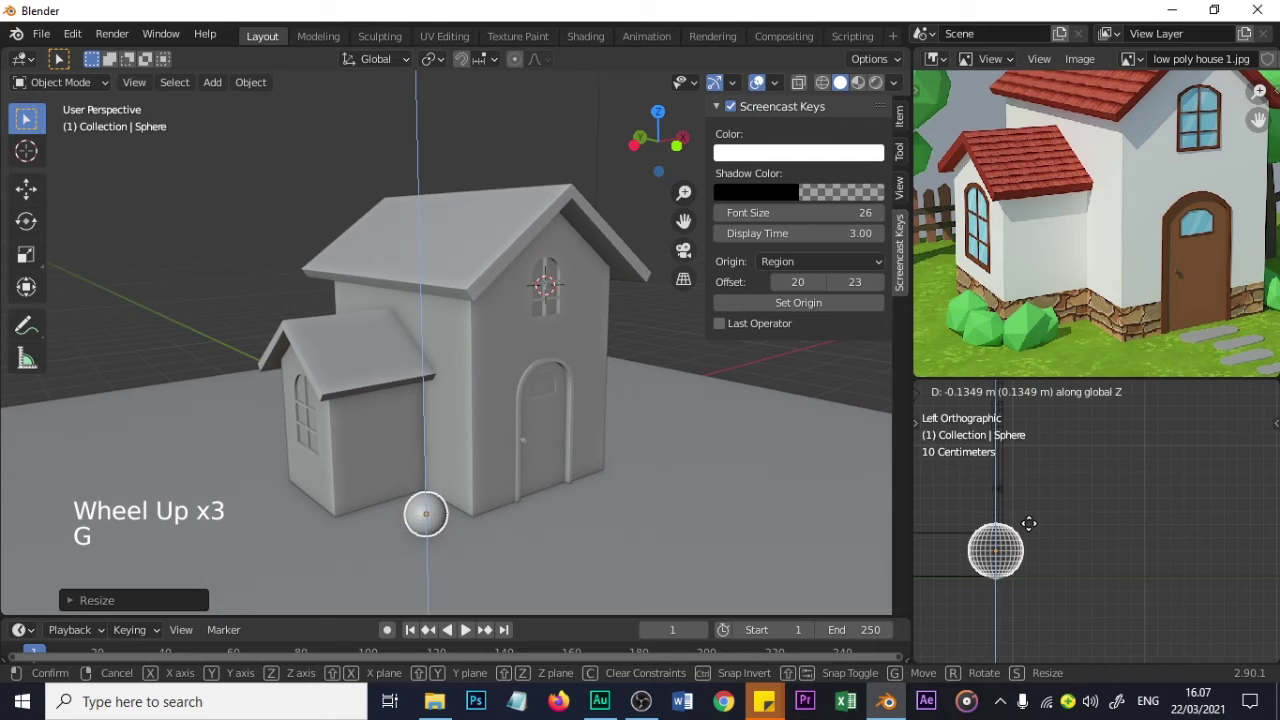
pyautogui.click(1030, 528)
# - Move the sphere along Y so it stands by the side wing's wall
pyautogui.keyDown('shift'); pyautogui.moveTo(991, 503); pyautogui.dragTo(1099, 503, button='middle'); pyautogui.keyUp('shift')
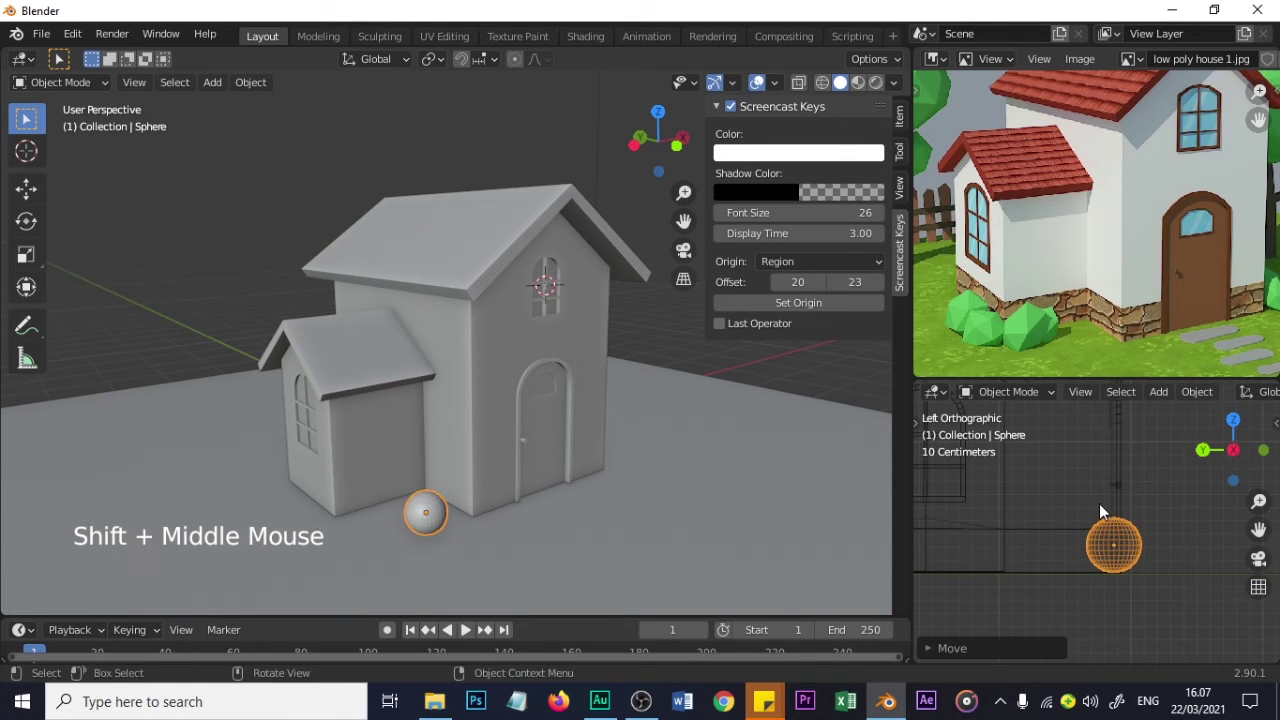
pyautogui.press('g')
pyautogui.press('y')
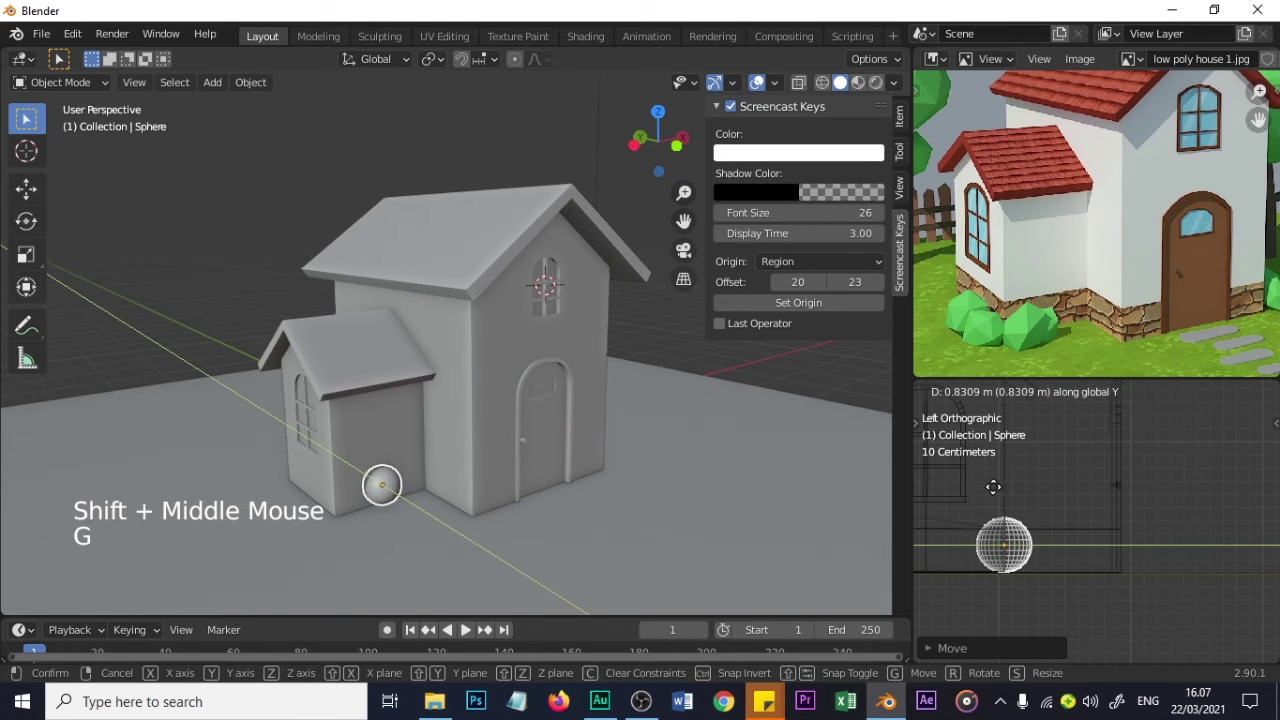
pyautogui.click(1018, 487)
# - Shift the sphere towards the side wing's outer corner and scale it up slightly
pyautogui.moveTo(613, 468); pyautogui.dragTo(449, 487, button='middle')
pyautogui.press('g')
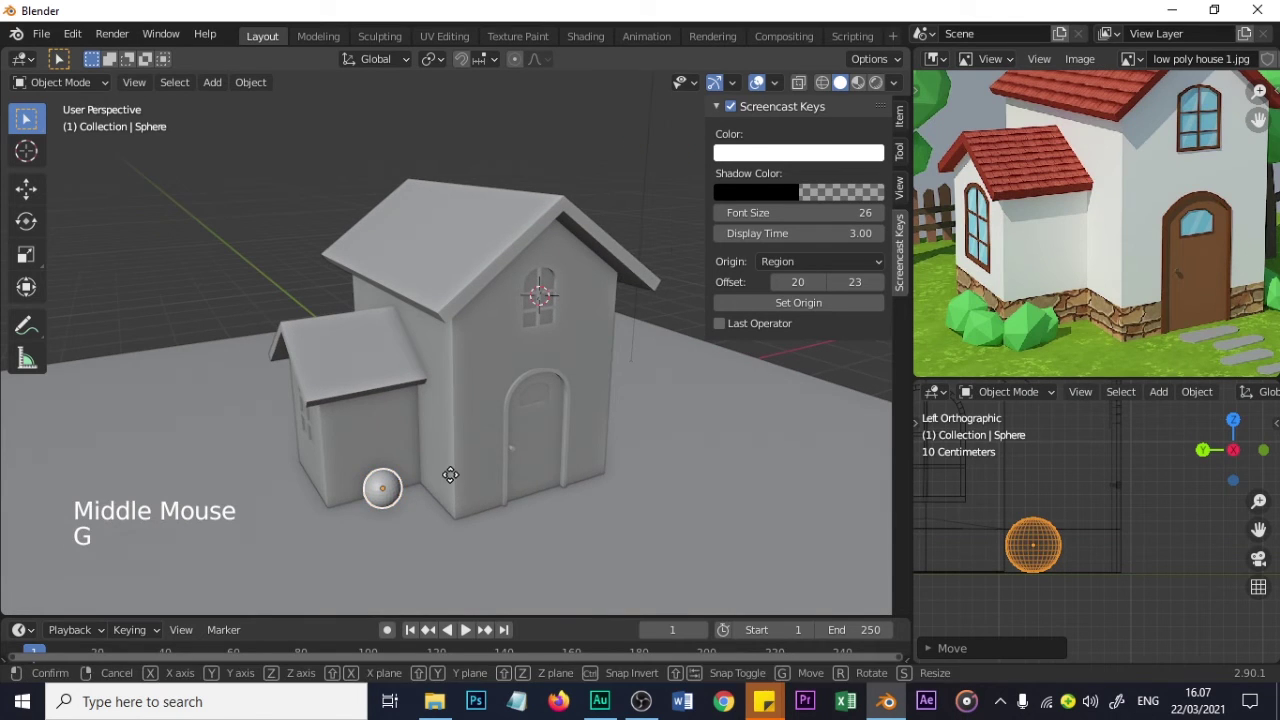
pyautogui.click(429, 479)
pyautogui.press('s')
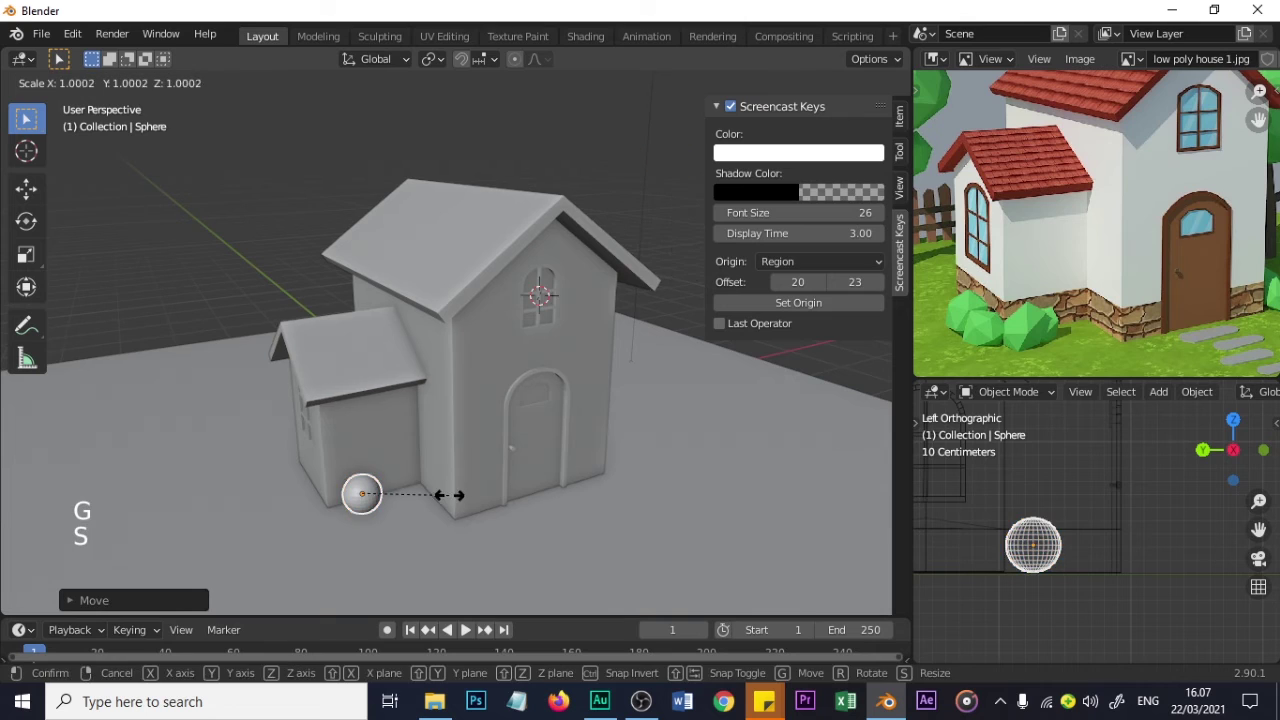
pyautogui.click(463, 497)
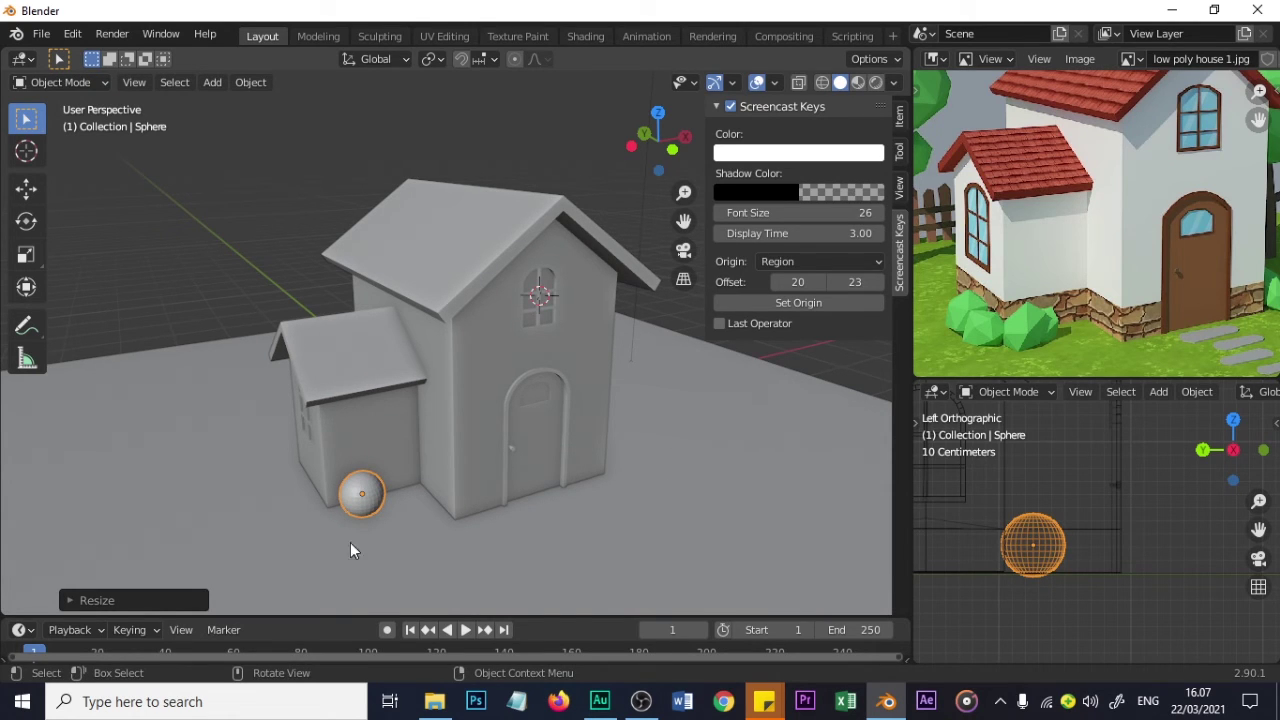
pyautogui.scroll(4, 1023, 521)
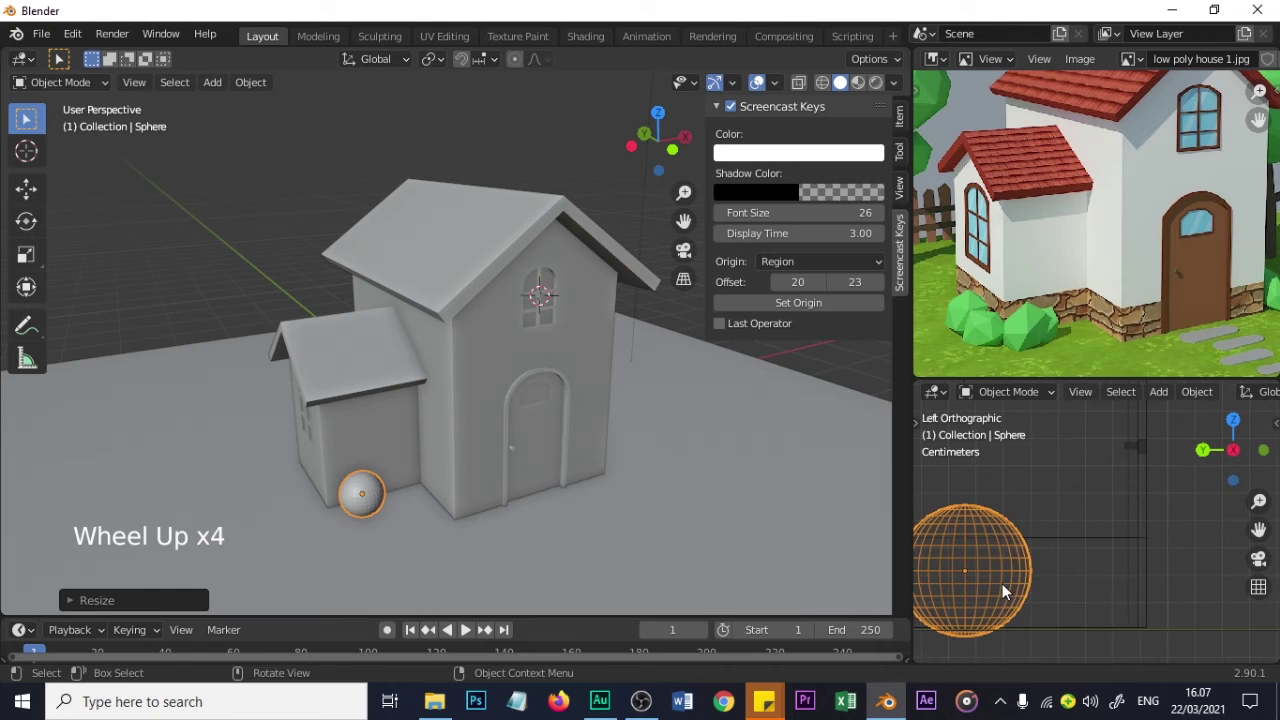
pyautogui.keyDown('shift'); pyautogui.moveTo(1006, 576); pyautogui.dragTo(1085, 544, button='middle'); pyautogui.keyUp('shift')
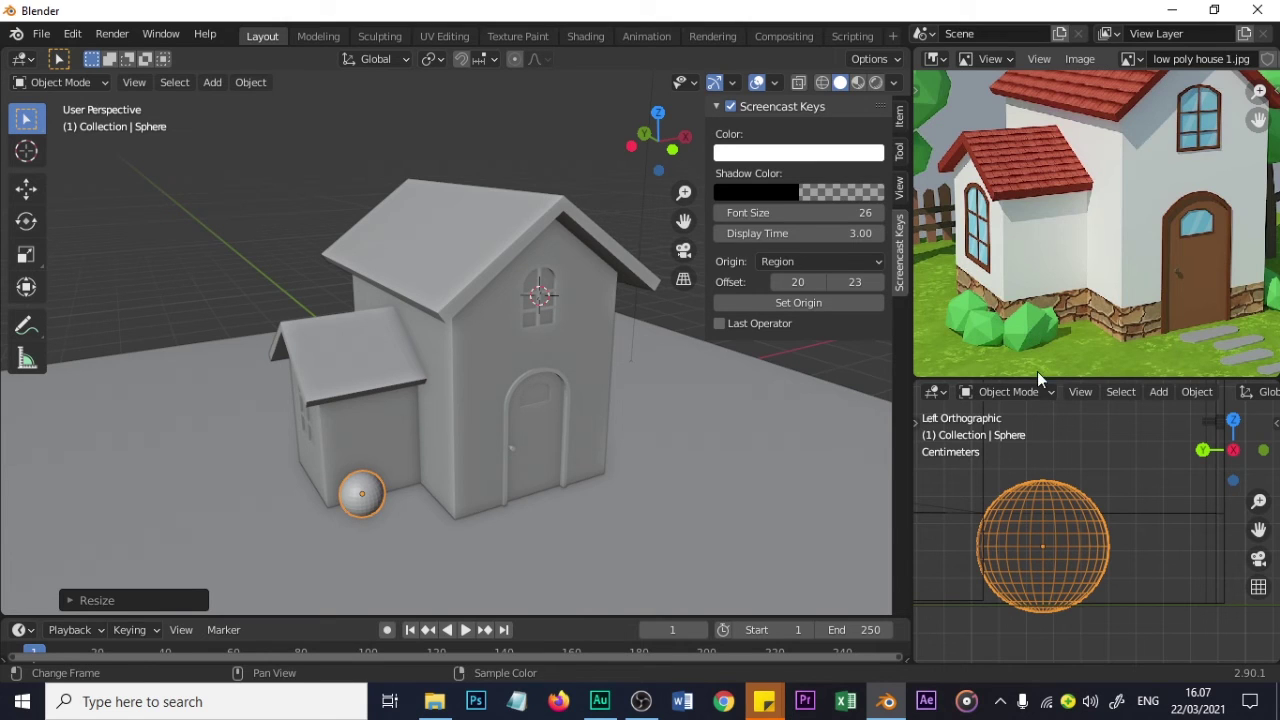
# - Show the Properties editor in place of the small side viewport and add a Decimate modifier to the sphere
pyautogui.click(936, 391)
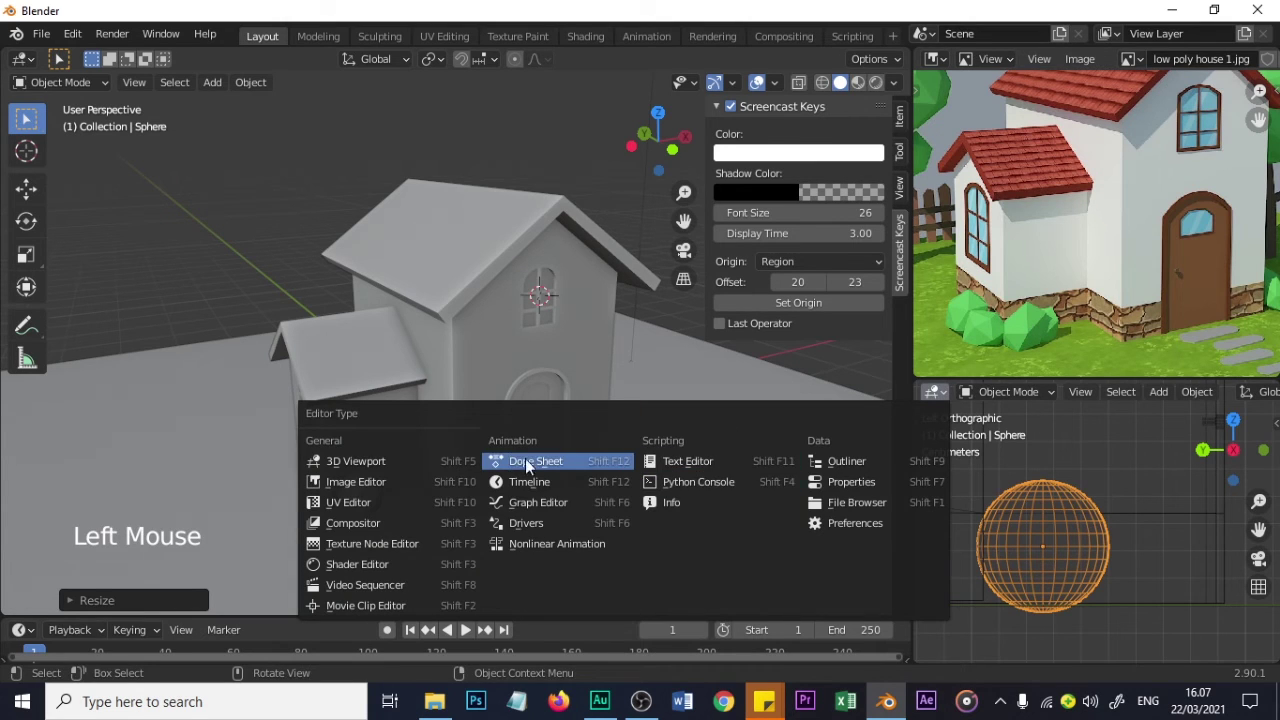
pyautogui.click(843, 481)
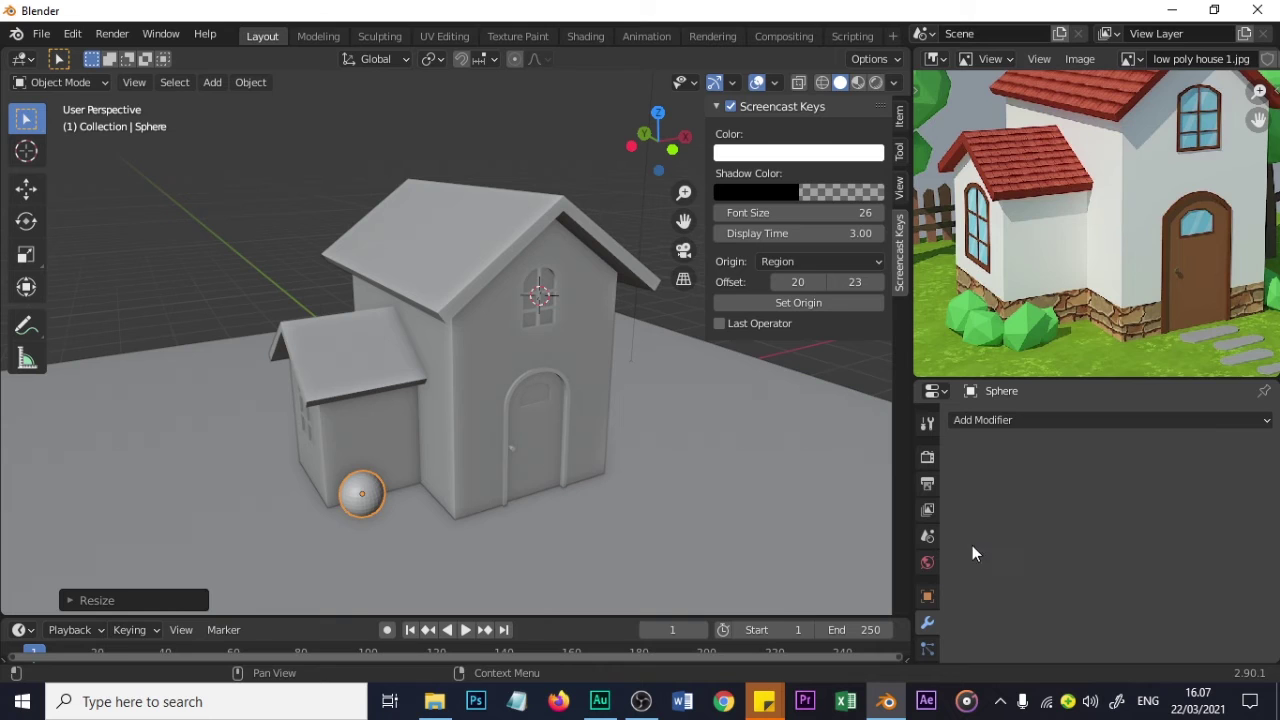
pyautogui.click(966, 421)
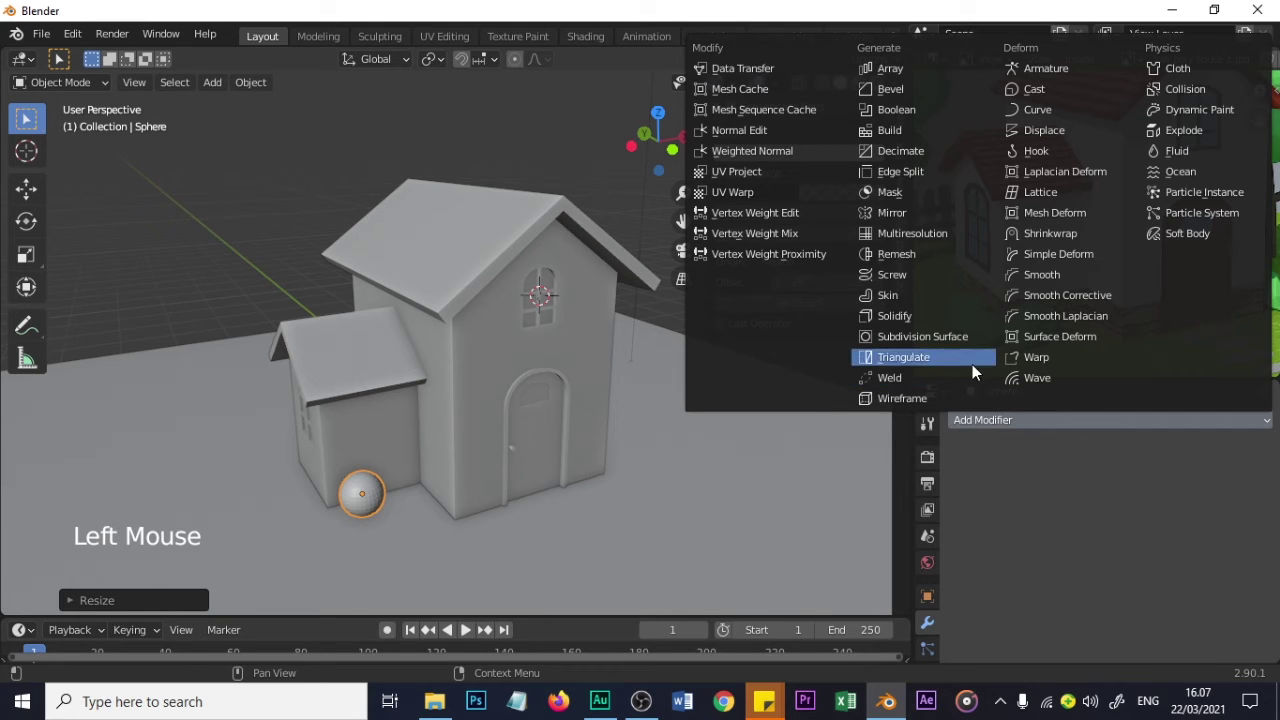
pyautogui.click(900, 152)
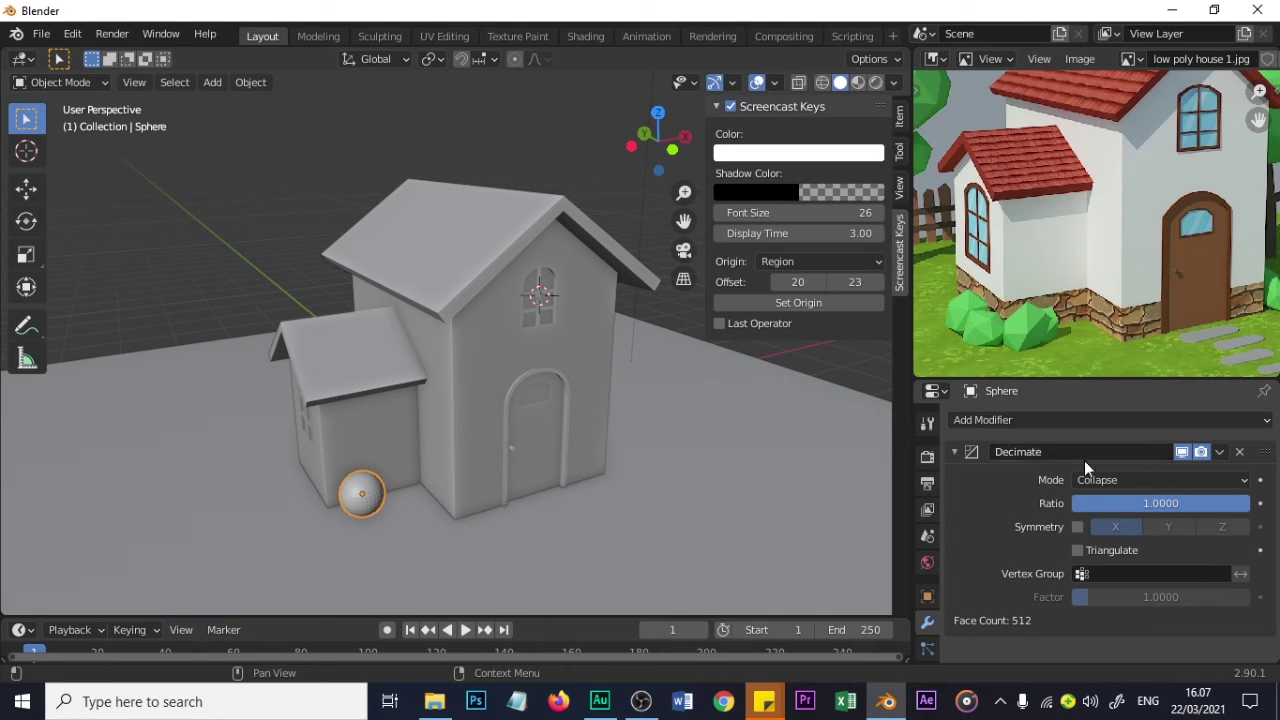
# - Reduce the Decimate ratio to 0.0208 in Collapse mode, turning the sphere into a coarse low poly bush
pyautogui.moveTo(1243, 510); pyautogui.dragTo(621, 524)
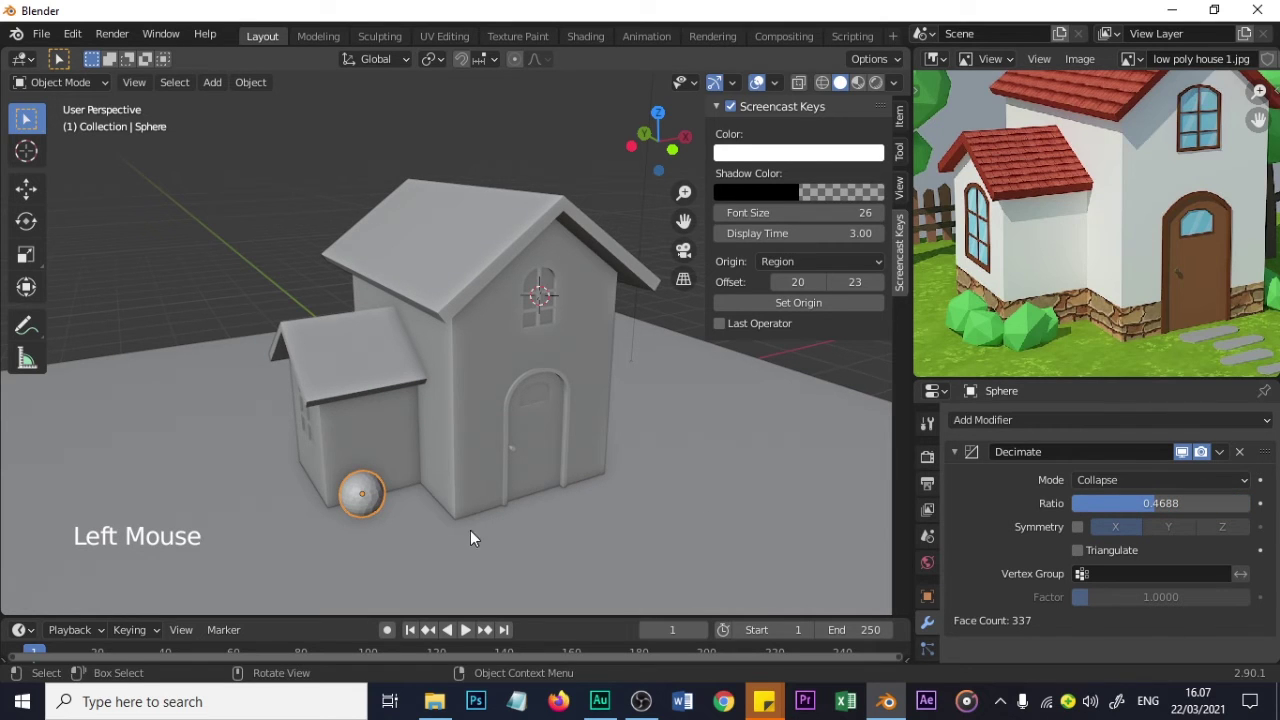
pyautogui.keyDown('shift'); pyautogui.moveTo(468, 543); pyautogui.dragTo(583, 428, button='middle'); pyautogui.keyUp('shift')
pyautogui.scroll(3, 585, 425)
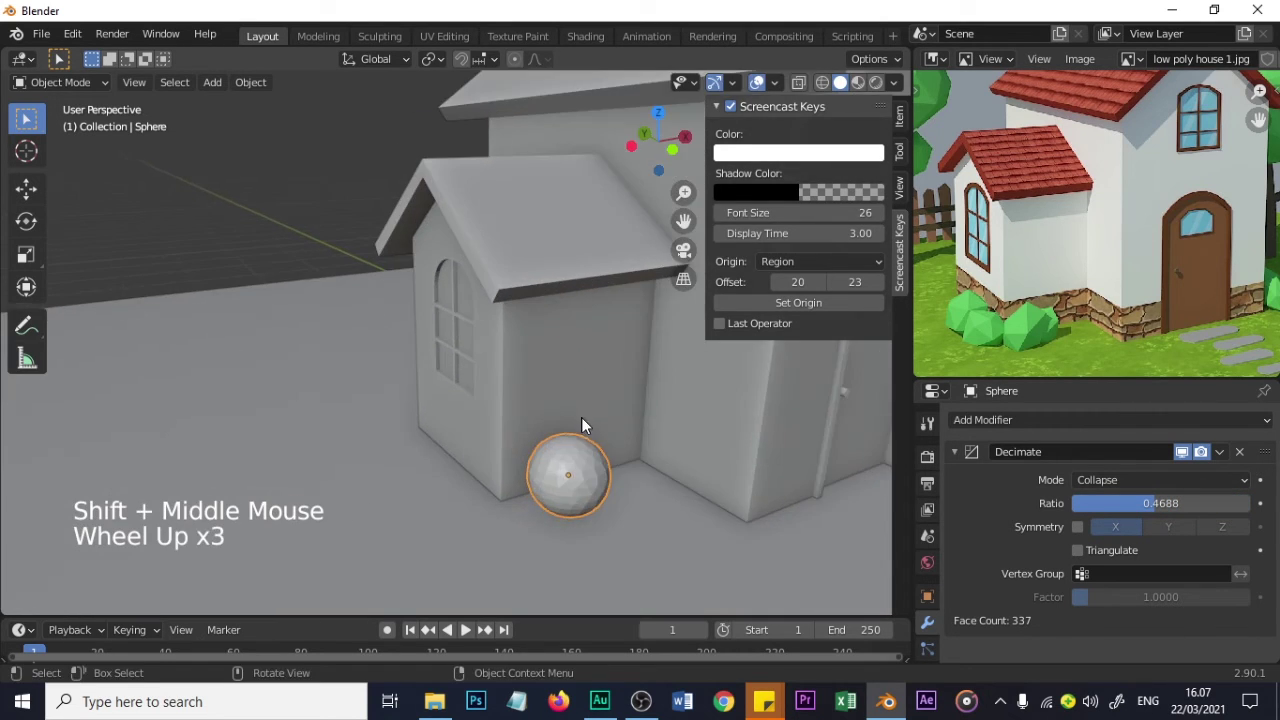
pyautogui.scroll(2, 583, 425)
pyautogui.keyDown('shift'); pyautogui.moveTo(717, 504); pyautogui.dragTo(665, 443, button='middle'); pyautogui.keyUp('shift')
pyautogui.moveTo(1153, 504); pyautogui.dragTo(992, 506)
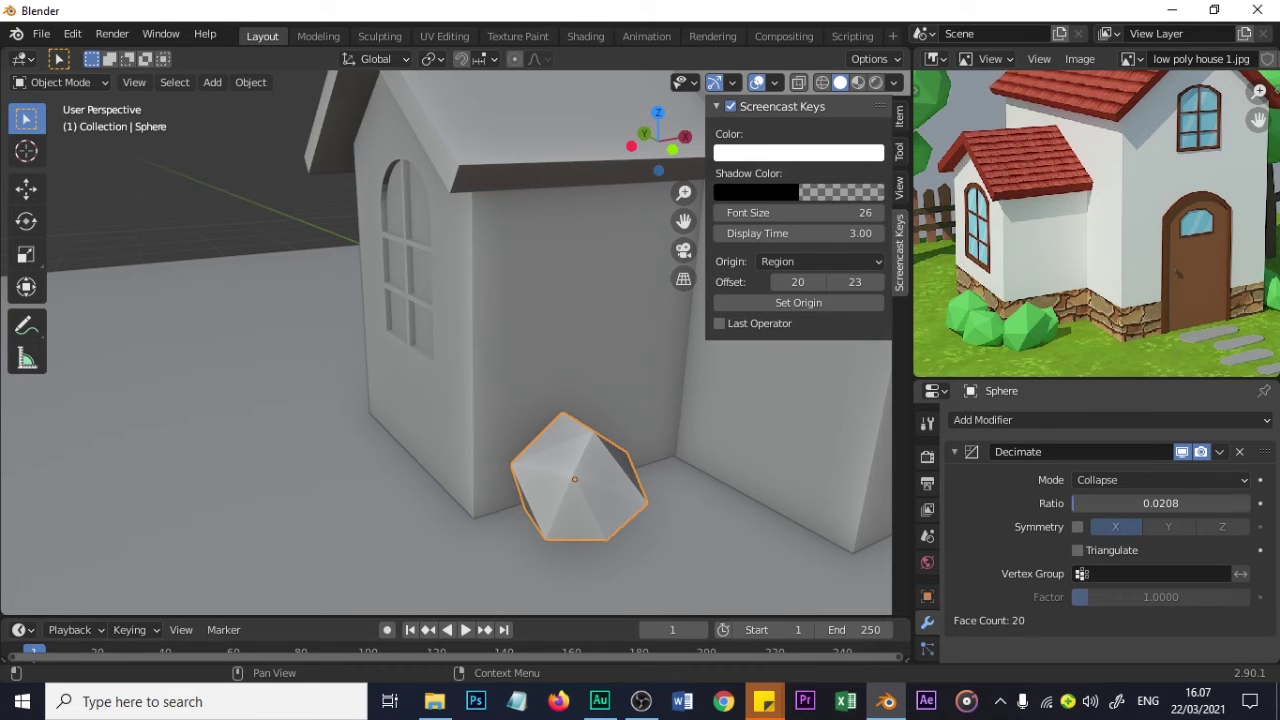
pyautogui.scroll(-2, 603, 480)
pyautogui.moveTo(603, 480)
pyautogui.mouseDown(button='middle')
pyautogui.moveTo(587, 497)
pyautogui.moveTo(613, 481)
pyautogui.moveTo(531, 481)
pyautogui.moveTo(588, 477)
pyautogui.mouseUp(button='middle')
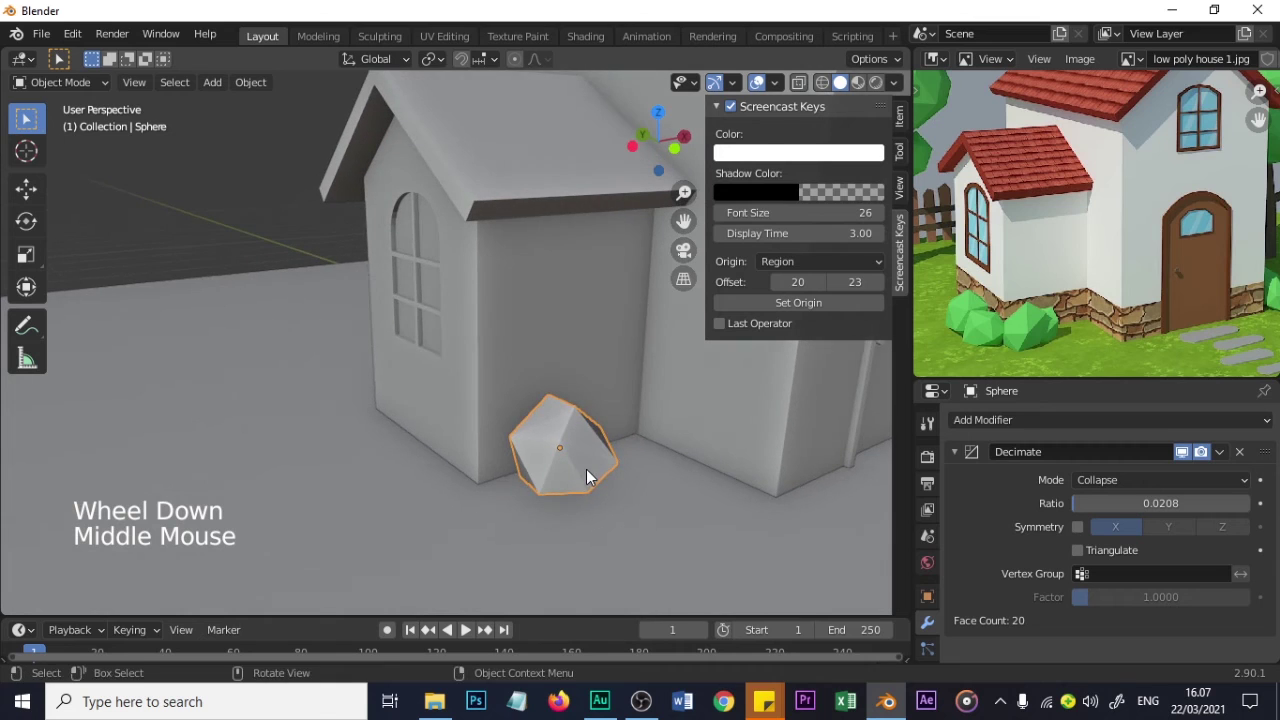
pyautogui.click(591, 474)
pyautogui.press('g')
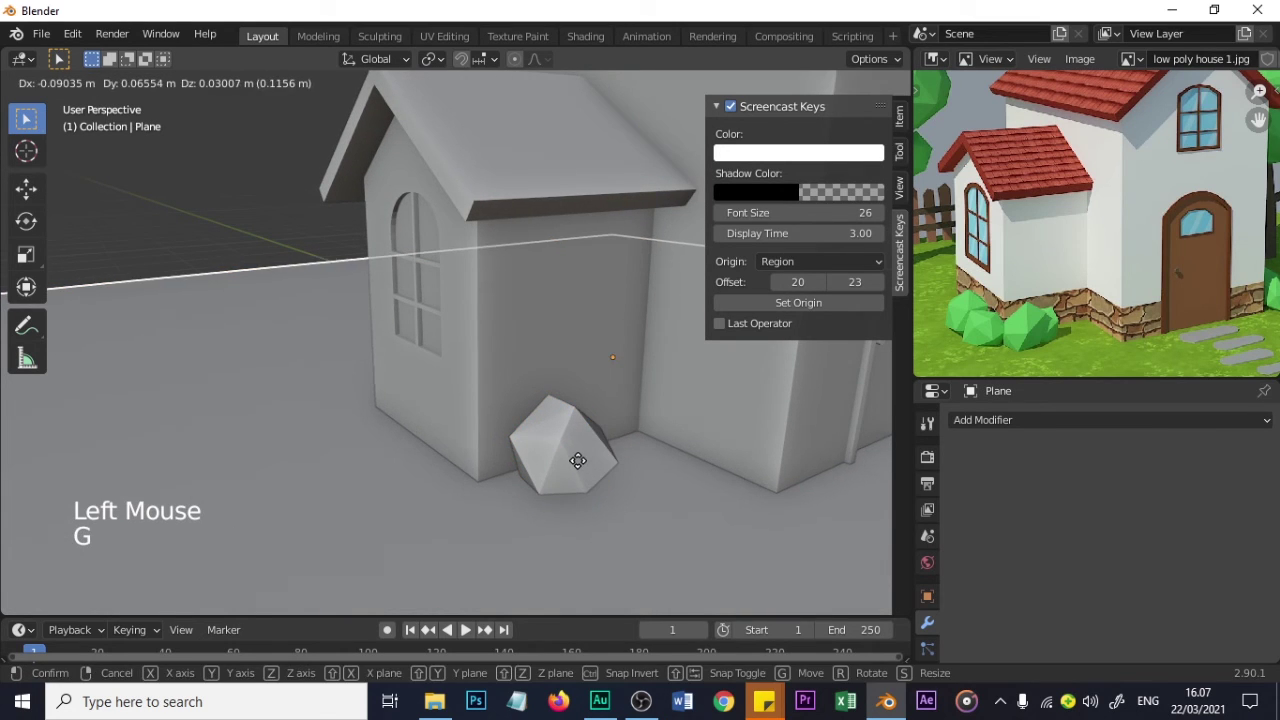
pyautogui.rightClick(578, 462)
# - Adjust the low poly bush's position beside the side wing's wall and scale it down
pyautogui.click(578, 469)
pyautogui.press('g')
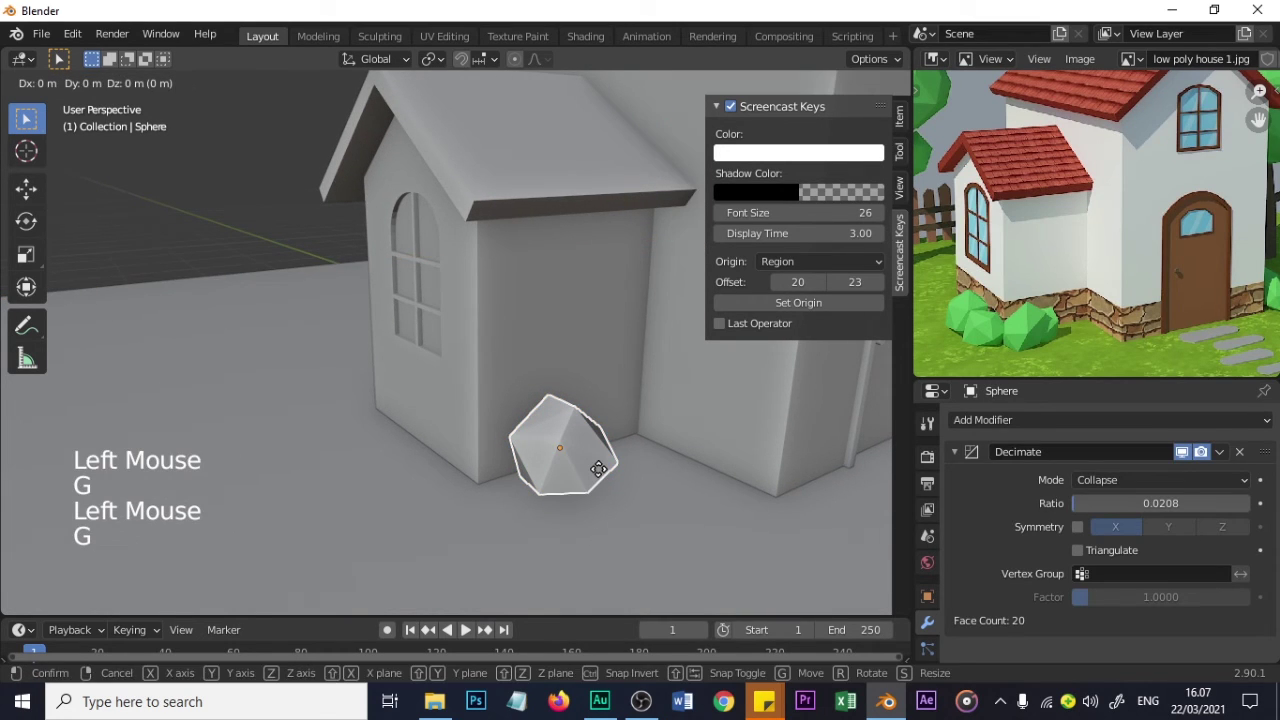
pyautogui.click(614, 484)
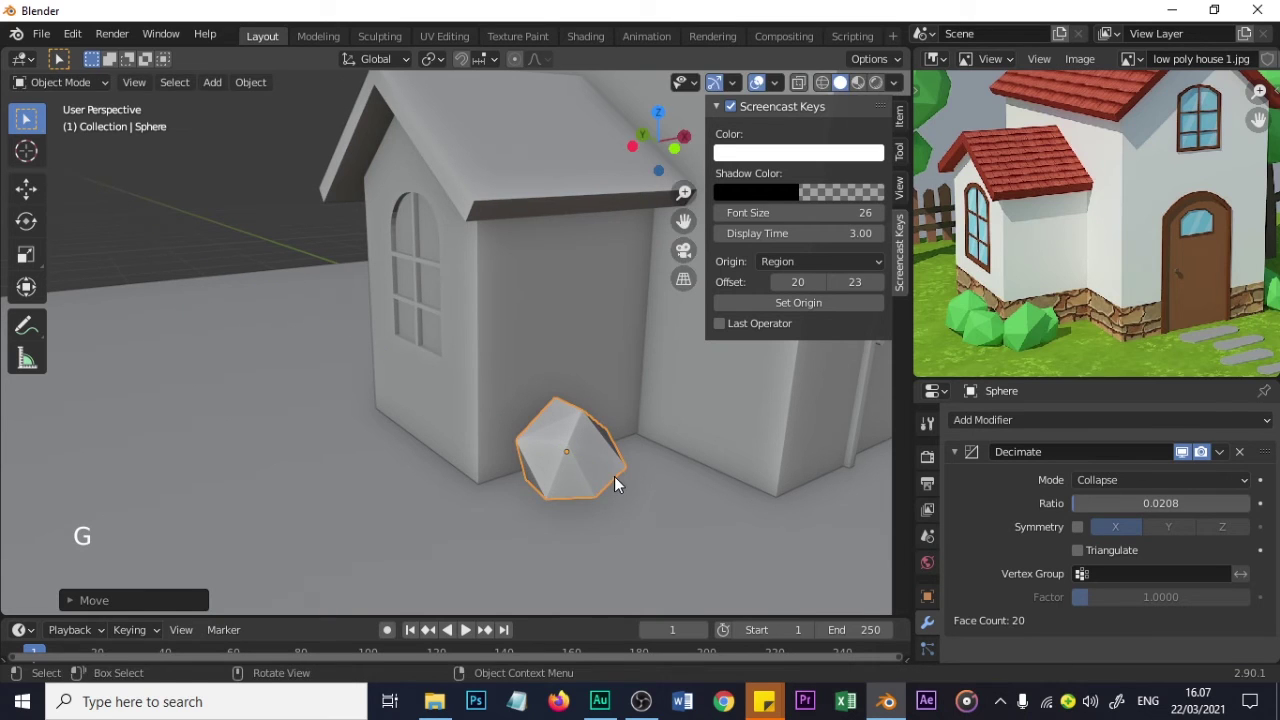
pyautogui.press('g')
pyautogui.rightClick(590, 484)
pyautogui.press('g')
pyautogui.click(574, 490)
pyautogui.press('s')
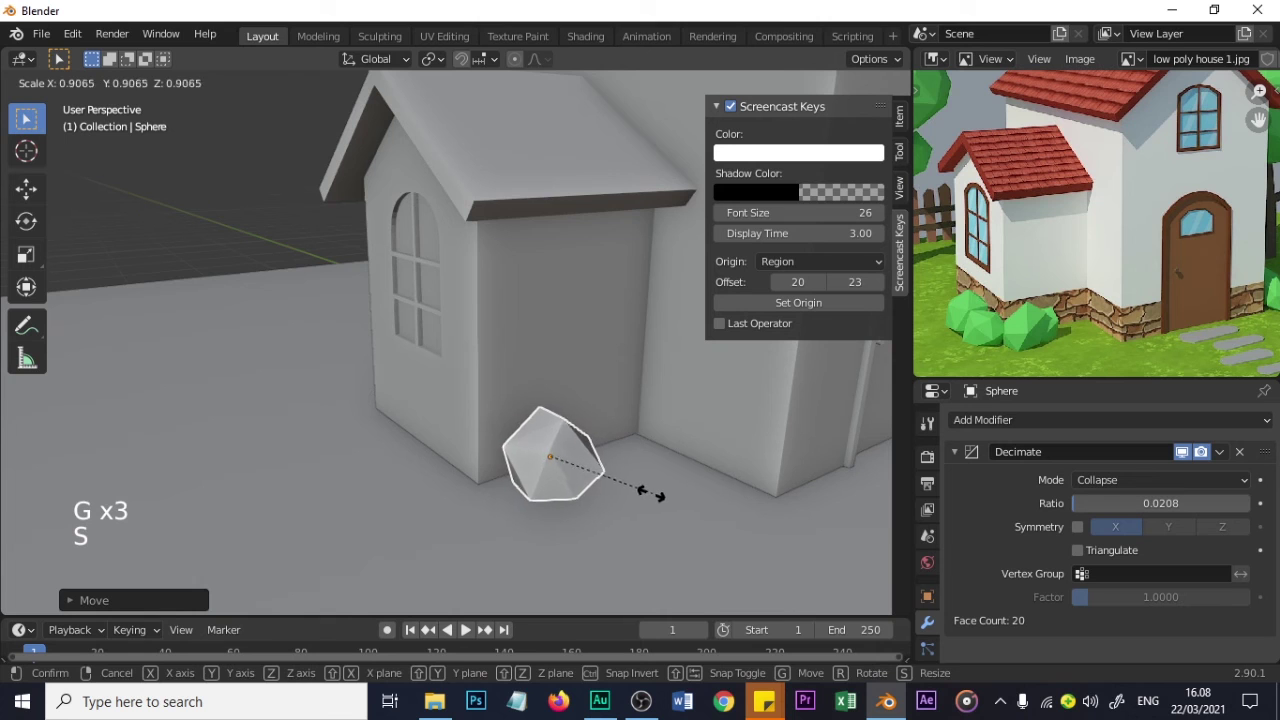
pyautogui.click(668, 490)
# - Rotate the bush freely and sink it about 0.07 m along Z into the ground
pyautogui.moveTo(533, 478); pyautogui.dragTo(627, 455, button='middle')
pyautogui.press('r')
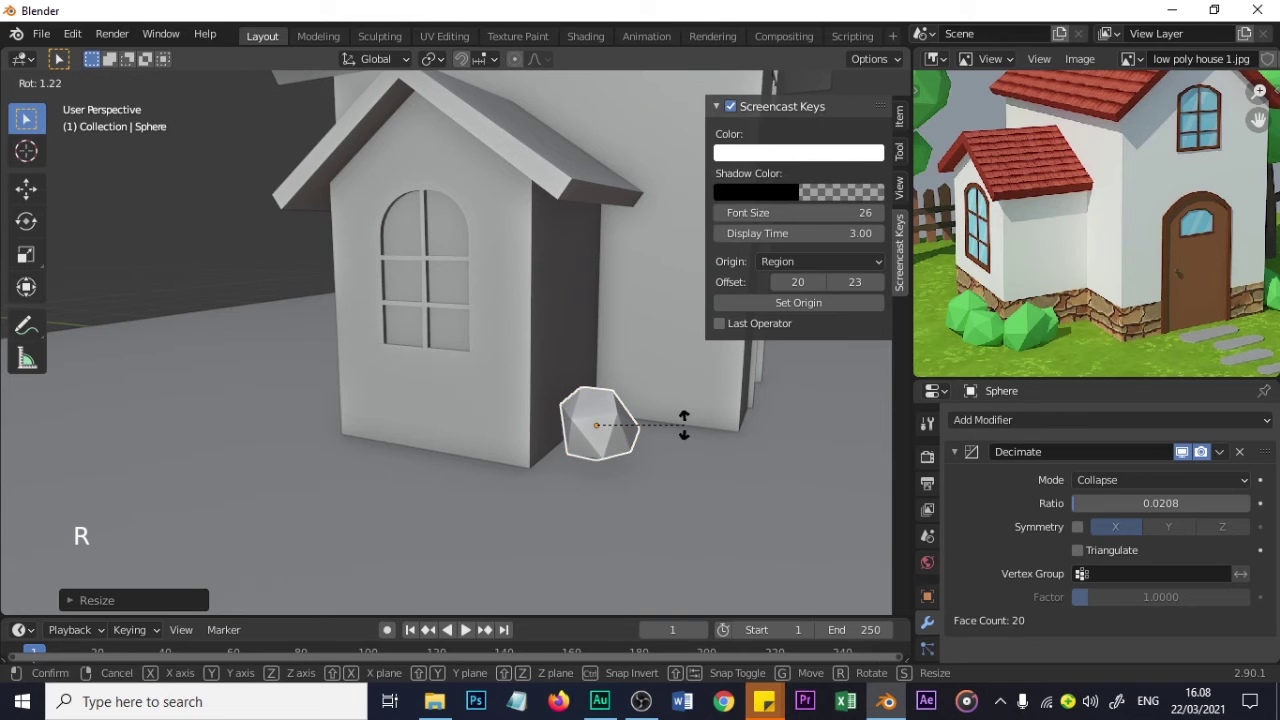
pyautogui.click(689, 449)
pyautogui.moveTo(689, 449); pyautogui.dragTo(607, 464, button='middle')
pyautogui.press('g')
pyautogui.press('z')
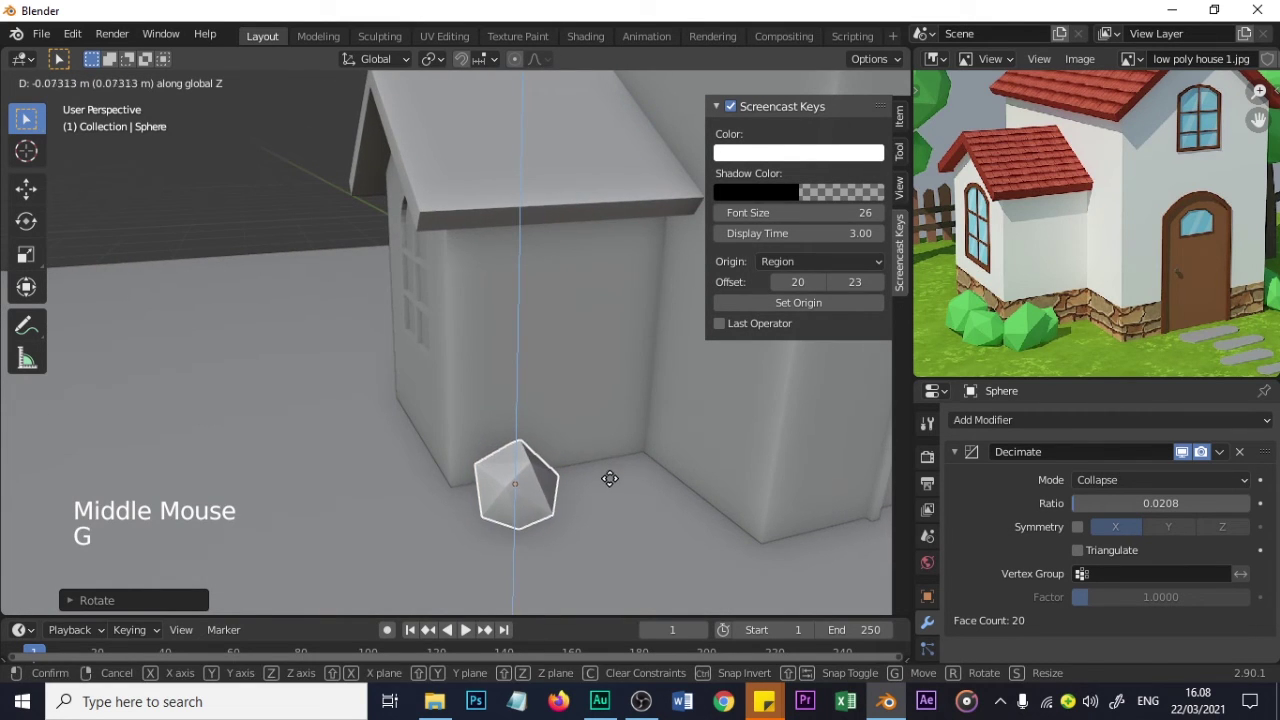
pyautogui.click(614, 485)
# - Duplicate the bush and place the copy in the negative X direction near the side wing's corner
pyautogui.moveTo(614, 481); pyautogui.dragTo(626, 480, button='middle')
pyautogui.hotkey('shift', 'd')
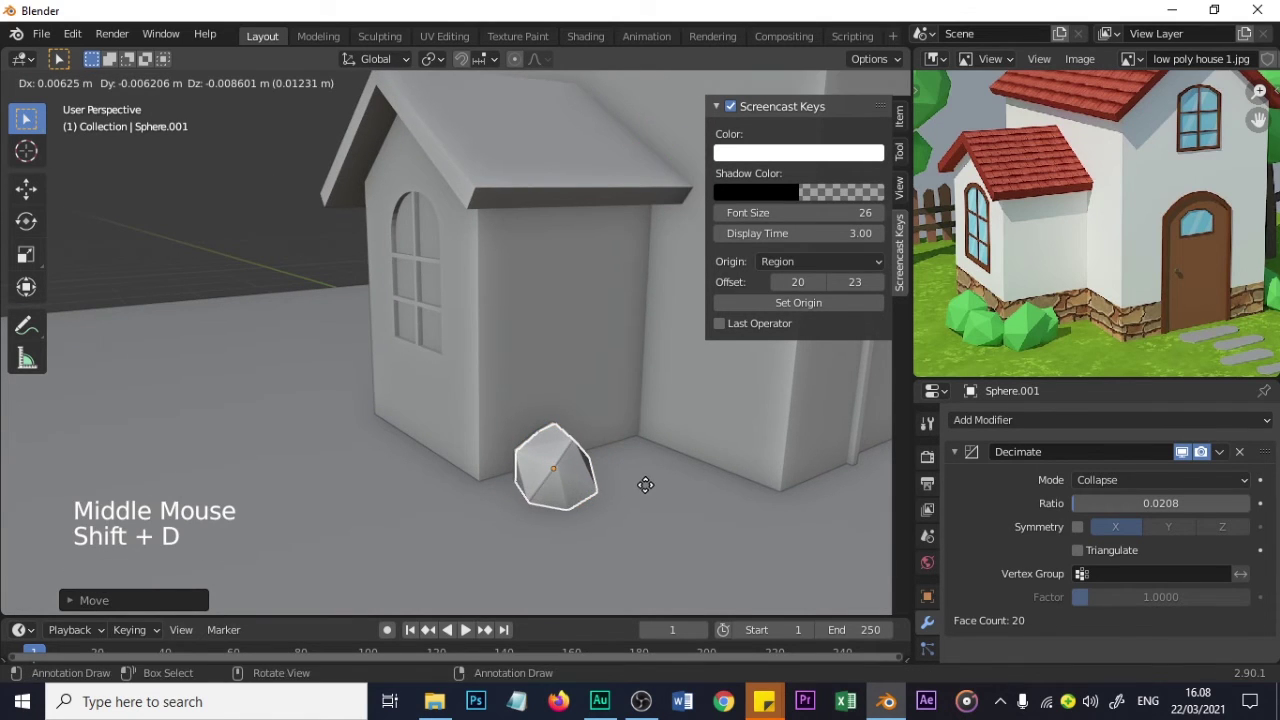
pyautogui.press('x')
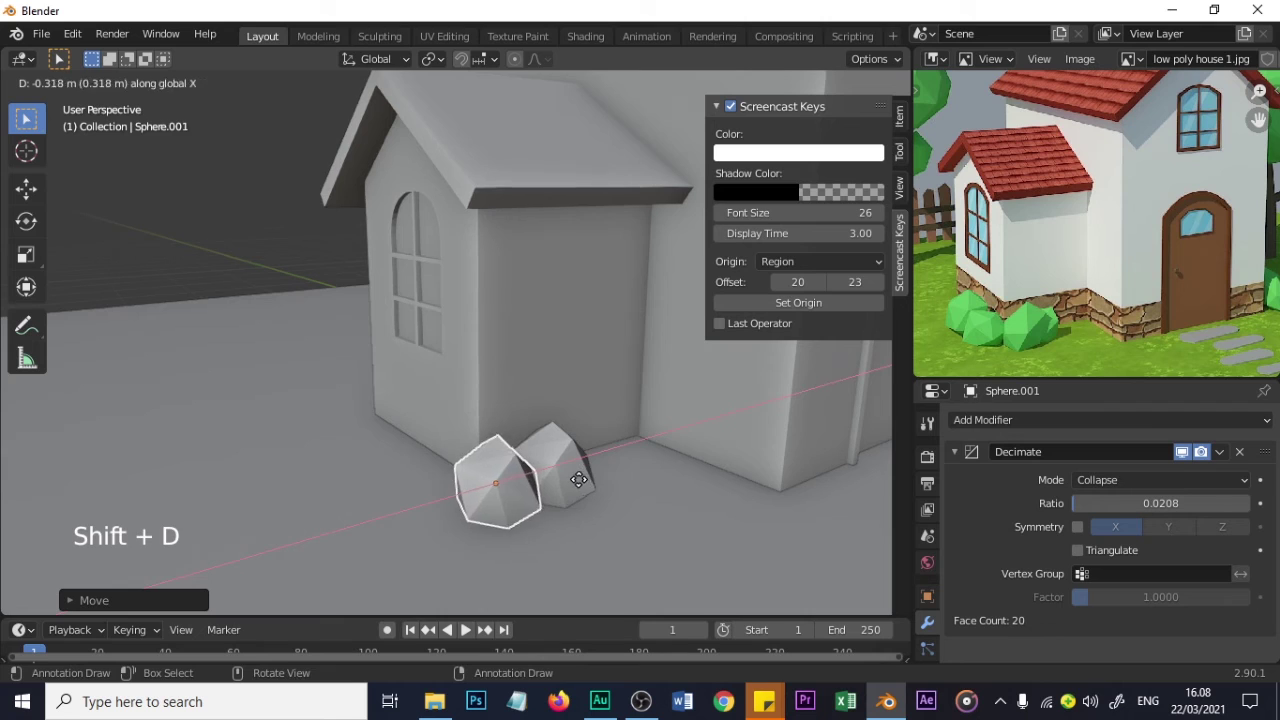
pyautogui.click(566, 481)
# - Scale the bush copy down and rotate it around X so its facets differ from the original's
pyautogui.press('s')
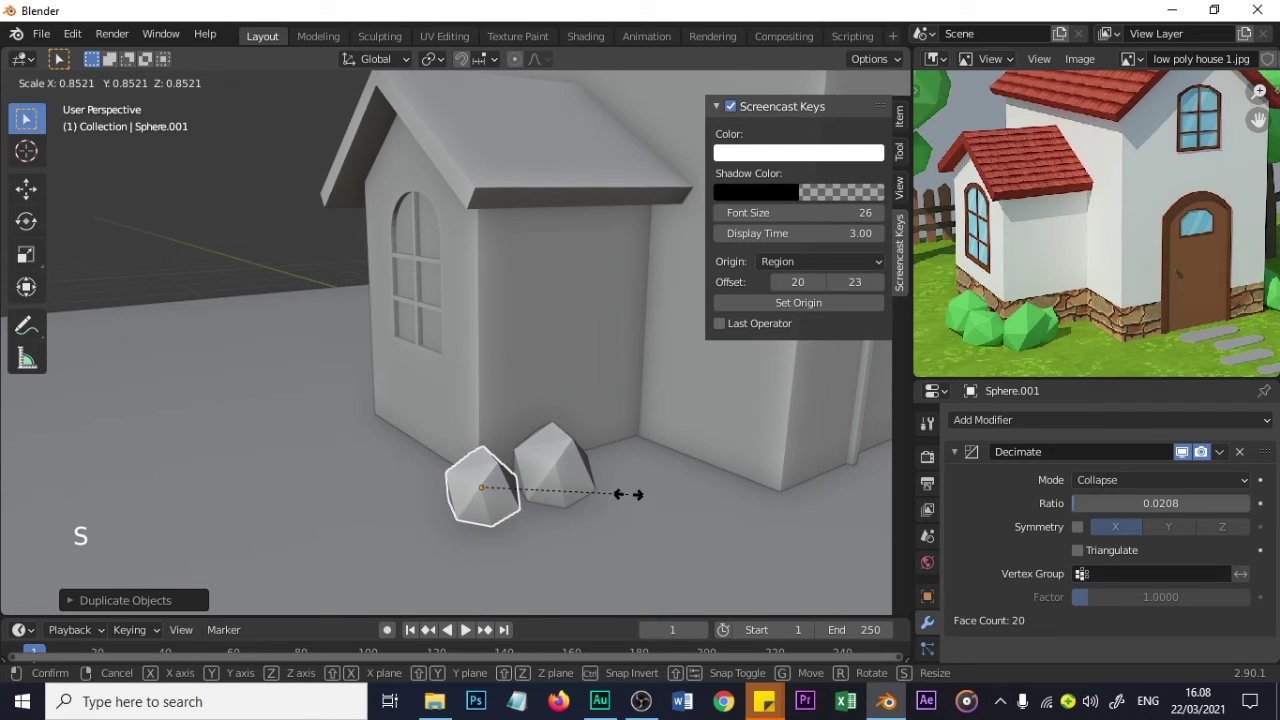
pyautogui.click(616, 492)
pyautogui.press('r')
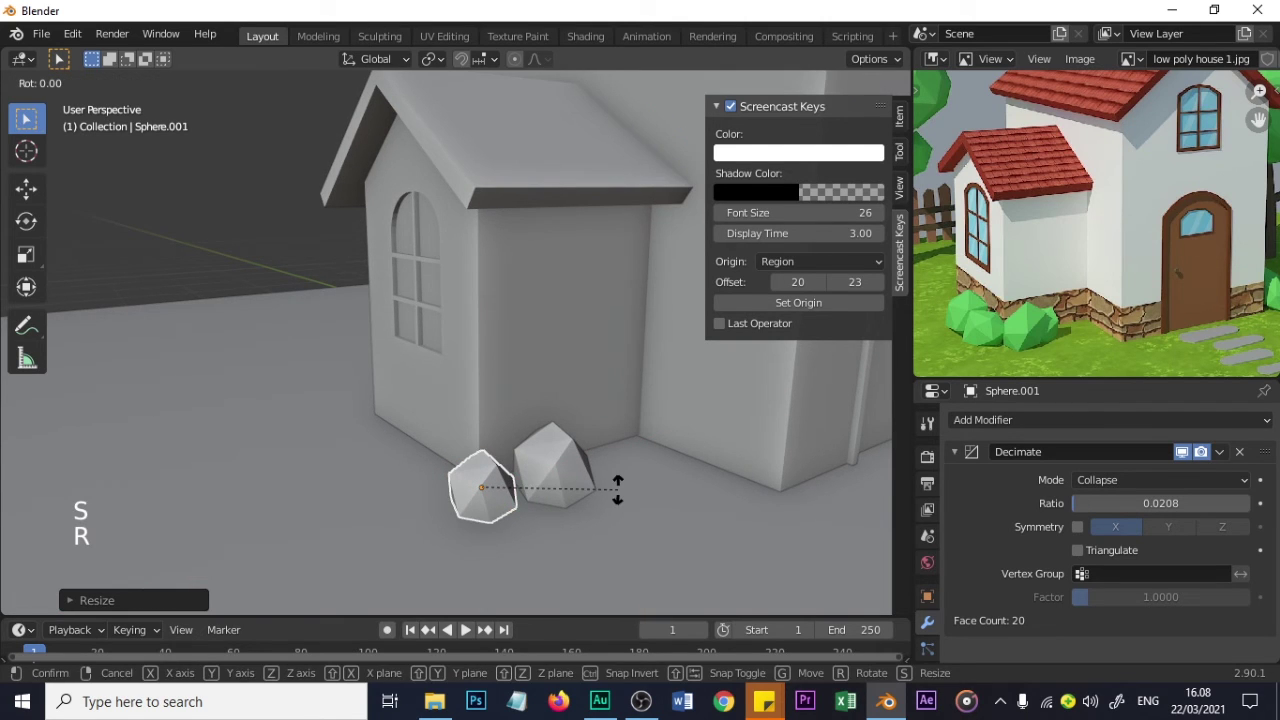
pyautogui.press('x')
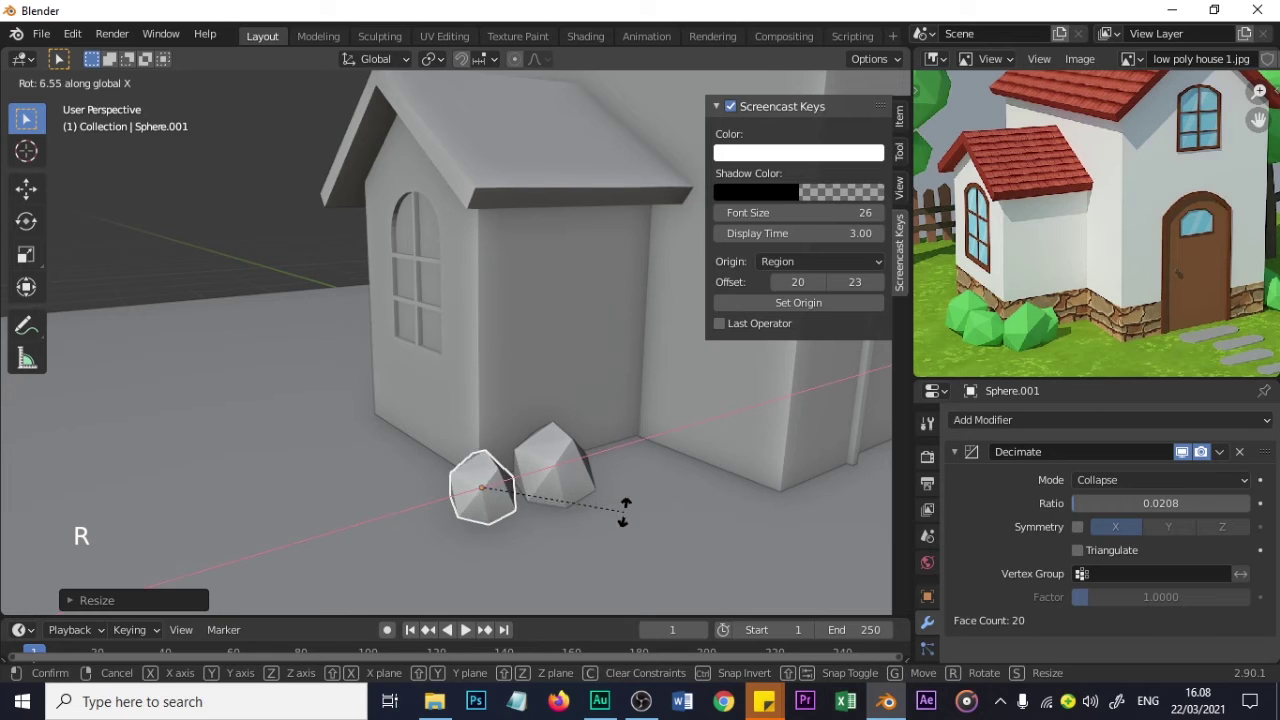
pyautogui.click(643, 577)
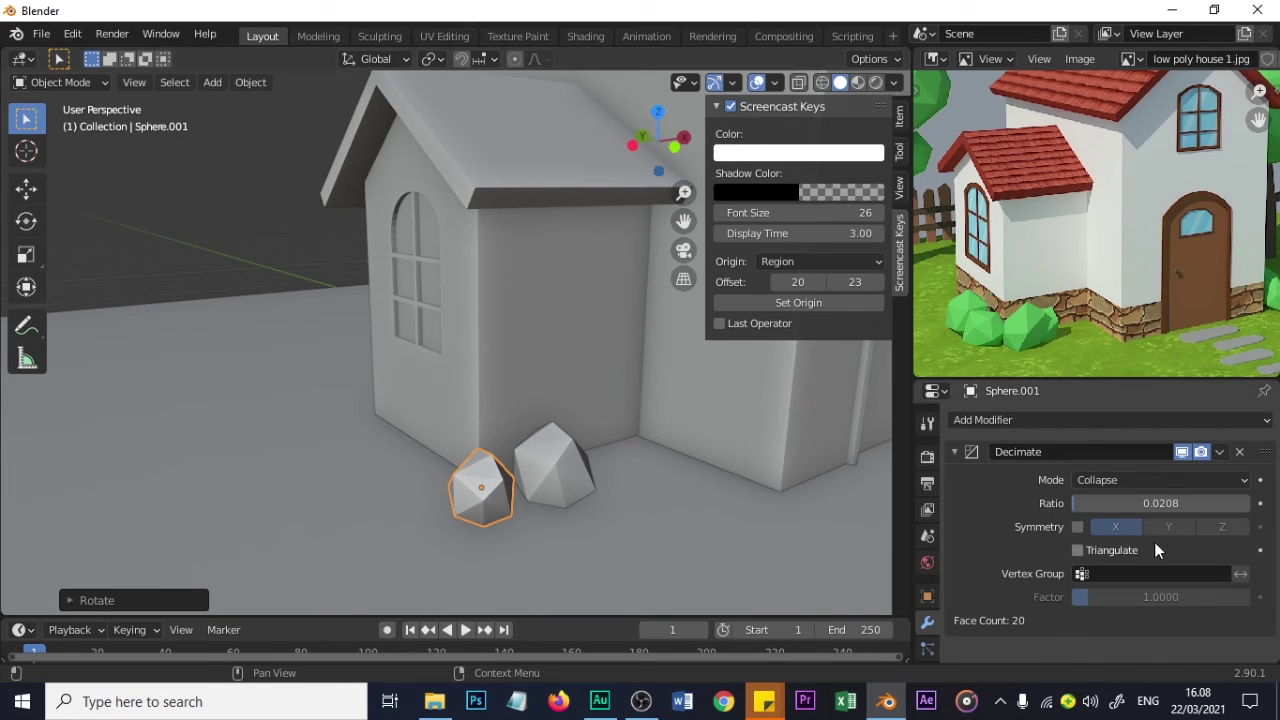
# - Move the smaller bush along Y and X to sit against the side wing's corner and the larger bush
pyautogui.moveTo(547, 495); pyautogui.dragTo(634, 527, button='middle')
pyautogui.press('g')
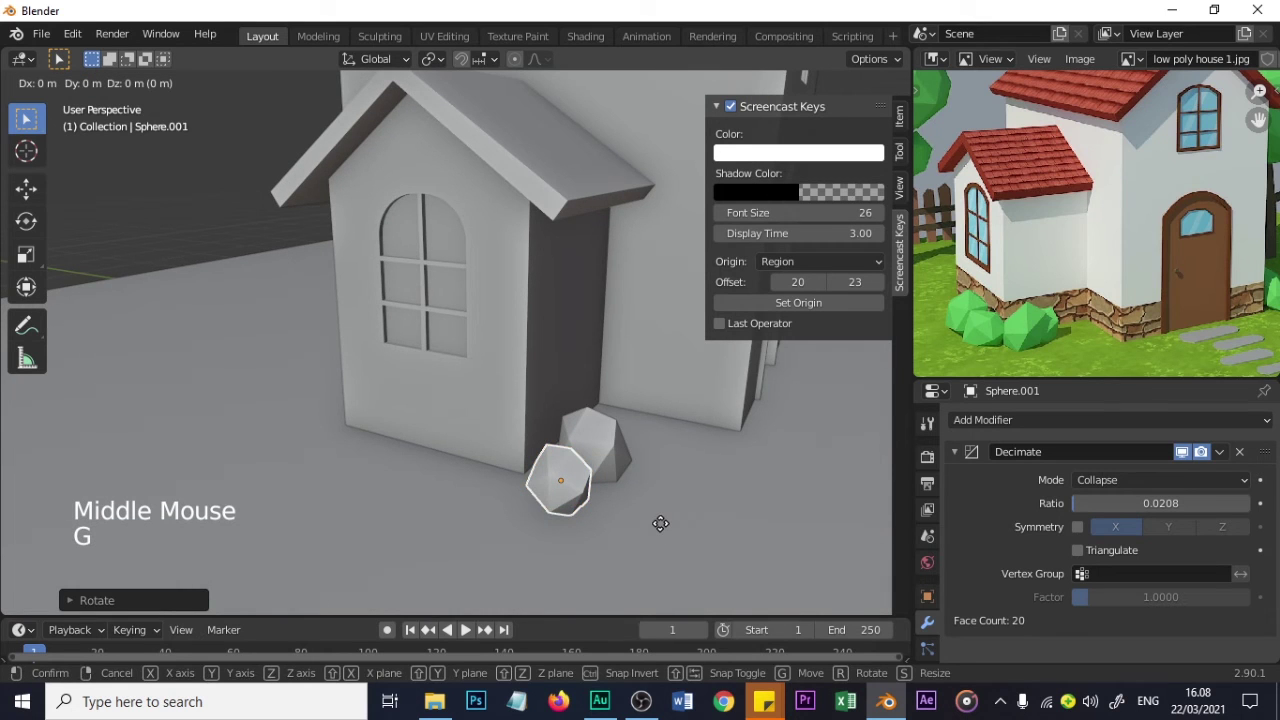
pyautogui.press('y')
pyautogui.click(640, 520)
pyautogui.moveTo(656, 506); pyautogui.dragTo(631, 570, button='middle')
pyautogui.press('g')
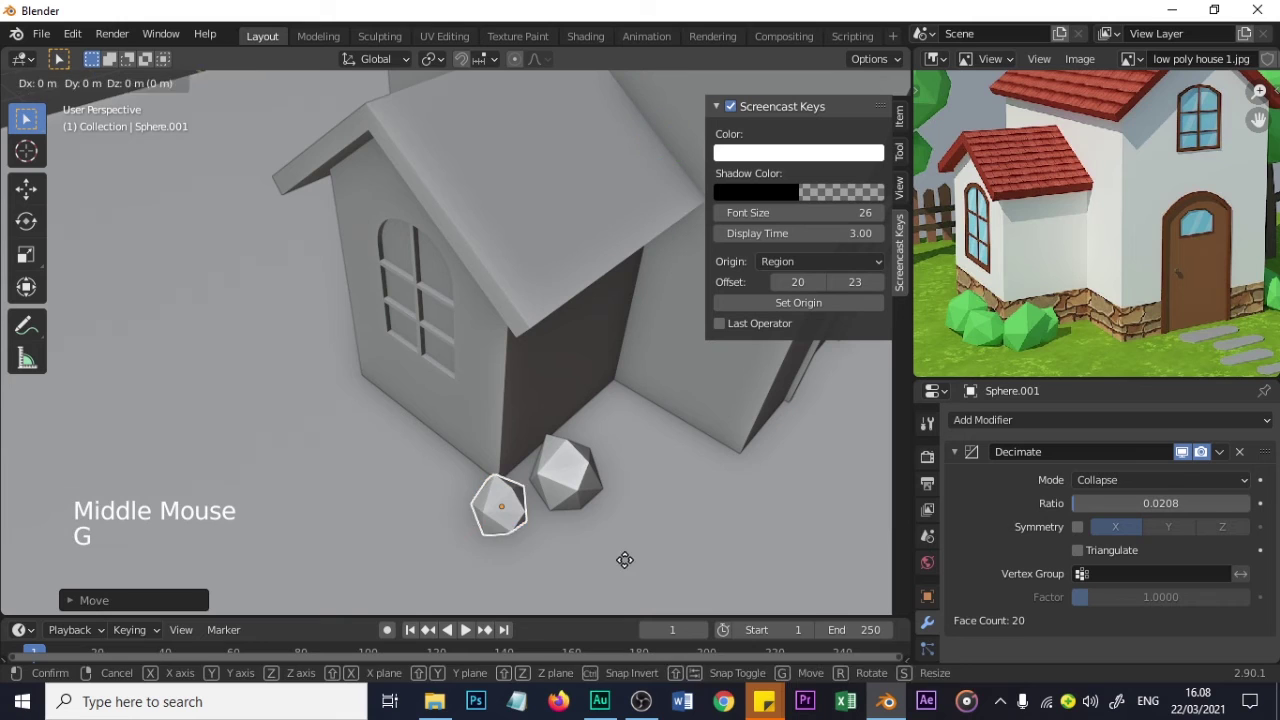
pyautogui.press('x')
pyautogui.click(640, 542)
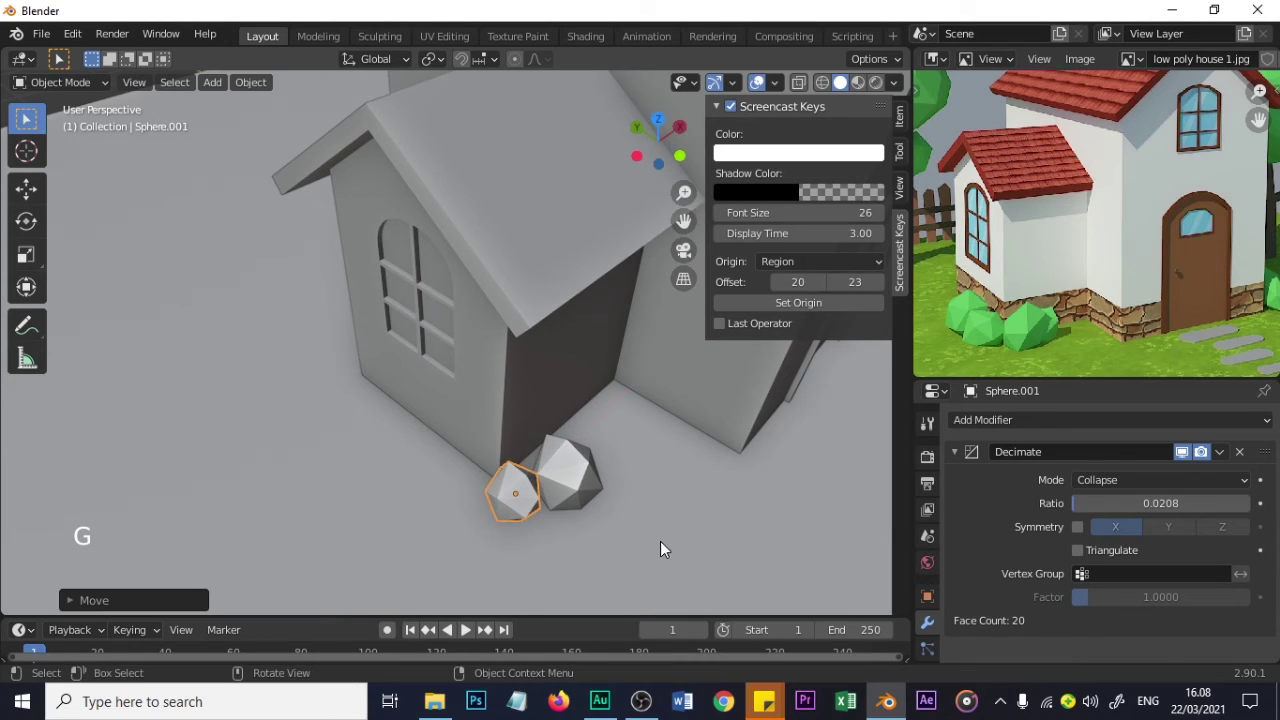
# - Duplicate the small corner bush, place the copy in front of the side wing's window wall and enlarge it slightly
pyautogui.moveTo(660, 541); pyautogui.dragTo(696, 533, button='middle')
pyautogui.hotkey('shift', 'd')
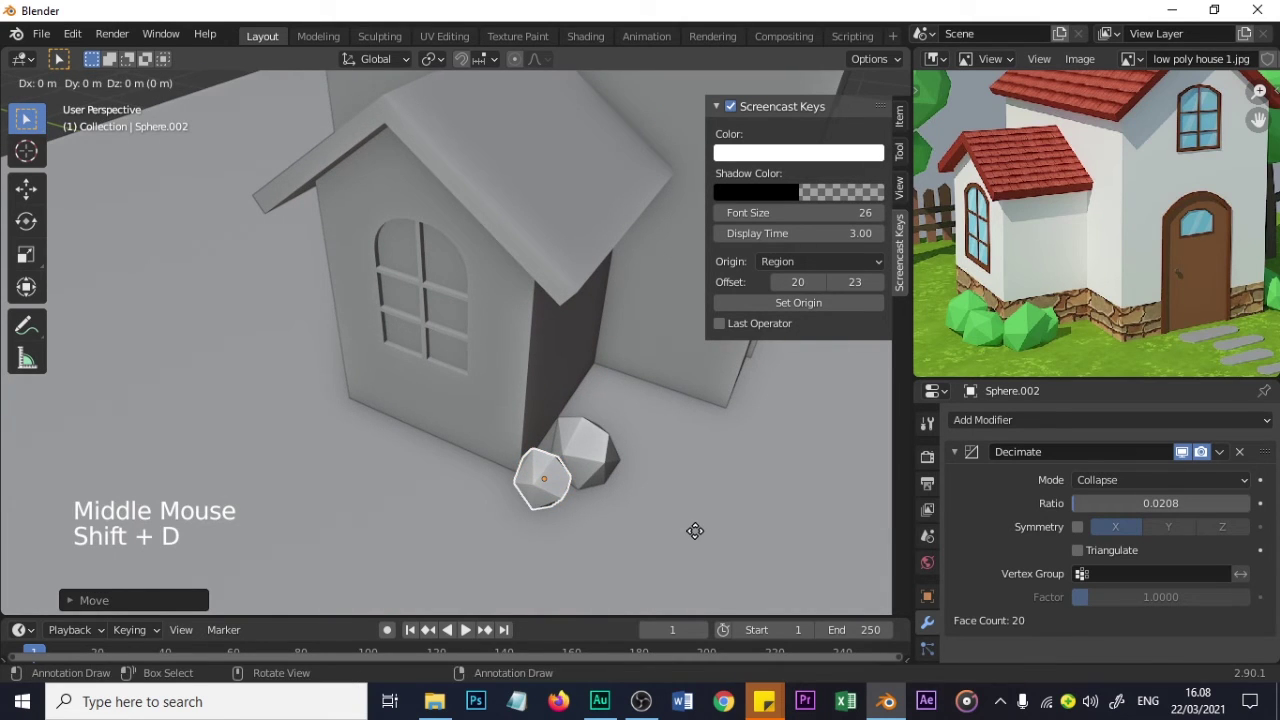
pyautogui.click(631, 529)
pyautogui.press('s')
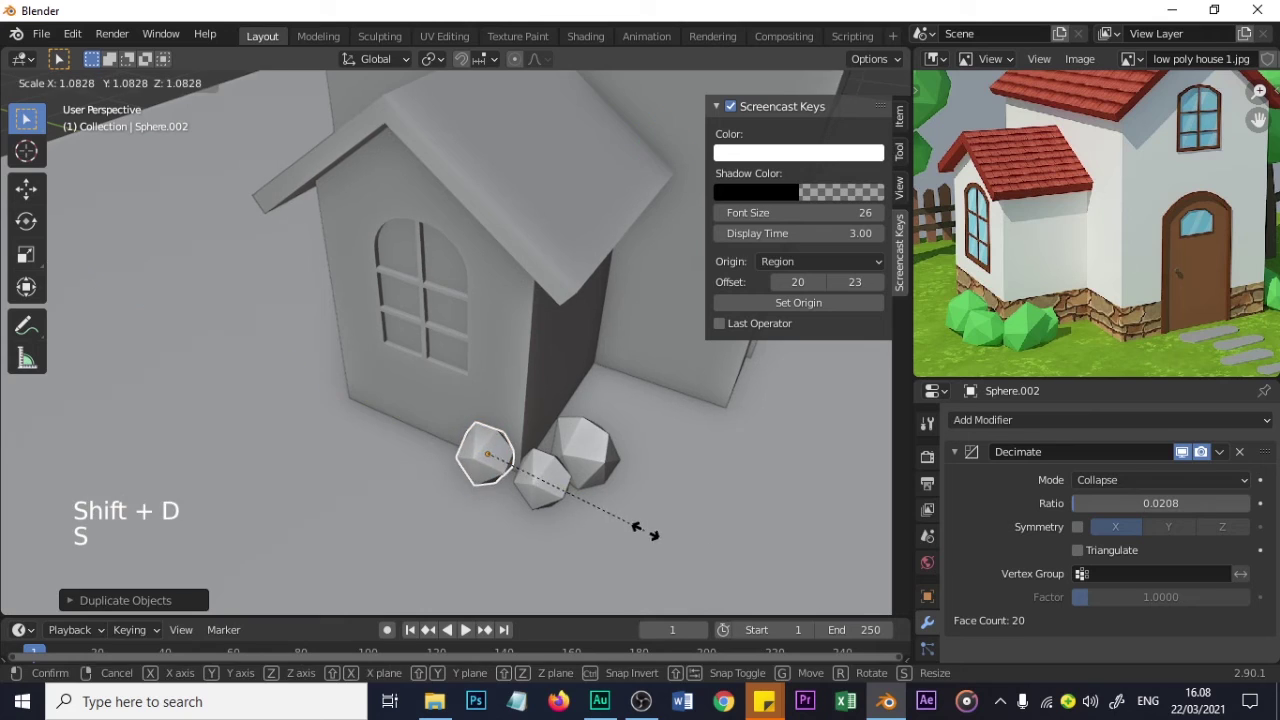
pyautogui.click(649, 533)
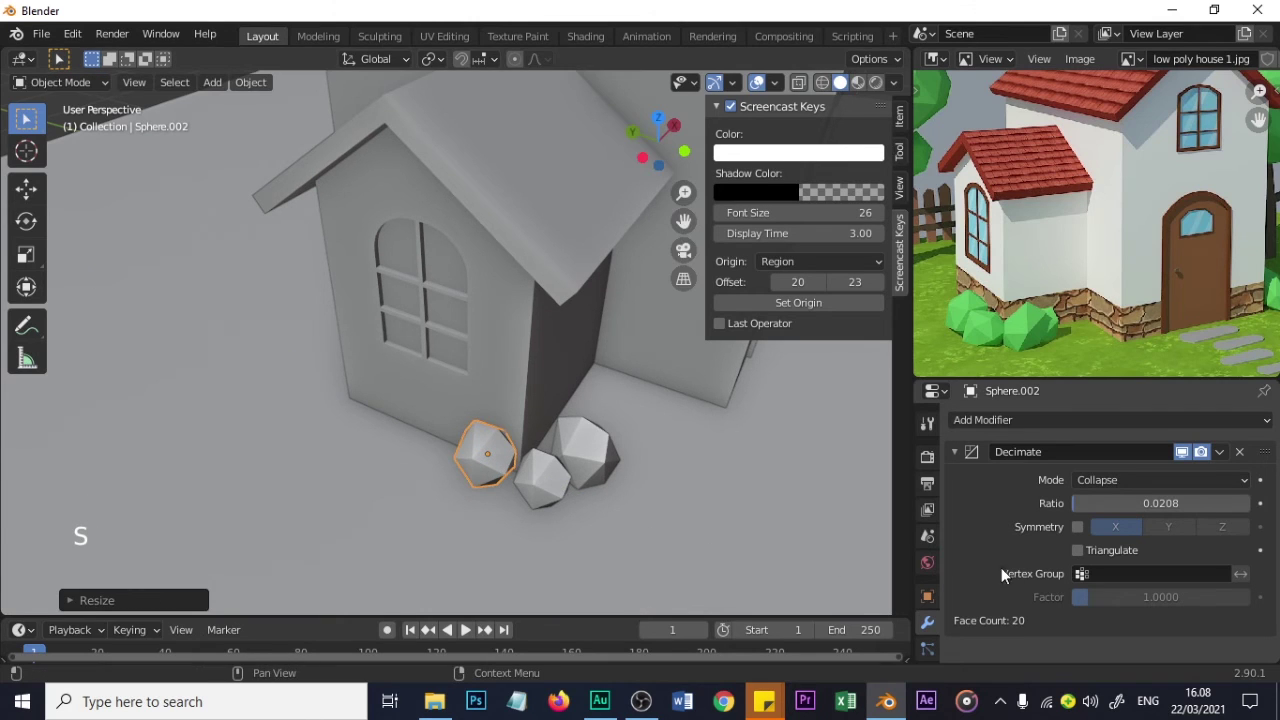
# - Raise the new bush's Decimate ratio to 0.0417
pyautogui.click(1075, 507)
pyautogui.moveTo(1075, 507); pyautogui.dragTo(1079, 507)
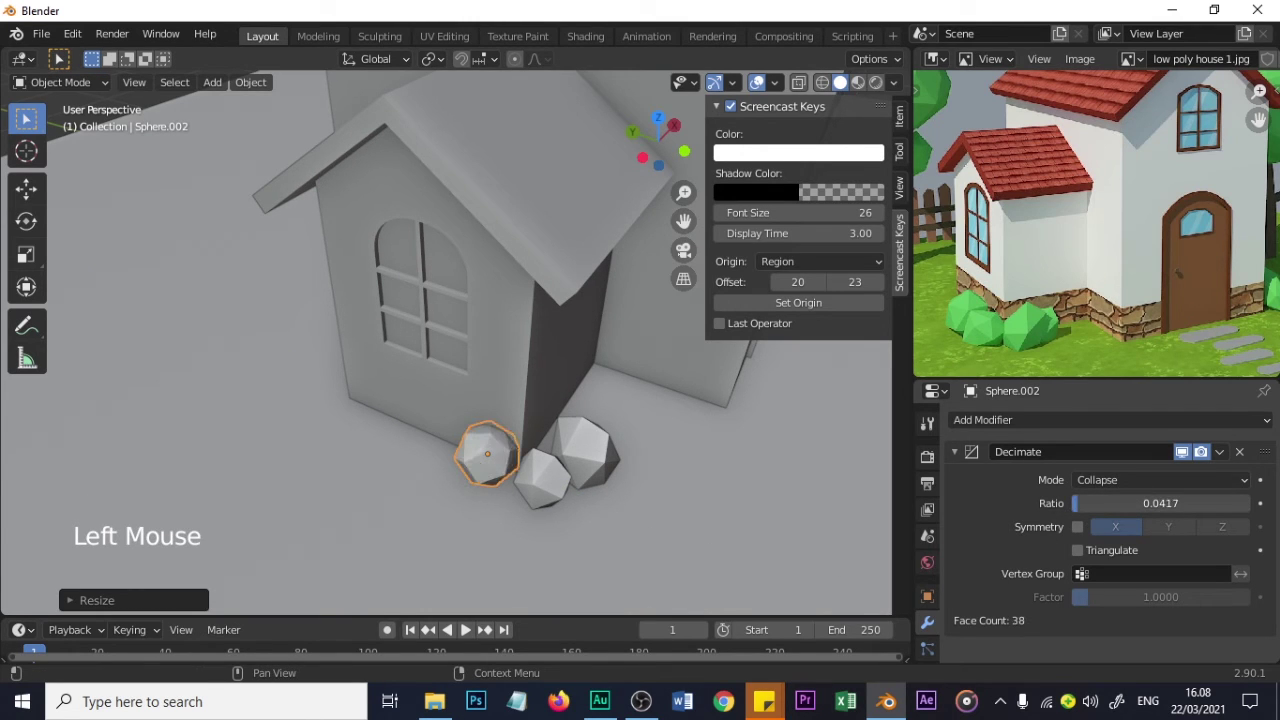
# - Move the window-side bush outward along X, enlarge it, and set its Decimate ratio to 0.0260
pyautogui.moveTo(573, 480); pyautogui.dragTo(536, 463, button='middle')
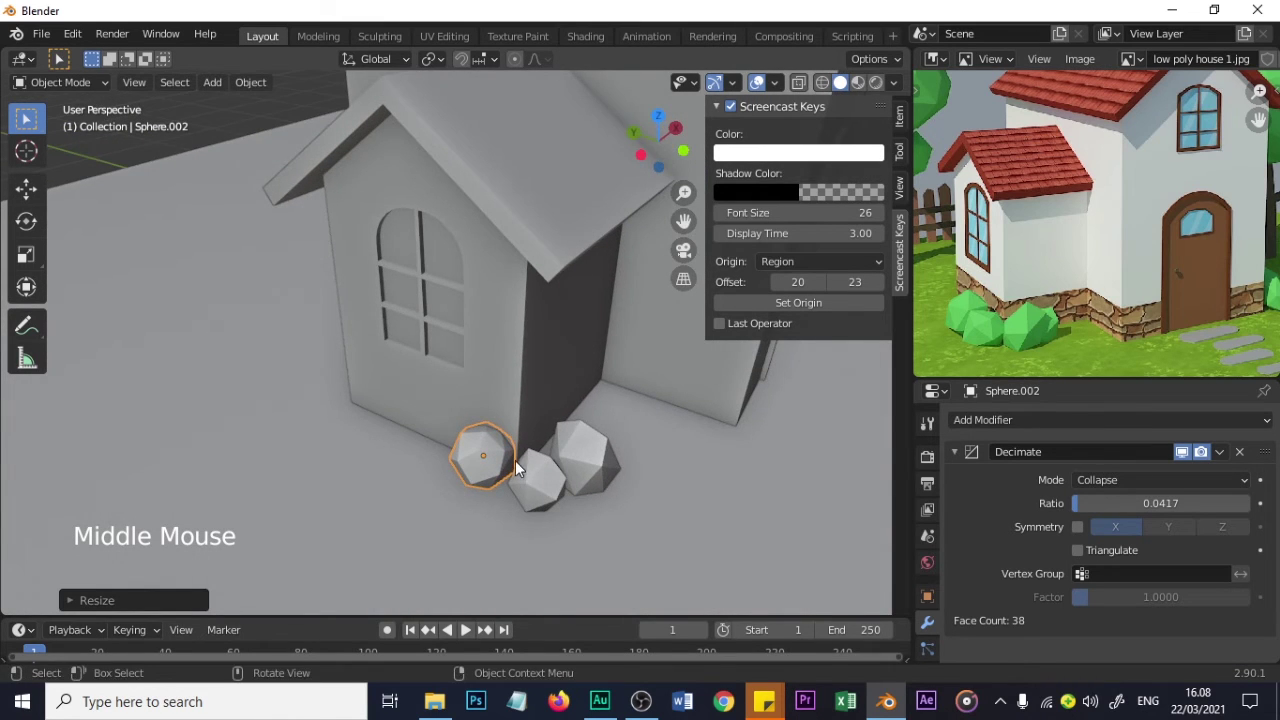
pyautogui.press('g')
pyautogui.press('x')
pyautogui.click(511, 478)
pyautogui.press('s')
pyautogui.click(655, 482)
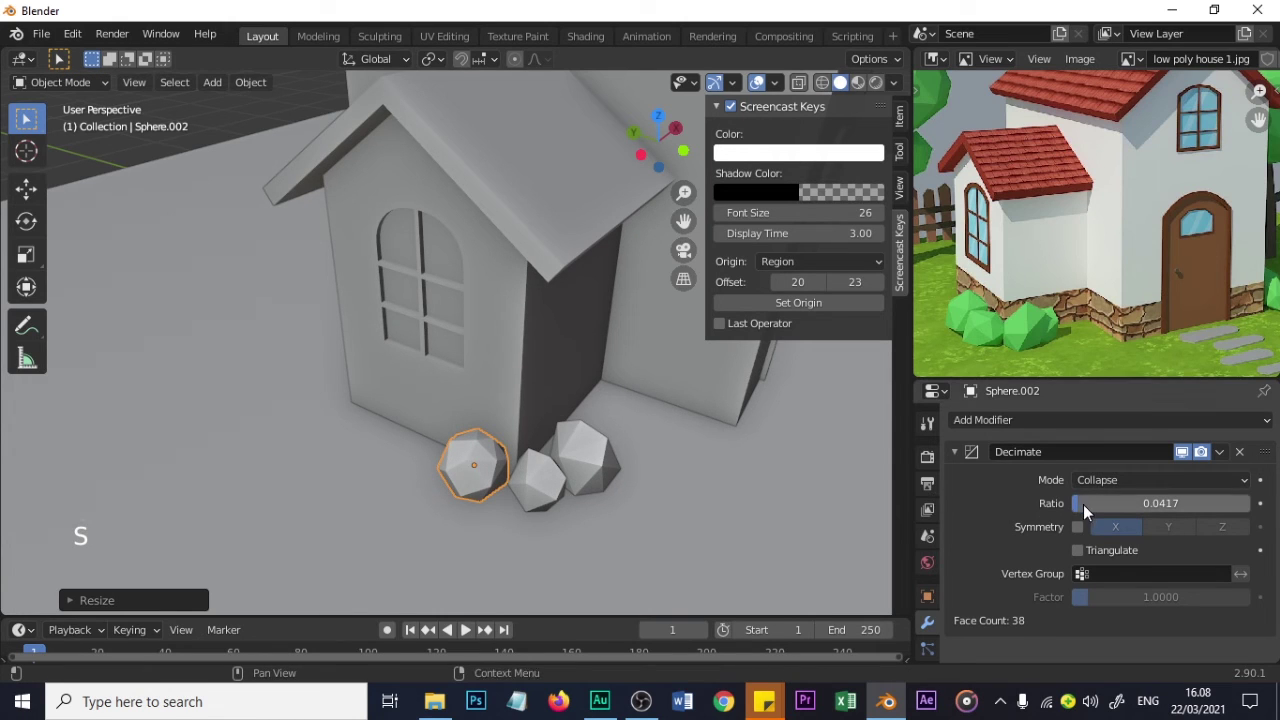
pyautogui.moveTo(1083, 504); pyautogui.dragTo(1078, 504)
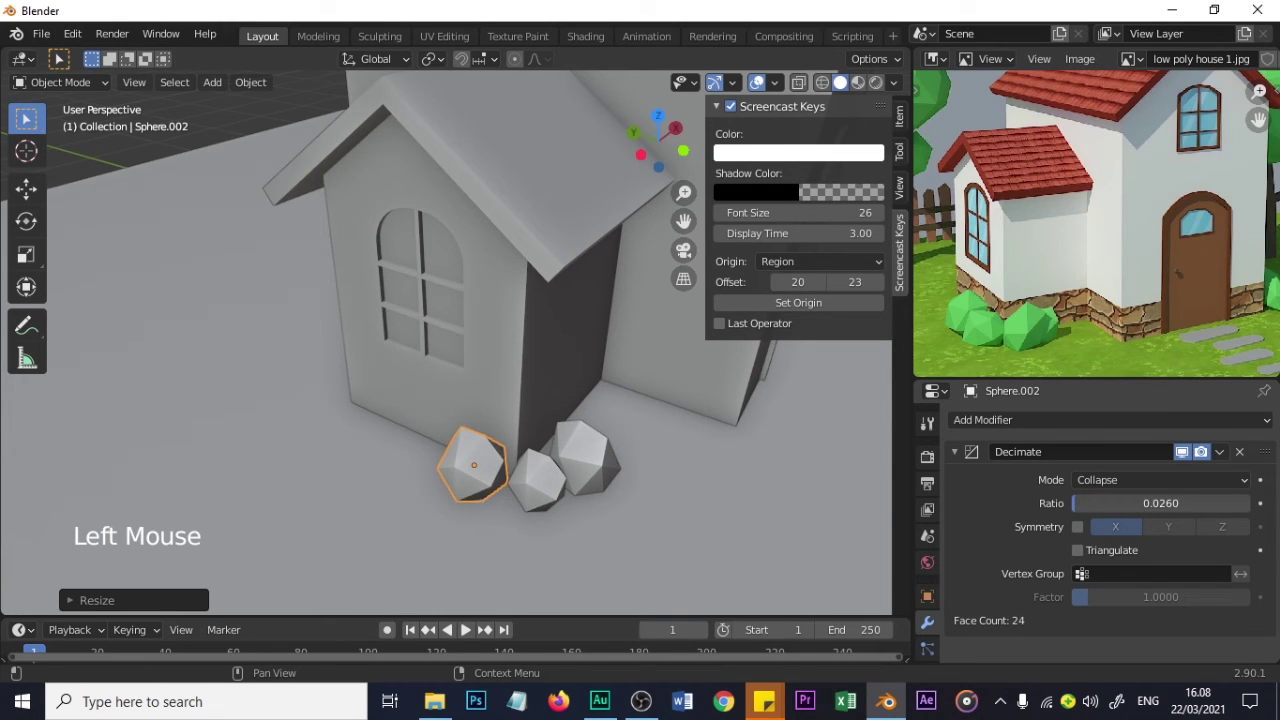
# - Duplicate the small corner bush and place the copy along X on the far side of the largest bush
pyautogui.moveTo(657, 489); pyautogui.dragTo(517, 465, button='middle')
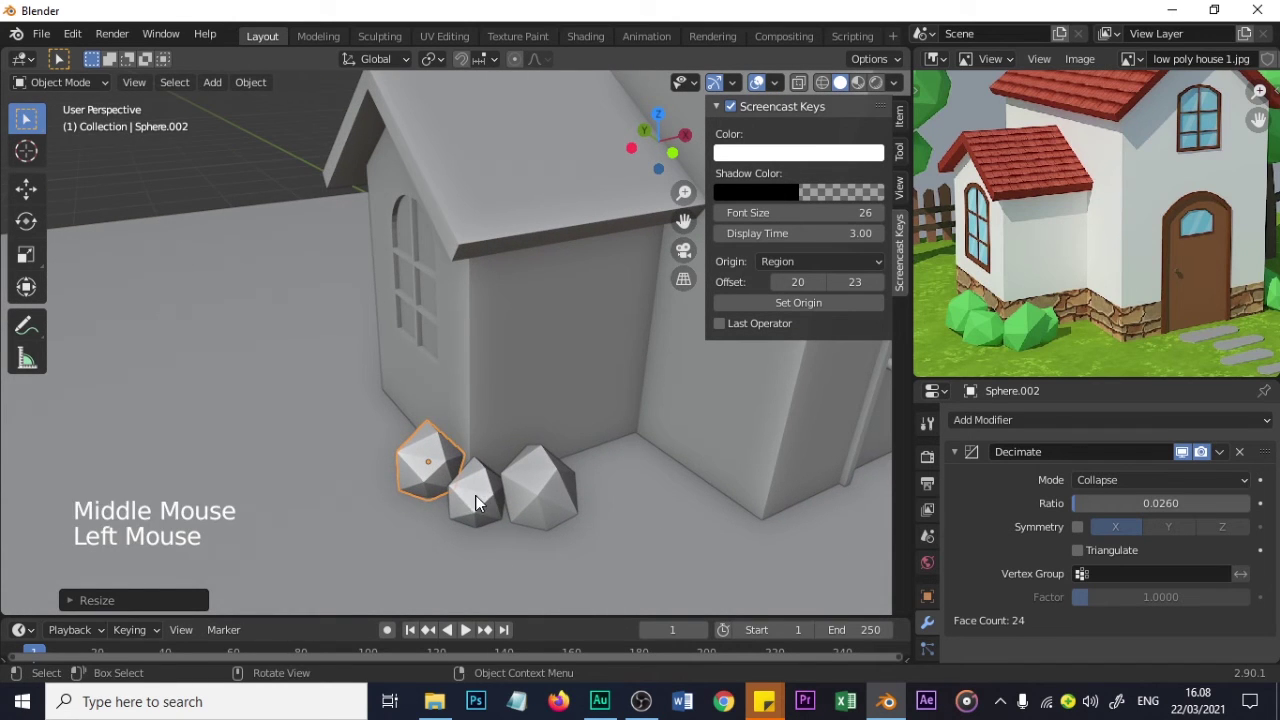
pyautogui.click(499, 493)
pyautogui.hotkey('shift', 'd')
pyautogui.press('x')
pyautogui.click(610, 467)
# - Resize the new bush and lower it about 0.03 m along Z into the ground
pyautogui.moveTo(683, 460); pyautogui.dragTo(578, 421, button='middle')
pyautogui.press('s')
pyautogui.press('g')
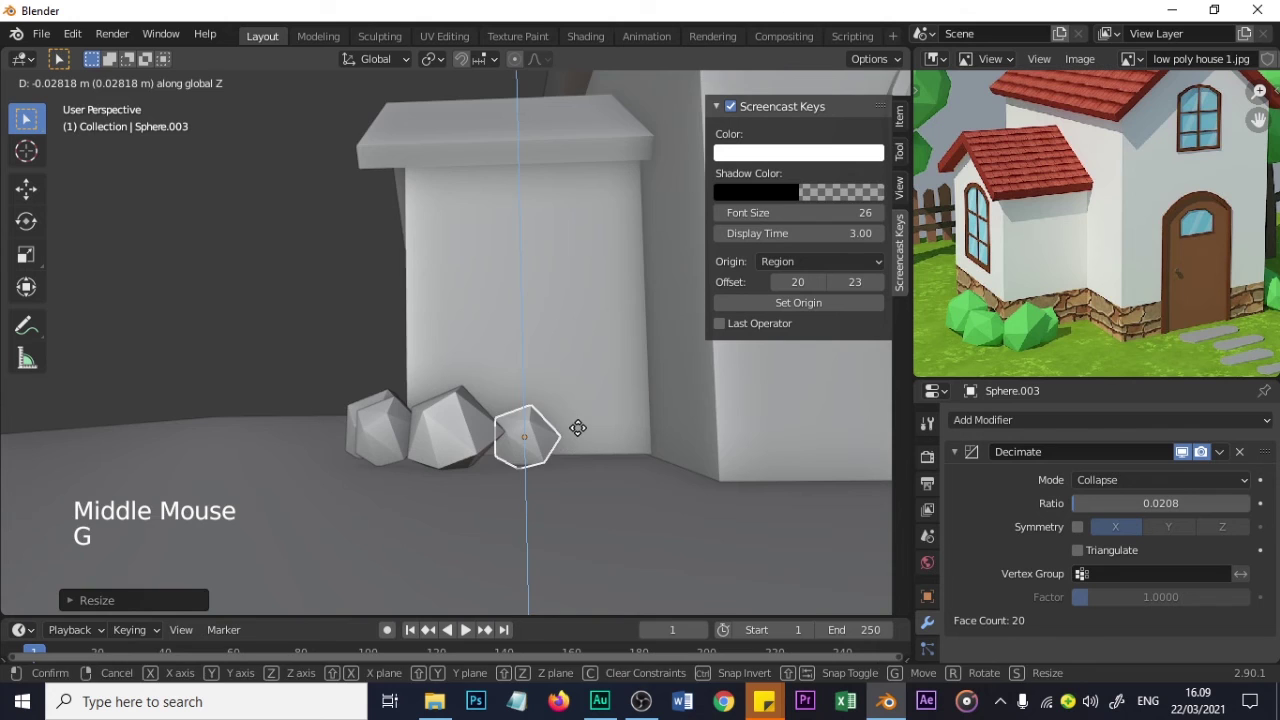
pyautogui.click(574, 429)
# - Duplicate the bush about 3.06 m along X to the main house's front corner on the far side of the door
pyautogui.moveTo(477, 468); pyautogui.dragTo(580, 492, button='middle')
pyautogui.scroll(-3, 590, 490)
pyautogui.keyDown('shift'); pyautogui.moveTo(691, 443); pyautogui.dragTo(510, 440, button='middle'); pyautogui.keyUp('shift')
pyautogui.scroll(-2, 1172, 320)
pyautogui.moveTo(610, 386); pyautogui.dragTo(384, 472, button='middle')
pyautogui.hotkey('shift', 'd')
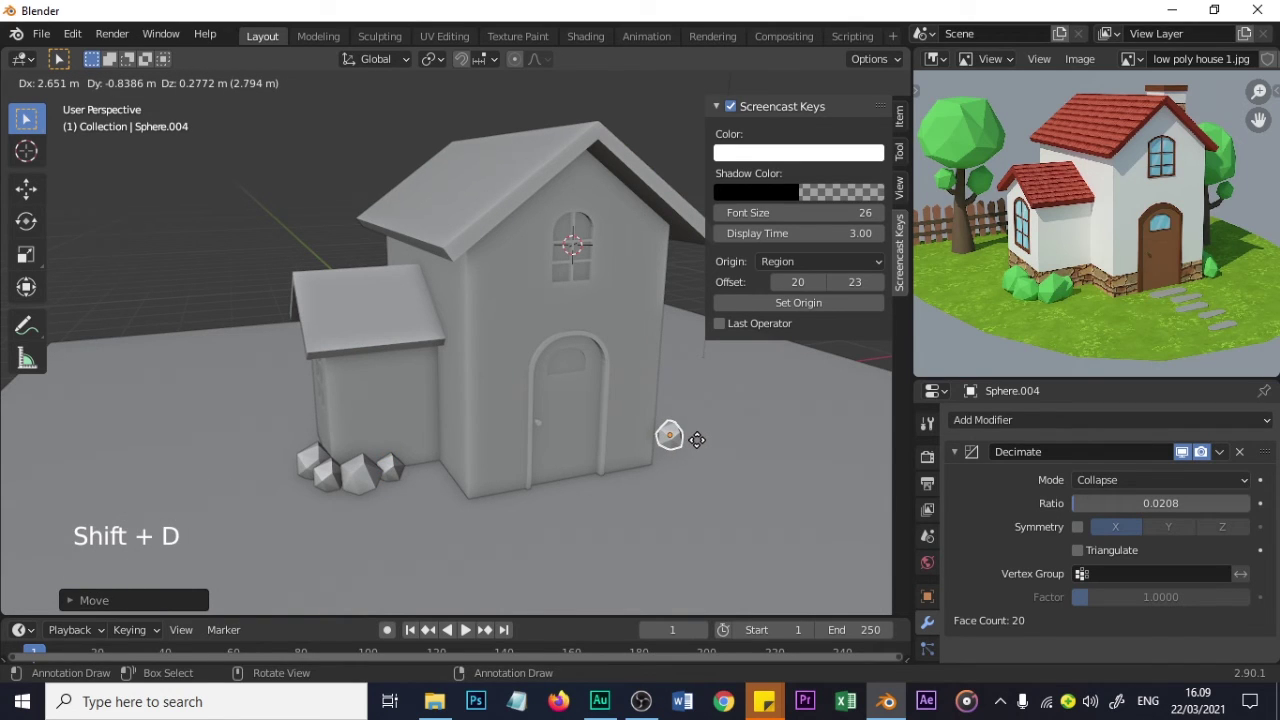
pyautogui.press('x')
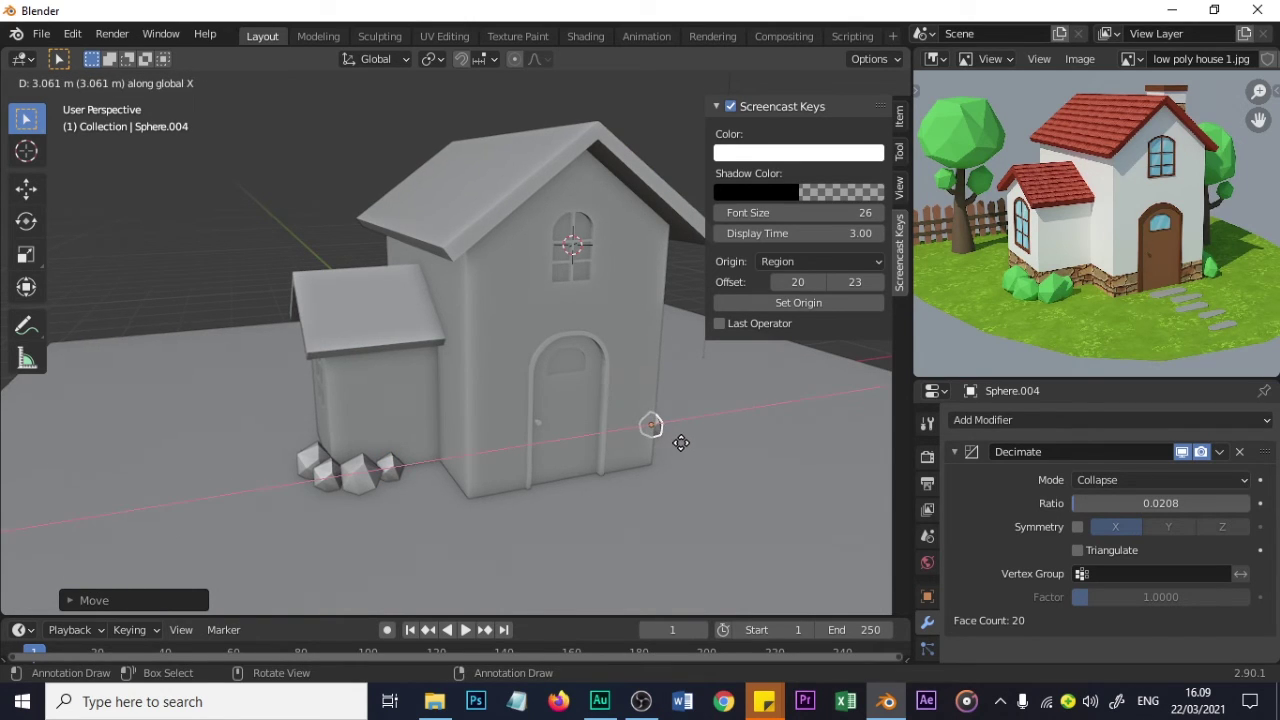
pyautogui.click(681, 443)
pyautogui.press('g')
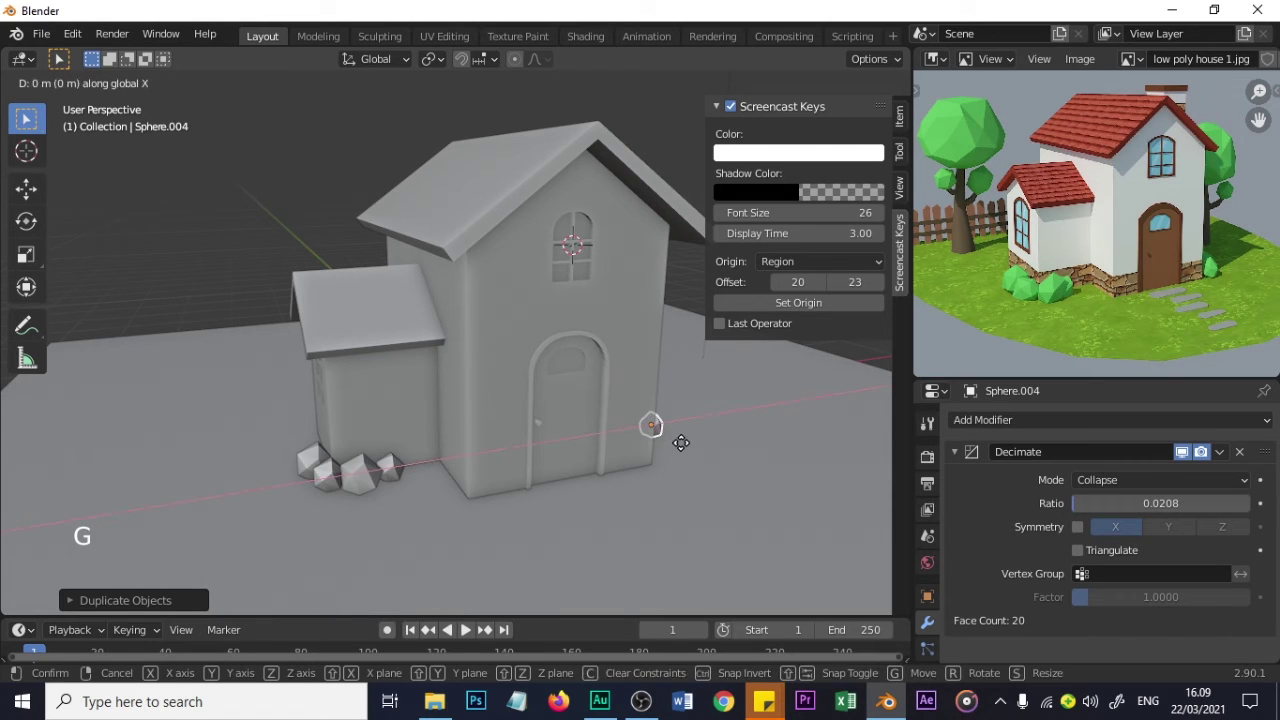
pyautogui.rightClick(681, 443)
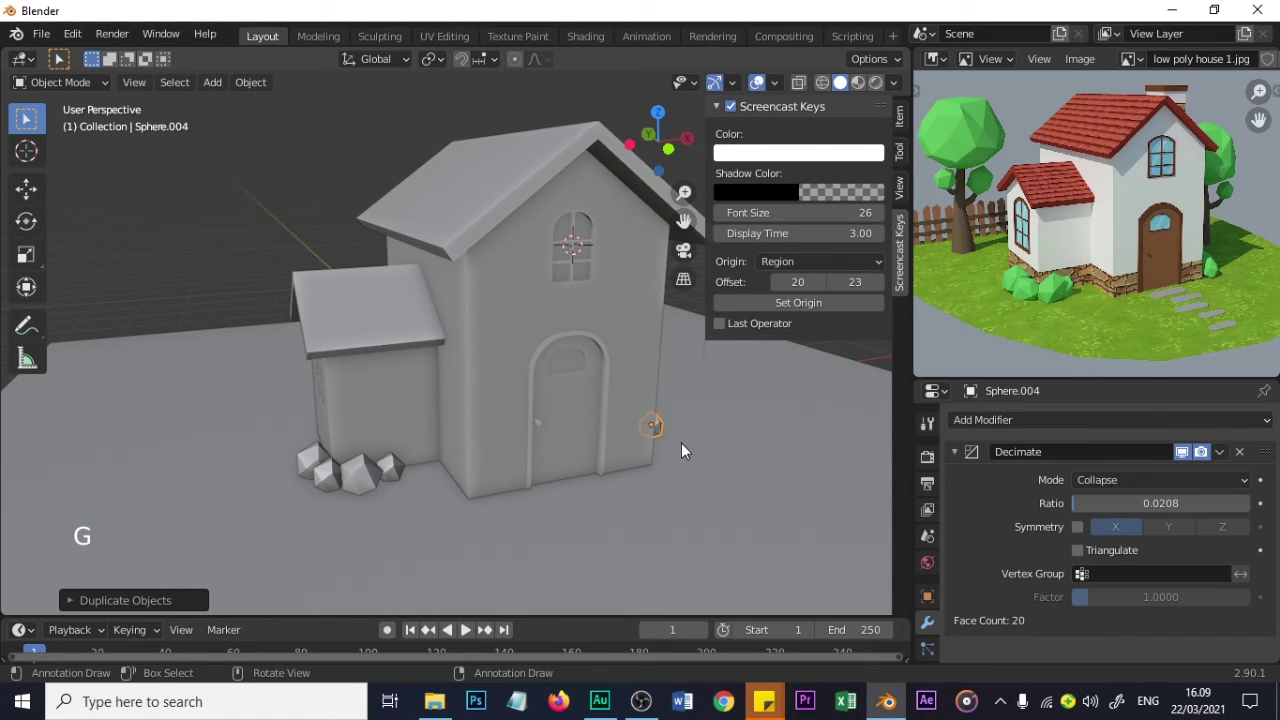
# - Move the new bush forward along Y and reposition it against the main house's front corner beside the door
pyautogui.press('g')
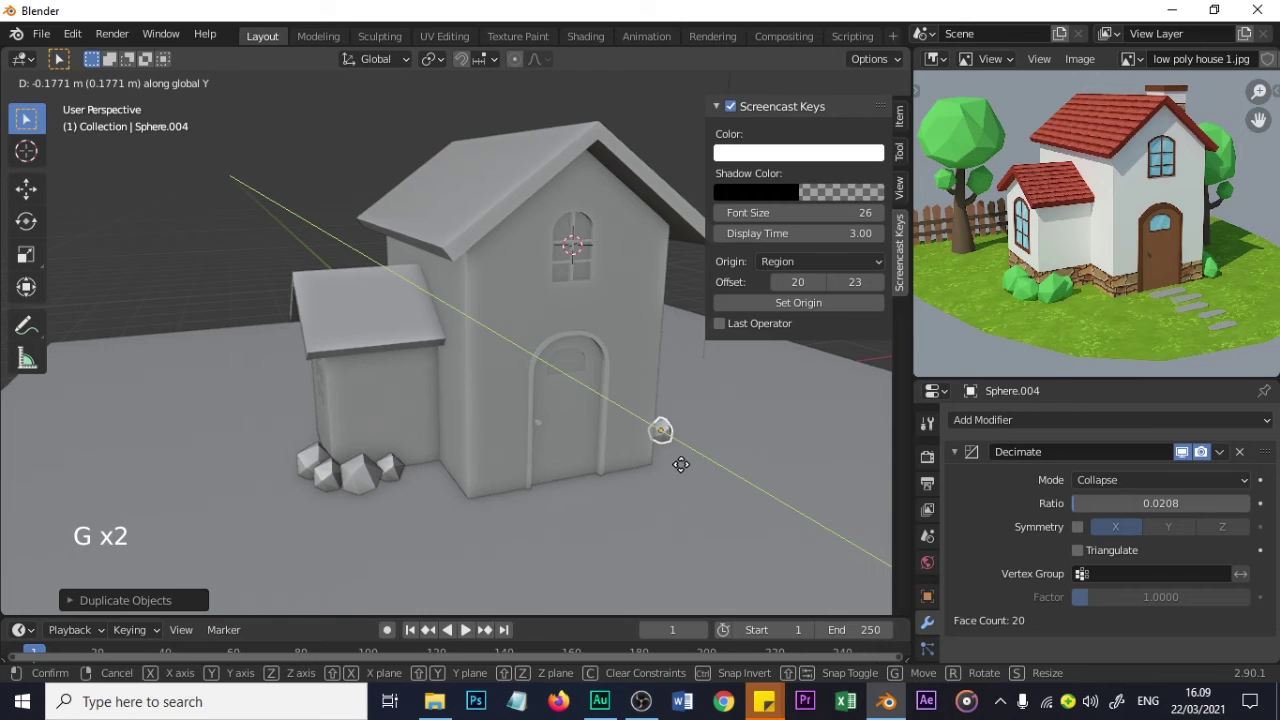
pyautogui.click(677, 463)
pyautogui.moveTo(683, 477); pyautogui.dragTo(615, 472, button='middle')
pyautogui.press('g')
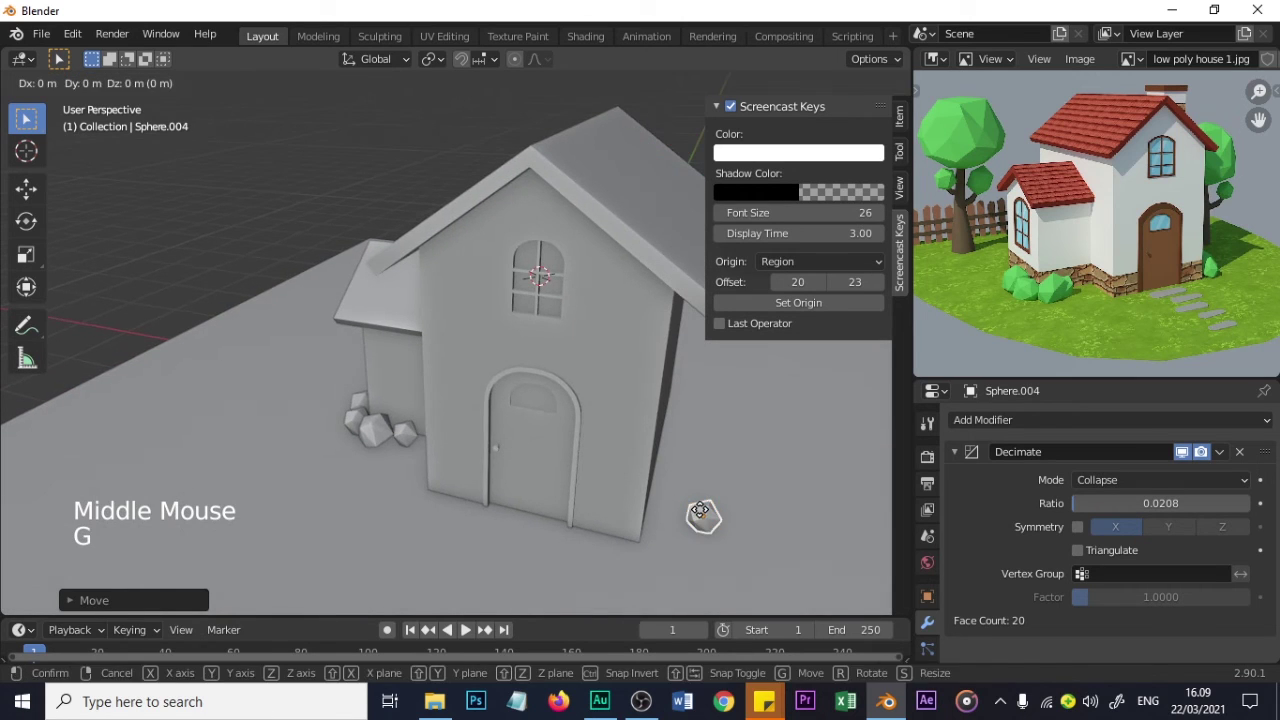
pyautogui.press('g')
pyautogui.press('y')
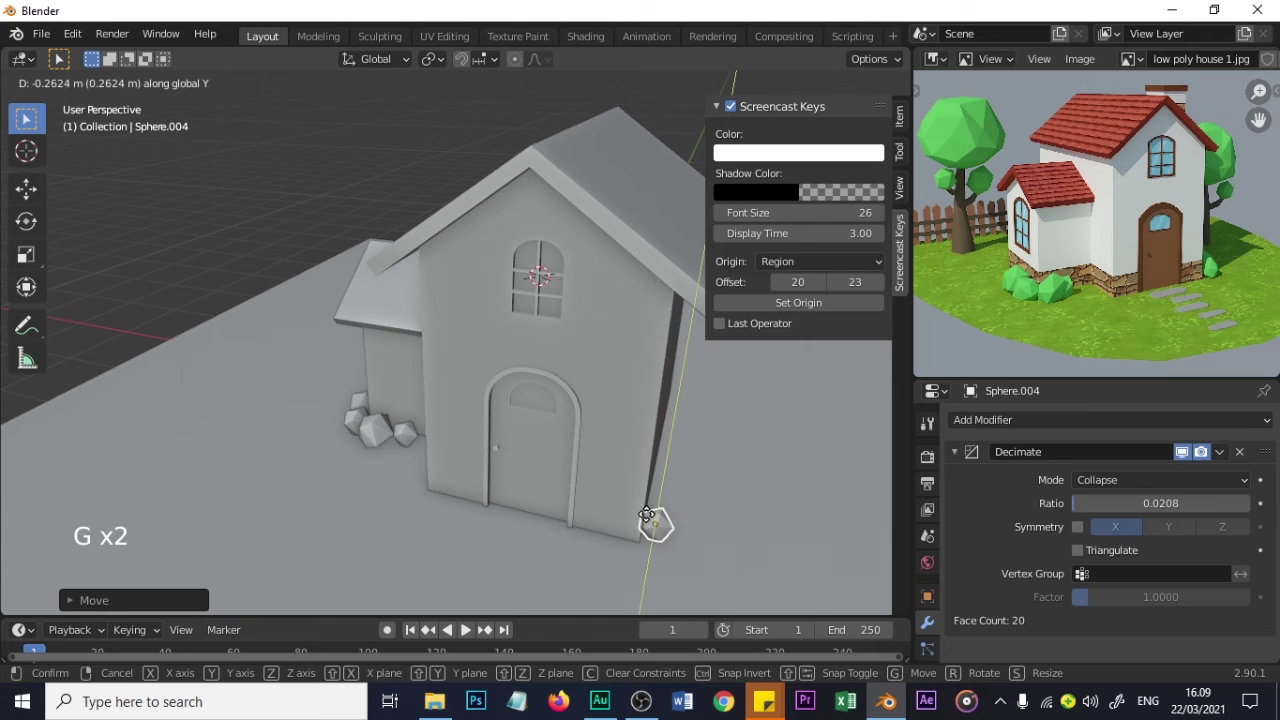
pyautogui.click(680, 519)
# - Rescale the bush at the main house's front corner and nudge it along X against the wall
pyautogui.moveTo(680, 519)
pyautogui.mouseDown(button='middle')
pyautogui.moveTo(632, 523)
pyautogui.moveTo(677, 503)
pyautogui.mouseUp(button='middle')
pyautogui.press('s')
pyautogui.click(643, 537)
pyautogui.press('g')
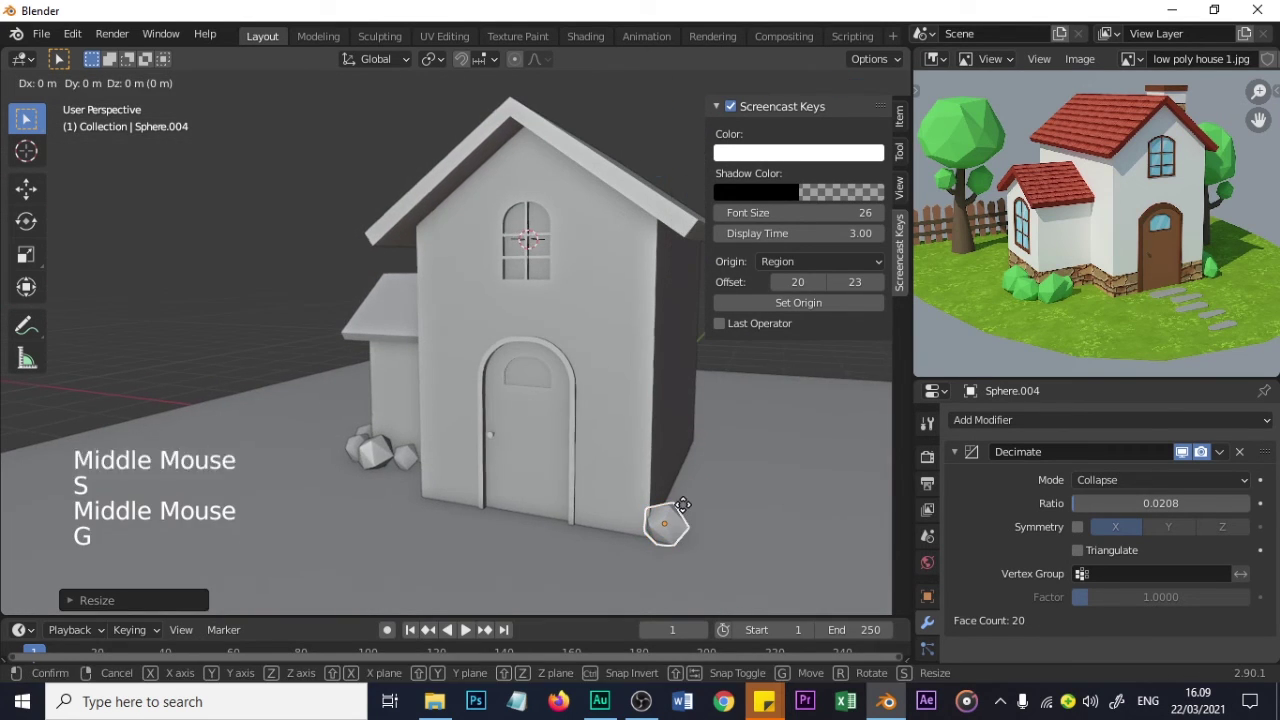
pyautogui.press('x')
pyautogui.click(688, 506)
# - Duplicate the front corner bush, place the copy just behind it along the house's side wall, and resize the copy
pyautogui.moveTo(688, 523); pyautogui.dragTo(649, 531, button='middle')
pyautogui.hotkey('shift', 'd')
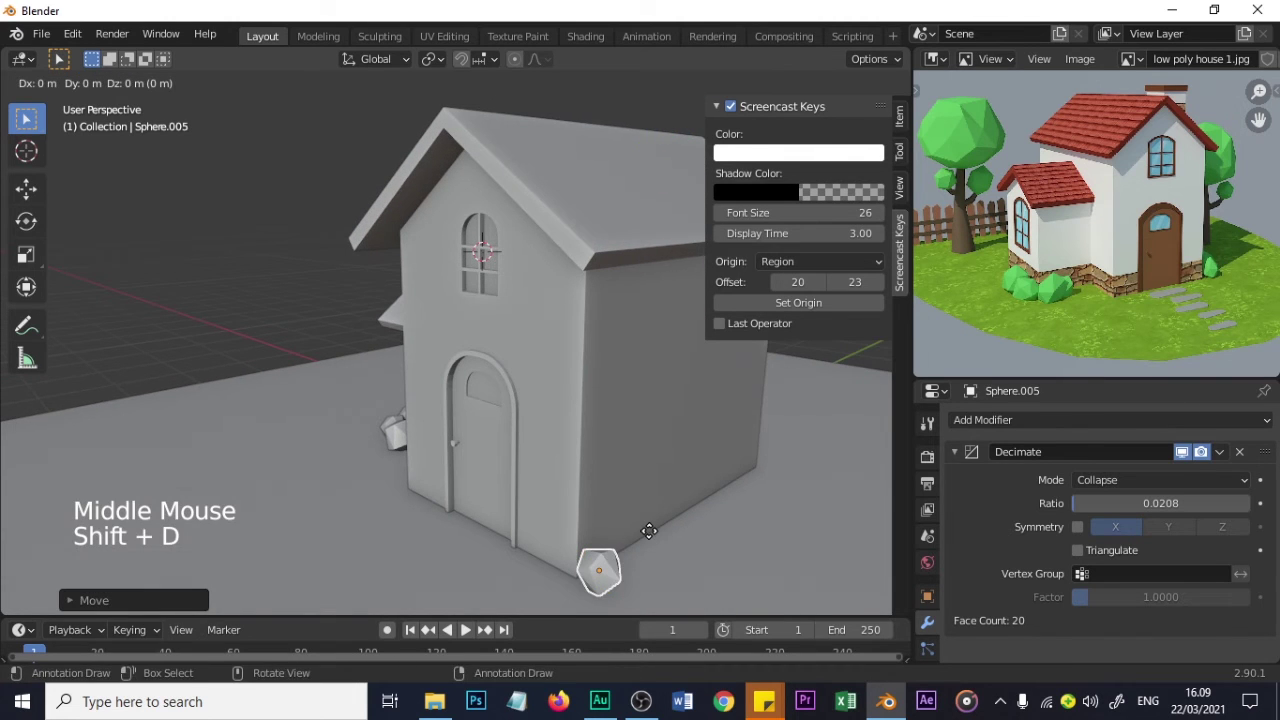
pyautogui.click(670, 519)
pyautogui.press('s')
pyautogui.click(694, 523)
# - Review the bushes around the whole house and examine the tree trunk and fence in the reference image
pyautogui.moveTo(694, 523); pyautogui.dragTo(754, 551, button='middle')
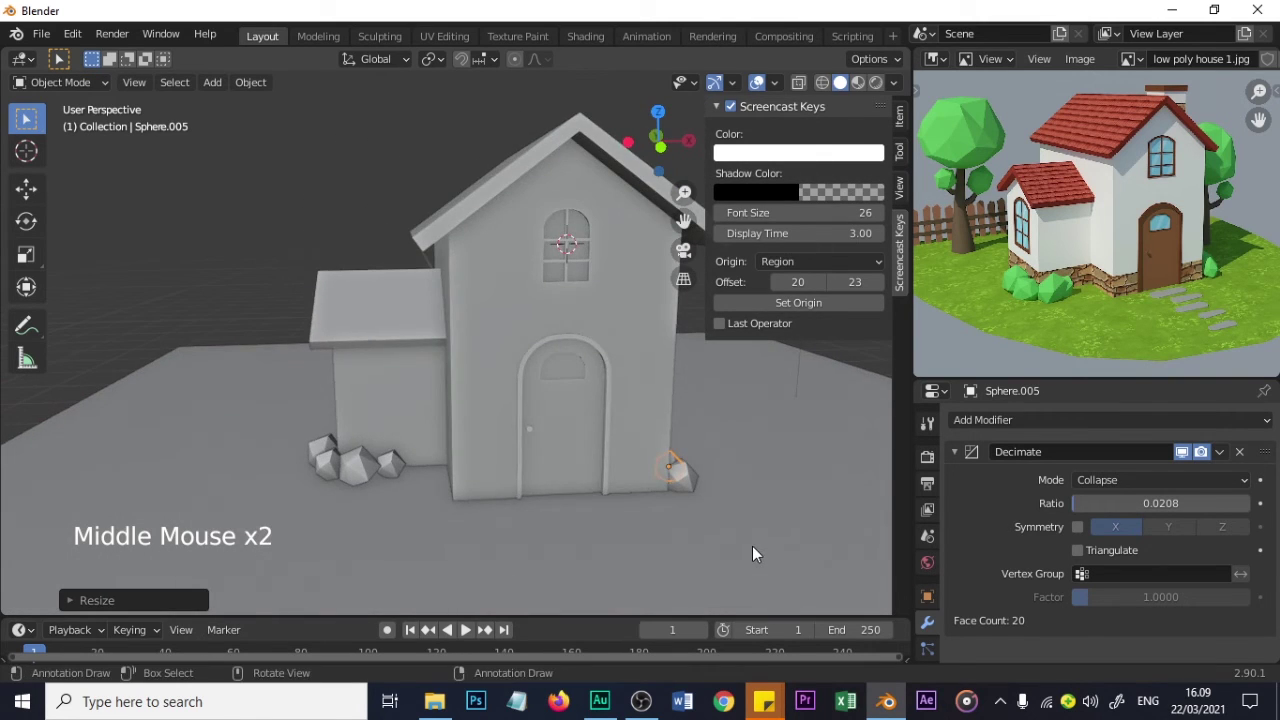
pyautogui.scroll(-1, 759, 541)
pyautogui.middleClick(571, 486)
pyautogui.moveTo(571, 486); pyautogui.dragTo(597, 485, button='middle')
pyautogui.scroll(-3, 597, 485)
pyautogui.scroll(1, 598, 485)
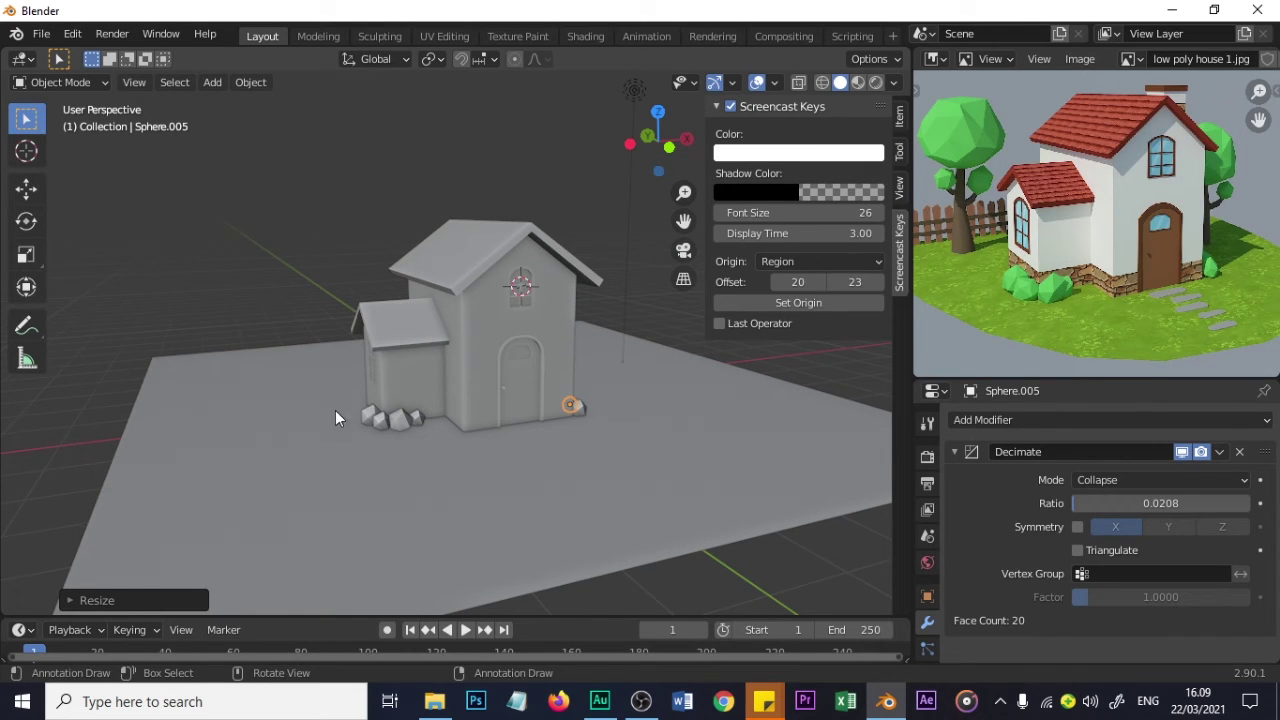
pyautogui.moveTo(326, 437); pyautogui.dragTo(371, 450, button='middle')
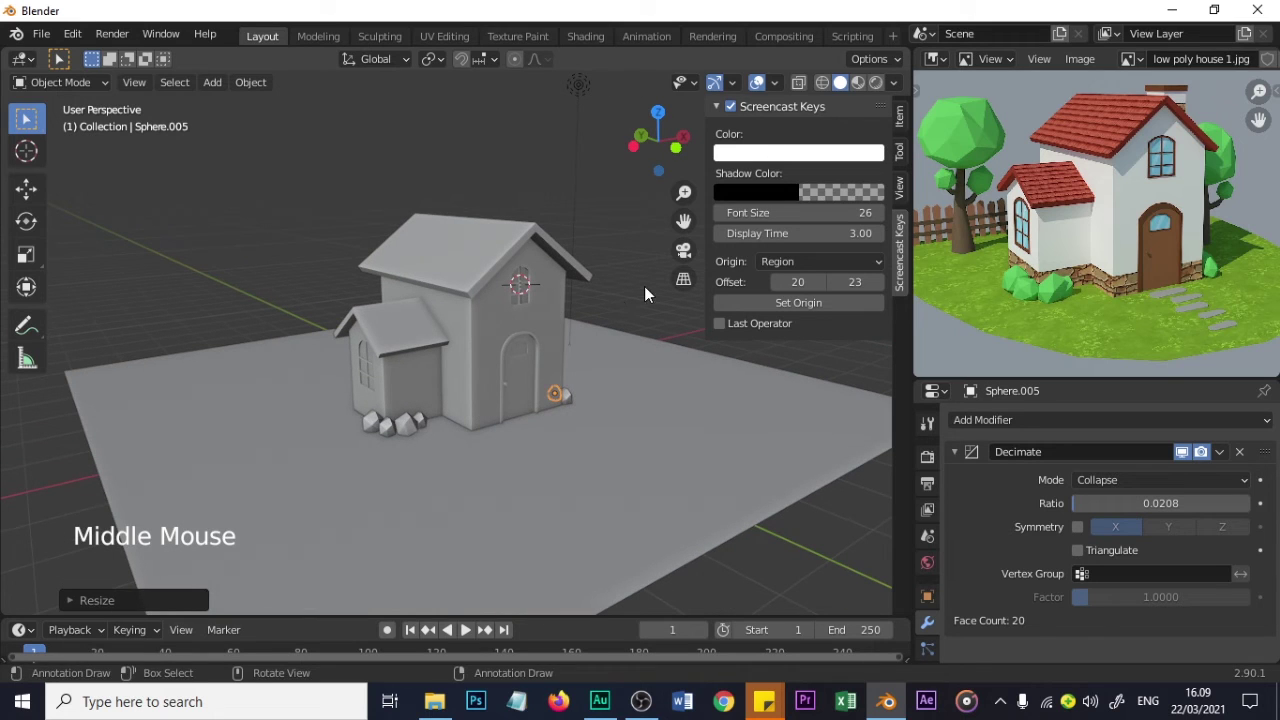
pyautogui.click(627, 329)
pyautogui.scroll(2, 1060, 230)
pyautogui.keyDown('shift'); pyautogui.moveTo(1050, 217); pyautogui.dragTo(1065, 237, button='middle'); pyautogui.keyUp('shift')
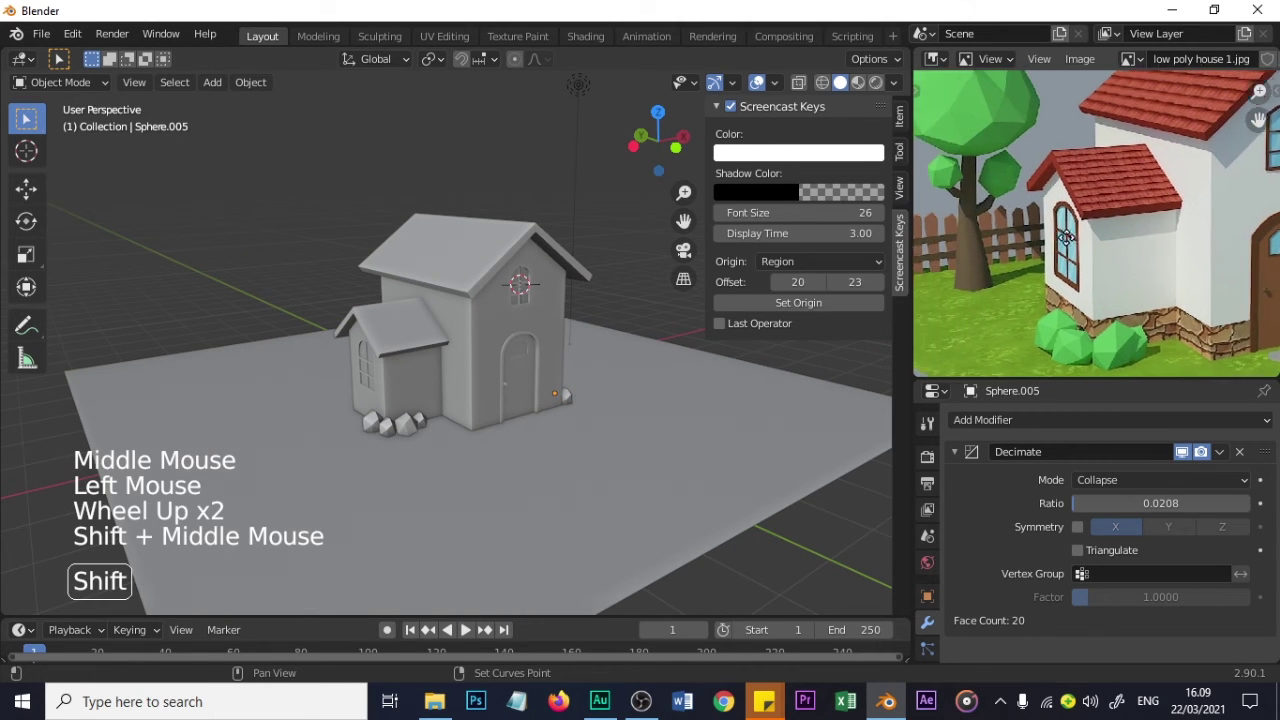
pyautogui.scroll(2, 375, 412)
# - Add a cylinder mesh for the tree trunk and move it out of the house to beside the side wing
pyautogui.hotkey('shift', 'a')
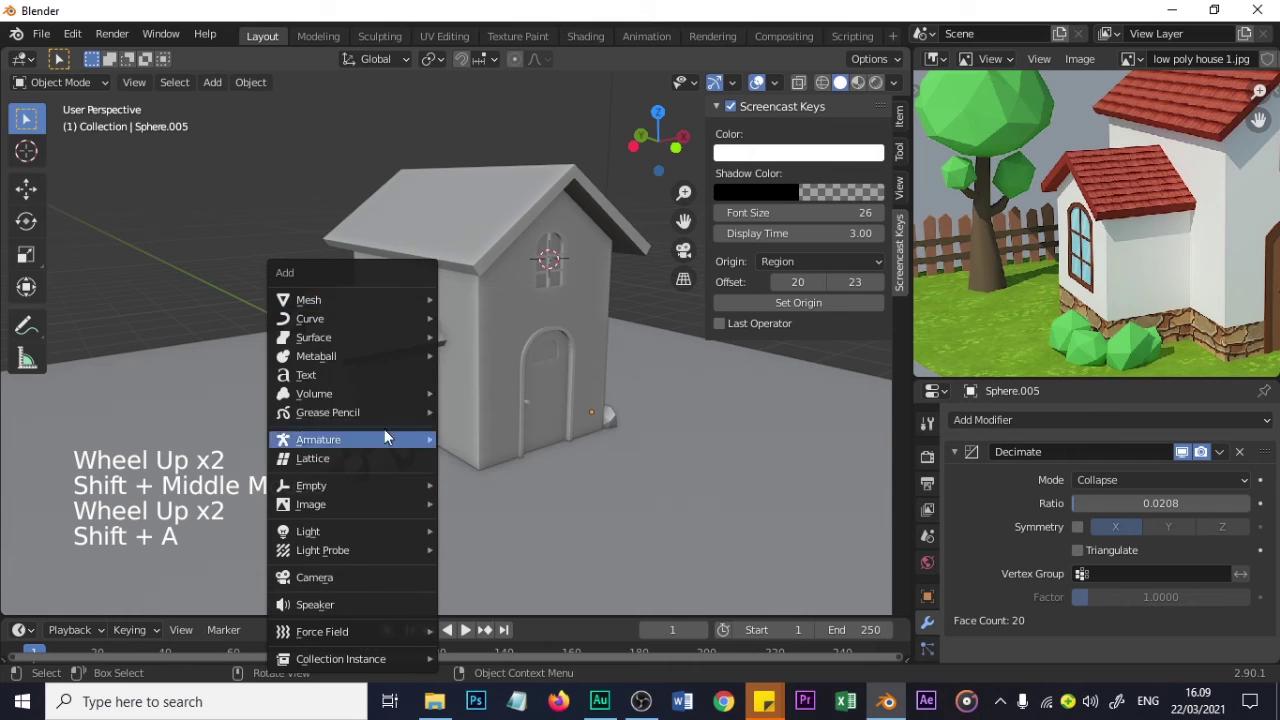
pyautogui.moveTo(384, 300)
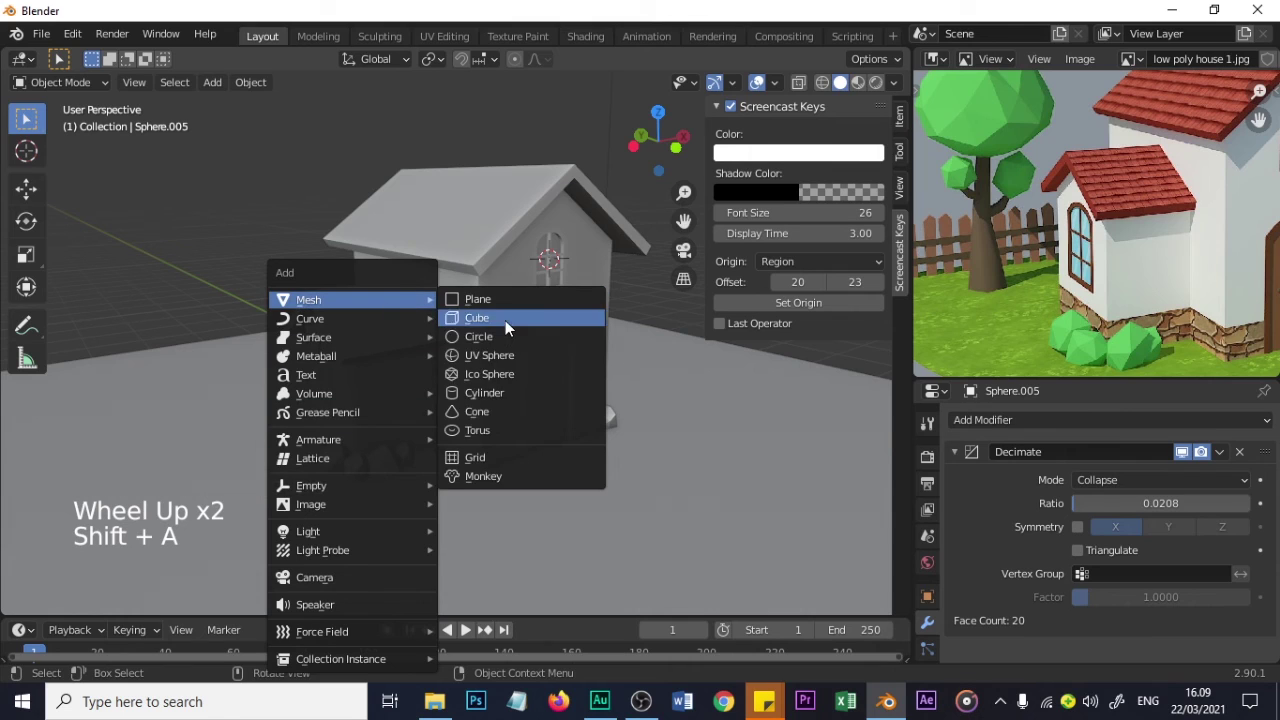
pyautogui.click(517, 400)
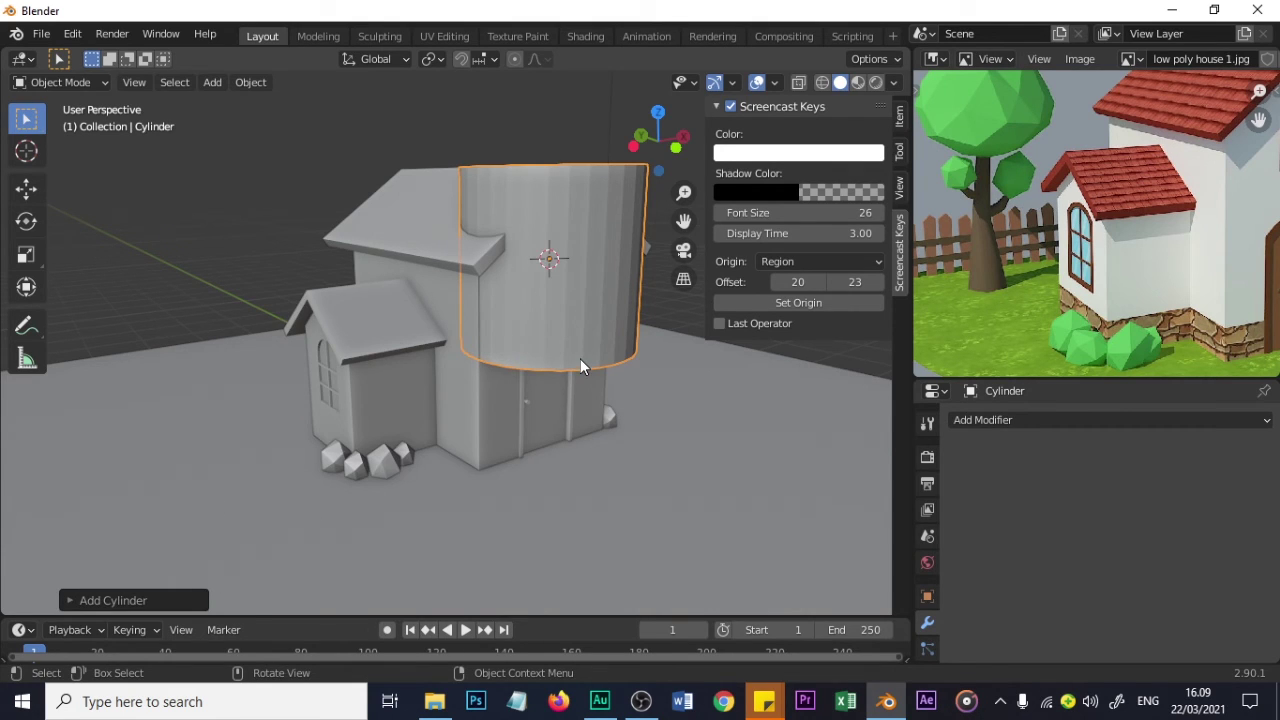
pyautogui.scroll(-1, 576, 366)
pyautogui.press('g')
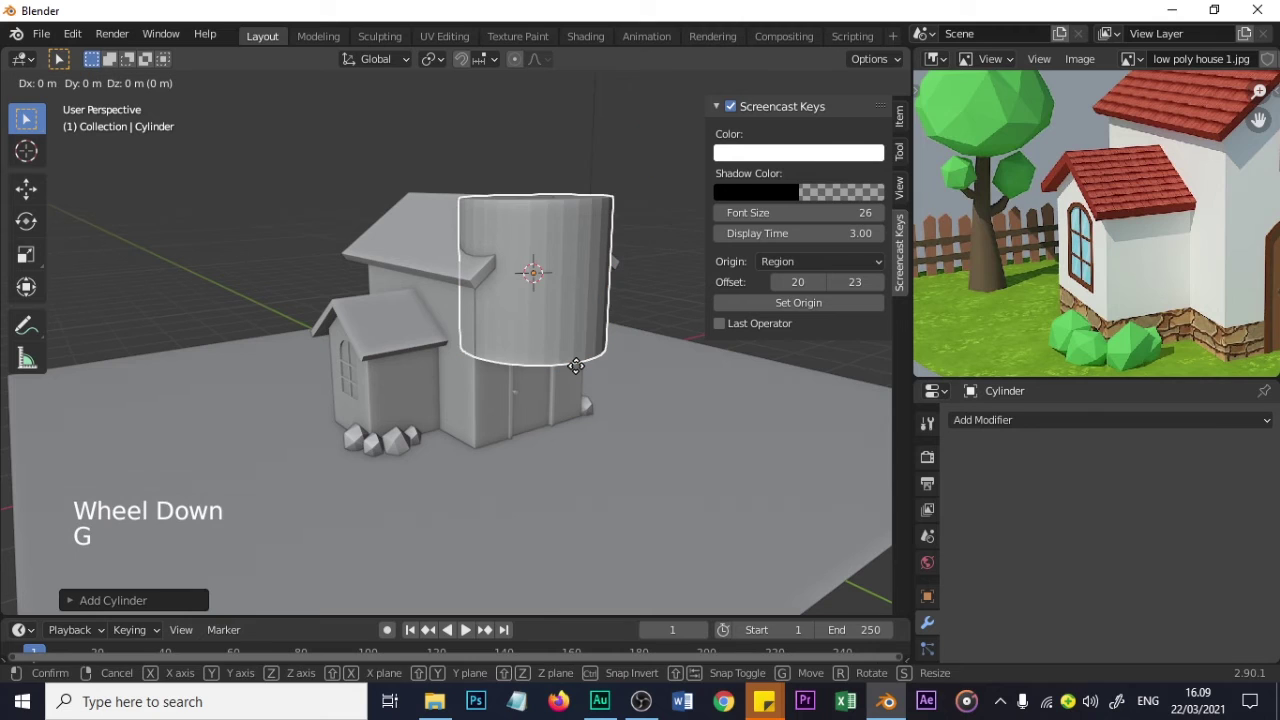
pyautogui.click(268, 406)
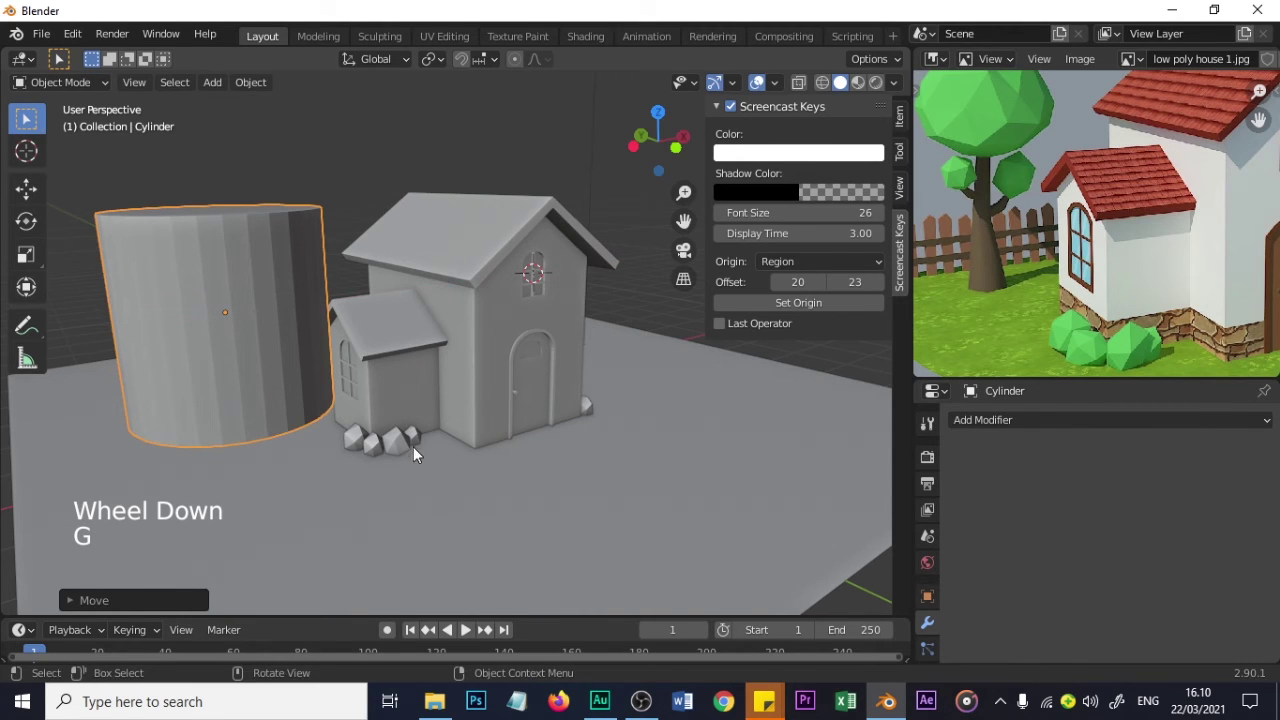
# - Move the cylinder farther from the side wing and lower it about 1.29 m along Z to the ground
pyautogui.moveTo(340, 437); pyautogui.dragTo(397, 453, button='middle')
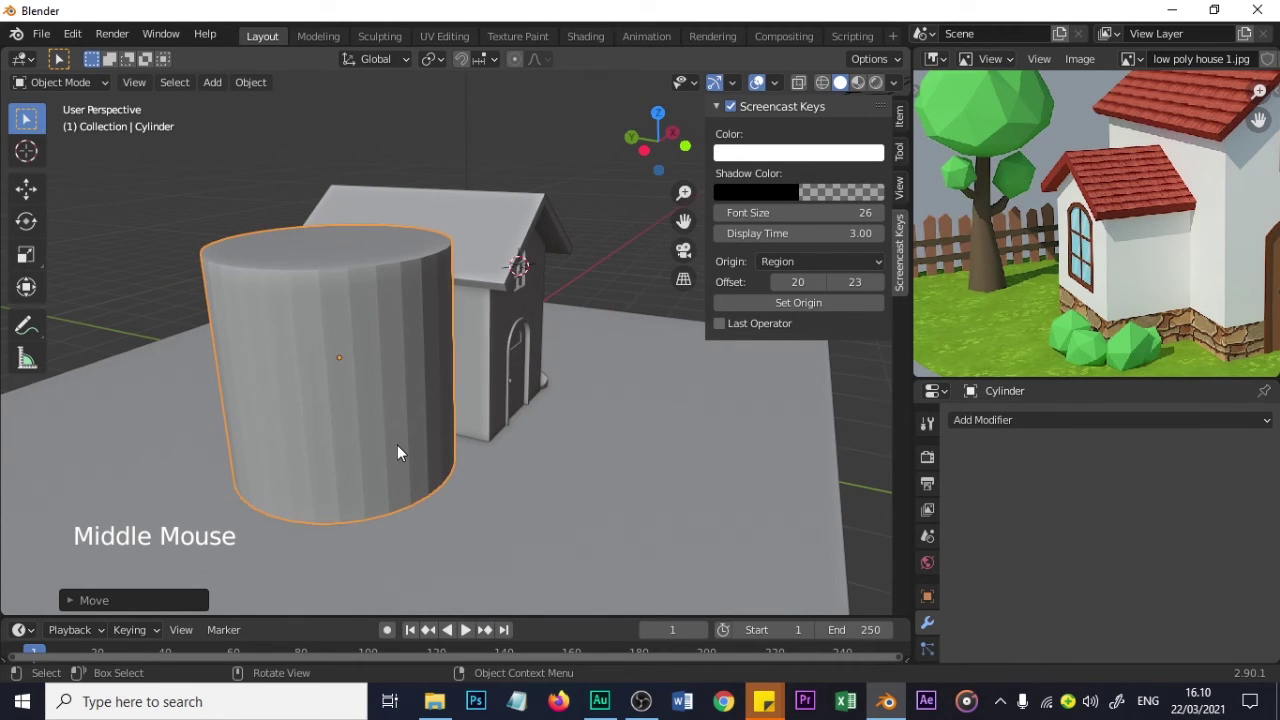
pyautogui.press('g')
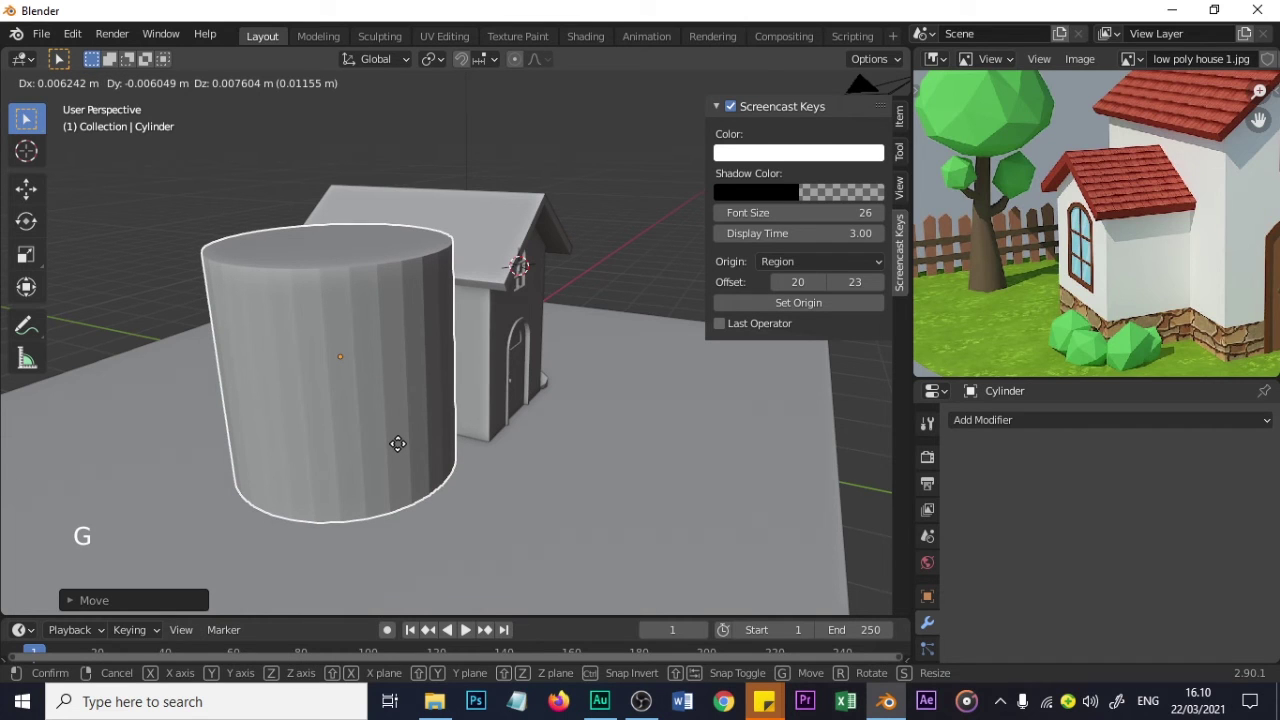
pyautogui.click(264, 398)
pyautogui.press('g')
pyautogui.press('z')
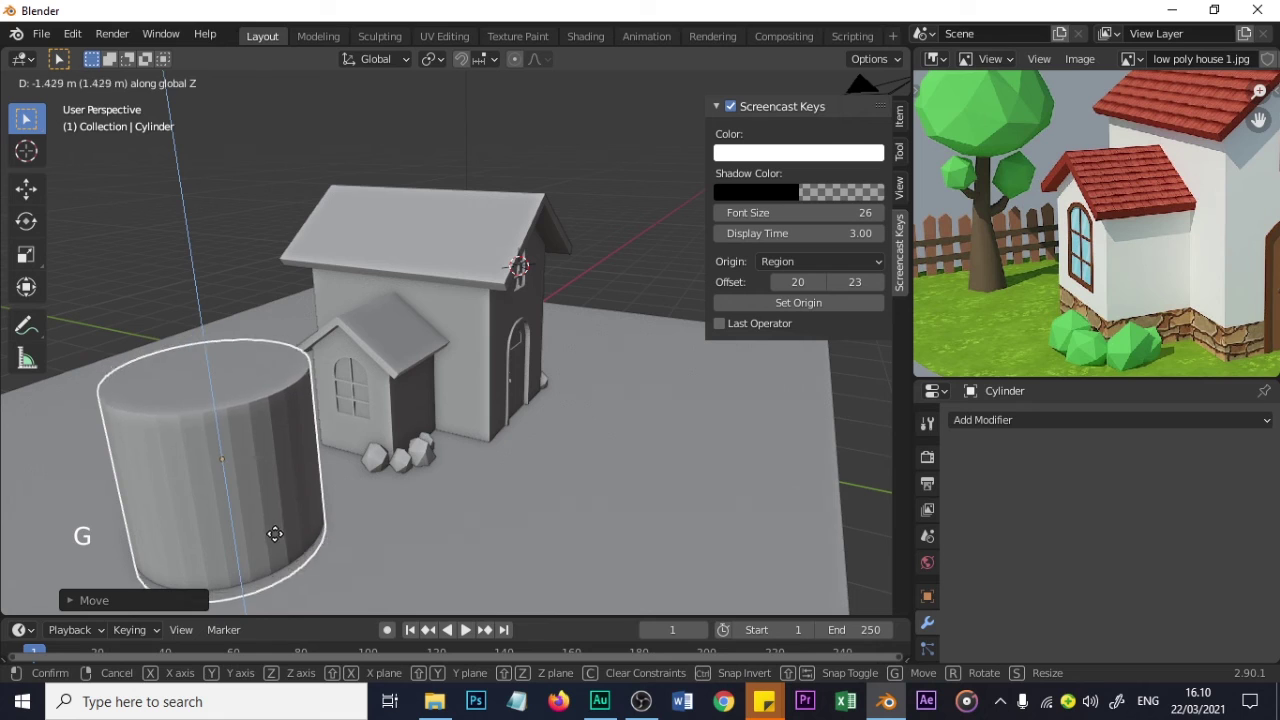
pyautogui.click(272, 521)
pyautogui.moveTo(398, 531); pyautogui.dragTo(219, 582, button='middle')
pyautogui.click(91, 601)
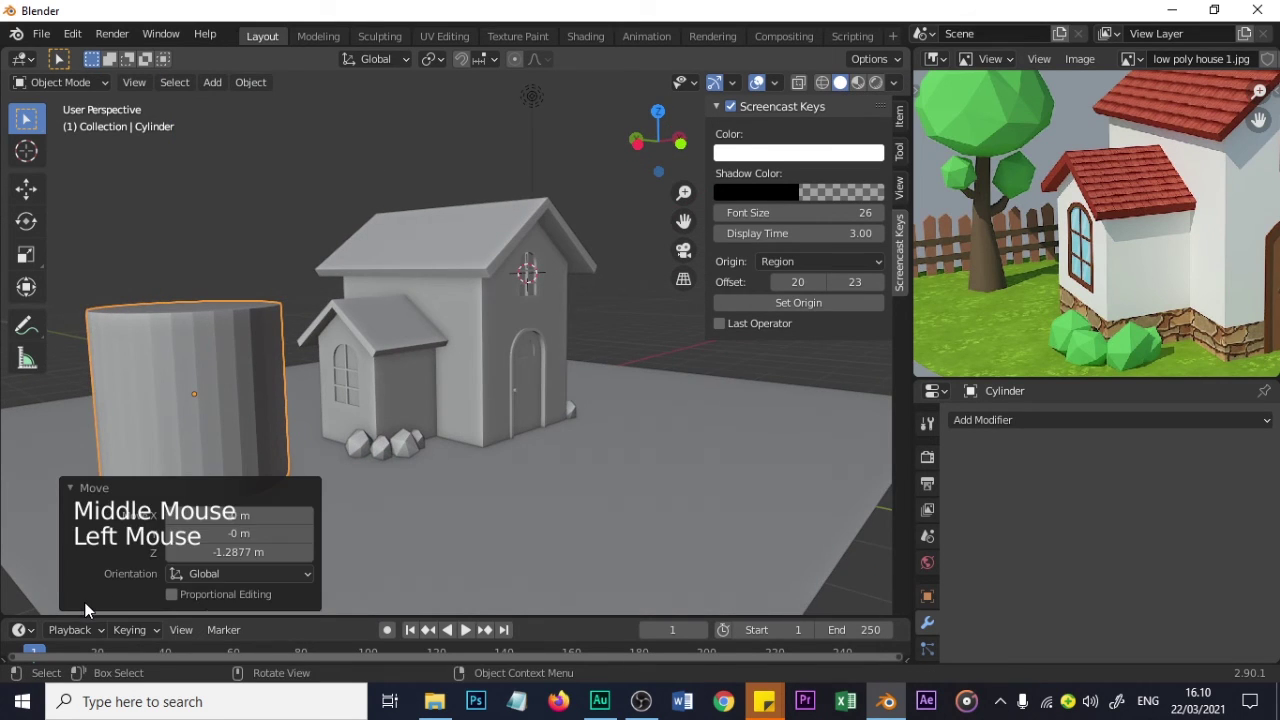
pyautogui.click(213, 367)
pyautogui.scroll(-1, 206, 404)
pyautogui.scroll(1, 177, 419)
pyautogui.moveTo(177, 419); pyautogui.dragTo(231, 447, button='middle')
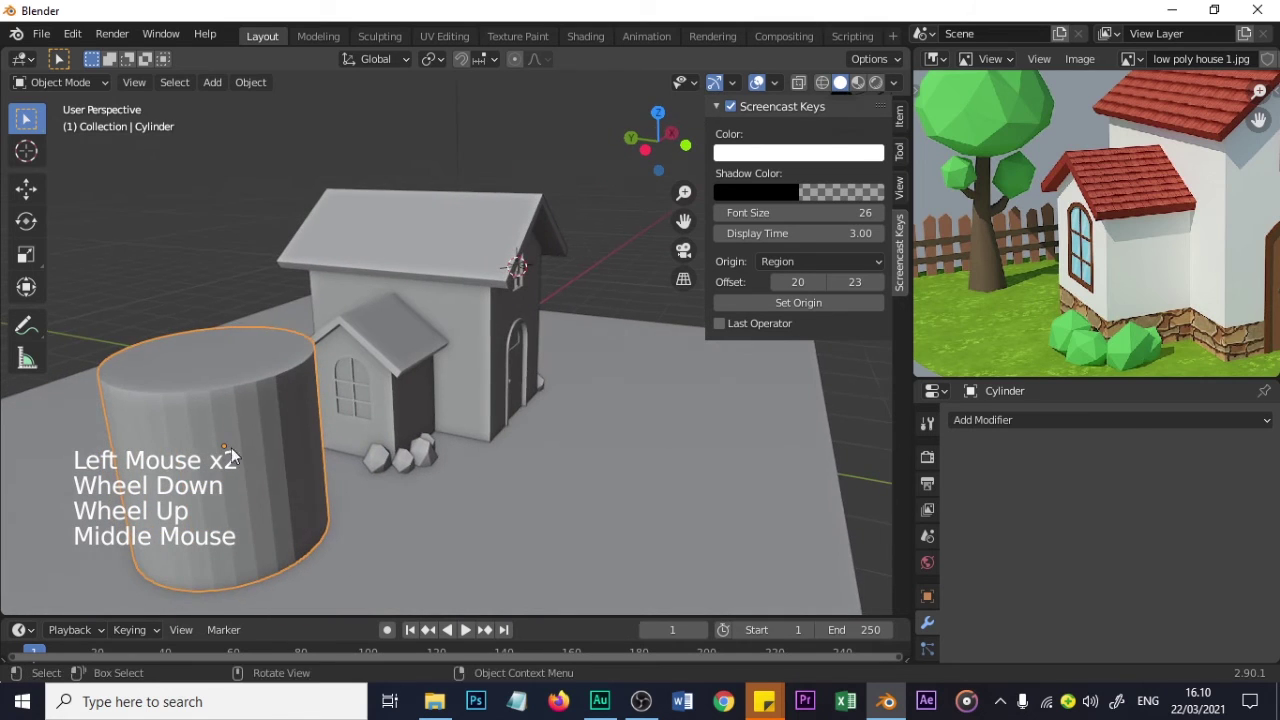
# - Scale the cylinder to 0.214 in X and Y only, keeping its height, to form a slim tree trunk
pyautogui.click(26, 221)
pyautogui.click(26, 188)
pyautogui.click(25, 256)
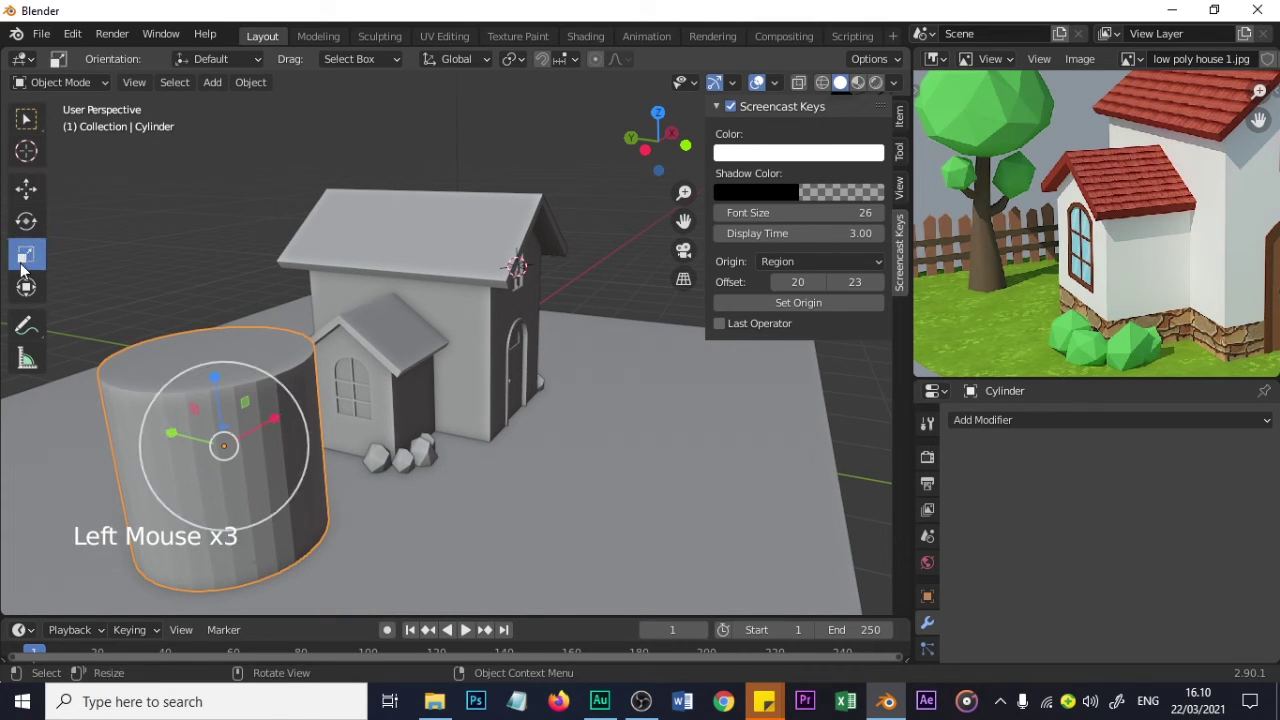
pyautogui.moveTo(201, 446); pyautogui.dragTo(454, 480, button='middle')
pyautogui.moveTo(557, 501); pyautogui.dragTo(598, 500)
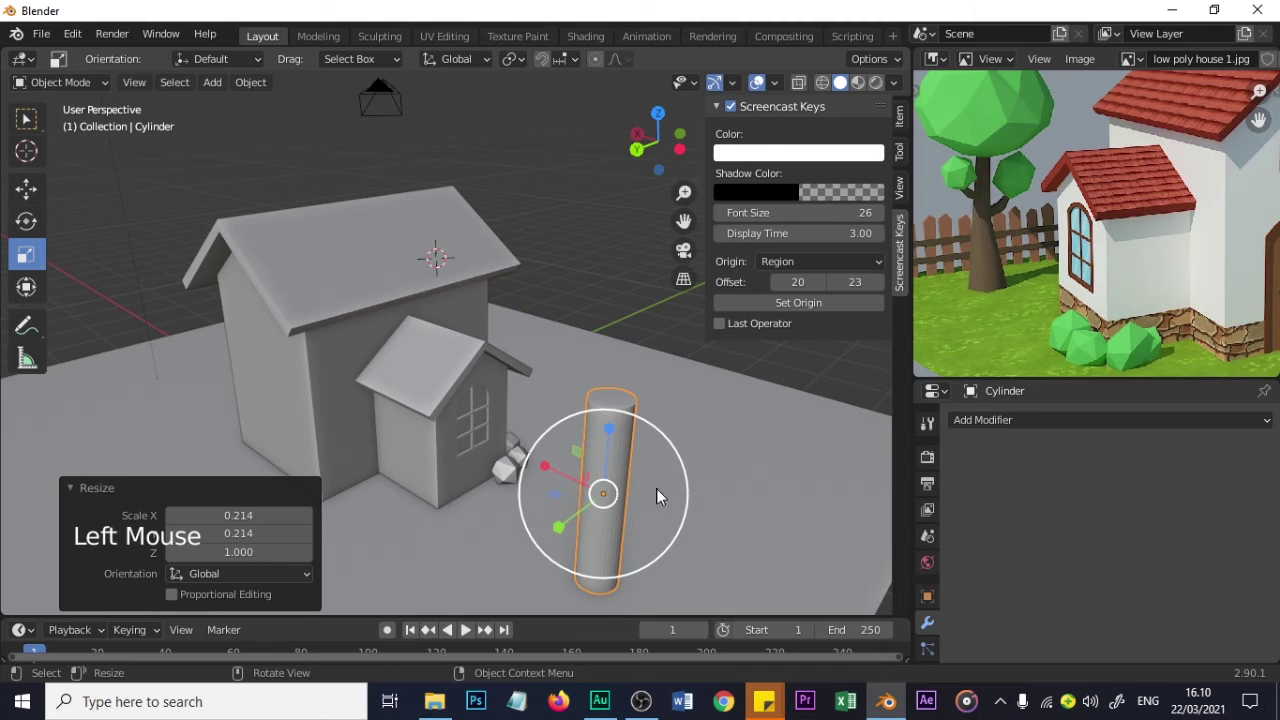
pyautogui.moveTo(657, 491); pyautogui.dragTo(520, 475, button='middle')
pyautogui.moveTo(314, 426)
pyautogui.mouseDown(button='middle')
pyautogui.moveTo(292, 432)
pyautogui.moveTo(252, 410)
pyautogui.moveTo(364, 413)
pyautogui.moveTo(298, 427)
pyautogui.mouseUp(button='middle')
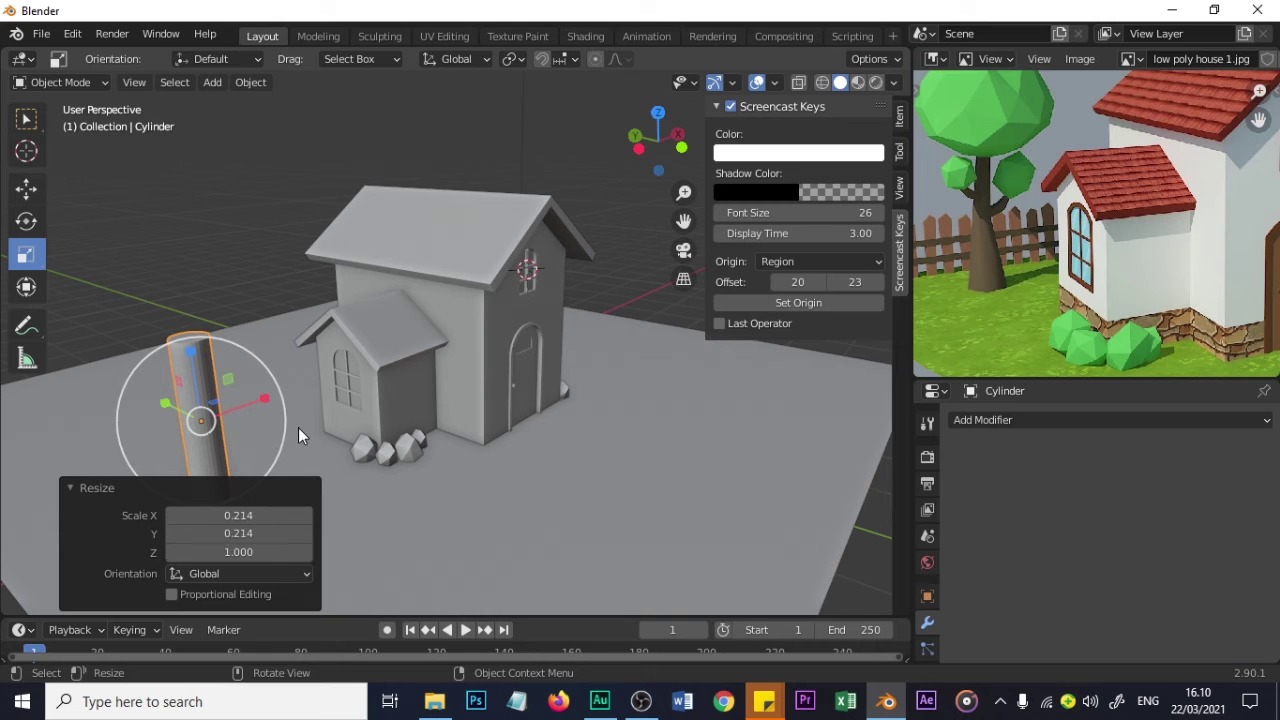
# - Delete the smooth cylinder made for the tree trunk beside the side wing
pyautogui.moveTo(252, 405); pyautogui.dragTo(442, 400, button='middle')
pyautogui.keyDown('shift'); pyautogui.moveTo(584, 451); pyautogui.dragTo(486, 444, button='middle'); pyautogui.keyUp('shift')
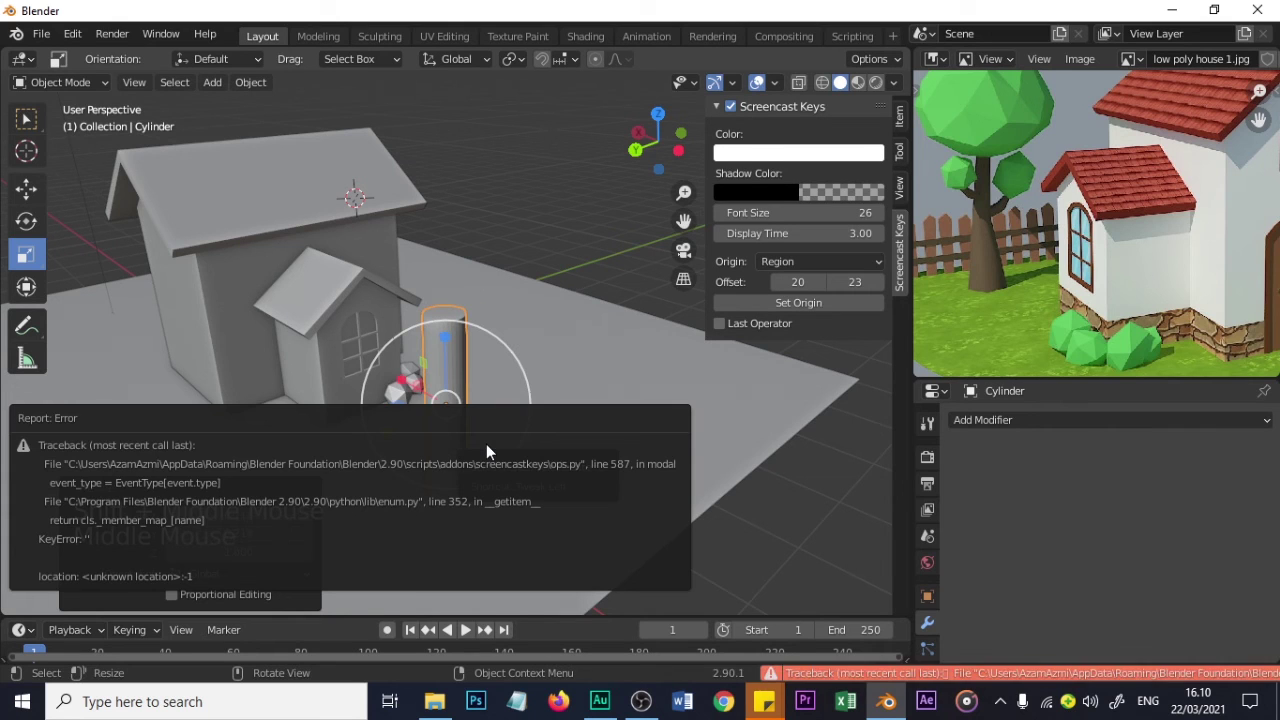
pyautogui.press('Delete')
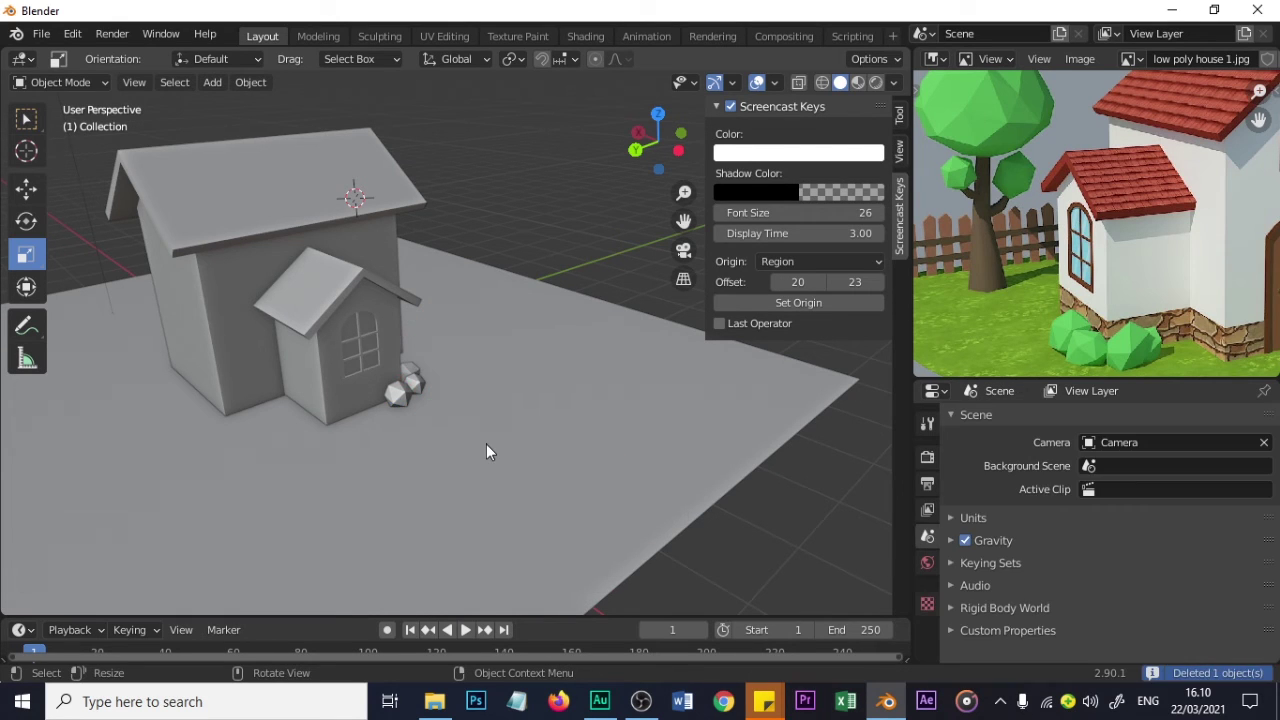
# - Add a new cylinder mesh for the tree trunk and reduce it to 7 vertices
pyautogui.hotkey('shift', 'a')
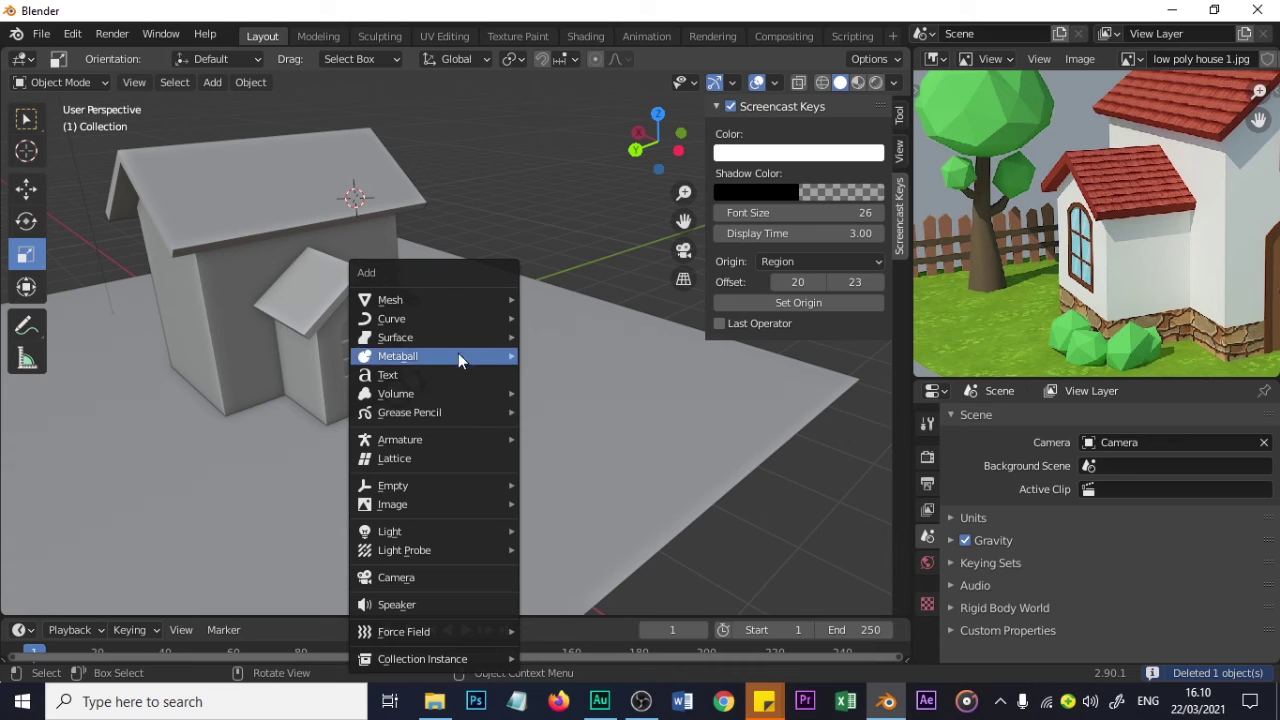
pyautogui.moveTo(482, 299)
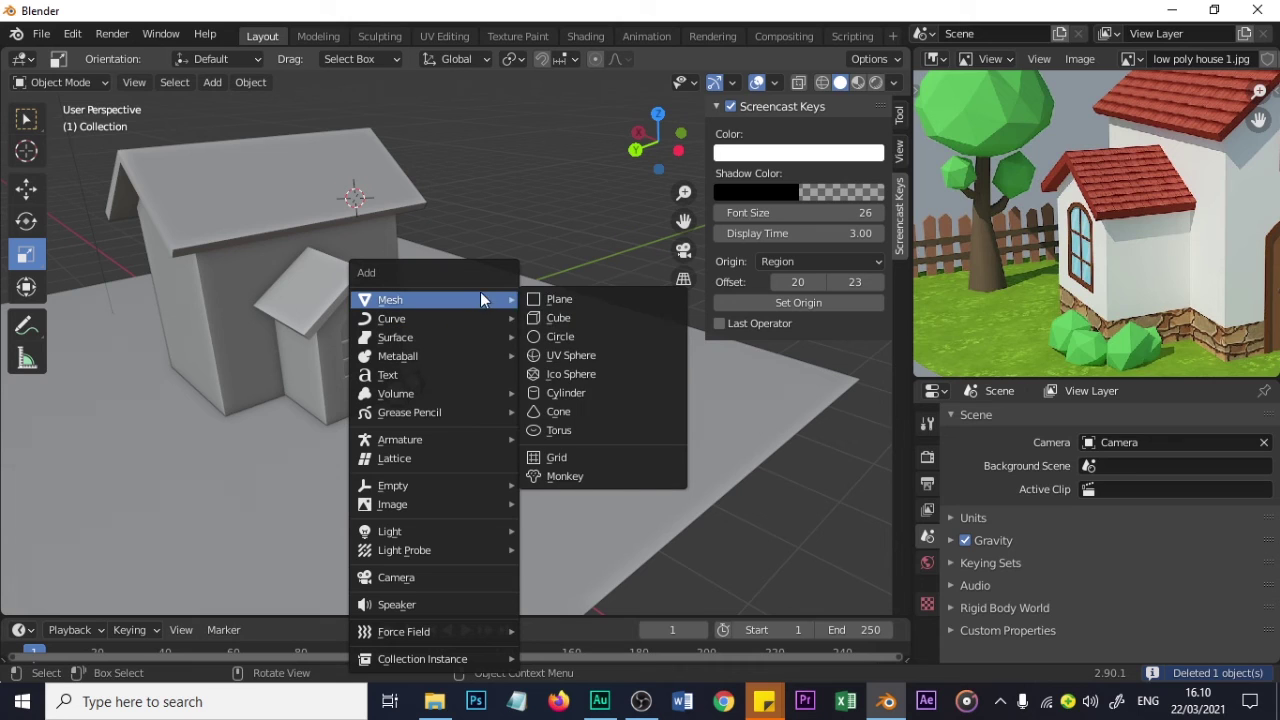
pyautogui.click(572, 392)
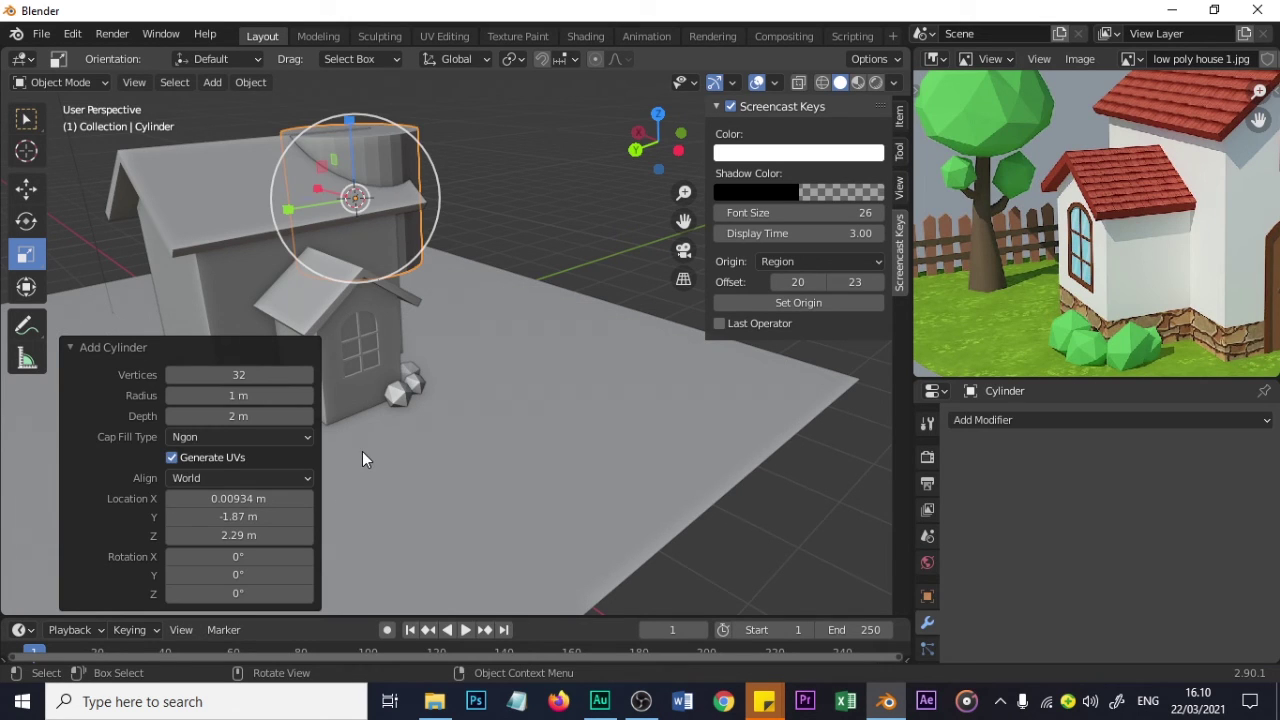
pyautogui.moveTo(471, 389); pyautogui.dragTo(340, 380, button='middle')
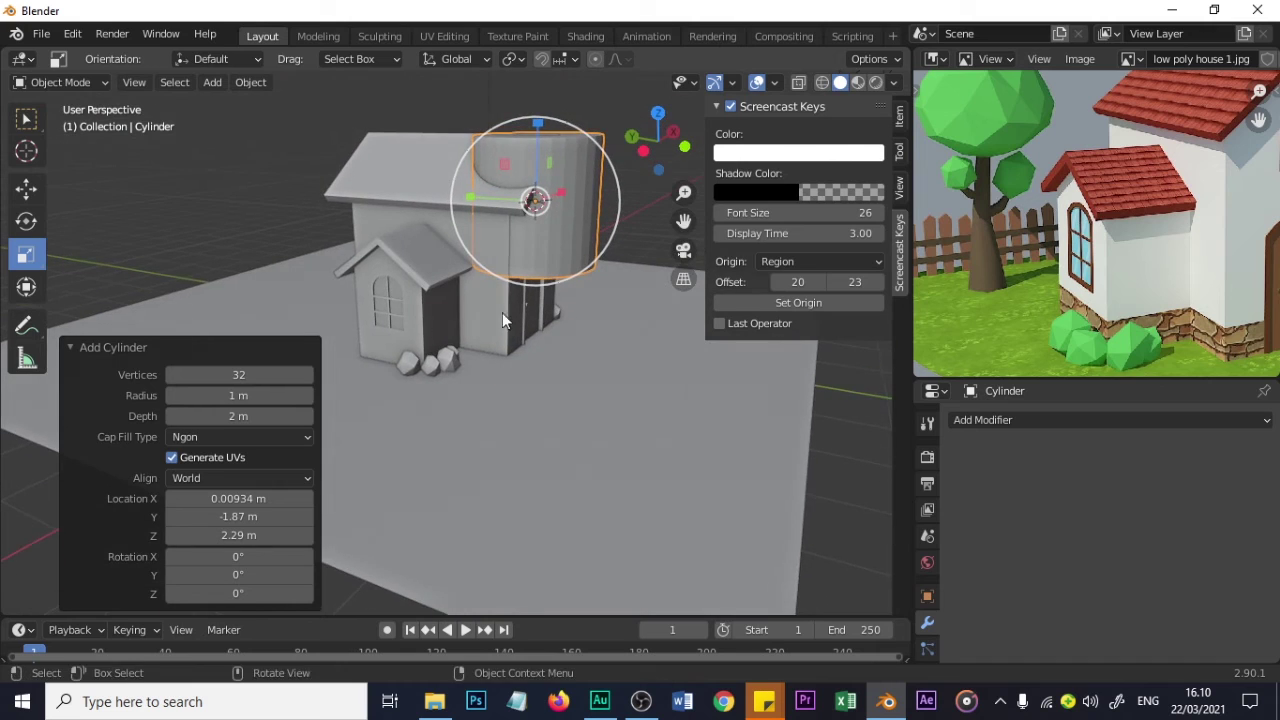
pyautogui.moveTo(494, 314); pyautogui.dragTo(560, 347, button='middle')
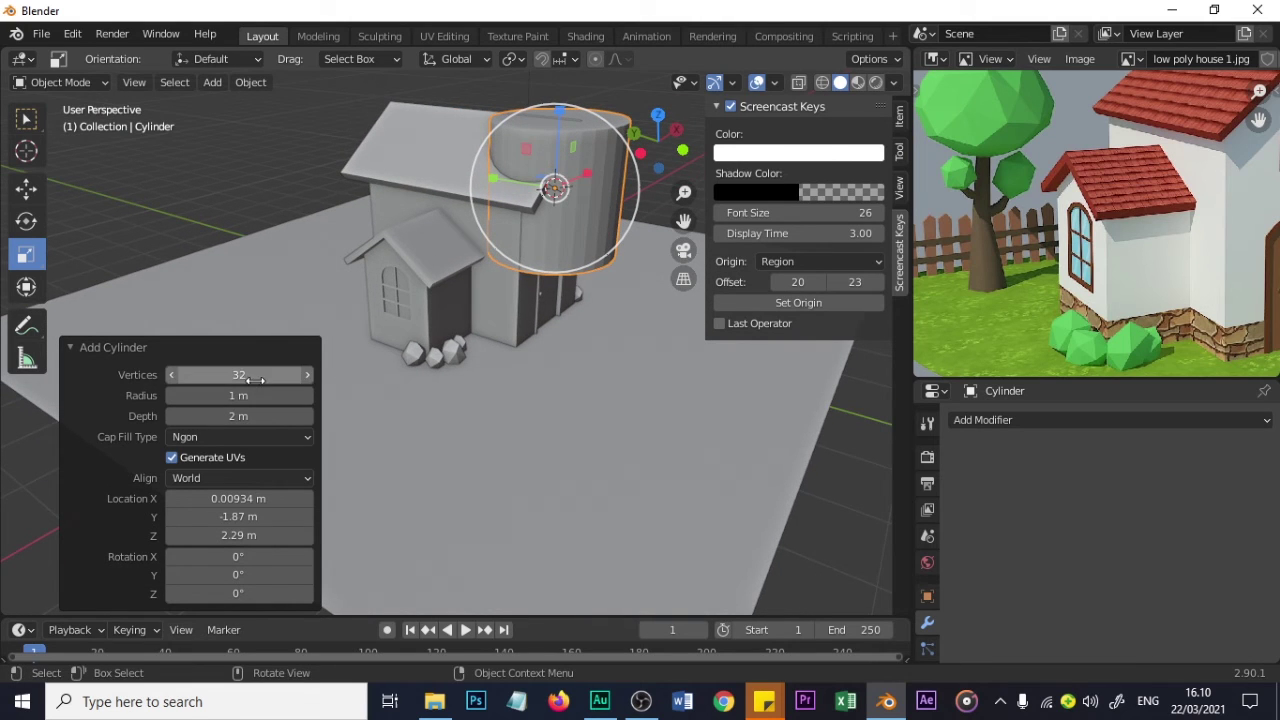
pyautogui.moveTo(250, 375); pyautogui.dragTo(189, 375)
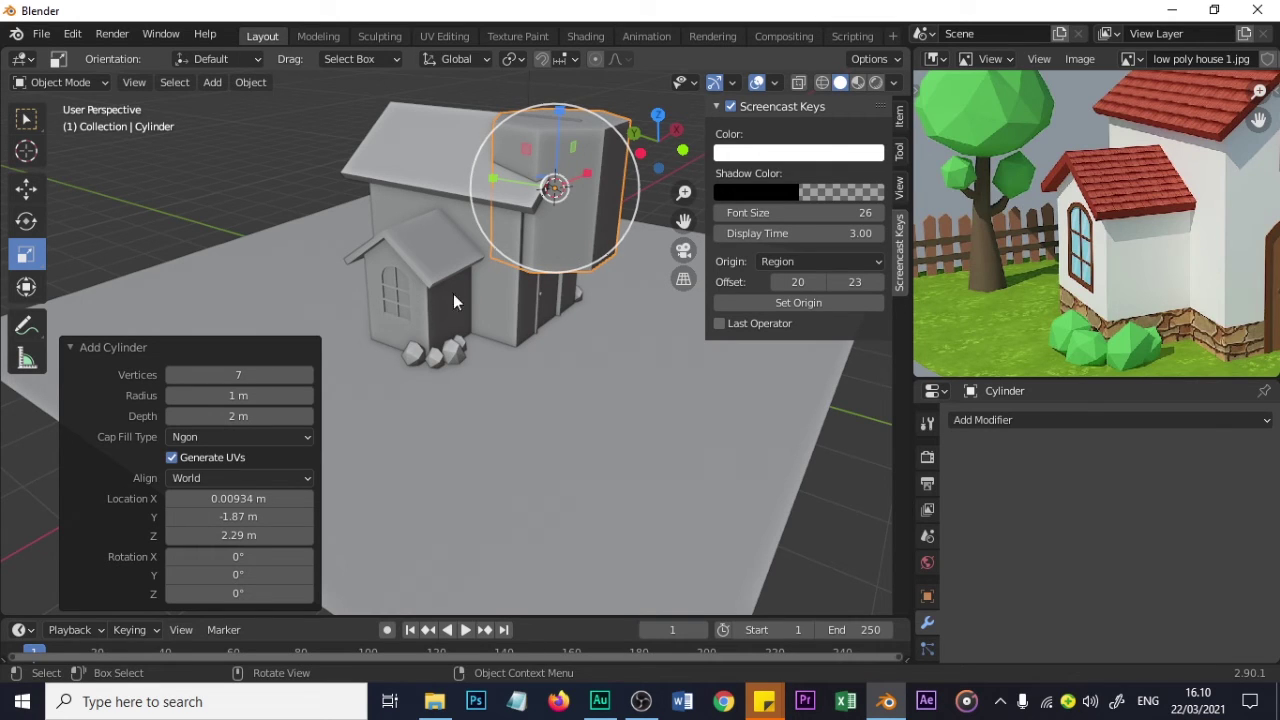
pyautogui.click(112, 349)
# - Move the seven-sided cylinder out of the house to the open ground beside the side wing and lower it along Z to the ground
pyautogui.press('g')
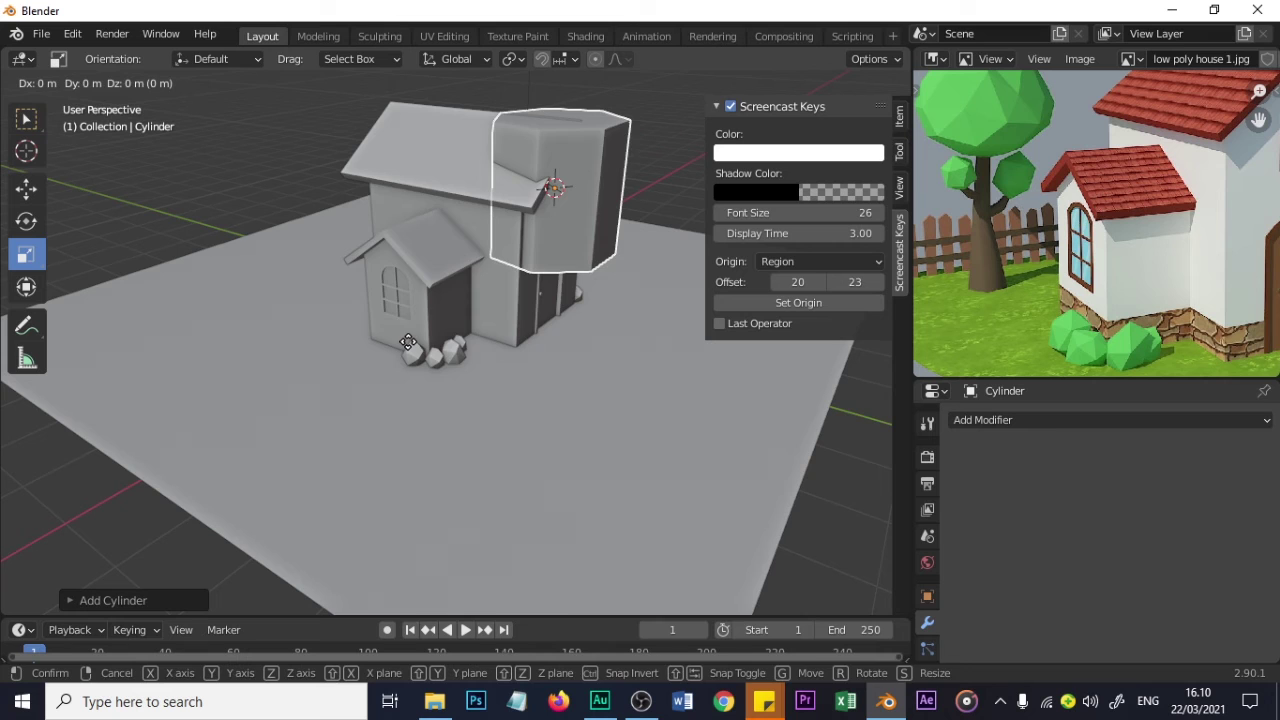
pyautogui.click(230, 445)
pyautogui.moveTo(232, 472); pyautogui.dragTo(268, 470, button='middle')
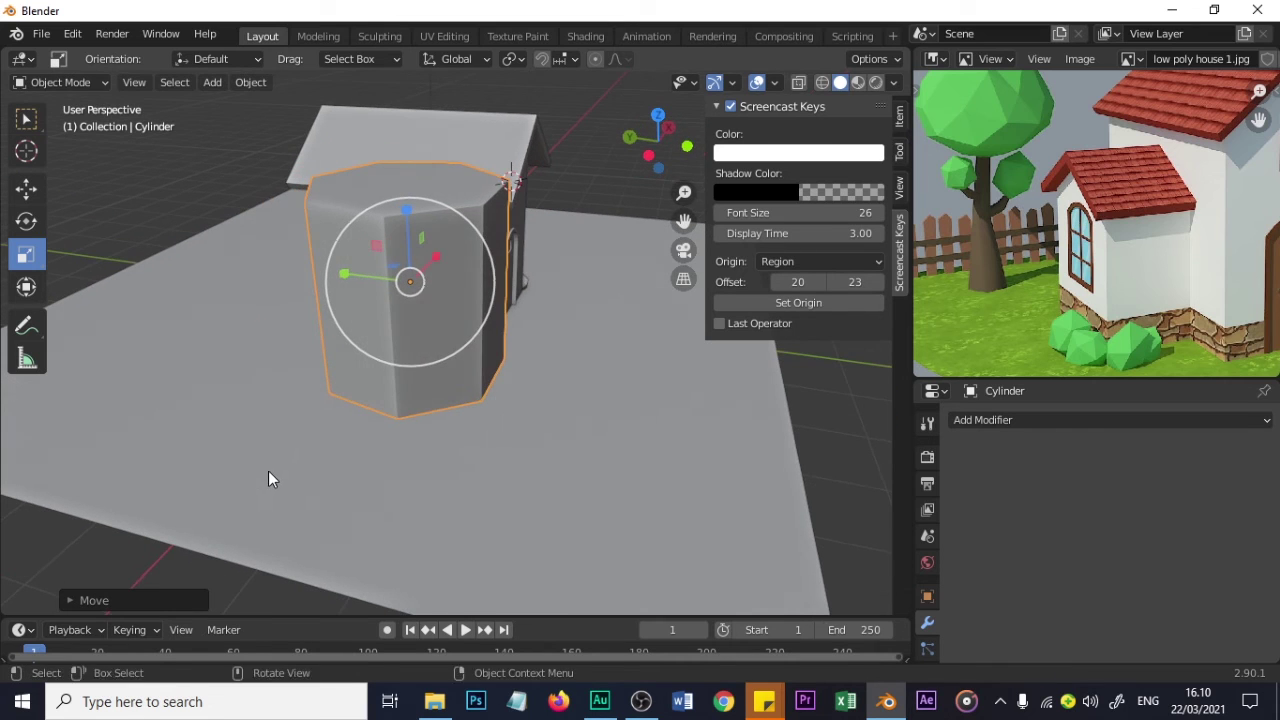
pyautogui.press('g')
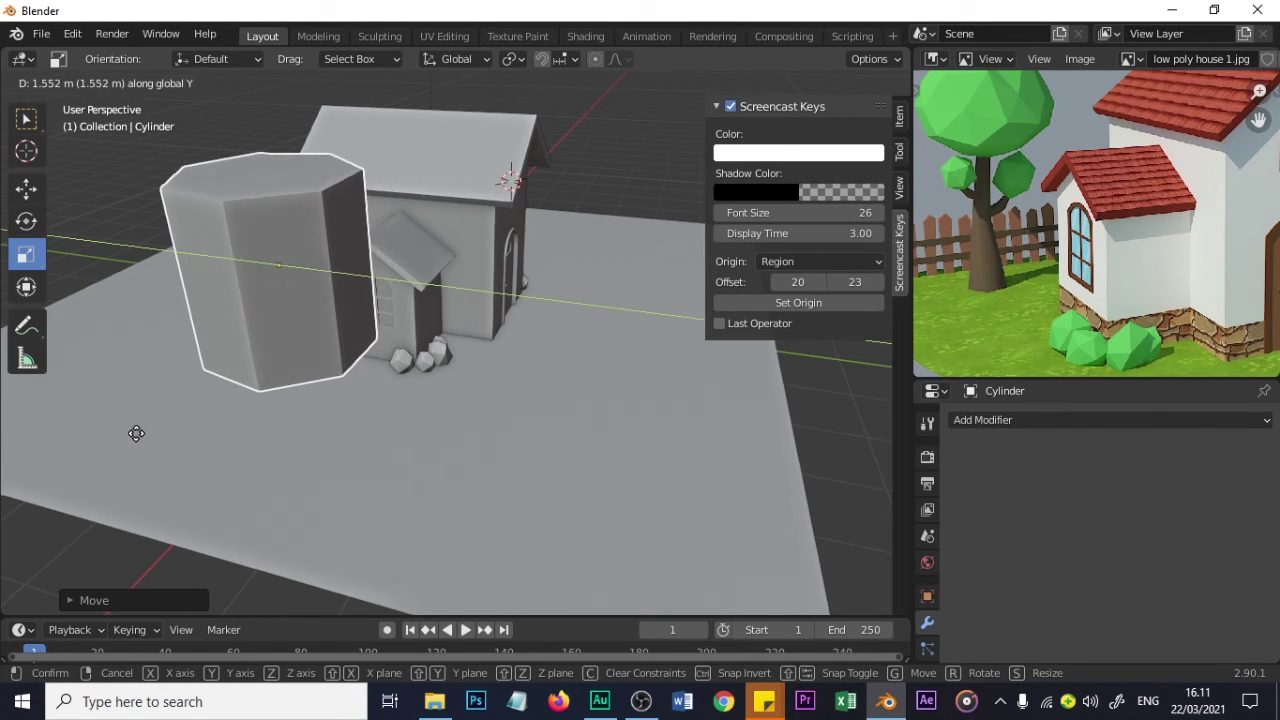
pyautogui.click(134, 434)
pyautogui.press('g')
pyautogui.press('z')
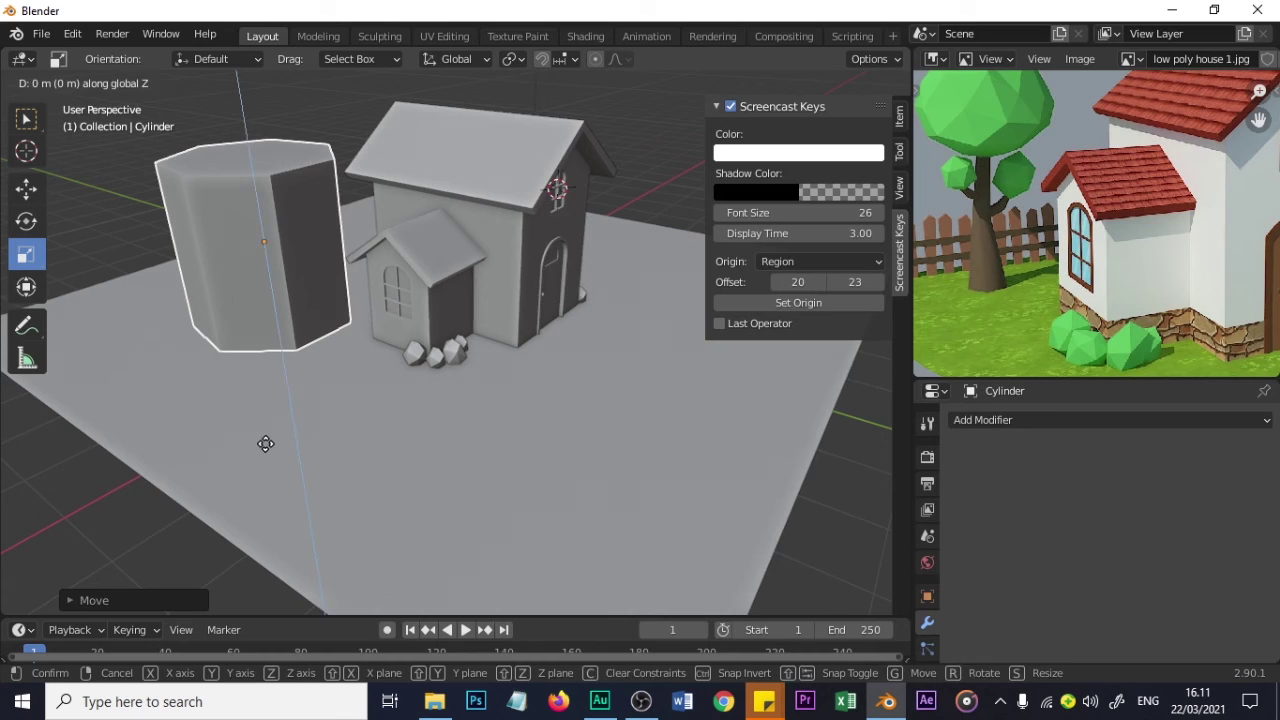
pyautogui.click(260, 543)
pyautogui.moveTo(260, 543); pyautogui.dragTo(321, 485, button='middle')
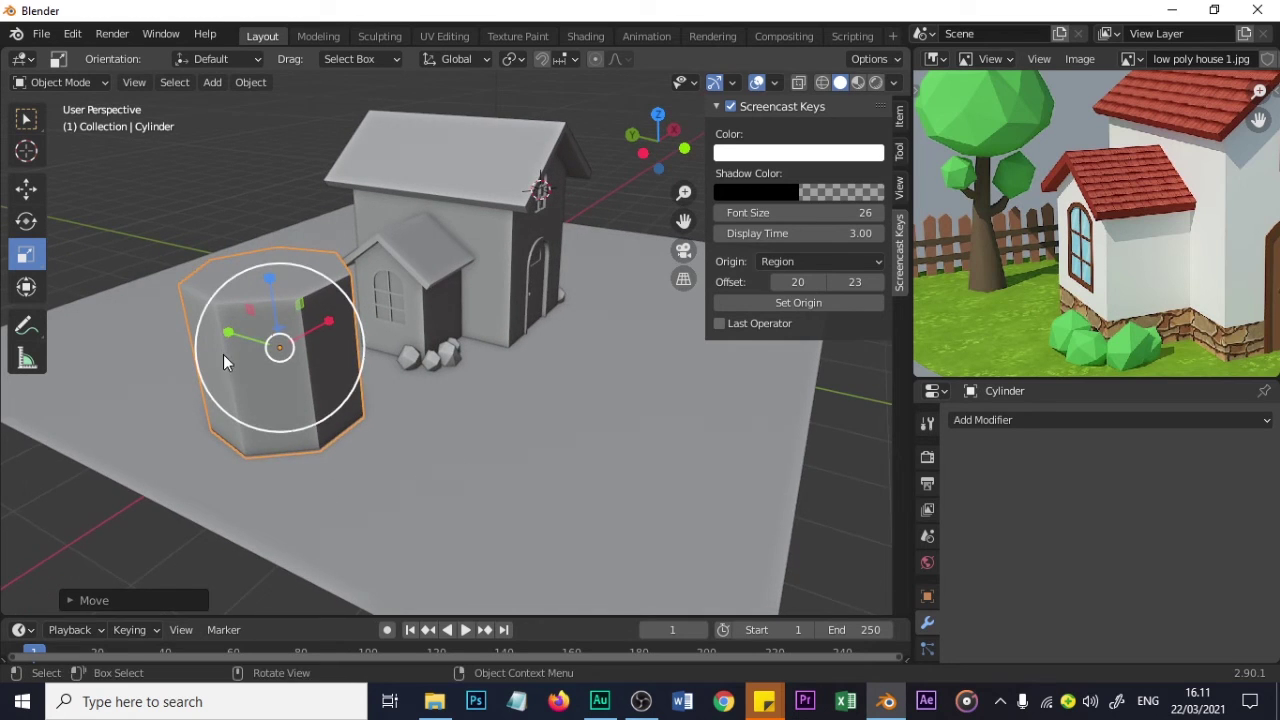
# - Scale the cylinder down in X and Y only to form a slim trunk, and adjust its thickness
pyautogui.moveTo(224, 348); pyautogui.dragTo(323, 404, button='middle')
pyautogui.press('s')
pyautogui.hotkey('shift', 'z')
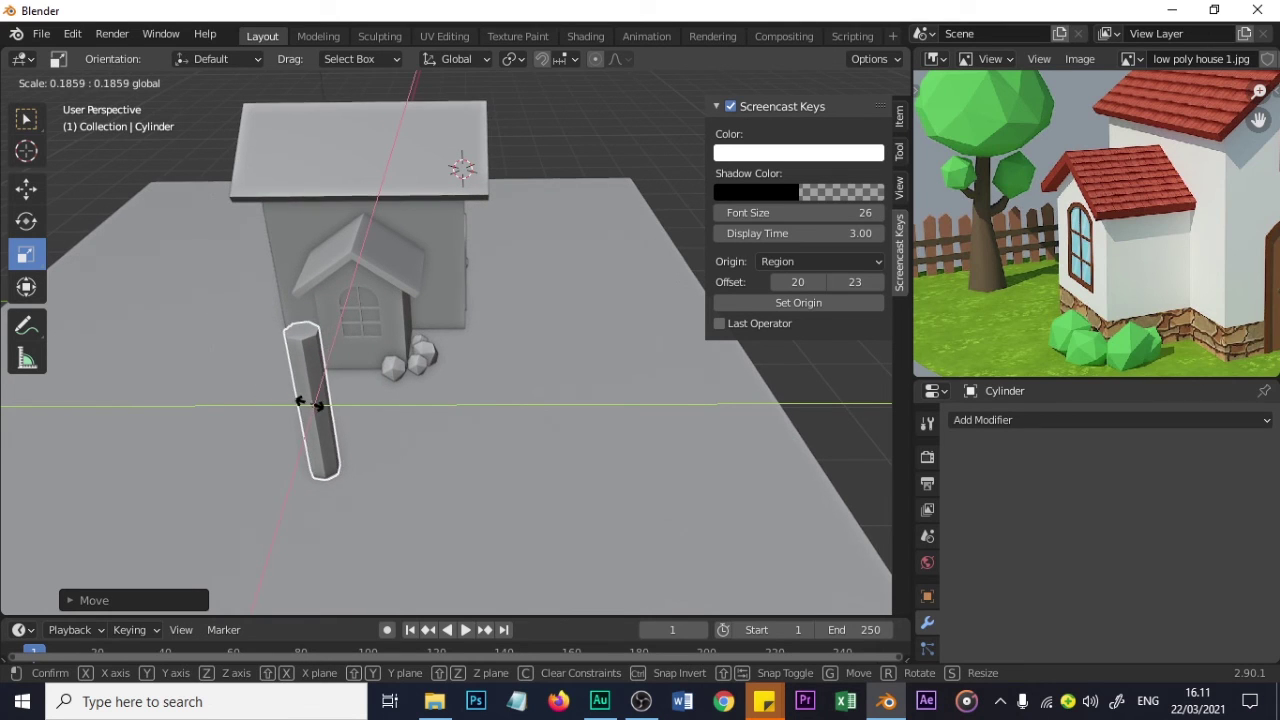
pyautogui.click(306, 399)
pyautogui.moveTo(404, 416); pyautogui.dragTo(300, 389, button='middle')
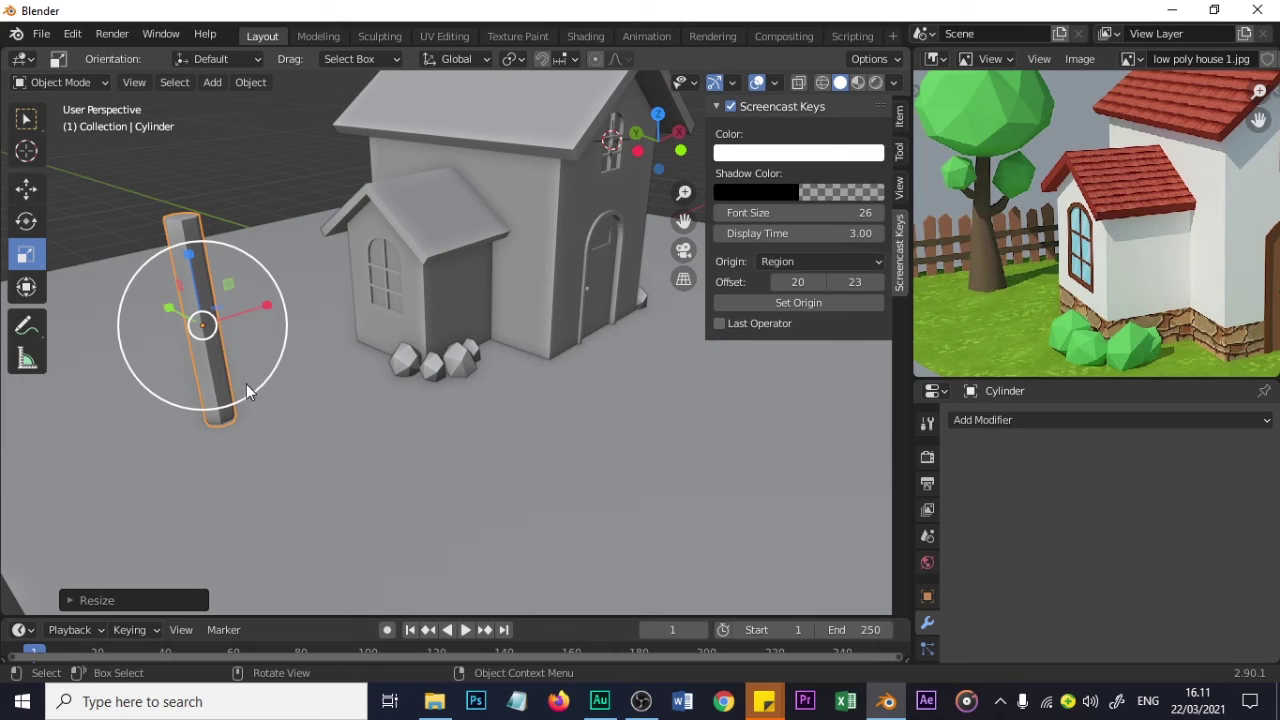
pyautogui.moveTo(219, 306); pyautogui.dragTo(233, 288)
pyautogui.moveTo(222, 329); pyautogui.dragTo(201, 261, button='middle')
# - Select the trunk's top face in Edit Mode and lower it along Z to shorten the trunk
pyautogui.click(60, 82)
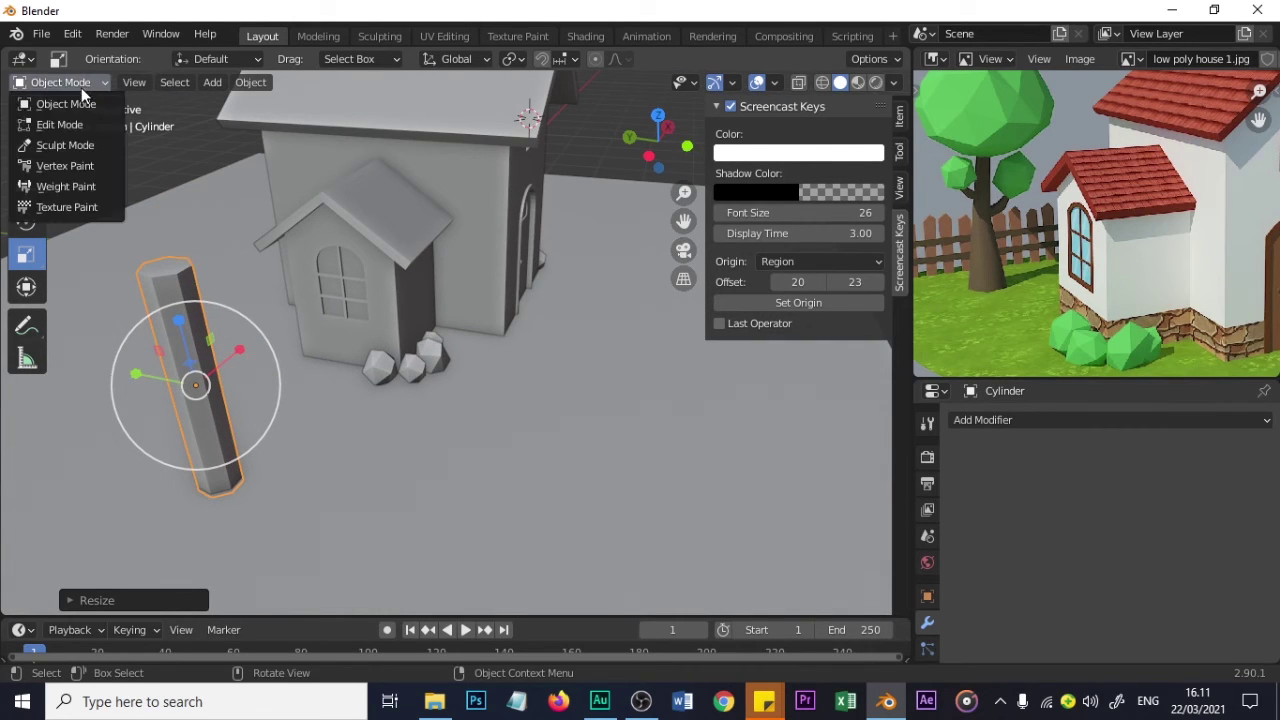
pyautogui.click(60, 118)
pyautogui.click(190, 249)
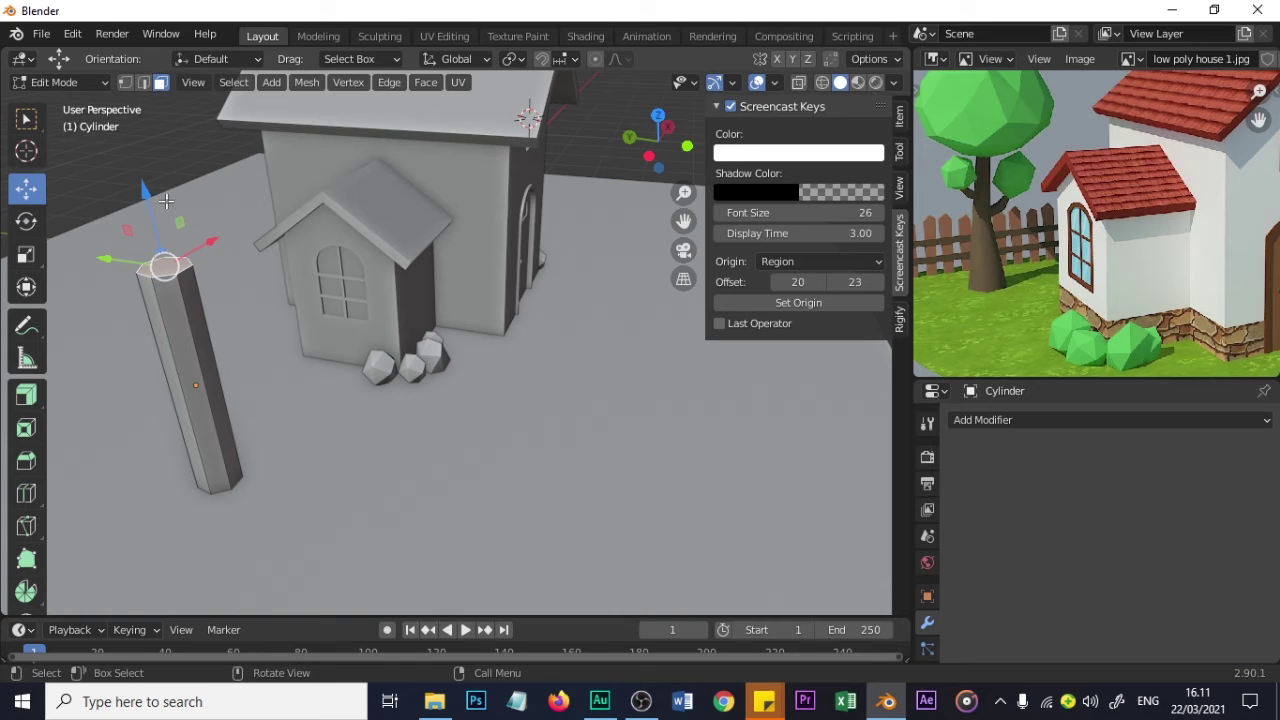
pyautogui.moveTo(147, 212); pyautogui.dragTo(172, 306)
# - Scale the trunk's top face down to taper the trunk, and fine-tune the face's height
pyautogui.press('s')
pyautogui.click(290, 358)
pyautogui.moveTo(250, 424); pyautogui.dragTo(213, 240, button='middle')
pyautogui.moveTo(203, 222); pyautogui.dragTo(203, 232)
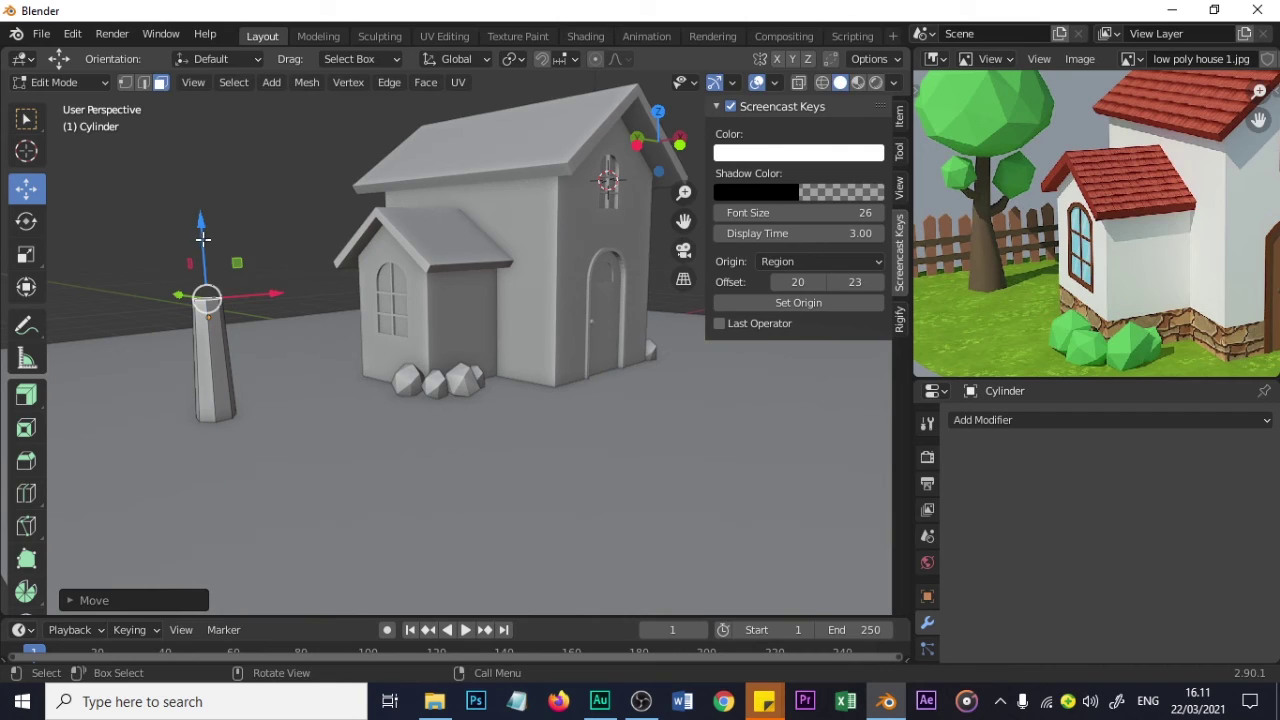
pyautogui.press('s')
pyautogui.click(286, 314)
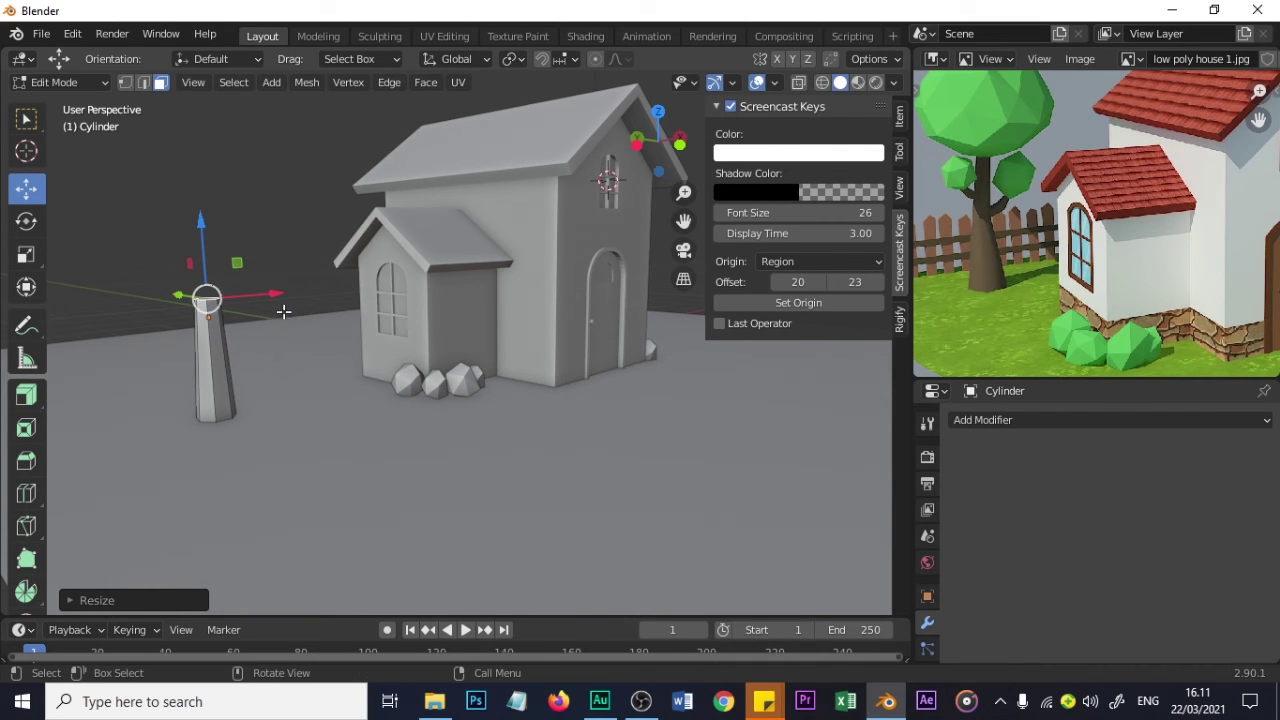
# - Extrude the trunk's top face upward by about 0.85 m
pyautogui.press('e')
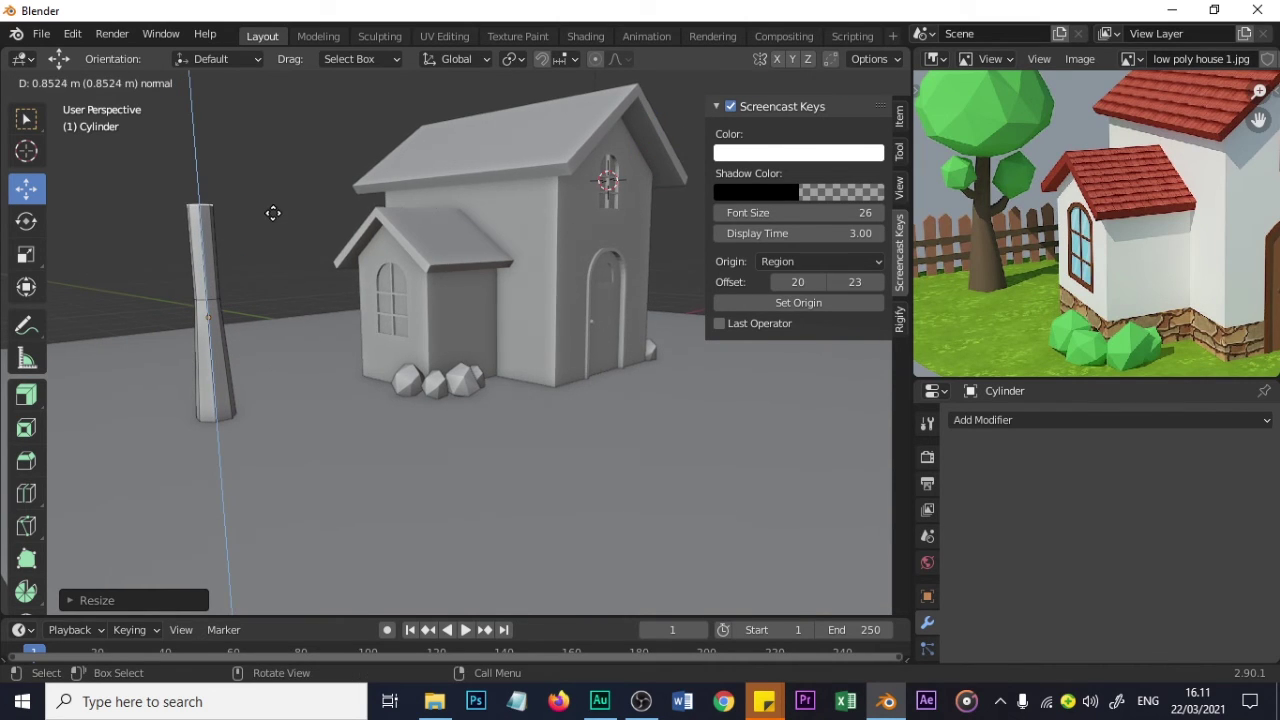
pyautogui.click(273, 213)
pyautogui.moveTo(272, 214); pyautogui.dragTo(252, 210, button='middle')
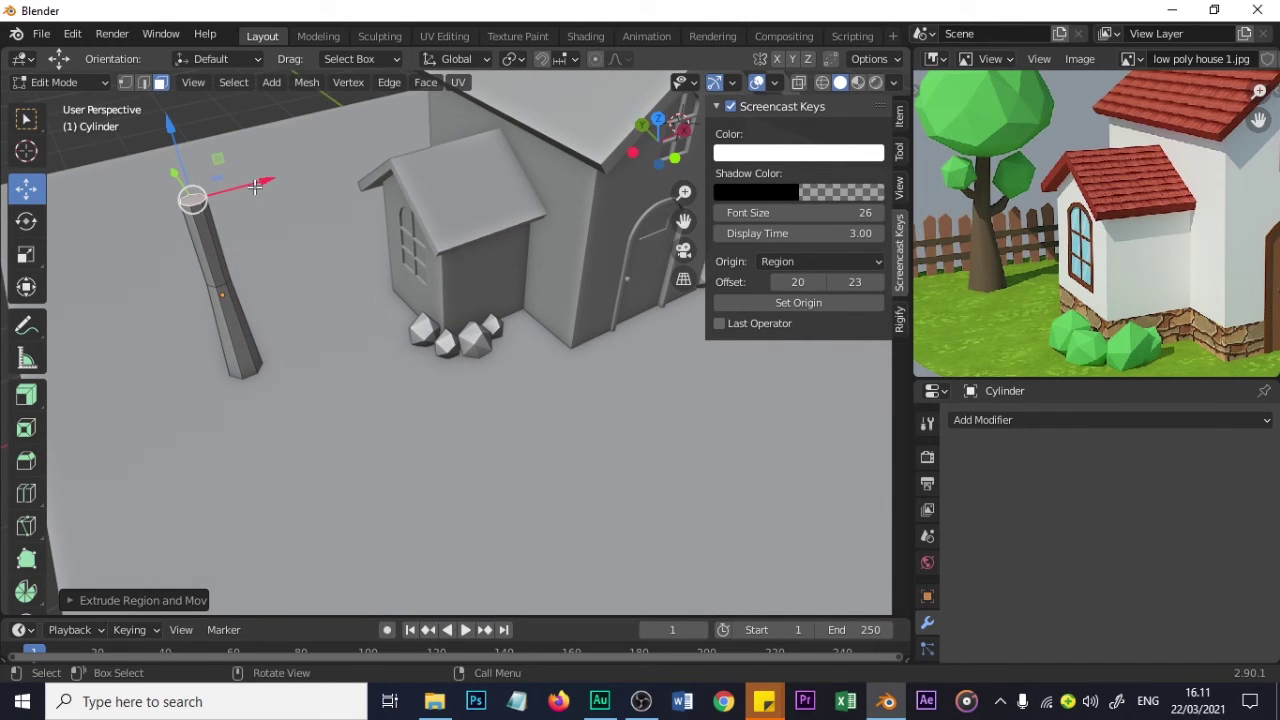
# - Shift the extruded top face sideways to bend the upper trunk and scale the face down to about 0.67
pyautogui.press('g')
pyautogui.click(268, 181)
pyautogui.press('s')
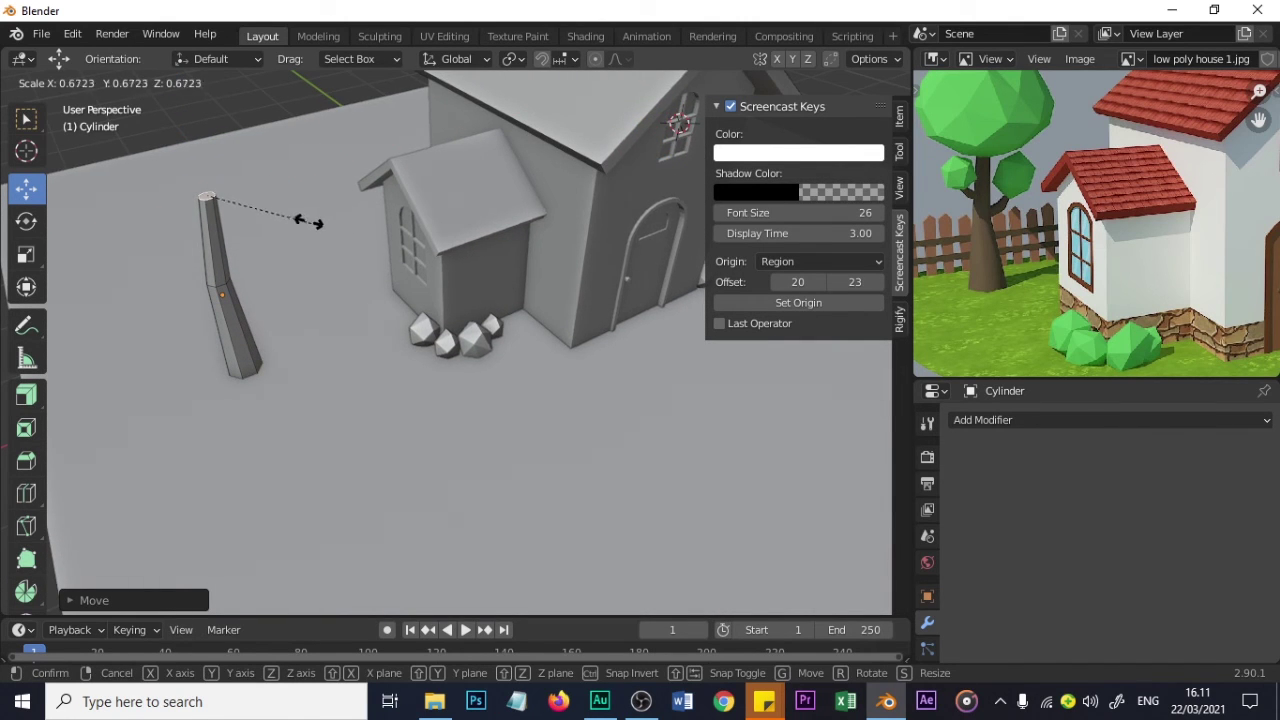
pyautogui.click(313, 220)
pyautogui.moveTo(224, 272); pyautogui.dragTo(260, 282, button='middle')
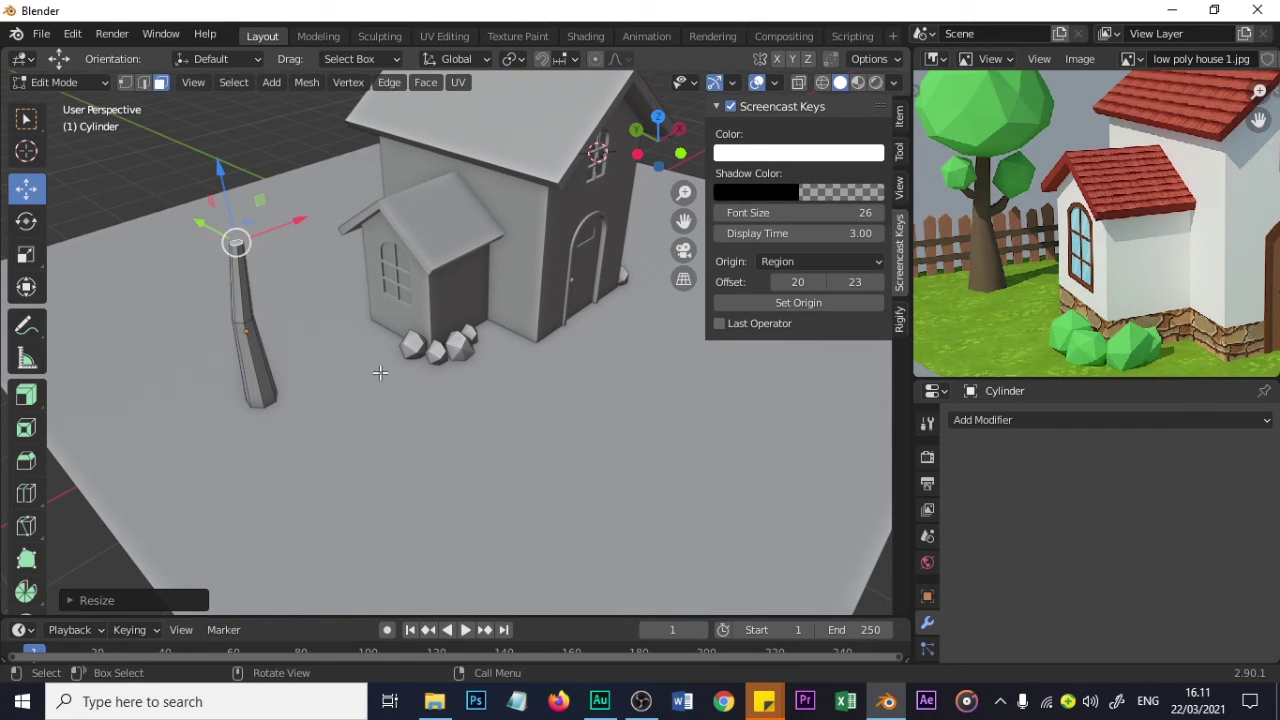
pyautogui.hotkey('shift', 'a')
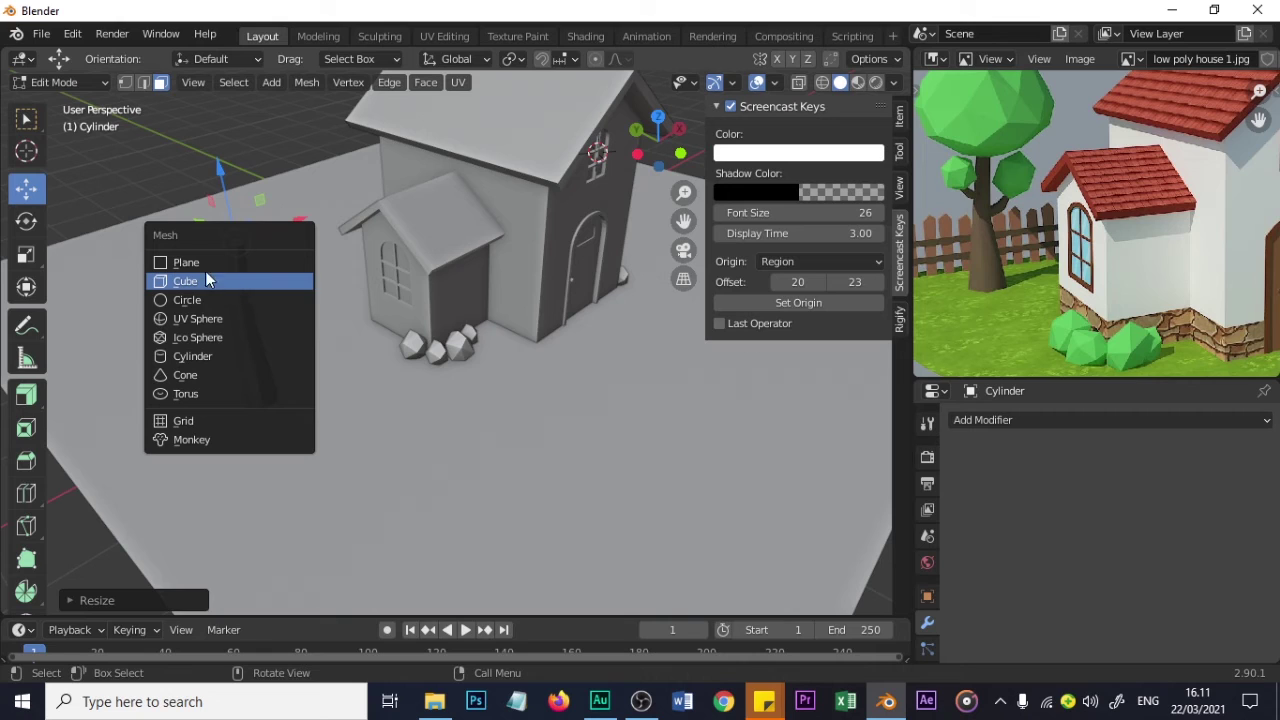
pyautogui.press('Escape')
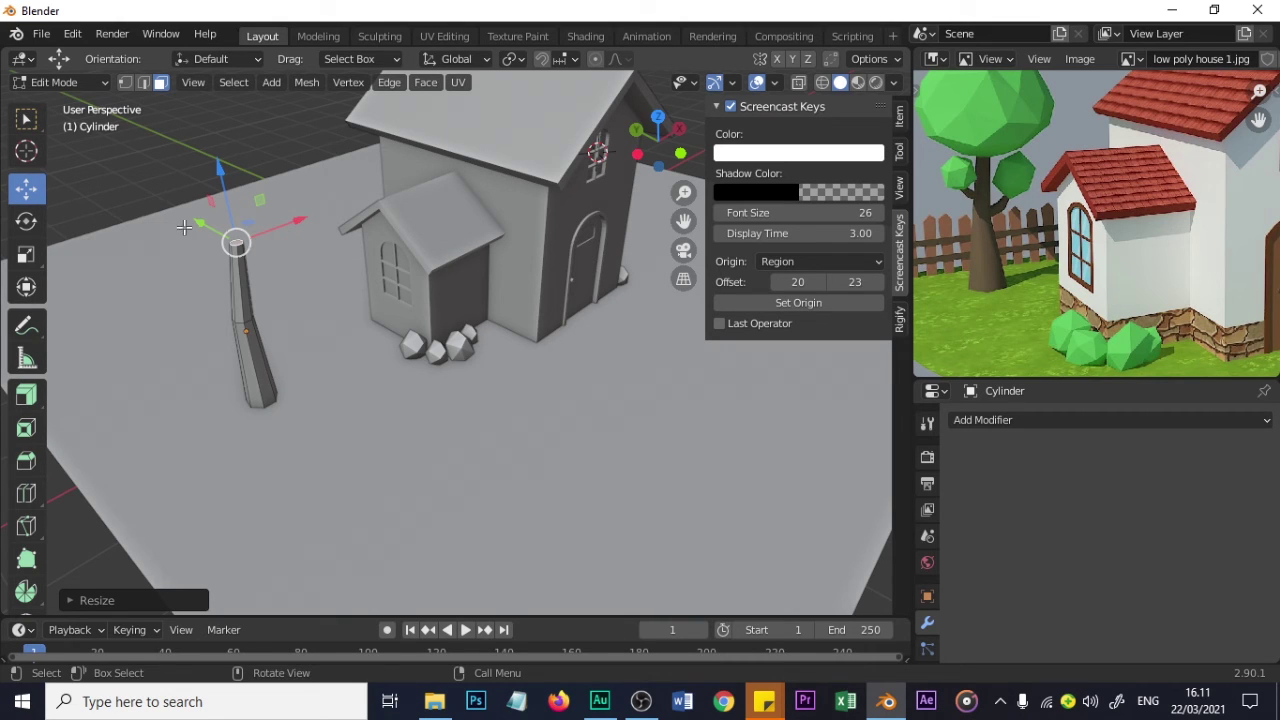
pyautogui.press('`')
pyautogui.press('Escape')
# - Return to Object Mode and add a UV sphere as a separate object for the tree crown
pyautogui.click(84, 83)
pyautogui.click(76, 106)
pyautogui.hotkey('shift', 'a')
pyautogui.moveTo(328, 268)
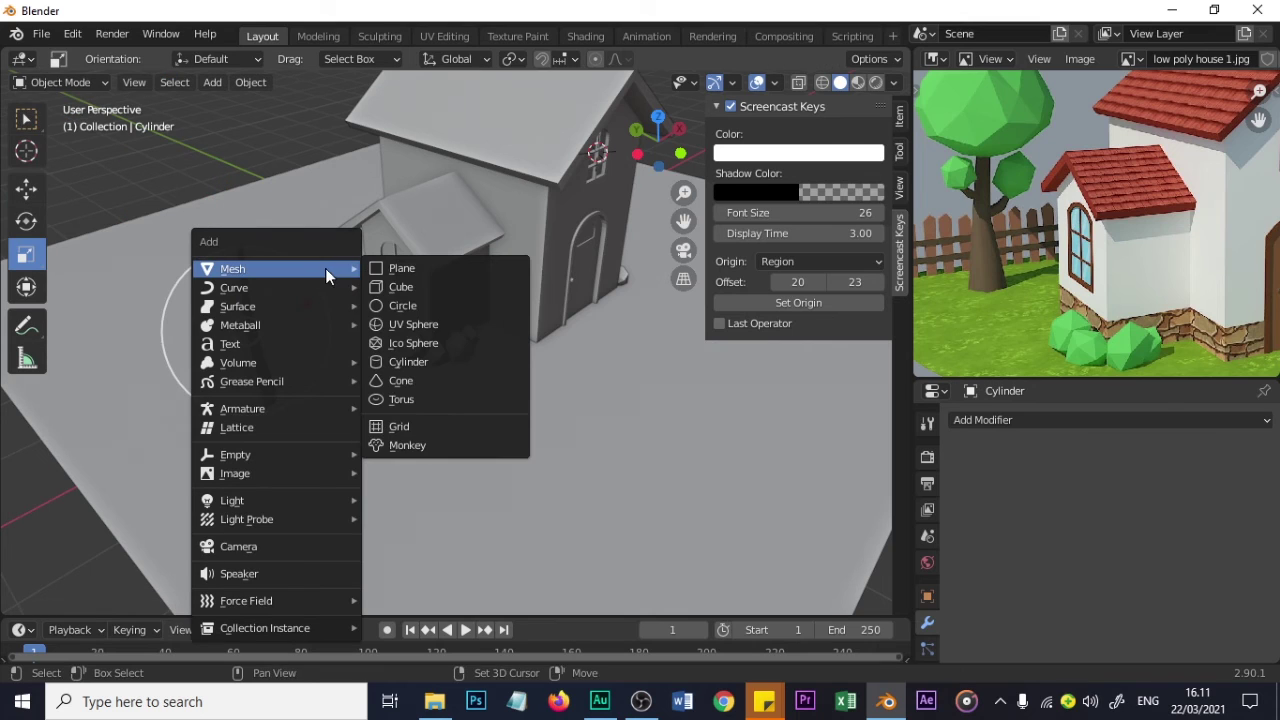
pyautogui.click(412, 324)
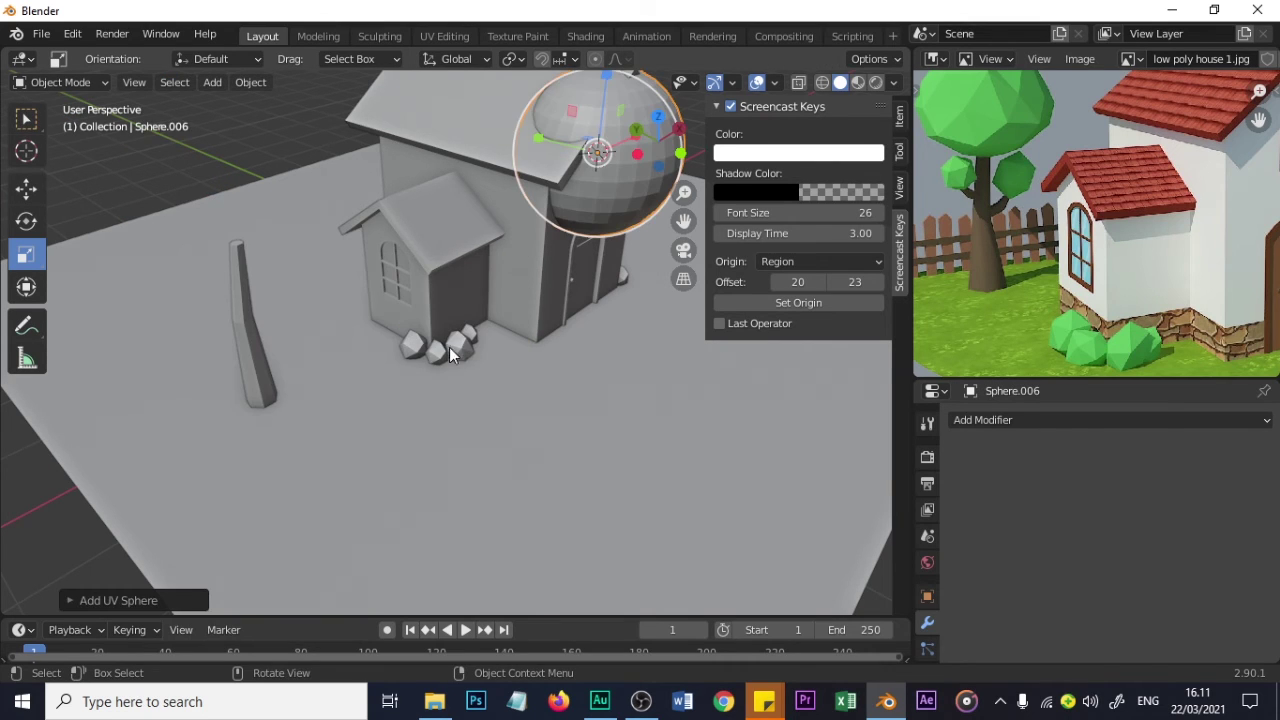
pyautogui.moveTo(597, 147); pyautogui.dragTo(505, 155)
pyautogui.hotkey('ctrl', 'z')
pyautogui.moveTo(597, 155); pyautogui.dragTo(469, 206)
pyautogui.hotkey('ctrl', 'z')
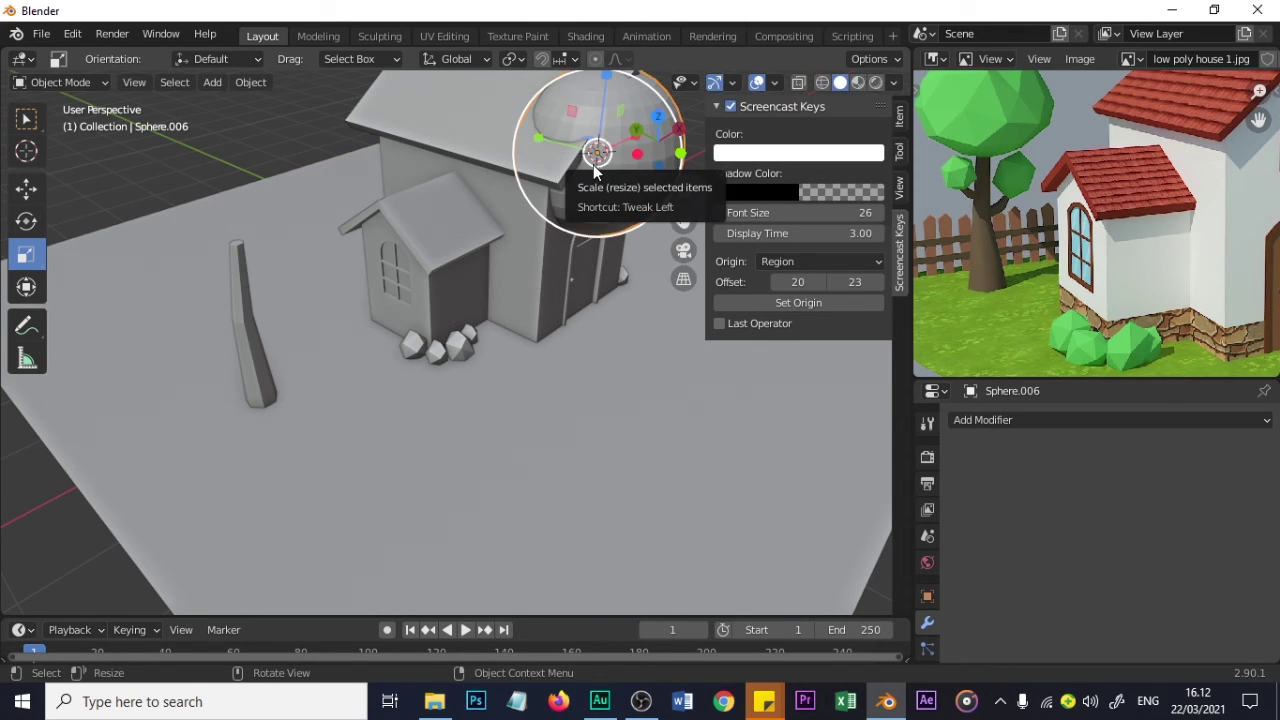
# - Move the sphere along X toward the trunk and give it a Decimate modifier with a ratio of 0.0521
pyautogui.press('g')
pyautogui.press('x')
pyautogui.click(363, 289)
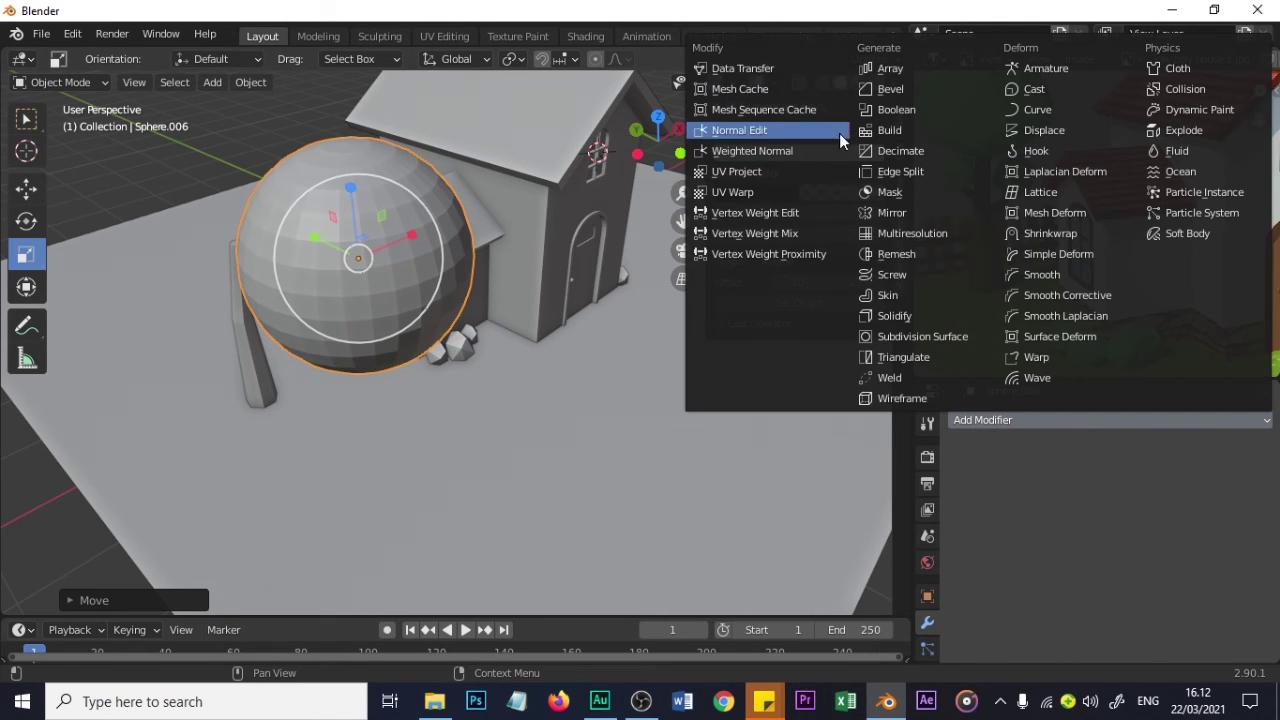
pyautogui.click(902, 151)
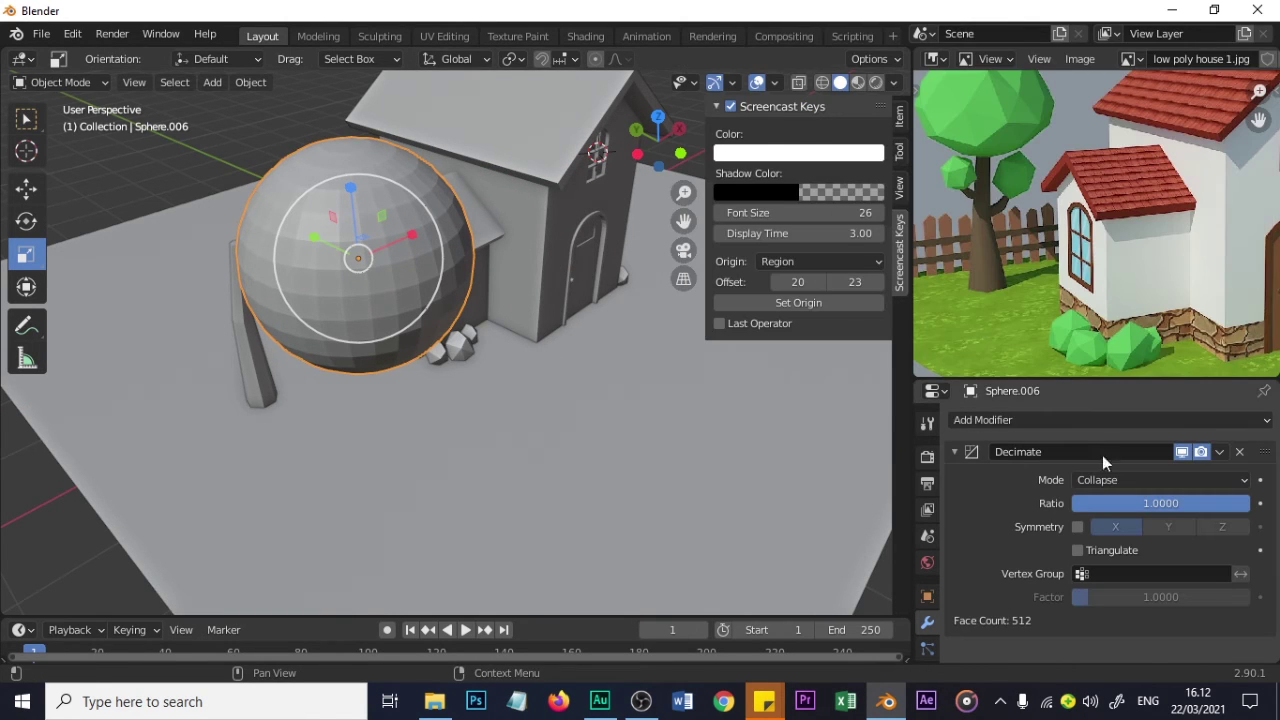
pyautogui.moveTo(1216, 503); pyautogui.dragTo(1092, 503)
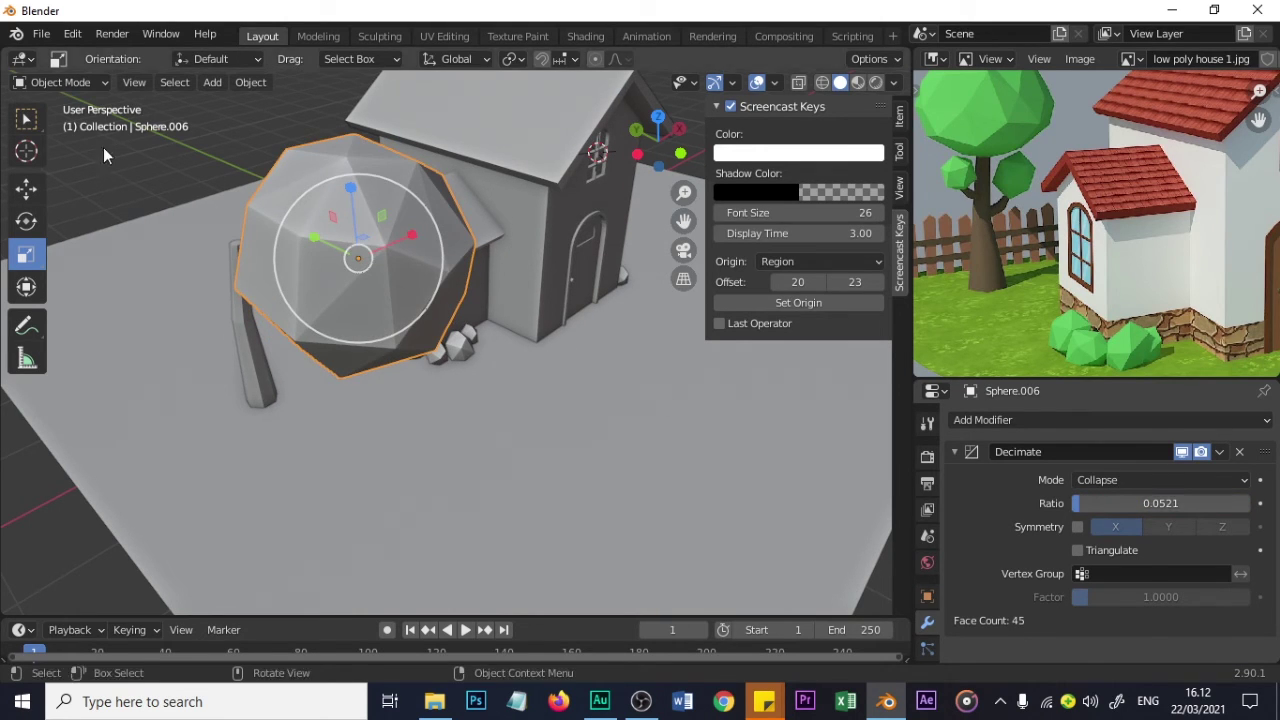
# - Move the decimated sphere onto the top of the trunk, aligning it with the trunk from several sides
pyautogui.click(30, 193)
pyautogui.moveTo(281, 271); pyautogui.dragTo(357, 276, button='middle')
pyautogui.moveTo(348, 265); pyautogui.dragTo(152, 198)
pyautogui.moveTo(393, 293); pyautogui.dragTo(293, 218, button='middle')
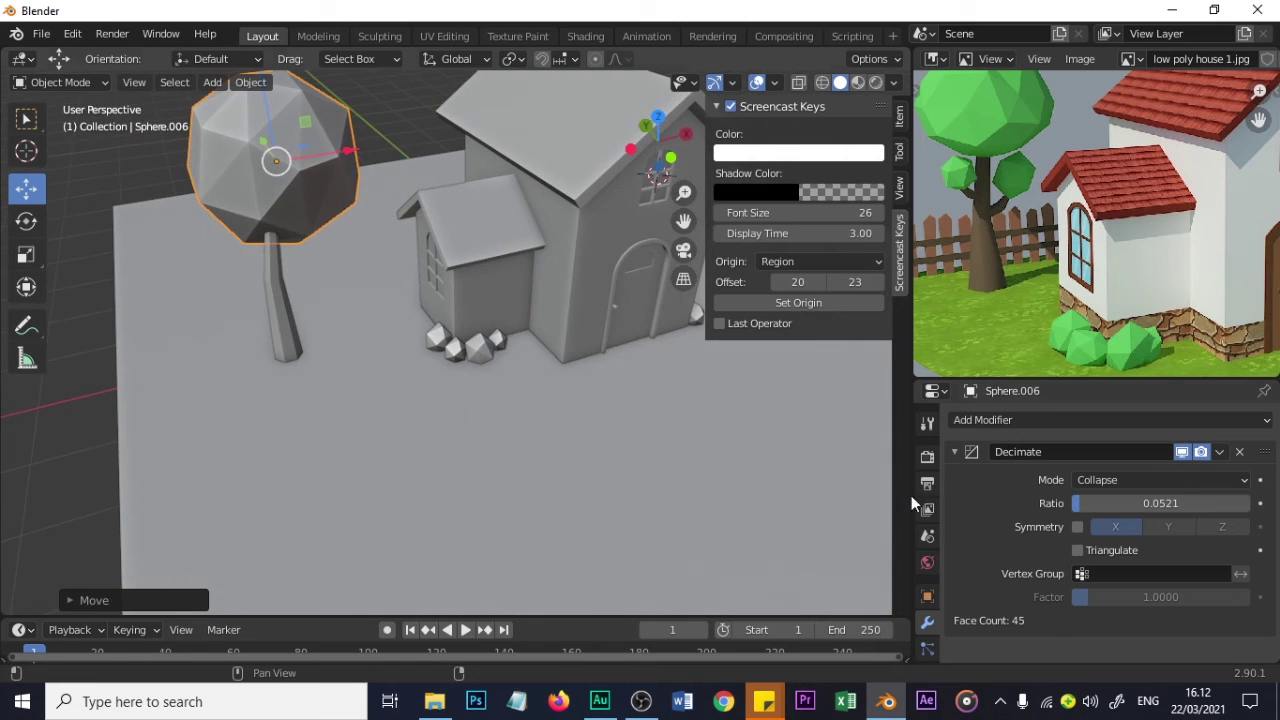
pyautogui.moveTo(297, 279); pyautogui.dragTo(392, 261, button='middle')
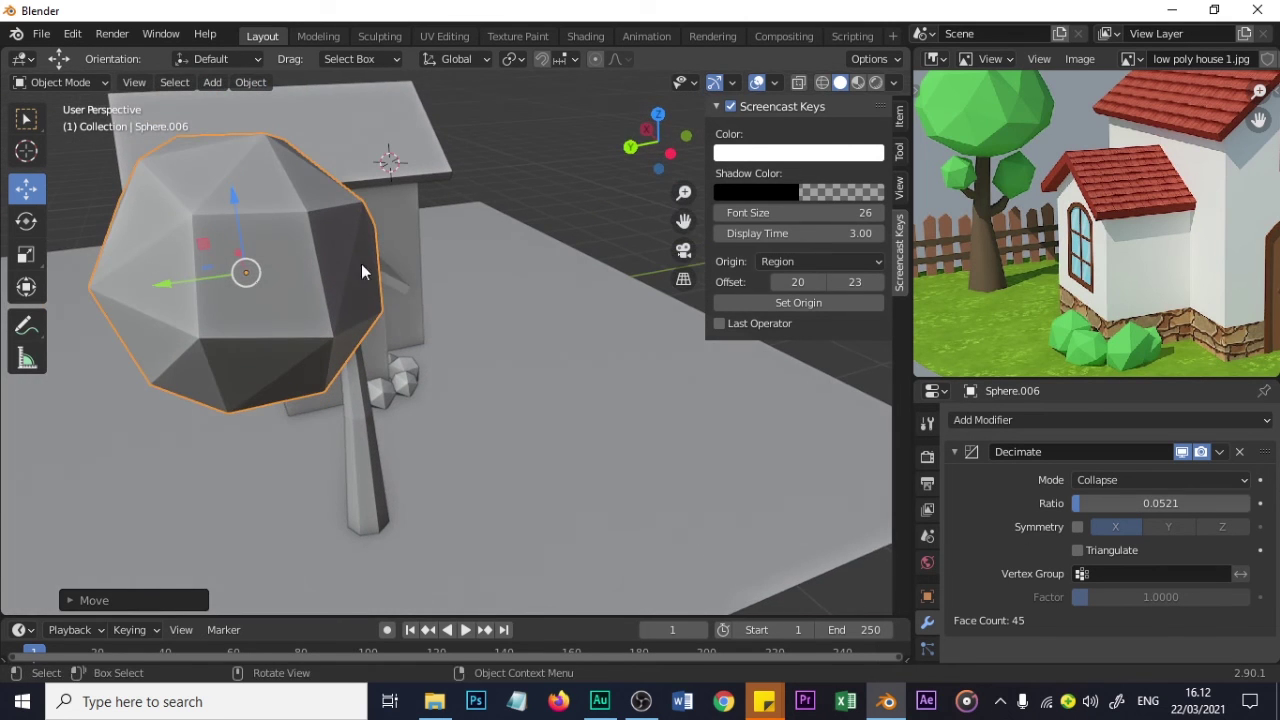
pyautogui.moveTo(191, 280); pyautogui.dragTo(330, 286, button='middle')
# - Scale the crown sphere down to suit the trunk
pyautogui.press('s')
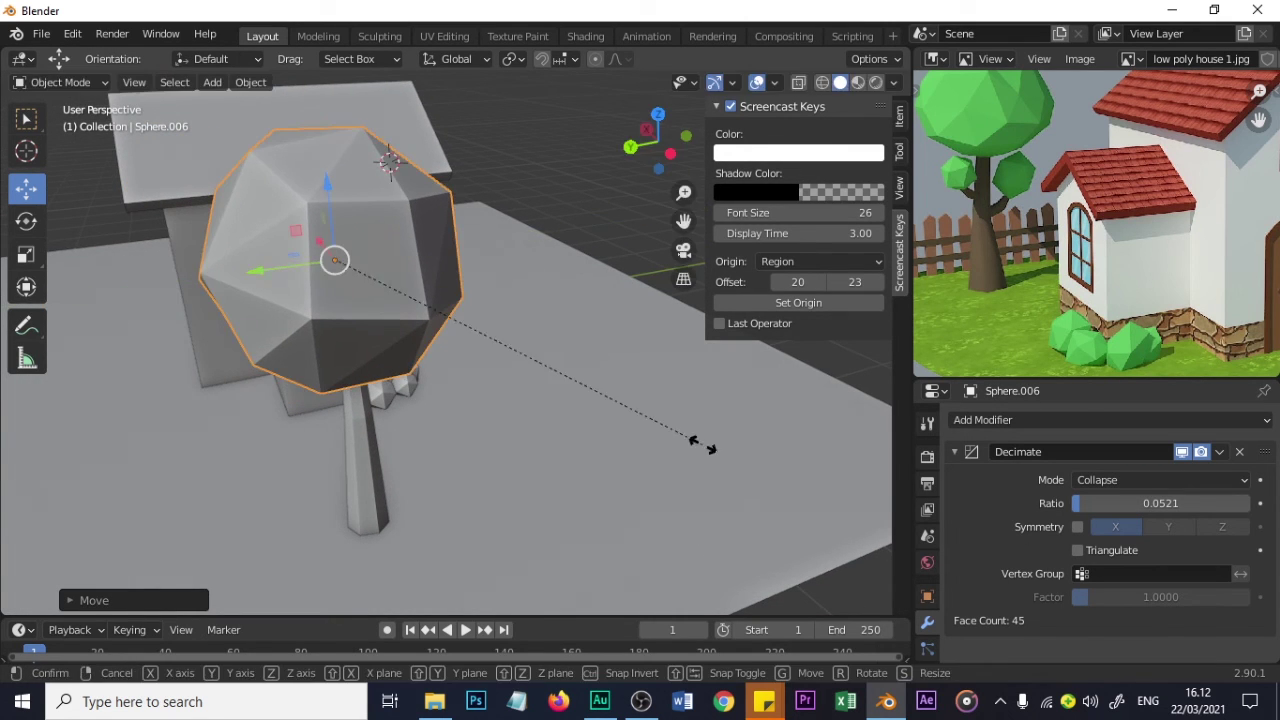
pyautogui.click(590, 392)
pyautogui.moveTo(603, 394); pyautogui.dragTo(429, 396, button='middle')
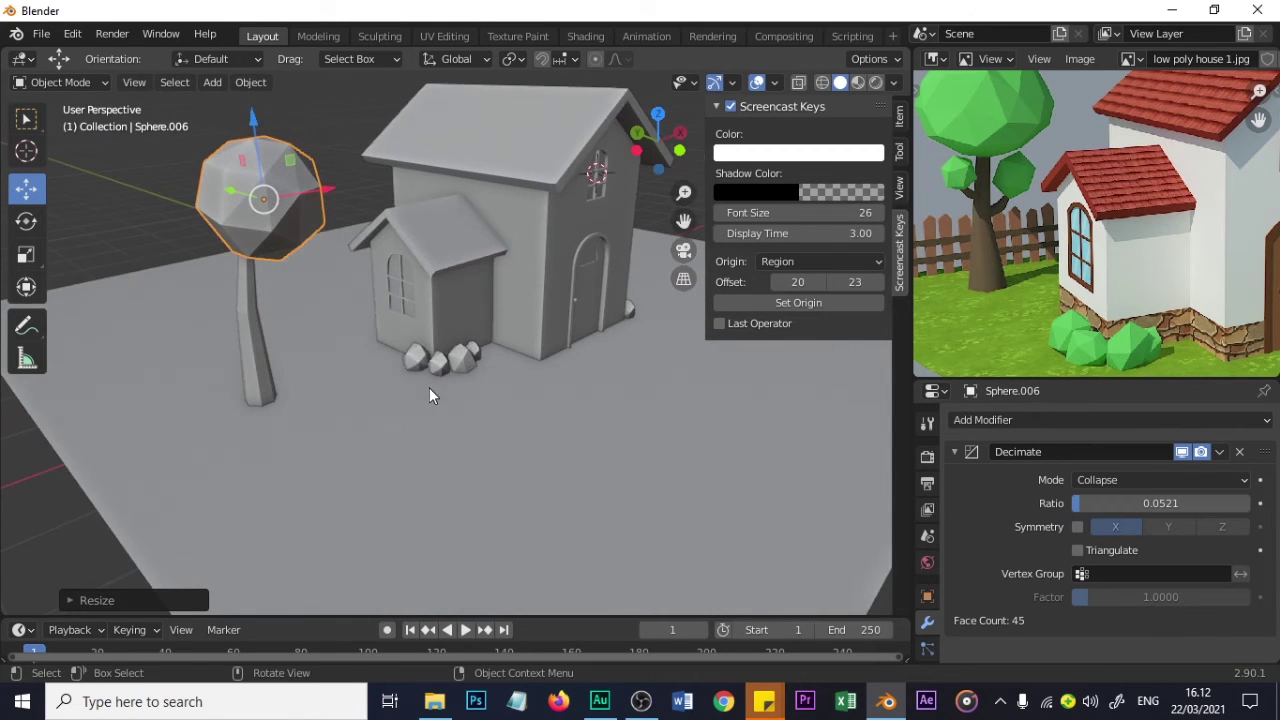
# - Nudge the crown sphere into place over the trunk top and adjust its scale
pyautogui.press('g')
pyautogui.click(304, 197)
pyautogui.moveTo(304, 197); pyautogui.dragTo(323, 295, button='middle')
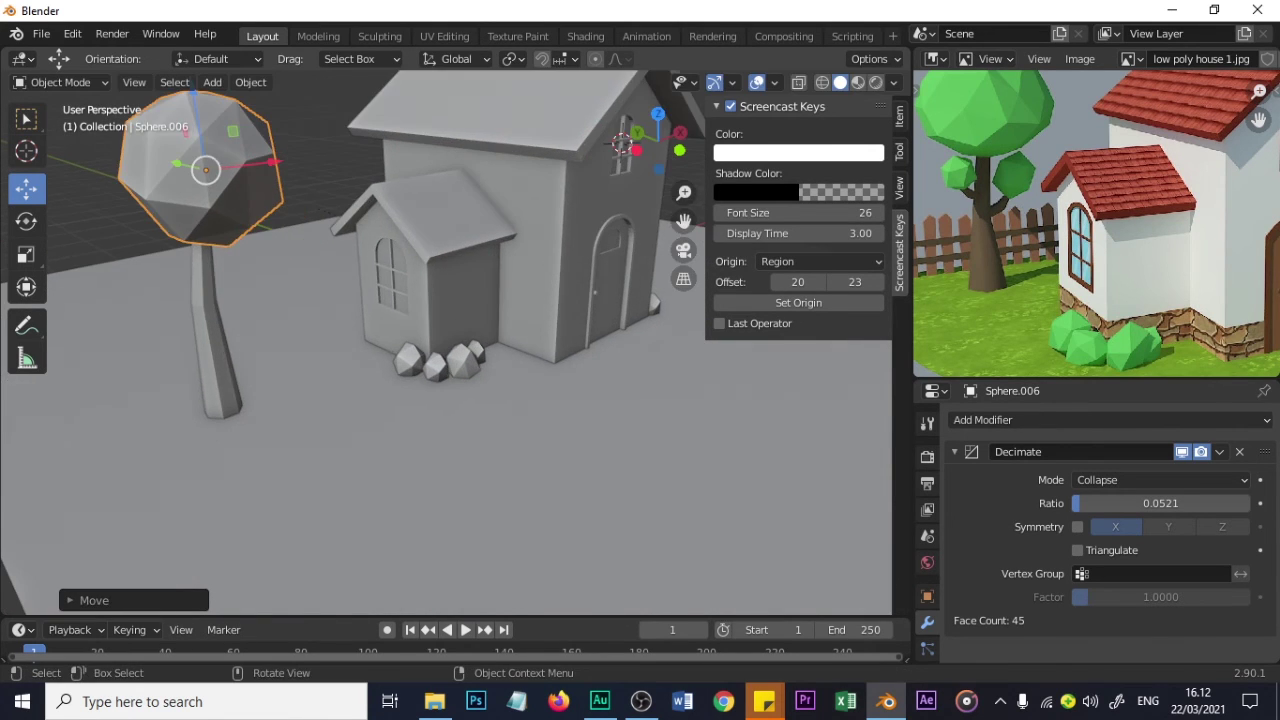
pyautogui.press('s')
pyautogui.click(317, 234)
pyautogui.moveTo(317, 234); pyautogui.dragTo(337, 255, button='middle')
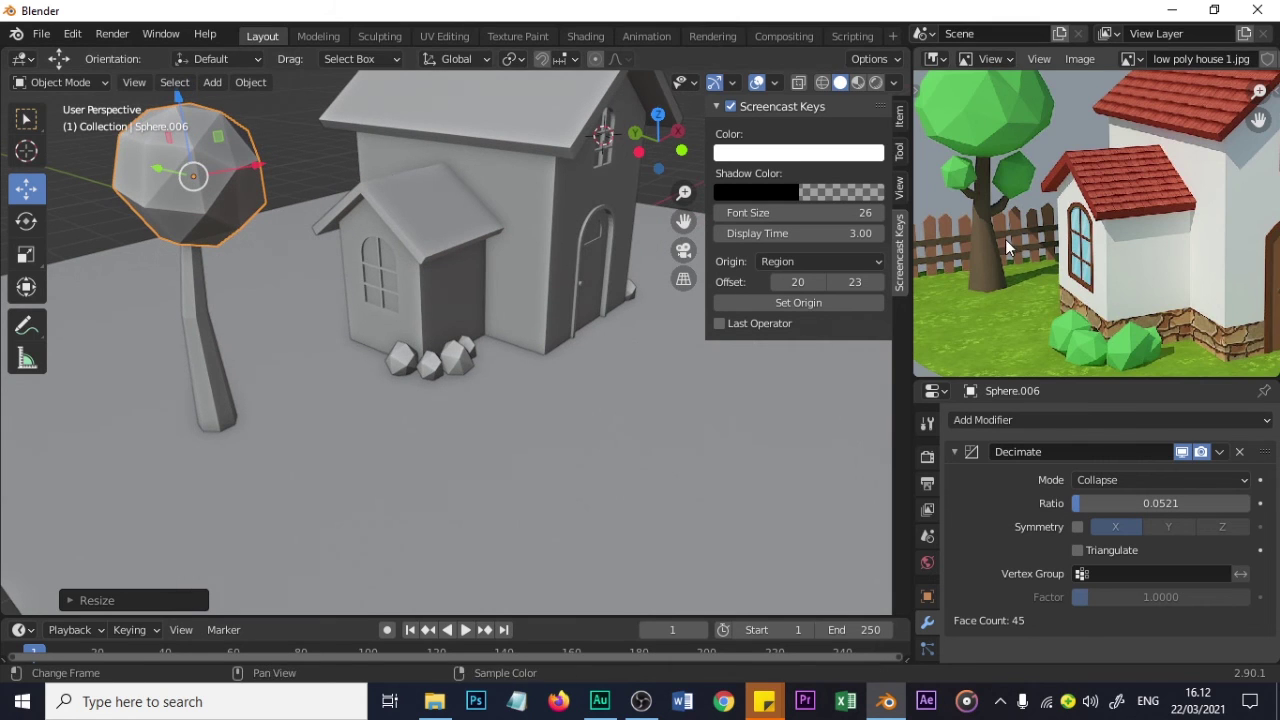
# - Enlarge the crown sphere slightly to match the reference tree and raise it along Z on the trunk
pyautogui.scroll(-2, 1005, 240)
pyautogui.press('s')
pyautogui.click(400, 266)
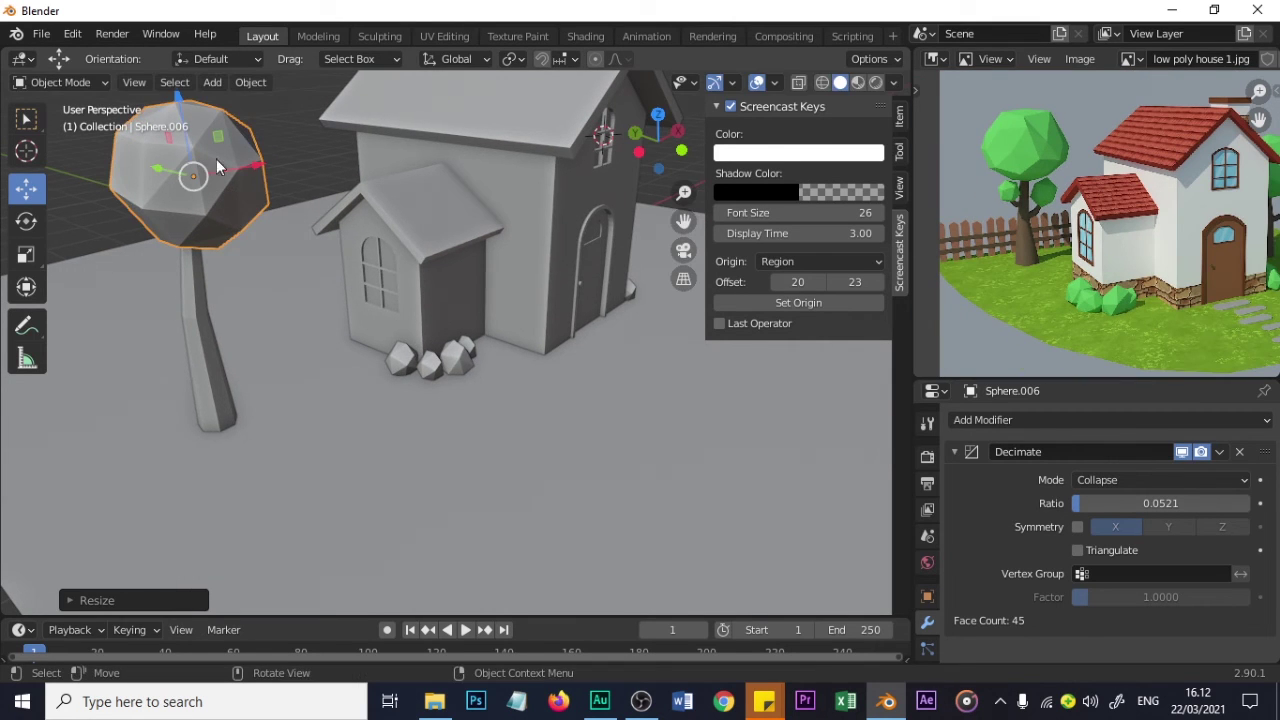
pyautogui.moveTo(183, 104); pyautogui.dragTo(184, 88)
pyautogui.moveTo(272, 300); pyautogui.dragTo(227, 292, button='middle')
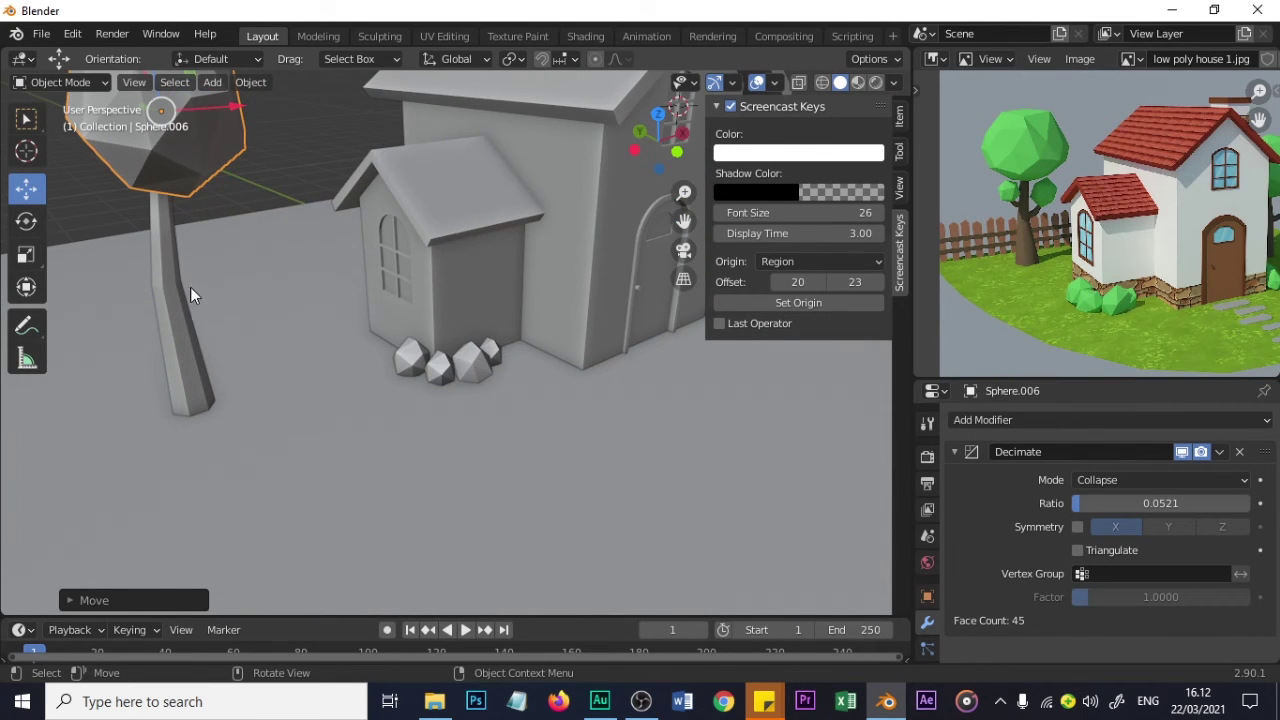
# - Duplicate the trunk beside the original and scale the copy down to branch size
pyautogui.click(167, 261)
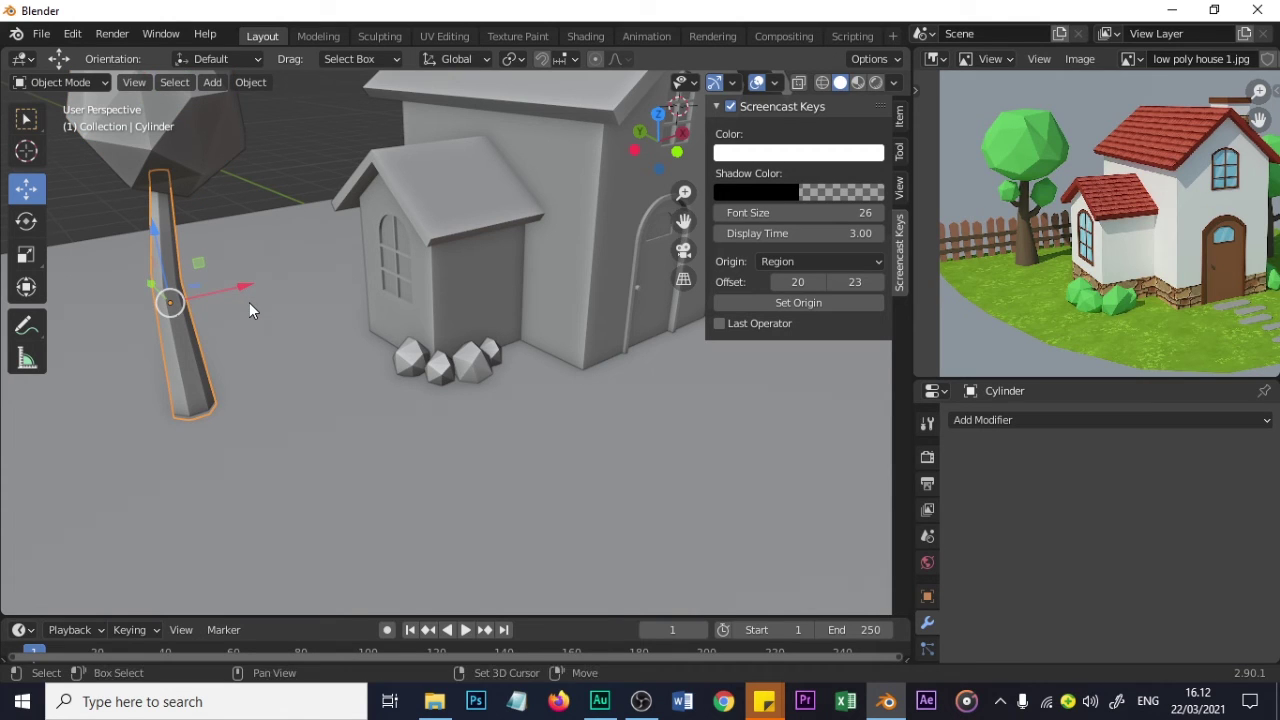
pyautogui.hotkey('shift', 'd')
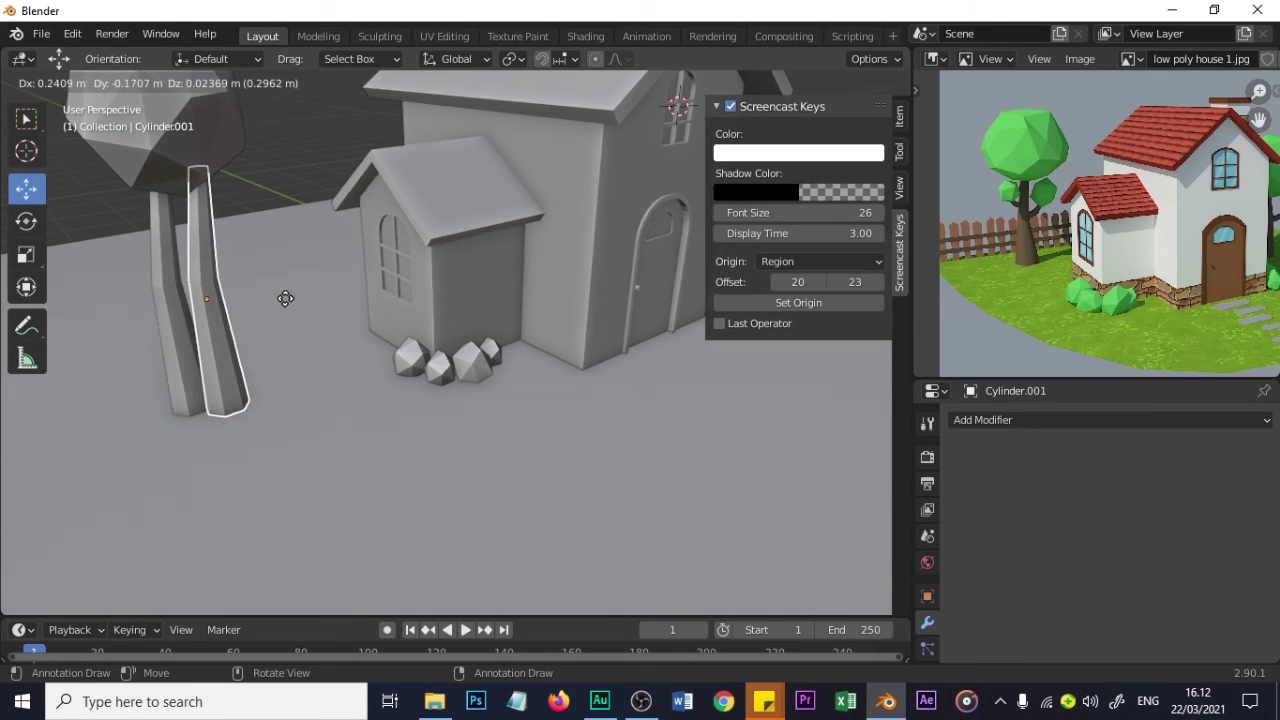
pyautogui.click(320, 296)
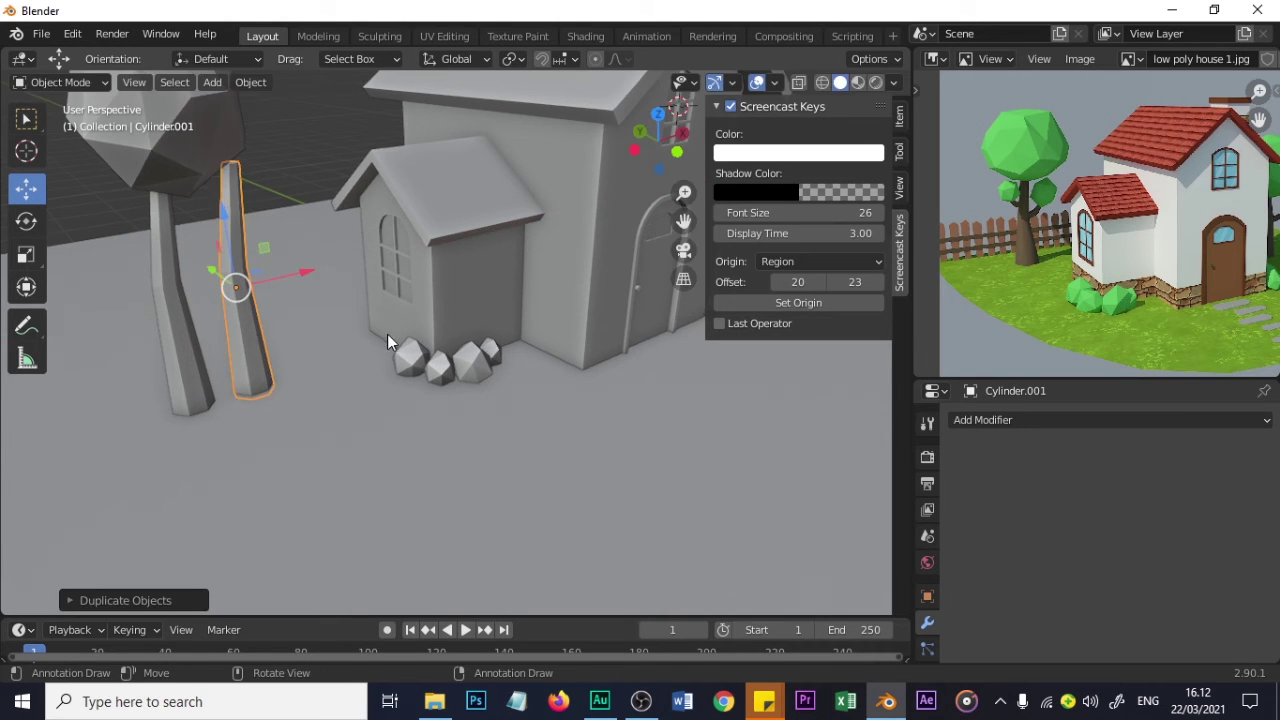
pyautogui.press('s')
pyautogui.click(293, 288)
# - Rotate the small trunk copy about the X axis so that it leans over like a branch
pyautogui.moveTo(293, 288); pyautogui.dragTo(93, 266, button='middle')
pyautogui.click(26, 287)
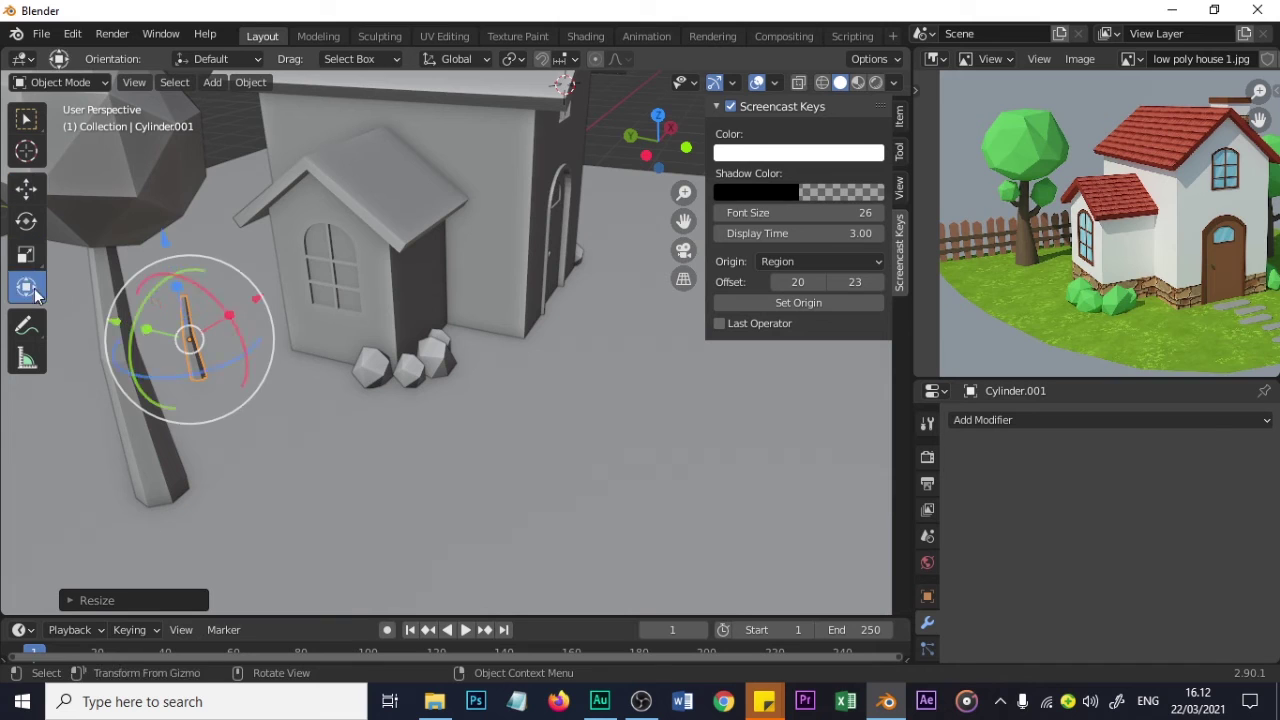
pyautogui.moveTo(235, 315); pyautogui.dragTo(338, 383)
pyautogui.moveTo(338, 383); pyautogui.dragTo(344, 325, button='middle')
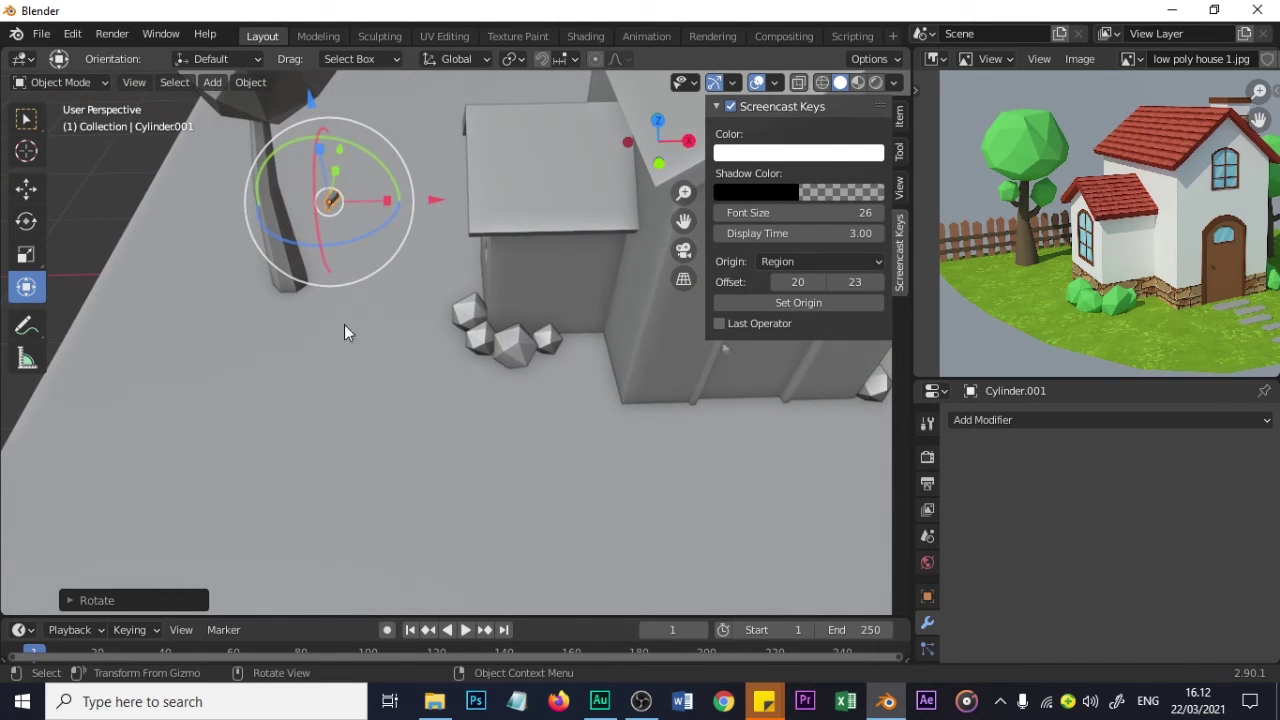
# - Move the branch along X and Y up against the lower half of the trunk
pyautogui.click(28, 190)
pyautogui.moveTo(388, 196); pyautogui.dragTo(317, 205)
pyautogui.moveTo(317, 205); pyautogui.dragTo(294, 254, button='middle')
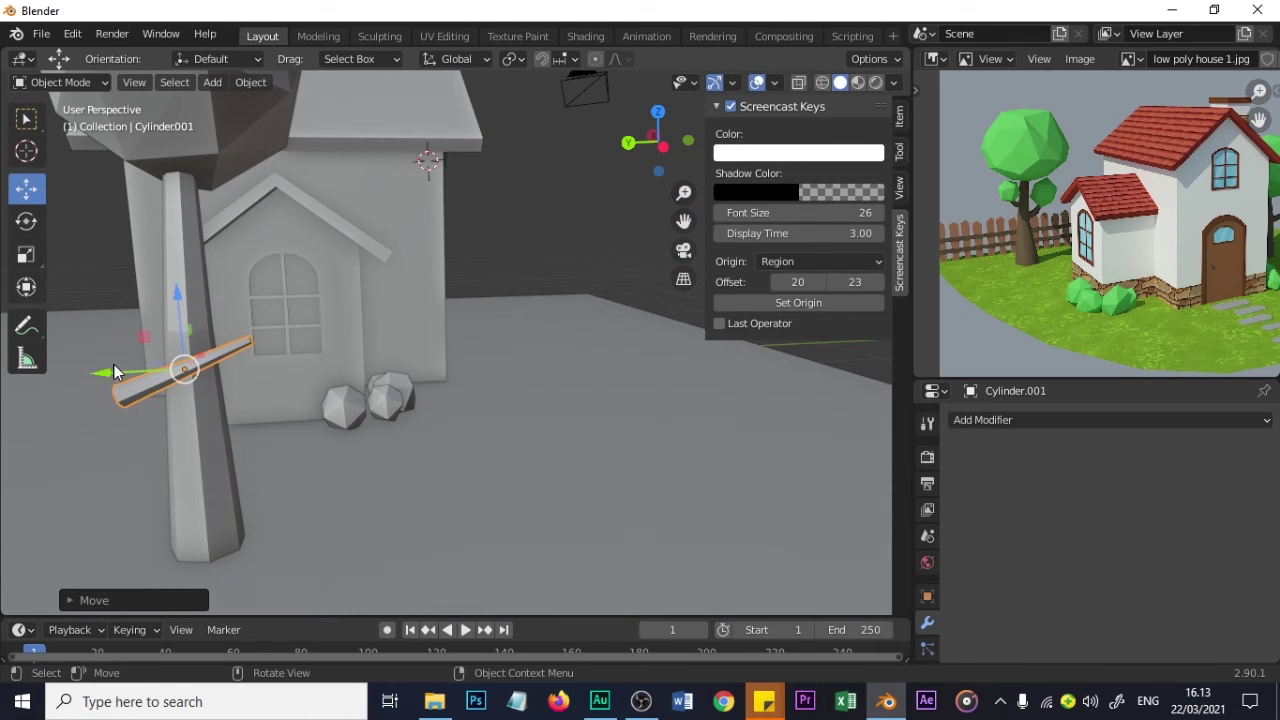
pyautogui.moveTo(114, 372); pyautogui.dragTo(192, 372)
pyautogui.moveTo(248, 374); pyautogui.dragTo(202, 464, button='middle')
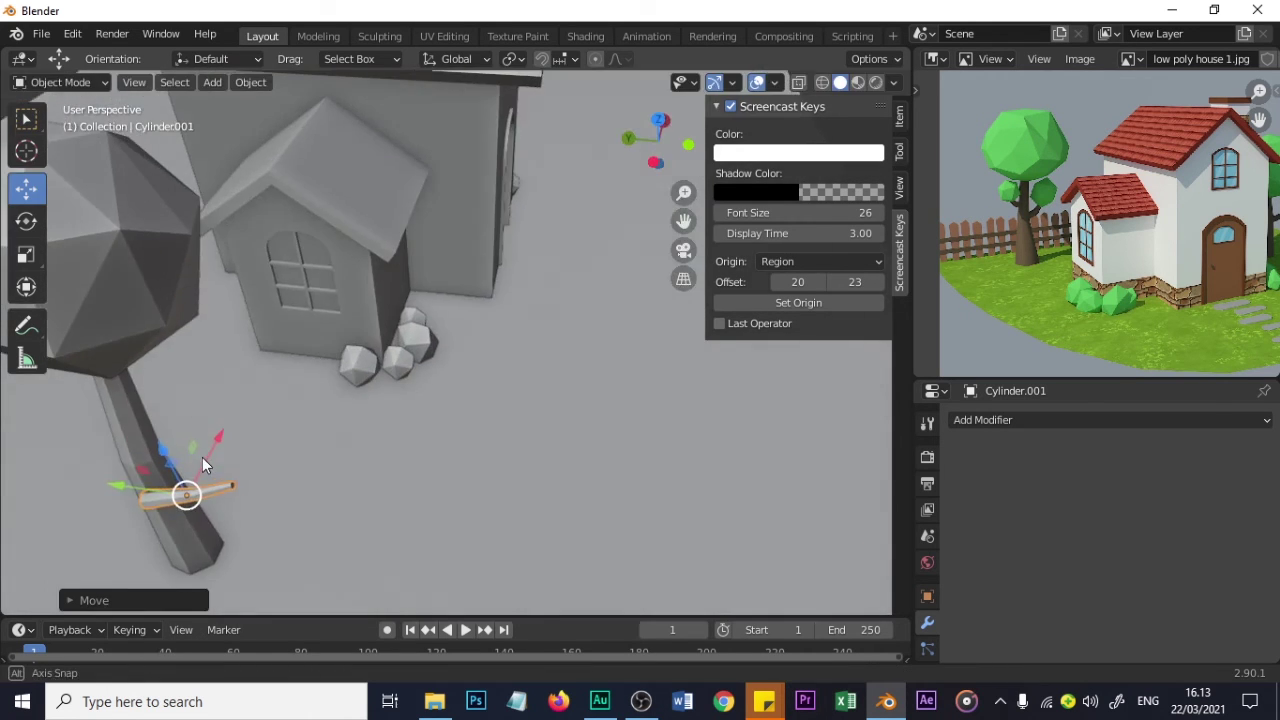
pyautogui.moveTo(214, 441); pyautogui.dragTo(237, 417)
pyautogui.moveTo(256, 462); pyautogui.dragTo(218, 417, button='middle')
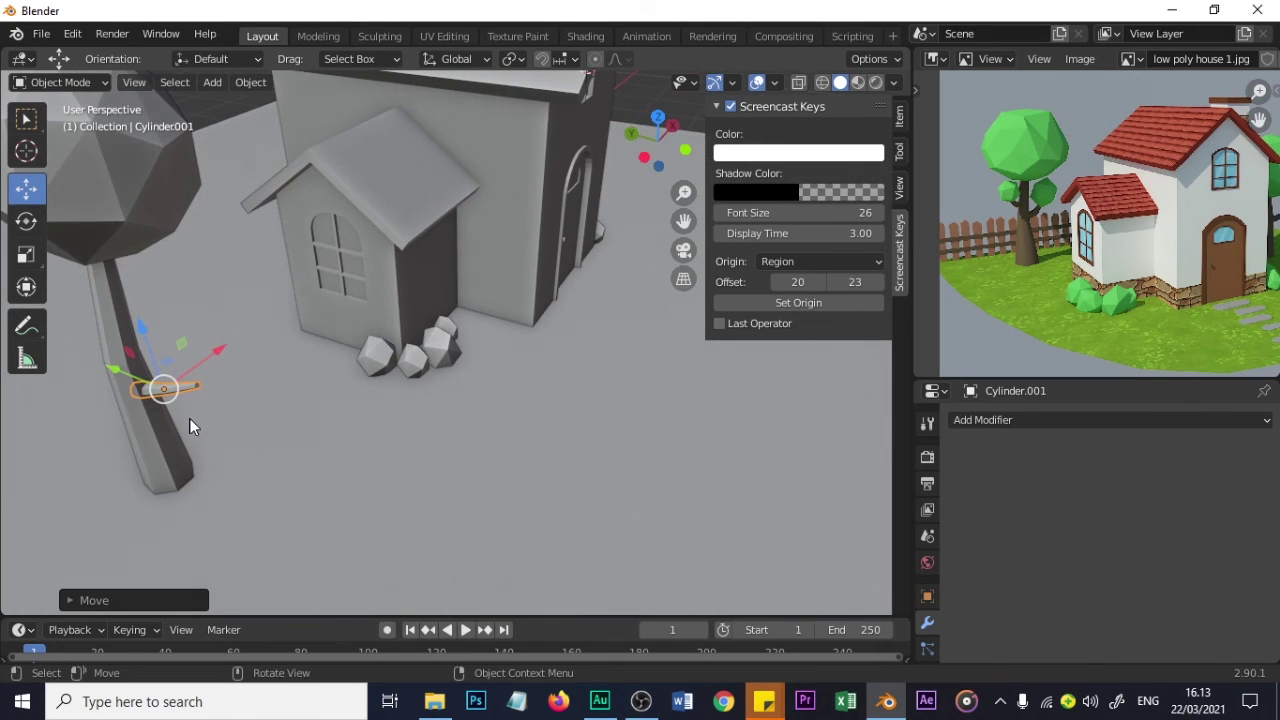
# - Rotate the branch to point toward the house and shift it so its thick end meets the trunk, raised along Z
pyautogui.click(27, 228)
pyautogui.moveTo(165, 434); pyautogui.dragTo(241, 331)
pyautogui.click(27, 188)
pyautogui.moveTo(158, 347); pyautogui.dragTo(130, 338)
pyautogui.moveTo(231, 408); pyautogui.dragTo(258, 270, button='middle')
pyautogui.moveTo(260, 249); pyautogui.dragTo(258, 234)
pyautogui.scroll(2, 300, 266)
pyautogui.keyDown('shift'); pyautogui.moveTo(300, 266); pyautogui.dragTo(283, 246, button='middle'); pyautogui.keyUp('shift')
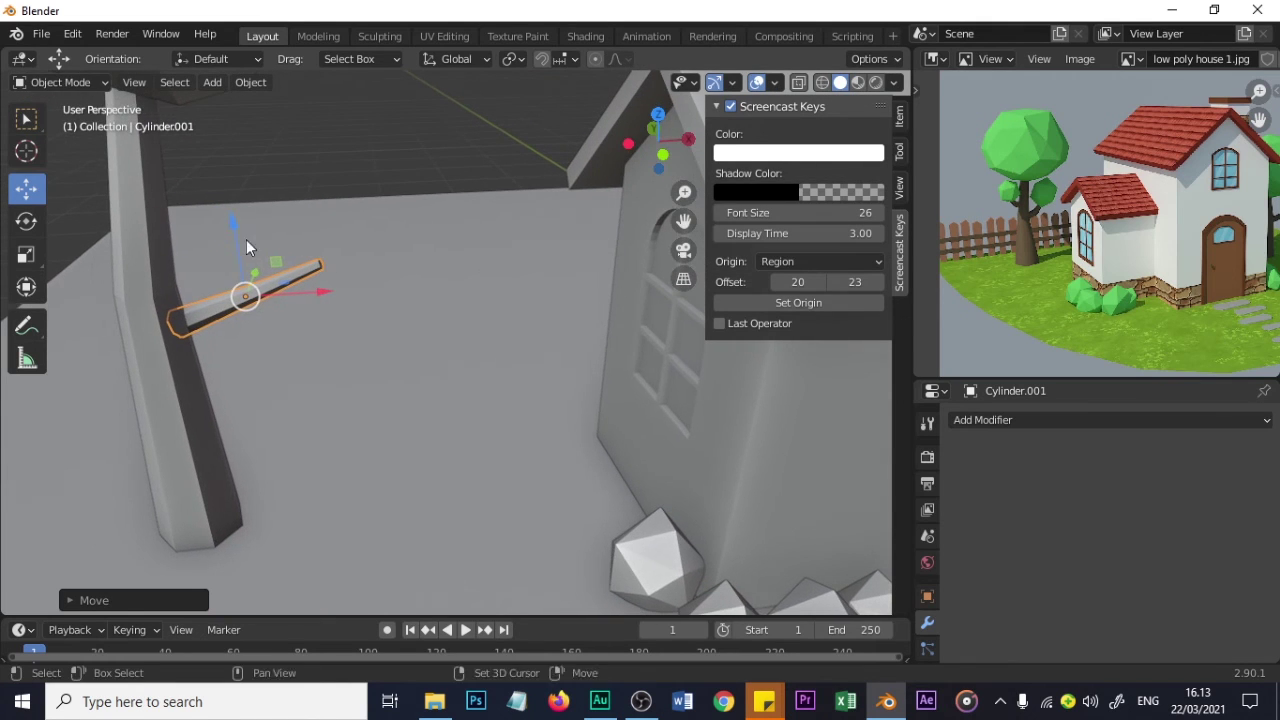
# - In Edit Mode, bend the branch's thin end upward by moving and rotating its tip face
pyautogui.press('Tab')
pyautogui.moveTo(310, 213); pyautogui.dragTo(297, 179)
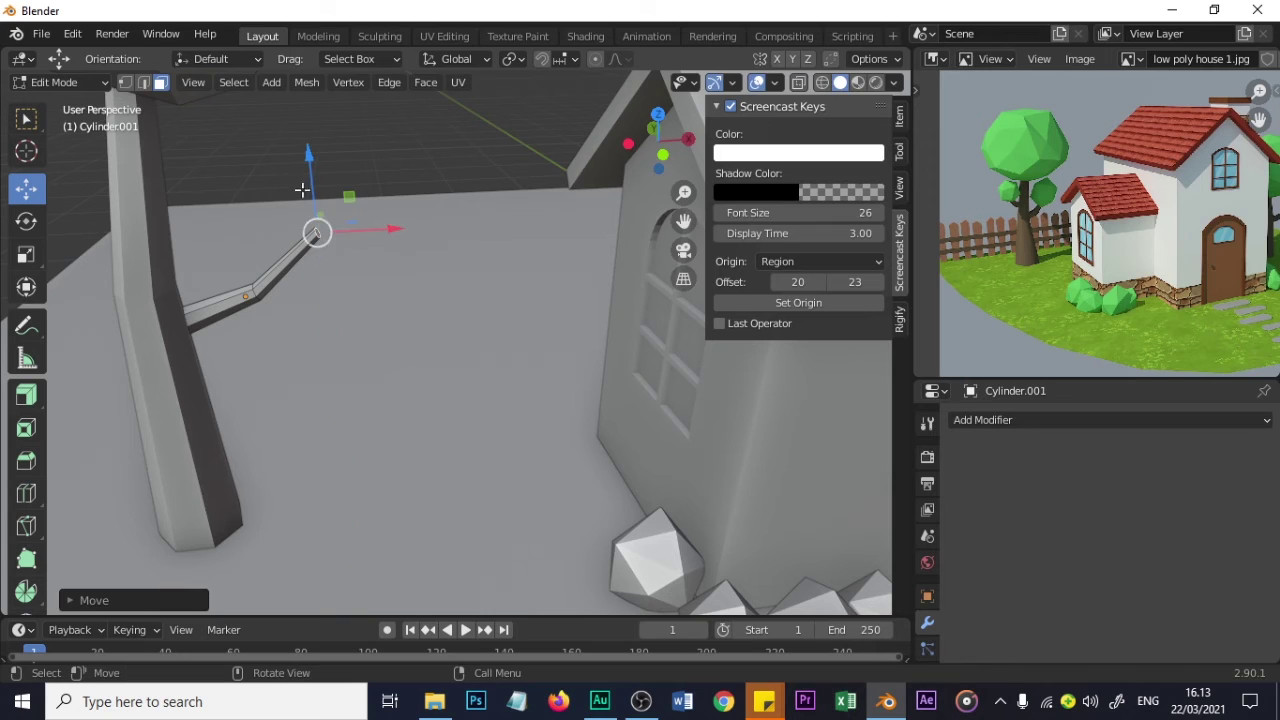
pyautogui.press('g')
pyautogui.click(320, 231)
pyautogui.press('r')
pyautogui.click(345, 189)
pyautogui.press('g')
pyautogui.click(328, 231)
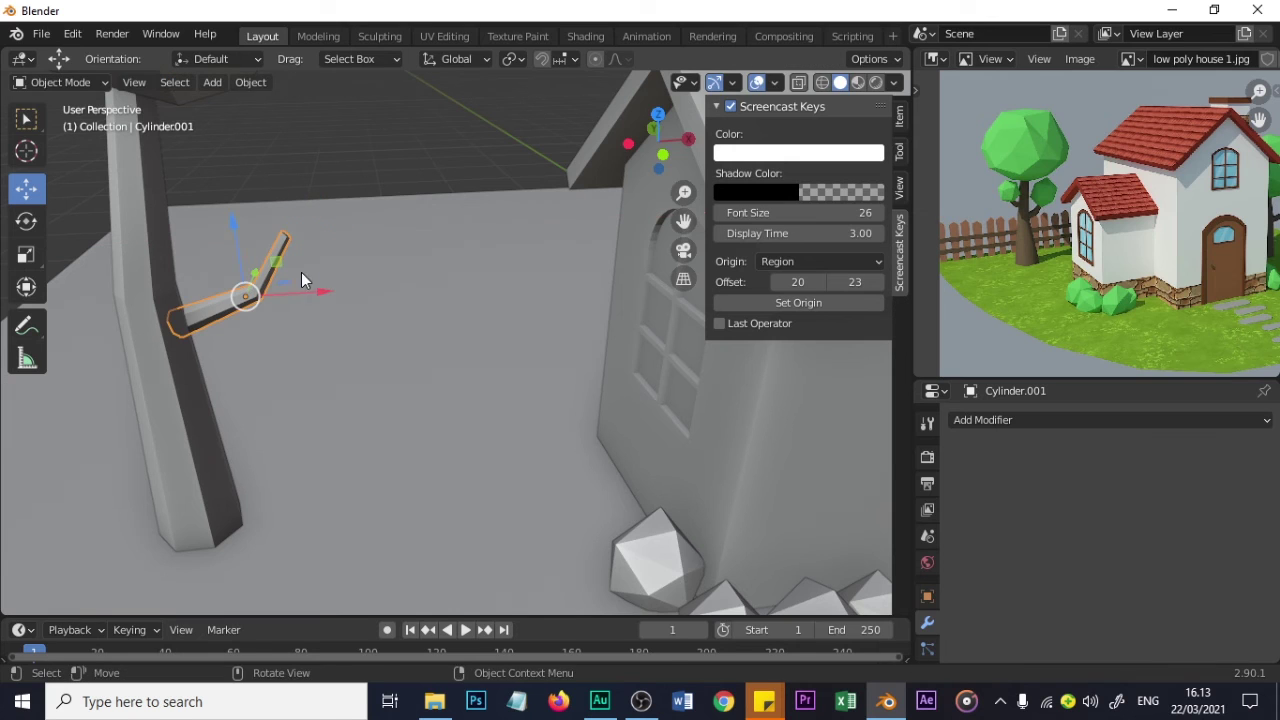
# - Return to Object Mode, push the bent branch into the trunk and adjust its scale
pyautogui.press('Tab')
pyautogui.press('g')
pyautogui.click(261, 250)
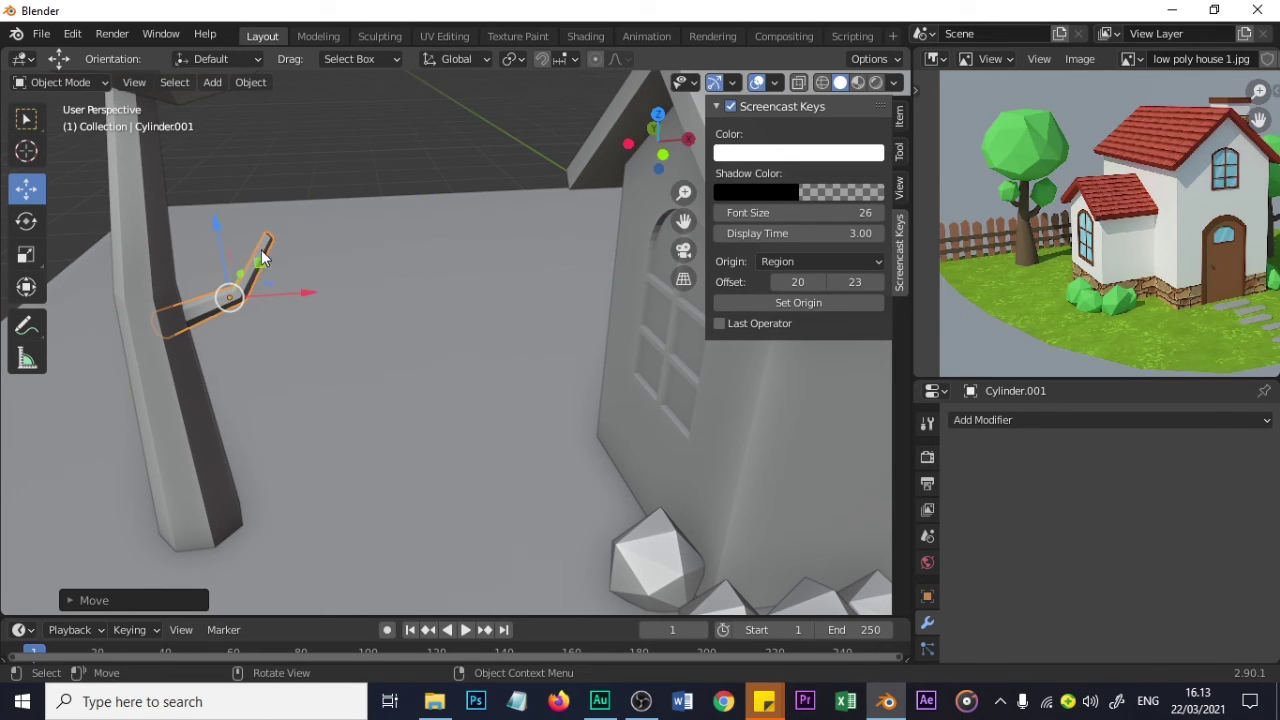
pyautogui.press('s')
pyautogui.click(320, 309)
pyautogui.moveTo(292, 336); pyautogui.dragTo(301, 266, button='middle')
# - Duplicate the crown sphere toward the house side and scale the copy down to a small foliage ball
pyautogui.click(303, 183)
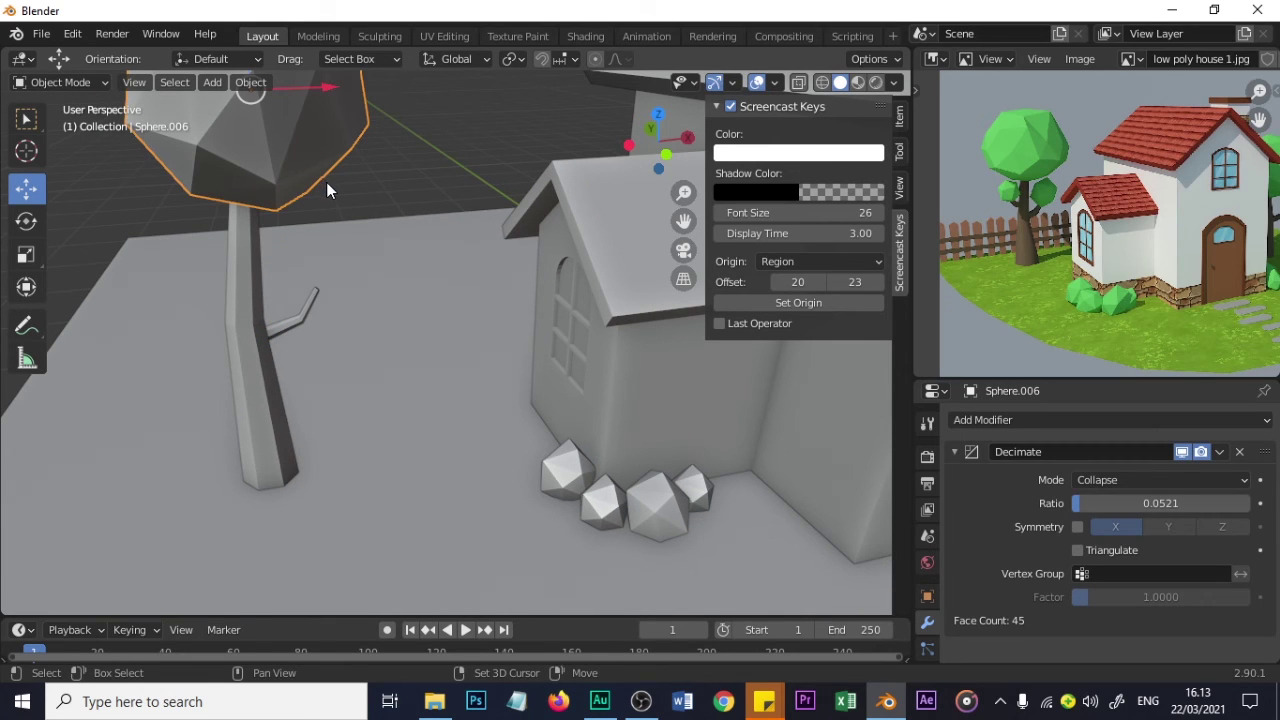
pyautogui.hotkey('shift', 'd')
pyautogui.click(434, 277)
pyautogui.press('s')
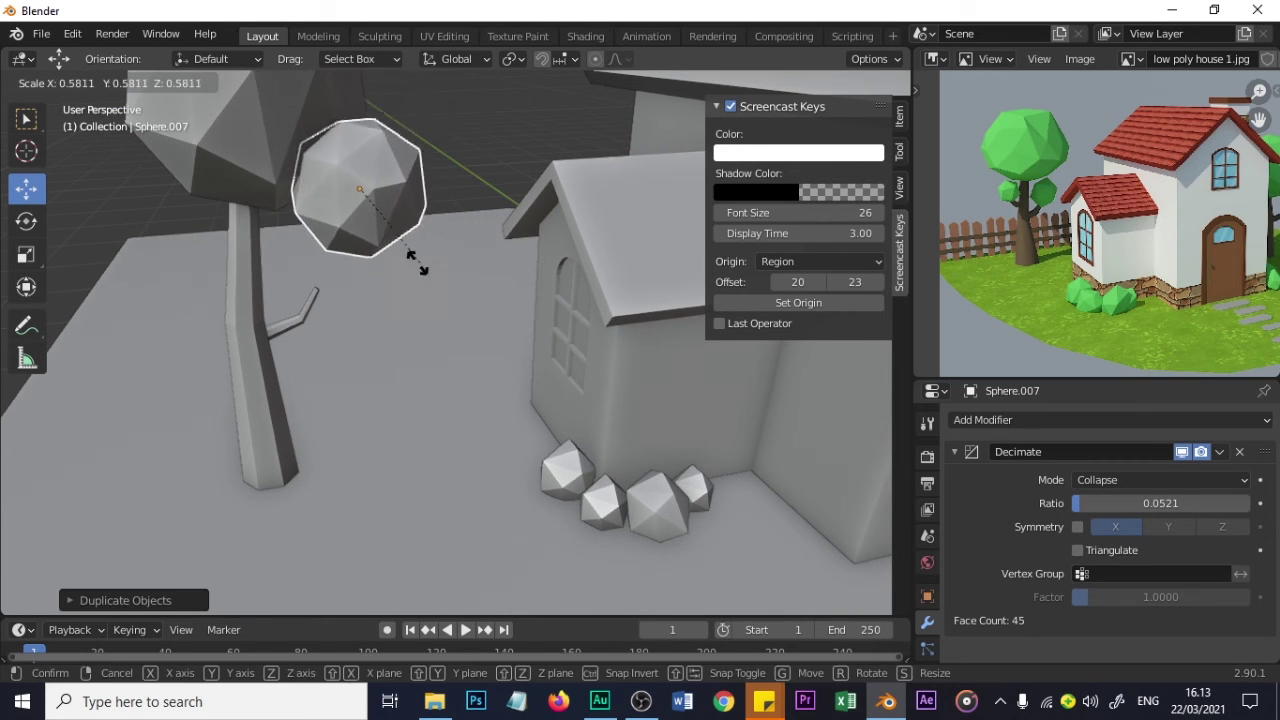
pyautogui.click(384, 243)
# - Move the small foliage sphere onto the tip of the branch, aligning it along Y and Z
pyautogui.moveTo(390, 150); pyautogui.dragTo(355, 225)
pyautogui.moveTo(355, 225); pyautogui.dragTo(284, 312, button='middle')
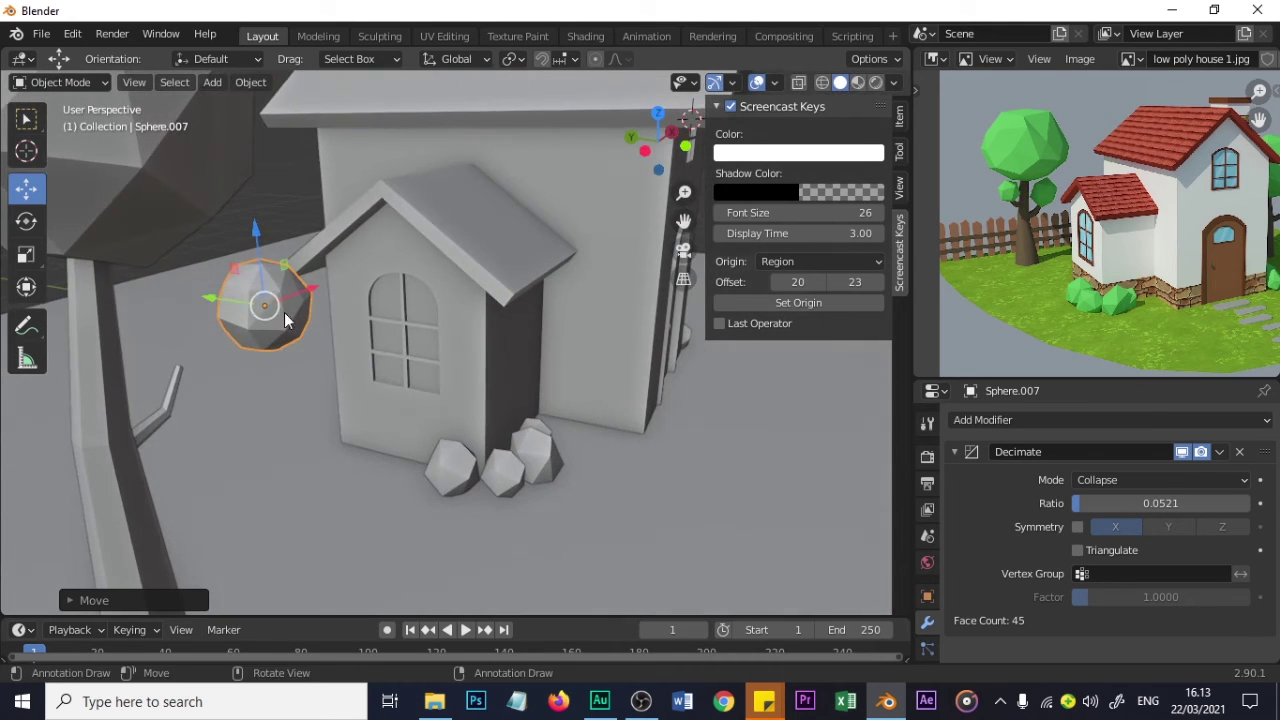
pyautogui.press('g')
pyautogui.press('y')
pyautogui.click(185, 243)
pyautogui.moveTo(185, 243); pyautogui.dragTo(192, 350)
pyautogui.moveTo(192, 350); pyautogui.dragTo(244, 424, button='middle')
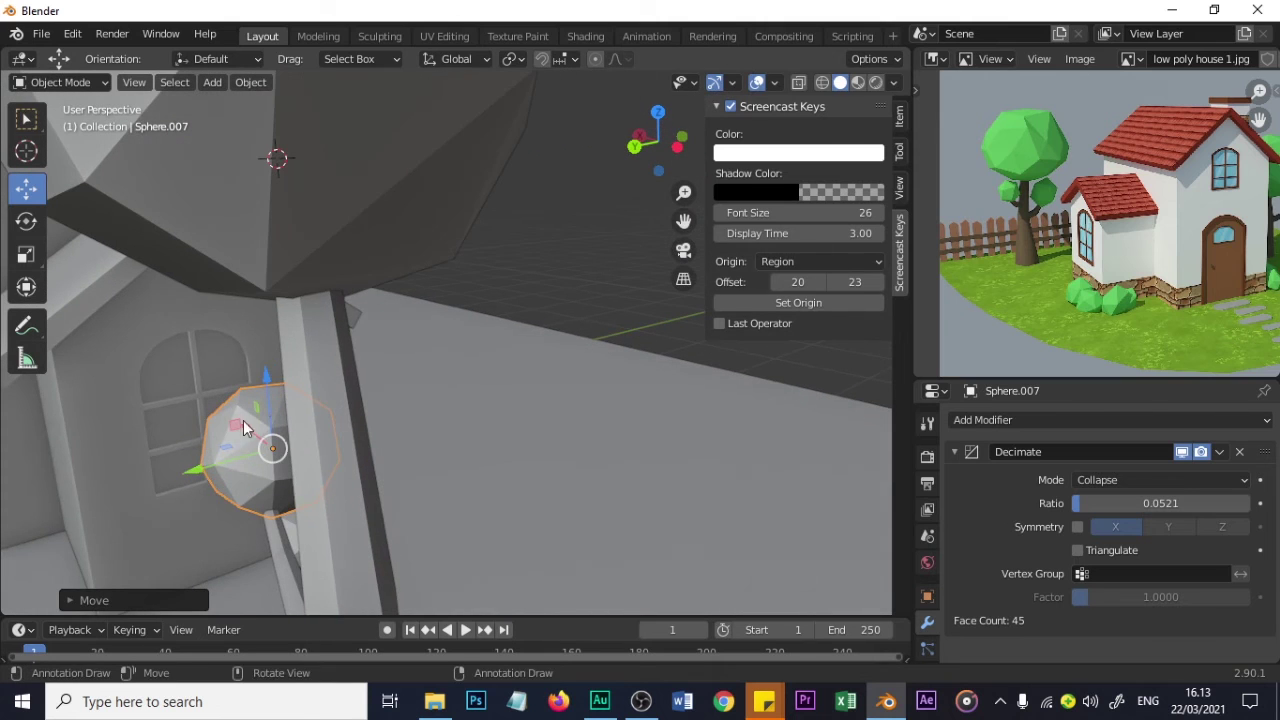
pyautogui.moveTo(216, 463); pyautogui.dragTo(210, 467)
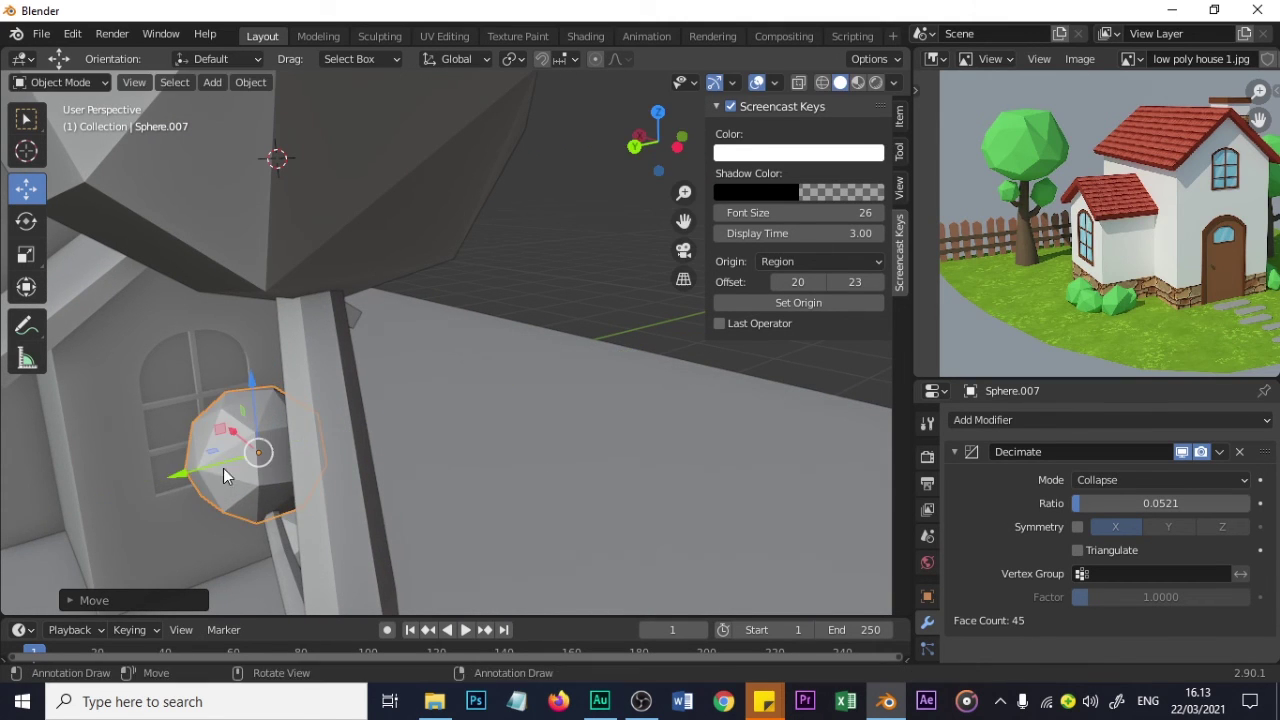
pyautogui.moveTo(223, 468); pyautogui.dragTo(362, 495, button='middle')
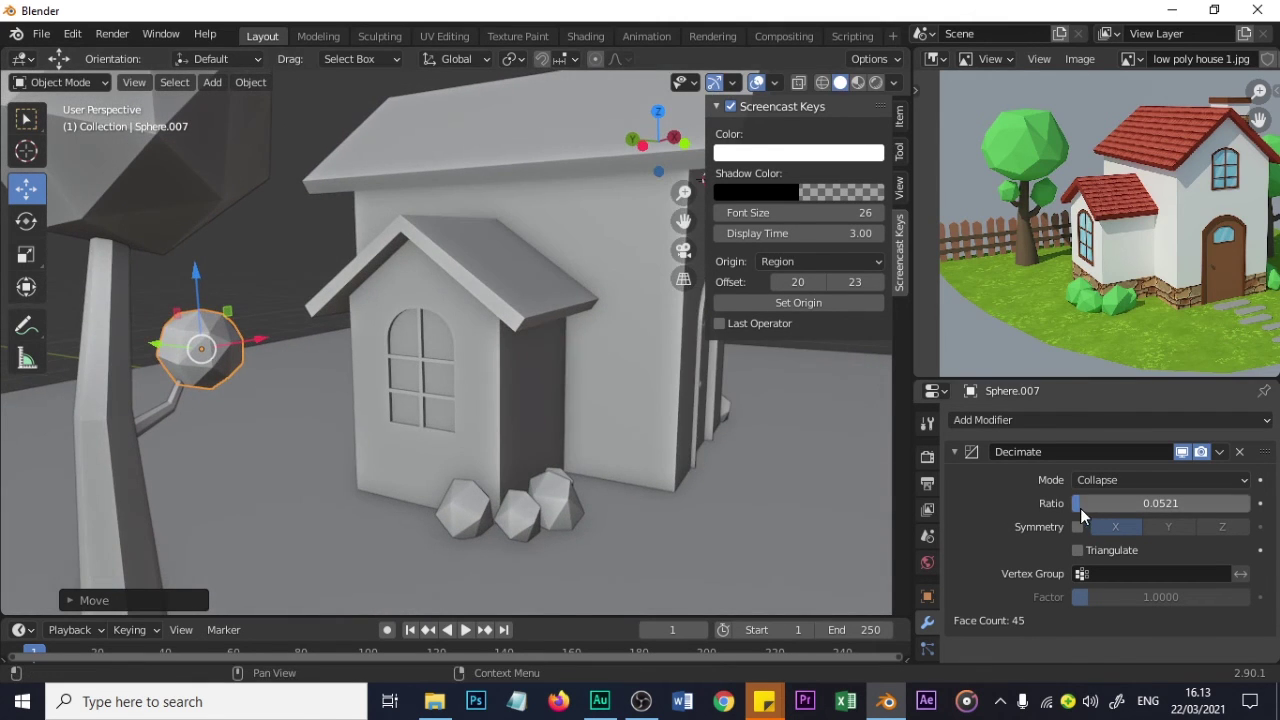
# - Set the small foliage sphere's Decimate ratio to 0.0260 and shift it along X over the branch tip
pyautogui.moveTo(1080, 503); pyautogui.dragTo(1058, 503)
pyautogui.moveTo(609, 409); pyautogui.dragTo(303, 350, button='middle')
pyautogui.click(301, 315)
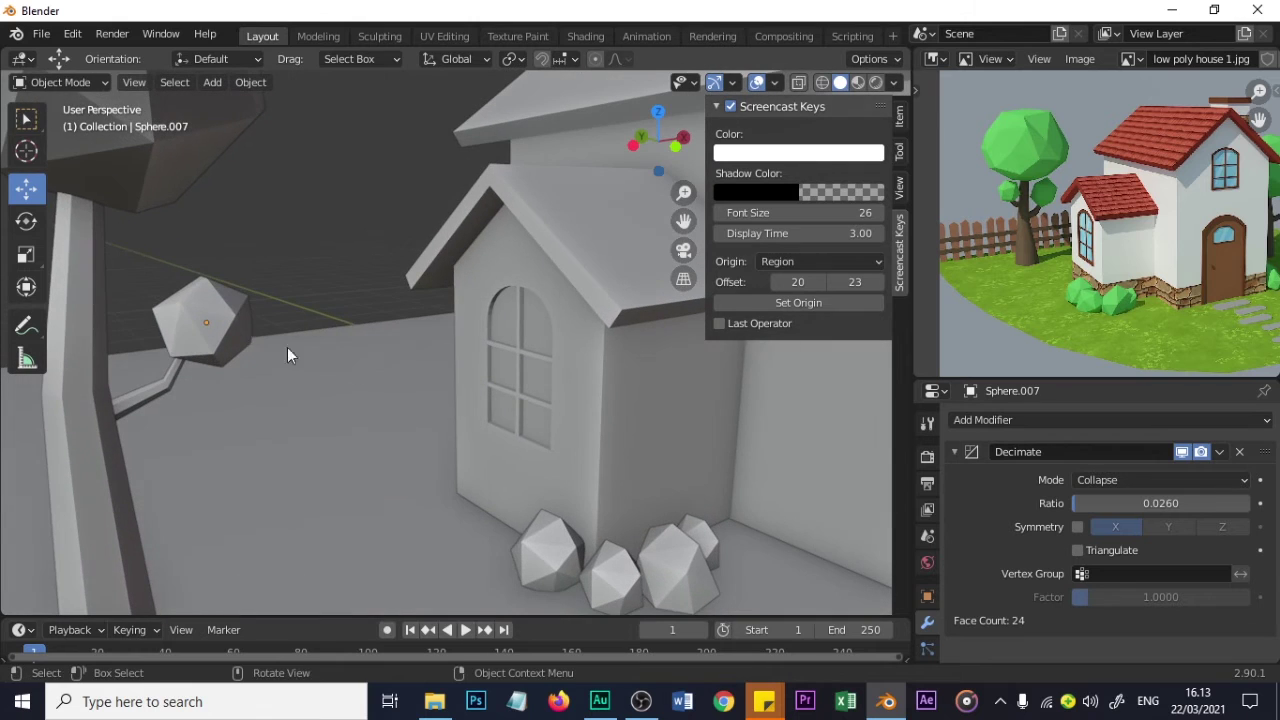
pyautogui.moveTo(279, 315); pyautogui.dragTo(254, 326)
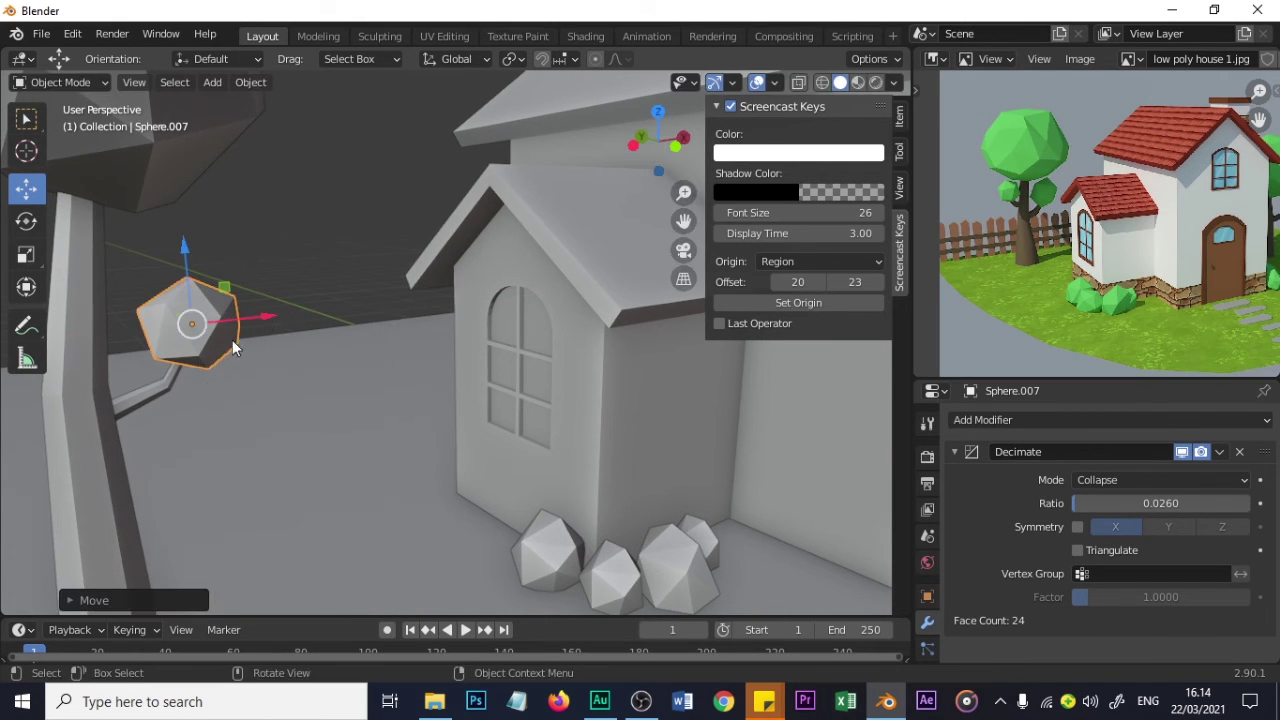
# - Duplicate the branch together with its foliage sphere along X to the opposite side of the trunk
pyautogui.click(164, 395)
pyautogui.moveTo(164, 395); pyautogui.dragTo(325, 347, button='middle')
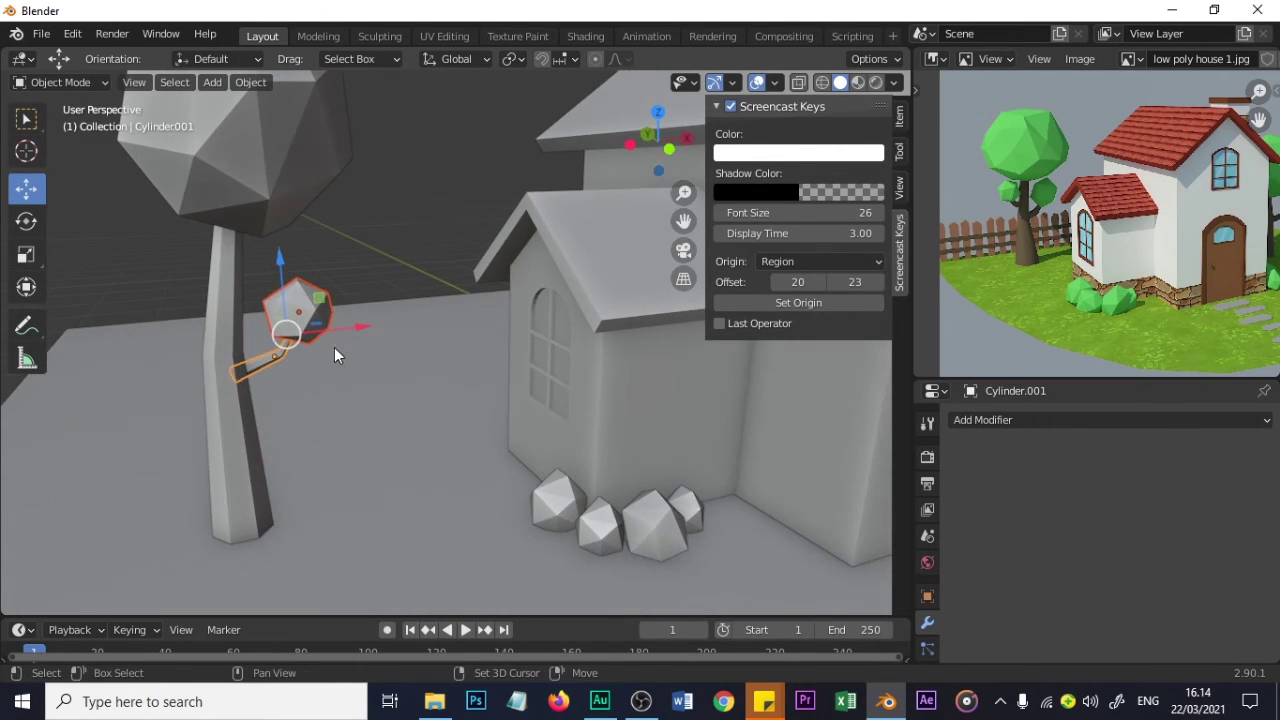
pyautogui.hotkey('shift', 'd')
pyautogui.press('x')
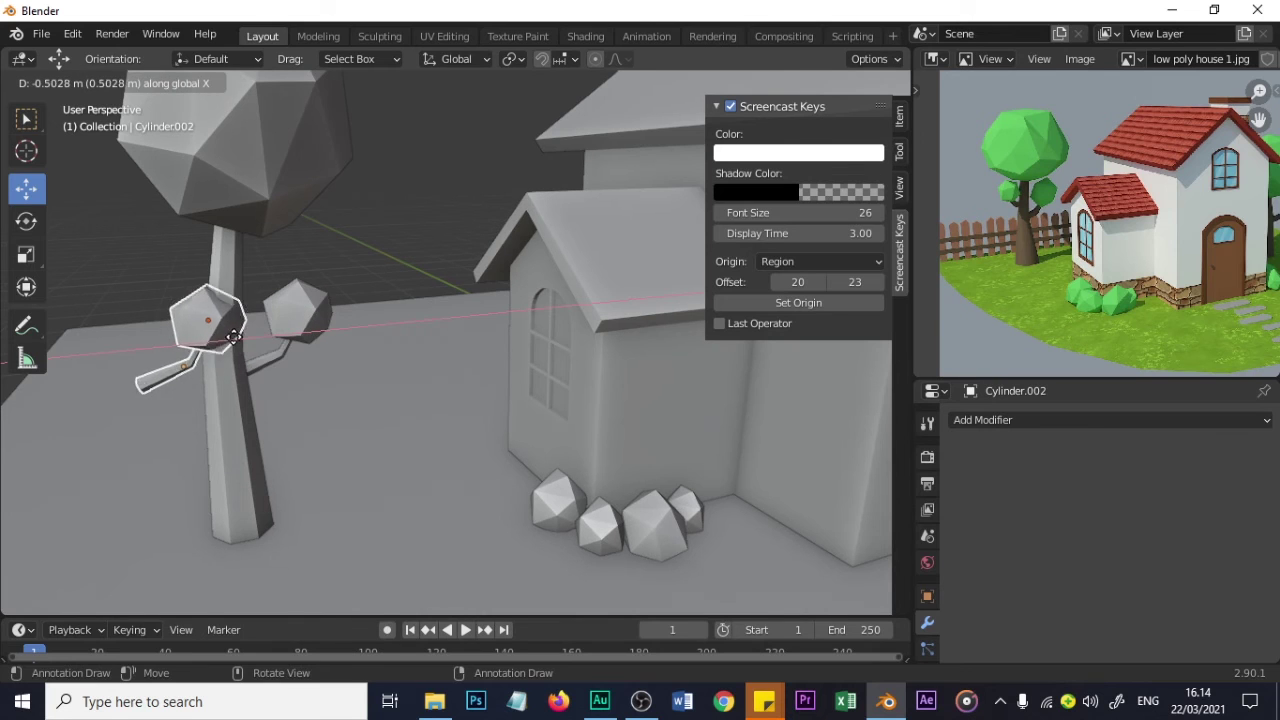
pyautogui.click(210, 340)
pyautogui.moveTo(198, 375); pyautogui.dragTo(428, 371, button='middle')
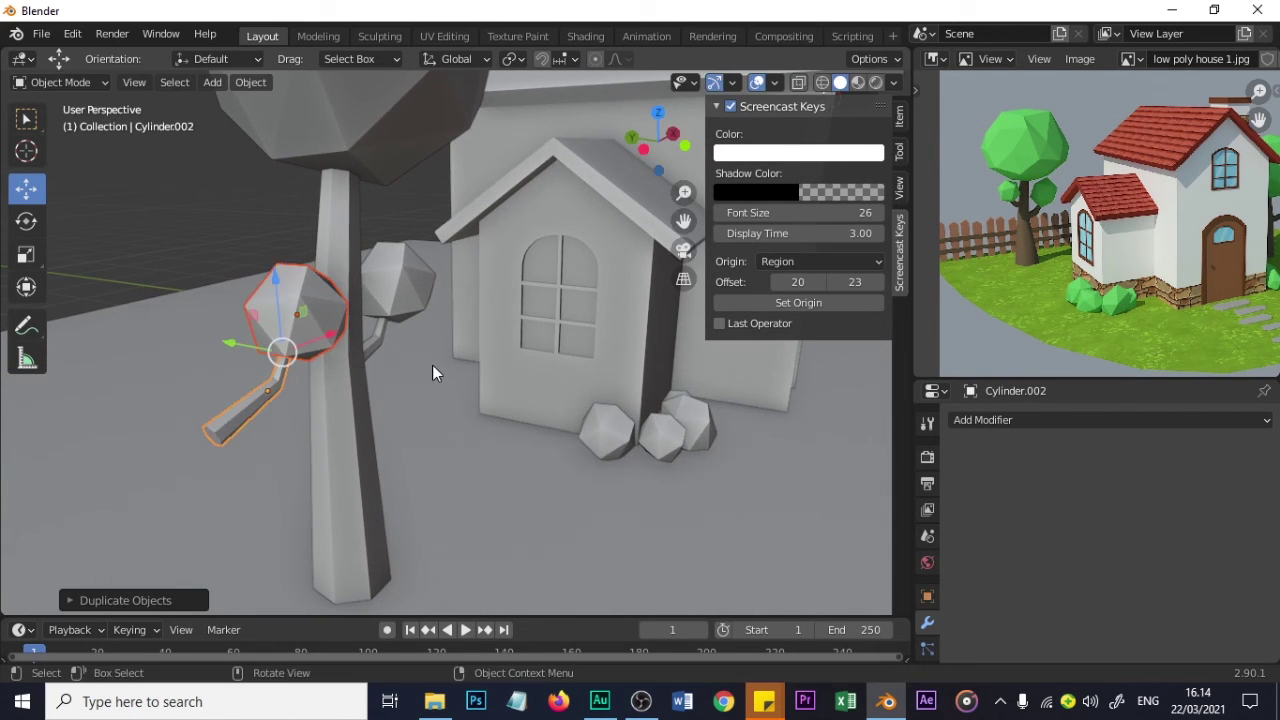
# - Rotate the duplicated branch and foliage to face the other way, move them closer to the trunk and scale them down
pyautogui.click(27, 221)
pyautogui.moveTo(291, 353)
pyautogui.mouseDown()
pyautogui.moveTo(262, 345)
pyautogui.moveTo(300, 322)
pyautogui.moveTo(295, 335)
pyautogui.mouseUp()
pyautogui.moveTo(752, 367); pyautogui.dragTo(637, 459, button='middle')
pyautogui.press('g')
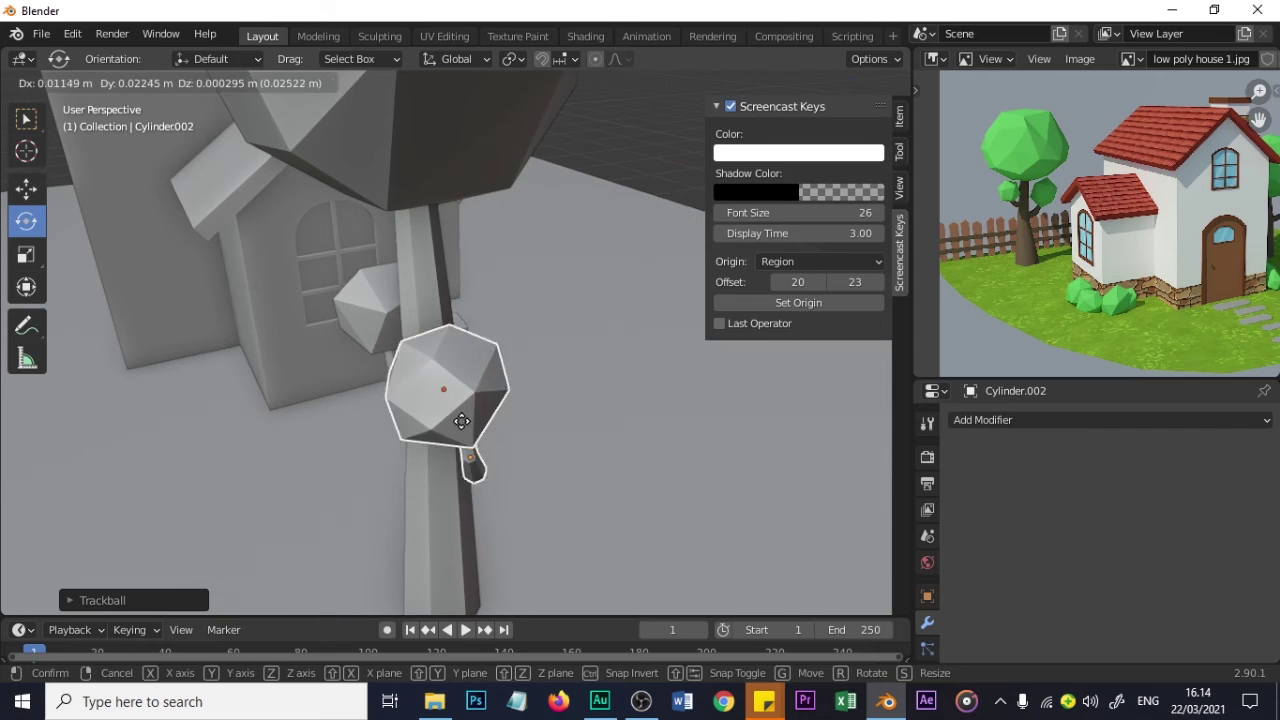
pyautogui.click(440, 445)
pyautogui.press('s')
pyautogui.click(520, 416)
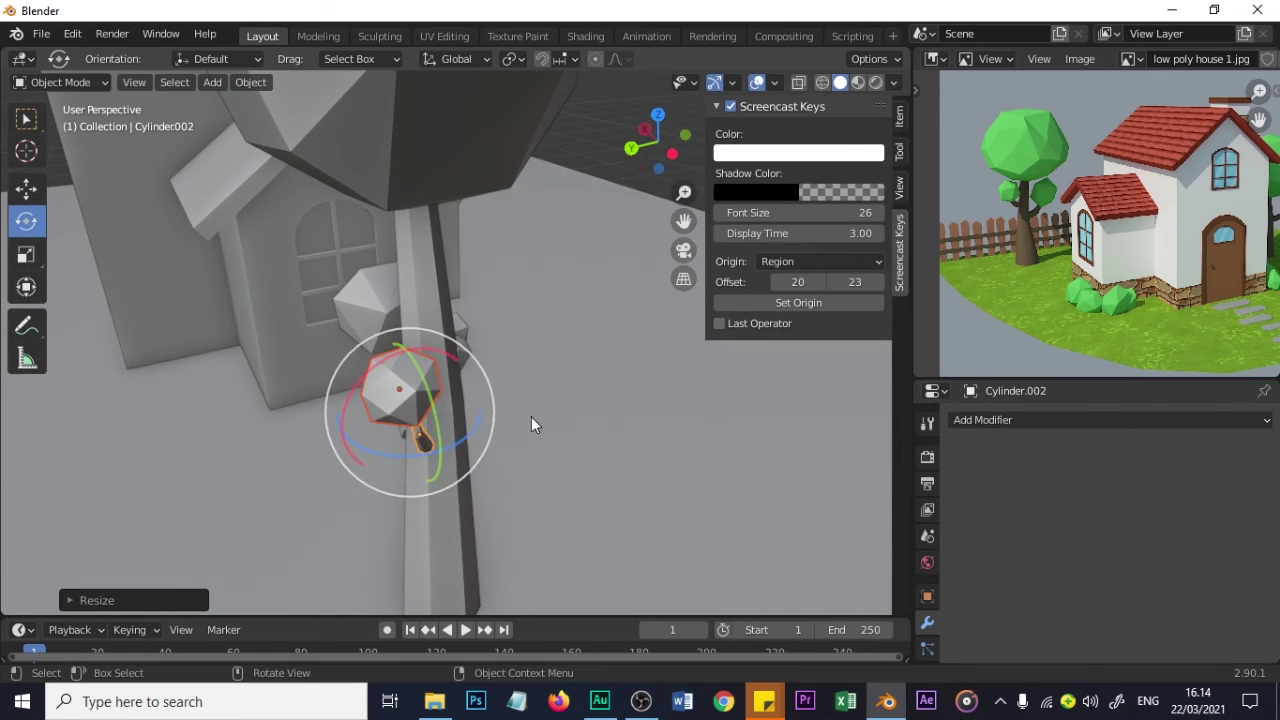
pyautogui.moveTo(531, 416); pyautogui.dragTo(398, 430, button='middle')
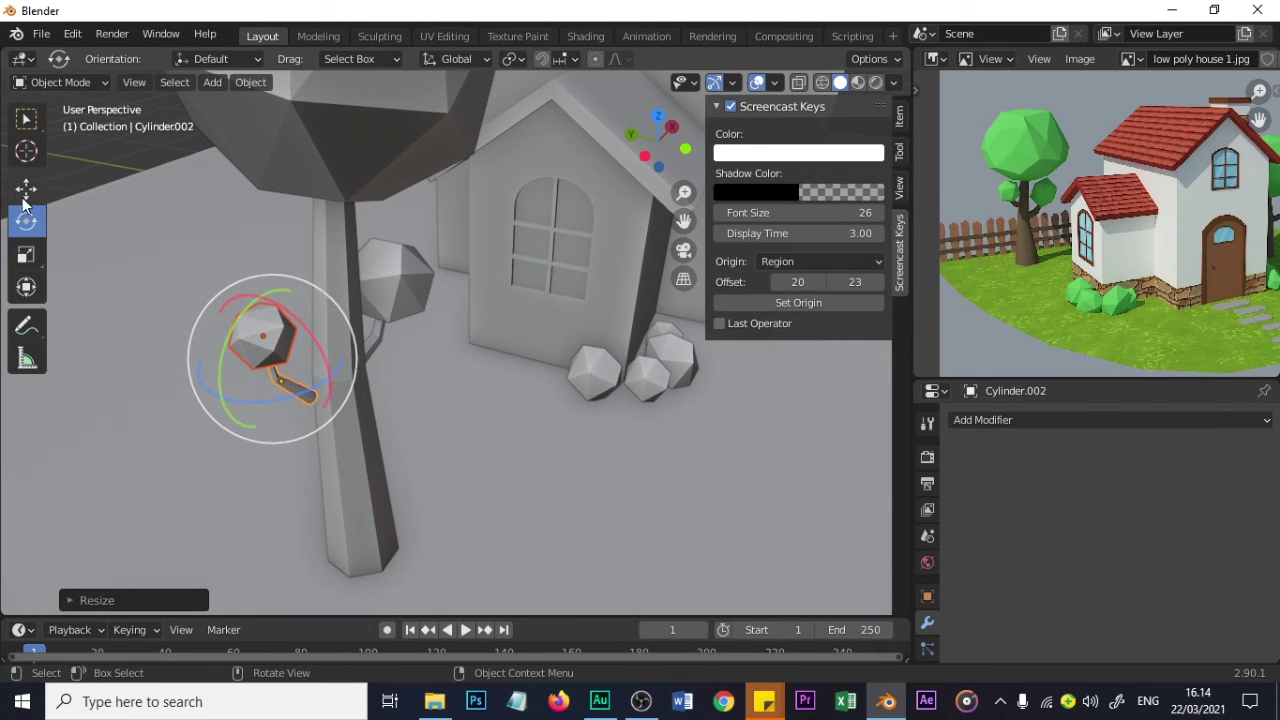
# - Move the second branch and its foliage along the axes until the branch base meets the trunk
pyautogui.hotkey('shift', 'space')
pyautogui.press('g')
pyautogui.press('g')
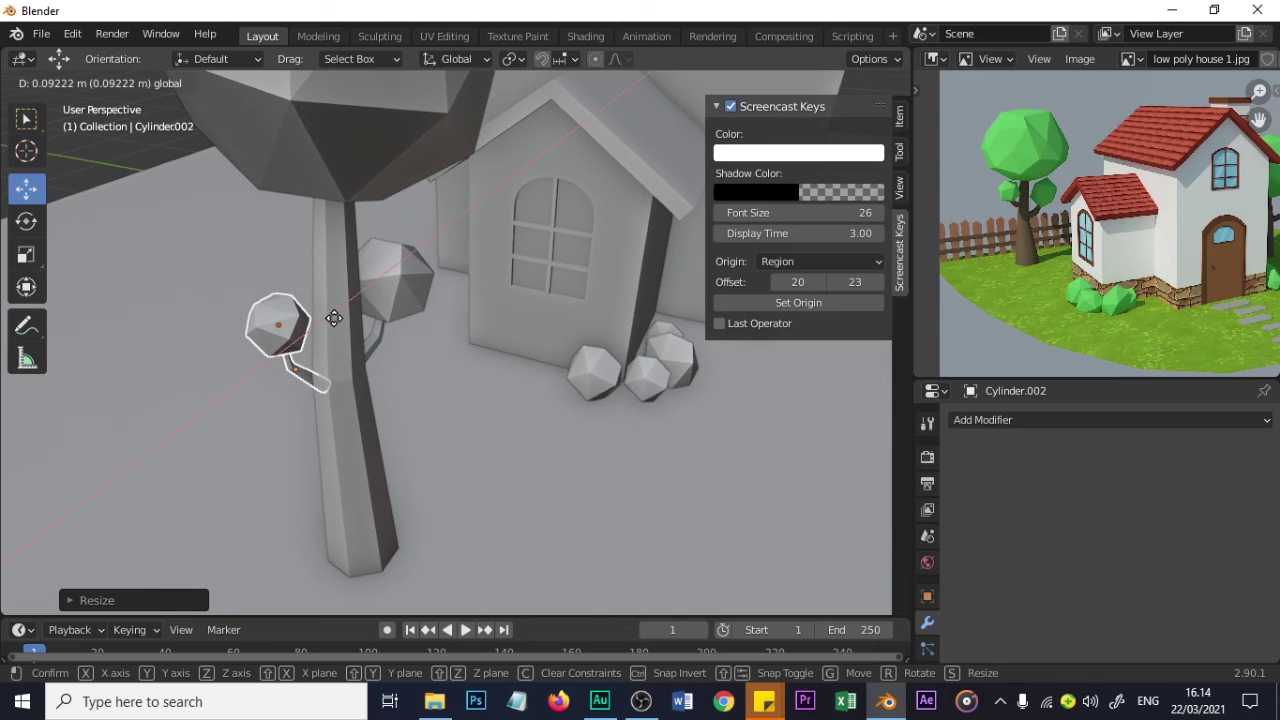
pyautogui.click(290, 335)
pyautogui.moveTo(290, 335); pyautogui.dragTo(386, 351, button='middle')
pyautogui.press('g')
pyautogui.click(384, 393)
pyautogui.press('g')
pyautogui.click(349, 283)
pyautogui.press('g')
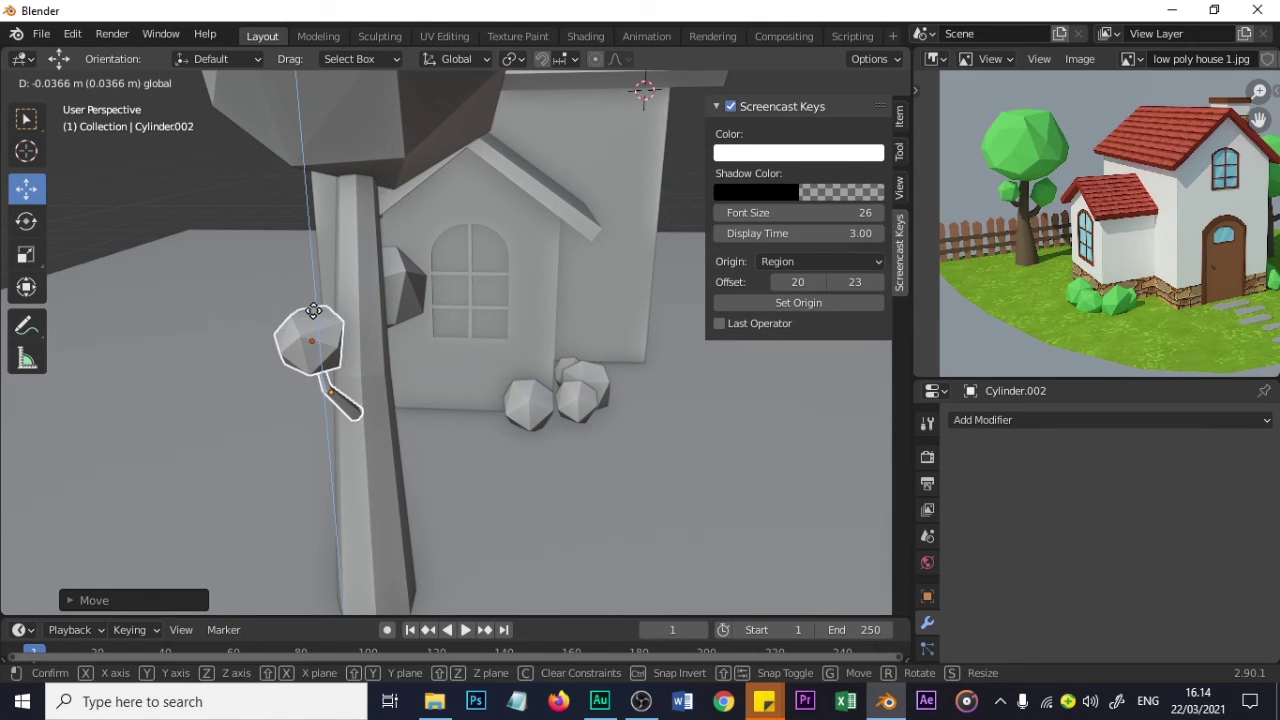
pyautogui.click(313, 311)
# - Rotate the second branch and its foliage to adjust their direction from the trunk
pyautogui.hotkey('shift', 'space')
pyautogui.press('r')
pyautogui.moveTo(300, 334); pyautogui.dragTo(437, 367)
pyautogui.moveTo(437, 367); pyautogui.dragTo(310, 360, button='middle')
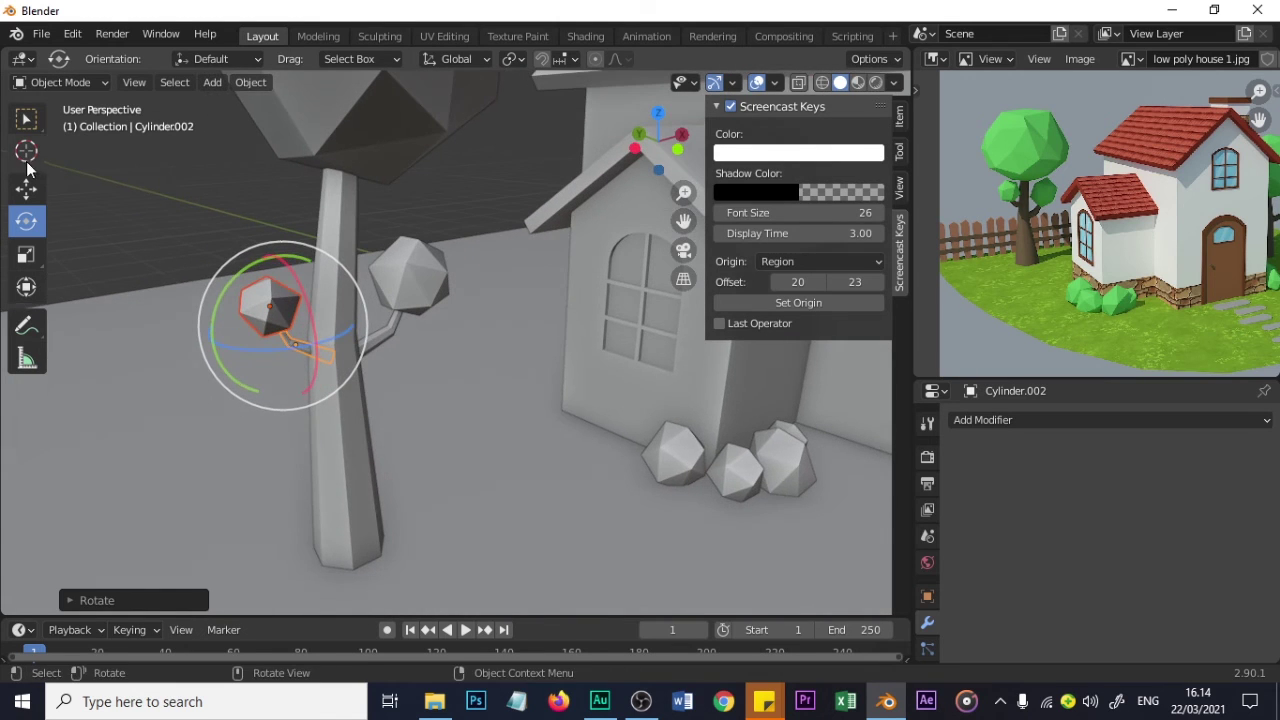
# - Raise the second branch and its foliage above the first branch and shift them along X into the trunk
pyautogui.click(33, 200)
pyautogui.moveTo(339, 315); pyautogui.dragTo(317, 315)
pyautogui.moveTo(259, 272); pyautogui.dragTo(281, 205)
pyautogui.moveTo(325, 255); pyautogui.dragTo(368, 254)
pyautogui.moveTo(352, 300); pyautogui.dragTo(346, 320, button='middle')
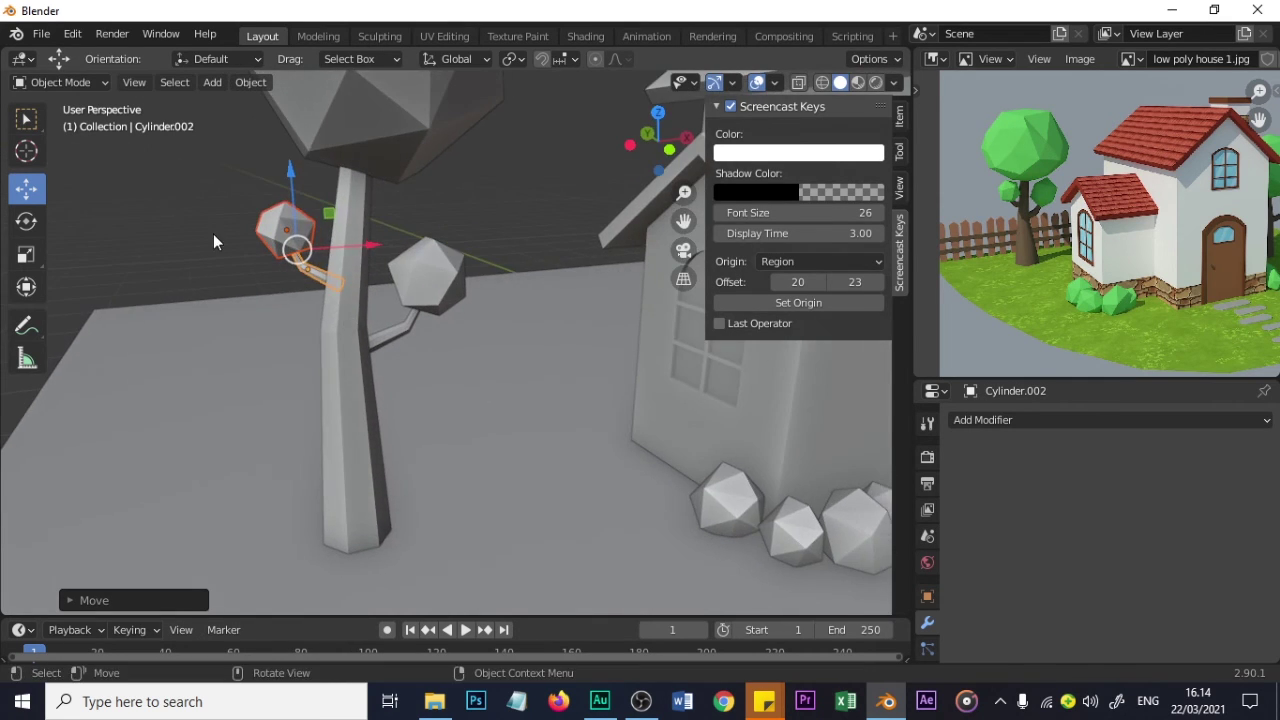
# - Scale down the foliage sphere at the end of the second branch
pyautogui.click(285, 236)
pyautogui.press('s')
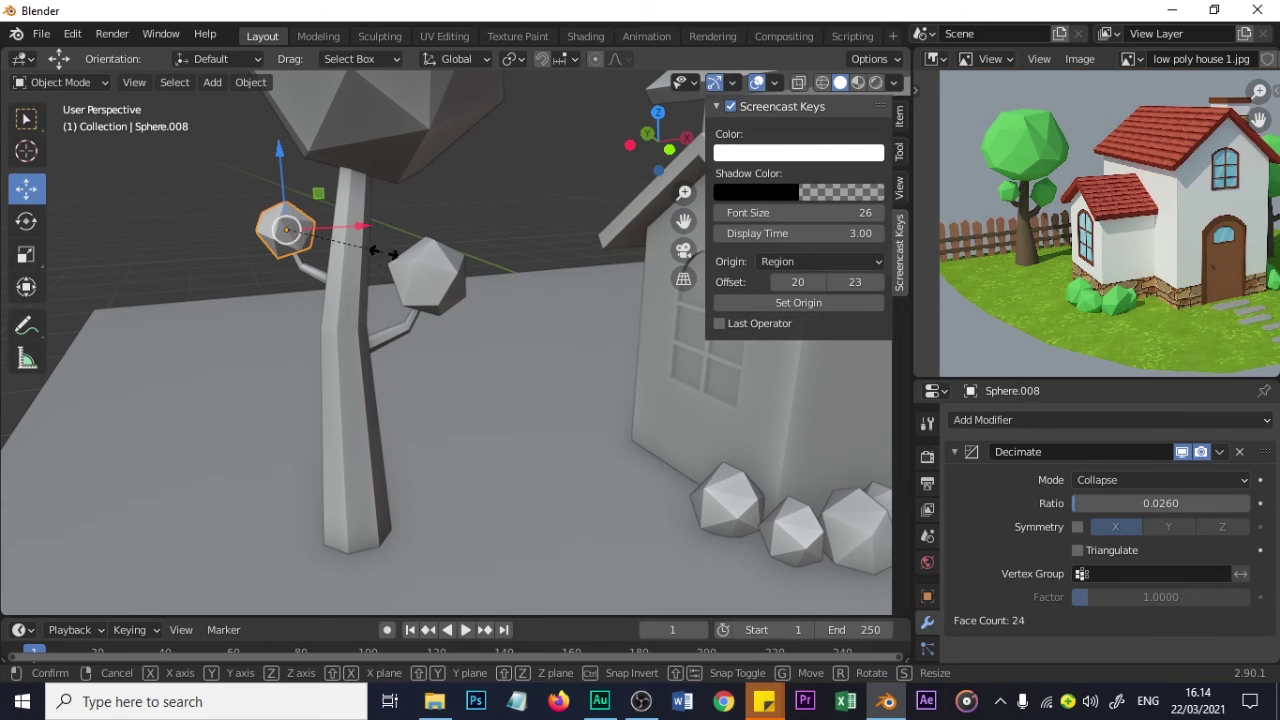
pyautogui.click(403, 263)
pyautogui.scroll(-6, 374, 282)
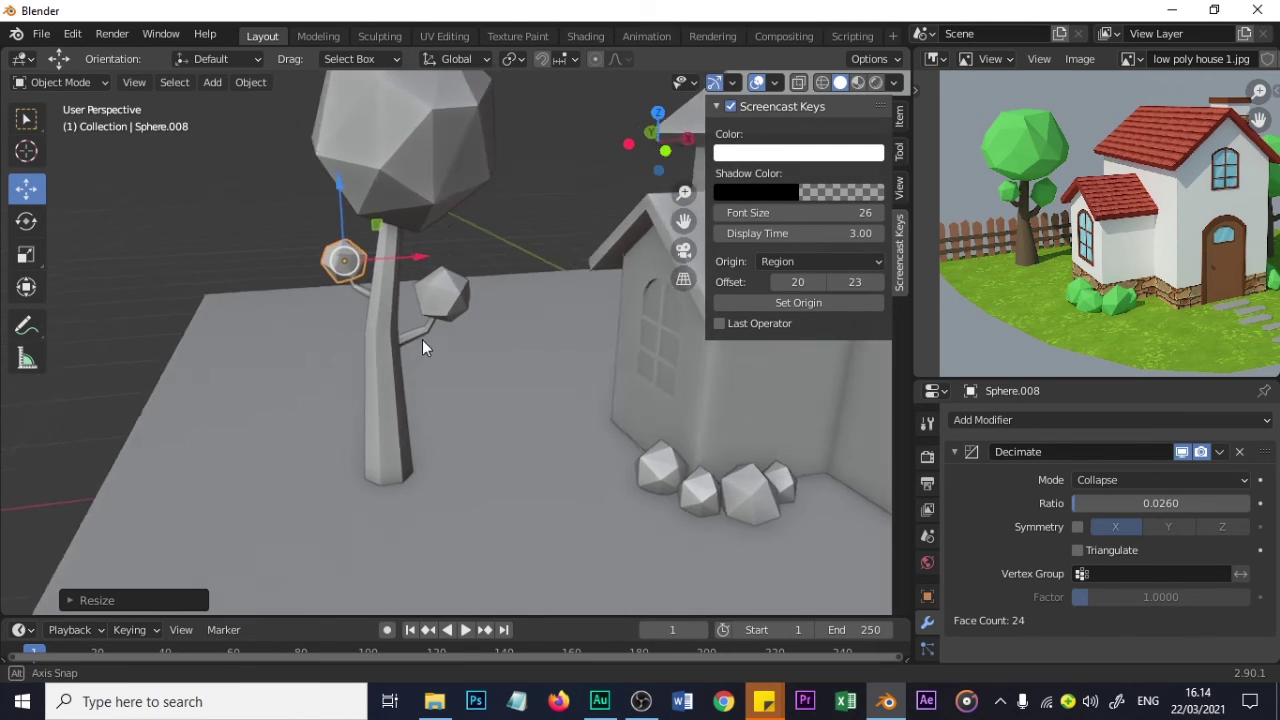
pyautogui.scroll(-3, 429, 329)
pyautogui.scroll(4, 484, 335)
# - Select the whole tree and move it slightly along X toward the house
pyautogui.moveTo(383, 226); pyautogui.dragTo(345, 221, button='middle')
pyautogui.moveTo(347, 216); pyautogui.dragTo(485, 324)
pyautogui.moveTo(485, 324); pyautogui.dragTo(542, 374, button='middle')
pyautogui.scroll(-3, 542, 374)
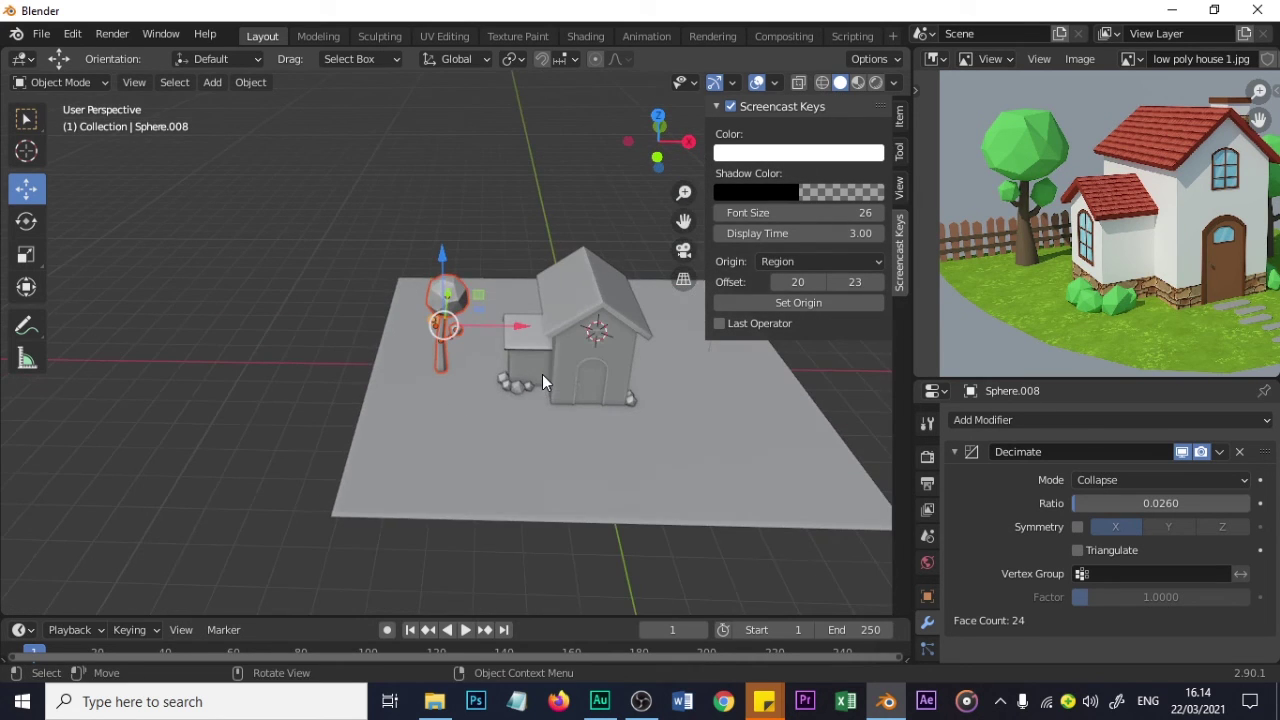
pyautogui.scroll(-2, 1075, 290)
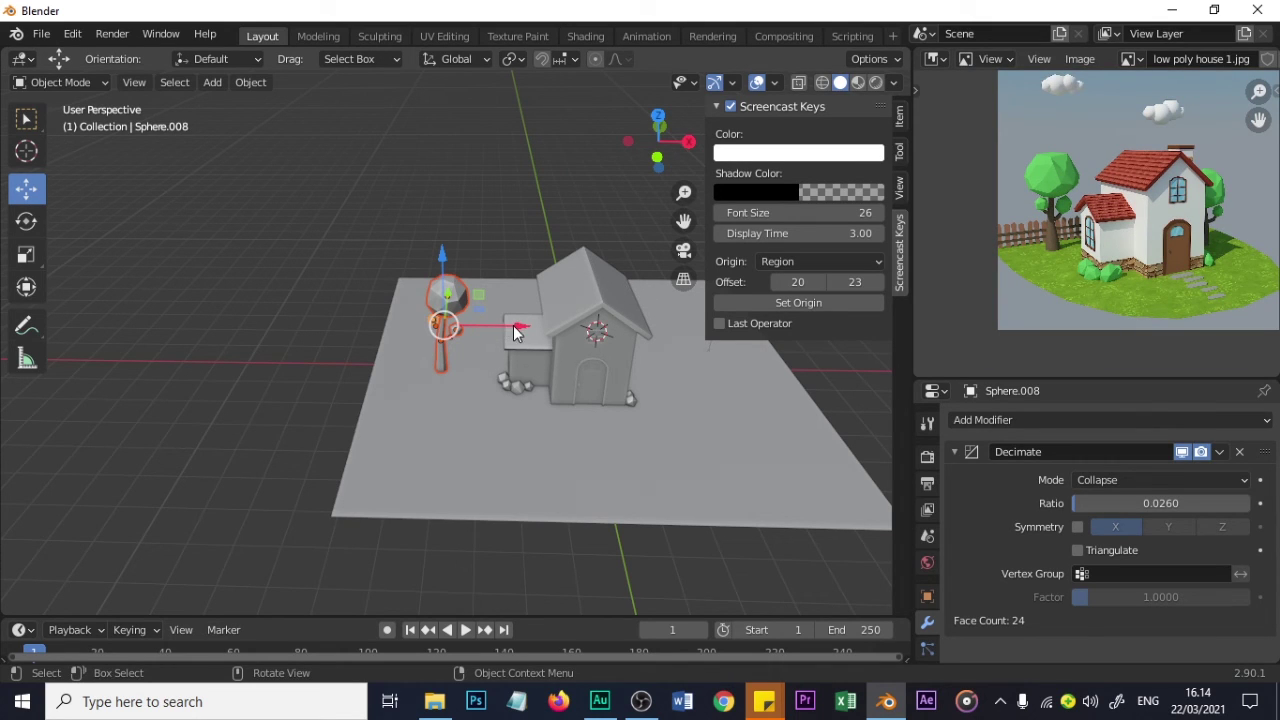
pyautogui.moveTo(492, 325); pyautogui.dragTo(517, 323)
# - Duplicate the whole tree and move the copy along X to the opposite side of the house
pyautogui.hotkey('shift', 'd')
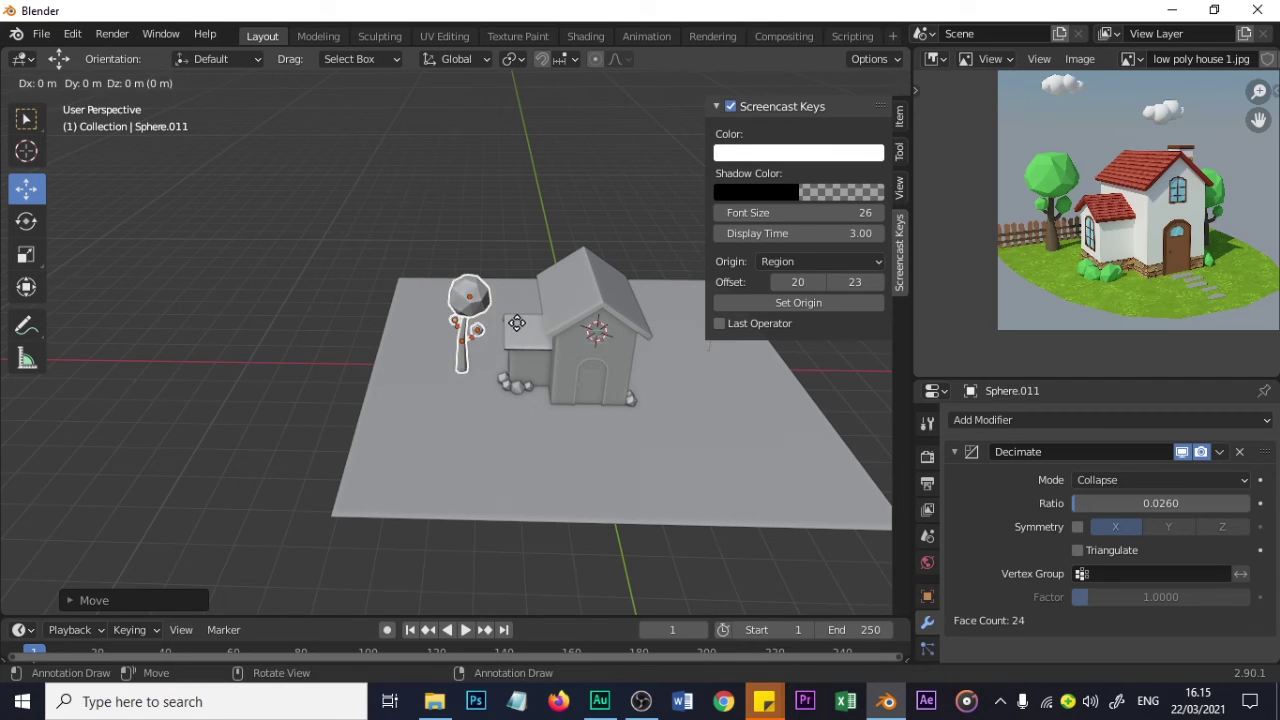
pyautogui.click(589, 278)
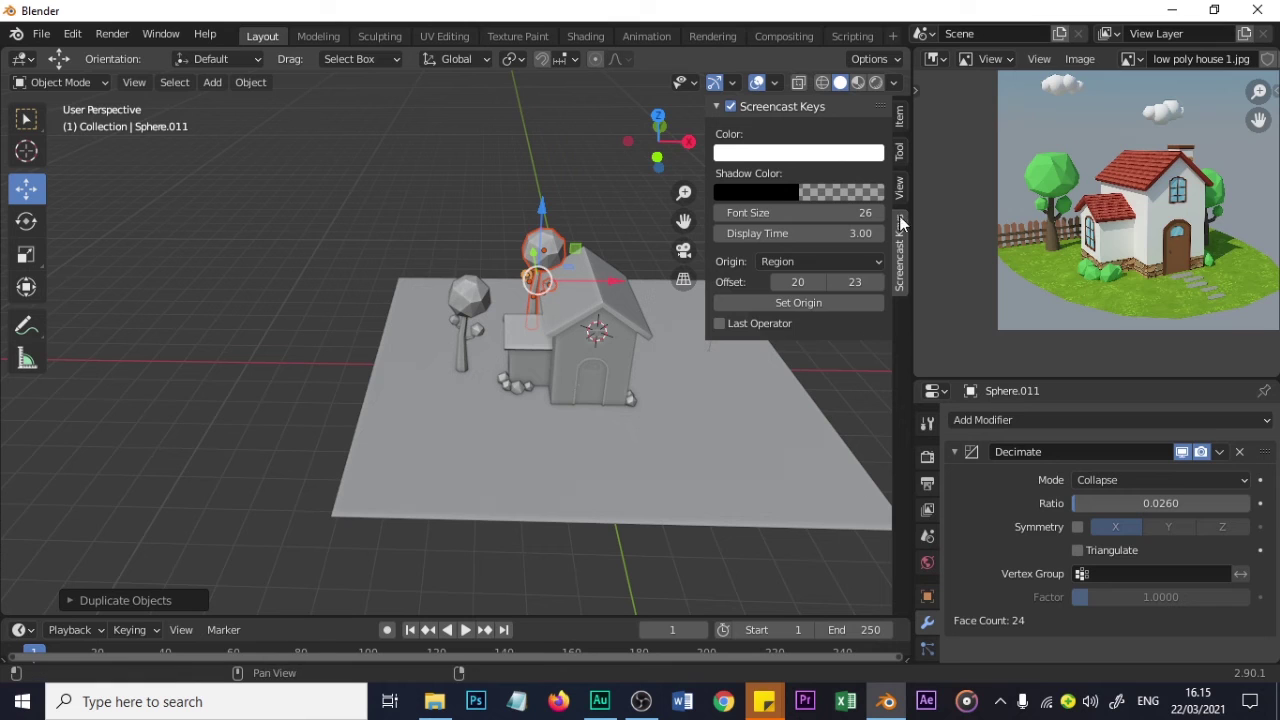
pyautogui.click(747, 105)
pyautogui.click(747, 105)
pyautogui.keyDown('shift'); pyautogui.moveTo(588, 263); pyautogui.dragTo(417, 326, button='middle'); pyautogui.keyUp('shift')
pyautogui.moveTo(417, 326); pyautogui.dragTo(582, 354)
pyautogui.moveTo(553, 367); pyautogui.dragTo(580, 337, button='middle')
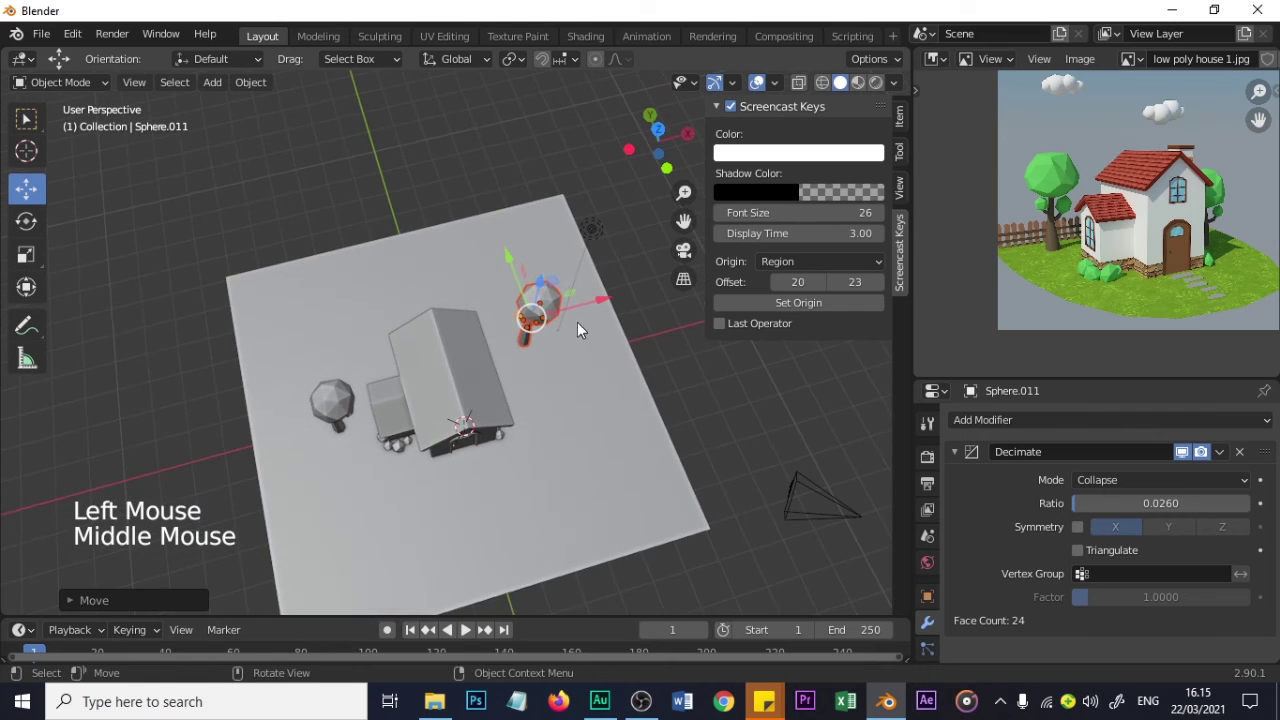
# - Shift the copied tree along Y and X to bring it closer to the house
pyautogui.moveTo(514, 268); pyautogui.dragTo(522, 287)
pyautogui.moveTo(593, 318); pyautogui.dragTo(563, 326)
pyautogui.moveTo(563, 326); pyautogui.dragTo(551, 301, button='middle')
pyautogui.scroll(1, 450, 428)
pyautogui.moveTo(450, 428); pyautogui.dragTo(572, 260, button='middle')
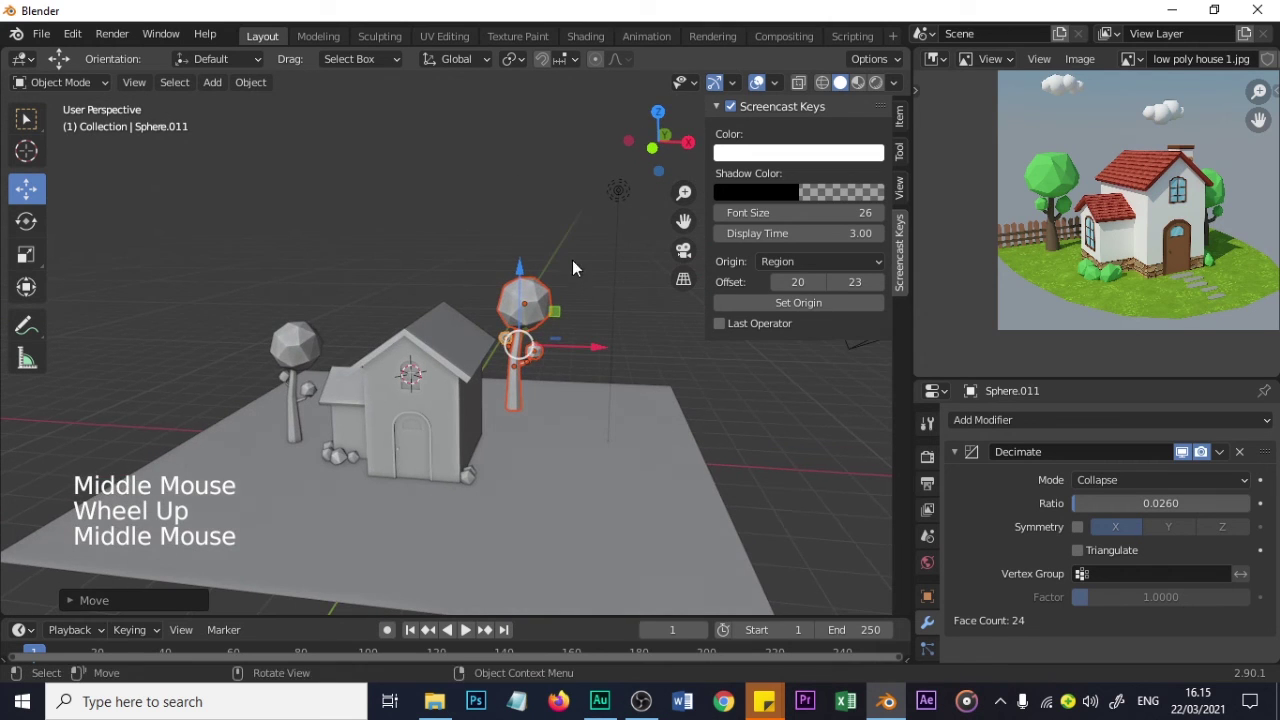
# - Lower the copied tree along Z onto the ground plane and adjust its position along Y
pyautogui.moveTo(516, 283); pyautogui.dragTo(526, 327)
pyautogui.moveTo(369, 386); pyautogui.dragTo(242, 476, button='middle')
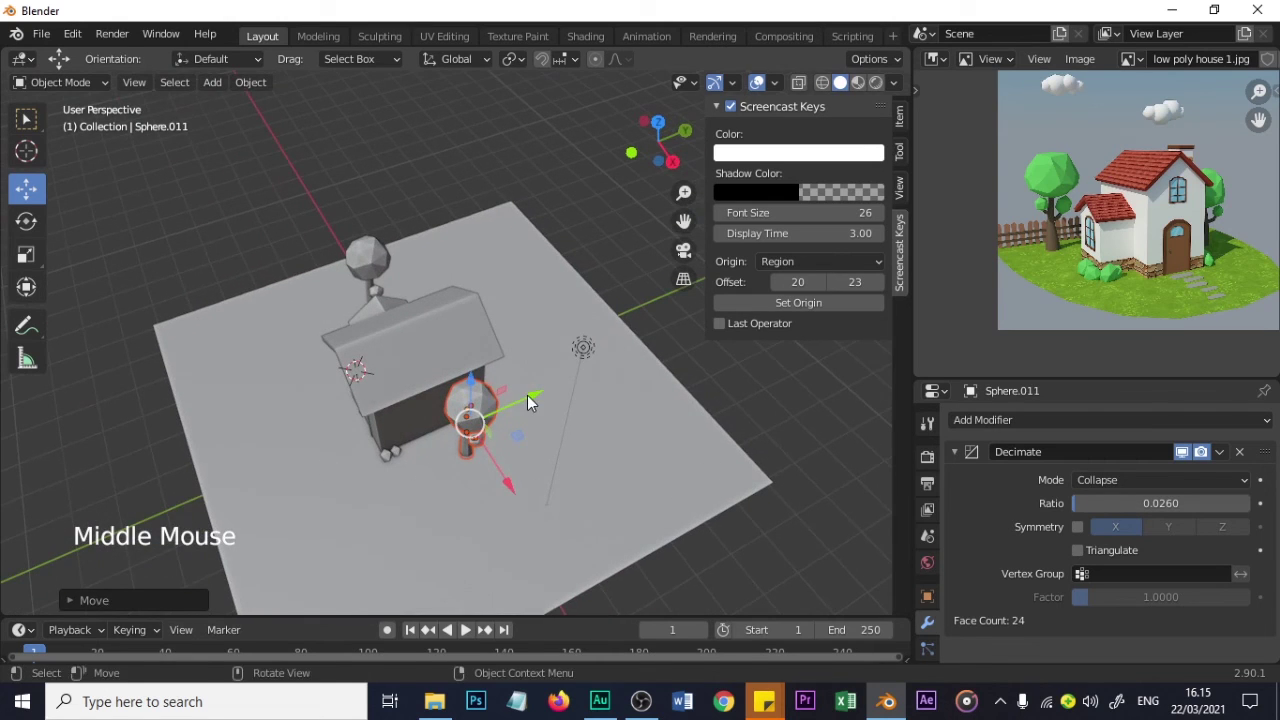
pyautogui.click(529, 399)
pyautogui.moveTo(529, 399); pyautogui.dragTo(566, 378, button='middle')
pyautogui.scroll(2, 347, 493)
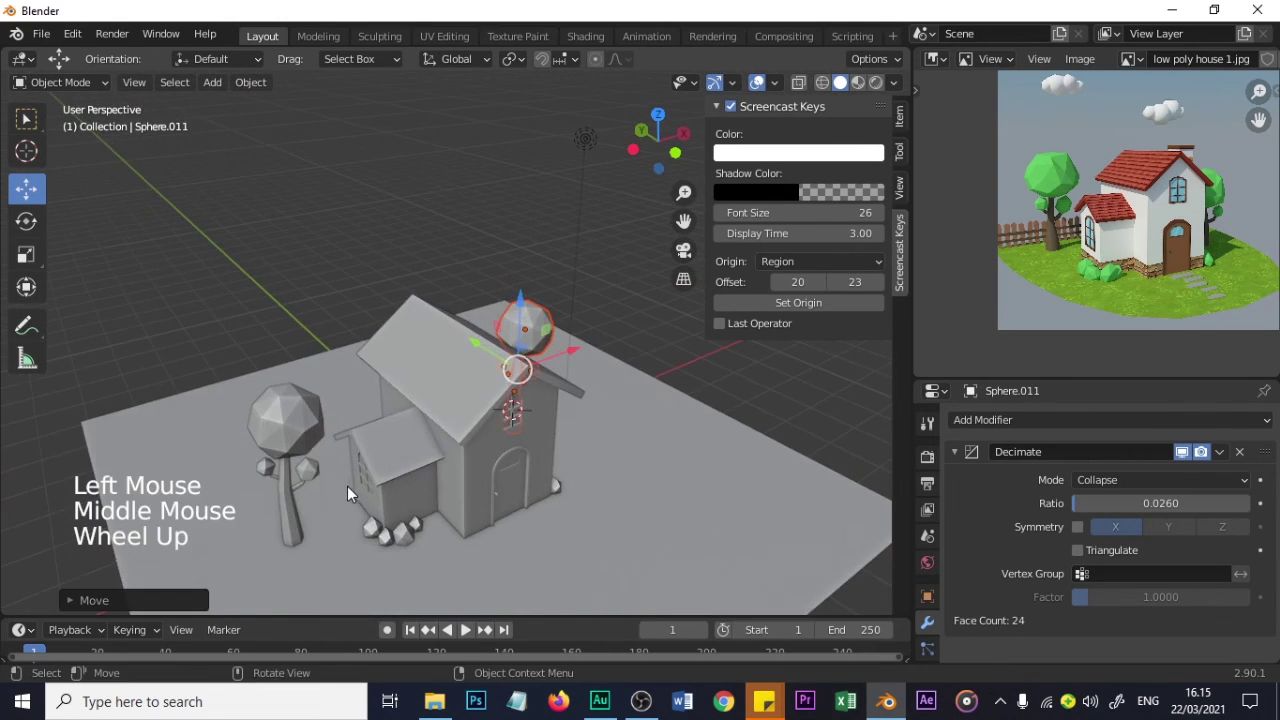
# - Select the first tree's trunk, branches, foliage spheres and crown, and move them back along Y and sideways along X
pyautogui.keyDown('shift'); pyautogui.moveTo(347, 493); pyautogui.dragTo(445, 413, button='middle'); pyautogui.keyUp('shift')
pyautogui.click(388, 425)
pyautogui.keyDown('shift'); pyautogui.click(398, 402); pyautogui.keyUp('shift')
pyautogui.keyDown('shift'); pyautogui.click(395, 406); pyautogui.keyUp('shift')
pyautogui.keyDown('shift'); pyautogui.click(371, 396); pyautogui.keyUp('shift')
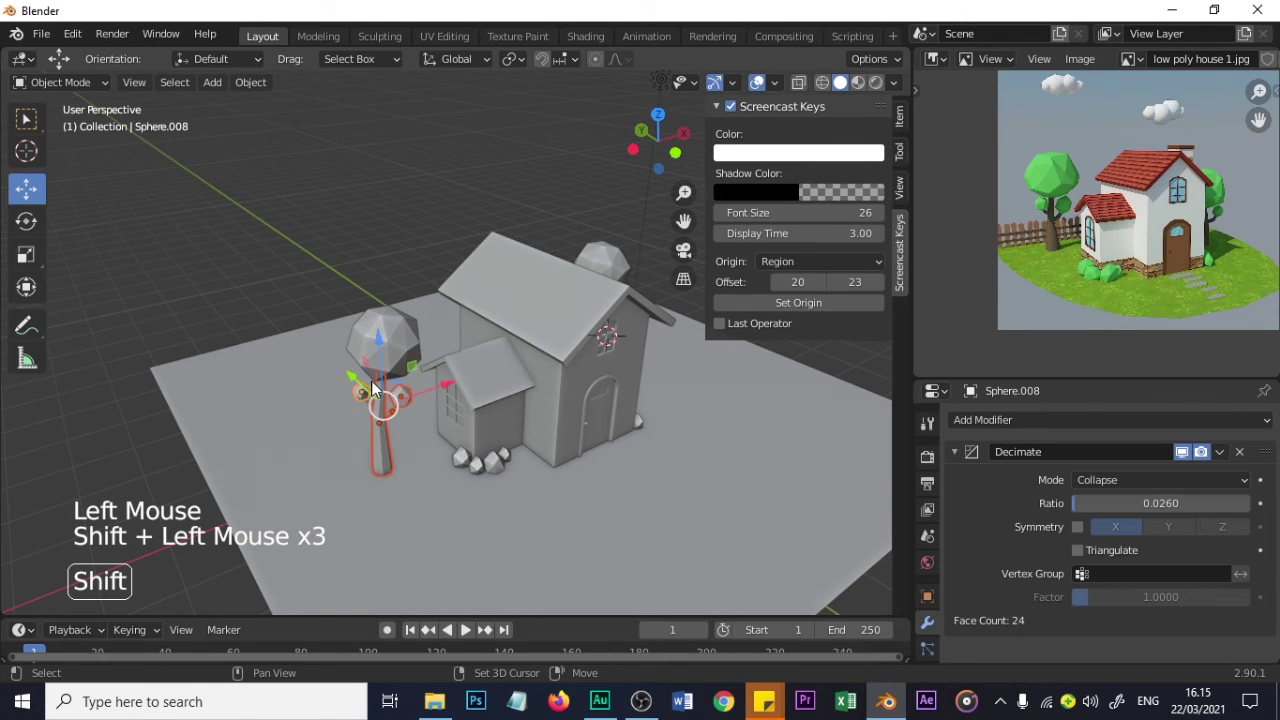
pyautogui.scroll(3, 372, 384)
pyautogui.keyDown('shift'); pyautogui.moveTo(363, 420); pyautogui.dragTo(403, 399, button='middle'); pyautogui.keyUp('shift')
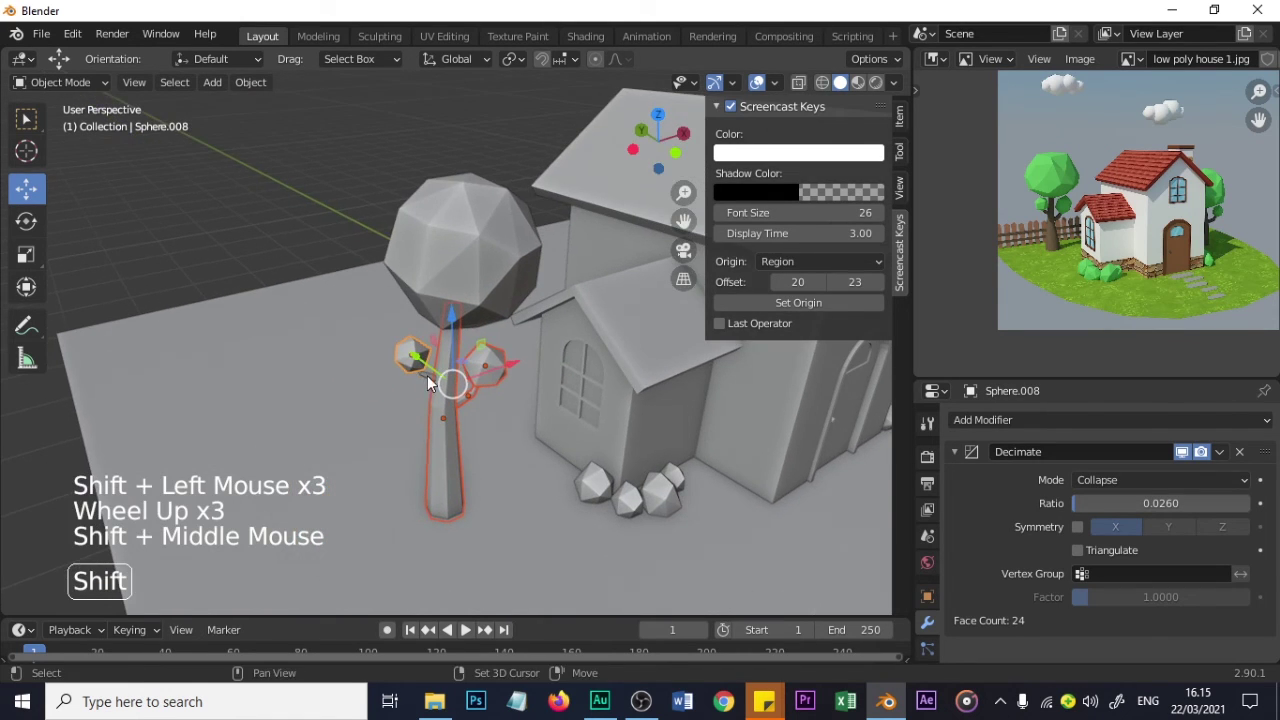
pyautogui.keyDown('shift'); pyautogui.click(427, 375); pyautogui.keyUp('shift')
pyautogui.keyDown('shift'); pyautogui.click(454, 256); pyautogui.keyUp('shift')
pyautogui.click(419, 343)
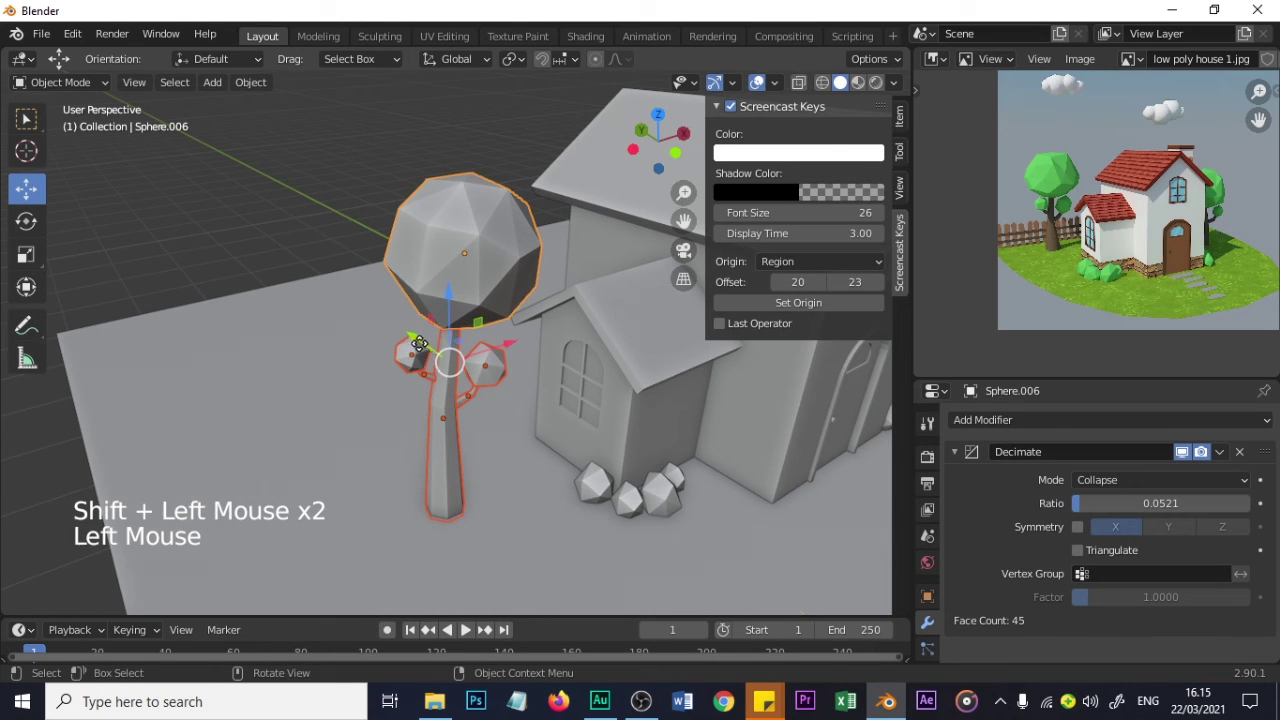
pyautogui.moveTo(419, 343); pyautogui.dragTo(386, 319)
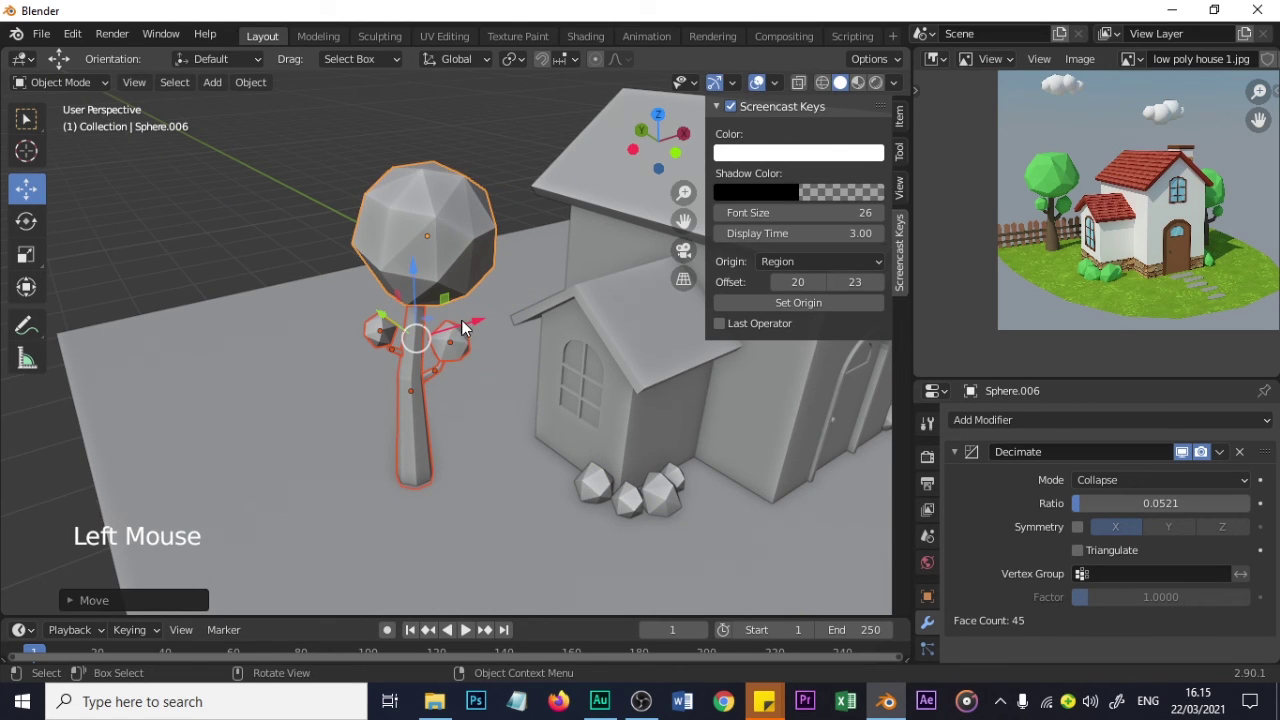
pyautogui.moveTo(387, 325); pyautogui.dragTo(357, 305)
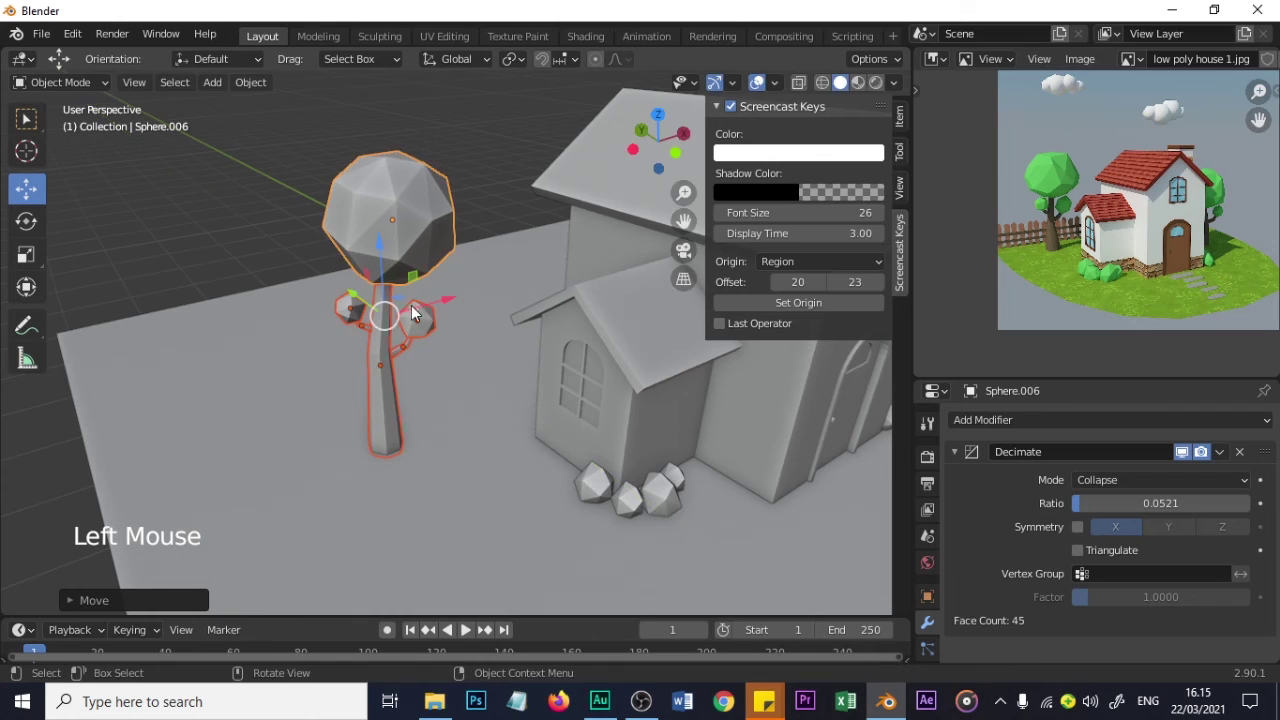
pyautogui.moveTo(438, 307); pyautogui.dragTo(412, 288)
pyautogui.scroll(-3, 518, 368)
pyautogui.moveTo(518, 368); pyautogui.dragTo(583, 388, button='middle')
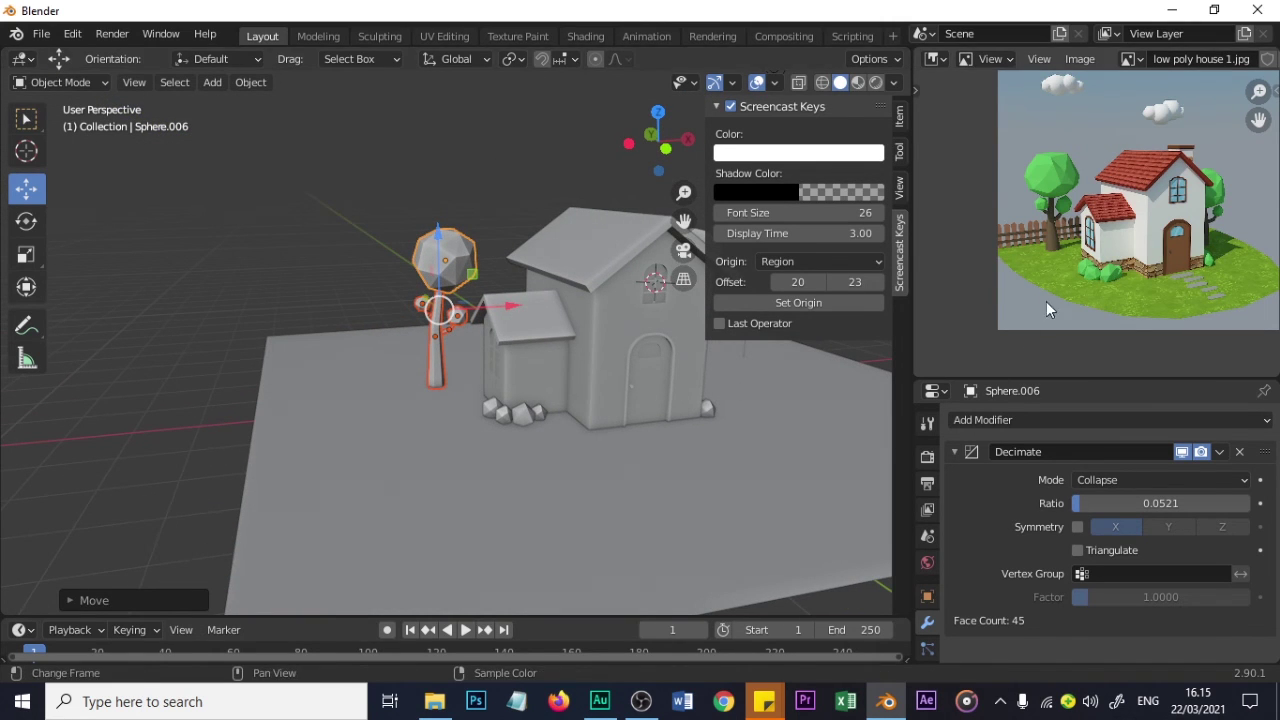
# - Examine the stepping stones before the door in the reference image and the matching area in front of the modeled door
pyautogui.scroll(-1, 1055, 280)
pyautogui.scroll(4, 1055, 280)
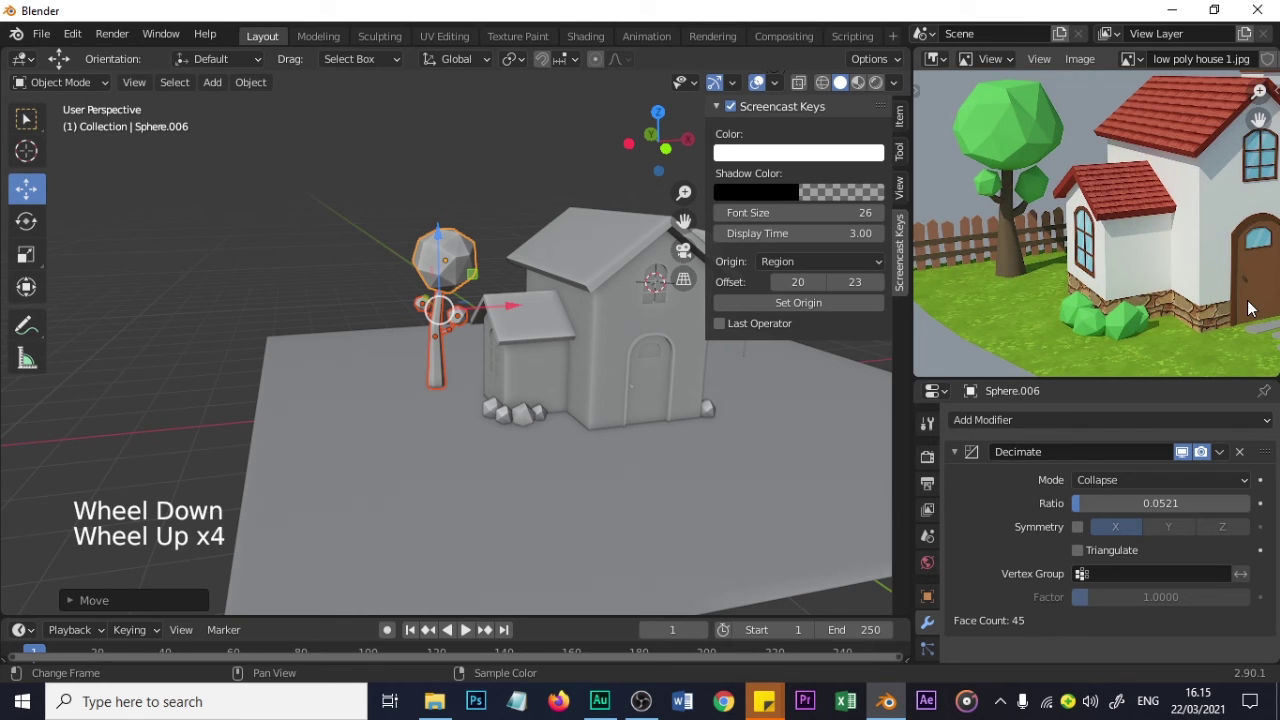
pyautogui.keyDown('shift'); pyautogui.moveTo(1248, 308); pyautogui.dragTo(1068, 242, button='middle'); pyautogui.keyUp('shift')
pyautogui.scroll(4, 1171, 285)
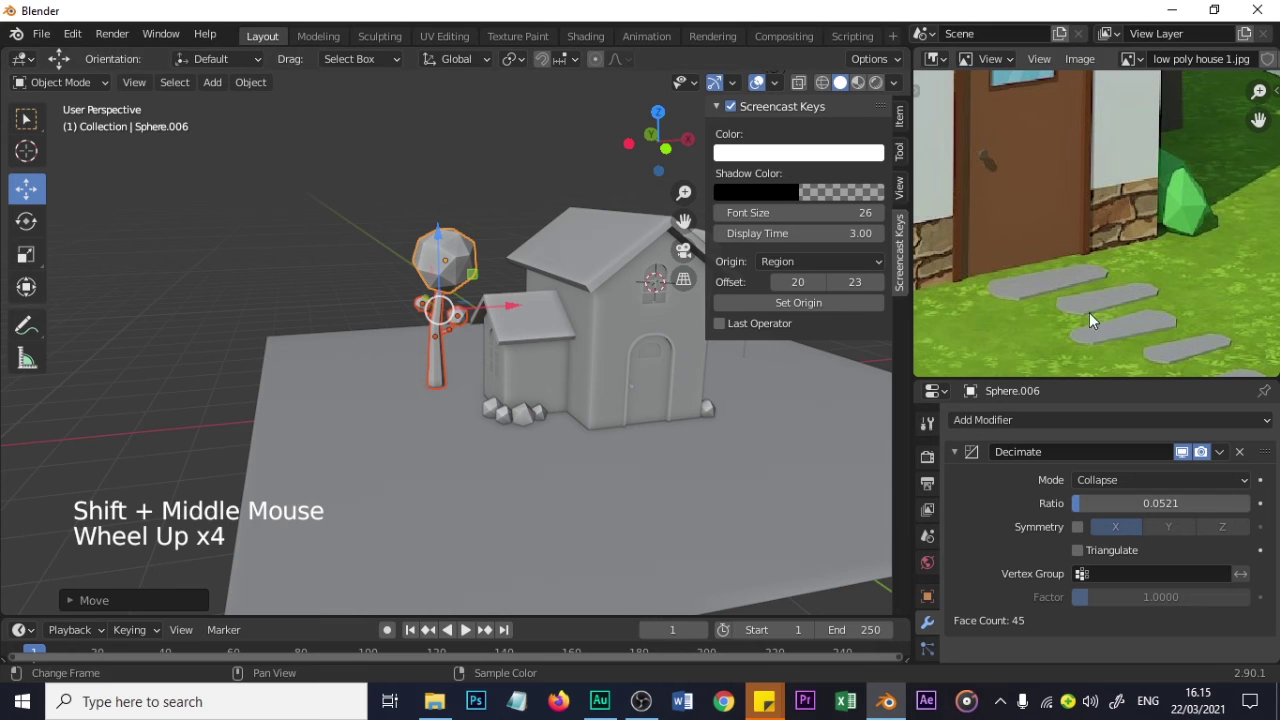
pyautogui.press('shift')
pyautogui.keyDown('shift'); pyautogui.moveTo(712, 407); pyautogui.dragTo(391, 400, button='middle'); pyautogui.keyUp('shift')
pyautogui.scroll(3, 391, 400)
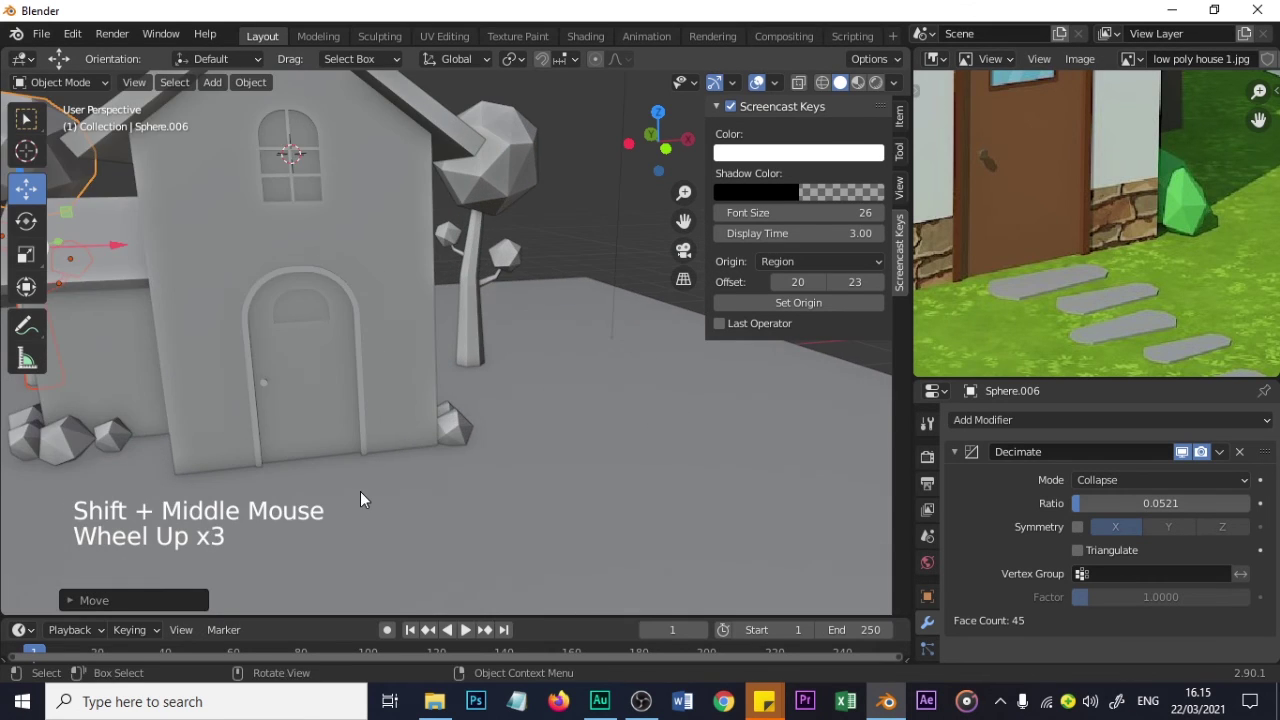
pyautogui.scroll(-2, 360, 491)
pyautogui.press('shift')
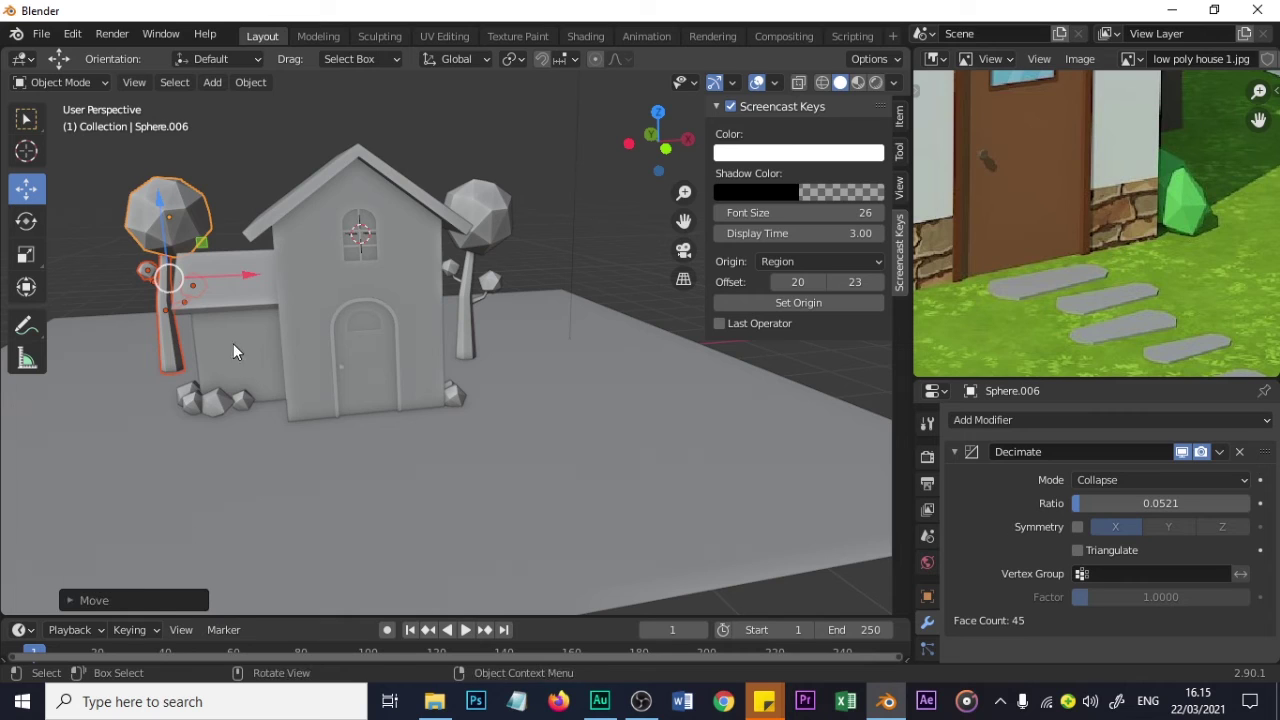
# - Add a cube mesh, lower it to the base of the front door and scale it down
pyautogui.hotkey('shift', 'a')
pyautogui.moveTo(340, 300)
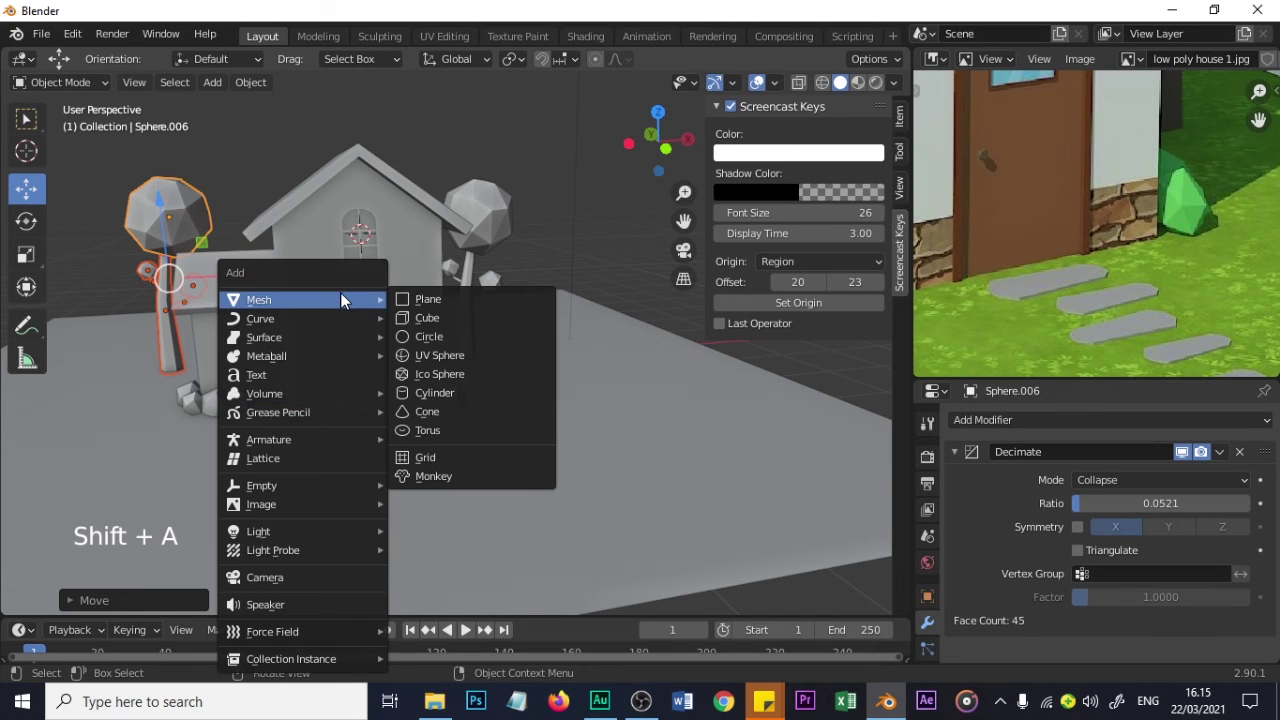
pyautogui.click(438, 316)
pyautogui.moveTo(357, 177); pyautogui.dragTo(368, 362)
pyautogui.press('s')
pyautogui.click(440, 362)
# - Move the cube out in front of the door, lower it to the ground and resize it to roughly the door's width
pyautogui.scroll(3, 375, 382)
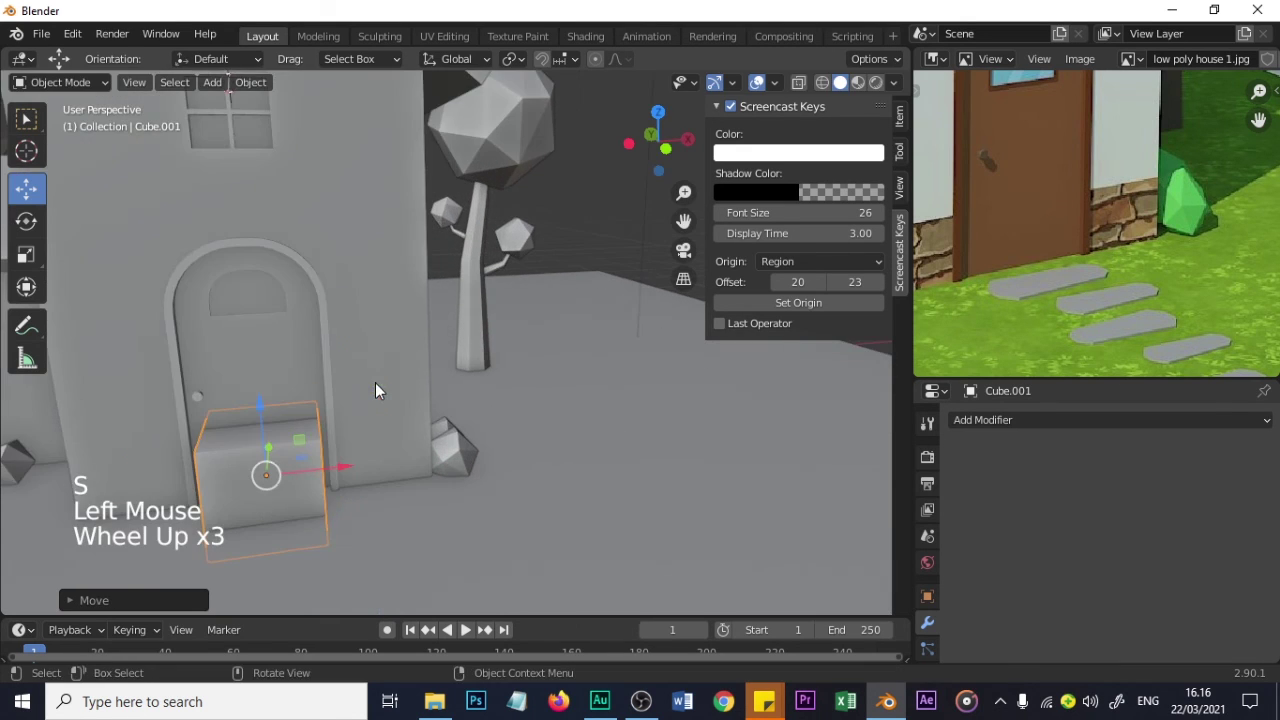
pyautogui.keyDown('shift'); pyautogui.moveTo(299, 455); pyautogui.dragTo(445, 445, button='middle'); pyautogui.keyUp('shift')
pyautogui.moveTo(468, 437); pyautogui.dragTo(530, 395)
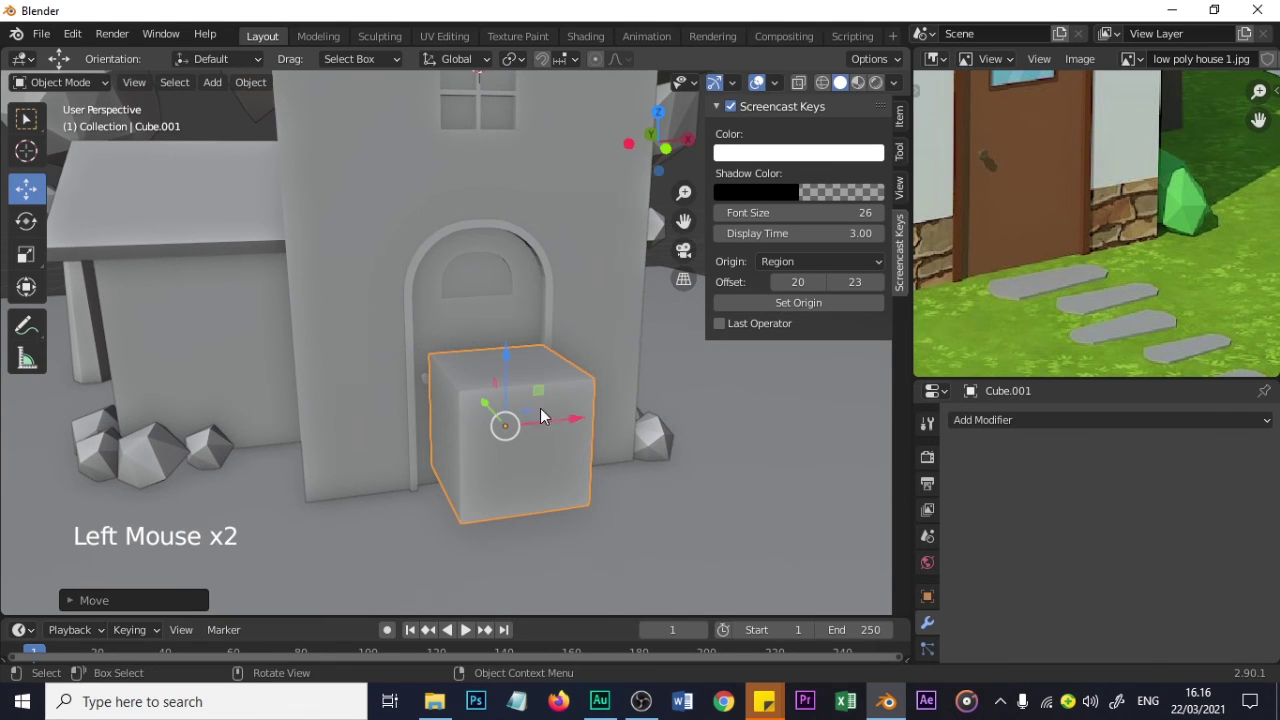
pyautogui.press('s')
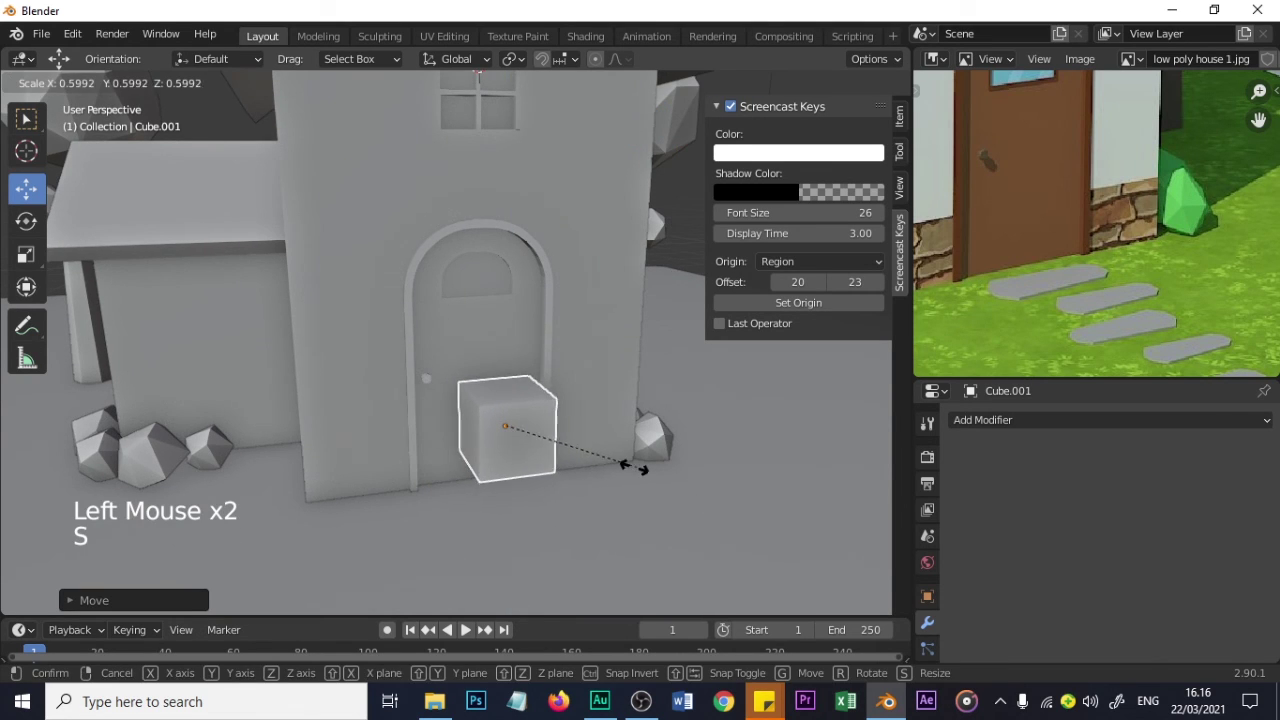
pyautogui.click(634, 465)
pyautogui.moveTo(511, 370); pyautogui.dragTo(556, 448)
pyautogui.moveTo(556, 448); pyautogui.dragTo(531, 520, button='middle')
pyautogui.press('s')
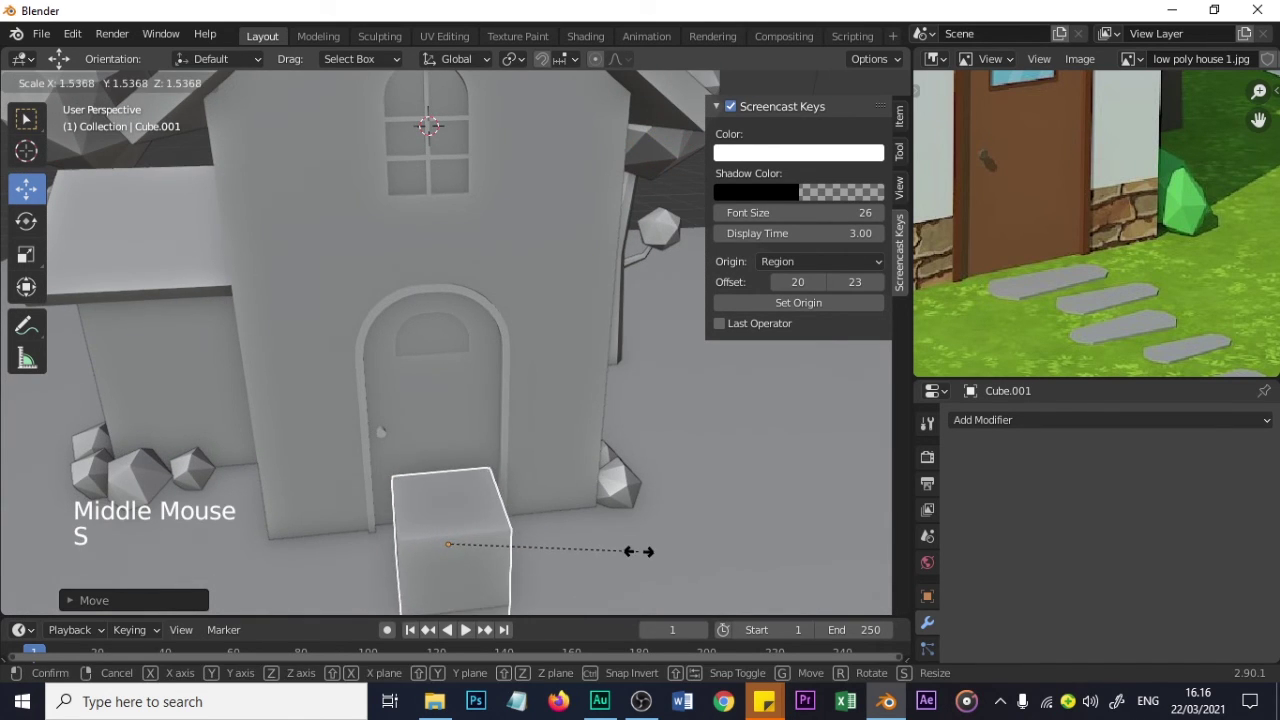
pyautogui.click(640, 550)
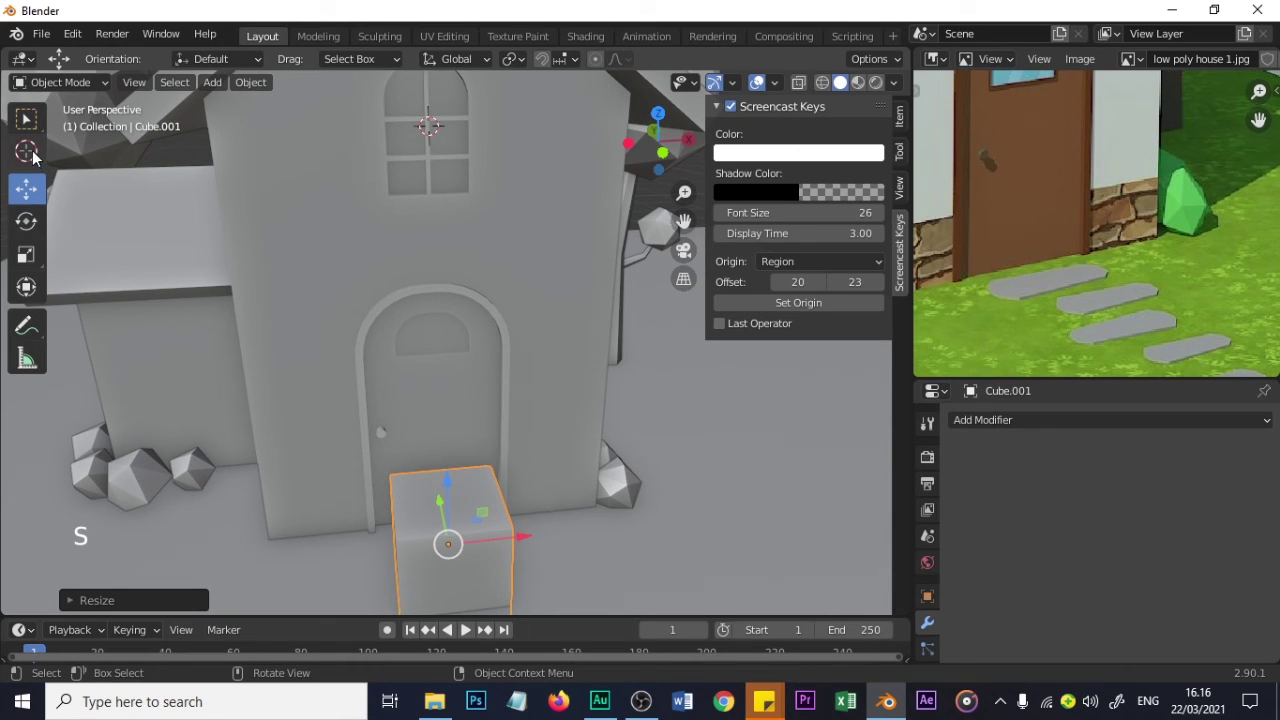
# - In Edit Mode, push the cube's front face back toward the door and lower its top face
pyautogui.click(113, 86)
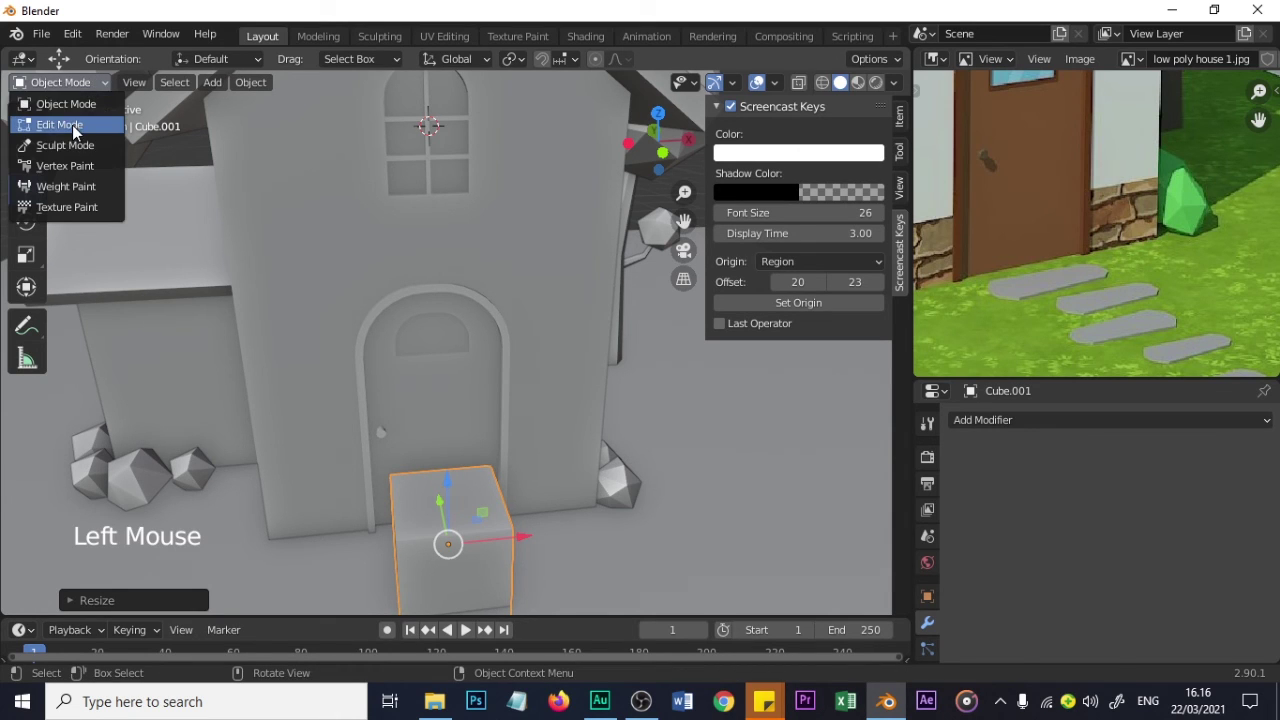
pyautogui.click(60, 125)
pyautogui.click(462, 533)
pyautogui.keyDown('shift'); pyautogui.moveTo(462, 533); pyautogui.dragTo(578, 494, button='middle'); pyautogui.keyUp('shift')
pyautogui.click(578, 494)
pyautogui.moveTo(578, 494); pyautogui.dragTo(563, 455)
pyautogui.click(576, 436)
pyautogui.moveTo(581, 394); pyautogui.dragTo(586, 434)
pyautogui.press('Tab')
pyautogui.scroll(2, 570, 505)
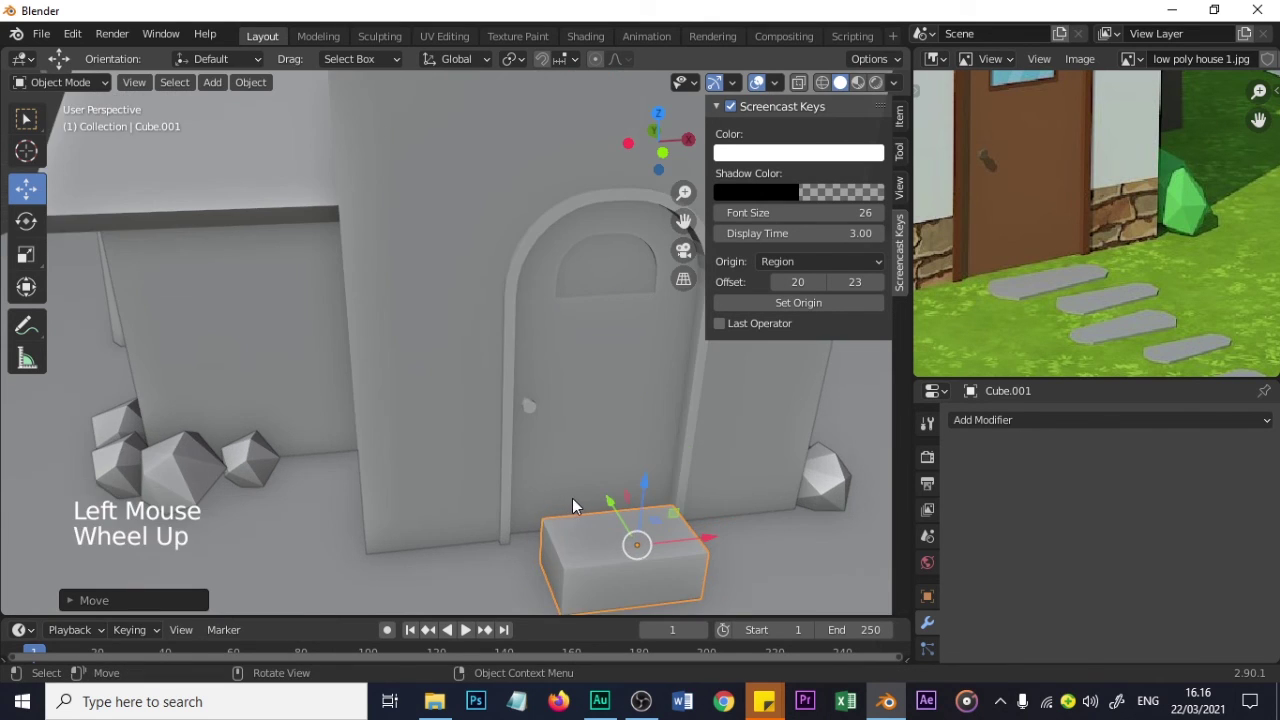
# - Lower the block's top face further in Edit Mode to form a thin stepping-stone slab
pyautogui.keyDown('shift'); pyautogui.moveTo(620, 514); pyautogui.dragTo(565, 408, button='middle'); pyautogui.keyUp('shift')
pyautogui.press('Tab')
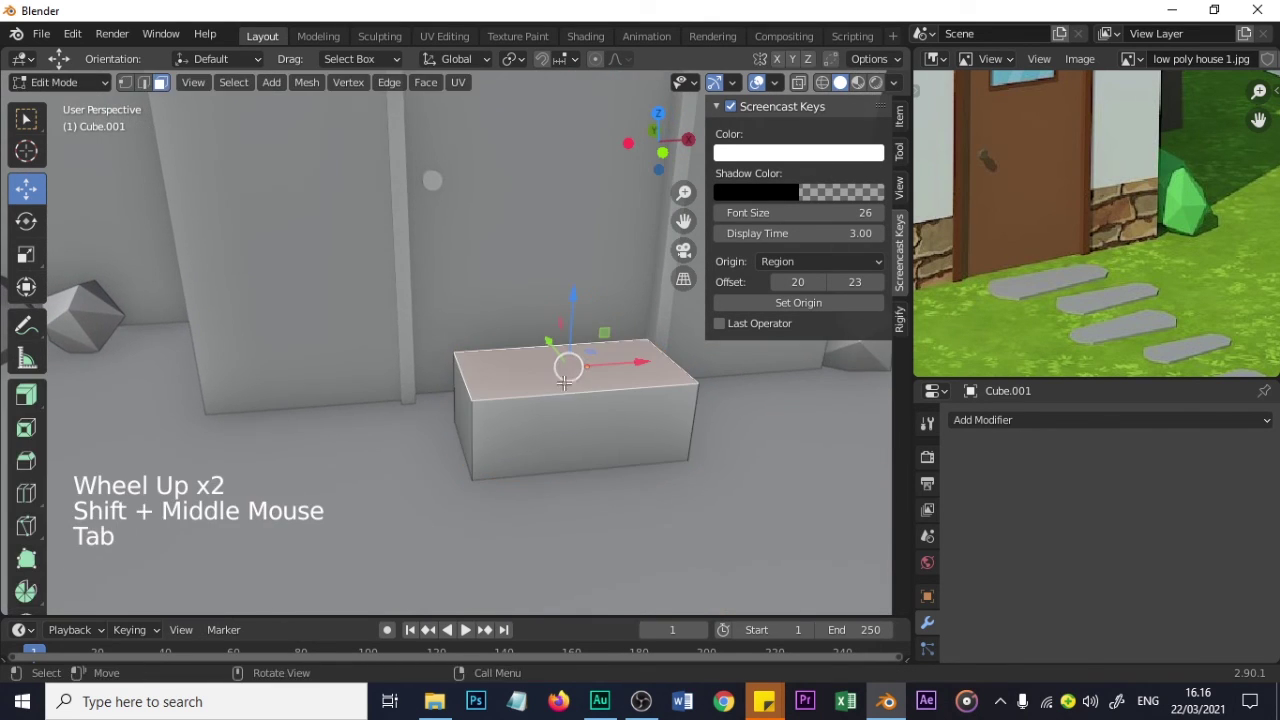
pyautogui.moveTo(575, 324); pyautogui.dragTo(569, 388)
pyautogui.scroll(3, 571, 408)
pyautogui.moveTo(571, 410); pyautogui.dragTo(530, 280, button='middle')
pyautogui.scroll(-3, 600, 455)
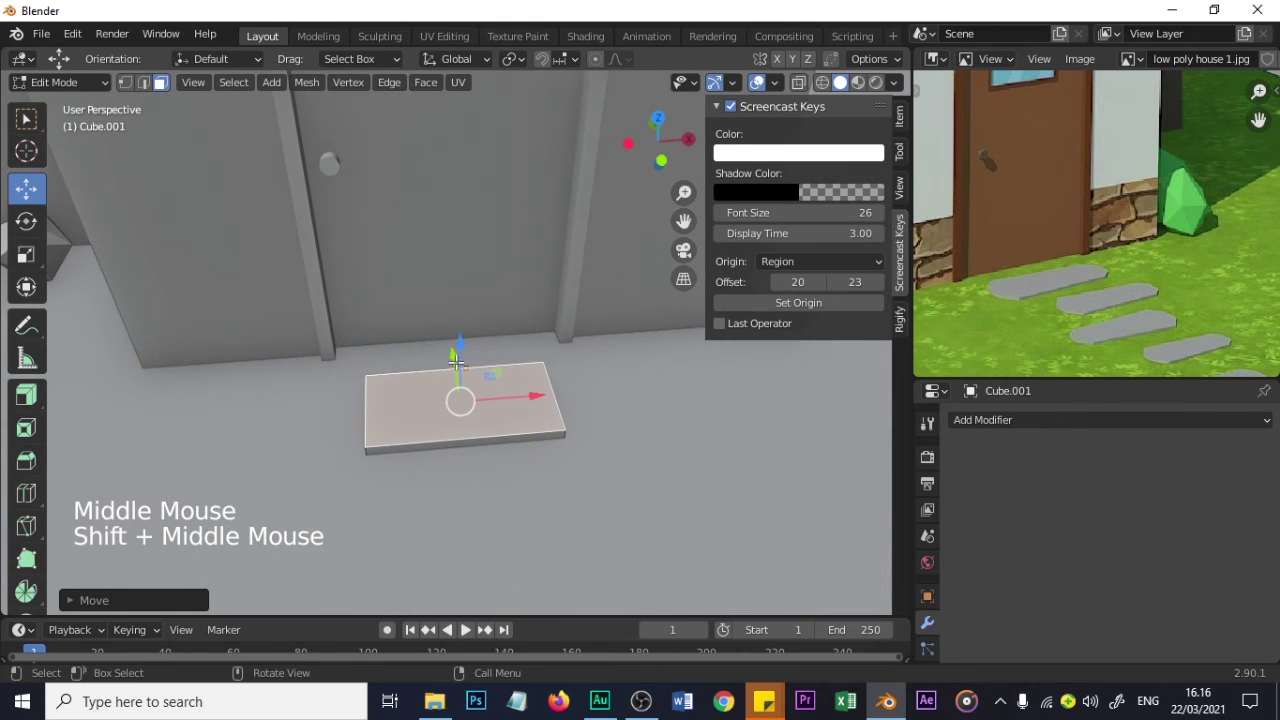
pyautogui.moveTo(458, 352); pyautogui.dragTo(457, 357)
# - Switch to edge selection and move the slab's front corner edge along Y to make the outline irregular
pyautogui.click(143, 82)
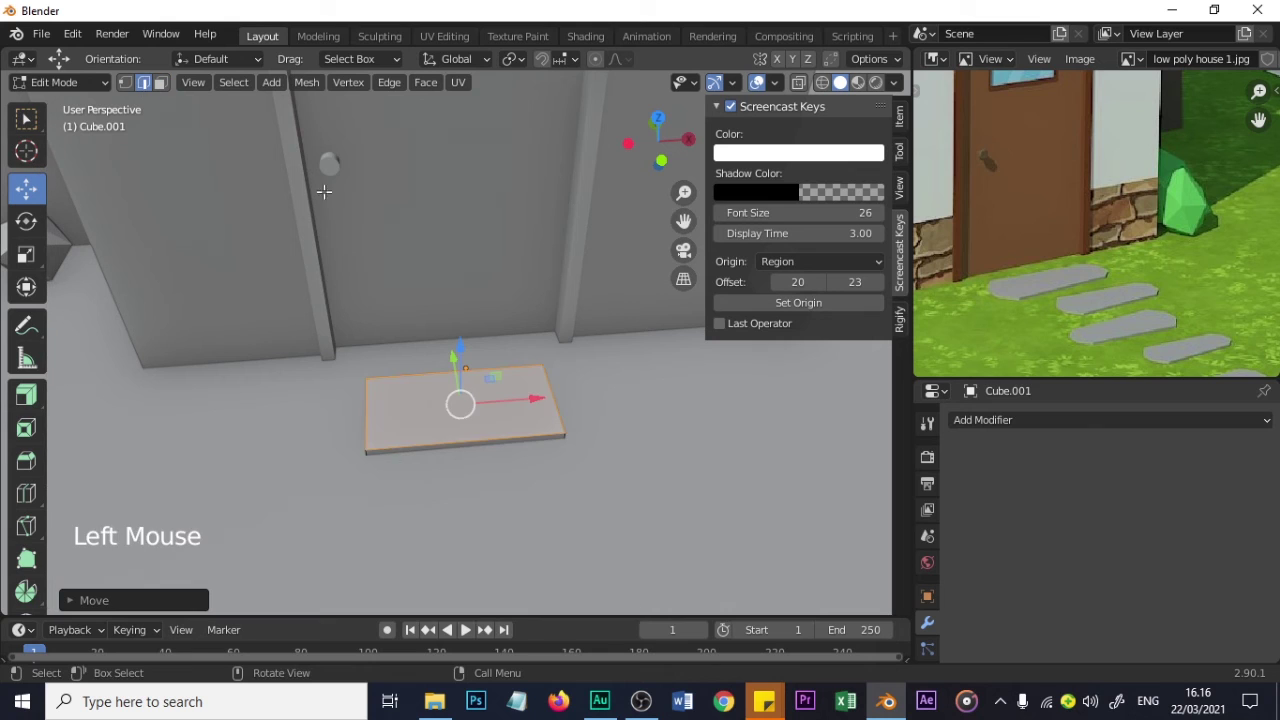
pyautogui.scroll(2, 650, 590)
pyautogui.keyDown('shift'); pyautogui.moveTo(655, 600); pyautogui.dragTo(547, 434, button='middle'); pyautogui.keyUp('shift')
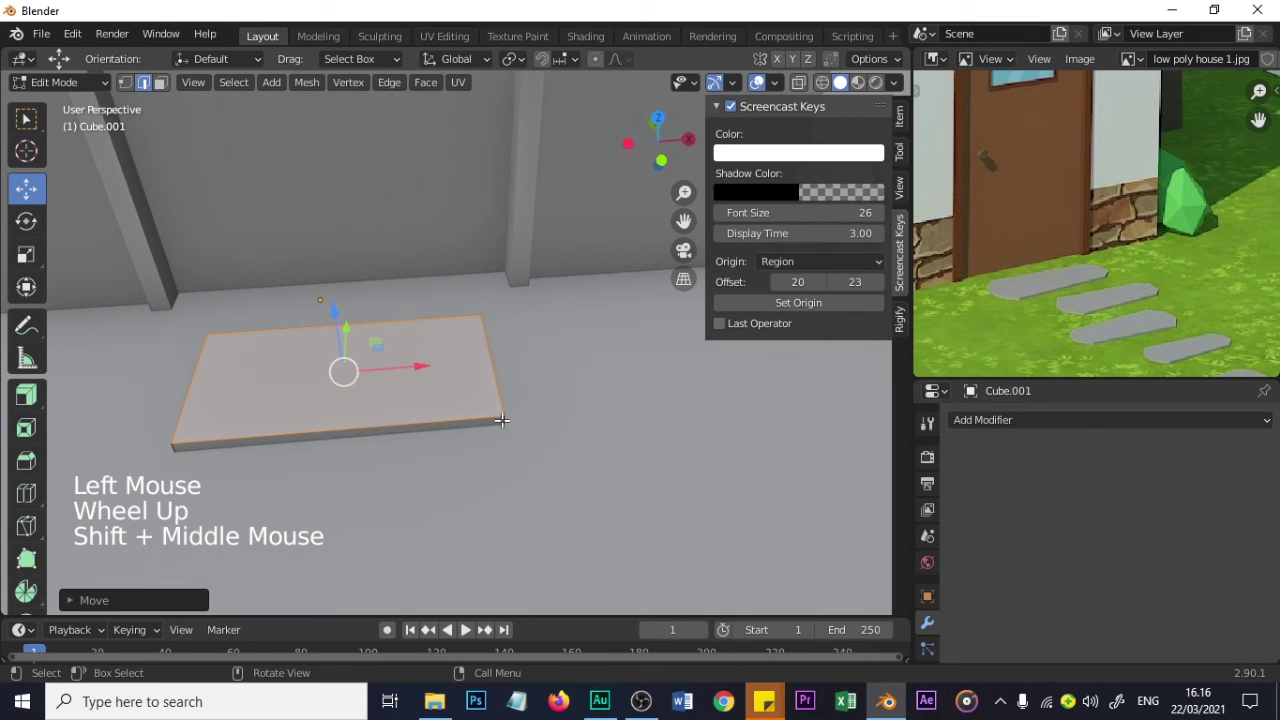
pyautogui.click(501, 420)
pyautogui.moveTo(494, 386); pyautogui.dragTo(509, 338)
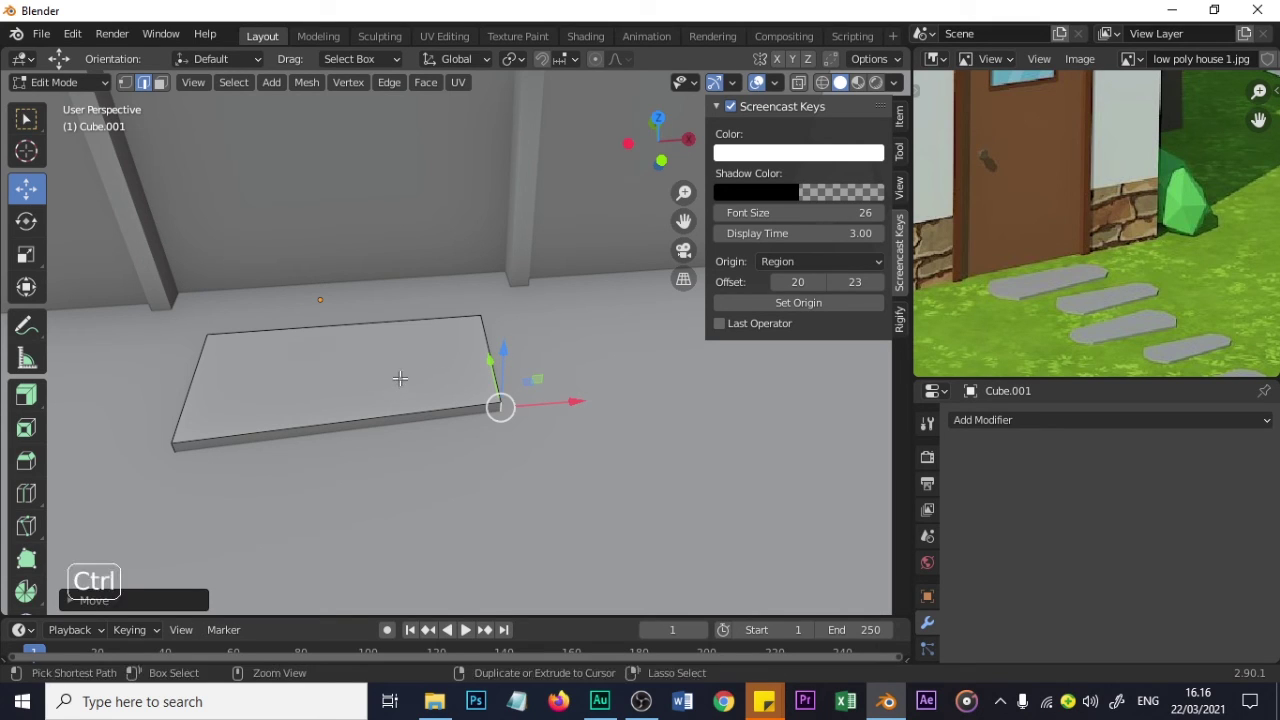
# - Add two evenly spaced loop cuts running along the length of the slab
pyautogui.hotkey('ctrl', 'r')
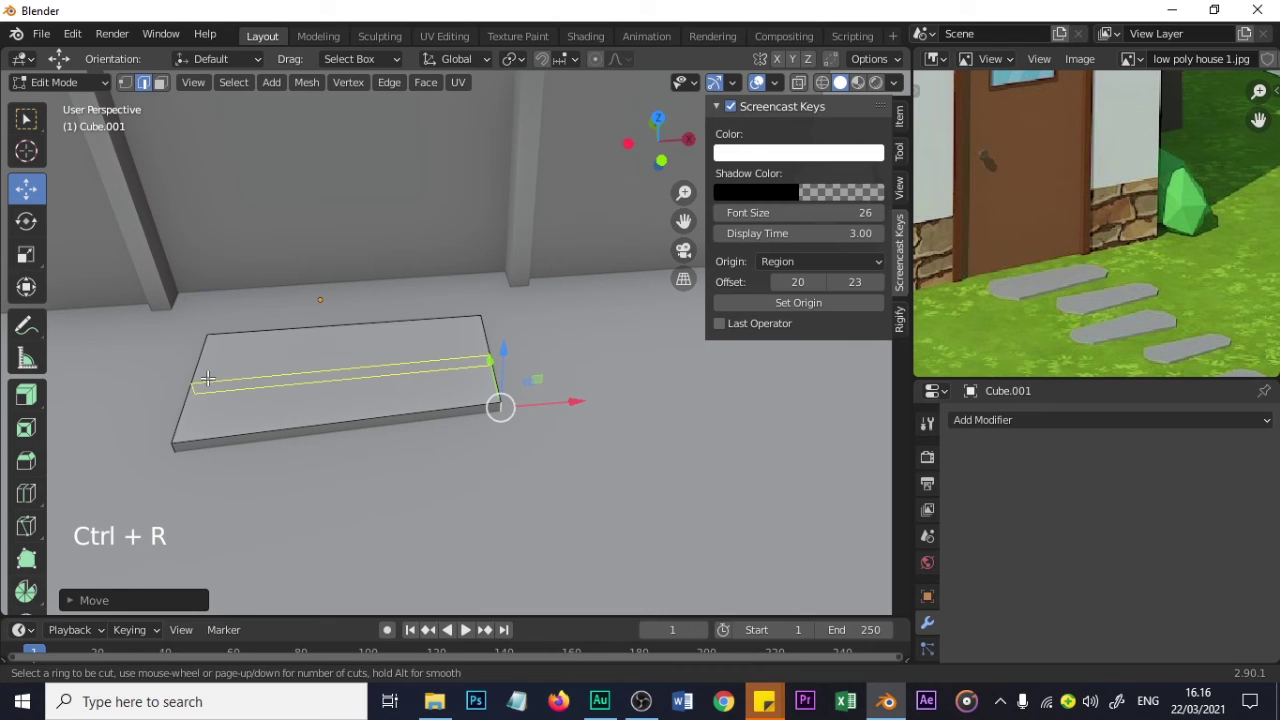
pyautogui.scroll(1, 207, 378)
pyautogui.click(207, 378)
pyautogui.rightClick(210, 377)
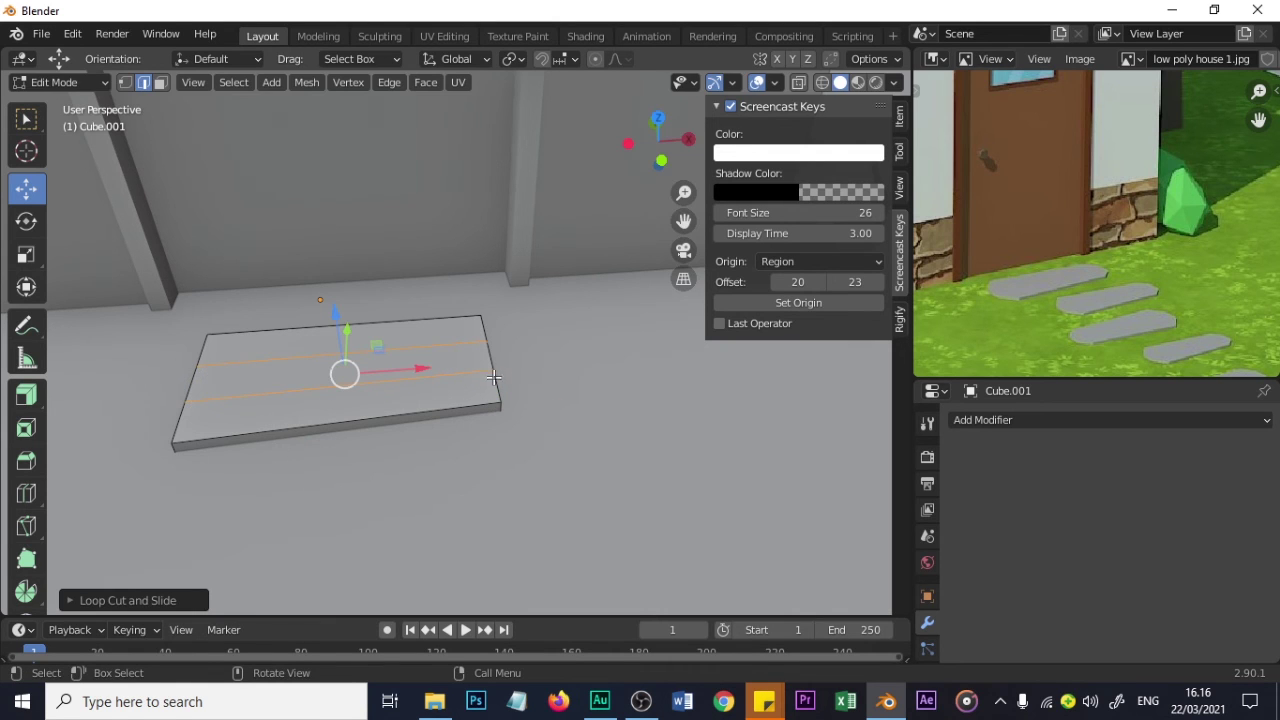
# - Move the two loop-cut edges at one end of the slab outward along X to form an angled tip
pyautogui.moveTo(493, 377); pyautogui.dragTo(437, 384, button='middle')
pyautogui.click(163, 360)
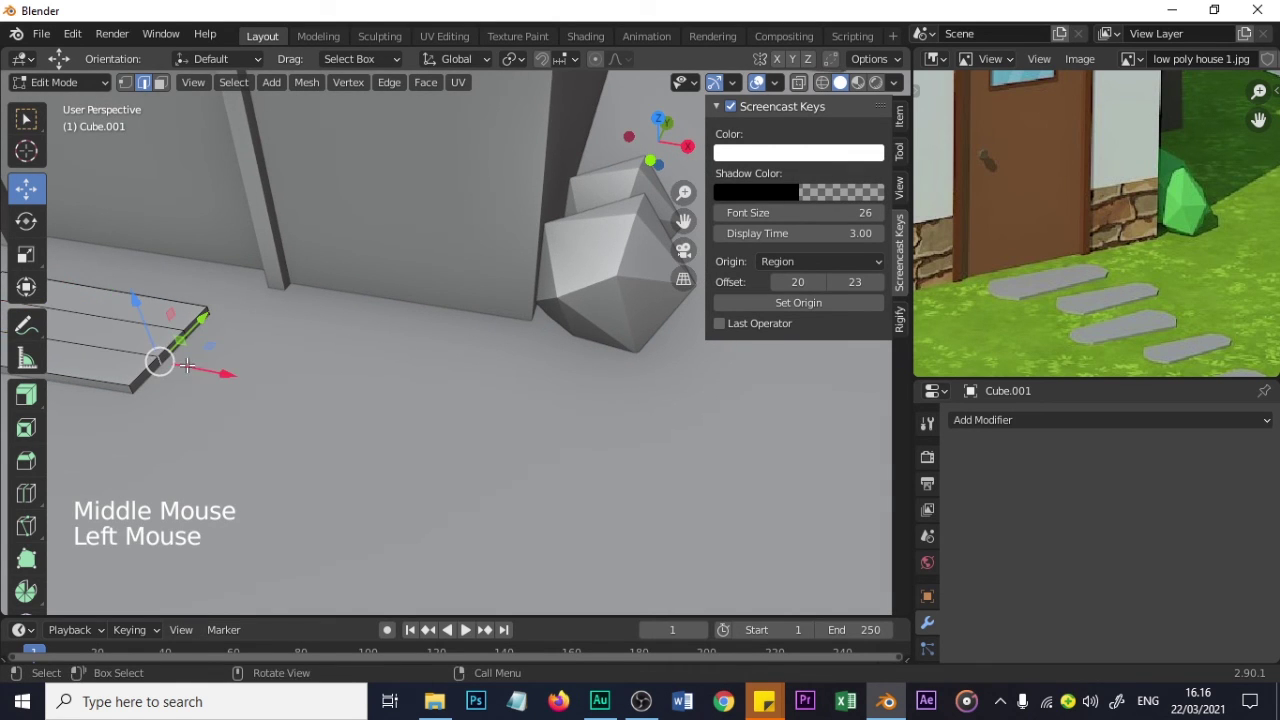
pyautogui.moveTo(184, 369); pyautogui.dragTo(209, 377)
pyautogui.click(182, 337)
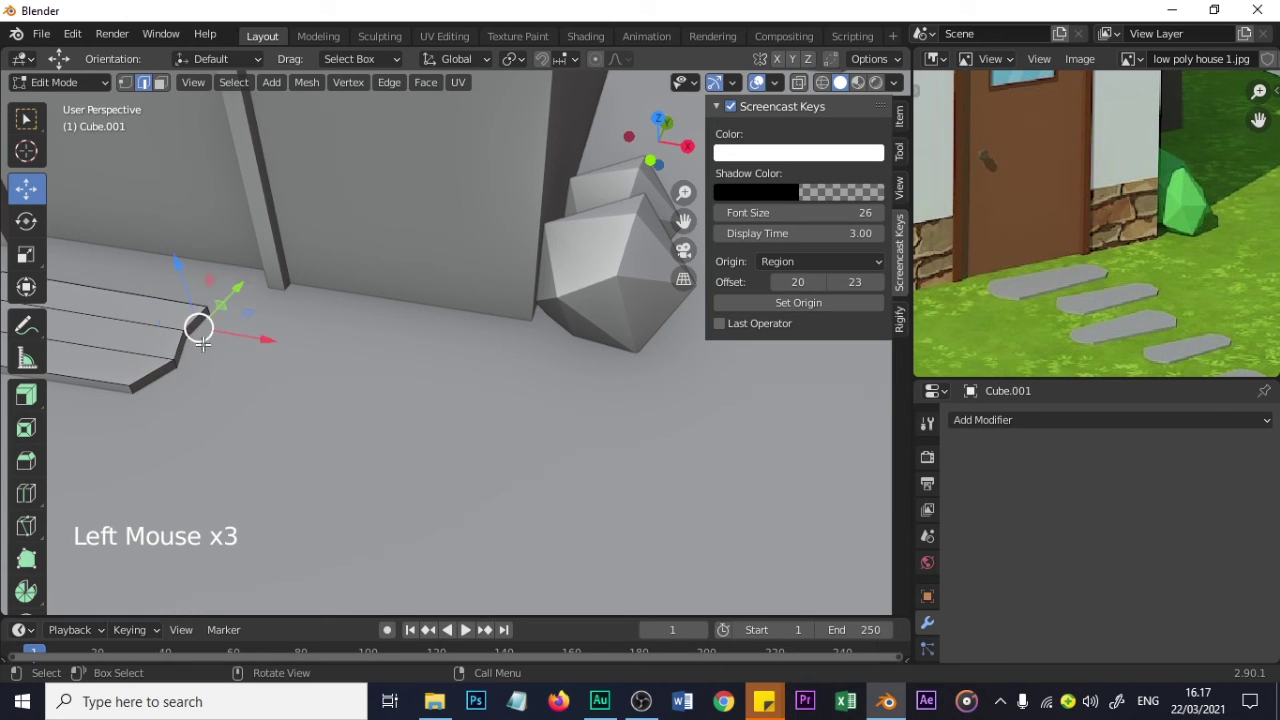
pyautogui.scroll(1, 183, 336)
pyautogui.scroll(-1, 185, 334)
pyautogui.keyDown('shift'); pyautogui.scroll(1, 188, 330); pyautogui.keyUp('shift')
pyautogui.scroll(1, 190, 325)
pyautogui.keyDown('shift'); pyautogui.moveTo(190, 325); pyautogui.dragTo(247, 347, button='middle'); pyautogui.keyUp('shift')
pyautogui.click(247, 347)
pyautogui.moveTo(288, 362); pyautogui.dragTo(332, 371)
# - Pull the loop-cut edges at the slab's opposite end outward along X and return to Object Mode
pyautogui.scroll(-2, 332, 371)
pyautogui.moveTo(350, 385); pyautogui.dragTo(362, 392, button='middle')
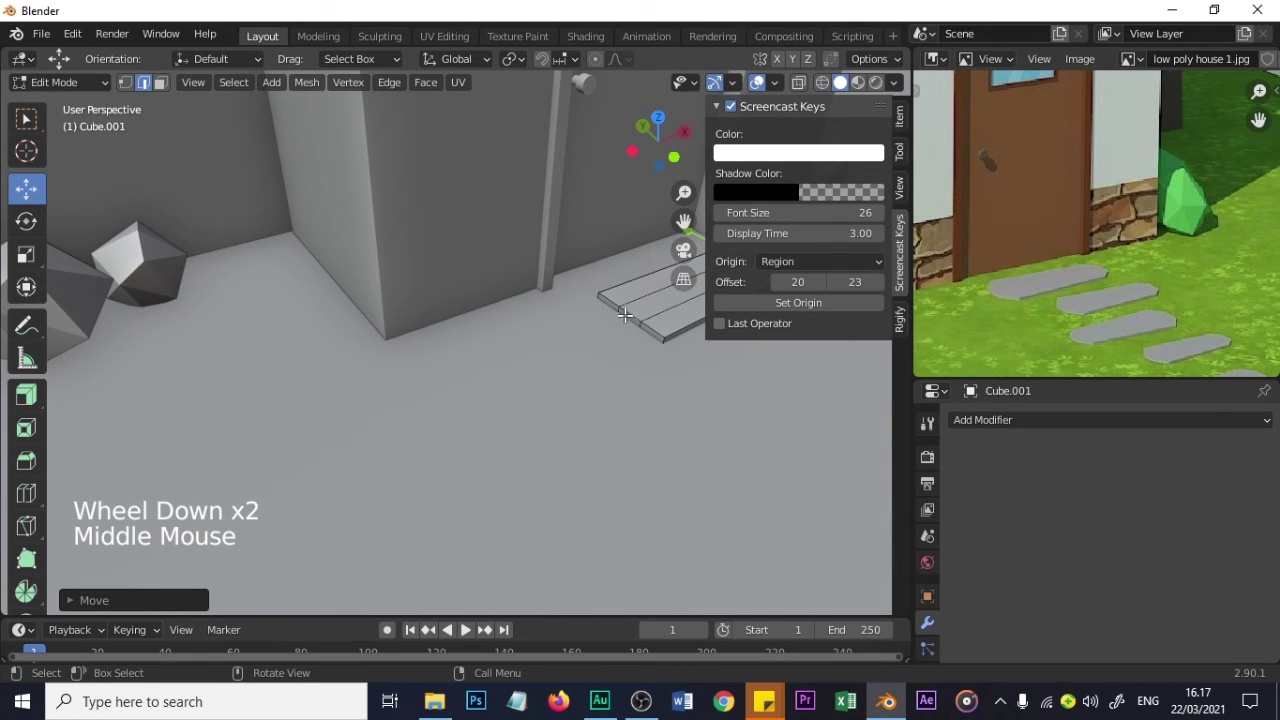
pyautogui.click(614, 307)
pyautogui.moveTo(614, 307); pyautogui.dragTo(654, 321)
pyautogui.keyDown('shift'); pyautogui.moveTo(626, 329); pyautogui.dragTo(403, 383, button='middle'); pyautogui.keyUp('shift')
pyautogui.press('Tab')
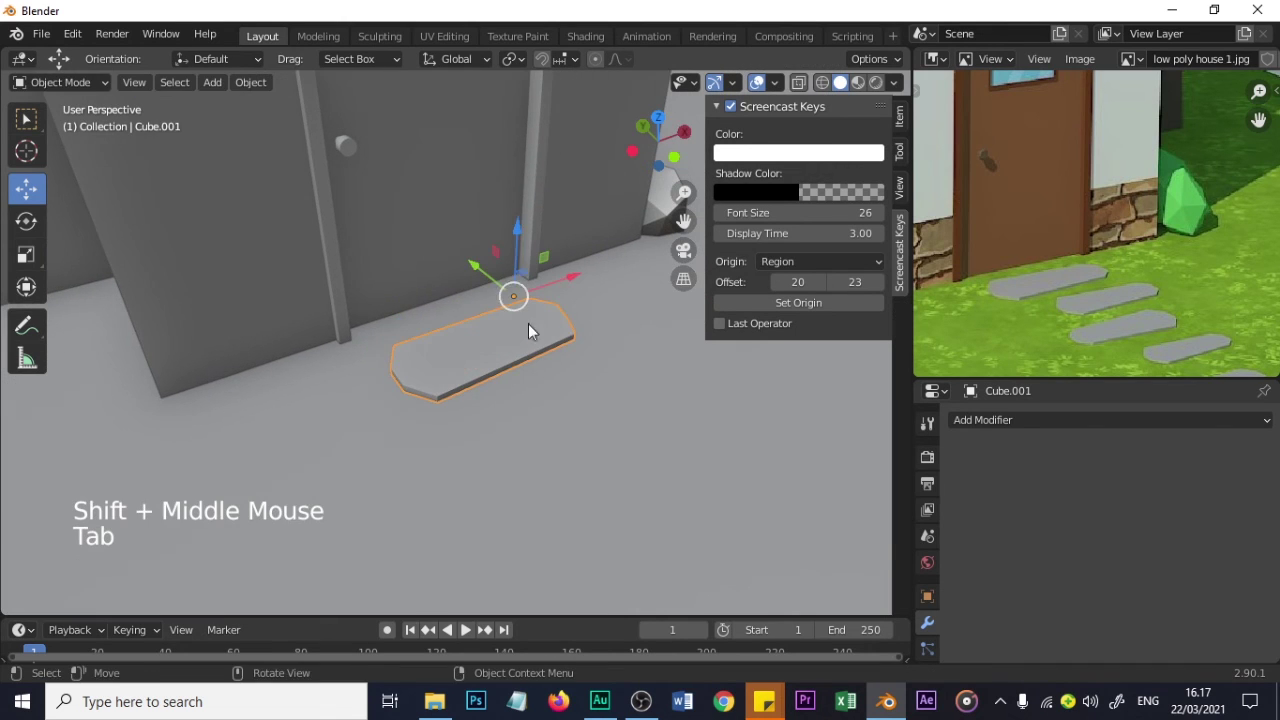
# - Lower the slab slightly into the ground and nudge it along Y toward the door
pyautogui.moveTo(518, 241); pyautogui.dragTo(517, 251)
pyautogui.scroll(-1, 535, 289)
pyautogui.scroll(-1, 551, 364)
pyautogui.scroll(1, 543, 362)
pyautogui.scroll(-1, 542, 360)
pyautogui.scroll(1, 542, 360)
pyautogui.keyDown('shift'); pyautogui.moveTo(542, 360); pyautogui.dragTo(467, 343, button='middle'); pyautogui.keyUp('shift')
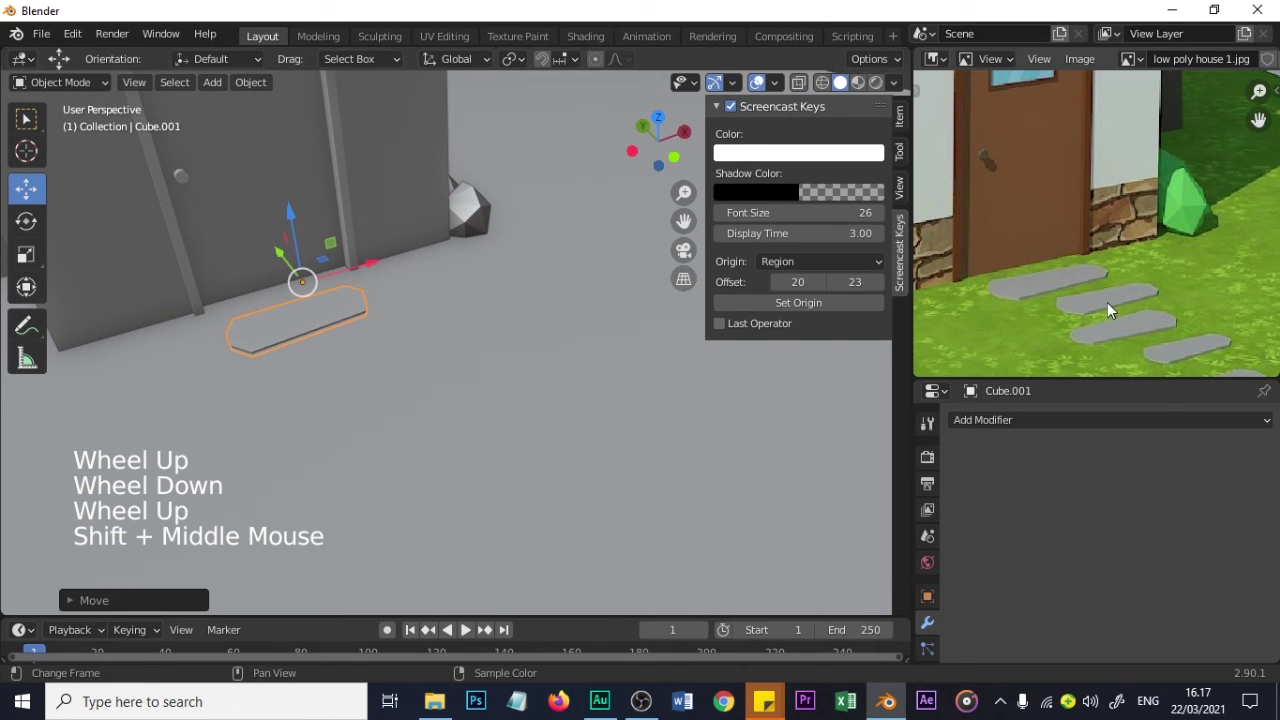
pyautogui.scroll(-2, 1148, 325)
pyautogui.scroll(1, 1149, 325)
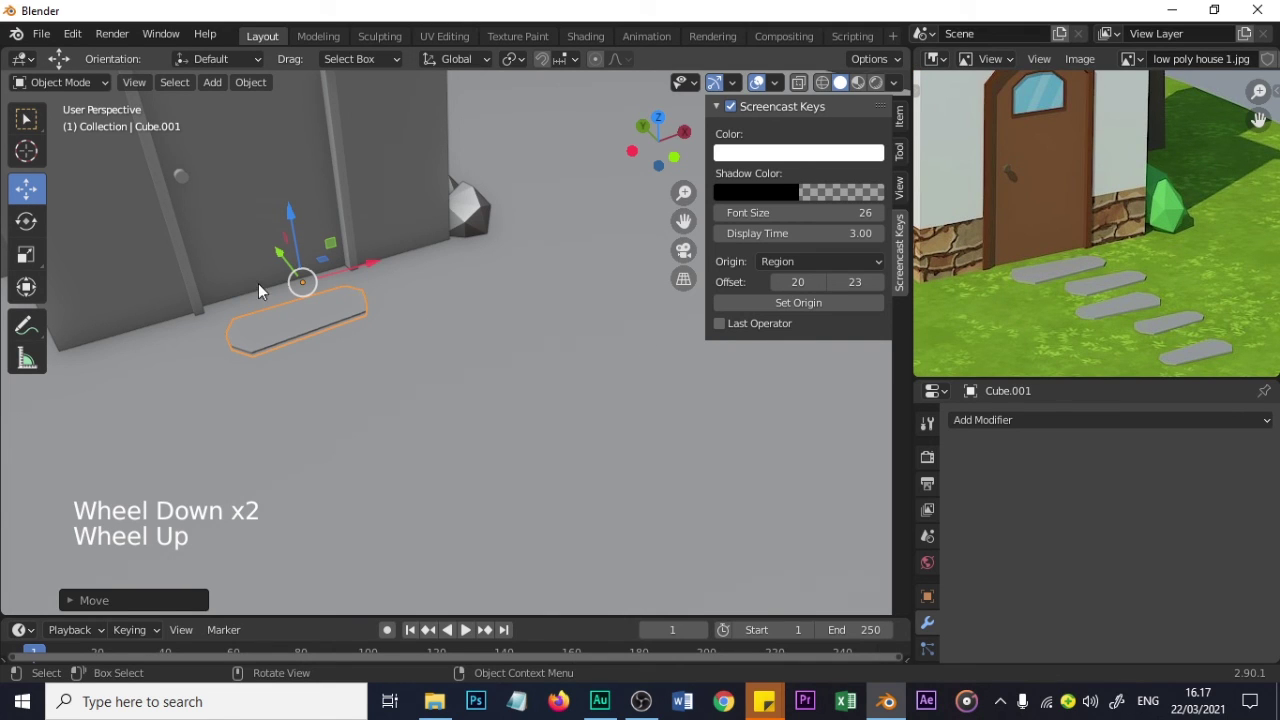
pyautogui.click(283, 262)
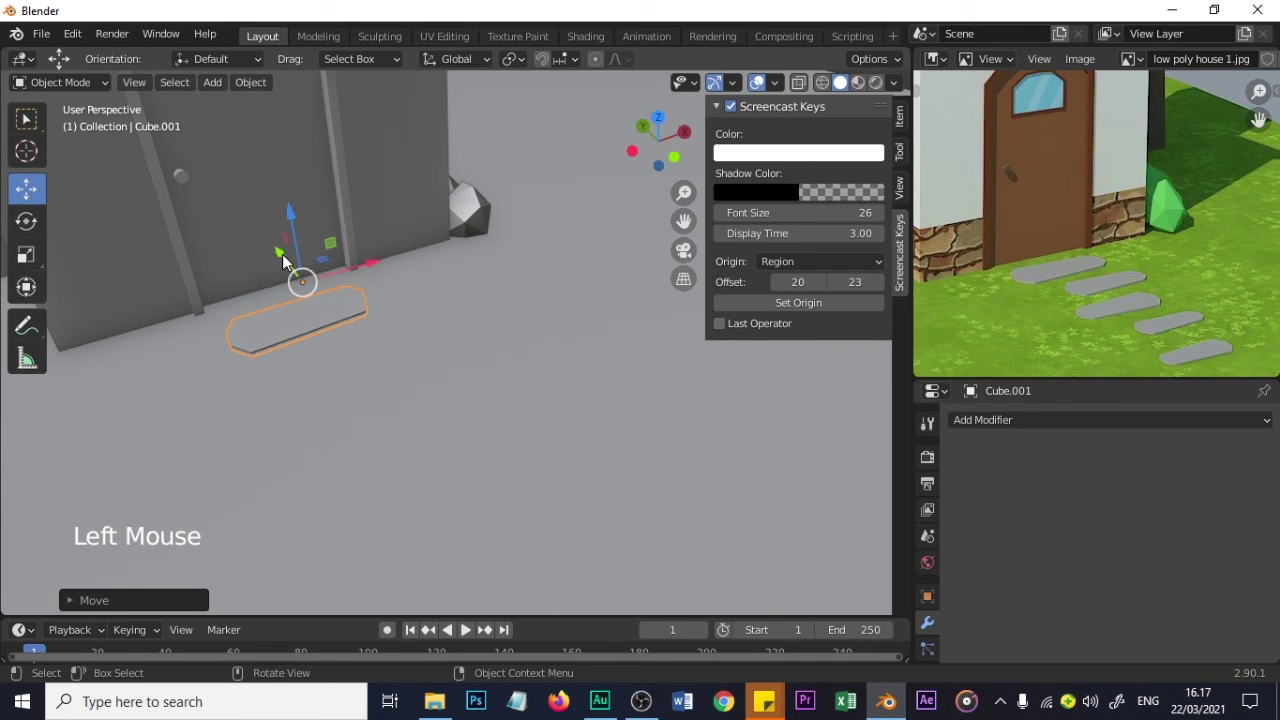
pyautogui.click(313, 266)
pyautogui.click(305, 317)
pyautogui.moveTo(286, 258); pyautogui.dragTo(281, 249)
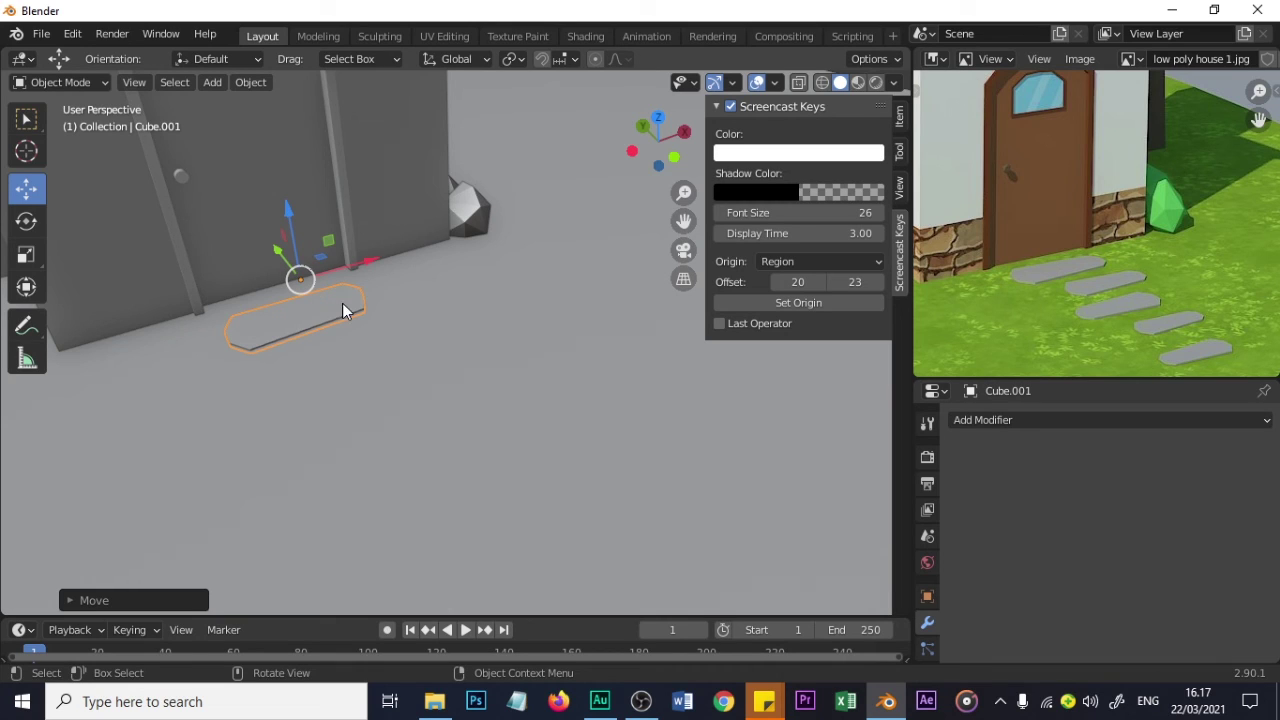
# - Make a linked duplicate of the slab and place it about 0.42 m in front along Y
pyautogui.click(253, 86)
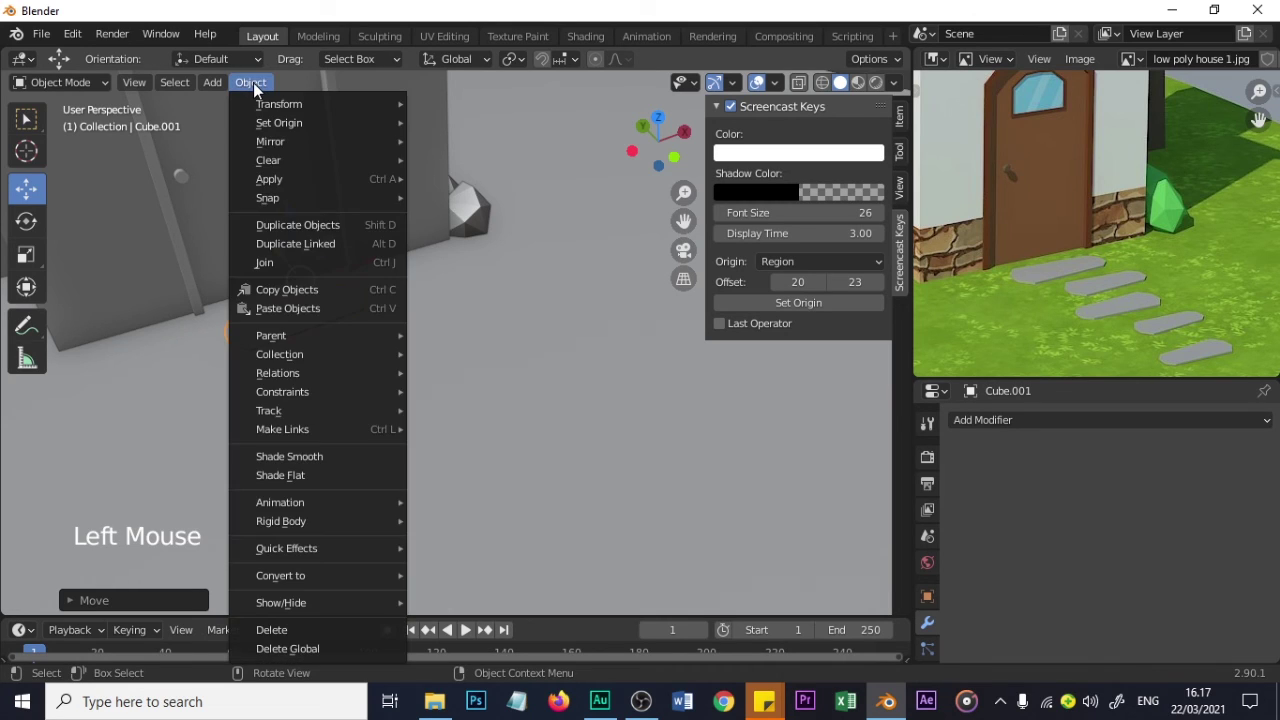
pyautogui.click(341, 245)
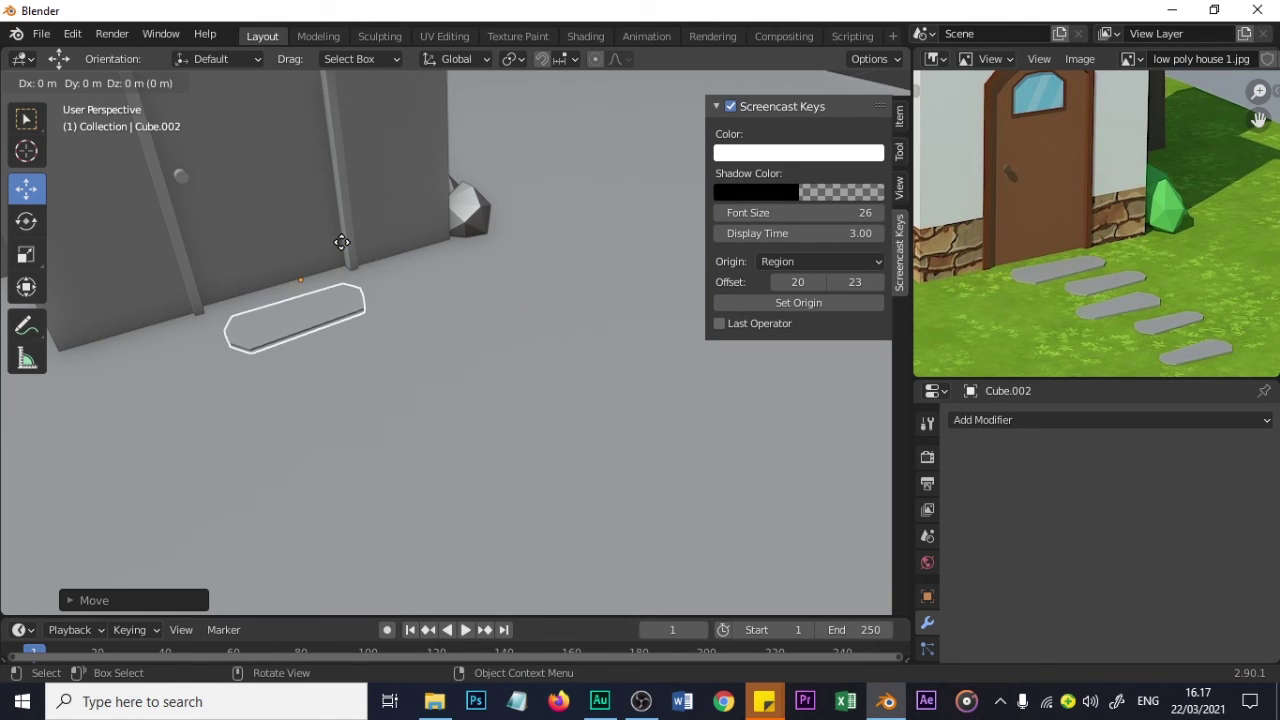
pyautogui.press('x')
pyautogui.click(370, 295)
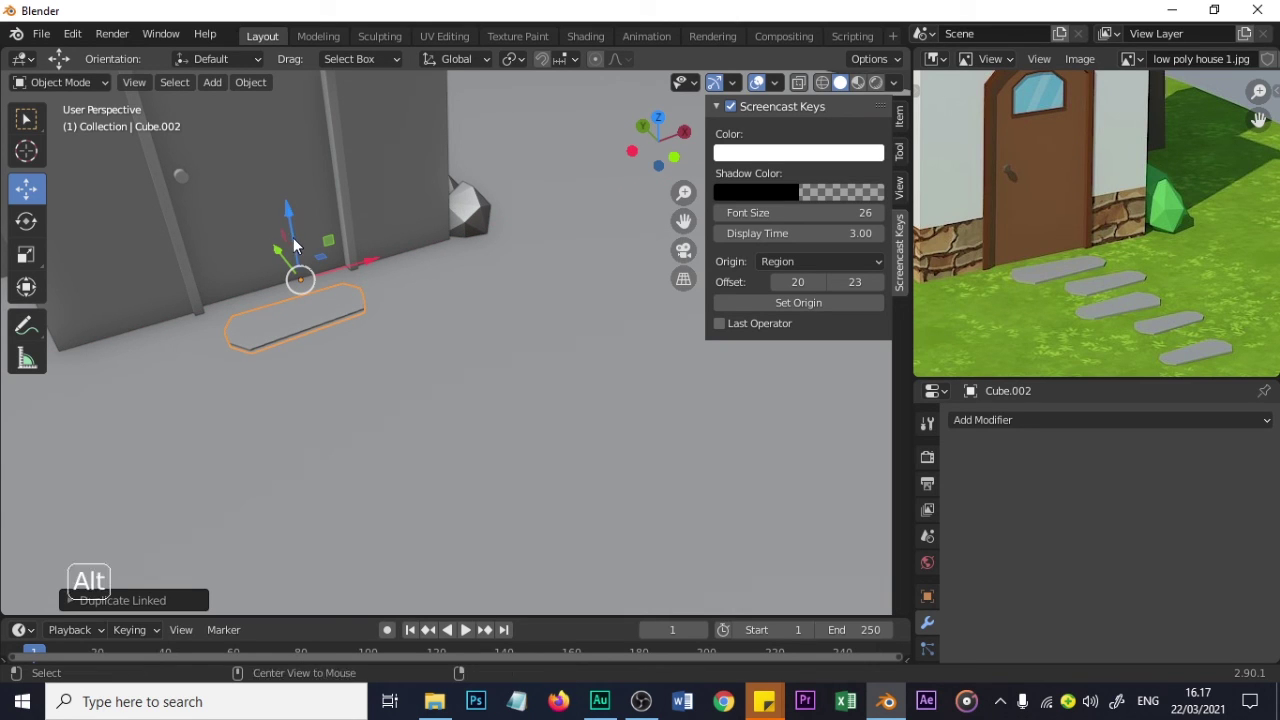
pyautogui.hotkey('alt', 'd')
pyautogui.press('y')
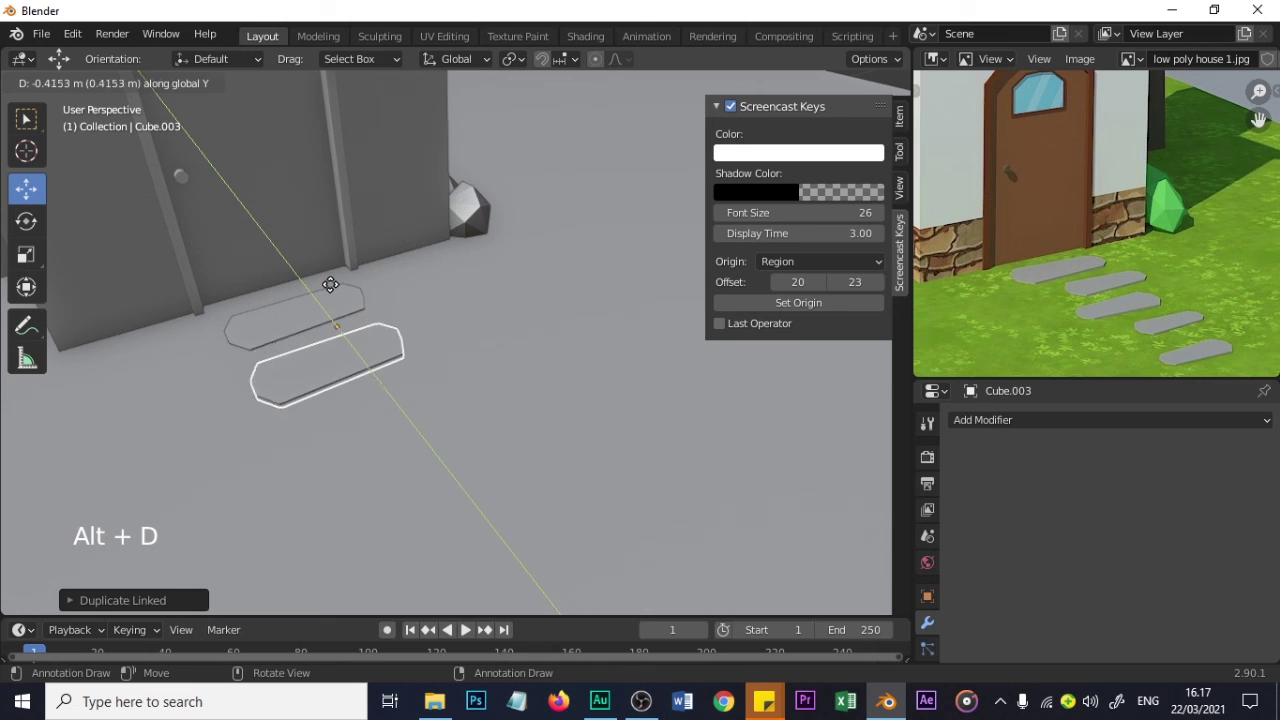
pyautogui.click(332, 290)
# - Test-move a corner edge of the original slab in Edit Mode, undo the edit, and delete the linked copy
pyautogui.scroll(2, 332, 291)
pyautogui.keyDown('shift'); pyautogui.moveTo(209, 311); pyautogui.dragTo(350, 340, button='middle'); pyautogui.keyUp('shift')
pyautogui.click(433, 357)
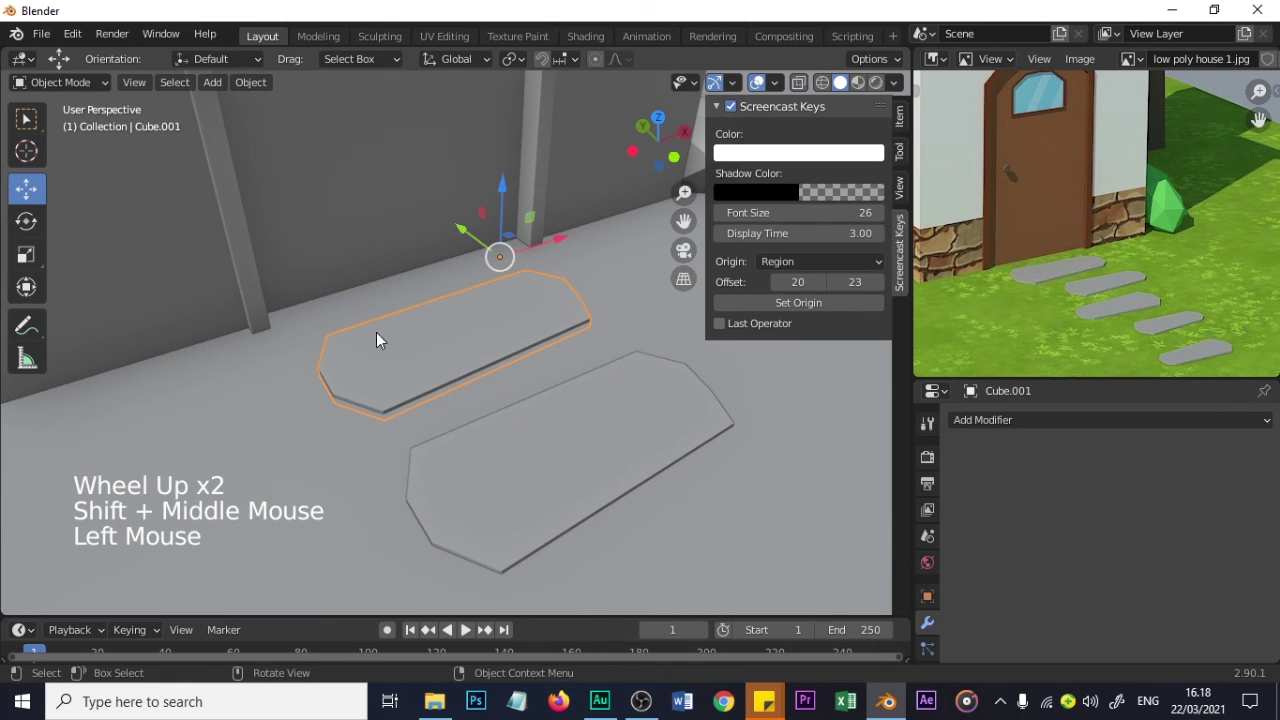
pyautogui.click(84, 86)
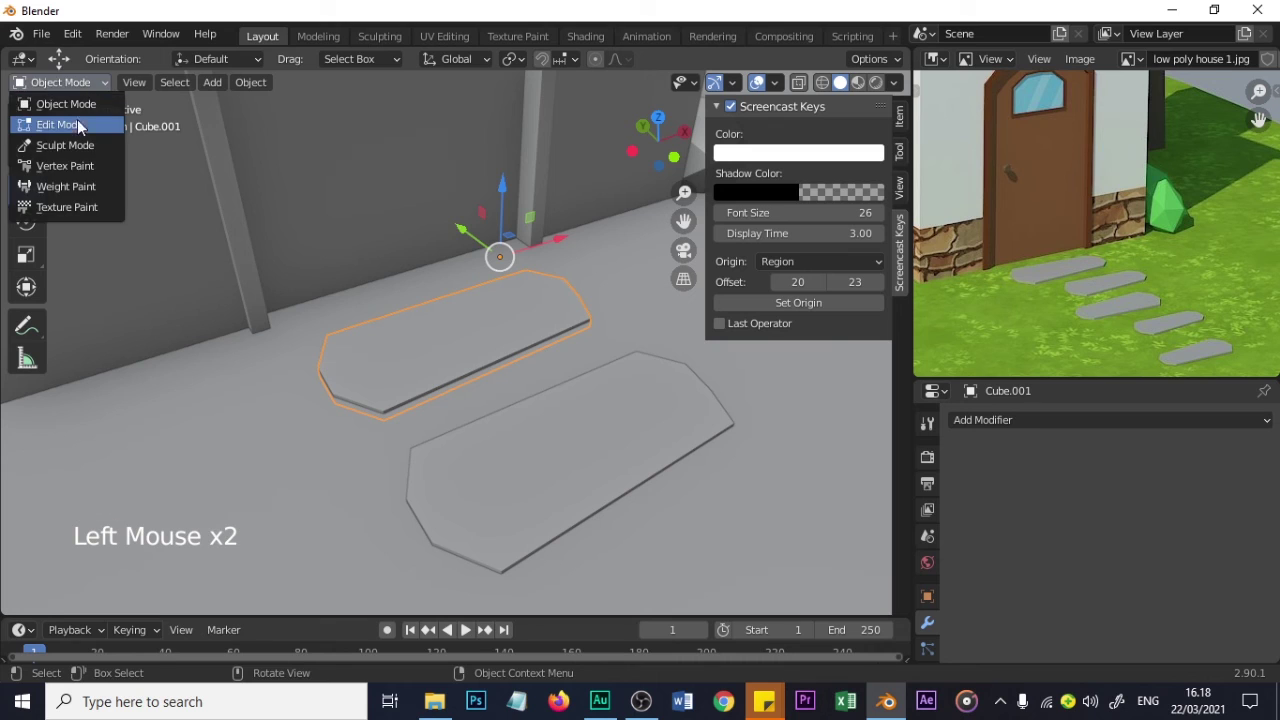
pyautogui.click(78, 124)
pyautogui.moveTo(367, 383)
pyautogui.mouseDown()
pyautogui.moveTo(383, 381)
pyautogui.moveTo(368, 393)
pyautogui.mouseUp()
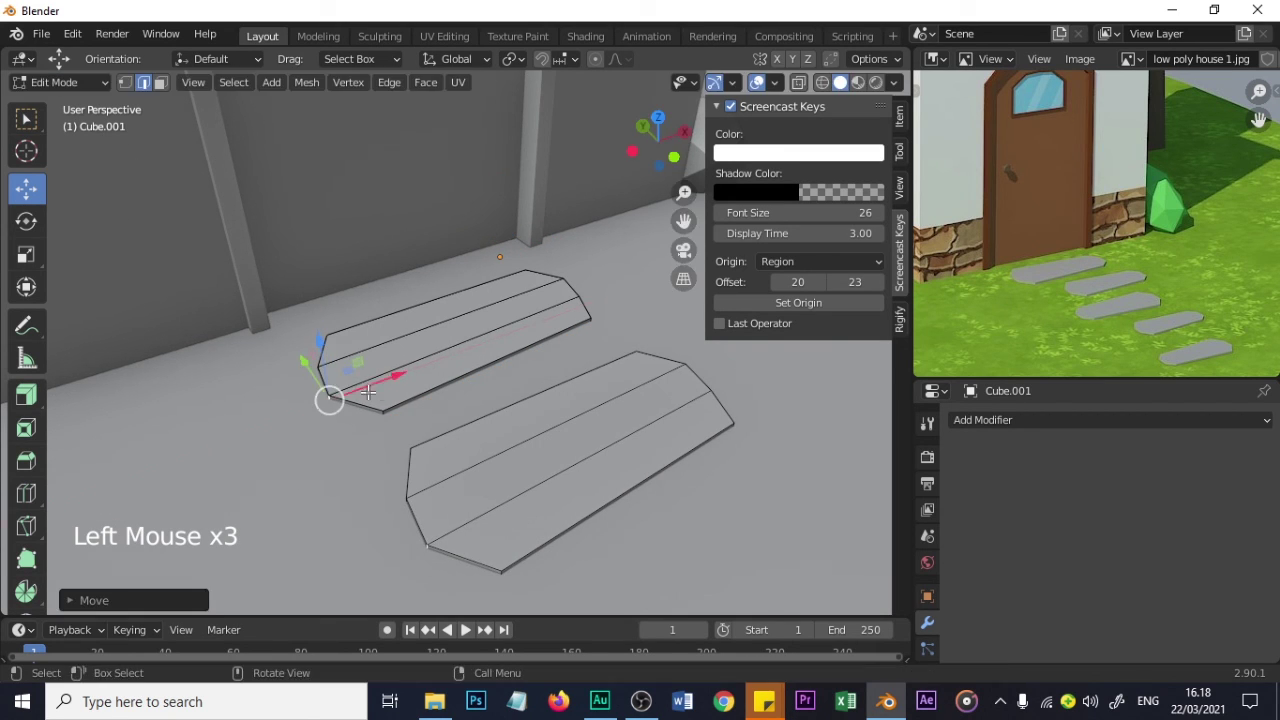
pyautogui.hotkey('ctrl', 'z')
pyautogui.hotkey('ctrl', 'z')
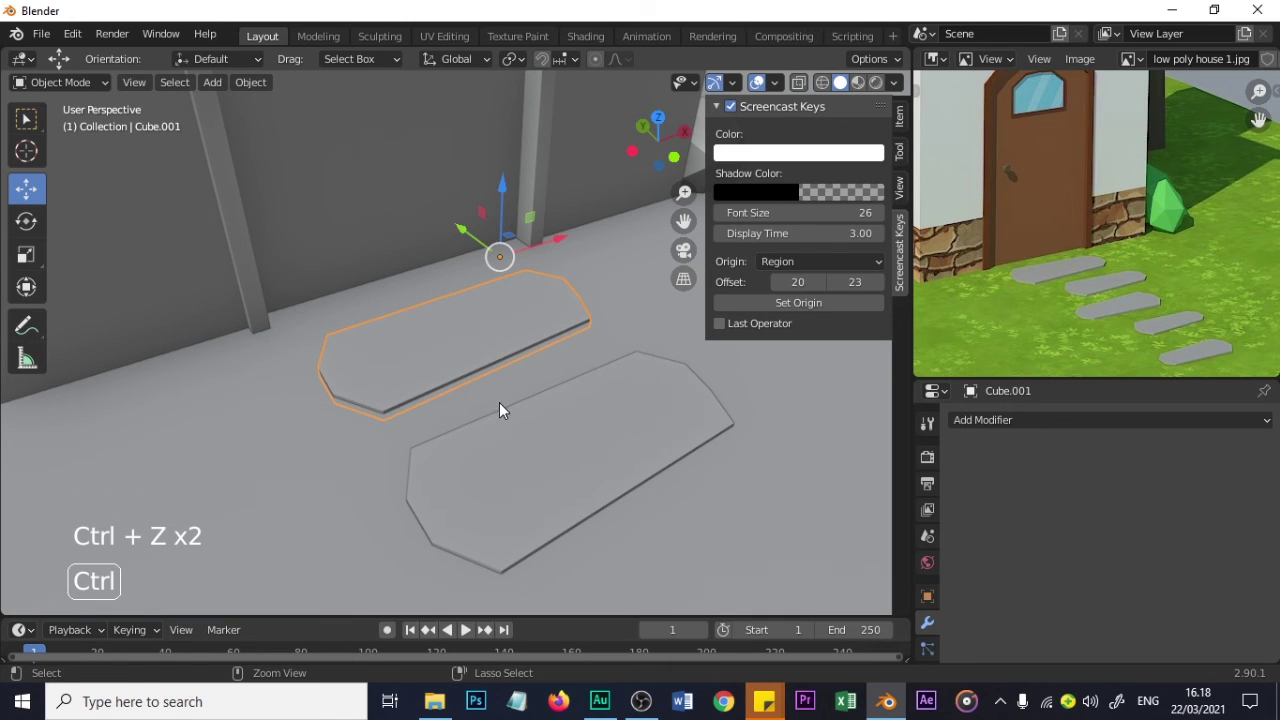
pyautogui.hotkey('ctrl', 'z')
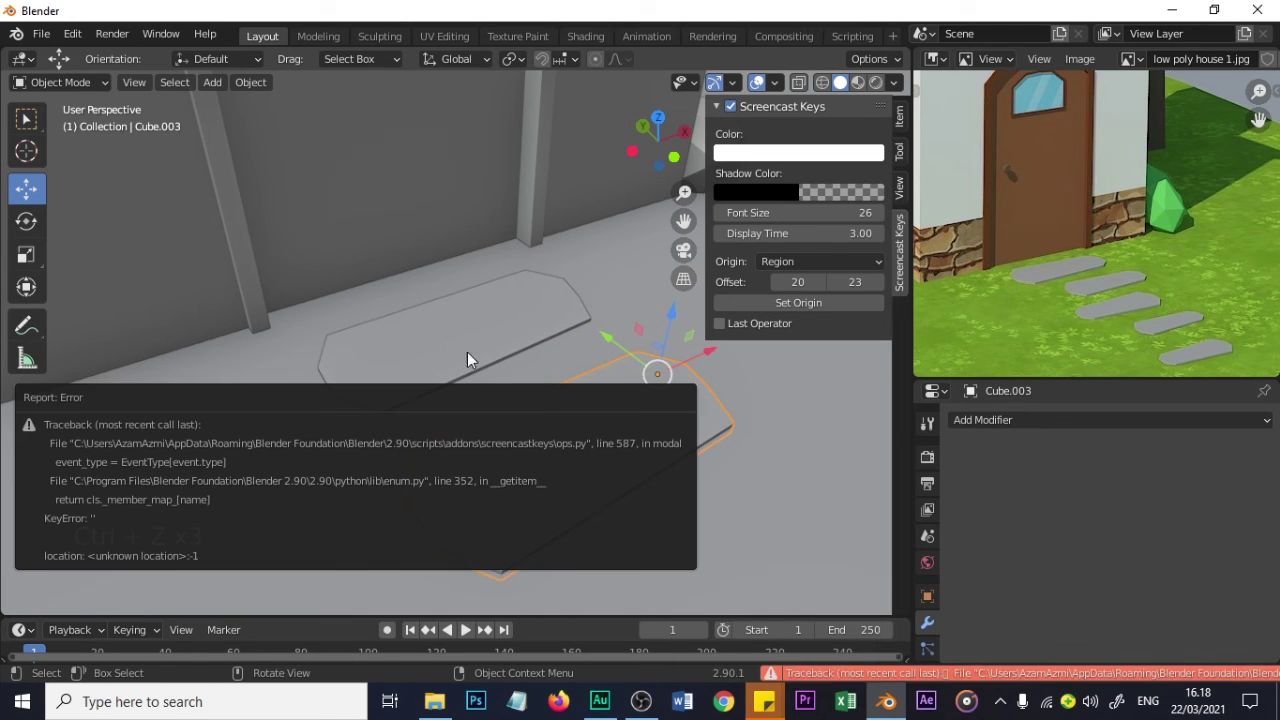
pyautogui.press('Delete')
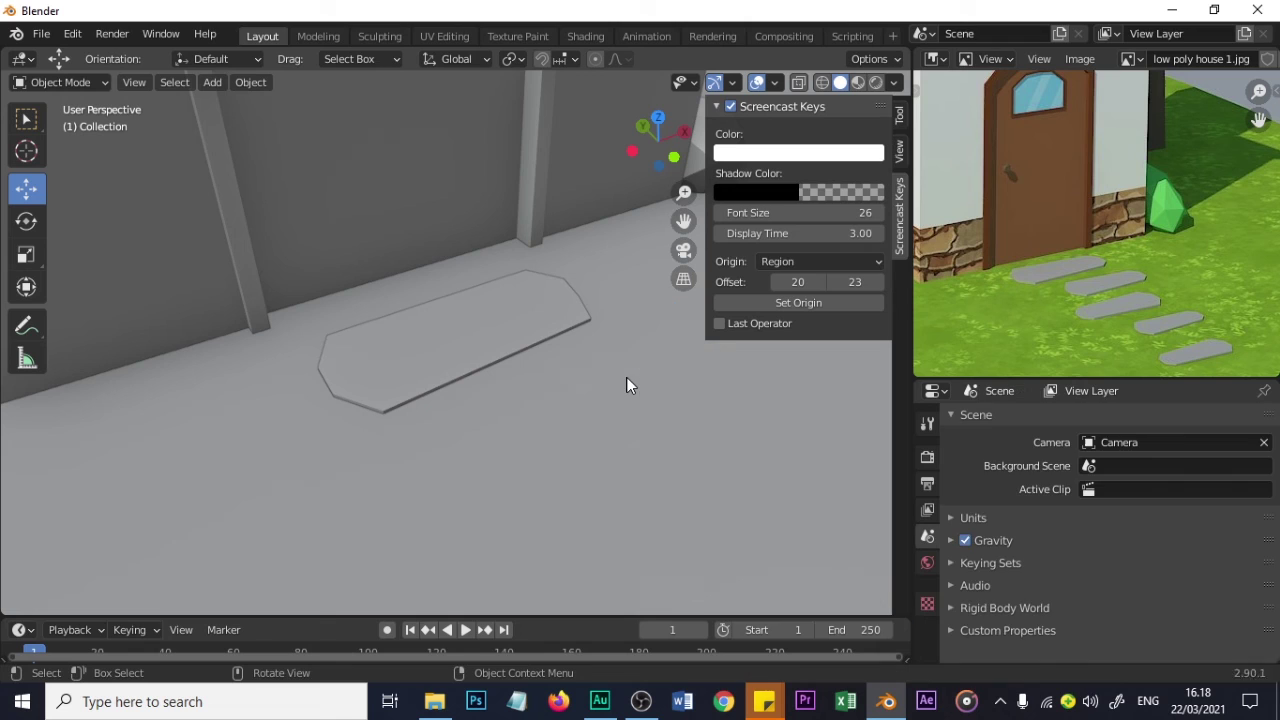
# - Make a linked duplicate of the original slab and place it about 0.4 m in front along Y
pyautogui.click(531, 345)
pyautogui.moveTo(566, 395); pyautogui.dragTo(550, 395, button='middle')
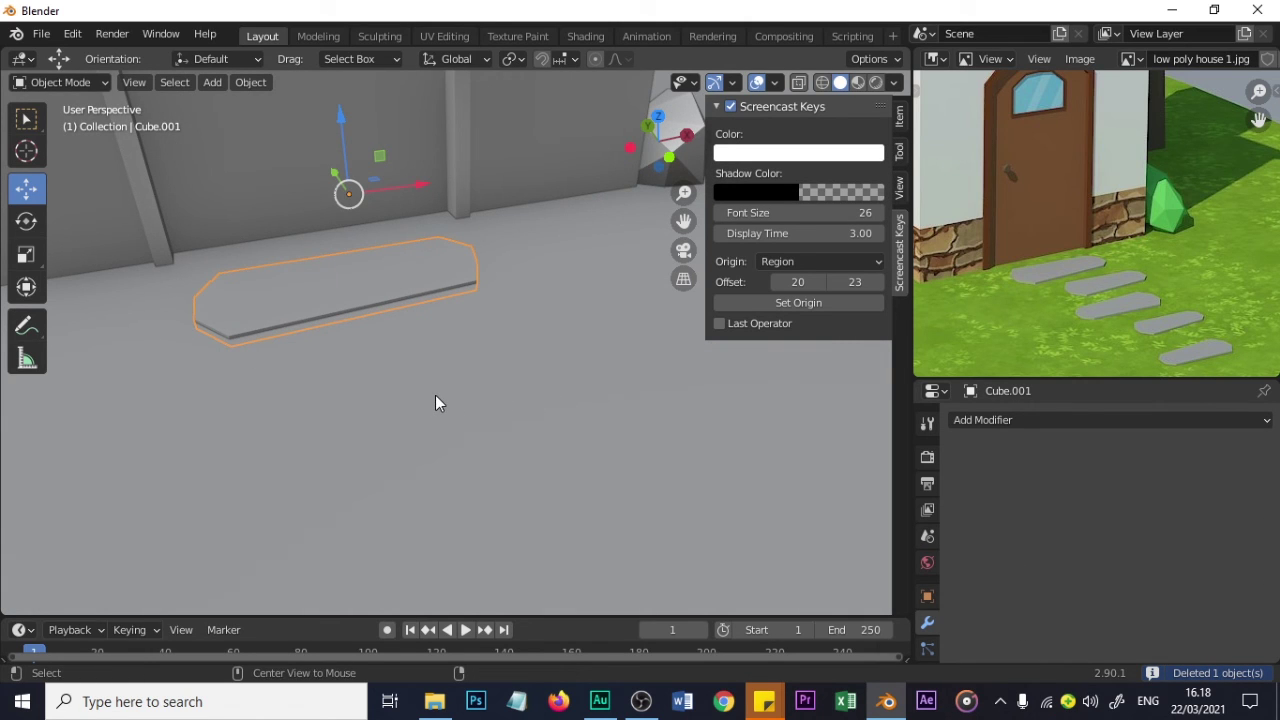
pyautogui.click(252, 83)
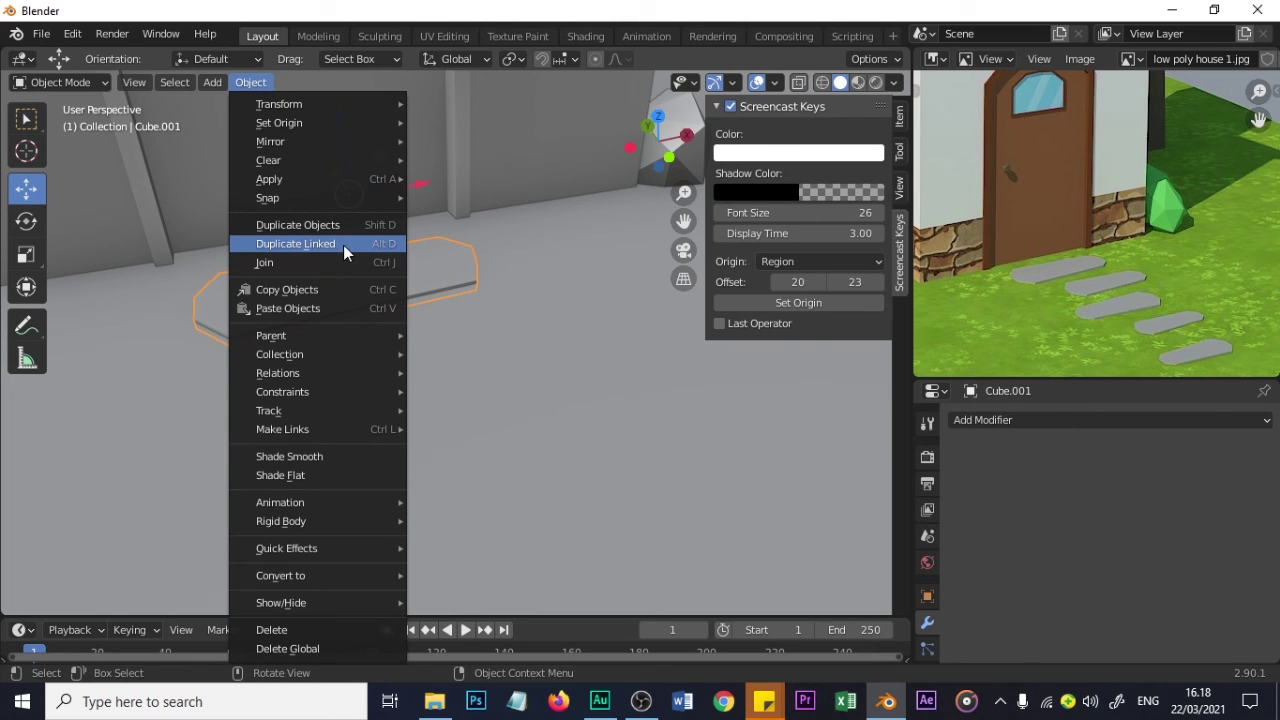
pyautogui.press('Escape')
pyautogui.hotkey('shift', 'd')
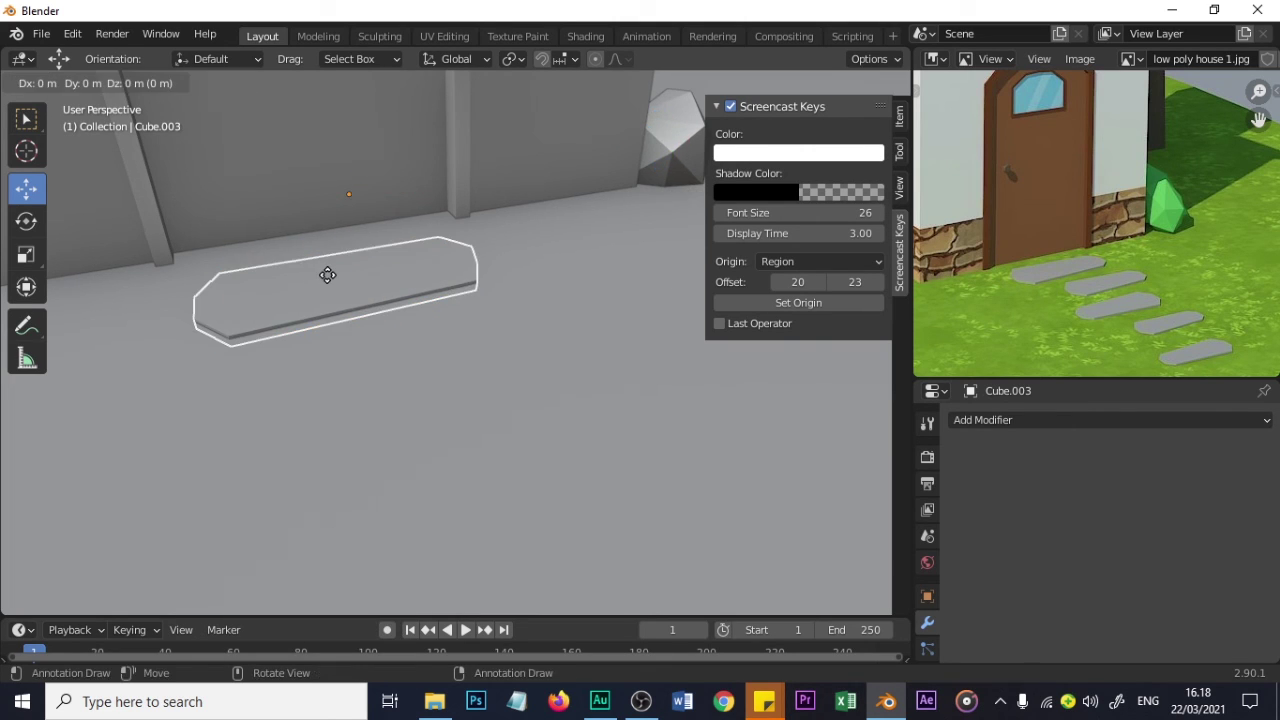
pyautogui.press('y')
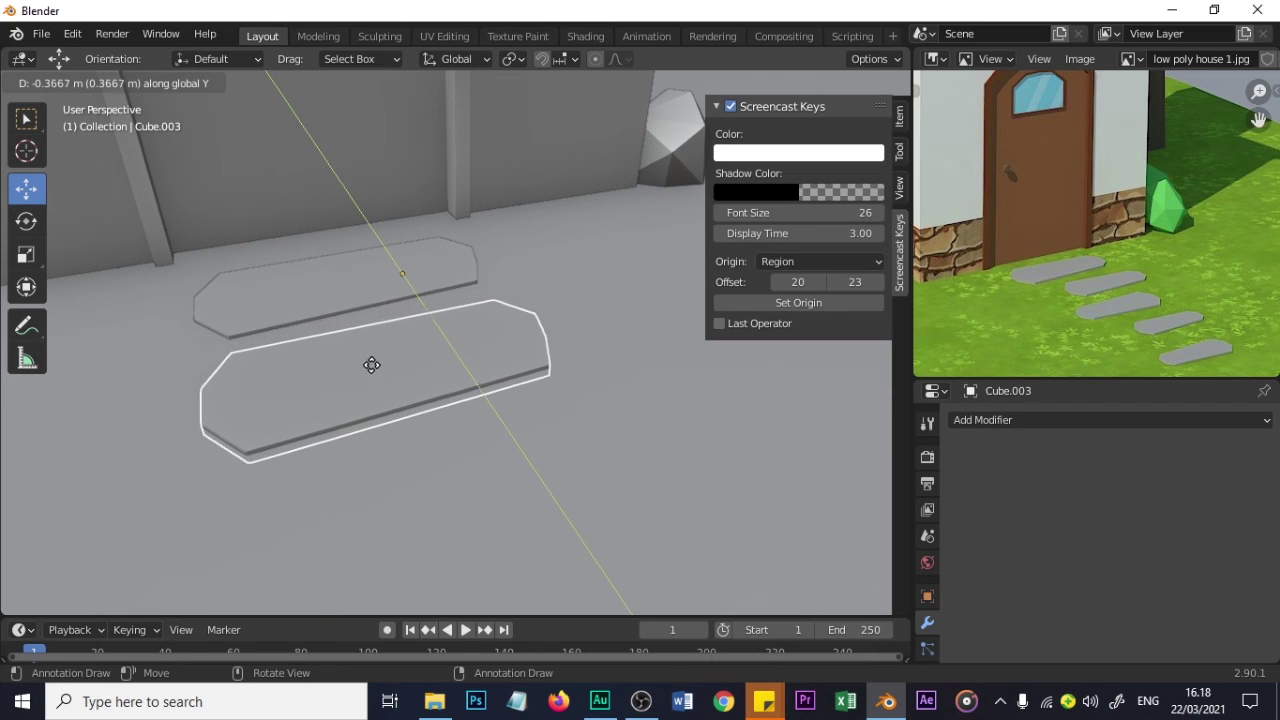
pyautogui.click(374, 371)
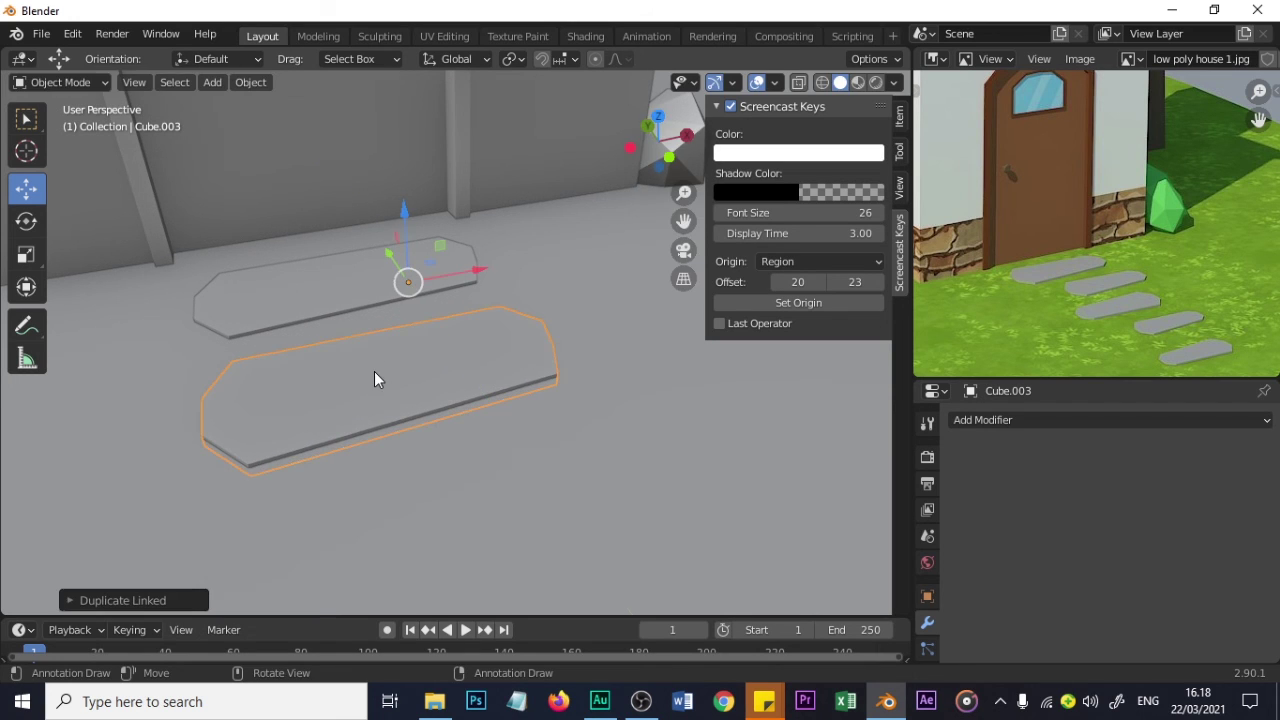
# - Repeat the linked duplication four times to extend the row of stepping stones away from the door
pyautogui.scroll(-3, 437, 372)
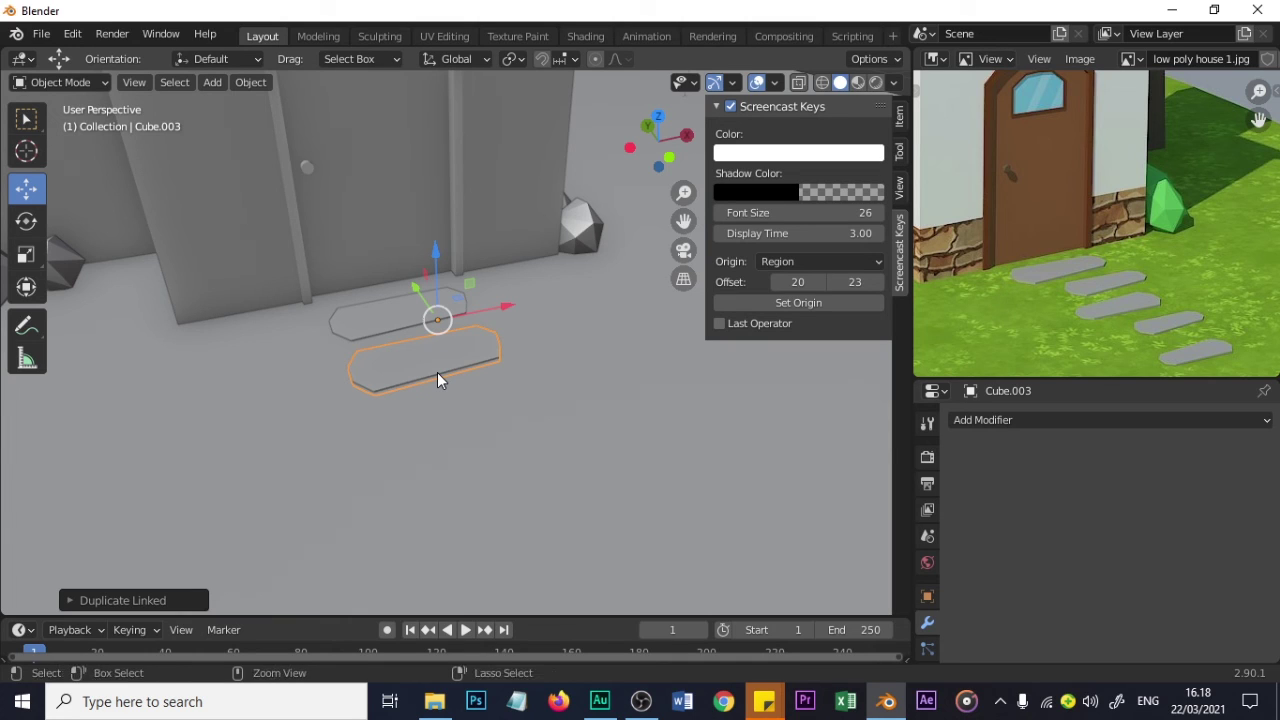
pyautogui.hotkey('shift', 'r')
pyautogui.hotkey('shift', 'r')
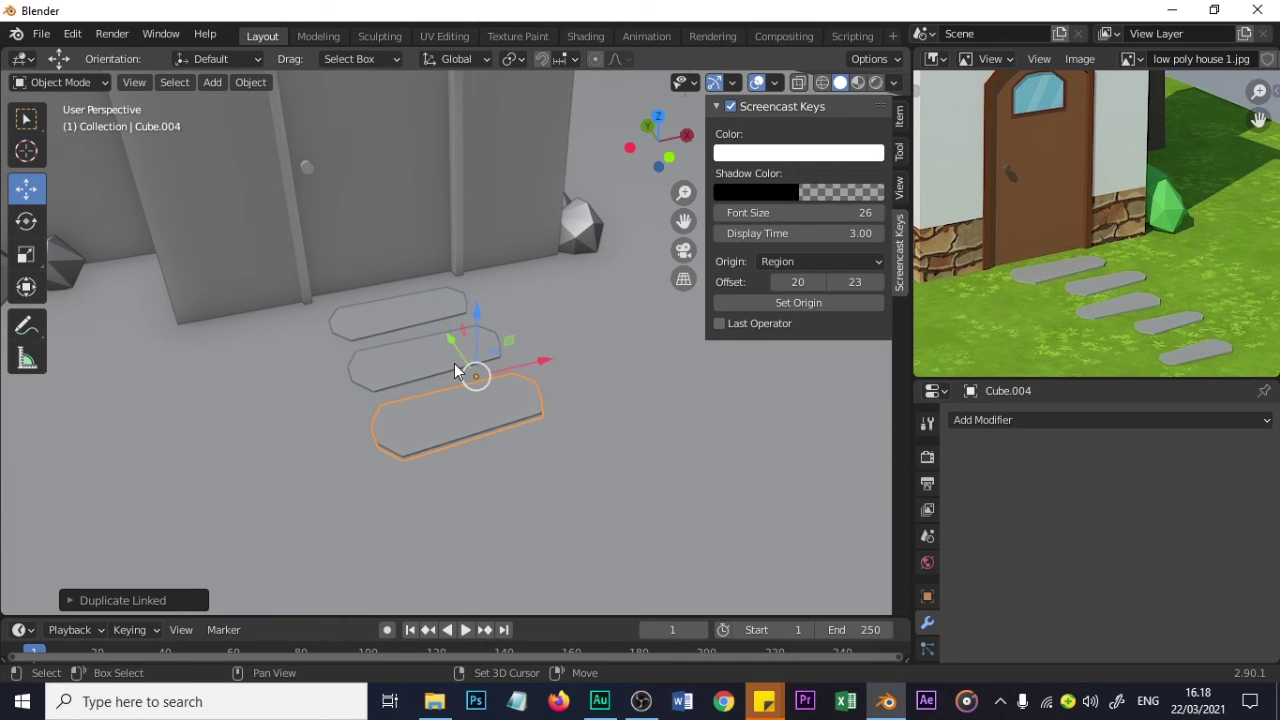
pyautogui.hotkey('shift', 'r')
pyautogui.hotkey('shift', 'r')
pyautogui.hotkey('alt', 'a')
pyautogui.scroll(-3, 426, 340)
pyautogui.scroll(4, 493, 411)
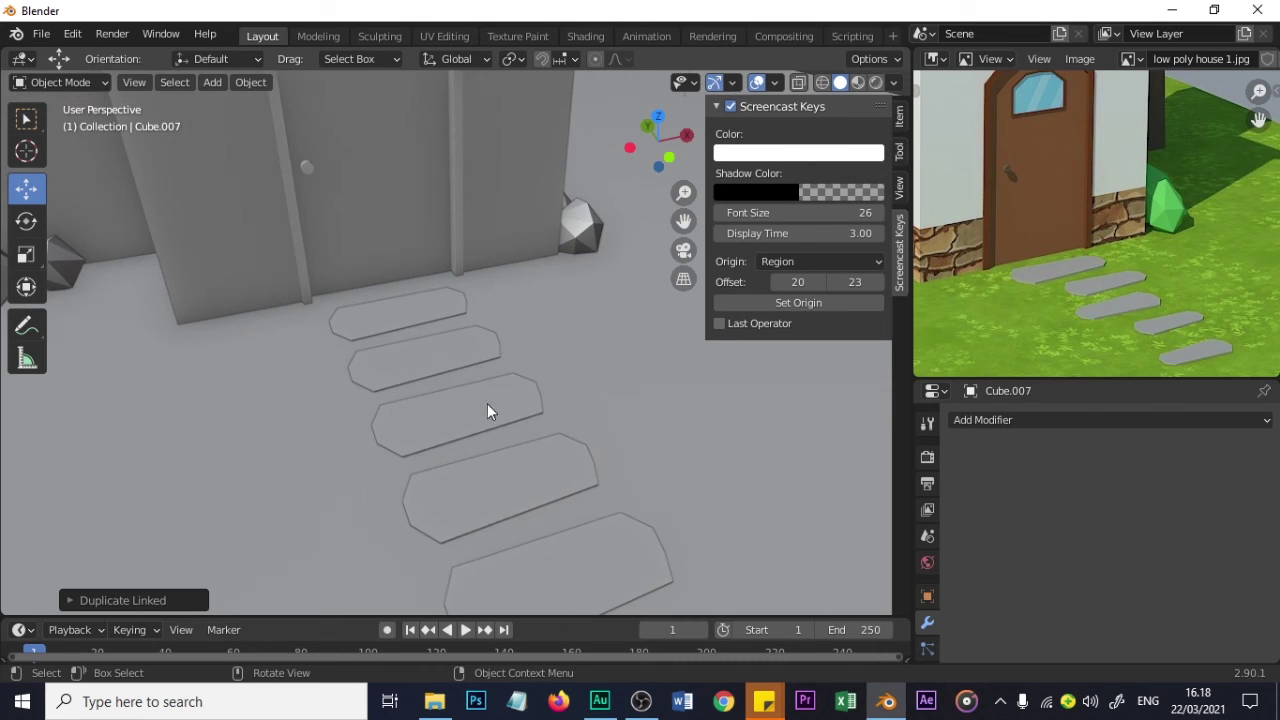
# - Scale the second stepping stone from the door to about 0.85 and shift it about 0.12 m along X
pyautogui.click(456, 352)
pyautogui.press('s')
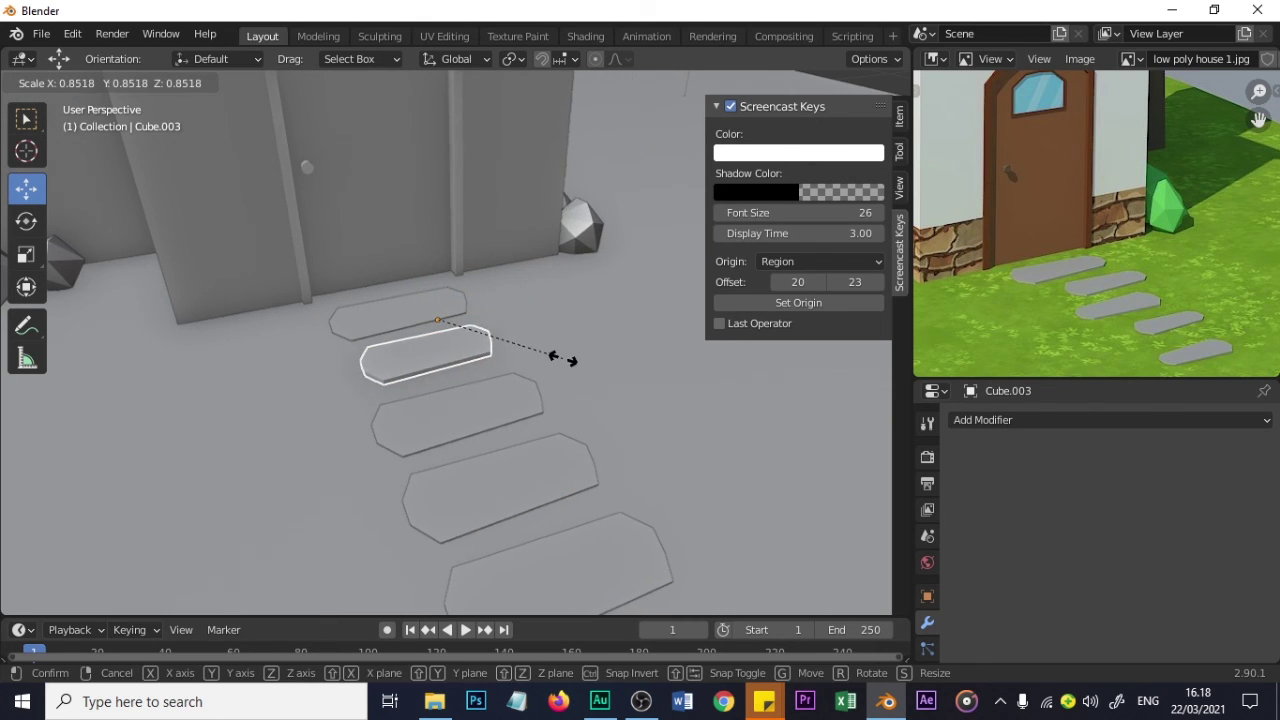
pyautogui.click(563, 360)
pyautogui.press('g')
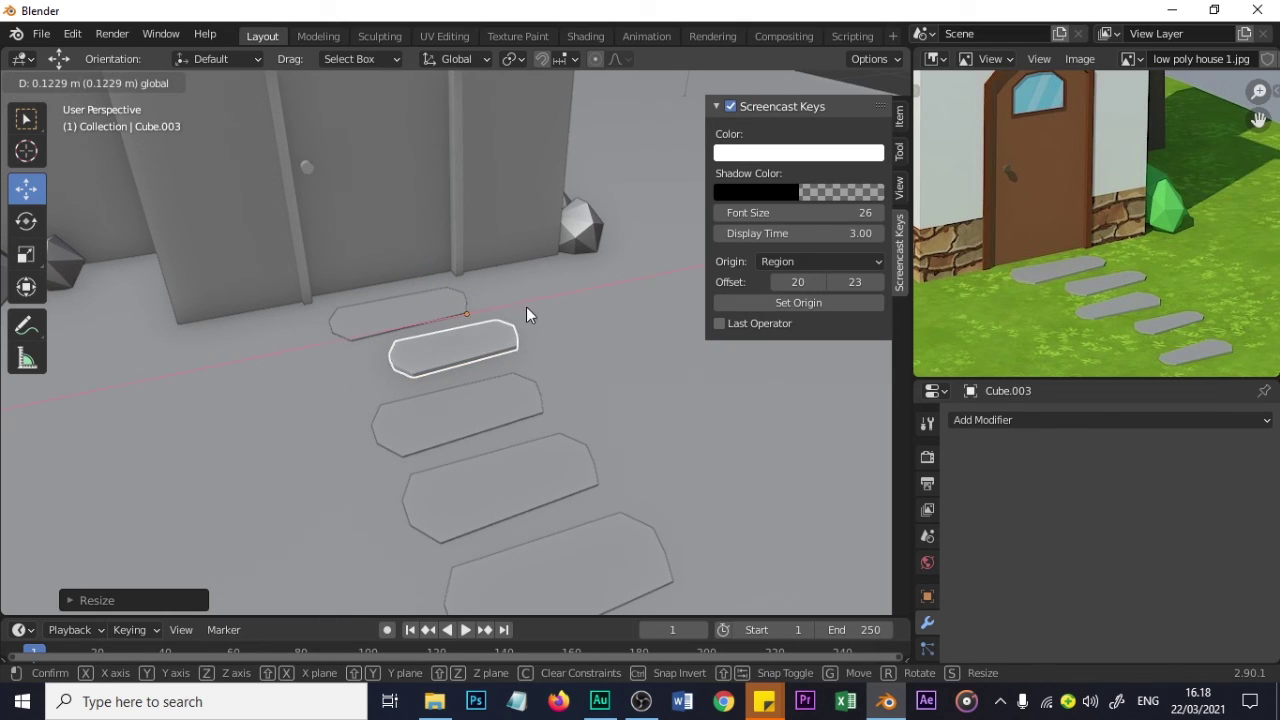
pyautogui.click(526, 306)
# - Scale the third stepping stone to about 0.89 and shift it along X in the opposite direction from the second
pyautogui.click(532, 414)
pyautogui.press('s')
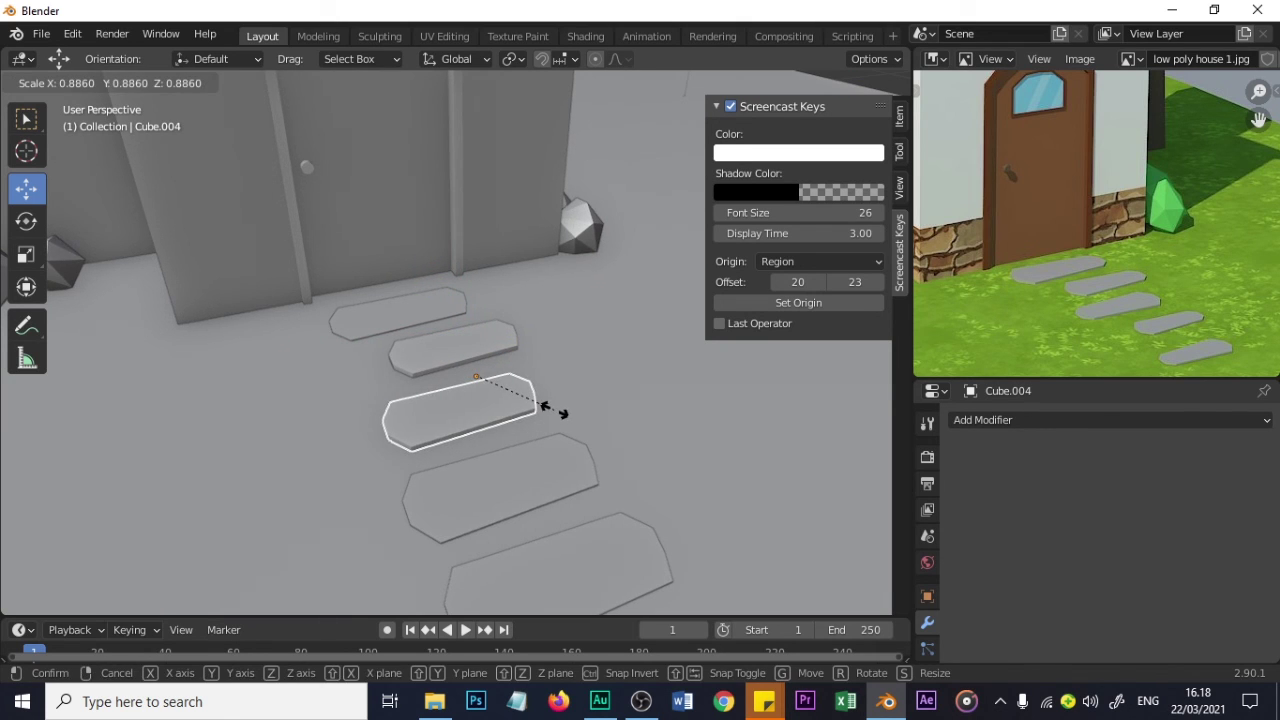
pyautogui.click(529, 367)
pyautogui.press('g')
pyautogui.press('x')
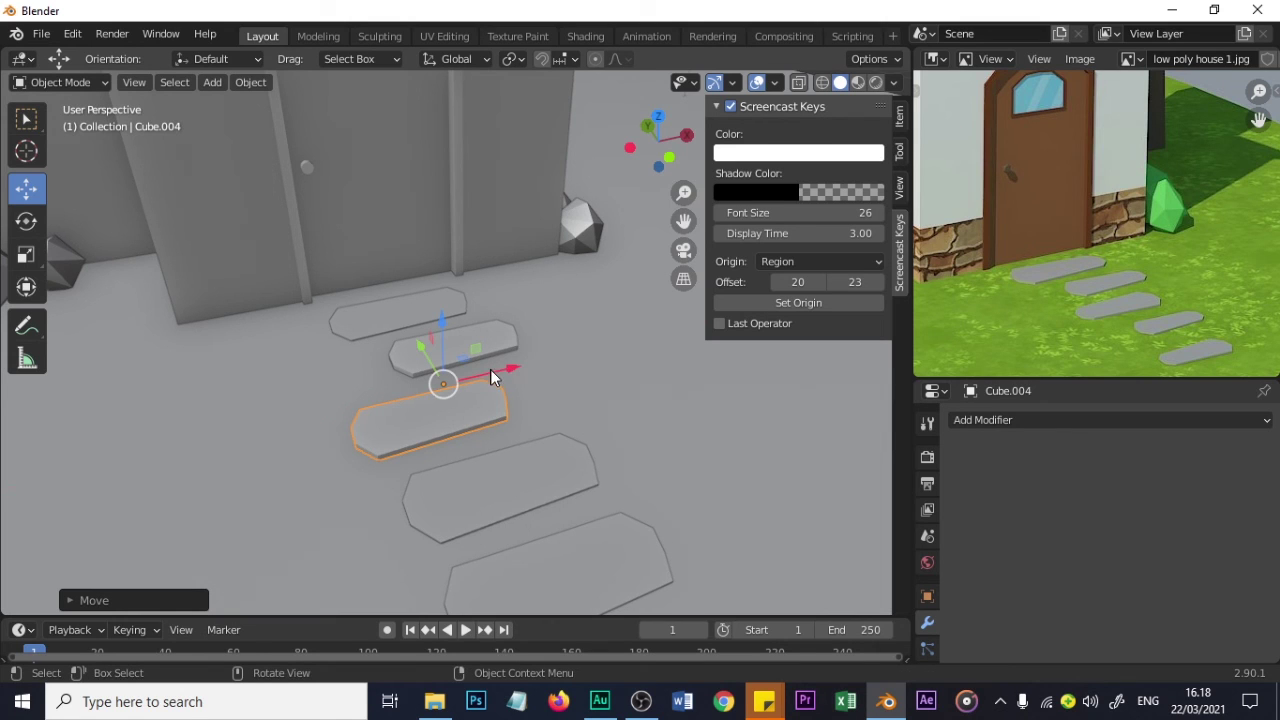
# - Scale down the fourth stepping stone and shift it about 0.06 m along positive X
pyautogui.click(546, 500)
pyautogui.press('s')
pyautogui.click(623, 482)
pyautogui.press('g')
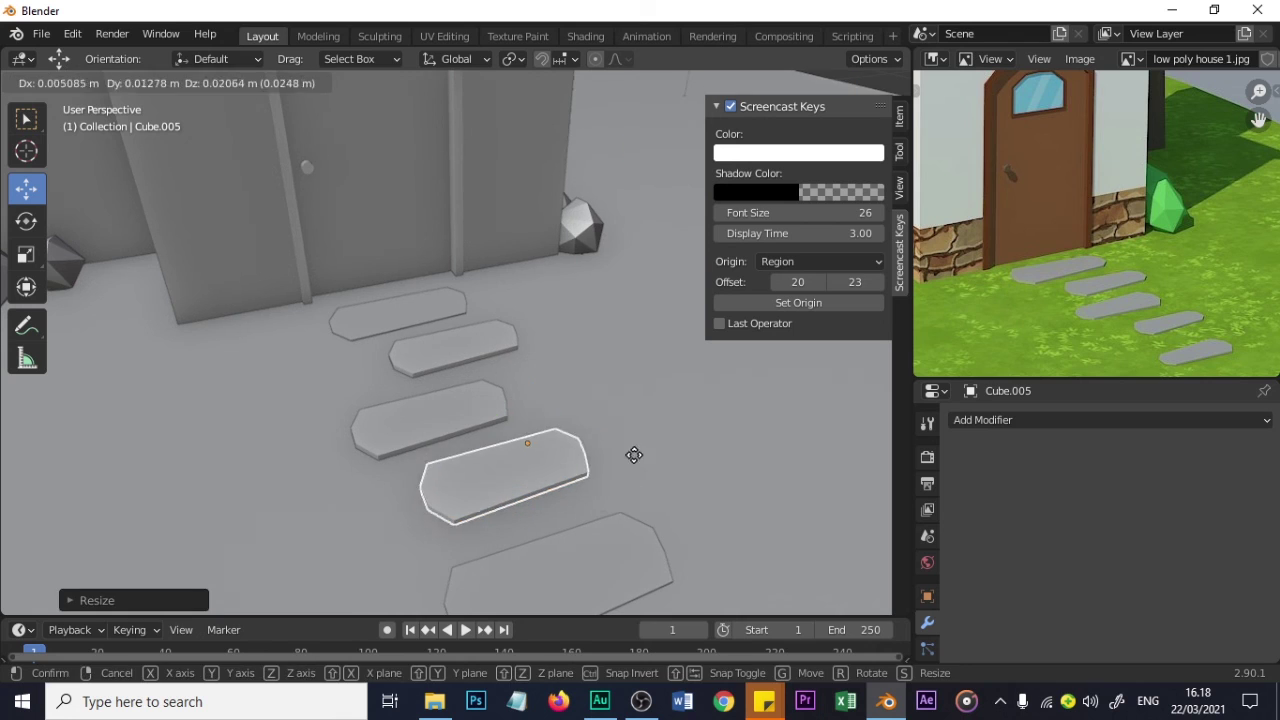
pyautogui.click(600, 442)
pyautogui.press('g')
pyautogui.press('x')
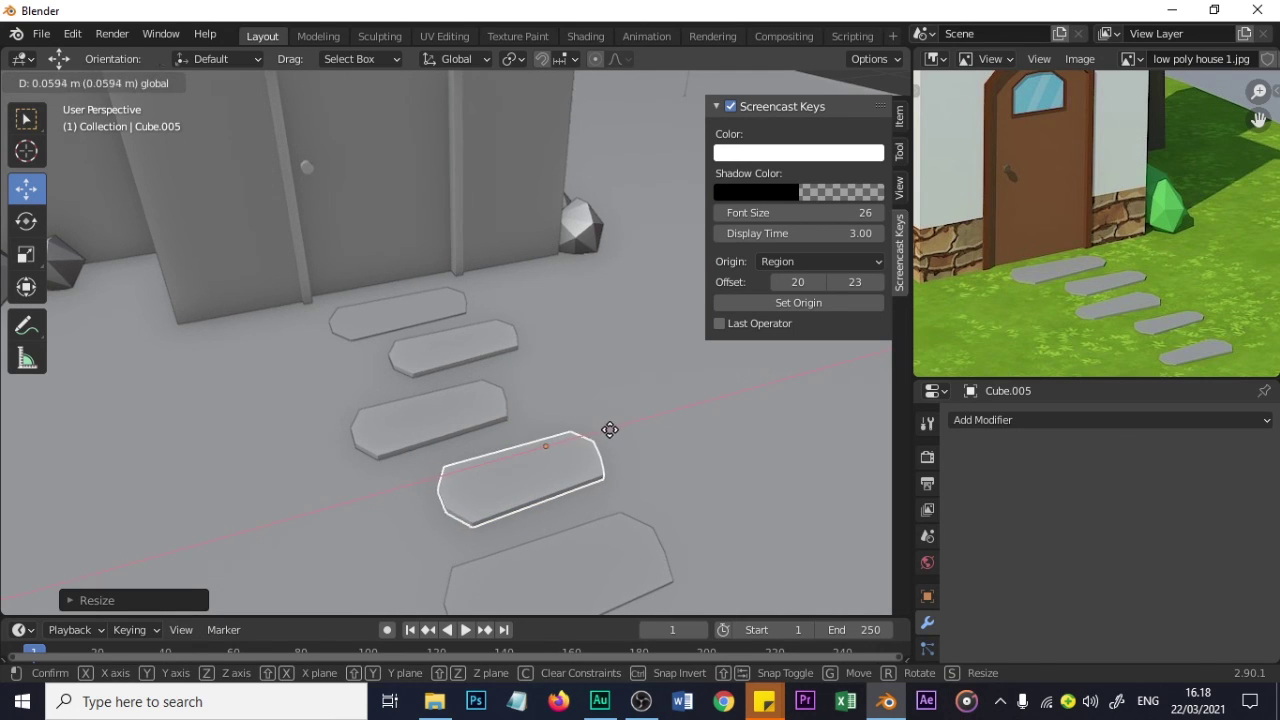
pyautogui.click(609, 430)
# - Scale the farthest stepping stone to about 0.81
pyautogui.moveTo(617, 428); pyautogui.dragTo(573, 525, button='middle')
pyautogui.hotkey('shift', 'd')
pyautogui.click(596, 456)
pyautogui.moveTo(596, 456); pyautogui.dragTo(578, 464)
pyautogui.click(600, 538)
pyautogui.press('s')
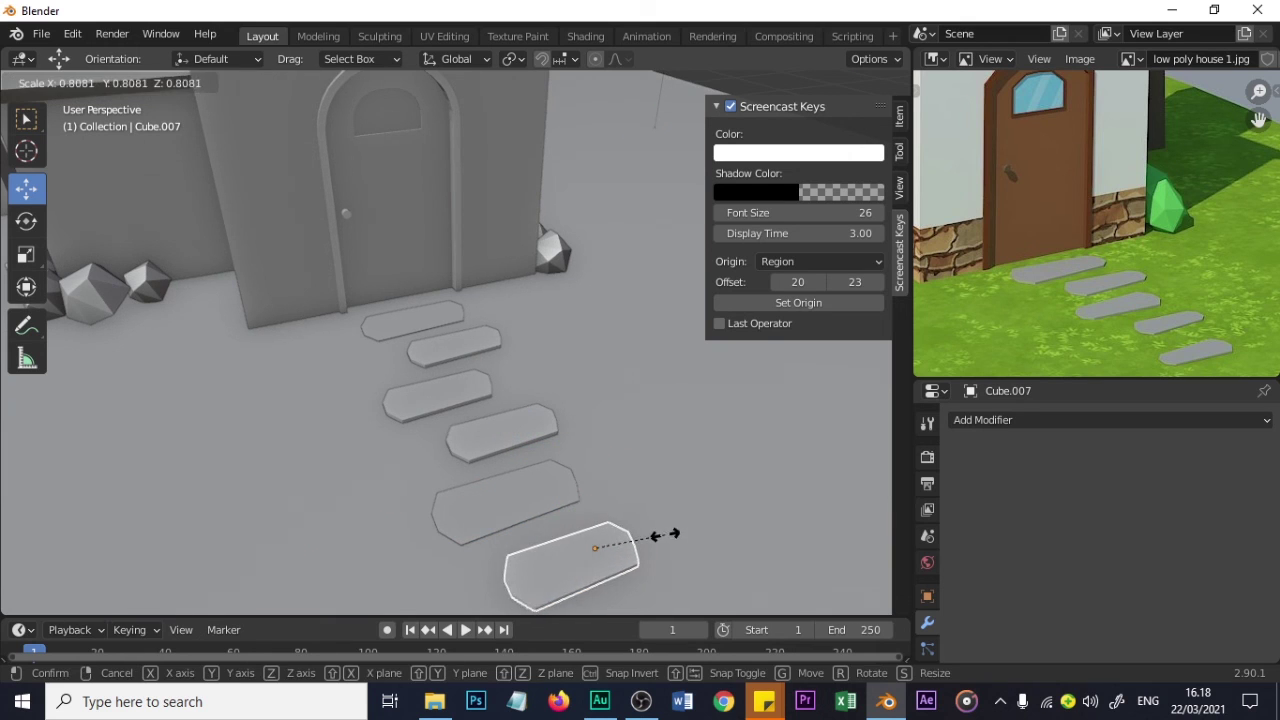
pyautogui.click(665, 535)
# - Scale down and reposition the fifth stepping stone, and select the last stone of the path
pyautogui.moveTo(570, 521); pyautogui.dragTo(556, 473)
pyautogui.click(566, 488)
pyautogui.scroll(-4, 557, 478)
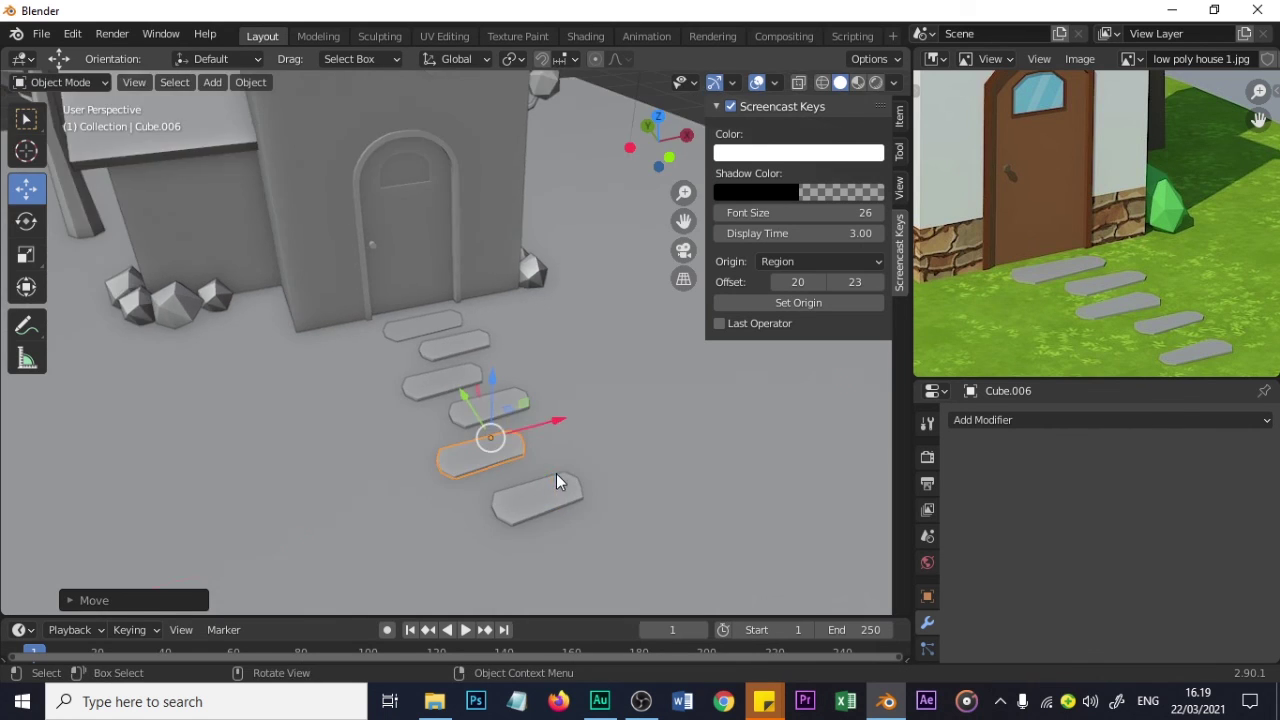
pyautogui.scroll(2, 555, 485)
pyautogui.click(547, 491)
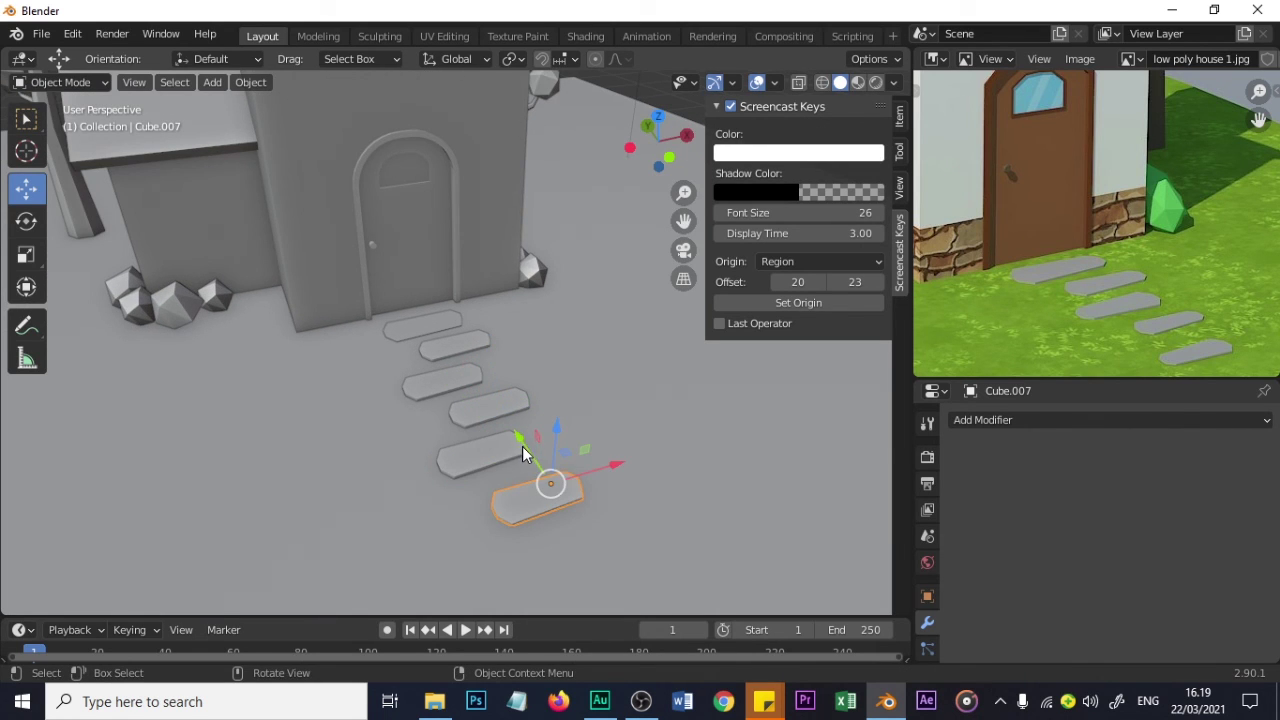
# - Shift the last stepping stone slightly along Y toward the house and compare the path with the reference image
pyautogui.moveTo(522, 446); pyautogui.dragTo(518, 434)
pyautogui.scroll(-2, 535, 437)
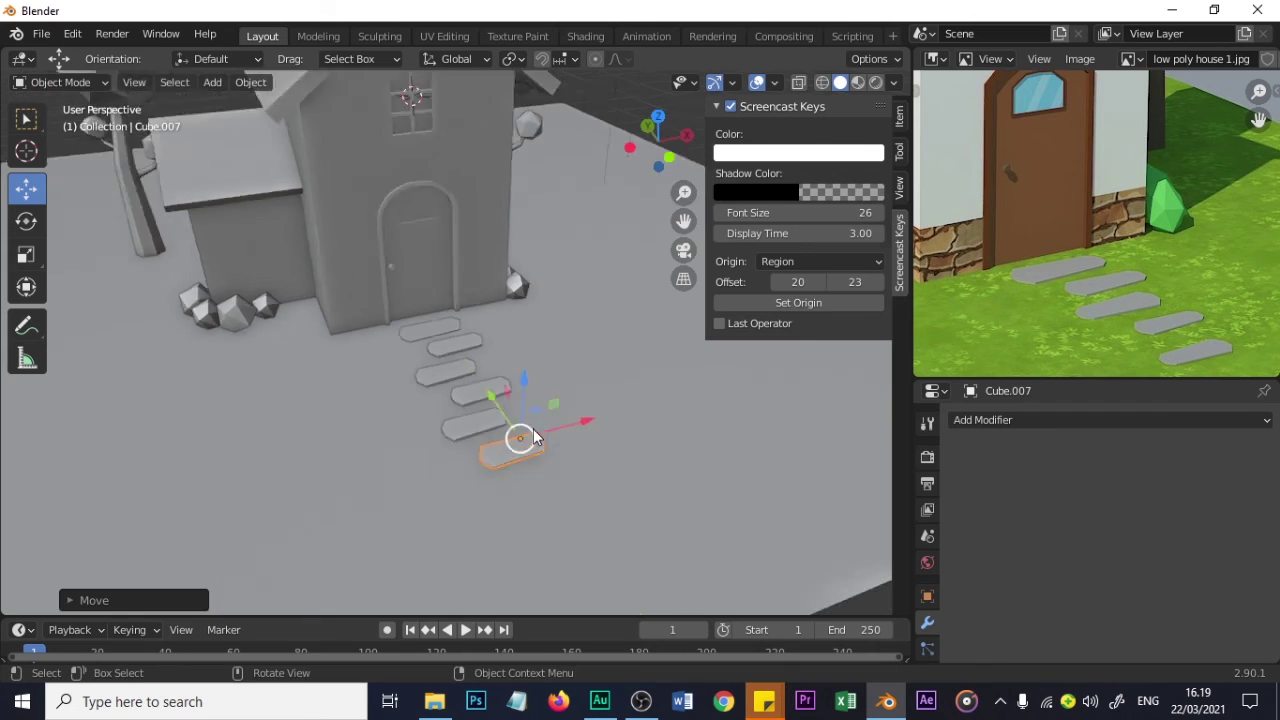
pyautogui.scroll(-3, 535, 437)
pyautogui.scroll(-4, 1018, 261)
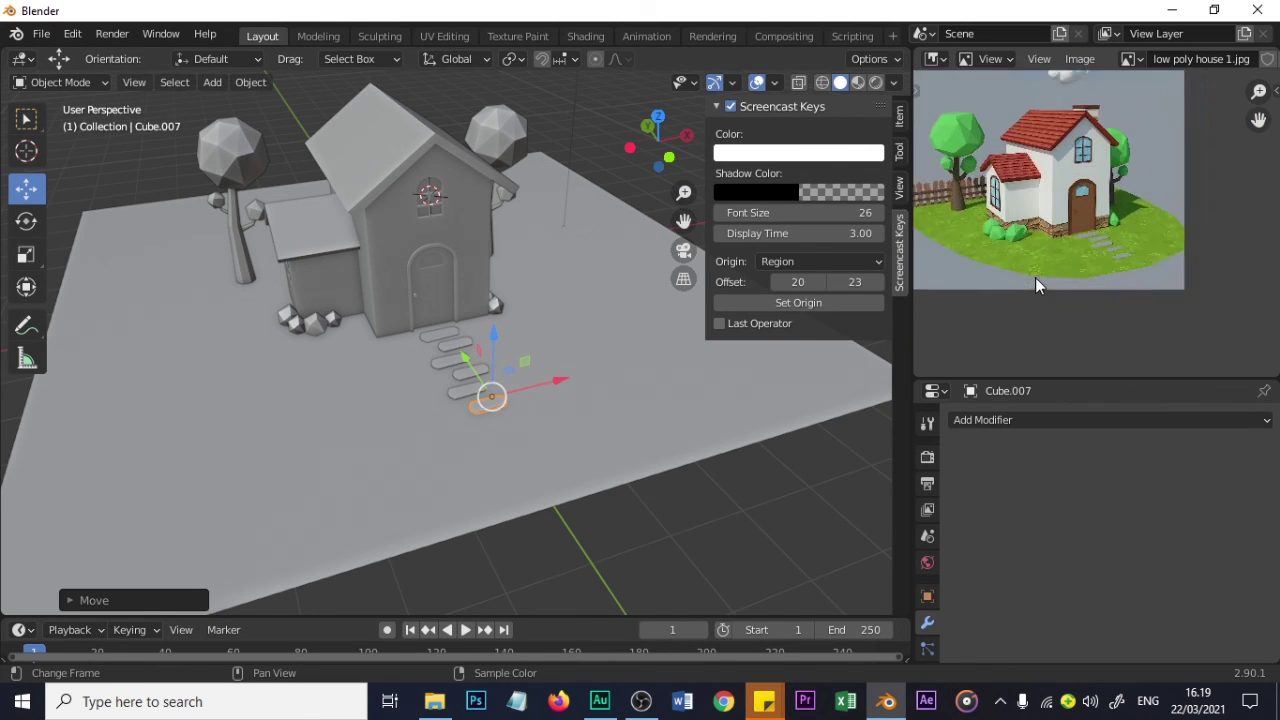
pyautogui.scroll(-1, 1035, 277)
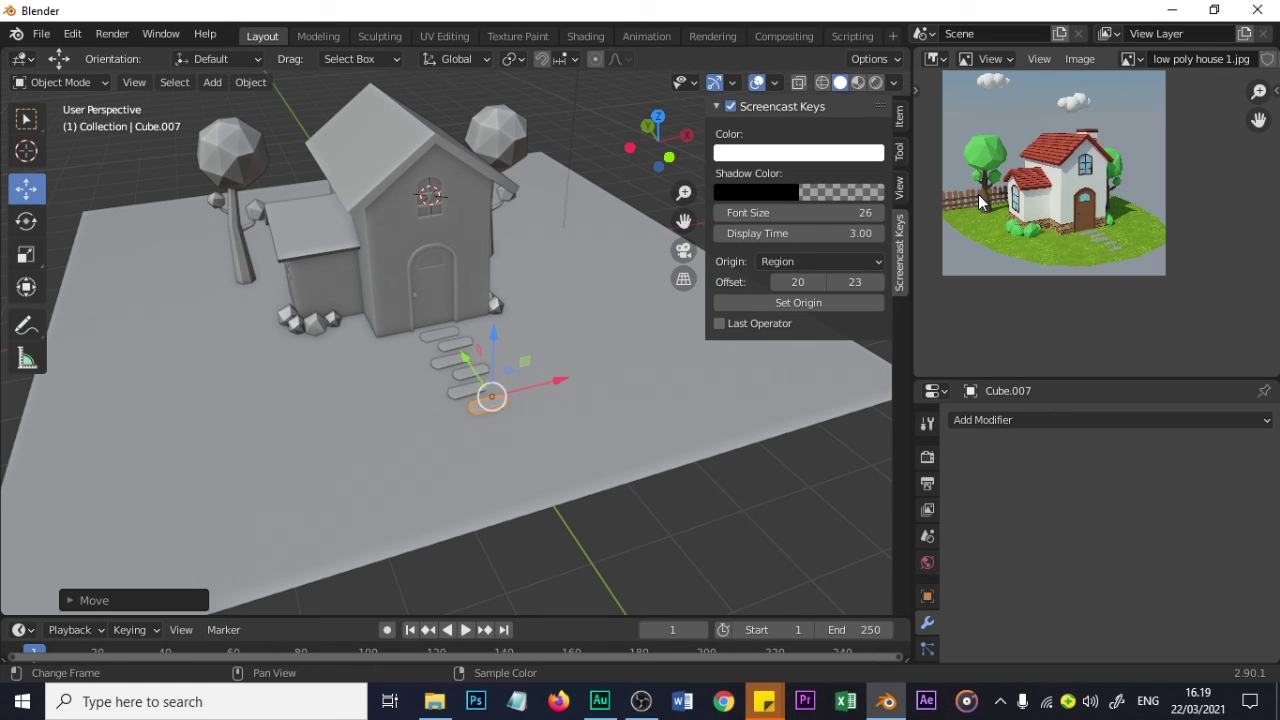
# - Add a cube for the fence, lower it along Z and move it along Y to the open ground behind the house
pyautogui.moveTo(216, 354); pyautogui.dragTo(417, 366, button='middle')
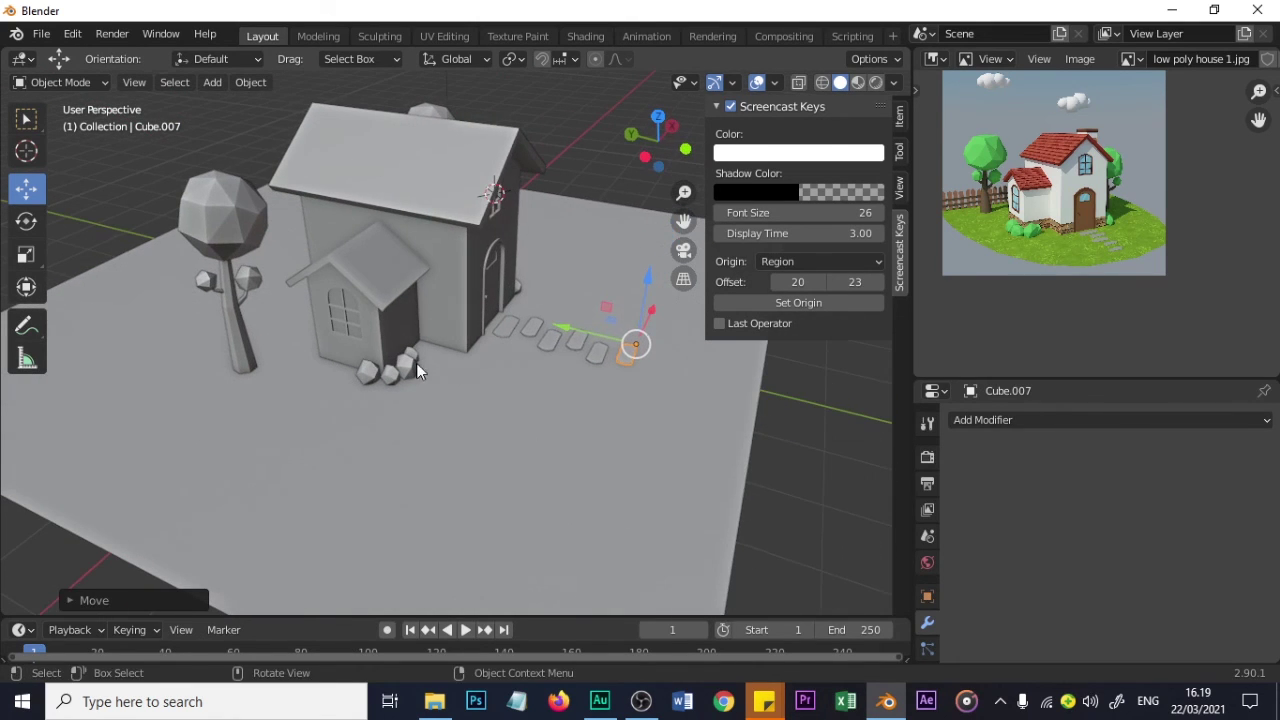
pyautogui.moveTo(566, 342); pyautogui.dragTo(480, 337, button='middle')
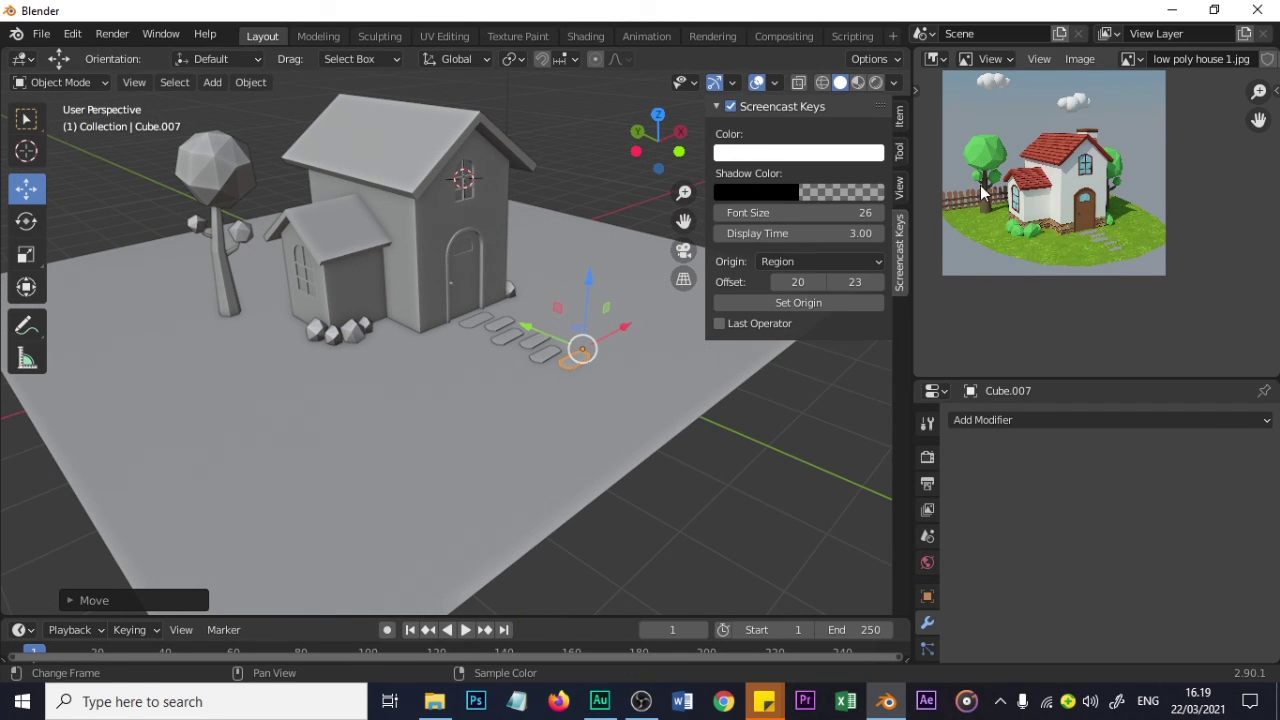
pyautogui.scroll(2, 503, 340)
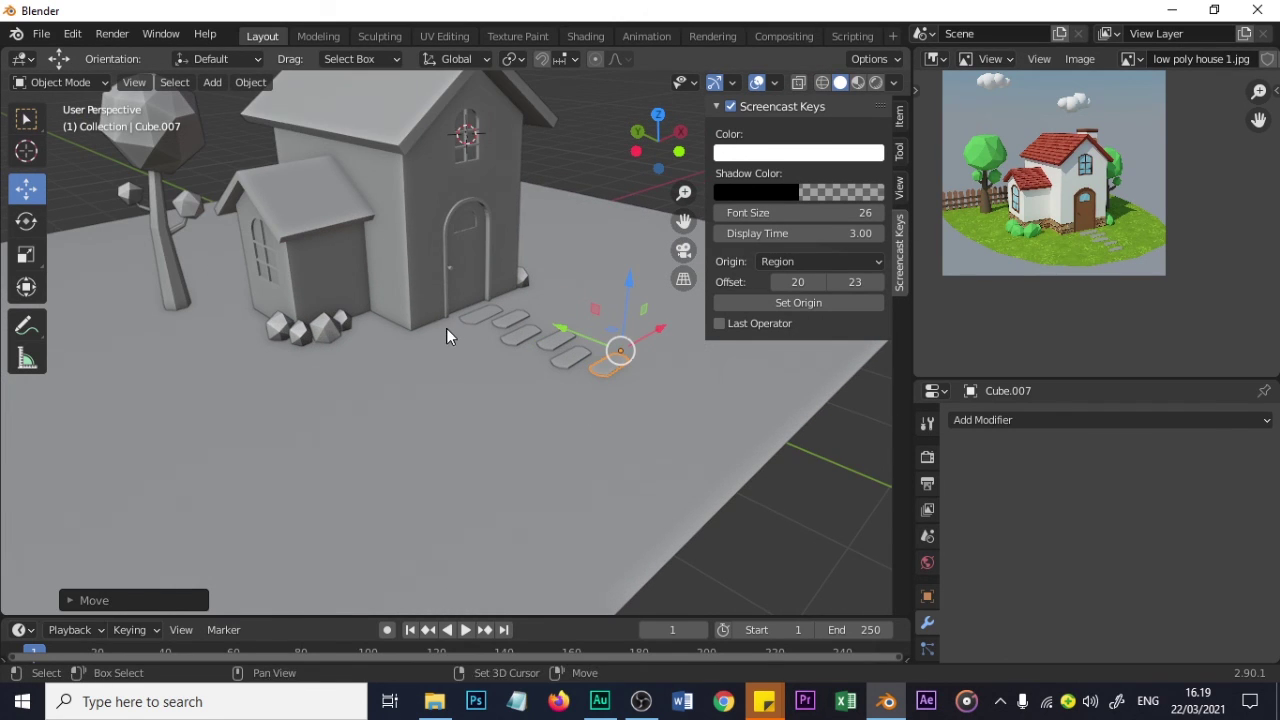
pyautogui.hotkey('shift', 'a')
pyautogui.moveTo(440, 299)
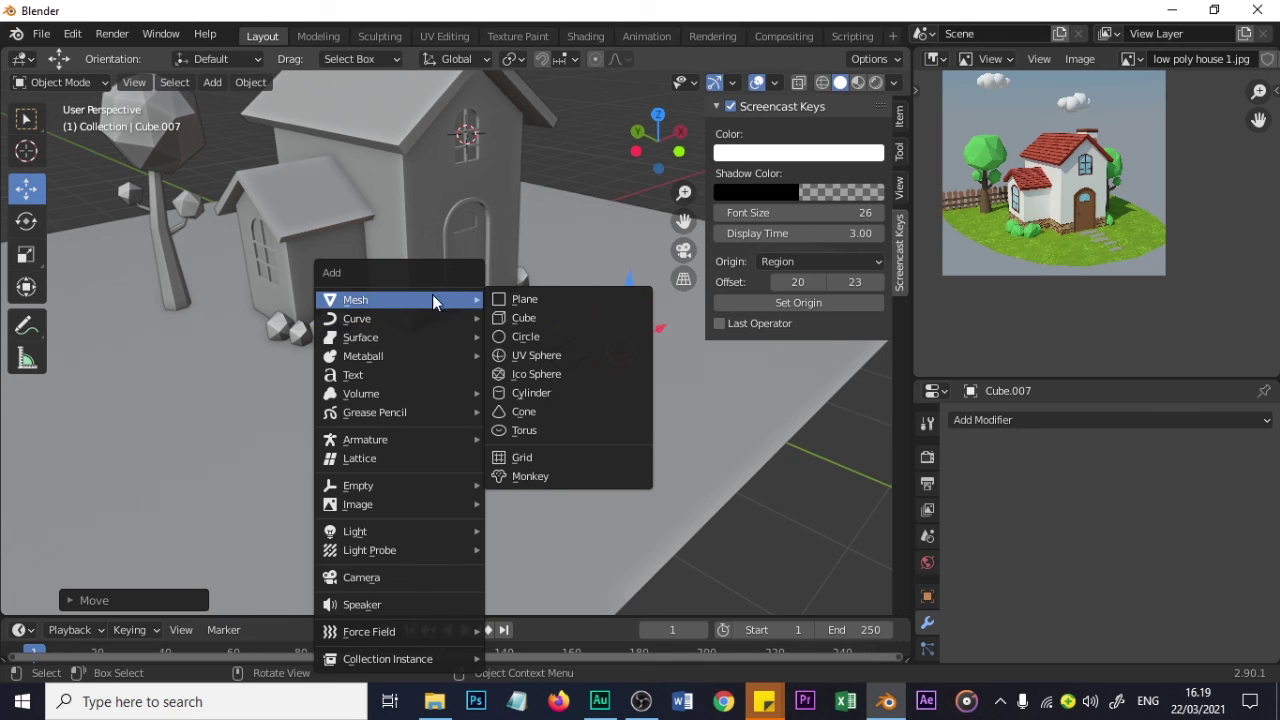
pyautogui.click(524, 317)
pyautogui.moveTo(463, 88); pyautogui.dragTo(473, 194)
pyautogui.moveTo(429, 235); pyautogui.dragTo(133, 236)
pyautogui.moveTo(133, 234); pyautogui.dragTo(292, 281, button='middle')
pyautogui.scroll(-5, 290, 281)
pyautogui.moveTo(114, 331); pyautogui.dragTo(242, 312)
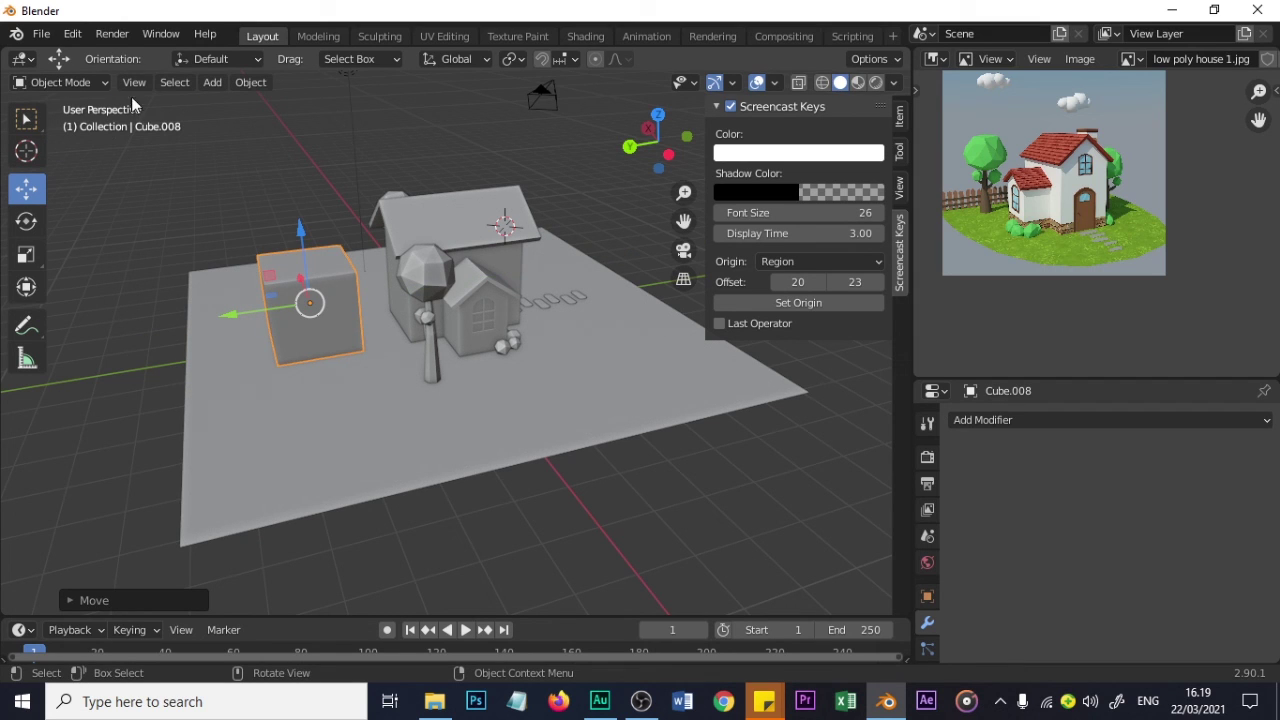
# - Flatten the fence cube along Y into a thin upright panel by moving its outer side face inward
pyautogui.press('Tab')
pyautogui.moveTo(260, 356); pyautogui.dragTo(283, 312, button='middle')
pyautogui.hotkey('alt', 'a')
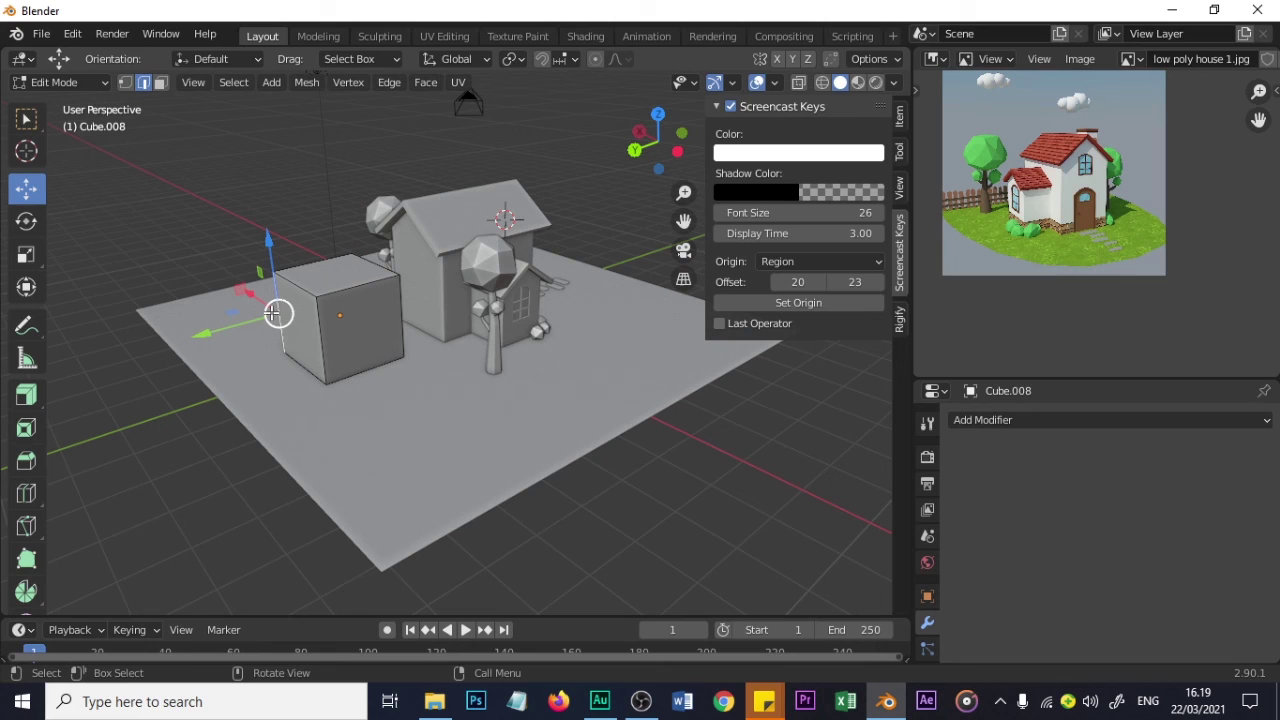
pyautogui.click(160, 84)
pyautogui.click(297, 330)
pyautogui.moveTo(251, 343); pyautogui.dragTo(331, 343)
pyautogui.scroll(1, 408, 251)
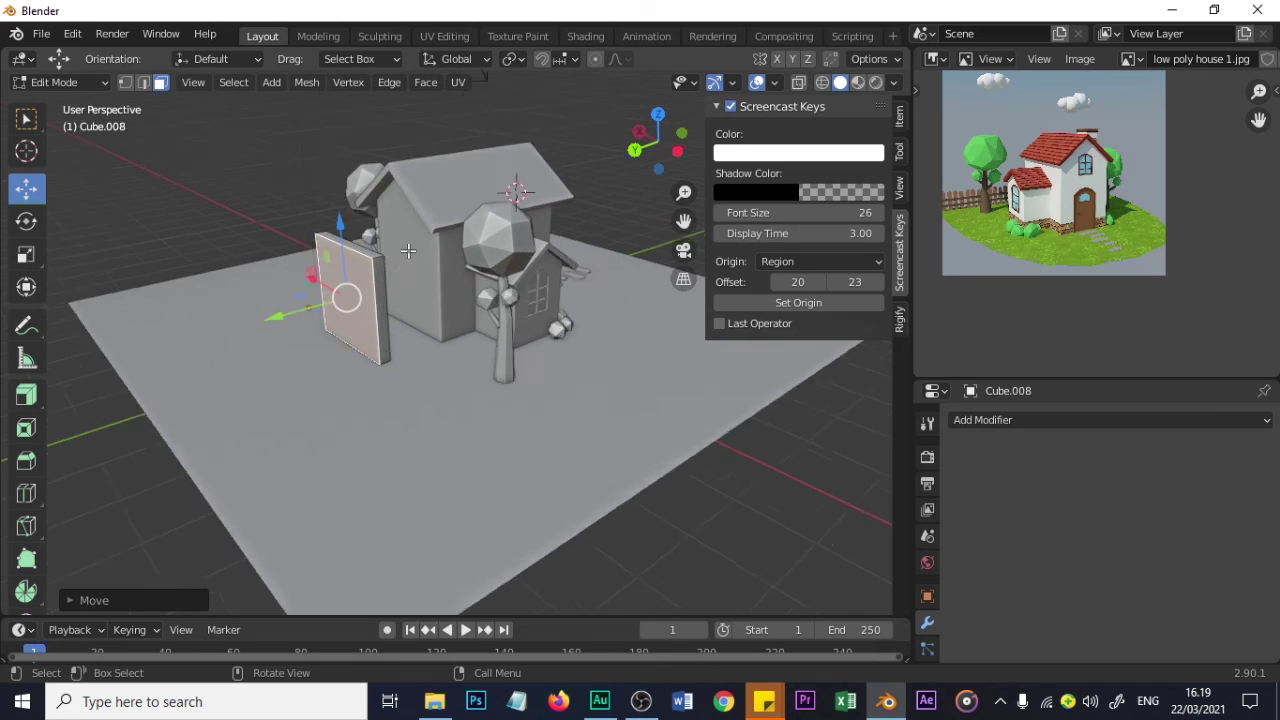
pyautogui.scroll(1, 408, 251)
pyautogui.moveTo(279, 295); pyautogui.dragTo(290, 296)
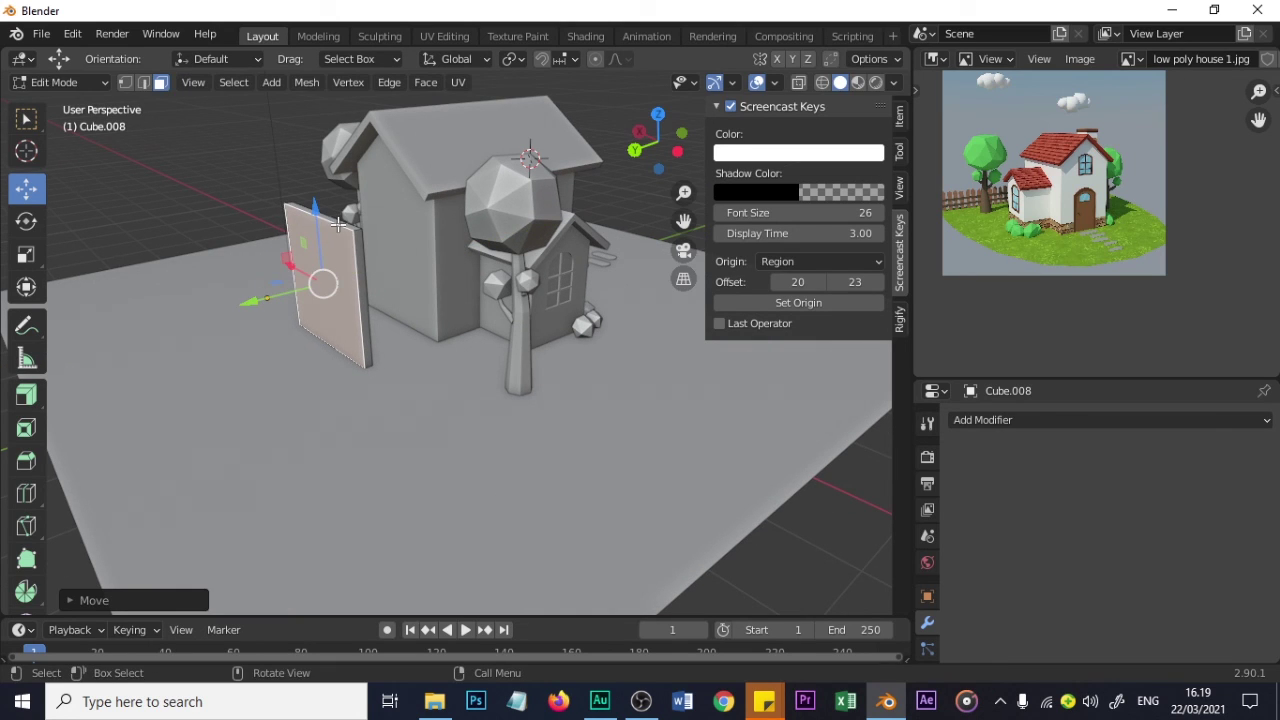
# - Lower the panel's top face and thin it further along Y to form a narrow horizontal rail
pyautogui.click(340, 219)
pyautogui.moveTo(318, 165); pyautogui.dragTo(305, 322)
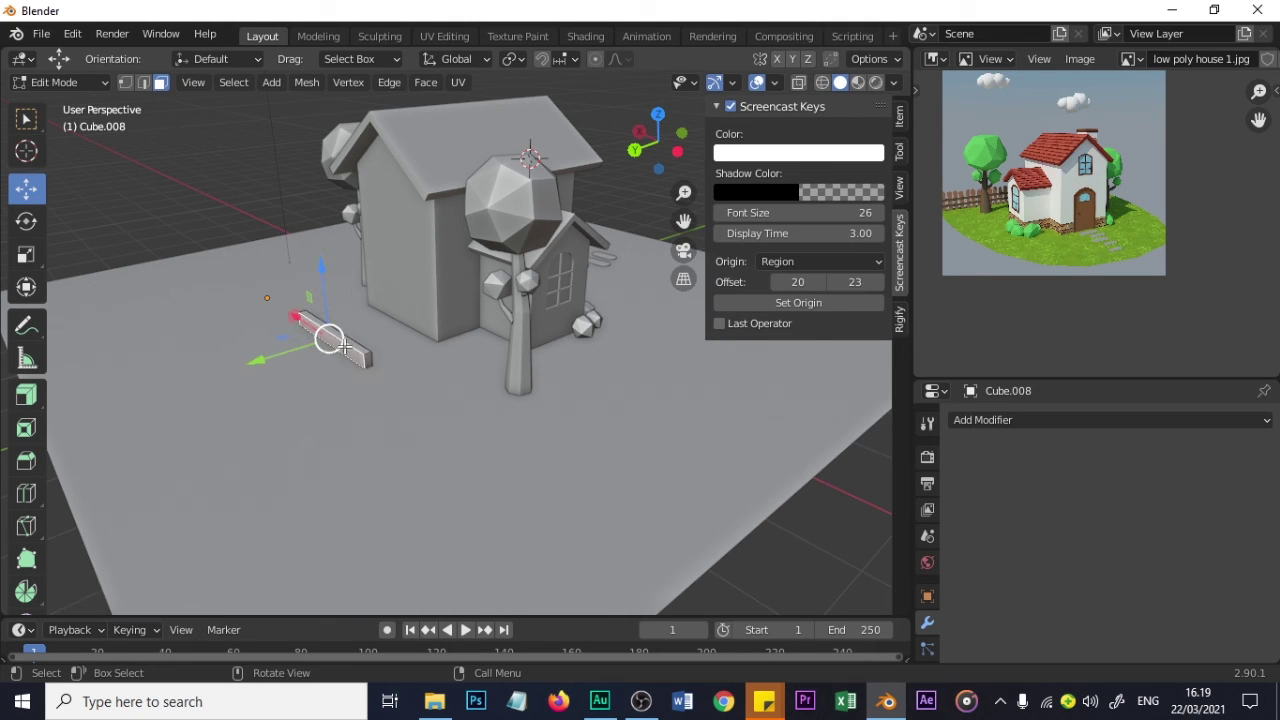
pyautogui.scroll(4, 320, 340)
pyautogui.moveTo(203, 353); pyautogui.dragTo(217, 352)
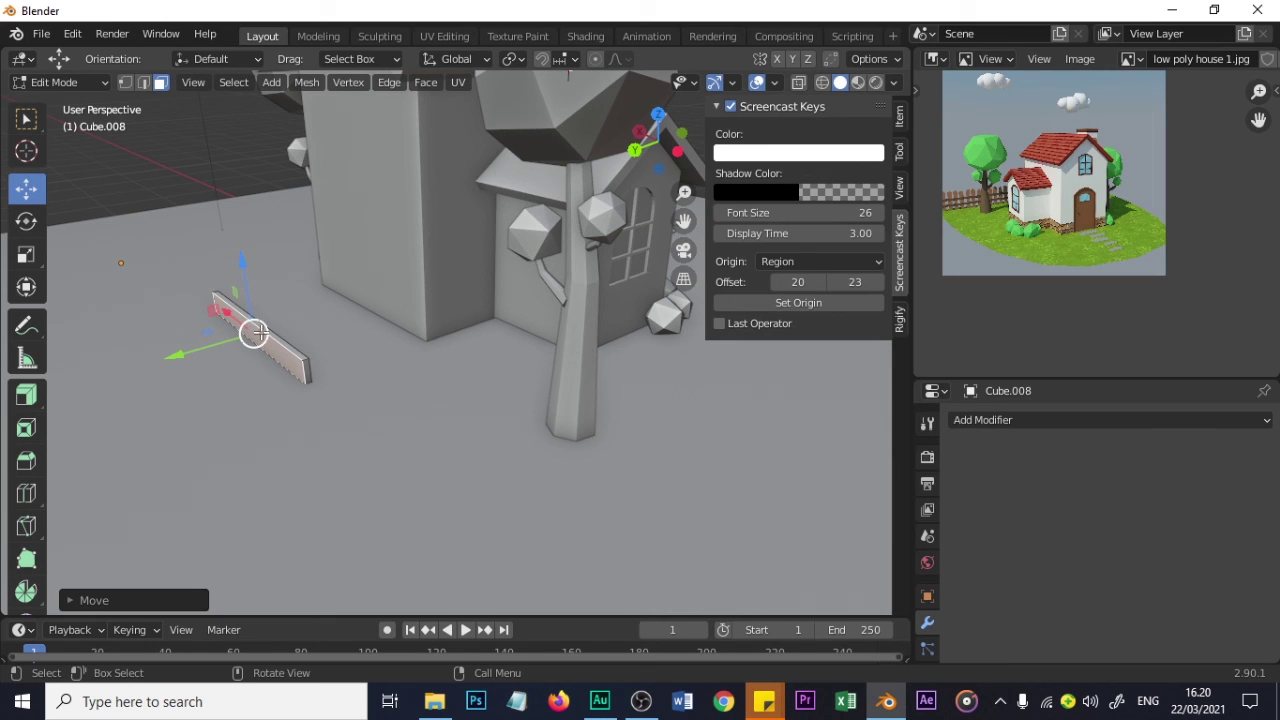
pyautogui.click(284, 341)
pyautogui.moveTo(242, 259); pyautogui.dragTo(273, 304)
# - Lengthen the rail along X by moving its end face outward past the rear of the house
pyautogui.click(300, 375)
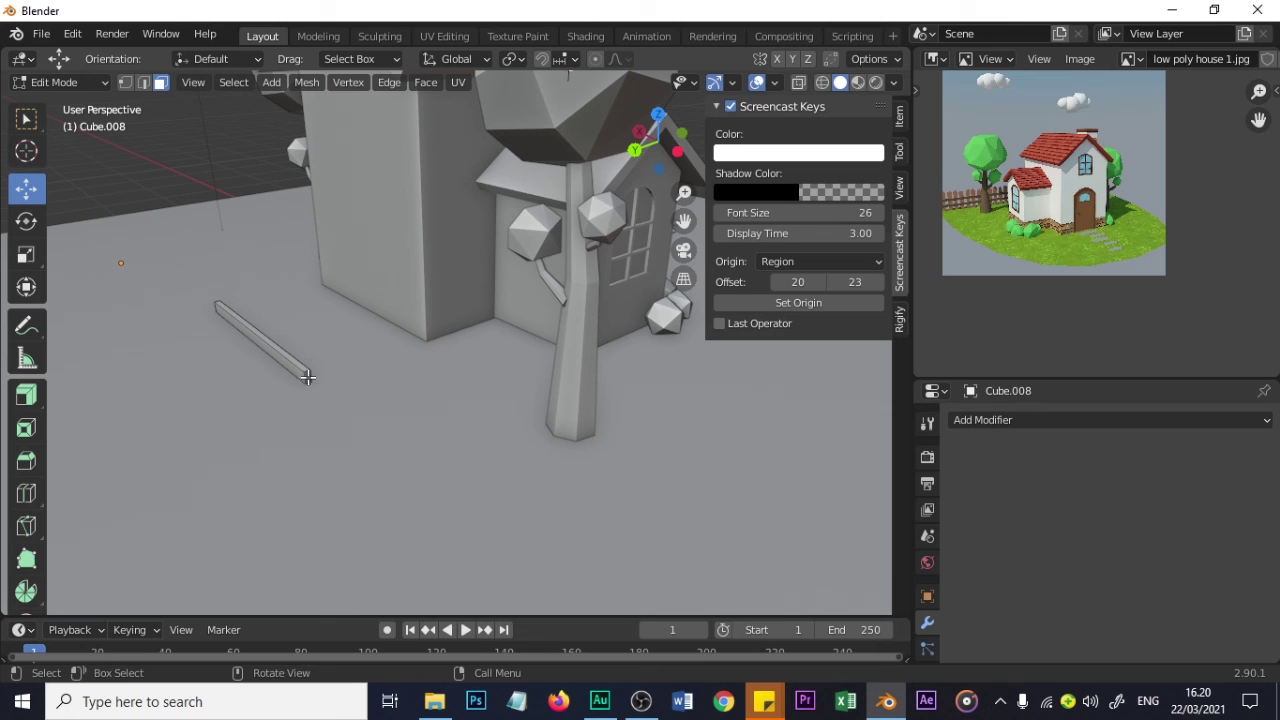
pyautogui.press('g')
pyautogui.press('Escape')
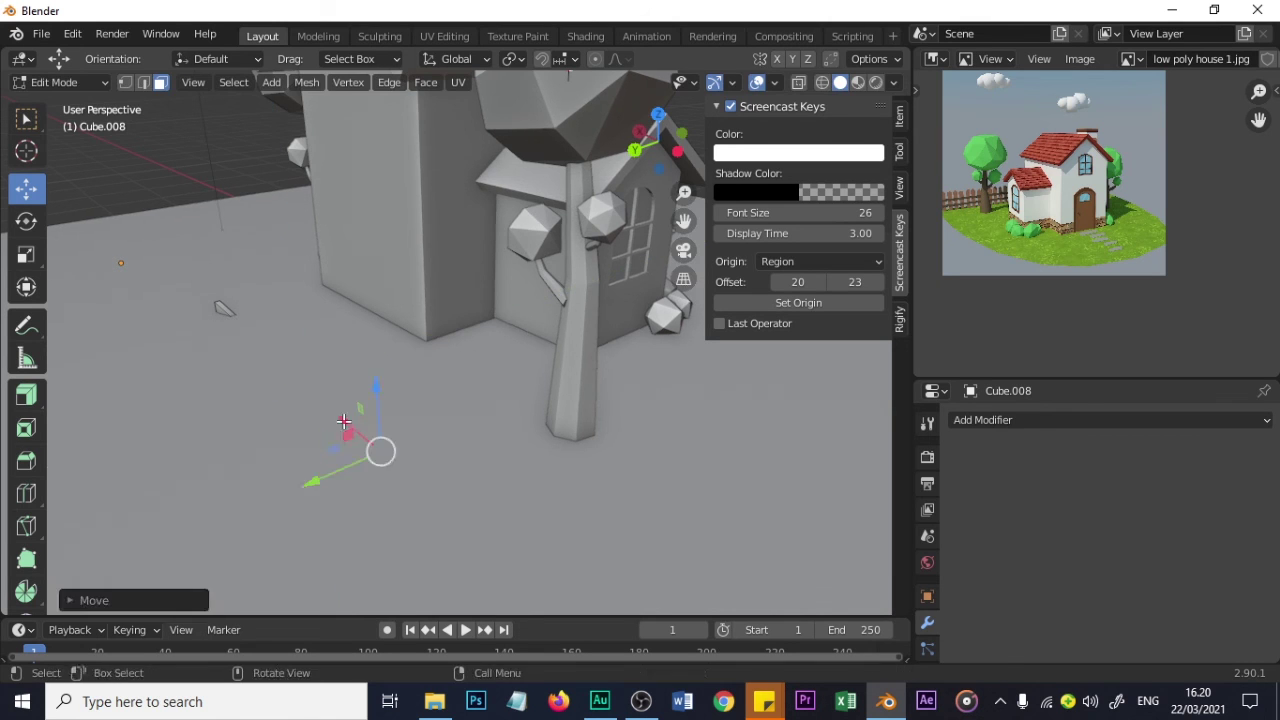
pyautogui.scroll(2, 280, 355)
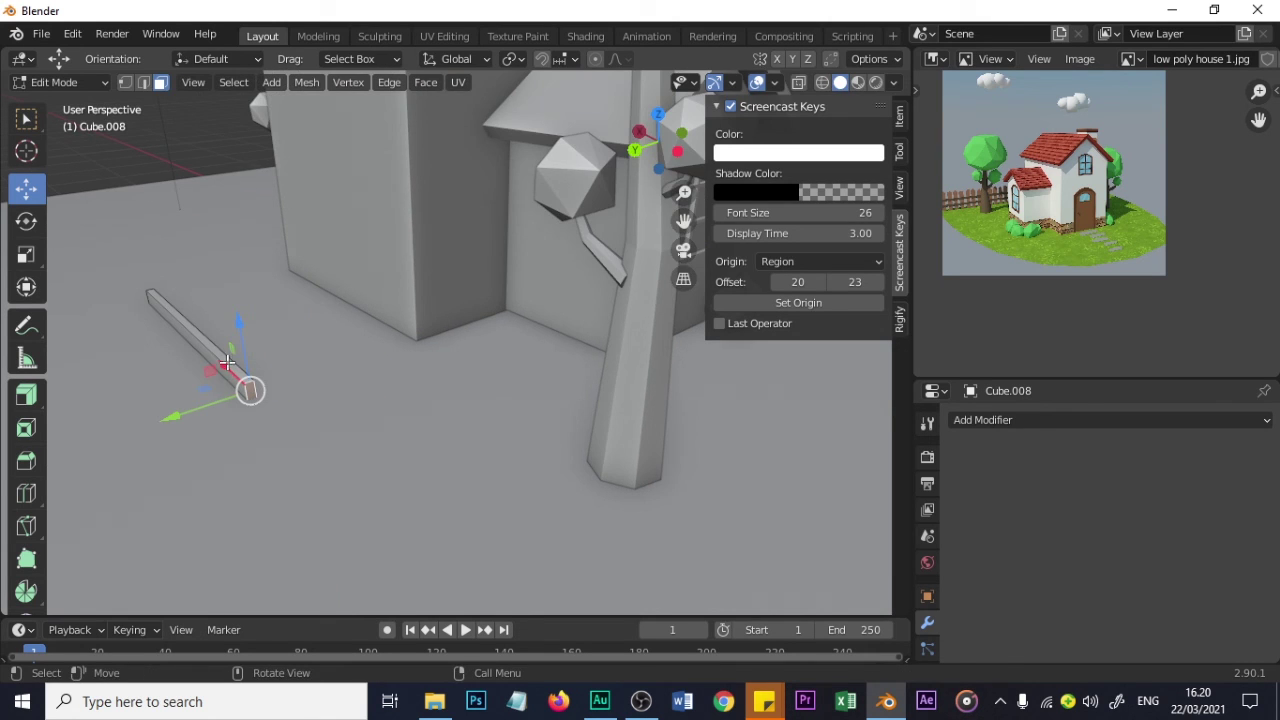
pyautogui.press('g')
pyautogui.click(451, 558)
pyautogui.scroll(-1, 410, 528)
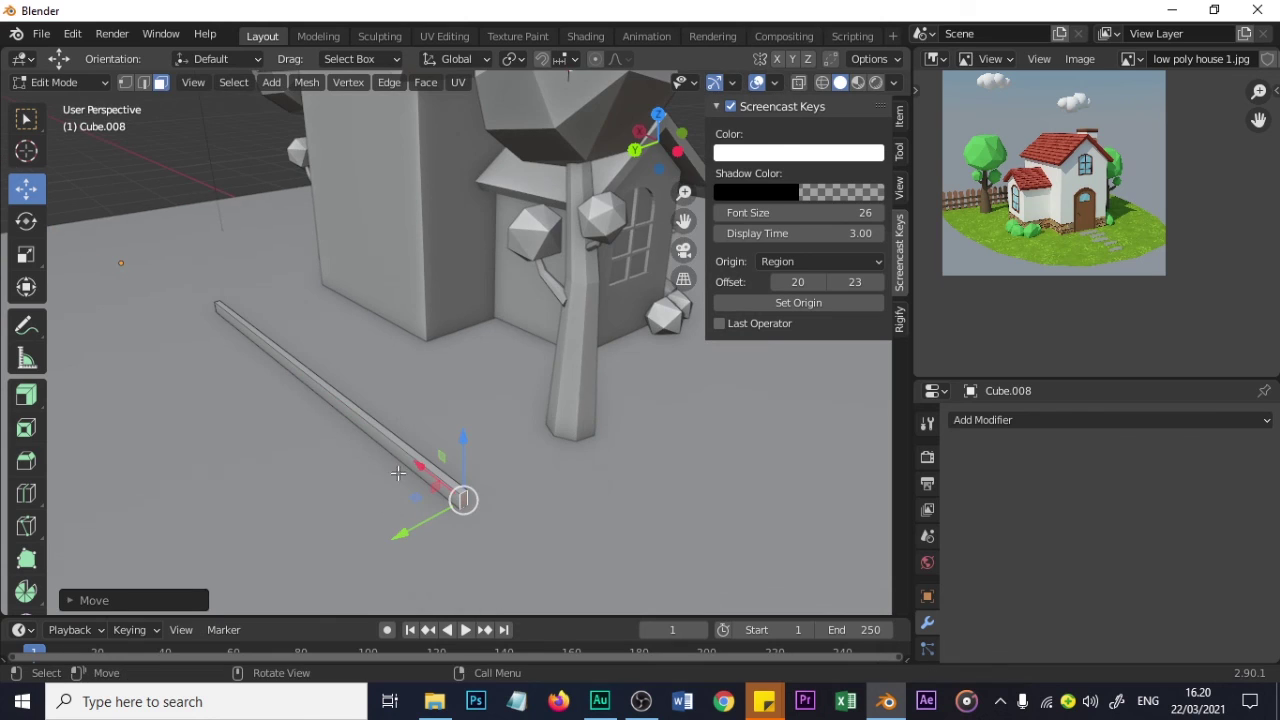
# - Slim the rail slightly along Y, extend its end face further along X and return to Object Mode
pyautogui.press('a')
pyautogui.moveTo(240, 397); pyautogui.dragTo(250, 399)
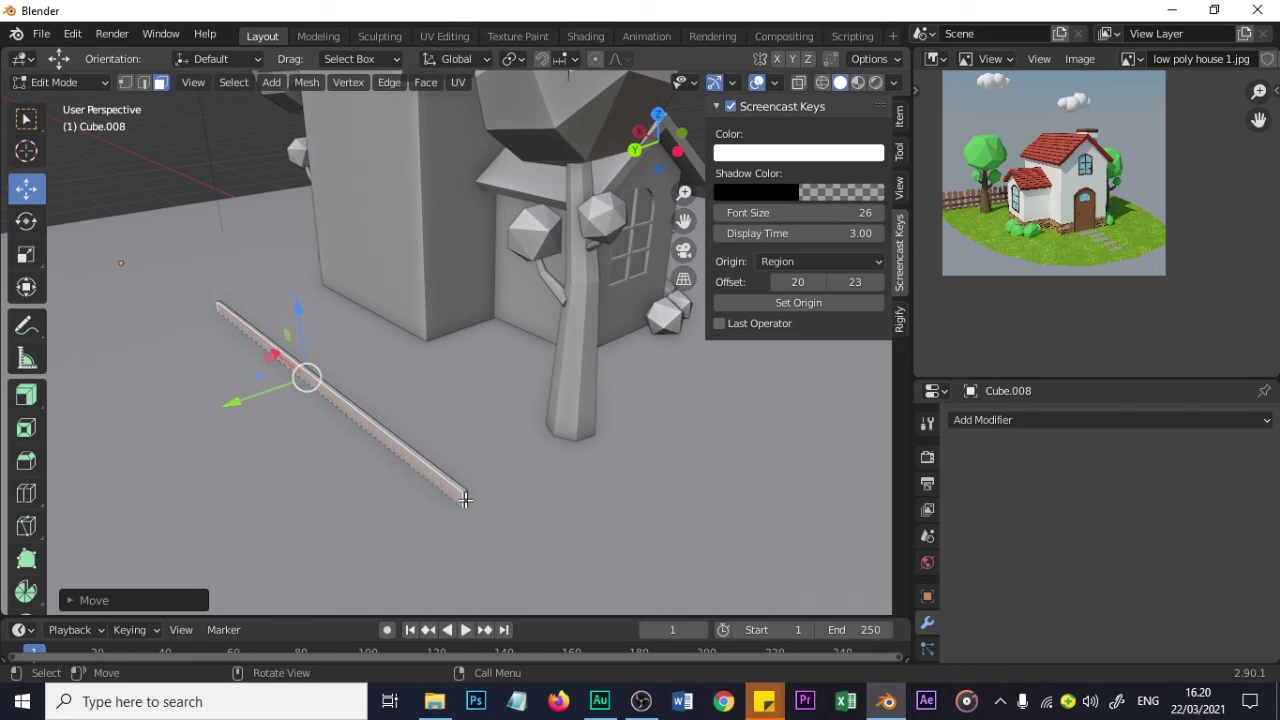
pyautogui.click(465, 499)
pyautogui.moveTo(463, 497); pyautogui.dragTo(445, 464, button='middle')
pyautogui.moveTo(418, 392); pyautogui.dragTo(555, 508)
pyautogui.press('Tab')
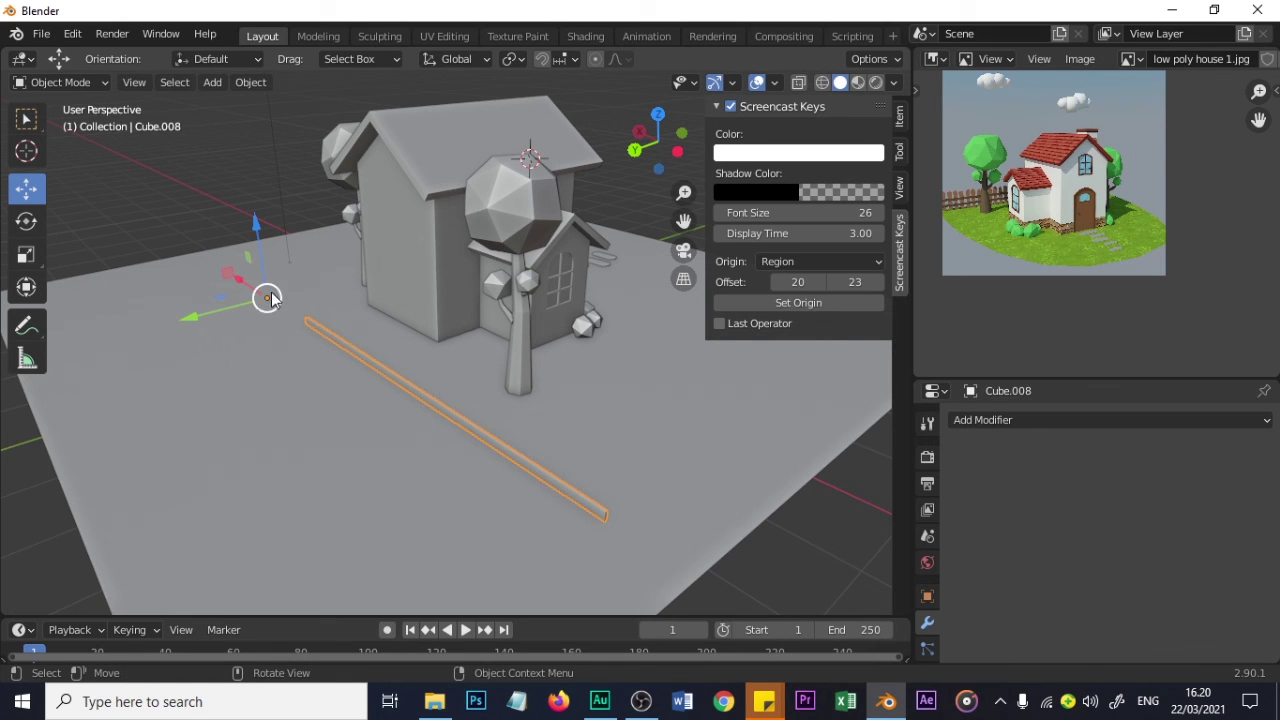
# - Move the rail along X behind the house, raise it slightly above the ground and stretch it along X
pyautogui.moveTo(245, 287); pyautogui.dragTo(193, 228)
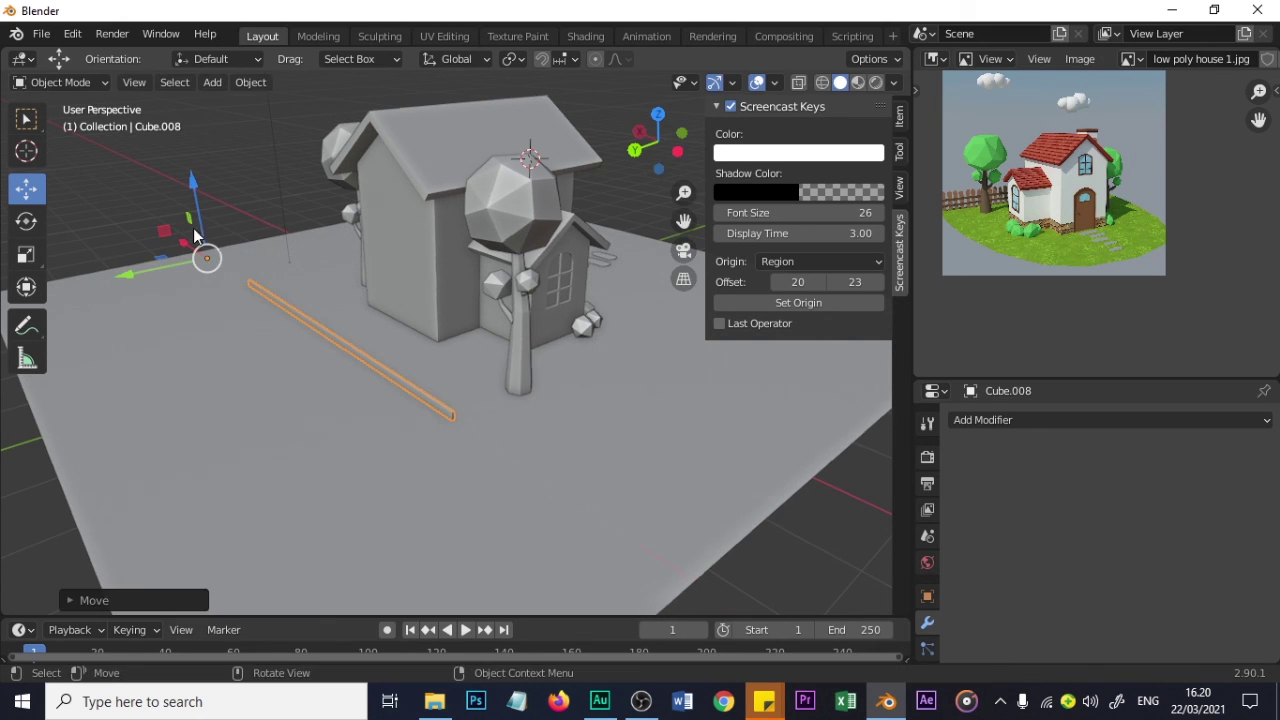
pyautogui.moveTo(202, 206); pyautogui.dragTo(195, 190)
pyautogui.moveTo(359, 326); pyautogui.dragTo(194, 323, button='middle')
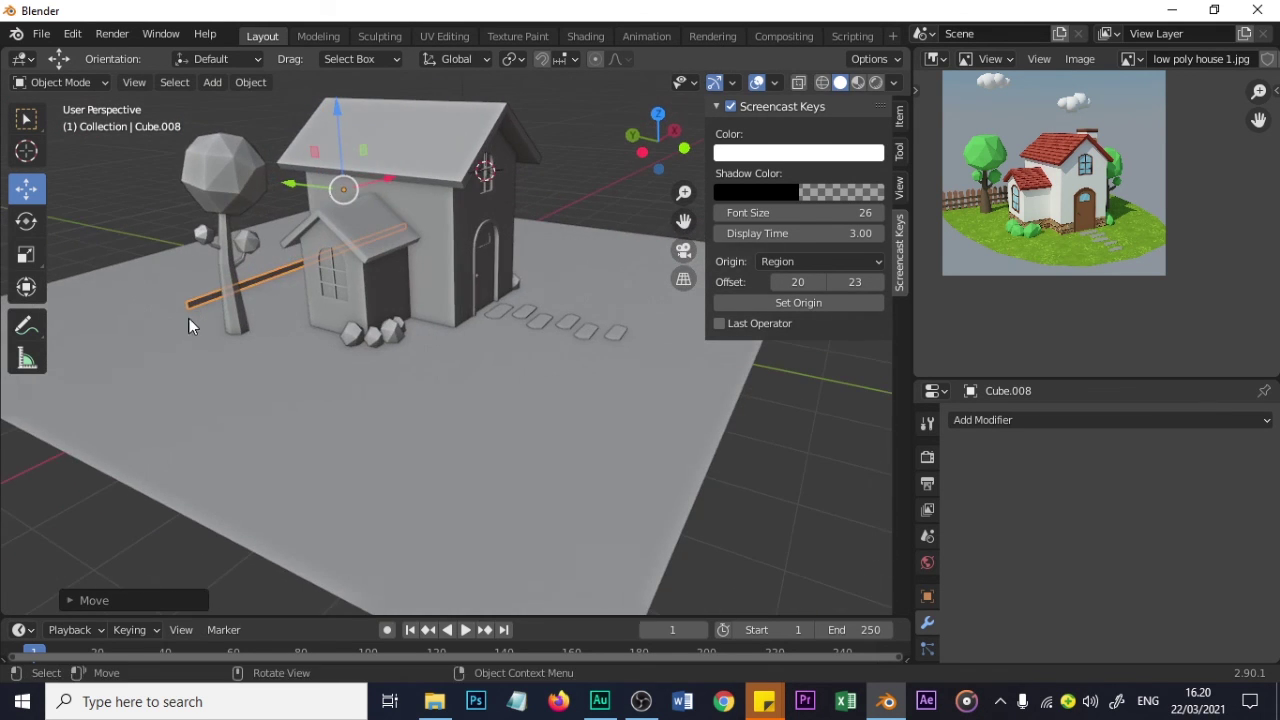
pyautogui.click(27, 255)
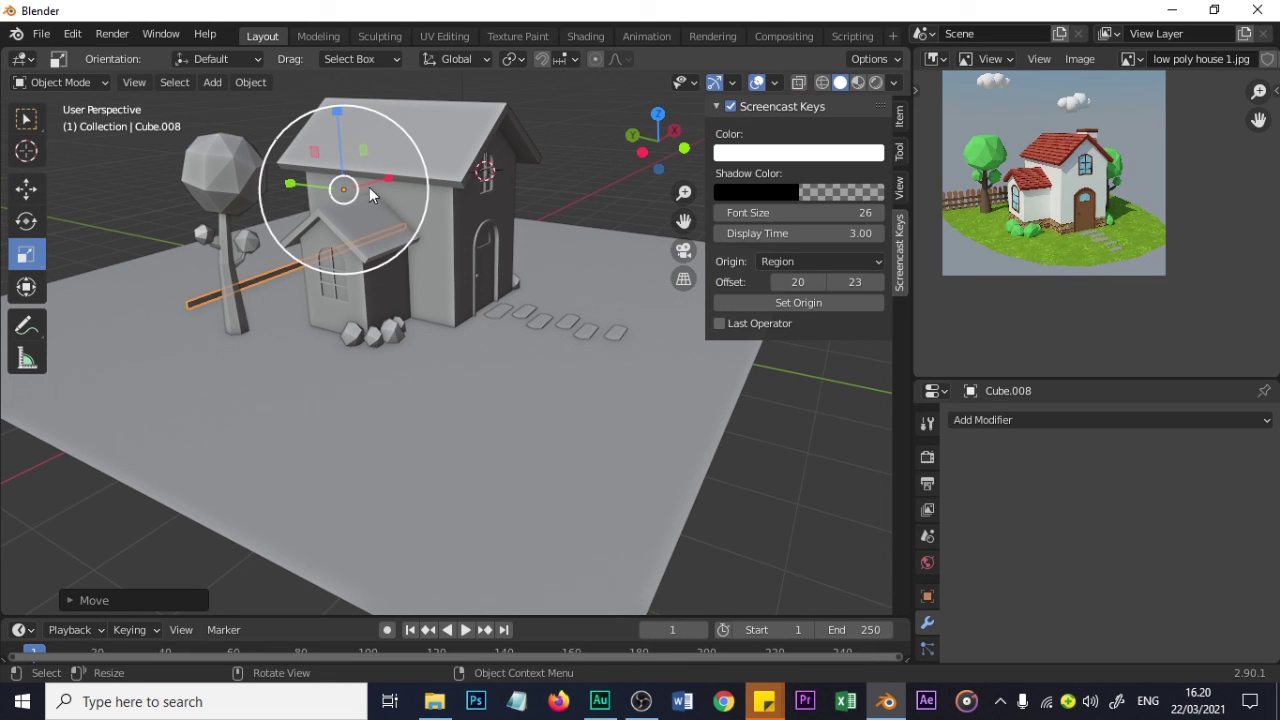
pyautogui.moveTo(385, 185); pyautogui.dragTo(392, 175)
pyautogui.moveTo(200, 323); pyautogui.dragTo(278, 341, button='middle')
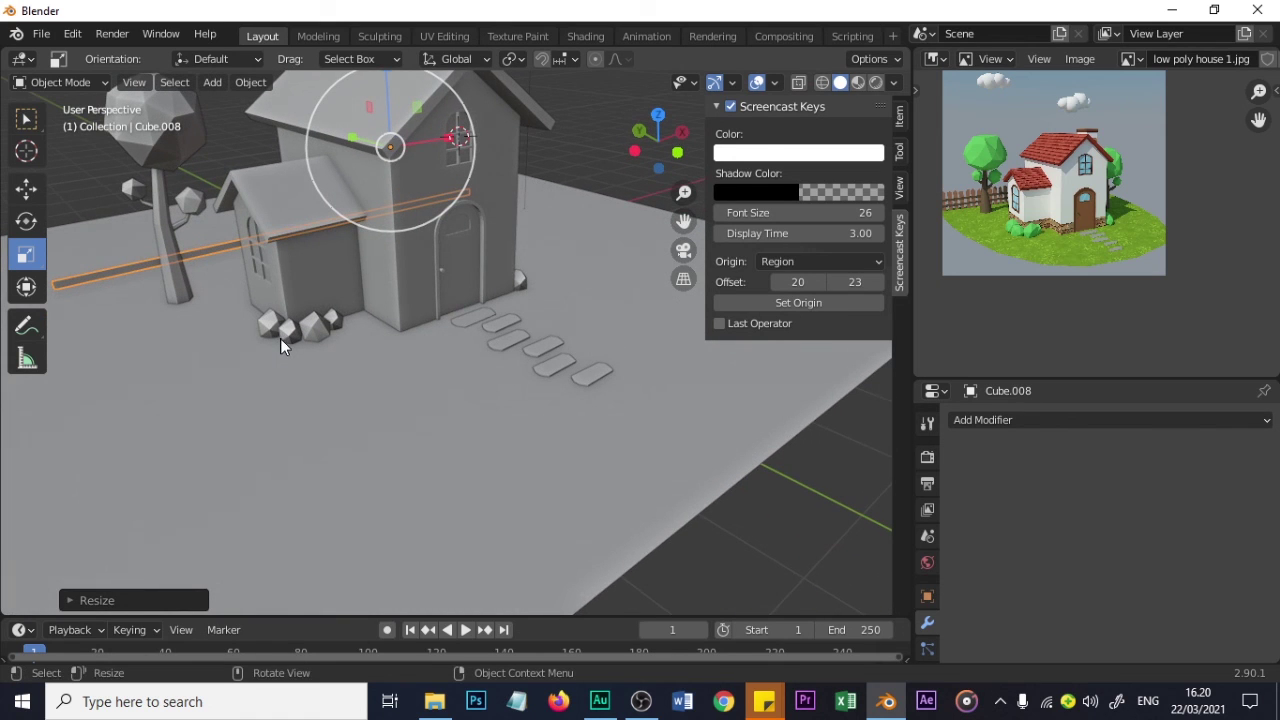
# - Make a linked duplicate of the rail and raise it about 0.27 m along Z as the upper fence rail
pyautogui.hotkey('shift', 'd')
pyautogui.press('z')
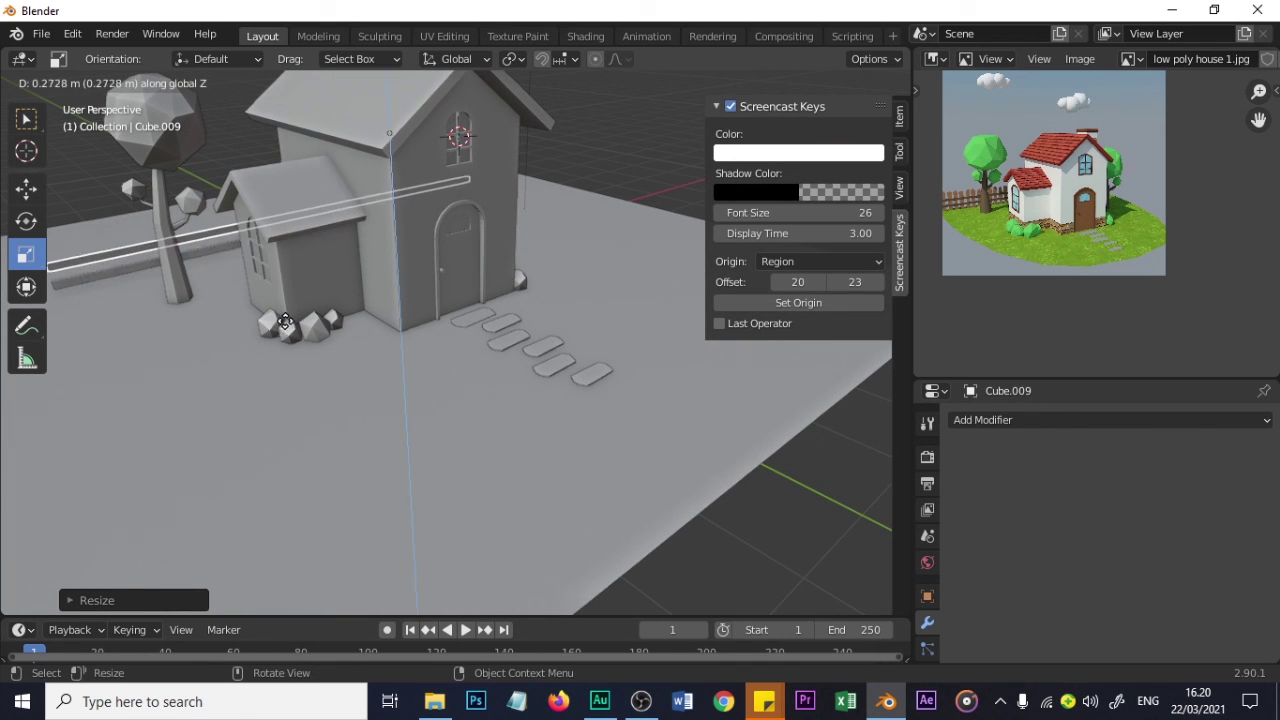
pyautogui.click(285, 325)
pyautogui.moveTo(285, 325); pyautogui.dragTo(405, 310, button='middle')
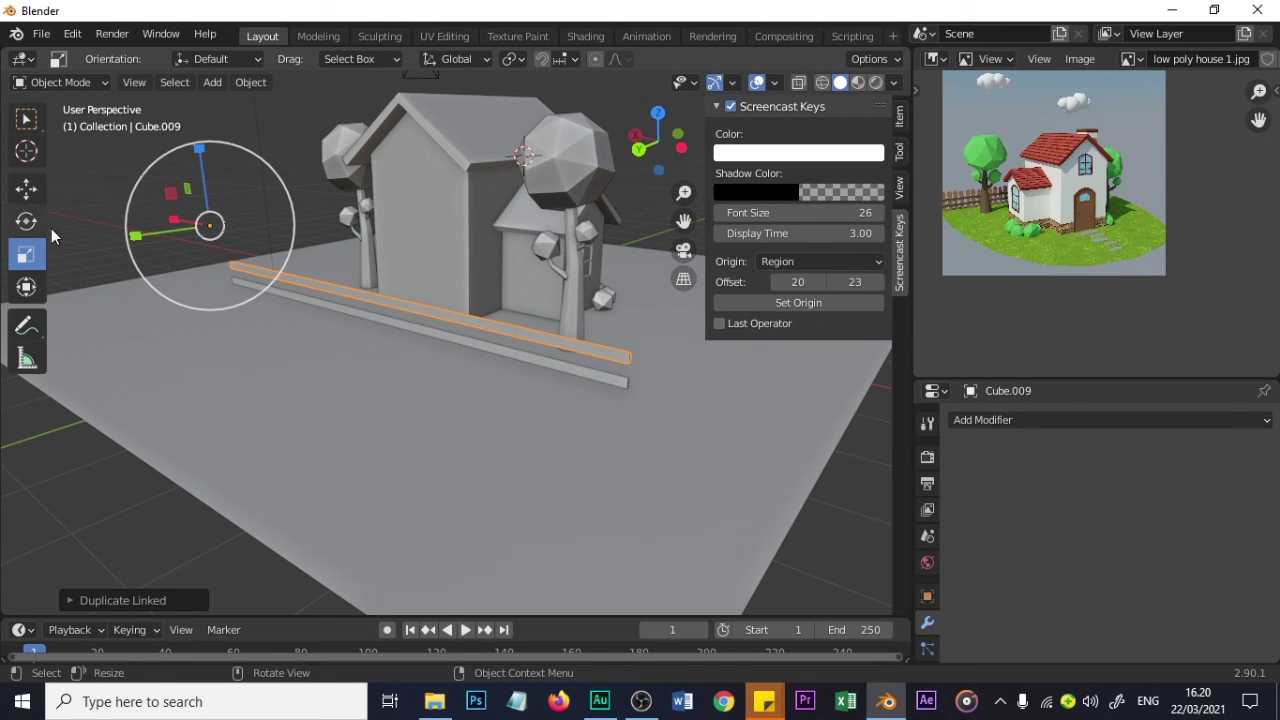
# - Add another cube for a fence picket and move it along Y to the fence side of the house
pyautogui.hotkey('shift', 'a')
pyautogui.moveTo(456, 302)
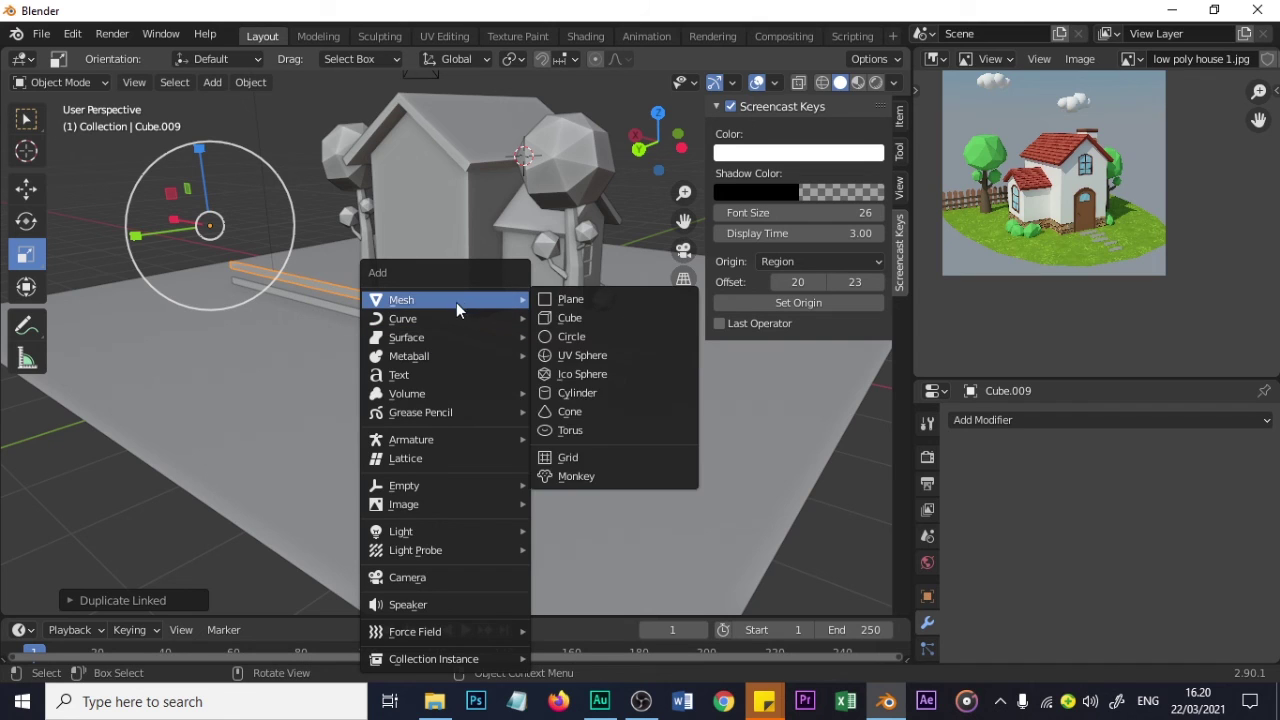
pyautogui.click(550, 313)
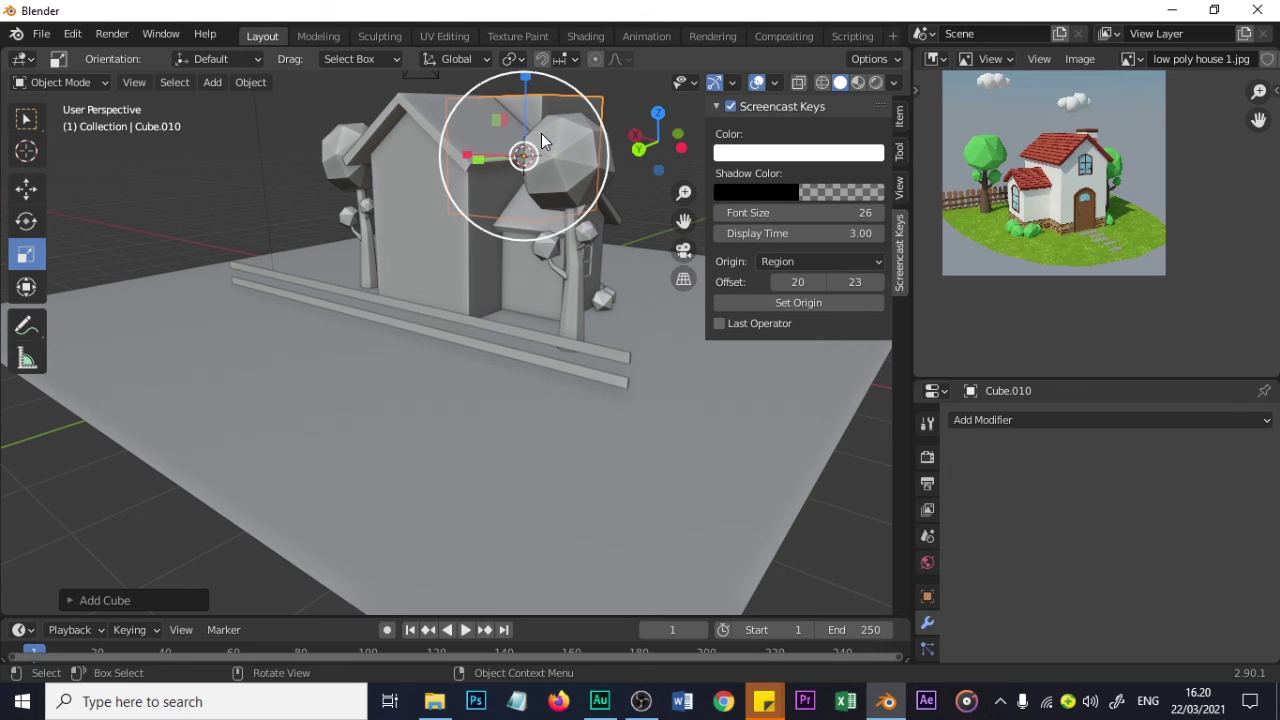
pyautogui.press('g')
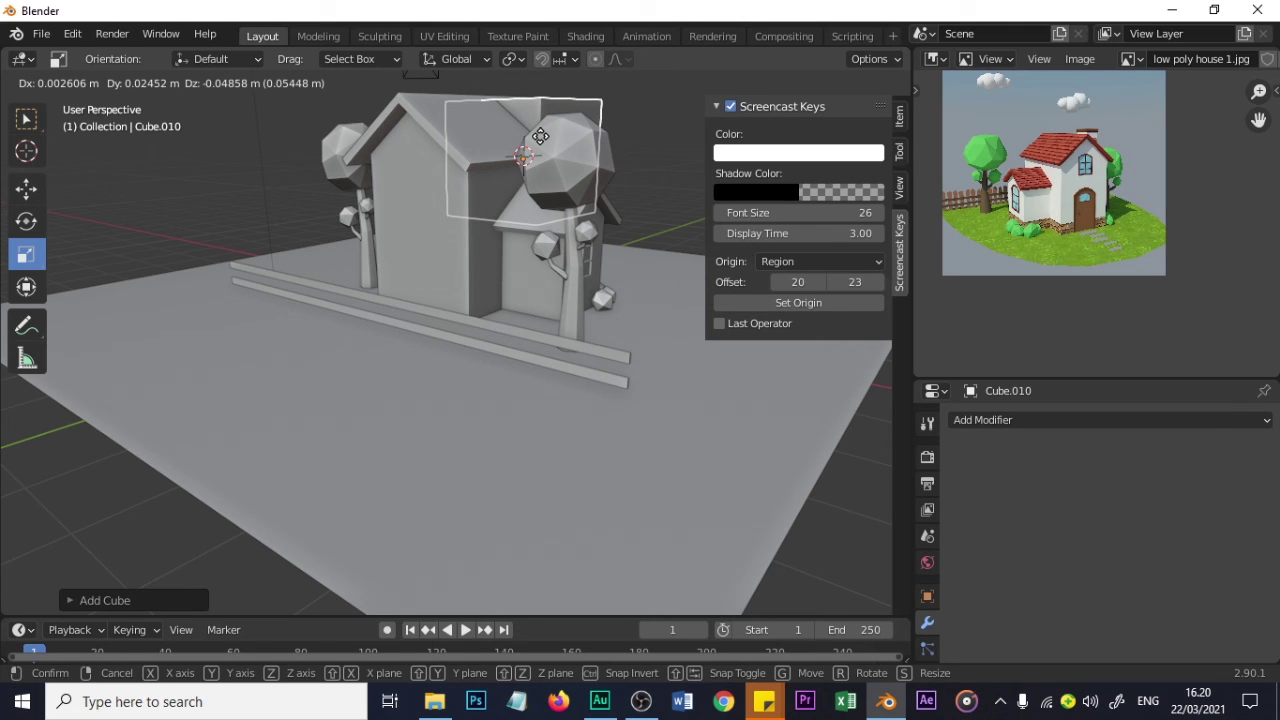
pyautogui.rightClick(431, 191)
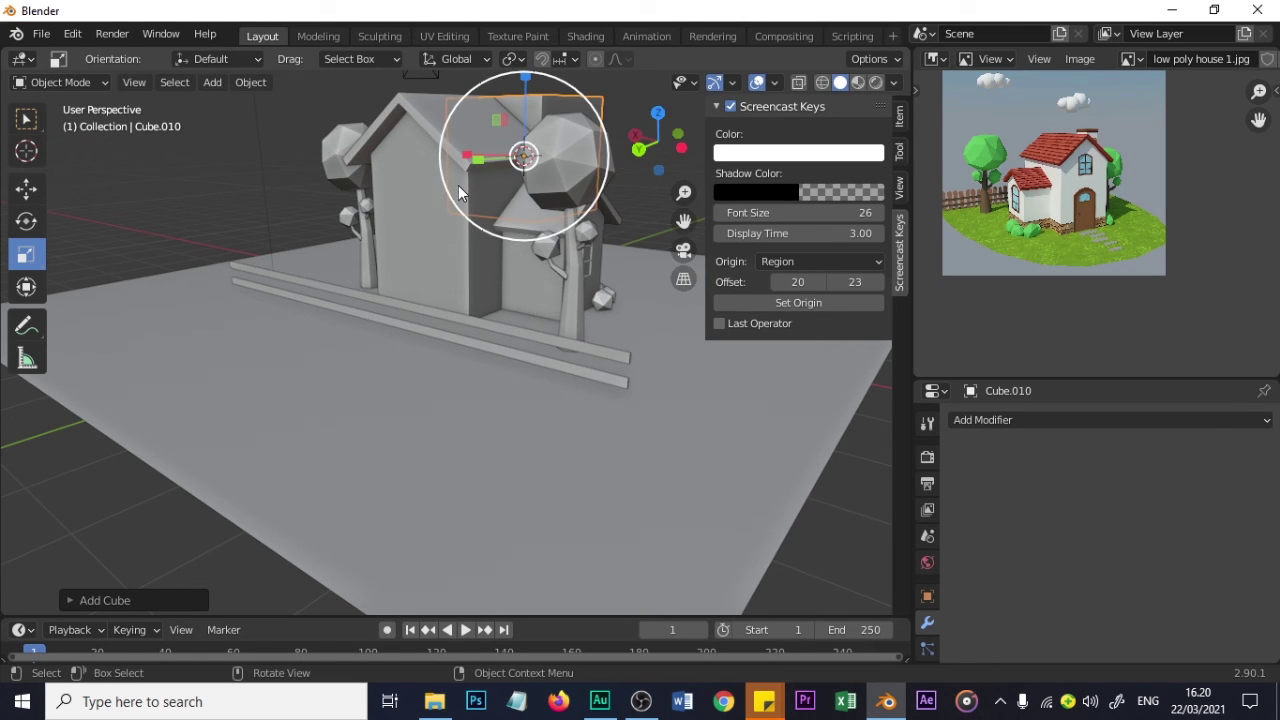
pyautogui.press('g')
pyautogui.press('y')
pyautogui.click(180, 289)
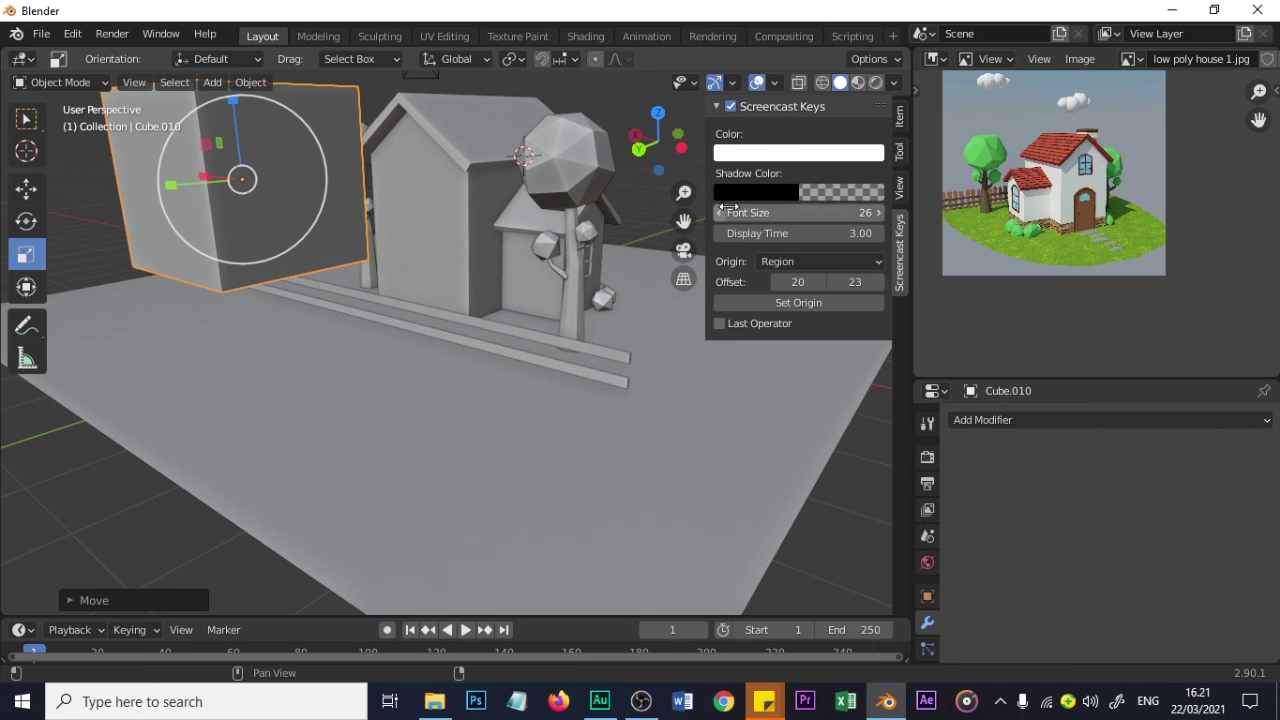
# - Restart the Screencast Keys display and collapse the viewport sidebar
pyautogui.click(730, 106)
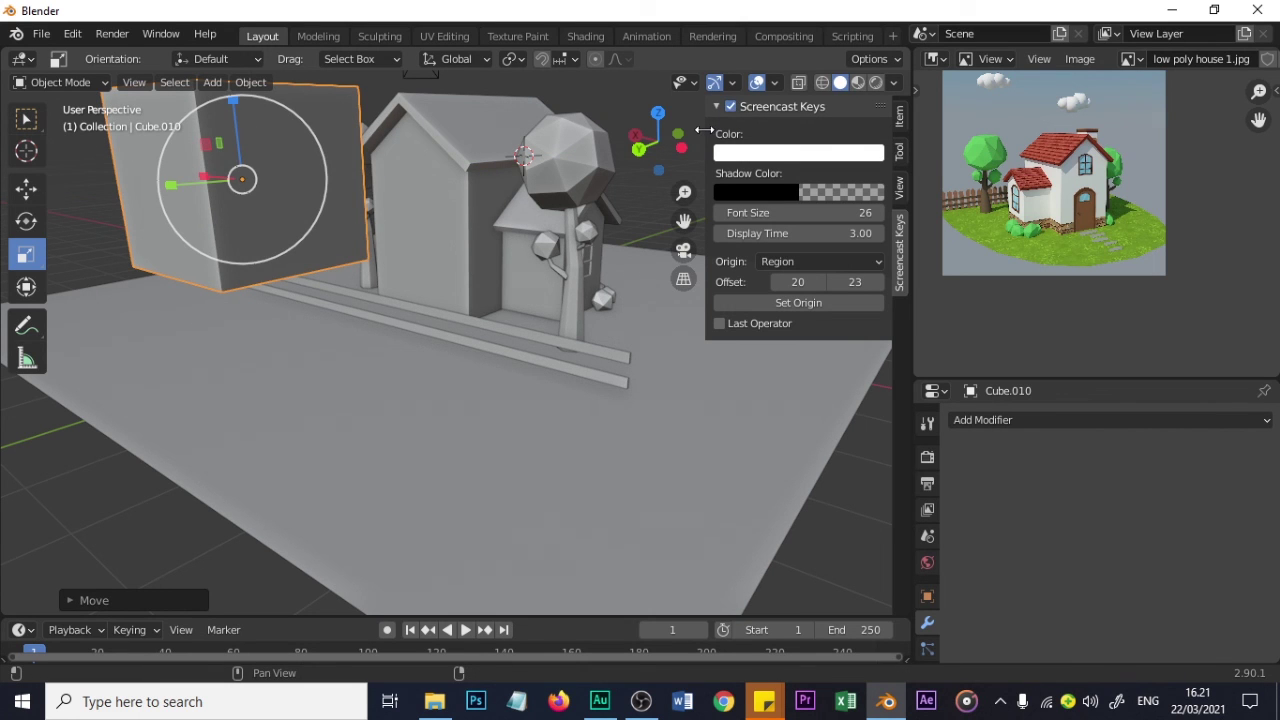
pyautogui.moveTo(707, 137); pyautogui.dragTo(905, 140)
pyautogui.middleClick(302, 263)
pyautogui.moveTo(302, 263); pyautogui.dragTo(103, 163, button='middle')
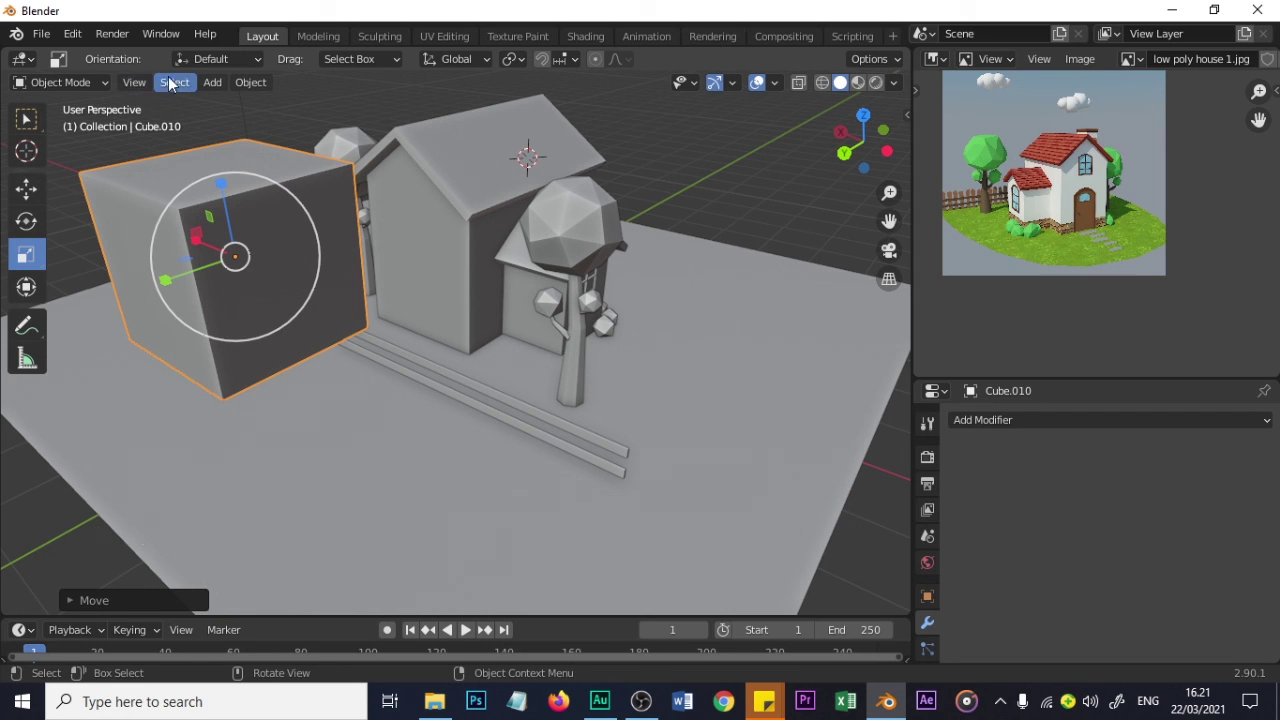
# - Flatten the picket cube along Y into a thin upright panel by moving its outer face inward in Edit Mode
pyautogui.click(26, 187)
pyautogui.click(168, 283)
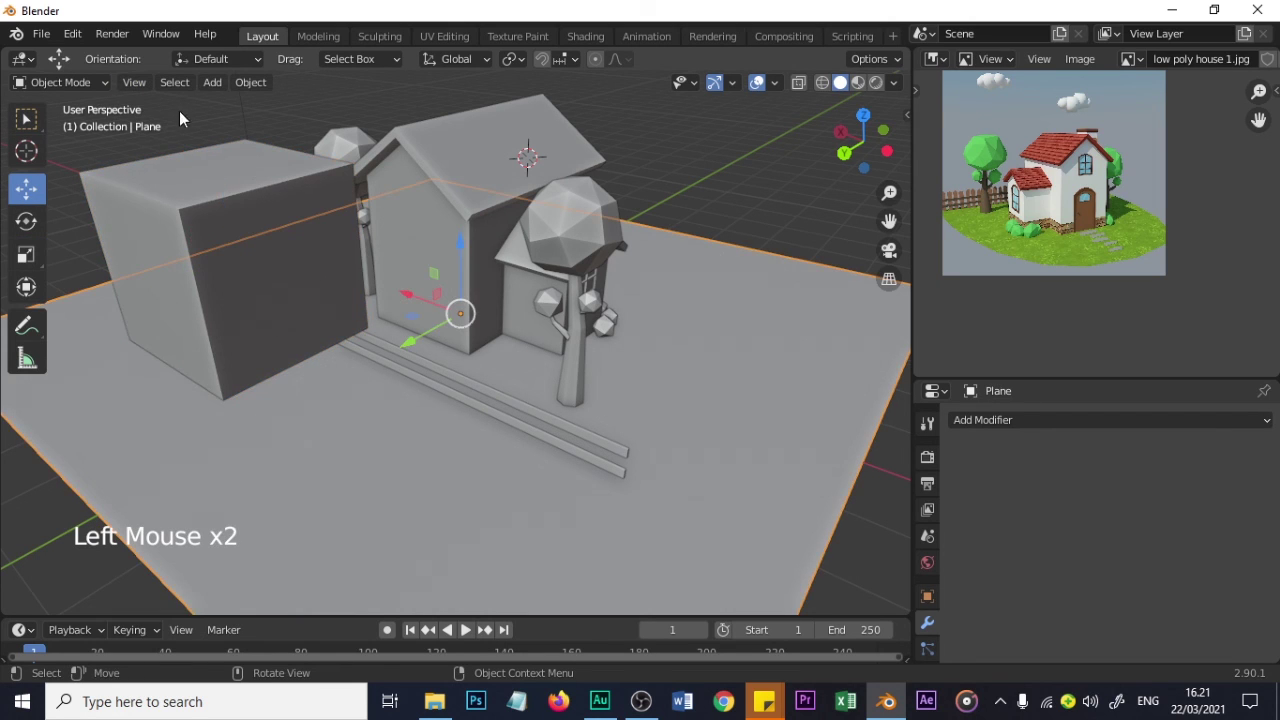
pyautogui.click(195, 282)
pyautogui.press('Tab')
pyautogui.click(163, 247)
pyautogui.moveTo(101, 301); pyautogui.dragTo(300, 240)
# - Narrow the picket panel along X to roughly half its width by moving one side face inward
pyautogui.click(357, 254)
pyautogui.hotkey('ctrl', 'z')
pyautogui.moveTo(266, 251); pyautogui.dragTo(380, 306, button='middle')
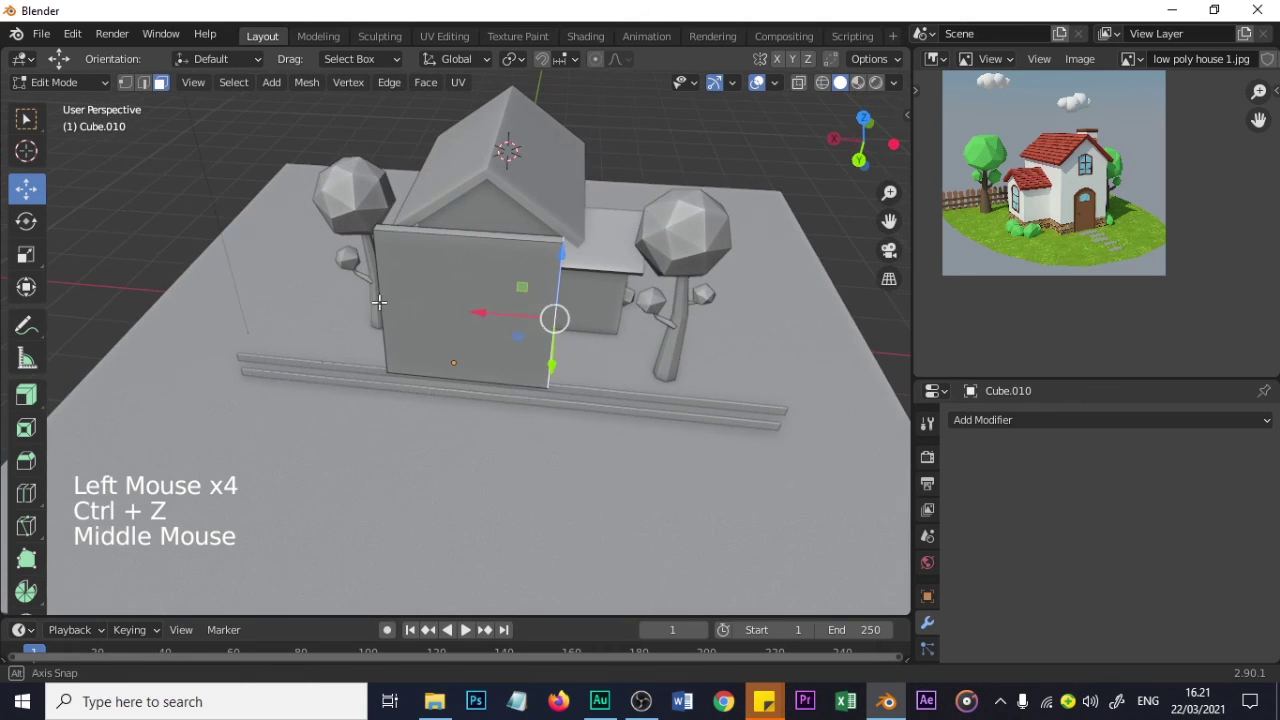
pyautogui.moveTo(476, 313); pyautogui.dragTo(386, 297)
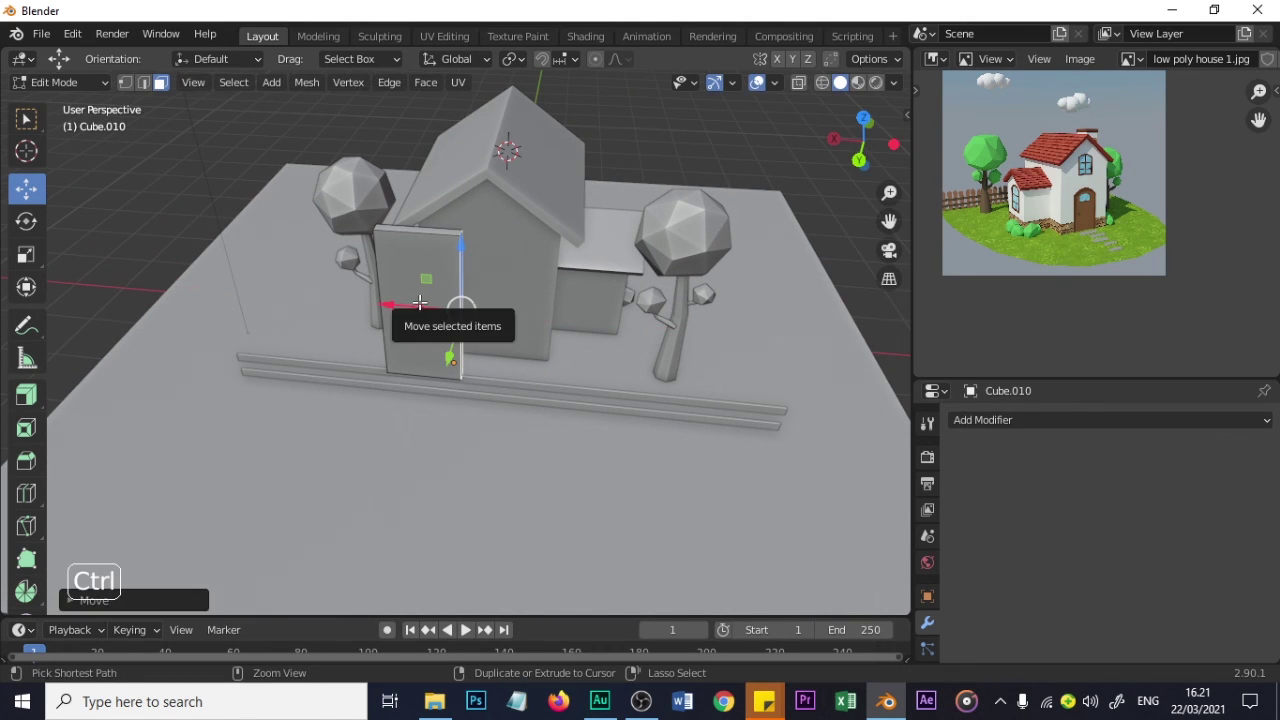
# - Add a centred vertical loop cut to the picket panel and raise its top middle edge to form a pointed tip
pyautogui.hotkey('ctrl', 'r')
pyautogui.click(413, 243)
pyautogui.rightClick(413, 243)
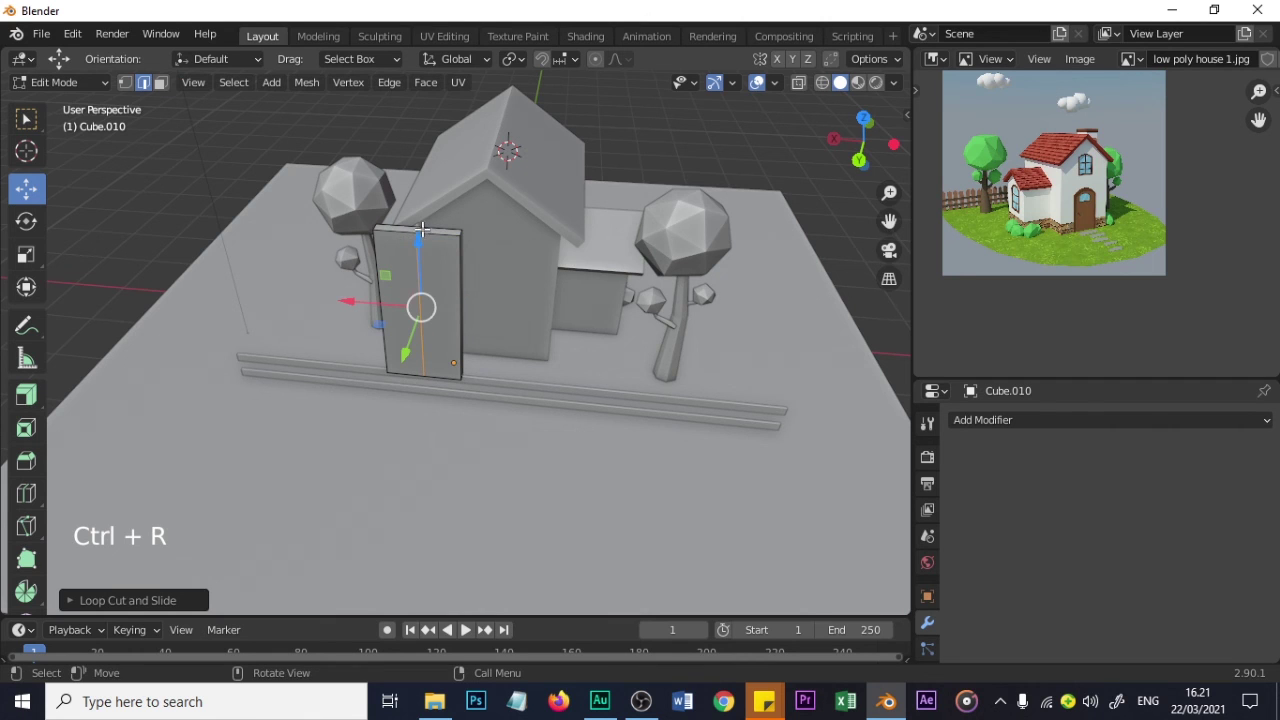
pyautogui.scroll(2, 420, 223)
pyautogui.keyDown('shift'); pyautogui.moveTo(420, 223); pyautogui.dragTo(387, 335, button='middle'); pyautogui.keyUp('shift')
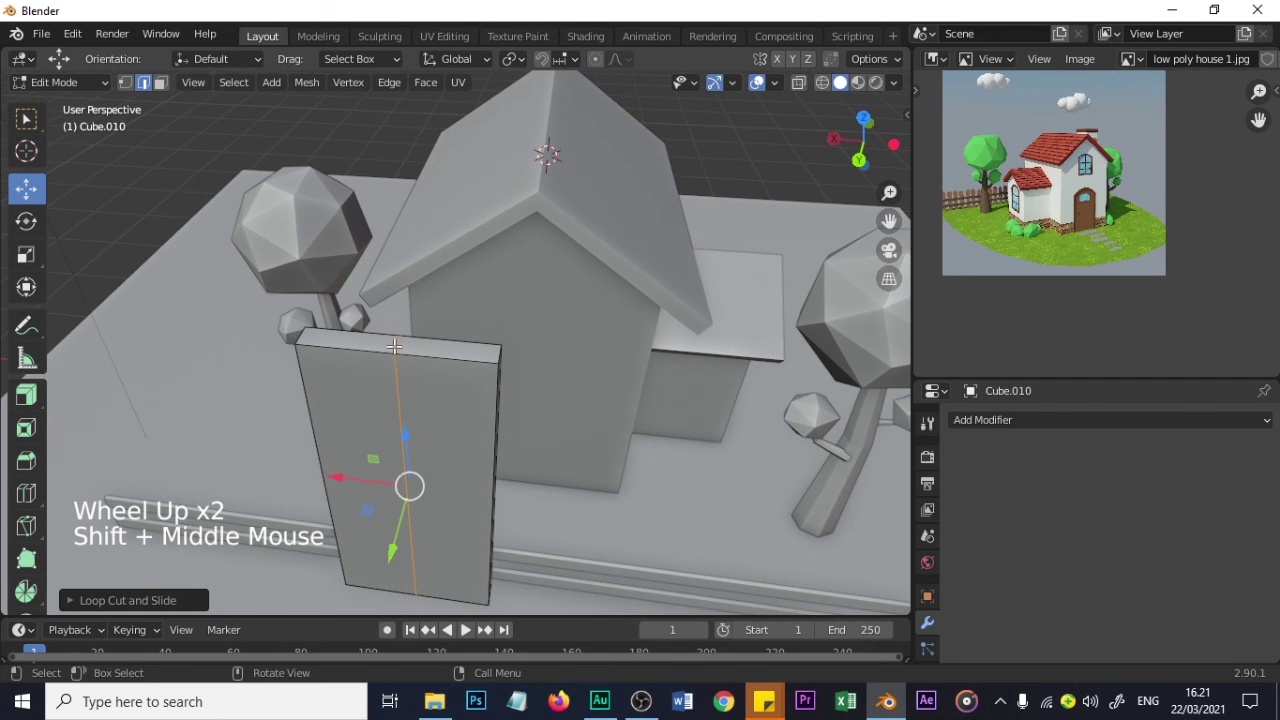
pyautogui.click(394, 341)
pyautogui.moveTo(395, 312); pyautogui.dragTo(392, 228)
# - Nudge an outer edge of the pointed picket slightly to even out its shape
pyautogui.moveTo(451, 389); pyautogui.dragTo(295, 352, button='middle')
pyautogui.click(207, 345)
pyautogui.moveTo(185, 350); pyautogui.dragTo(487, 376, button='middle')
pyautogui.moveTo(530, 362); pyautogui.dragTo(519, 358)
pyautogui.scroll(-2, 562, 371)
pyautogui.scroll(1, 496, 316)
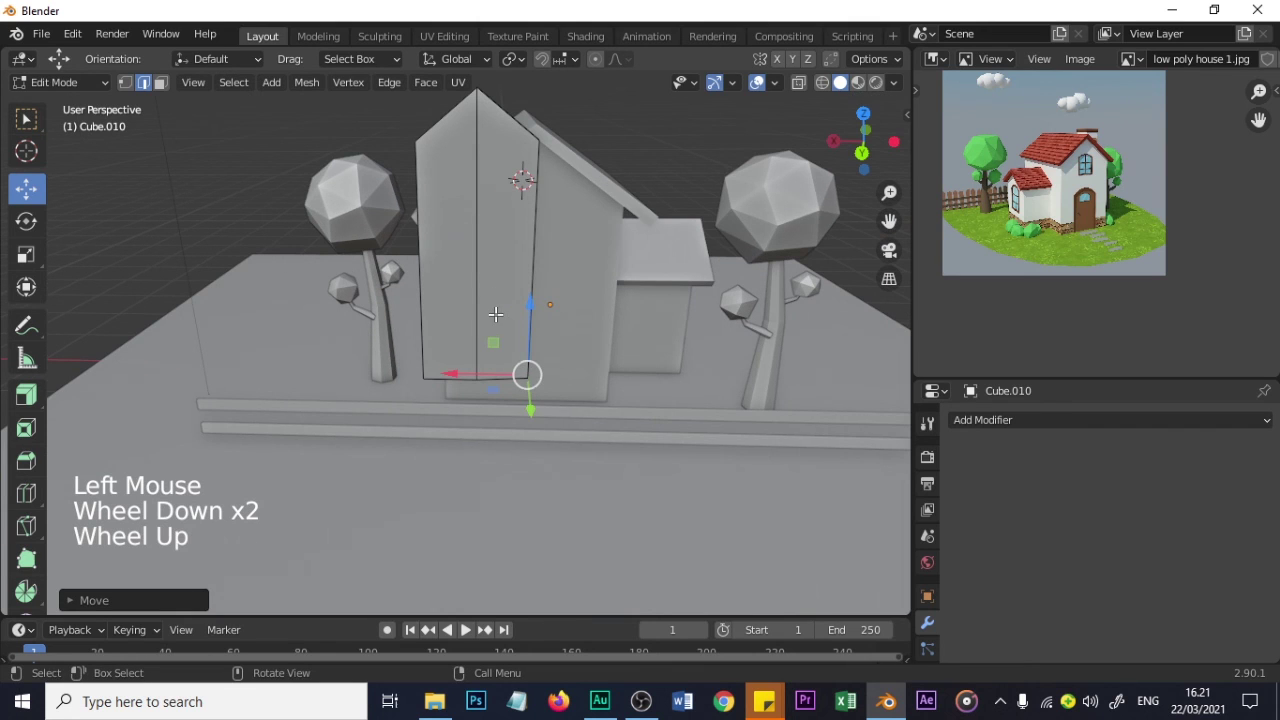
pyautogui.click(463, 268)
pyautogui.moveTo(532, 288); pyautogui.dragTo(497, 330, button='middle')
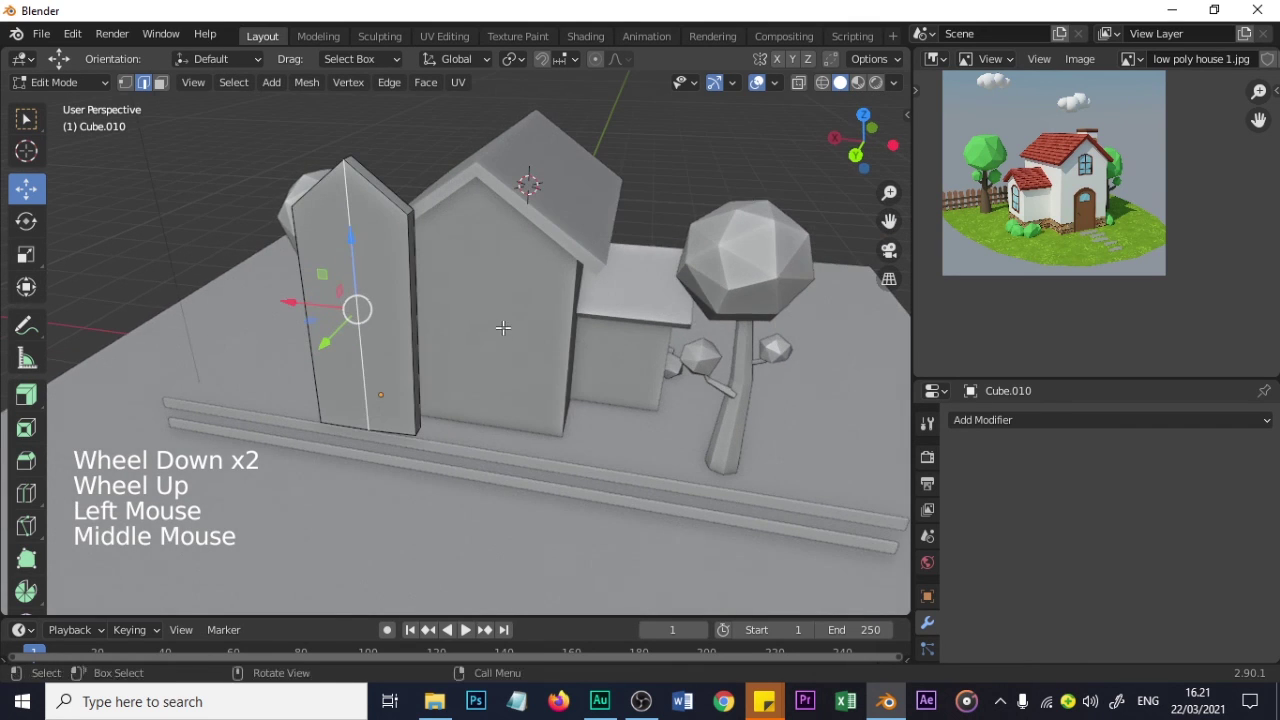
# - Scale the whole picket down in Object Mode and lower it along Z to the height of the fence rails
pyautogui.press('Tab')
pyautogui.press('s')
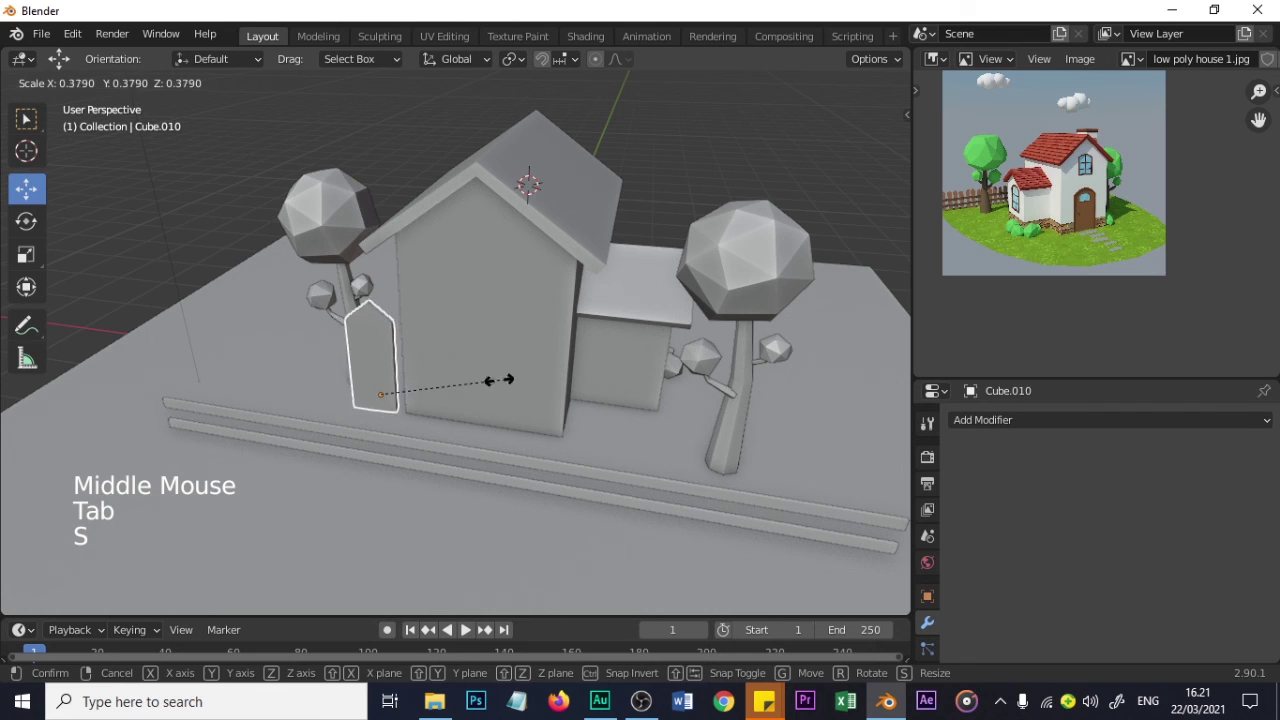
pyautogui.click(450, 385)
pyautogui.moveTo(486, 440); pyautogui.dragTo(494, 403, button='middle')
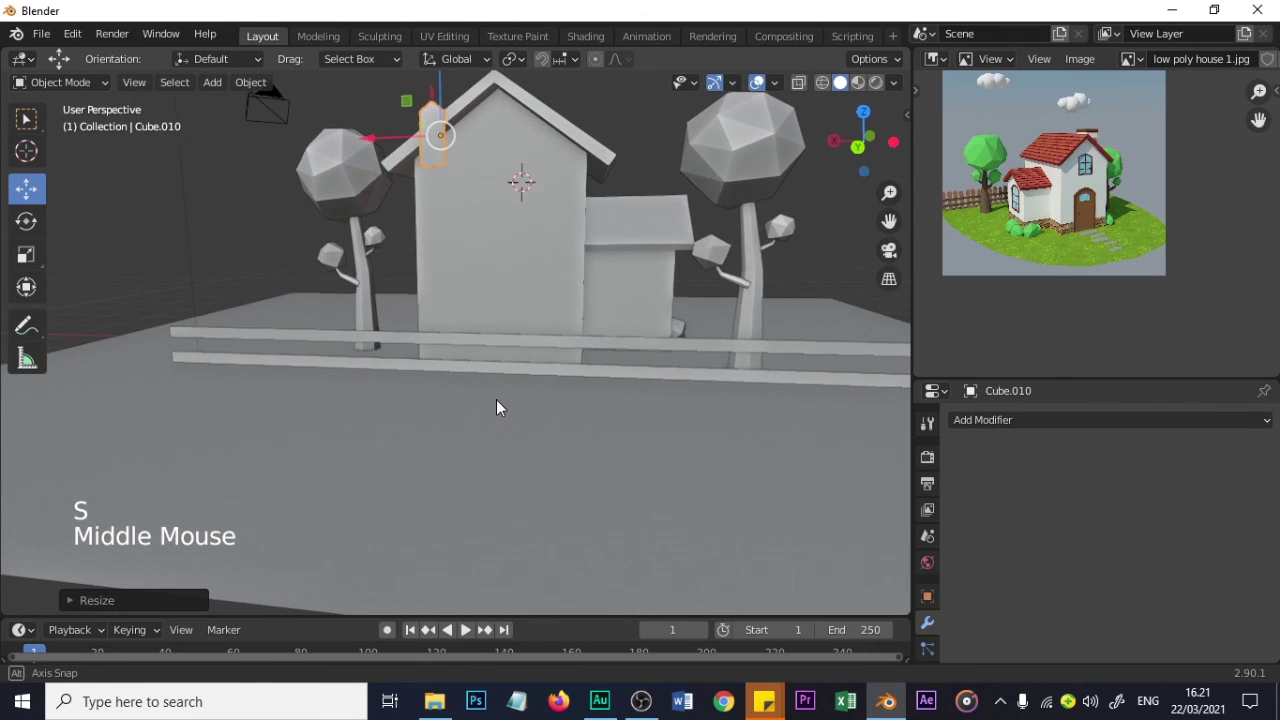
pyautogui.moveTo(434, 97); pyautogui.dragTo(450, 322)
pyautogui.scroll(3, 480, 350)
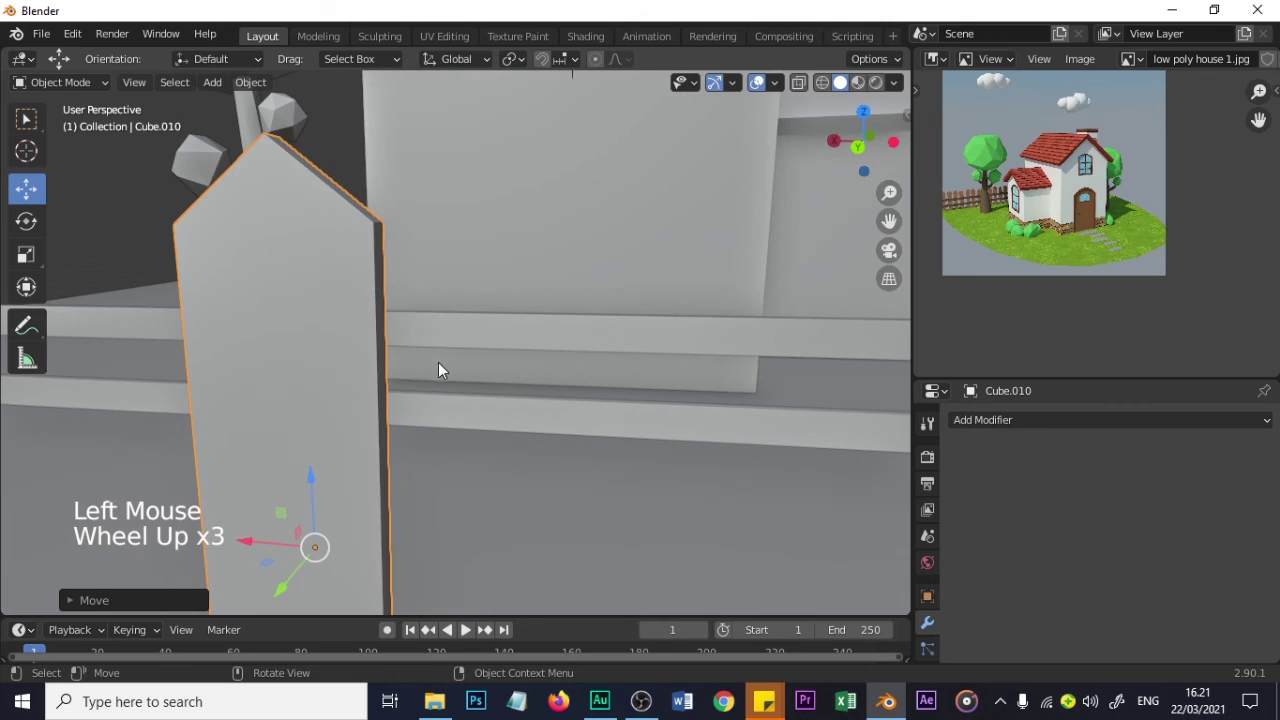
pyautogui.scroll(-1, 405, 380)
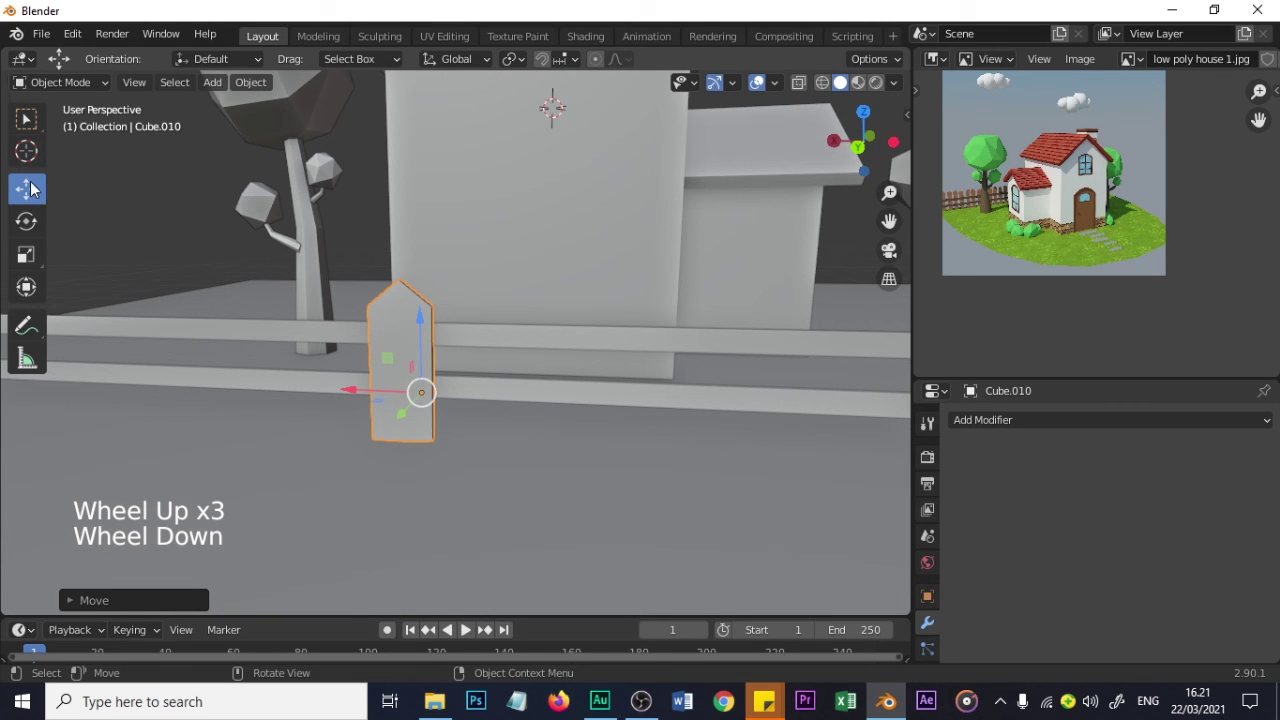
# - Narrow the picket along X with the Scale tool
pyautogui.click(26, 254)
pyautogui.moveTo(354, 386); pyautogui.dragTo(392, 393)
pyautogui.moveTo(392, 393); pyautogui.dragTo(408, 366, button='middle')
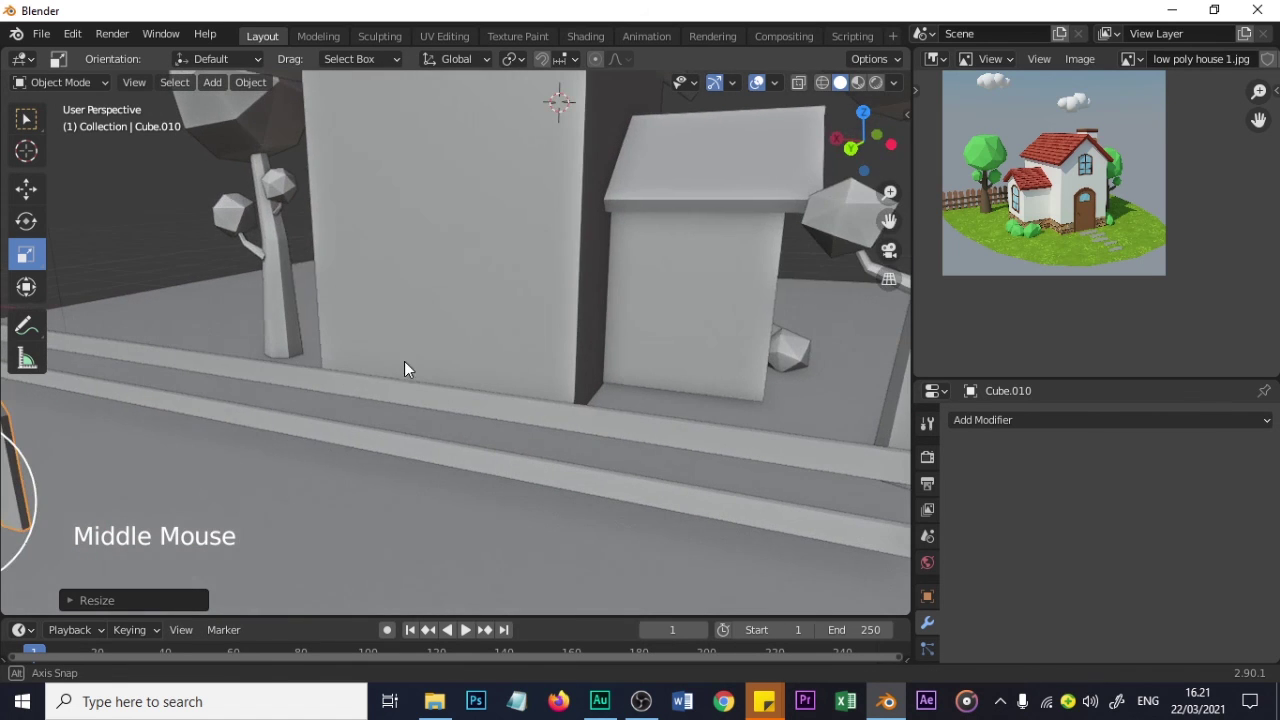
pyautogui.keyDown('shift'); pyautogui.moveTo(90, 457); pyautogui.dragTo(77, 380, button='middle'); pyautogui.keyUp('shift')
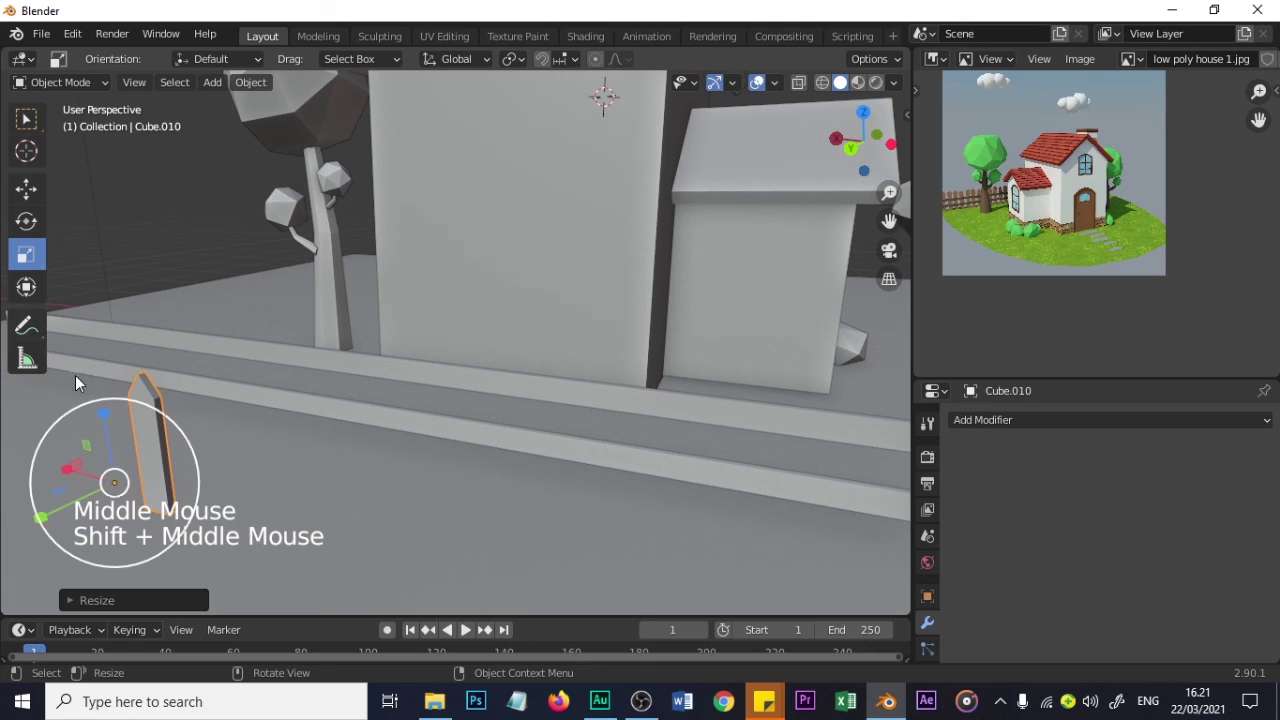
# - Shift the picket's two broad front faces slightly along Y in Edit Mode to adjust its thickness
pyautogui.press('Tab')
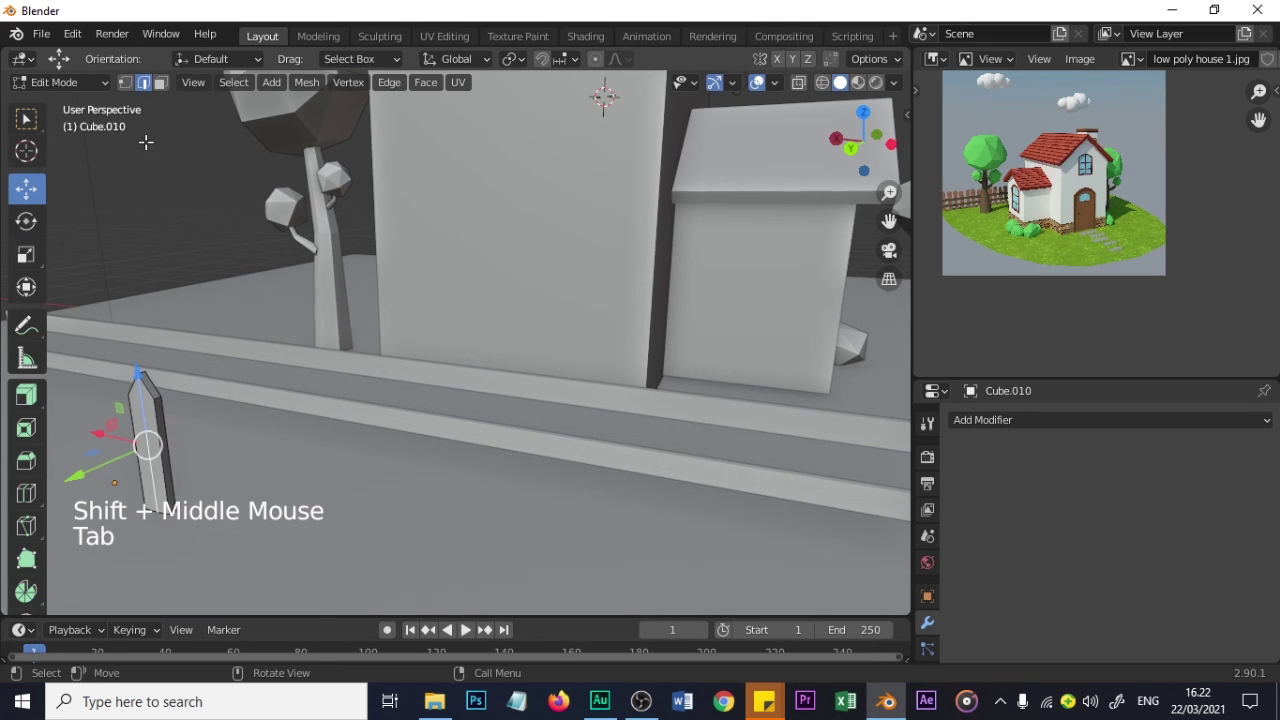
pyautogui.click(160, 389)
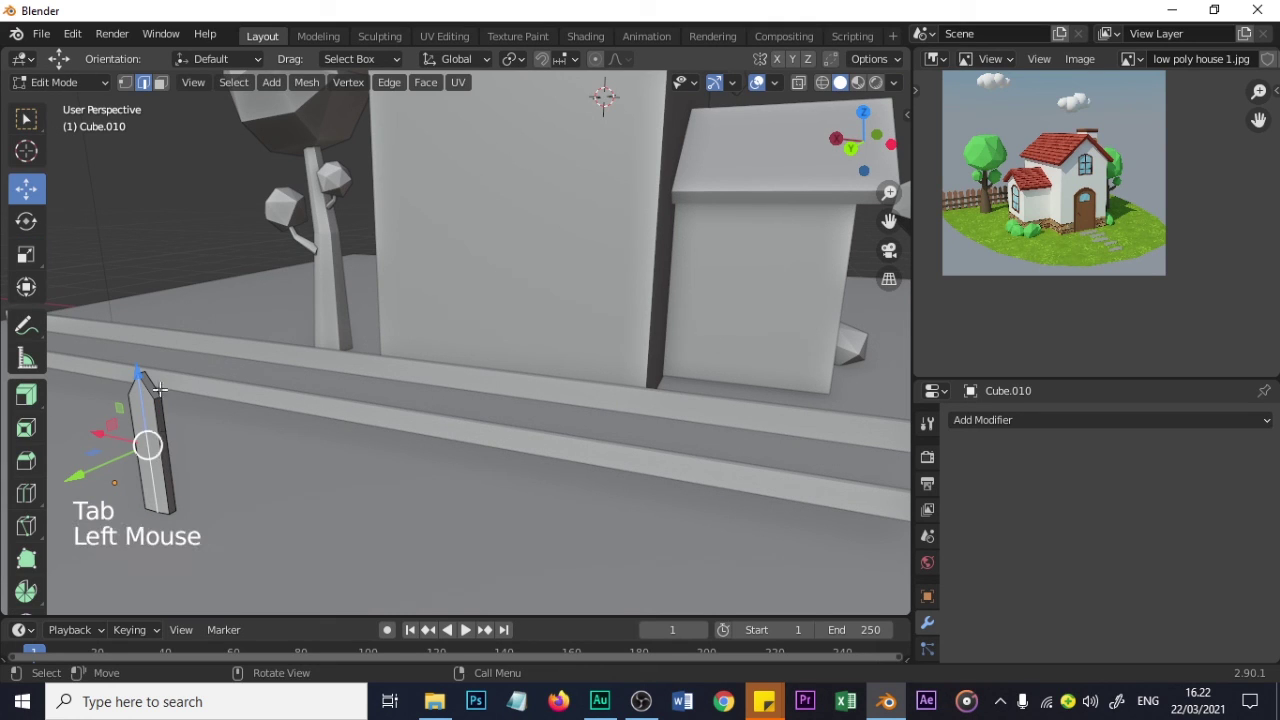
pyautogui.click(160, 82)
pyautogui.click(152, 402)
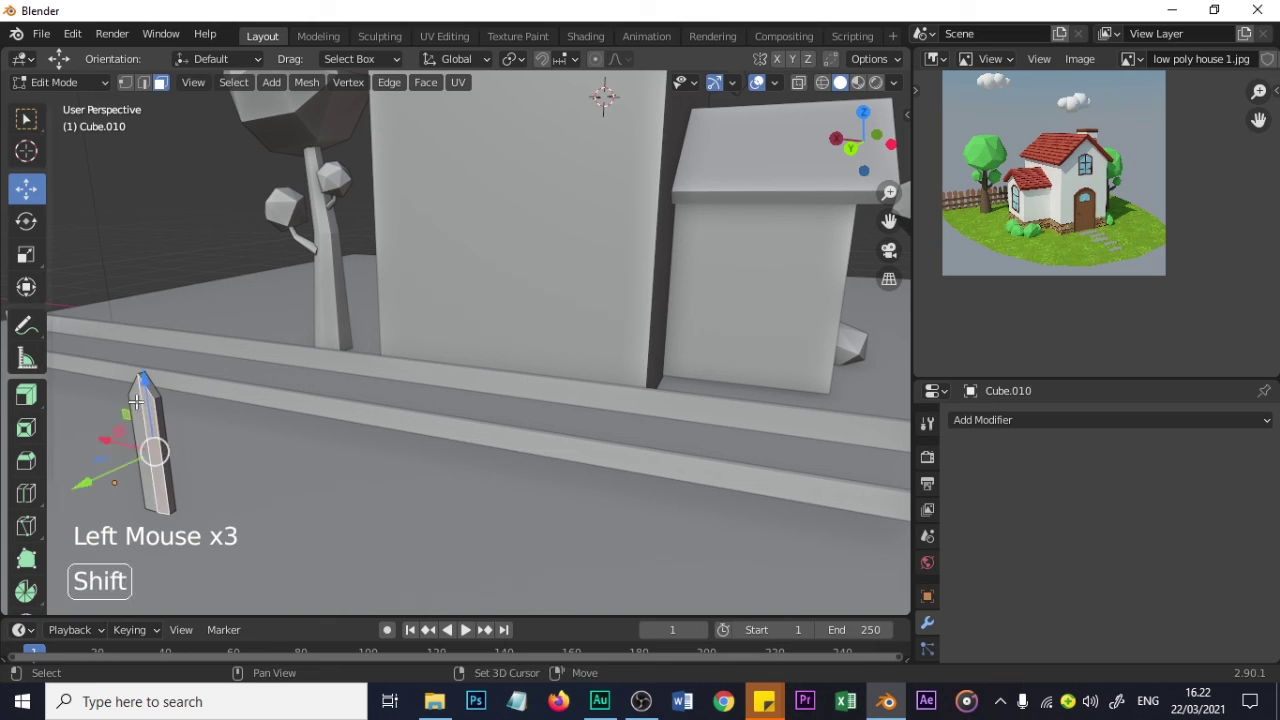
pyautogui.keyDown('shift'); pyautogui.click(136, 405); pyautogui.keyUp('shift')
pyautogui.moveTo(100, 463); pyautogui.dragTo(106, 477)
pyautogui.moveTo(107, 478); pyautogui.dragTo(107, 478)
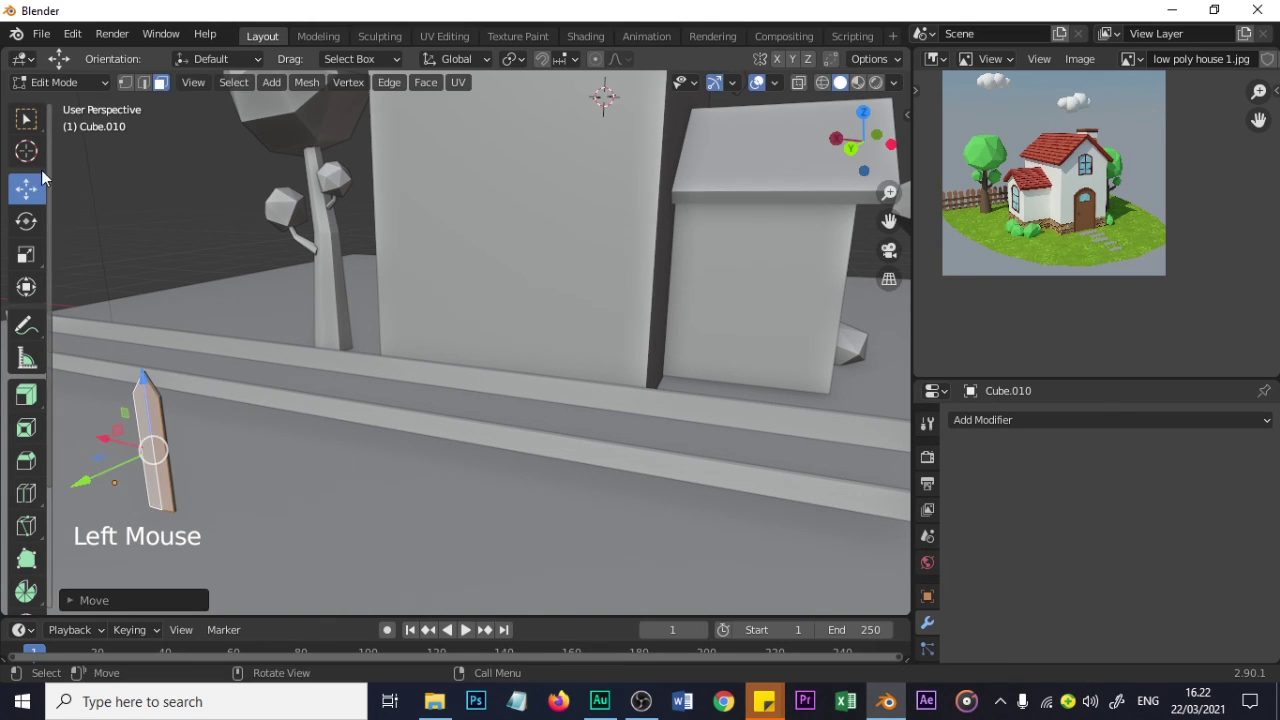
pyautogui.click(26, 118)
pyautogui.scroll(-2, 161, 418)
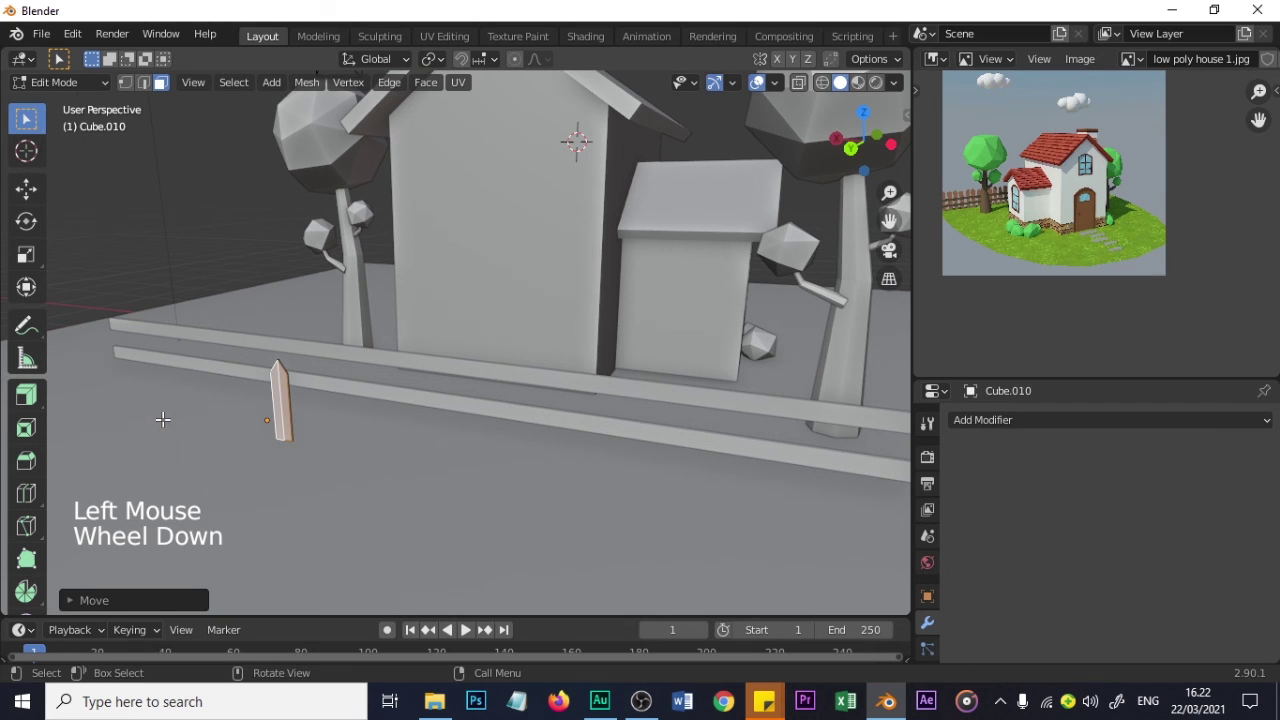
pyautogui.click(275, 396)
pyautogui.press('Tab')
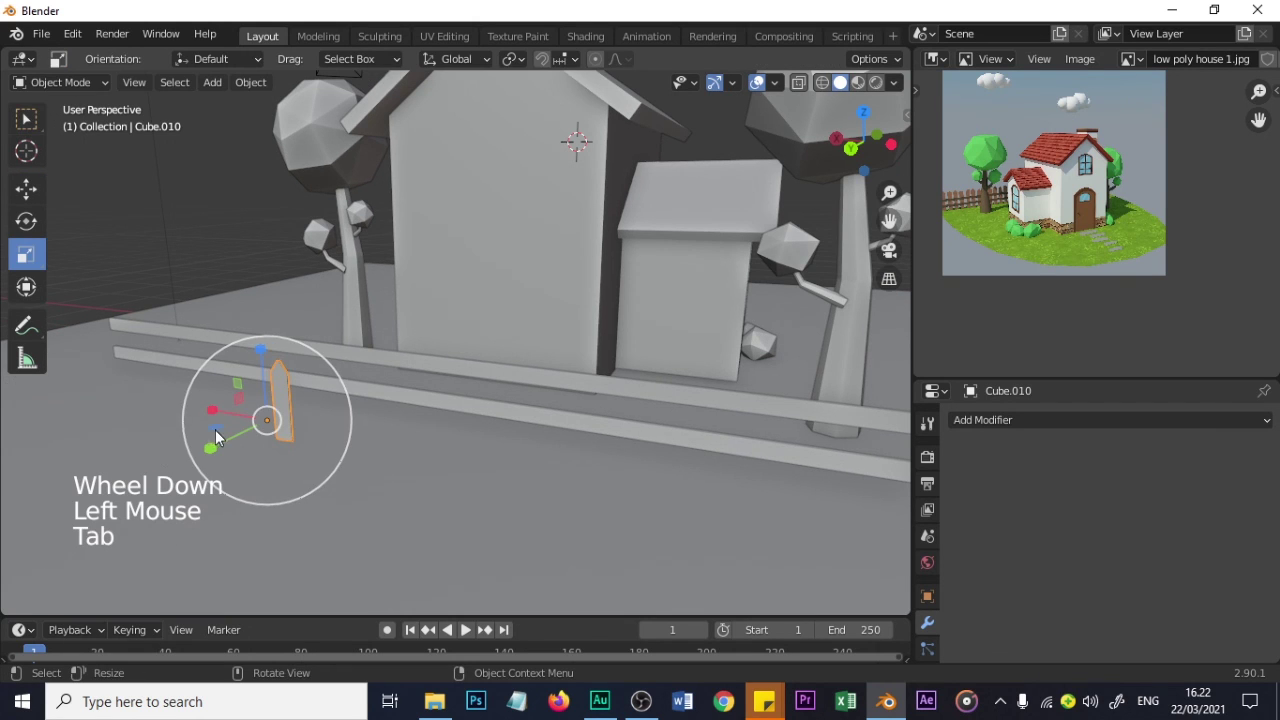
# - Move the picket along Y up to the fence rails and correct its height along Z
pyautogui.click(26, 195)
pyautogui.moveTo(215, 456); pyautogui.dragTo(250, 432)
pyautogui.moveTo(250, 432); pyautogui.dragTo(330, 449, button='middle')
pyautogui.moveTo(182, 484); pyautogui.dragTo(325, 428)
pyautogui.moveTo(325, 428)
pyautogui.mouseDown(button='middle')
pyautogui.moveTo(339, 433)
pyautogui.moveTo(320, 433)
pyautogui.mouseUp(button='middle')
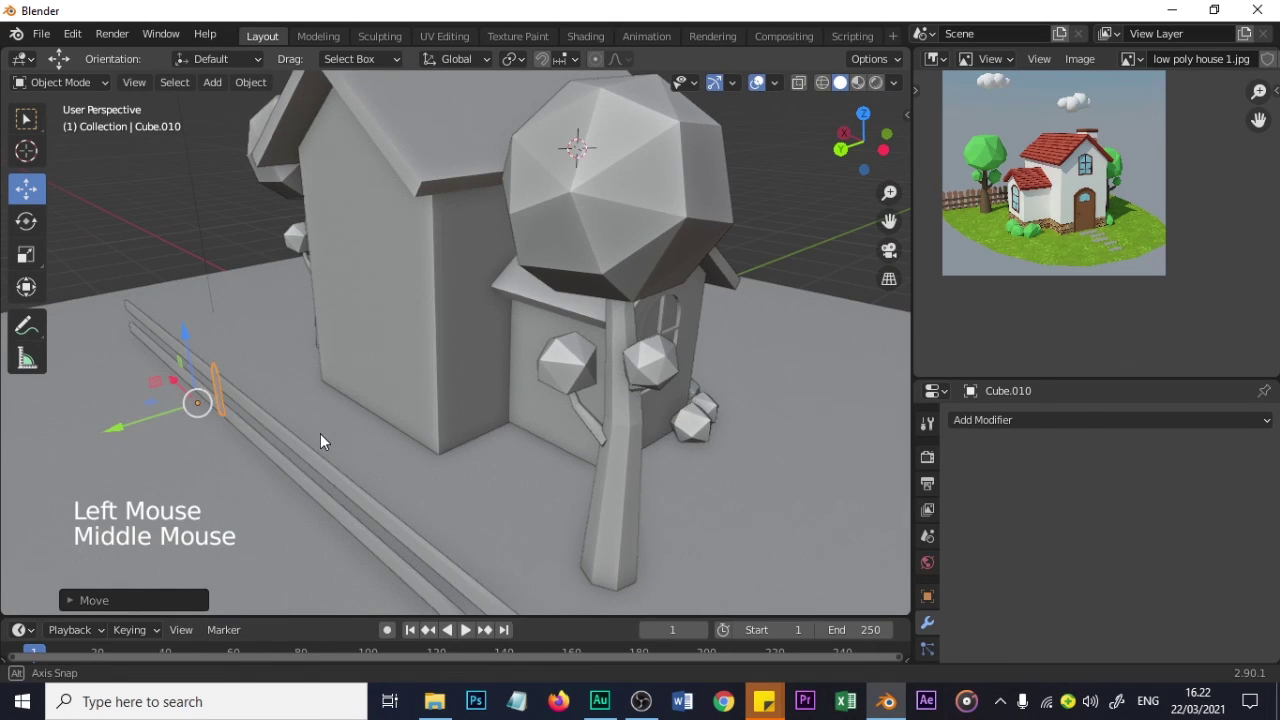
pyautogui.moveTo(143, 419); pyautogui.dragTo(205, 400)
pyautogui.moveTo(211, 345); pyautogui.dragTo(229, 378)
pyautogui.moveTo(177, 444); pyautogui.dragTo(229, 434)
pyautogui.moveTo(229, 434); pyautogui.dragTo(265, 445, button='middle')
# - Resize the picket uniformly so it stands slightly taller than the upper rail, repositioning it beside the rails
pyautogui.press('s')
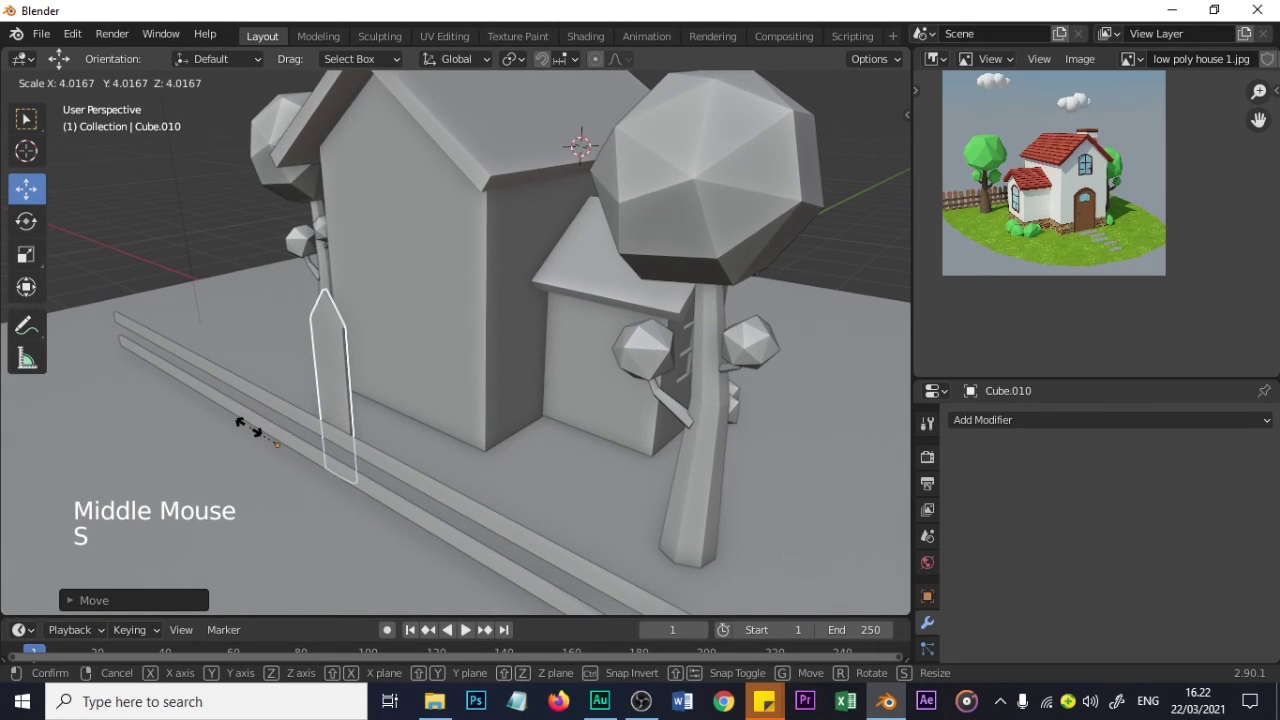
pyautogui.moveTo(260, 445)
pyautogui.mouseDown(button='middle')
pyautogui.moveTo(287, 458)
pyautogui.moveTo(239, 456)
pyautogui.mouseUp(button='middle')
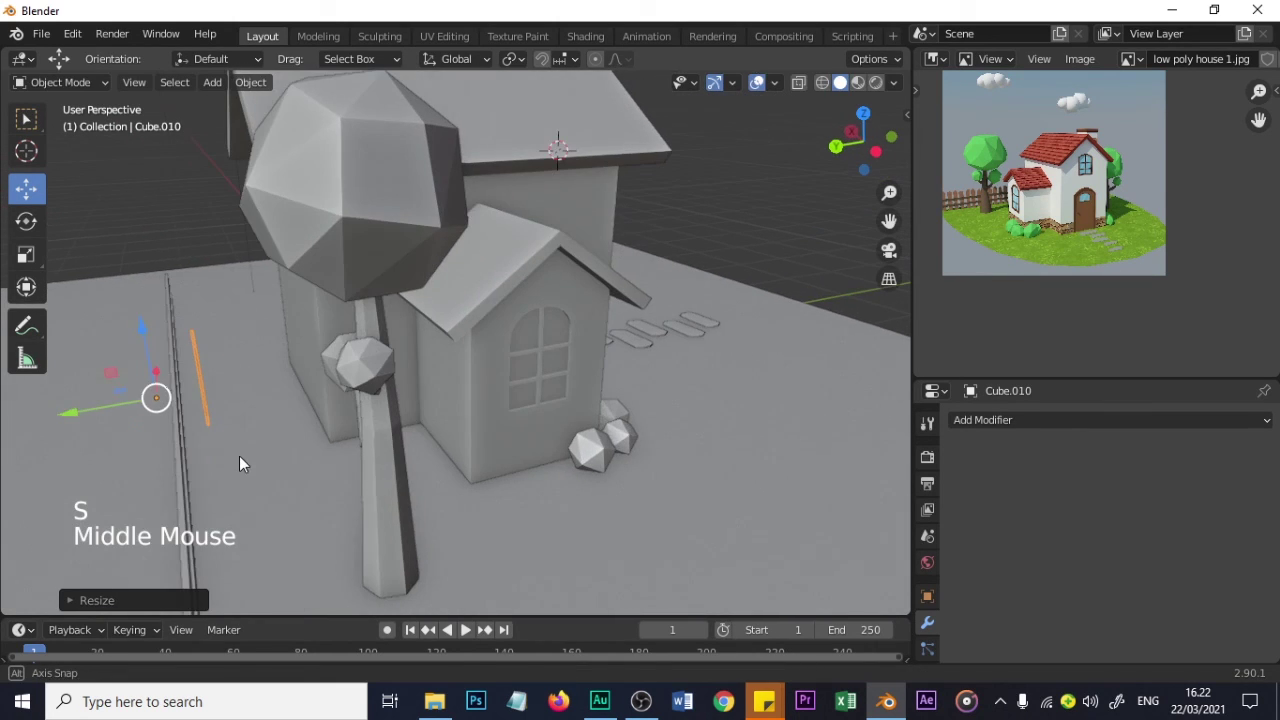
pyautogui.moveTo(121, 406)
pyautogui.mouseDown()
pyautogui.moveTo(103, 405)
pyautogui.moveTo(115, 429)
pyautogui.mouseUp()
pyautogui.moveTo(115, 429); pyautogui.dragTo(289, 359, button='middle')
pyautogui.scroll(1, 300, 360)
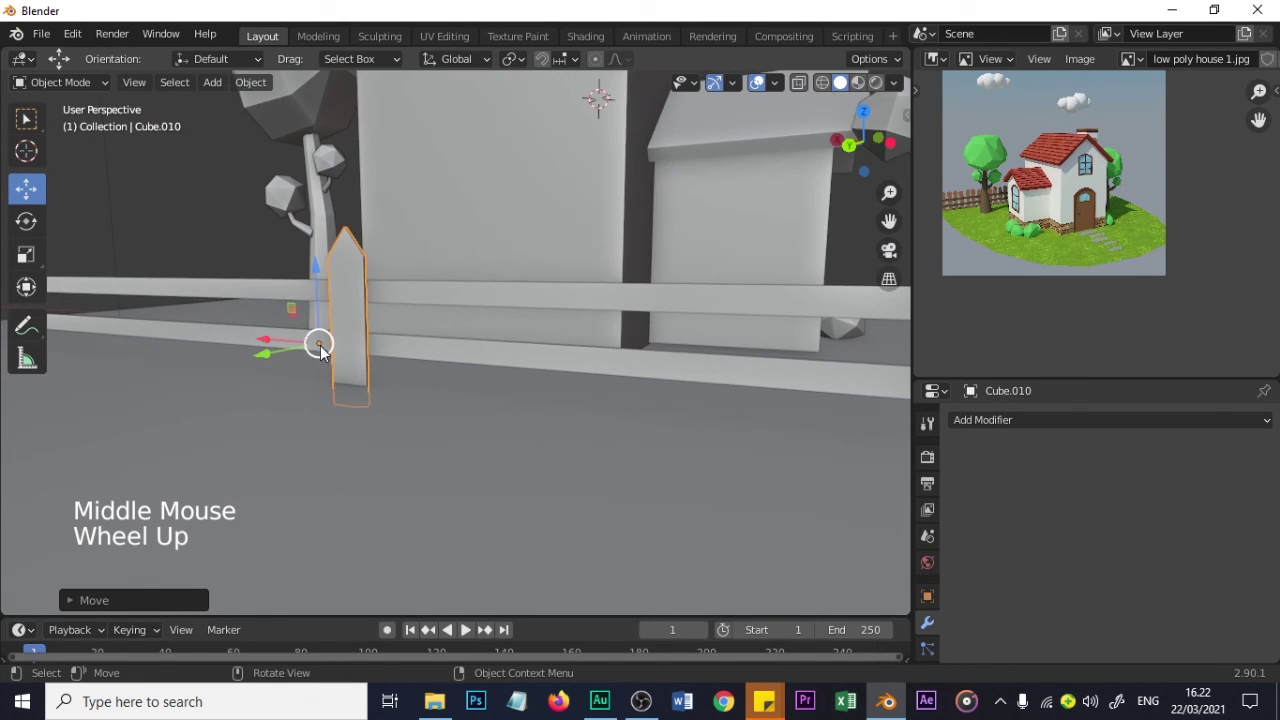
pyautogui.scroll(1, 449, 395)
pyautogui.press('s')
pyautogui.click(371, 366)
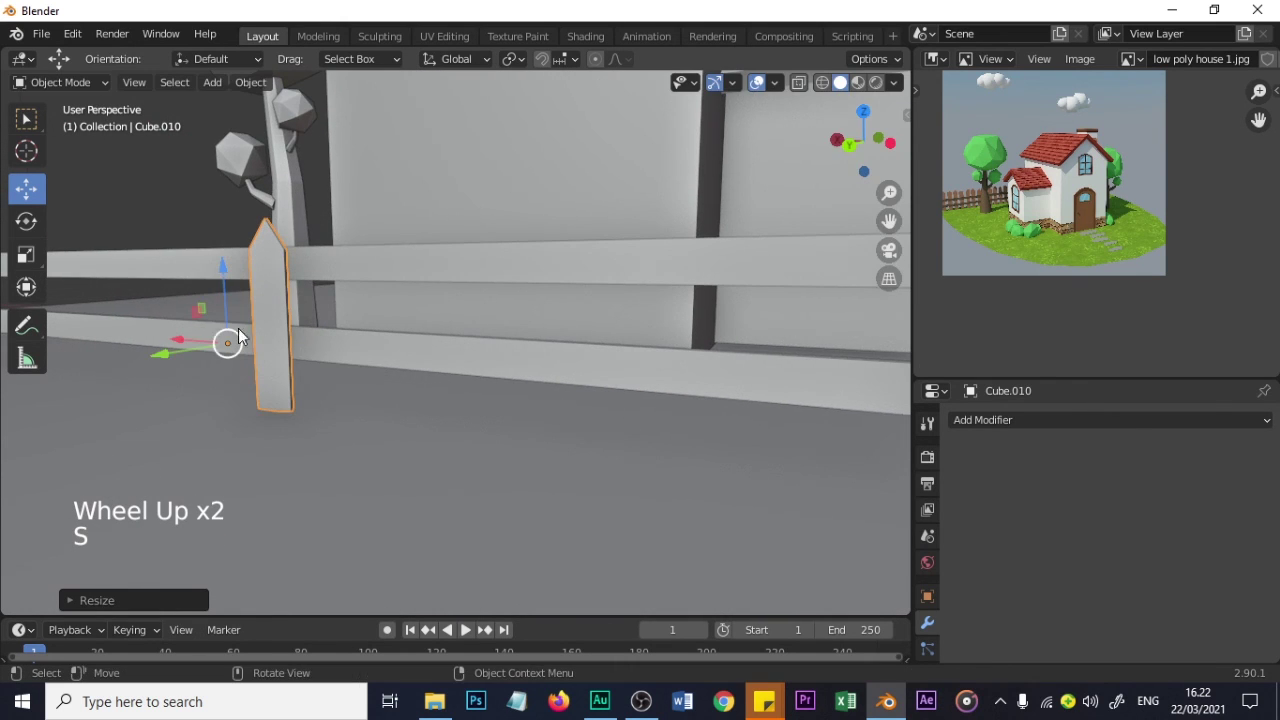
# - Fine-tune the picket's position along Y and Z so it sits against the outer side of the rails
pyautogui.moveTo(173, 355); pyautogui.dragTo(230, 355)
pyautogui.moveTo(276, 262); pyautogui.dragTo(278, 262)
pyautogui.moveTo(278, 262); pyautogui.dragTo(355, 340, button='middle')
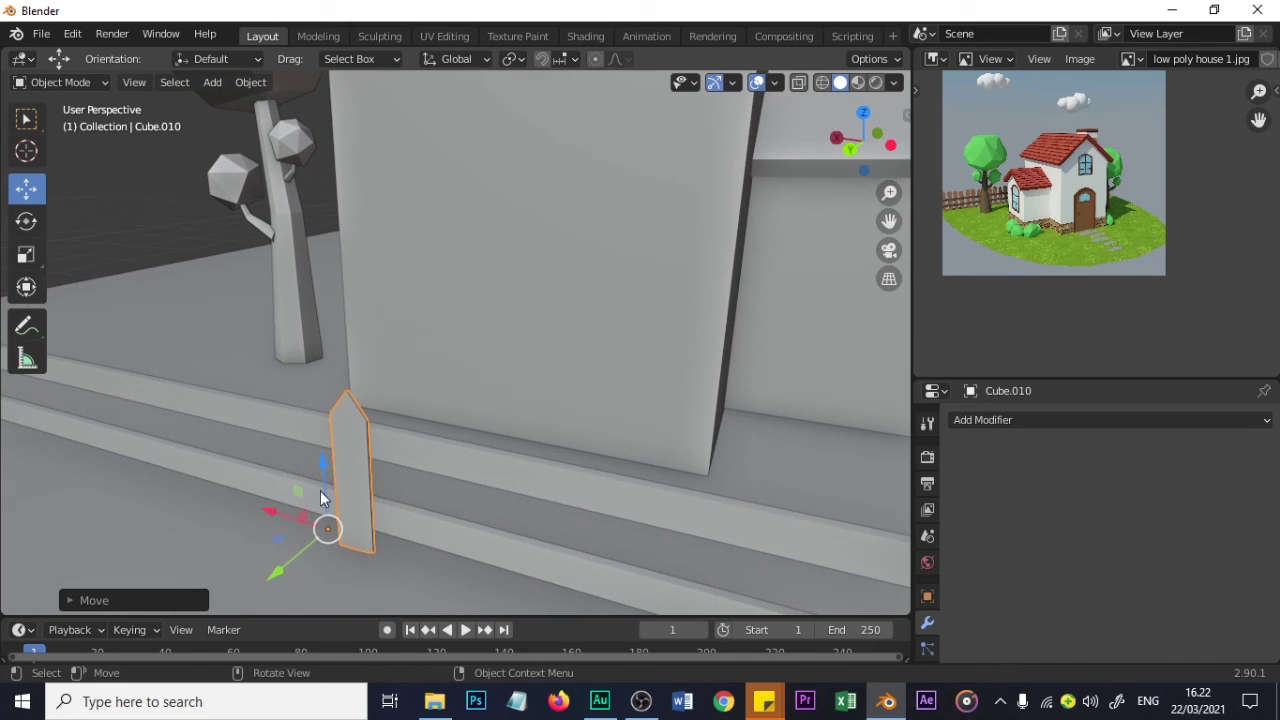
pyautogui.moveTo(281, 566); pyautogui.dragTo(287, 561)
pyautogui.scroll(-2, 357, 510)
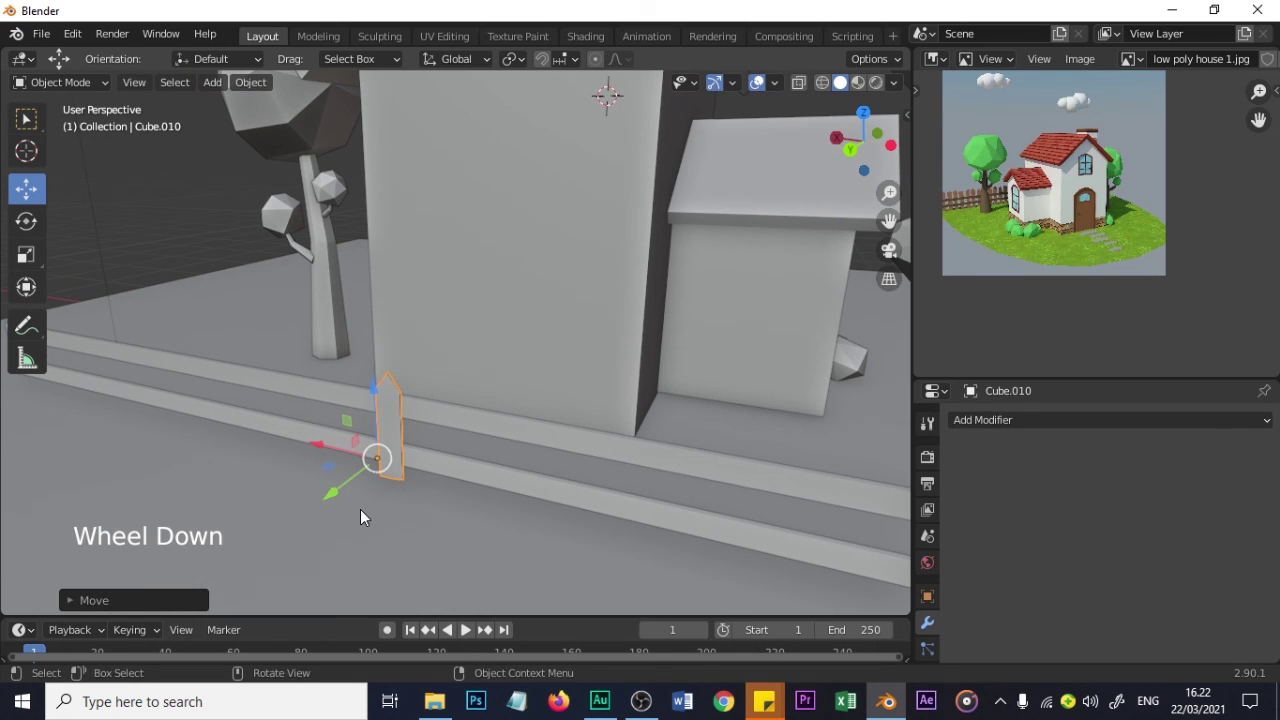
# - Make a linked duplicate of the picket along X and repeat it at equal spacing to the rail end past the large tree
pyautogui.hotkey('alt', 'd')
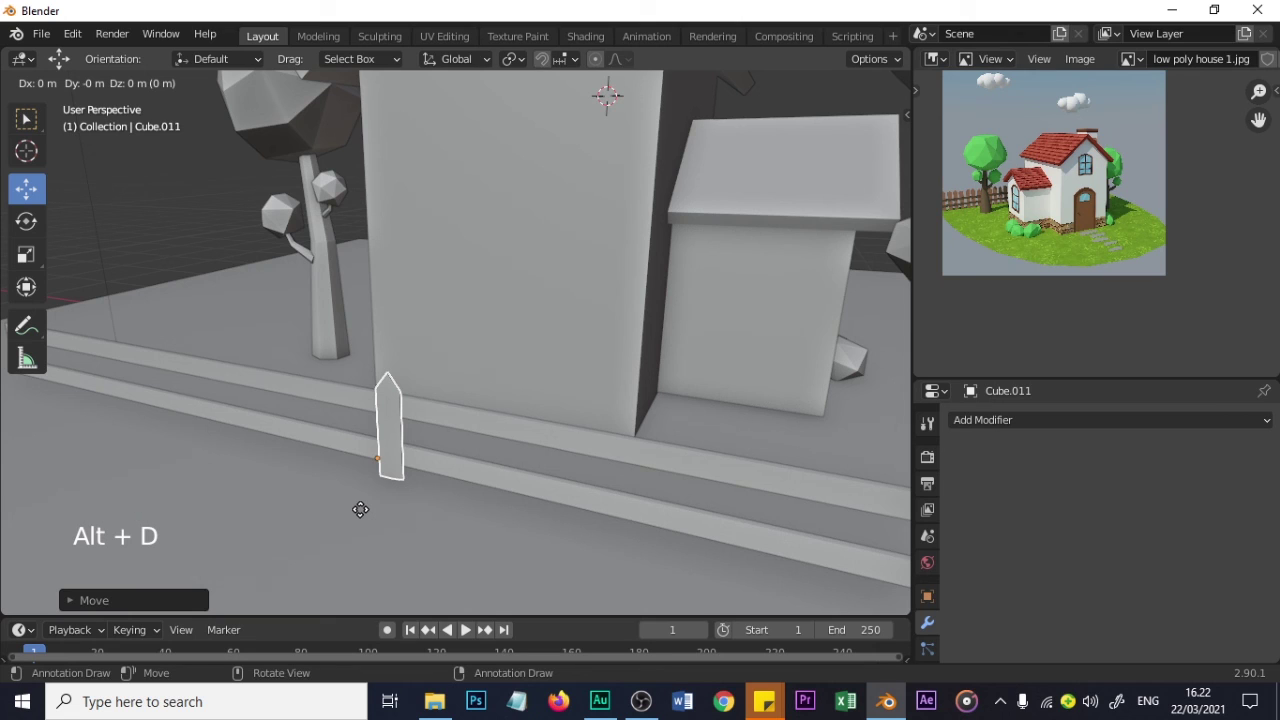
pyautogui.moveTo(360, 509); pyautogui.dragTo(404, 514)
pyautogui.hotkey('shift', 'r')
pyautogui.hotkey('shift', 'r')
pyautogui.hotkey('shift', 'r')
pyautogui.hotkey('shift', 'r')
pyautogui.hotkey('shift', 'r')
pyautogui.hotkey('shift', 'r')
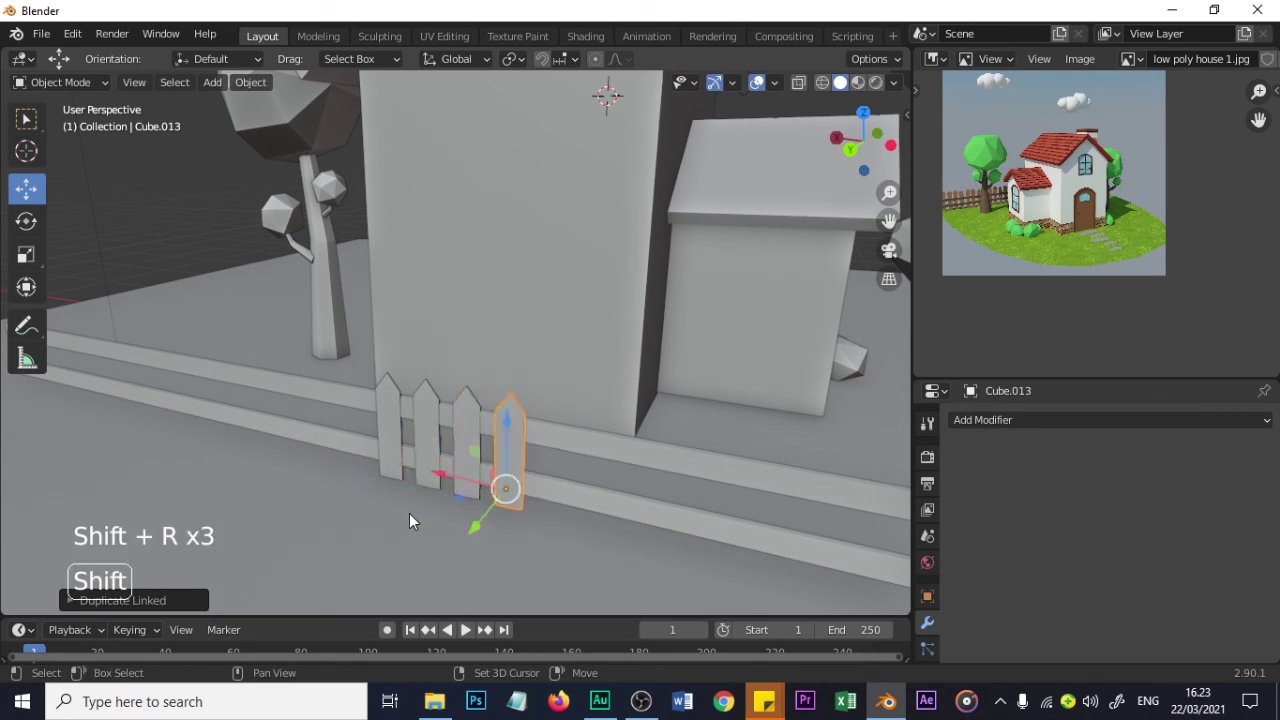
pyautogui.hotkey('shift', 'r')
pyautogui.scroll(-1, 540, 490)
pyautogui.scroll(-1, 595, 478)
pyautogui.hotkey('shift', 'r')
pyautogui.hotkey('shift', 'r')
pyautogui.hotkey('shift', 'r')
pyautogui.hotkey('shift', 'r')
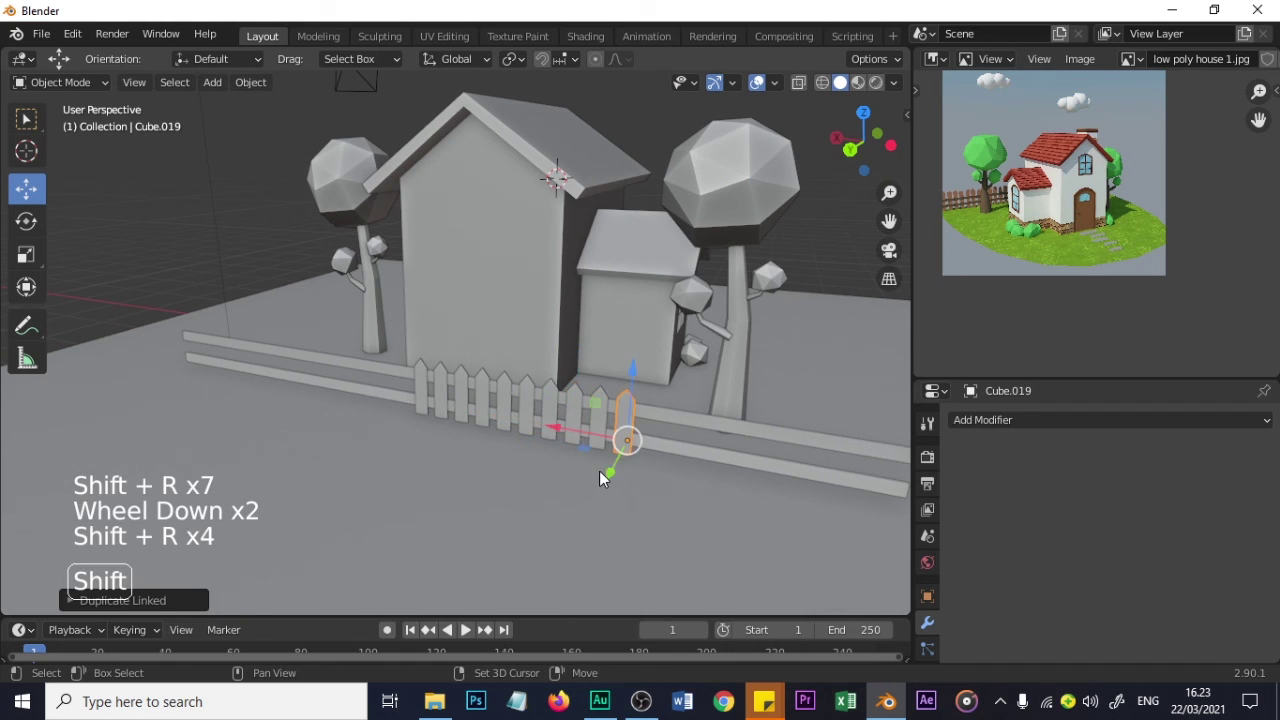
pyautogui.scroll(-1, 602, 479)
pyautogui.hotkey('shift', 'r')
pyautogui.hotkey('shift', 'r')
pyautogui.hotkey('shift', 'r')
pyautogui.hotkey('shift', 'r')
pyautogui.hotkey('shift', 'r')
pyautogui.hotkey('shift', 'r')
pyautogui.hotkey('shift', 'r')
pyautogui.hotkey('shift', 'r')
pyautogui.hotkey('shift', 'r')
pyautogui.hotkey('shift', 'r')
pyautogui.hotkey('shift', 'r')
pyautogui.hotkey('shift', 'r')
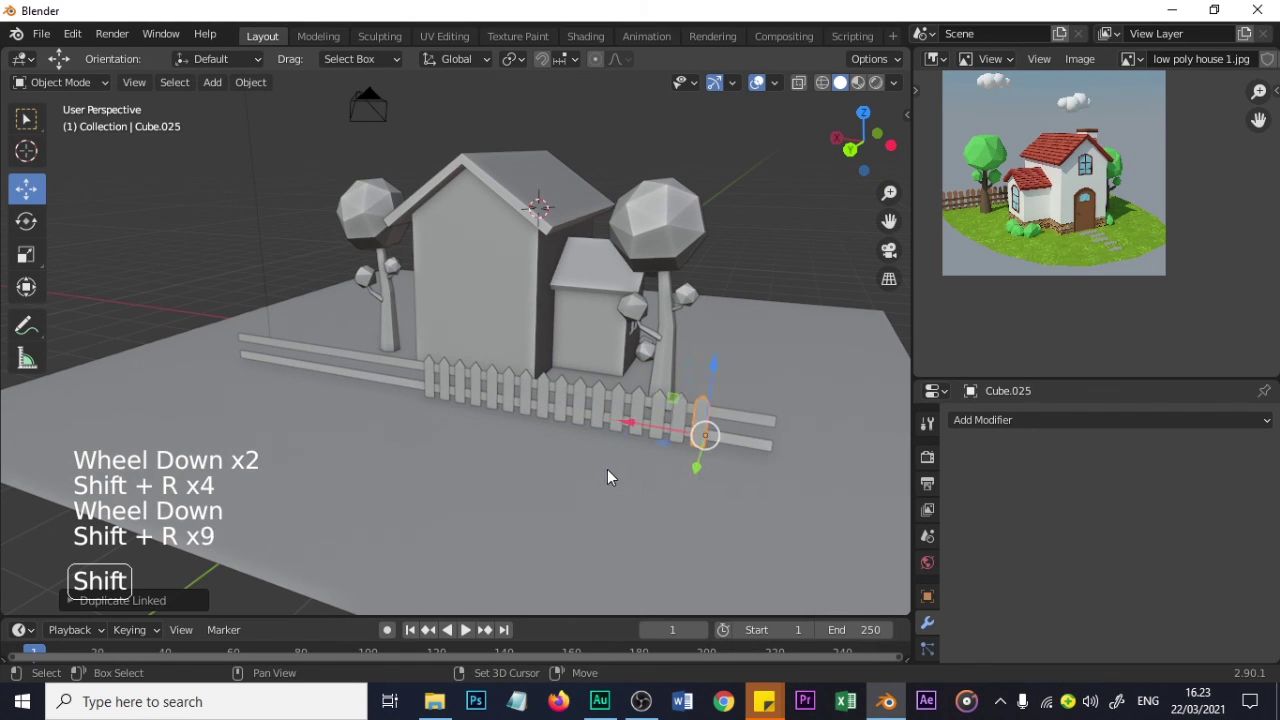
pyautogui.hotkey('shift', 'r')
# - Make a linked duplicate of the first picket about 0.25 m along X and repeat it to the opposite rail end
pyautogui.scroll(1, 426, 390)
pyautogui.click(417, 392)
pyautogui.scroll(2, 417, 390)
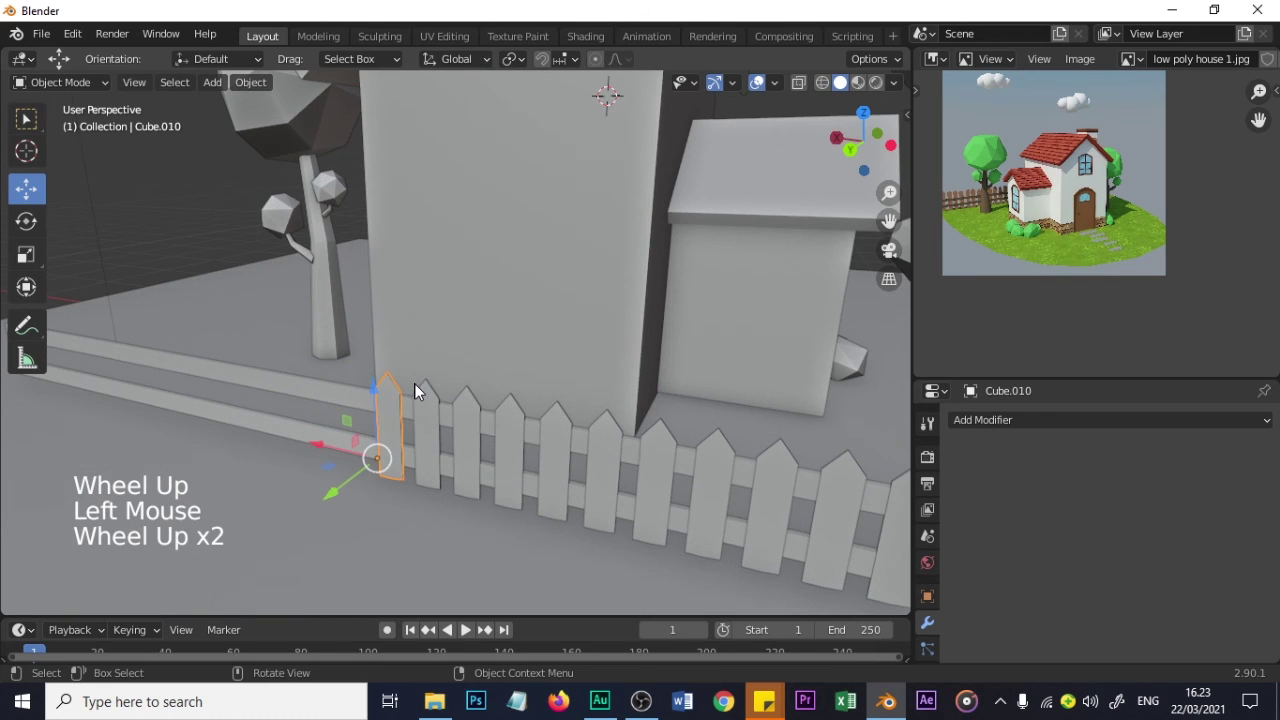
pyautogui.hotkey('alt', 'd')
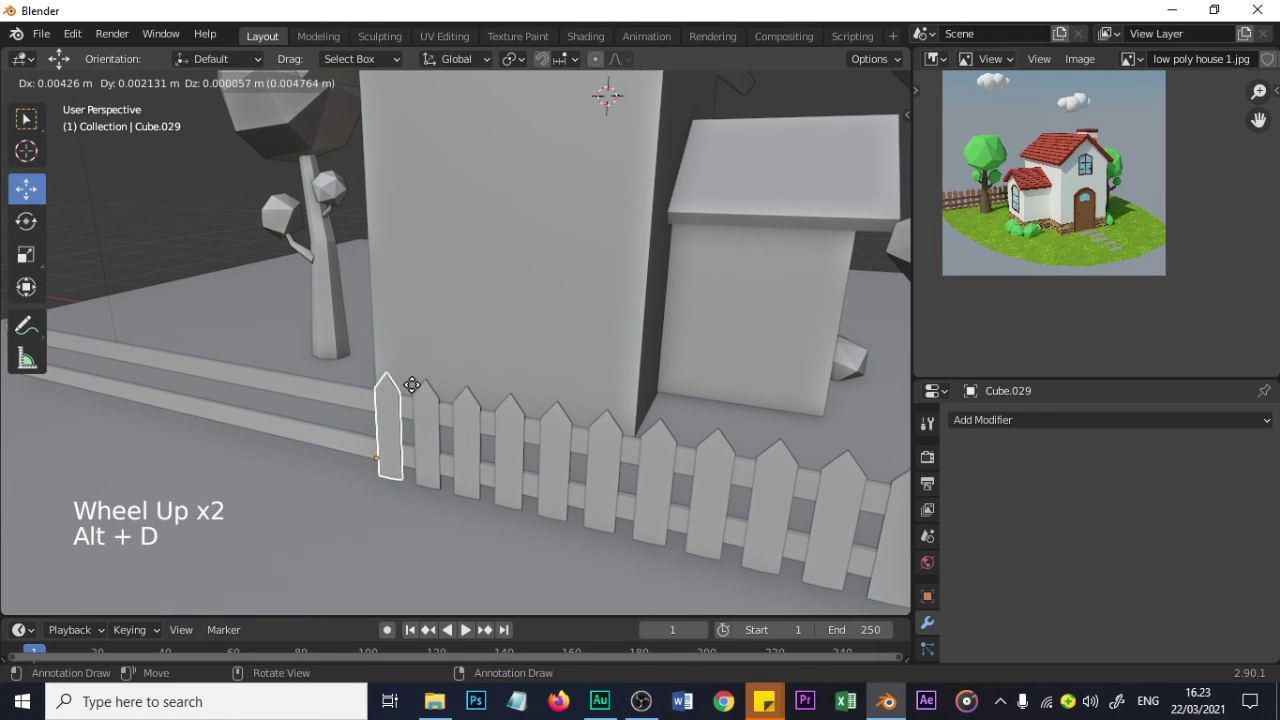
pyautogui.press('x')
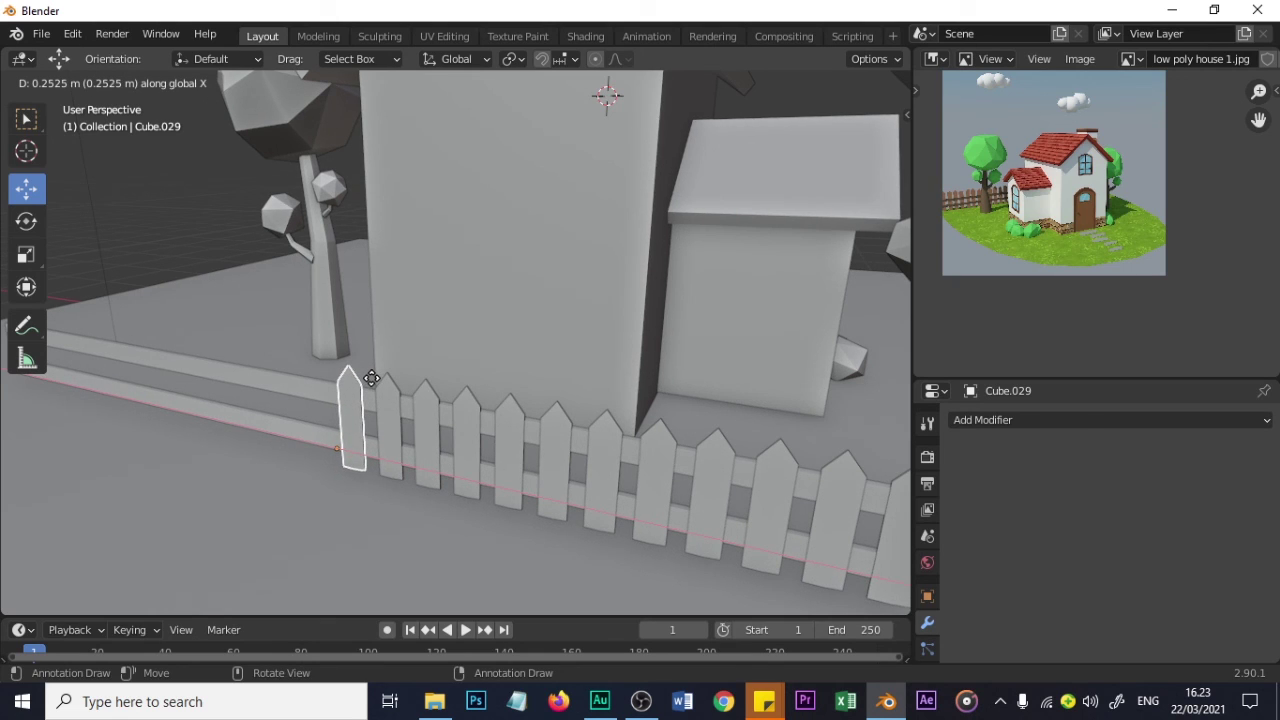
pyautogui.click(371, 378)
pyautogui.hotkey('shift', 'r')
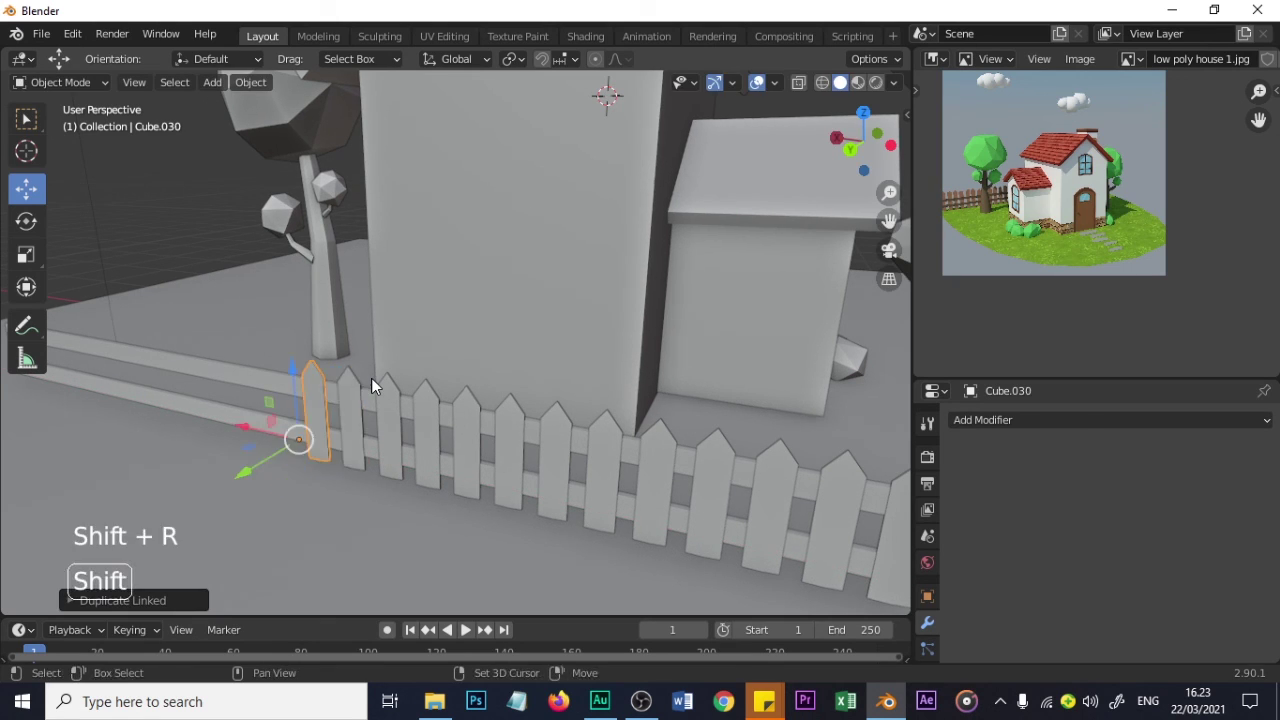
pyautogui.hotkey('shift', 'r')
pyautogui.hotkey('shift', 'r')
pyautogui.hotkey('shift', 'r')
pyautogui.hotkey('shift', 'r')
pyautogui.hotkey('shift', 'r')
pyautogui.scroll(-2, 371, 378)
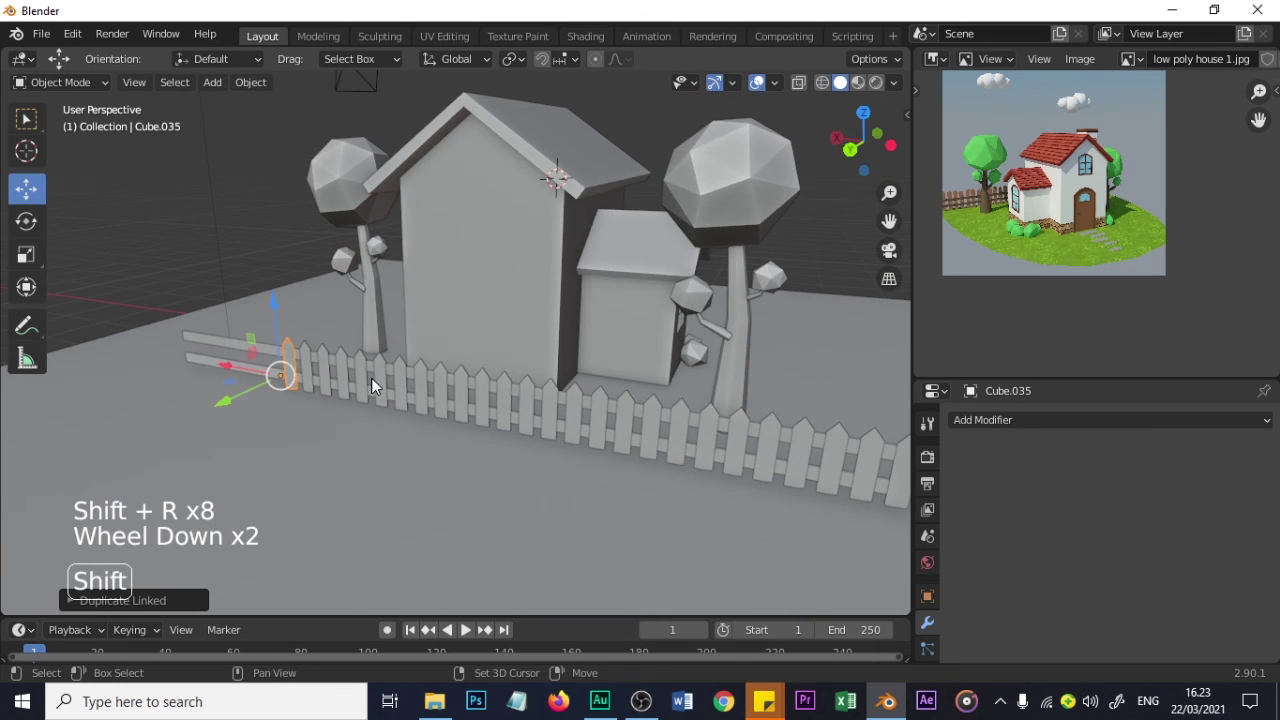
pyautogui.hotkey('shift', 'r')
pyautogui.hotkey('shift', 'r')
pyautogui.hotkey('shift', 'r')
pyautogui.hotkey('shift', 'r')
pyautogui.hotkey('shift', 'r')
pyautogui.hotkey('shift', 'r')
pyautogui.hotkey('shift', 'r')
pyautogui.hotkey('shift', 'r')
pyautogui.hotkey('shift', 'r')
pyautogui.hotkey('shift', 'r')
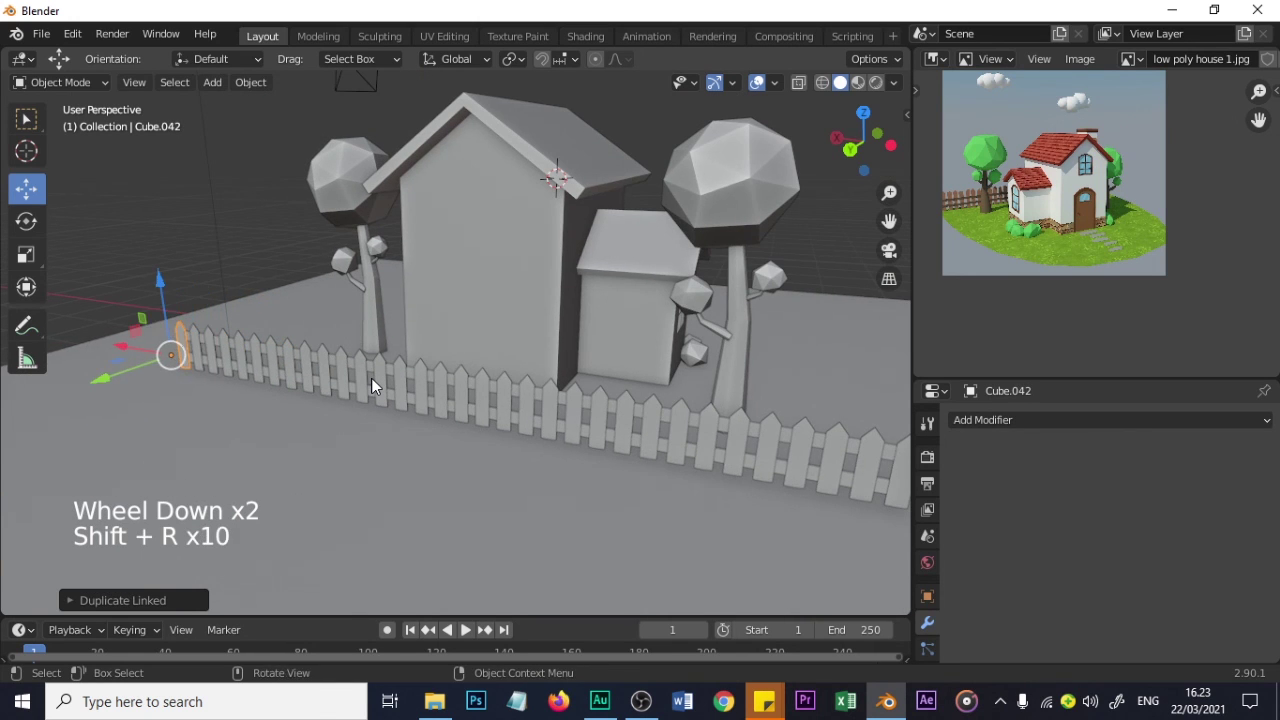
pyautogui.scroll(-2, 371, 378)
pyautogui.click(26, 119)
pyautogui.click(218, 241)
# - Scale the ground plane down uniformly to about 0.75 so its edges sit closer to the house, fence and stepping stones
pyautogui.moveTo(218, 241); pyautogui.dragTo(224, 390, button='middle')
pyautogui.scroll(1, 296, 350)
pyautogui.click(355, 452)
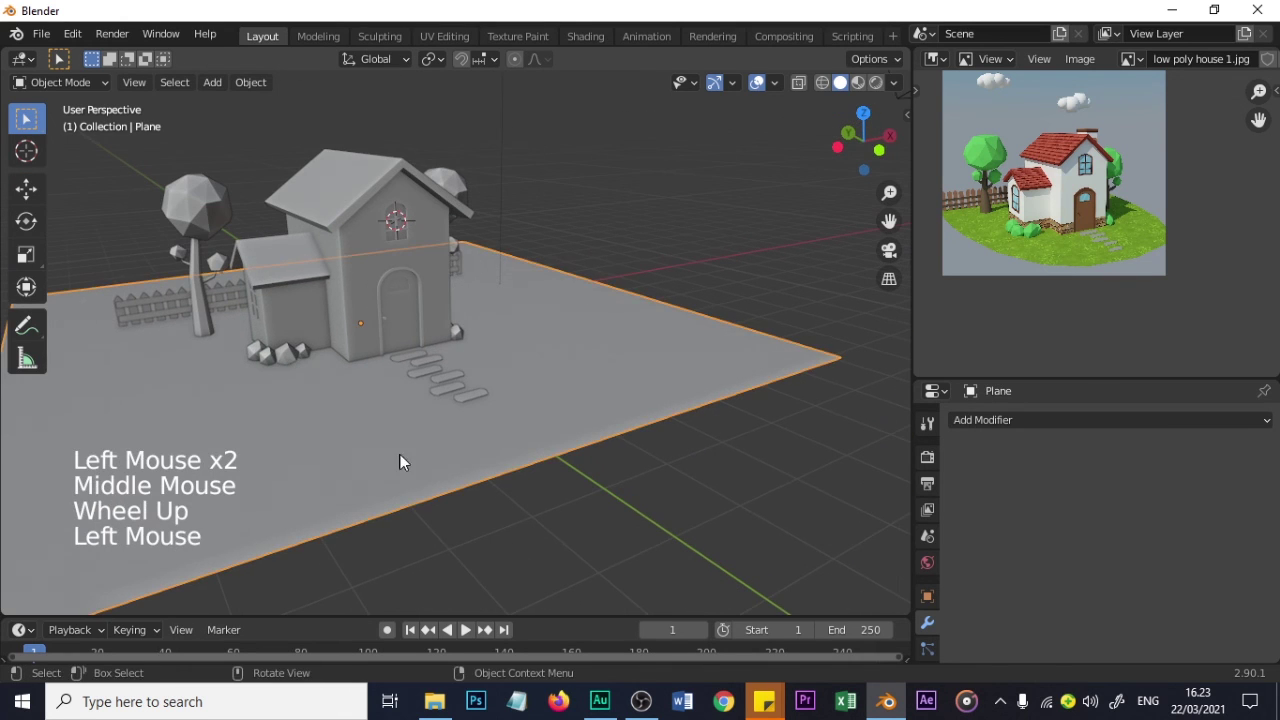
pyautogui.press('s')
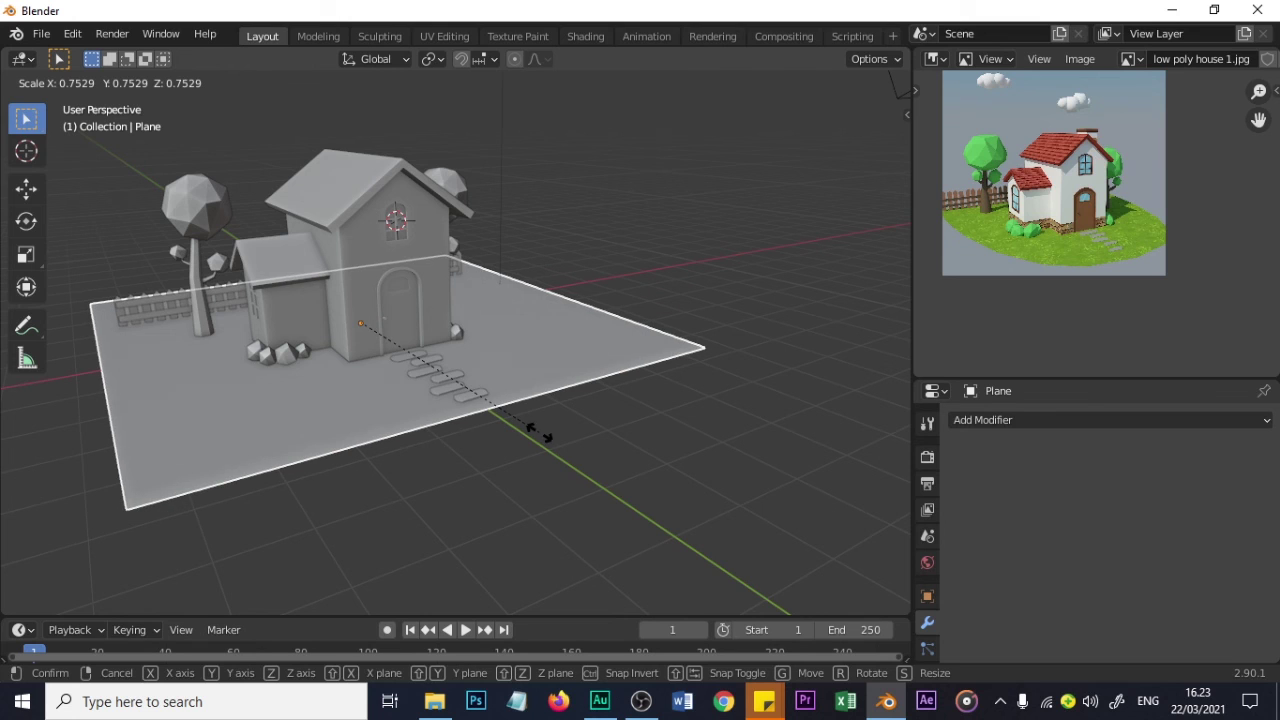
pyautogui.click(538, 432)
# - Examine the house front, side extension, rocks, tree, fence and stepping stones on the resized ground plane
pyautogui.scroll(1, 494, 426)
pyautogui.scroll(-1, 494, 426)
pyautogui.scroll(1, 494, 426)
pyautogui.scroll(-1, 494, 426)
pyautogui.scroll(-1, 494, 426)
pyautogui.scroll(1, 488, 428)
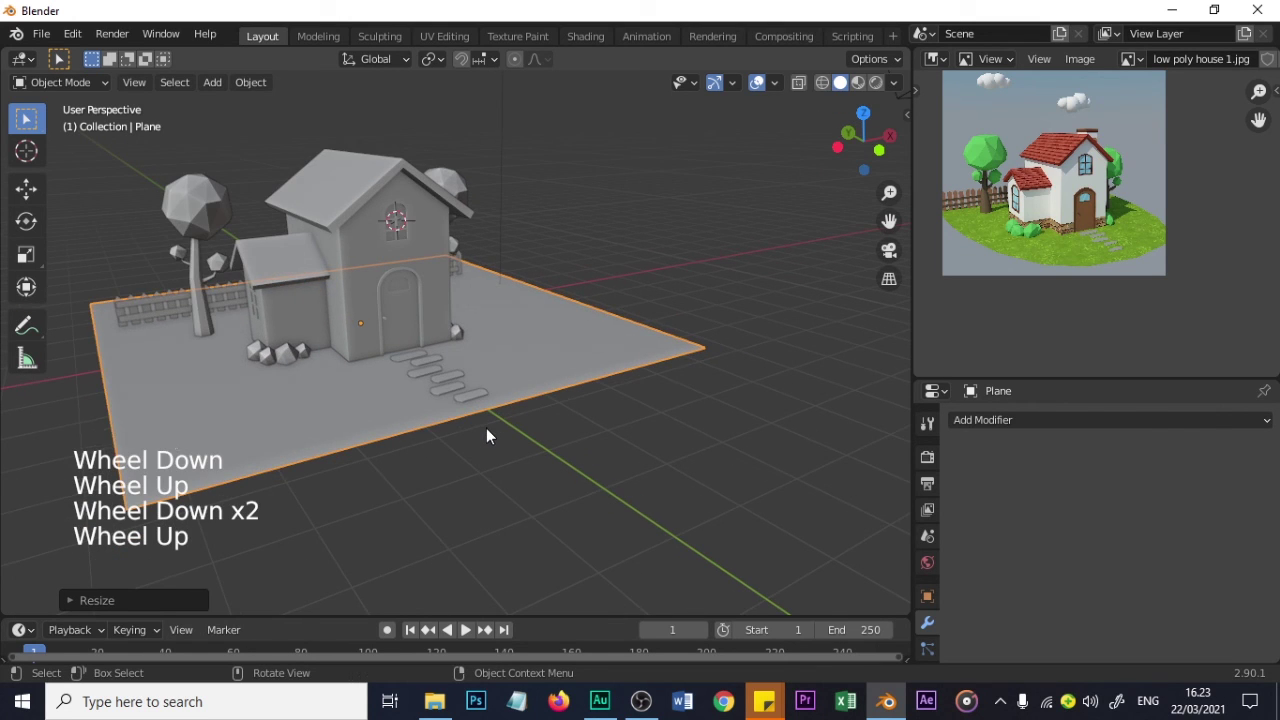
pyautogui.scroll(2, 480, 427)
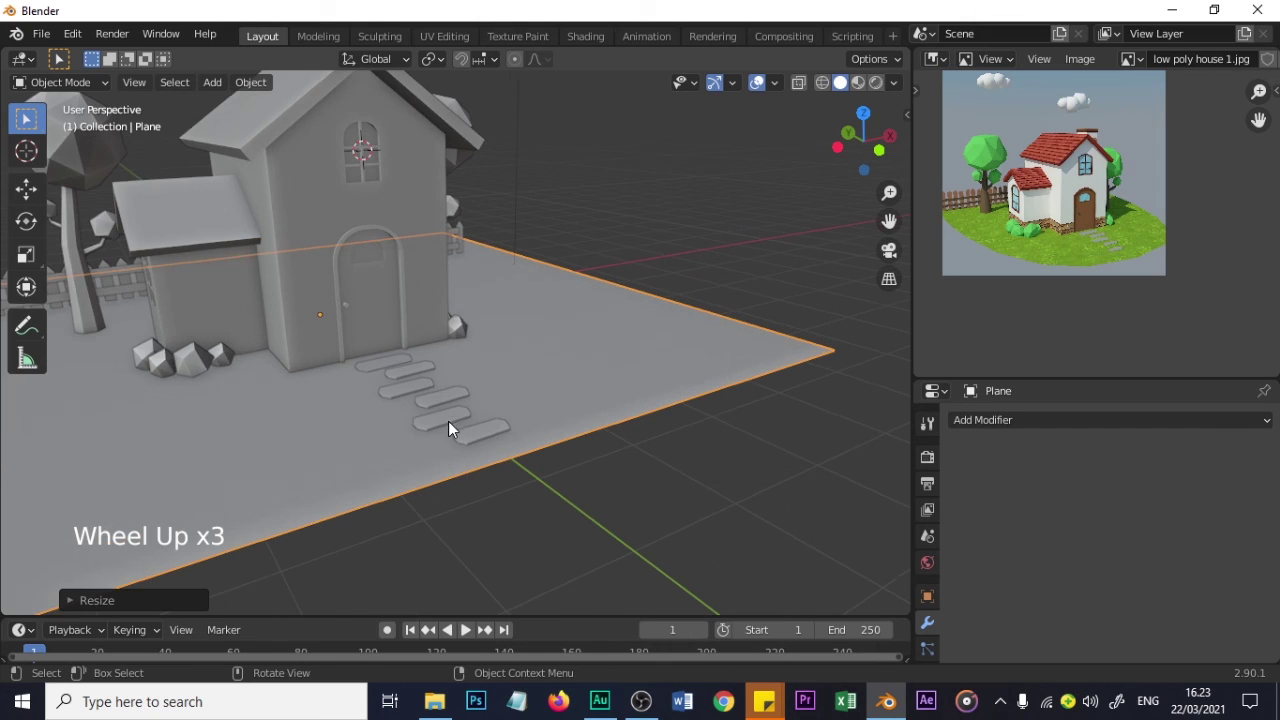
pyautogui.scroll(-1, 426, 416)
pyautogui.scroll(-1, 380, 412)
pyautogui.scroll(1, 366, 404)
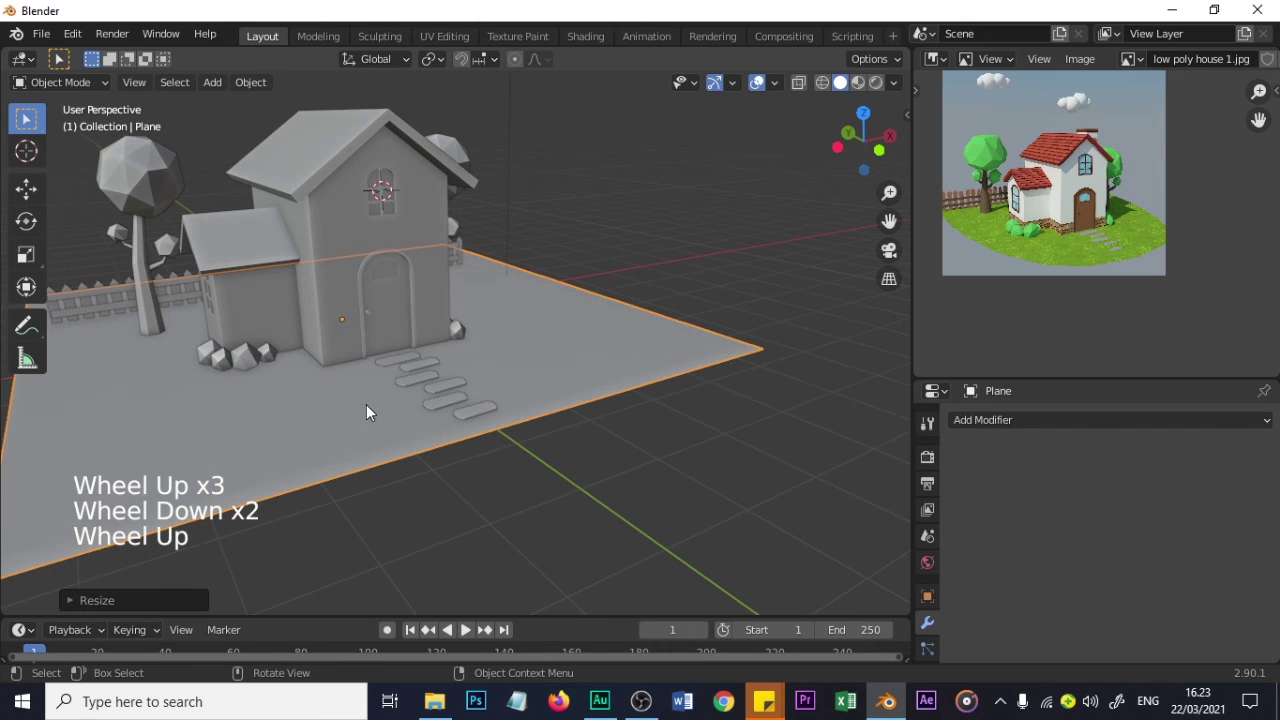
pyautogui.press('Tab')
pyautogui.press('Tab')
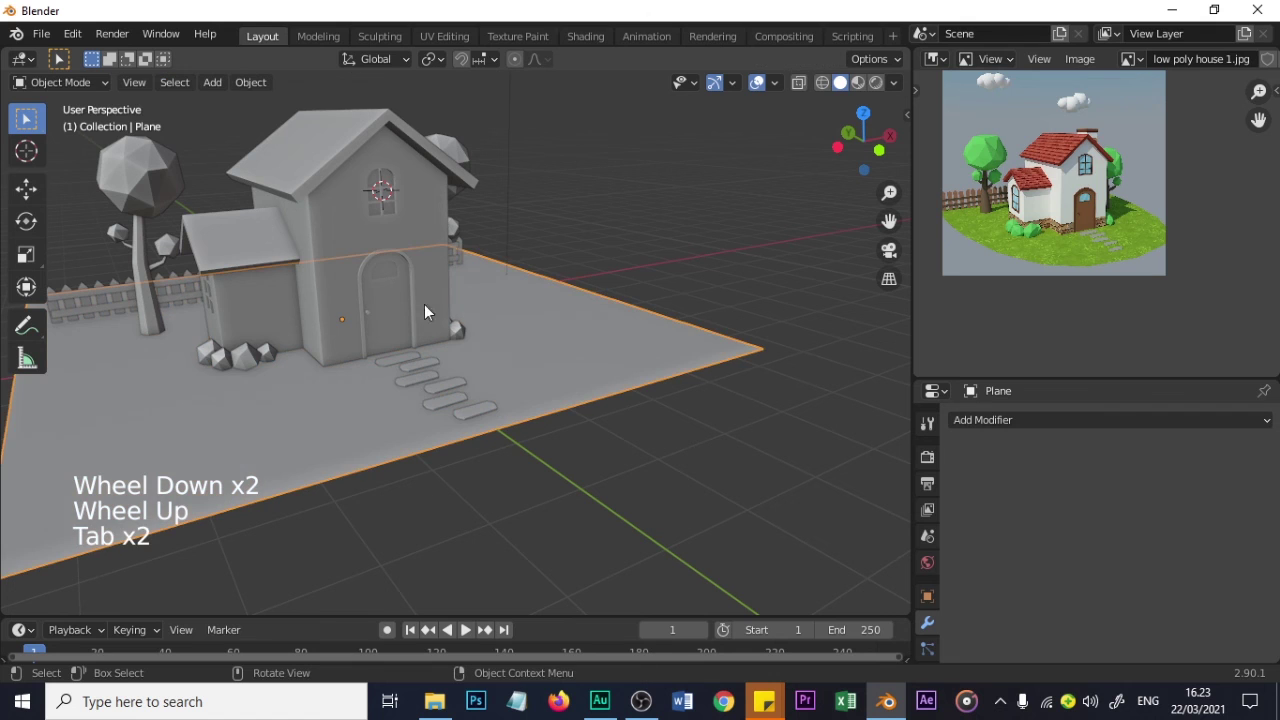
pyautogui.click(424, 304)
pyautogui.keyDown('shift'); pyautogui.moveTo(414, 320); pyautogui.dragTo(502, 372, button='middle'); pyautogui.keyUp('shift')
pyautogui.scroll(1, 500, 371)
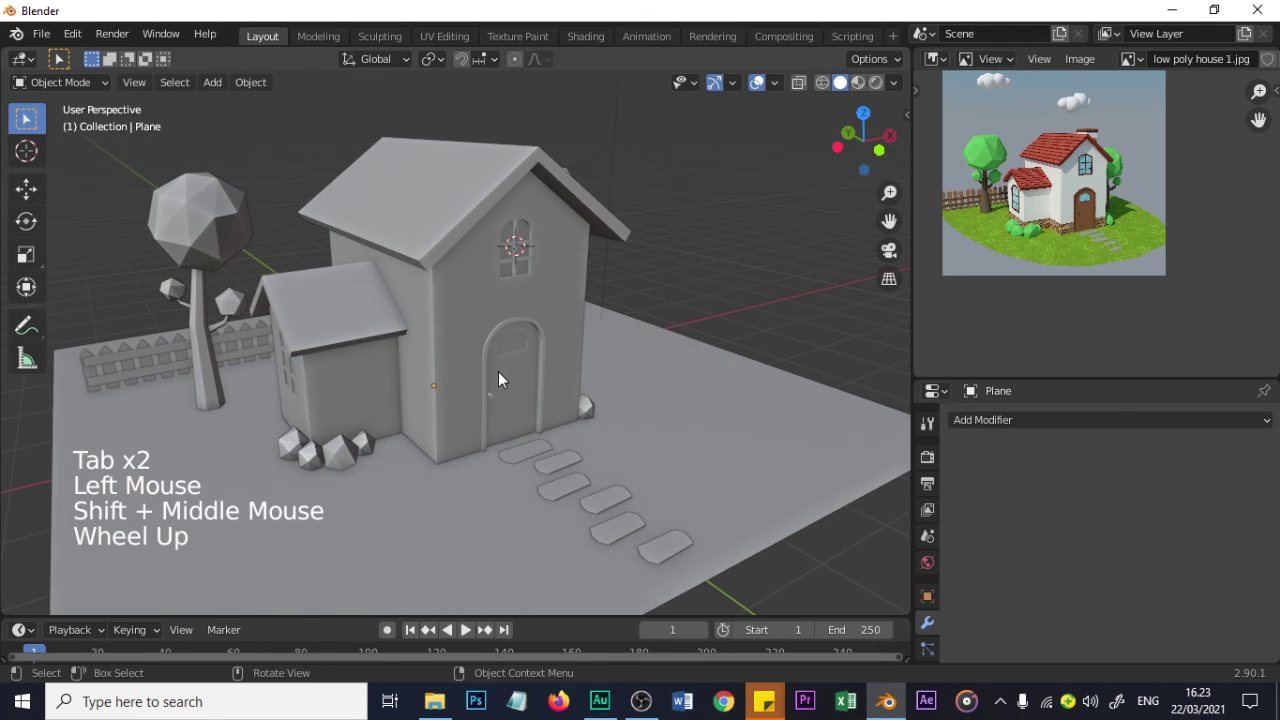
pyautogui.scroll(1, 513, 370)
pyautogui.keyDown('shift'); pyautogui.moveTo(522, 385); pyautogui.dragTo(543, 357, button='middle'); pyautogui.keyUp('shift')
pyautogui.scroll(-1, 543, 357)
pyautogui.scroll(1, 543, 357)
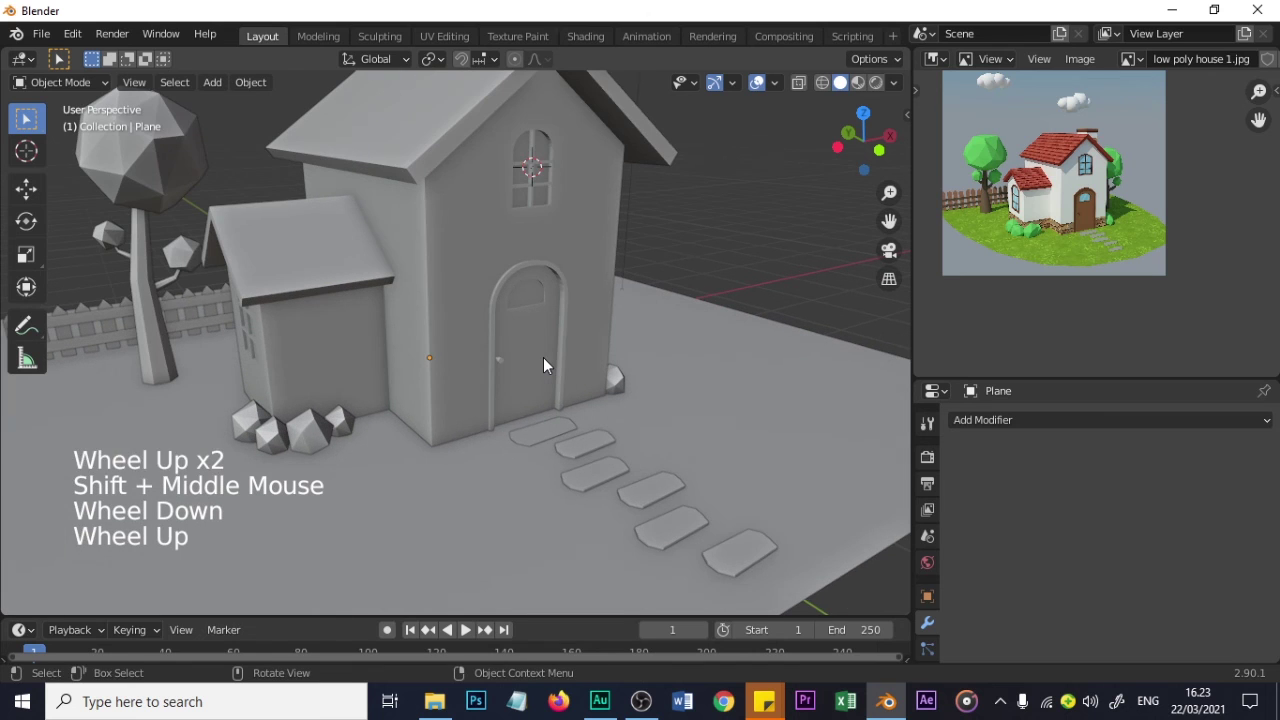
pyautogui.scroll(-1, 543, 357)
pyautogui.click(450, 478)
pyautogui.scroll(-1, 452, 484)
pyautogui.scroll(2, 452, 484)
pyautogui.scroll(1, 457, 476)
pyautogui.keyDown('shift'); pyautogui.moveTo(466, 461); pyautogui.dragTo(530, 441, button='middle'); pyautogui.keyUp('shift')
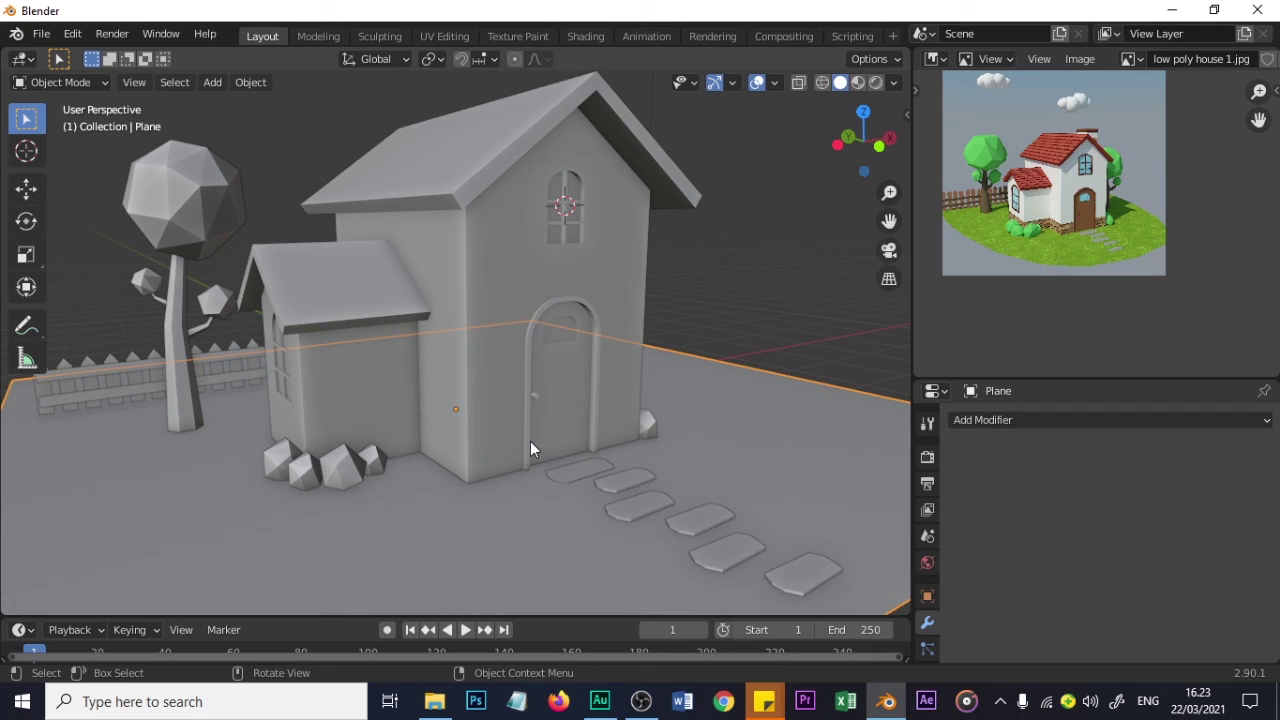
pyautogui.click(686, 315)
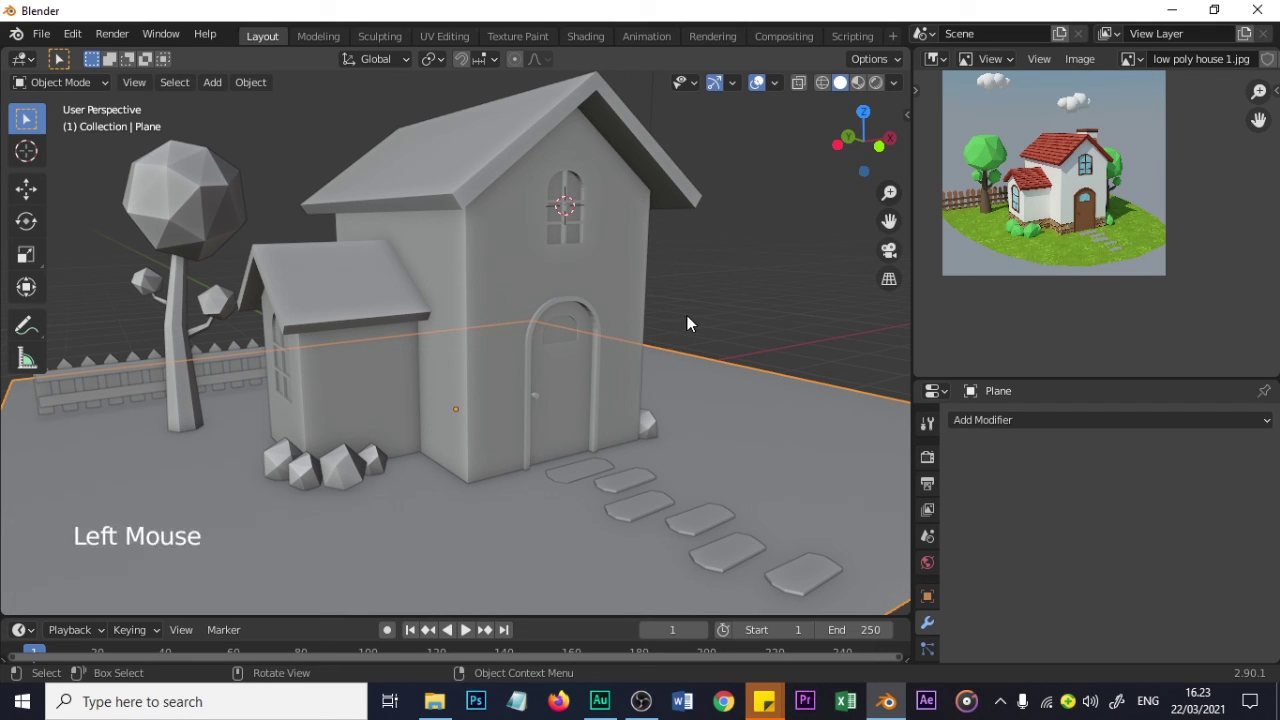